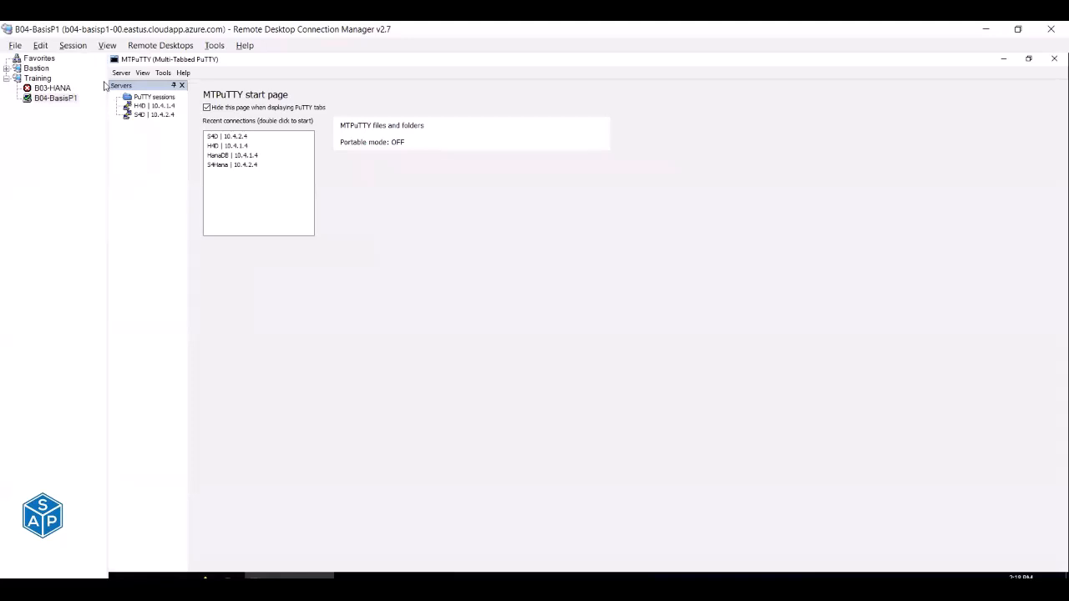
Open terminal sessions to H4D and S4D, returning to the H4D session.
{"action": "left_click", "coordinate": [151, 107]}
{"action": "double_click", "coordinate": [151, 107]}
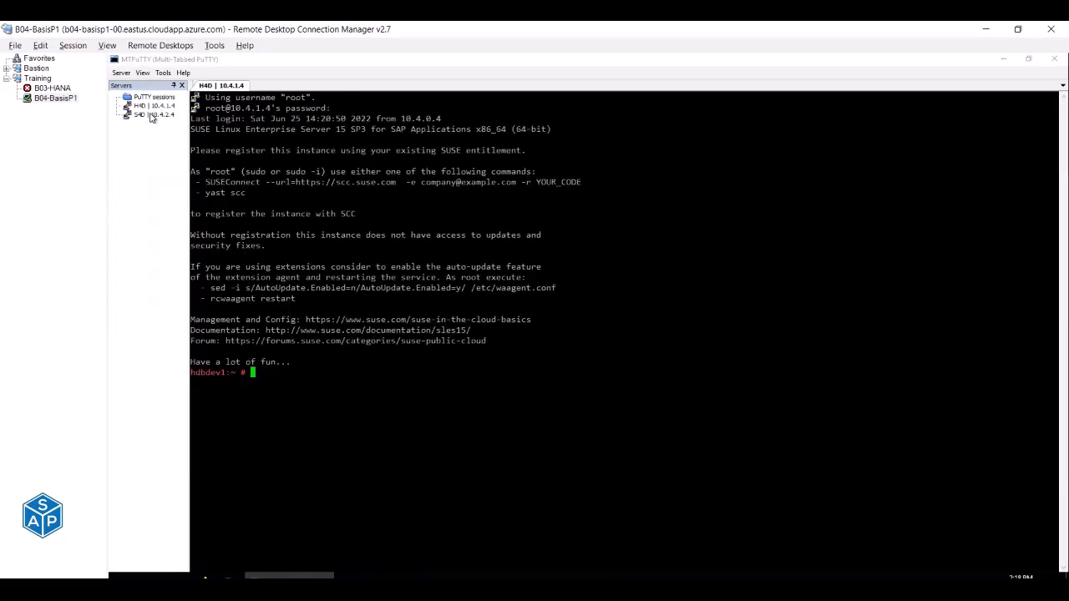
{"action": "double_click", "coordinate": [151, 115]}
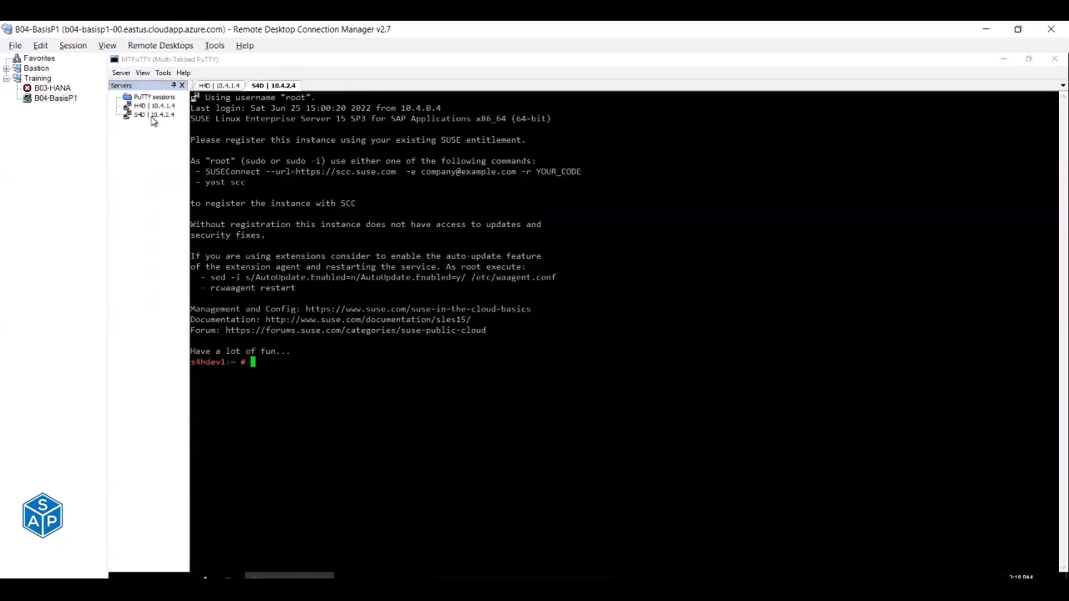
{"action": "left_click", "coordinate": [205, 87]}
As h4dadm, start H4D instance 03 with sapcontrol -nr 03 -function Start.
{"action": "type", "text": "su"}
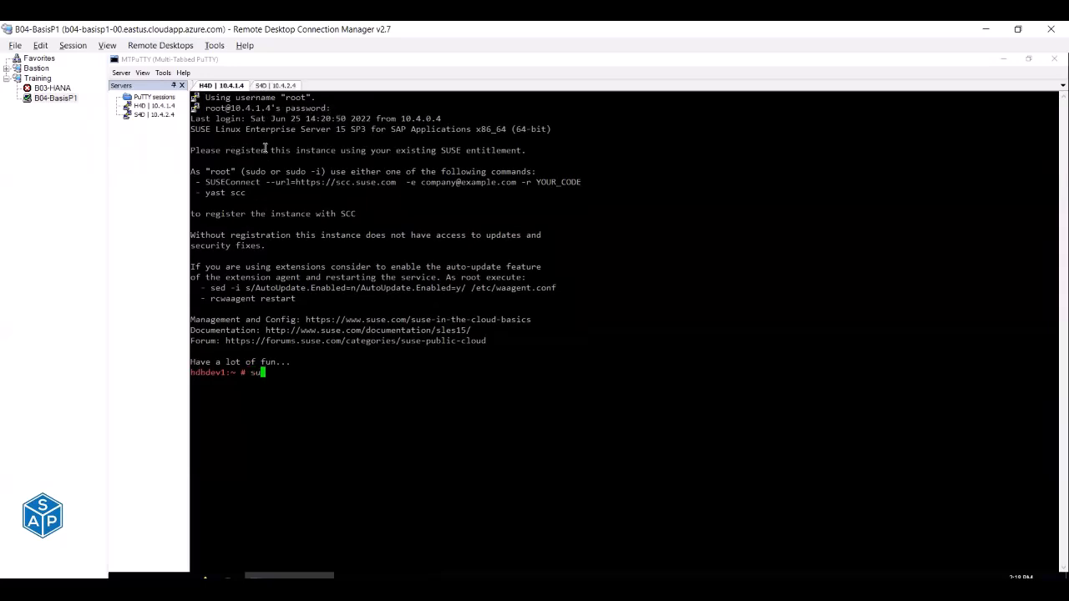
{"action": "type", "text": " - h4dadm"}
{"action": "key", "text": "Return"}
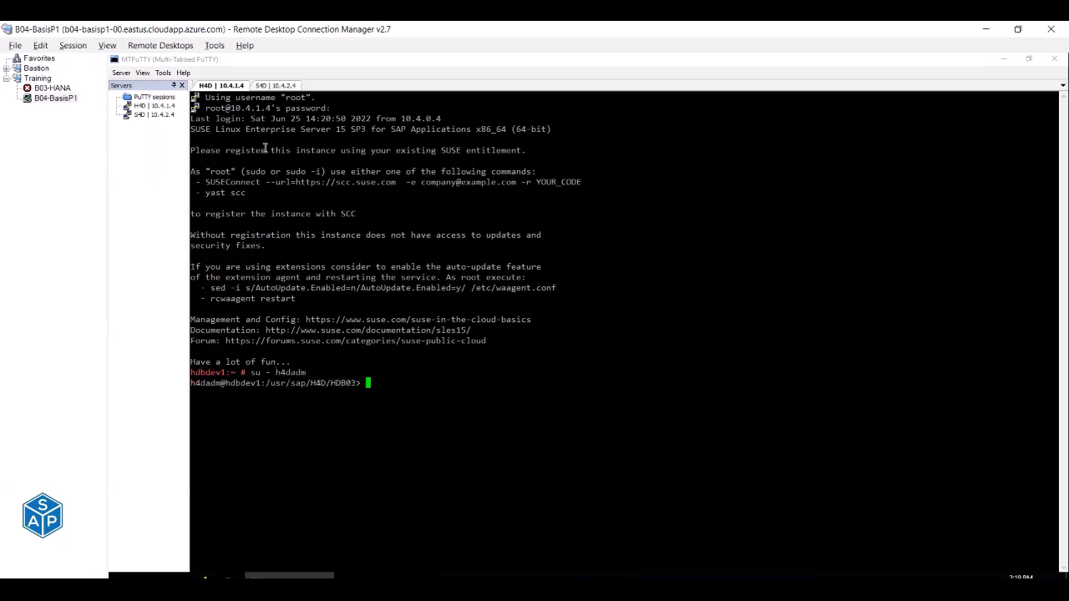
{"action": "key", "text": "Up"}
{"action": "key", "text": "Up"}
Rerun the earlier watch command to monitor the H4D process list.
{"action": "key", "text": "Up"}
{"action": "key", "text": "BackSpace"}
{"action": "key", "text": "BackSpace"}
{"action": "type", "text": "art"}
{"action": "key", "text": "Return"}
{"action": "key", "text": "Up"}
{"action": "key", "text": "Up"}
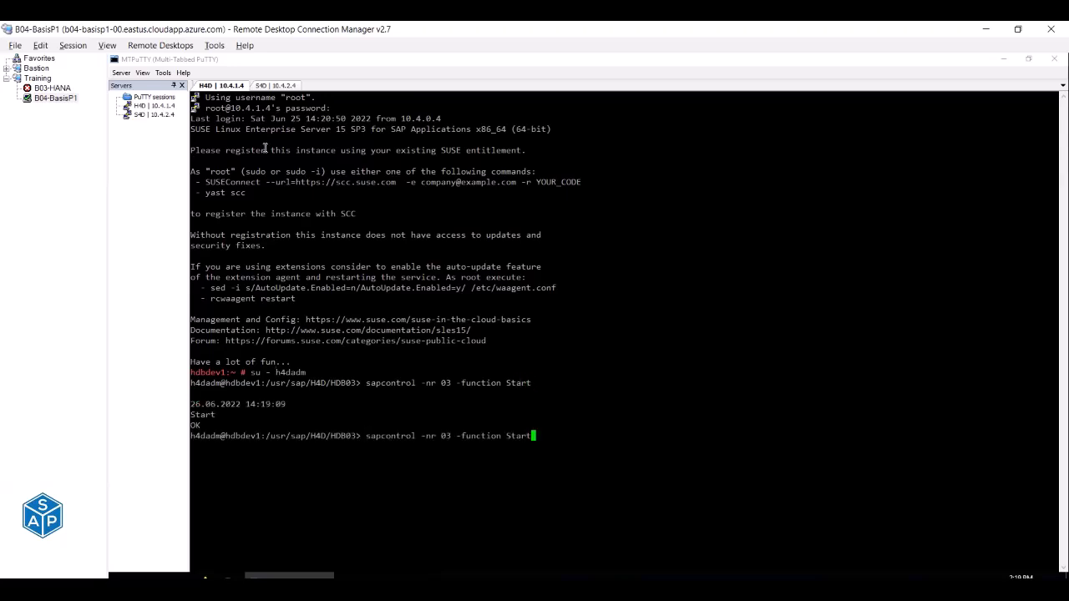
{"action": "key", "text": "Up"}
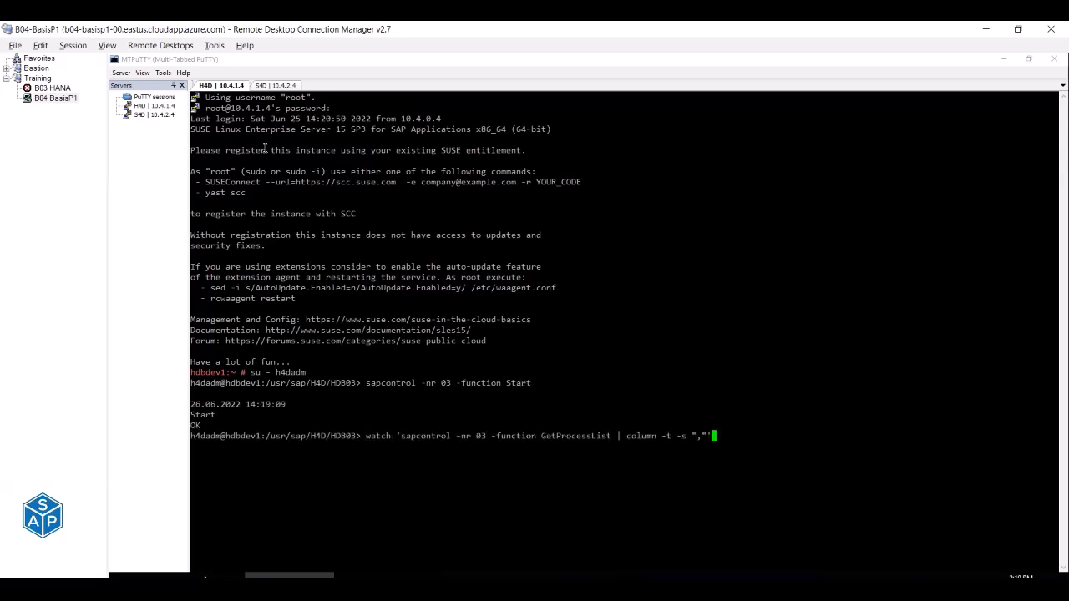
{"action": "key", "text": "Return"}
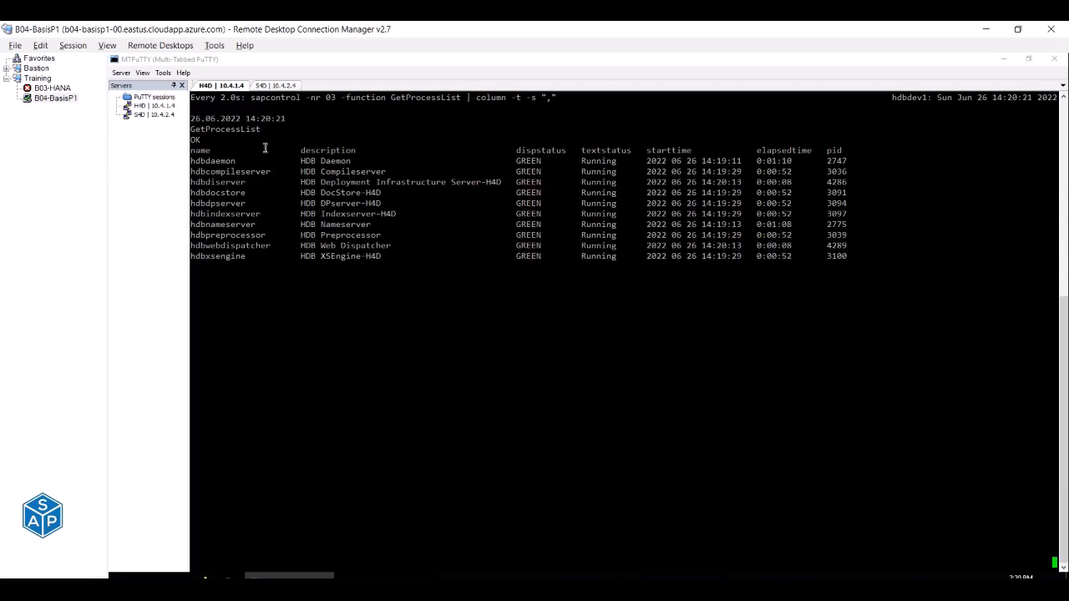
On S4D as s4dadm, run sapcontrol -nr 00 -function StartSystem.
{"action": "left_click", "coordinate": [276, 86]}
{"action": "type", "text": "s"}
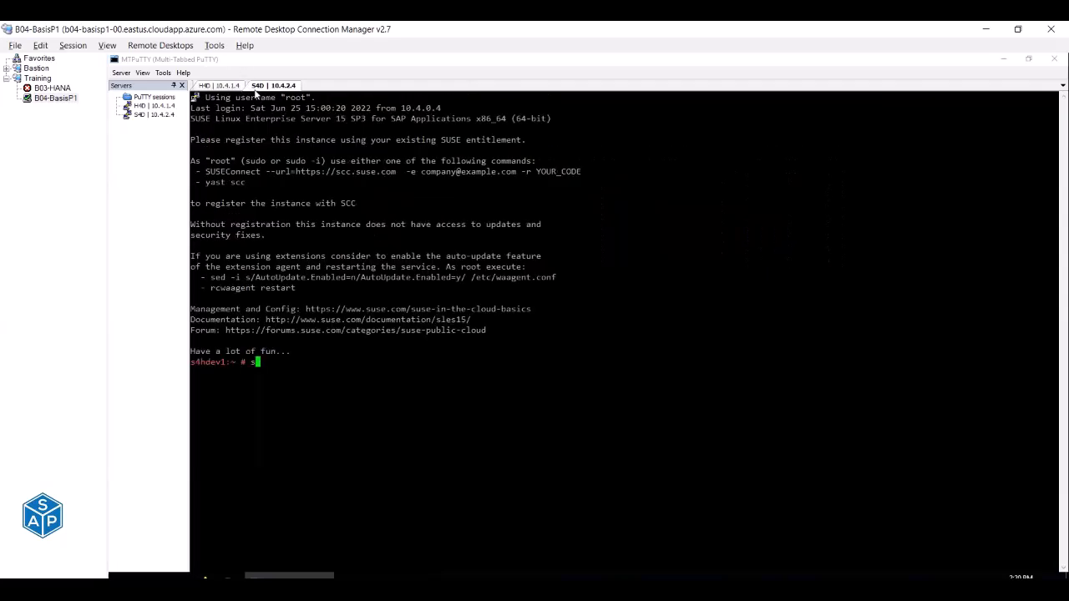
{"action": "type", "text": "u - s4dadm"}
{"action": "key", "text": "Return"}
{"action": "type", "text": "less DEFAULT.PFL"}
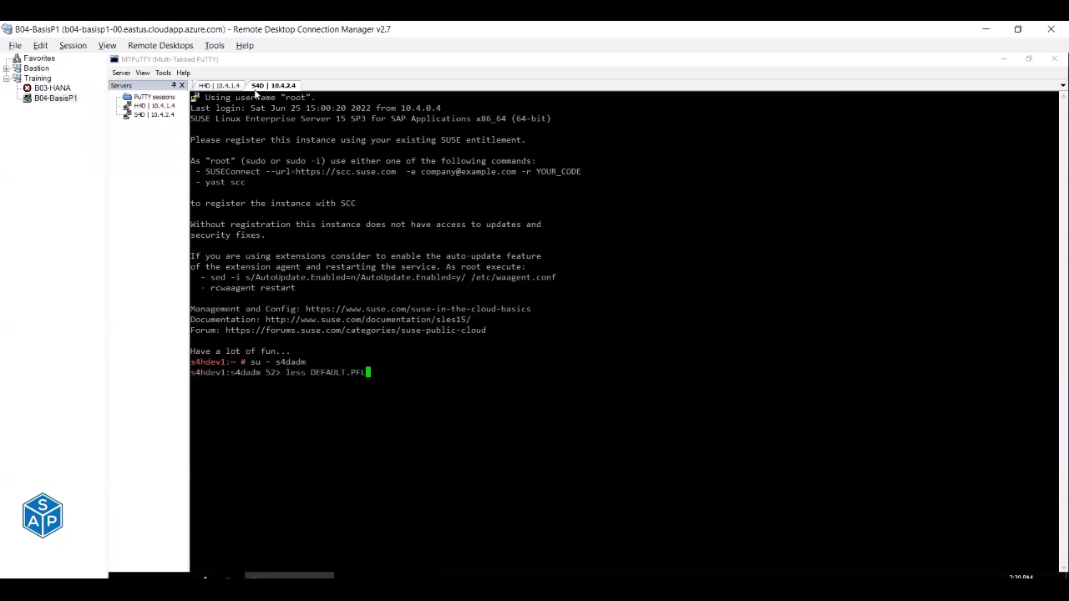
{"action": "key", "text": "Up"}
{"action": "key", "text": "Up"}
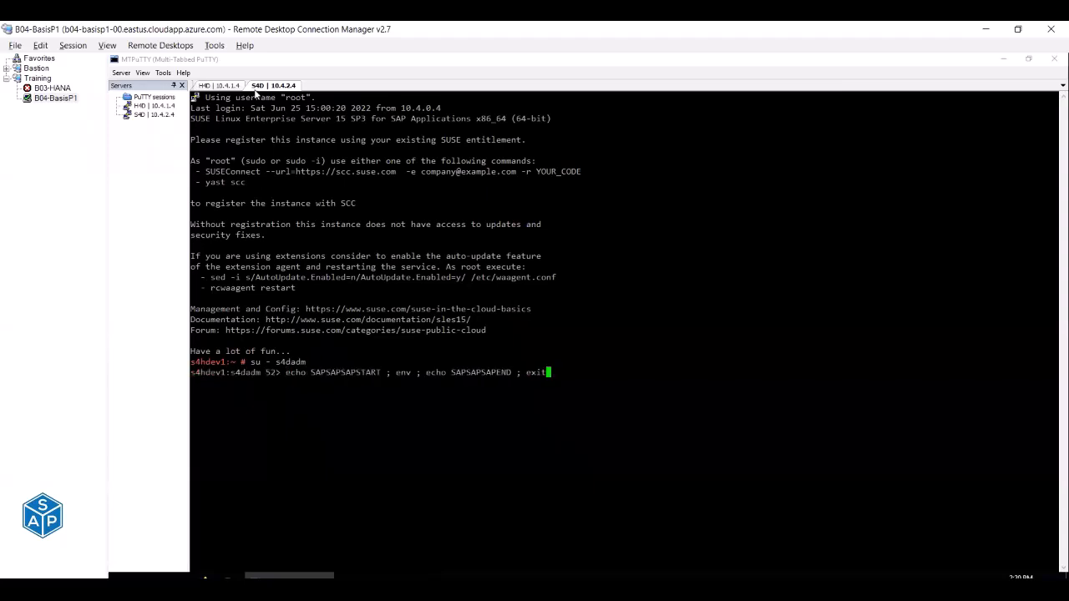
{"action": "key", "text": "Up"}
{"action": "key", "text": "Up"}
{"action": "key", "text": "Up"}
{"action": "key", "text": "Up"}
{"action": "key", "text": "Up"}
{"action": "key", "text": "Up"}
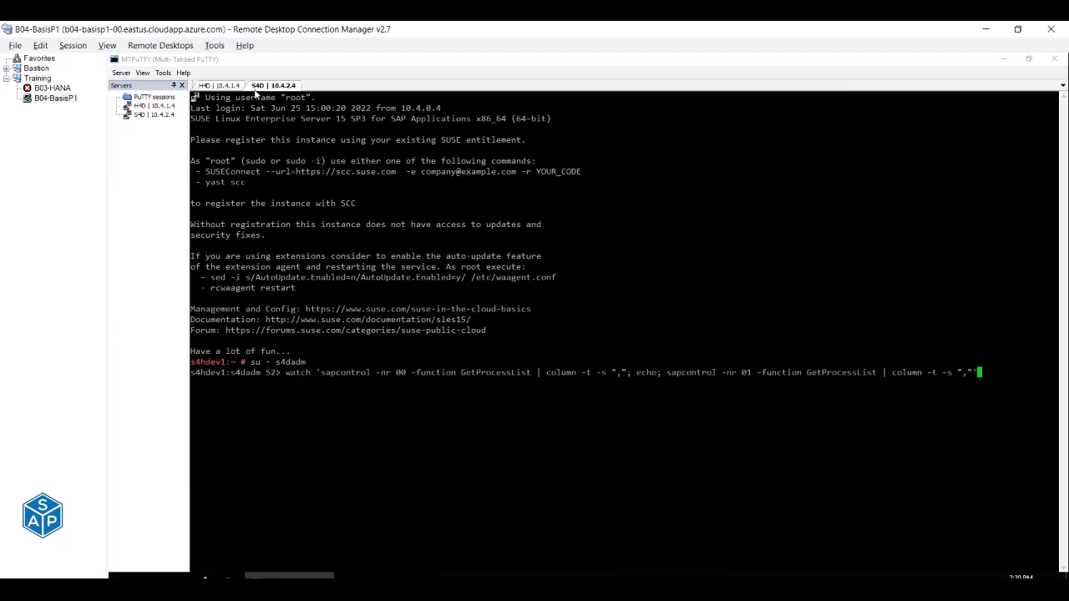
Rerun the earlier watch command to monitor the S4D process lists.
{"action": "key", "text": "Up"}
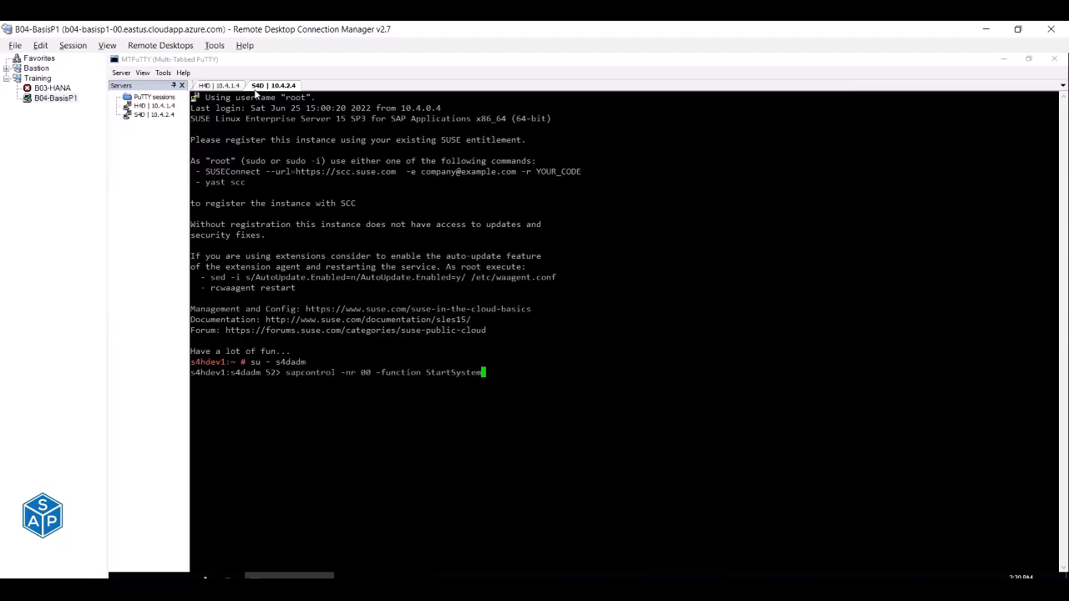
{"action": "key", "text": "Return"}
{"action": "key", "text": "Up"}
{"action": "key", "text": "Up"}
{"action": "key", "text": "Up"}
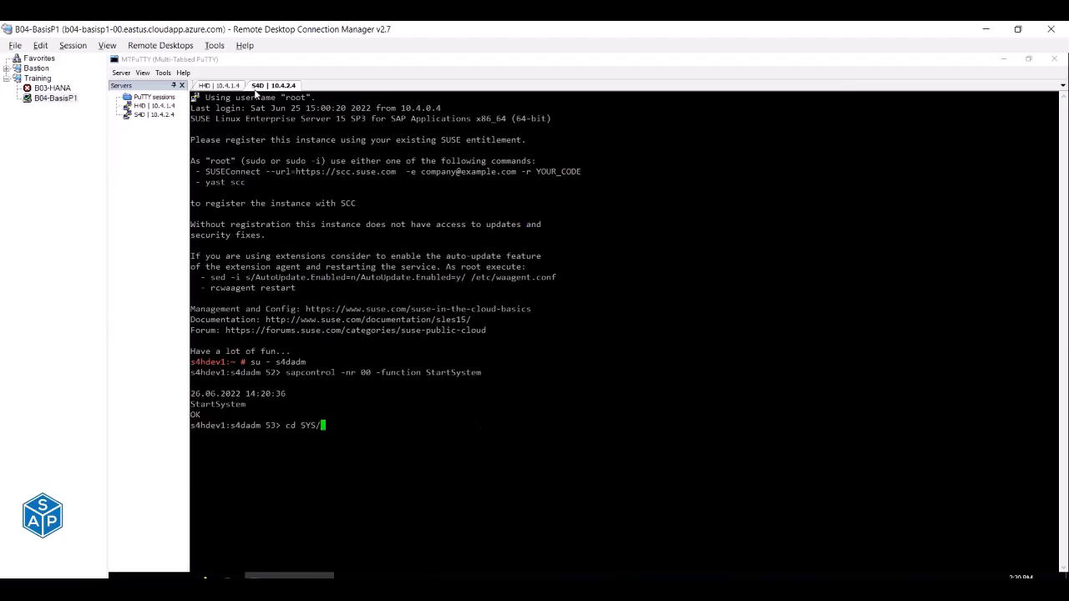
{"action": "key", "text": "Up"}
{"action": "key", "text": "Up"}
{"action": "key", "text": "Down"}
{"action": "key", "text": "Down"}
{"action": "key", "text": "Down"}
{"action": "key", "text": "Down"}
{"action": "key", "text": "Up"}
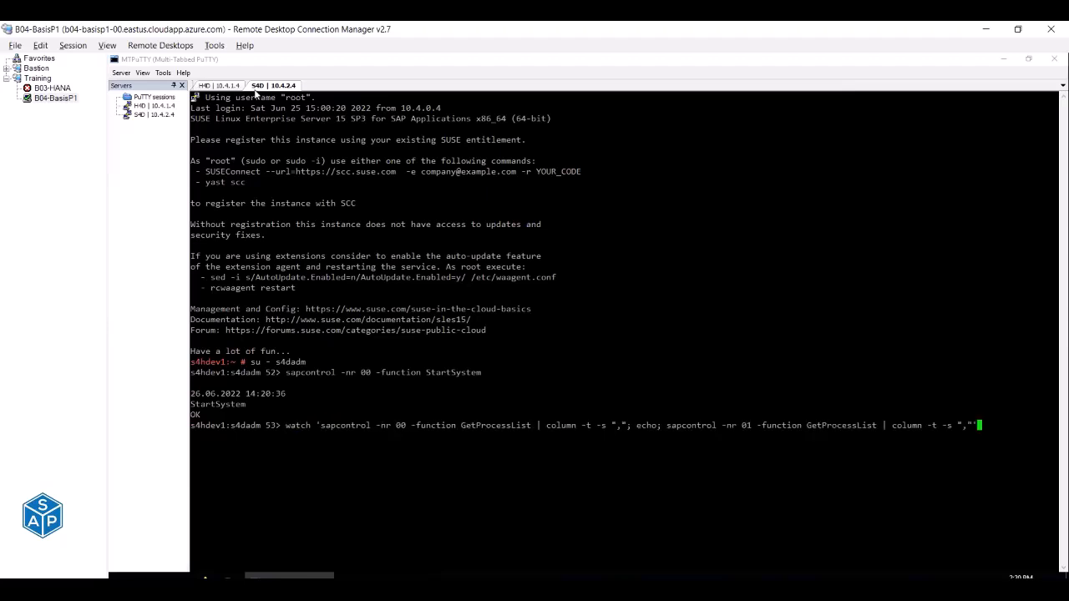
{"action": "key", "text": "Return"}
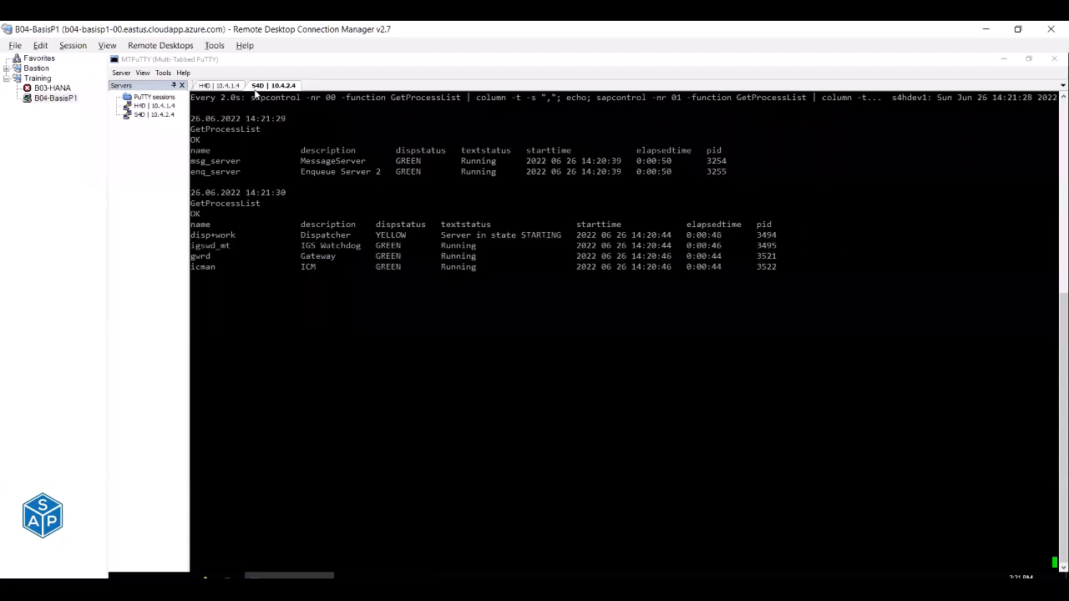
Monitor S4D instances 00 and 01 until message and enqueue servers show GREEN.
{"action": "left_click", "coordinate": [138, 175]}
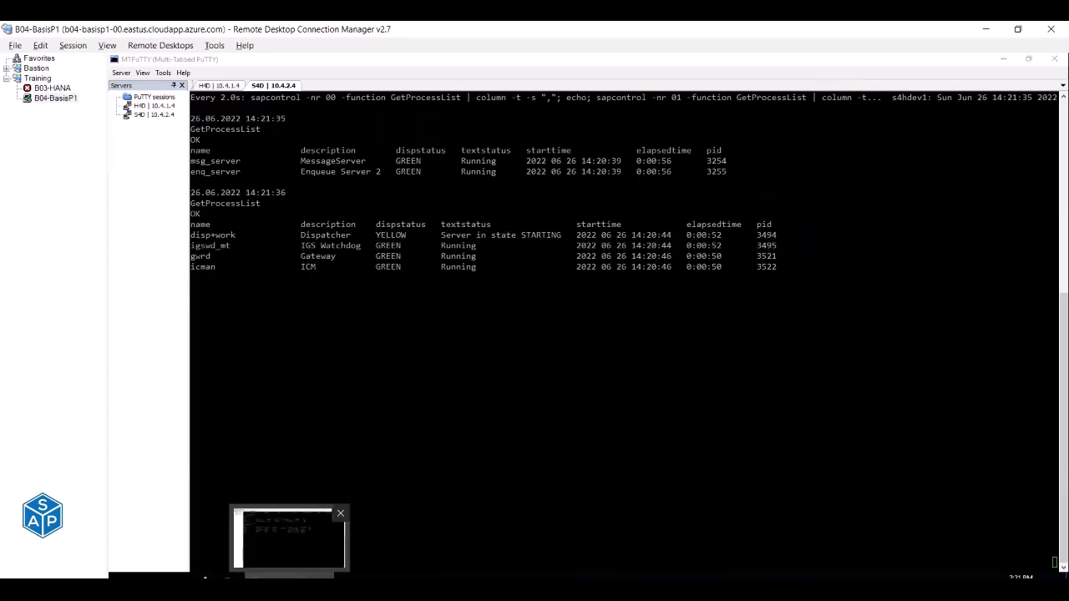
Launch SAP Logon from the desktop and connect to the SAP S/4HANA 2020 (S4D) entry.
{"action": "left_click", "coordinate": [288, 576]}
{"action": "double_click", "coordinate": [140, 307]}
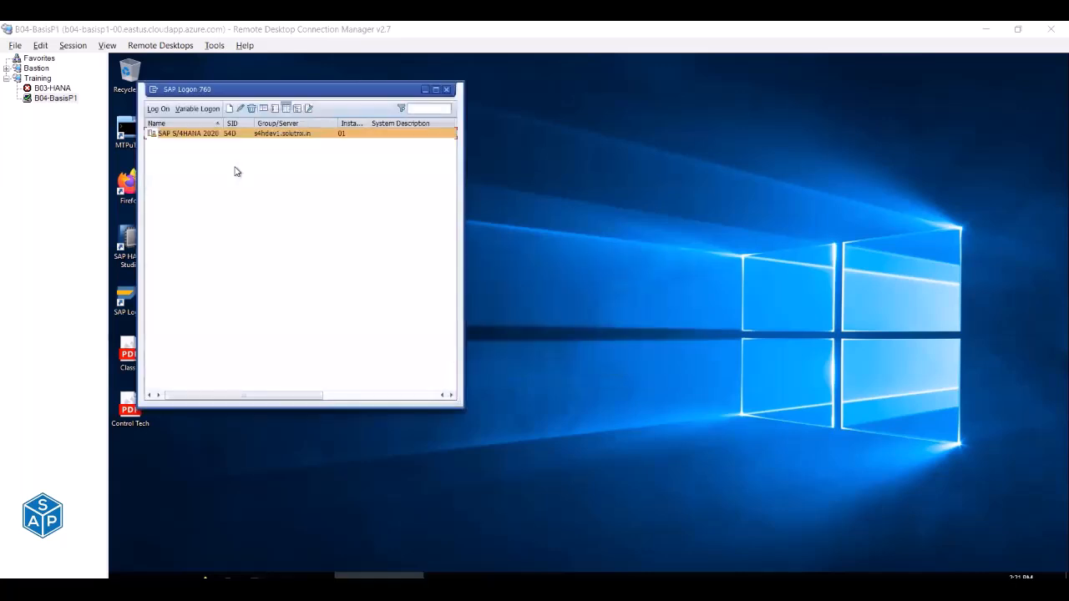
{"action": "left_click", "coordinate": [192, 135]}
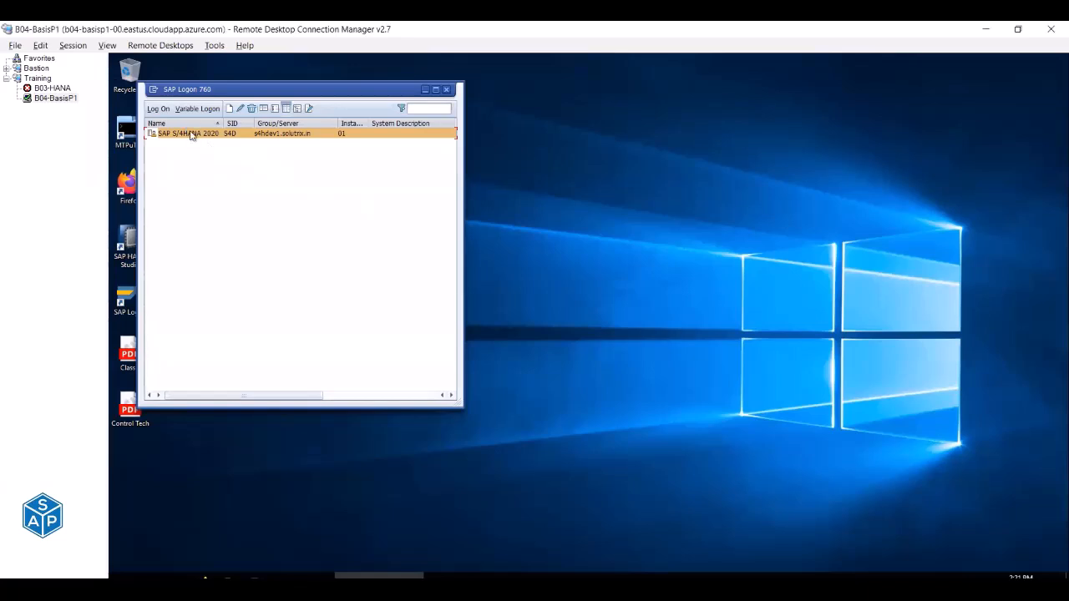
{"action": "double_click", "coordinate": [191, 135]}
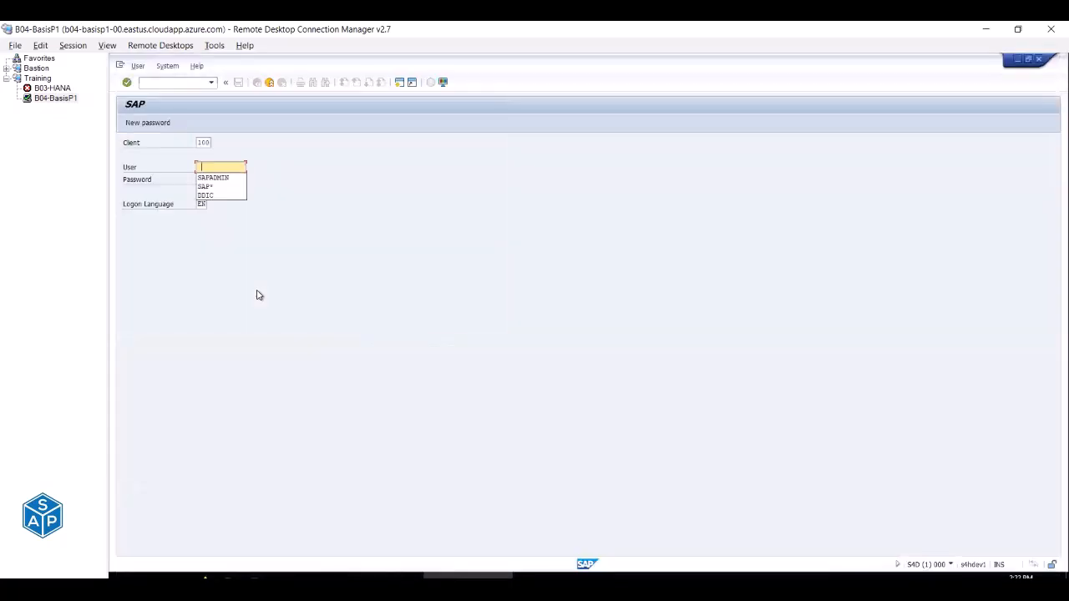
Log on to S4D client 100 with the saved administrator user and password.
{"action": "key", "text": "Down"}
{"action": "key", "text": "Tab"}
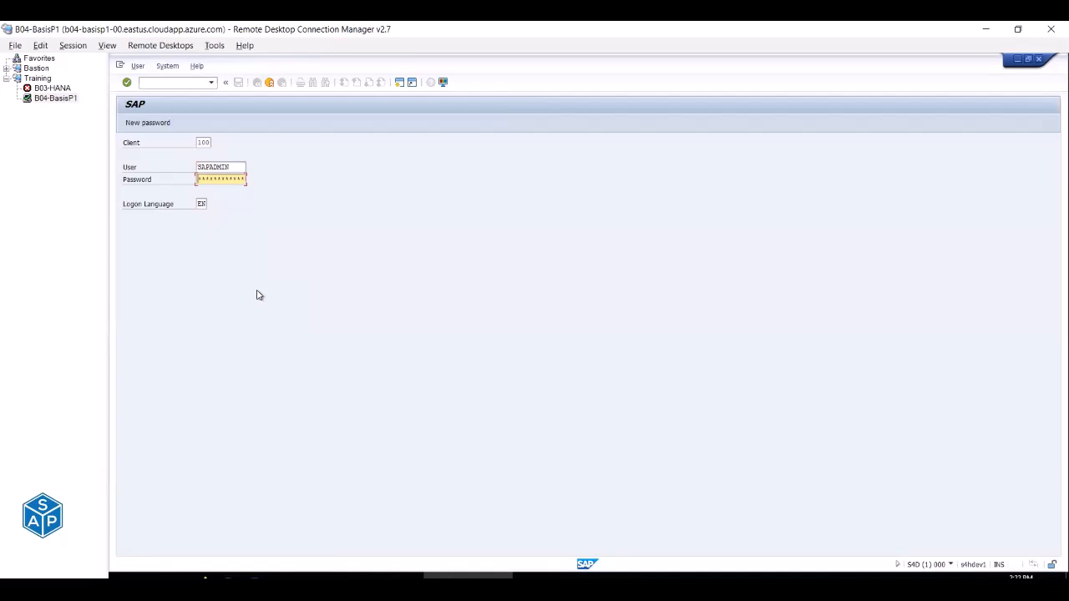
{"action": "key", "text": "Return"}
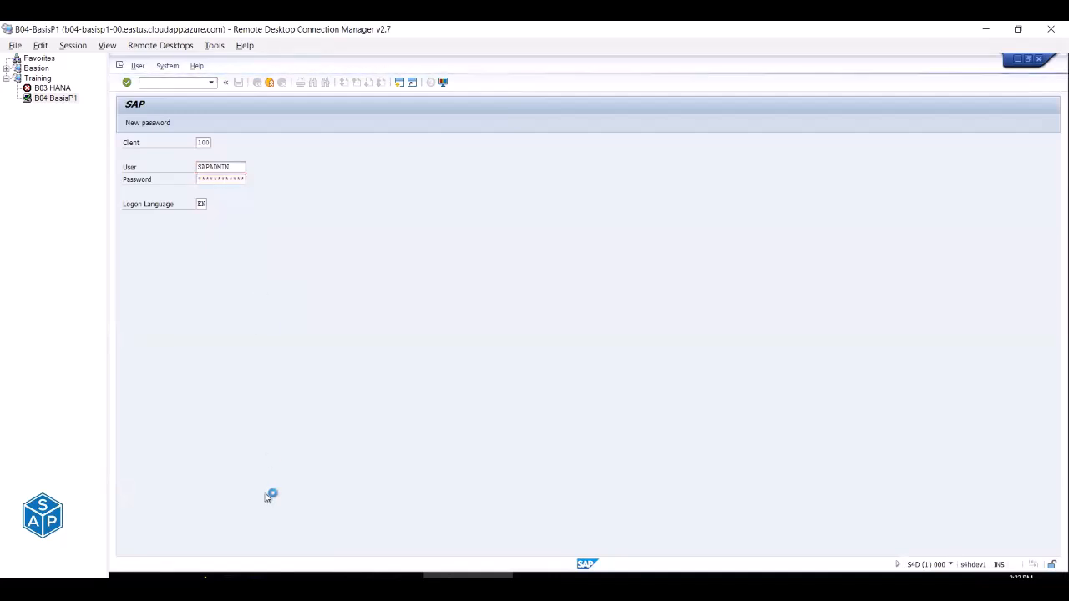
Open the SAP S4HANA 2020 PAS (S4D).xlsx checklist from the Training folder.
{"action": "left_click", "coordinate": [251, 590]}
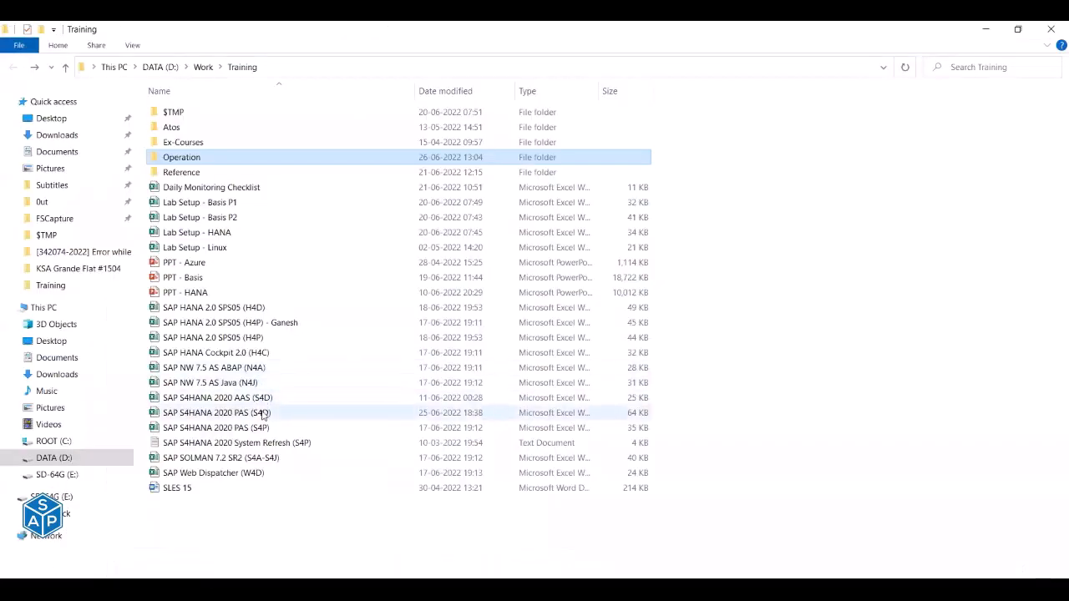
{"action": "double_click", "coordinate": [264, 414]}
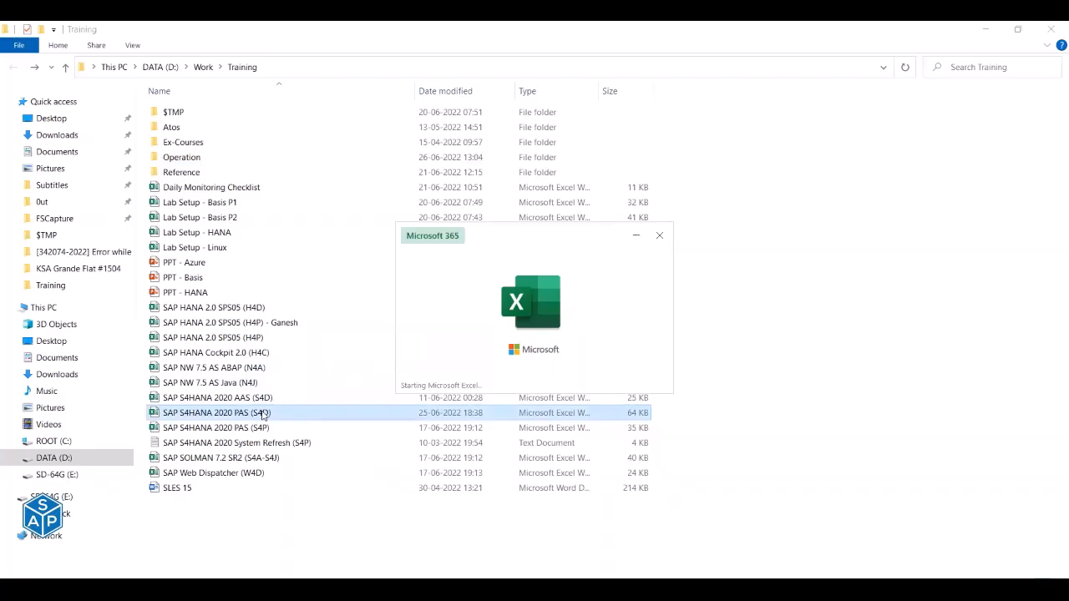
{"action": "scroll", "coordinate": [261, 410], "scroll_direction": "up", "scroll_amount": 1}
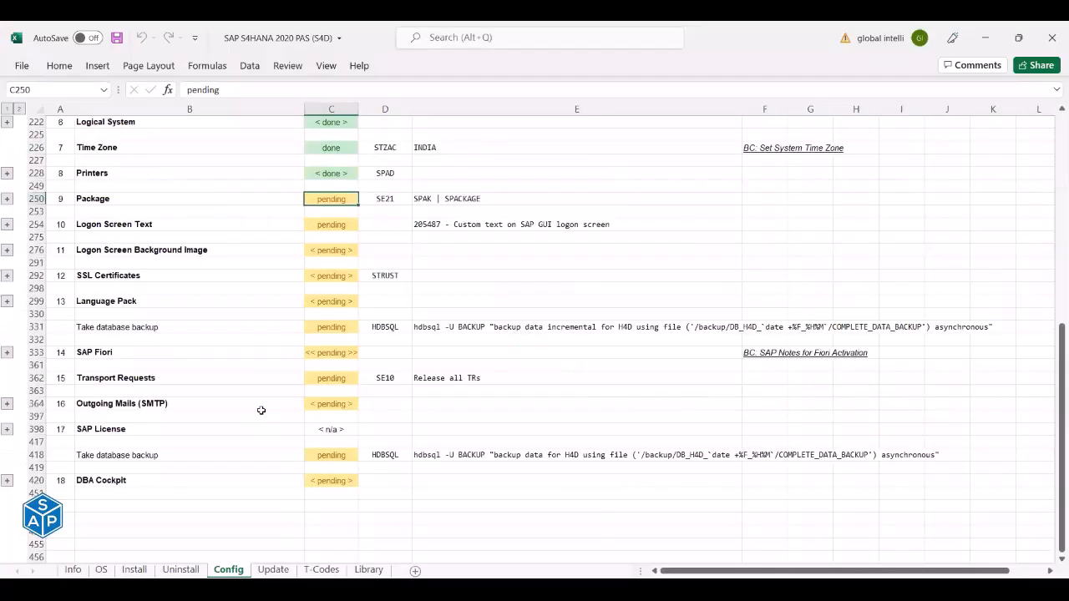
{"action": "scroll", "coordinate": [261, 410], "scroll_direction": "up", "scroll_amount": 2}
{"action": "left_click", "coordinate": [81, 250]}
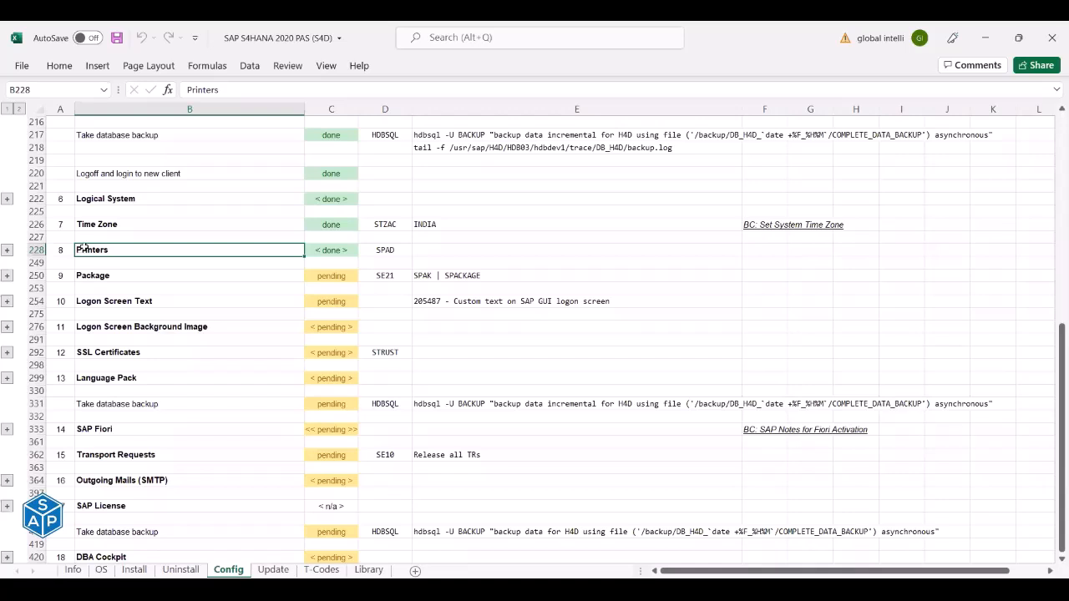
Expand the Package step's detail rows showing ZBASIS, 'Package for BASIS Components'.
{"action": "left_click", "coordinate": [101, 225]}
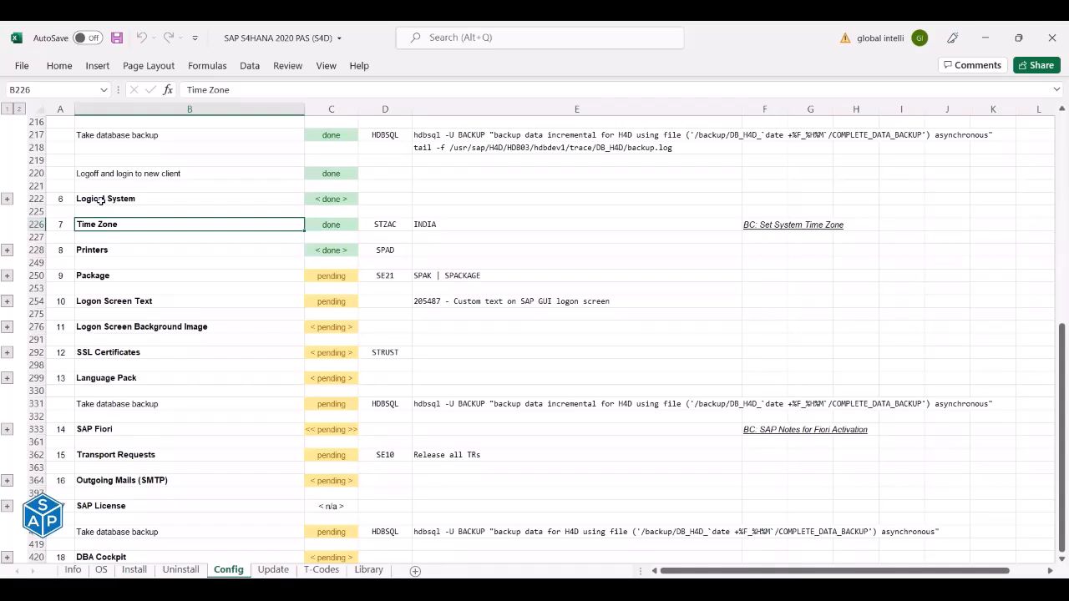
{"action": "left_click", "coordinate": [7, 277]}
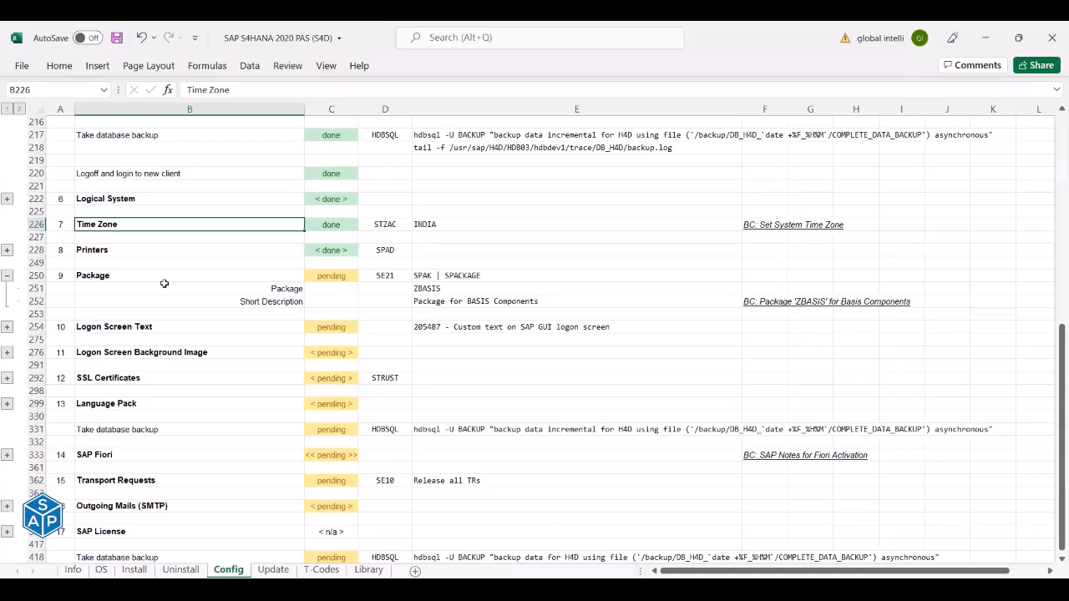
Review the Package row's SE21 transaction and its SPAK | SPACKAGE alternatives.
{"action": "left_click", "coordinate": [383, 277]}
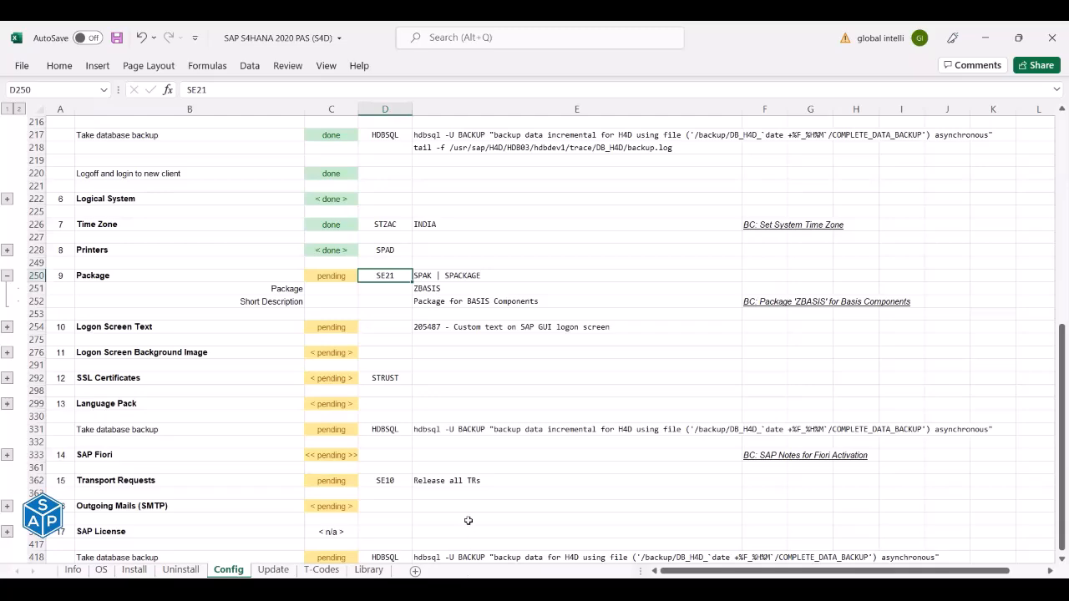
{"action": "key", "text": "alt+Tab"}
{"action": "left_click_drag", "start_coordinate": [402, 274], "coordinate": [437, 276]}
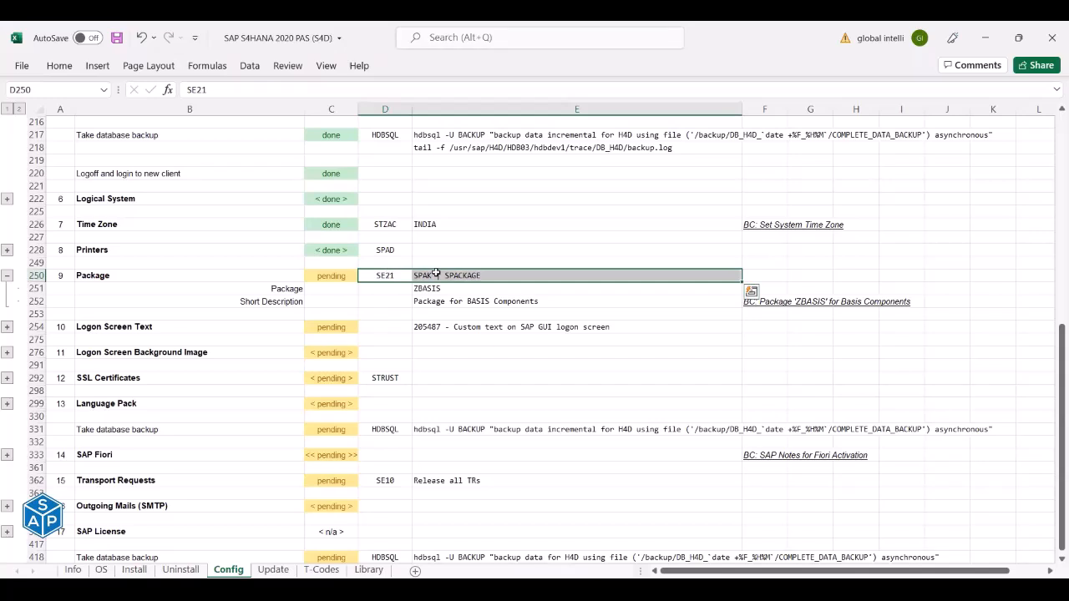
{"action": "left_click", "coordinate": [399, 275]}
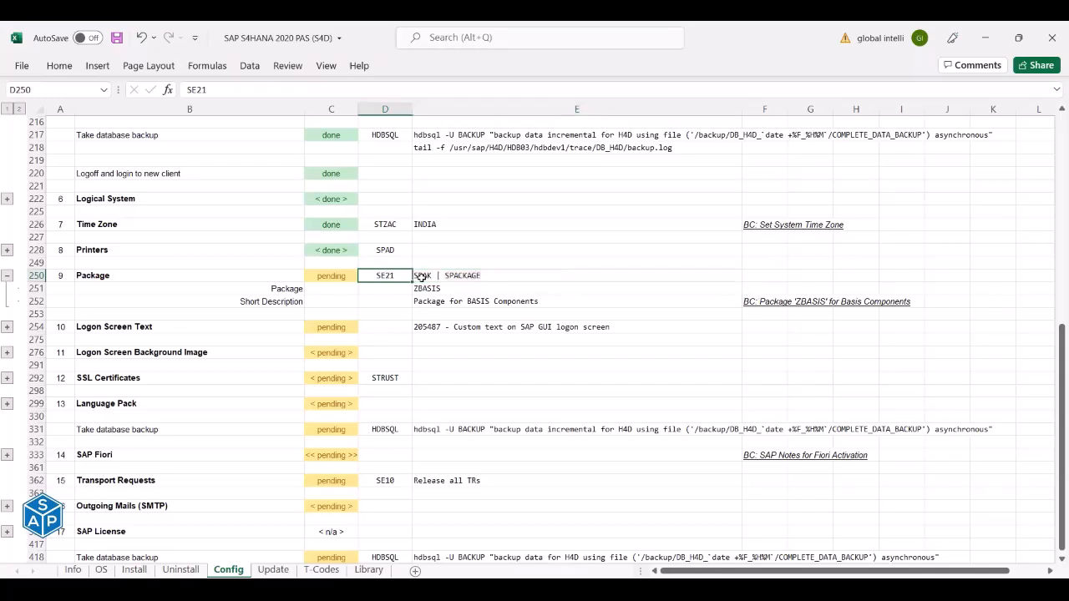
{"action": "left_click", "coordinate": [420, 276]}
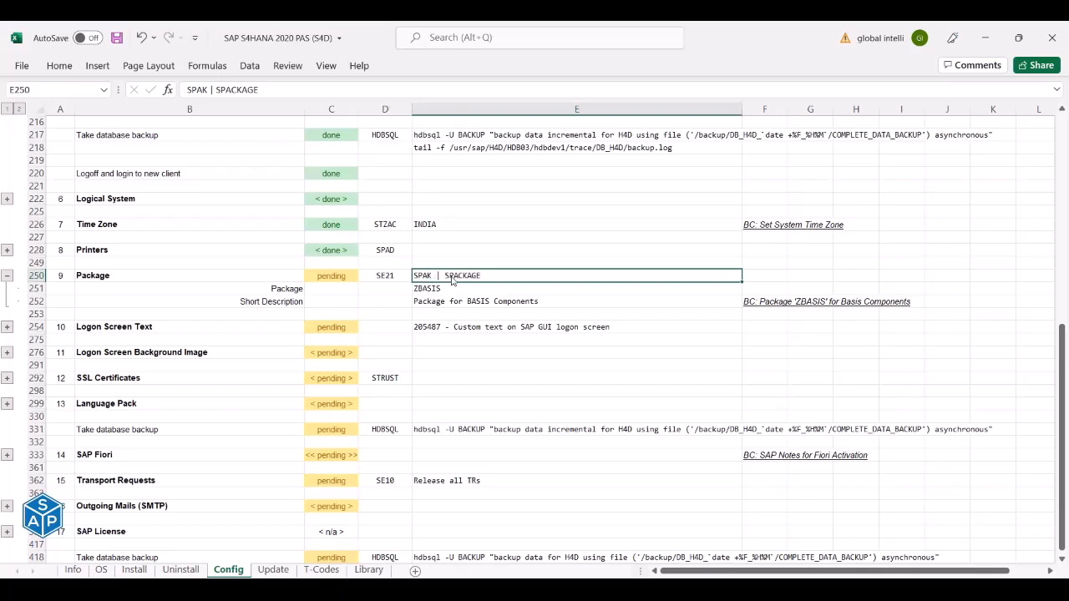
{"action": "key", "text": "alt+Tab"}
Run transaction se21 to reach the Package Builder initial screen.
{"action": "type", "text": "se"}
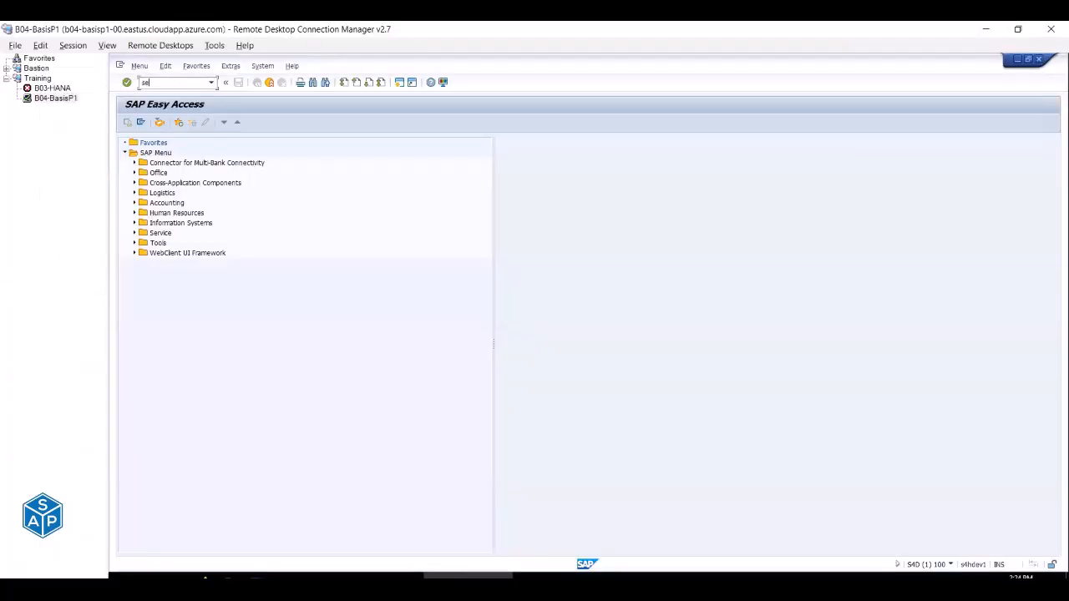
{"action": "type", "text": "21"}
{"action": "key", "text": "Return"}
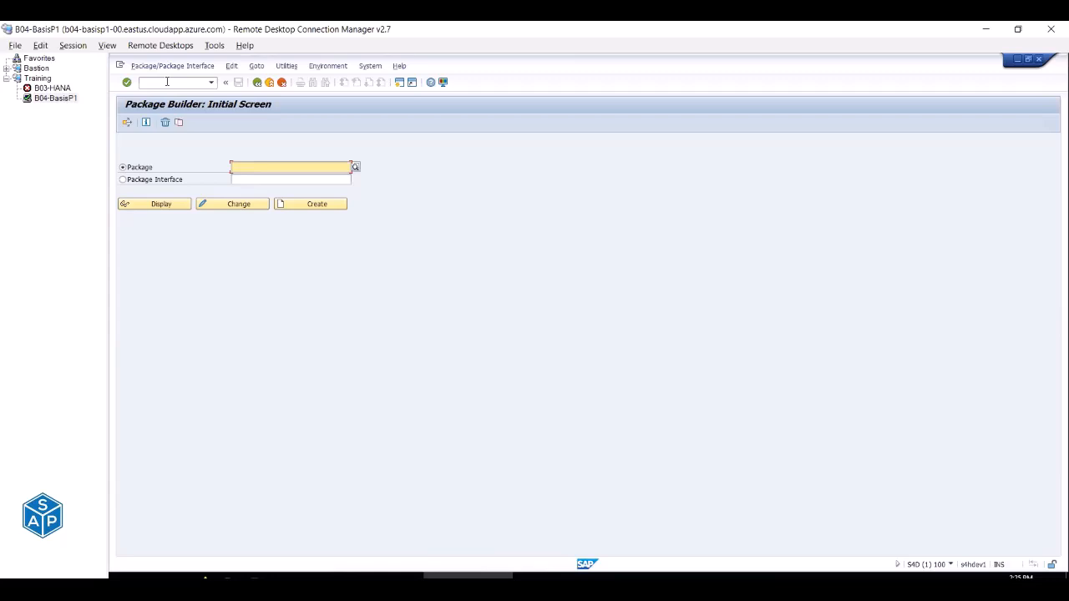
{"action": "left_click", "coordinate": [167, 82]}
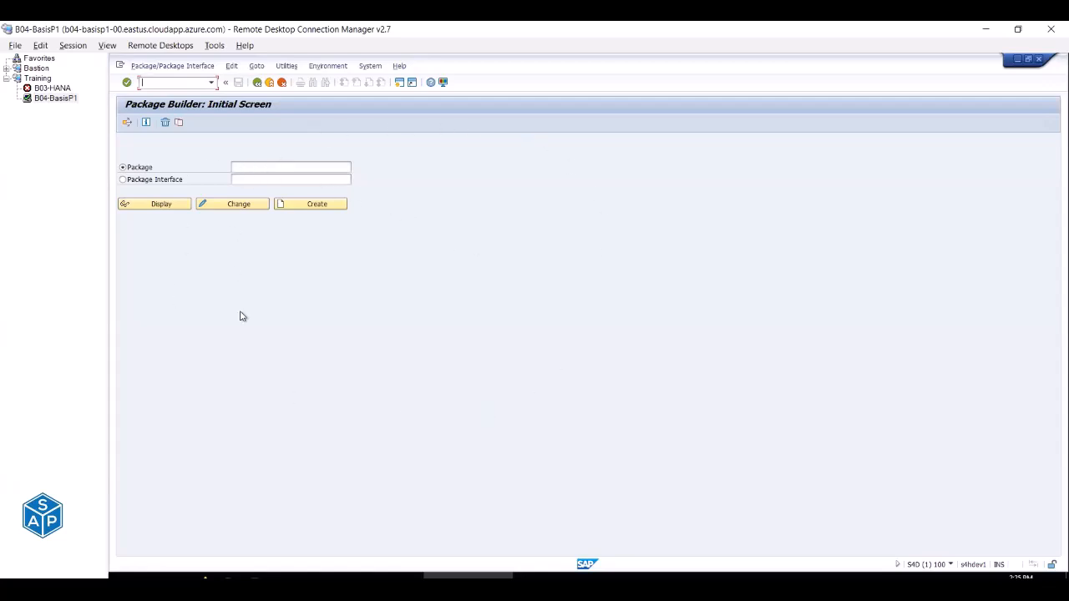
Check the session's system info, then launch SPAK in a new session with /ospak.
{"action": "left_click", "coordinate": [951, 565]}
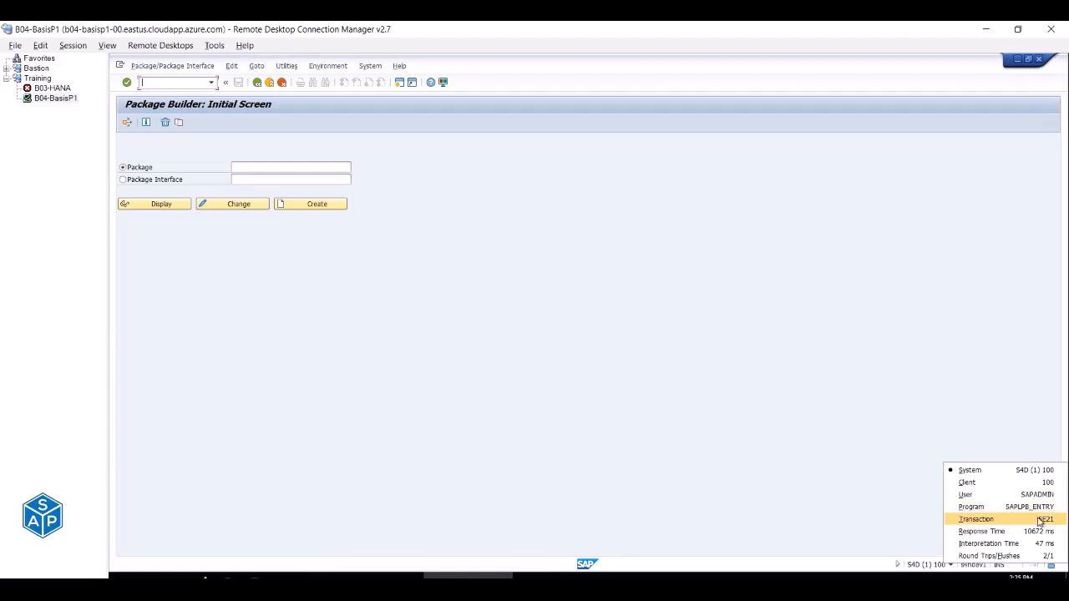
{"action": "left_click", "coordinate": [173, 82]}
{"action": "type", "text": "/o"}
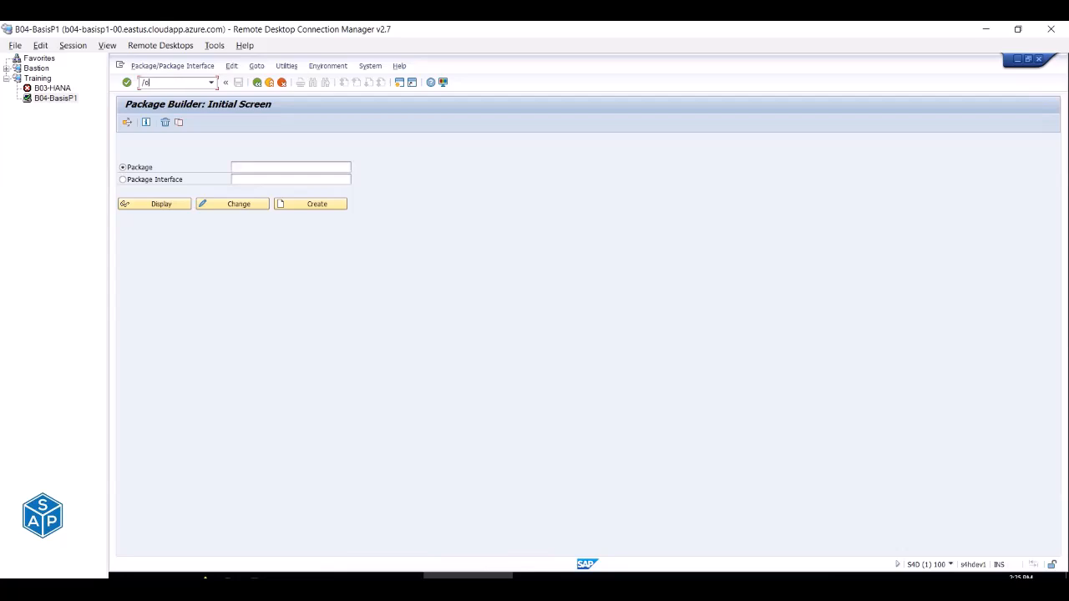
{"action": "type", "text": "spak"}
{"action": "key", "text": "Return"}
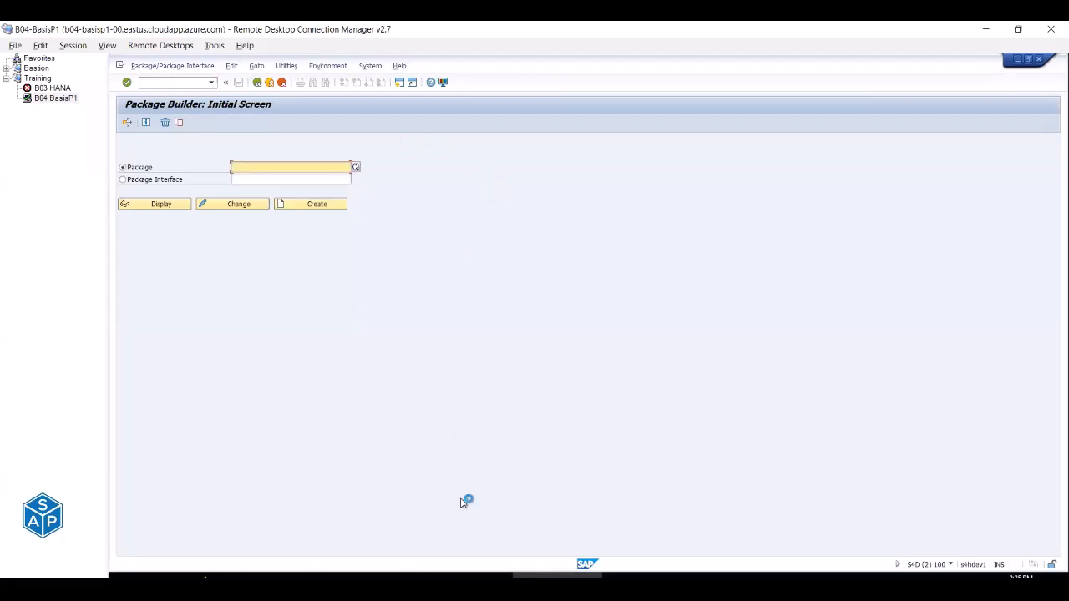
Compare the transaction each of the two open SAP sessions is running.
{"action": "left_click", "coordinate": [468, 576]}
{"action": "left_click", "coordinate": [549, 576]}
{"action": "left_click", "coordinate": [494, 576]}
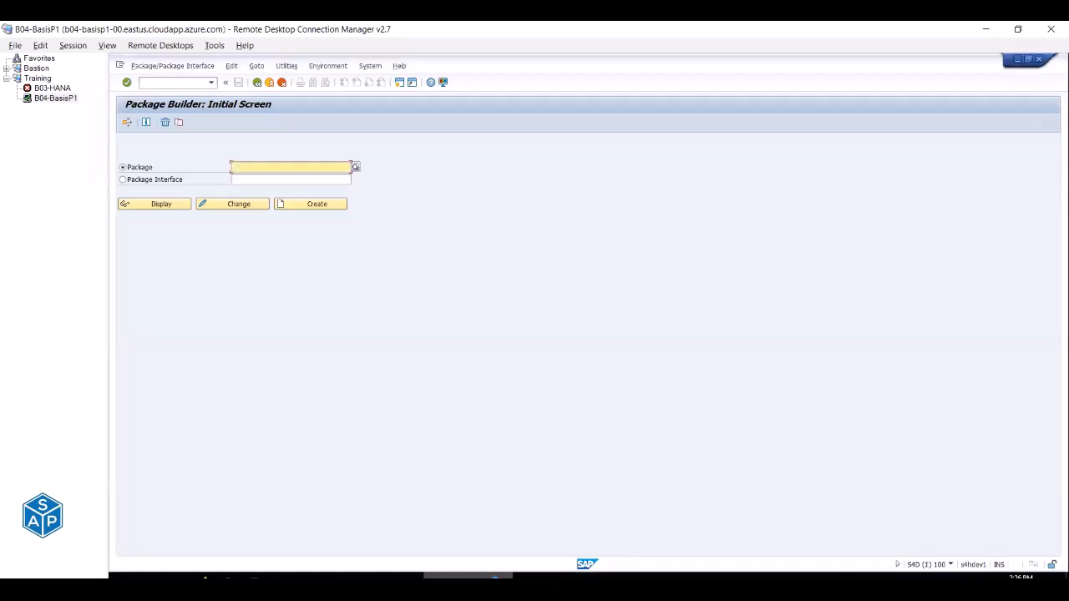
{"action": "left_click", "coordinate": [950, 565]}
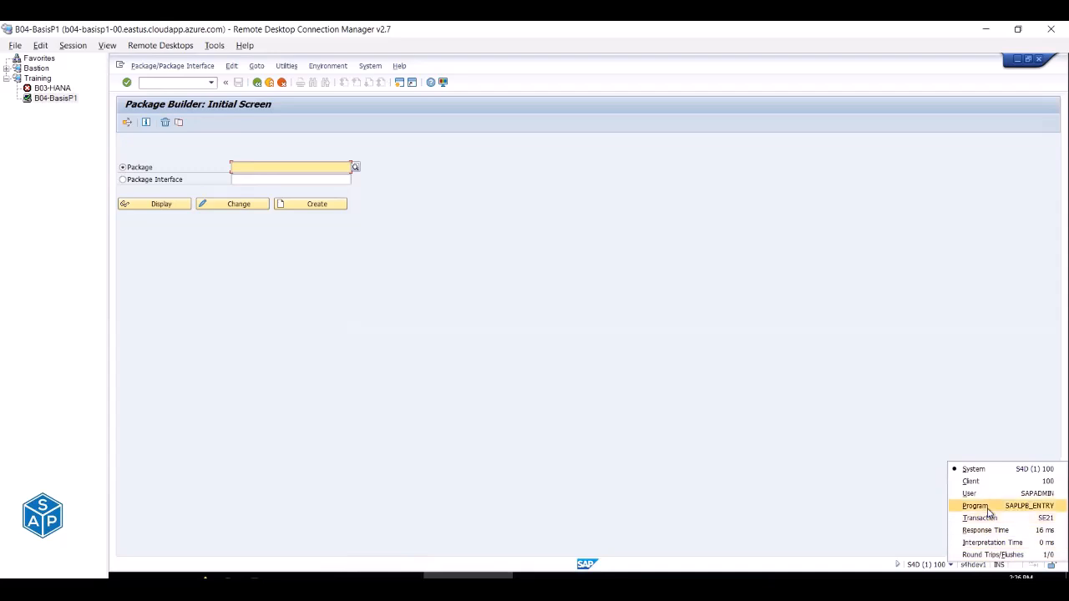
{"action": "left_click", "coordinate": [556, 576]}
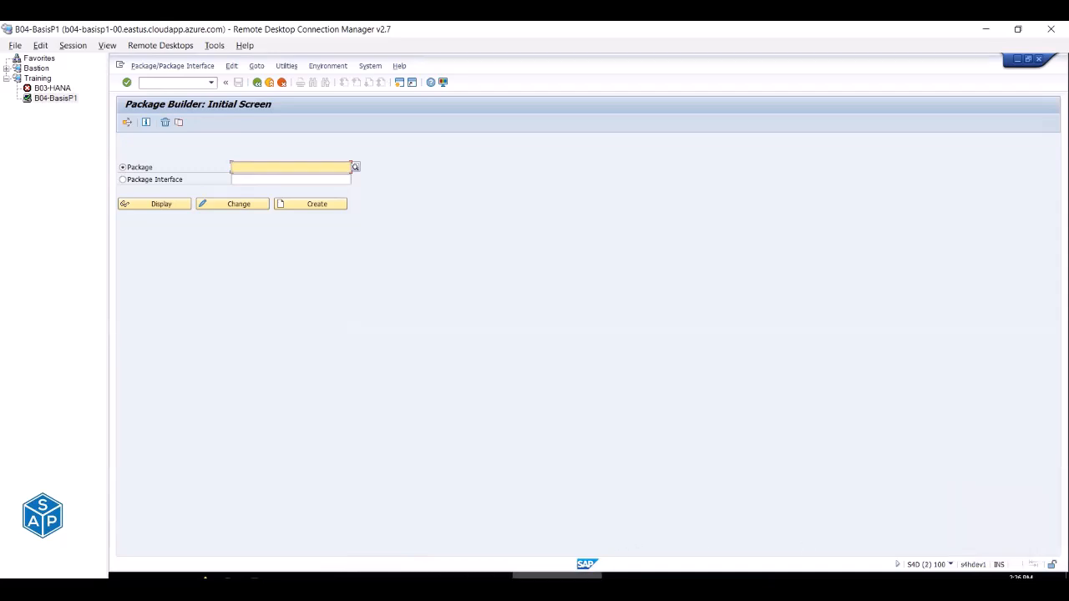
{"action": "left_click", "coordinate": [951, 565]}
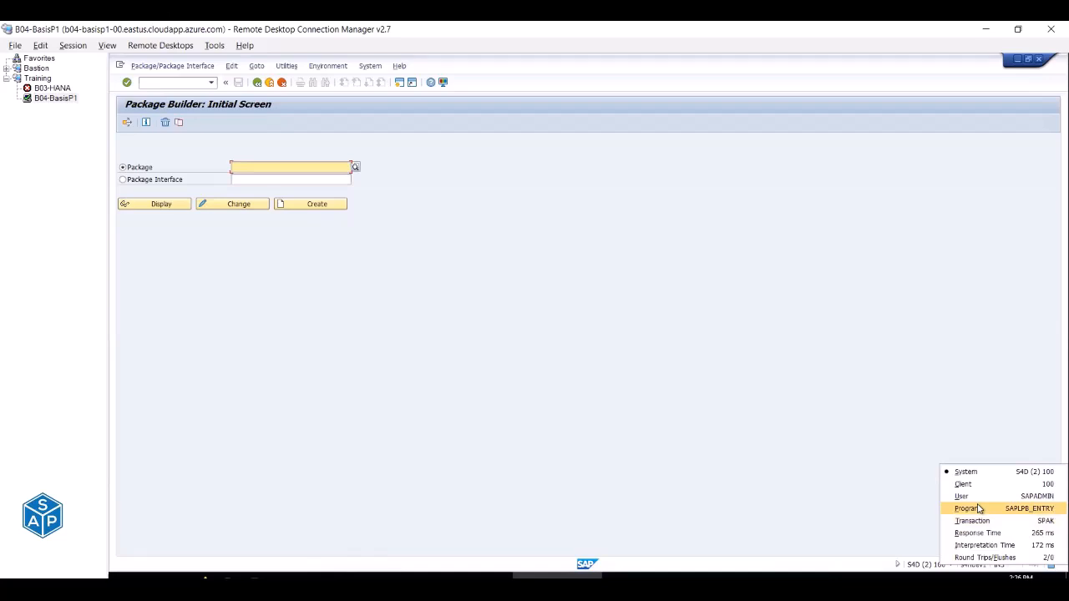
{"action": "left_click", "coordinate": [167, 84]}
Launch SPACKAGE in a third session with /ospackage and confirm its transaction.
{"action": "type", "text": "/ospackage"}
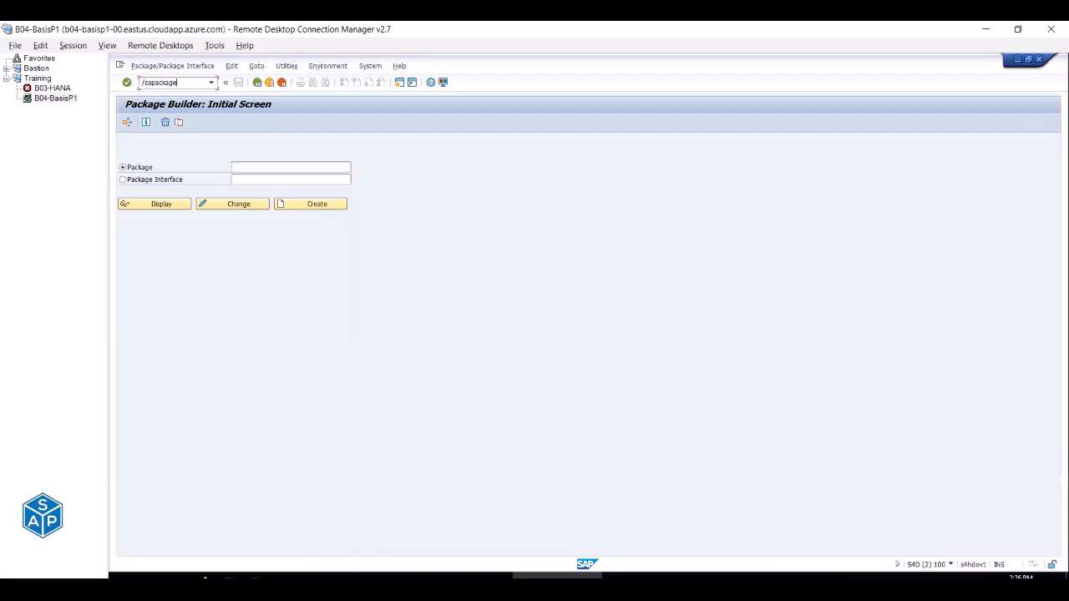
{"action": "key", "text": "Return"}
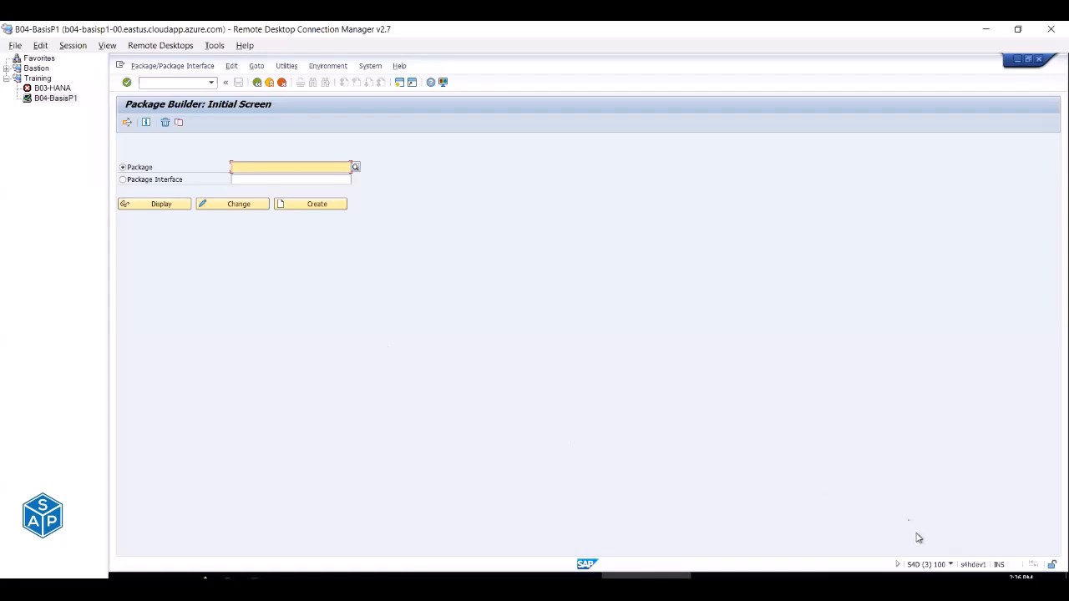
{"action": "left_click", "coordinate": [951, 566]}
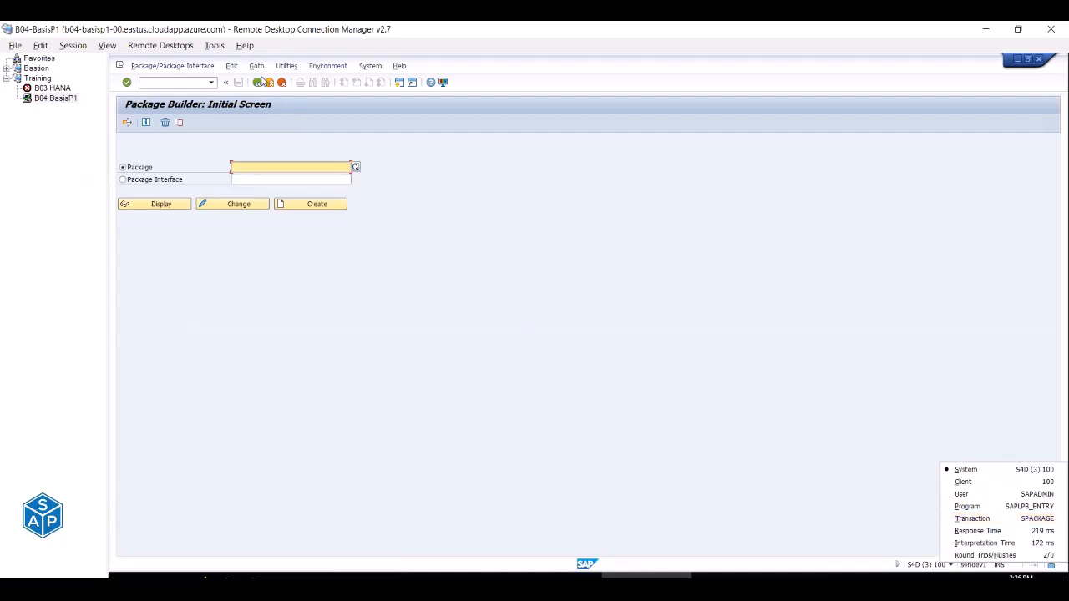
Exit the Package Builder and close the third and second SAP sessions.
{"action": "left_click", "coordinate": [270, 84]}
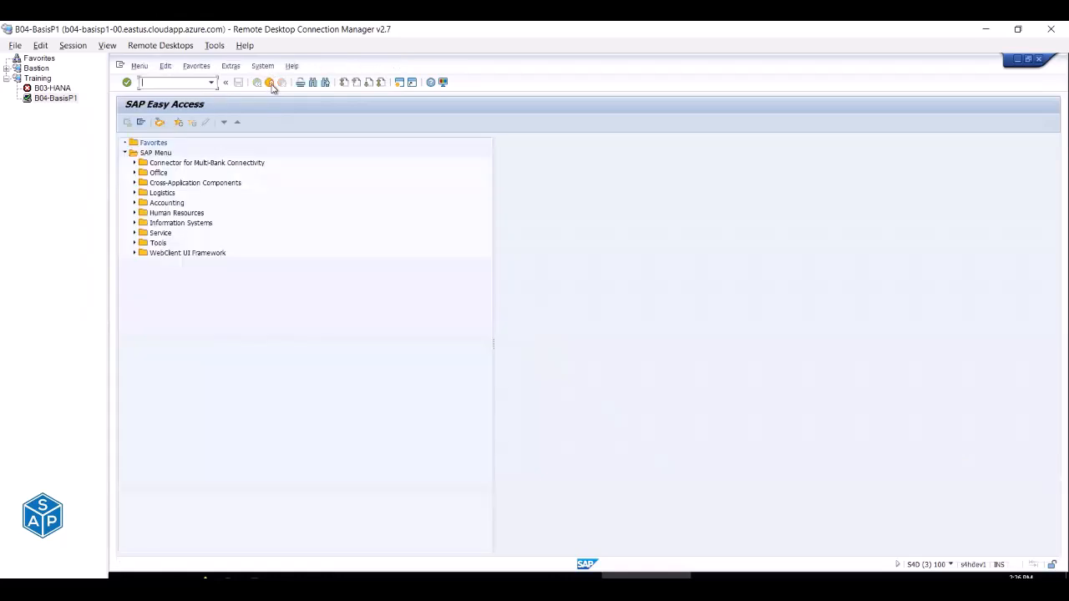
{"action": "left_click", "coordinate": [271, 84]}
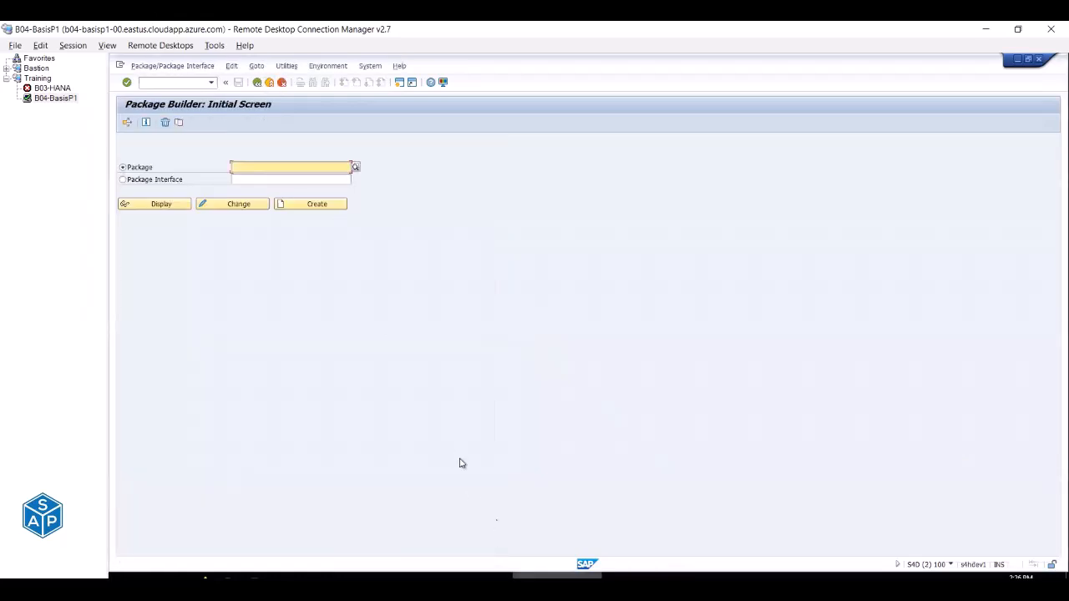
{"action": "left_click", "coordinate": [269, 83]}
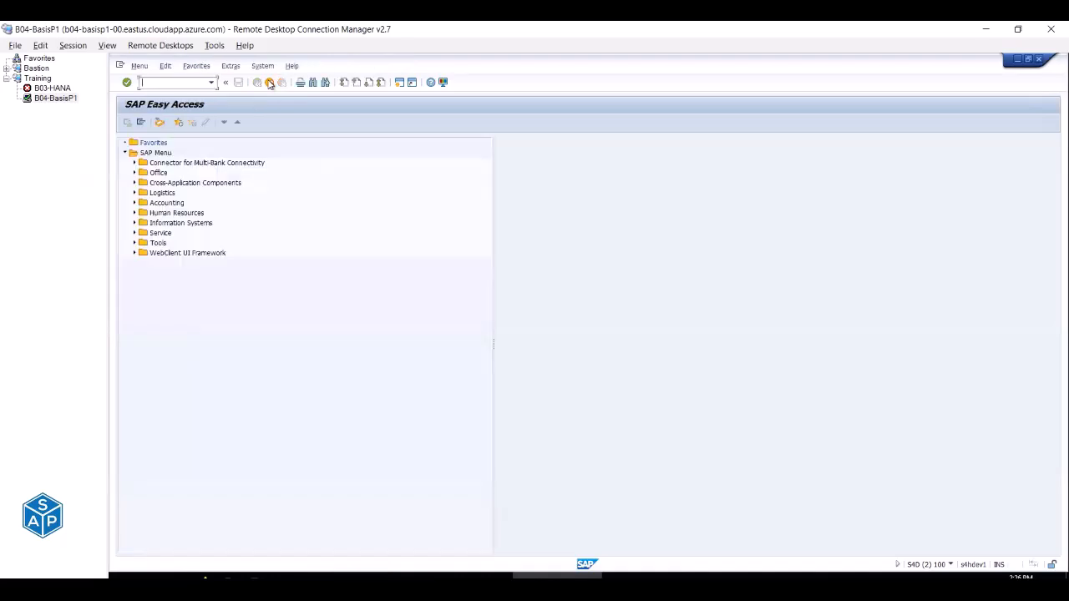
{"action": "left_click", "coordinate": [268, 83]}
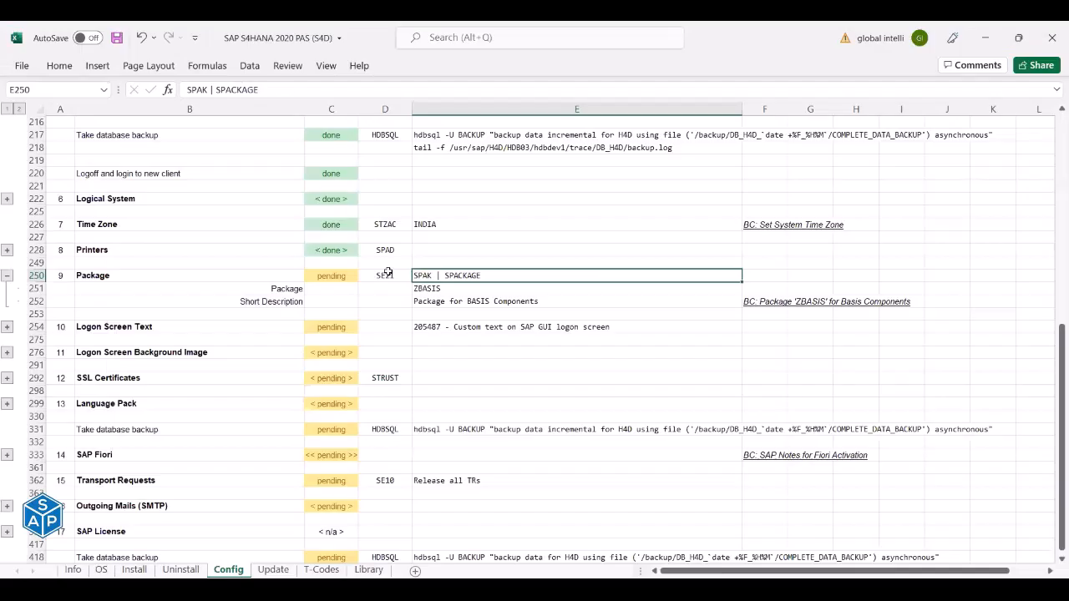
Copy ZBASIS from checklist cell E251 into the Package Builder's Package field.
{"action": "left_click", "coordinate": [386, 276]}
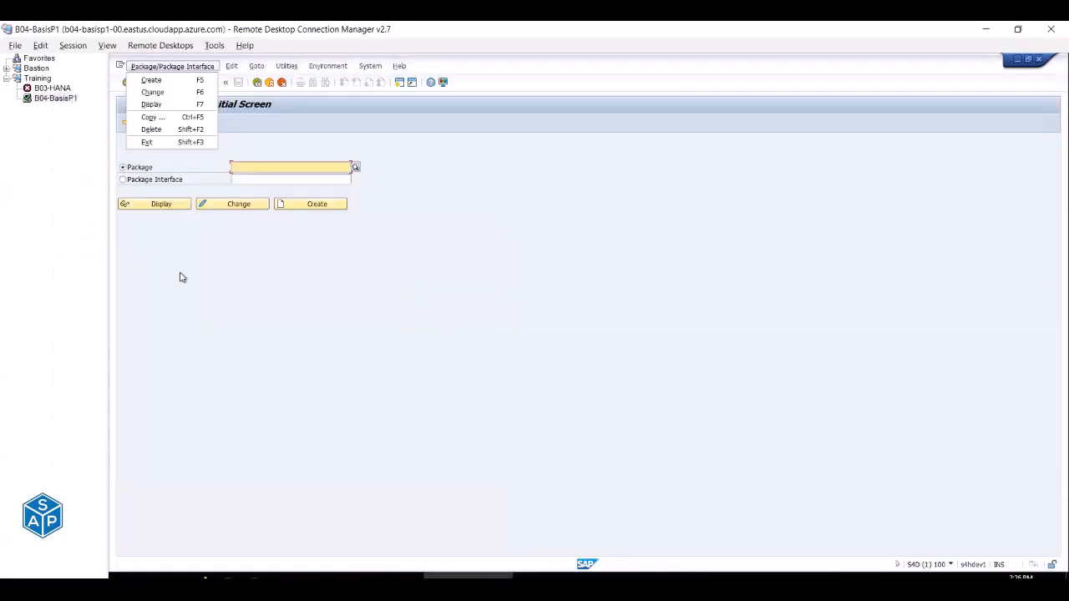
{"action": "left_click", "coordinate": [191, 262]}
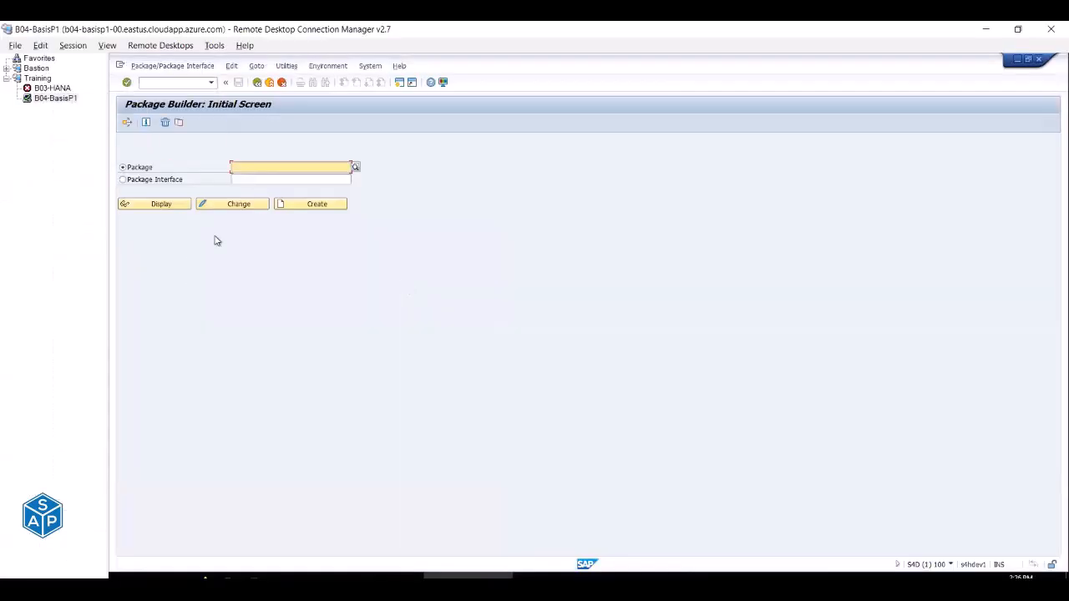
{"action": "key", "text": "alt+Tab"}
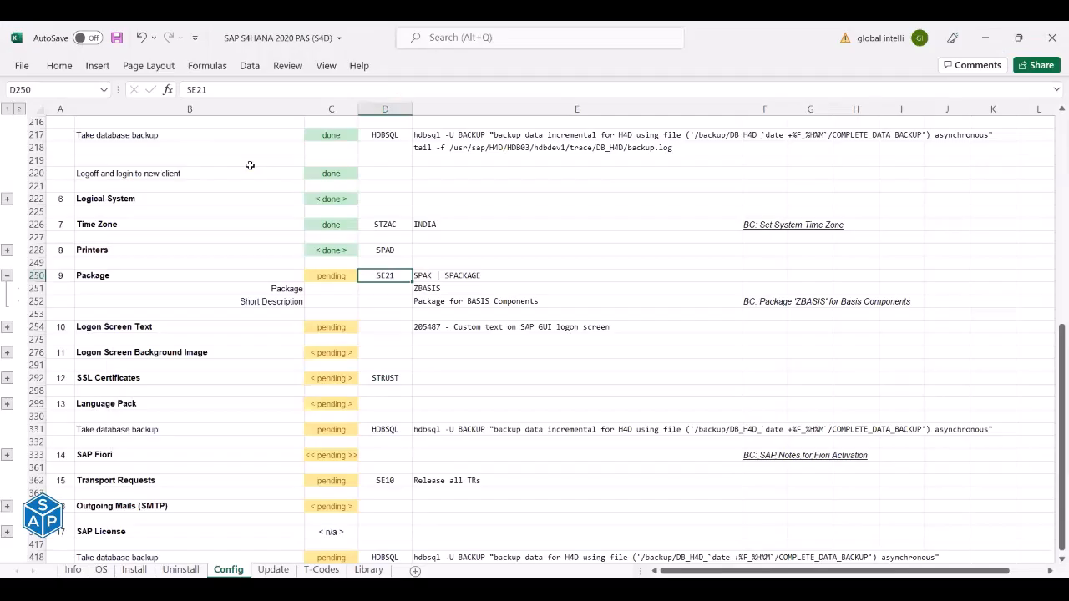
{"action": "left_click", "coordinate": [447, 288]}
{"action": "key", "text": "ctrl+c"}
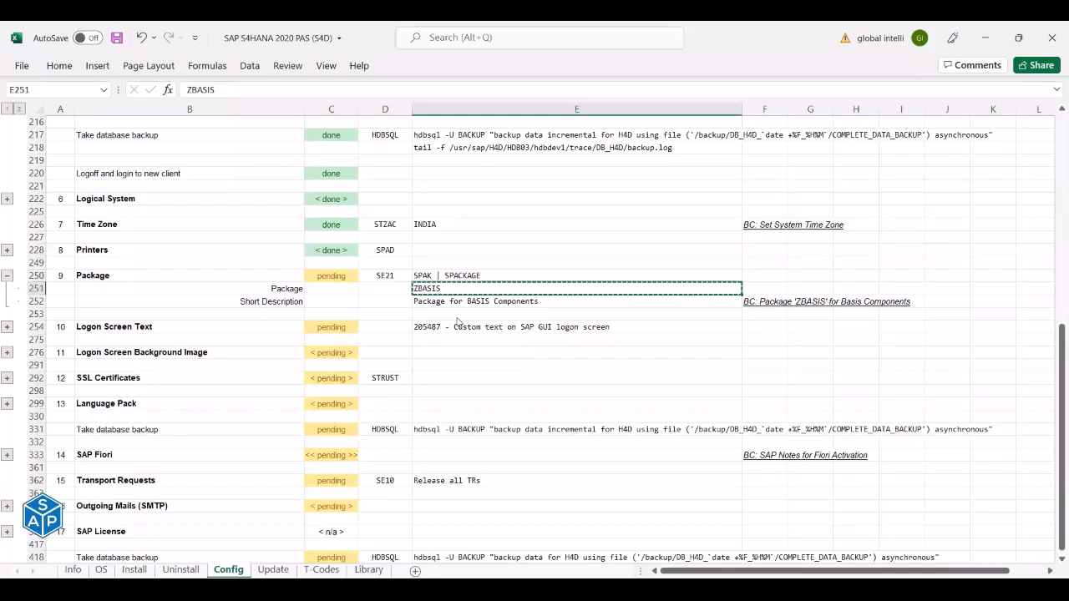
{"action": "key", "text": "alt+Tab"}
{"action": "key", "text": "ctrl+v"}
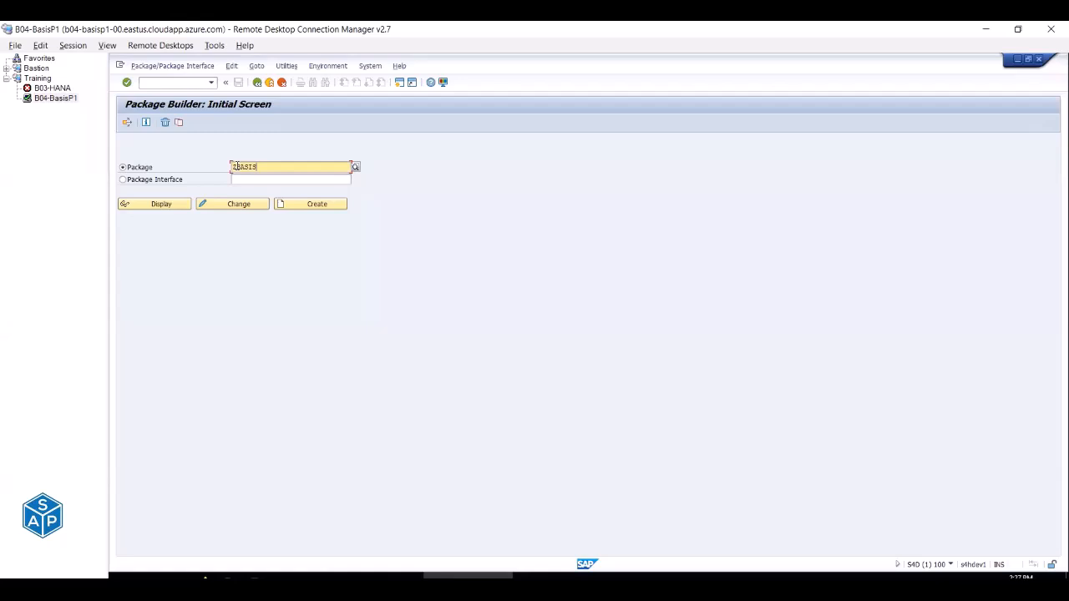
Select and delete ZBASIS so the Package field on Package Builder is empty.
{"action": "double_click", "coordinate": [237, 167]}
{"action": "left_click_drag", "start_coordinate": [254, 167], "coordinate": [219, 167]}
{"action": "key", "text": "Delete"}
{"action": "left_click", "coordinate": [355, 167]}
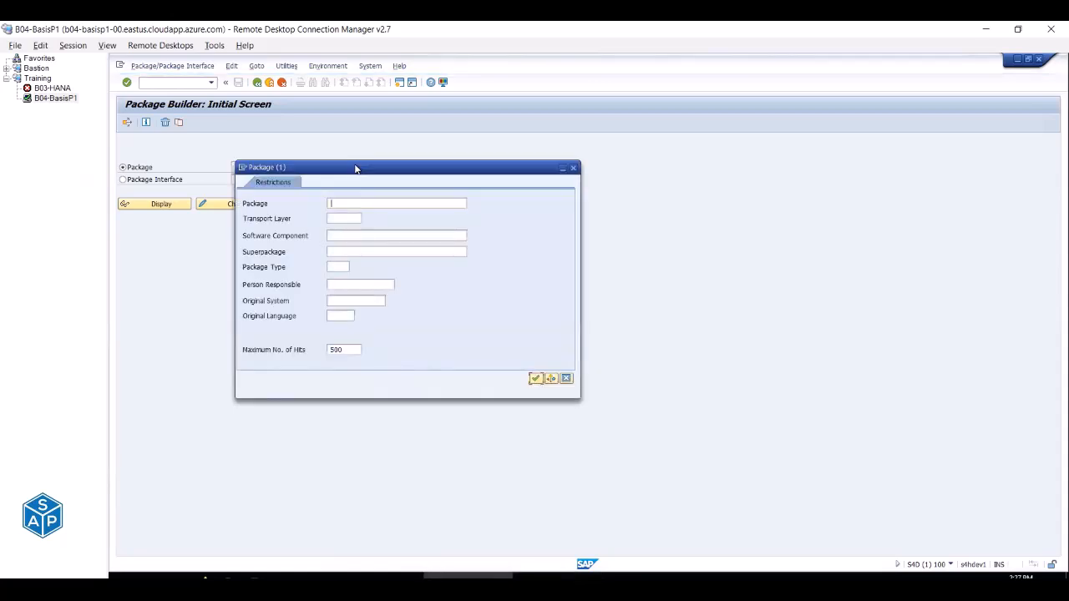
{"action": "key", "text": "Return"}
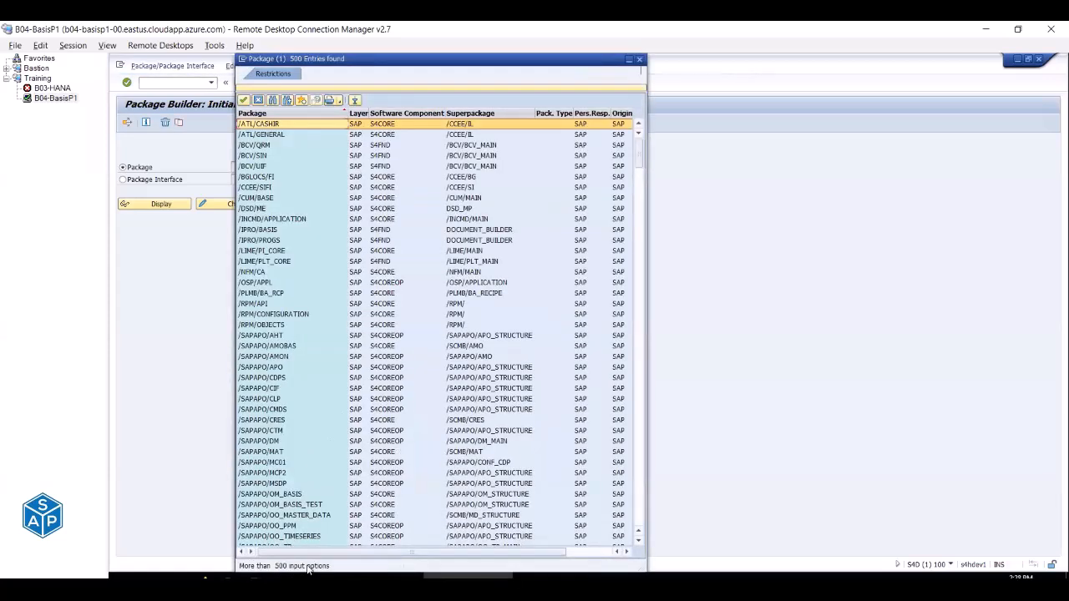
{"action": "scroll", "coordinate": [318, 237], "scroll_direction": "down", "scroll_amount": 20}
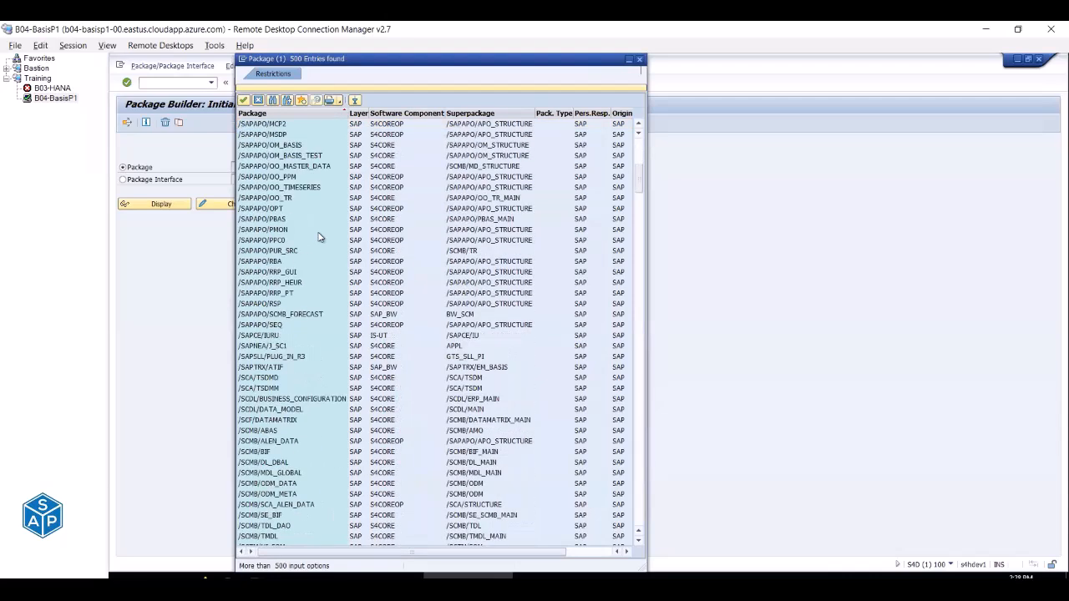
{"action": "scroll", "coordinate": [318, 237], "scroll_direction": "down", "scroll_amount": 20}
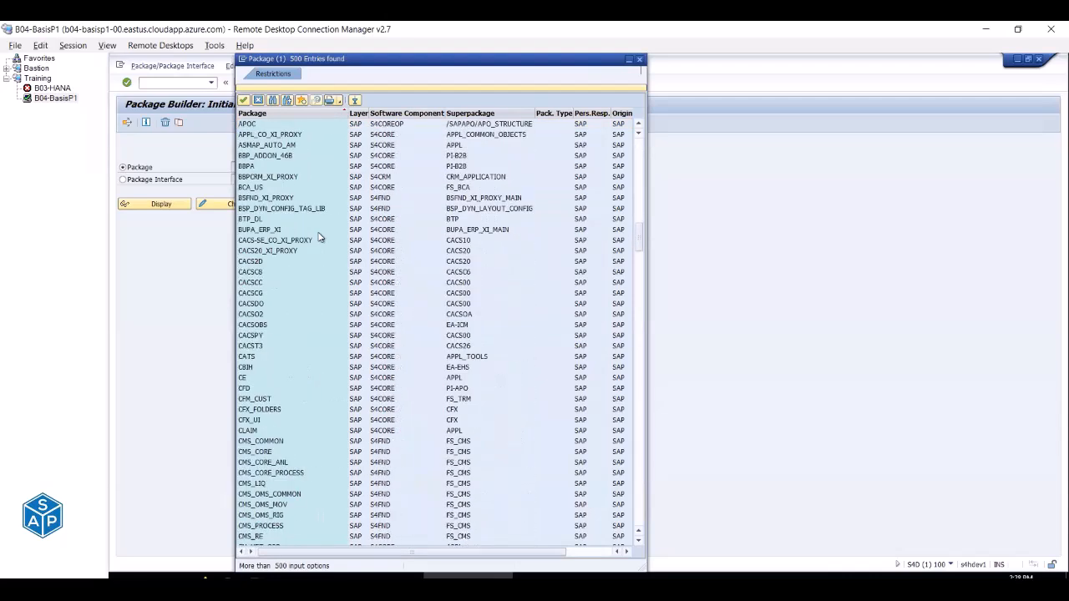
{"action": "scroll", "coordinate": [318, 237], "scroll_direction": "down", "scroll_amount": 12}
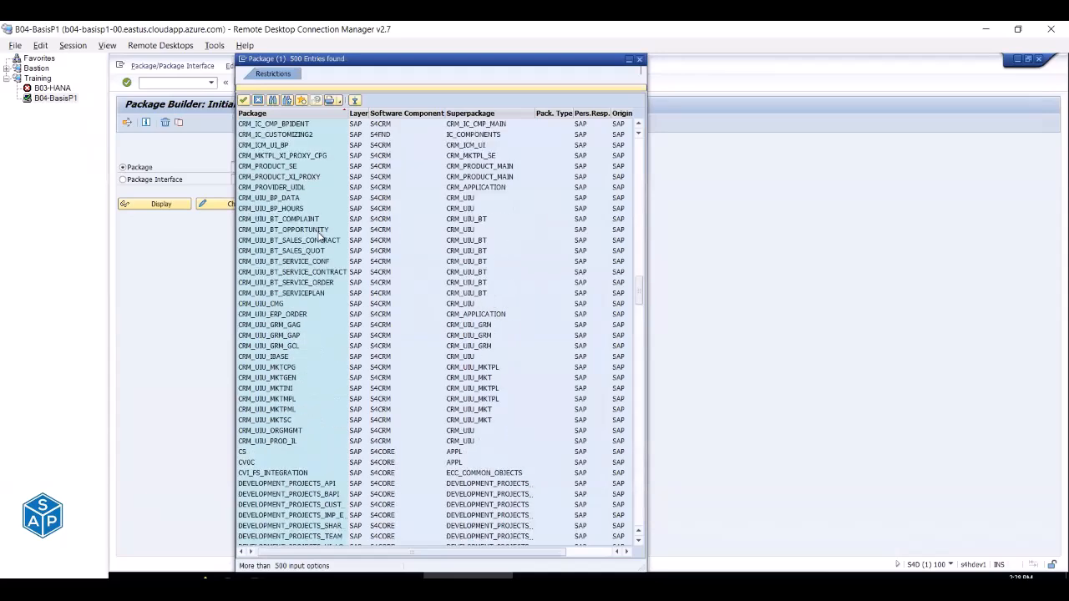
{"action": "scroll", "coordinate": [319, 238], "scroll_direction": "down", "scroll_amount": 20}
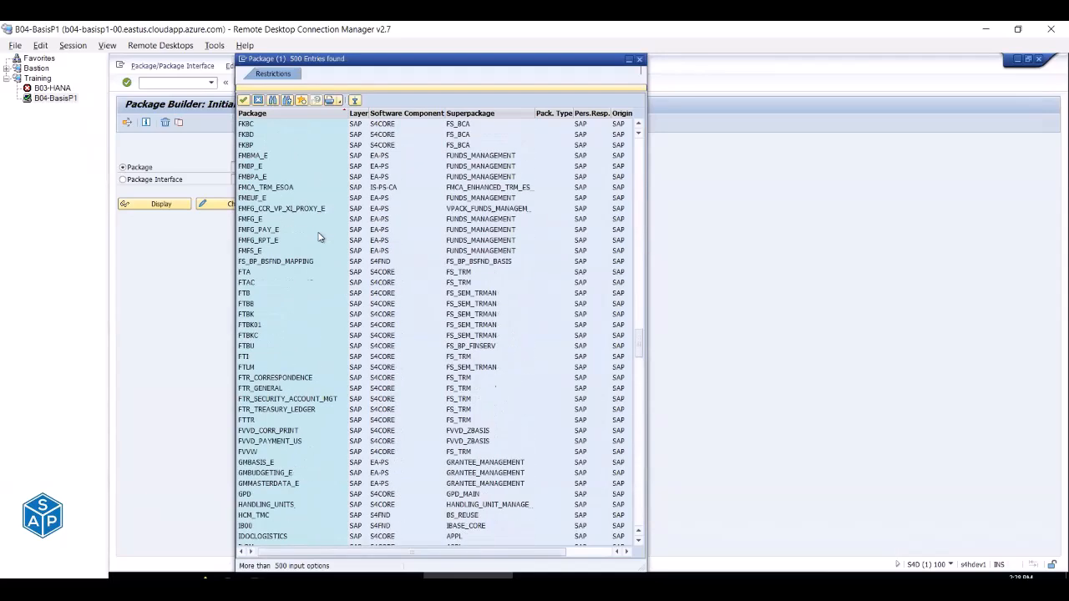
{"action": "scroll", "coordinate": [318, 238], "scroll_direction": "down", "scroll_amount": 20}
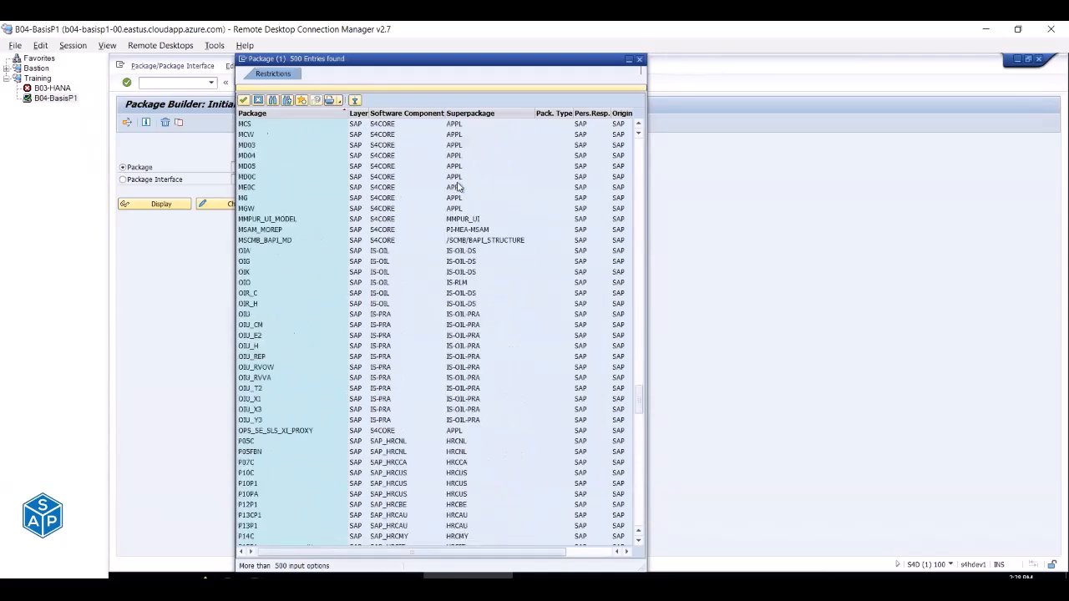
Rerun the package search with Maximum No. of Hits 5000, then close the results.
{"action": "left_click", "coordinate": [639, 59]}
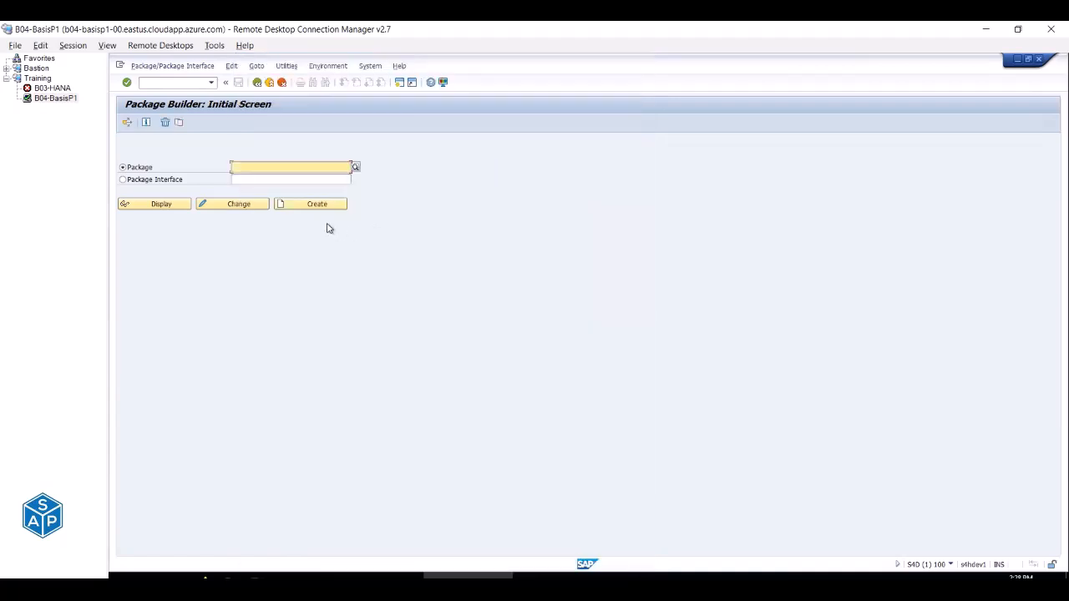
{"action": "left_click", "coordinate": [357, 167]}
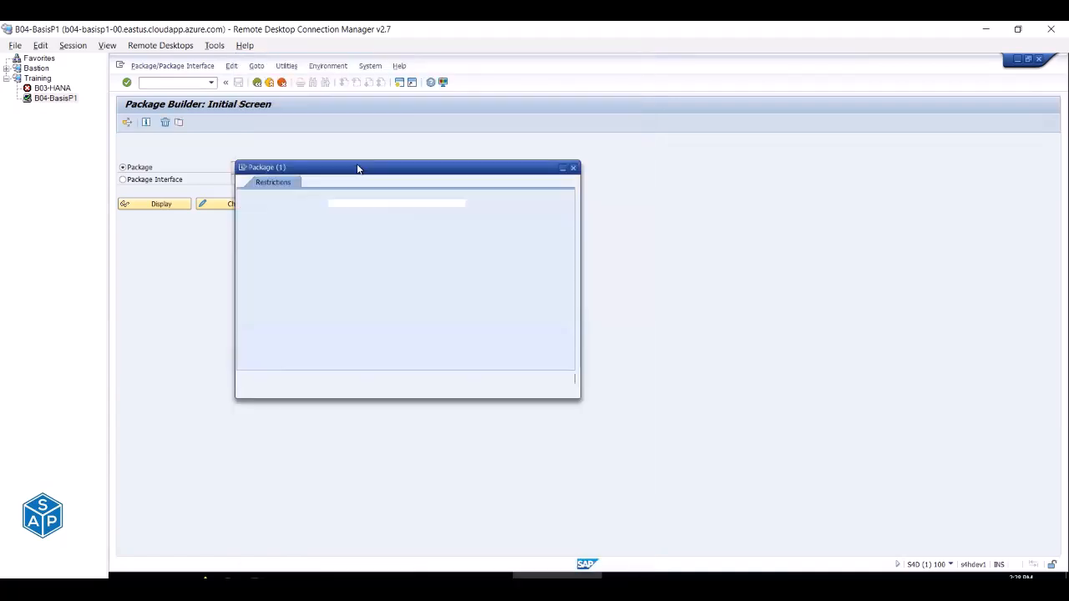
{"action": "left_click", "coordinate": [348, 349]}
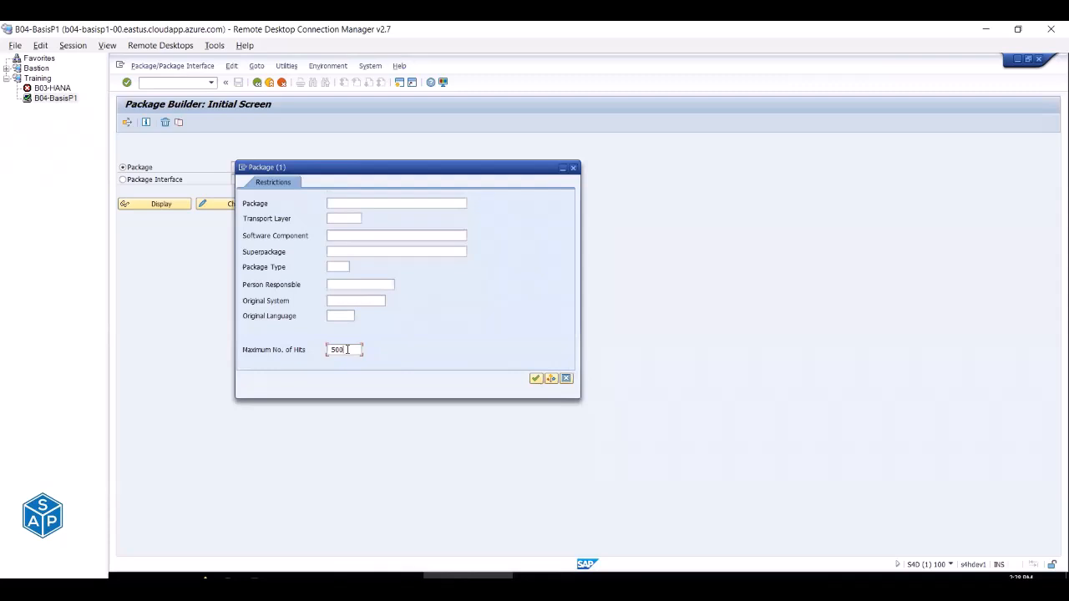
{"action": "type", "text": "0"}
{"action": "left_click", "coordinate": [535, 378]}
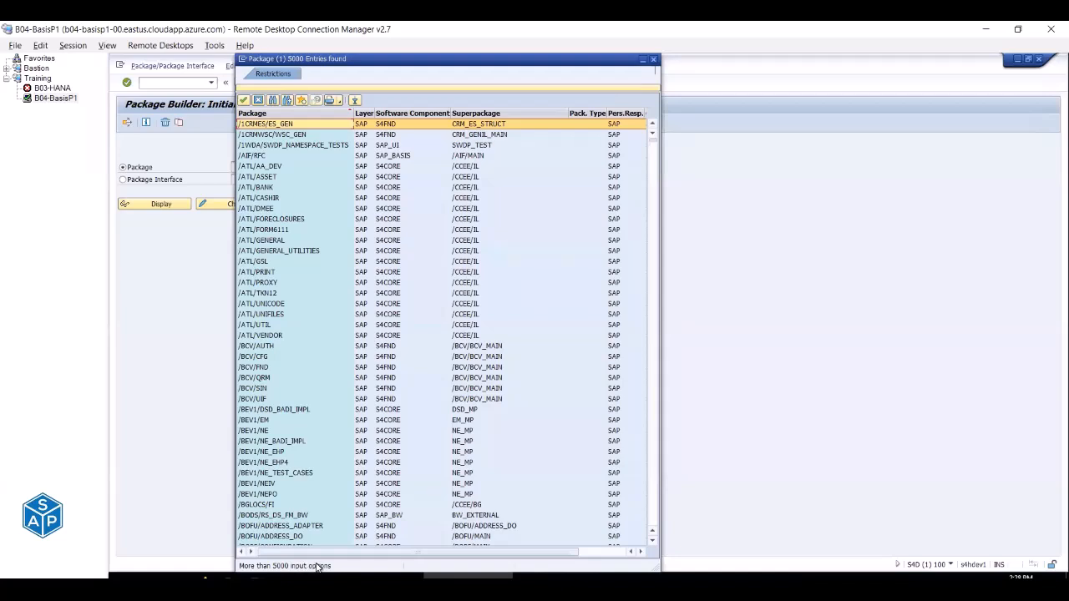
{"action": "left_click", "coordinate": [655, 61]}
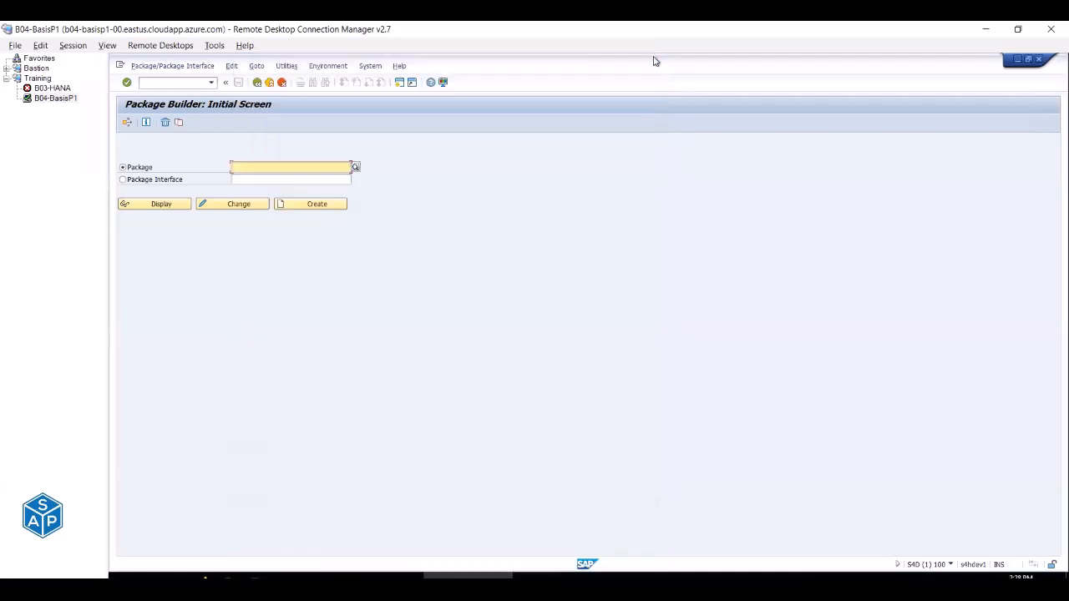
Reopen the package search restrictions and raise Maximum No. of Hits to 9000.
{"action": "left_click", "coordinate": [356, 167]}
{"action": "left_click", "coordinate": [349, 351]}
{"action": "type", "text": "000"}
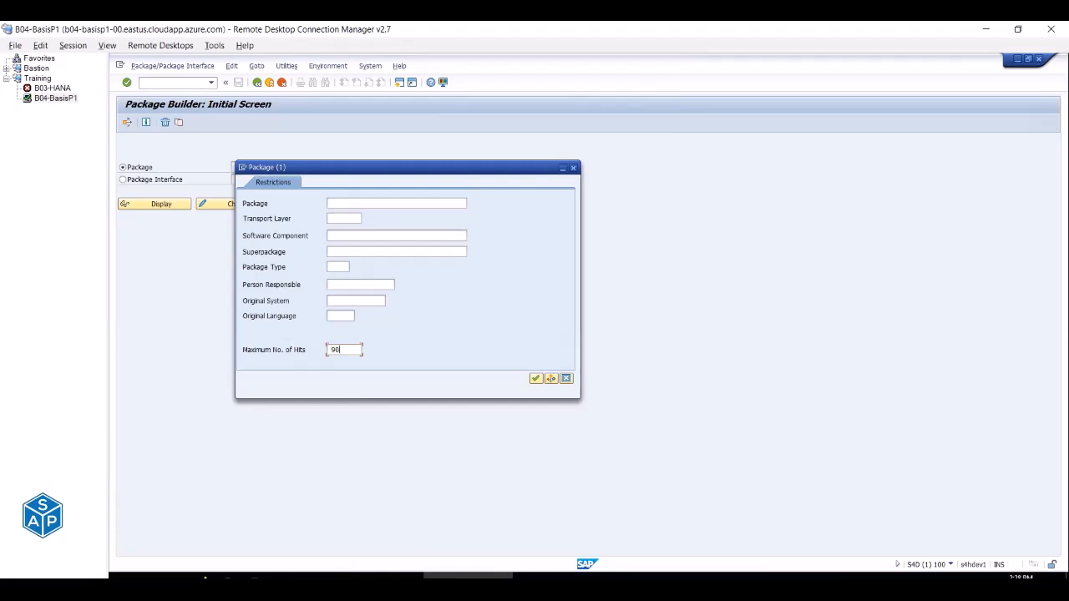
Run the package search with 9000 hits and scroll through the enlarged results list.
{"action": "left_click", "coordinate": [536, 378]}
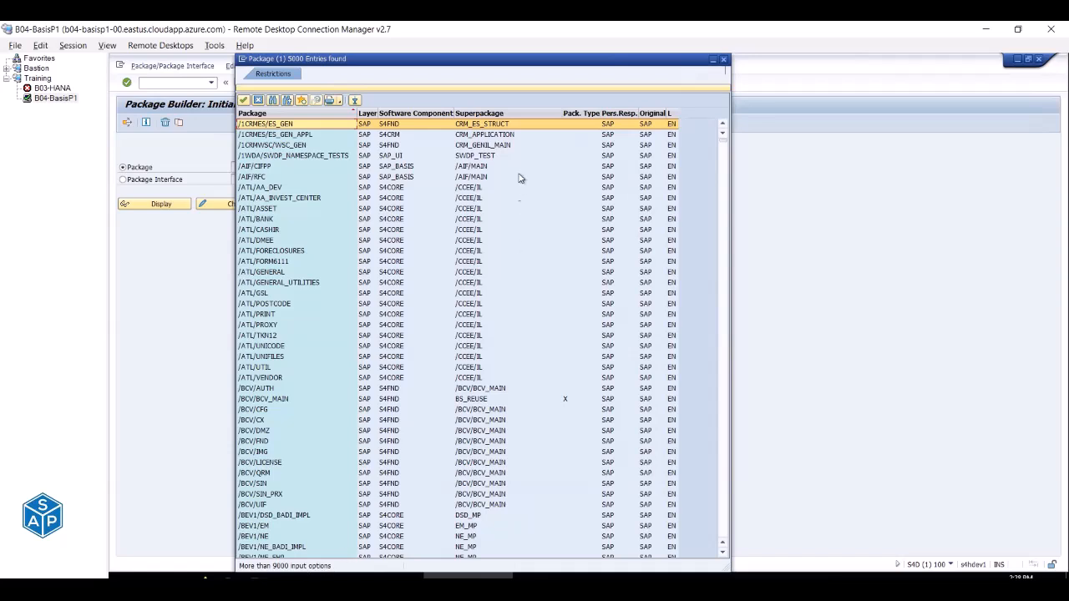
{"action": "left_click", "coordinate": [510, 89]}
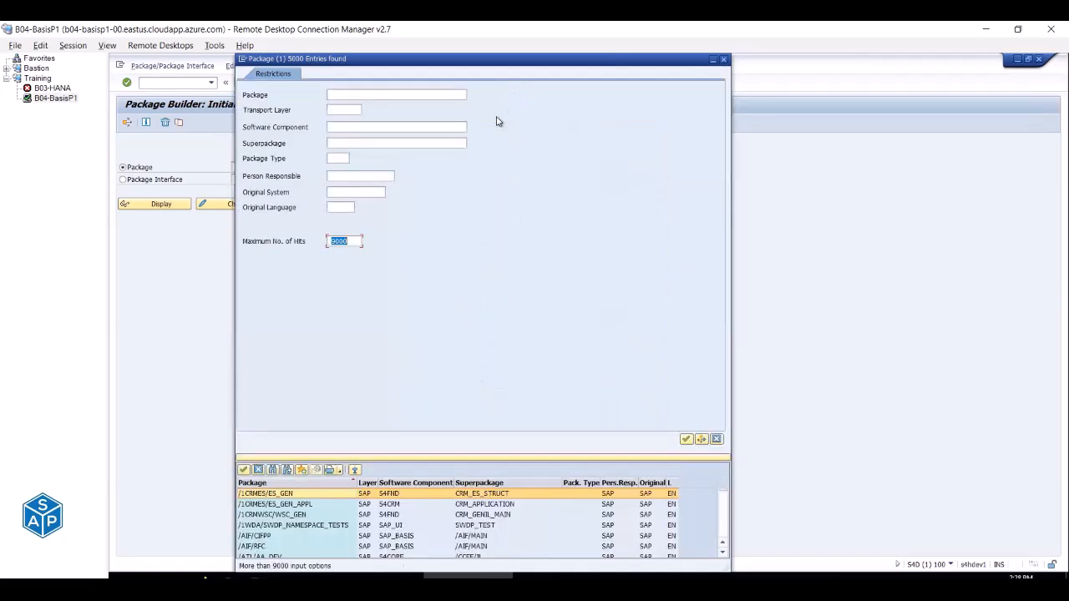
{"action": "left_click", "coordinate": [399, 458]}
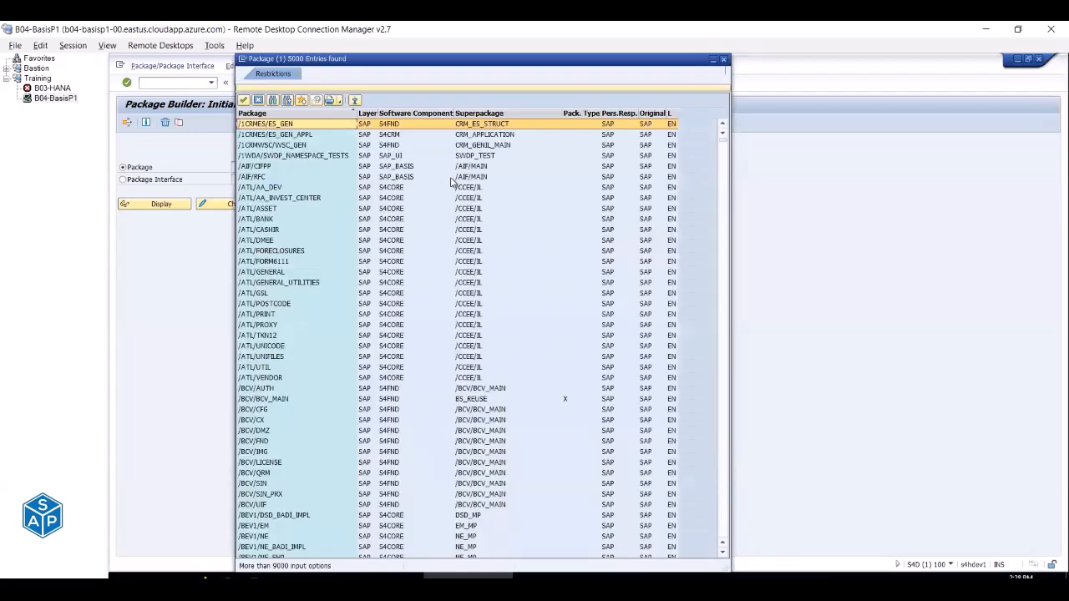
{"action": "left_click", "coordinate": [443, 89]}
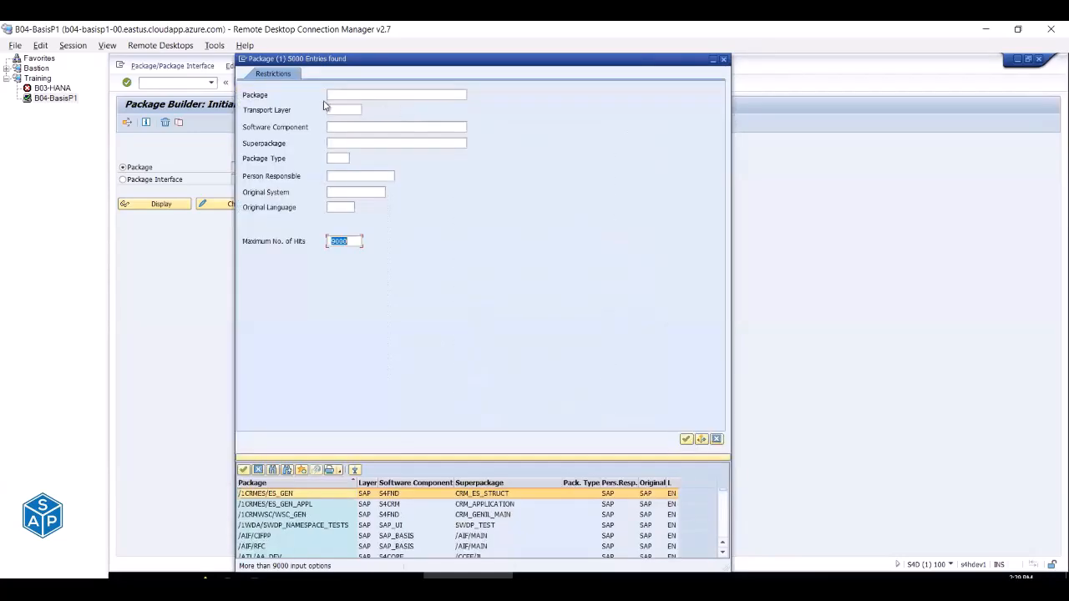
{"action": "left_click", "coordinate": [351, 94]}
{"action": "left_click", "coordinate": [467, 460]}
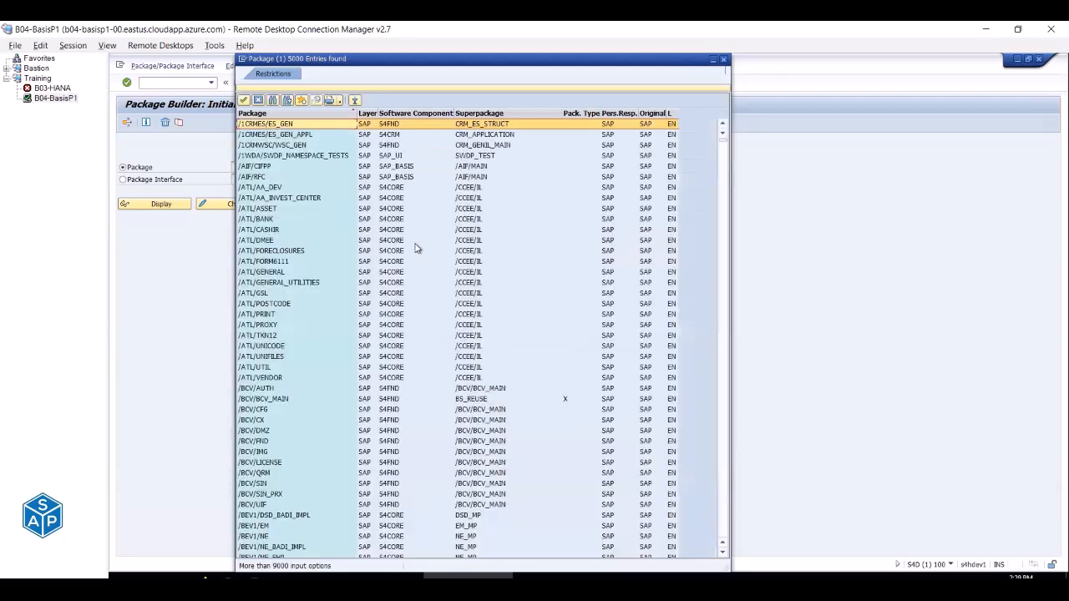
{"action": "scroll", "coordinate": [417, 248], "scroll_direction": "down", "scroll_amount": 14}
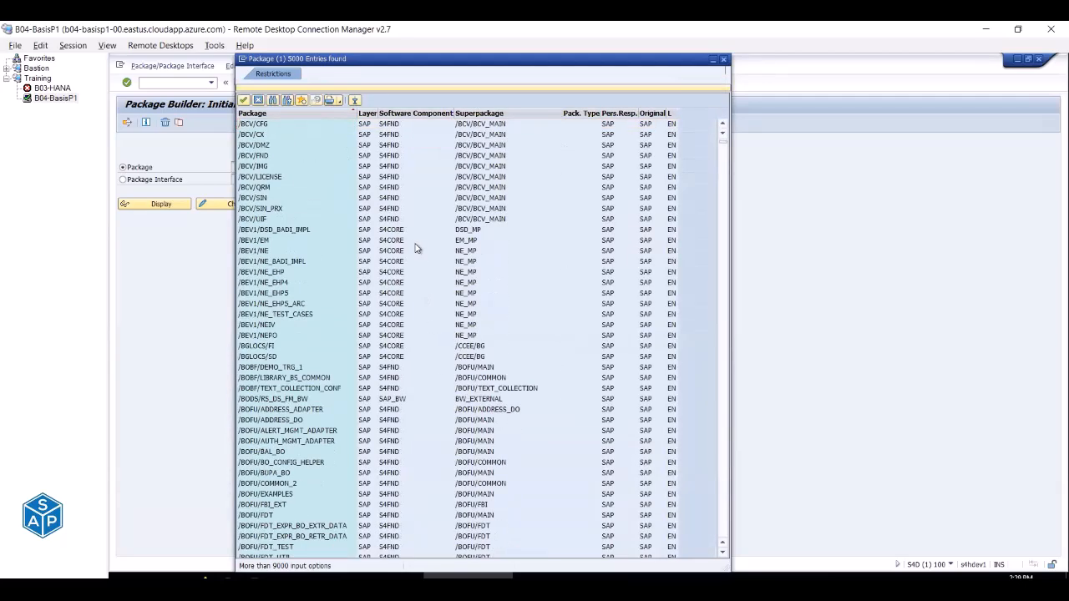
{"action": "scroll", "coordinate": [417, 248], "scroll_direction": "down", "scroll_amount": 9}
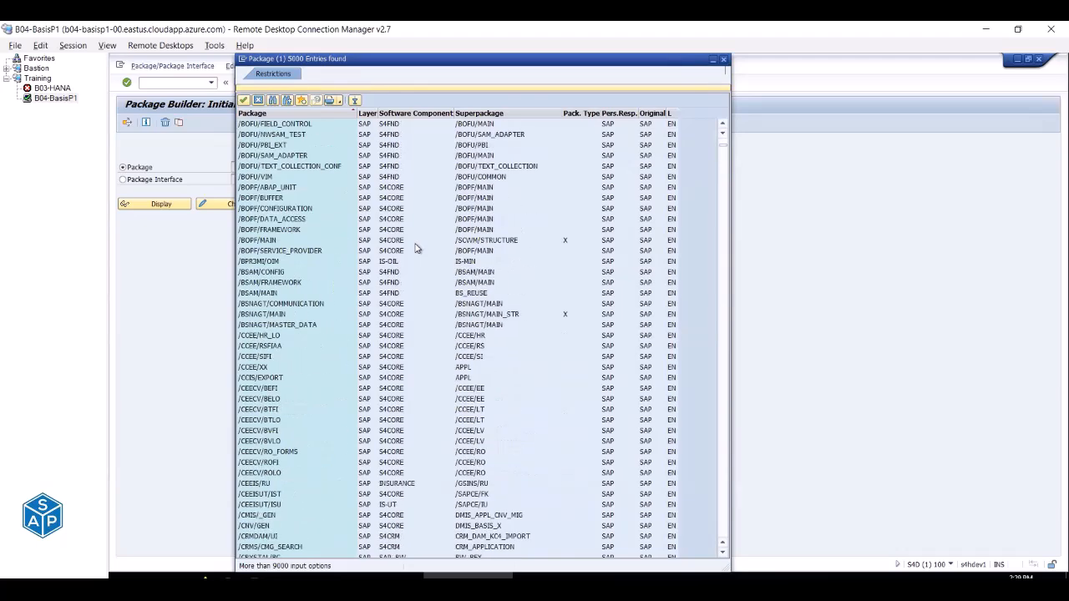
{"action": "scroll", "coordinate": [418, 248], "scroll_direction": "down", "scroll_amount": 15}
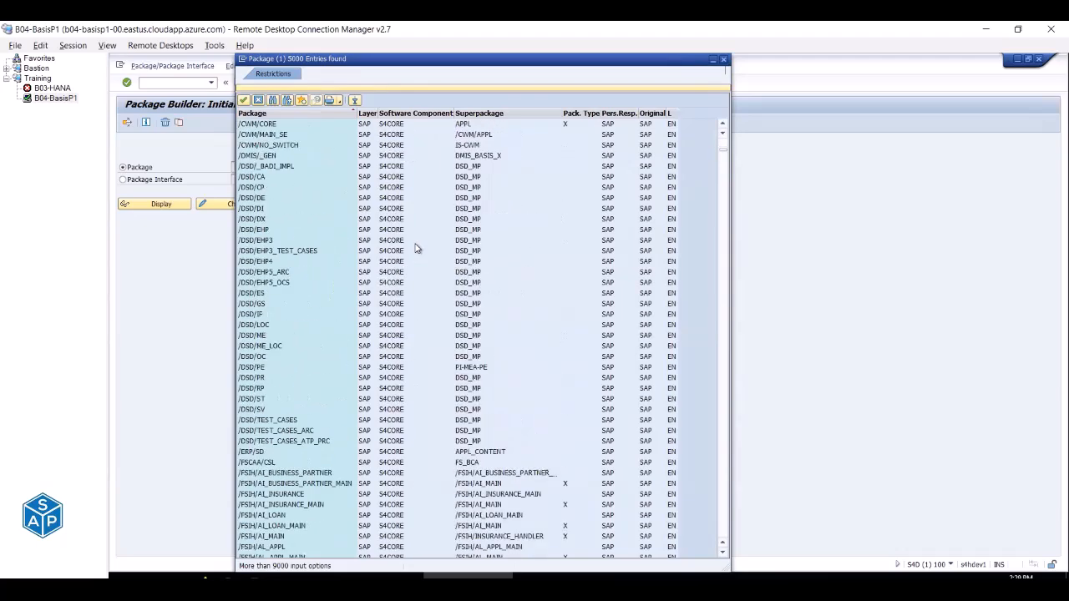
{"action": "scroll", "coordinate": [417, 248], "scroll_direction": "down", "scroll_amount": 8}
{"action": "scroll", "coordinate": [418, 248], "scroll_direction": "down", "scroll_amount": 20}
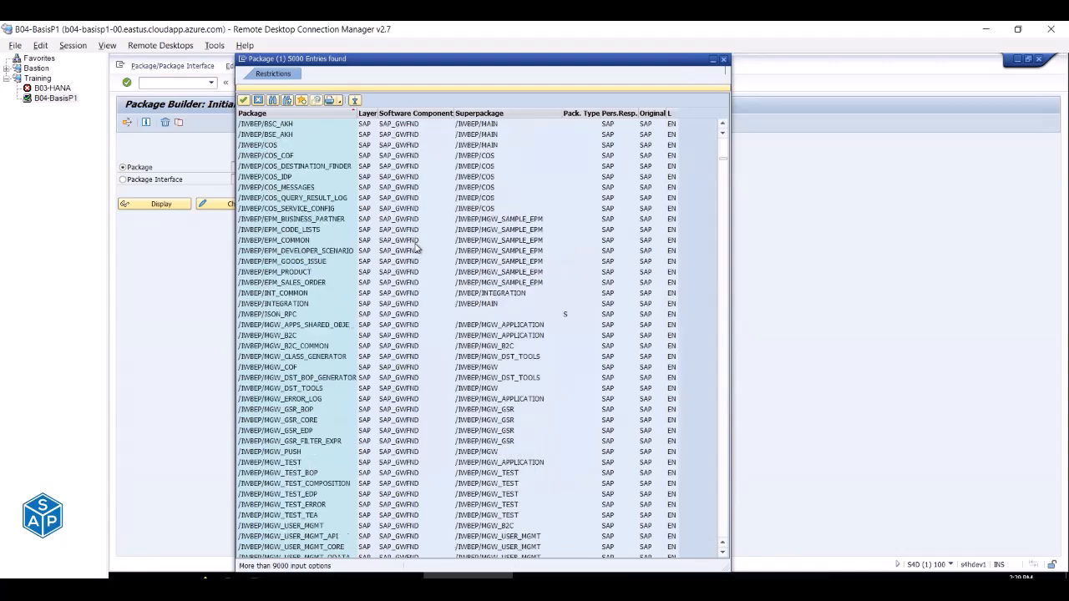
{"action": "scroll", "coordinate": [417, 248], "scroll_direction": "down", "scroll_amount": 13}
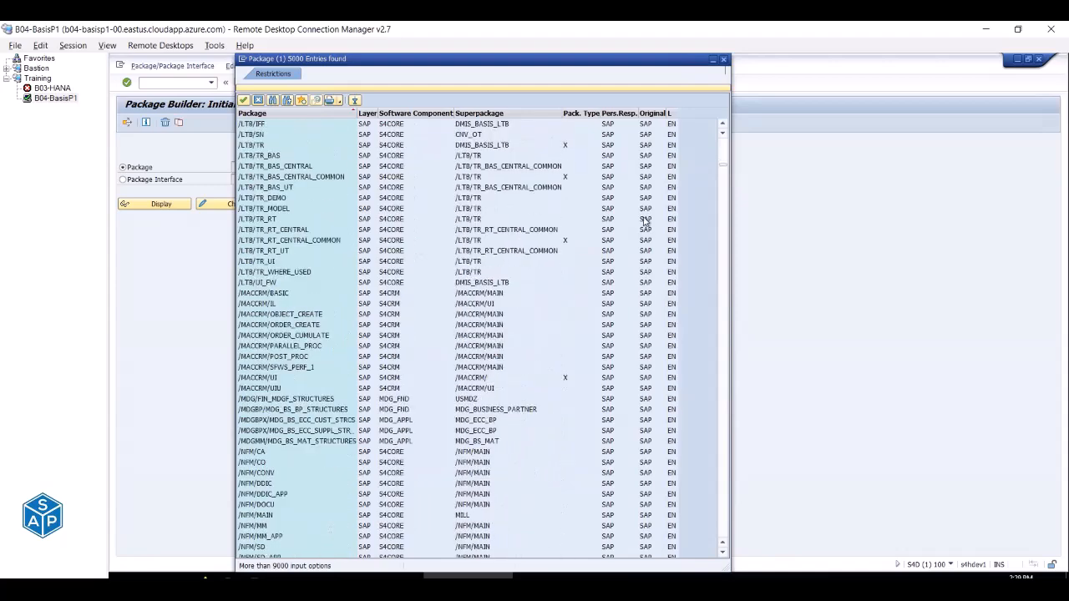
Search for packages matching Z*, confirm only Z001 exists, and close the hit list.
{"action": "left_click", "coordinate": [339, 89]}
{"action": "type", "text": "Z*"}
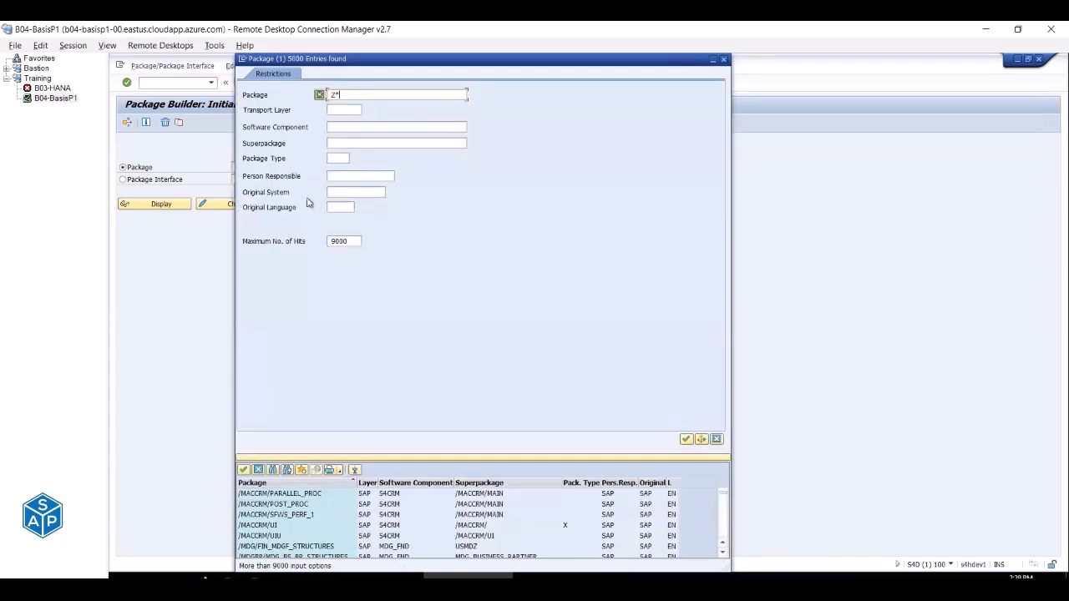
{"action": "left_click", "coordinate": [685, 438]}
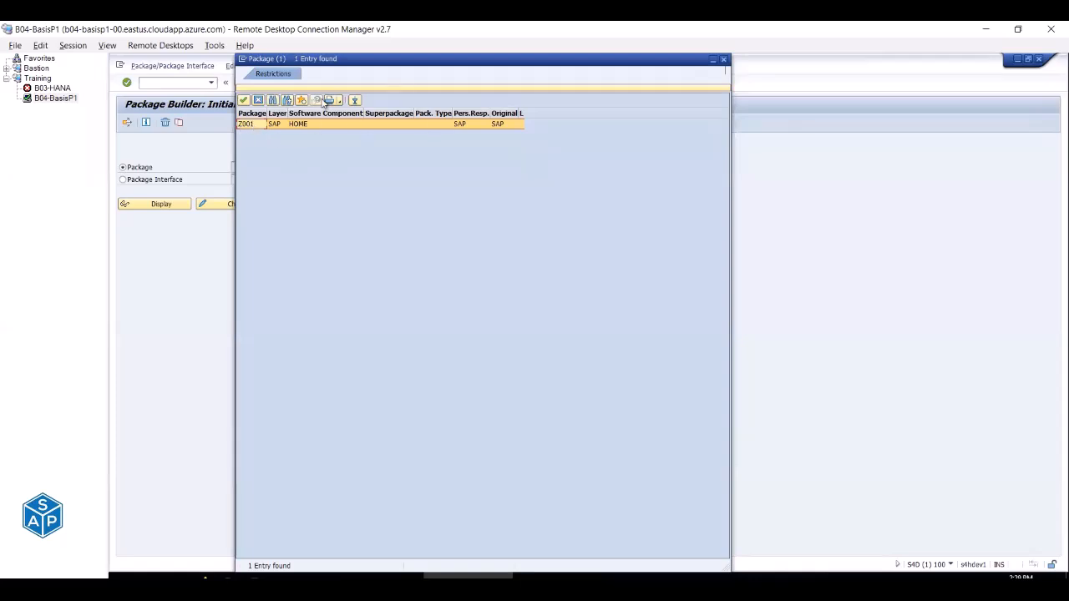
{"action": "left_click", "coordinate": [259, 101]}
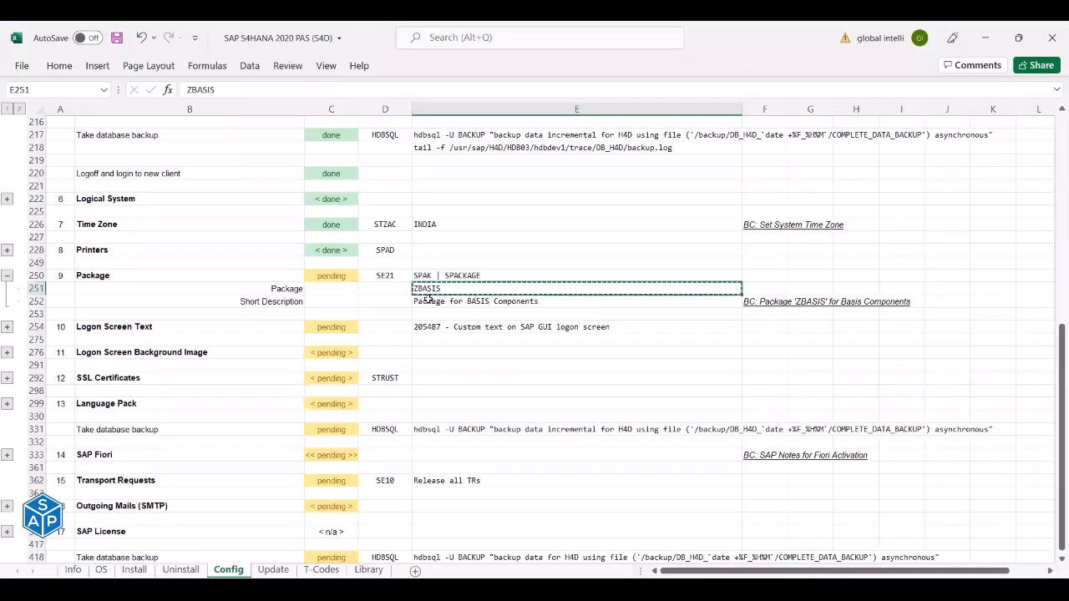
Enter ZBASIS in the Package field of the Package Builder.
{"action": "key", "text": "F10"}
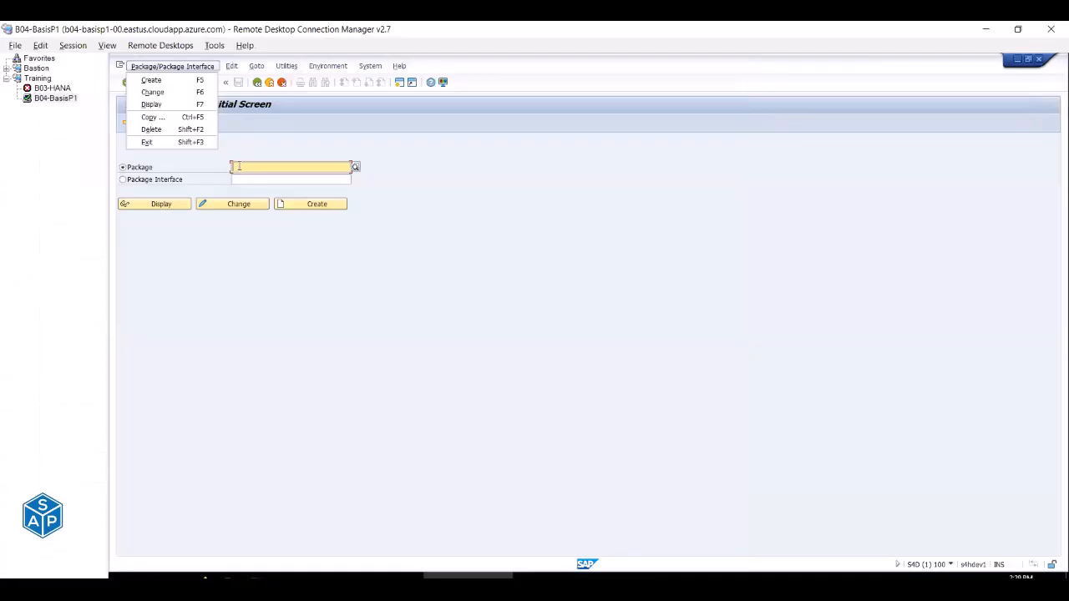
{"action": "left_click", "coordinate": [238, 166]}
{"action": "type", "text": "ZBASIS"}
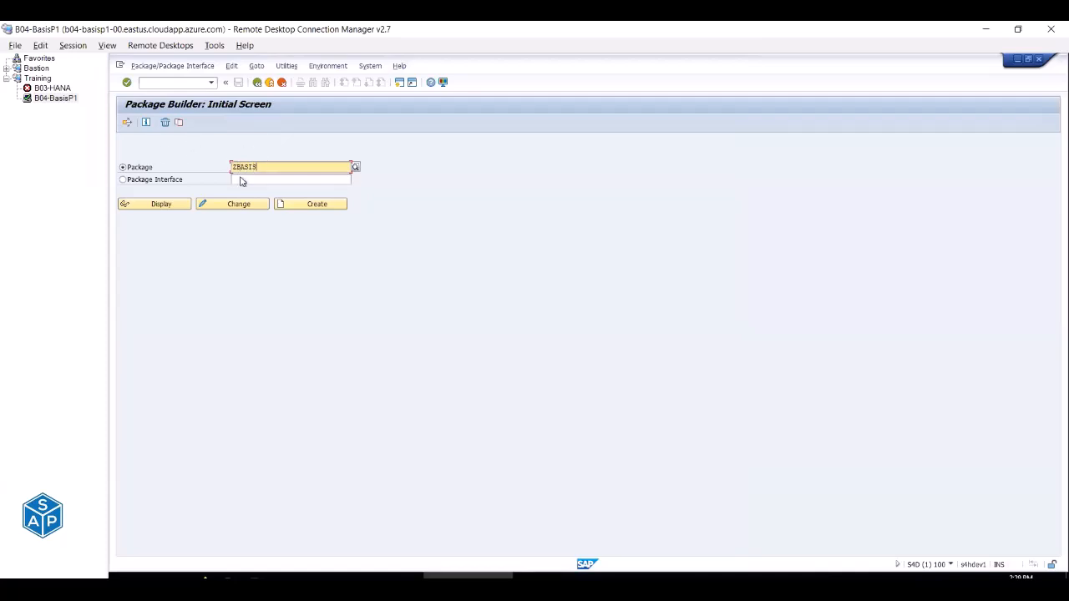
Copy the package name ZBASIS from cell E251 of the Excel checklist.
{"action": "key", "text": "alt+Tab"}
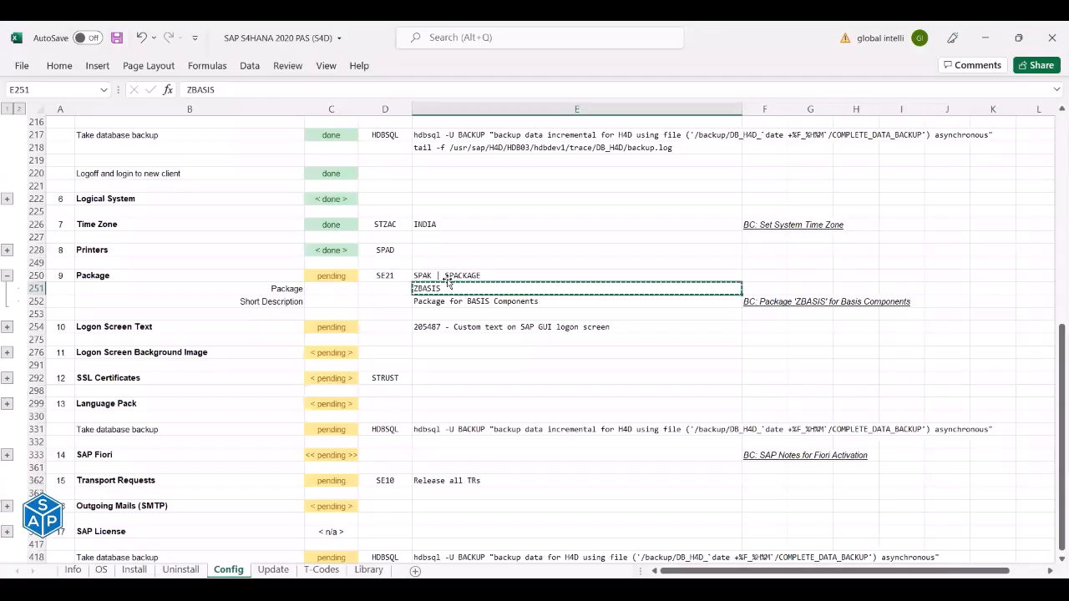
{"action": "left_click", "coordinate": [286, 288]}
{"action": "left_click", "coordinate": [411, 290]}
{"action": "key", "text": "ctrl+c"}
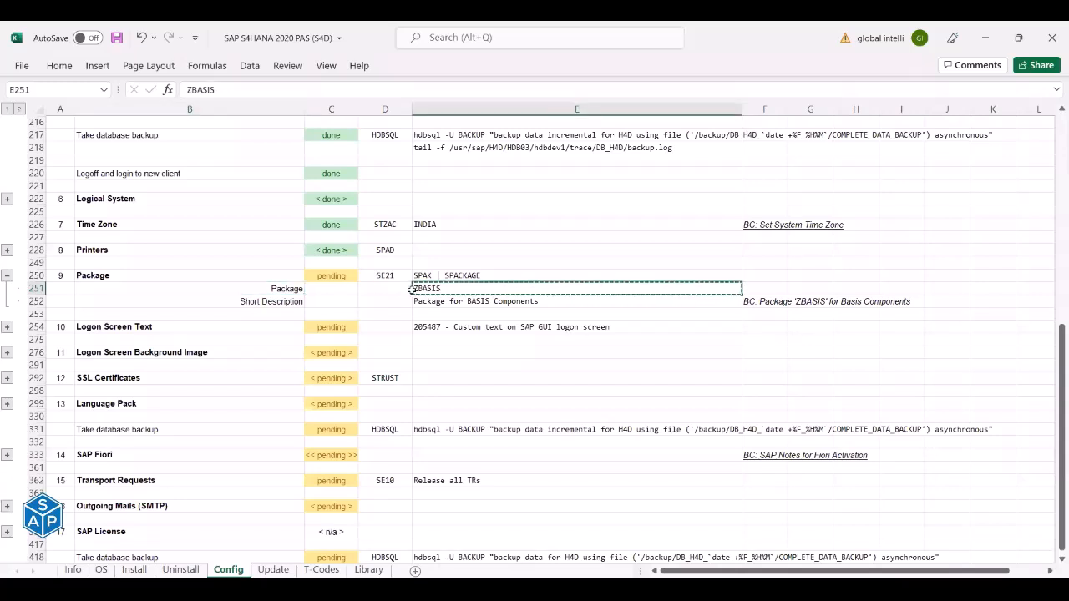
{"action": "left_click", "coordinate": [297, 303]}
{"action": "key", "text": "alt+Tab"}
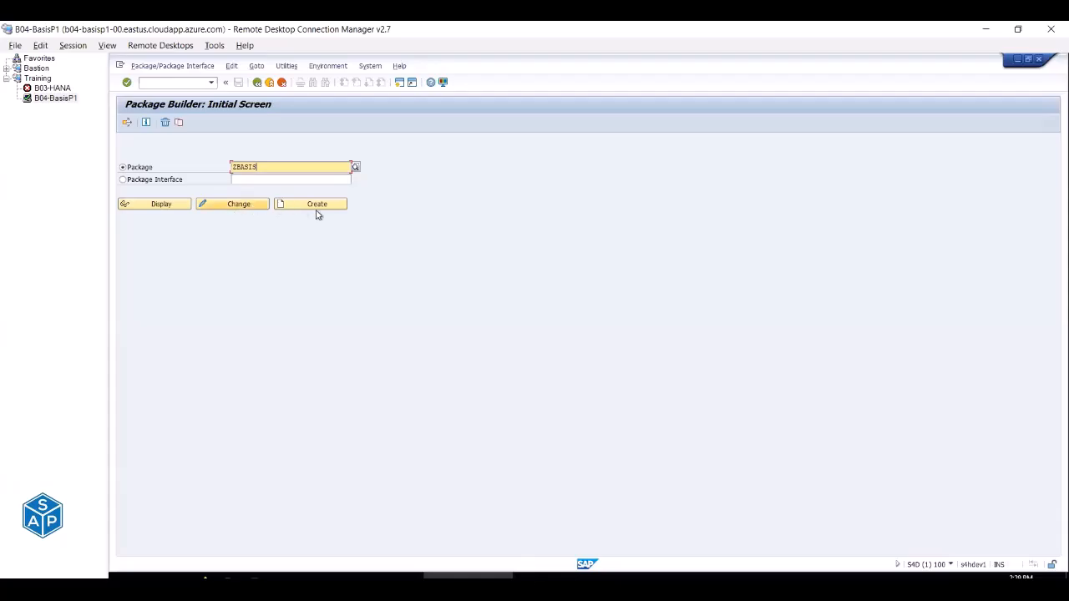
{"action": "key", "text": "alt+Tab"}
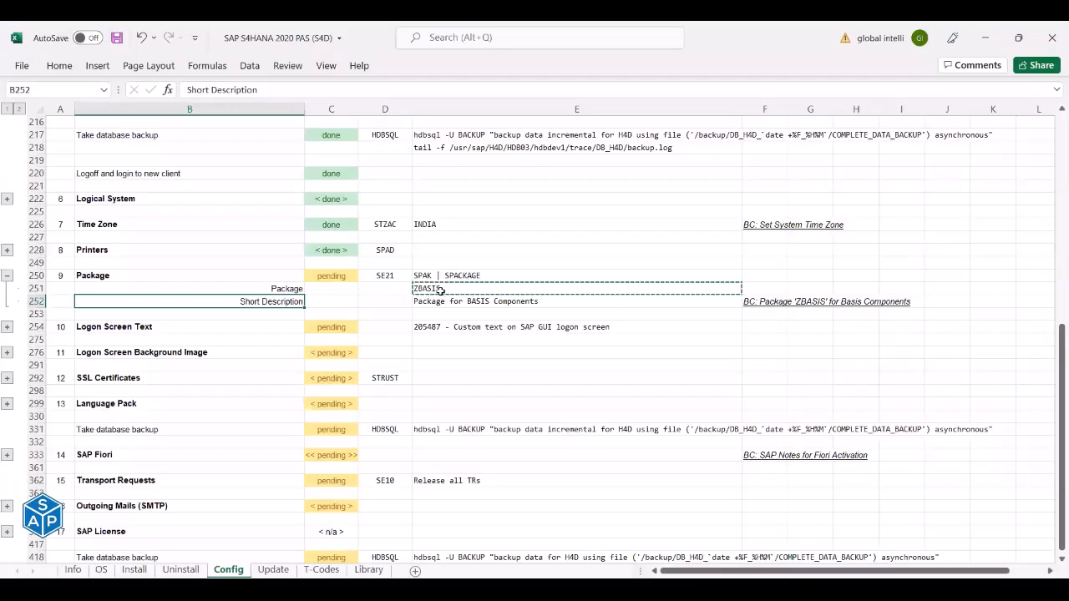
{"action": "left_click", "coordinate": [452, 289]}
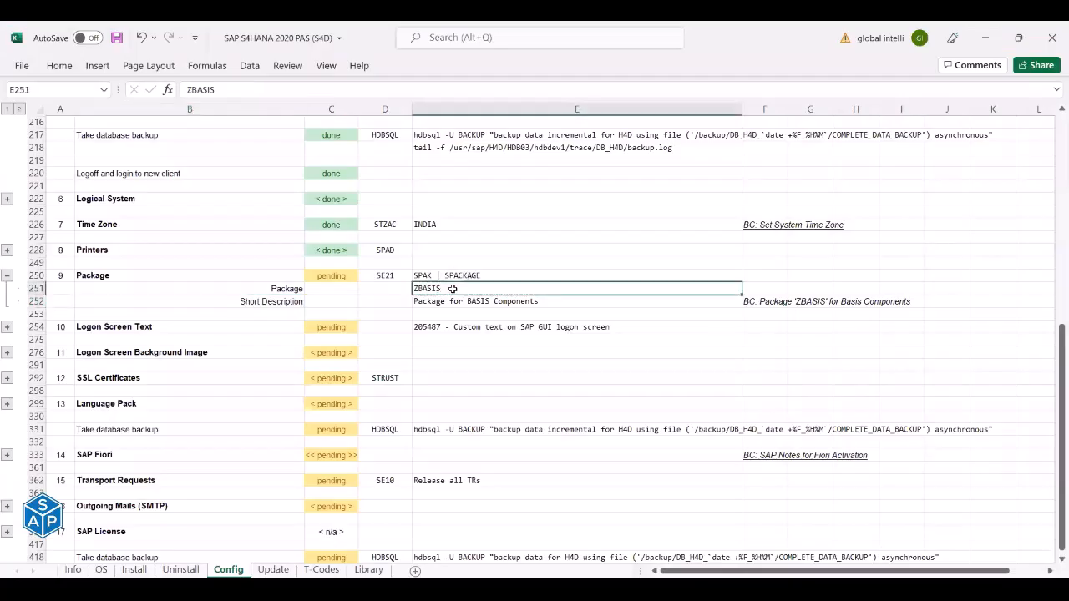
{"action": "key", "text": "alt+Tab"}
Create package ZBASIS with short description 'Package for BASIS Components' copied from E252.
{"action": "left_click", "coordinate": [291, 205]}
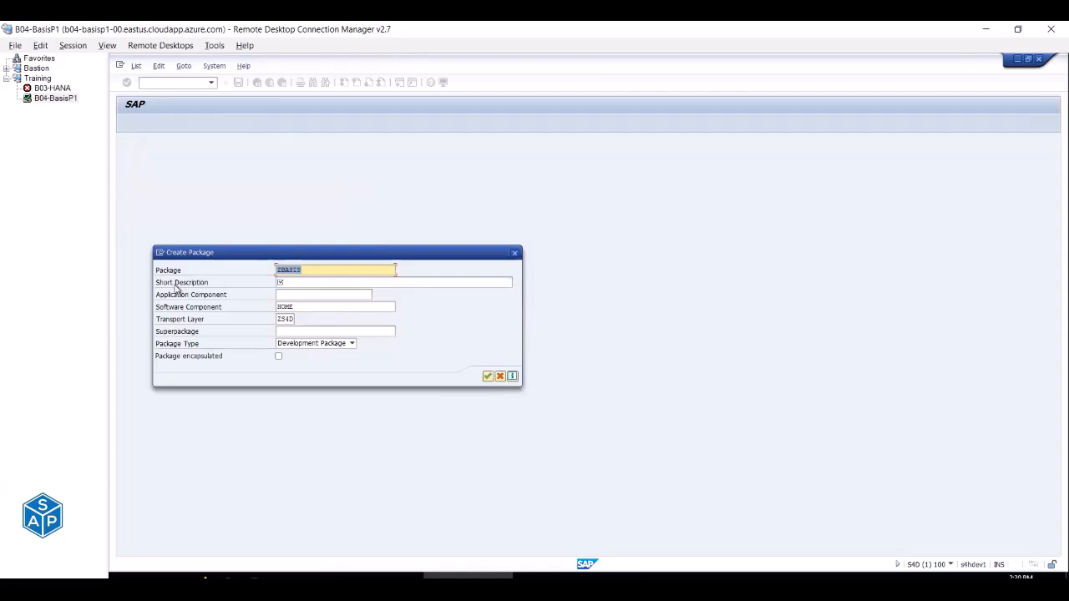
{"action": "left_click", "coordinate": [296, 284]}
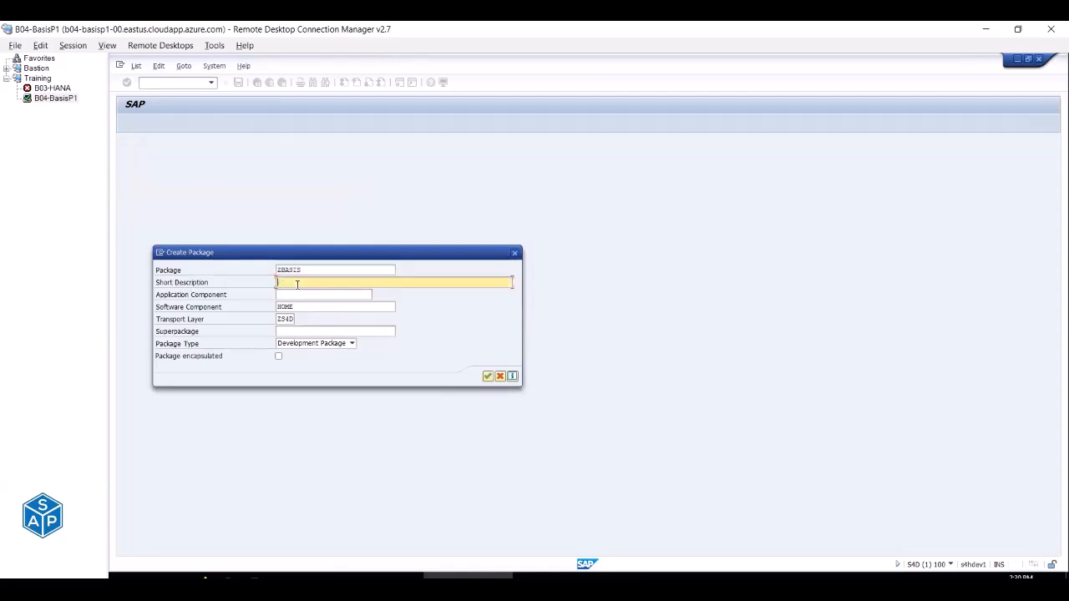
{"action": "left_click", "coordinate": [292, 296]}
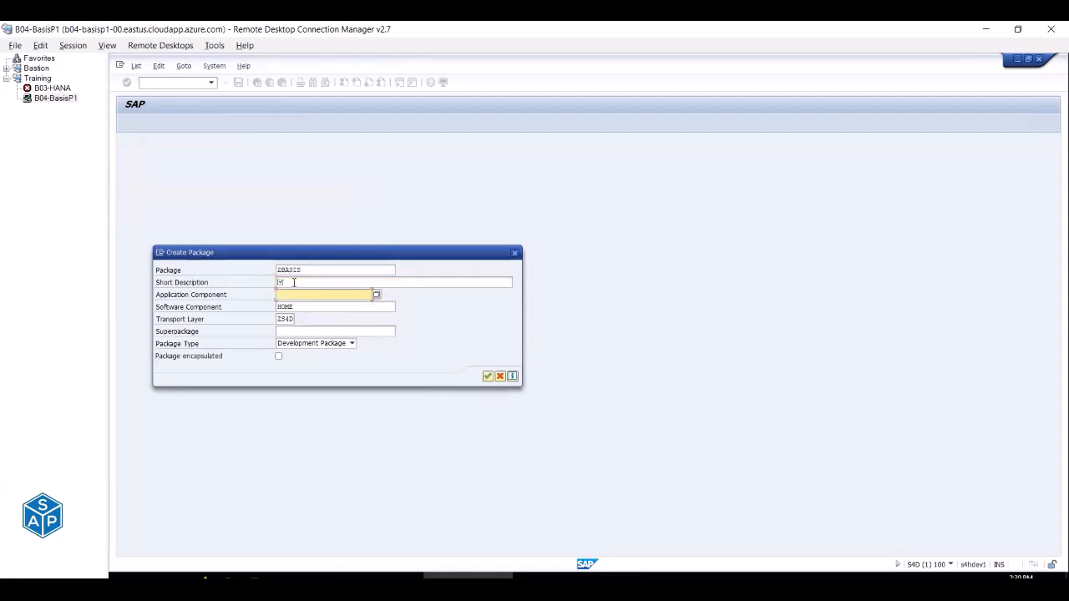
{"action": "left_click", "coordinate": [294, 283]}
{"action": "key", "text": "alt+Tab"}
{"action": "left_click", "coordinate": [487, 301]}
{"action": "key", "text": "ctrl+c"}
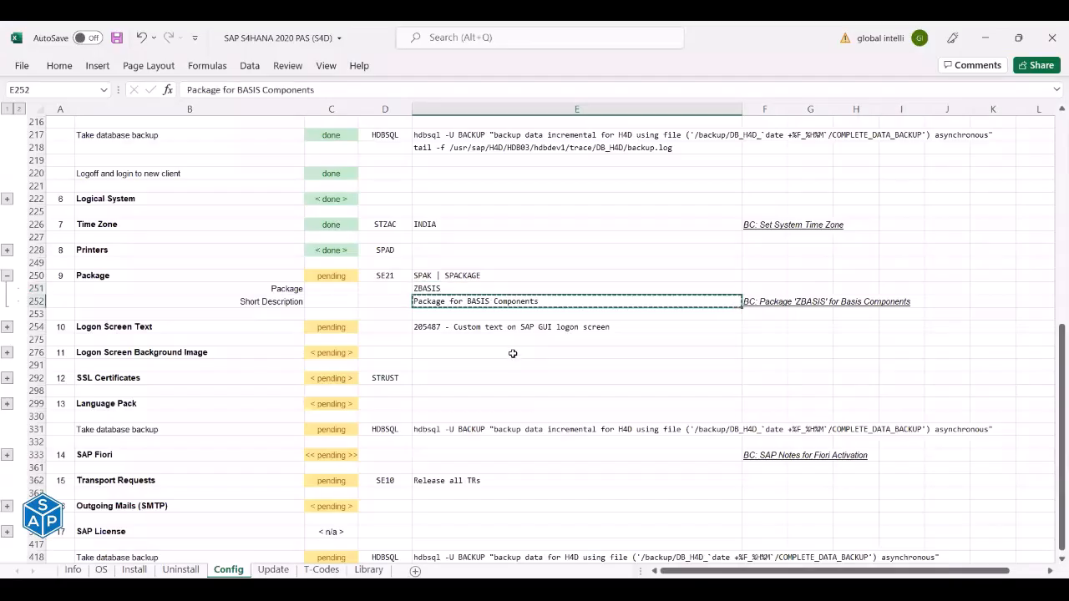
{"action": "key", "text": "alt+Tab"}
{"action": "key", "text": "ctrl+v"}
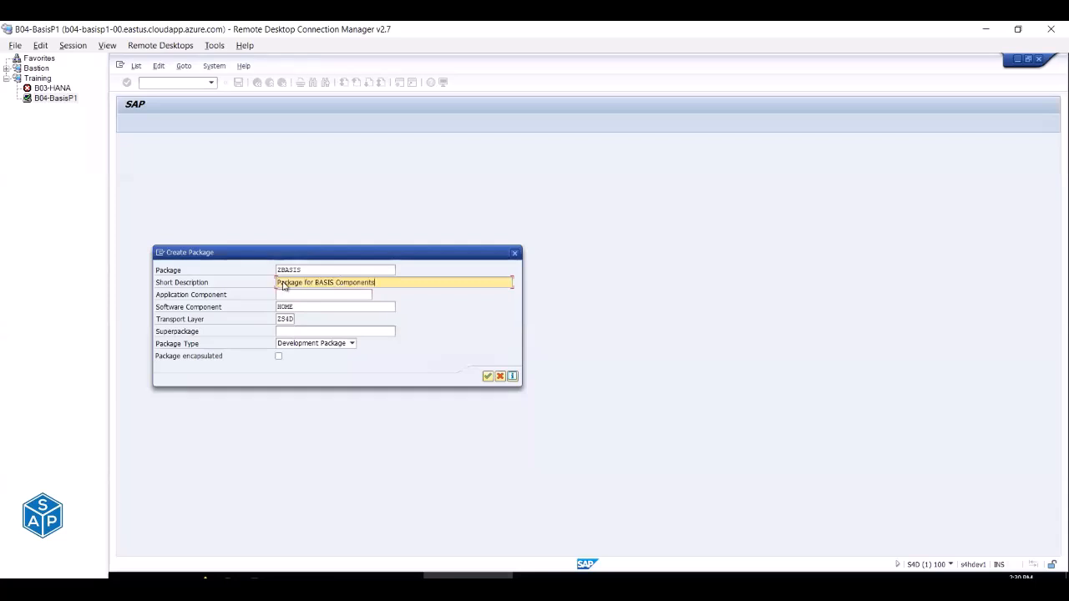
Confirm the package details and paste F252's description into a new transport request.
{"action": "left_click", "coordinate": [487, 377]}
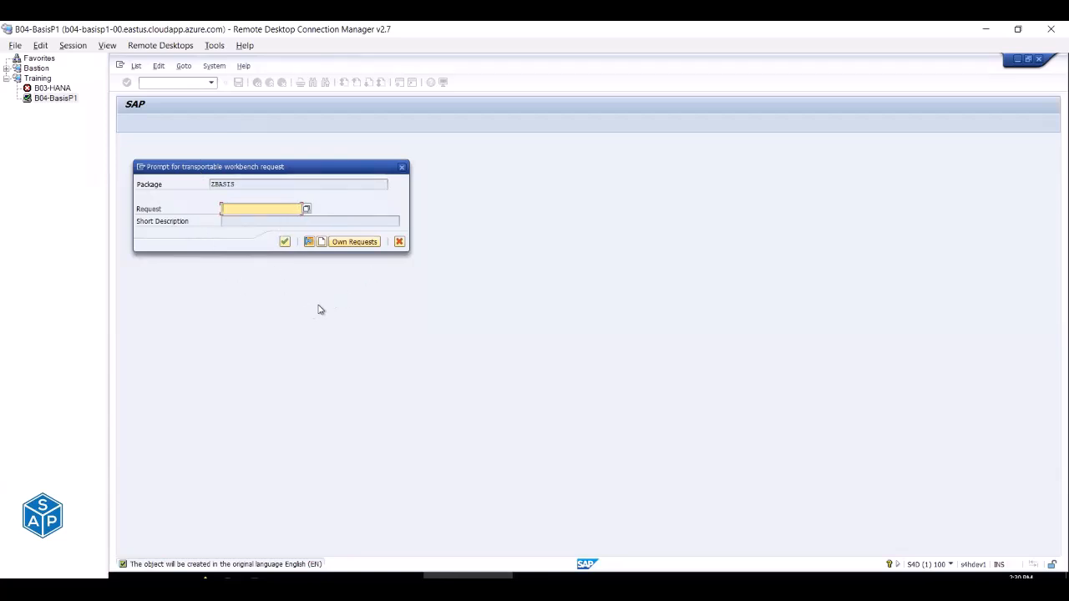
{"action": "left_click", "coordinate": [322, 242]}
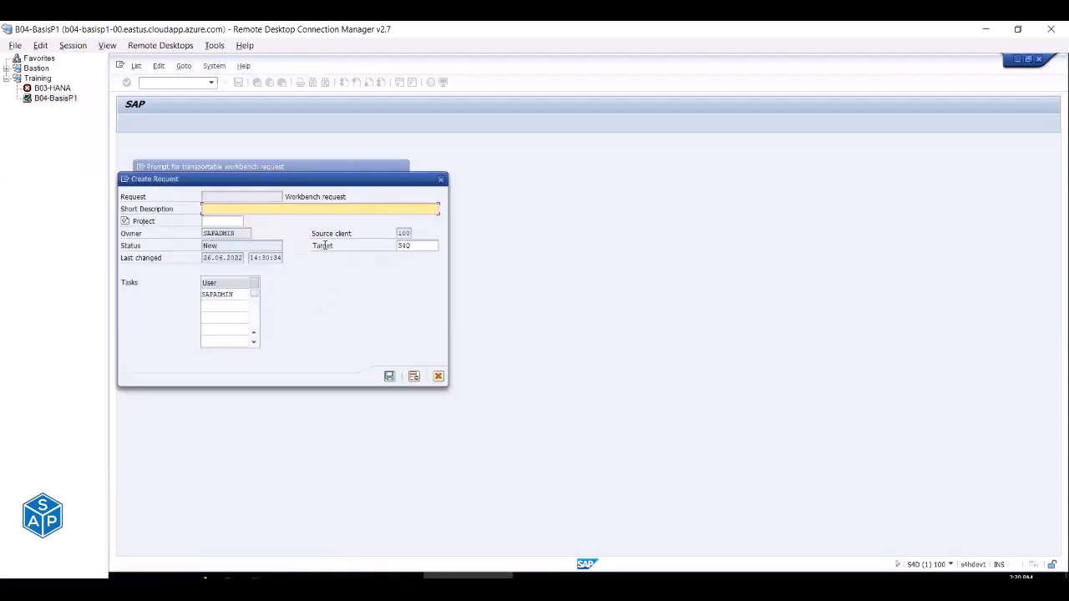
{"action": "key", "text": "alt+Tab"}
{"action": "left_click", "coordinate": [768, 302]}
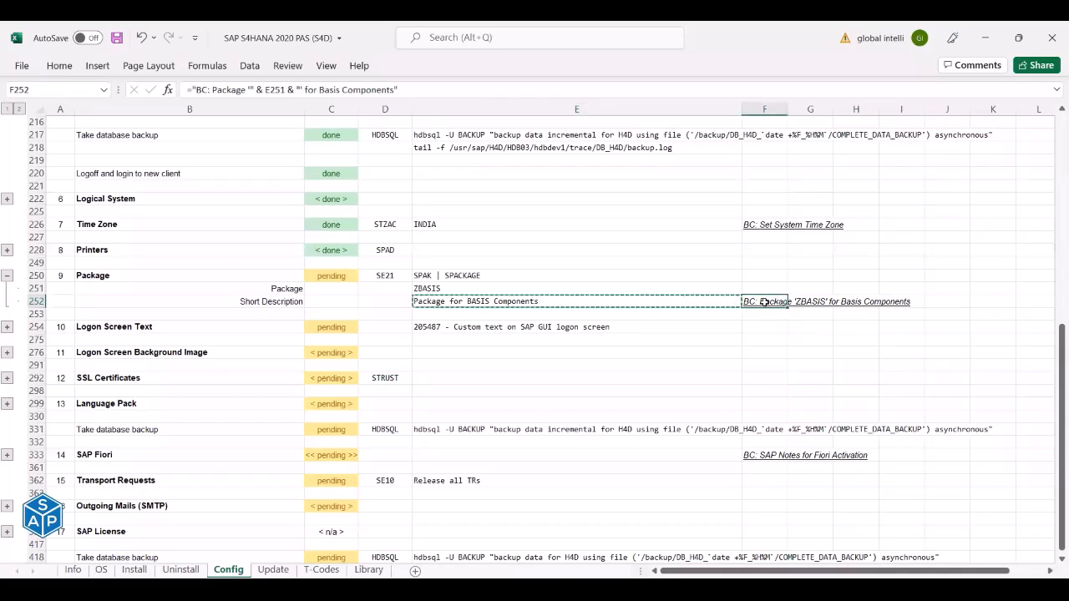
{"action": "key", "text": "ctrl+c"}
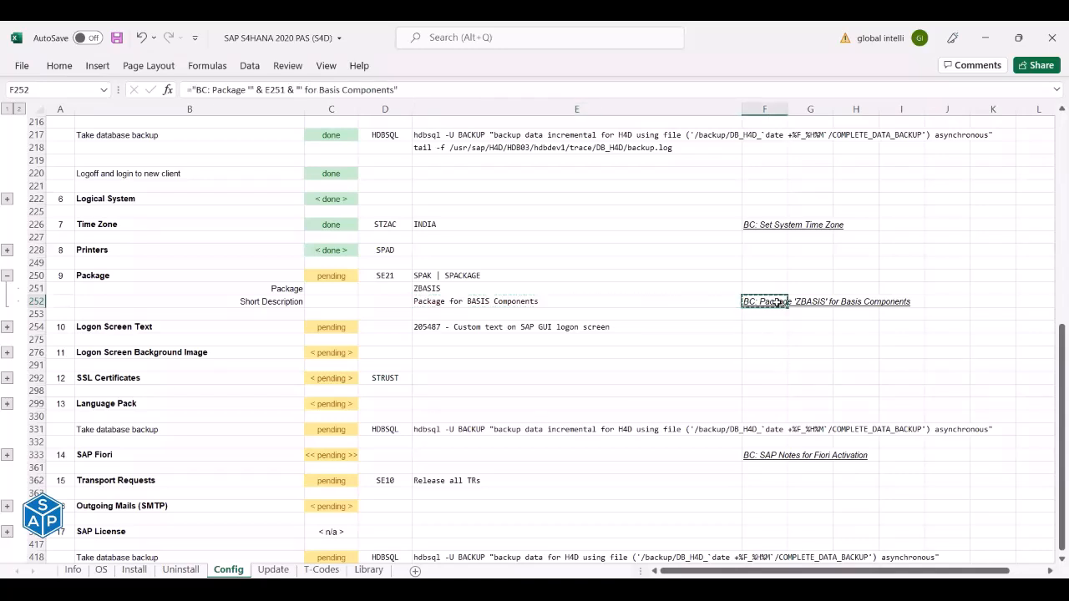
{"action": "key", "text": "alt+Tab"}
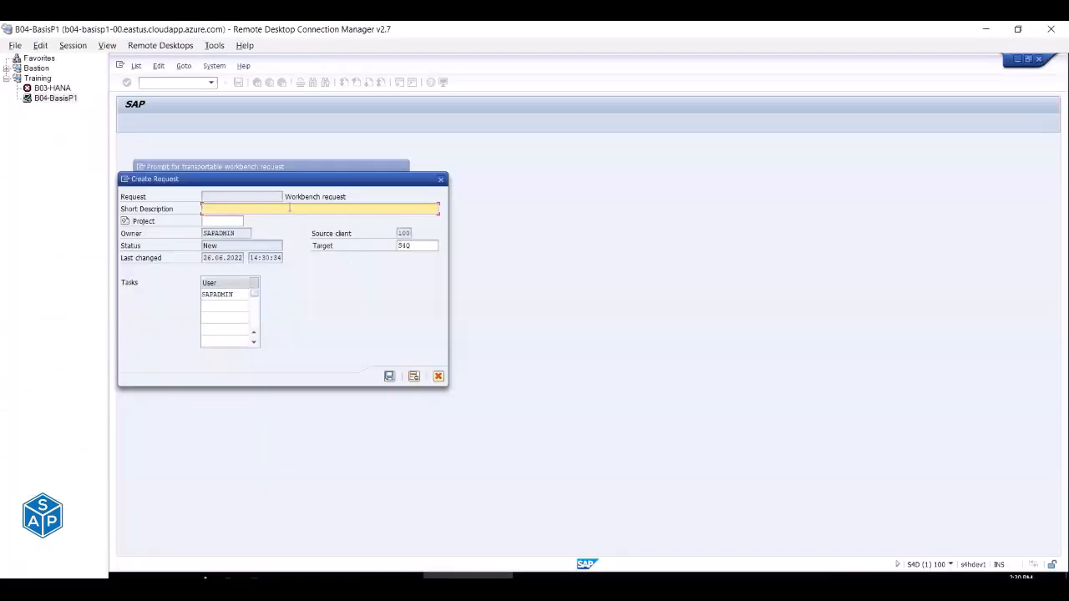
{"action": "key", "text": "ctrl+v"}
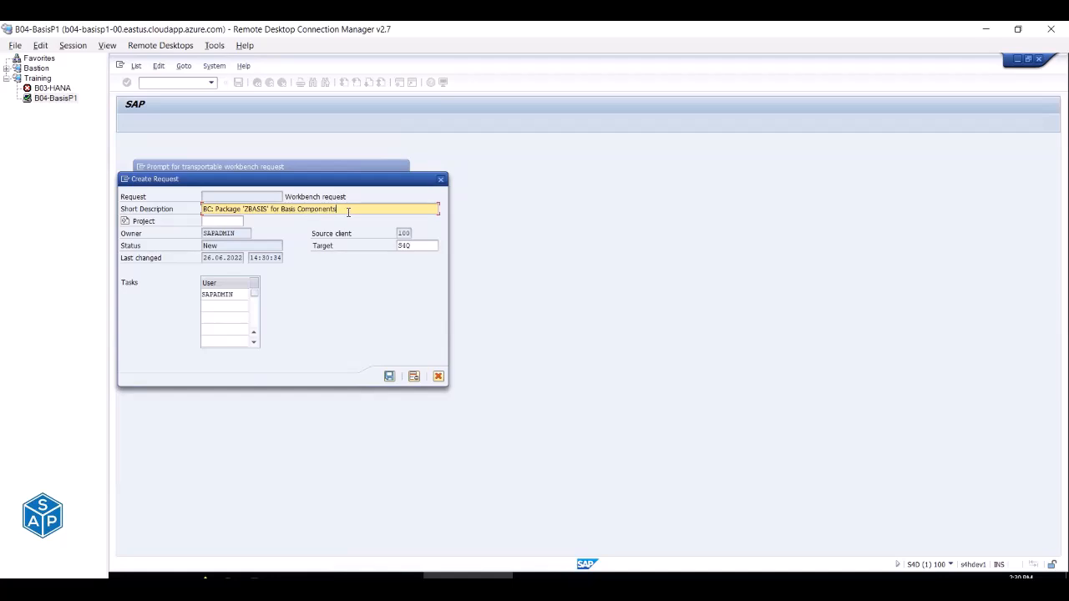
Save workbench request S4DK900006 and confirm its assignment to package ZBASIS.
{"action": "left_click", "coordinate": [389, 378]}
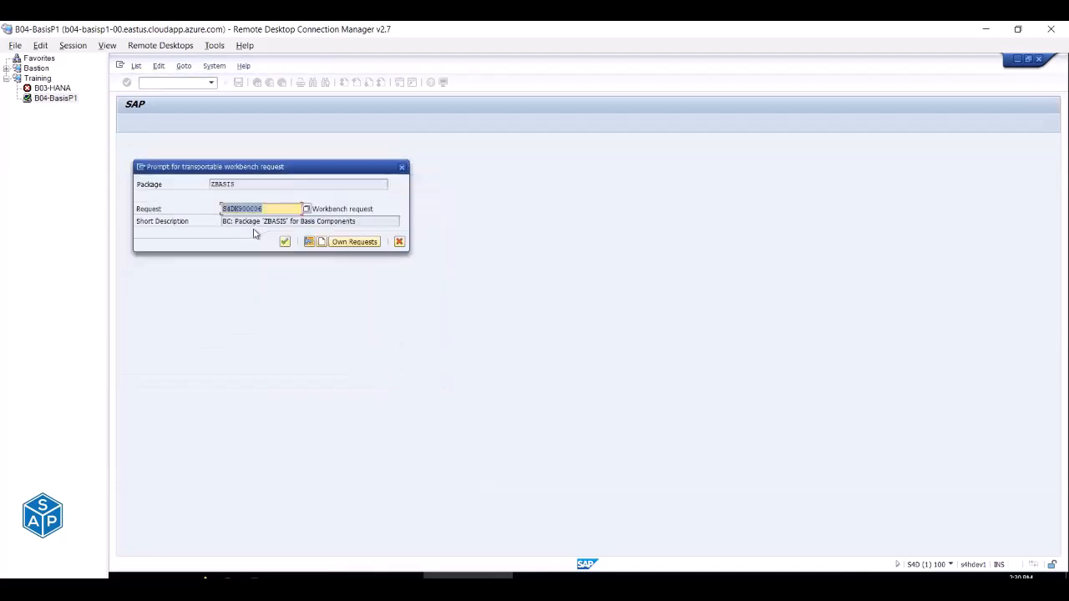
{"action": "left_click", "coordinate": [264, 208]}
{"action": "left_click_drag", "start_coordinate": [234, 221], "coordinate": [357, 221]}
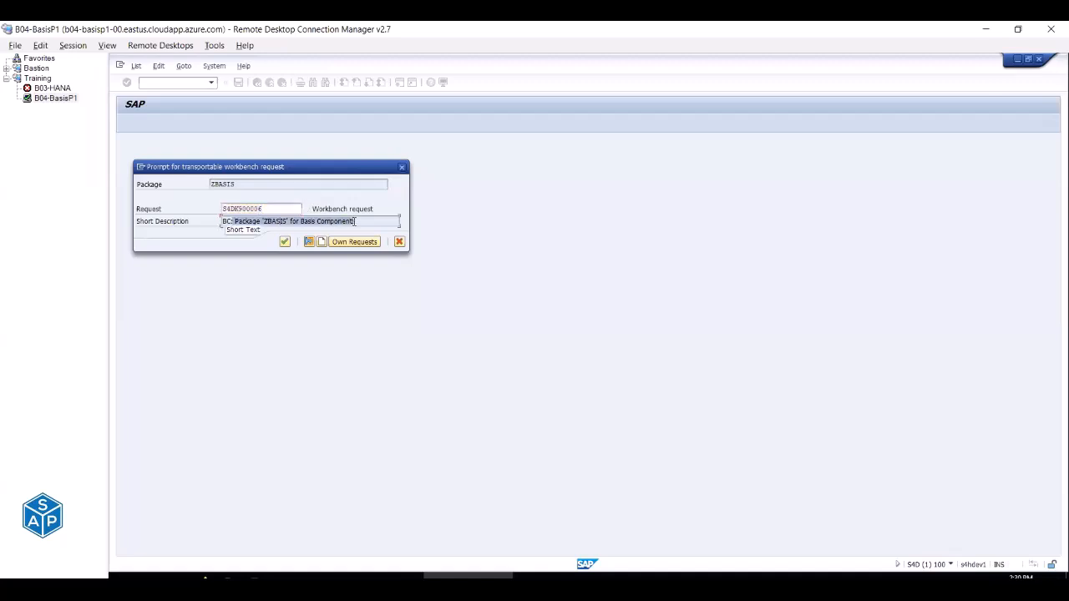
{"action": "left_click", "coordinate": [284, 242]}
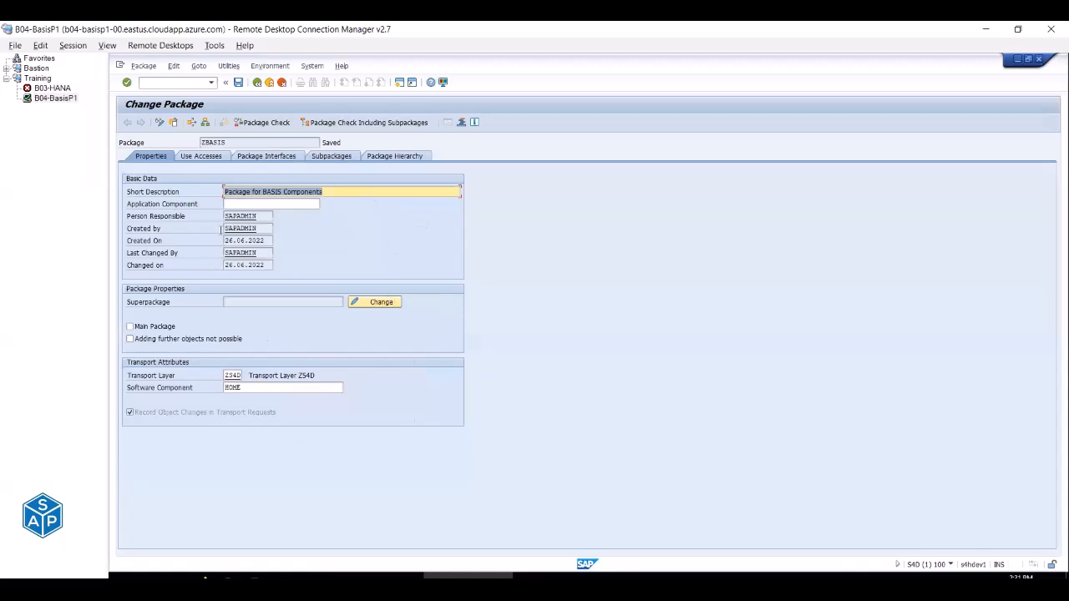
Return to Package Builder, search Z*, and confirm ZBASIS is listed alongside Z001.
{"action": "left_click_drag", "start_coordinate": [231, 142], "coordinate": [175, 142]}
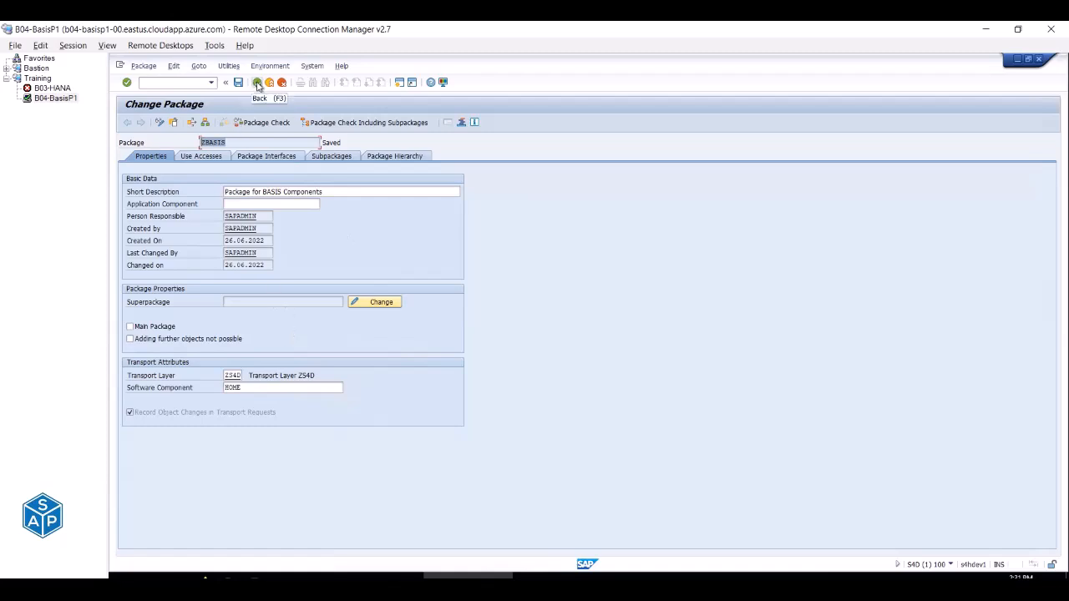
{"action": "left_click", "coordinate": [257, 83]}
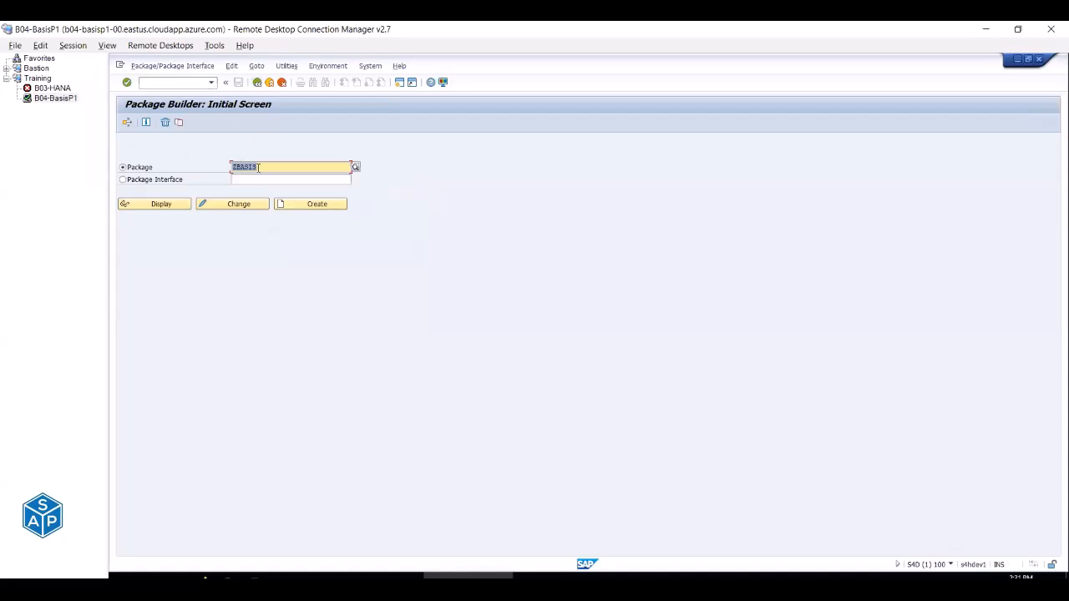
{"action": "key", "text": "BackSpace"}
{"action": "type", "text": "Z*"}
{"action": "left_click", "coordinate": [355, 167]}
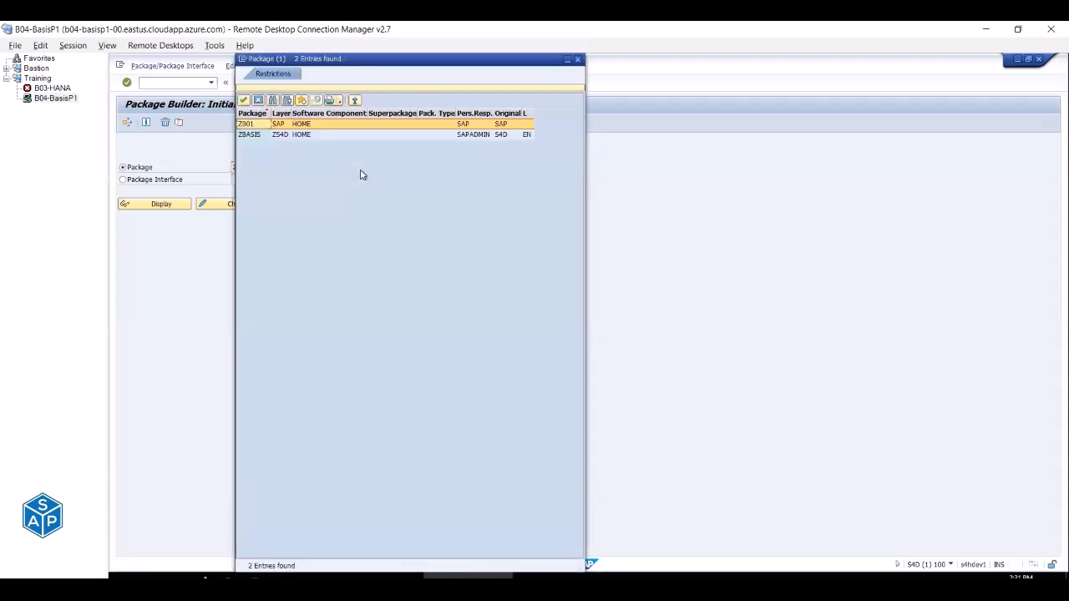
{"action": "left_click", "coordinate": [253, 136]}
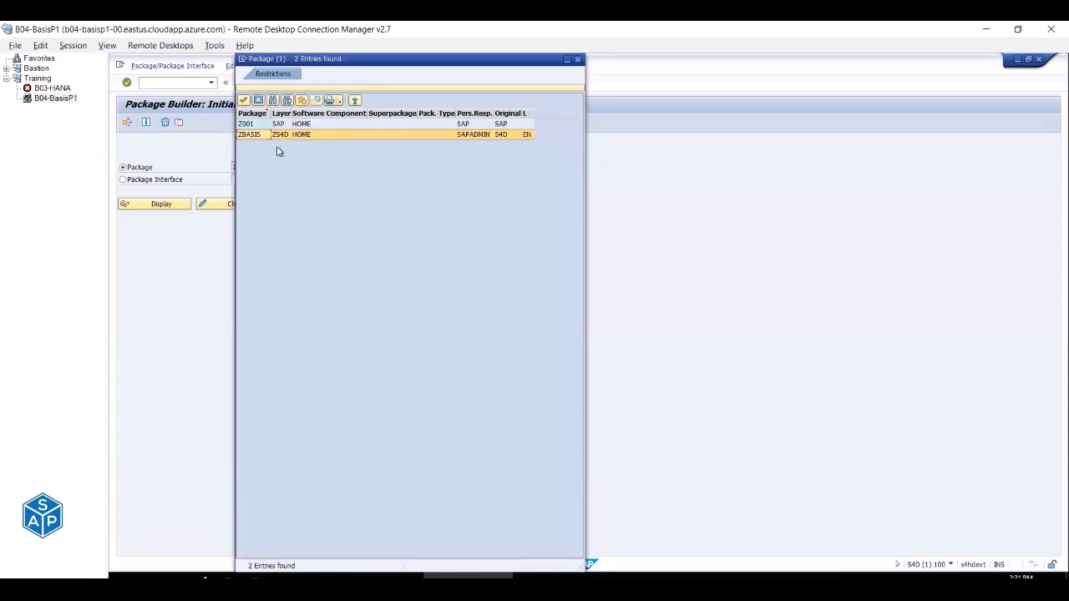
{"action": "left_click", "coordinate": [578, 60]}
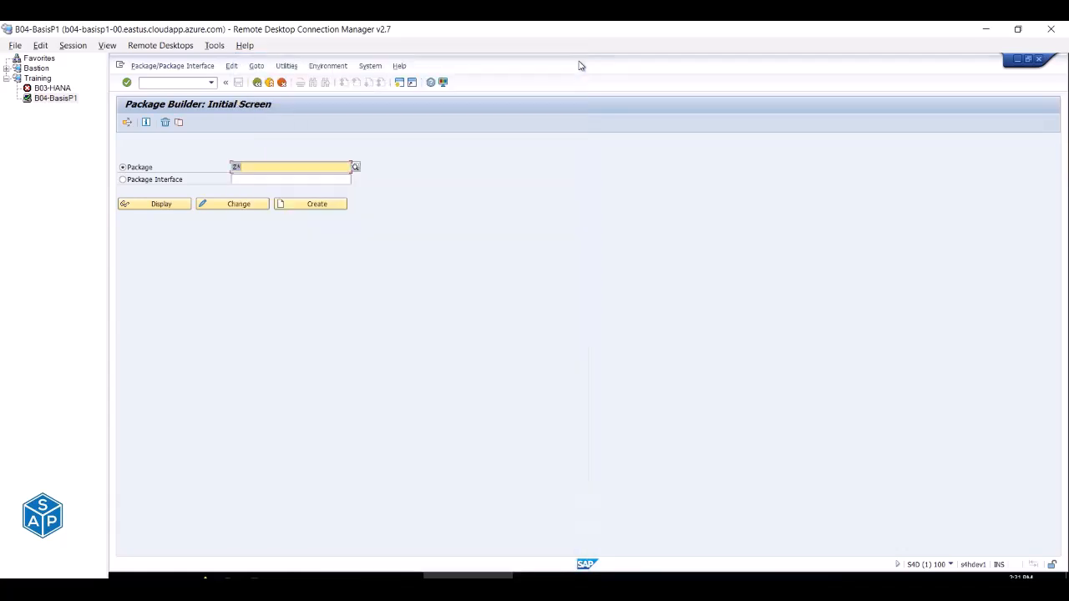
Mark the Package step done in C250, review D250–F252, and collapse its rows.
{"action": "key", "text": "alt+Tab"}
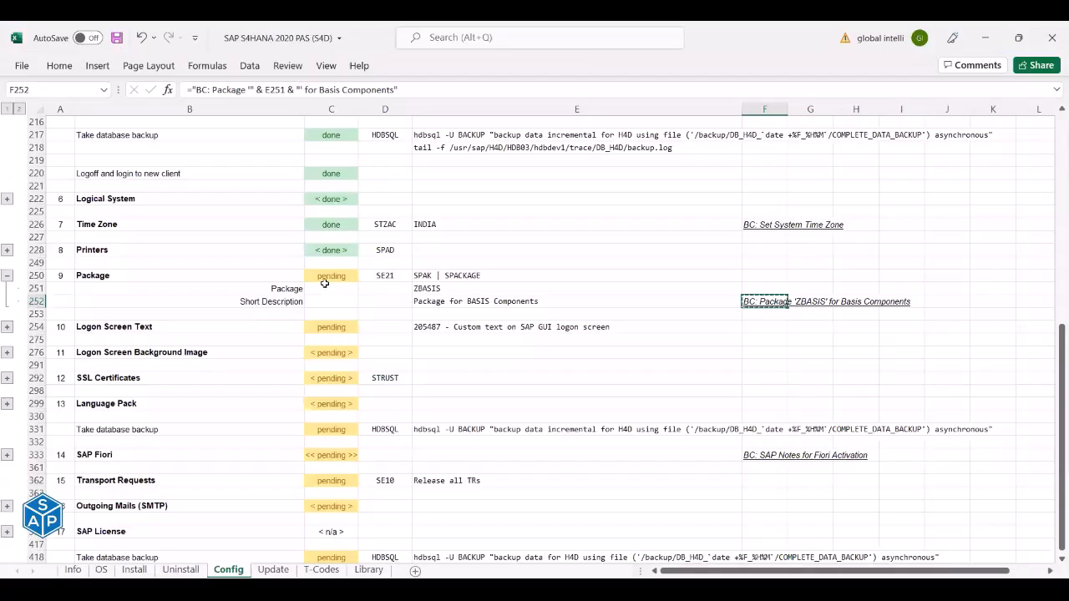
{"action": "left_click", "coordinate": [325, 277]}
{"action": "type", "text": "done"}
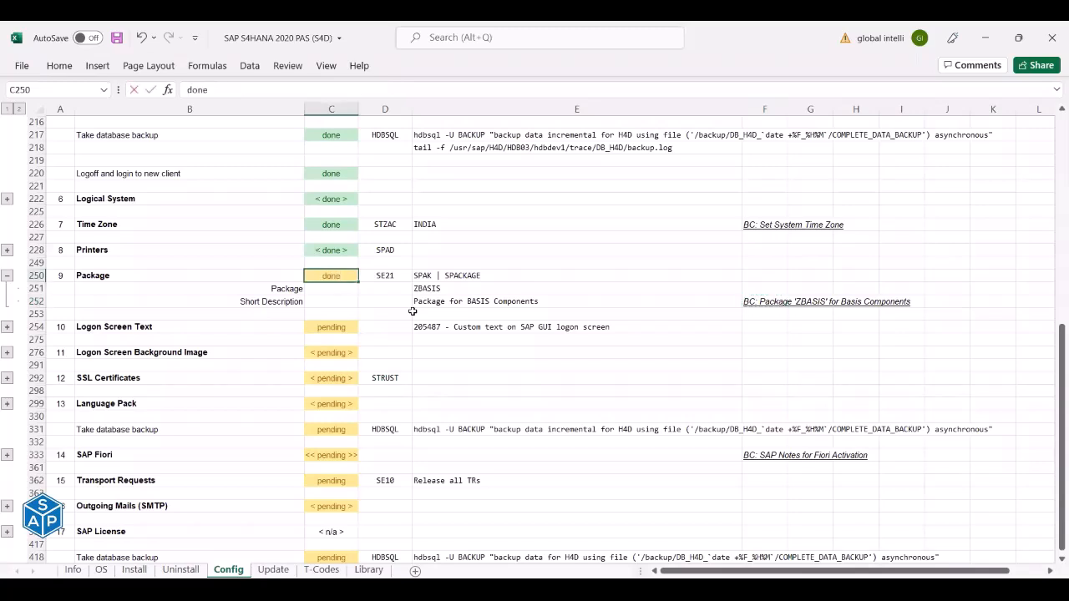
{"action": "key", "text": "Return"}
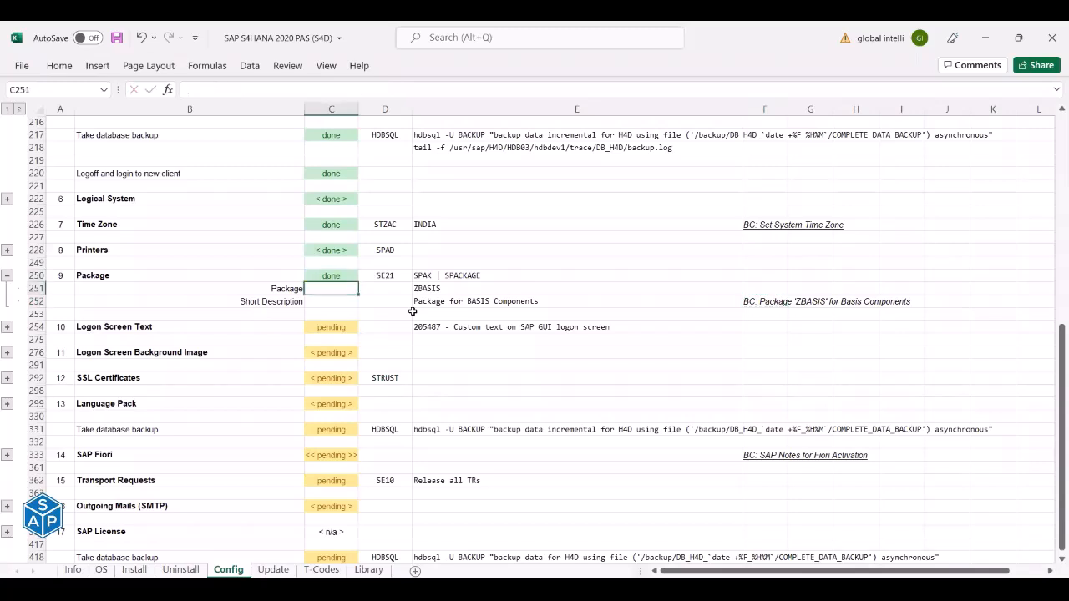
{"action": "left_click", "coordinate": [387, 275]}
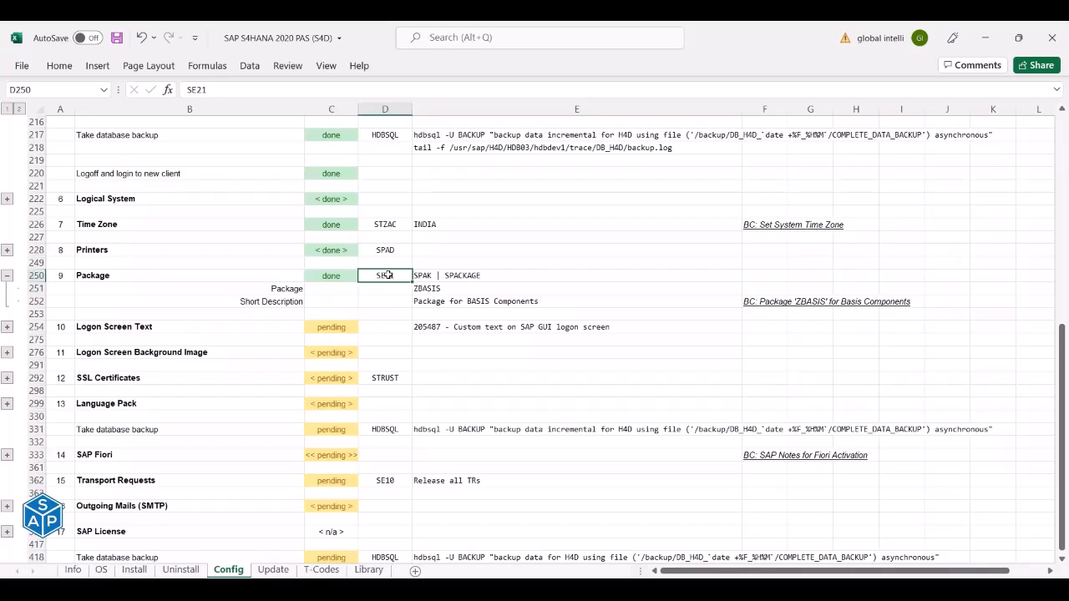
{"action": "left_click", "coordinate": [428, 288]}
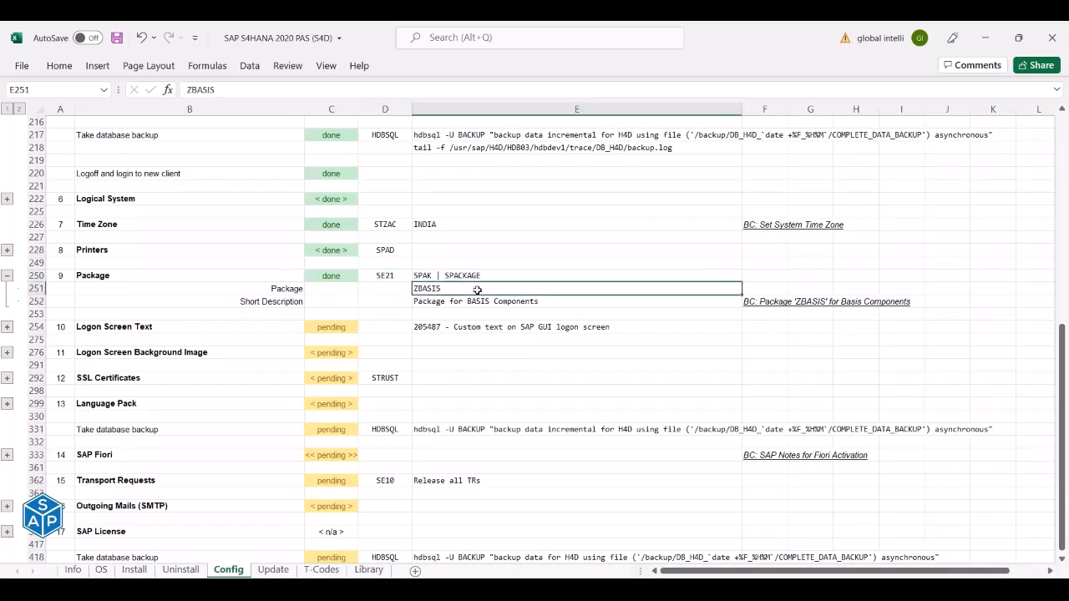
{"action": "left_click", "coordinate": [453, 303]}
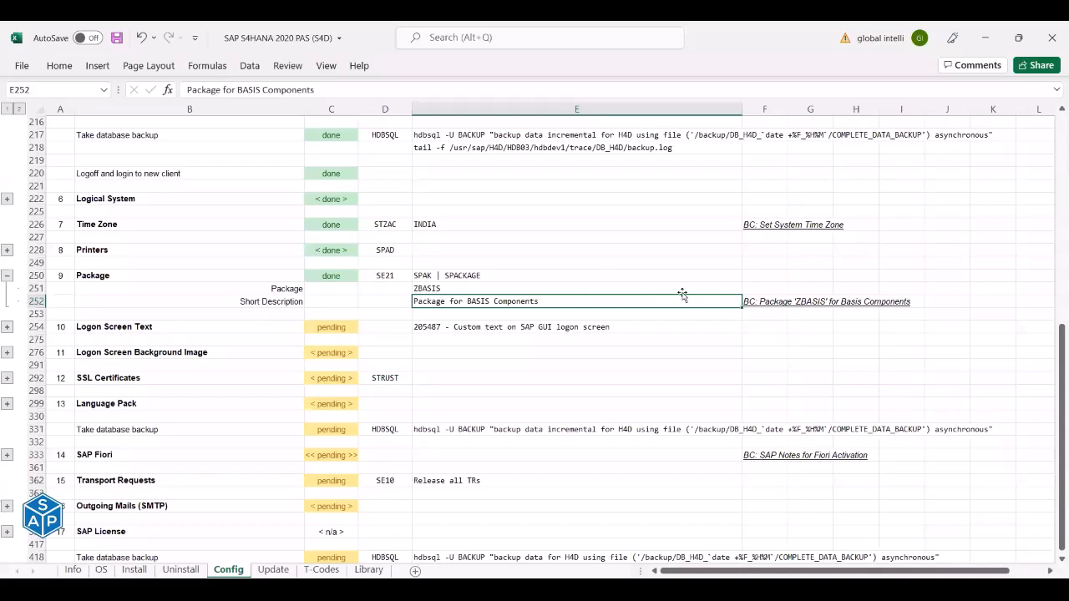
{"action": "left_click", "coordinate": [762, 301]}
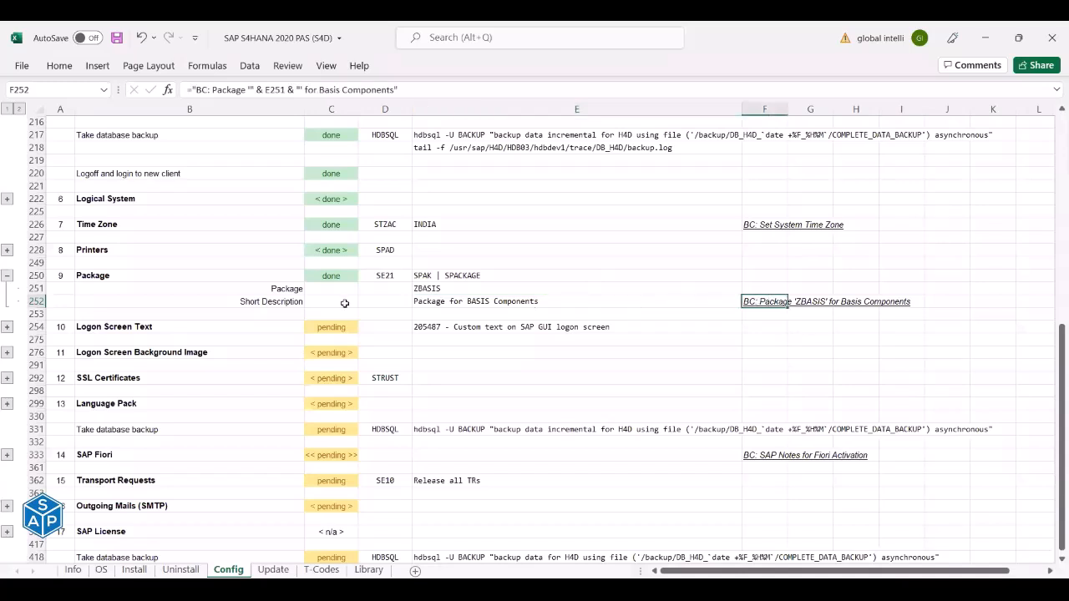
{"action": "left_click", "coordinate": [12, 275]}
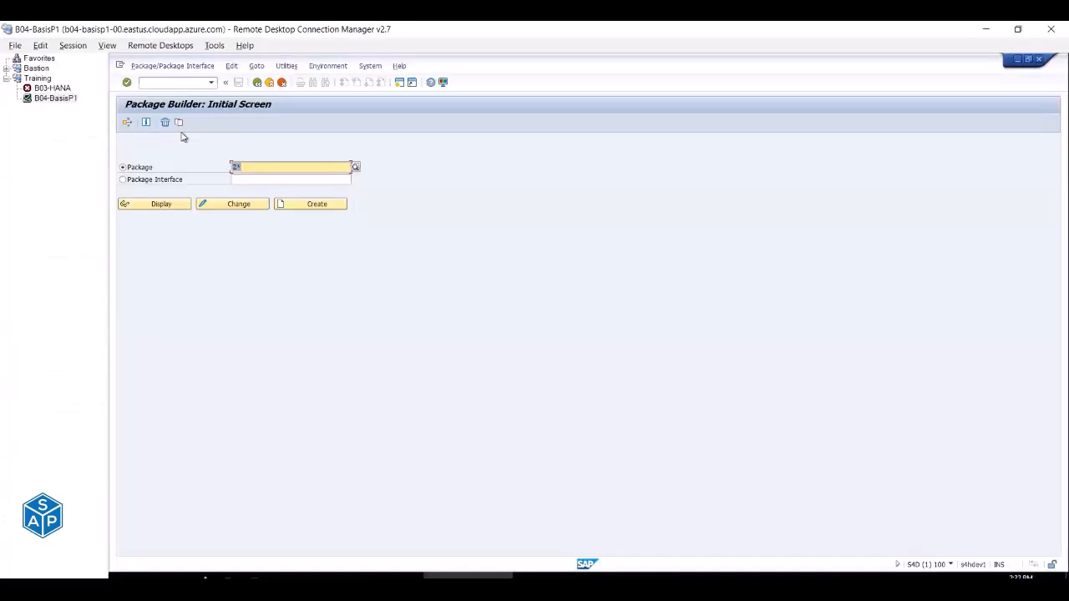
Open SE10 and display SAPADMIN's customizing and workbench requests, modifiable and released.
{"action": "left_click", "coordinate": [165, 82]}
{"action": "type", "text": "/nse"}
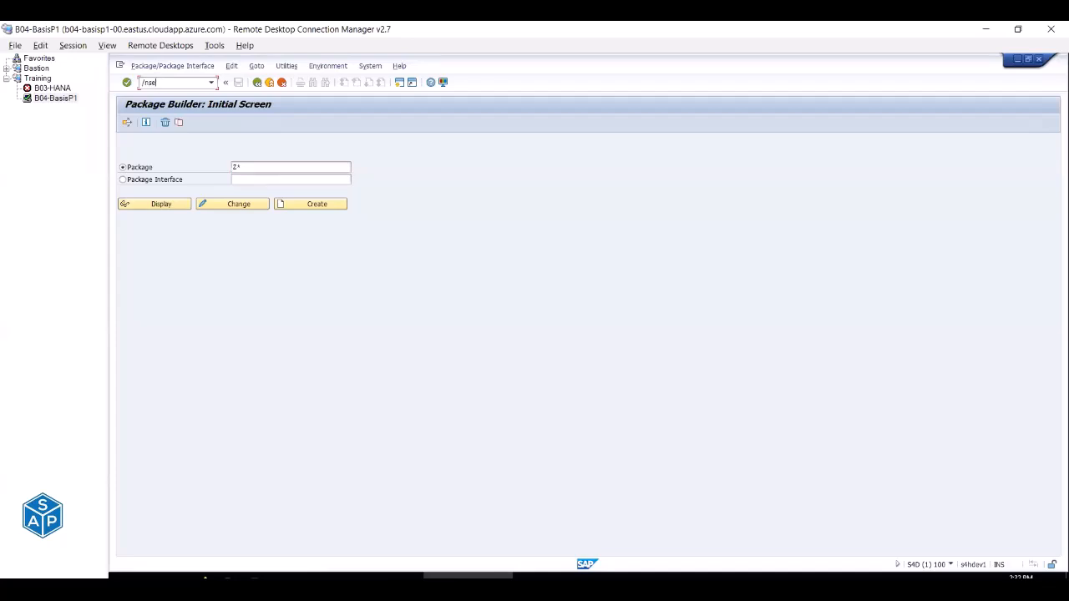
{"action": "type", "text": "1010"}
{"action": "key", "text": "Return"}
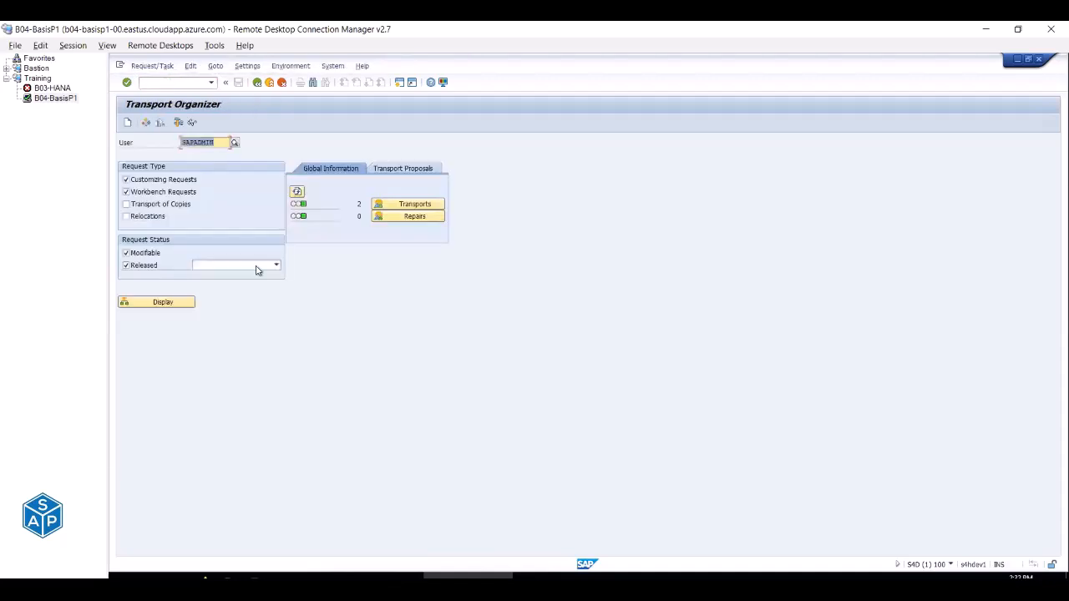
{"action": "left_click", "coordinate": [180, 144]}
{"action": "left_click", "coordinate": [276, 266]}
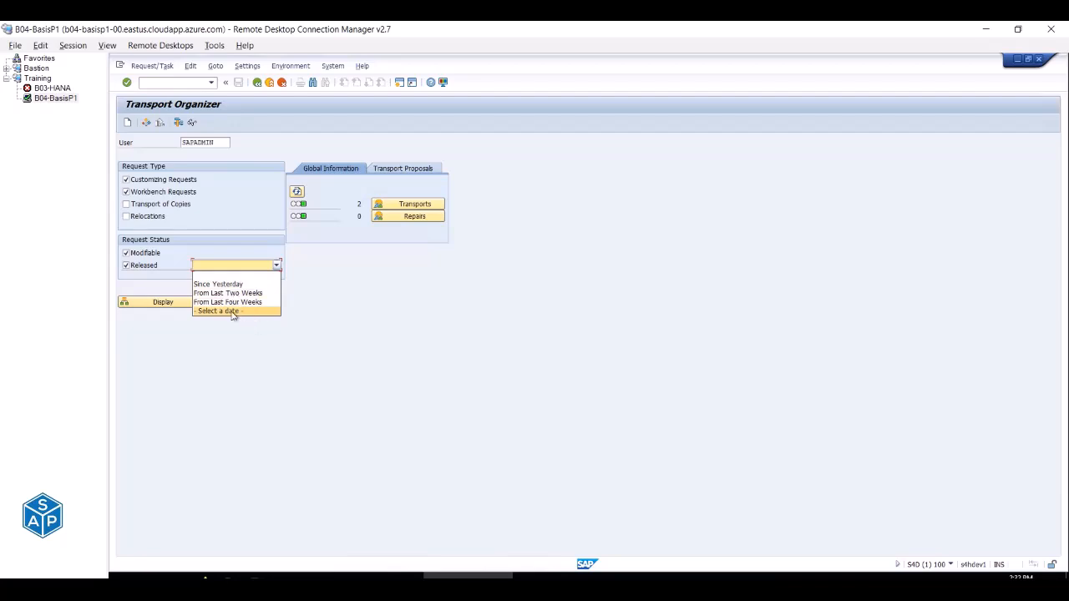
{"action": "left_click", "coordinate": [233, 350]}
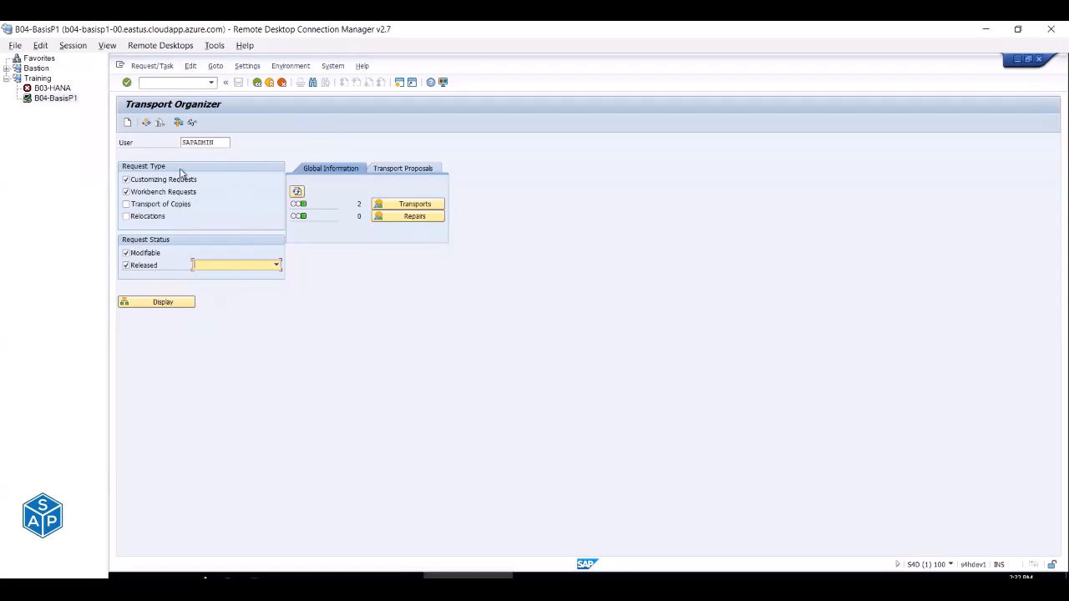
{"action": "left_click", "coordinate": [164, 305]}
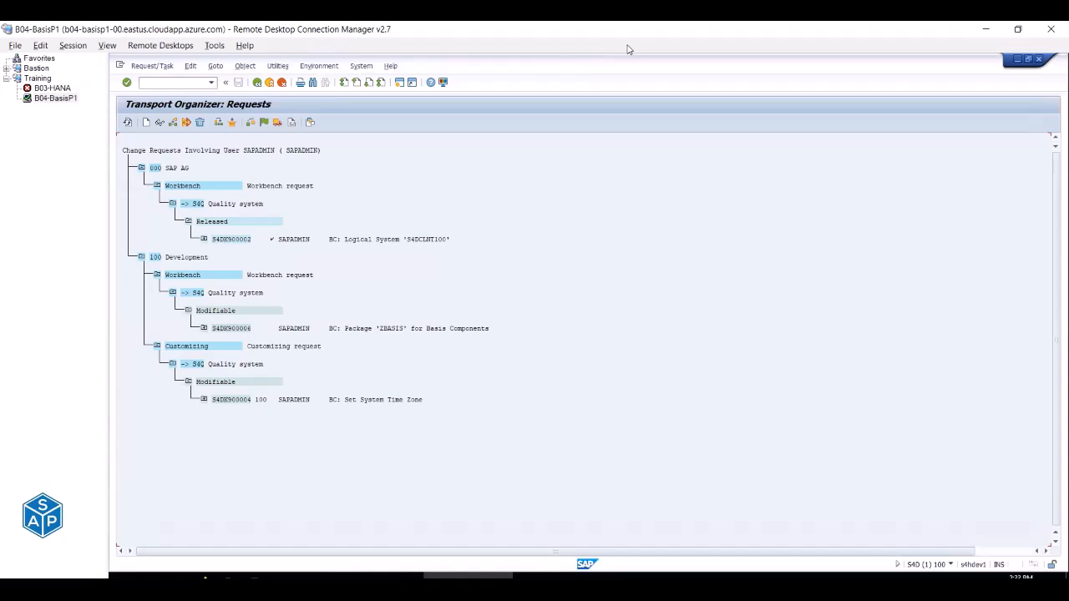
Expand S4DK900002 to show task S4DK900003, boxing clients 000/100 and the request in red.
{"action": "left_click_drag", "start_coordinate": [262, 236], "coordinate": [278, 244]}
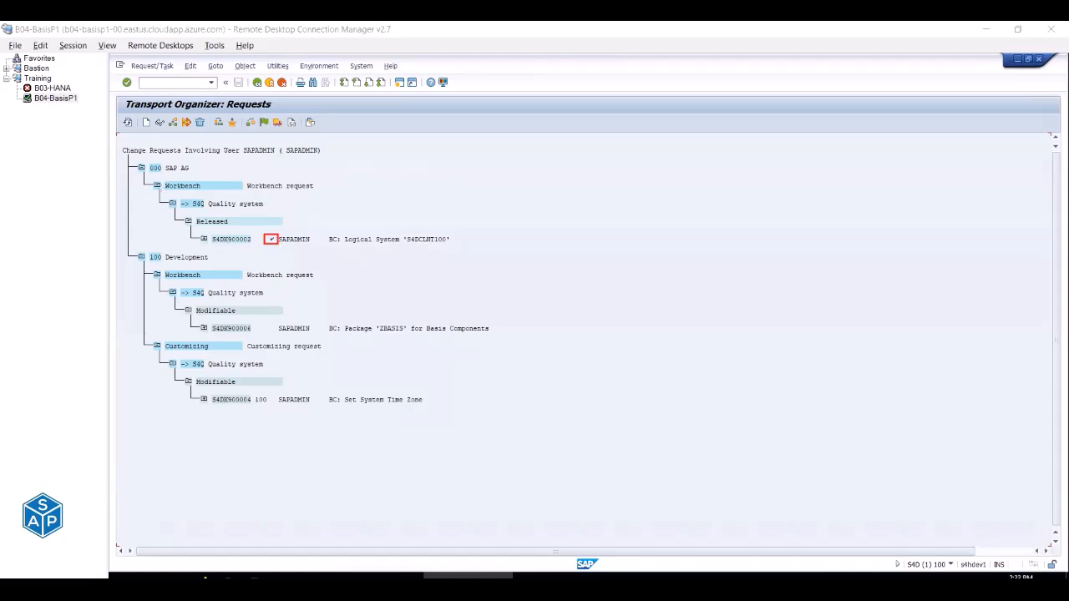
{"action": "mouse_move", "coordinate": [147, 159]}
{"action": "left_mouse_down"}
{"action": "mouse_move", "coordinate": [171, 186]}
{"action": "mouse_move", "coordinate": [225, 194]}
{"action": "mouse_move", "coordinate": [181, 201]}
{"action": "mouse_move", "coordinate": [209, 215]}
{"action": "left_mouse_up"}
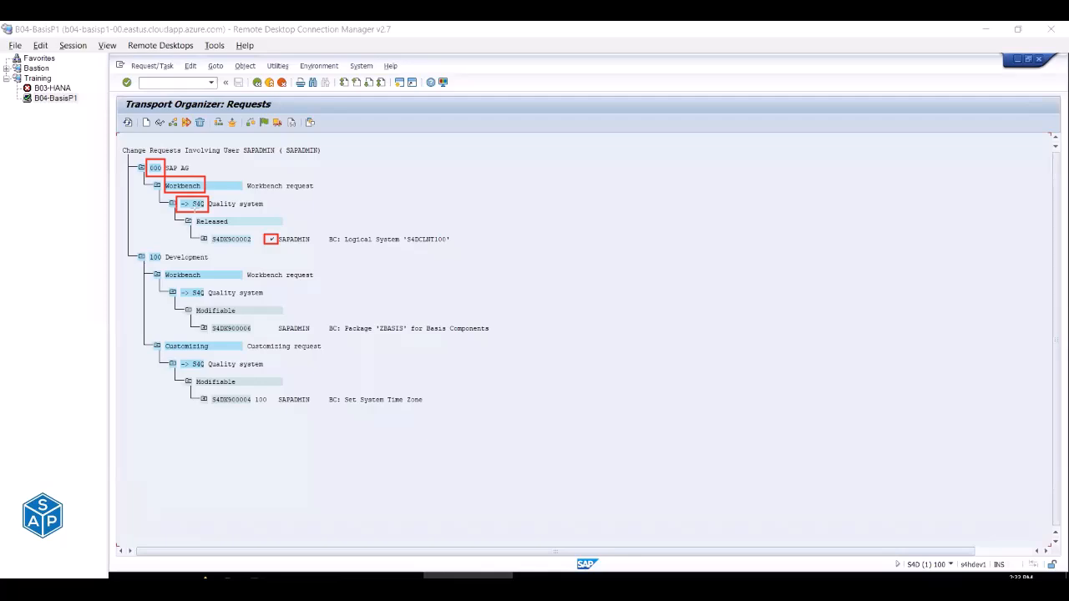
{"action": "left_click_drag", "start_coordinate": [209, 232], "coordinate": [256, 246]}
{"action": "left_click", "coordinate": [202, 240]}
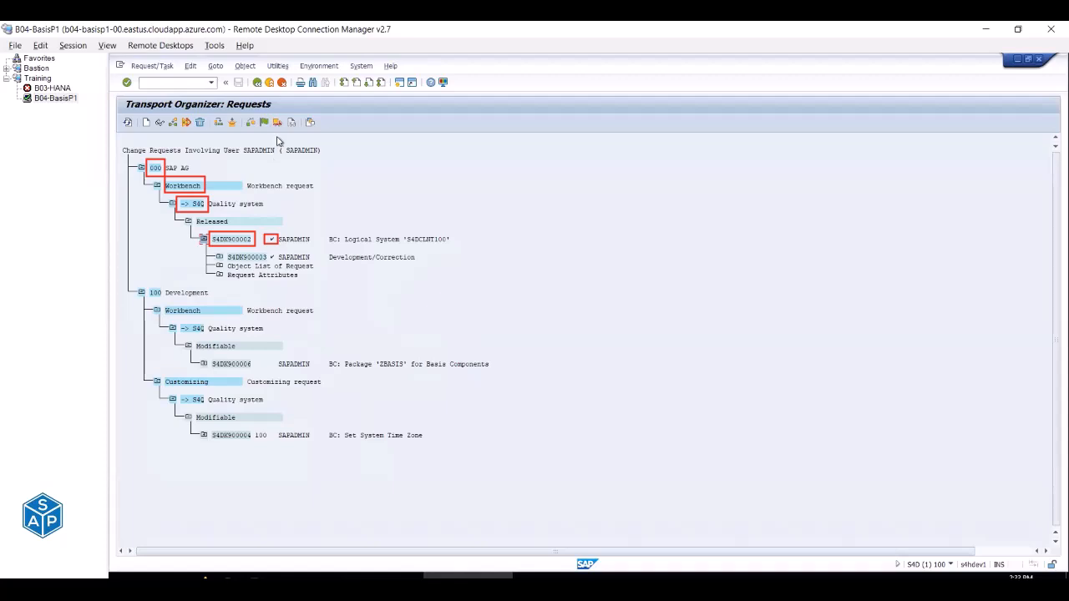
{"action": "left_click_drag", "start_coordinate": [227, 252], "coordinate": [276, 262]}
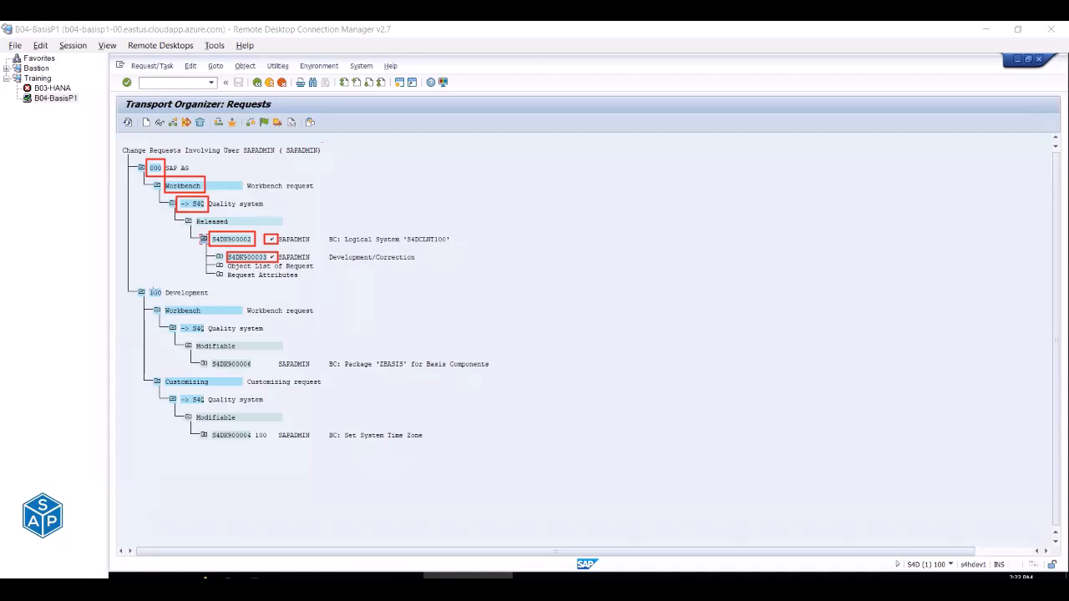
{"action": "left_click_drag", "start_coordinate": [146, 286], "coordinate": [215, 299]}
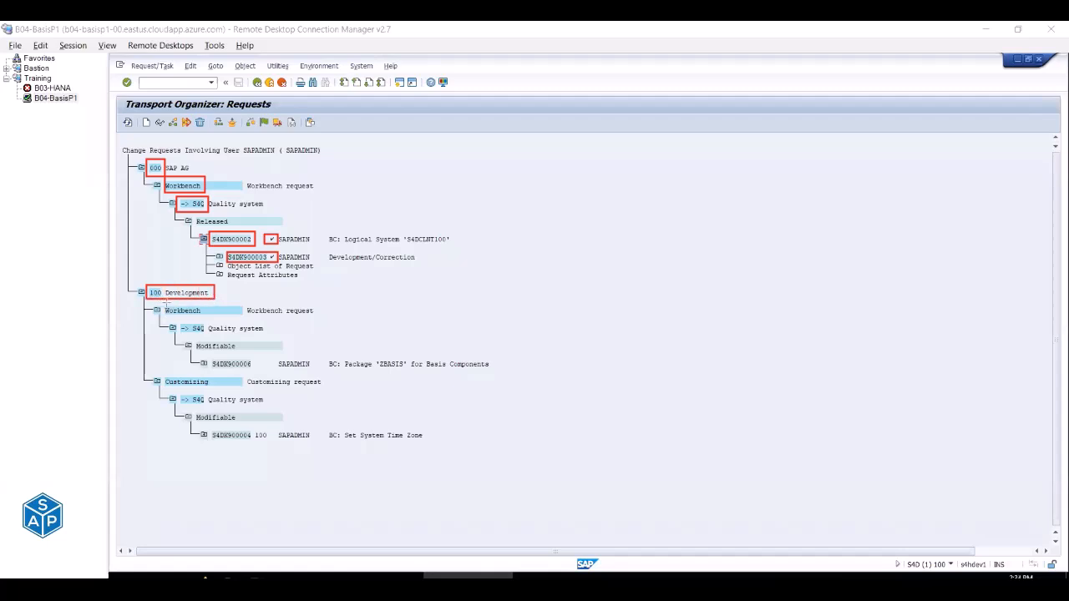
{"action": "left_click_drag", "start_coordinate": [164, 302], "coordinate": [206, 319]}
{"action": "mouse_move", "coordinate": [161, 373]}
{"action": "left_mouse_down"}
{"action": "mouse_move", "coordinate": [190, 391]}
{"action": "mouse_move", "coordinate": [212, 387]}
{"action": "left_mouse_up"}
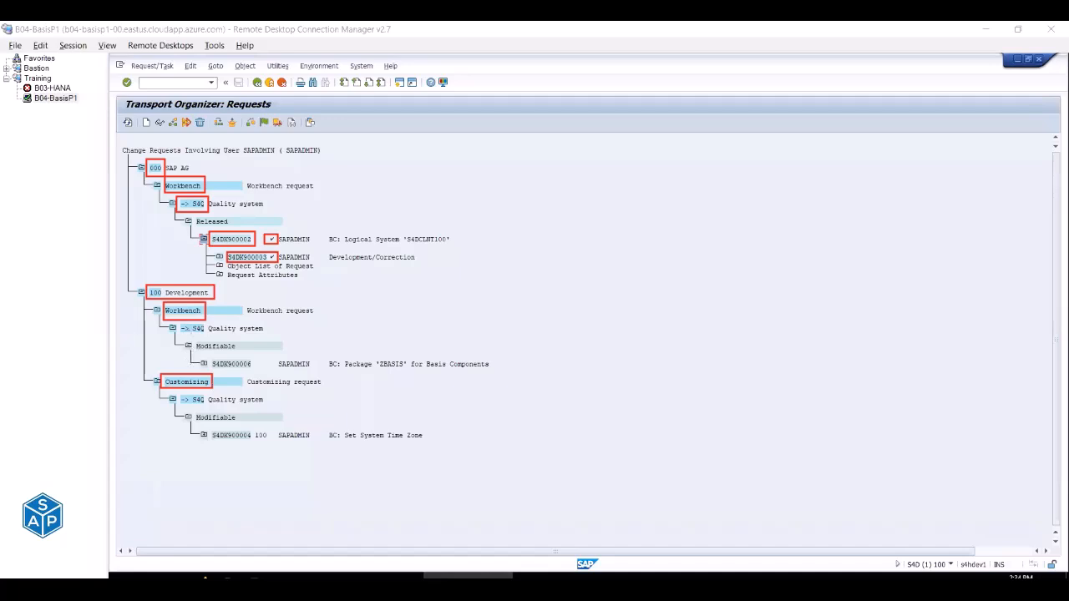
{"action": "left_click_drag", "start_coordinate": [178, 322], "coordinate": [271, 335]}
{"action": "mouse_move", "coordinate": [176, 392]}
{"action": "left_mouse_down"}
{"action": "mouse_move", "coordinate": [219, 408]}
{"action": "mouse_move", "coordinate": [271, 406]}
{"action": "left_mouse_up"}
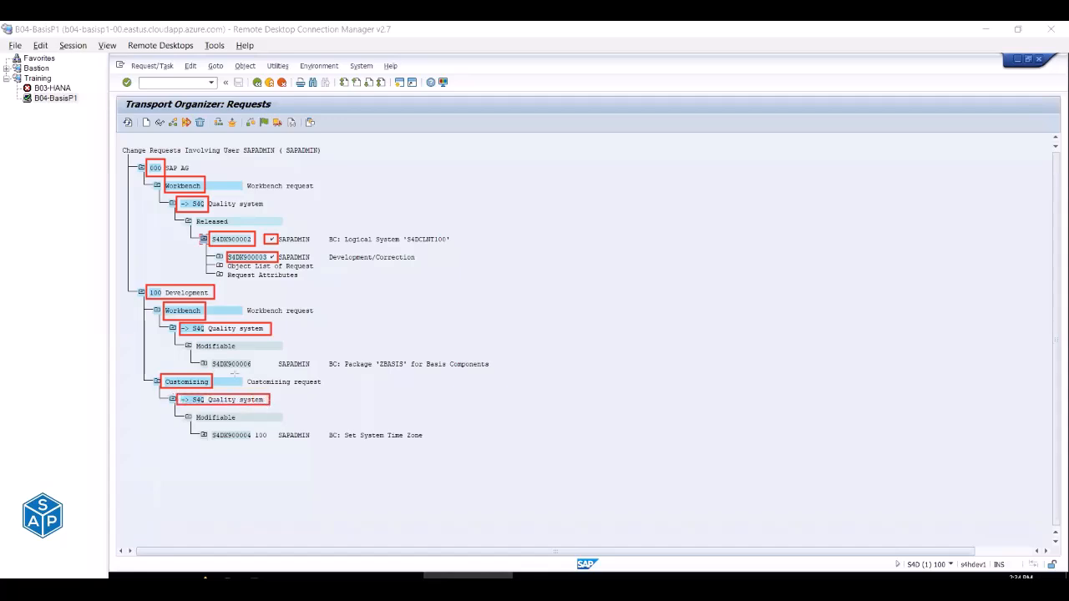
{"action": "left_click_drag", "start_coordinate": [191, 338], "coordinate": [251, 355]}
{"action": "left_click_drag", "start_coordinate": [192, 409], "coordinate": [244, 424]}
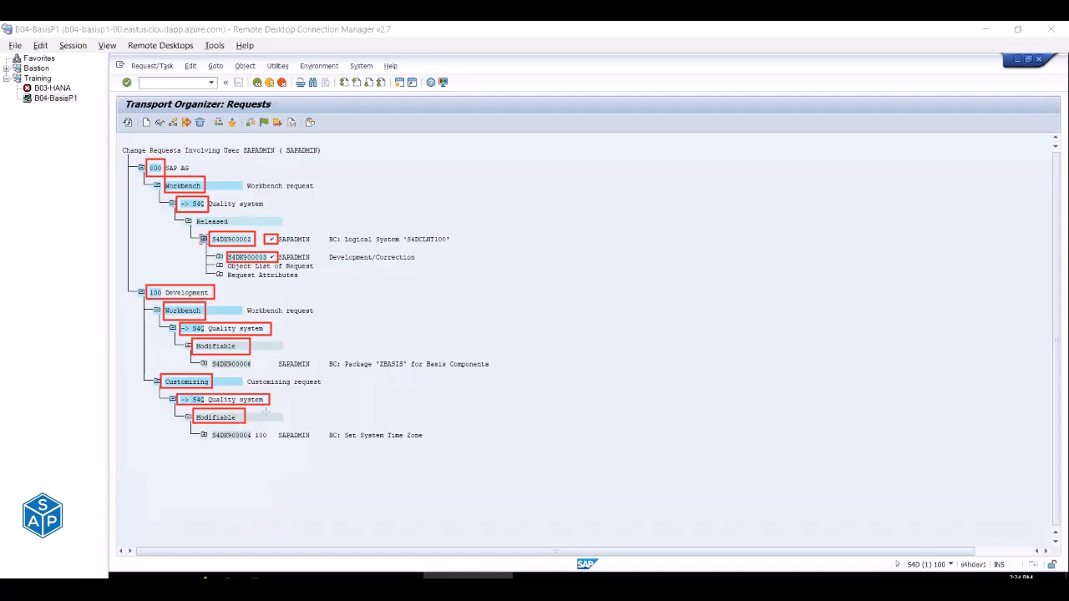
{"action": "left_click_drag", "start_coordinate": [210, 357], "coordinate": [258, 372]}
{"action": "left_click_drag", "start_coordinate": [206, 428], "coordinate": [253, 443]}
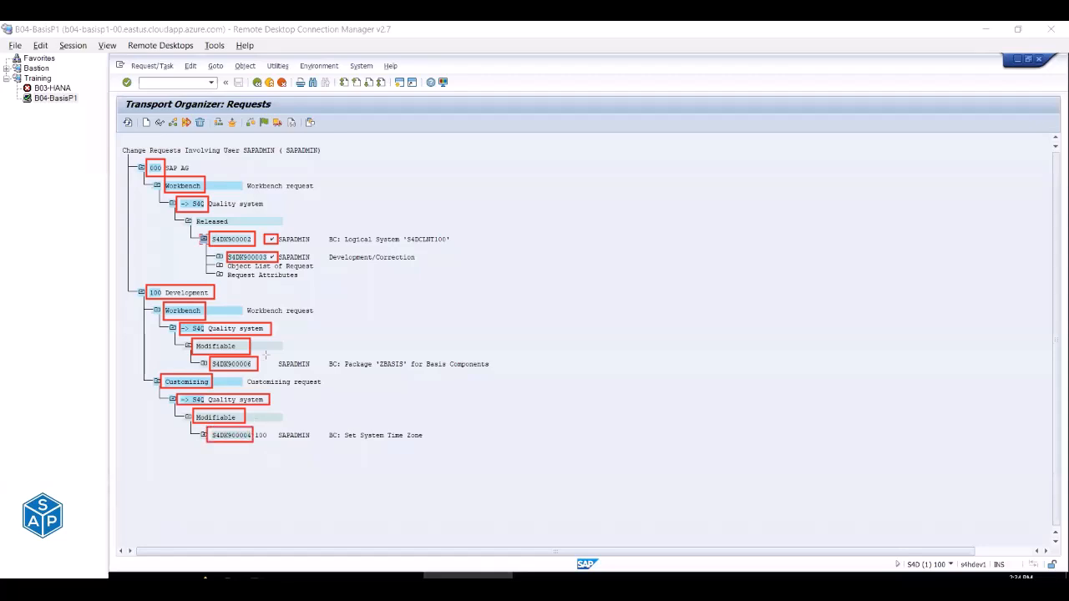
{"action": "left_click_drag", "start_coordinate": [264, 355], "coordinate": [277, 372]}
{"action": "left_click_drag", "start_coordinate": [262, 427], "coordinate": [284, 443]}
{"action": "key", "text": "Escape"}
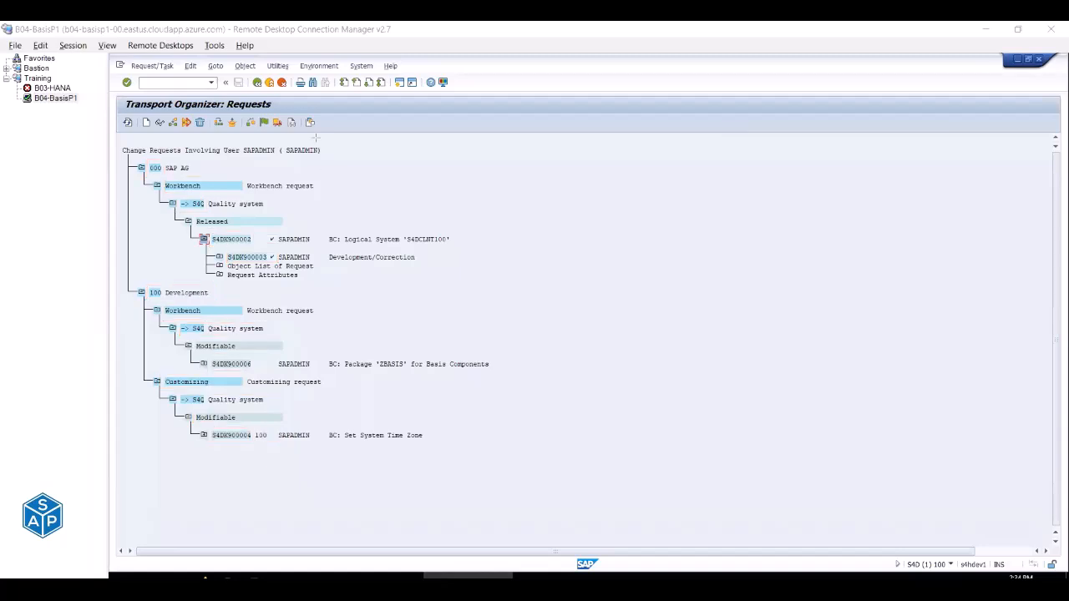
Expand requests S4DK900006 and S4DK900004 to show their tasks, then open STMS via /ostms.
{"action": "left_click", "coordinate": [203, 364]}
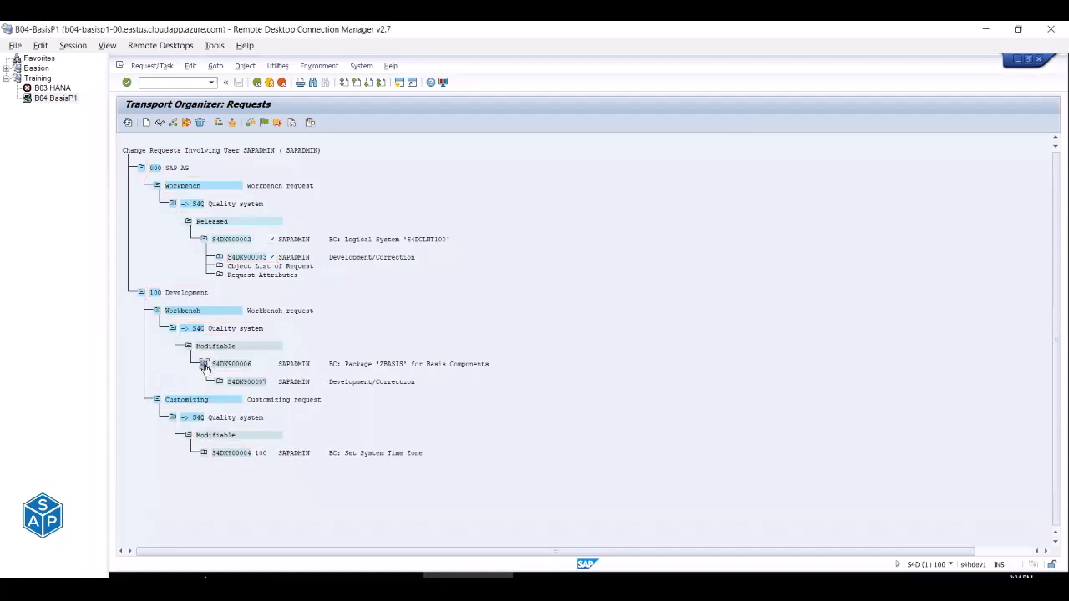
{"action": "left_click", "coordinate": [204, 453]}
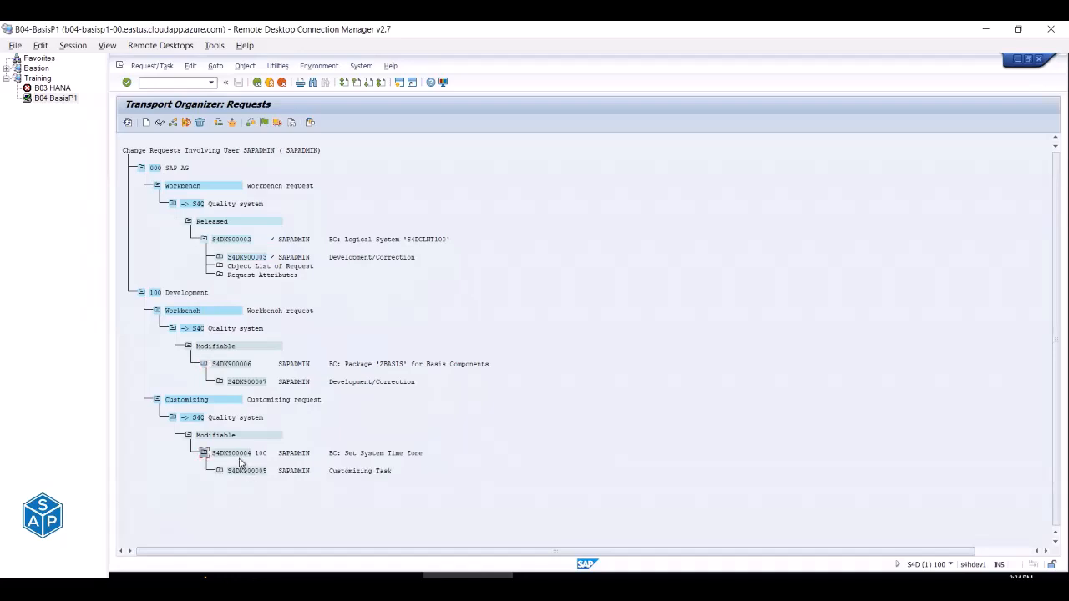
{"action": "left_click", "coordinate": [184, 84]}
{"action": "type", "text": "/ostms"}
{"action": "key", "text": "Return"}
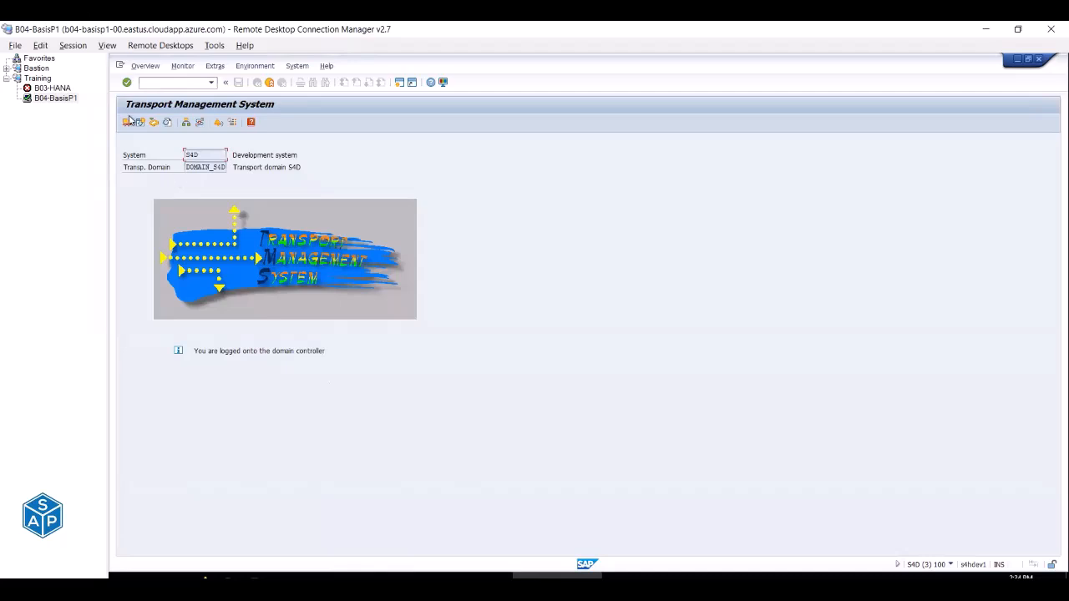
Open the Import Overview and the S4Q Quality system's import queue.
{"action": "left_click", "coordinate": [130, 121]}
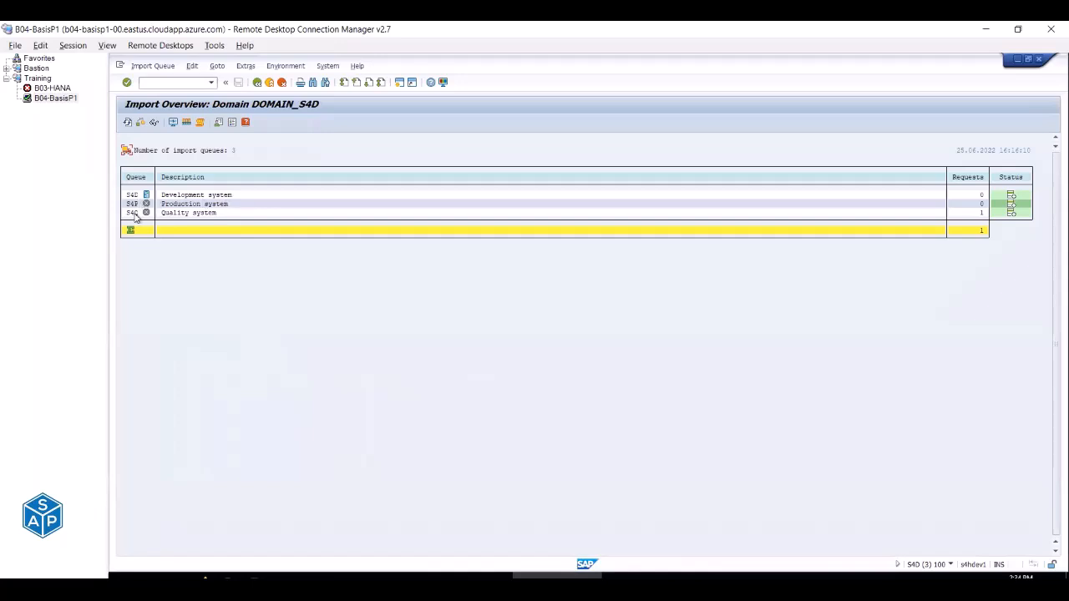
{"action": "double_click", "coordinate": [134, 214]}
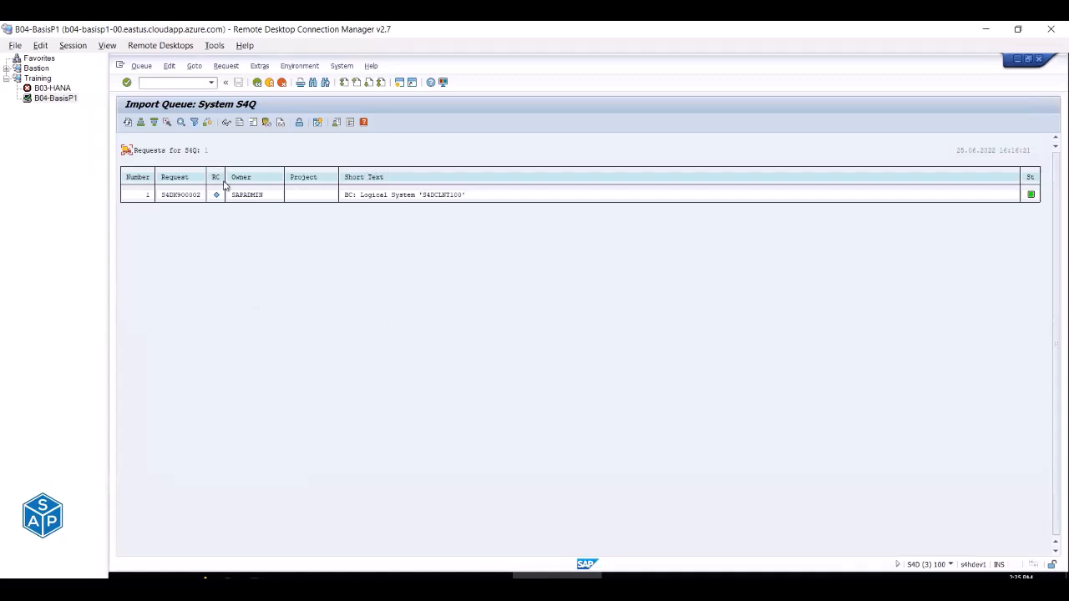
{"action": "left_click", "coordinate": [486, 577]}
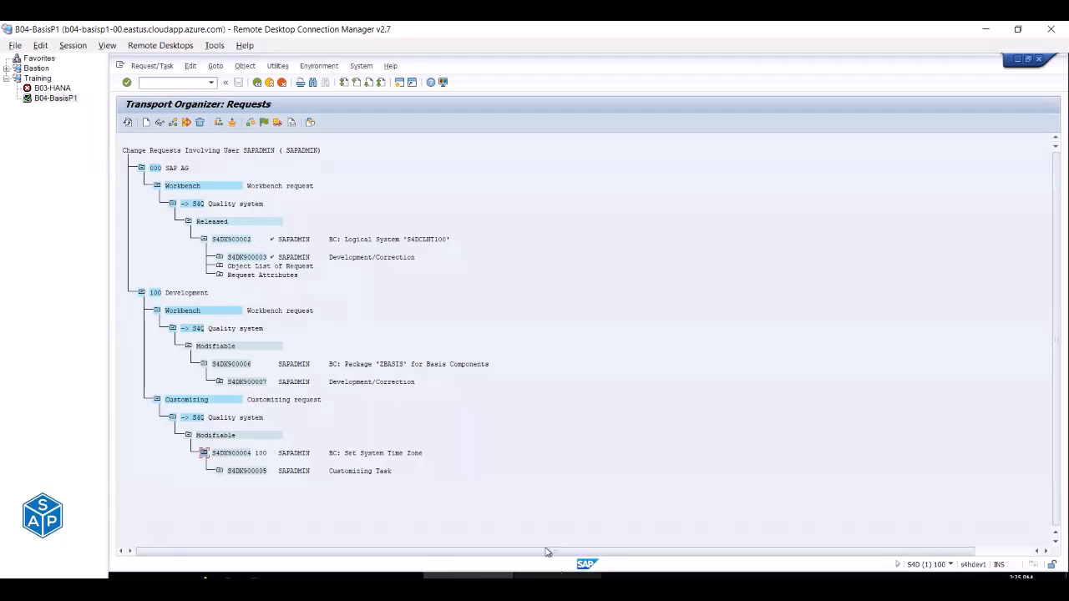
{"action": "left_click", "coordinate": [557, 574]}
Refresh the S4Q queue, check S4DK900002 and the client export request, then return to the Transport Organizer.
{"action": "left_click", "coordinate": [186, 195]}
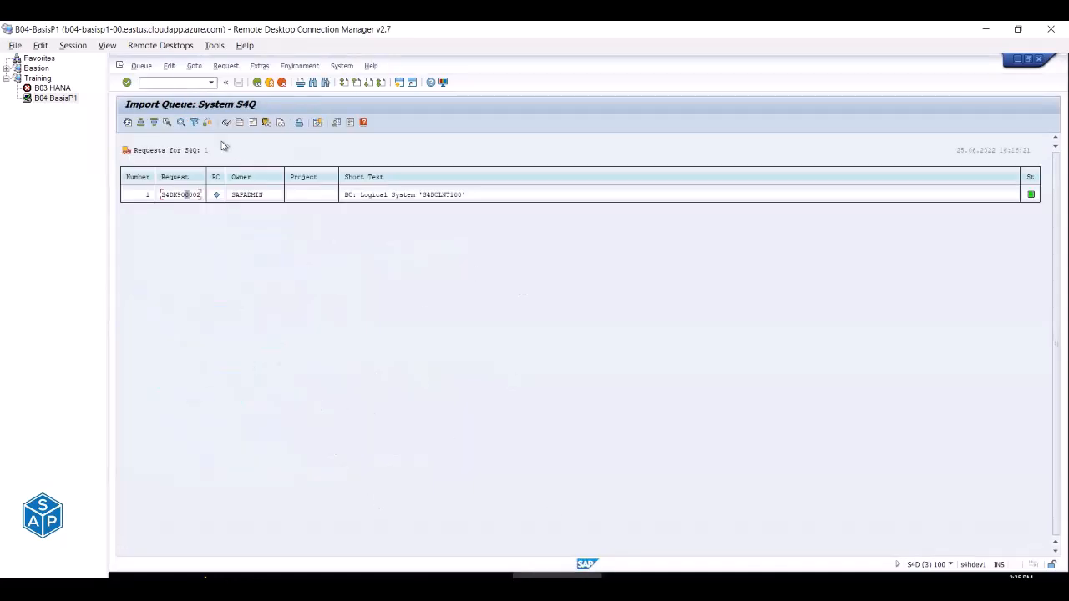
{"action": "left_click", "coordinate": [128, 123]}
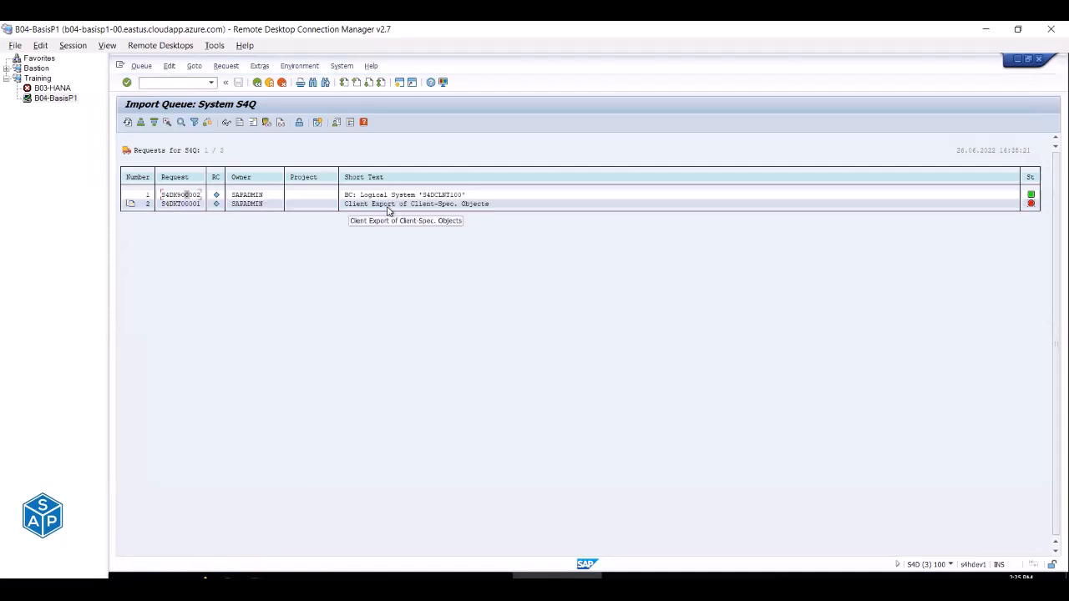
{"action": "left_click", "coordinate": [379, 205]}
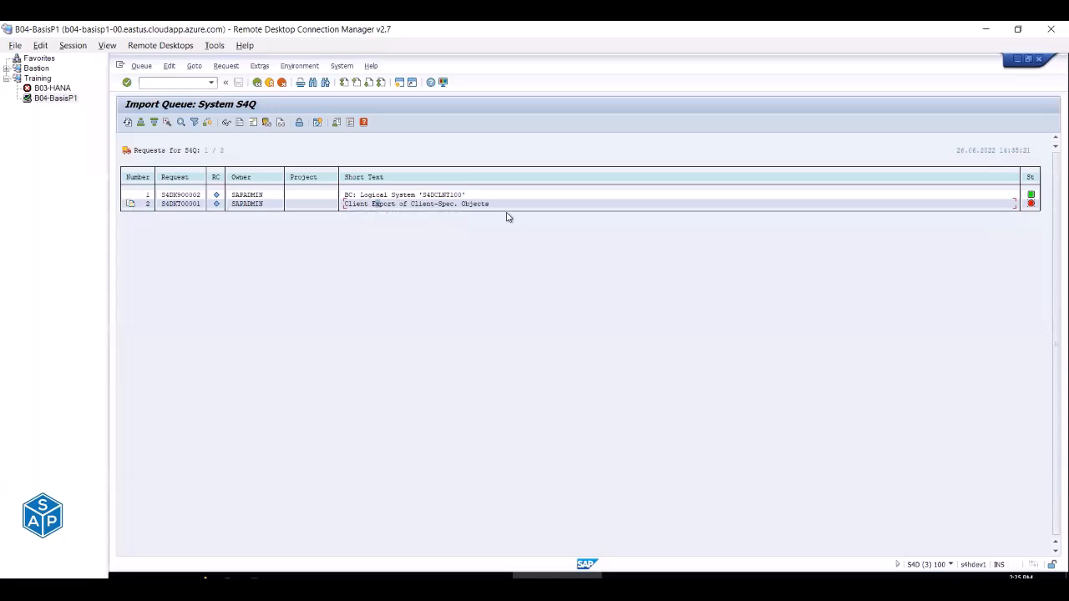
{"action": "mouse_move", "coordinate": [1032, 207]}
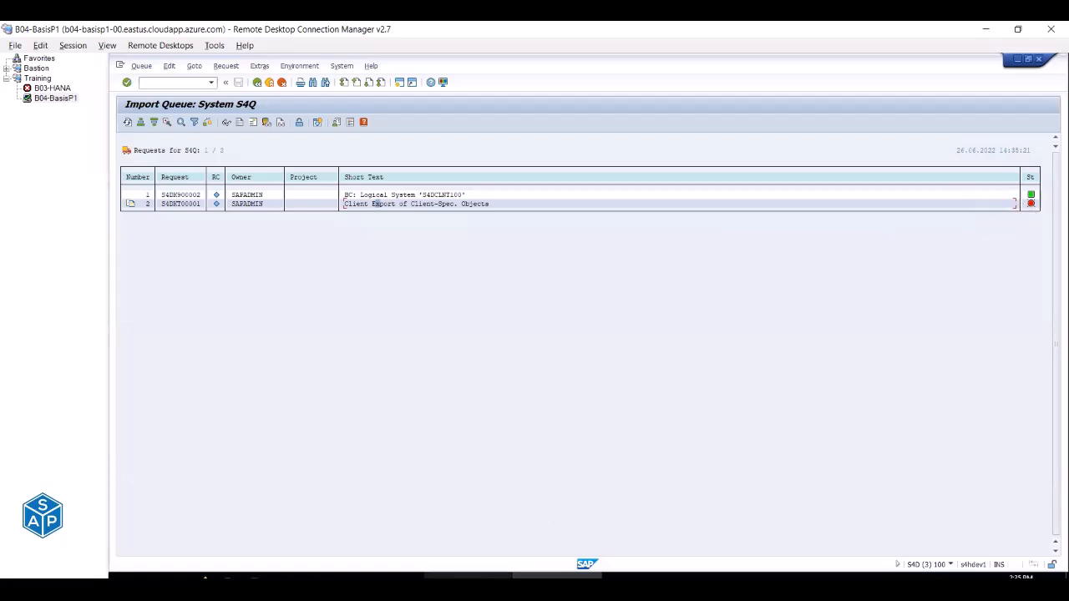
{"action": "left_click", "coordinate": [129, 122]}
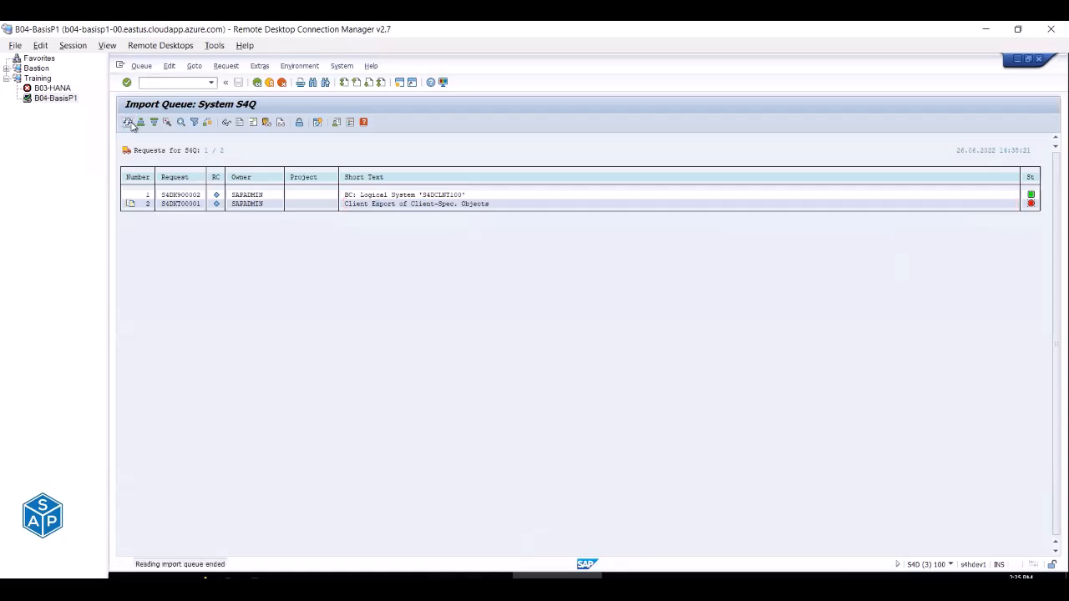
{"action": "left_click", "coordinate": [468, 576]}
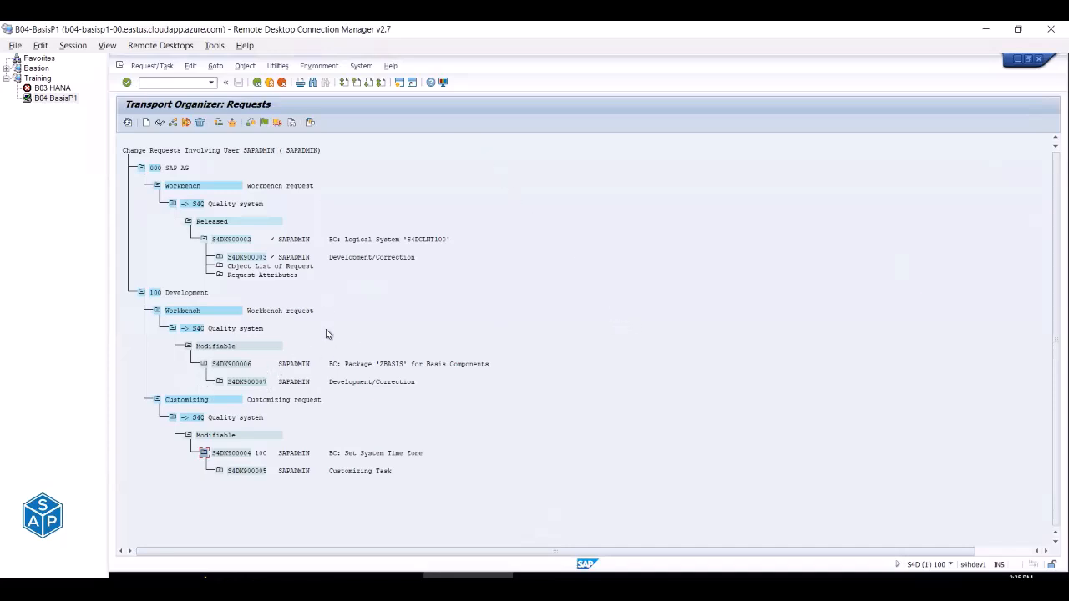
Try releasing request S4DK900006 directly and open the TR732 explanation about unreleased task S4DK900007.
{"action": "left_click", "coordinate": [219, 381]}
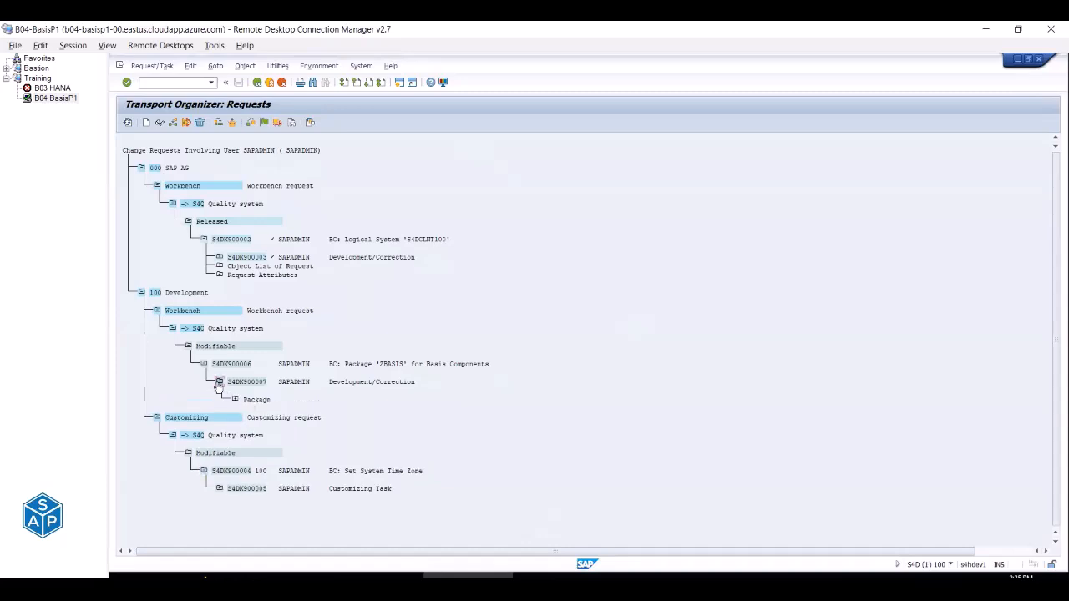
{"action": "left_click", "coordinate": [218, 382]}
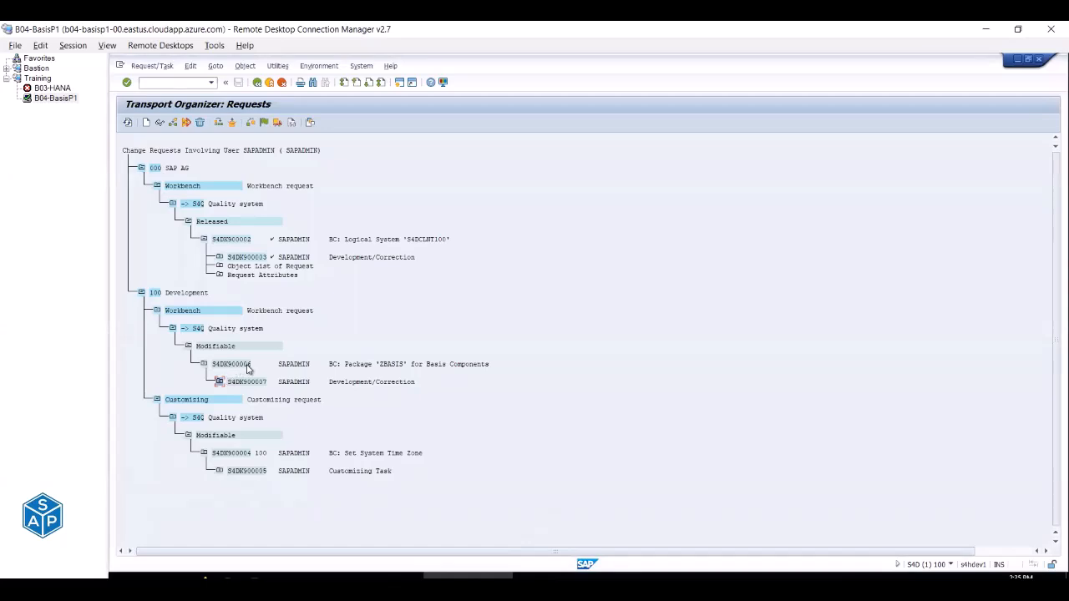
{"action": "left_click", "coordinate": [239, 366]}
{"action": "left_click", "coordinate": [249, 384]}
{"action": "left_click", "coordinate": [234, 368]}
{"action": "left_click", "coordinate": [278, 123]}
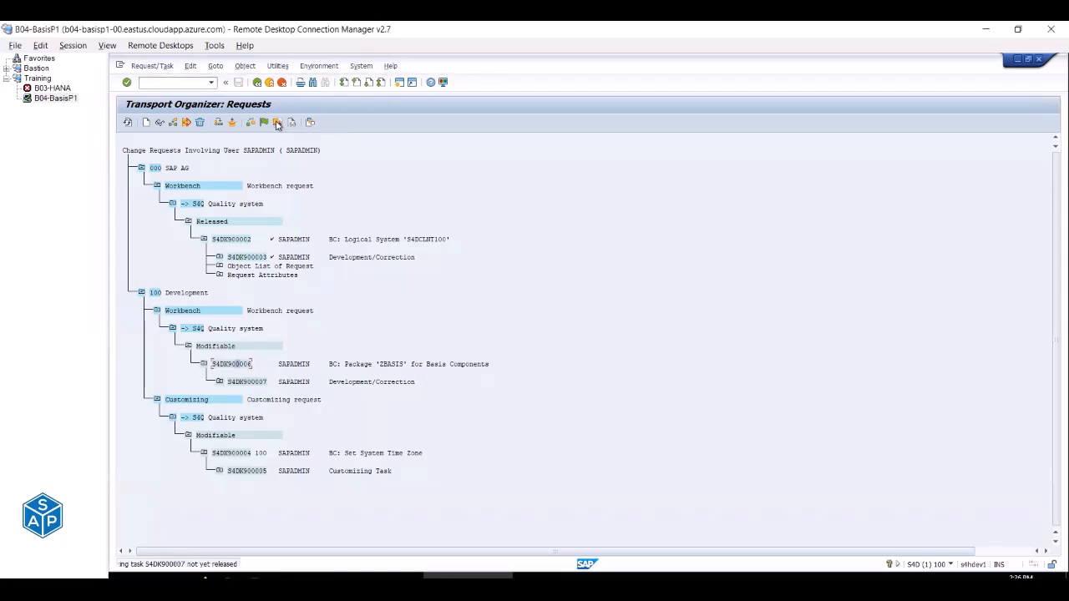
{"action": "left_click", "coordinate": [173, 566]}
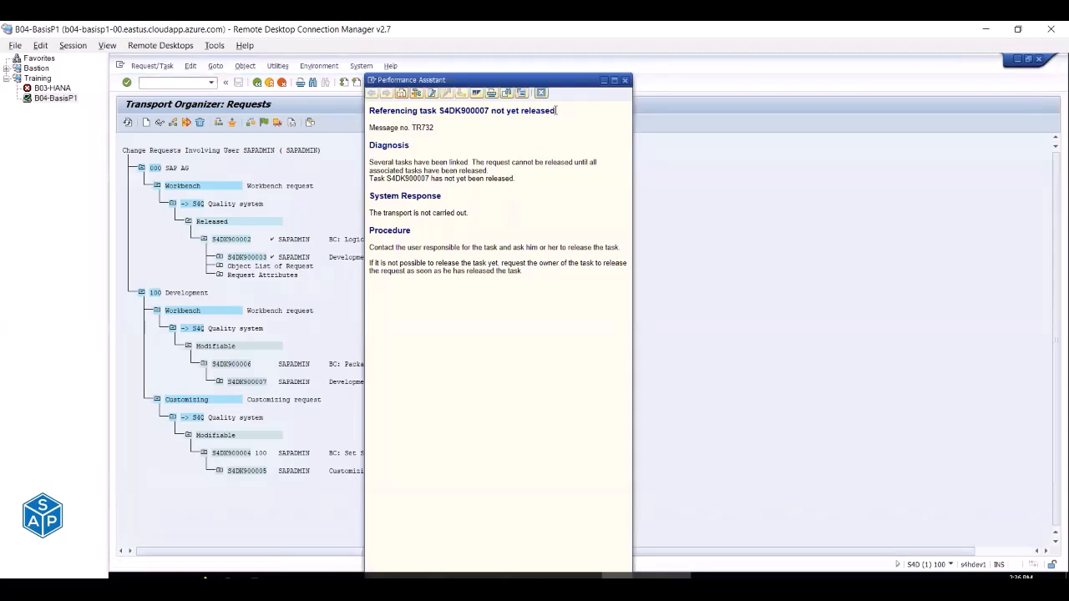
Release task S4DK900007 first, then release and export request S4DK900006.
{"action": "left_click_drag", "start_coordinate": [439, 110], "coordinate": [560, 111]}
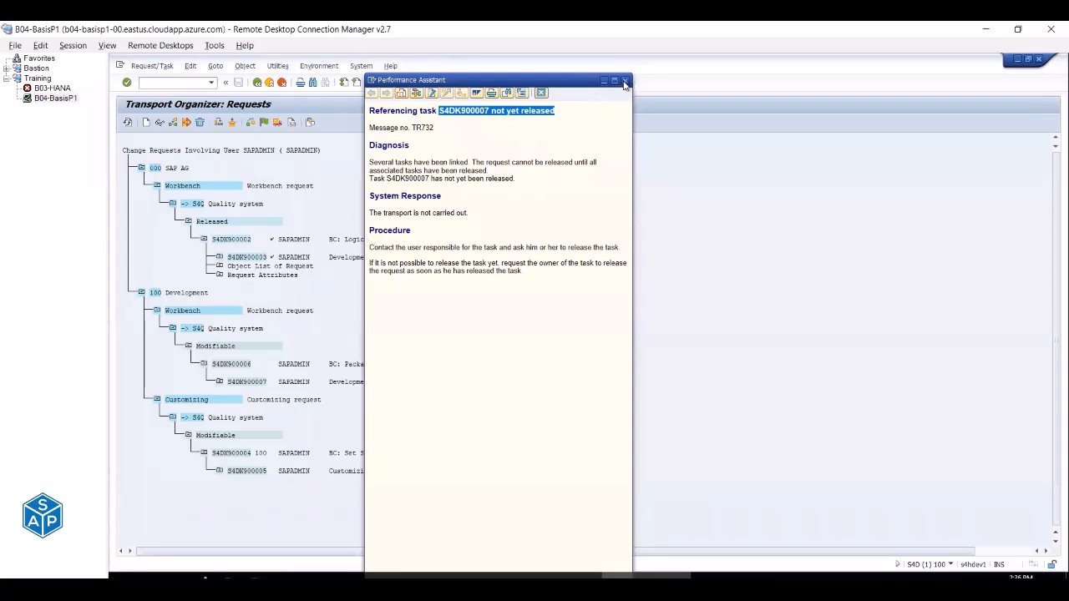
{"action": "left_click", "coordinate": [625, 81]}
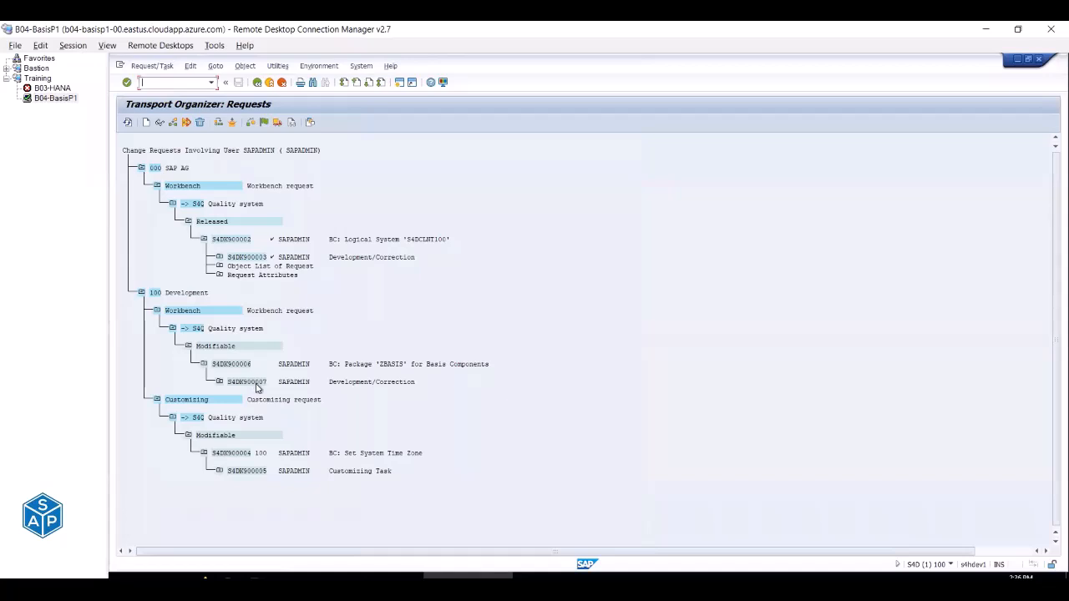
{"action": "left_click", "coordinate": [257, 384]}
{"action": "left_click", "coordinate": [280, 123]}
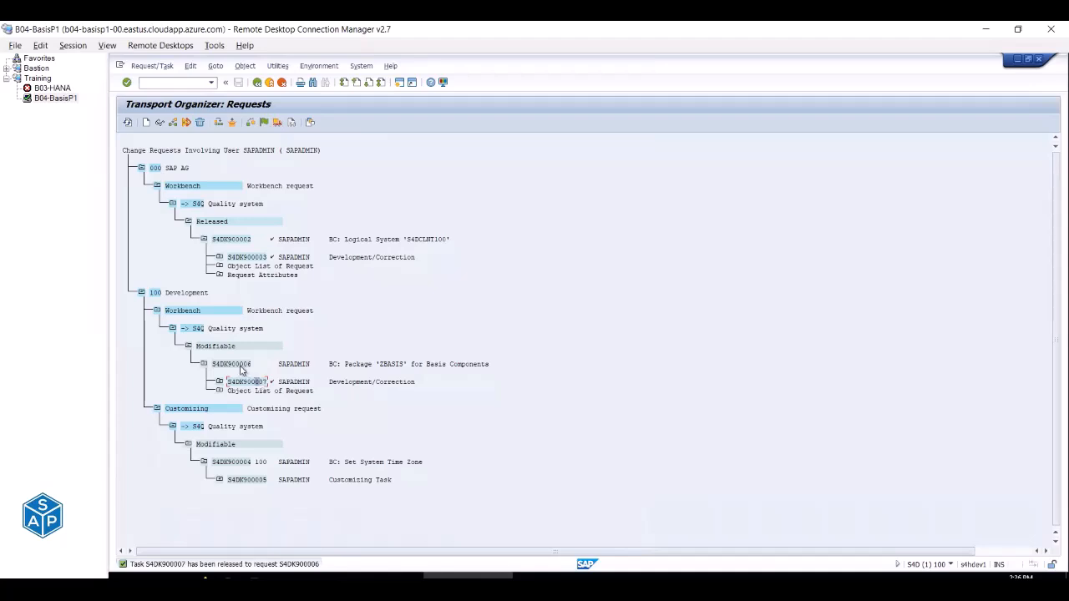
{"action": "left_click", "coordinate": [241, 366]}
{"action": "left_click", "coordinate": [277, 123]}
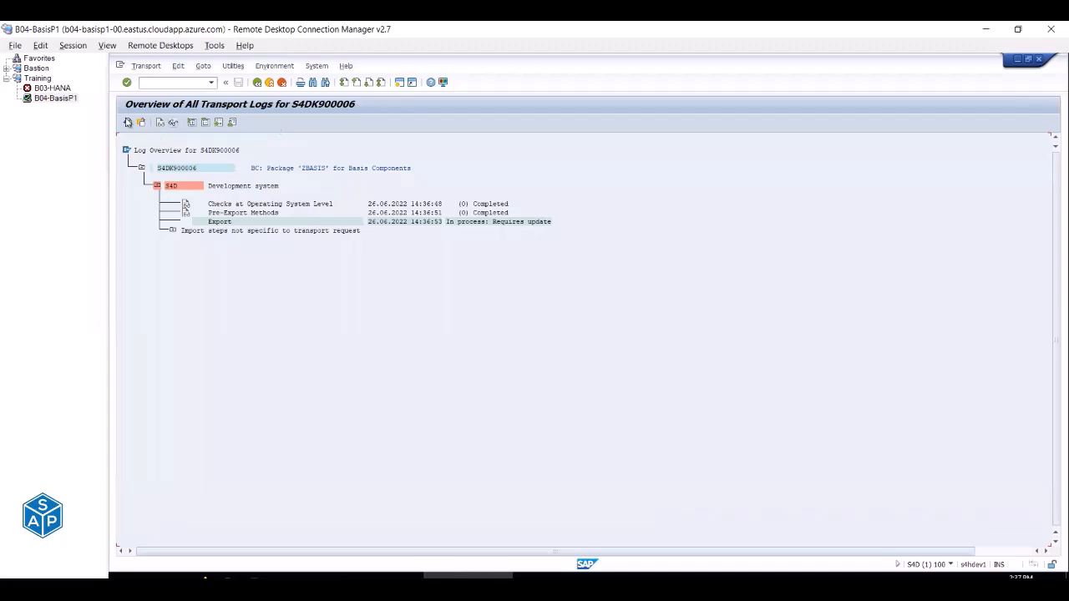
Refresh the S4DK900006 transport log, review its action log, and return to the request tree.
{"action": "left_click", "coordinate": [127, 122]}
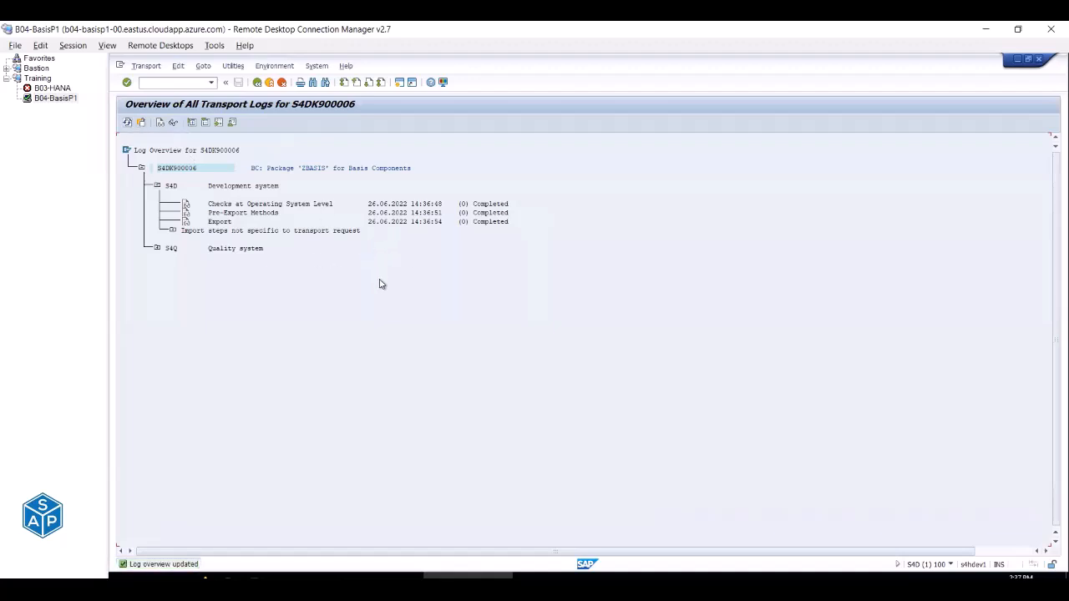
{"action": "left_click", "coordinate": [206, 67]}
{"action": "left_click", "coordinate": [222, 93]}
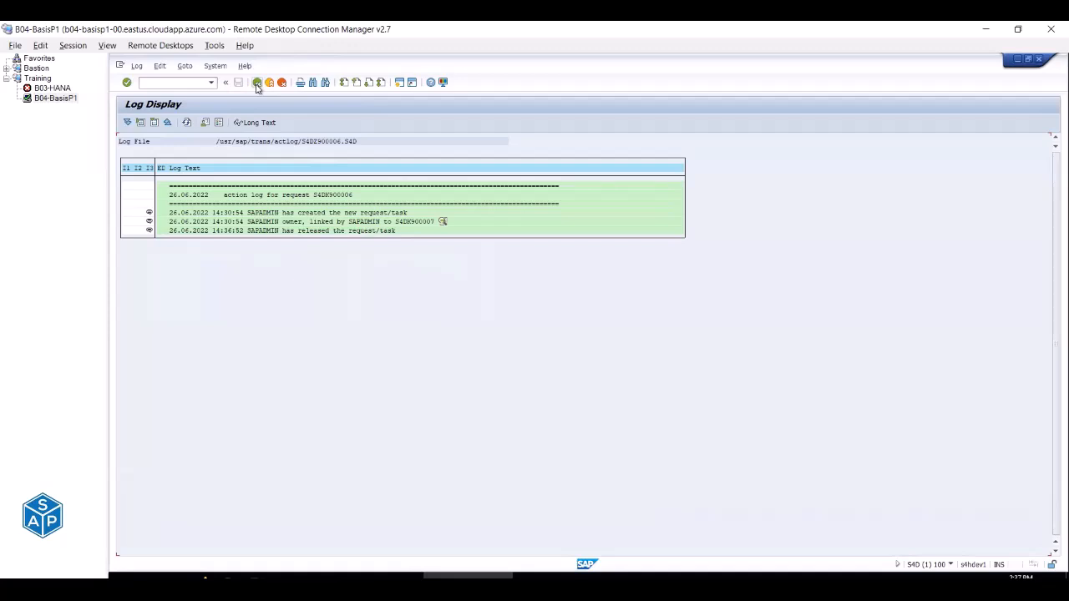
{"action": "left_click", "coordinate": [258, 83]}
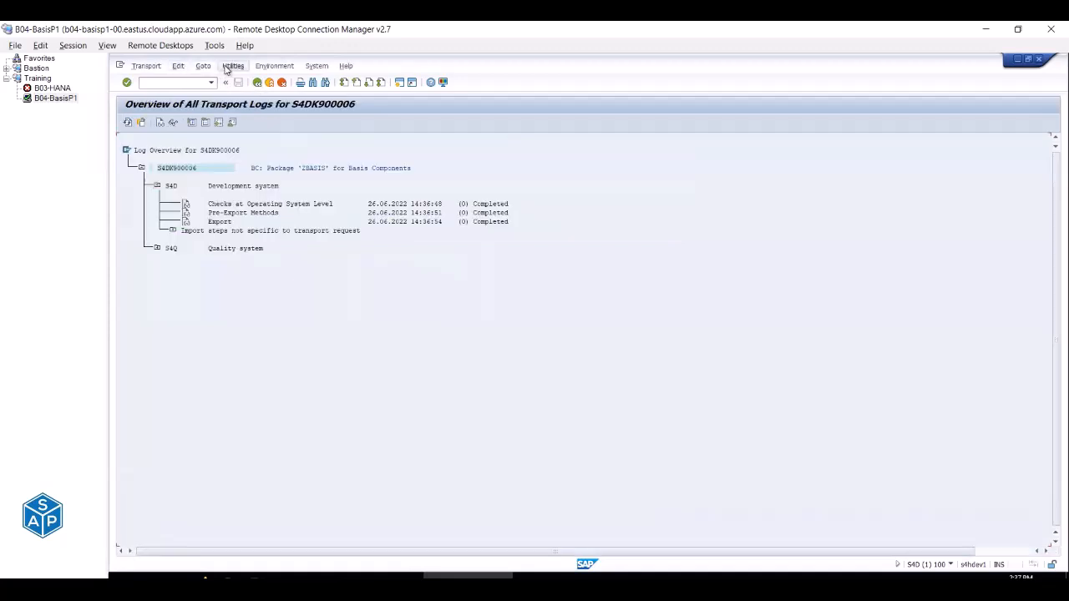
{"action": "left_click", "coordinate": [231, 66]}
{"action": "mouse_move", "coordinate": [192, 72]}
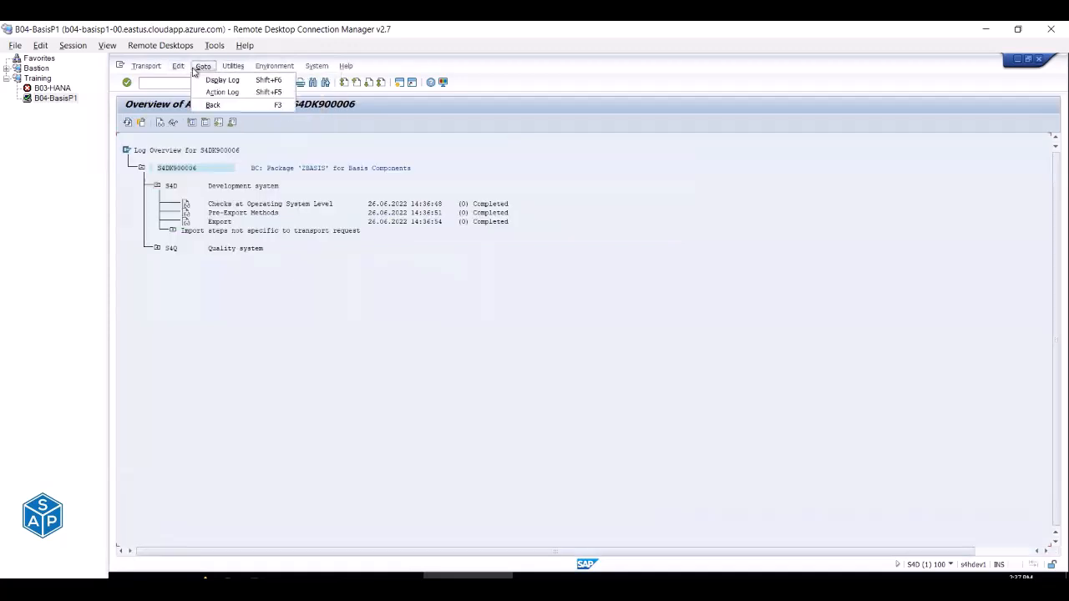
{"action": "mouse_move", "coordinate": [278, 71]}
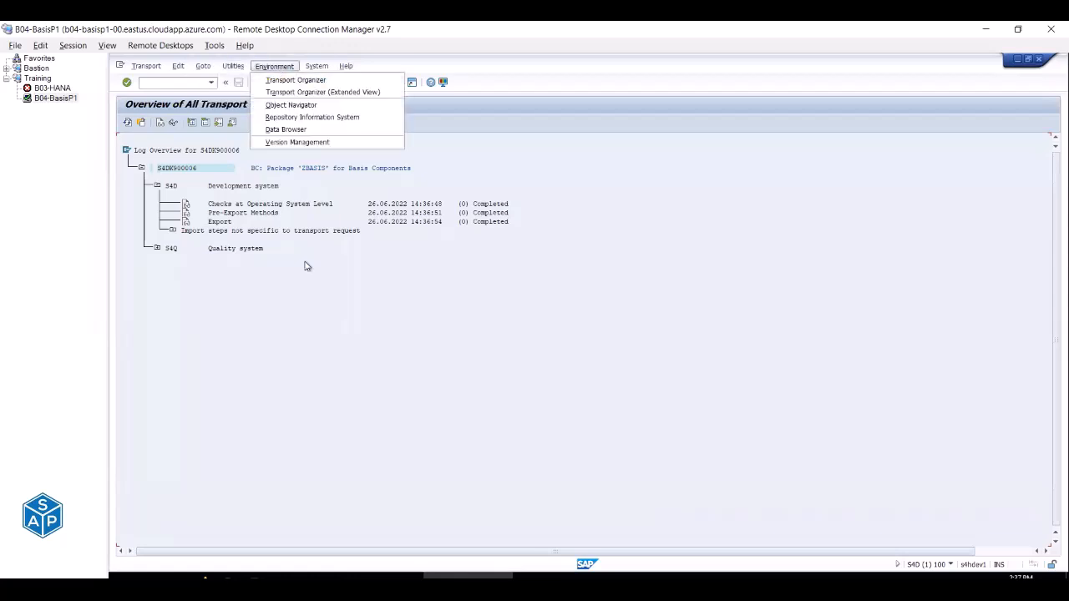
{"action": "left_click", "coordinate": [318, 322]}
{"action": "left_click", "coordinate": [257, 83]}
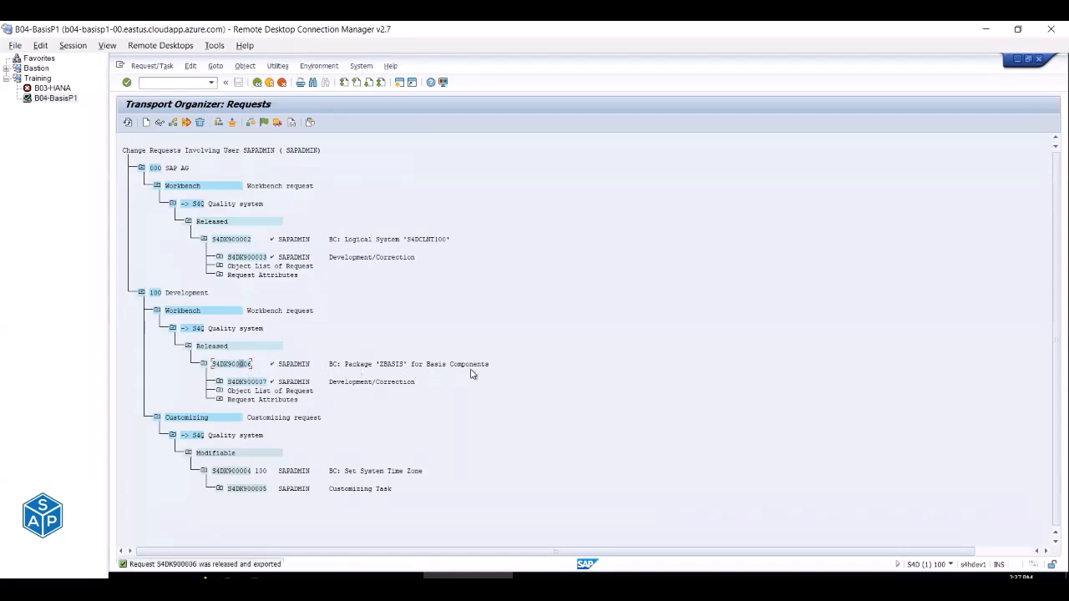
Refresh the S4Q import queue and mark the ZBASIS request S4DK900006 listed third.
{"action": "left_click", "coordinate": [553, 578]}
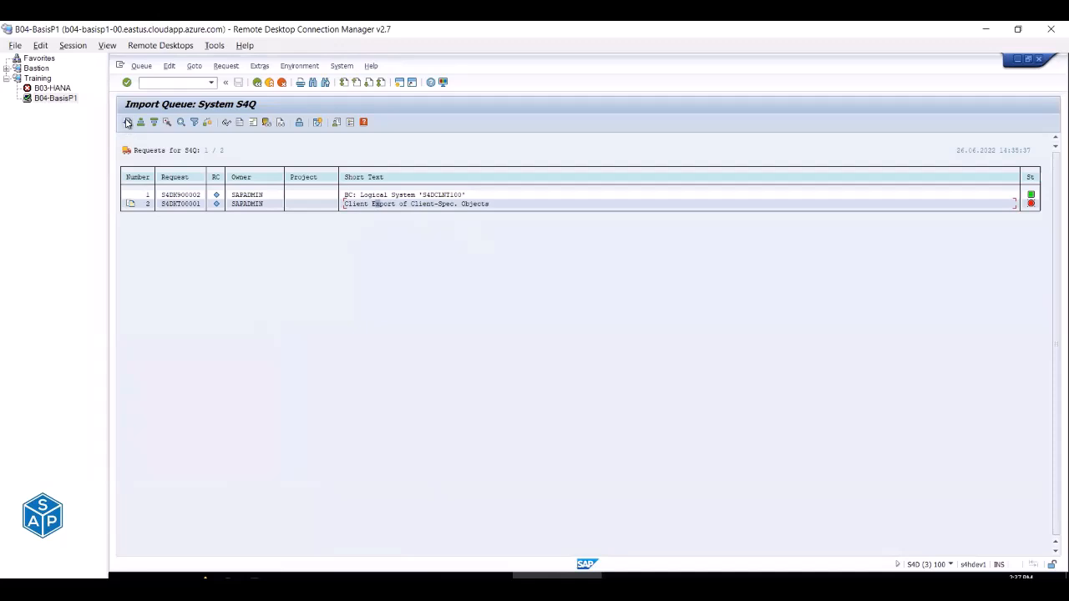
{"action": "left_click", "coordinate": [127, 123]}
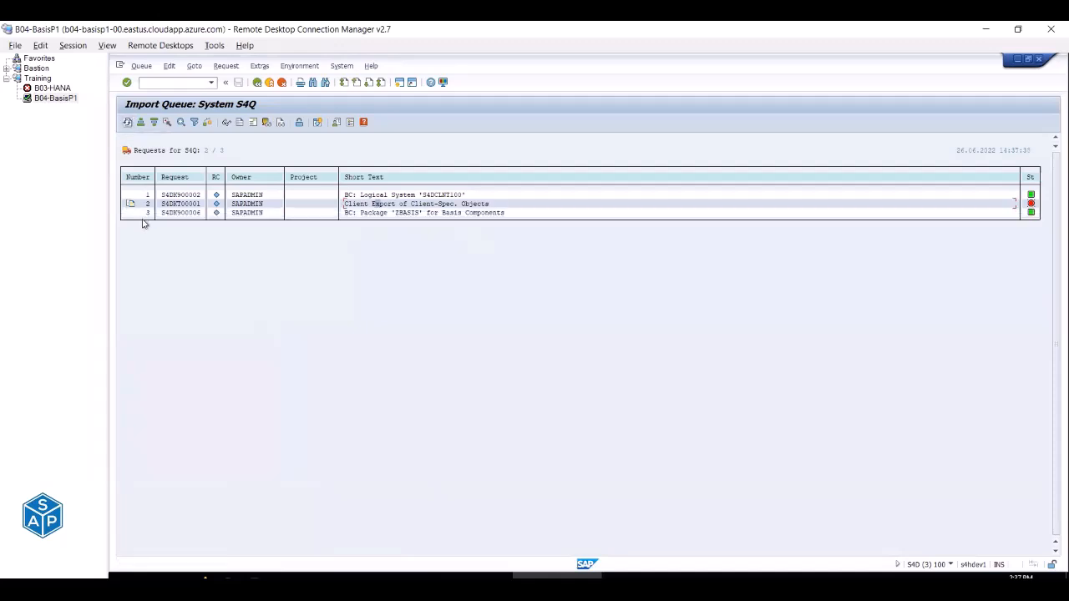
{"action": "left_click", "coordinate": [216, 214]}
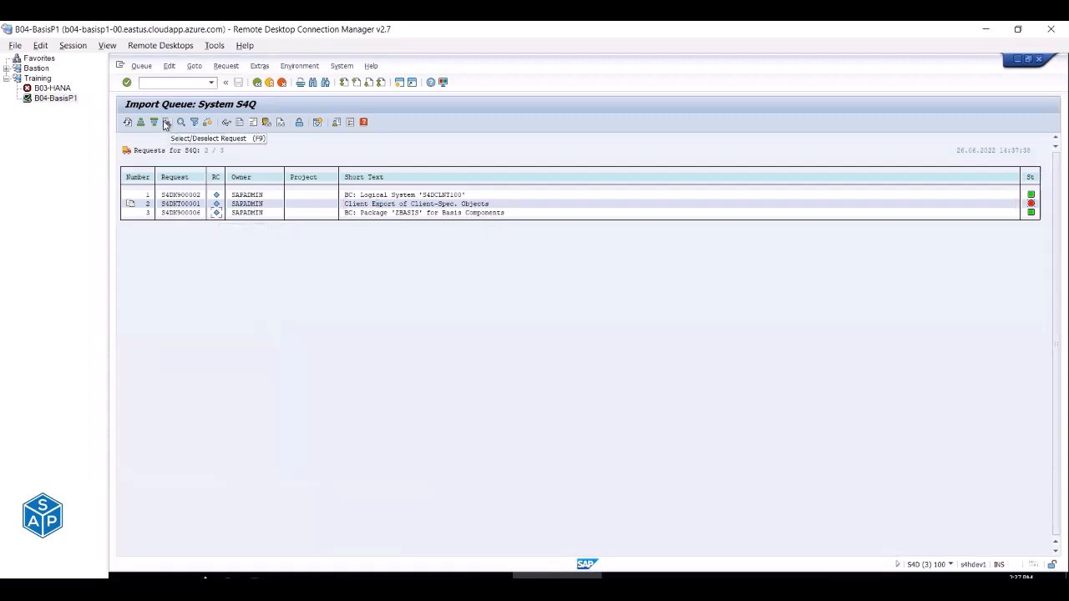
{"action": "left_click", "coordinate": [165, 123]}
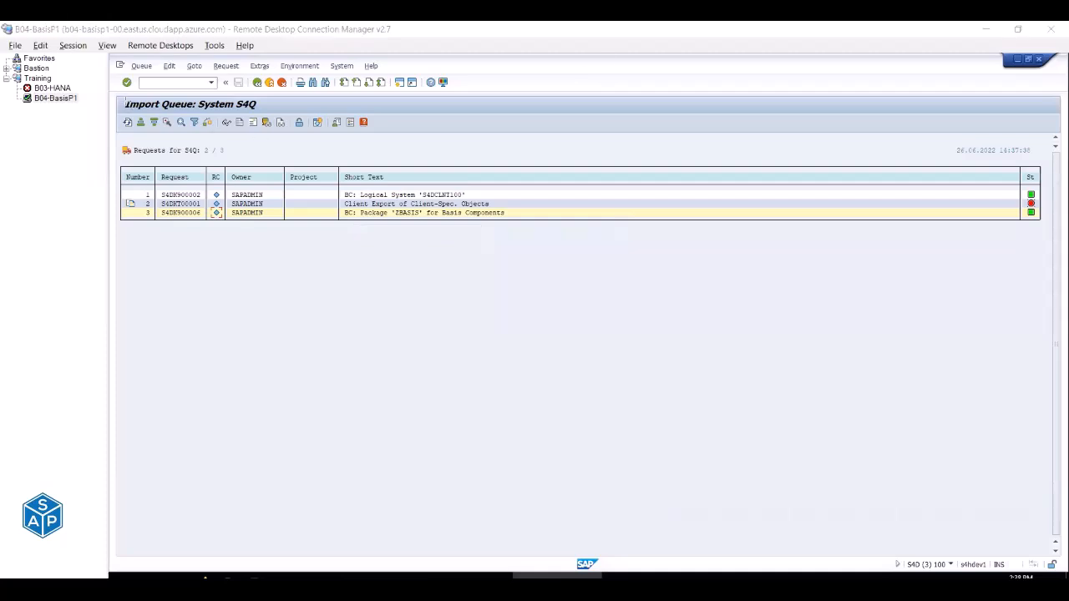
{"action": "mouse_move", "coordinate": [118, 96]}
{"action": "left_mouse_down"}
{"action": "mouse_move", "coordinate": [157, 116]}
{"action": "mouse_move", "coordinate": [266, 117]}
{"action": "left_mouse_up"}
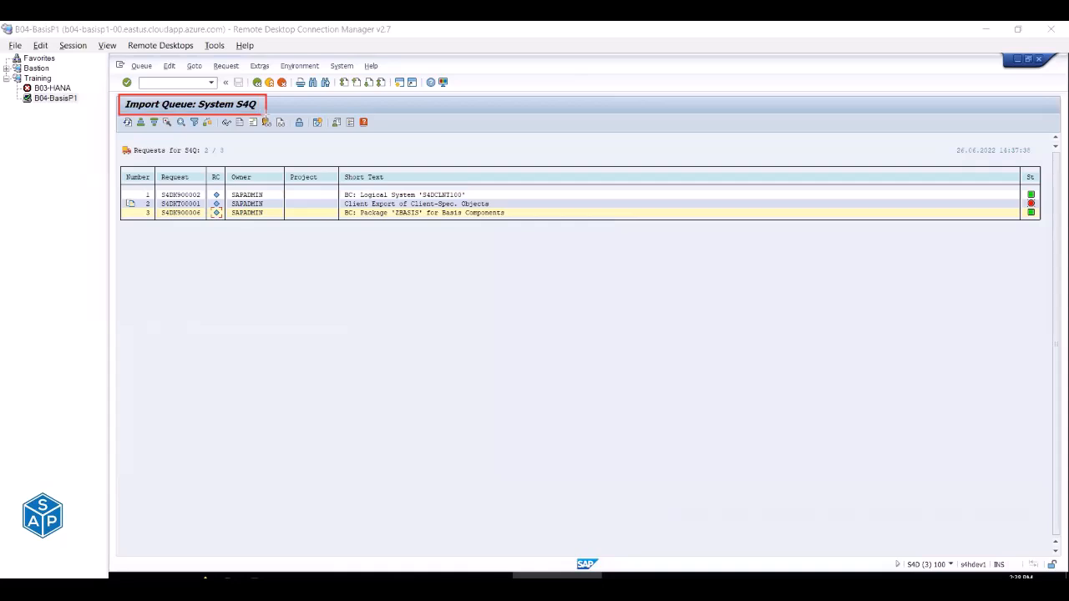
{"action": "key", "text": "e"}
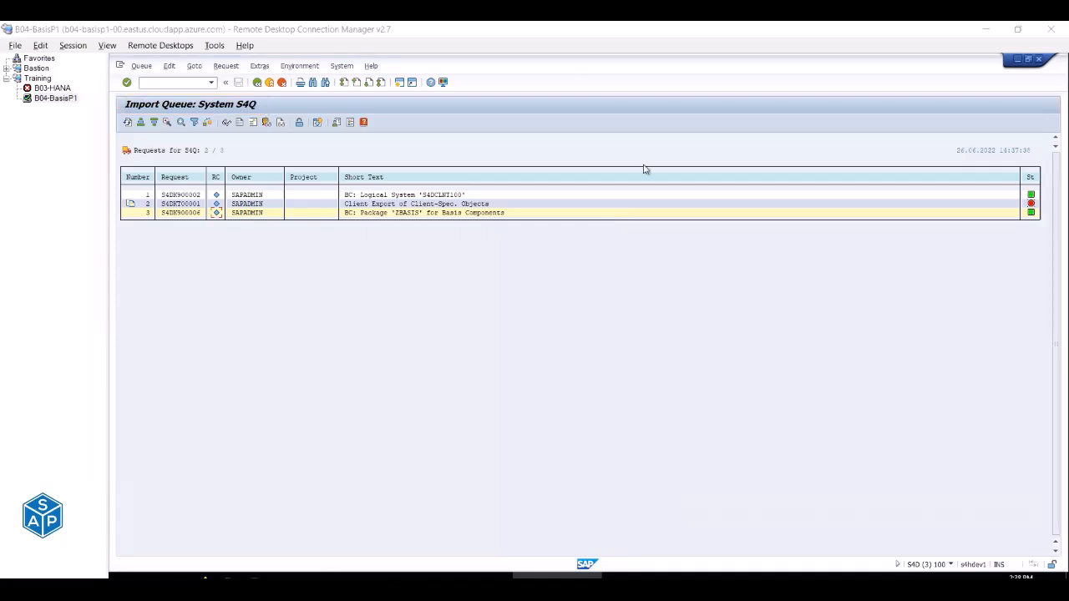
{"action": "left_click", "coordinate": [458, 576]}
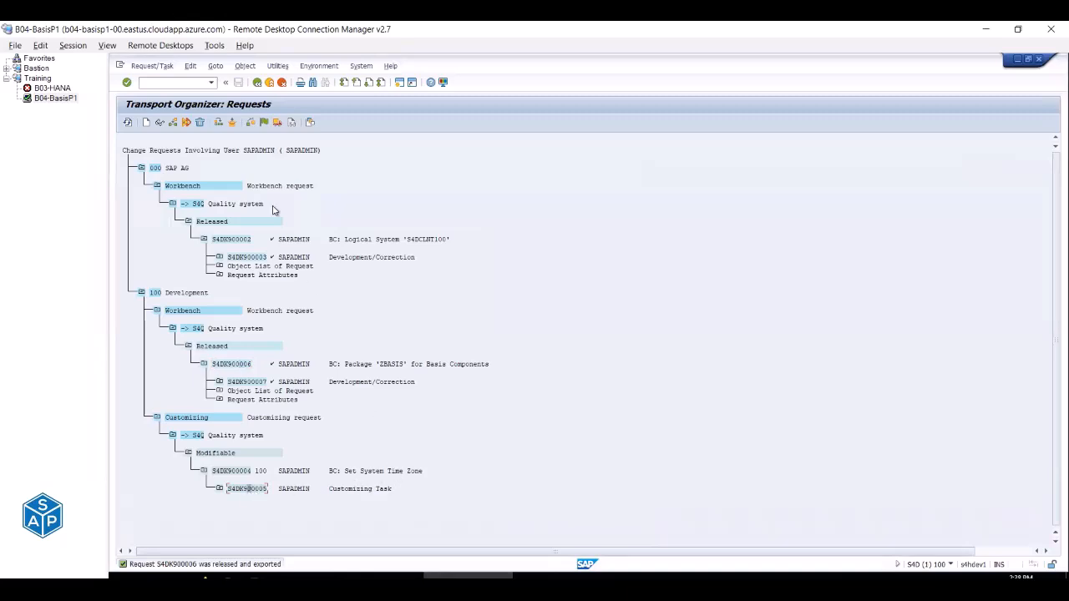
Release task S4DK900005 and export request S4DK900004, check its transport log, and review the Released list.
{"action": "left_click", "coordinate": [277, 122]}
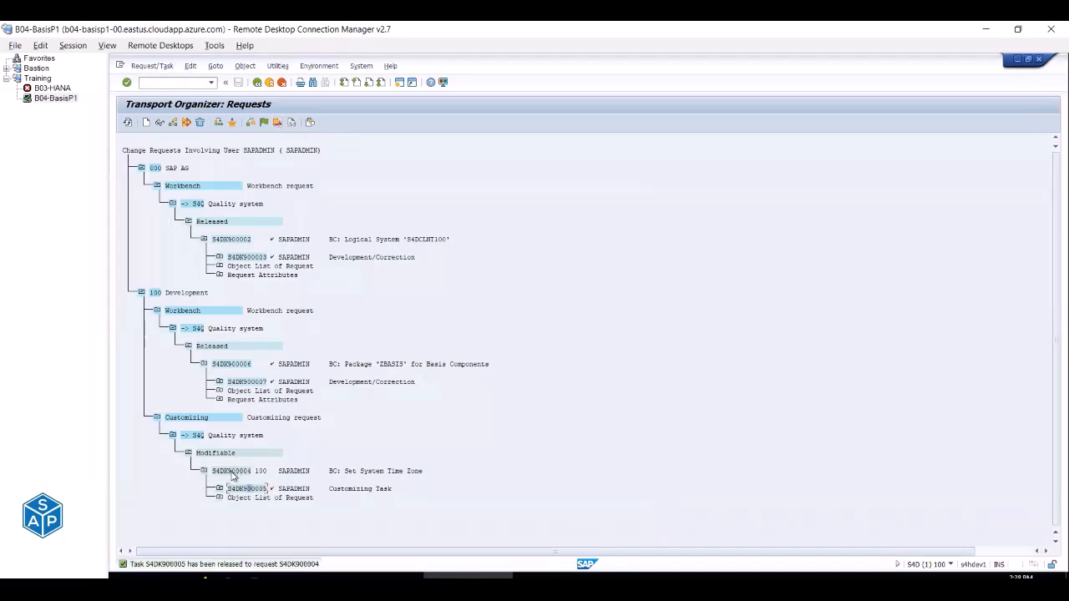
{"action": "left_click", "coordinate": [277, 122]}
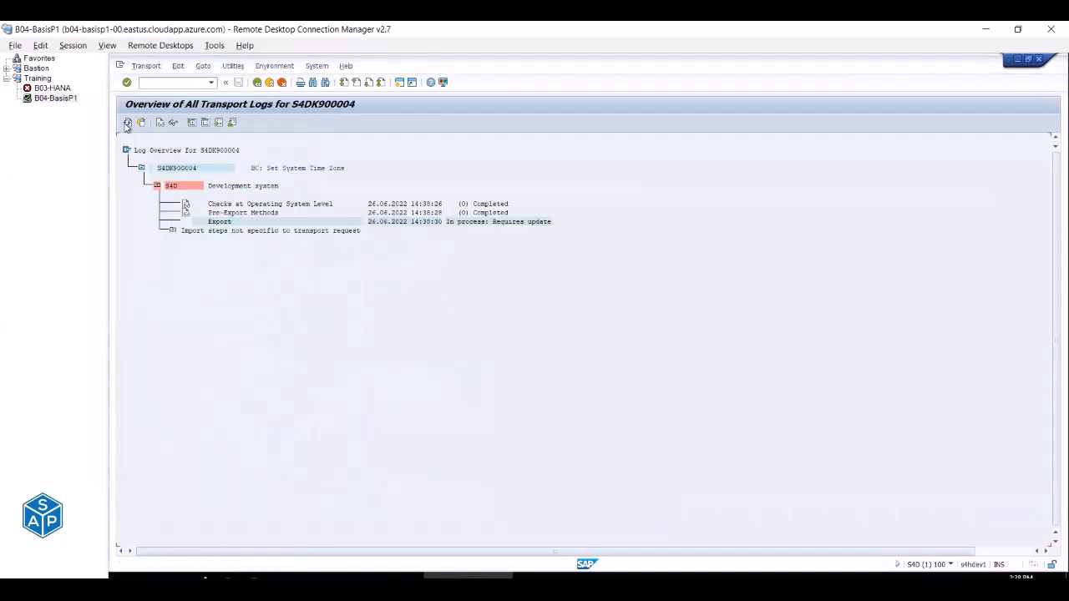
{"action": "left_click", "coordinate": [127, 123]}
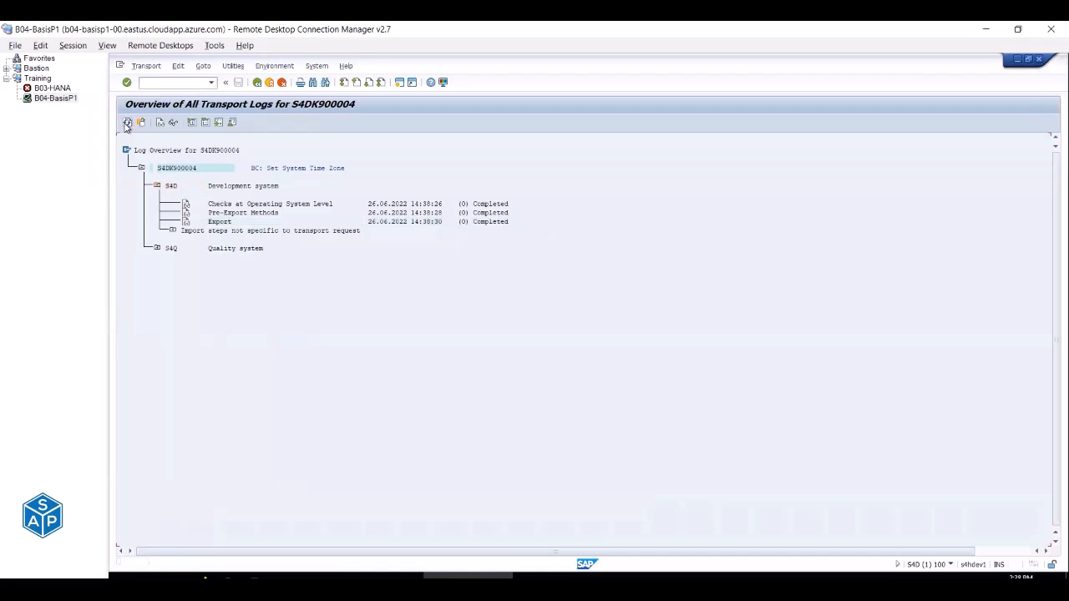
{"action": "left_click", "coordinate": [257, 82]}
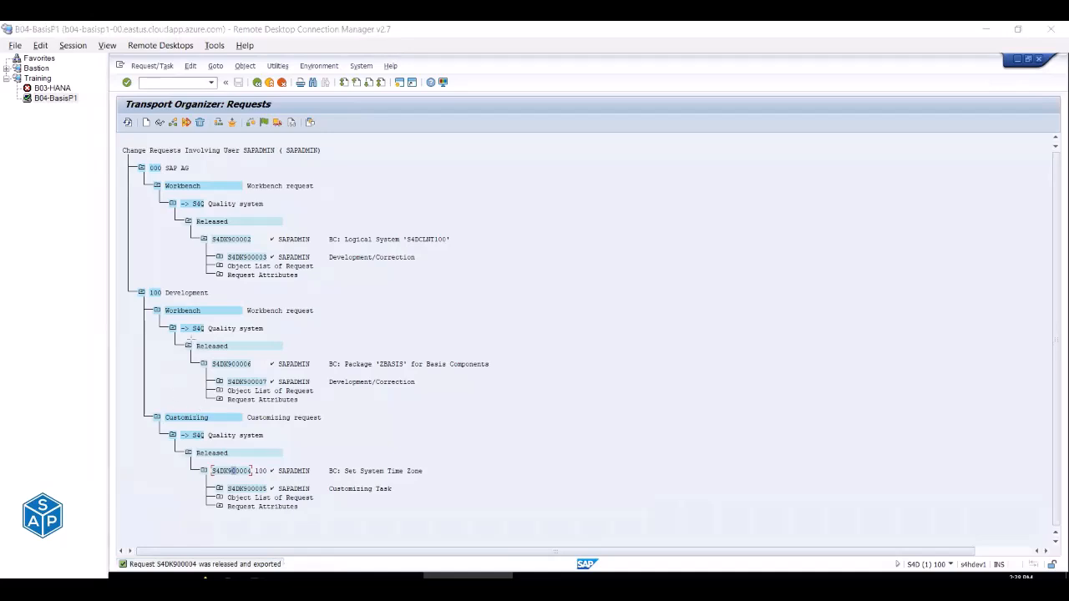
{"action": "left_click_drag", "start_coordinate": [191, 337], "coordinate": [241, 354]}
{"action": "left_click_drag", "start_coordinate": [192, 443], "coordinate": [238, 460]}
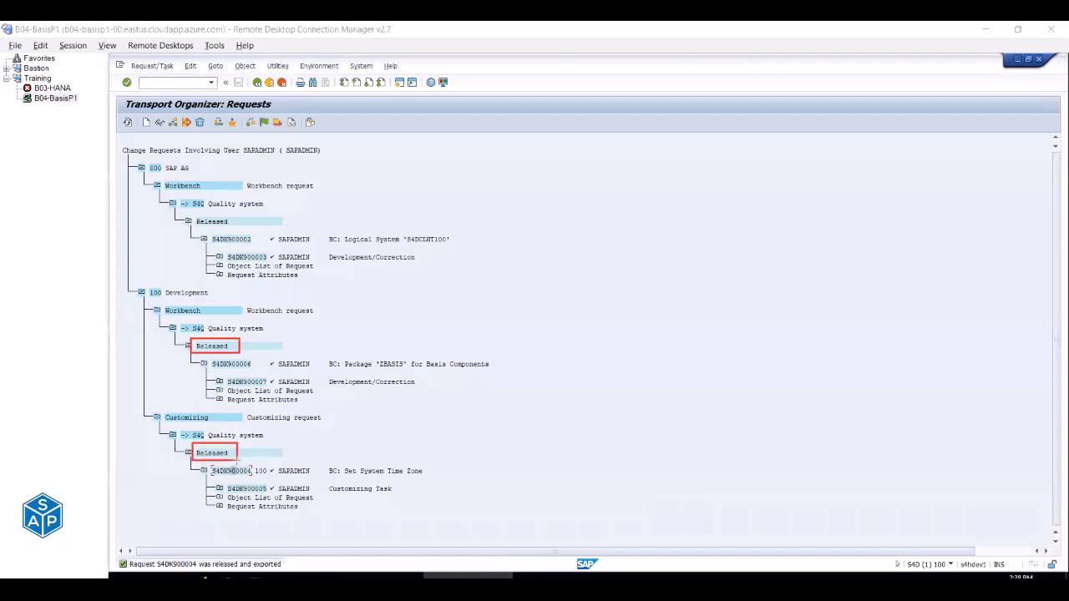
{"action": "left_click_drag", "start_coordinate": [193, 214], "coordinate": [233, 228]}
{"action": "key", "text": "Escape"}
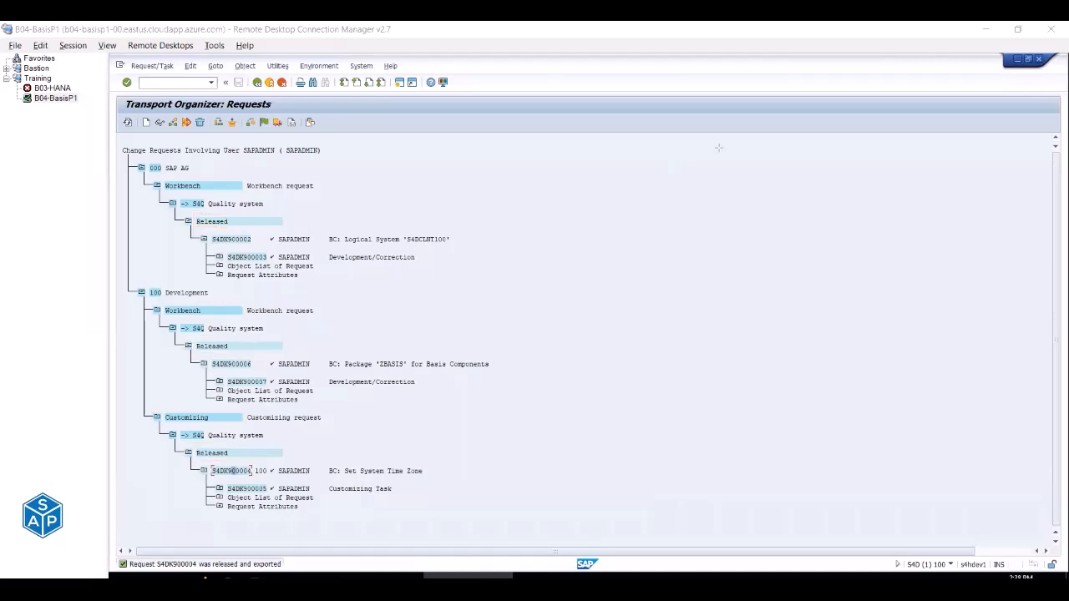
List only modifiable requests in SE10, confirming none remain.
{"action": "left_click", "coordinate": [257, 81]}
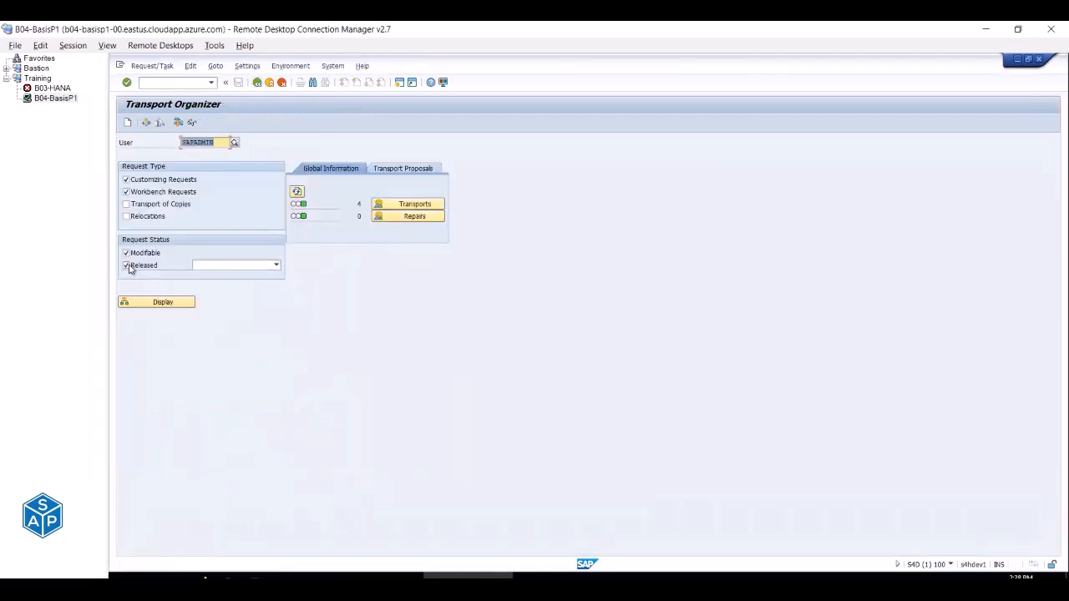
{"action": "left_click", "coordinate": [128, 266]}
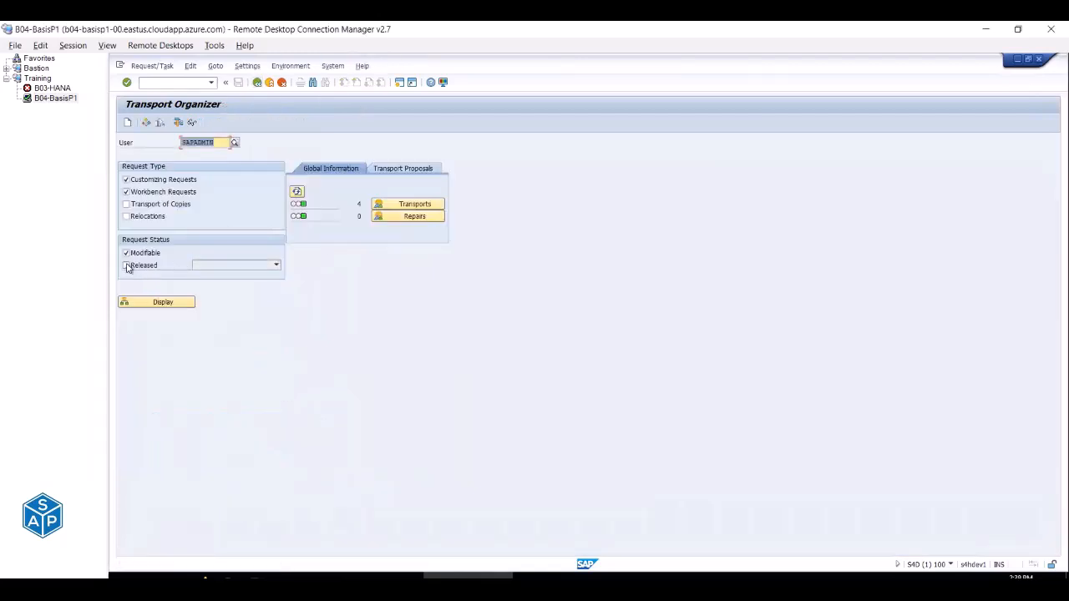
{"action": "left_click", "coordinate": [145, 304]}
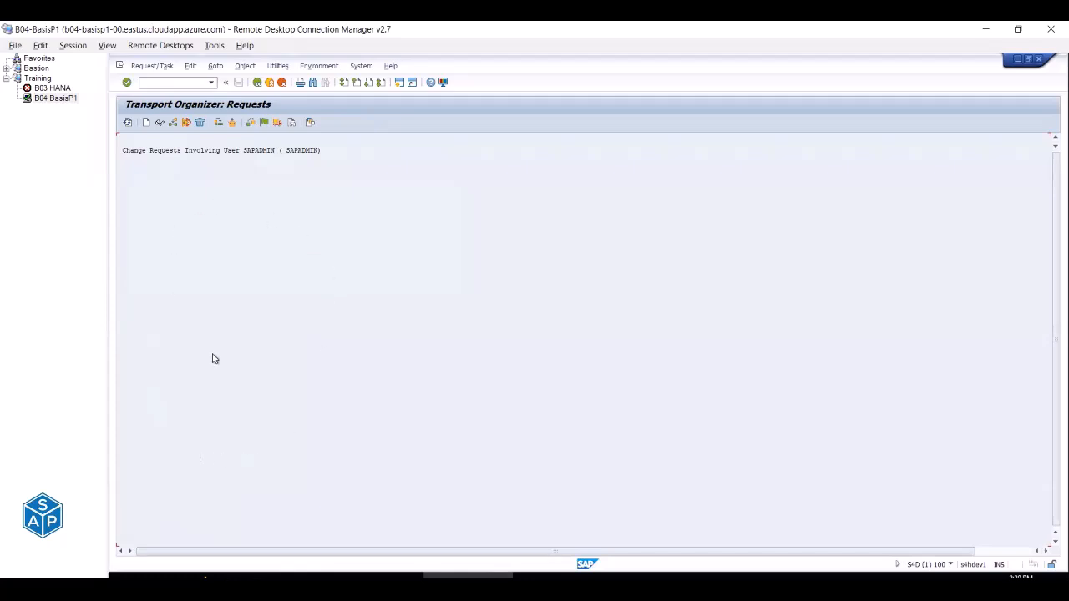
Re-list with only Released checked, showing S4DK900002, S4DK900006 and S4DK900004.
{"action": "left_click", "coordinate": [258, 83]}
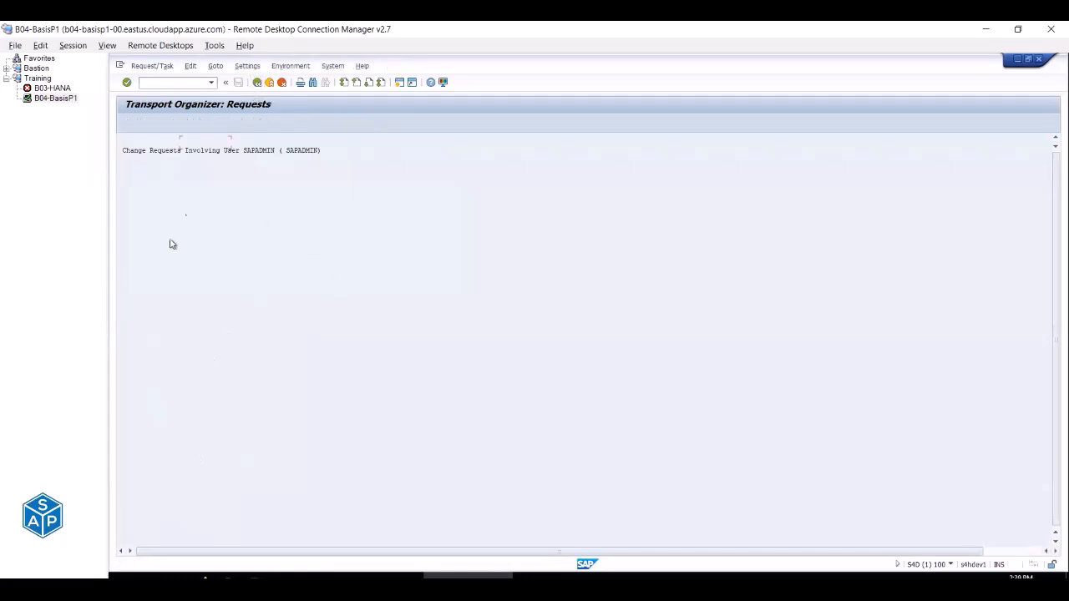
{"action": "left_click", "coordinate": [129, 254]}
{"action": "left_click", "coordinate": [126, 266]}
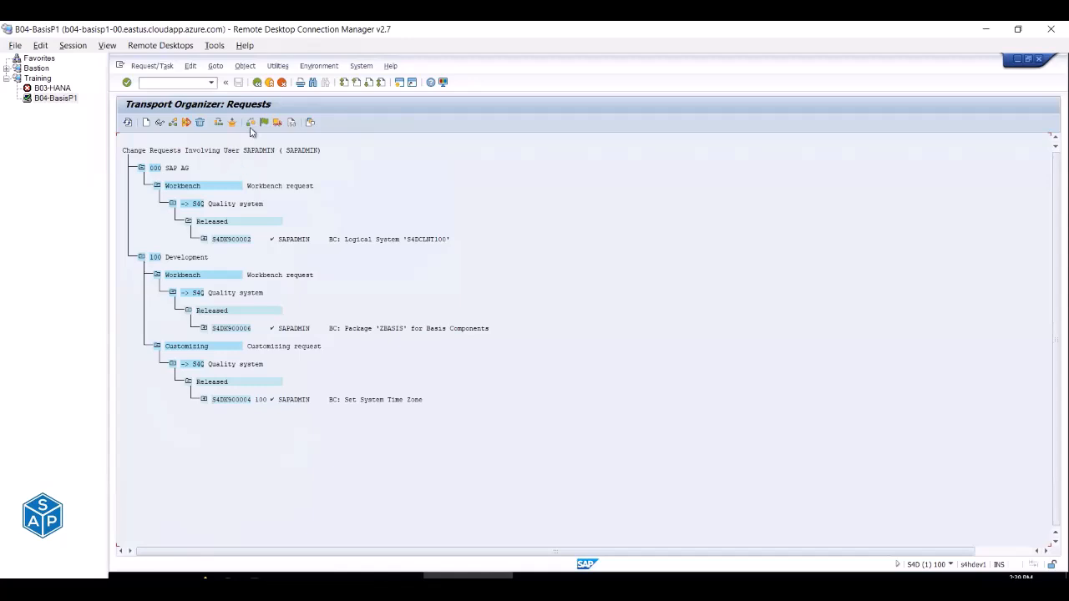
{"action": "left_click", "coordinate": [256, 83]}
{"action": "left_click", "coordinate": [148, 302]}
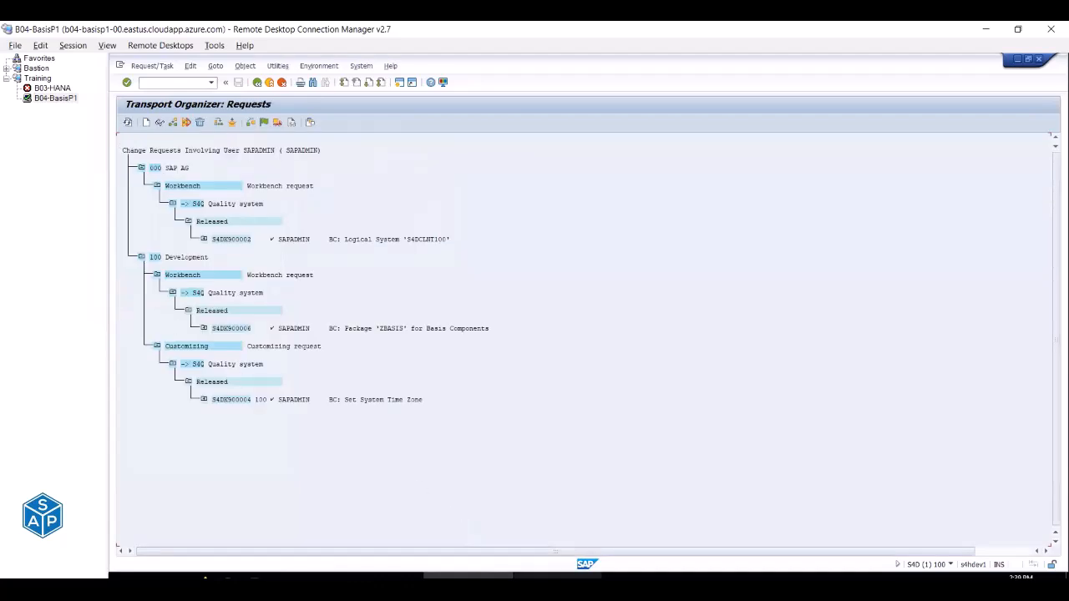
{"action": "left_click", "coordinate": [557, 575]}
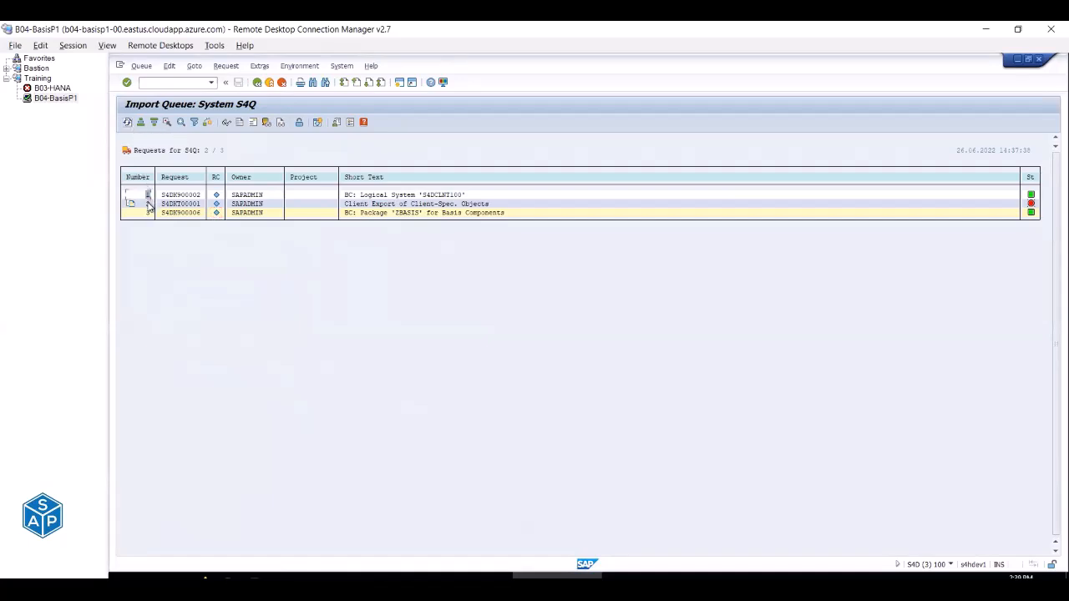
Refresh the S4Q import queue so time-zone request S4DK900004 appears as the fourth entry.
{"action": "left_click", "coordinate": [127, 123]}
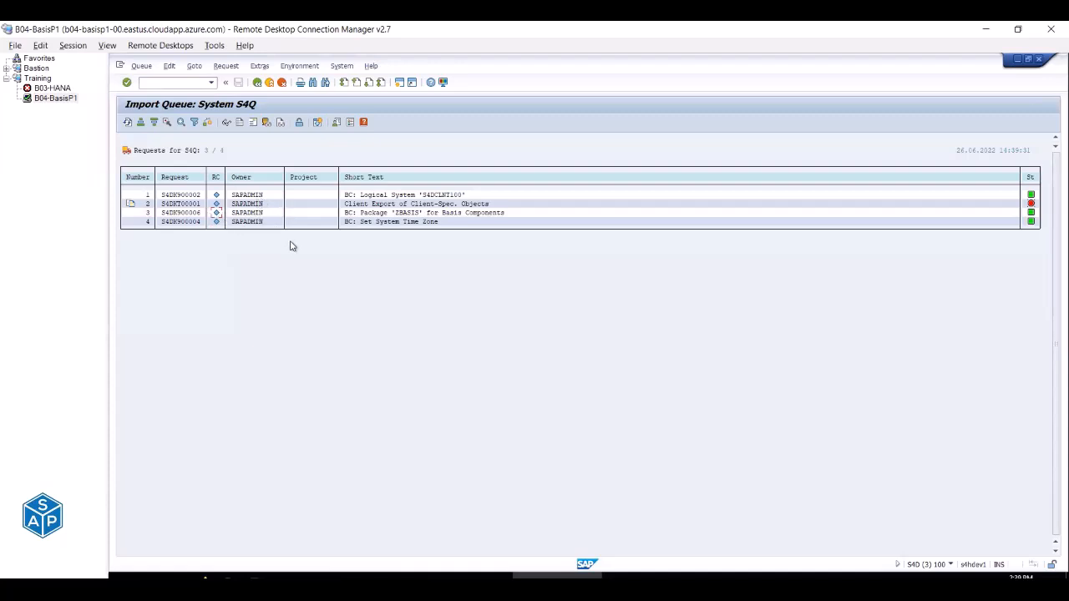
{"action": "left_click", "coordinate": [198, 215]}
{"action": "left_click", "coordinate": [407, 204]}
{"action": "left_click", "coordinate": [417, 214]}
Mark and unmark S4Q queue requests with F9, then bring the Excel checklist's Config sheet forward.
{"action": "left_click", "coordinate": [167, 124]}
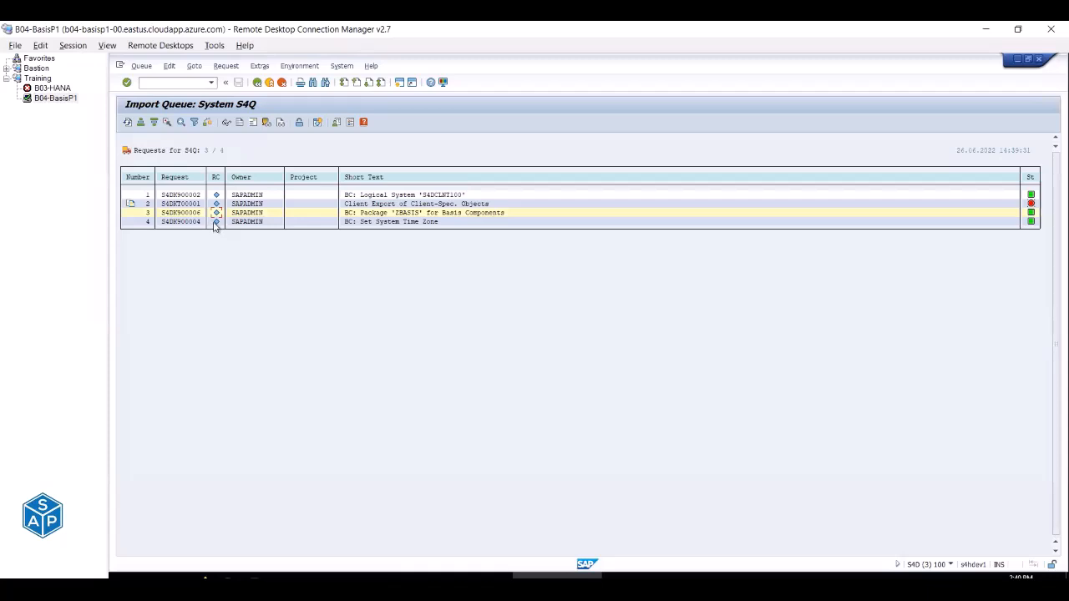
{"action": "left_click", "coordinate": [167, 123]}
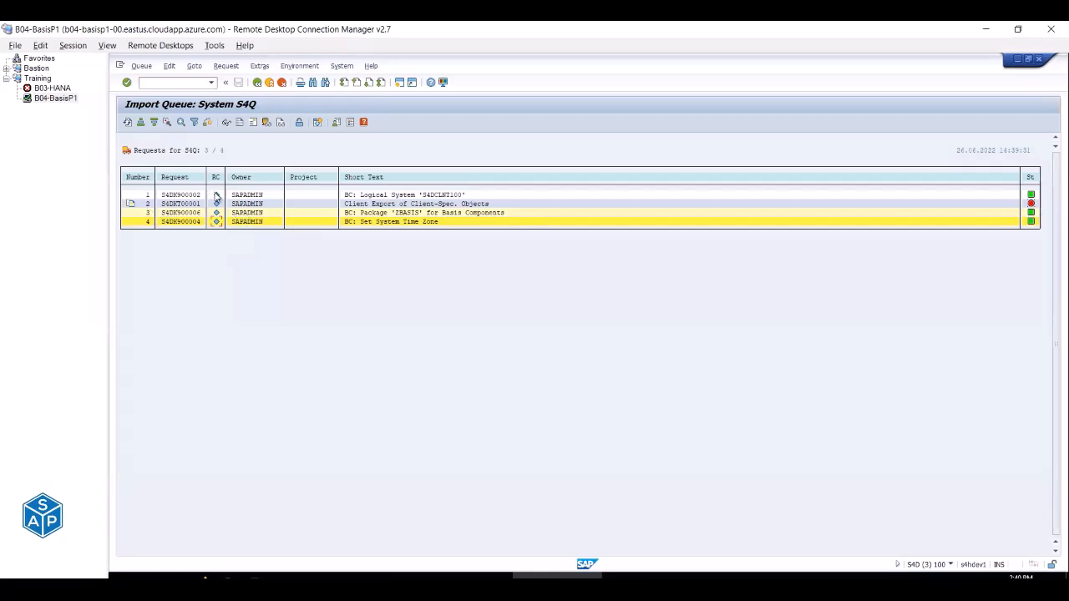
{"action": "left_click", "coordinate": [166, 123]}
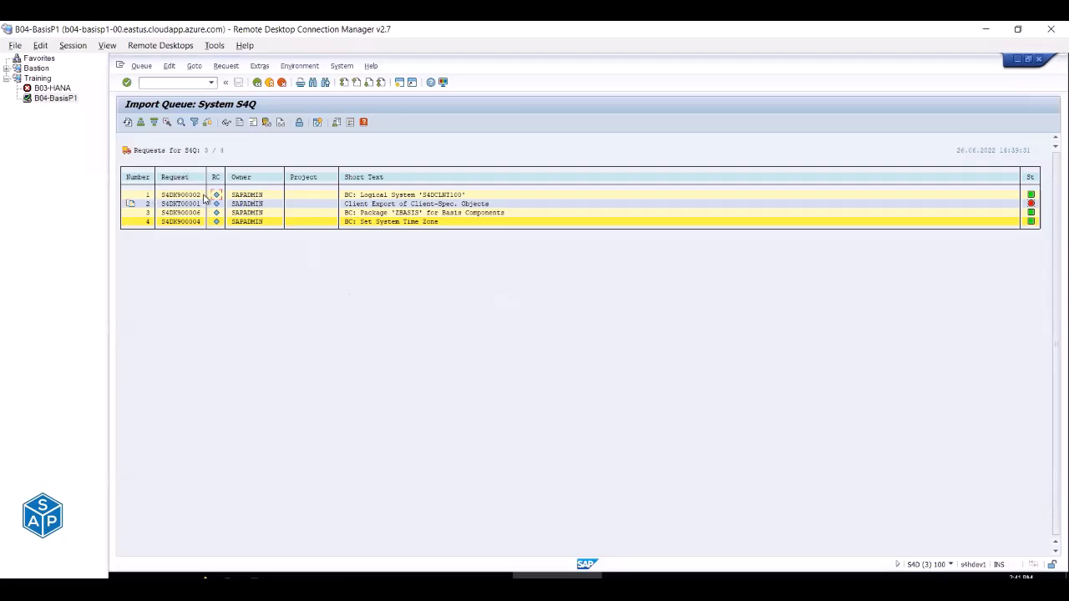
{"action": "left_click", "coordinate": [168, 124]}
{"action": "left_click", "coordinate": [216, 214]}
{"action": "left_click", "coordinate": [216, 222]}
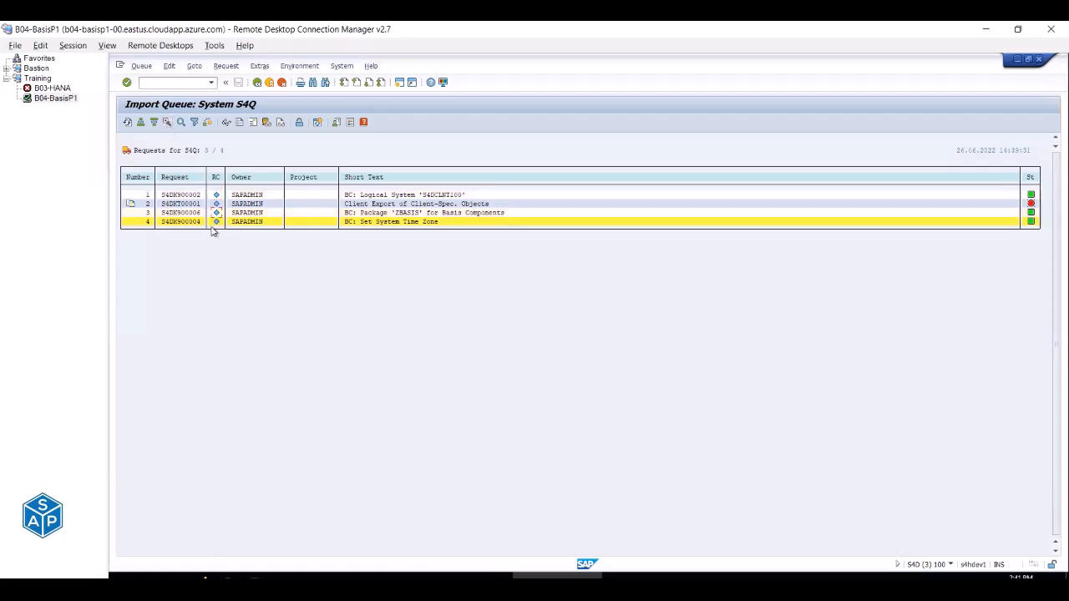
{"action": "left_click", "coordinate": [167, 122]}
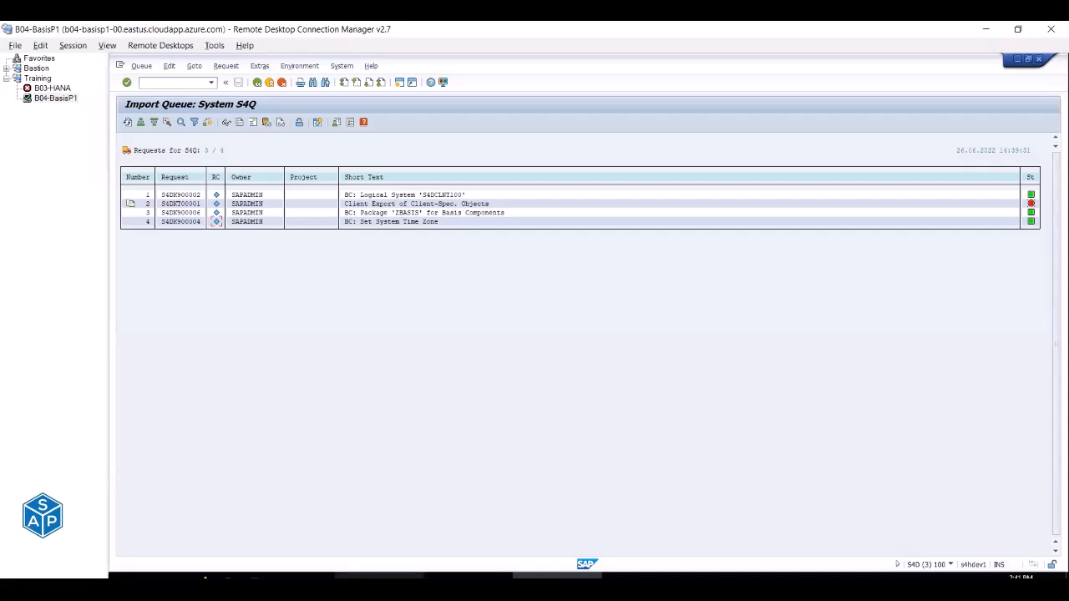
{"action": "mouse_move", "coordinate": [379, 575]}
{"action": "left_click", "coordinate": [345, 537]}
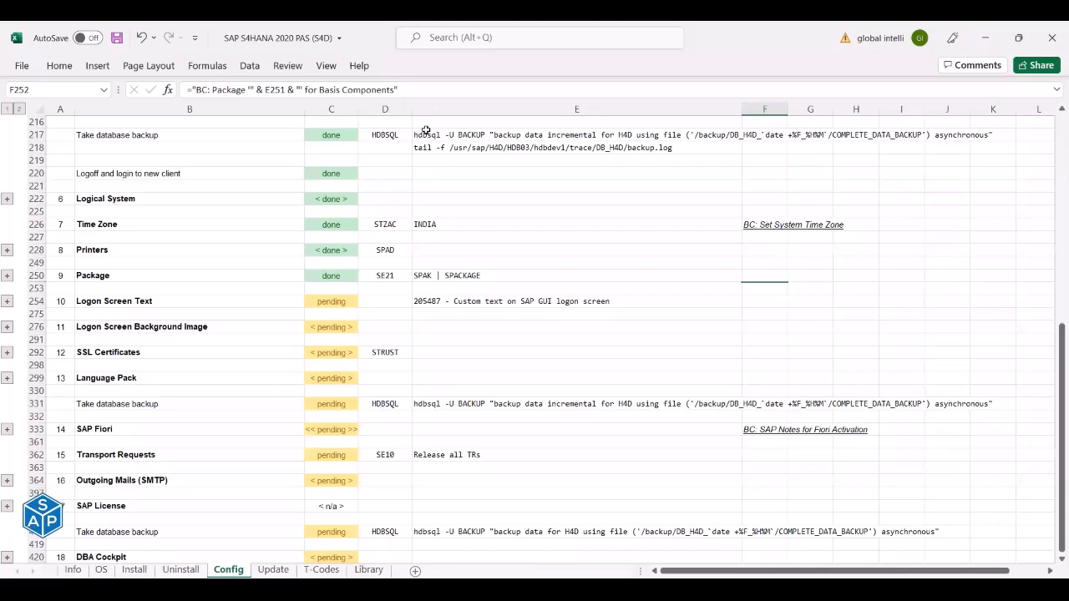
{"action": "key", "text": "alt+Tab"}
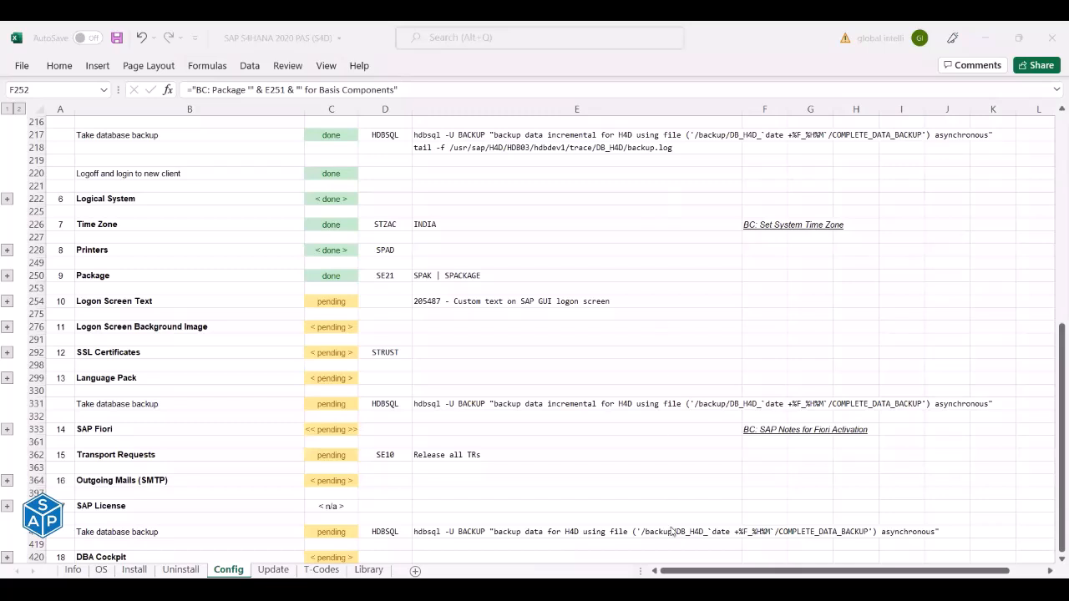
Switch from the Excel config checklist to the SAP session showing the S4Q import queue.
{"action": "key", "text": "alt+Tab"}
{"action": "key", "text": "Tab"}
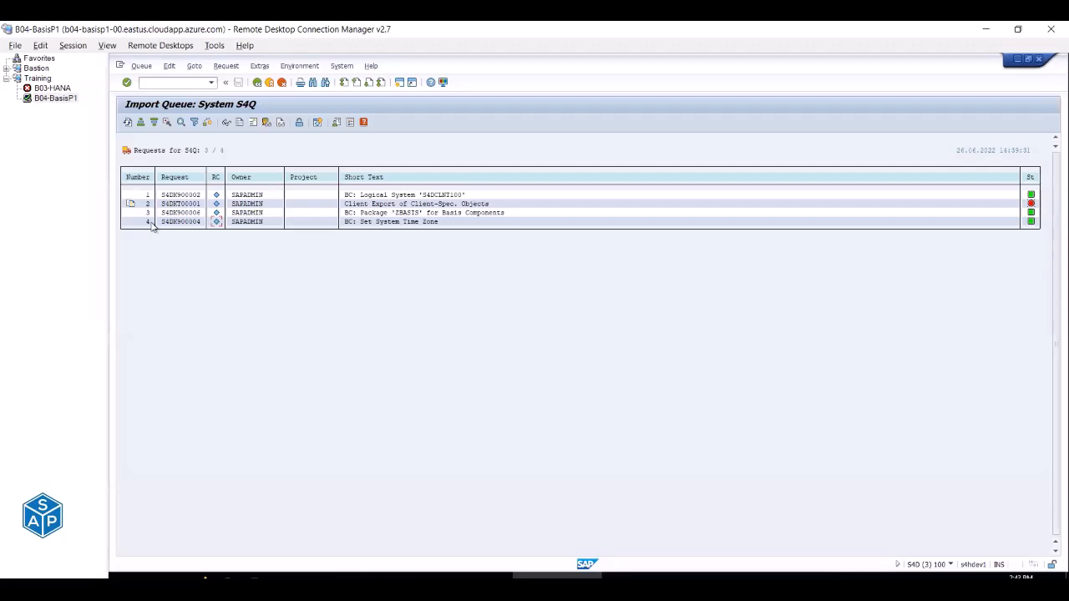
Highlight time-zone request S4DK900004, logical-system request S4DK900002 and the ZBASIS package request in the queue.
{"action": "left_click", "coordinate": [146, 223]}
{"action": "left_click", "coordinate": [195, 222]}
{"action": "left_click", "coordinate": [191, 195]}
{"action": "left_click", "coordinate": [191, 213]}
Glance at the workbook, then back out of the import queue to SAP Easy Access.
{"action": "key", "text": "alt+Tab"}
{"action": "key", "text": "alt+Tab"}
{"action": "left_click", "coordinate": [272, 84]}
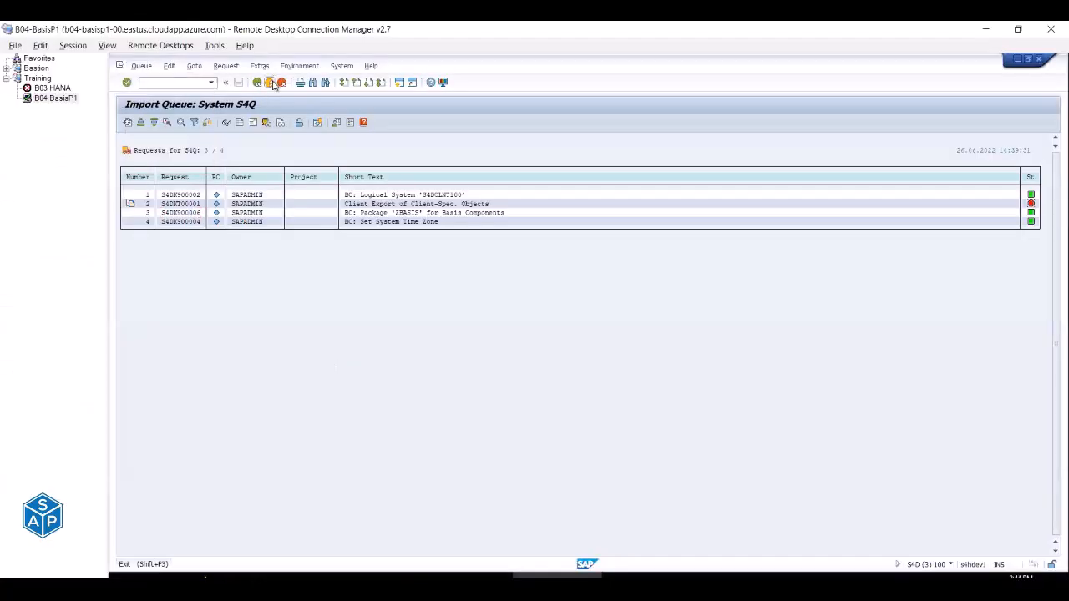
{"action": "left_click", "coordinate": [272, 84]}
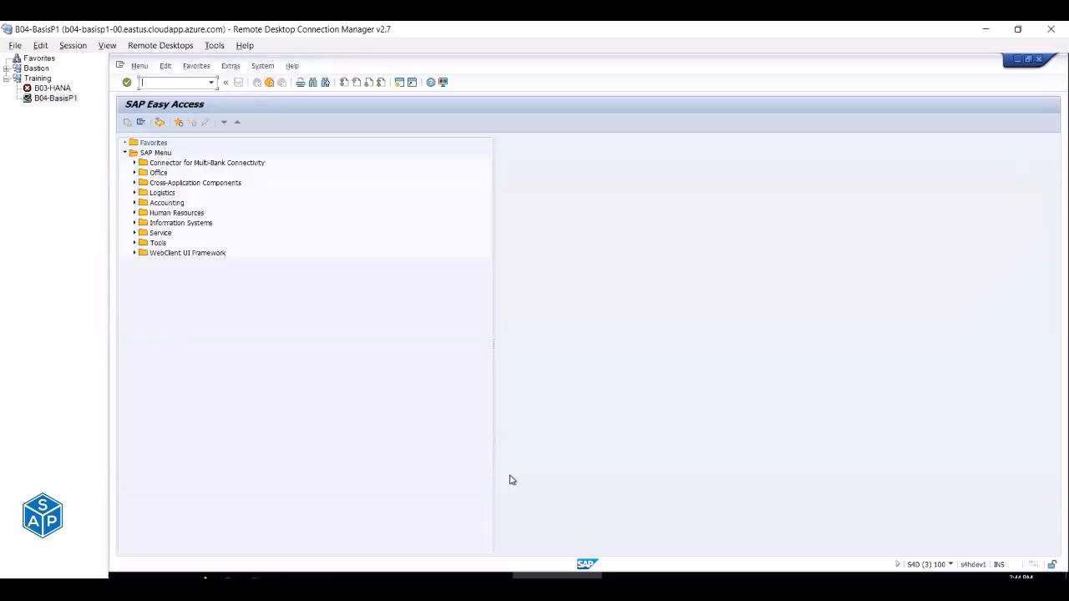
Expand the Logon Screen Text notes under row 254 in the Excel checklist.
{"action": "key", "text": "alt+Tab"}
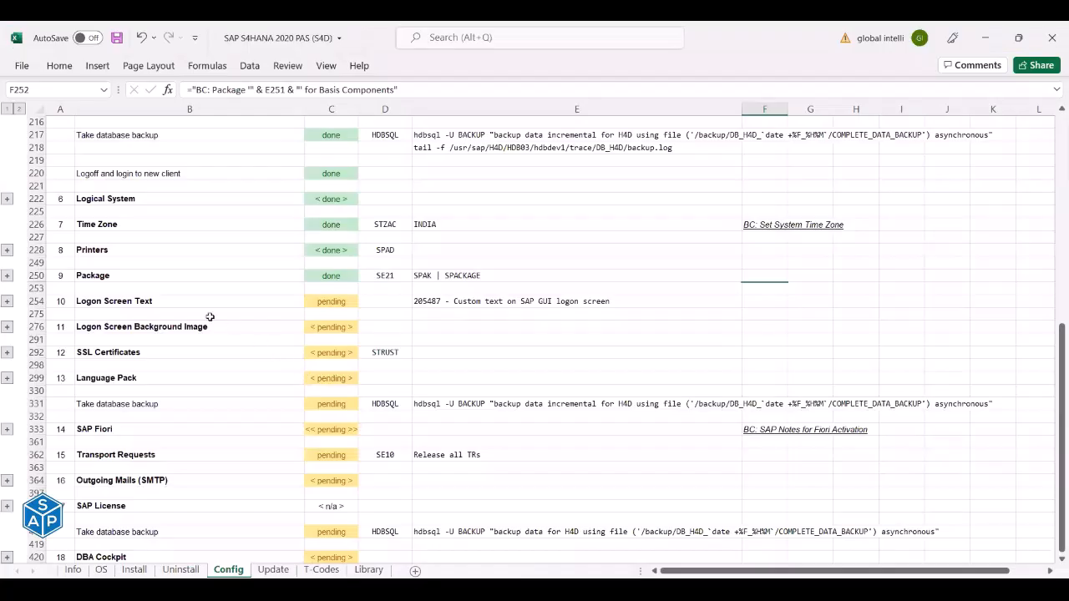
{"action": "left_click", "coordinate": [80, 301]}
{"action": "left_click", "coordinate": [7, 301]}
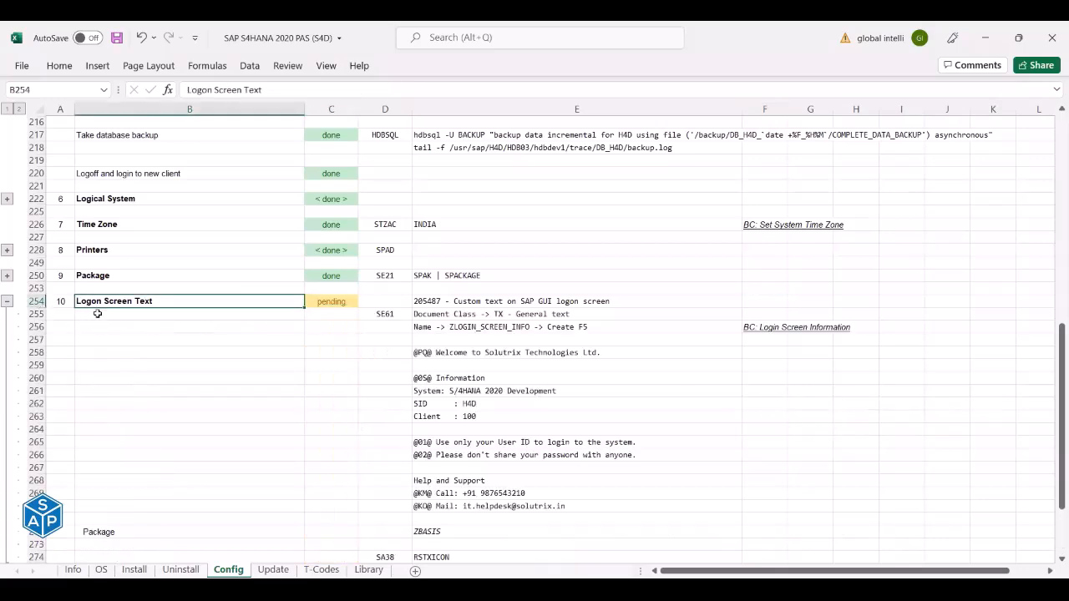
{"action": "scroll", "coordinate": [97, 313], "scroll_direction": "down", "scroll_amount": 5}
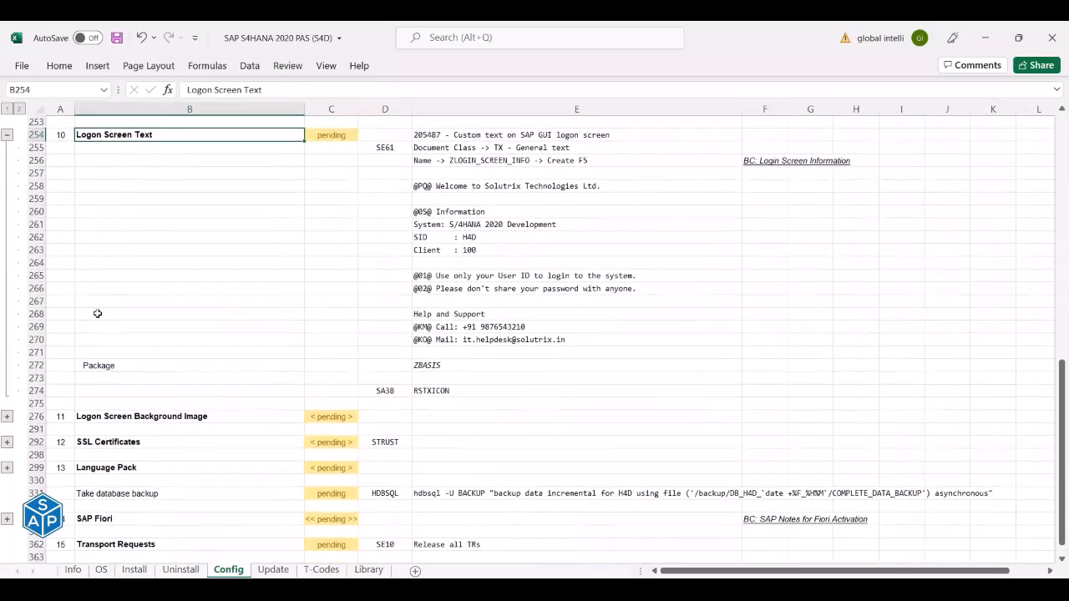
Back out of the Transport Organizer session to SAP Easy Access.
{"action": "key", "text": "alt+Tab"}
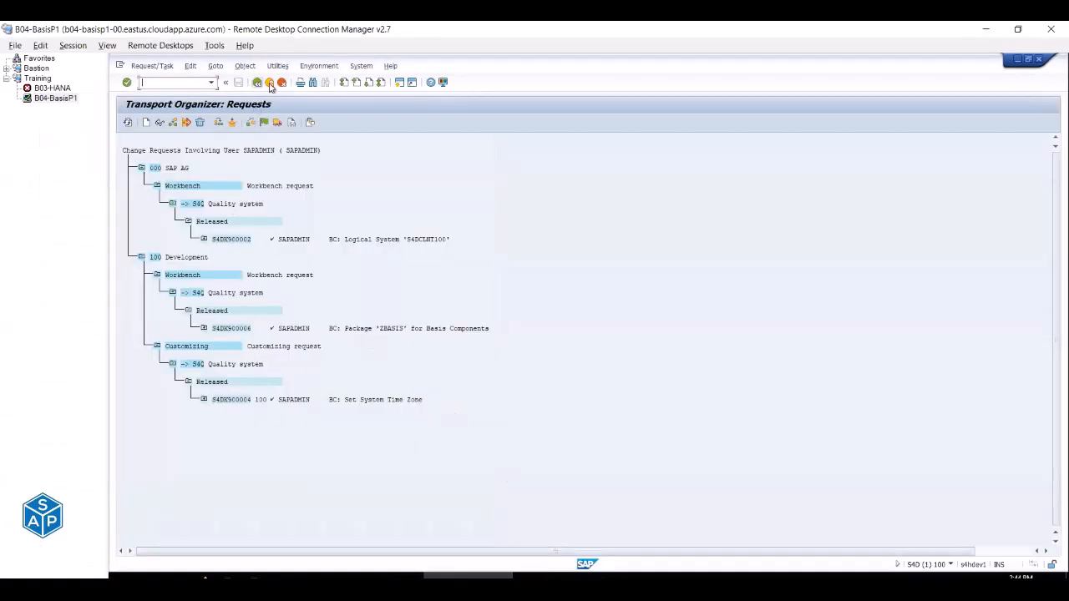
{"action": "left_click", "coordinate": [269, 82]}
{"action": "left_click", "coordinate": [269, 83]}
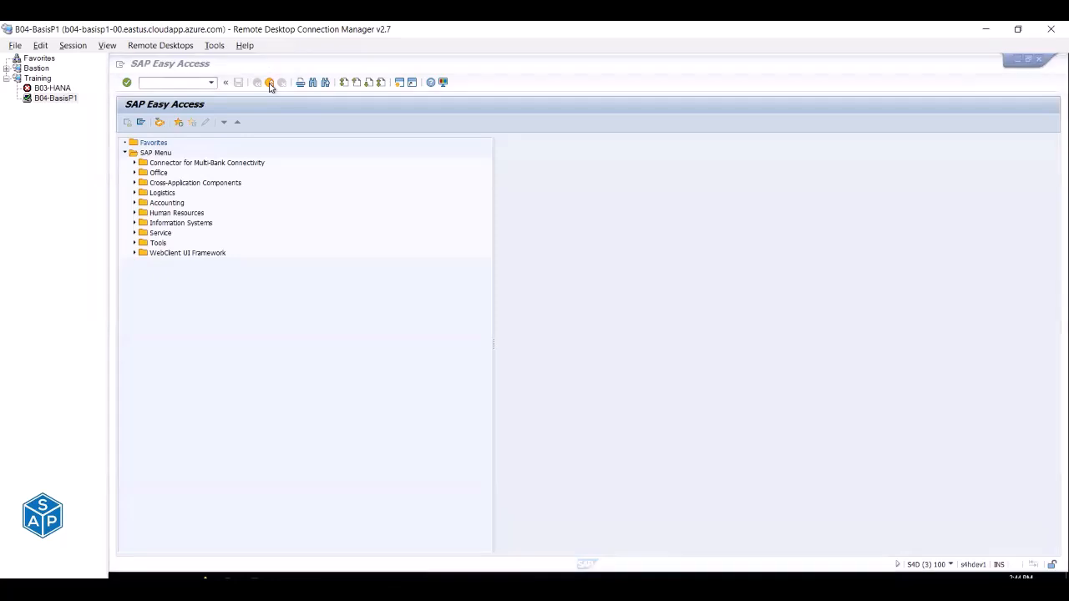
{"action": "left_click", "coordinate": [378, 576]}
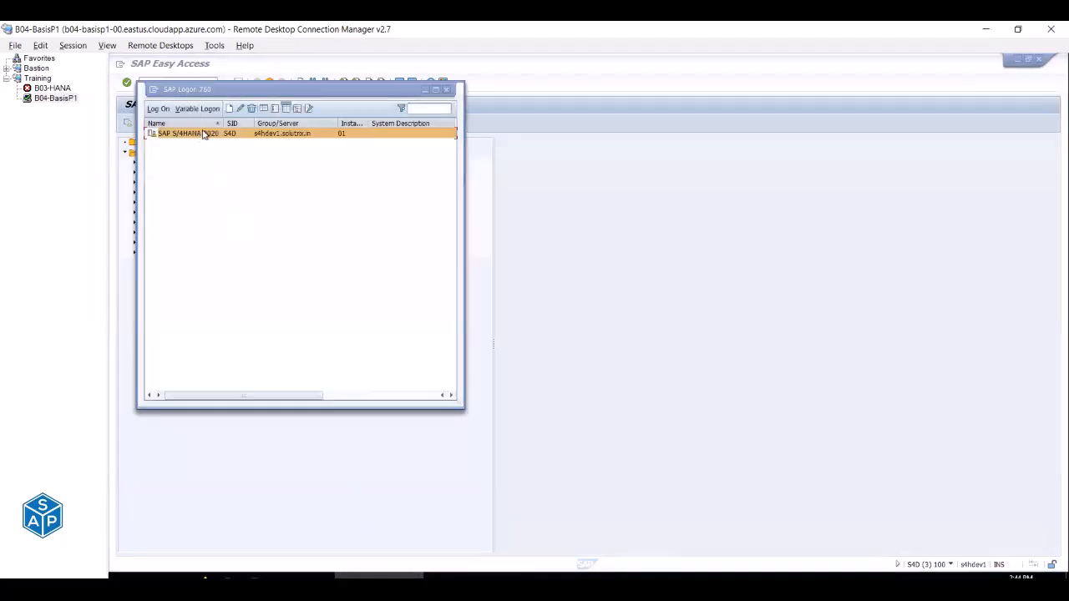
{"action": "double_click", "coordinate": [203, 135]}
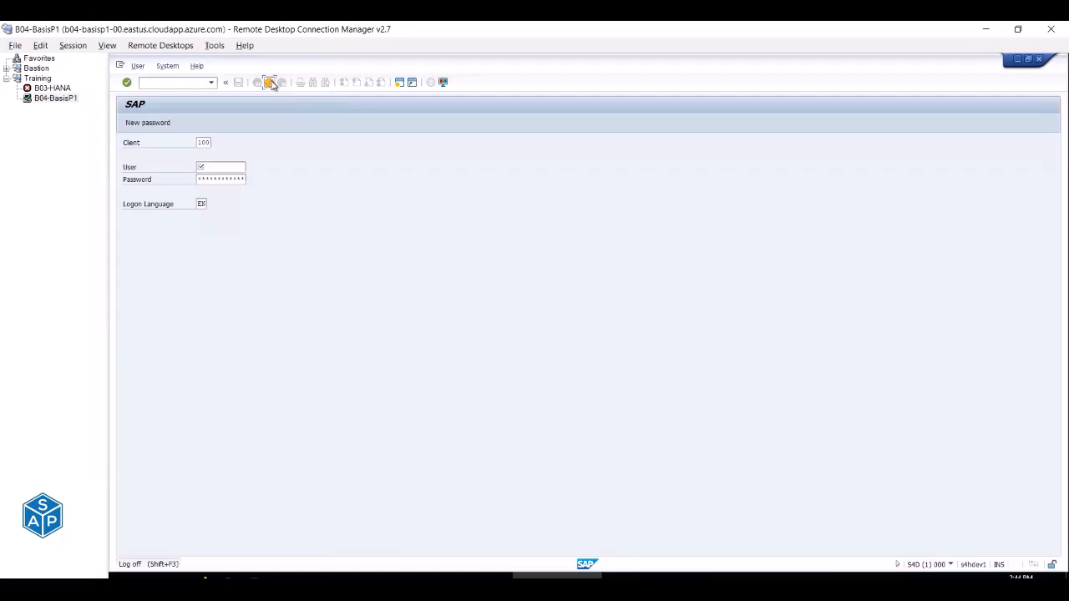
{"action": "left_click", "coordinate": [271, 84]}
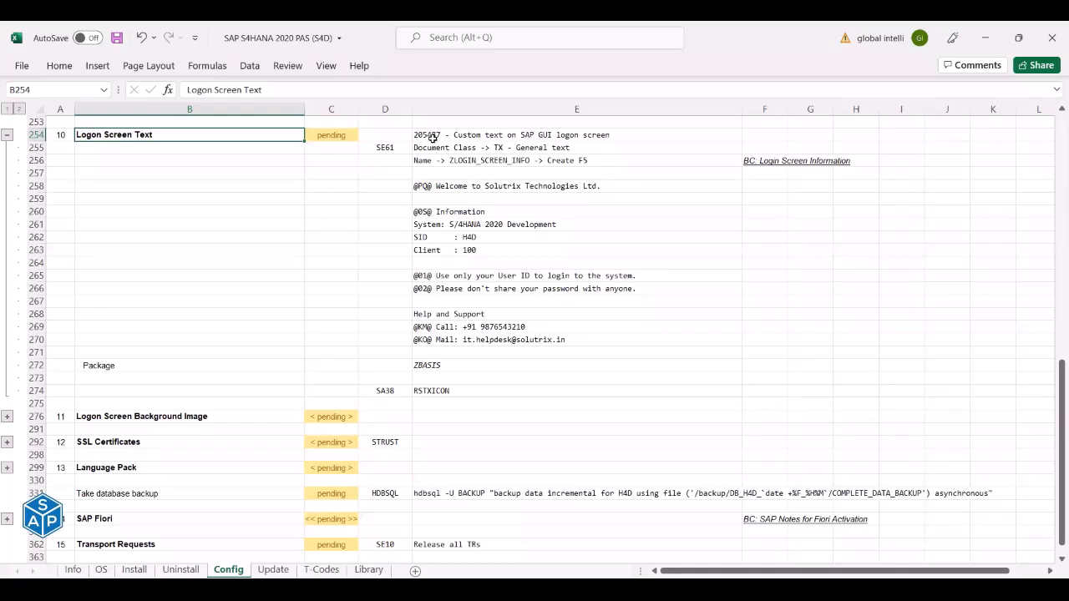
Copy SE61 from the Logon Screen Text notes and run it in SAP.
{"action": "left_click", "coordinate": [435, 136]}
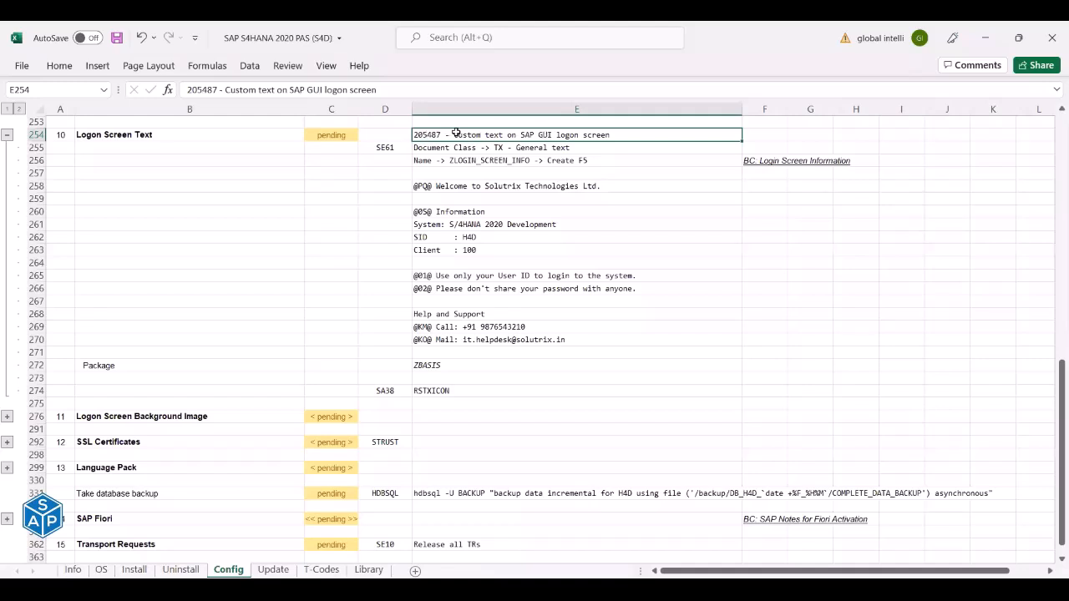
{"action": "left_click", "coordinate": [397, 148]}
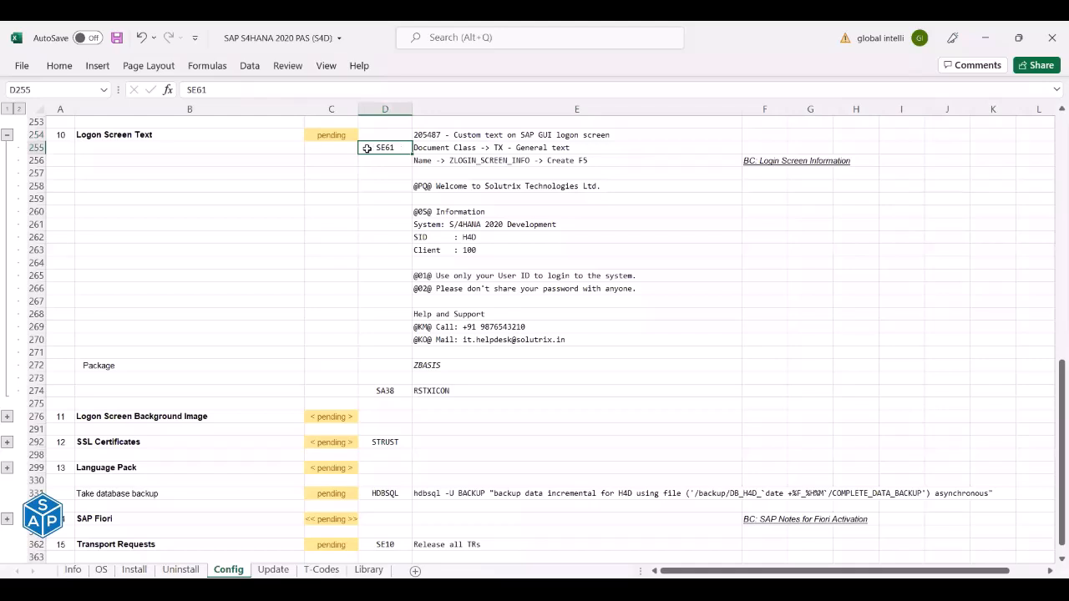
{"action": "key", "text": "ctrl+c"}
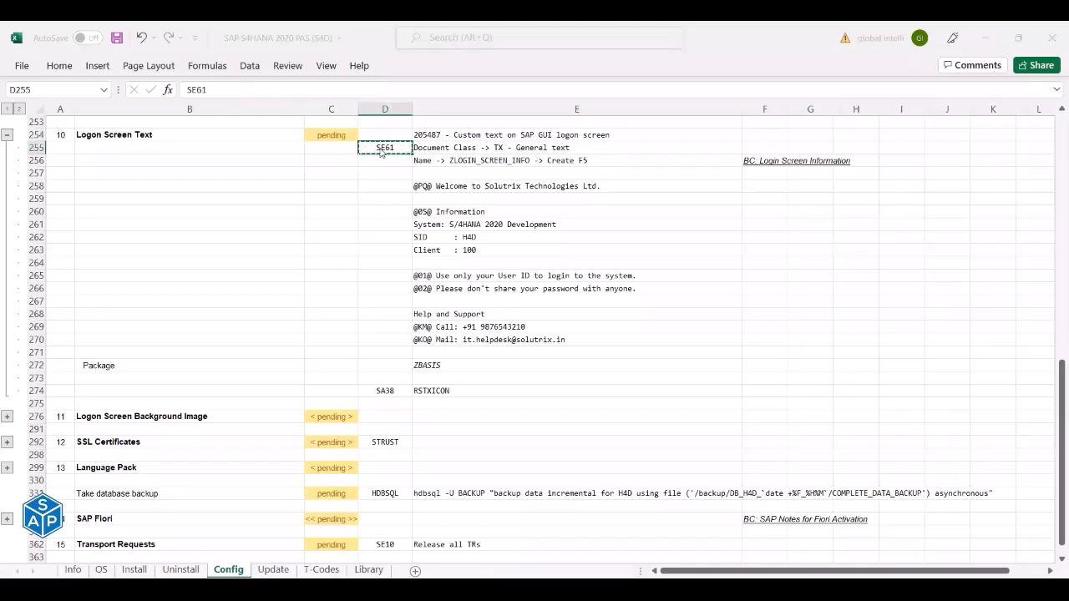
{"action": "key", "text": "alt+Tab"}
{"action": "key", "text": "ctrl+v"}
{"action": "key", "text": "Return"}
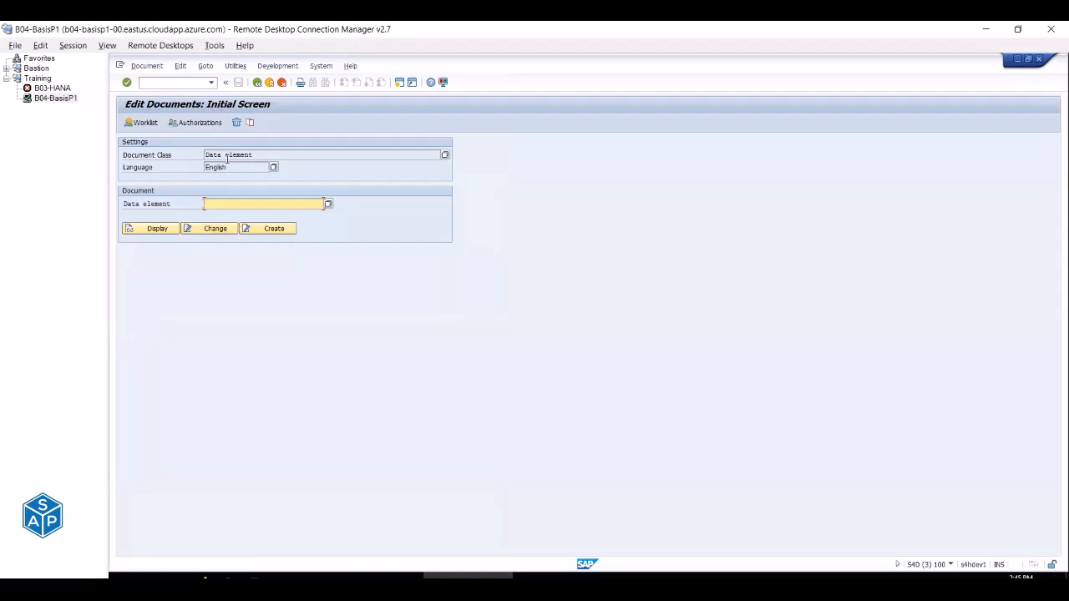
Change the SE61 document class from Data element to TX General text.
{"action": "key", "text": "alt+Tab"}
{"action": "left_click", "coordinate": [440, 146]}
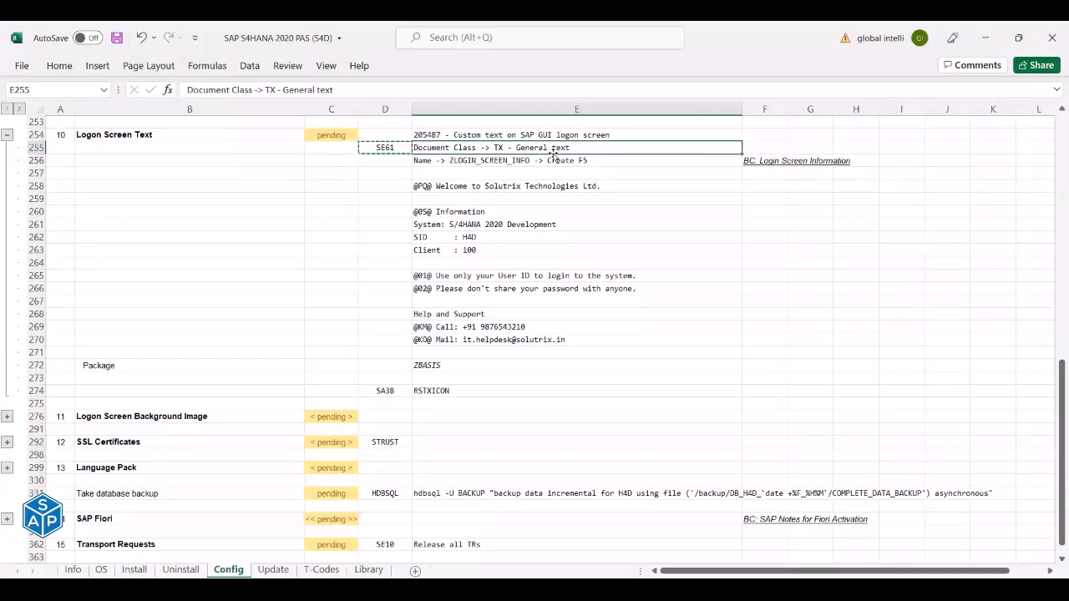
{"action": "key", "text": "alt+Tab"}
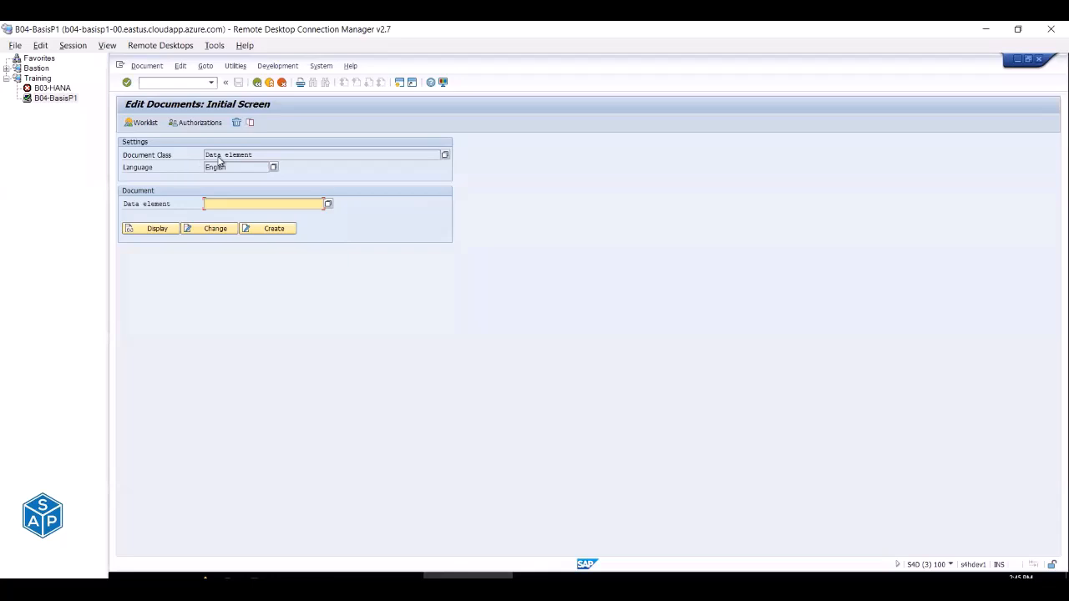
{"action": "left_click", "coordinate": [135, 158]}
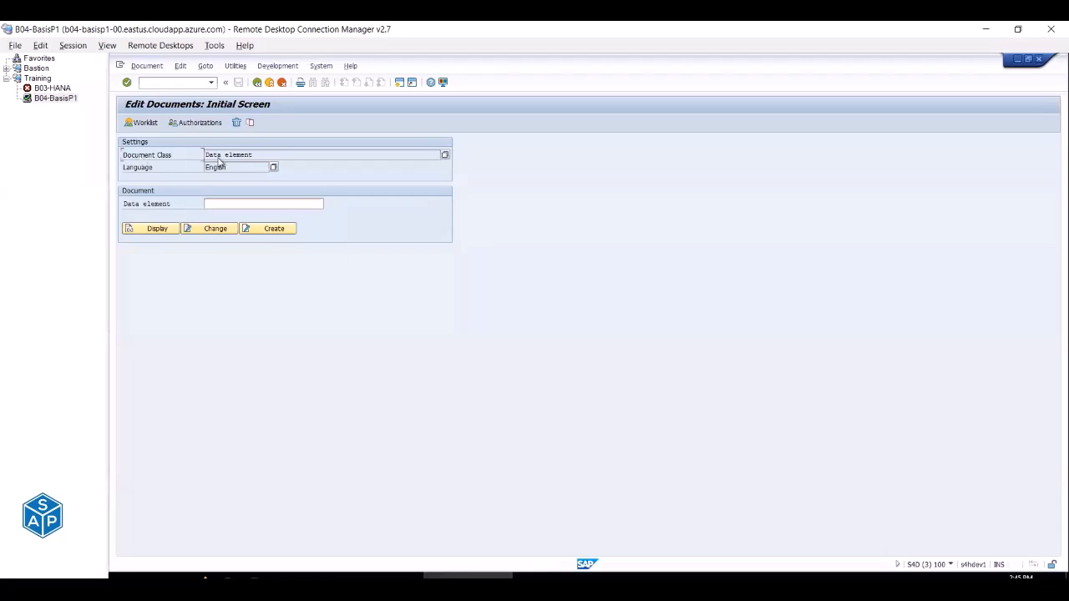
{"action": "left_click", "coordinate": [227, 154]}
{"action": "left_click_drag", "start_coordinate": [262, 154], "coordinate": [185, 158]}
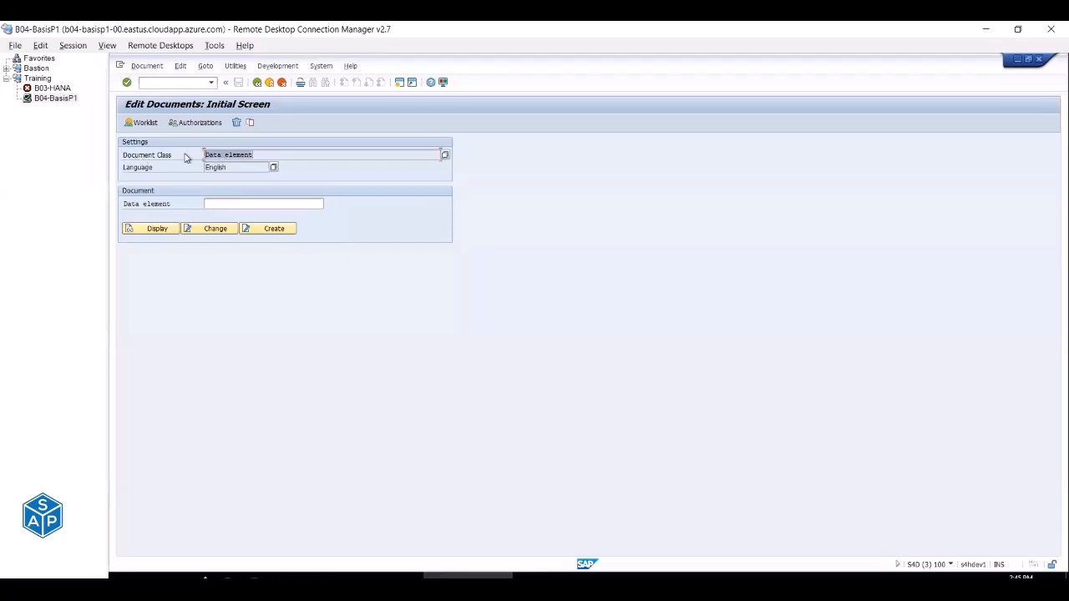
{"action": "left_click", "coordinate": [445, 157]}
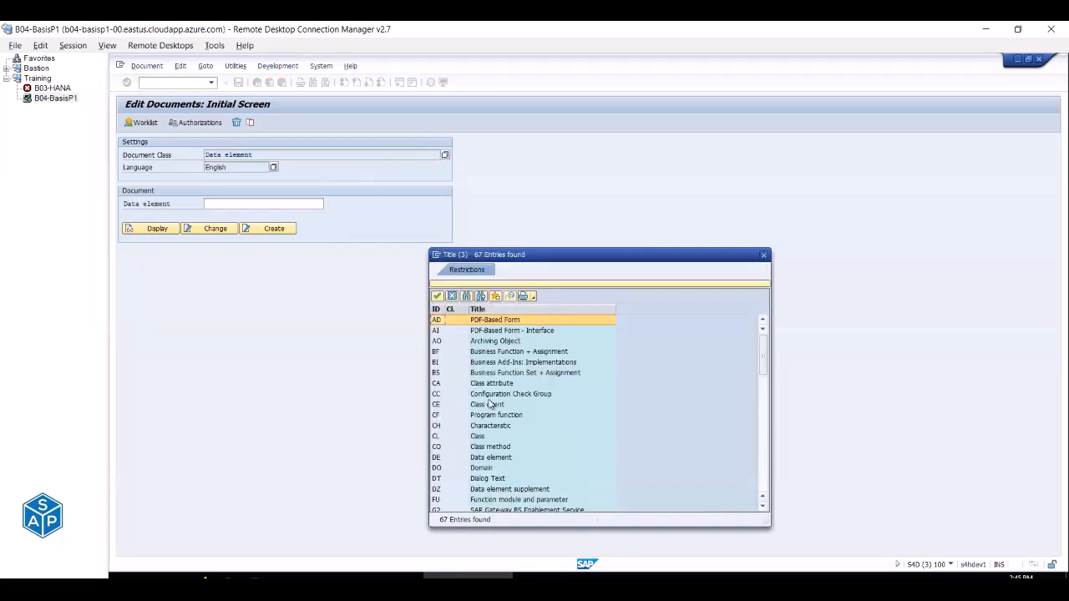
{"action": "scroll", "coordinate": [490, 405], "scroll_direction": "down", "scroll_amount": 10}
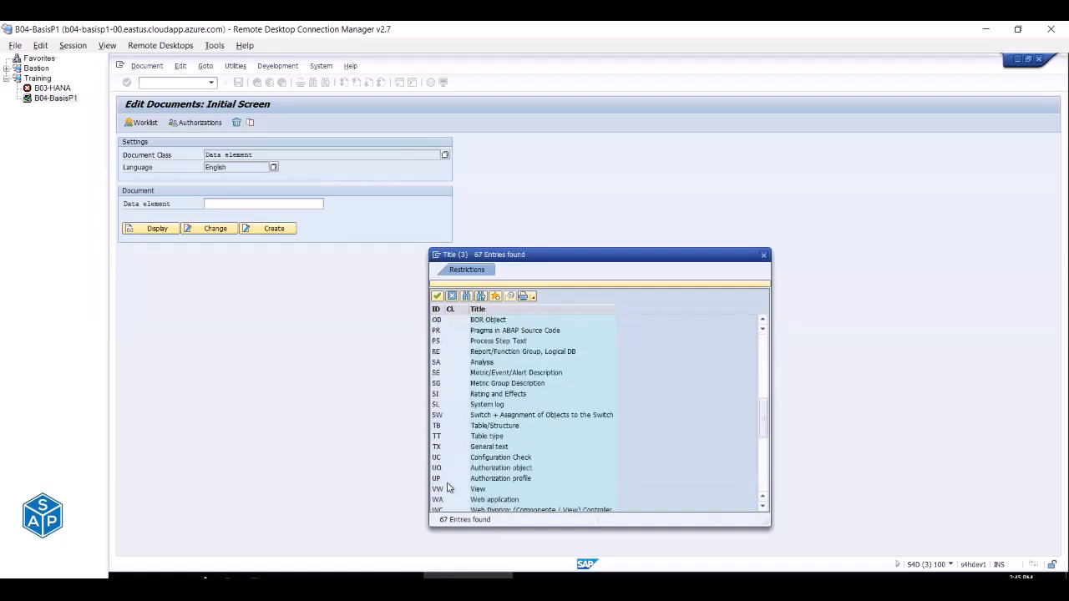
{"action": "left_click", "coordinate": [464, 450]}
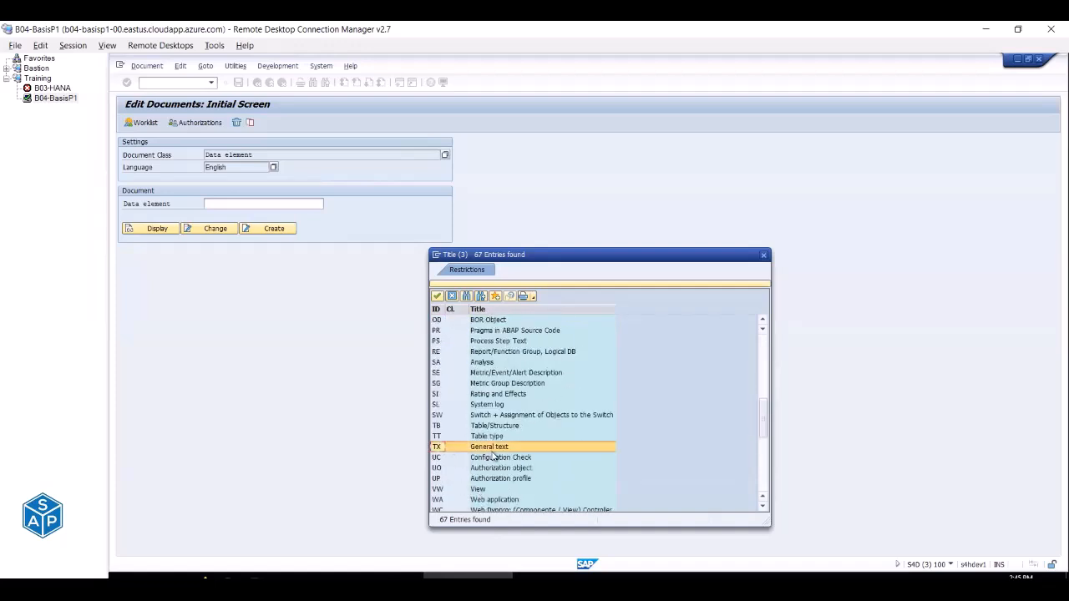
{"action": "double_click", "coordinate": [493, 450]}
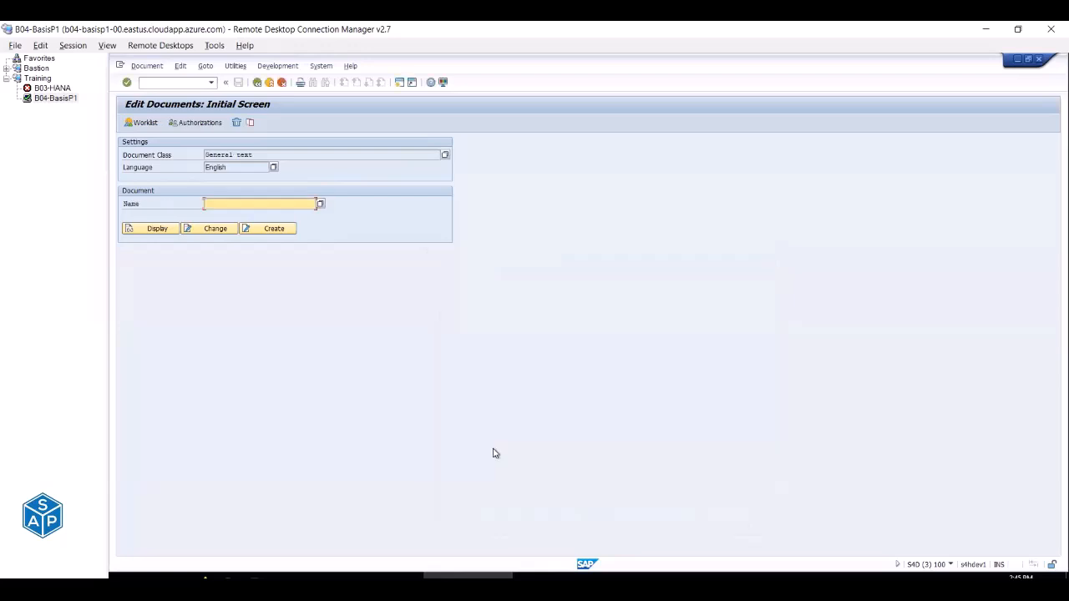
{"action": "left_click_drag", "start_coordinate": [255, 154], "coordinate": [204, 154]}
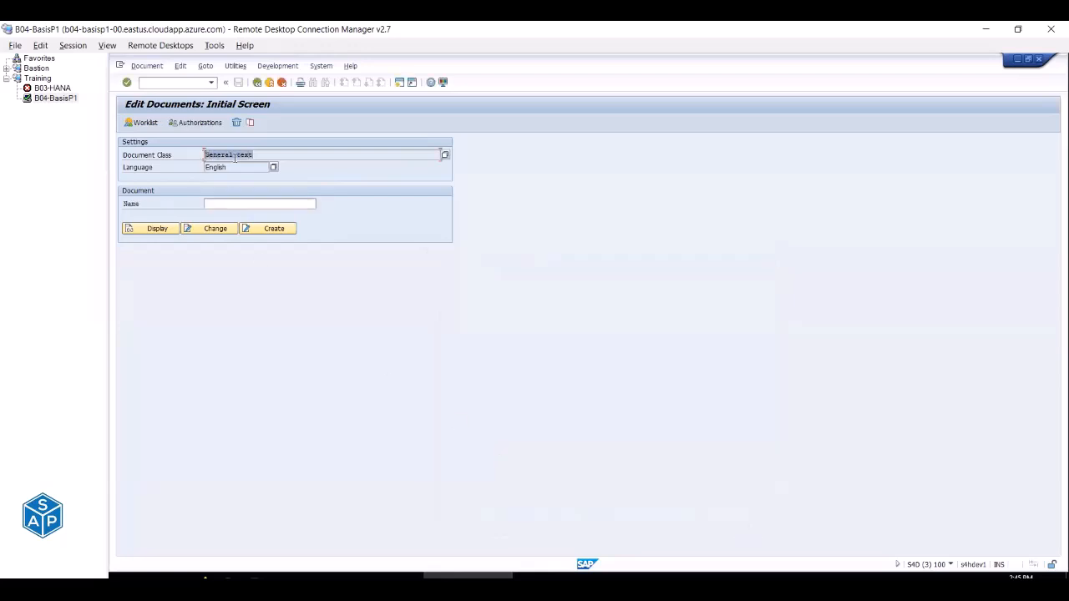
Copy the text name ZLOGIN_SCREEN_INFO from the workbook note.
{"action": "key", "text": "alt+Tab"}
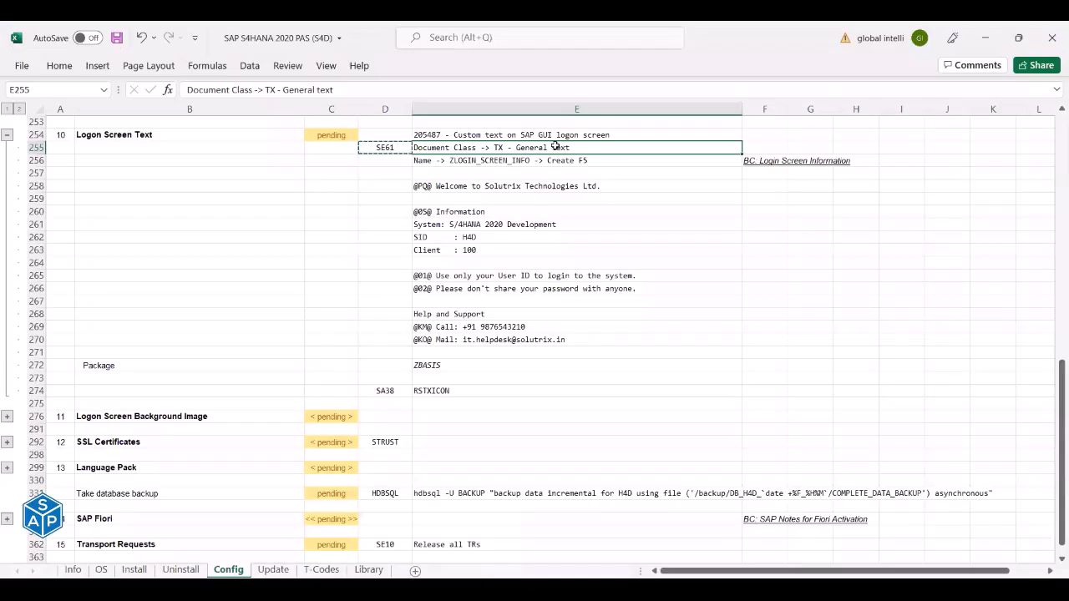
{"action": "left_click", "coordinate": [429, 158]}
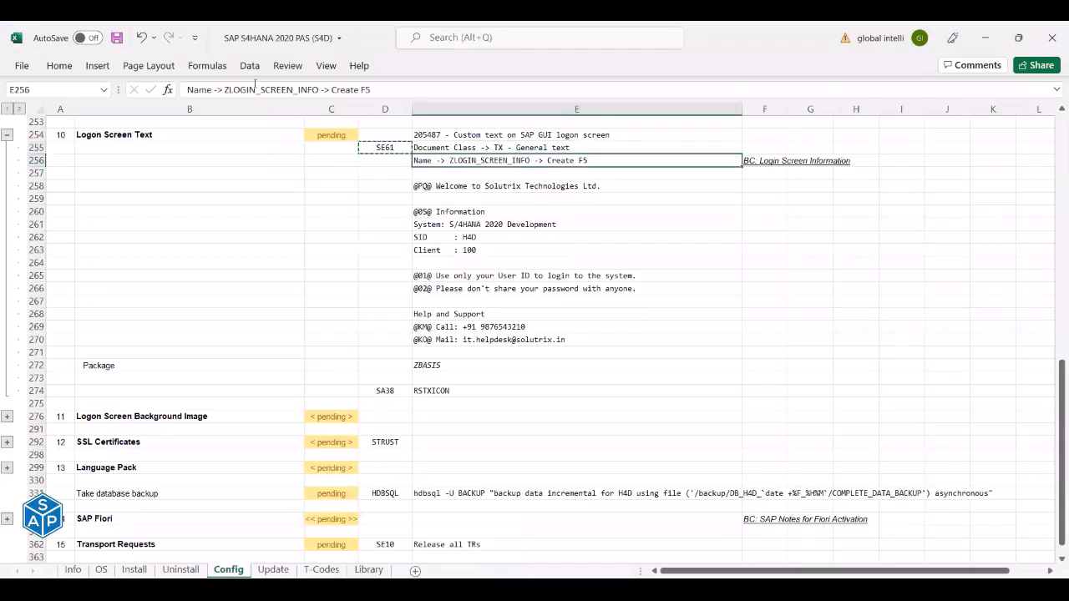
{"action": "left_click_drag", "start_coordinate": [224, 90], "coordinate": [318, 93]}
{"action": "key", "text": "ctrl+c"}
{"action": "key", "text": "Escape"}
{"action": "key", "text": "alt+Tab"}
Enter ZLOGIN_SCREEN_INFO as the document name and create the English general text.
{"action": "left_click", "coordinate": [231, 204]}
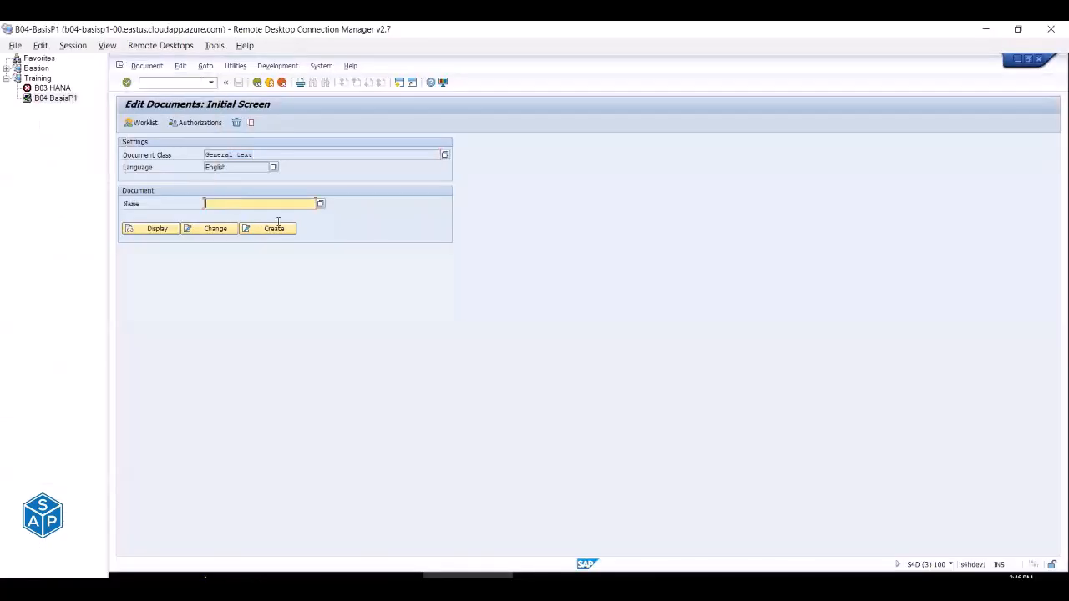
{"action": "key", "text": "ctrl+v"}
{"action": "key", "text": "alt+Tab"}
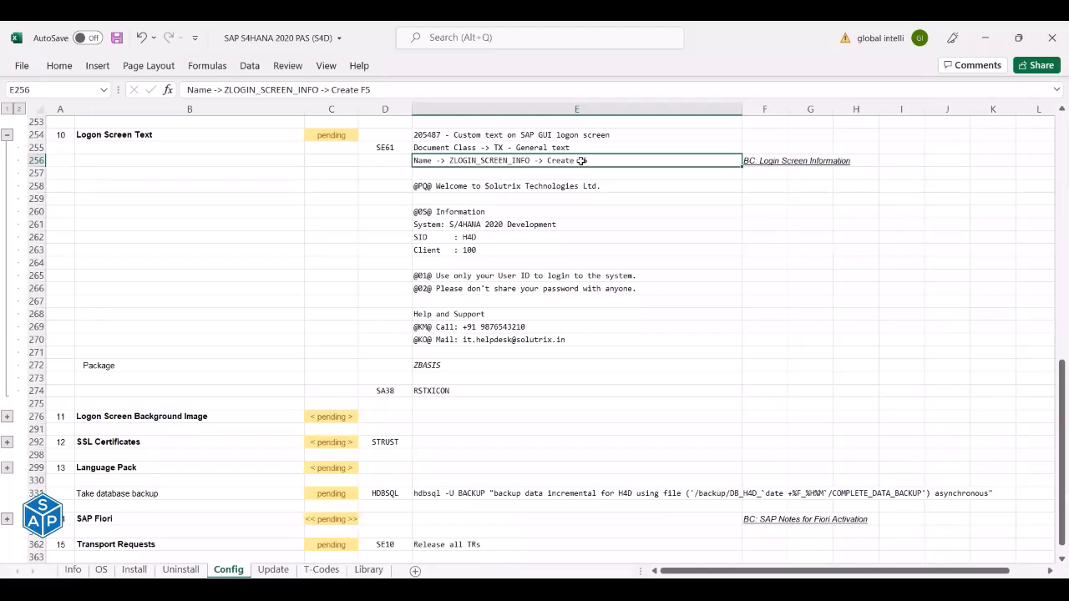
{"action": "key", "text": "alt+Tab"}
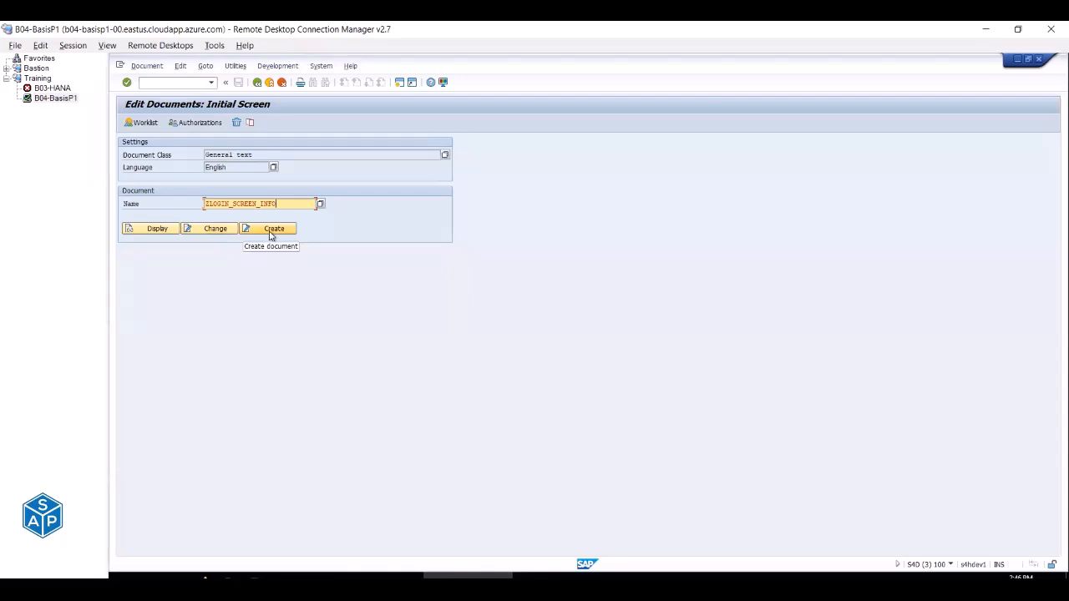
{"action": "left_click", "coordinate": [269, 232]}
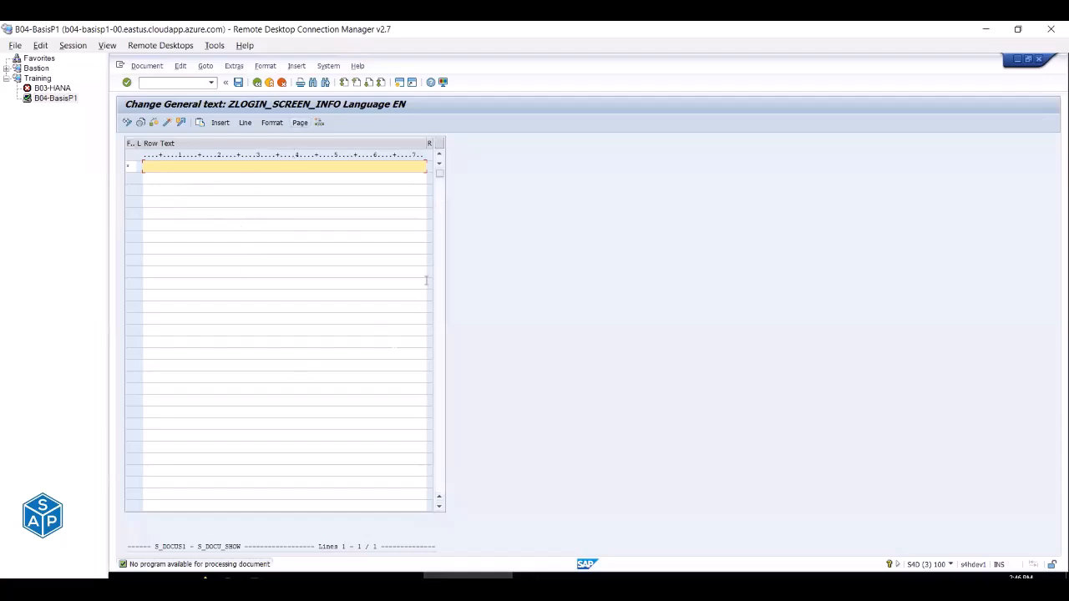
Copy the logon text rows E258 to E270 from the workbook.
{"action": "key", "text": "alt+Tab"}
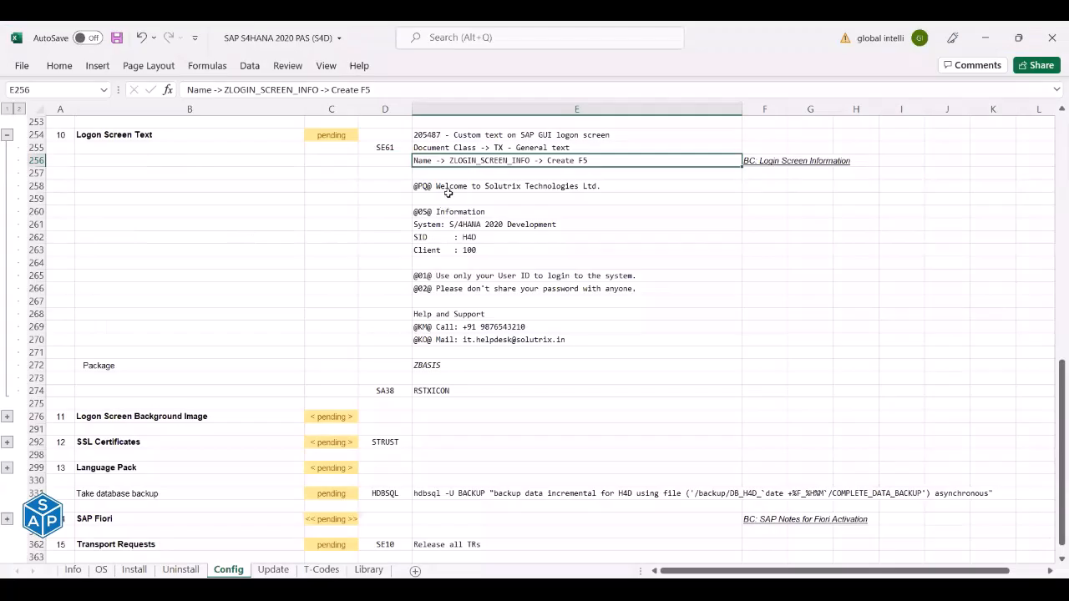
{"action": "left_click", "coordinate": [451, 186]}
{"action": "left_click_drag", "start_coordinate": [455, 201], "coordinate": [460, 334]}
{"action": "key", "text": "ctrl+c"}
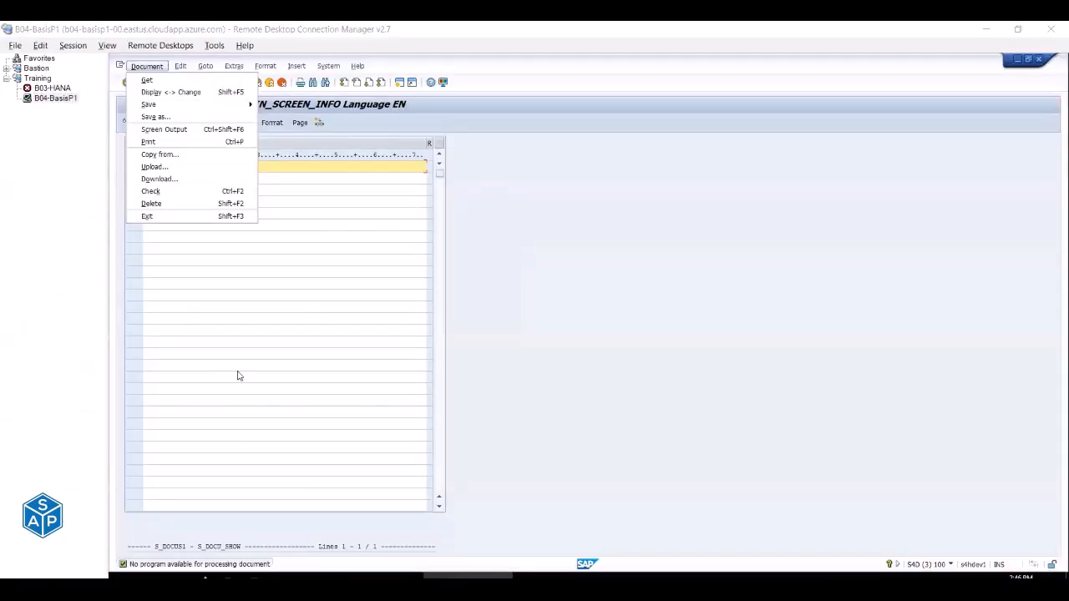
Pass the text through an unsaved scratch Notepad document, then paste it into the SAP editor.
{"action": "key", "text": "super"}
{"action": "key", "text": "Escape"}
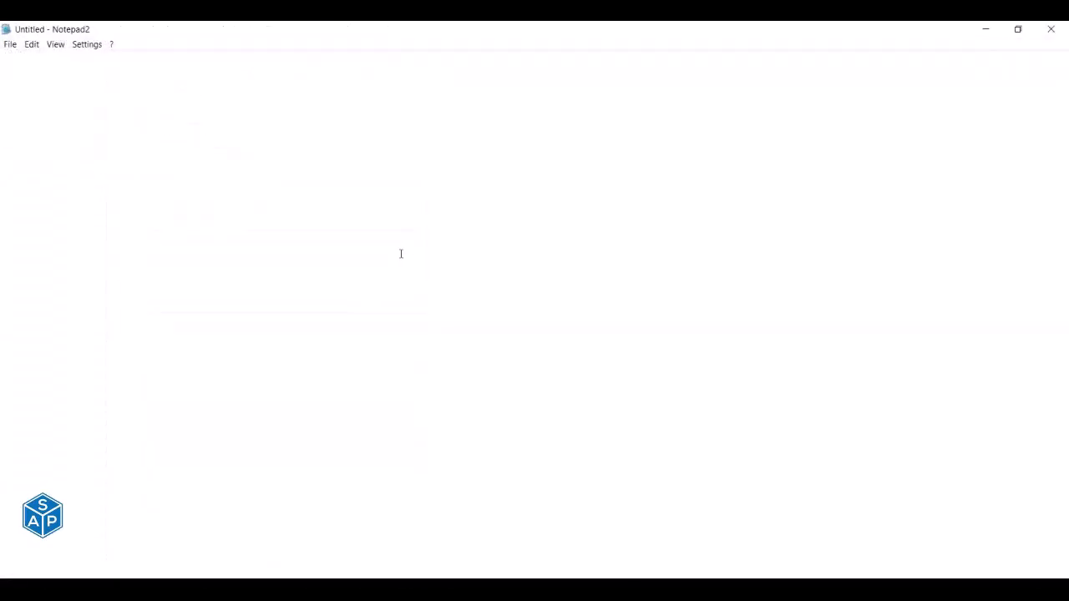
{"action": "key", "text": "ctrl+v"}
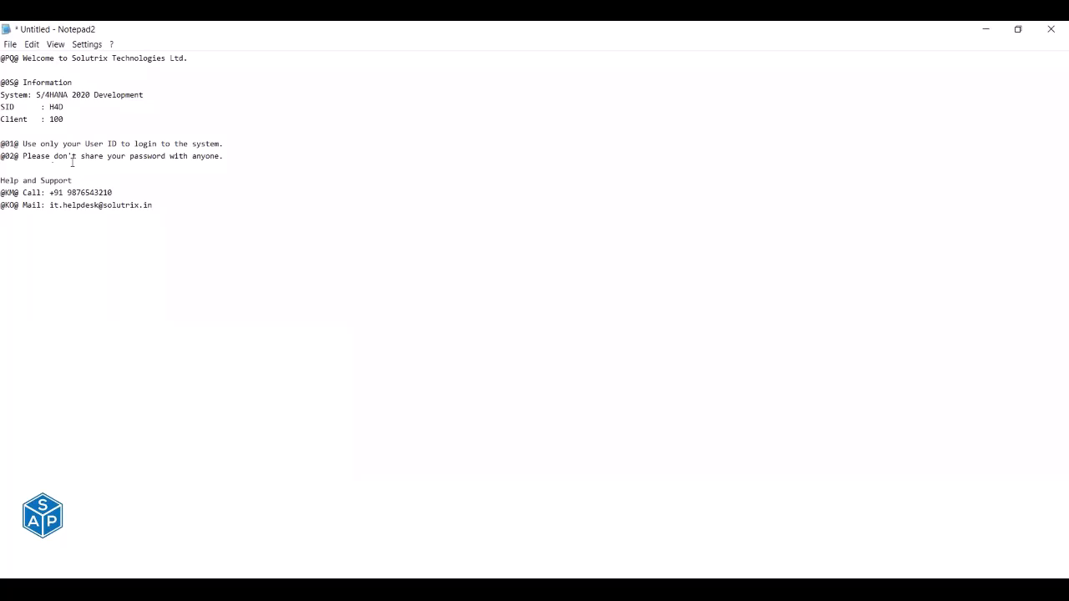
{"action": "key", "text": "ctrl+a"}
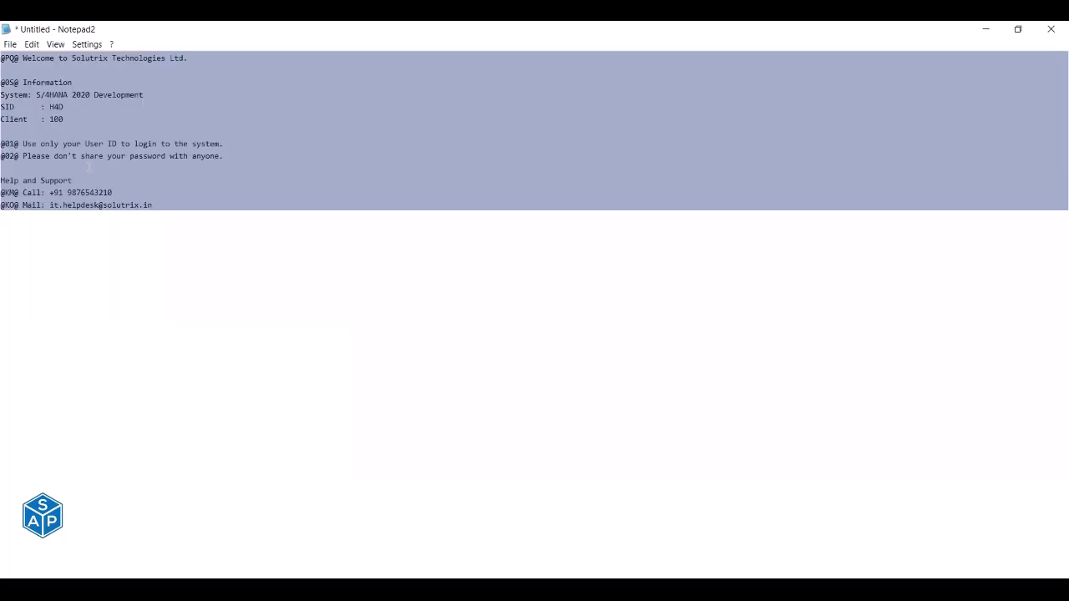
{"action": "left_click", "coordinate": [1045, 32]}
{"action": "left_click", "coordinate": [539, 362]}
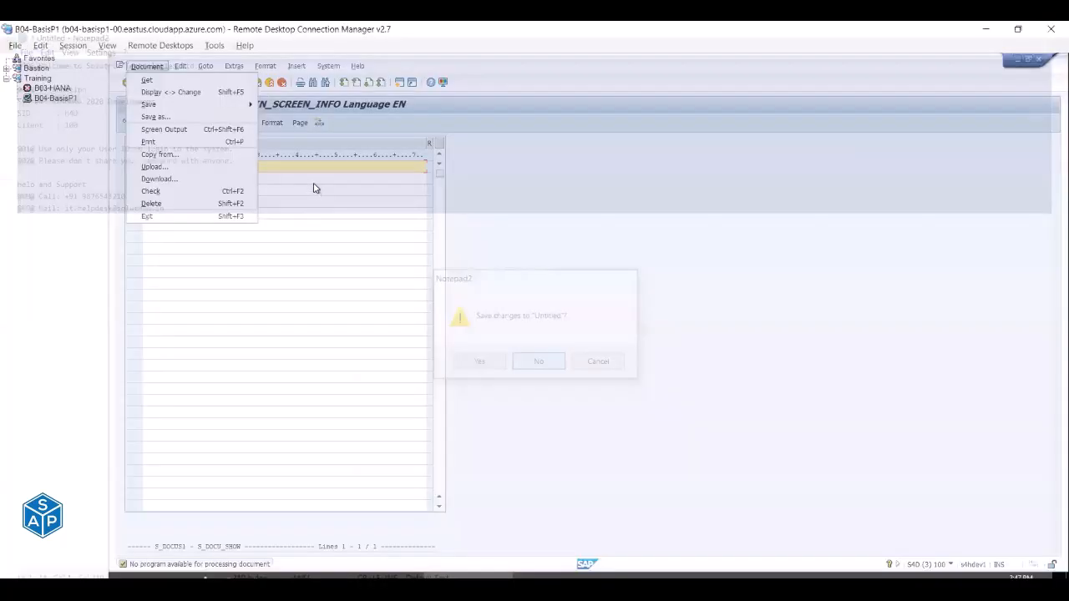
{"action": "left_click", "coordinate": [393, 201]}
{"action": "key", "text": "ctrl+v"}
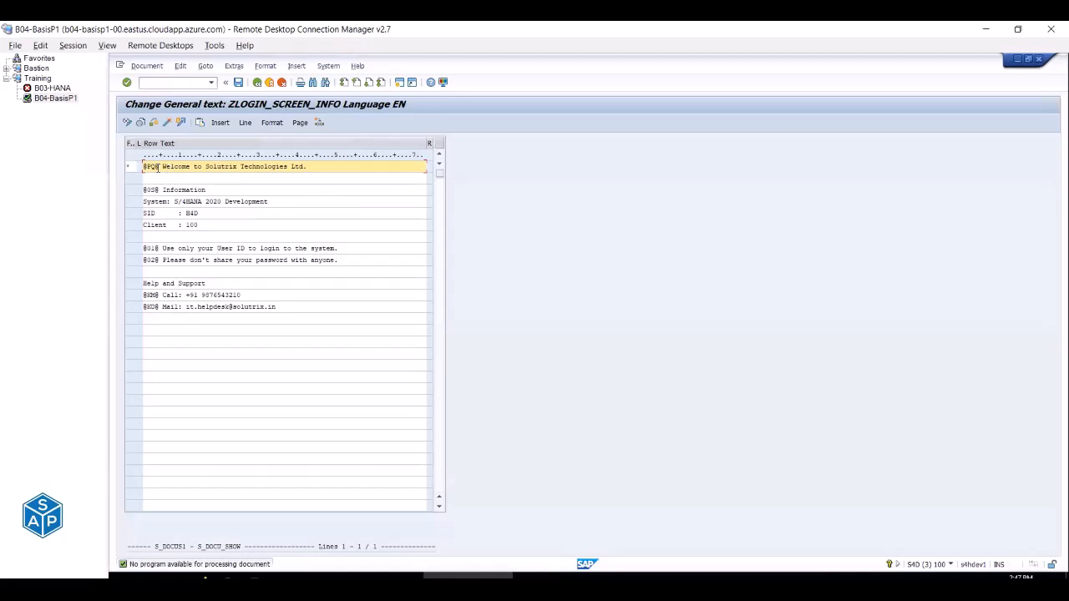
{"action": "left_click_drag", "start_coordinate": [159, 166], "coordinate": [141, 166]}
{"action": "left_click_drag", "start_coordinate": [161, 168], "coordinate": [292, 178]}
{"action": "left_click", "coordinate": [168, 170]}
{"action": "left_click", "coordinate": [205, 191]}
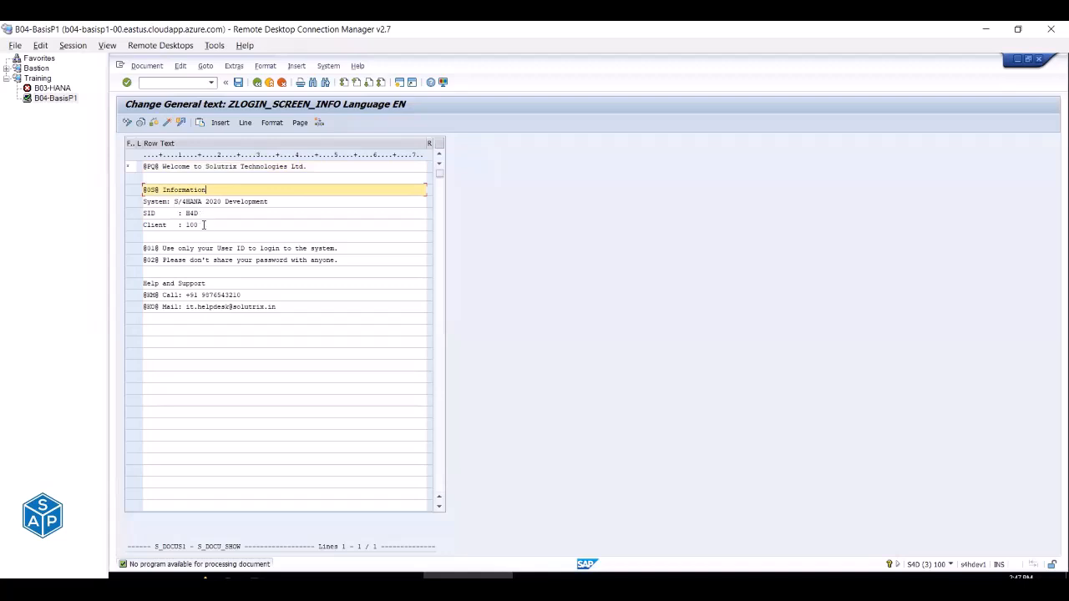
{"action": "left_click_drag", "start_coordinate": [174, 201], "coordinate": [265, 198]}
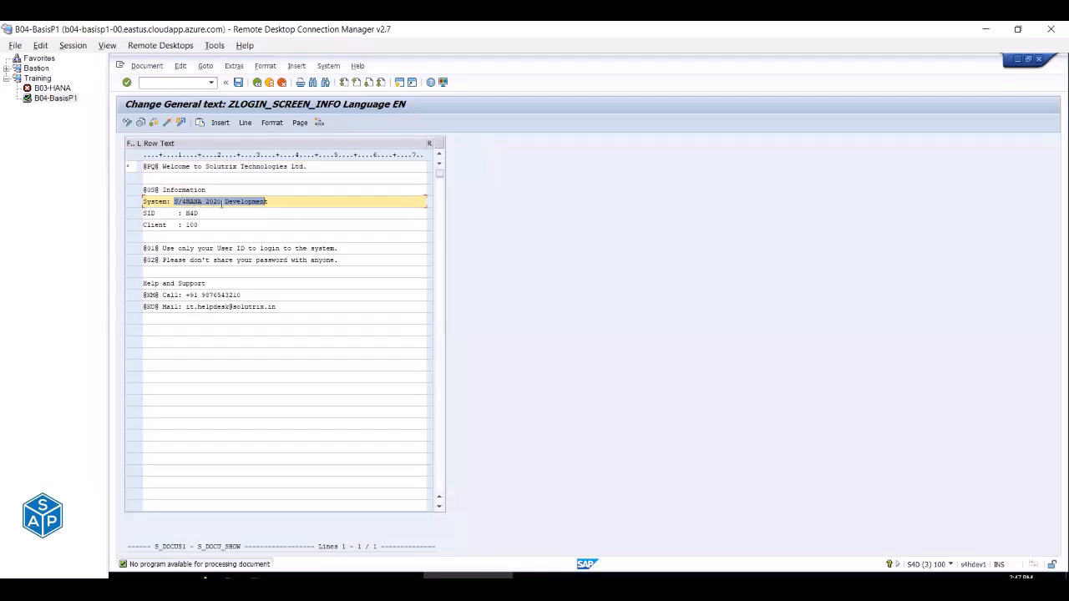
{"action": "left_click", "coordinate": [205, 212]}
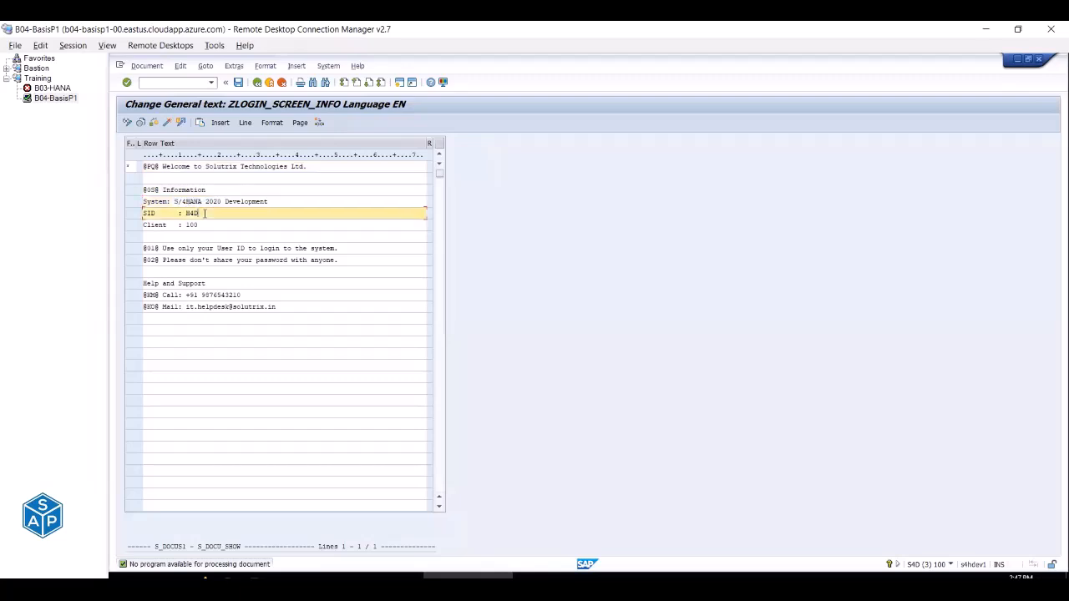
{"action": "left_click", "coordinate": [203, 225]}
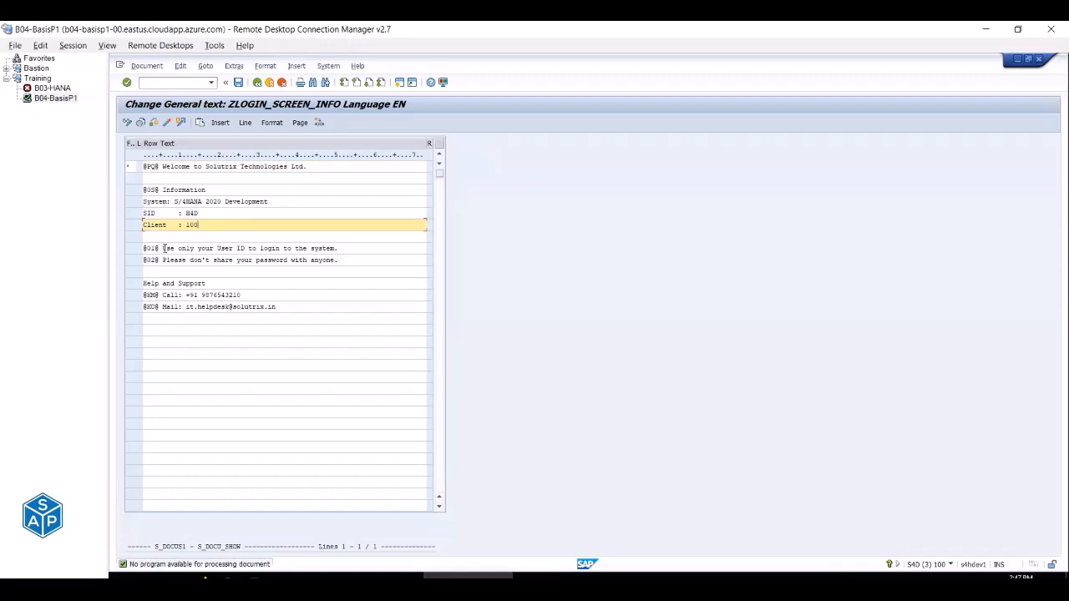
{"action": "left_click_drag", "start_coordinate": [164, 248], "coordinate": [340, 244]}
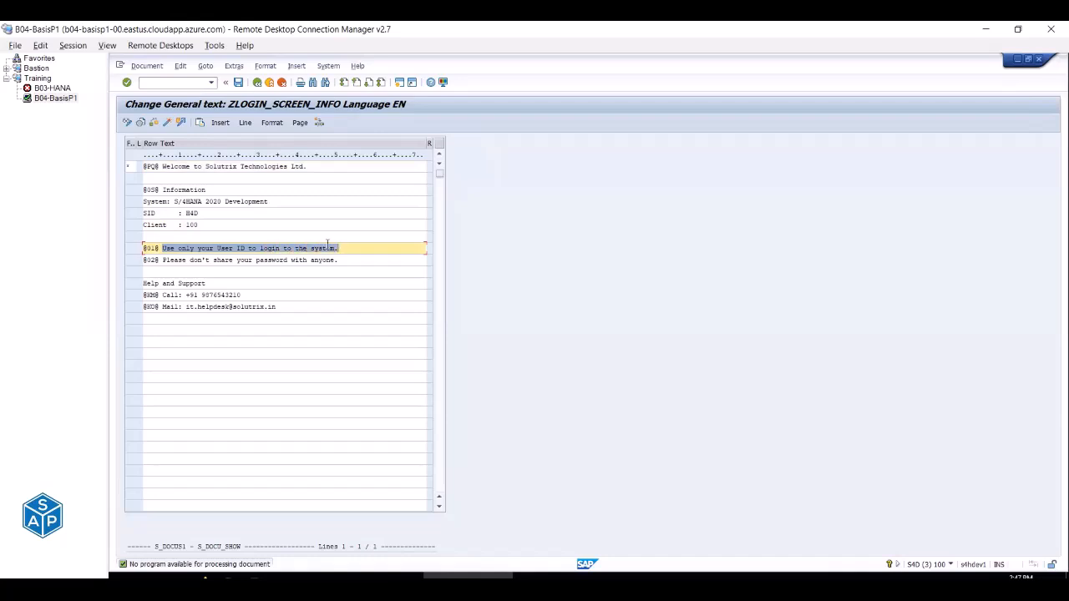
{"action": "left_click_drag", "start_coordinate": [163, 260], "coordinate": [342, 259]}
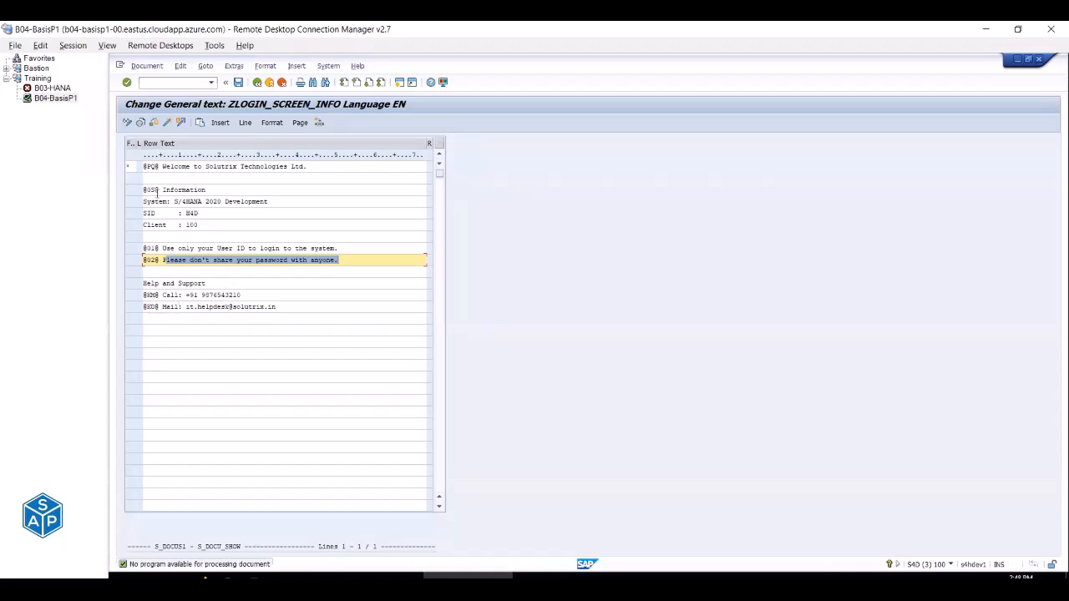
{"action": "left_click", "coordinate": [131, 166]}
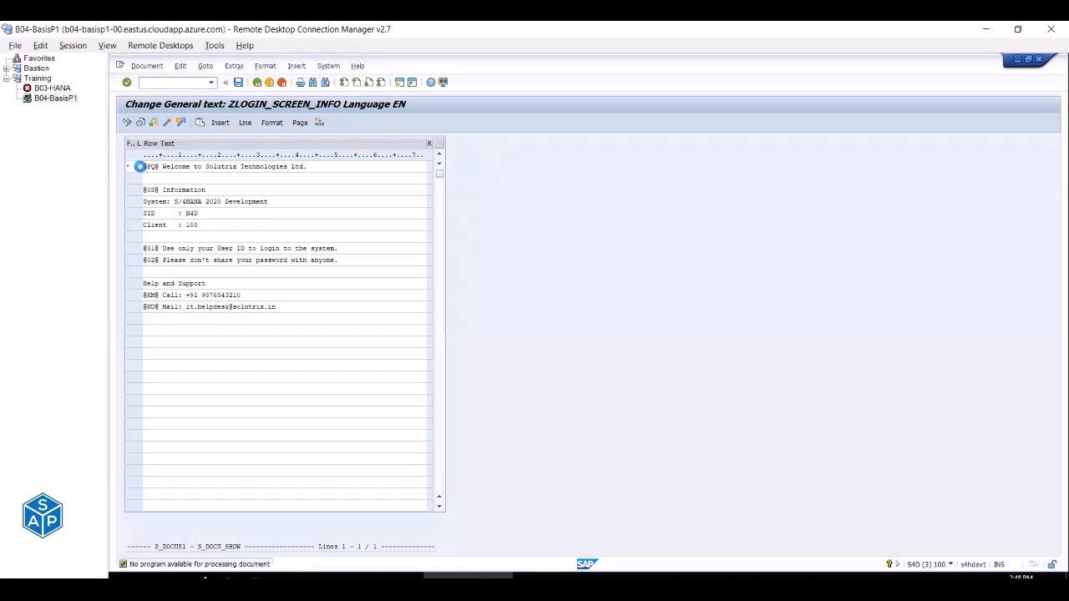
{"action": "key", "text": "F4"}
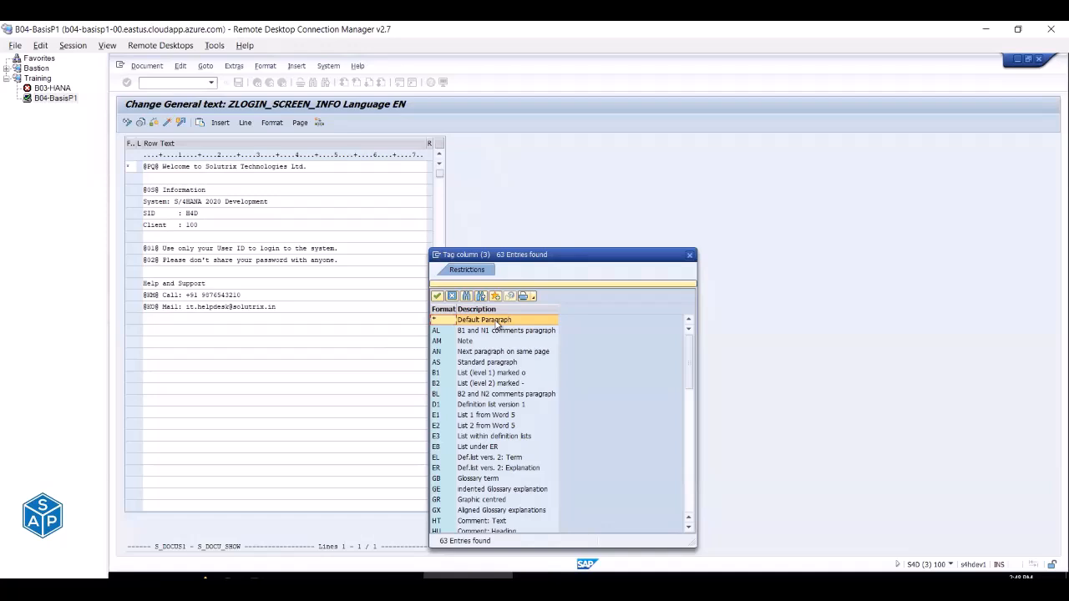
Give the welcome line, second line and Information line the Line Feed (/) format.
{"action": "scroll", "coordinate": [498, 324], "scroll_direction": "down", "scroll_amount": 14}
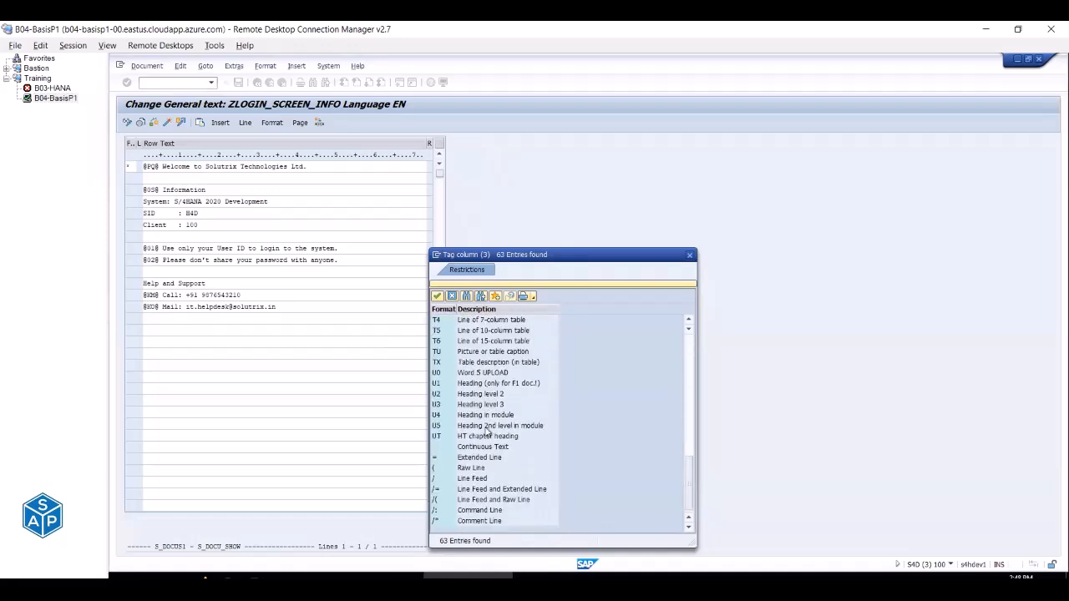
{"action": "double_click", "coordinate": [472, 480]}
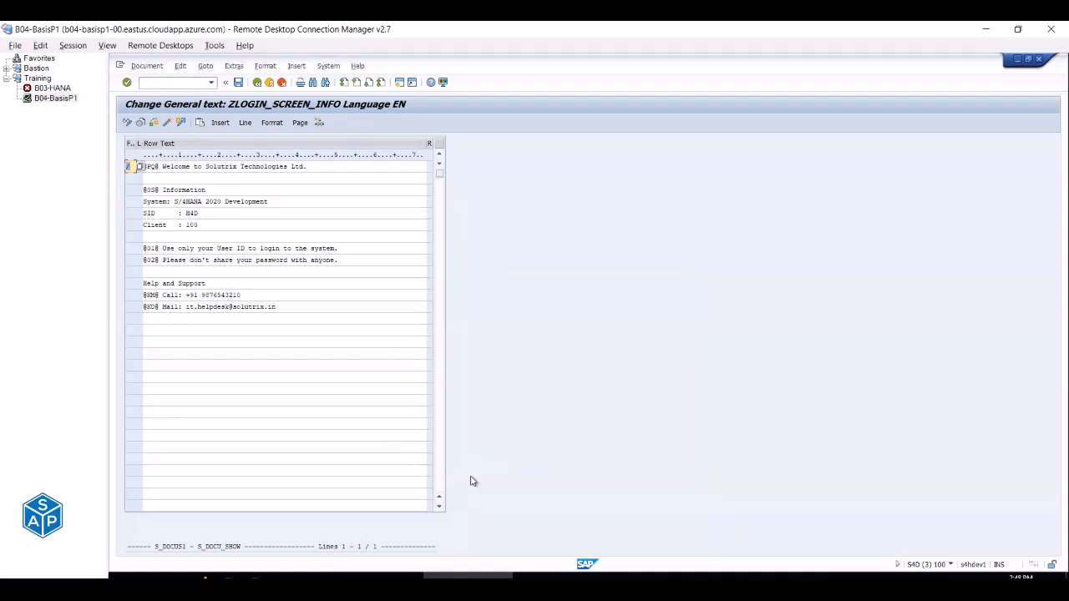
{"action": "left_click", "coordinate": [136, 178]}
{"action": "left_click", "coordinate": [140, 178]}
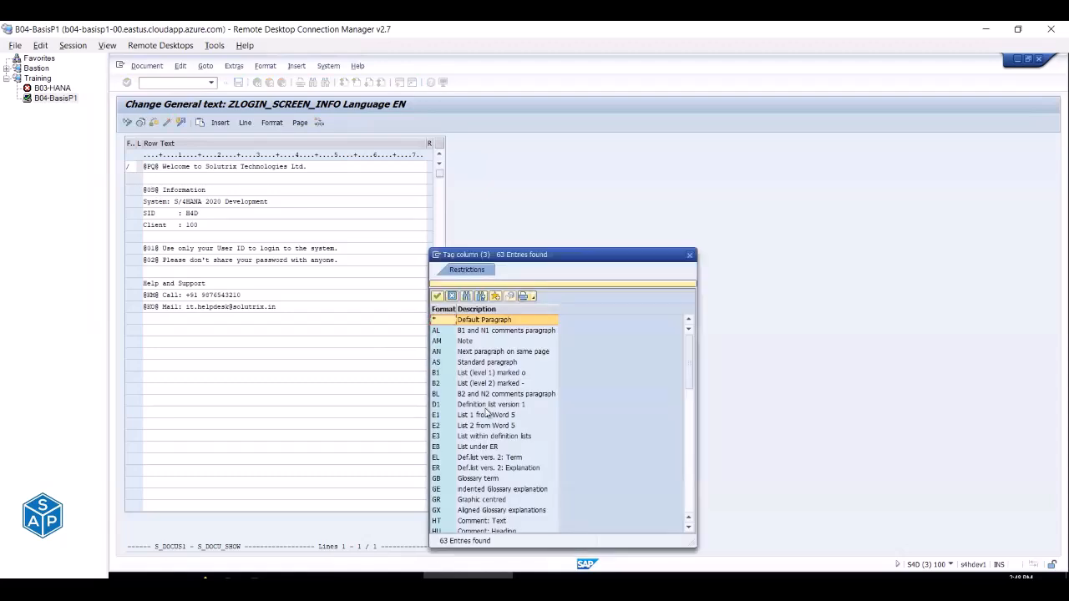
{"action": "scroll", "coordinate": [460, 410], "scroll_direction": "down", "scroll_amount": 10}
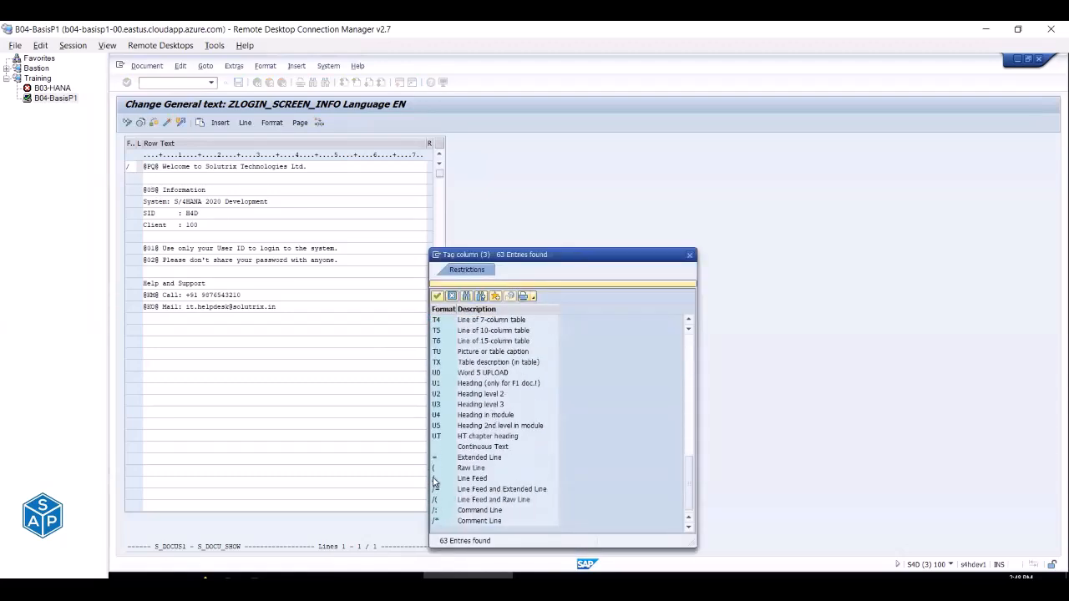
{"action": "double_click", "coordinate": [434, 479]}
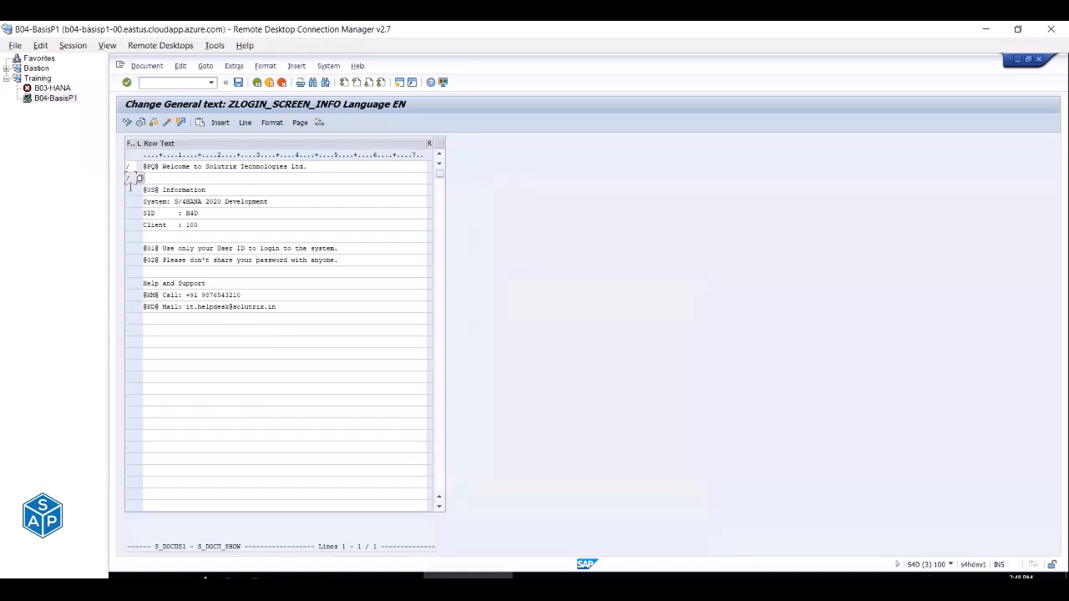
{"action": "left_click", "coordinate": [139, 190]}
{"action": "key", "text": "F4"}
{"action": "scroll", "coordinate": [493, 473], "scroll_direction": "down", "scroll_amount": 8}
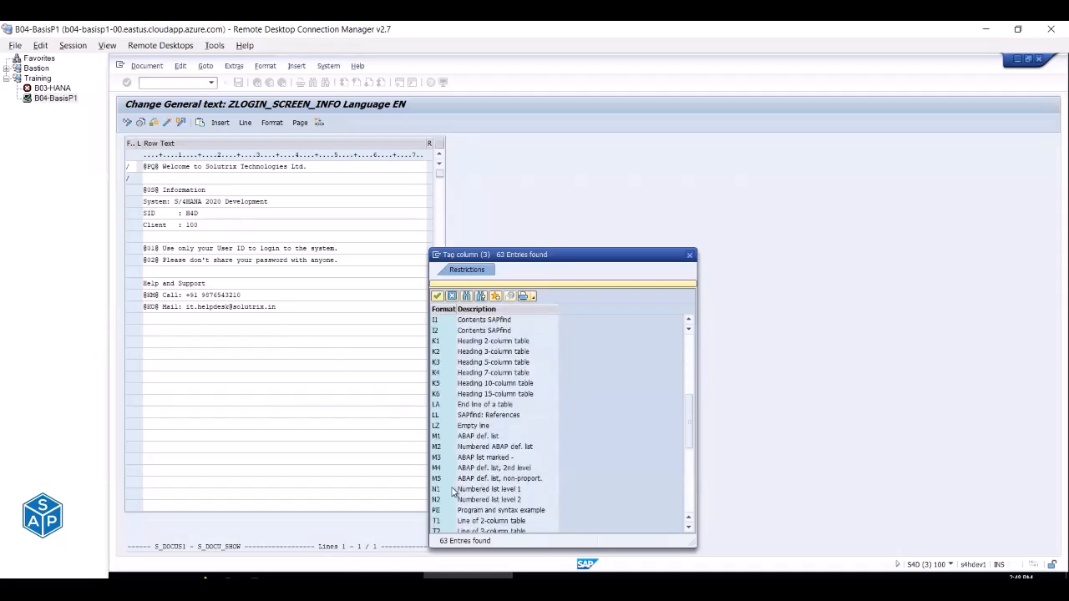
{"action": "scroll", "coordinate": [457, 491], "scroll_direction": "down", "scroll_amount": 7}
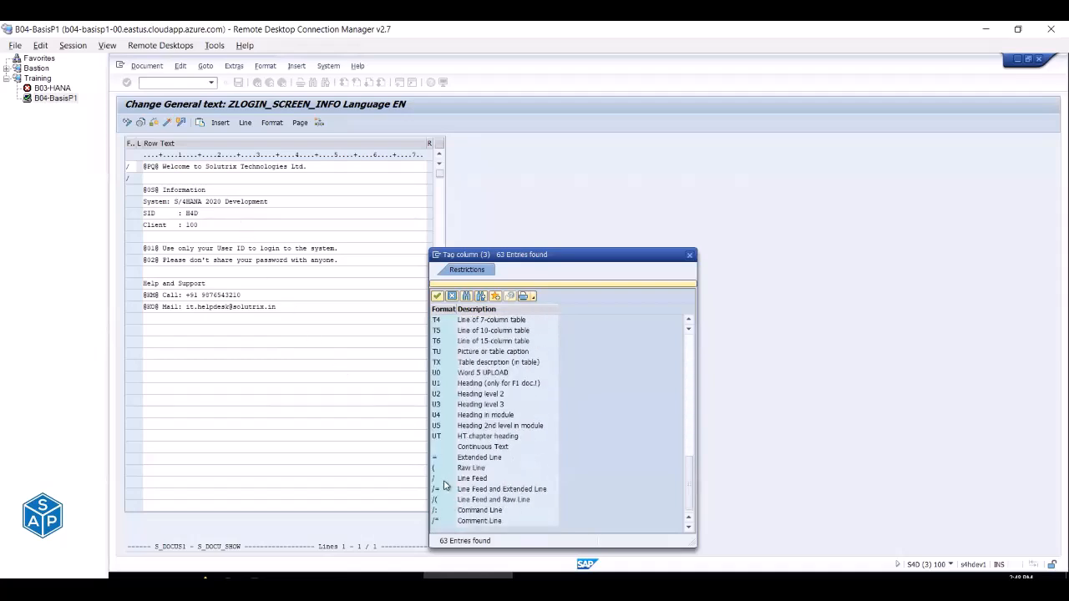
{"action": "double_click", "coordinate": [445, 479]}
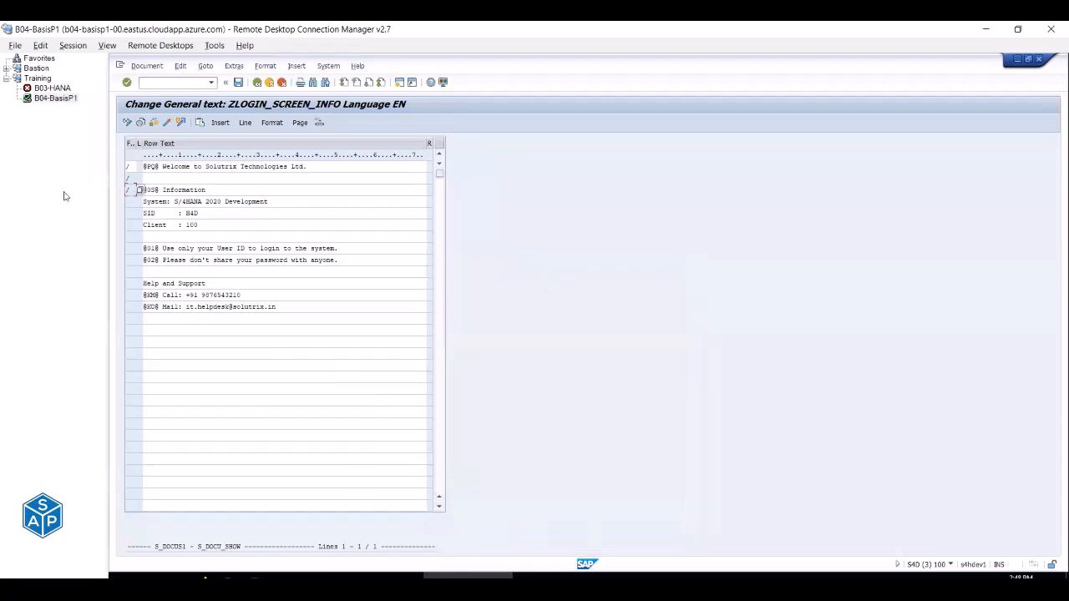
Tag the System and SID lines with the Line Feed (/) format.
{"action": "left_click", "coordinate": [131, 201]}
{"action": "key", "text": "F4"}
{"action": "scroll", "coordinate": [459, 421], "scroll_direction": "down", "scroll_amount": 5}
{"action": "scroll", "coordinate": [459, 422], "scroll_direction": "down", "scroll_amount": 5}
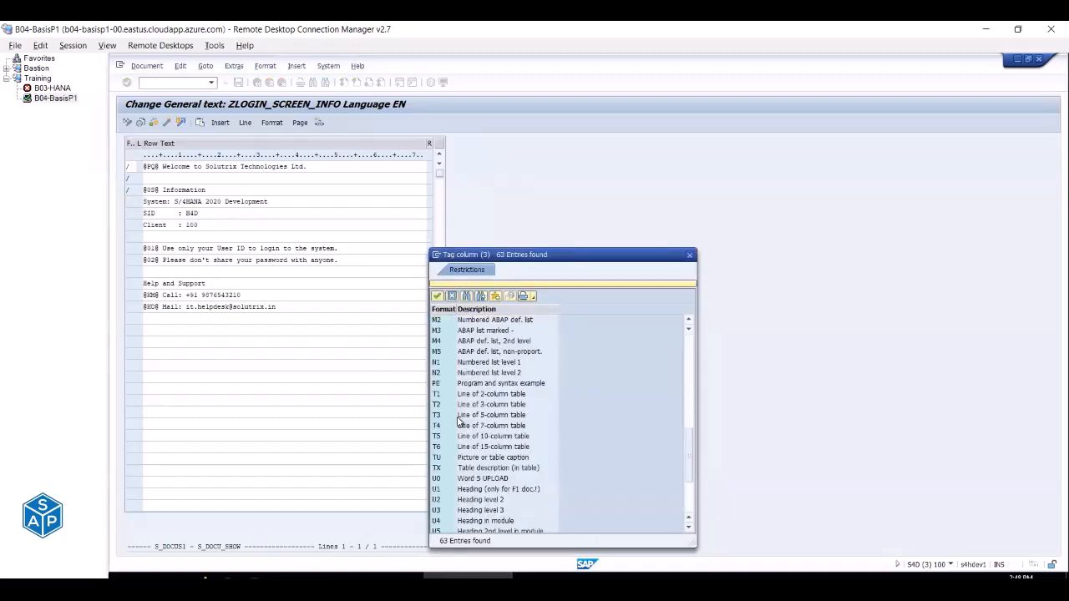
{"action": "scroll", "coordinate": [463, 472], "scroll_direction": "down", "scroll_amount": 5}
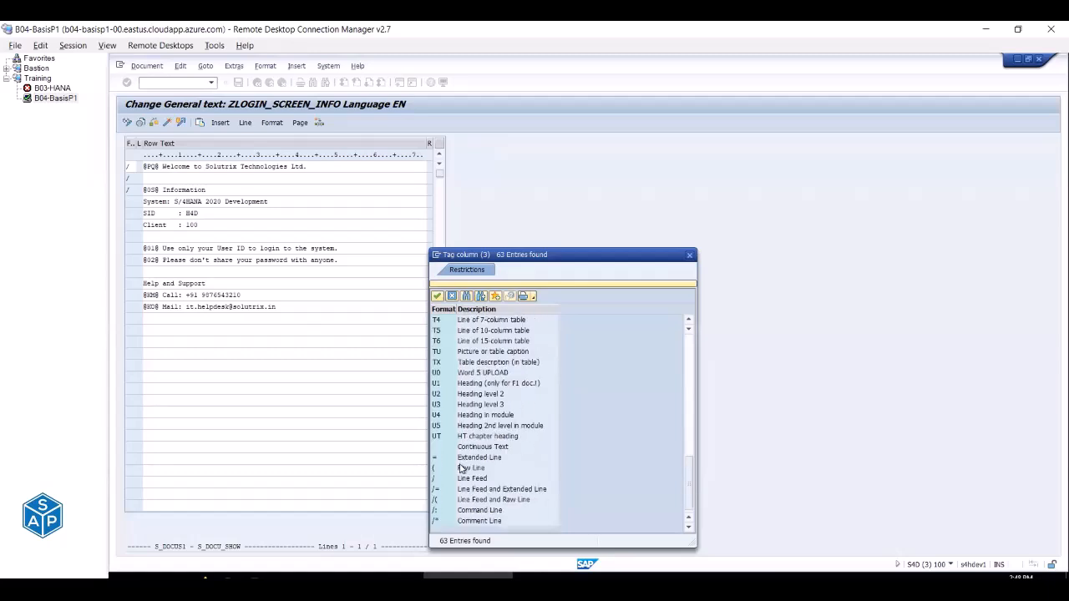
{"action": "double_click", "coordinate": [438, 479]}
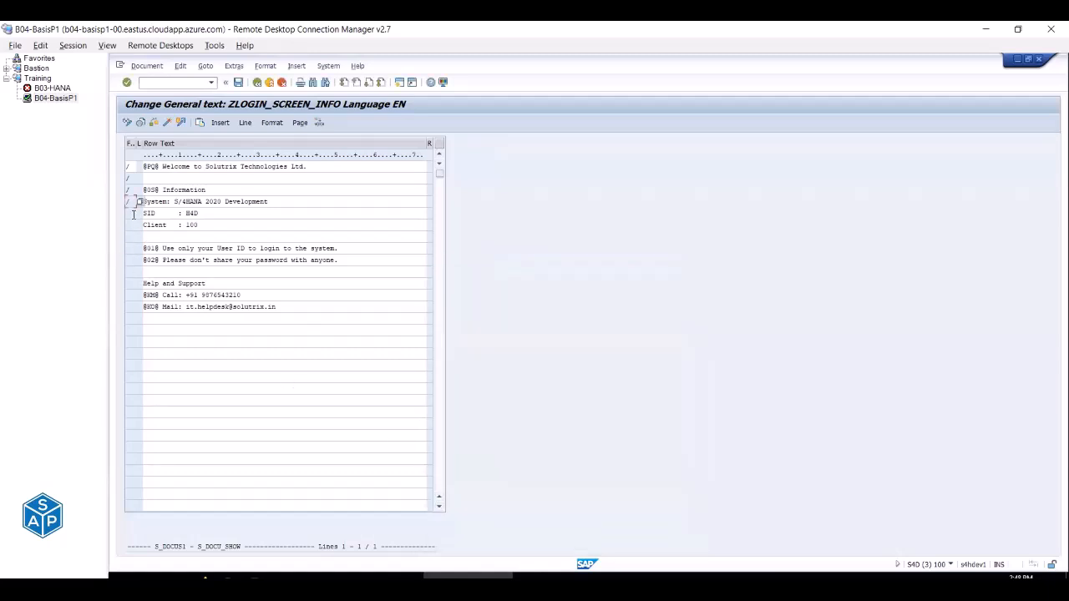
{"action": "left_click", "coordinate": [134, 213]}
{"action": "key", "text": "F4"}
{"action": "scroll", "coordinate": [585, 401], "scroll_direction": "down", "scroll_amount": 5}
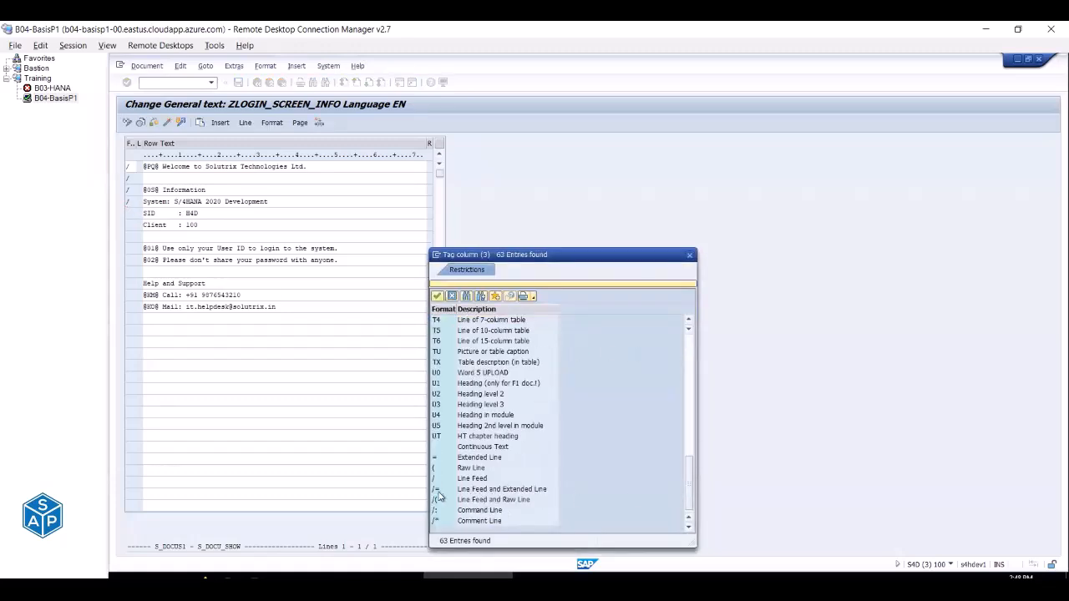
{"action": "double_click", "coordinate": [435, 480]}
Tag the Client line and the blank line below it as Line Feed (/).
{"action": "left_click", "coordinate": [135, 224]}
{"action": "key", "text": "F4"}
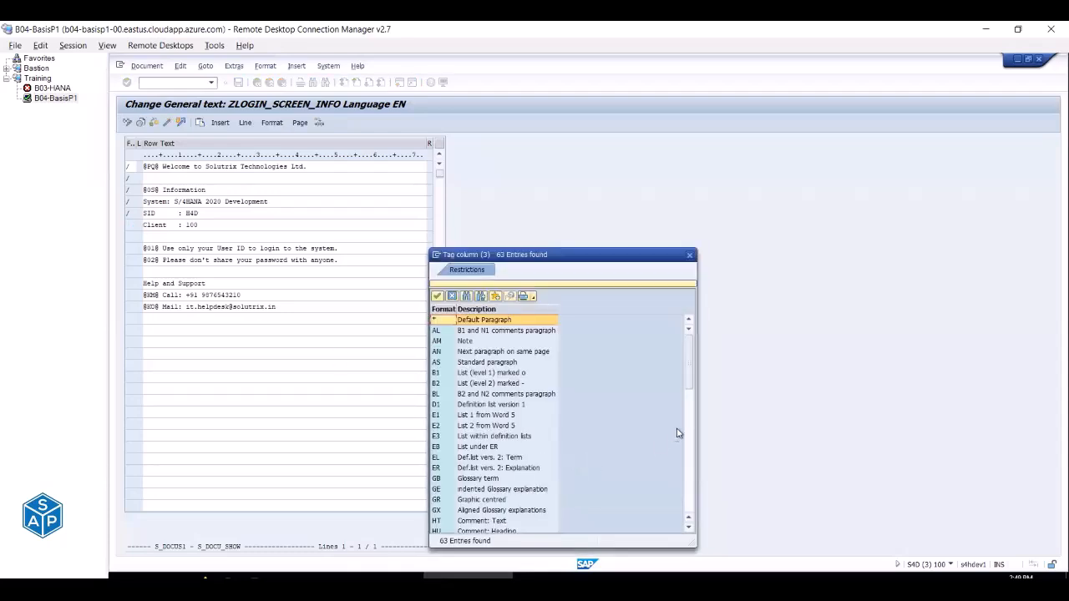
{"action": "left_click_drag", "start_coordinate": [688, 381], "coordinate": [690, 496]}
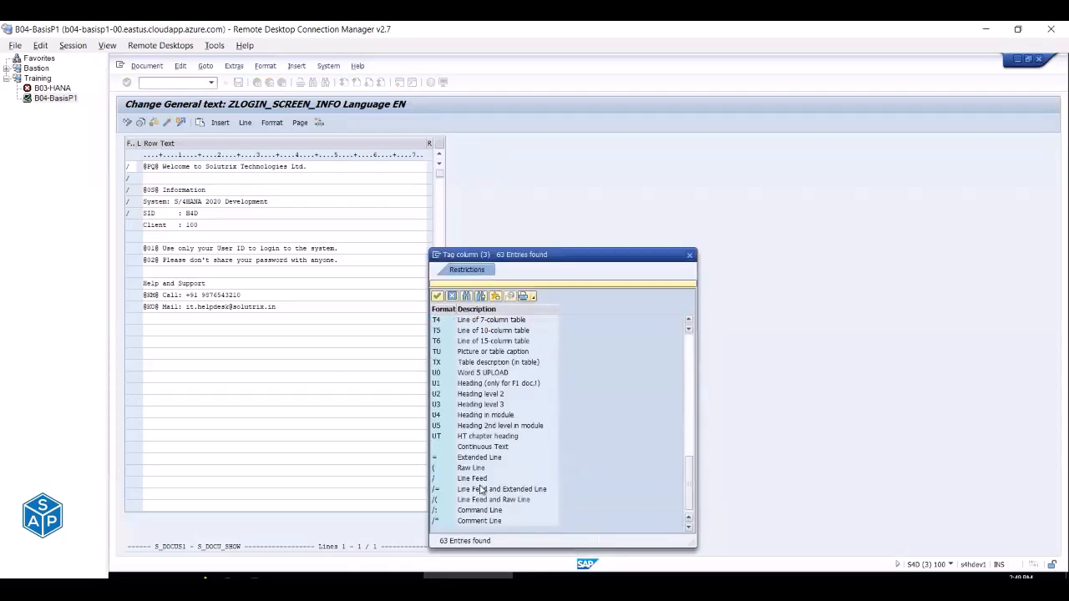
{"action": "double_click", "coordinate": [437, 483]}
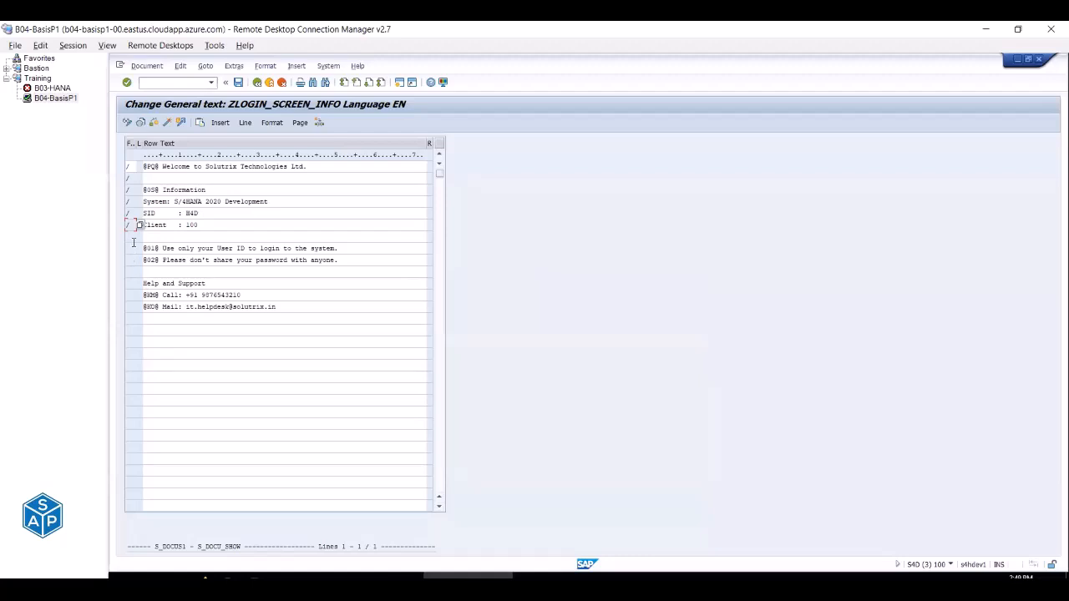
{"action": "left_click", "coordinate": [133, 239]}
{"action": "key", "text": "F4"}
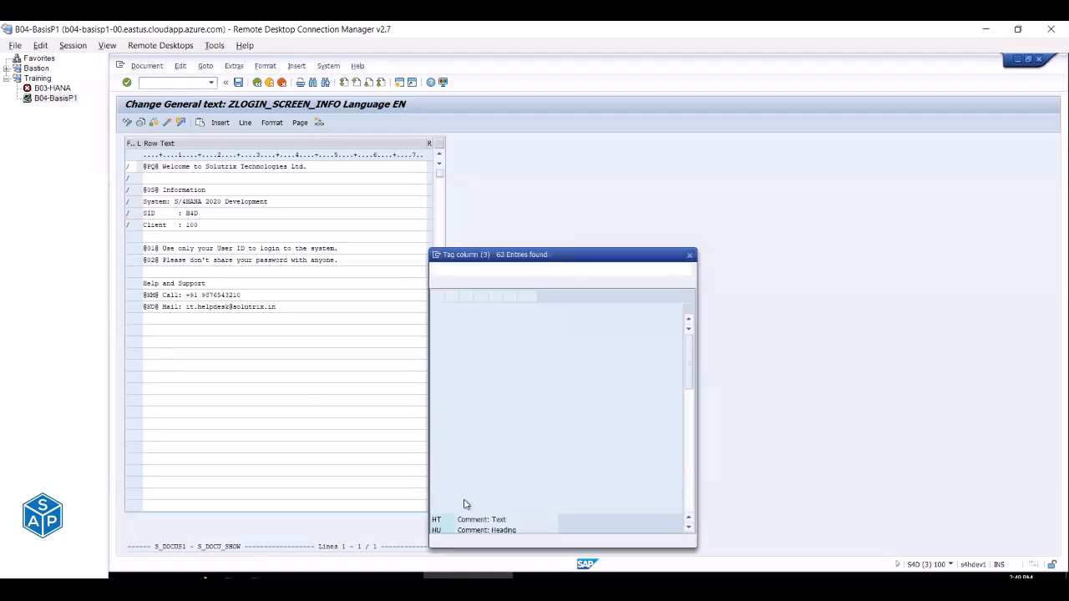
{"action": "scroll", "coordinate": [492, 501], "scroll_direction": "down", "scroll_amount": 10}
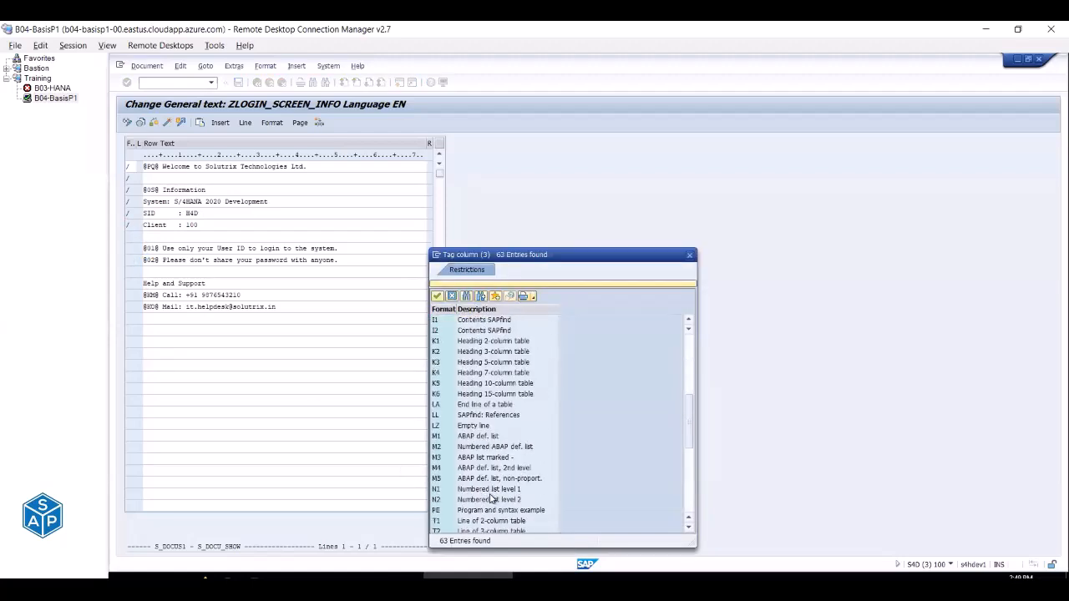
{"action": "scroll", "coordinate": [492, 500], "scroll_direction": "down", "scroll_amount": 5}
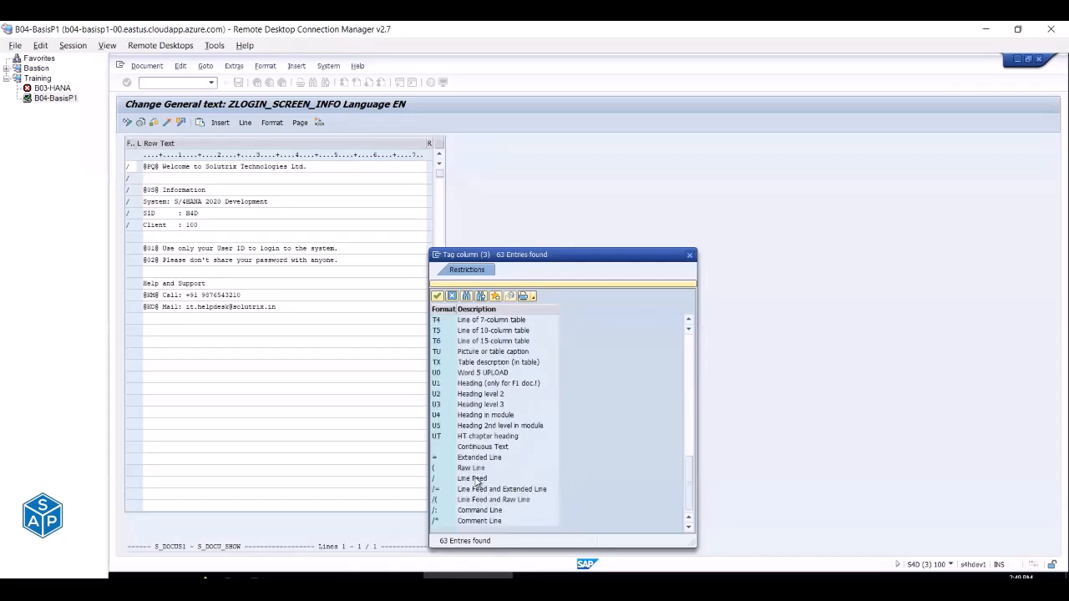
{"action": "key", "text": "Escape"}
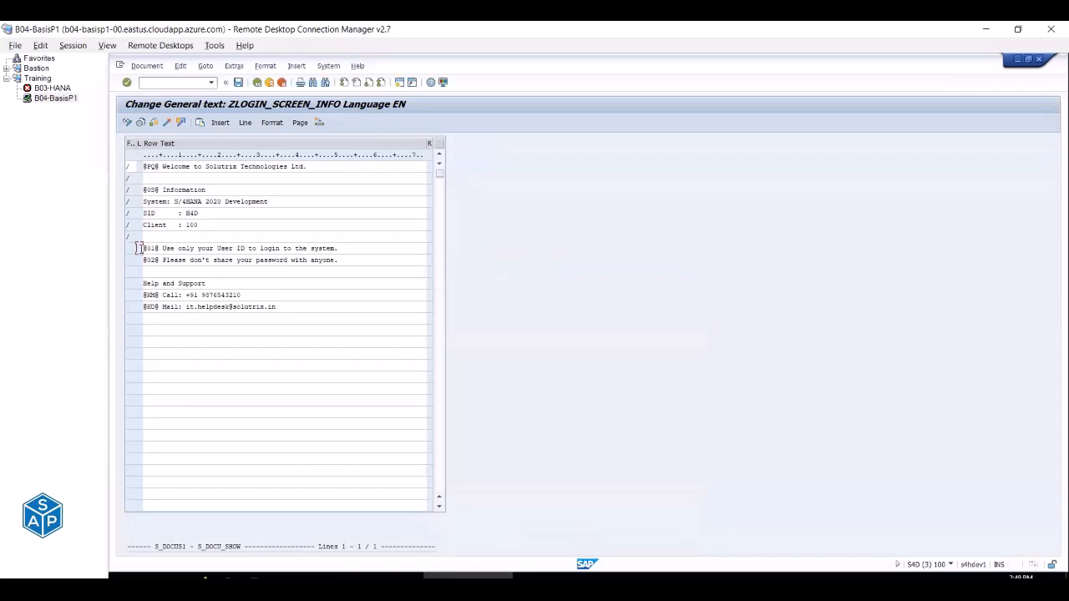
{"action": "left_click", "coordinate": [131, 248]}
{"action": "left_click", "coordinate": [140, 250]}
{"action": "scroll", "coordinate": [535, 499], "scroll_direction": "down", "scroll_amount": 10}
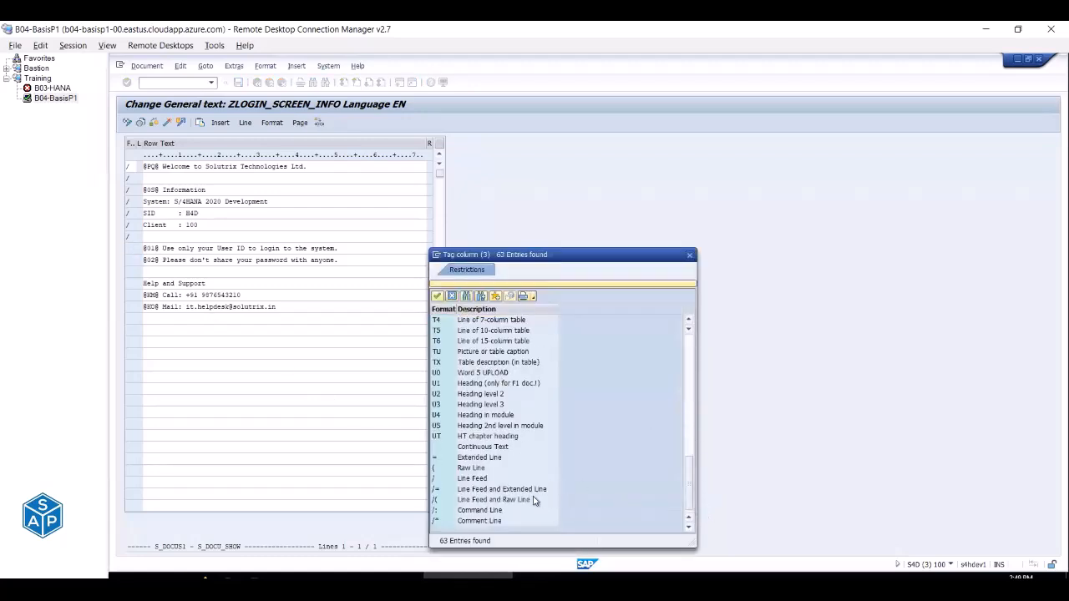
{"action": "double_click", "coordinate": [476, 478]}
{"action": "left_click", "coordinate": [132, 259]}
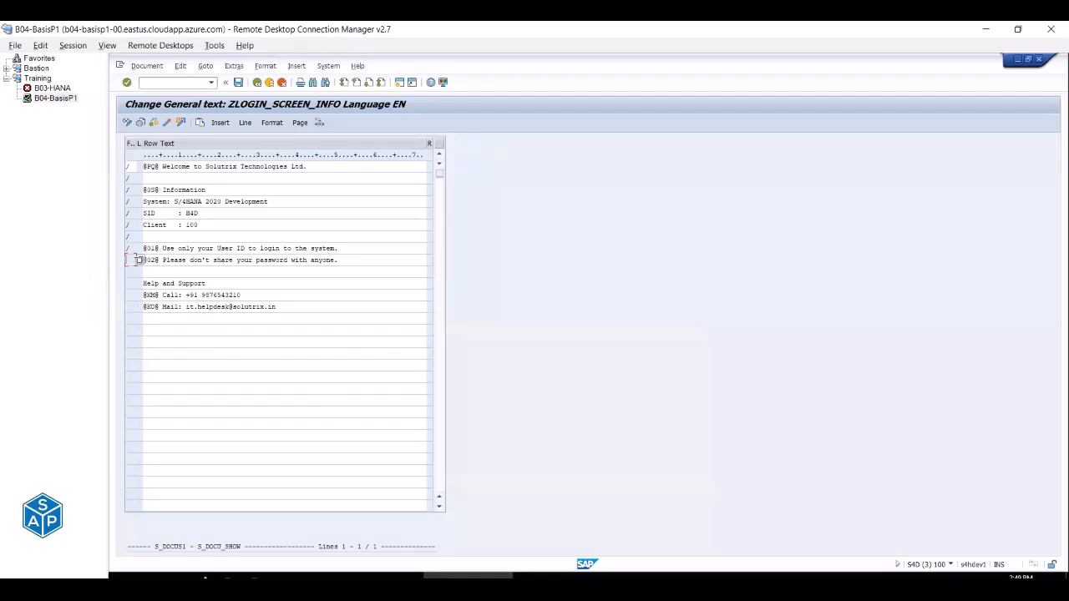
{"action": "left_click", "coordinate": [140, 261]}
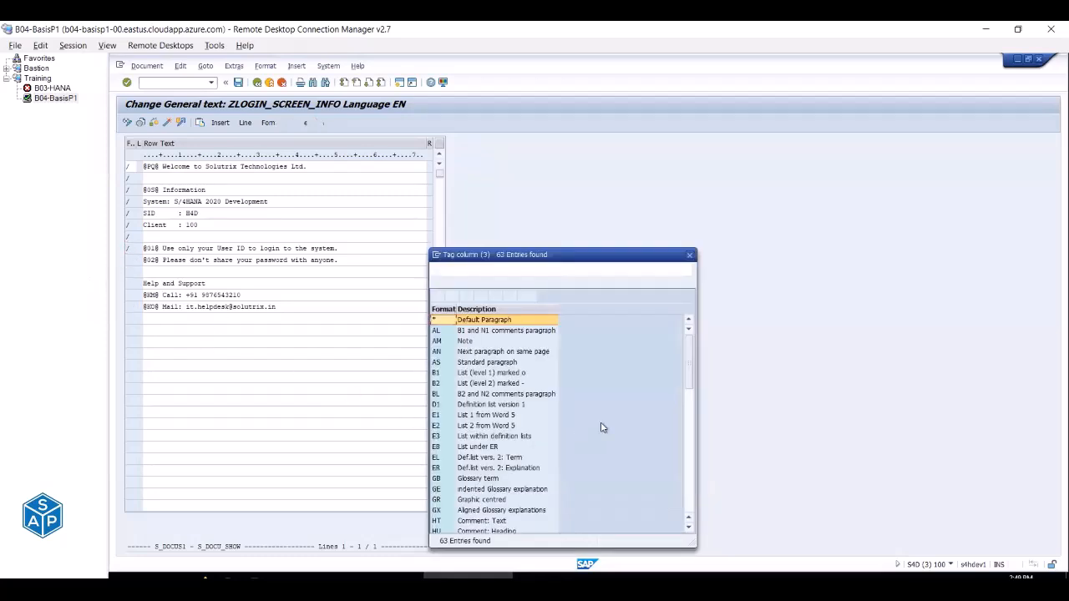
{"action": "left_click_drag", "start_coordinate": [701, 501], "coordinate": [700, 513]}
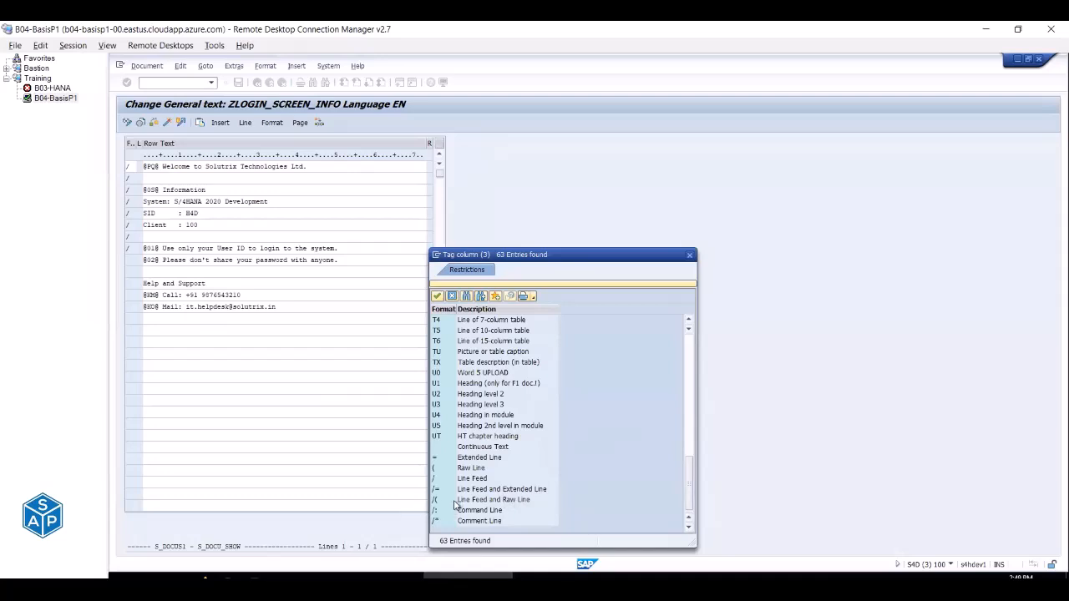
{"action": "double_click", "coordinate": [443, 482]}
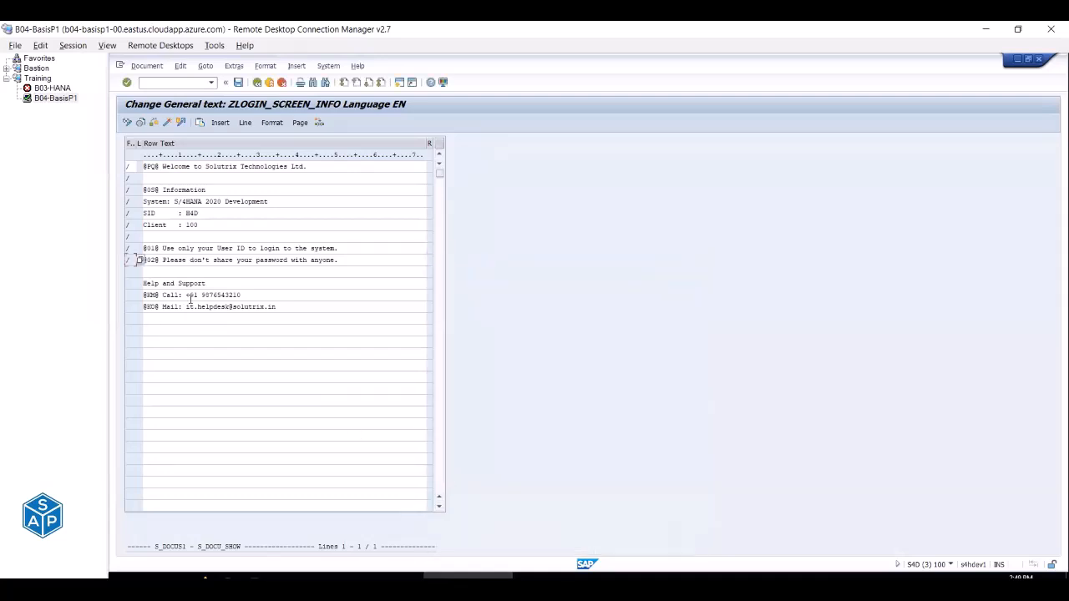
{"action": "left_click", "coordinate": [131, 272]}
{"action": "left_click", "coordinate": [141, 273]}
{"action": "scroll", "coordinate": [498, 399], "scroll_direction": "down", "scroll_amount": 15}
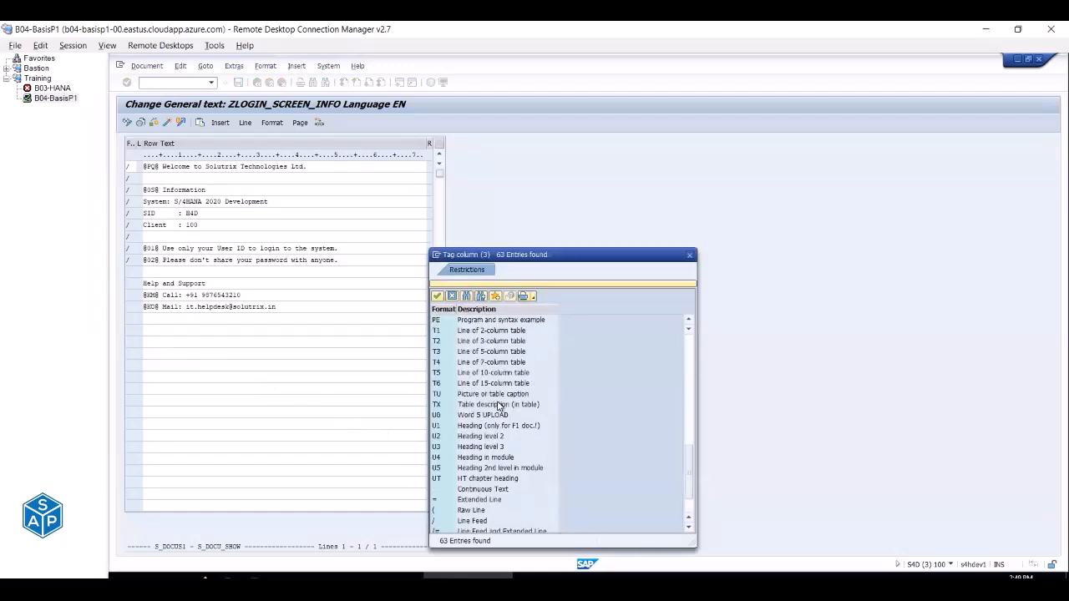
{"action": "double_click", "coordinate": [438, 484]}
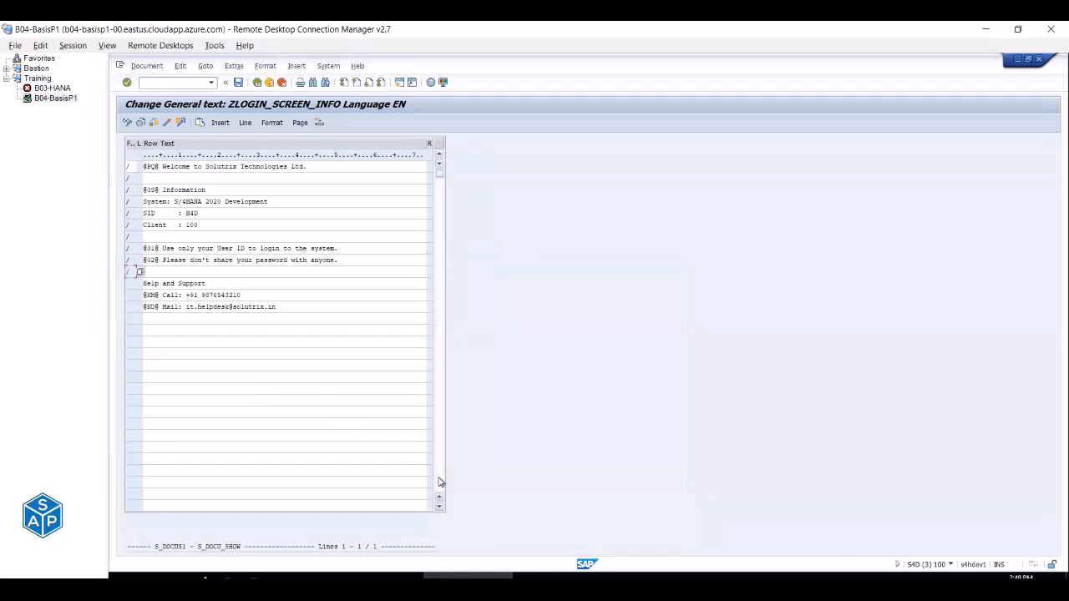
Tag the Help and Support, Call and Mail lines with Line Feed (/).
{"action": "left_click", "coordinate": [133, 285]}
{"action": "left_click", "coordinate": [140, 284]}
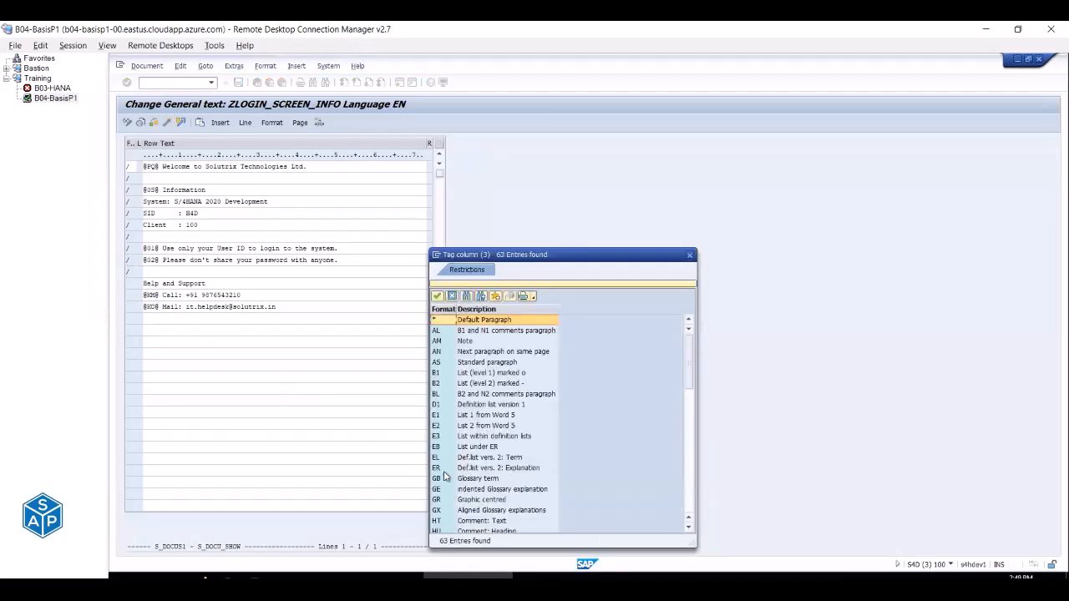
{"action": "scroll", "coordinate": [455, 475], "scroll_direction": "down", "scroll_amount": 14}
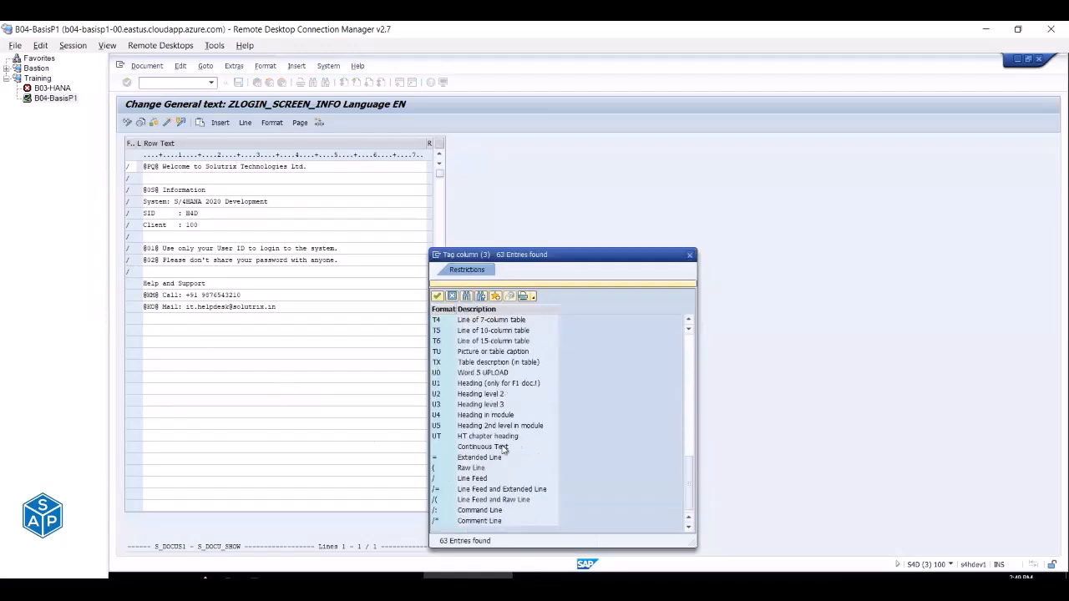
{"action": "double_click", "coordinate": [440, 479]}
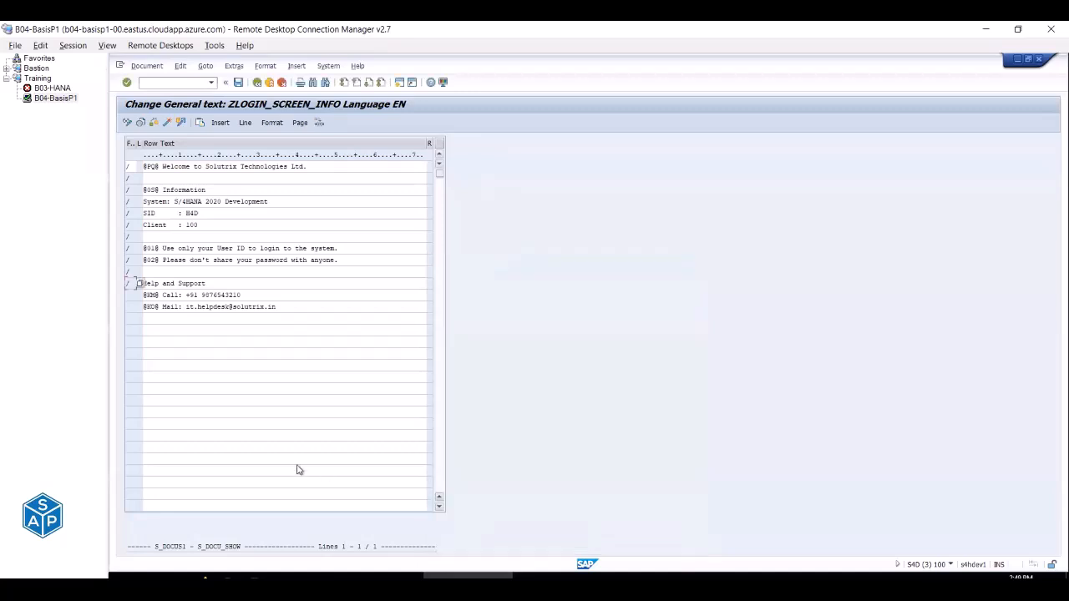
{"action": "left_click", "coordinate": [133, 295]}
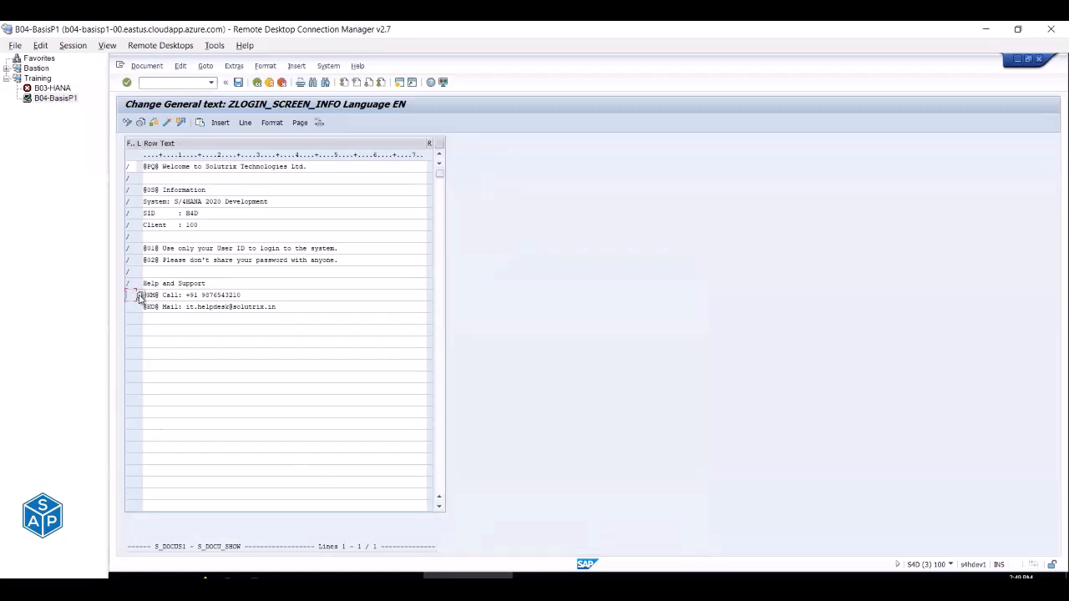
{"action": "key", "text": "F4"}
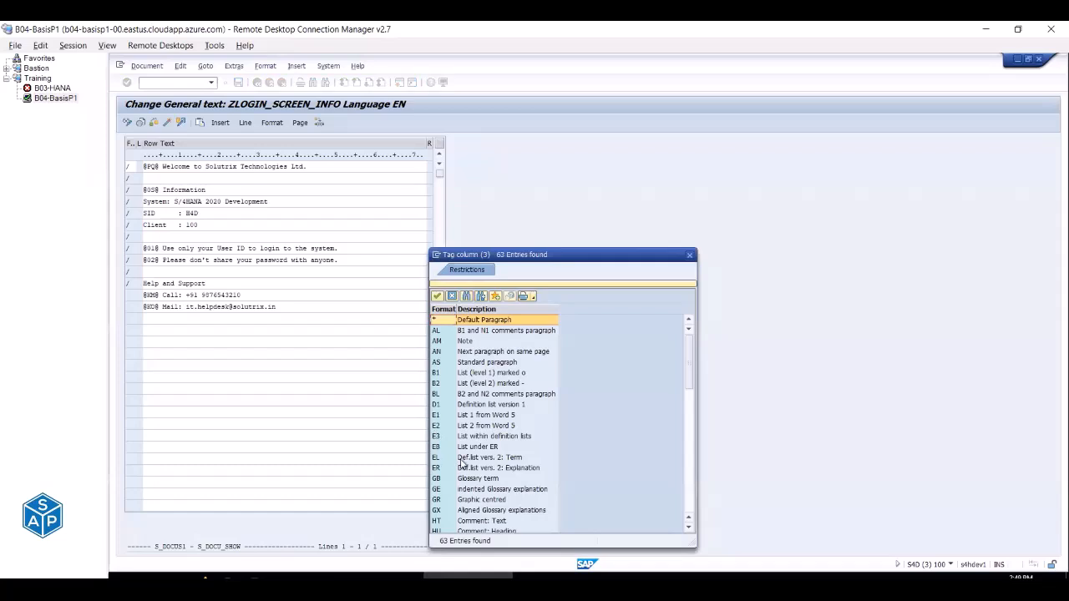
{"action": "scroll", "coordinate": [462, 464], "scroll_direction": "down", "scroll_amount": 5}
{"action": "scroll", "coordinate": [462, 463], "scroll_direction": "down", "scroll_amount": 5}
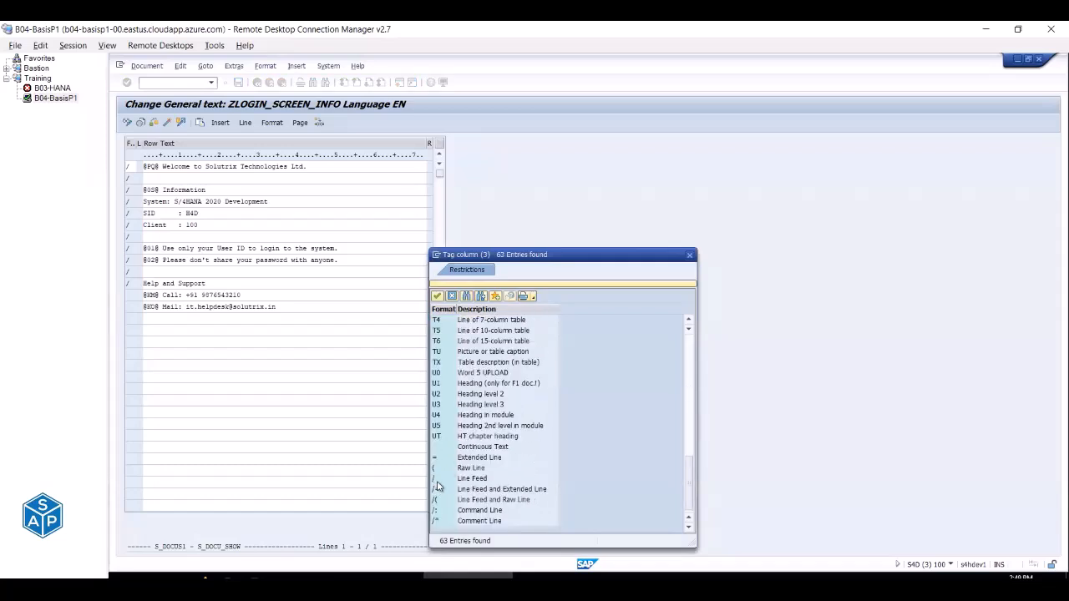
{"action": "double_click", "coordinate": [435, 479]}
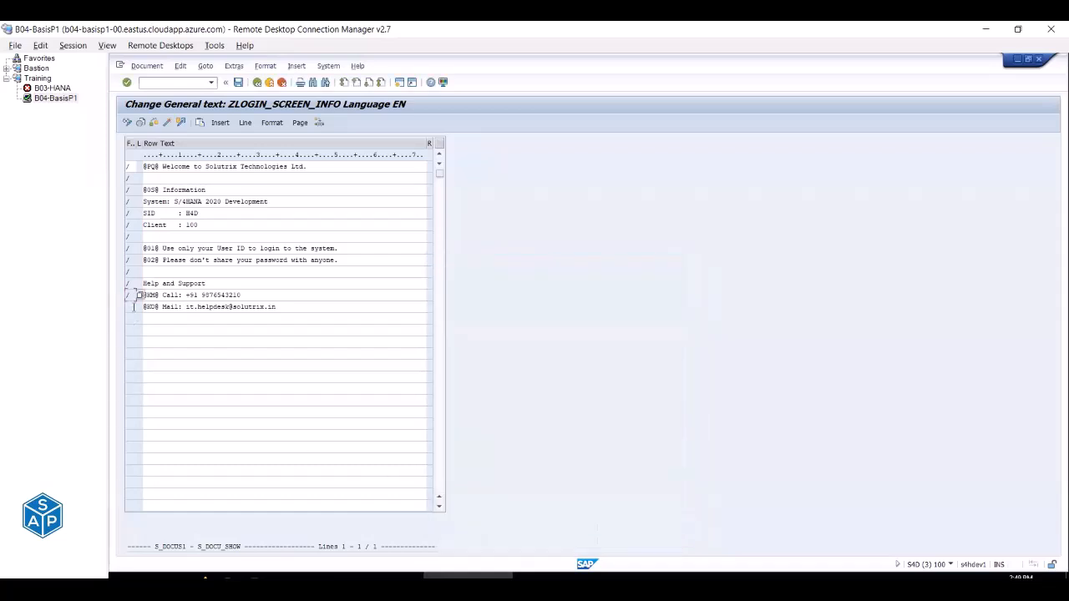
{"action": "key", "text": "F4"}
{"action": "scroll", "coordinate": [491, 448], "scroll_direction": "down", "scroll_amount": 5}
{"action": "scroll", "coordinate": [491, 448], "scroll_direction": "down", "scroll_amount": 5}
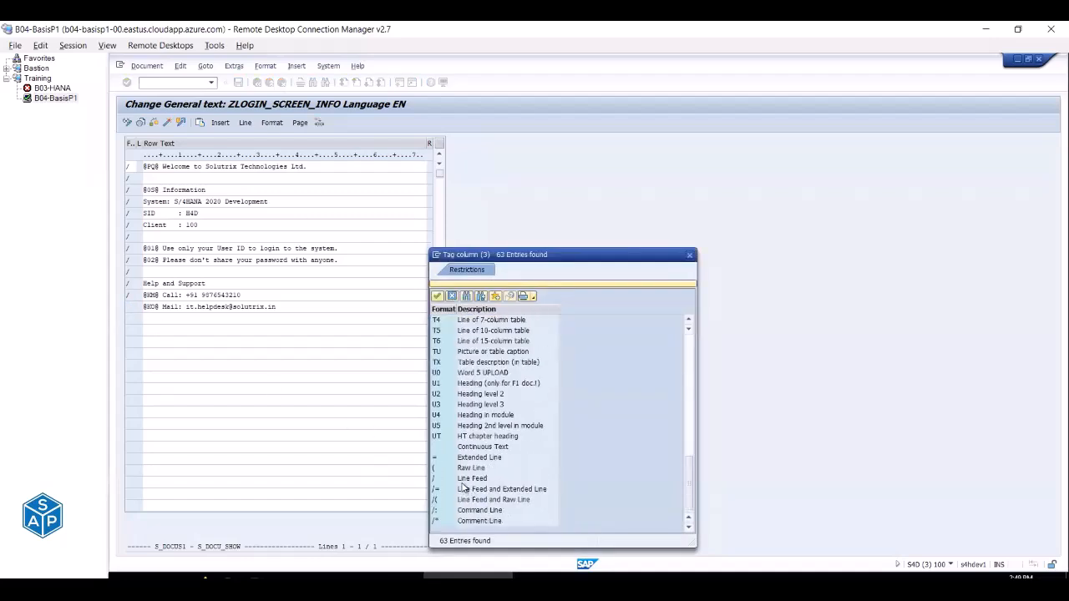
{"action": "double_click", "coordinate": [463, 479]}
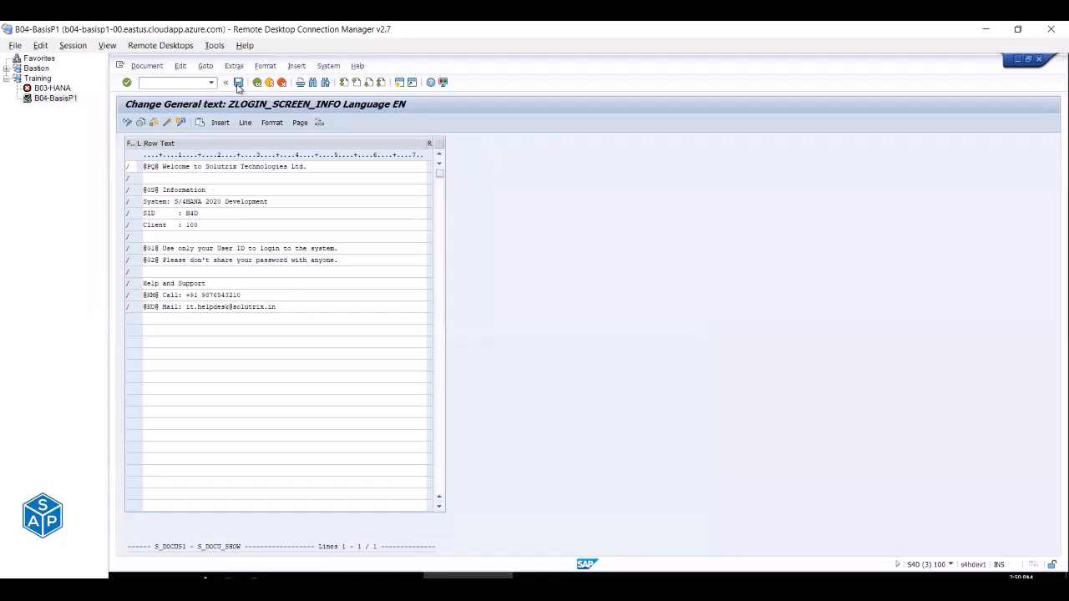
Save the edited ZLOGIN_SCREEN_INFO logon text, bringing up the package assignment.
{"action": "left_click", "coordinate": [238, 84]}
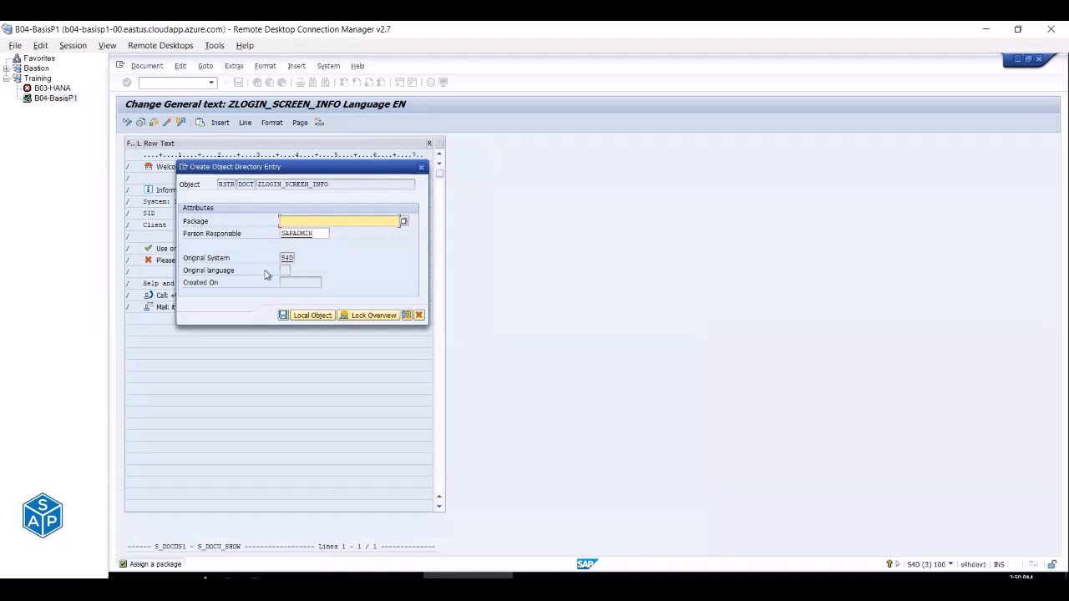
{"action": "left_click_drag", "start_coordinate": [327, 183], "coordinate": [248, 184]}
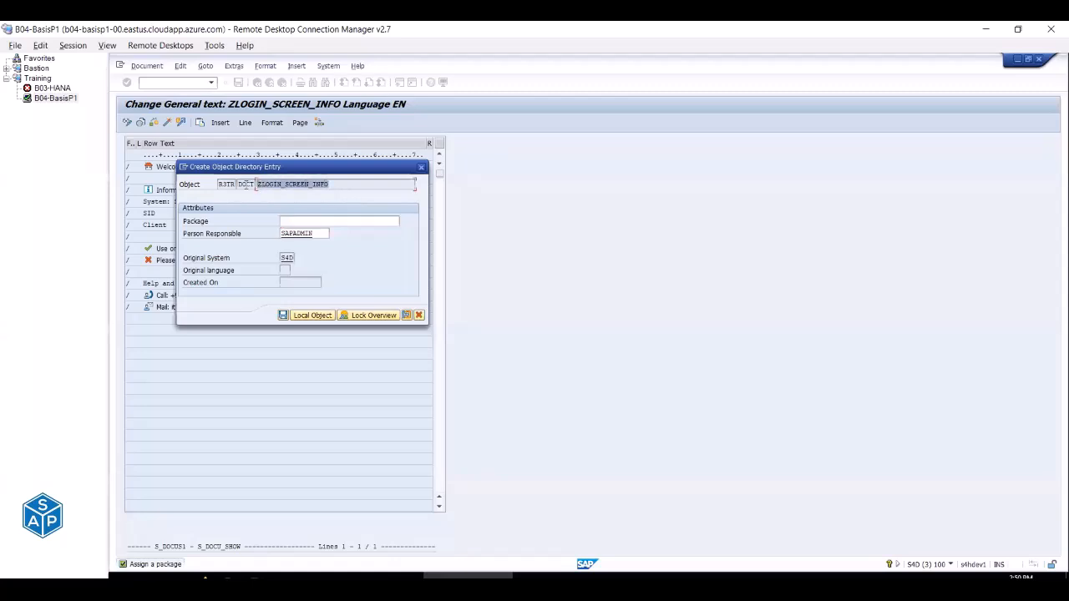
{"action": "left_click", "coordinate": [310, 222]}
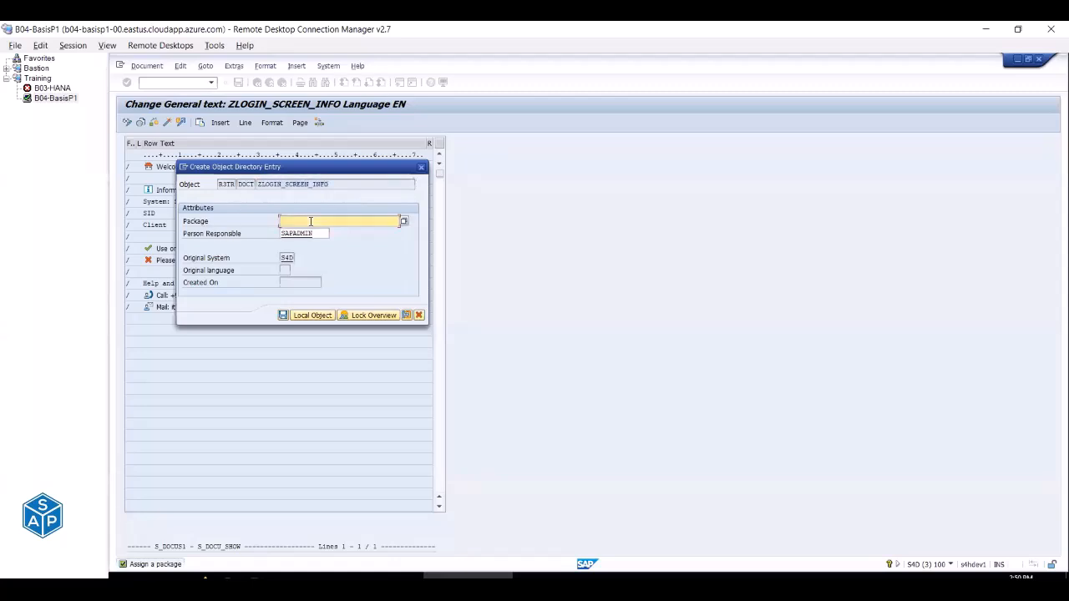
Copy ZBASIS from the Excel notes into the Package field and save the object directory entry.
{"action": "key", "text": "alt+Tab"}
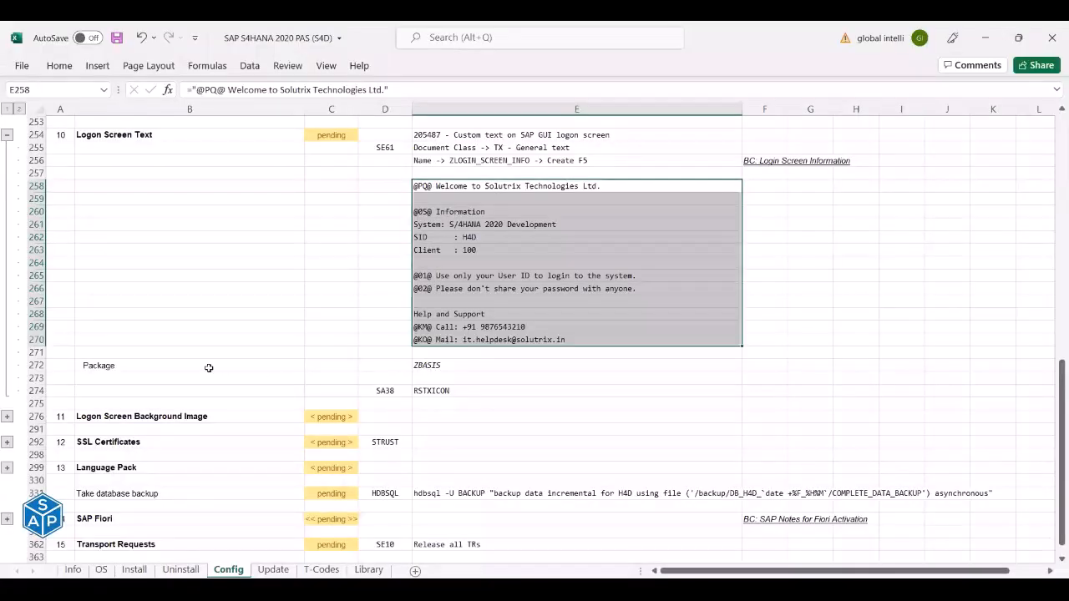
{"action": "left_click", "coordinate": [208, 367]}
{"action": "left_click", "coordinate": [448, 364]}
{"action": "key", "text": "ctrl+c"}
{"action": "key", "text": "alt+Tab"}
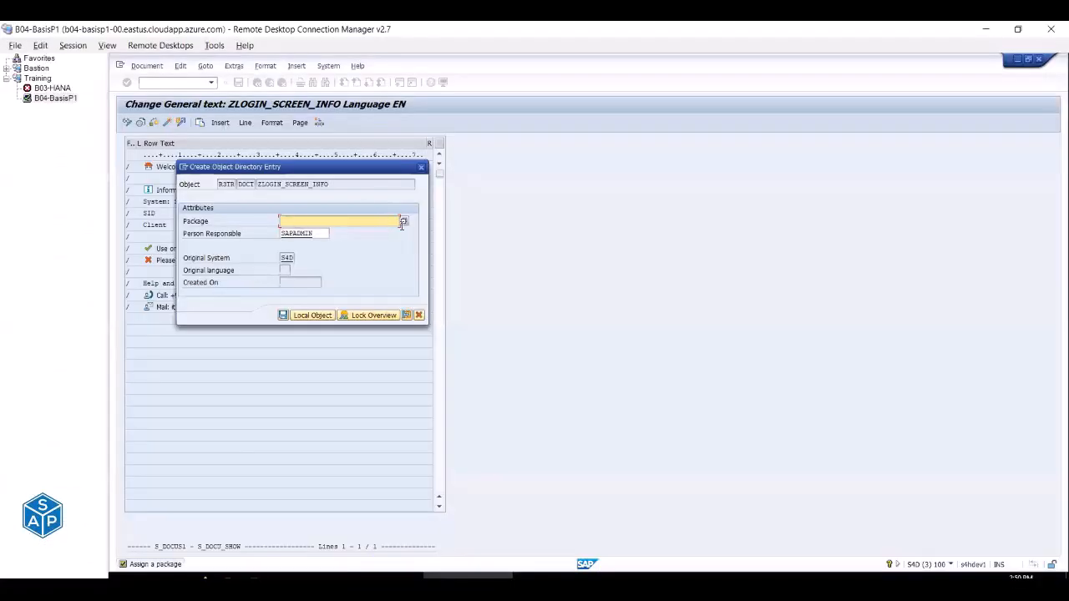
{"action": "key", "text": "ctrl+v"}
{"action": "left_click", "coordinate": [283, 315]}
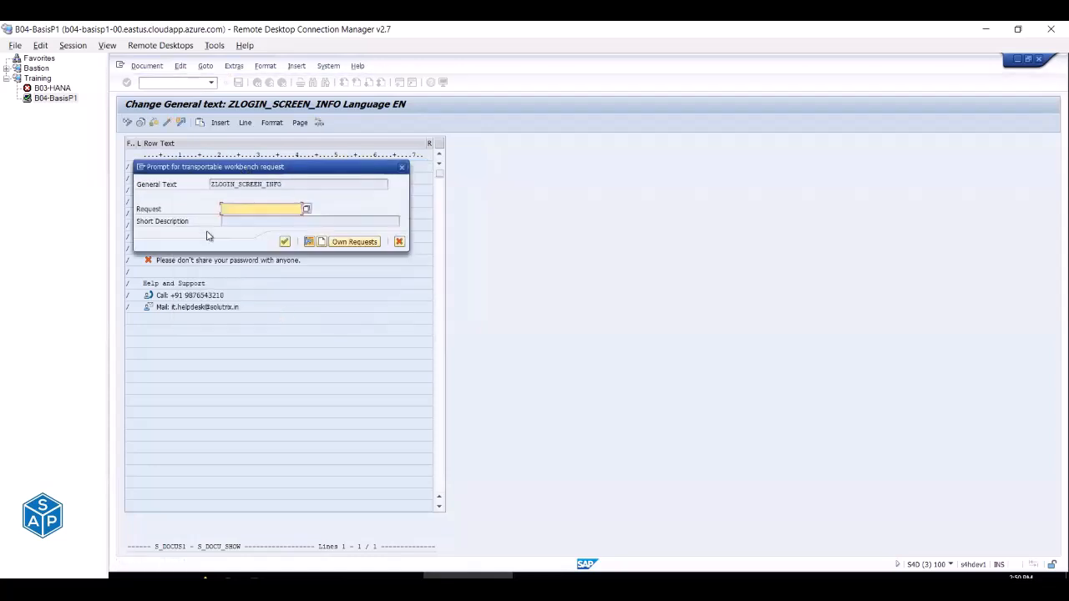
Move the Login Screen Information link from F256 to F272 in the Excel notes.
{"action": "key", "text": "alt+Tab"}
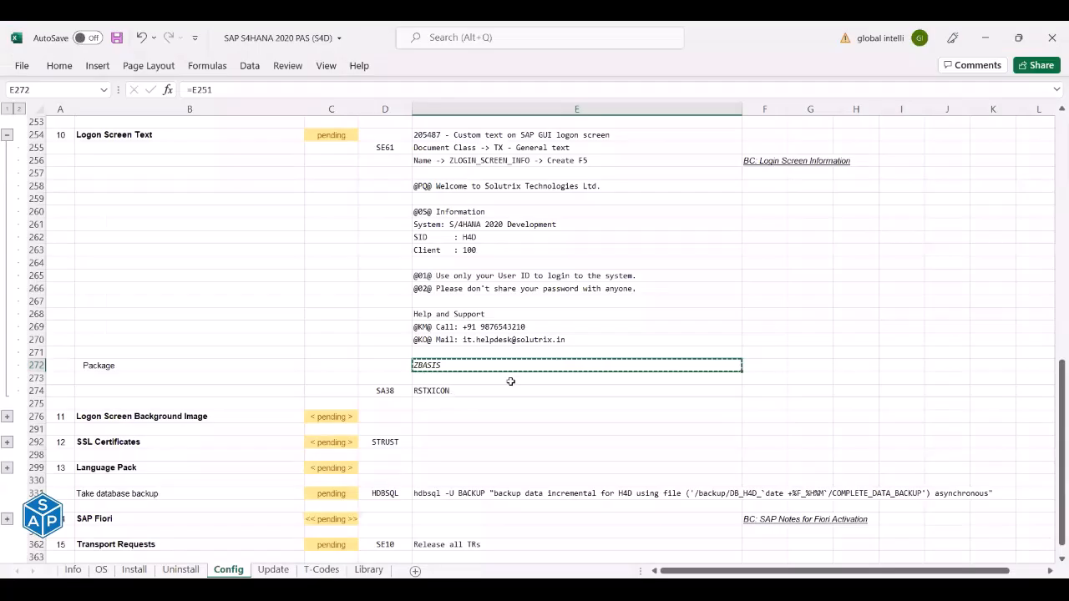
{"action": "left_click", "coordinate": [751, 162]}
{"action": "left_click_drag", "start_coordinate": [762, 167], "coordinate": [779, 364]}
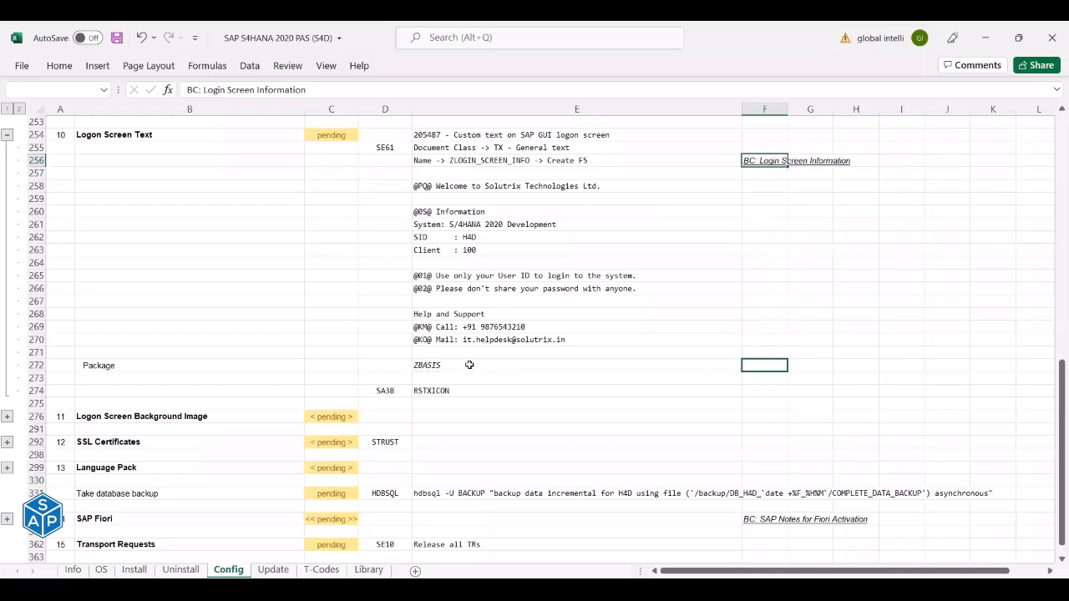
Copy the description 'BC: Login Screen Information' from F272 and return to SAP.
{"action": "left_click", "coordinate": [120, 39]}
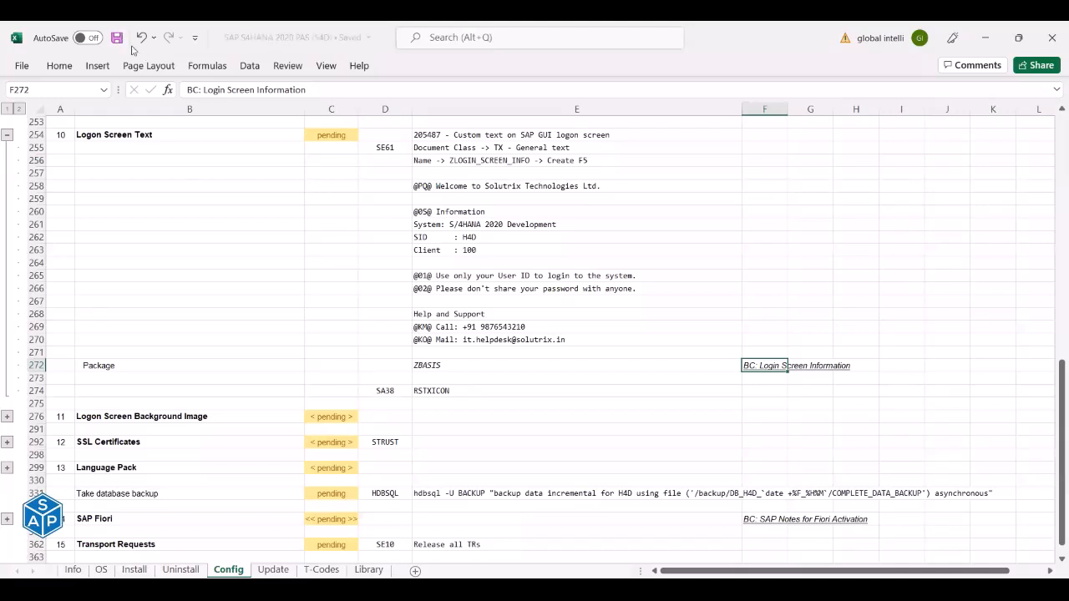
{"action": "left_click", "coordinate": [443, 369]}
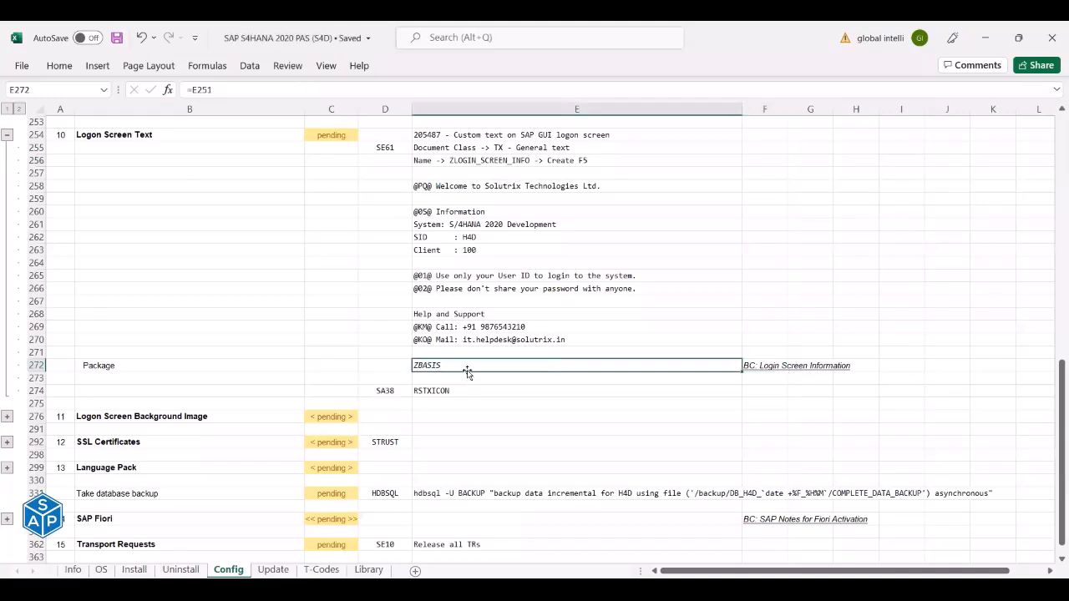
{"action": "left_click", "coordinate": [758, 366]}
{"action": "key", "text": "ctrl+c"}
{"action": "key", "text": "alt+Tab"}
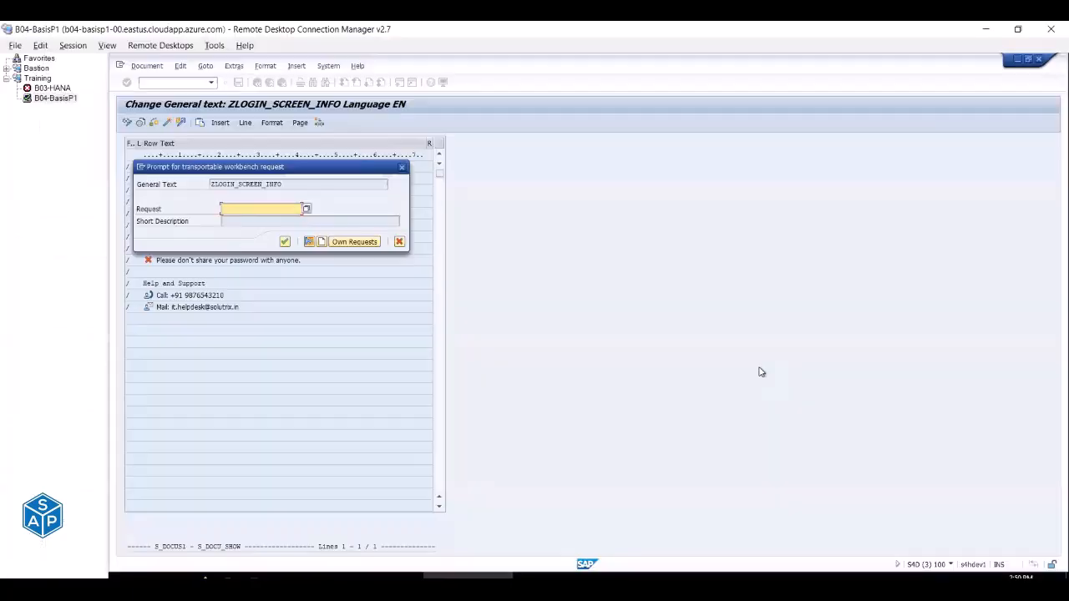
Create and save a new workbench request with short description 'BC: Login Screen Information'.
{"action": "left_click", "coordinate": [307, 209]}
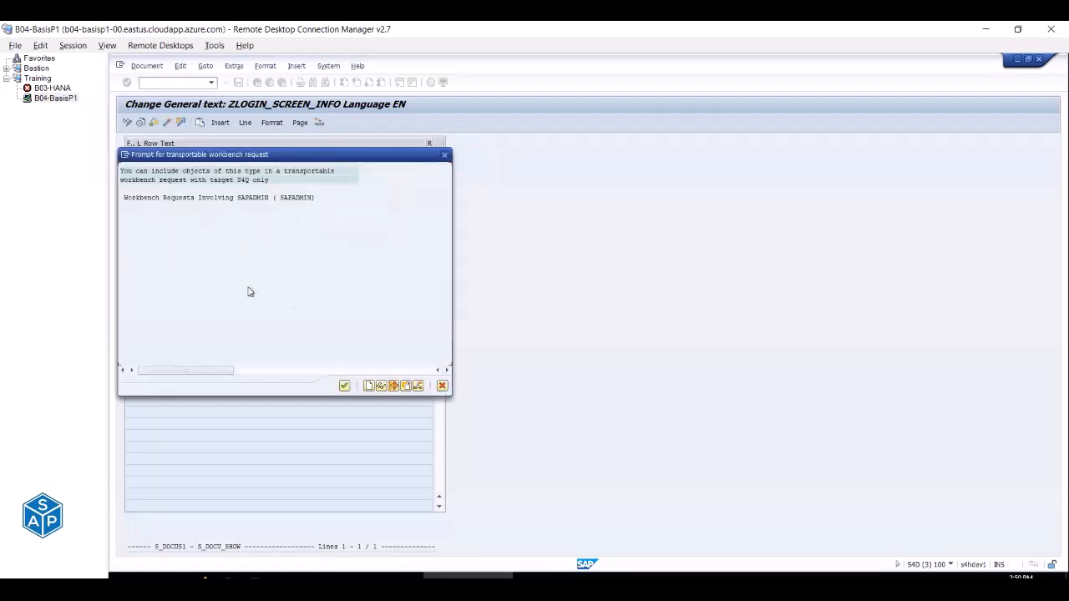
{"action": "key", "text": "Escape"}
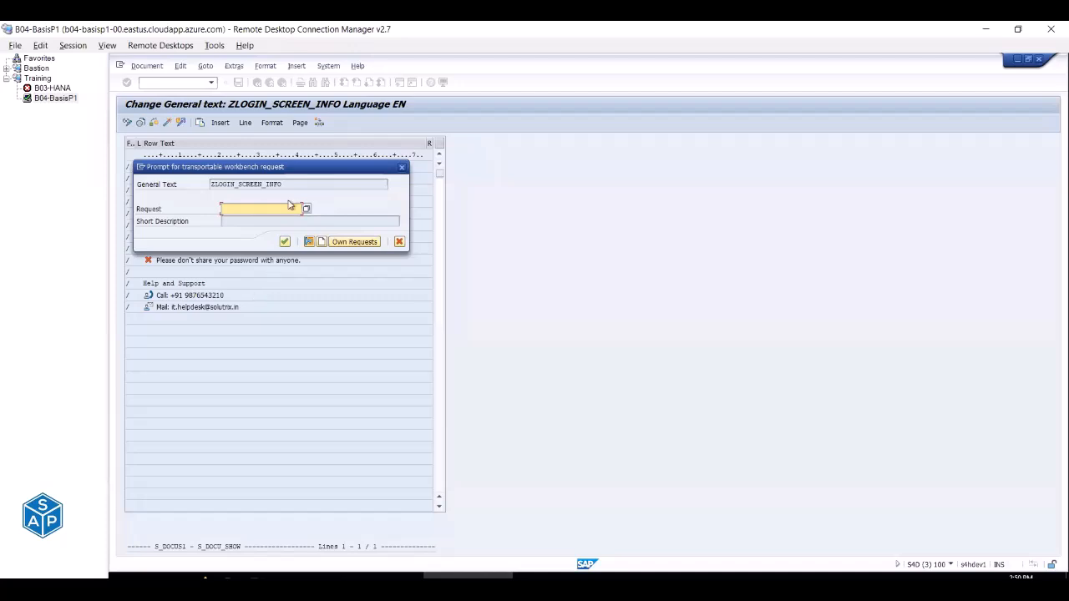
{"action": "left_click", "coordinate": [324, 242]}
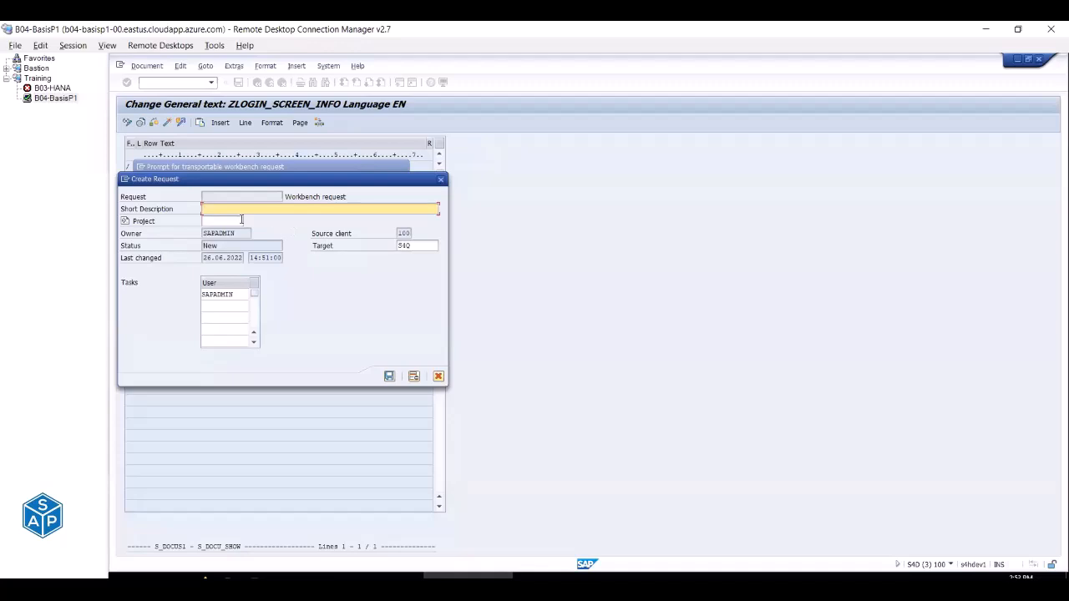
{"action": "key", "text": "ctrl+v"}
{"action": "left_click", "coordinate": [389, 376]}
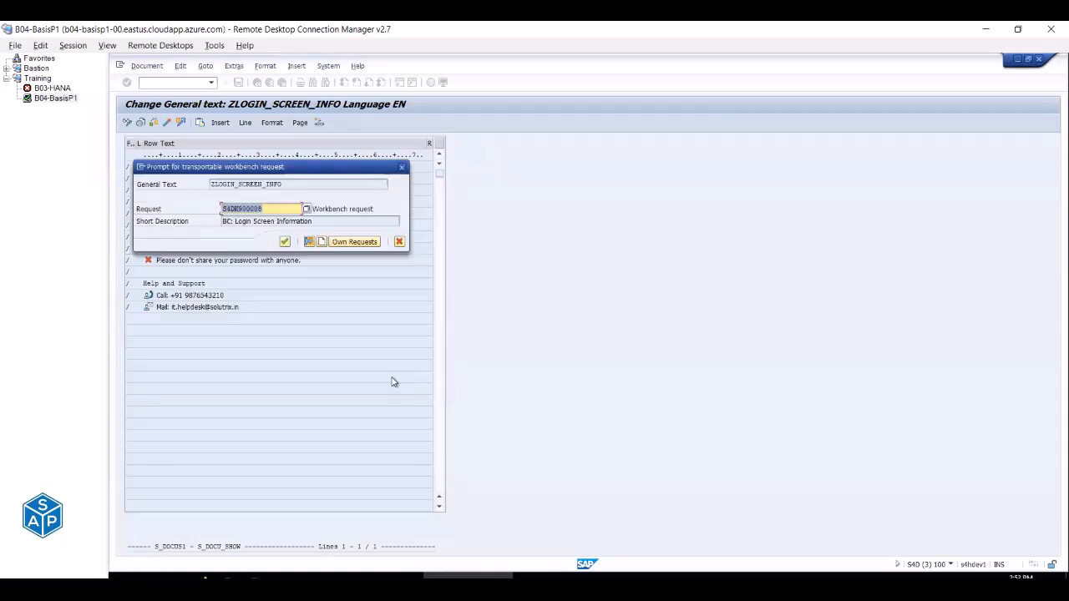
Confirm the transport request for ZLOGIN_SCREEN_INFO and preview its formatted screen output.
{"action": "left_click", "coordinate": [285, 243]}
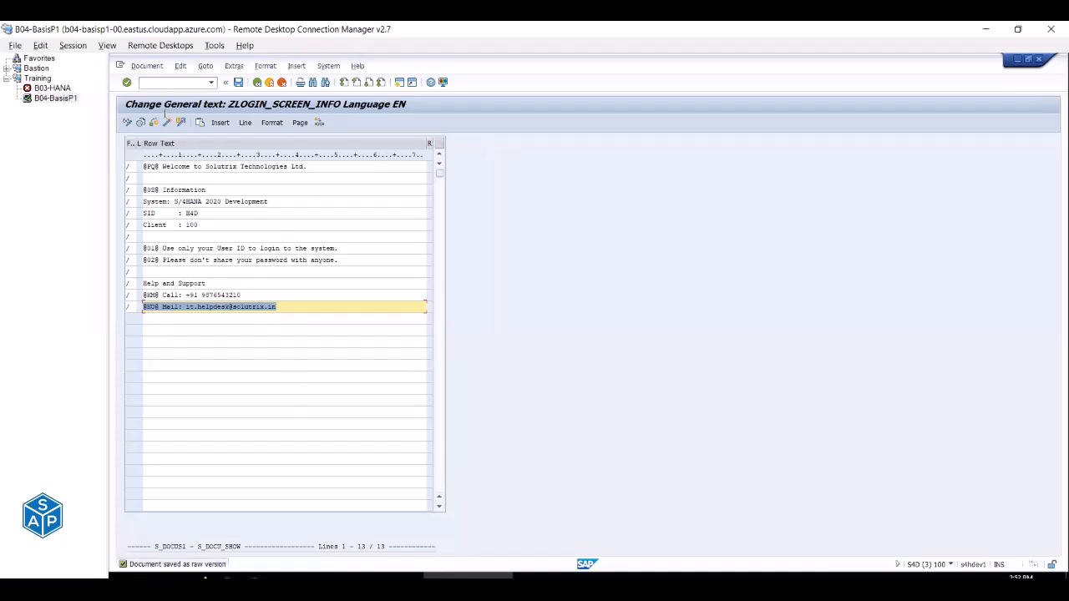
{"action": "left_click", "coordinate": [140, 123]}
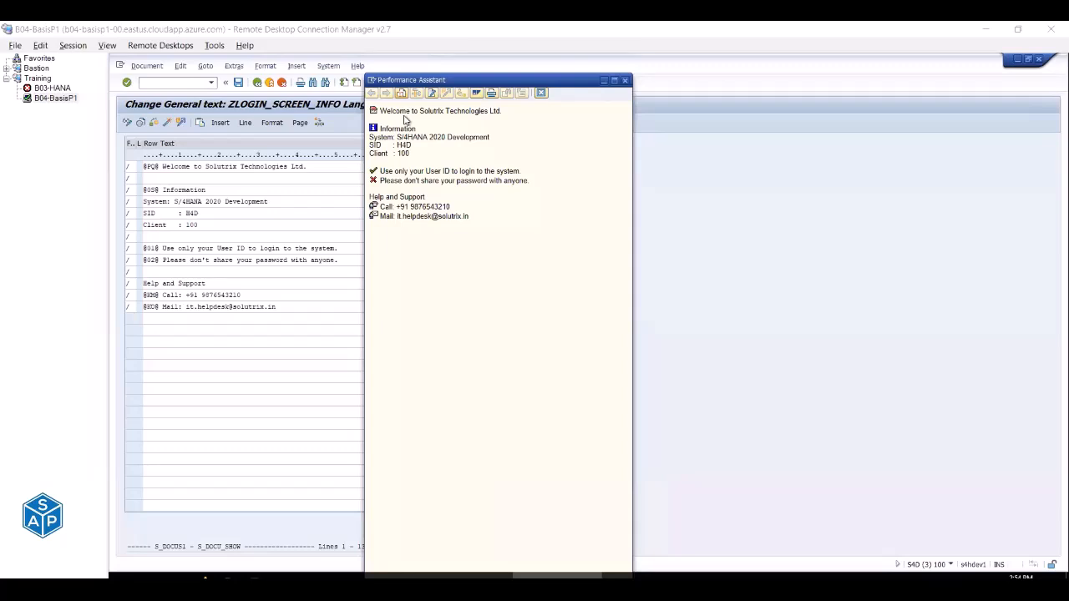
Open the S4D logon screen and check the S/4HANA 2020 Development, SID, client and user ID lines.
{"action": "left_click", "coordinate": [625, 82]}
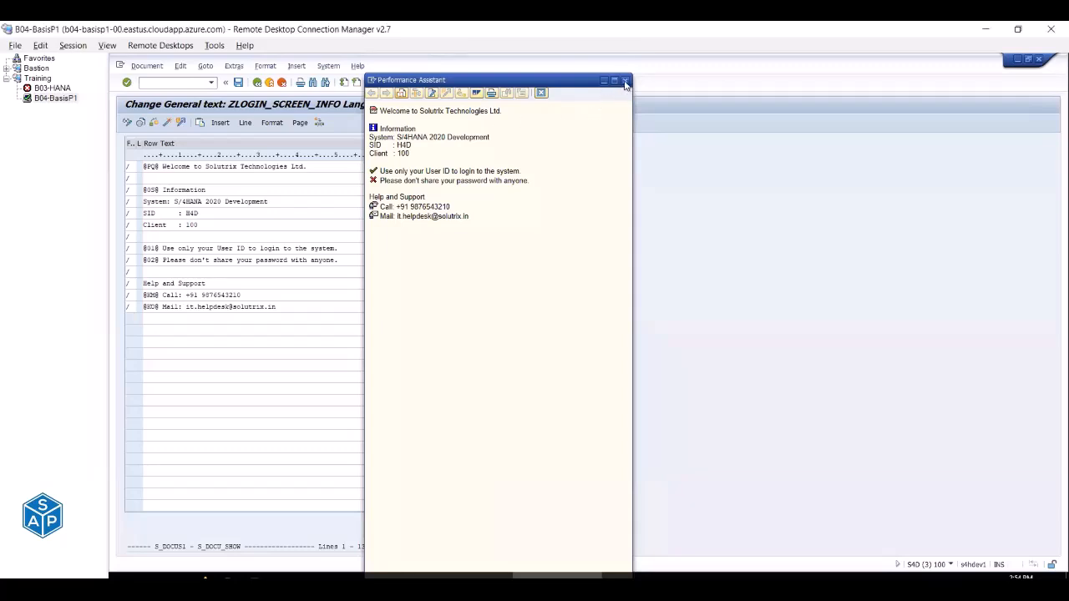
{"action": "left_click", "coordinate": [384, 576]}
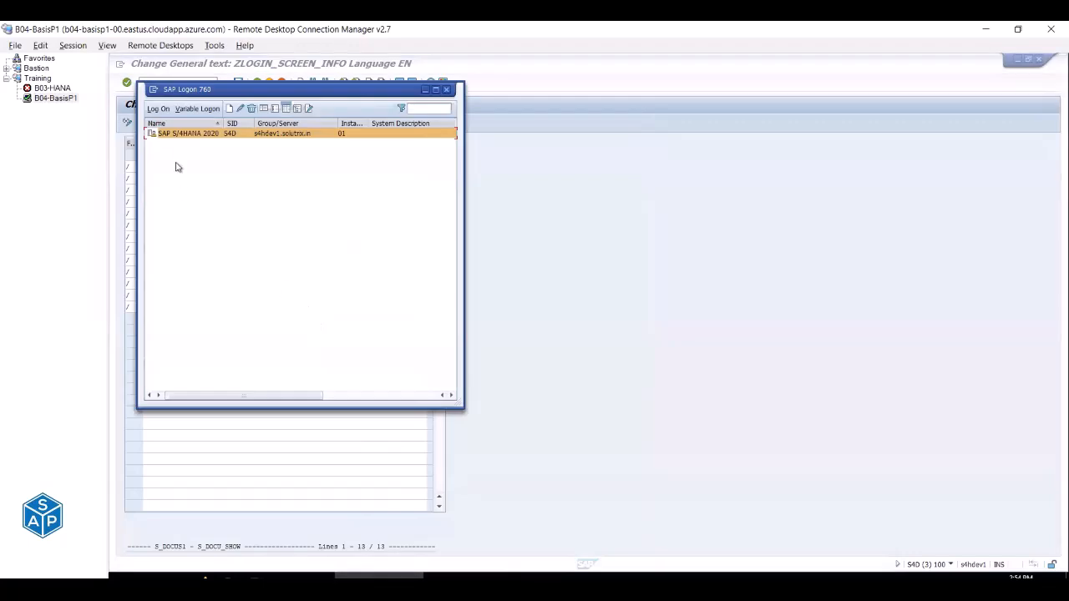
{"action": "double_click", "coordinate": [177, 136]}
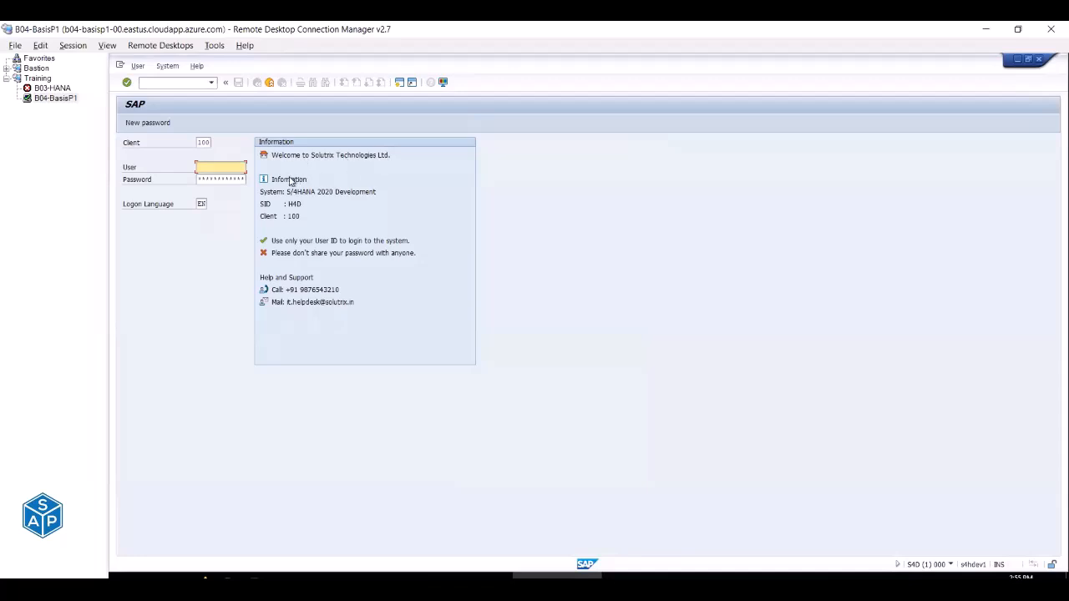
{"action": "left_click_drag", "start_coordinate": [286, 191], "coordinate": [379, 191]}
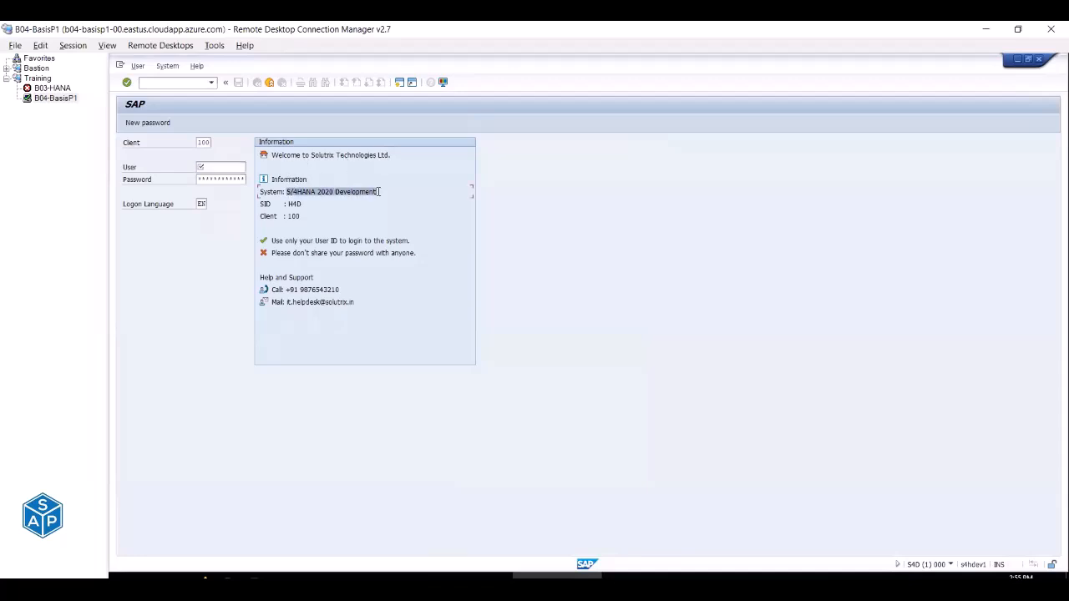
{"action": "left_click", "coordinate": [295, 205]}
{"action": "left_click", "coordinate": [295, 215]}
{"action": "left_click", "coordinate": [276, 241]}
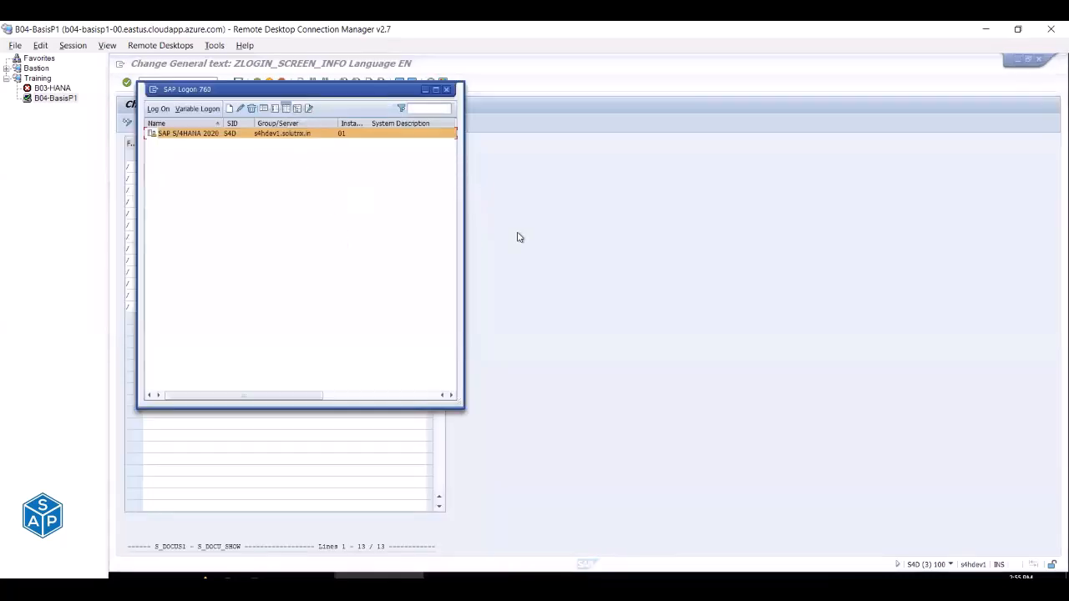
Exit the text editor to SAP Easy Access, recheck the logon screen, and return to Excel.
{"action": "left_click", "coordinate": [517, 237]}
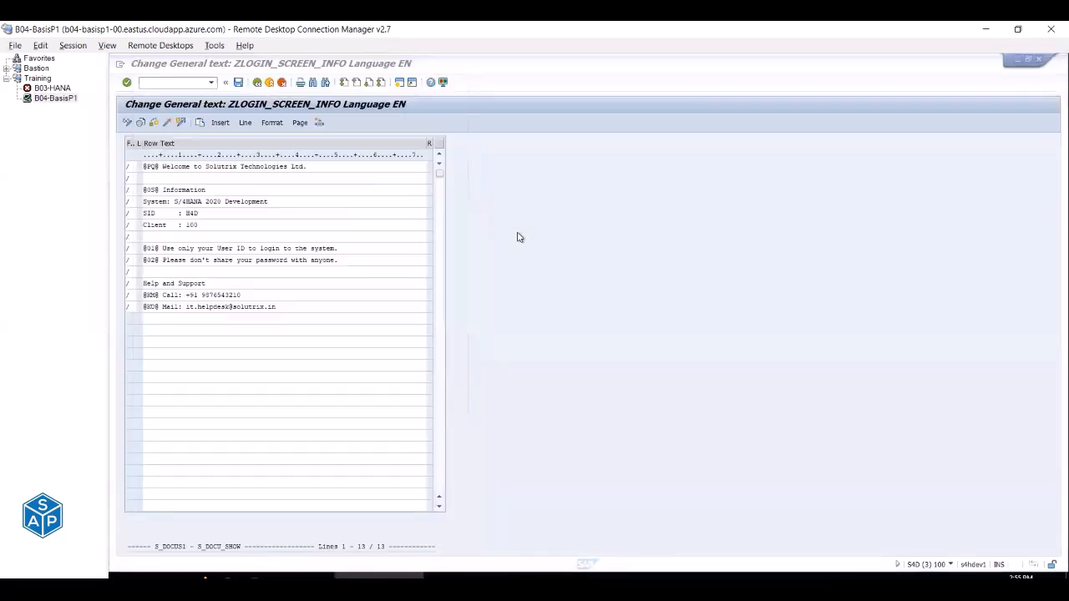
{"action": "left_click", "coordinate": [270, 82]}
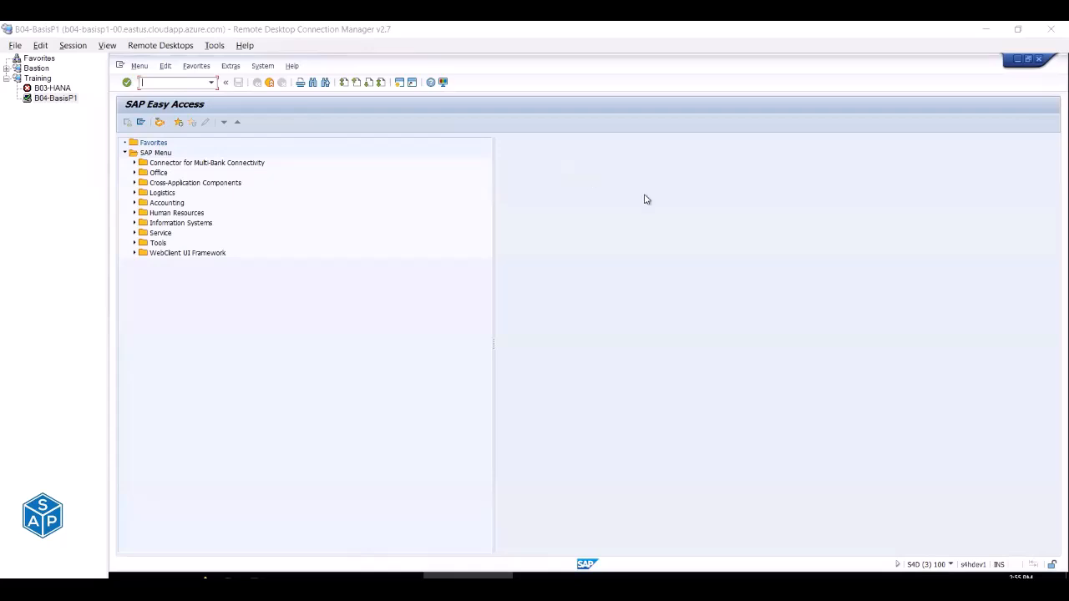
{"action": "left_click", "coordinate": [399, 576]}
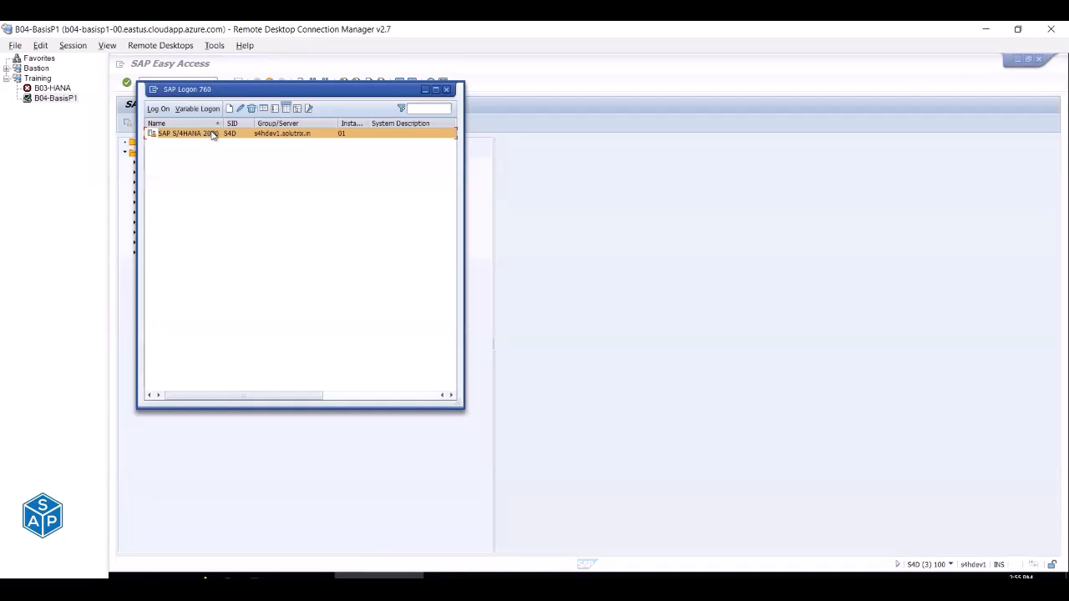
{"action": "double_click", "coordinate": [212, 135]}
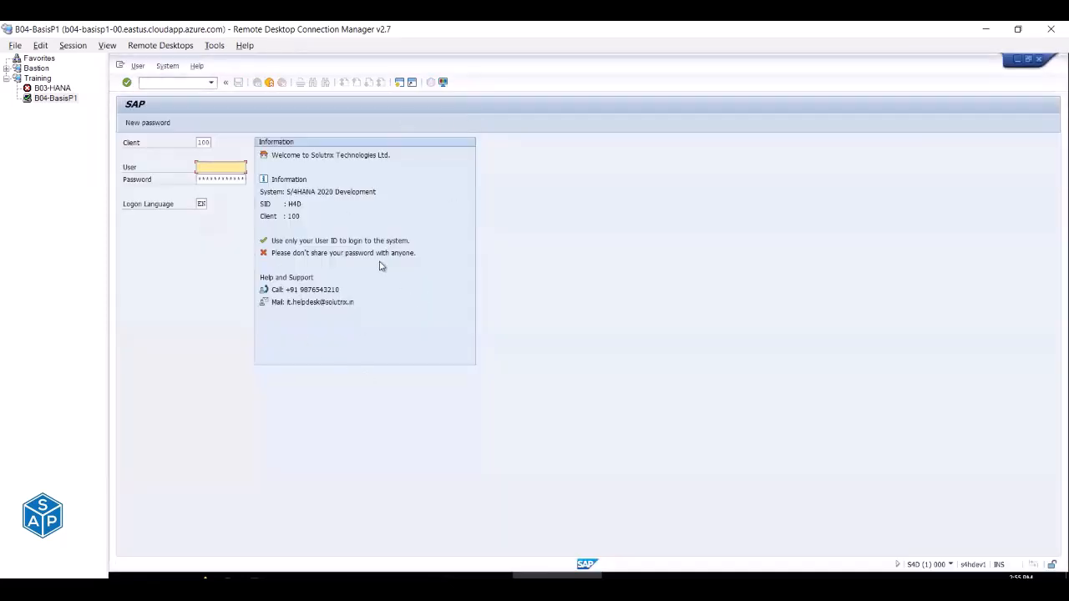
{"action": "left_click", "coordinate": [269, 82]}
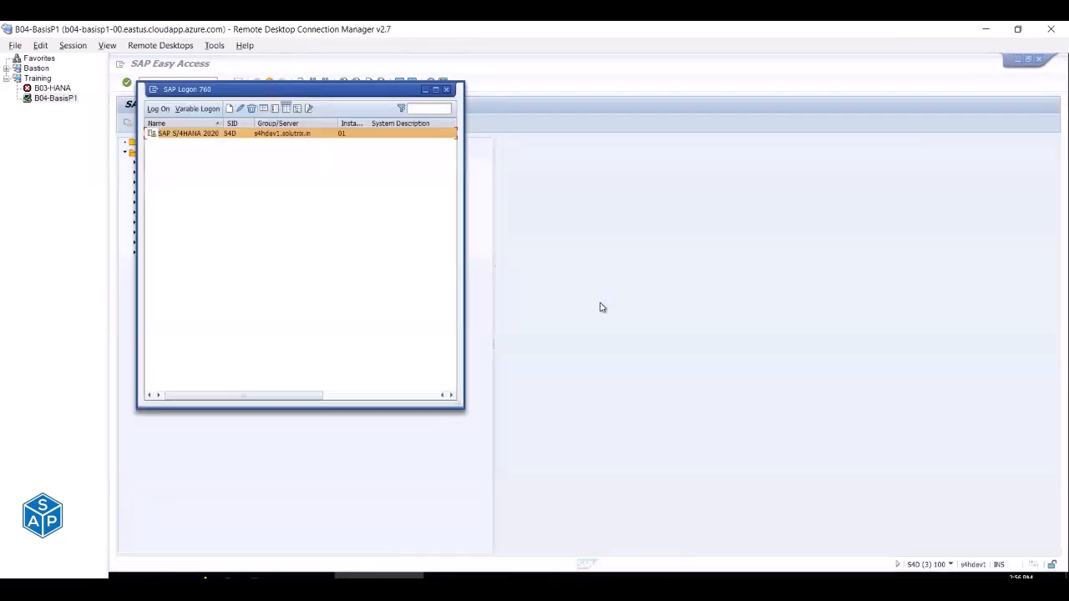
{"action": "left_click", "coordinate": [628, 316]}
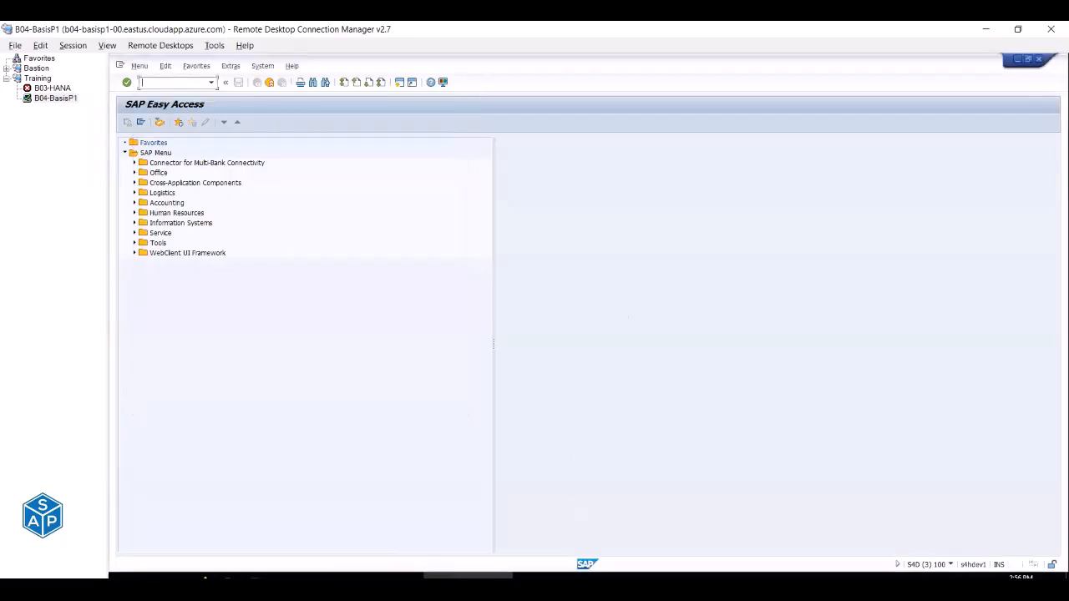
{"action": "mouse_move", "coordinate": [575, 584]}
{"action": "left_click", "coordinate": [574, 548]}
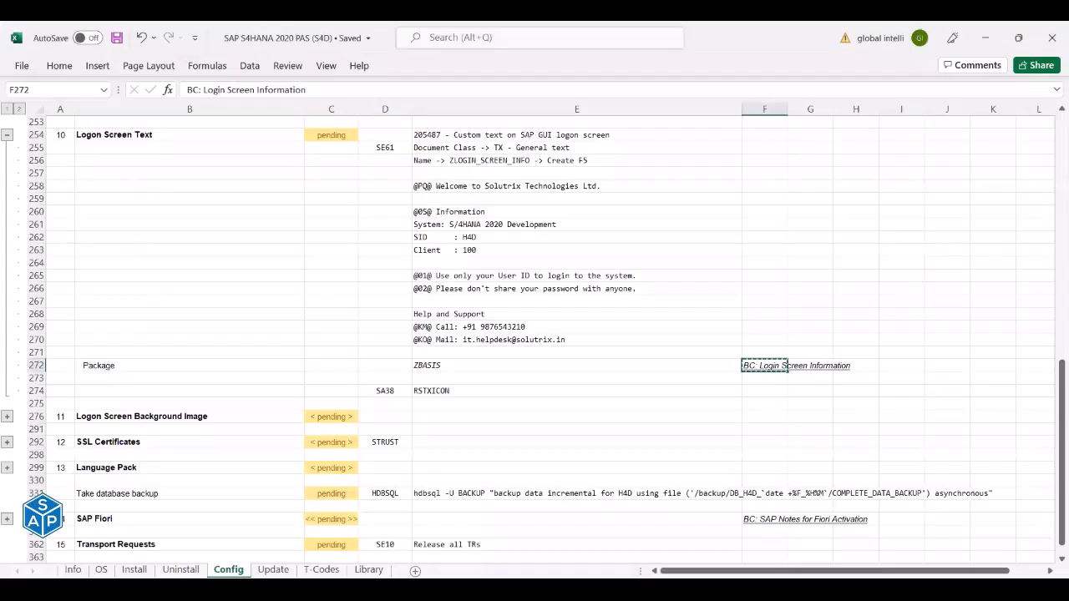
Mark the SE61 step (C255) and the Package row (C272) as done in the checklist.
{"action": "left_click", "coordinate": [333, 148]}
{"action": "type", "text": "done"}
{"action": "key", "text": "Return"}
{"action": "left_click", "coordinate": [348, 390]}
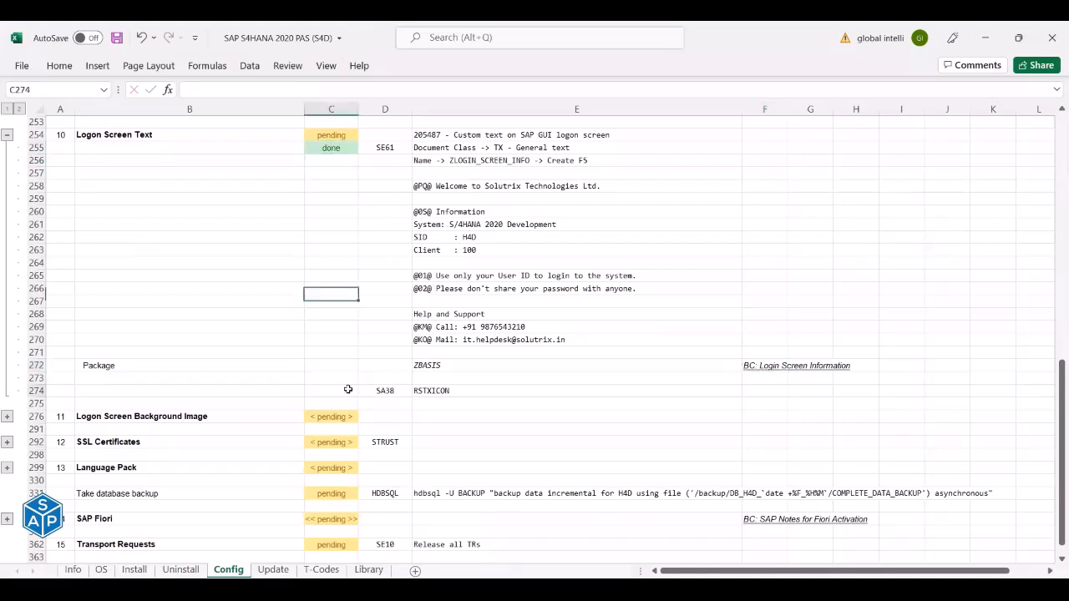
{"action": "type", "text": "done"}
{"action": "key", "text": "Return"}
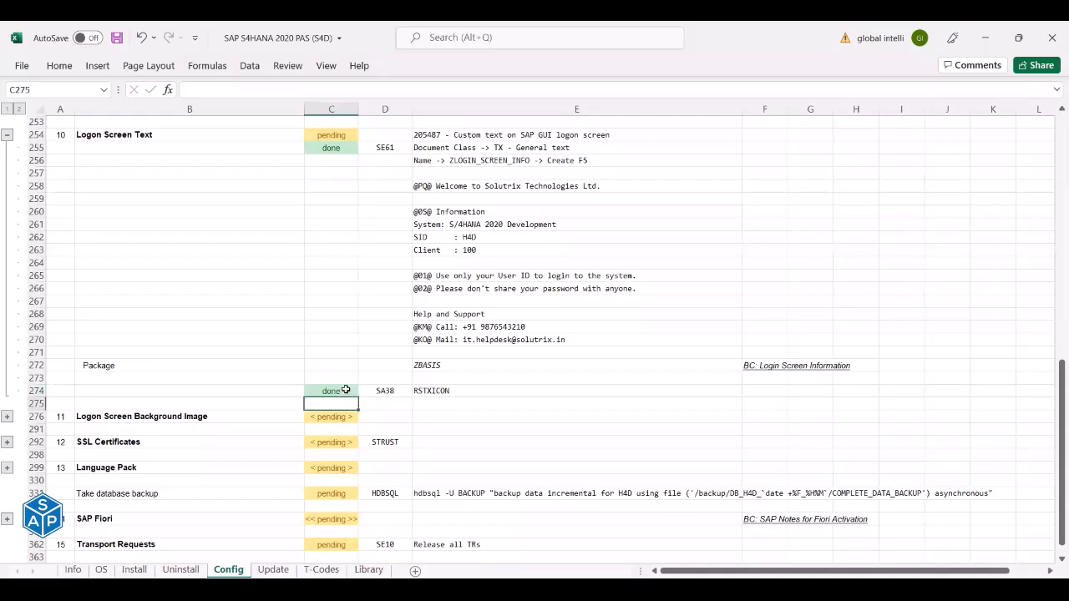
{"action": "key", "text": "ctrl+z"}
{"action": "left_click", "coordinate": [342, 367]}
{"action": "type", "text": "done"}
{"action": "key", "text": "Return"}
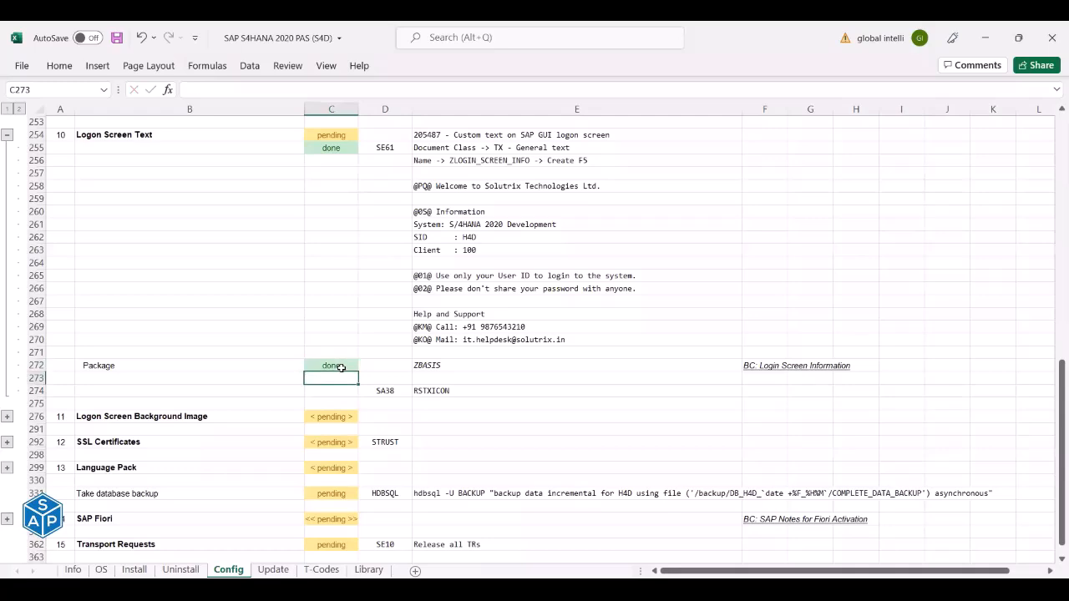
Copy the Printers status formula into C254 and extend its lookup range to row 274.
{"action": "scroll", "coordinate": [343, 375], "scroll_direction": "up", "scroll_amount": 1}
{"action": "scroll", "coordinate": [342, 334], "scroll_direction": "up", "scroll_amount": 2}
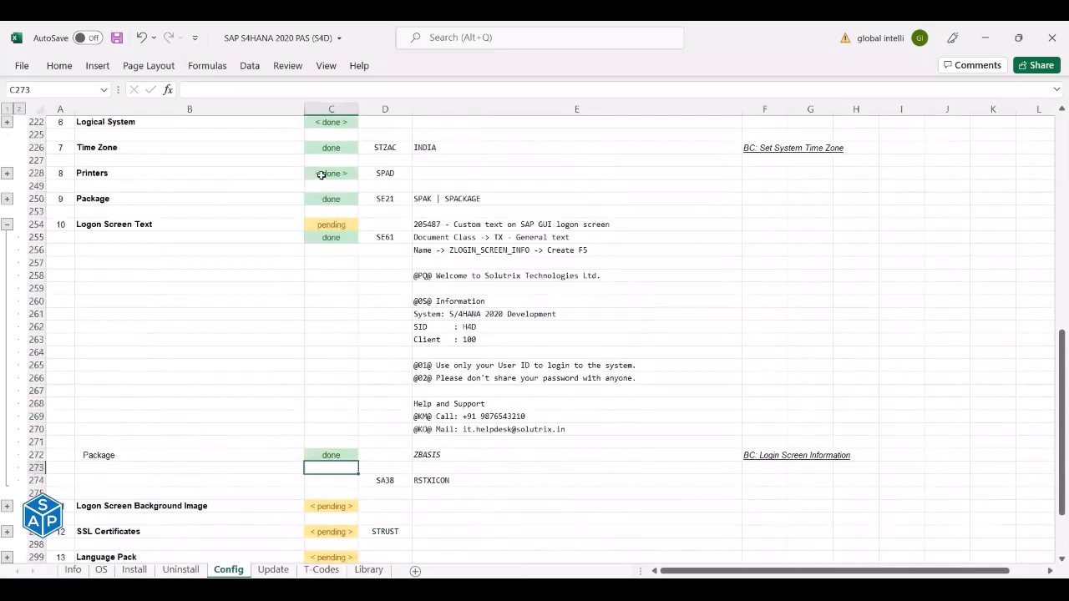
{"action": "left_click", "coordinate": [321, 175]}
{"action": "key", "text": "ctrl+c"}
{"action": "left_click", "coordinate": [334, 224]}
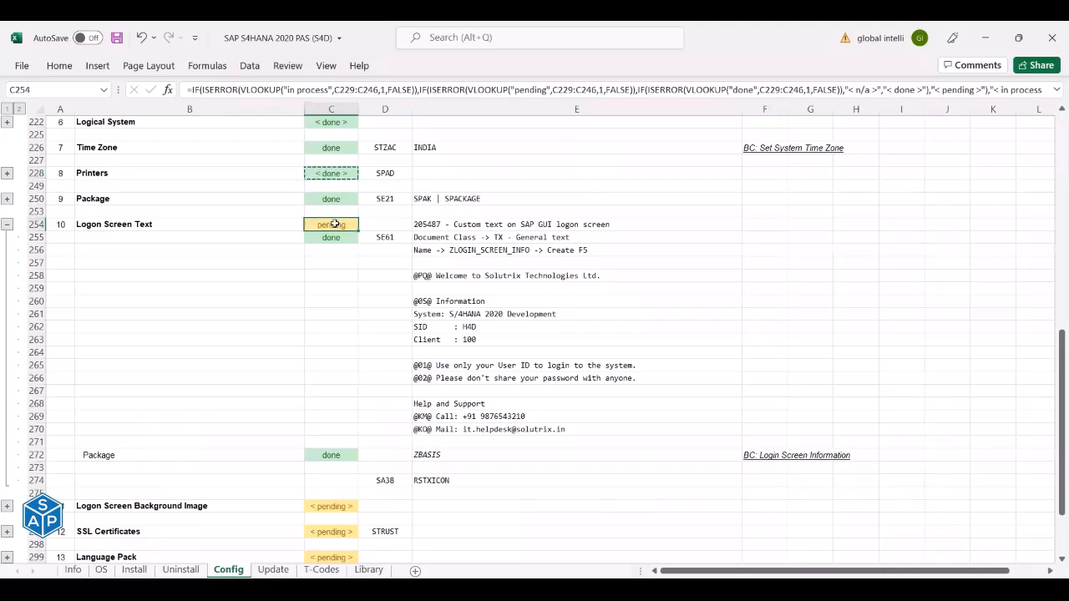
{"action": "right_click", "coordinate": [334, 224]}
{"action": "key", "text": "Escape"}
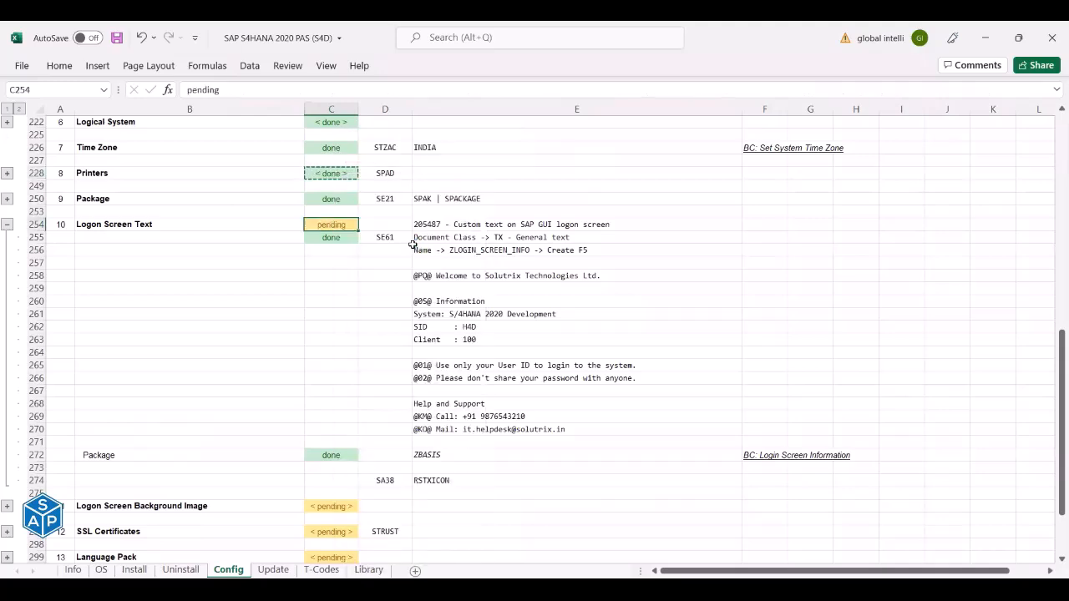
{"action": "key", "text": "ctrl+v"}
{"action": "scroll", "coordinate": [412, 243], "scroll_direction": "down", "scroll_amount": 2}
{"action": "left_click", "coordinate": [404, 89]}
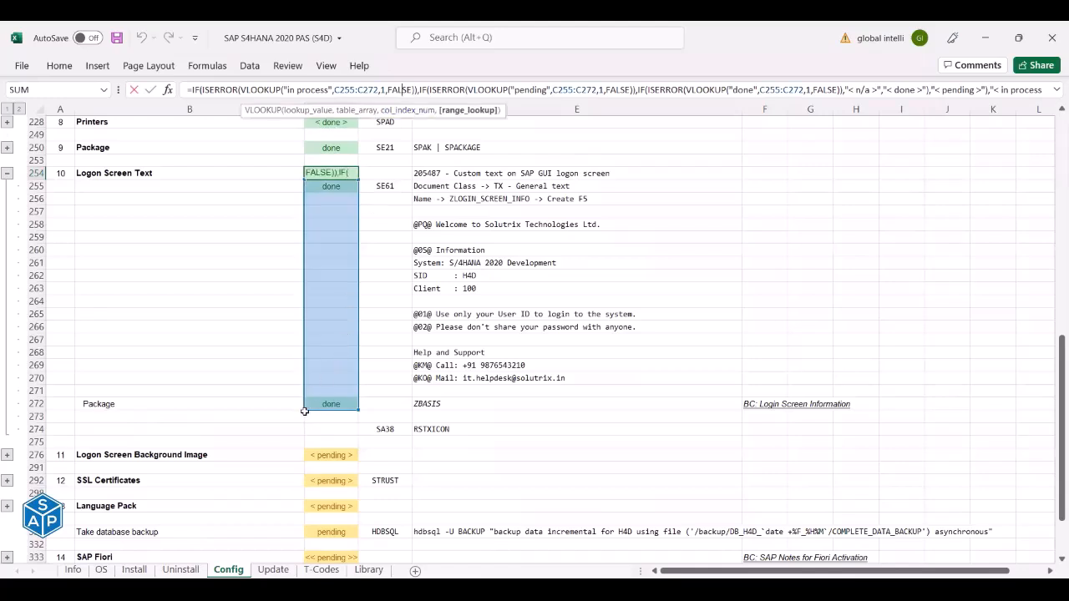
{"action": "left_click_drag", "start_coordinate": [304, 411], "coordinate": [304, 432]}
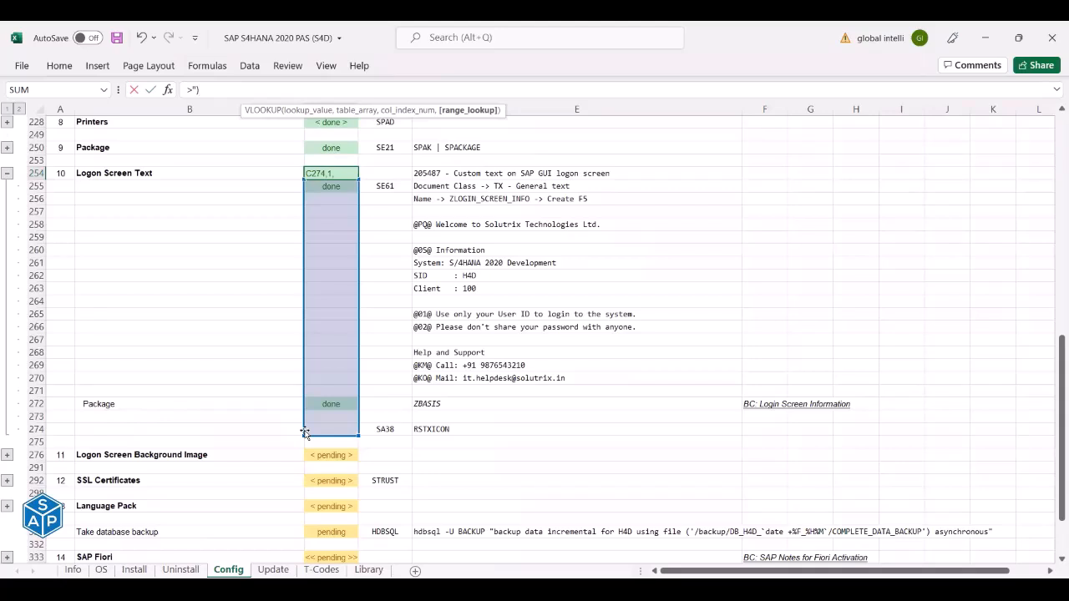
{"action": "key", "text": "Return"}
Set the RSTXICON step in C274 to pending and save the workbook.
{"action": "left_click", "coordinate": [342, 429]}
{"action": "type", "text": "pending"}
{"action": "key", "text": "Return"}
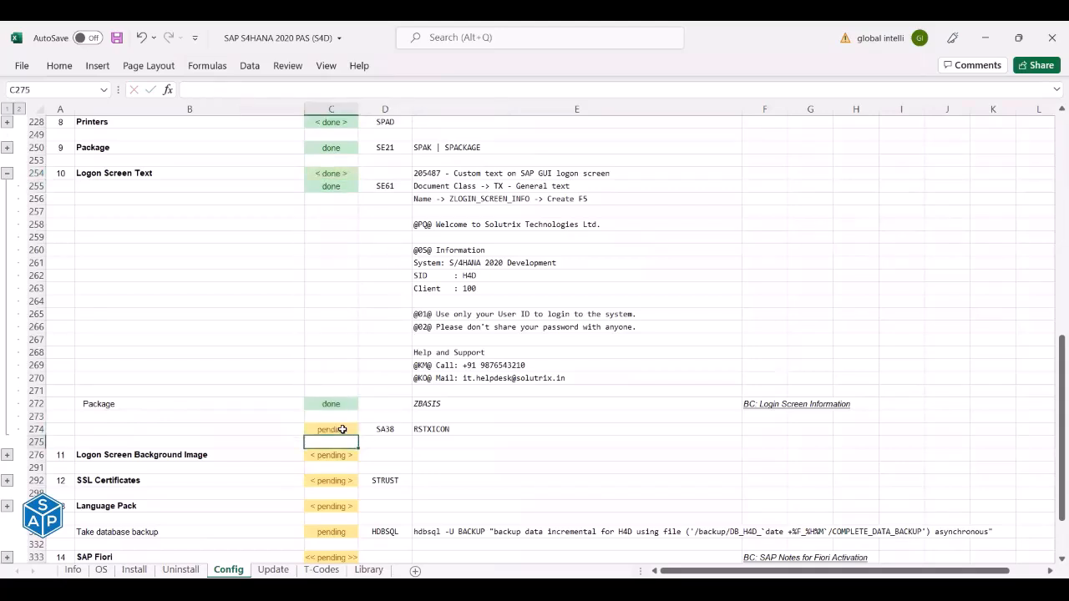
{"action": "key", "text": "ctrl+s"}
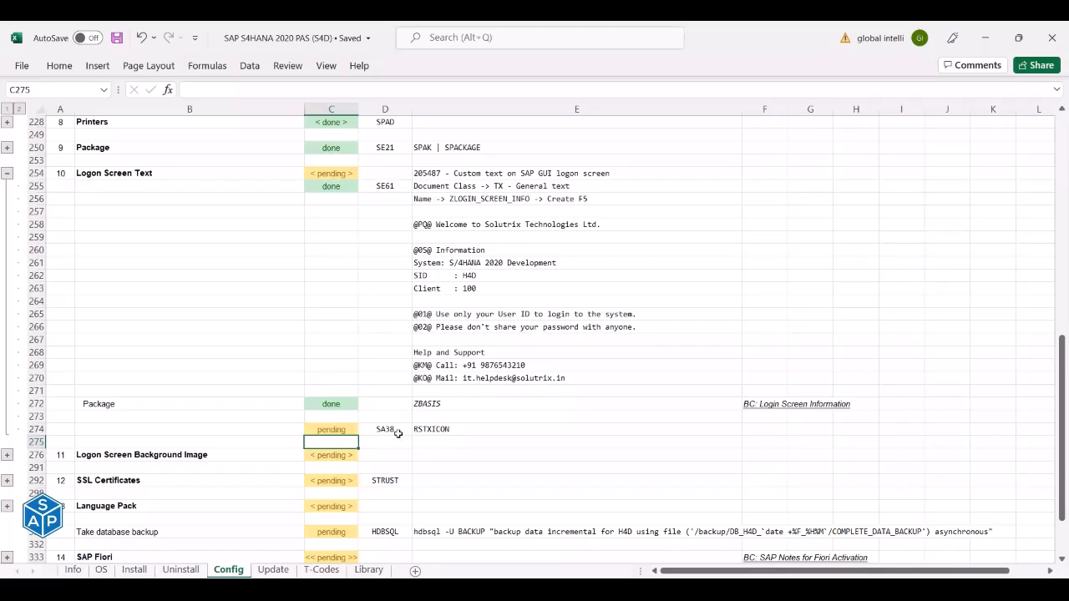
Run report RSTXICON in SA38, pasting the program name from Excel, to list SAP icons.
{"action": "key", "text": "alt+Tab"}
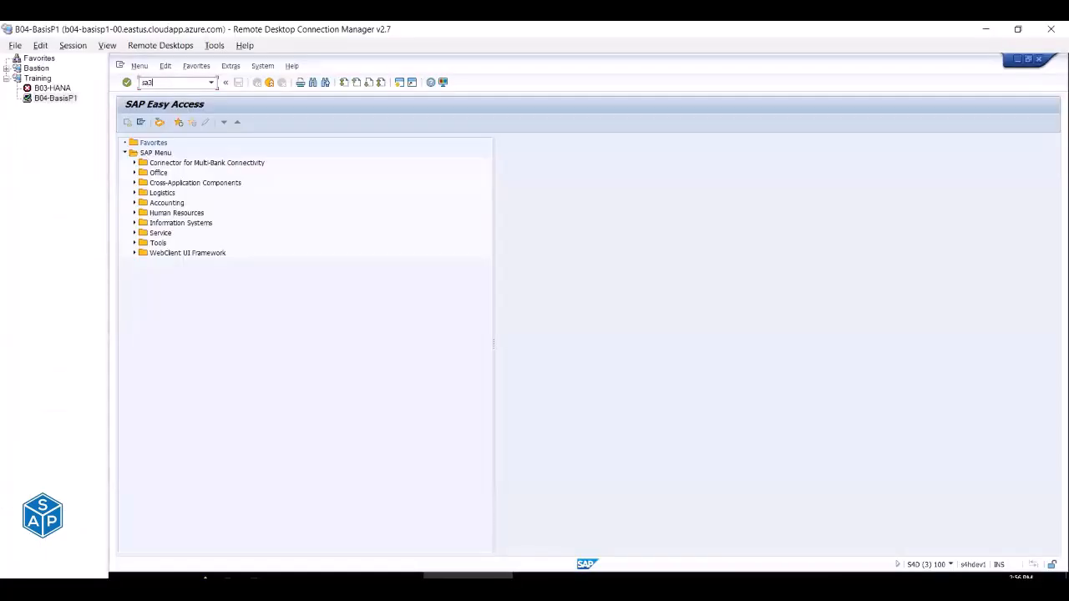
{"action": "key", "text": "Return"}
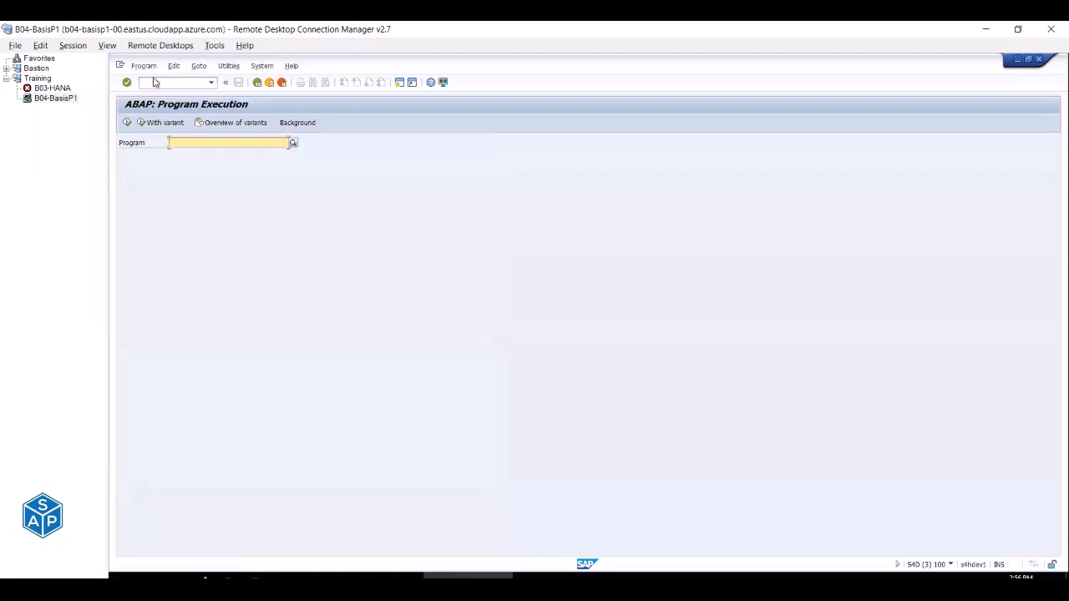
{"action": "key", "text": "alt+Tab"}
{"action": "left_click", "coordinate": [482, 430]}
{"action": "key", "text": "ctrl+c"}
{"action": "key", "text": "alt+Tab"}
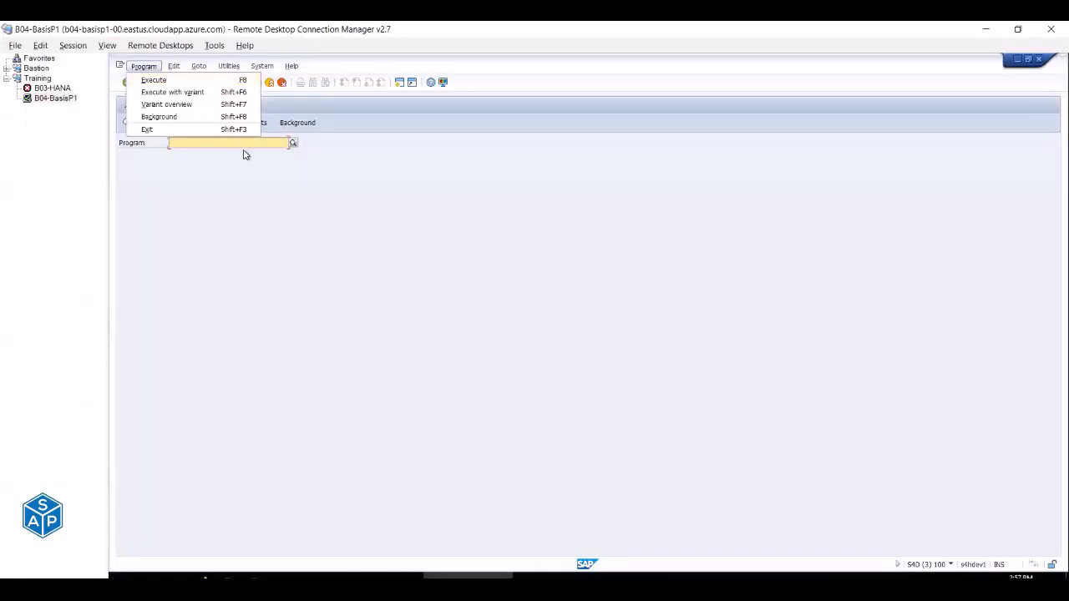
{"action": "left_click", "coordinate": [244, 145]}
{"action": "key", "text": "ctrl+v"}
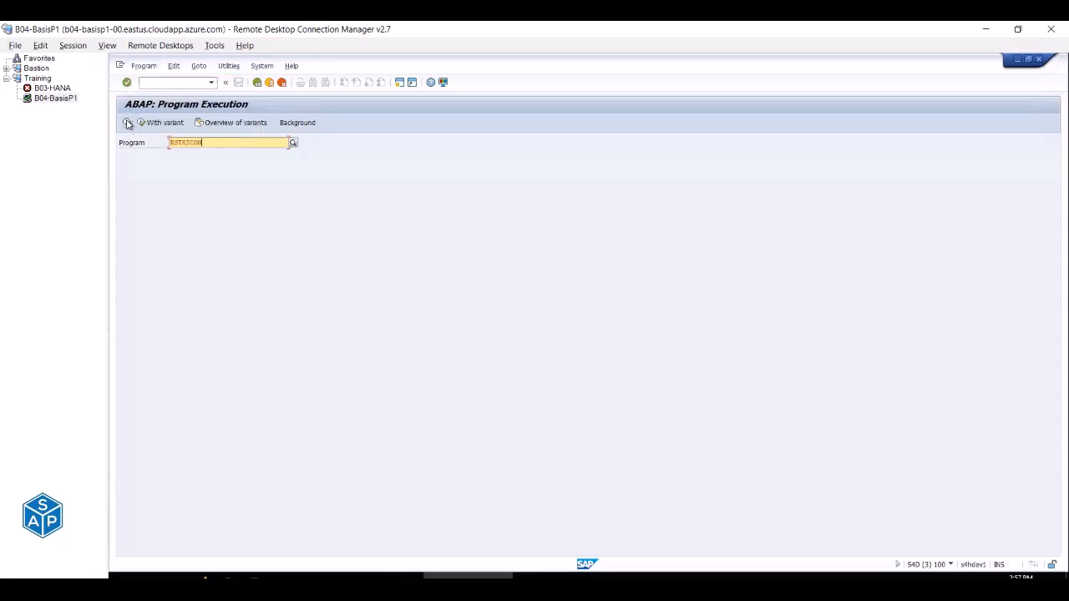
{"action": "left_click", "coordinate": [127, 124]}
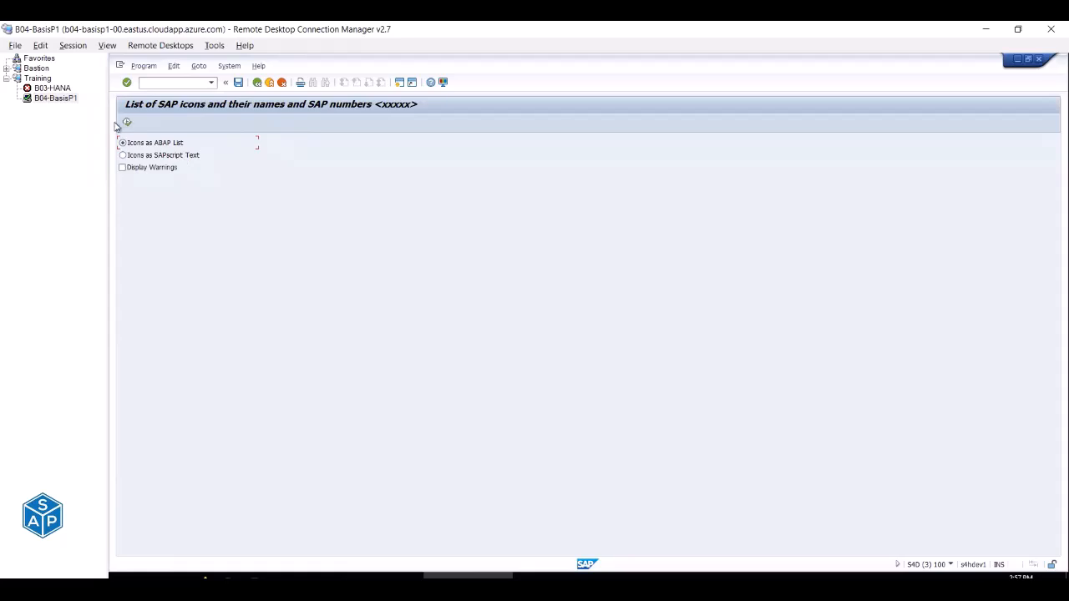
{"action": "left_click", "coordinate": [127, 124]}
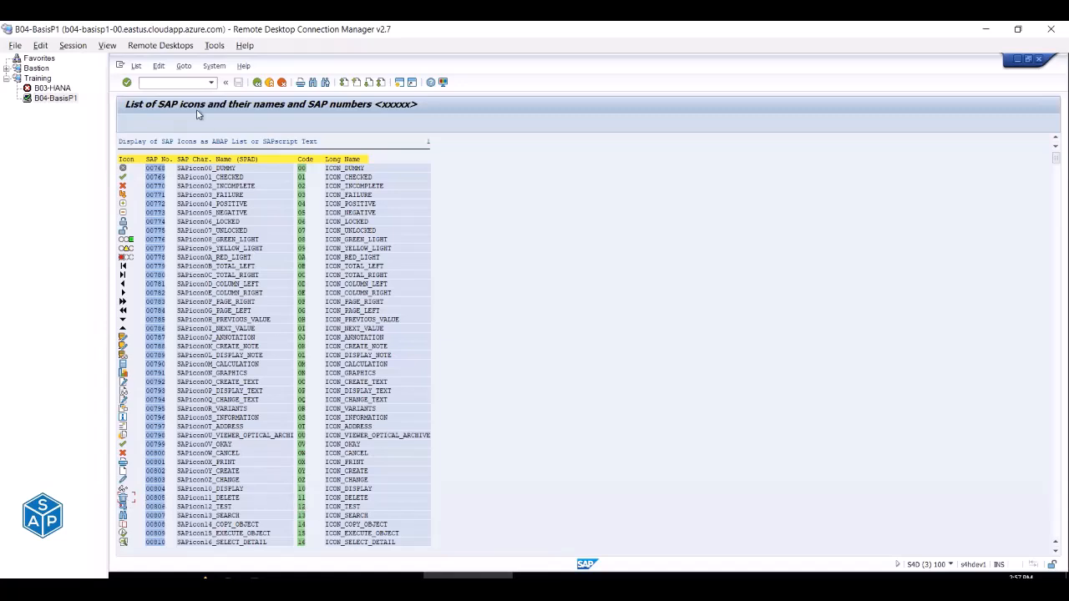
Open general text ZLOGIN_SCREEN_INFO in change mode via /nse61.
{"action": "left_click", "coordinate": [171, 85]}
{"action": "type", "text": "/nse61"}
{"action": "key", "text": "Return"}
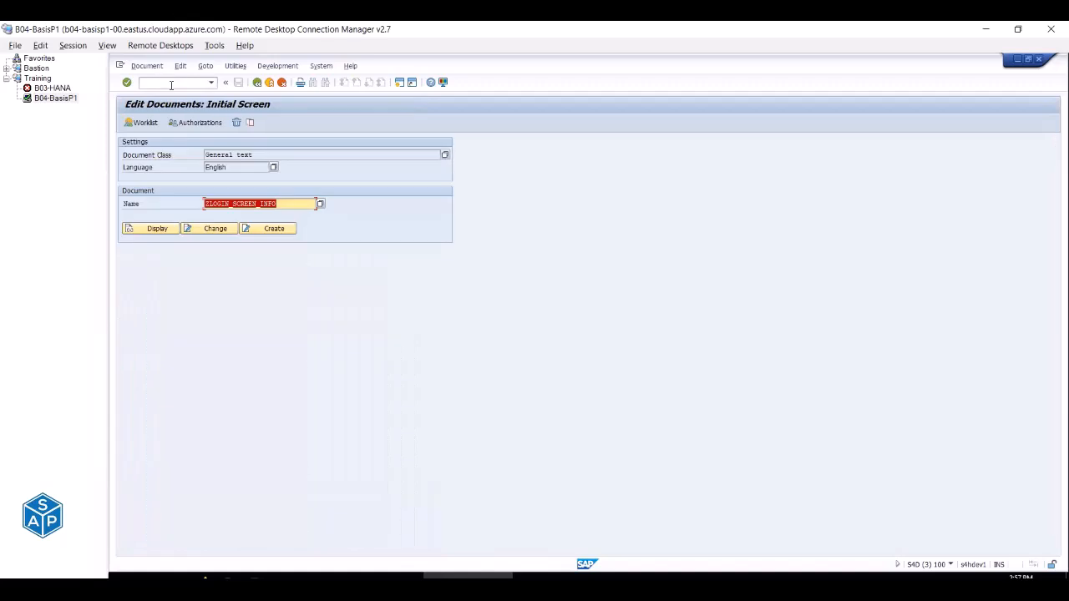
{"action": "left_click", "coordinate": [215, 228]}
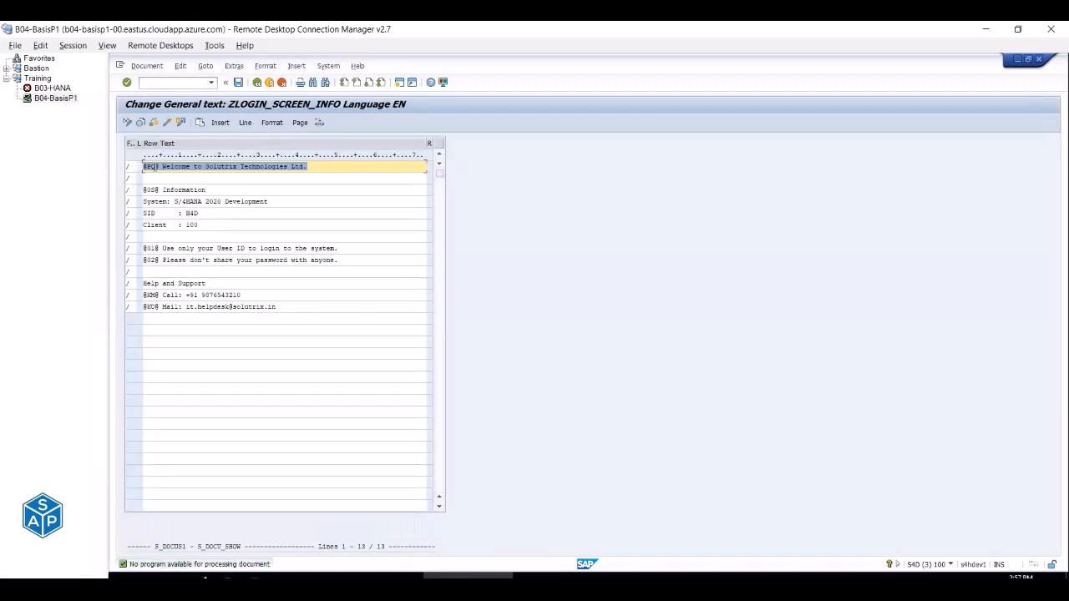
{"action": "left_click", "coordinate": [145, 167]}
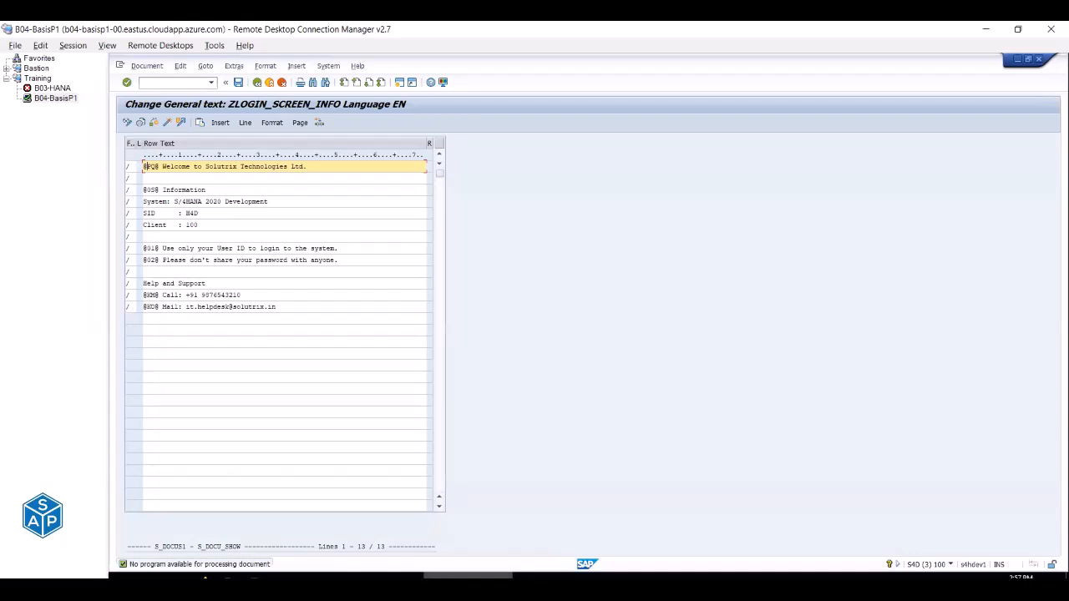
{"action": "mouse_move", "coordinate": [465, 578]}
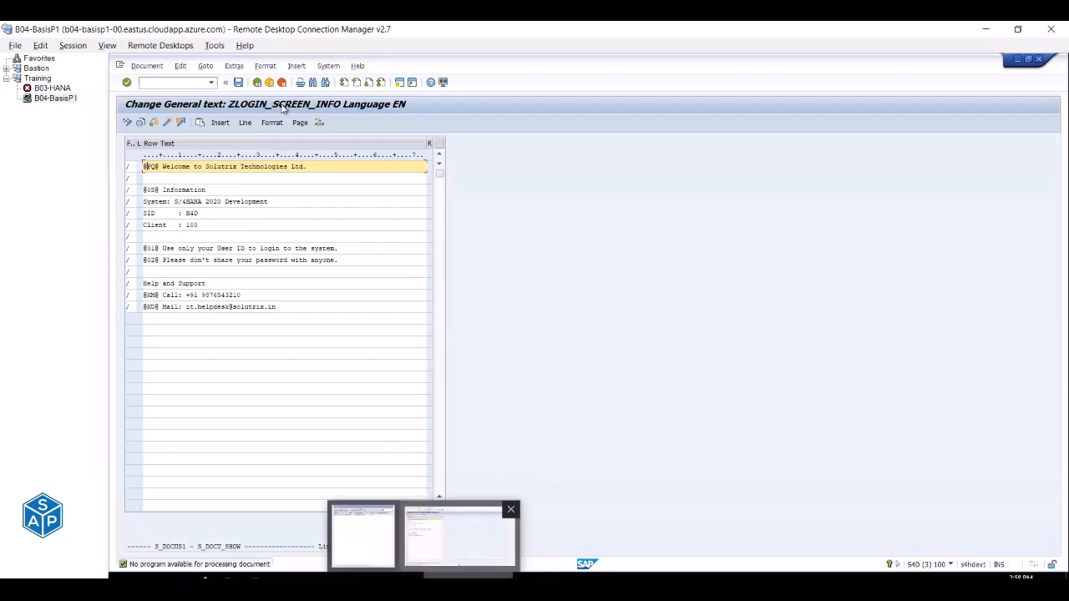
Leave the text editor, rerun SA38 RSTXICON, and scroll through the icon list.
{"action": "left_click", "coordinate": [269, 82]}
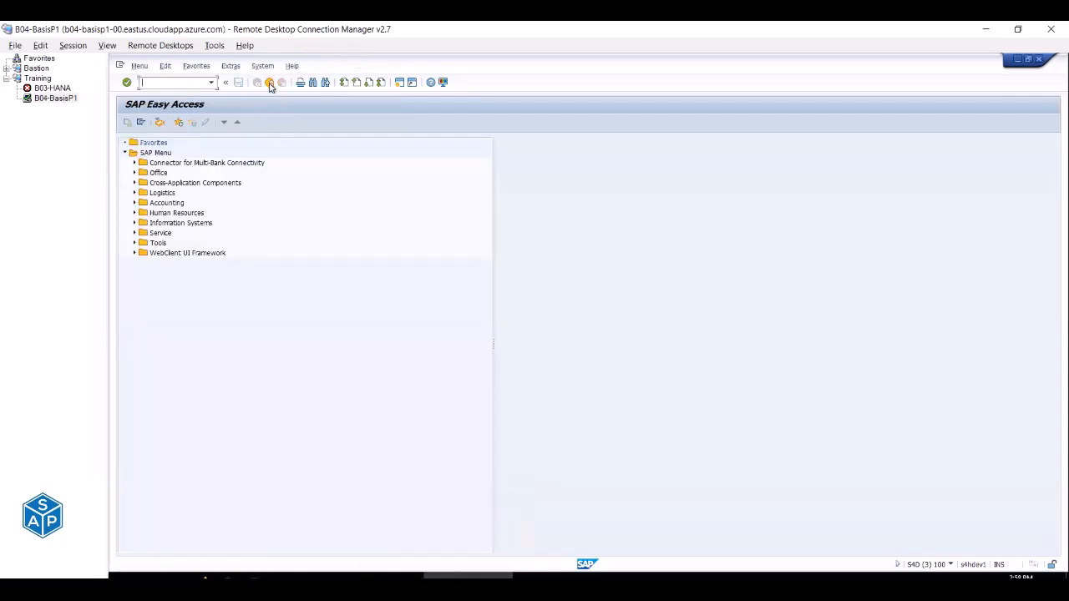
{"action": "left_click", "coordinate": [211, 82]}
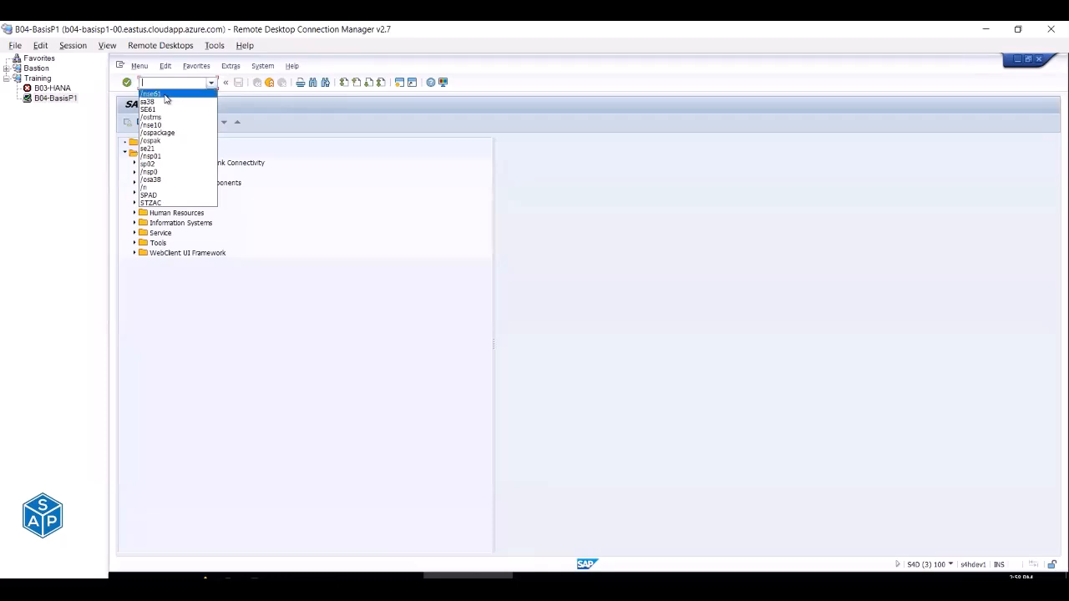
{"action": "left_click", "coordinate": [147, 101]}
{"action": "left_click", "coordinate": [126, 82]}
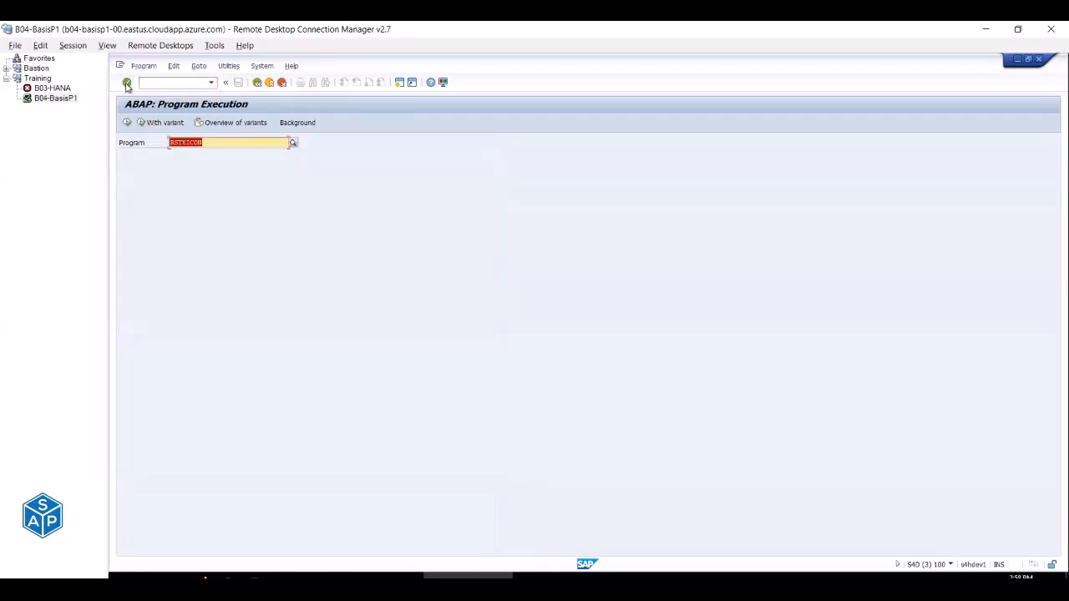
{"action": "left_click", "coordinate": [127, 122]}
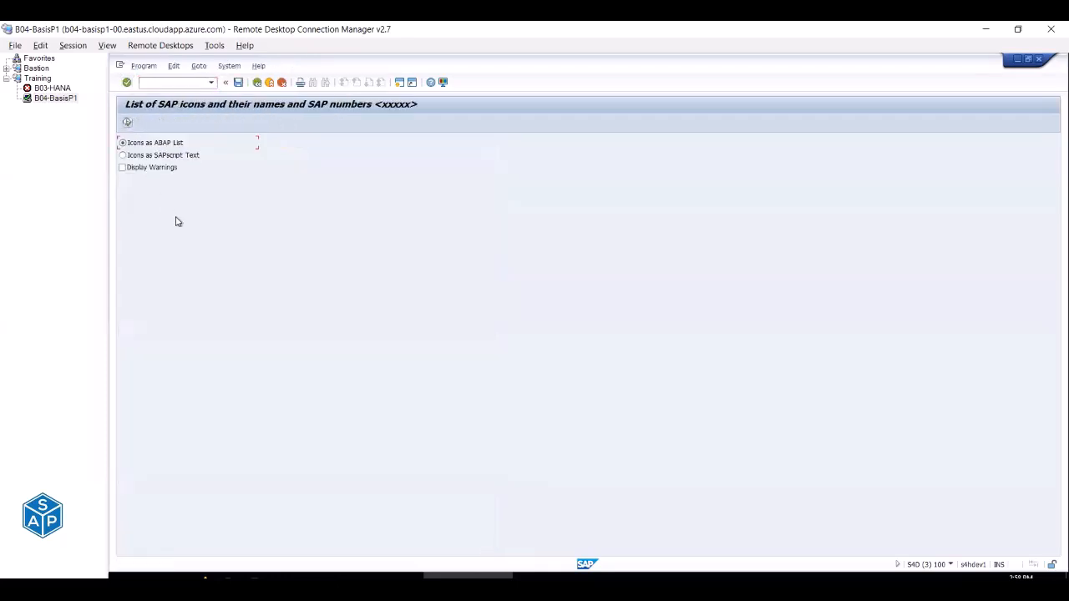
{"action": "left_click", "coordinate": [128, 121]}
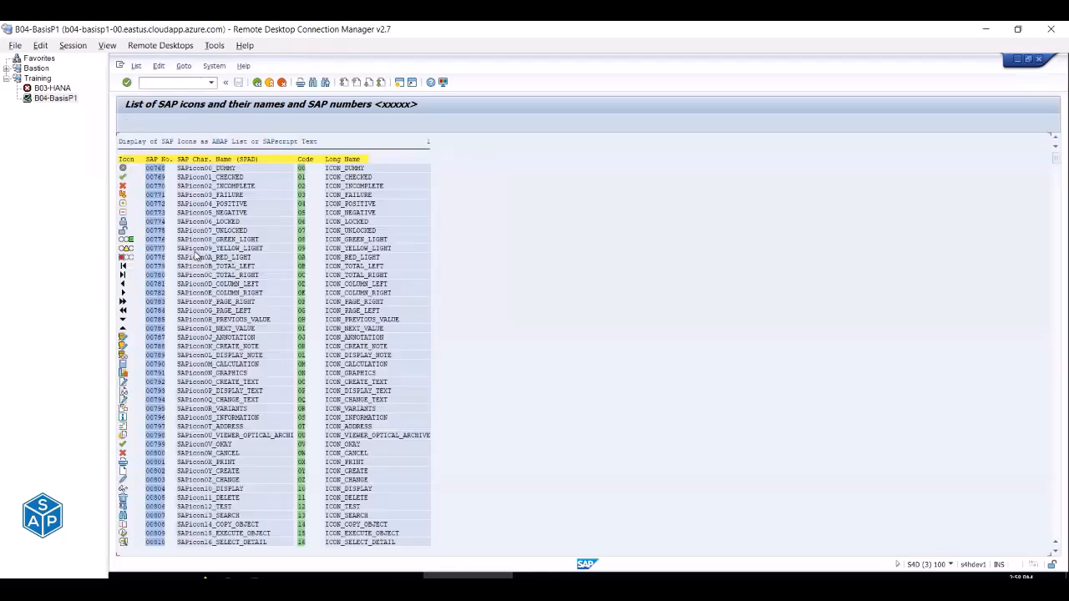
{"action": "scroll", "coordinate": [194, 285], "scroll_direction": "down", "scroll_amount": 2}
{"action": "scroll", "coordinate": [193, 285], "scroll_direction": "down", "scroll_amount": 5}
{"action": "scroll", "coordinate": [194, 284], "scroll_direction": "down", "scroll_amount": 4}
{"action": "scroll", "coordinate": [194, 285], "scroll_direction": "down", "scroll_amount": 4}
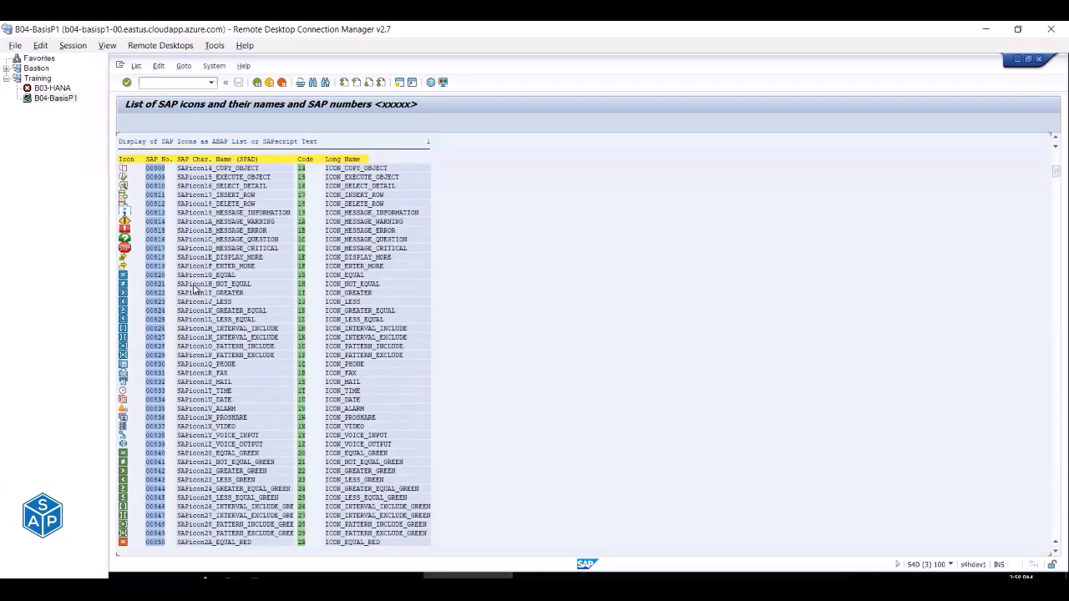
{"action": "scroll", "coordinate": [193, 285], "scroll_direction": "down", "scroll_amount": 2}
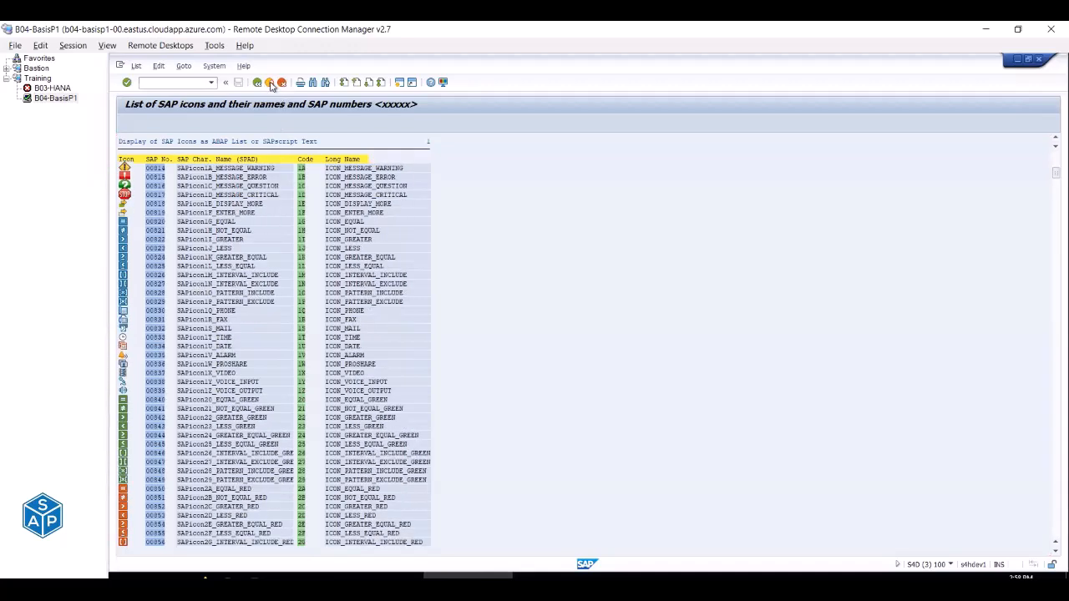
Exit the icon report back to SAP Easy Access and return to the Excel checklist.
{"action": "left_click", "coordinate": [270, 84]}
{"action": "left_click", "coordinate": [269, 84]}
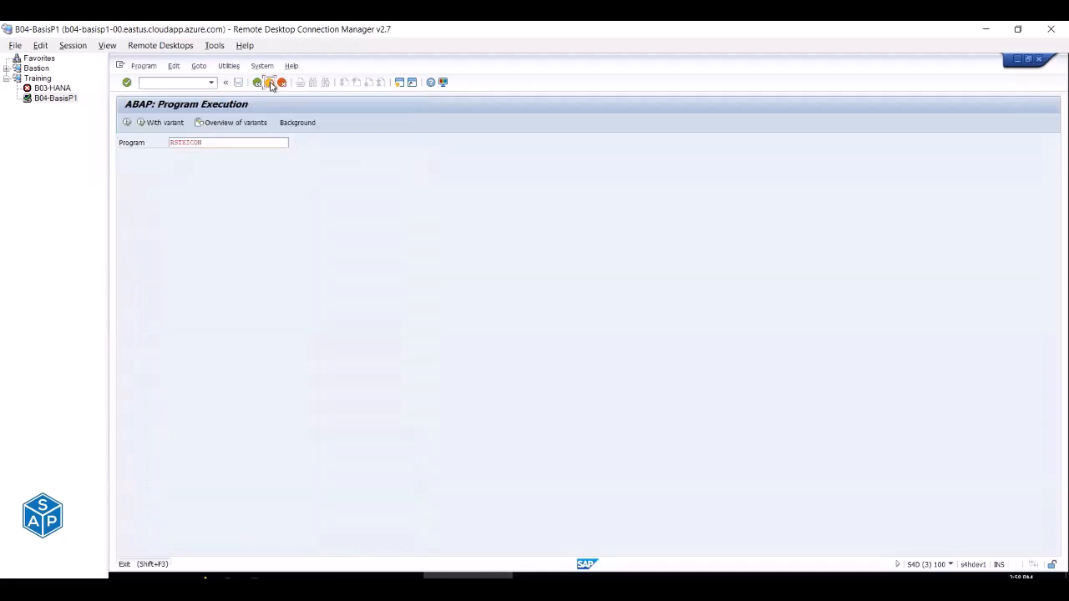
{"action": "left_click", "coordinate": [269, 83]}
{"action": "key", "text": "alt+Tab"}
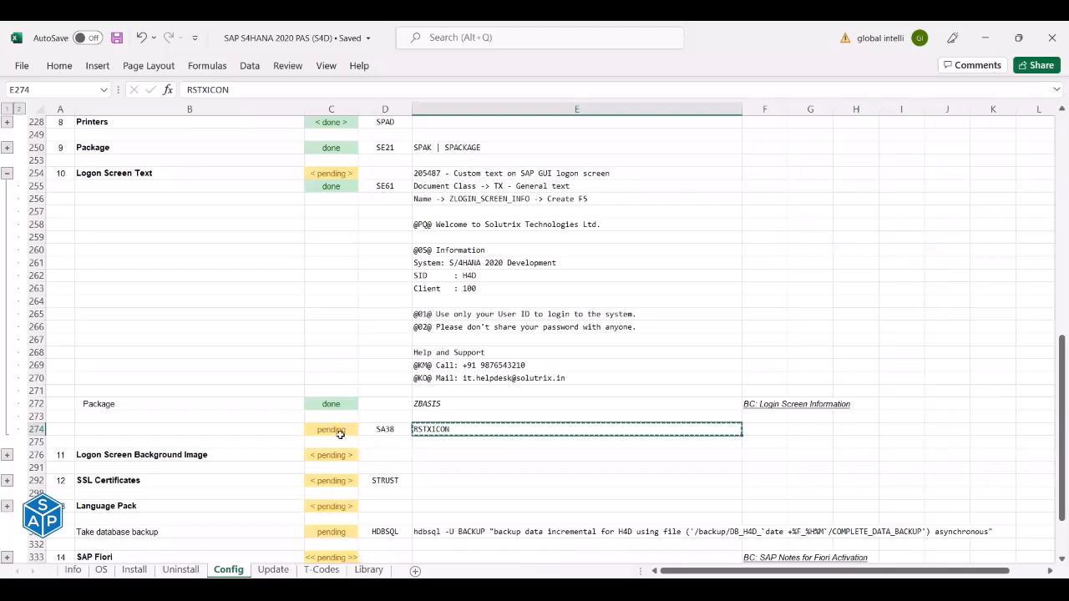
Mark the RSTXICON step in C274 done, save, and collapse the Logon Screen Text rows.
{"action": "left_click", "coordinate": [340, 434]}
{"action": "type", "text": "done"}
{"action": "key", "text": "Return"}
{"action": "key", "text": "ctrl+s"}
{"action": "key", "text": "Up"}
{"action": "key", "text": "Left"}
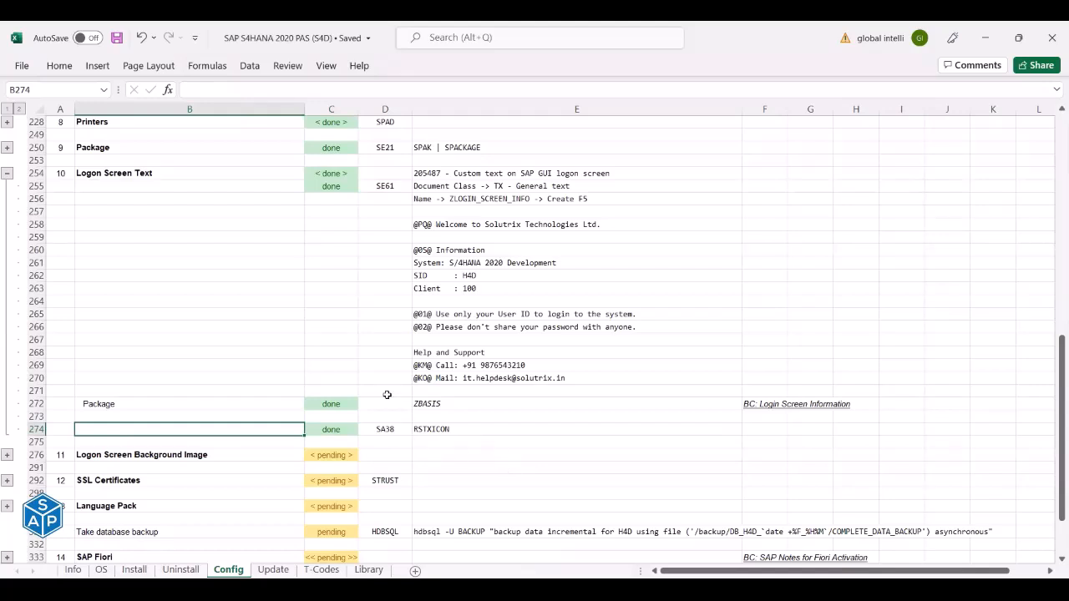
{"action": "left_click", "coordinate": [6, 174]}
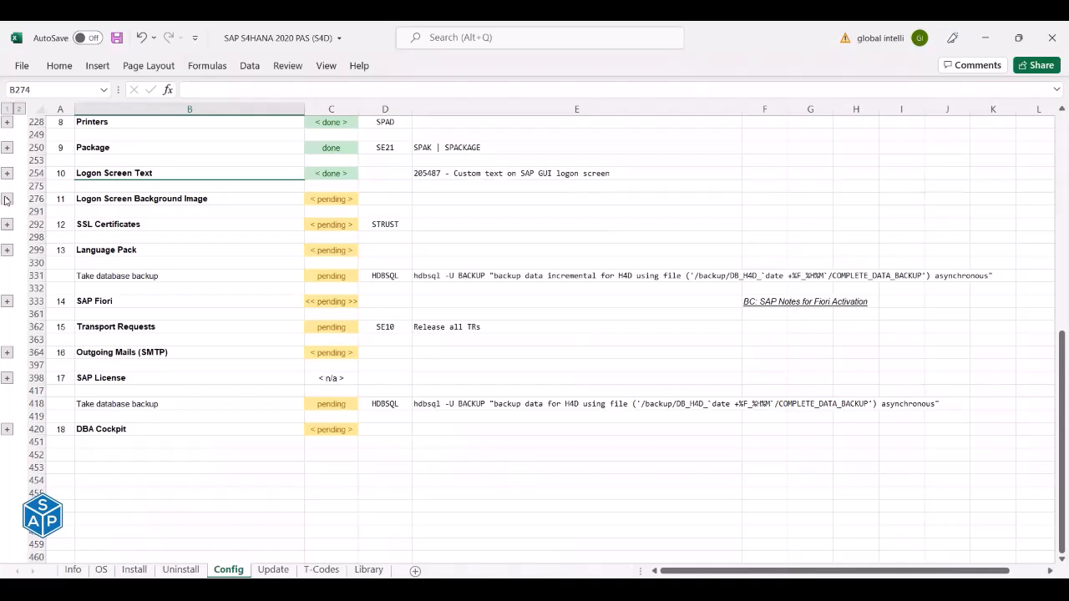
{"action": "left_click", "coordinate": [113, 196]}
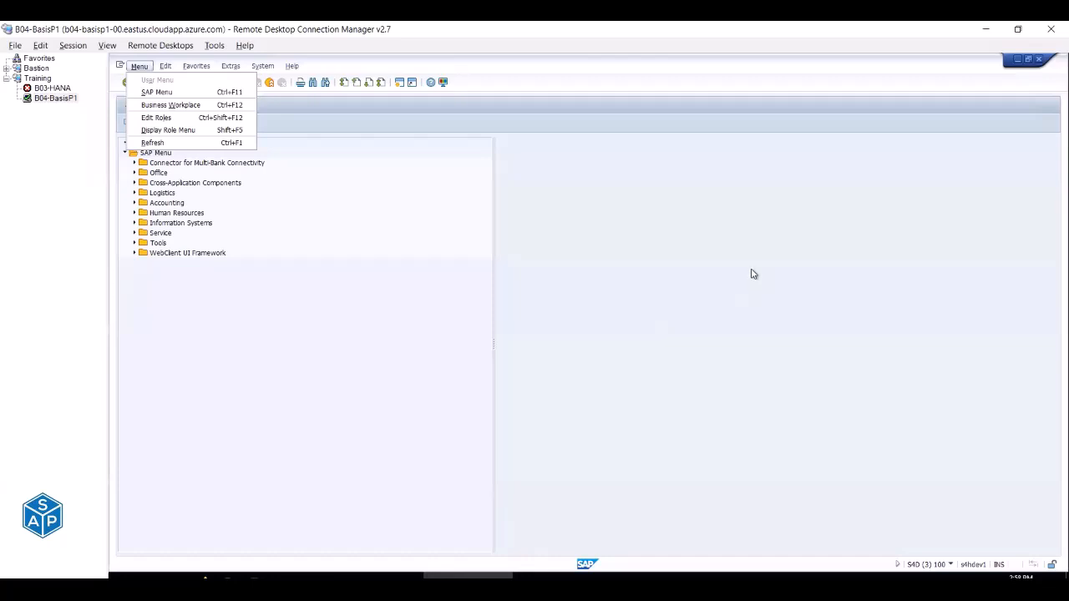
{"action": "key", "text": "Escape"}
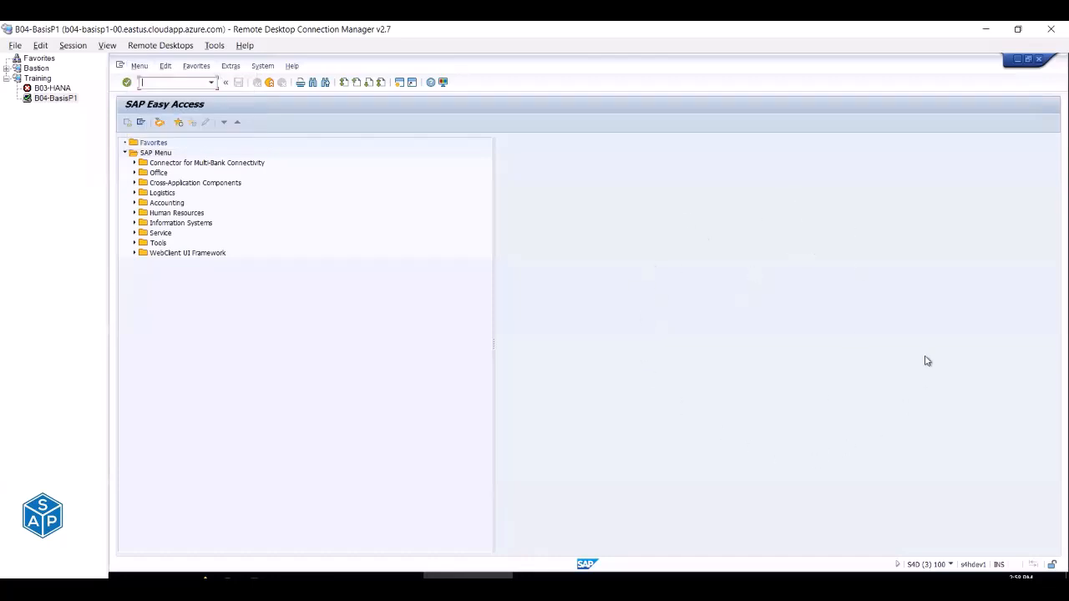
{"action": "left_click", "coordinate": [551, 58]}
{"action": "left_click_drag", "start_coordinate": [495, 132], "coordinate": [1066, 553]}
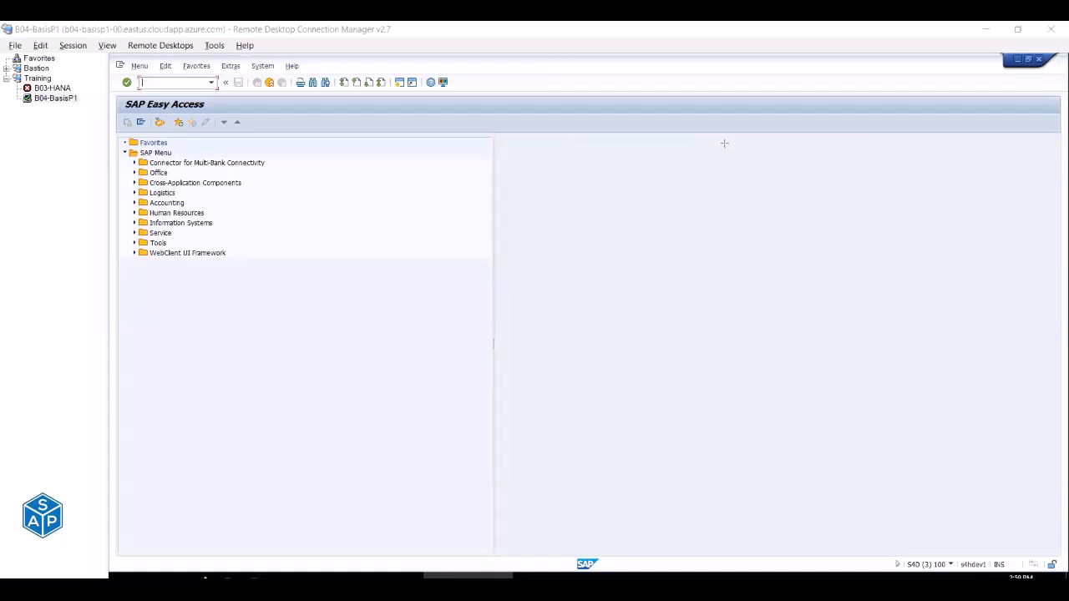
{"action": "key", "text": "alt+Tab"}
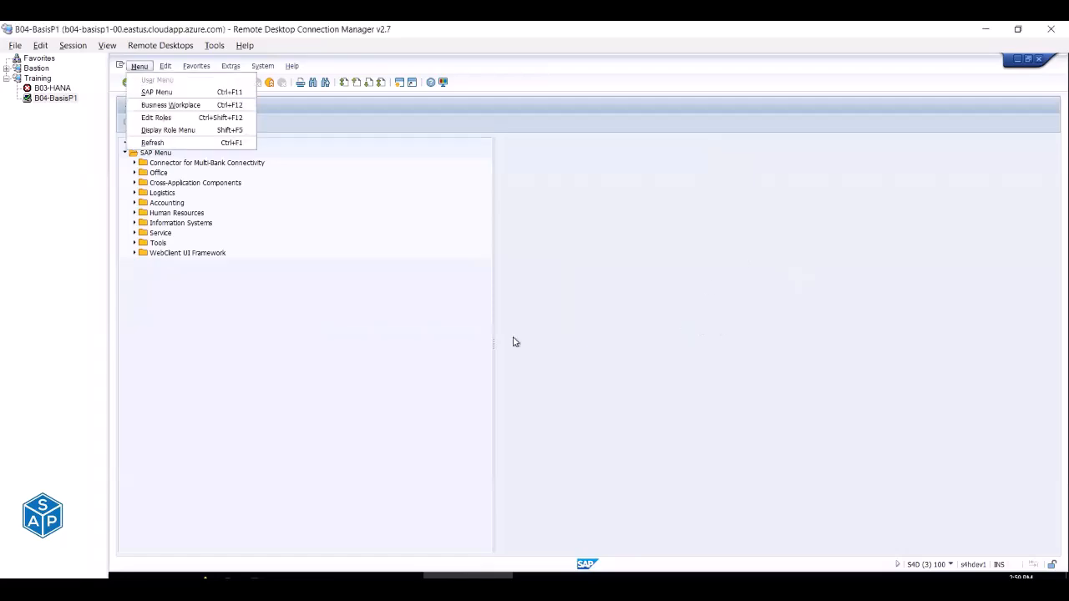
{"action": "key", "text": "alt+Tab"}
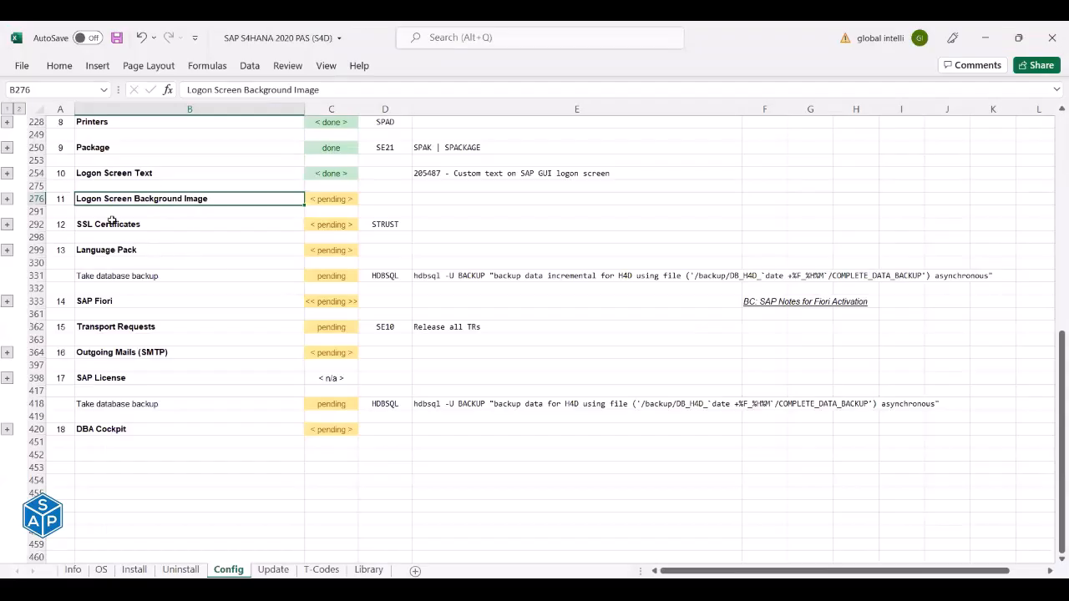
Review the Logon Screen Background Image checklist steps and copy the SMW0 code from D277.
{"action": "left_click", "coordinate": [7, 198]}
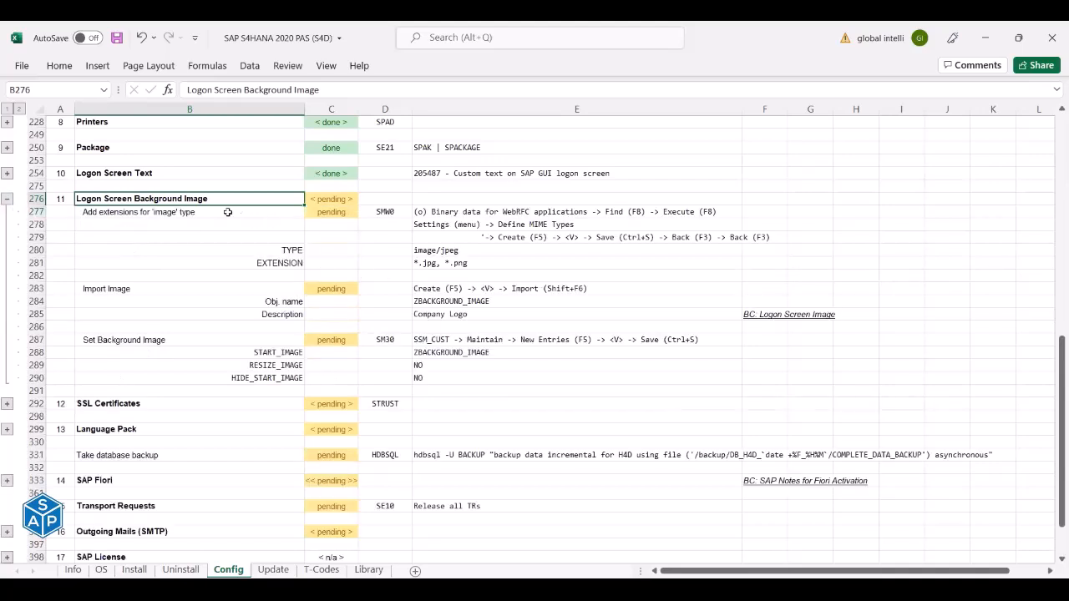
{"action": "left_click", "coordinate": [200, 211]}
{"action": "left_click", "coordinate": [155, 287]}
{"action": "left_click", "coordinate": [151, 341]}
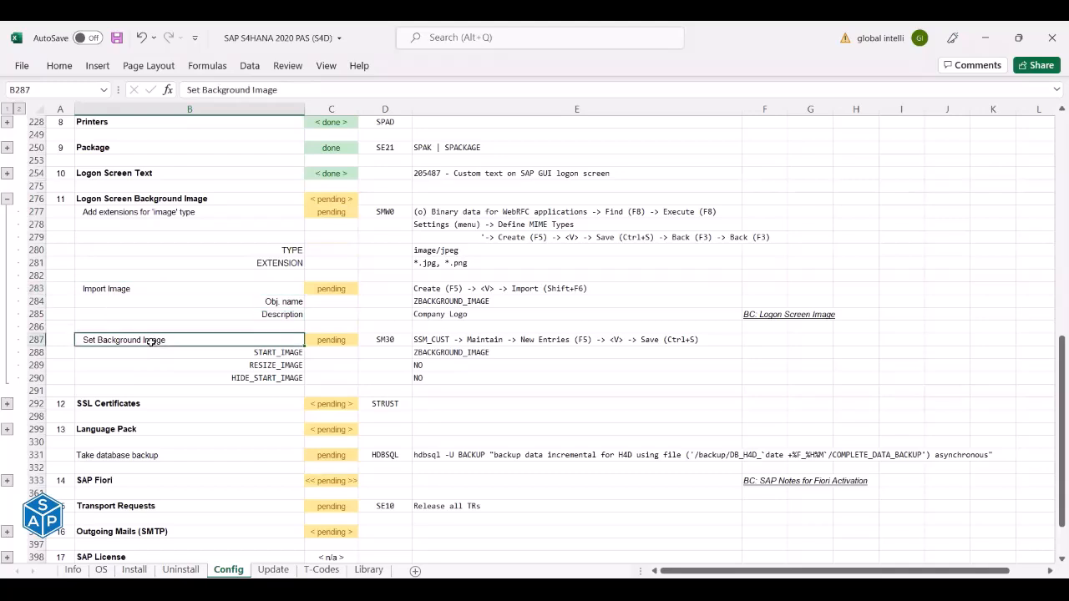
{"action": "left_click", "coordinate": [121, 214]}
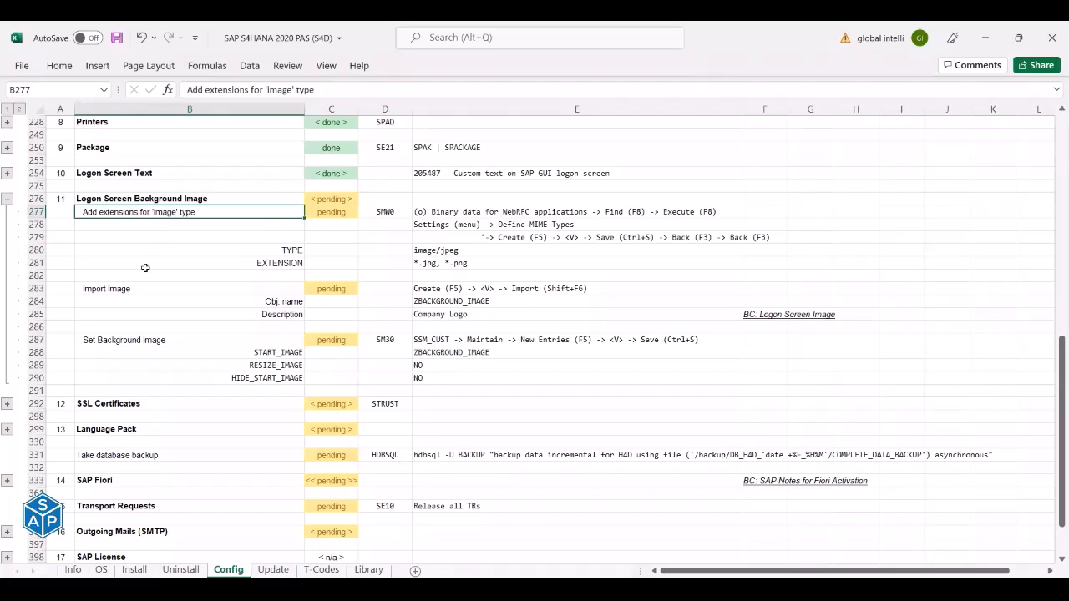
{"action": "left_click", "coordinate": [130, 288]}
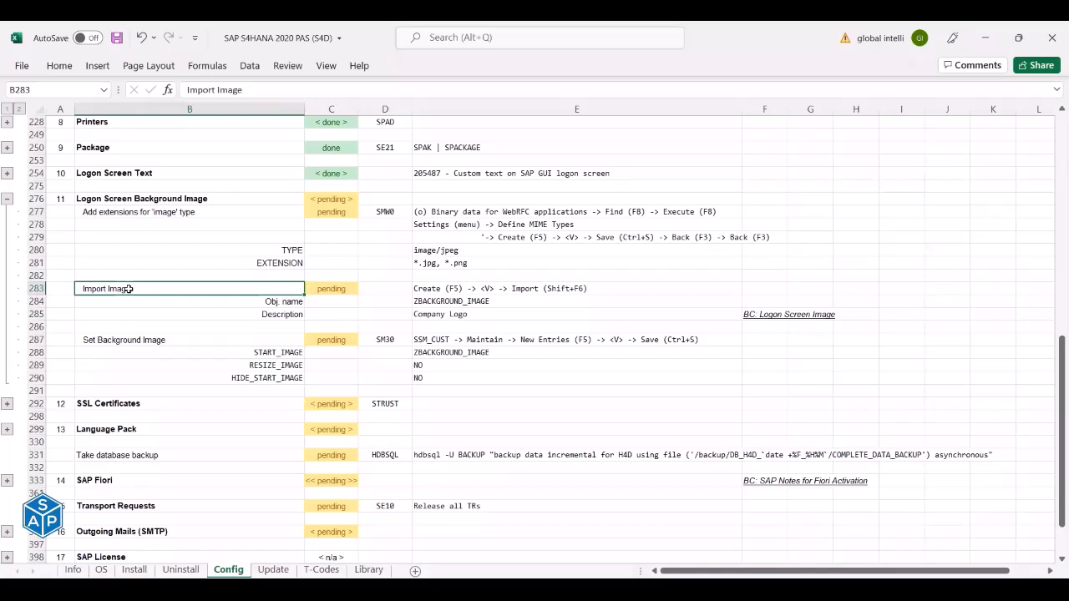
{"action": "left_click", "coordinate": [128, 340]}
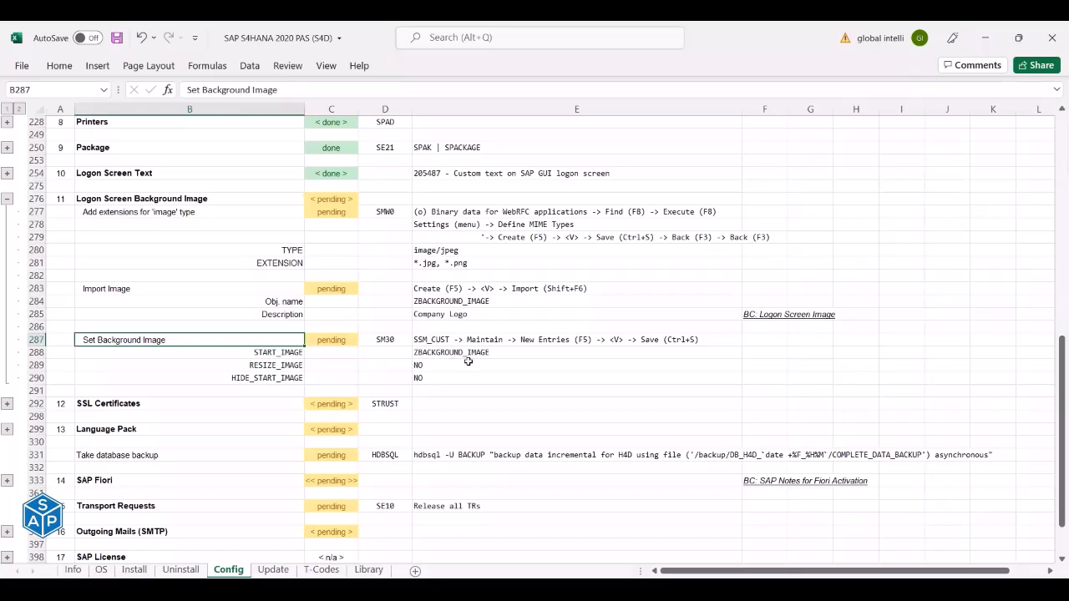
{"action": "left_click", "coordinate": [200, 215]}
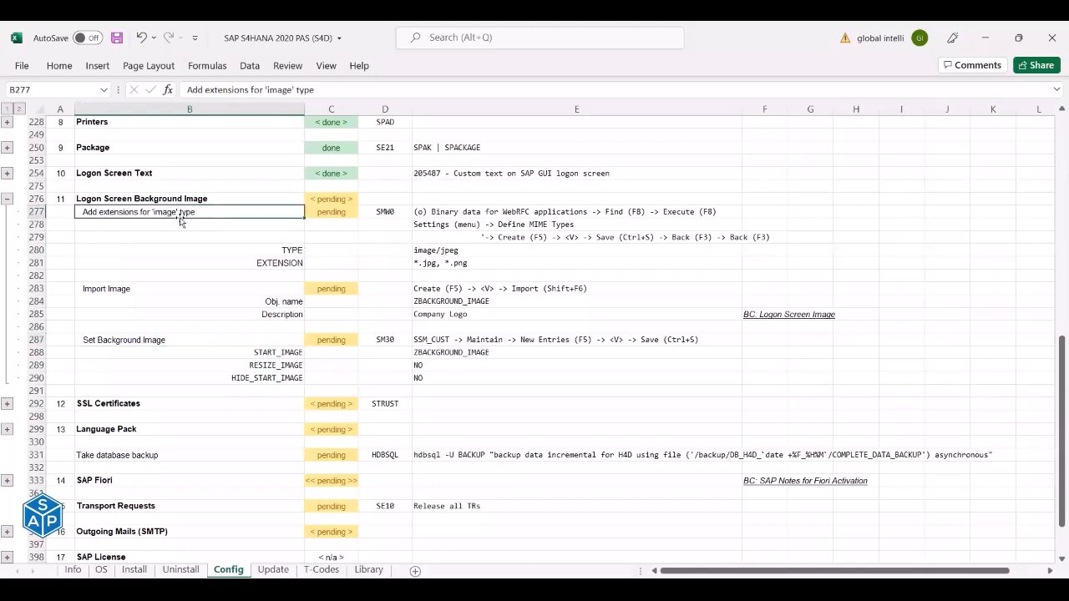
{"action": "left_click", "coordinate": [383, 212]}
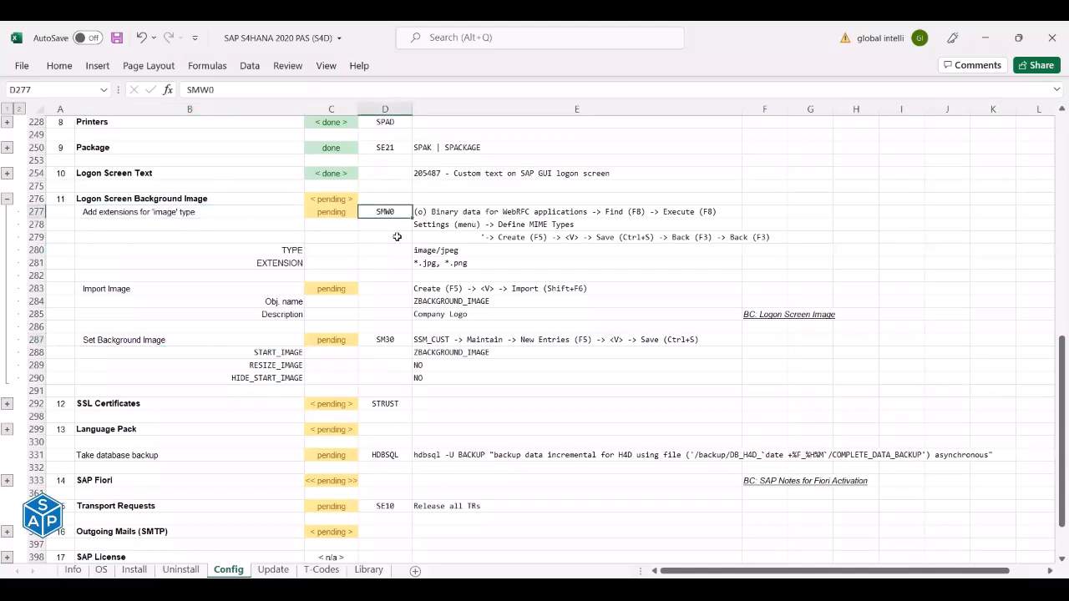
{"action": "key", "text": "ctrl+c"}
Run transaction SMW0 in SAP and check its instructions in checklist cell E277.
{"action": "key", "text": "alt+Tab"}
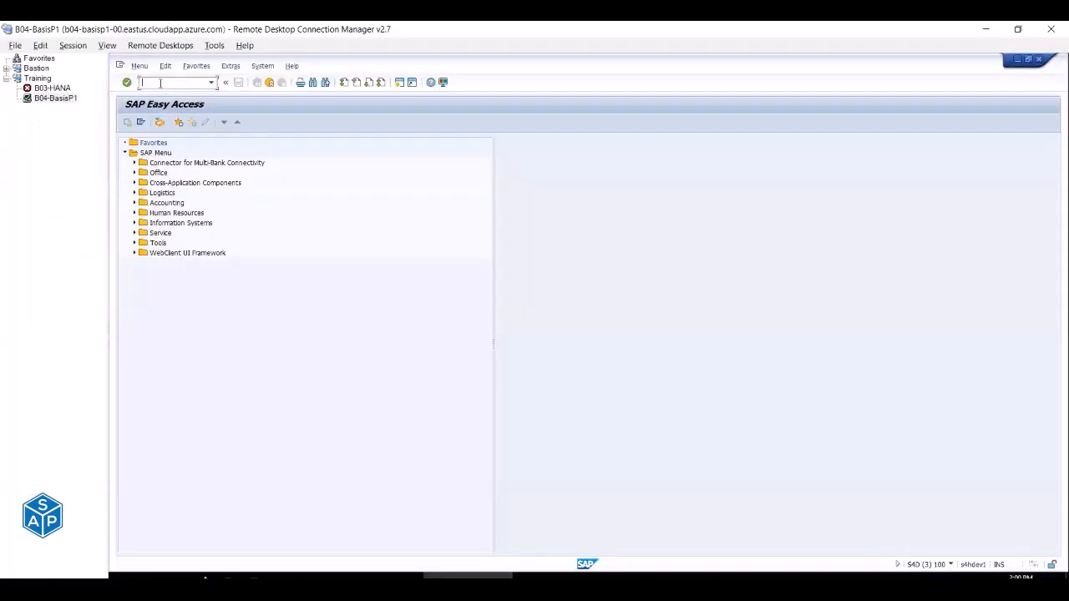
{"action": "key", "text": "ctrl+v"}
{"action": "key", "text": "Return"}
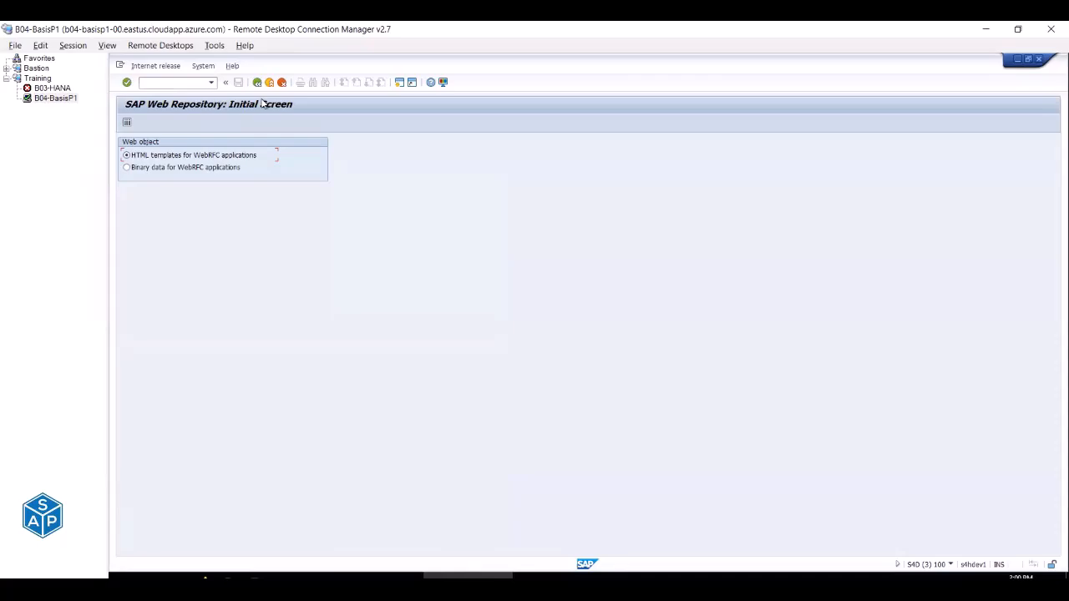
{"action": "key", "text": "alt+Tab"}
{"action": "left_click", "coordinate": [418, 212]}
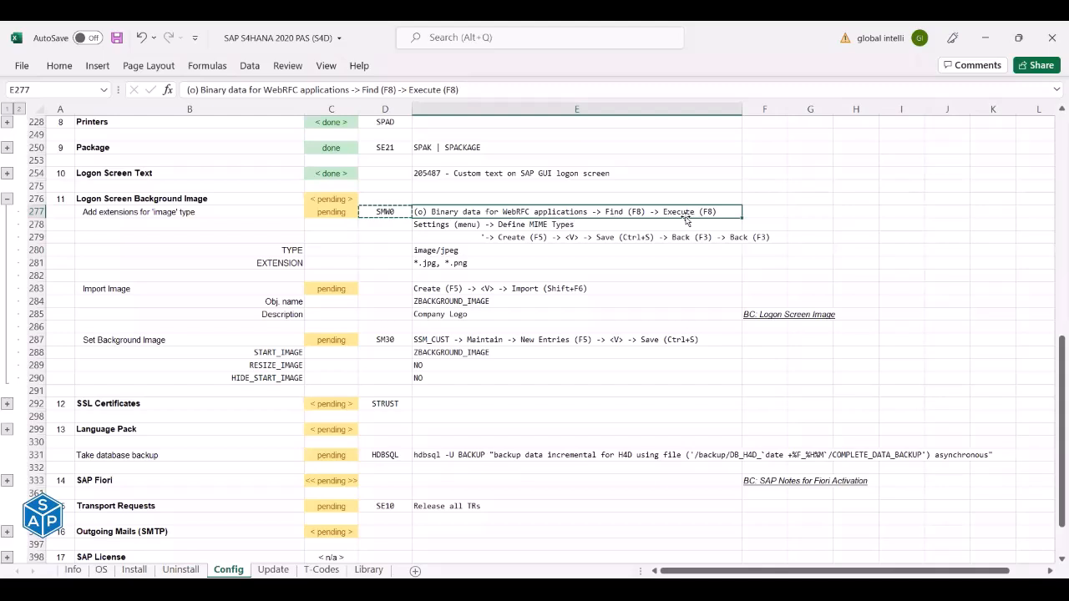
{"action": "key", "text": "alt+Tab"}
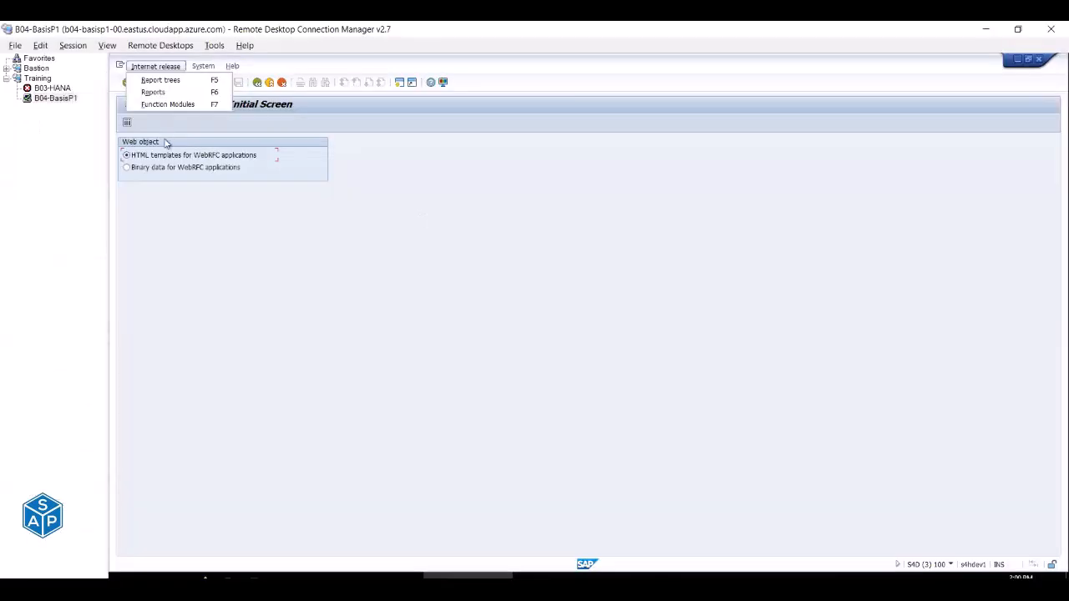
Choose Binary data for WebRFC applications and list all binary web repository objects.
{"action": "left_click", "coordinate": [145, 213]}
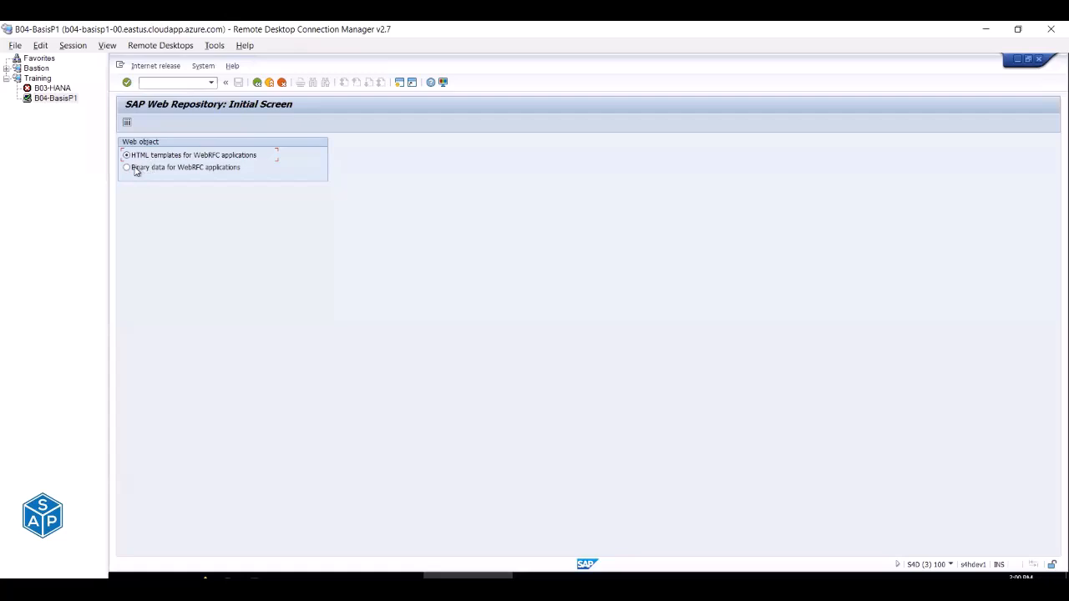
{"action": "left_click", "coordinate": [127, 168]}
{"action": "key", "text": "alt+Tab"}
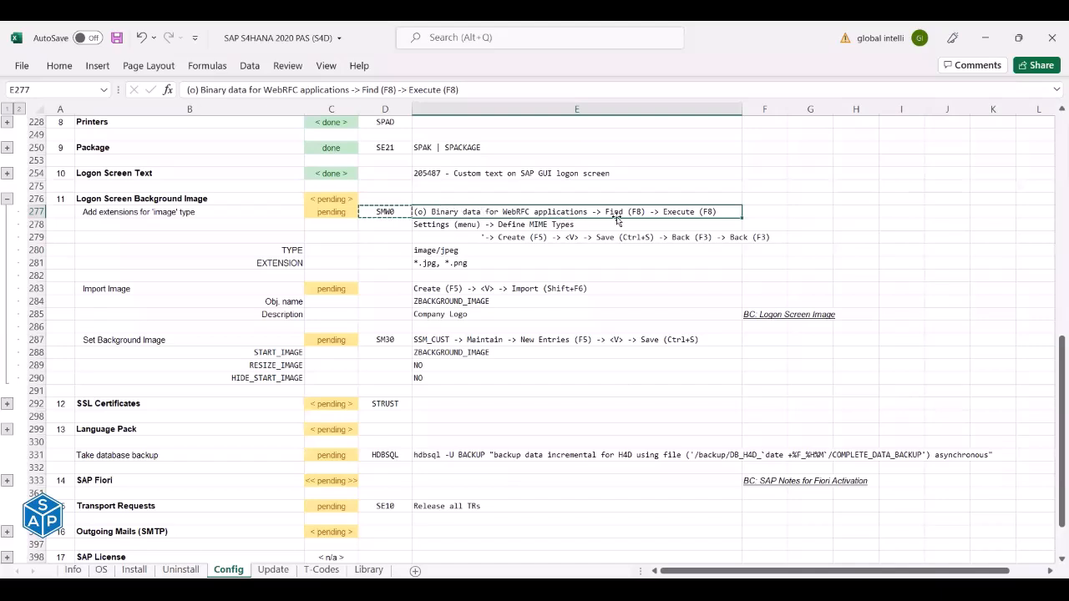
{"action": "key", "text": "alt+Tab"}
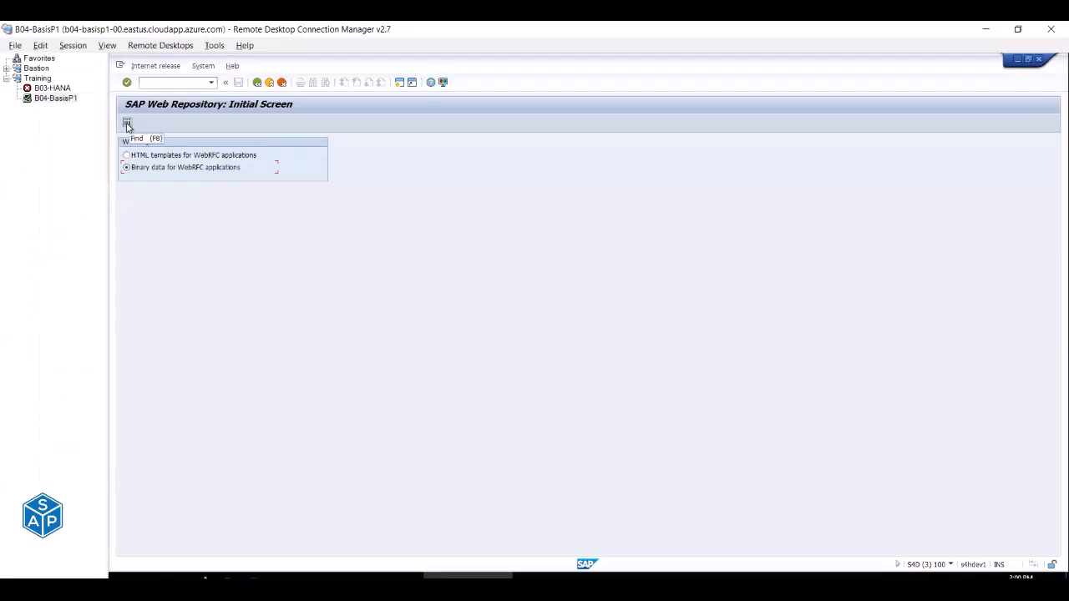
{"action": "left_click", "coordinate": [127, 124]}
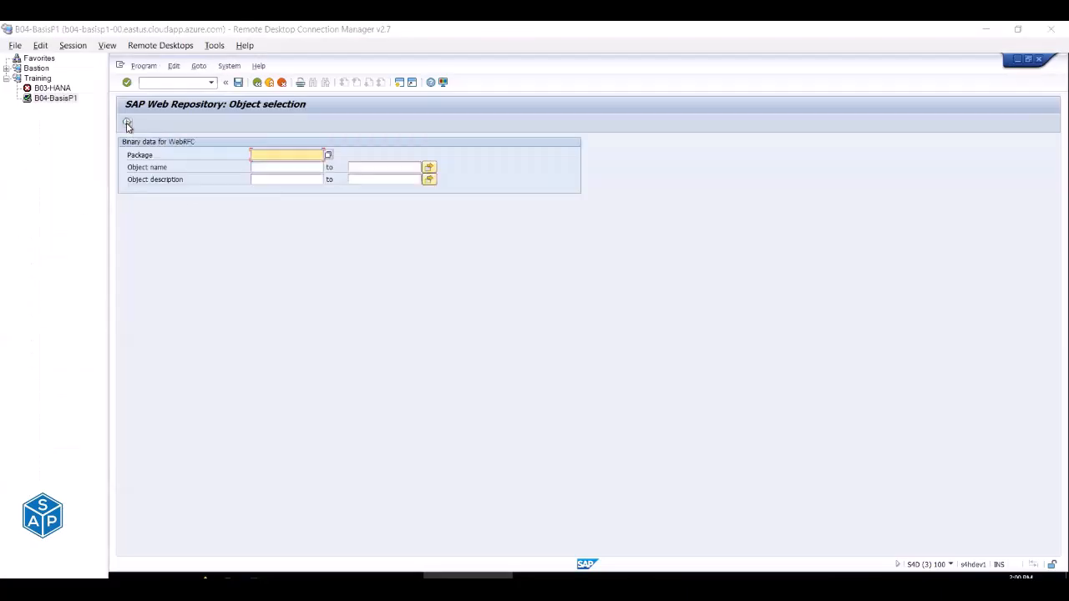
{"action": "key", "text": "alt+Tab"}
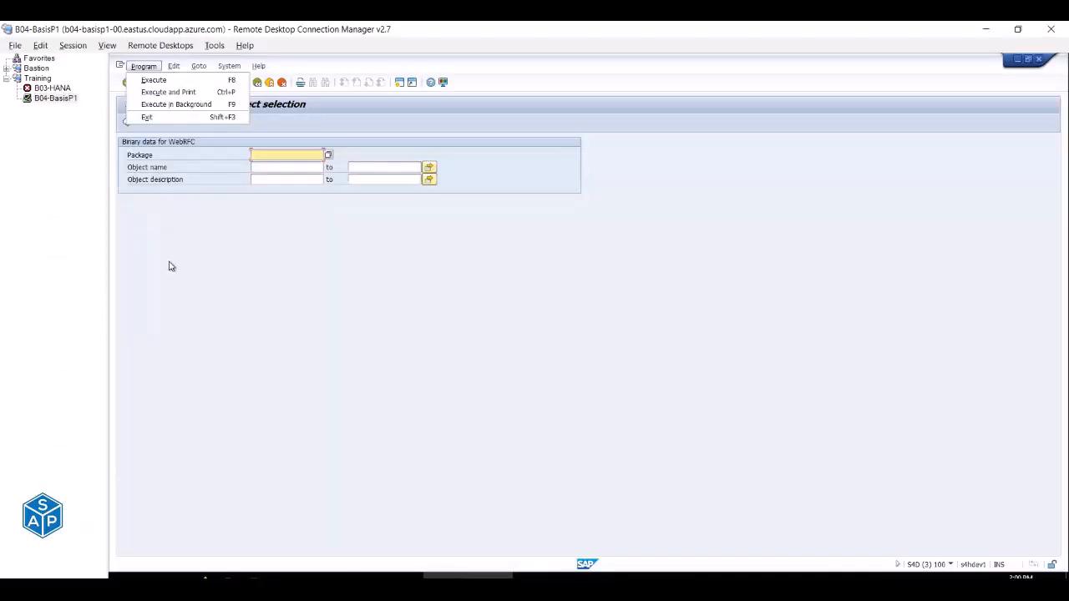
{"action": "key", "text": "Escape"}
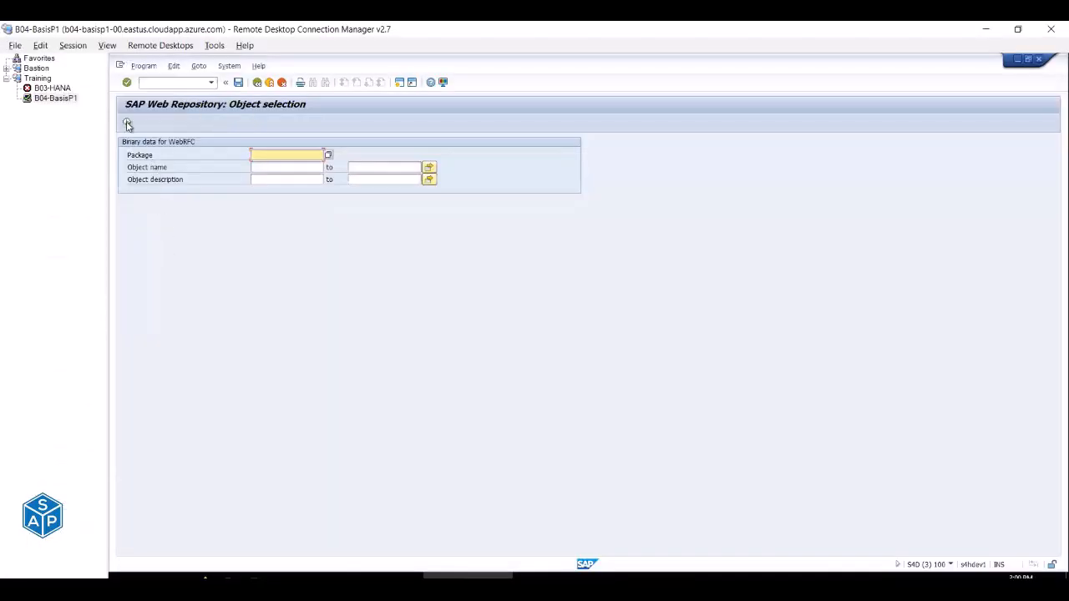
{"action": "left_click", "coordinate": [127, 122]}
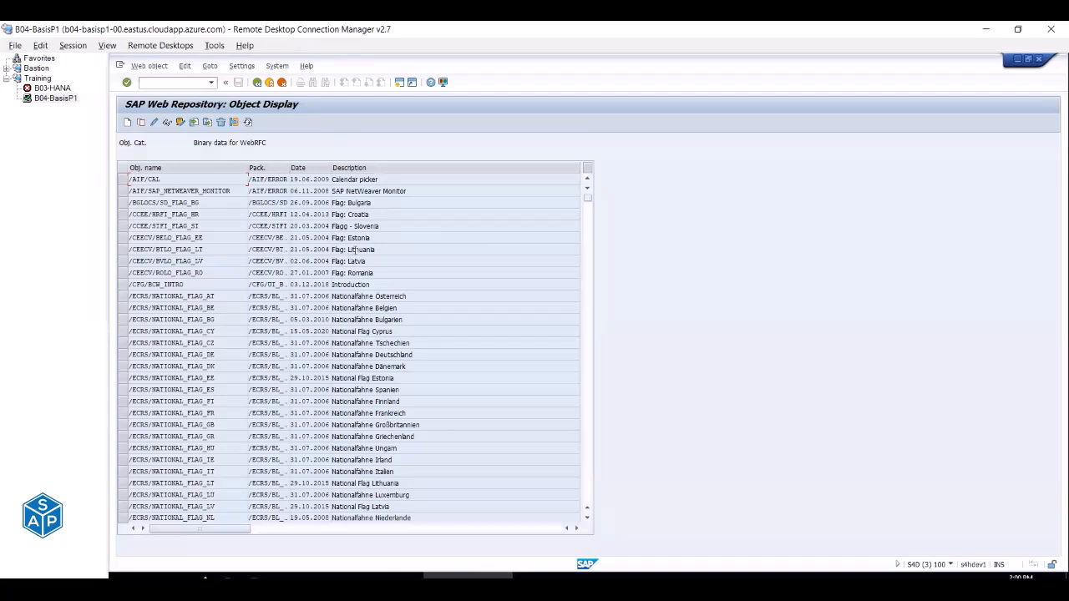
Open Settings > Define MIME Types to display the MIMETYPES table.
{"action": "key", "text": "alt+Tab"}
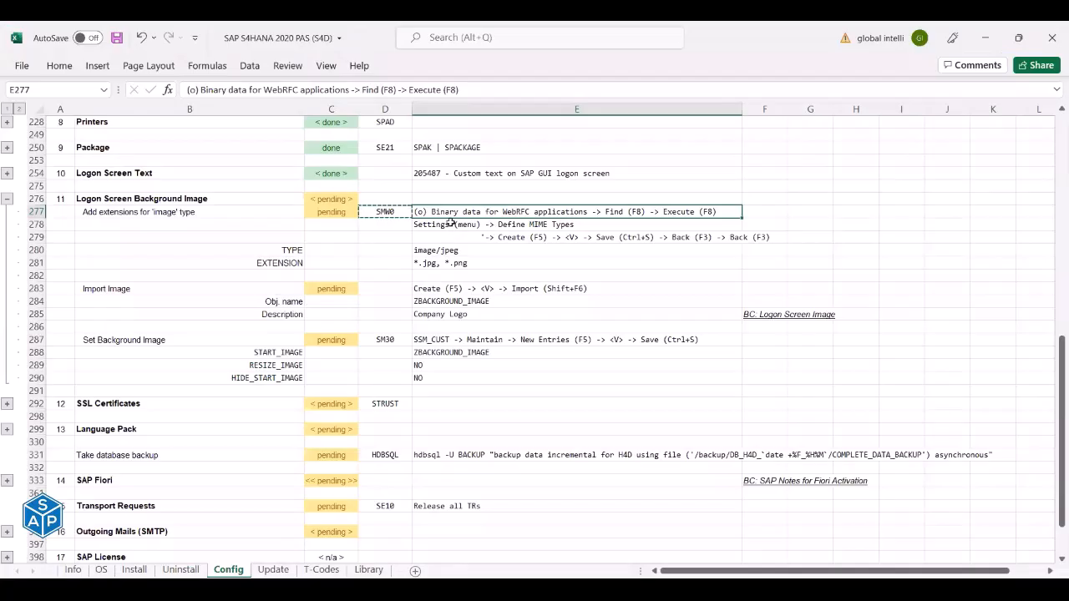
{"action": "left_click", "coordinate": [491, 227]}
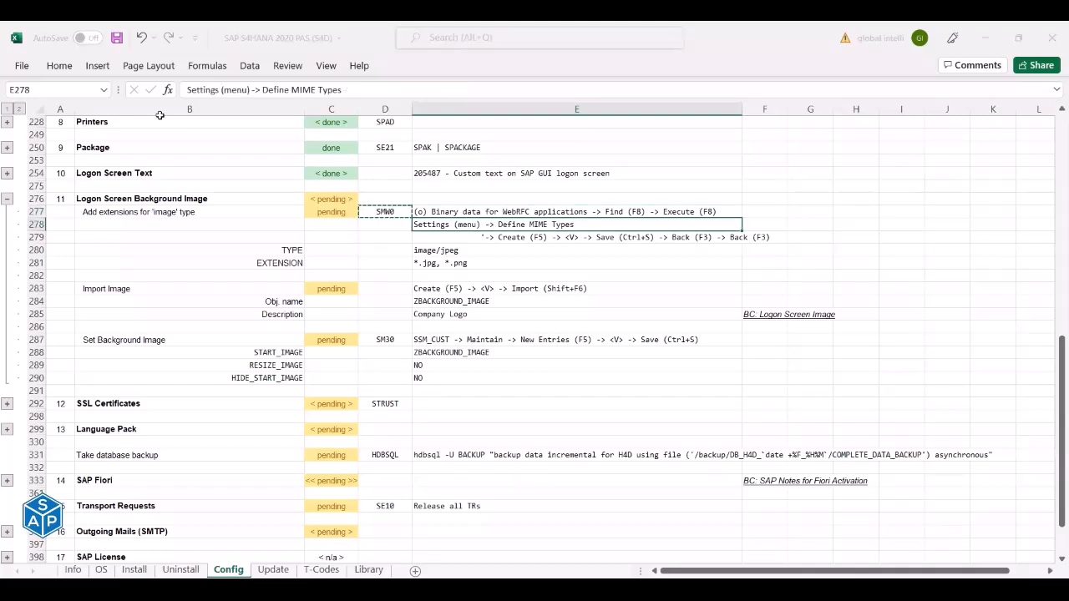
{"action": "key", "text": "alt+Tab"}
{"action": "left_click", "coordinate": [241, 66]}
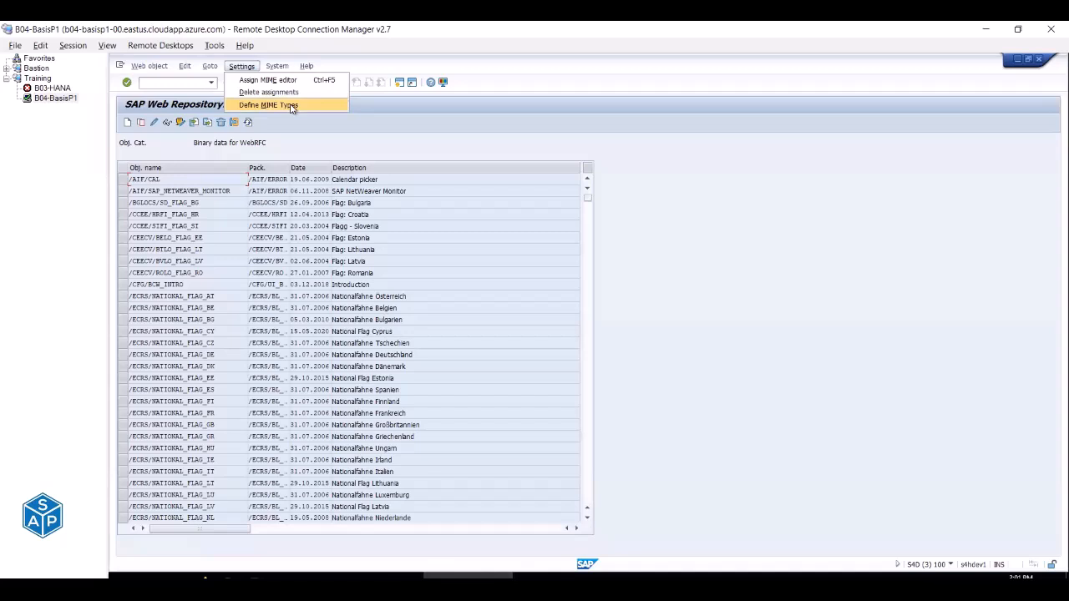
{"action": "left_click", "coordinate": [269, 105]}
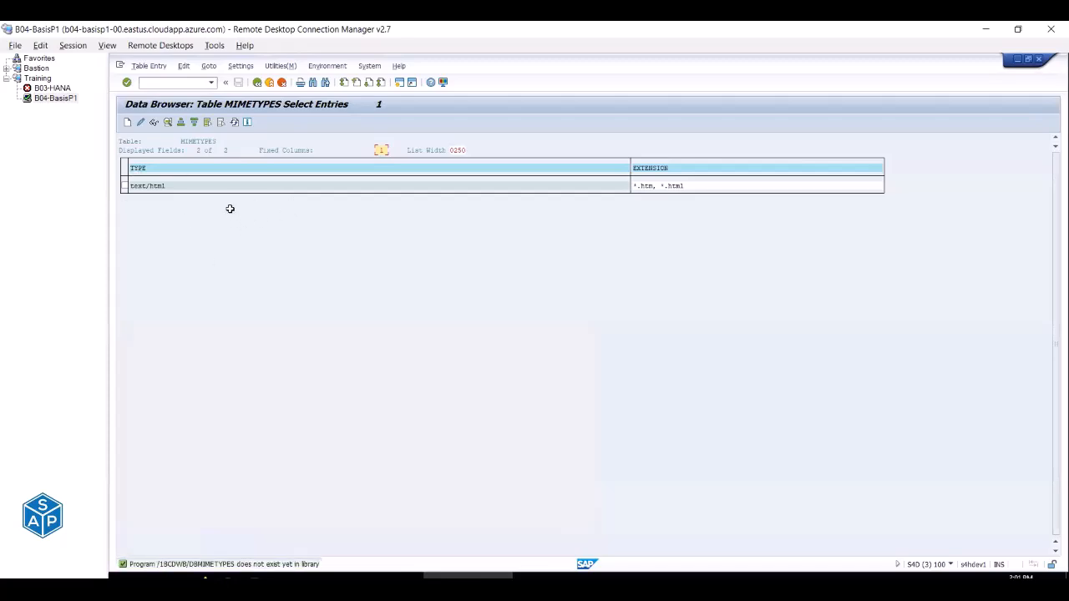
Start a new MIMETYPES entry, following the create-and-save instruction in E279.
{"action": "key", "text": "alt+Tab"}
{"action": "left_click", "coordinate": [481, 238]}
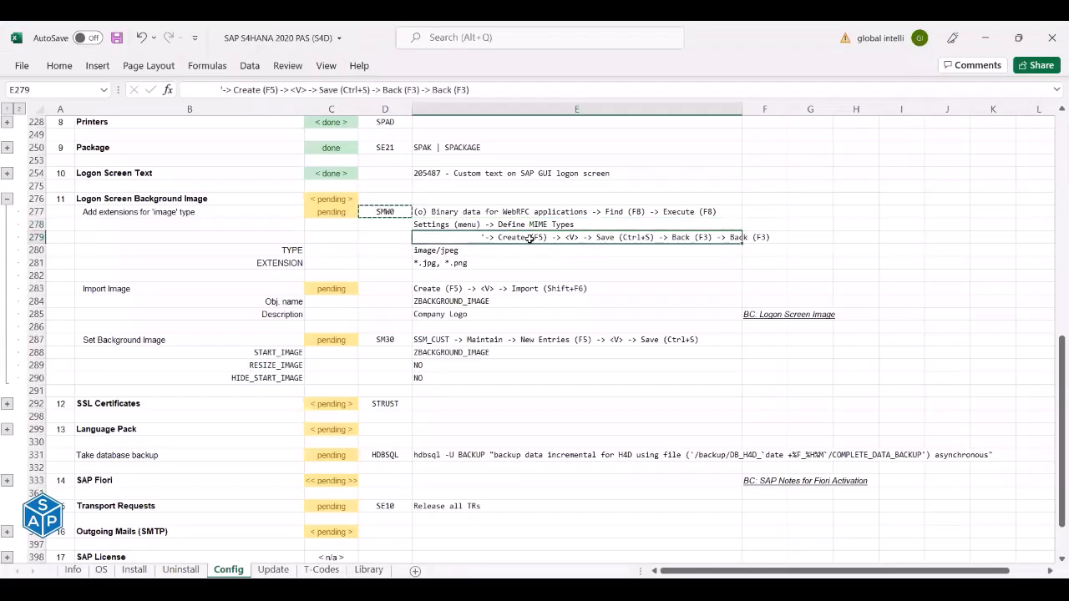
{"action": "key", "text": "alt+Tab"}
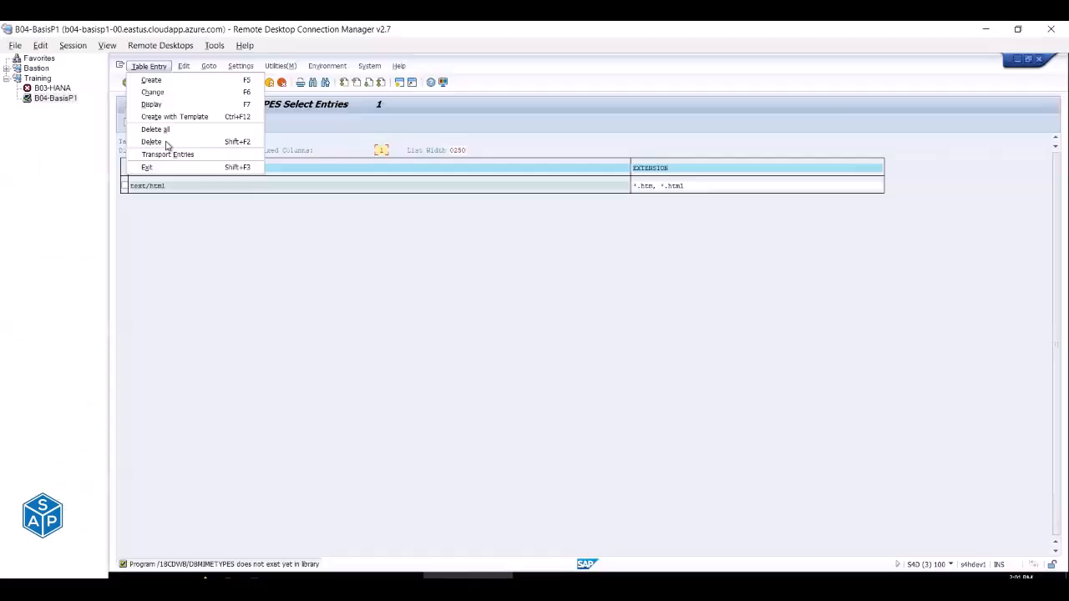
{"action": "left_click", "coordinate": [171, 278]}
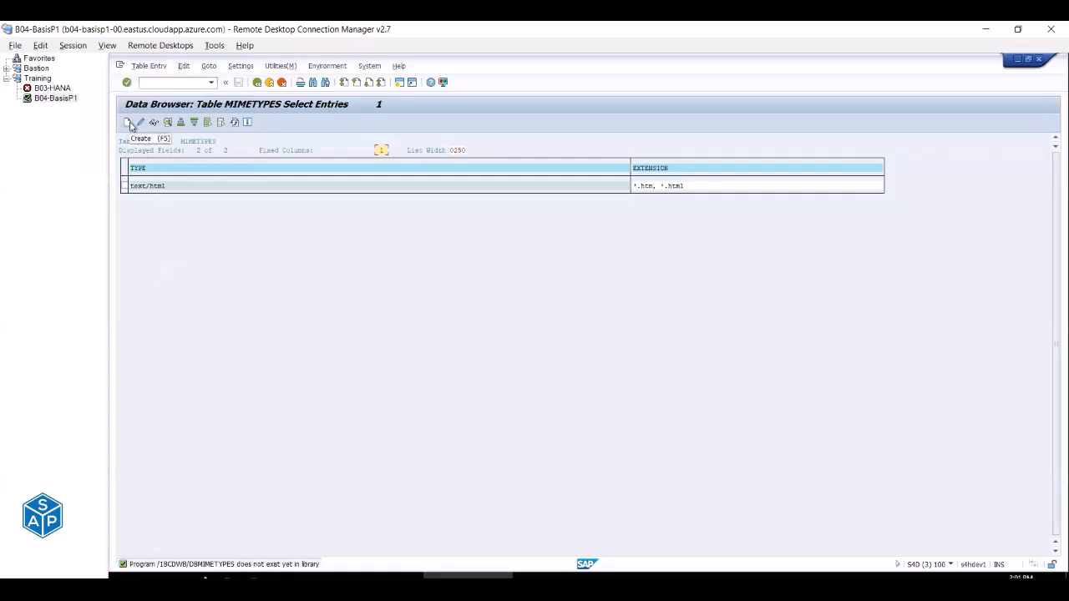
{"action": "left_click", "coordinate": [130, 125]}
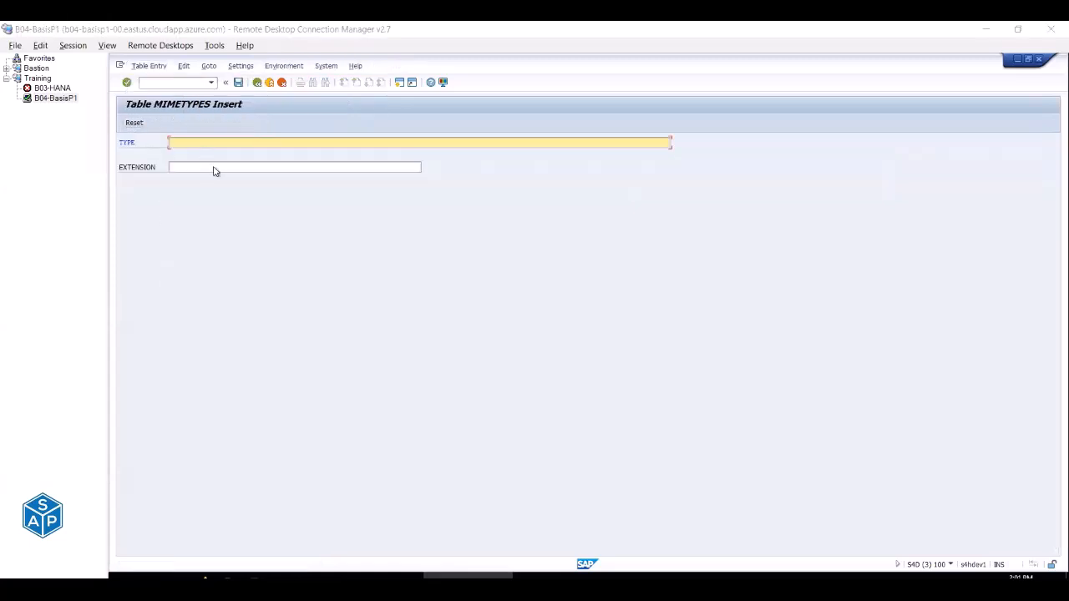
Enter image/jpeg as the MIME TYPE, taken from checklist cell E280.
{"action": "key", "text": "alt+Tab"}
{"action": "left_click_drag", "start_coordinate": [295, 249], "coordinate": [297, 262]}
{"action": "key", "text": "alt+Tab"}
{"action": "key", "text": "alt+Tab"}
{"action": "left_click", "coordinate": [426, 250]}
{"action": "key", "text": "ctrl+c"}
{"action": "key", "text": "alt+Tab"}
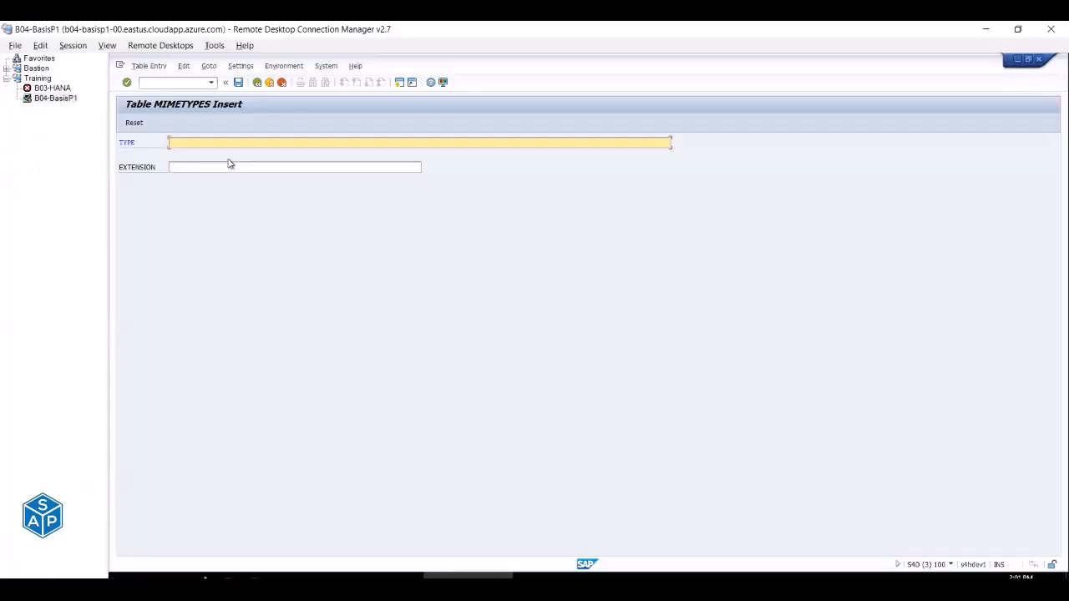
{"action": "key", "text": "ctrl+v"}
{"action": "key", "text": "alt+Tab"}
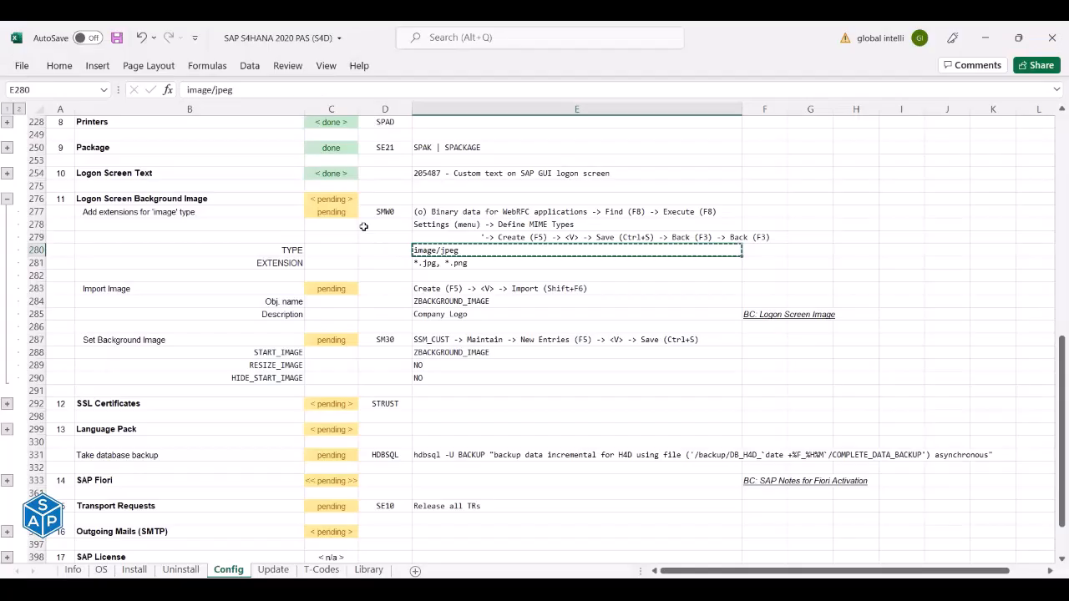
Set the EXTENSION to *.jpg, *.png and save the new MIME type record.
{"action": "left_click", "coordinate": [425, 262]}
{"action": "key", "text": "ctrl+c"}
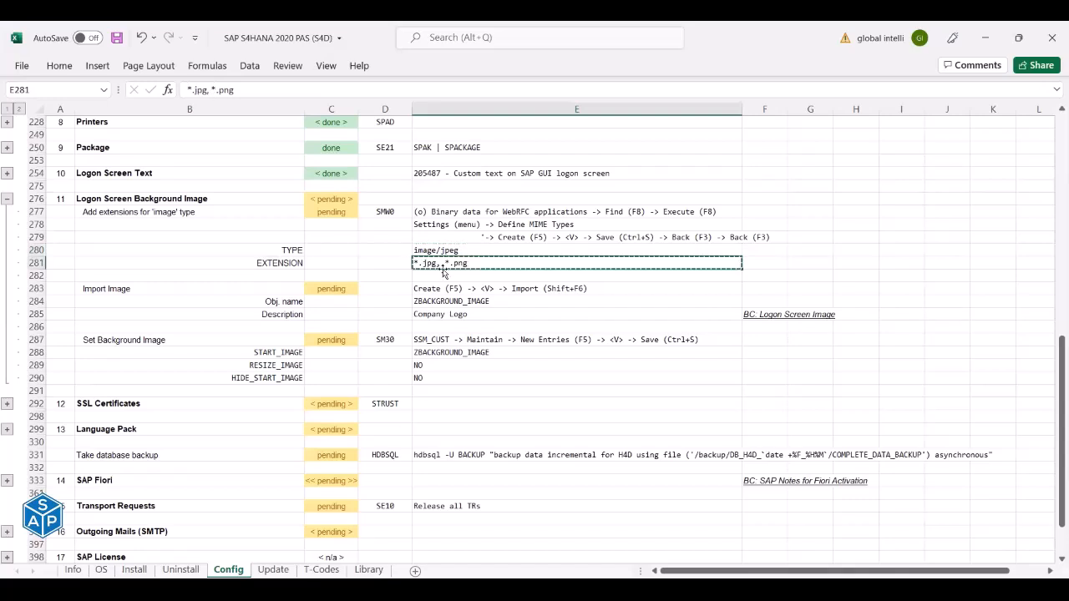
{"action": "key", "text": "alt+Tab"}
{"action": "left_click", "coordinate": [233, 172]}
{"action": "key", "text": "ctrl+v"}
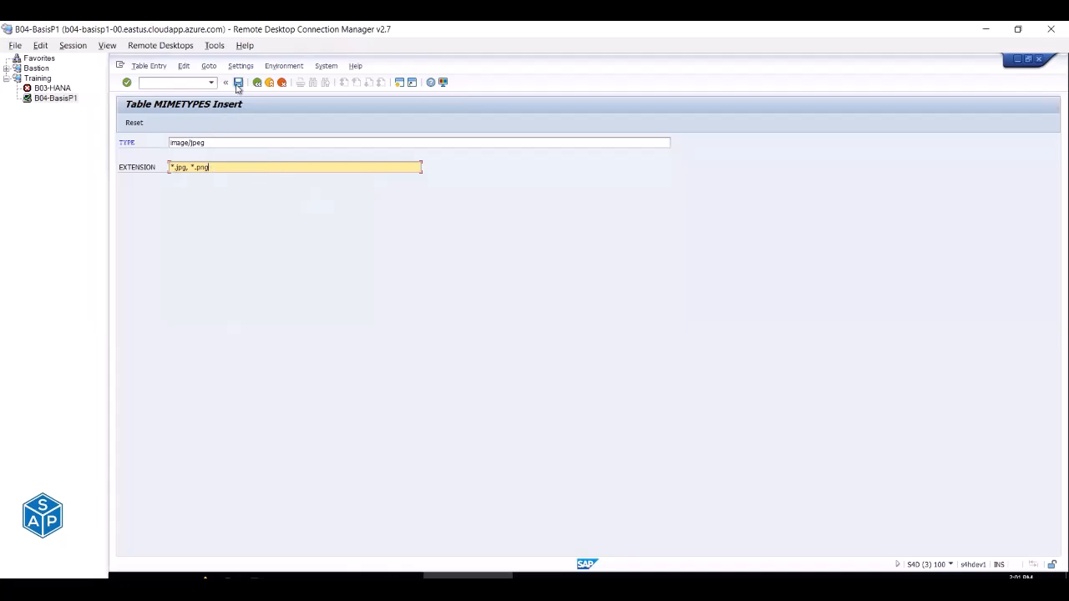
{"action": "key", "text": "alt+Tab"}
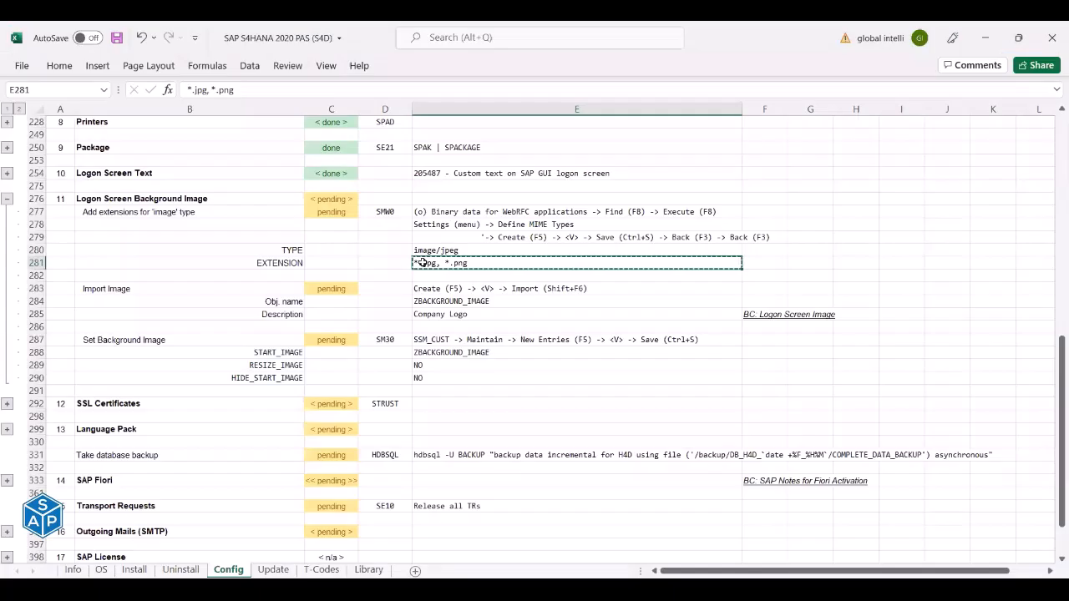
{"action": "key", "text": "alt+Tab"}
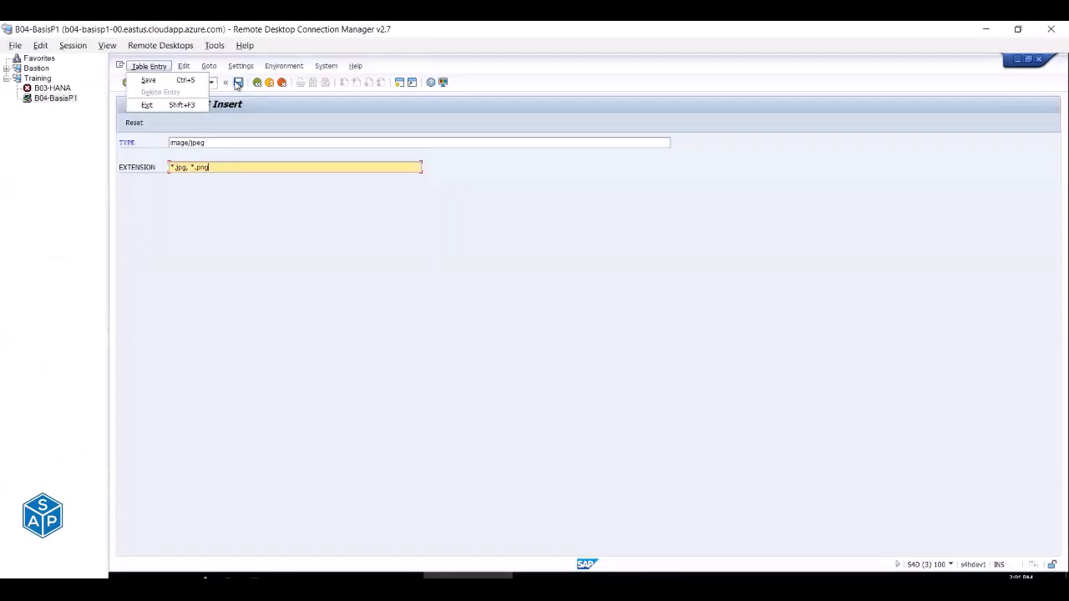
{"action": "left_click", "coordinate": [238, 83]}
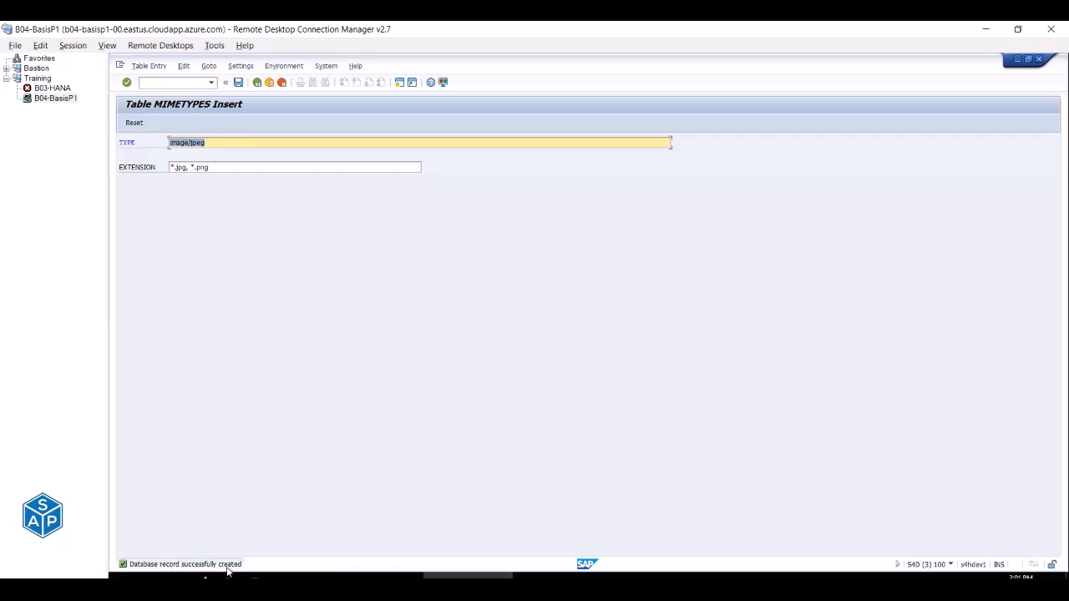
{"action": "key", "text": "alt+Tab"}
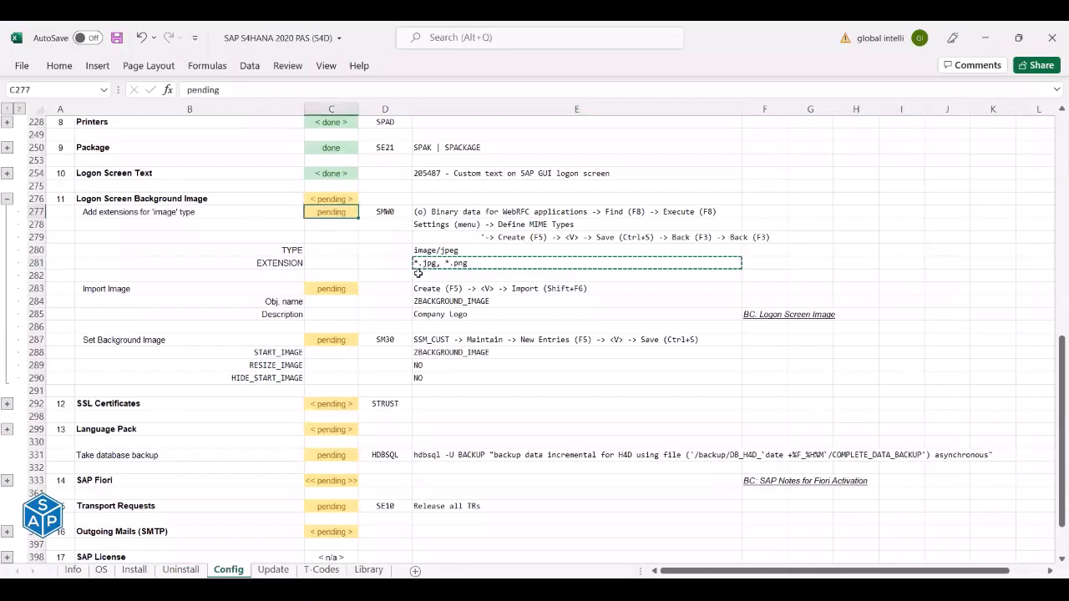
Mark the image-extensions step done in C277 and save the checklist workbook.
{"action": "type", "text": "done"}
{"action": "key", "text": "ctrl+s"}
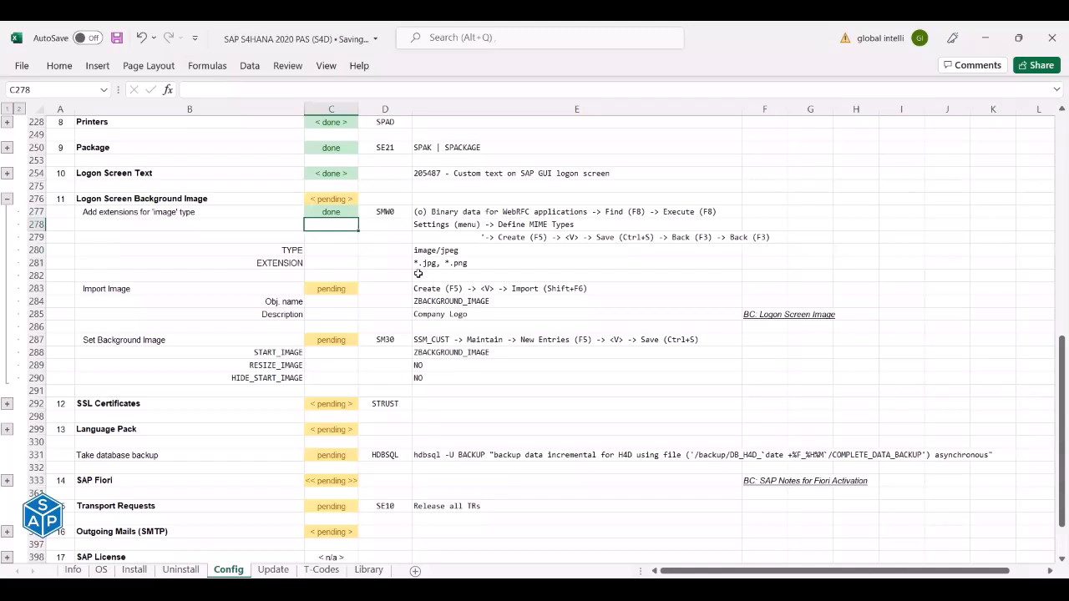
{"action": "left_click", "coordinate": [161, 289]}
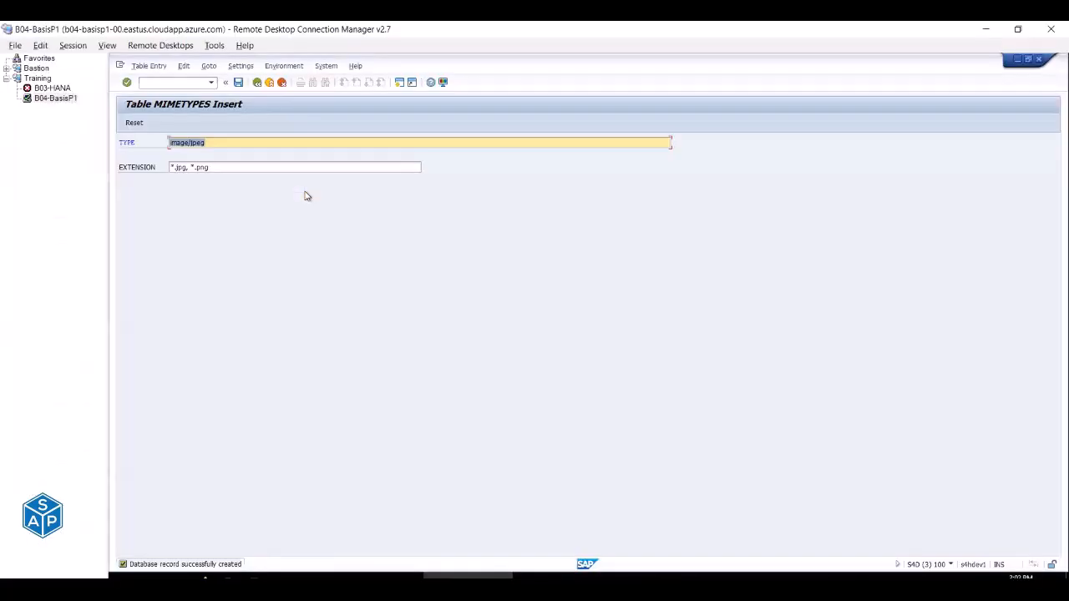
Go back to the SMW0 object list and review the Import Image instructions in E283.
{"action": "left_click", "coordinate": [257, 82]}
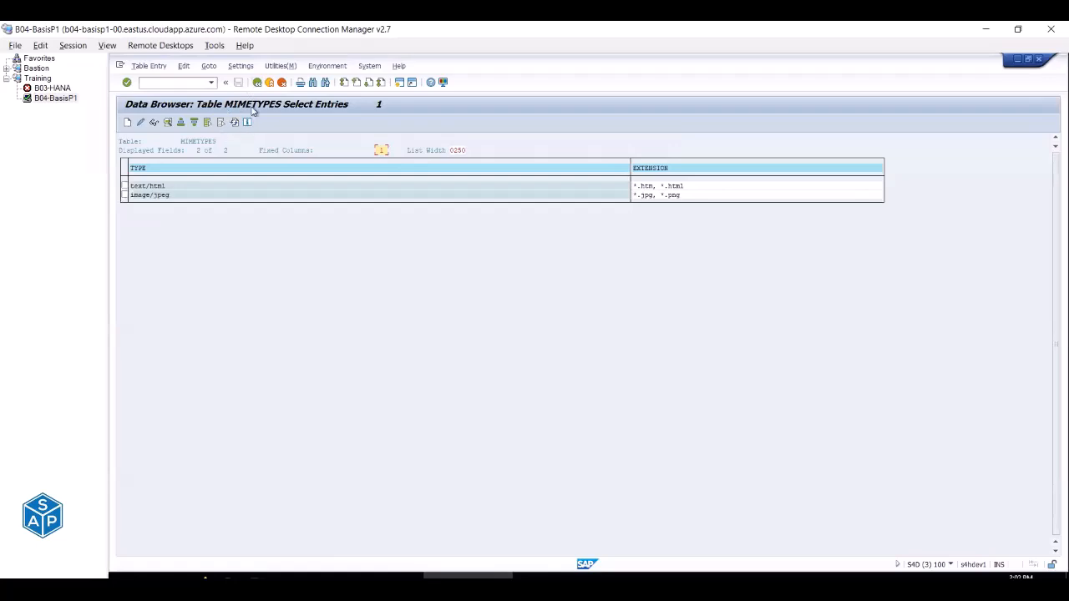
{"action": "left_click", "coordinate": [257, 82]}
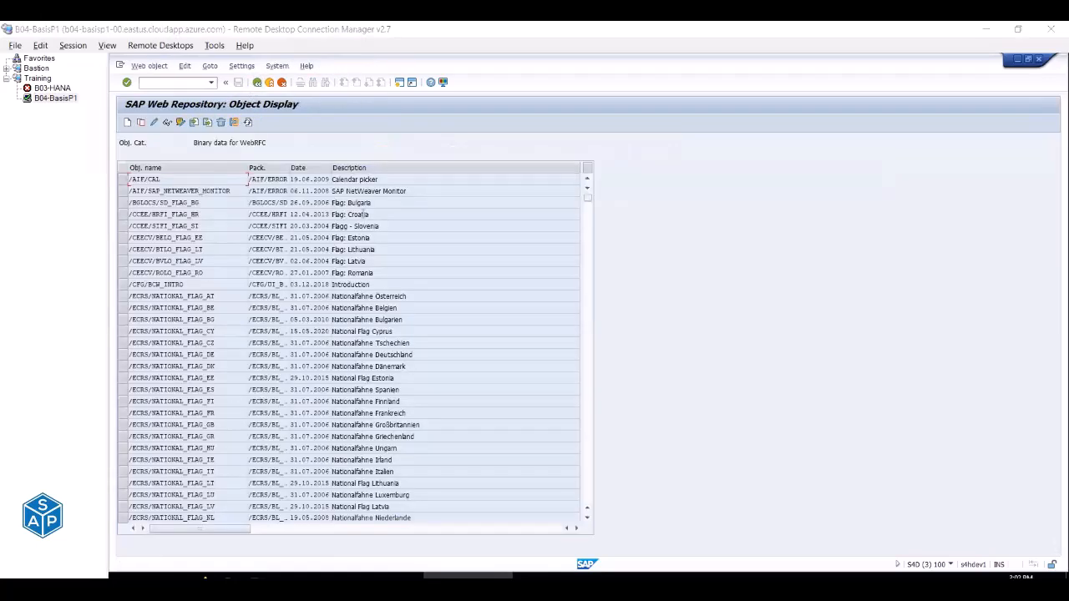
{"action": "key", "text": "alt+Tab"}
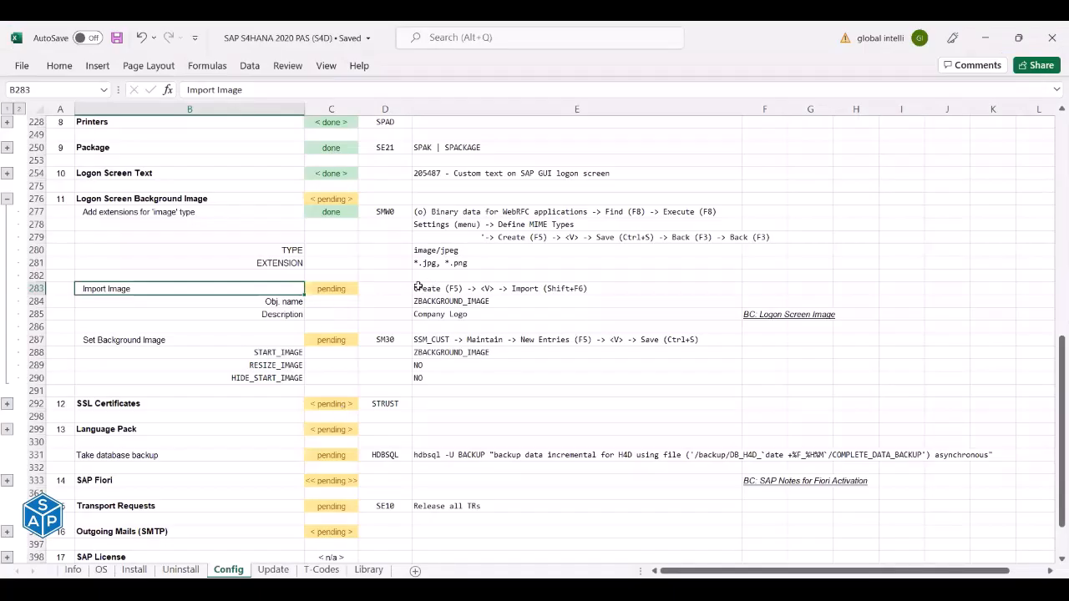
{"action": "left_click", "coordinate": [471, 290]}
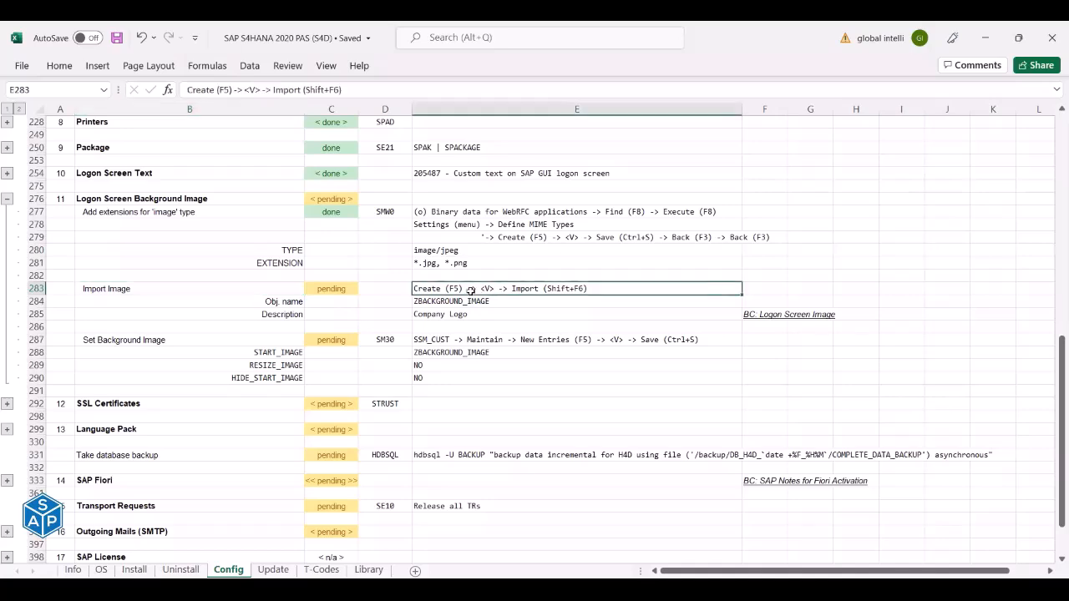
{"action": "key", "text": "alt+Tab"}
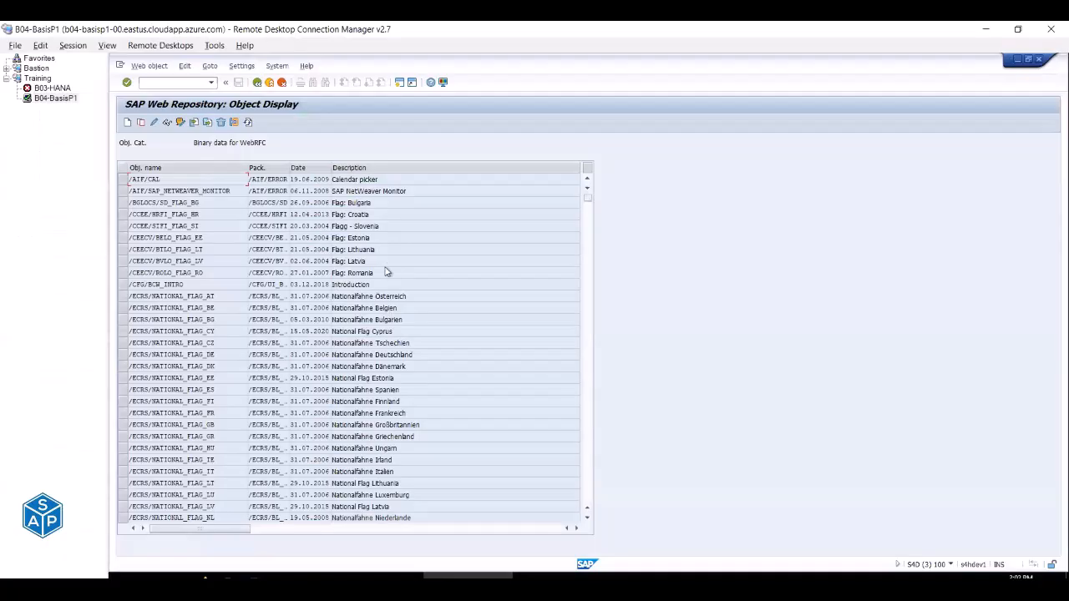
{"action": "key", "text": "alt+Tab"}
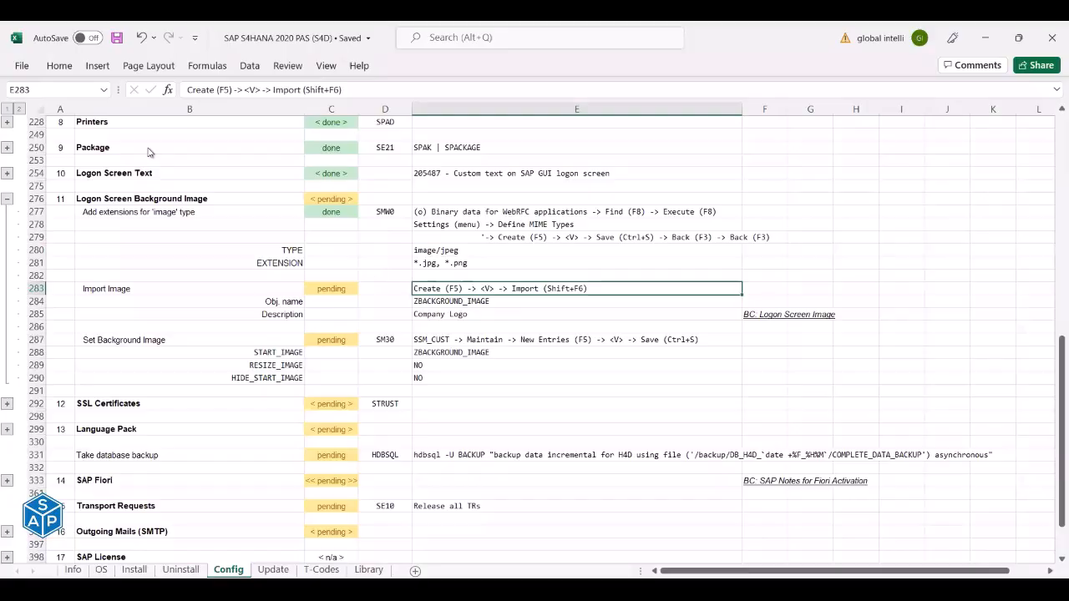
Create a new web object named ZBACKGROUND_IMAGE, copied from checklist cell E284.
{"action": "key", "text": "alt+Tab"}
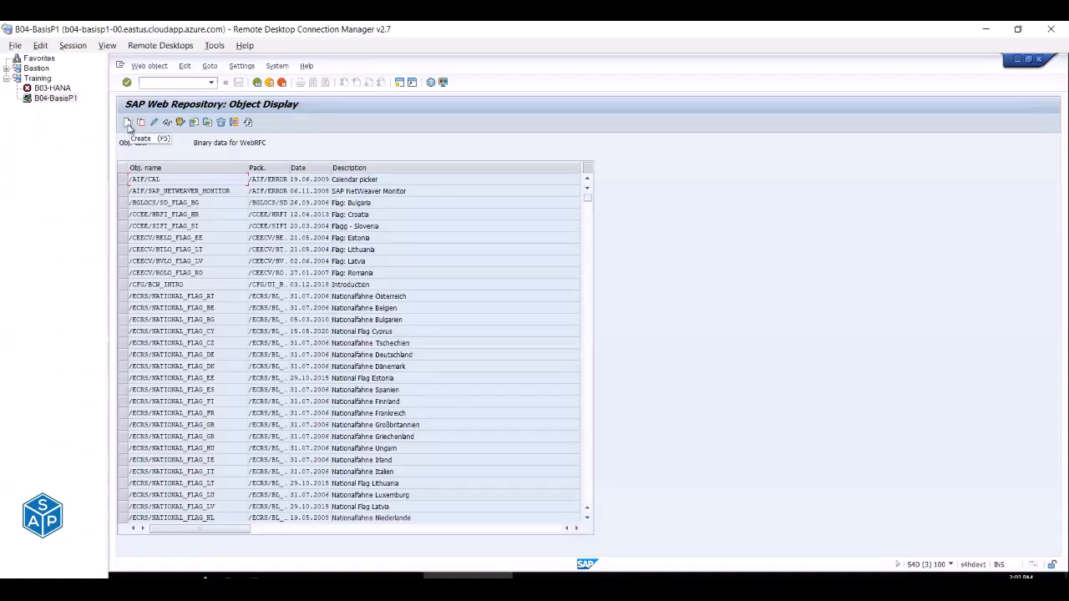
{"action": "left_click", "coordinate": [128, 123]}
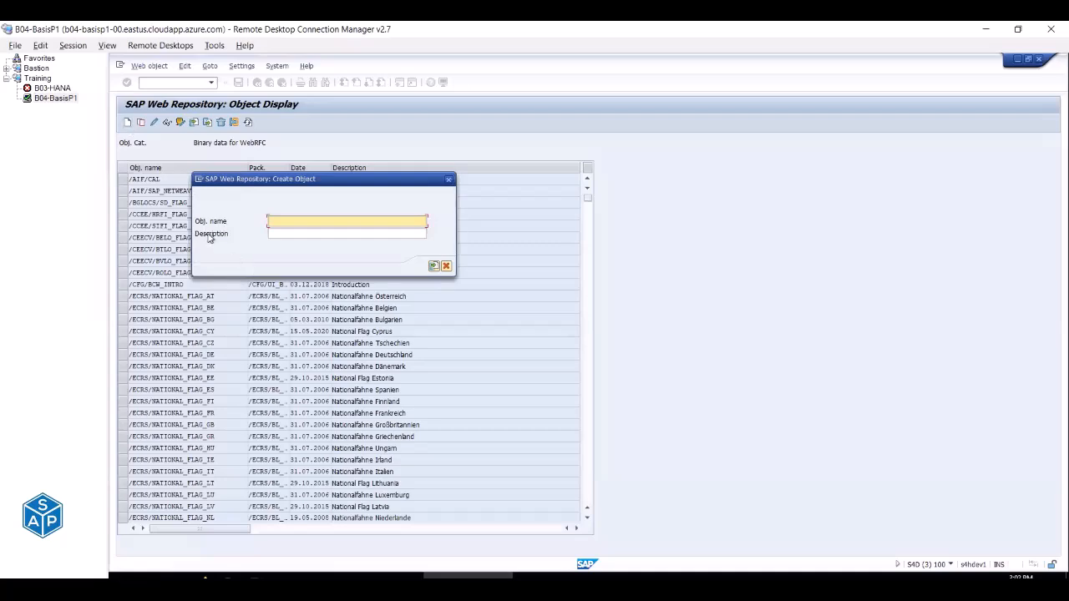
{"action": "key", "text": "alt+Tab"}
{"action": "left_click_drag", "start_coordinate": [265, 302], "coordinate": [272, 313]}
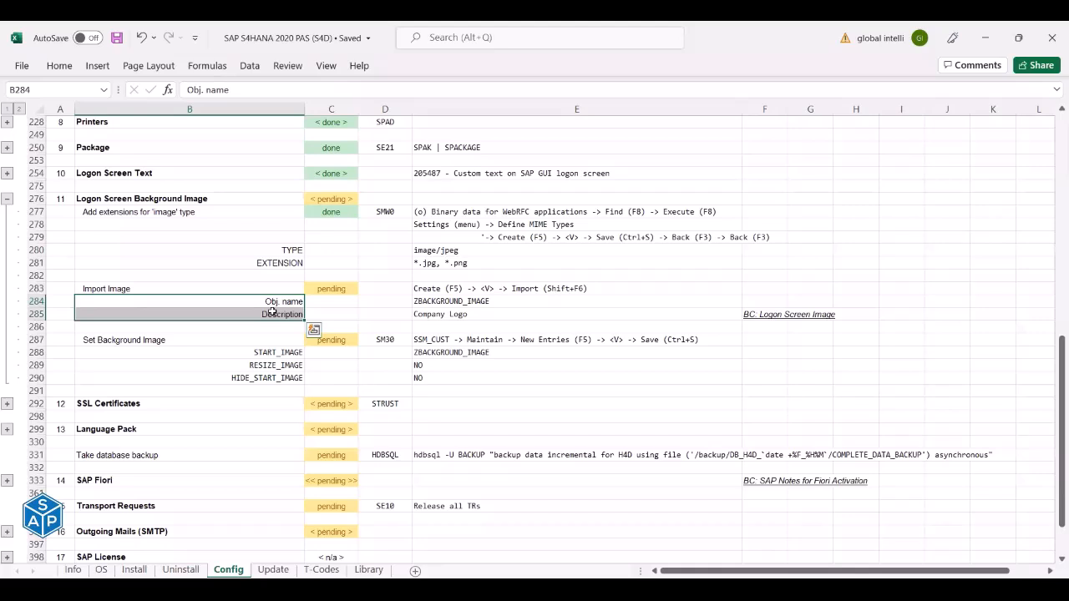
{"action": "left_click", "coordinate": [435, 302]}
{"action": "key", "text": "ctrl+c"}
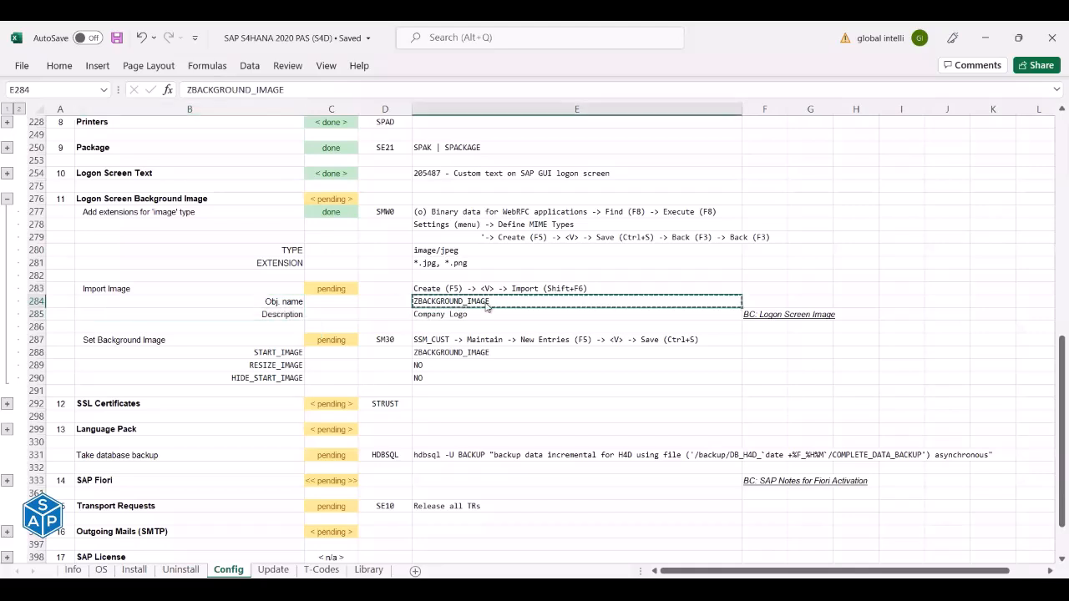
{"action": "key", "text": "alt+Tab"}
{"action": "key", "text": "ctrl+v"}
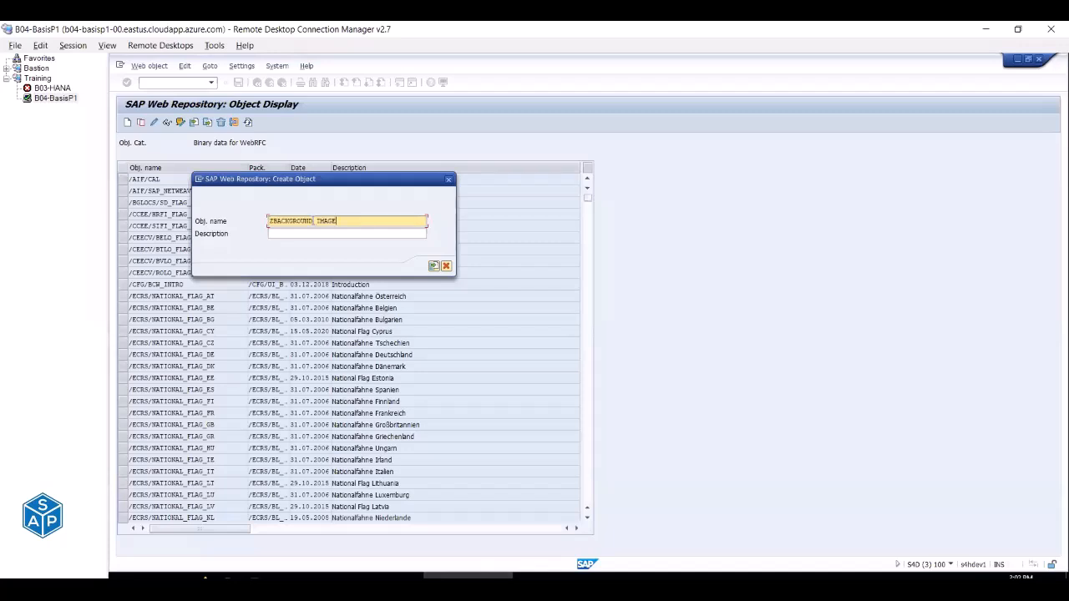
Enter Company Logo as the new object's description.
{"action": "left_click", "coordinate": [284, 235]}
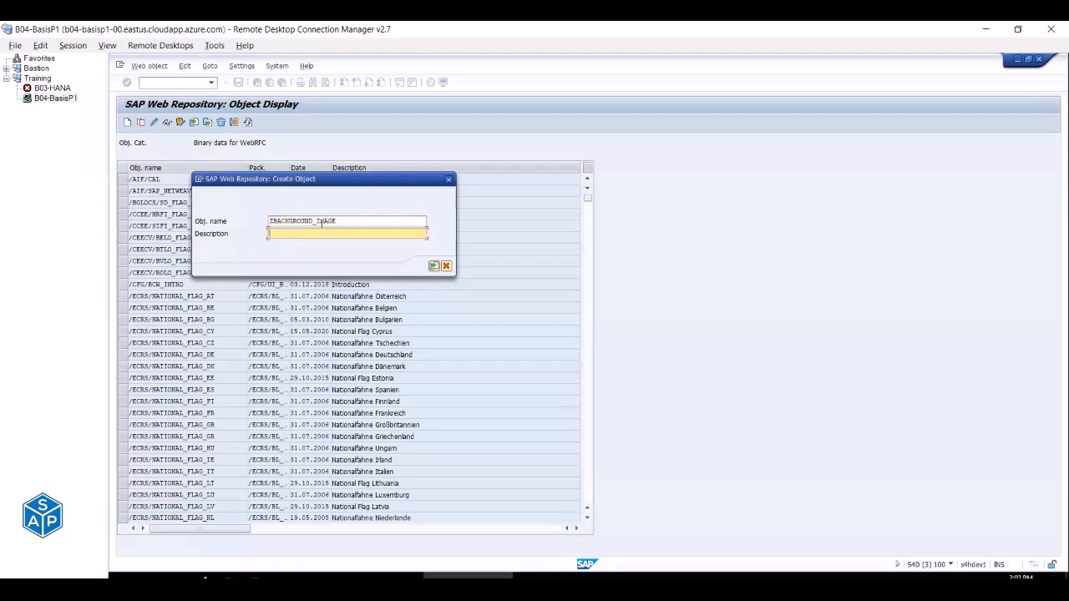
{"action": "key", "text": "alt+Tab"}
{"action": "key", "text": "Down"}
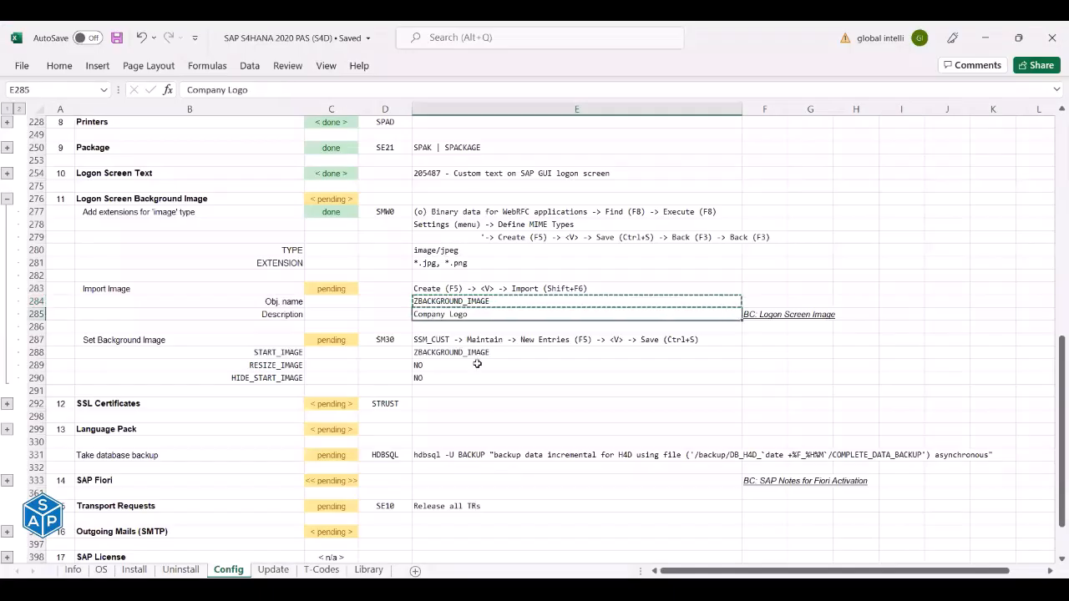
{"action": "key", "text": "ctrl+c"}
{"action": "key", "text": "alt+Tab"}
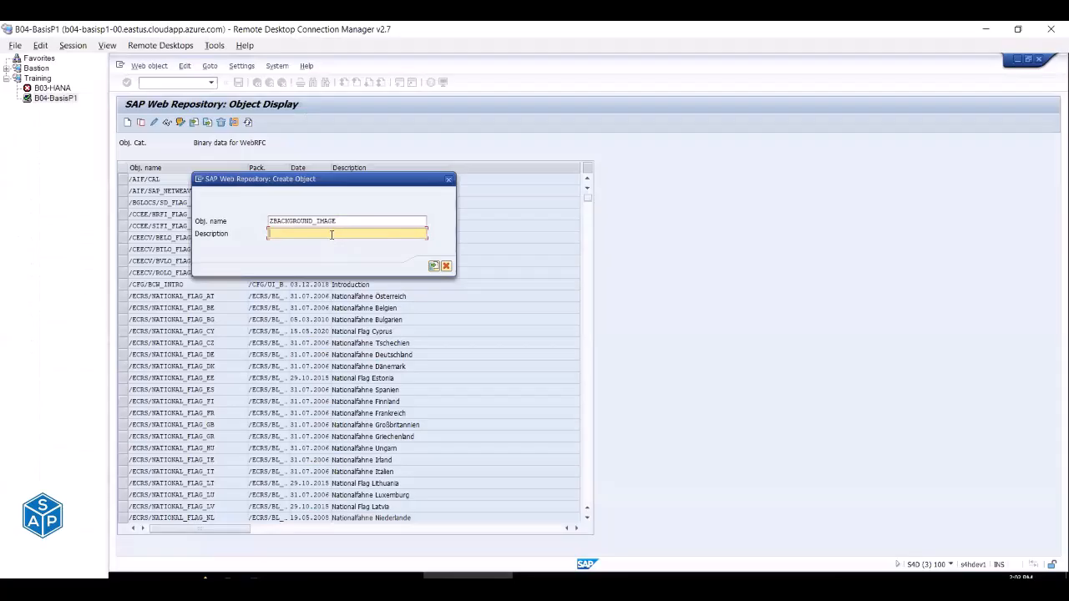
{"action": "key", "text": "ctrl+v"}
Start importing an image file for ZBACKGROUND_IMAGE.
{"action": "key", "text": "alt+Tab"}
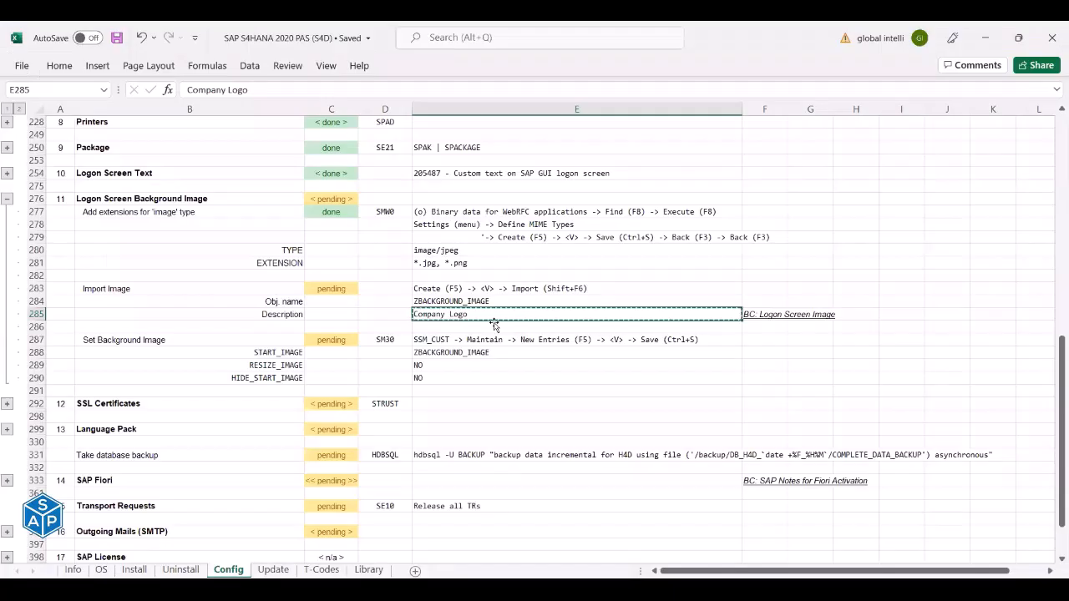
{"action": "left_click", "coordinate": [455, 289]}
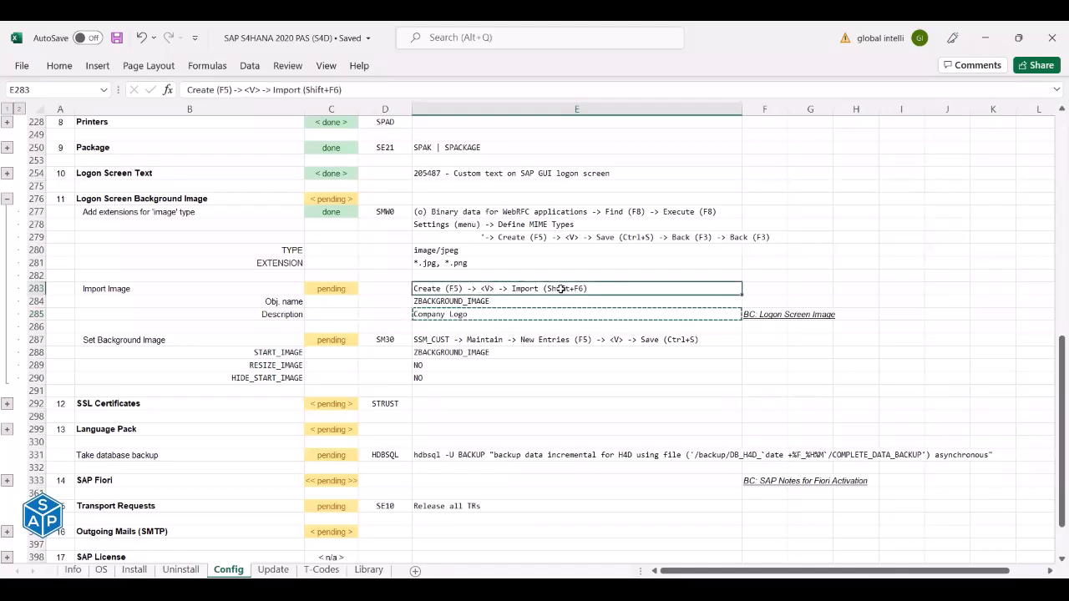
{"action": "key", "text": "alt+Tab"}
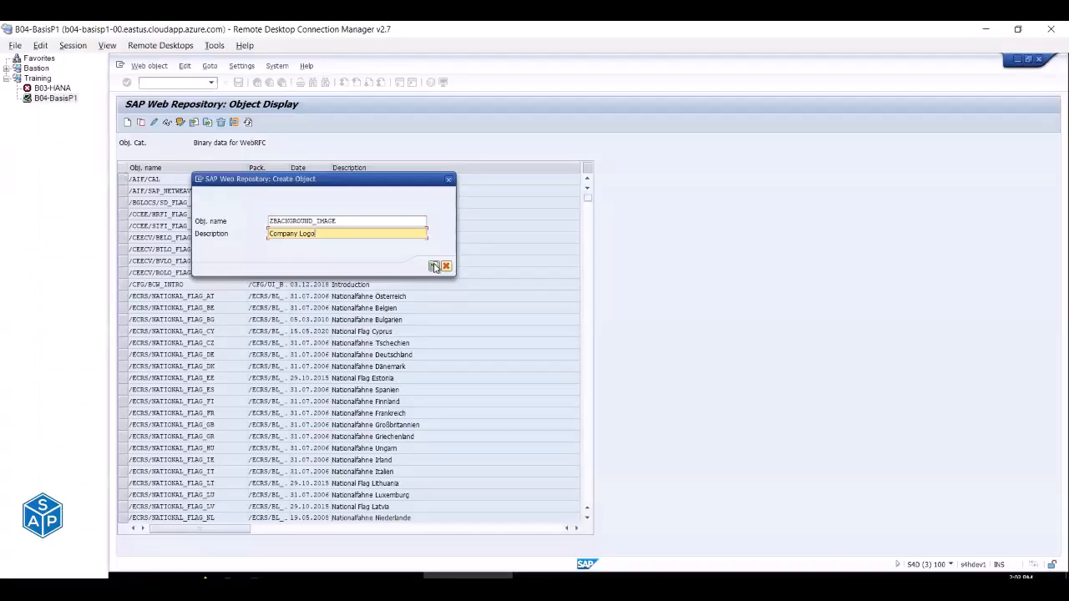
{"action": "left_click", "coordinate": [434, 265]}
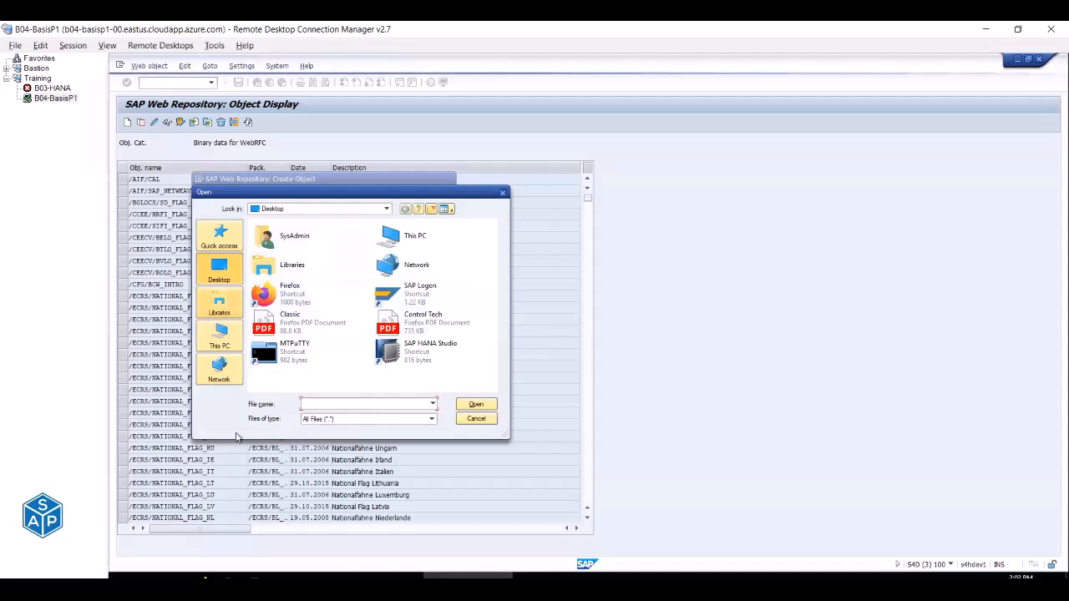
Browse File Explorer to the Training > Operation > Logo folder.
{"action": "left_click", "coordinate": [230, 576]}
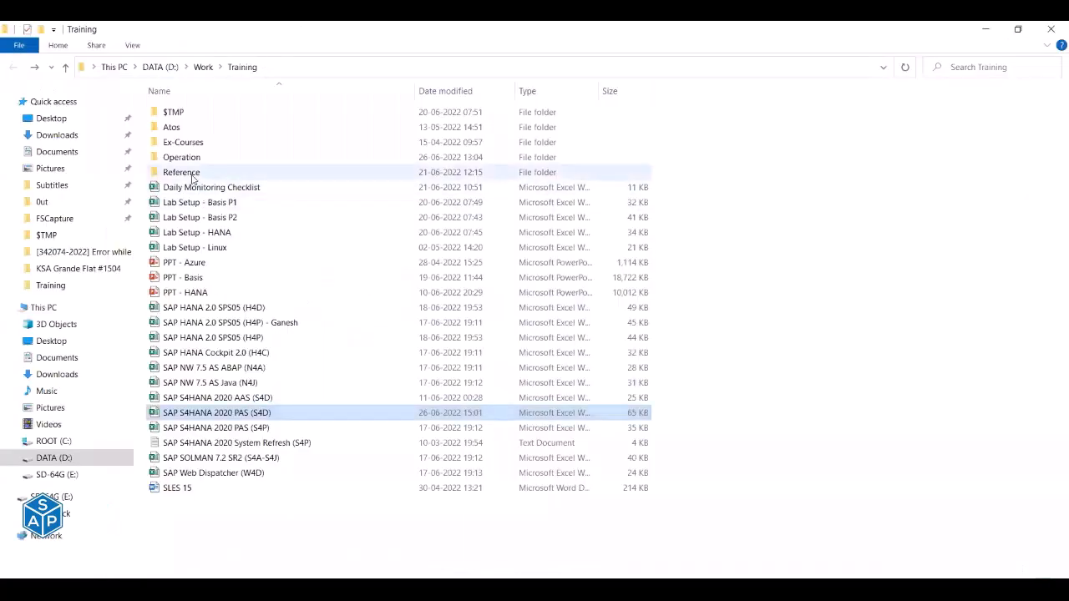
{"action": "double_click", "coordinate": [192, 174]}
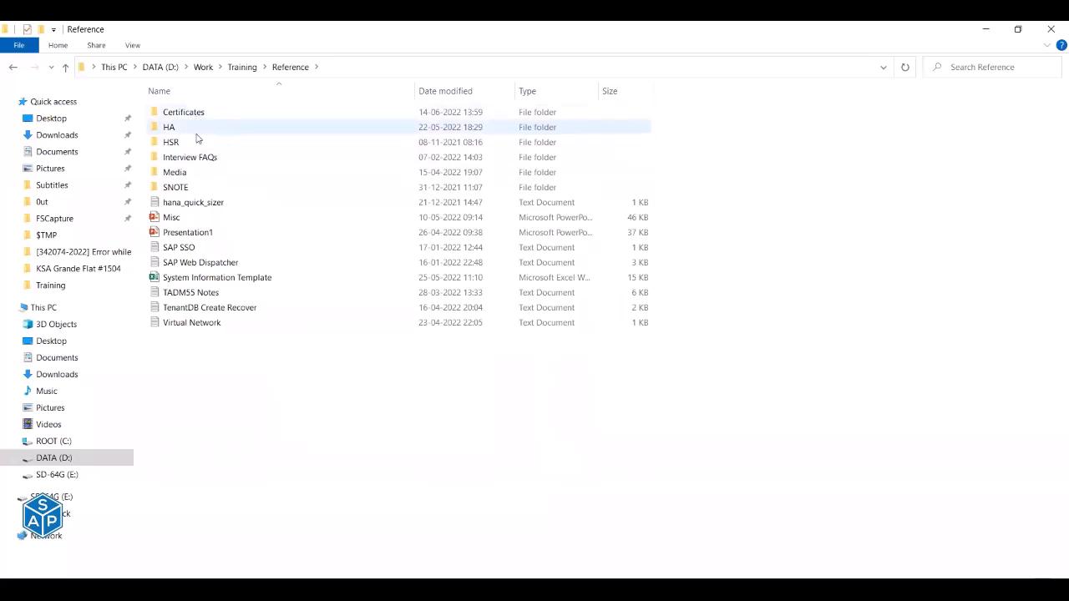
{"action": "double_click", "coordinate": [192, 175]}
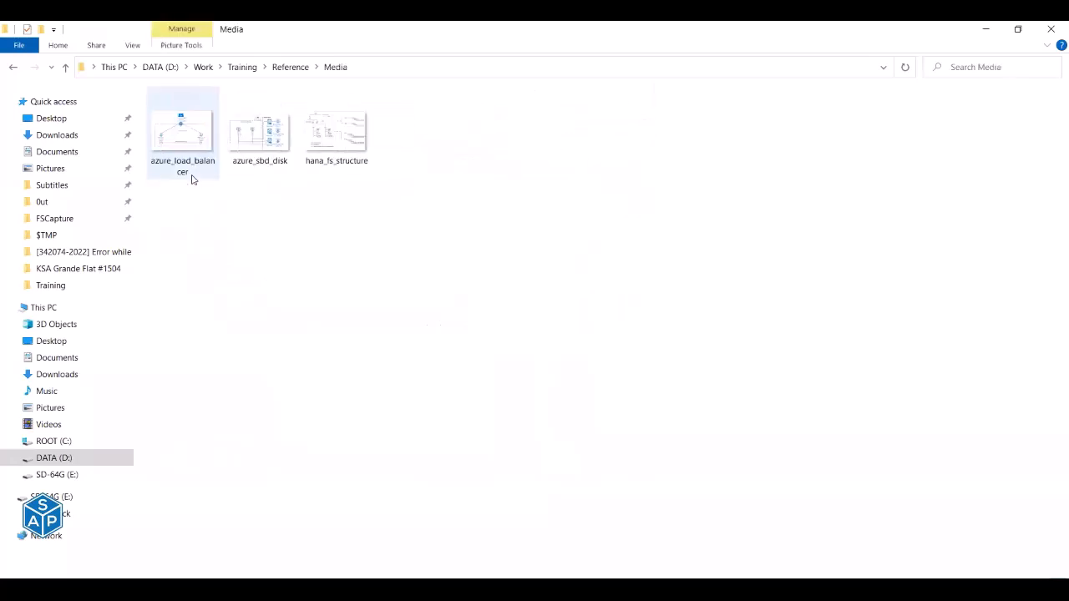
{"action": "left_click", "coordinate": [13, 68]}
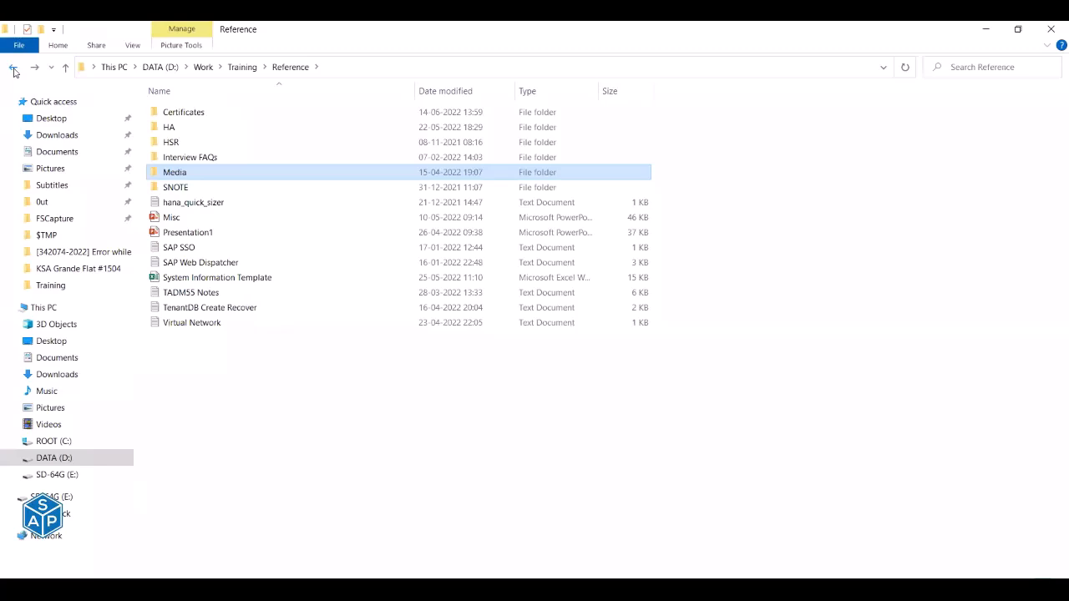
{"action": "left_click", "coordinate": [14, 72]}
{"action": "double_click", "coordinate": [186, 155]}
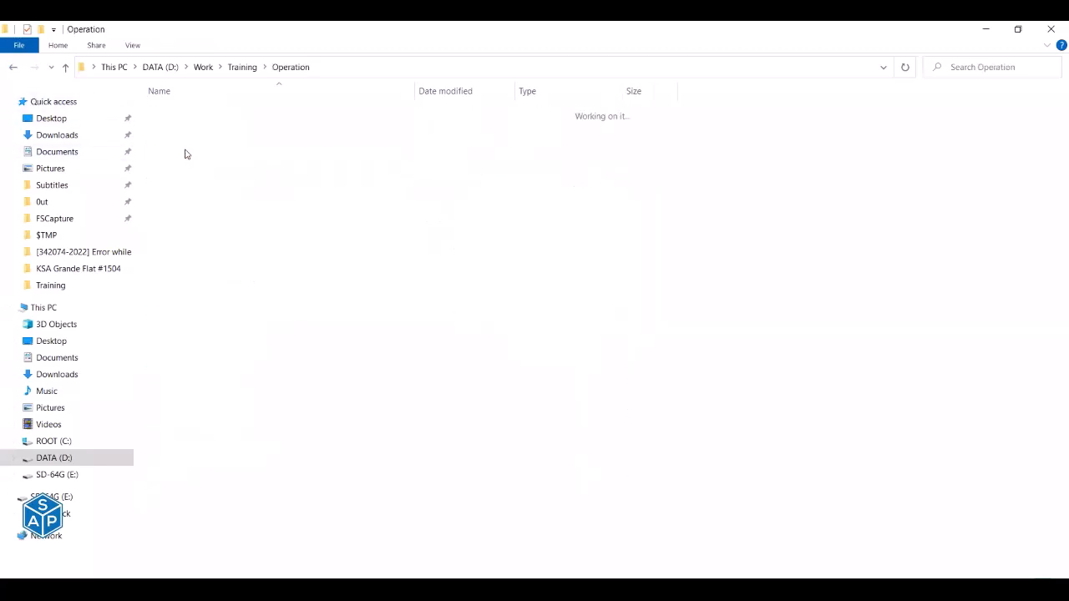
{"action": "double_click", "coordinate": [174, 112]}
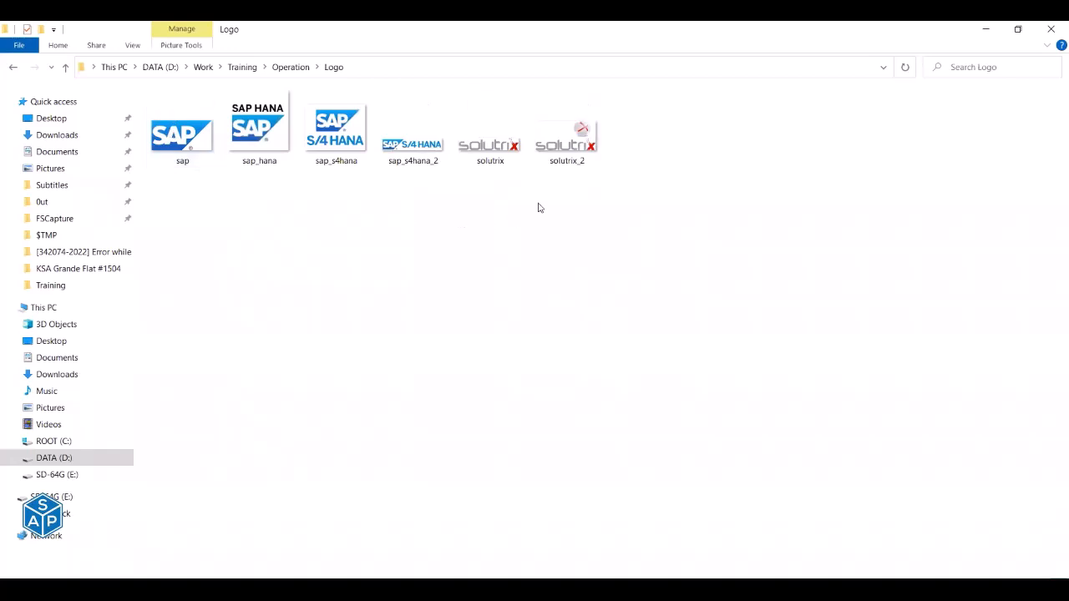
Preview the solutrix_2 logo image full size in Photos.
{"action": "double_click", "coordinate": [482, 147]}
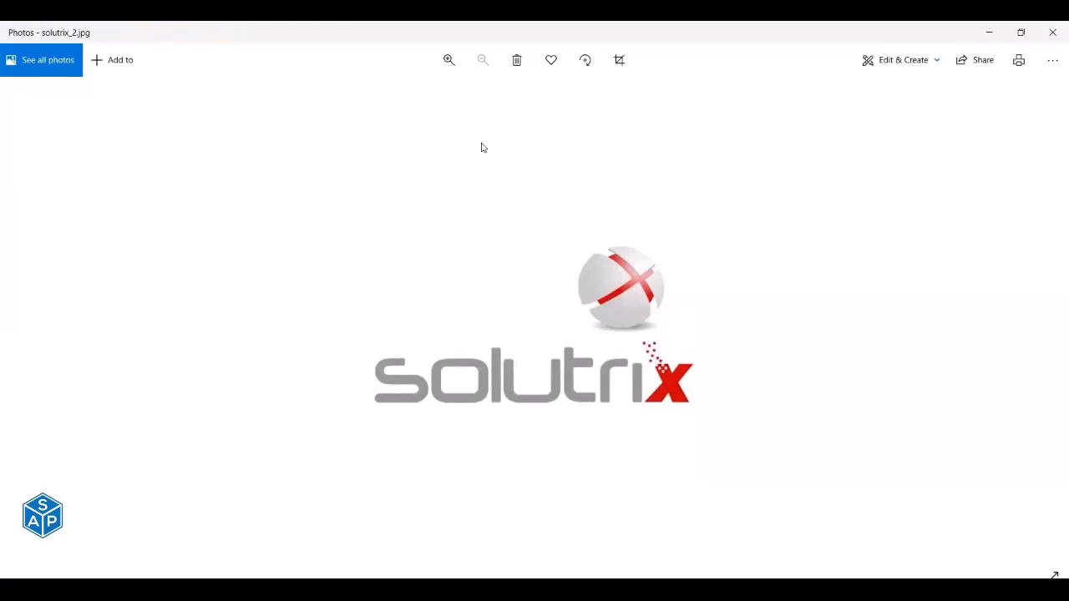
{"action": "left_click", "coordinate": [1052, 32]}
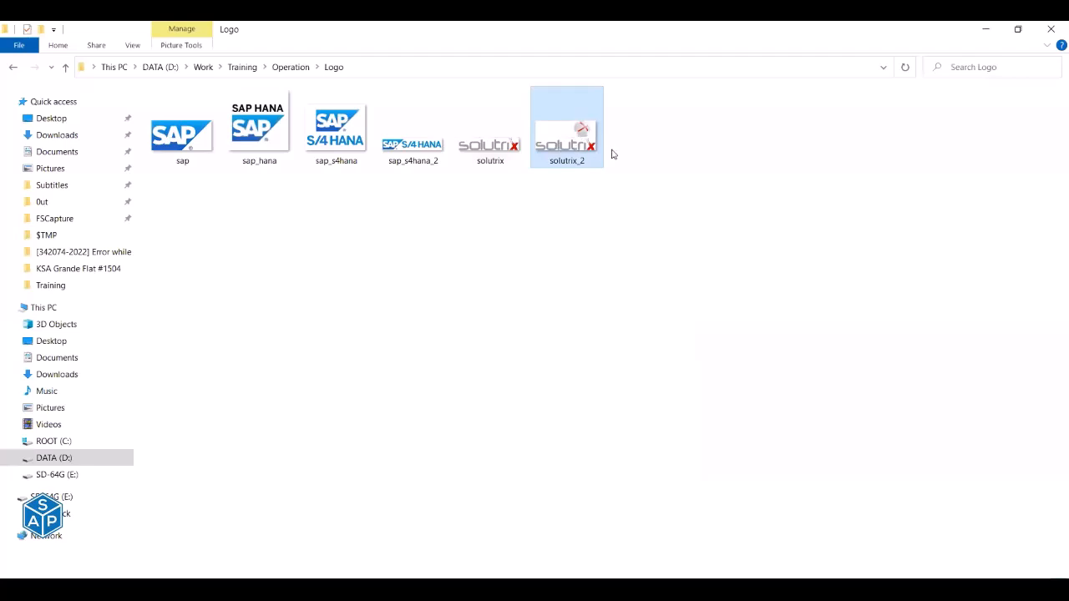
{"action": "double_click", "coordinate": [562, 137]}
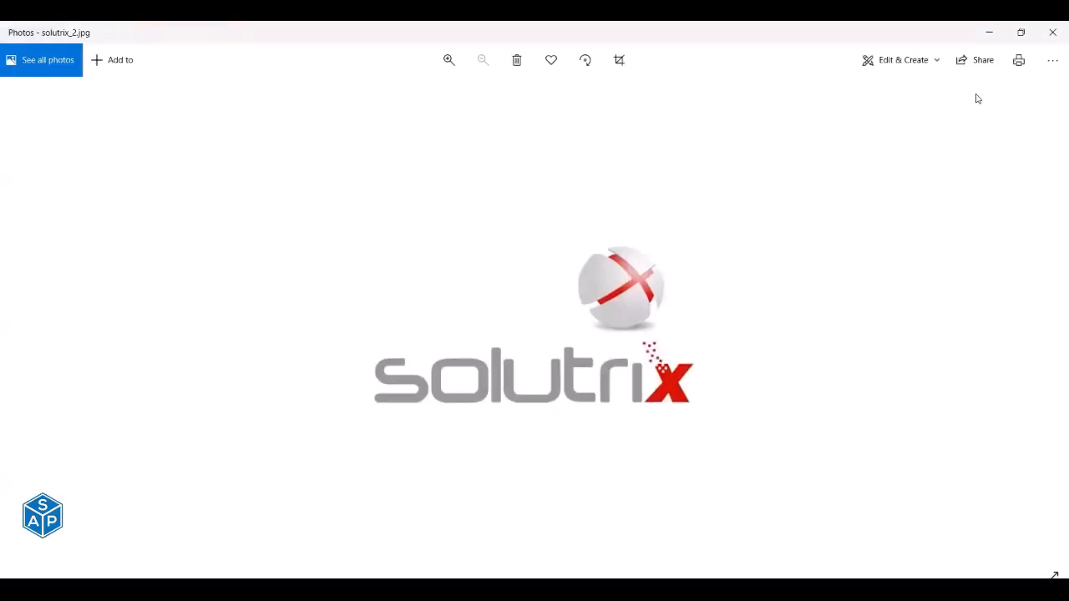
{"action": "left_click", "coordinate": [1052, 32]}
{"action": "key", "text": "alt+Tab"}
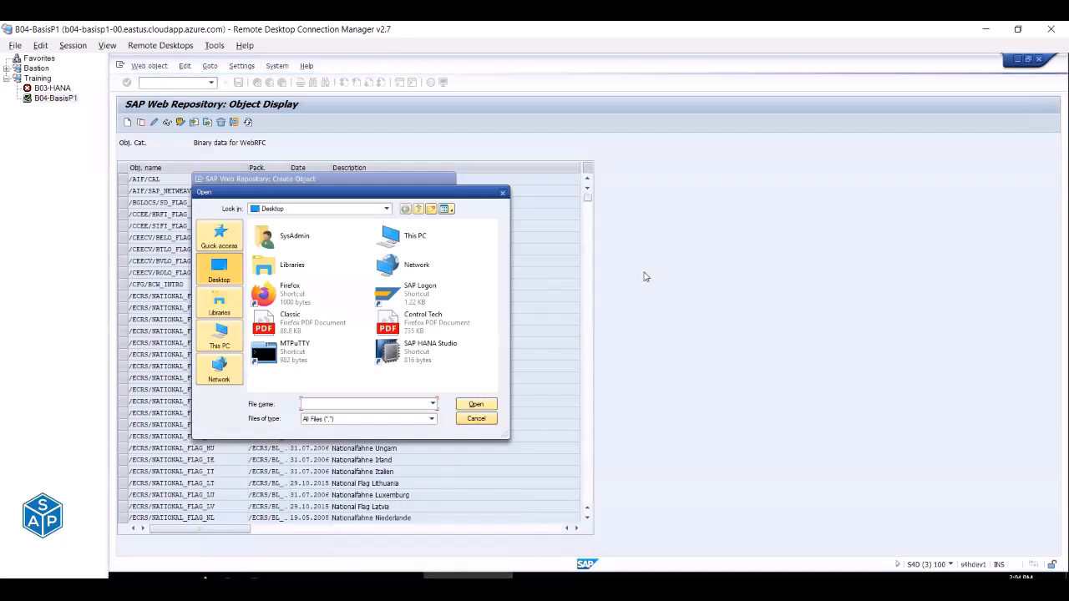
{"action": "key", "text": "alt+Tab"}
Select the solutrix logo and inspect its file properties (10.0 KB JPG).
{"action": "left_click", "coordinate": [515, 163]}
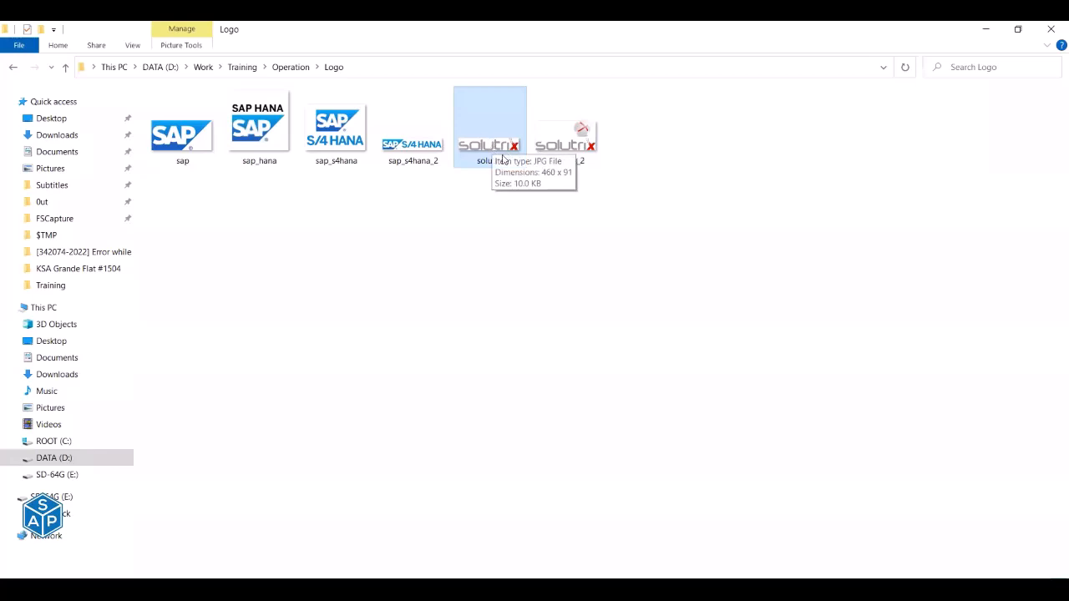
{"action": "double_click", "coordinate": [480, 158]}
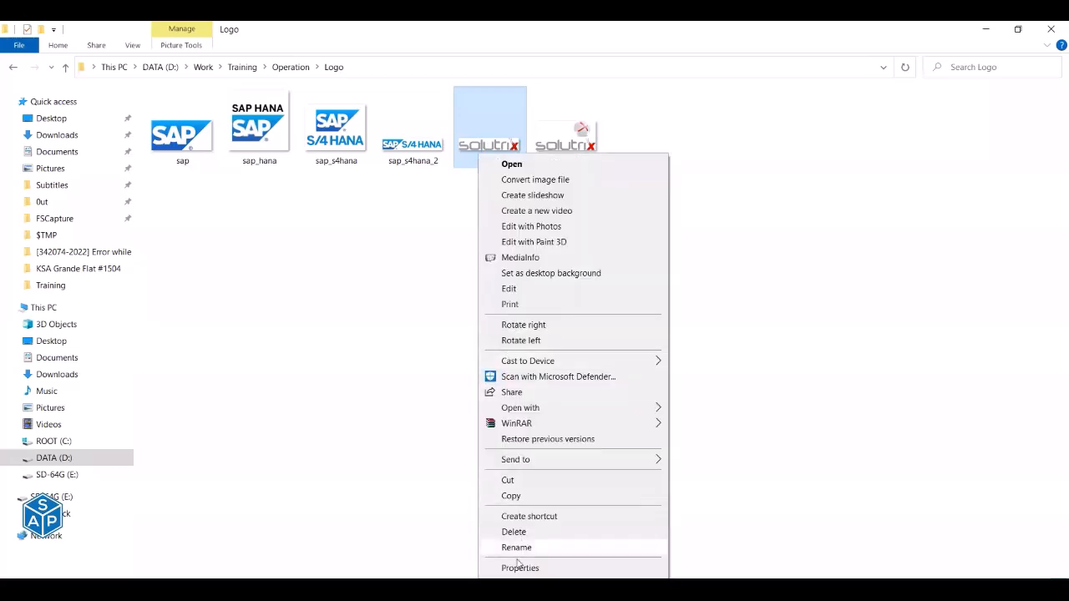
{"action": "left_click", "coordinate": [518, 570]}
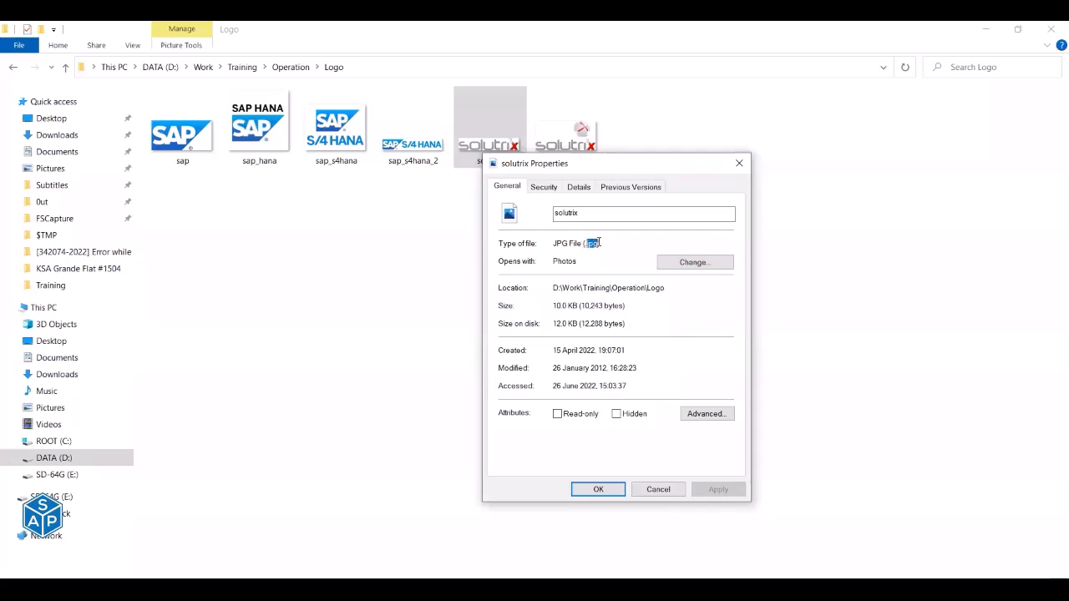
{"action": "left_click", "coordinate": [656, 490]}
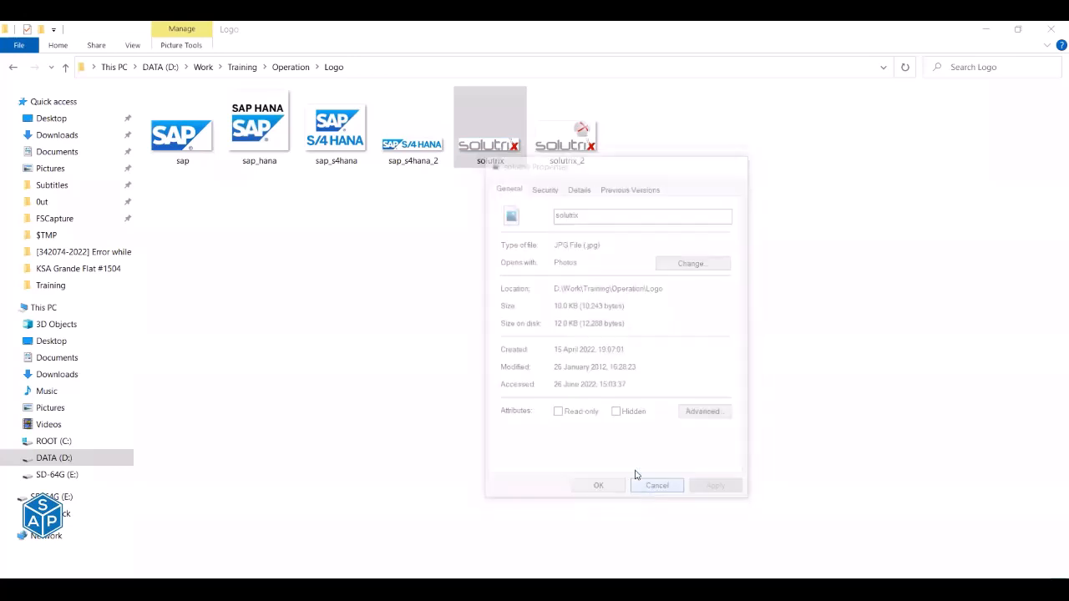
{"action": "key", "text": "alt+Tab"}
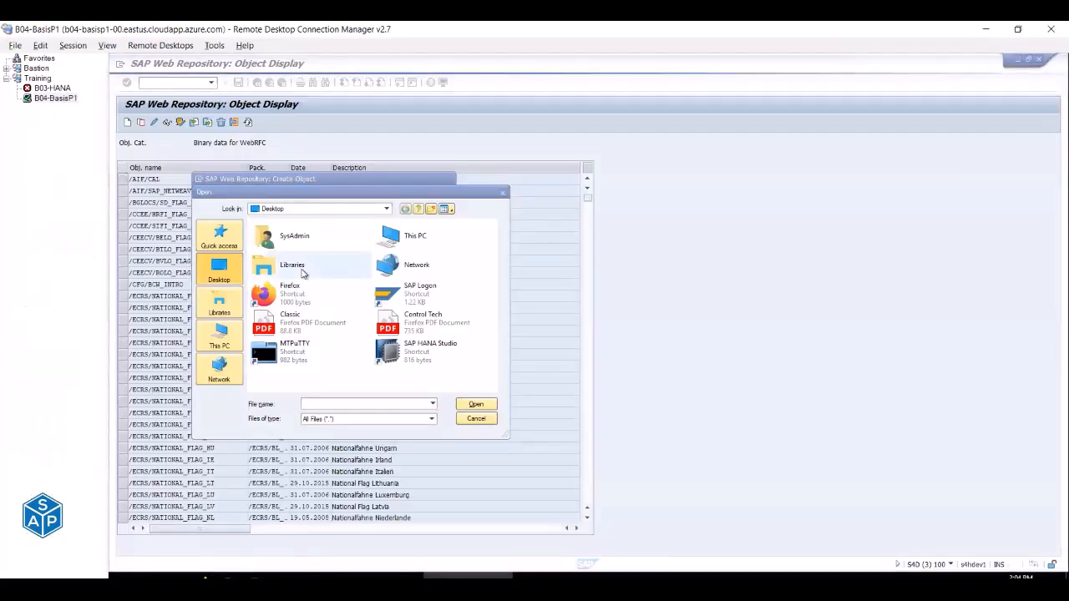
Paste the solutrix logo into the remote machine's Downloads folder.
{"action": "key", "text": "super+e"}
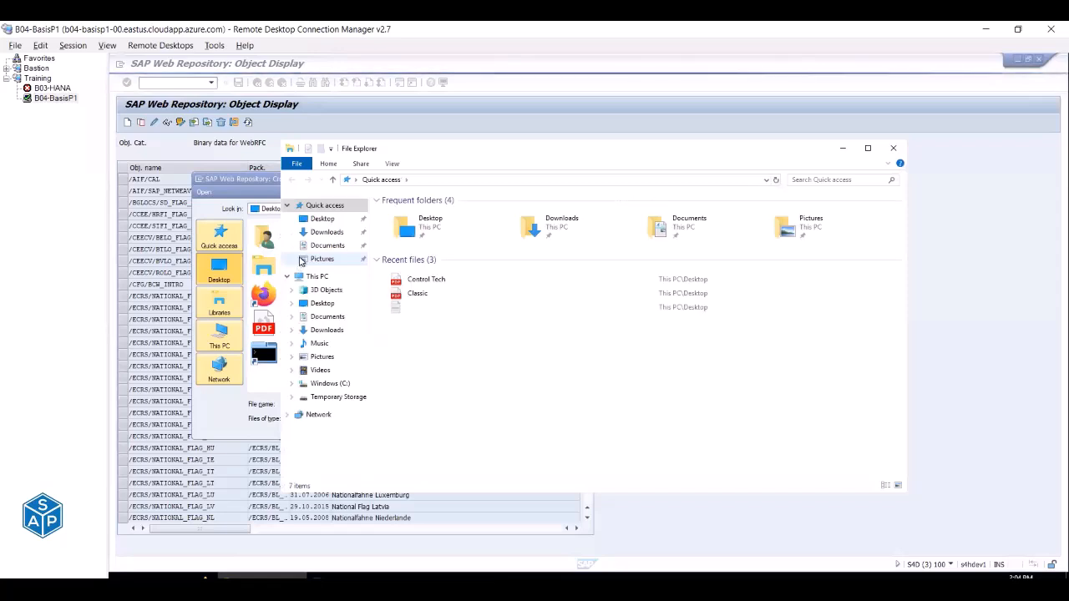
{"action": "left_click", "coordinate": [326, 232]}
{"action": "right_click", "coordinate": [501, 299]}
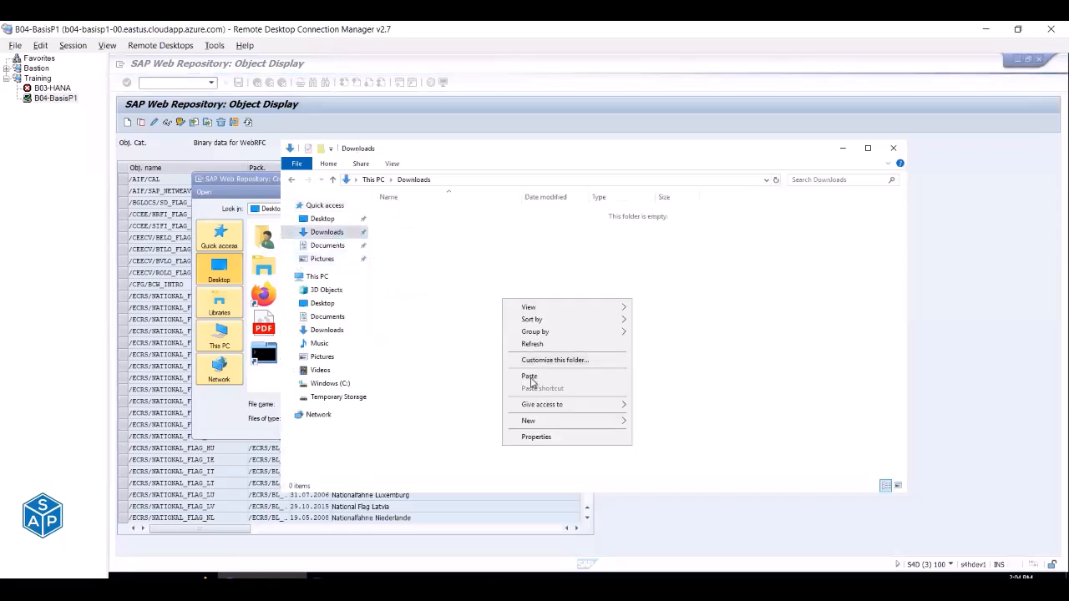
{"action": "left_click", "coordinate": [529, 376]}
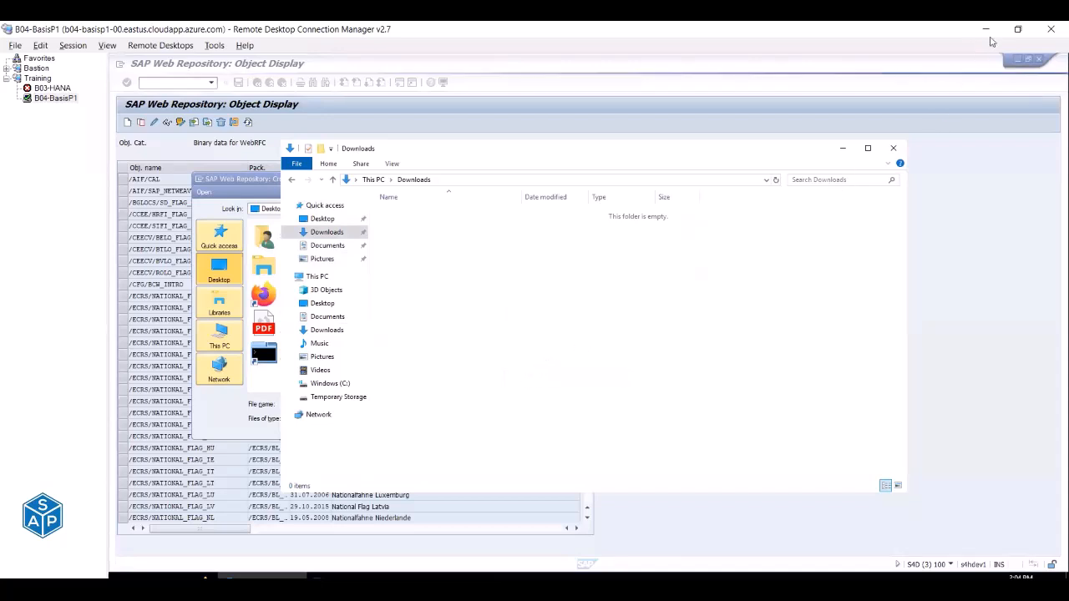
Paste the Classic and Control Tech PDFs into Downloads as well.
{"action": "left_click", "coordinate": [1020, 62]}
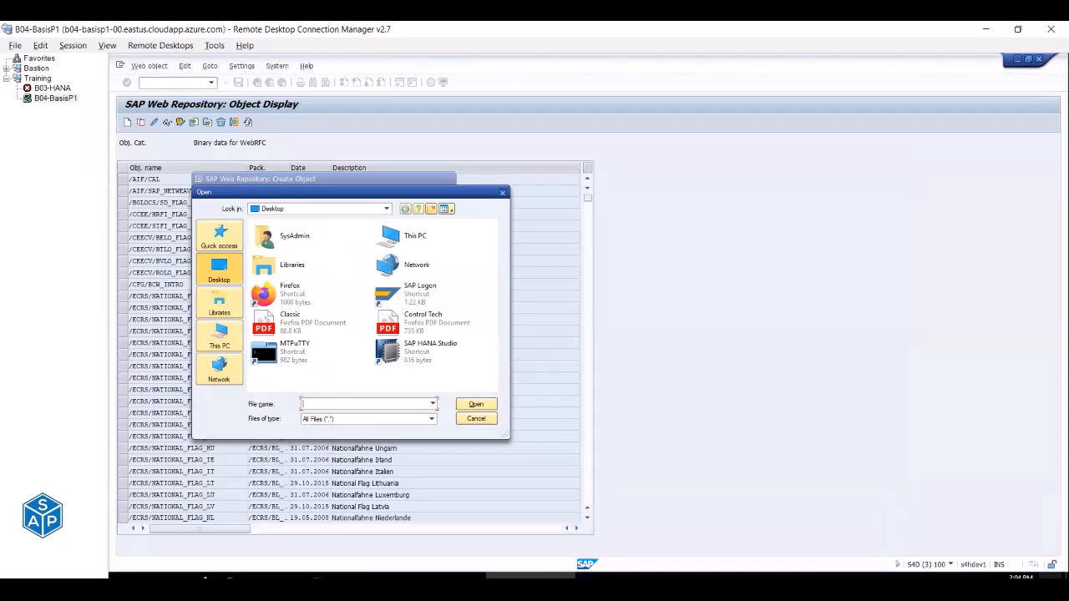
{"action": "left_click", "coordinate": [1066, 576]}
{"action": "left_click_drag", "start_coordinate": [191, 338], "coordinate": [129, 429]}
{"action": "left_click", "coordinate": [259, 575]}
{"action": "right_click", "coordinate": [506, 298]}
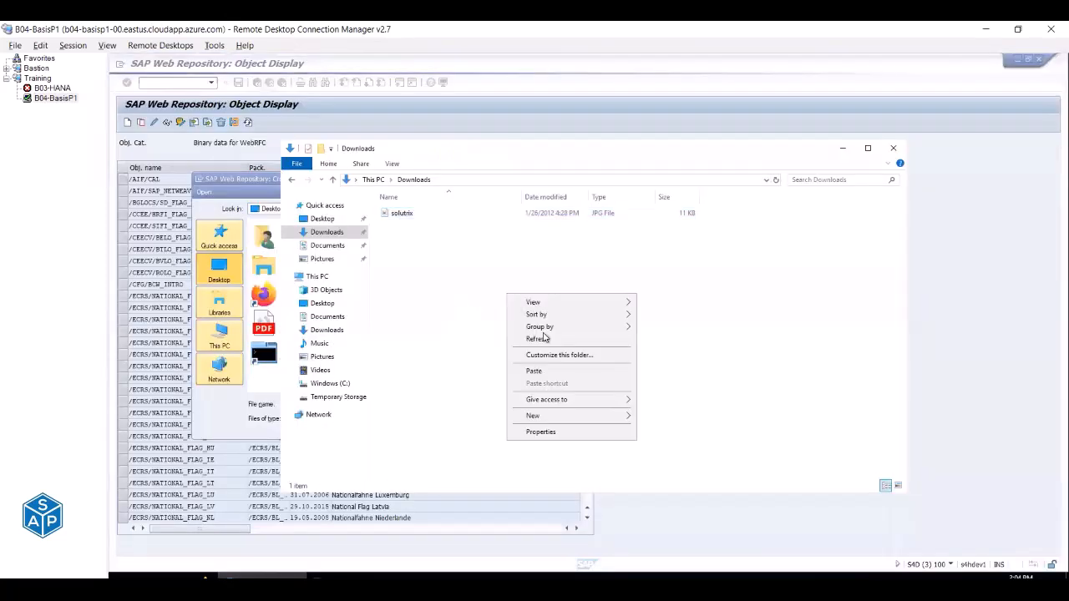
{"action": "left_click", "coordinate": [546, 376]}
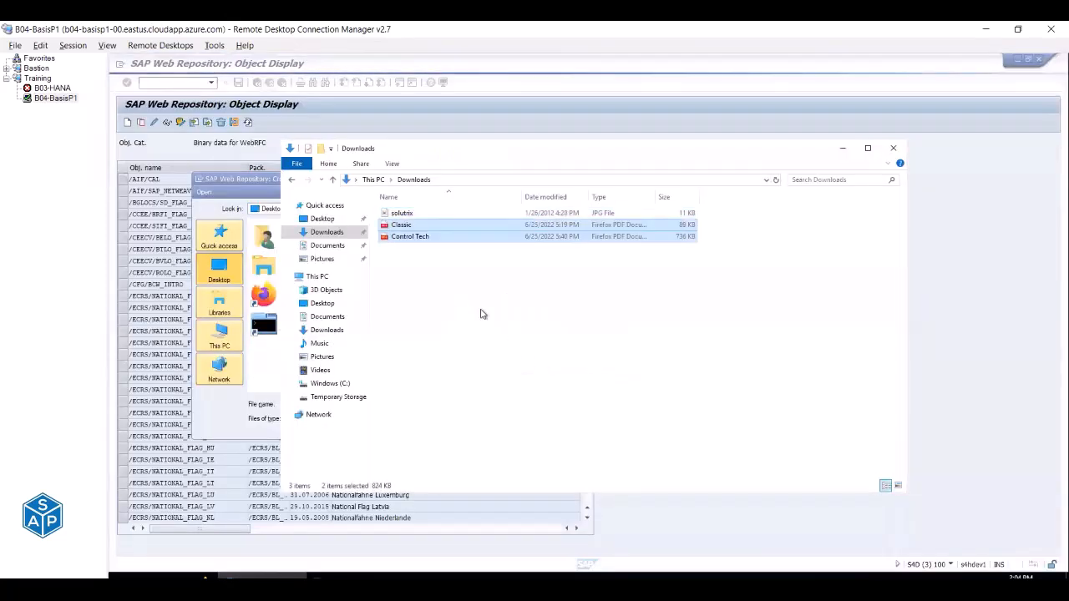
Preview solutrix in Paint, then minimize the Downloads window.
{"action": "left_click", "coordinate": [401, 213]}
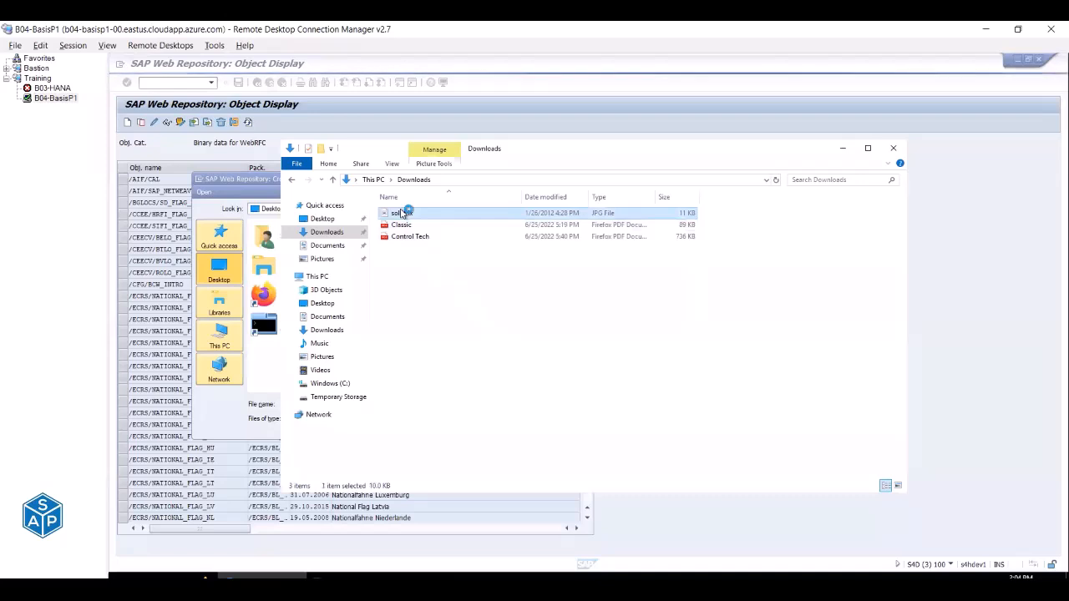
{"action": "double_click", "coordinate": [401, 214]}
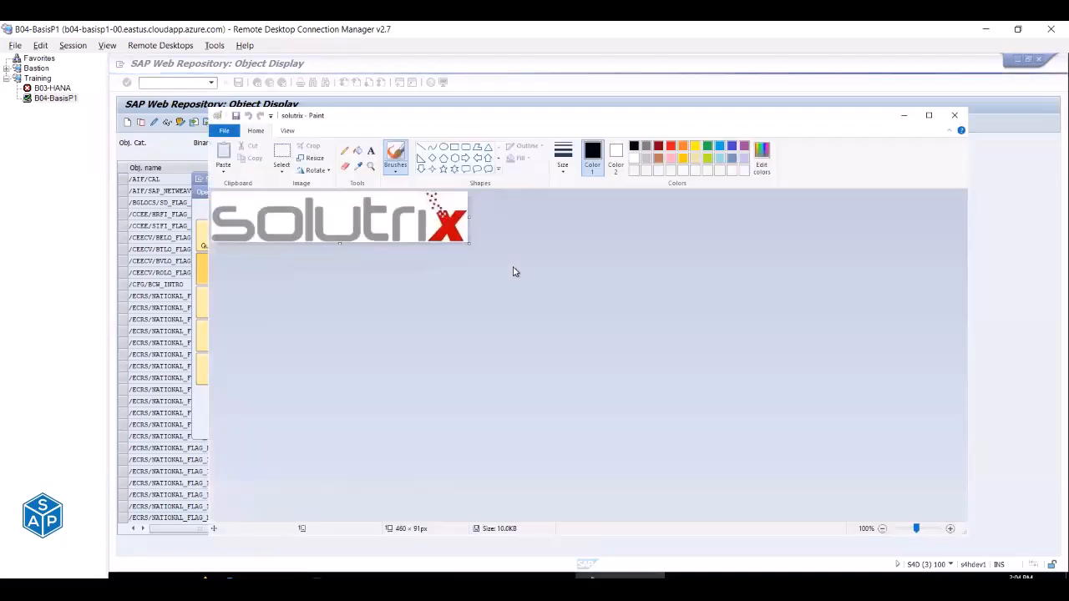
{"action": "left_click", "coordinate": [956, 120]}
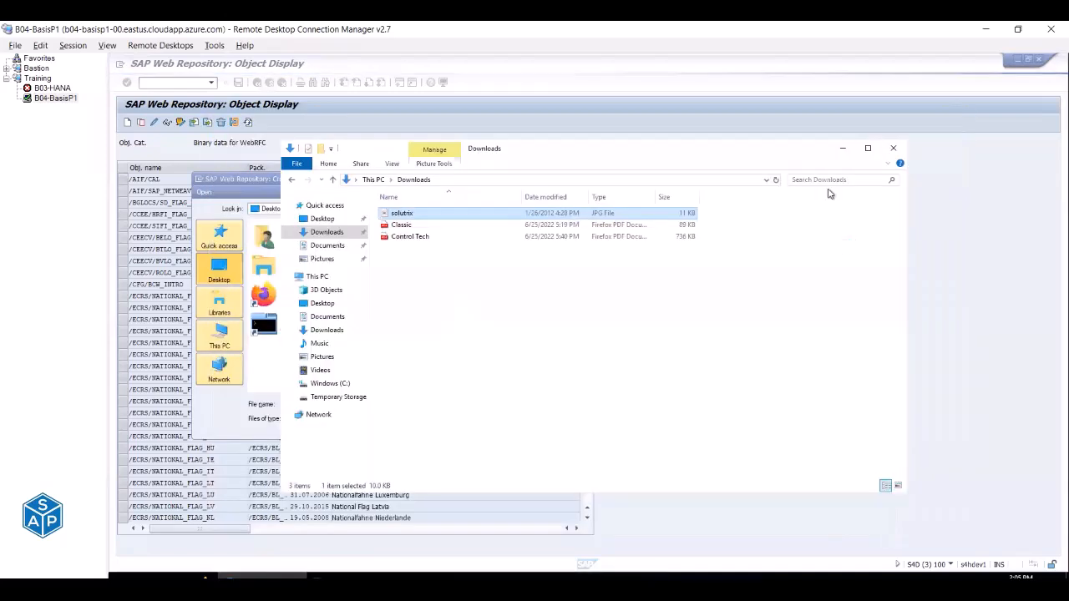
{"action": "left_click", "coordinate": [843, 148]}
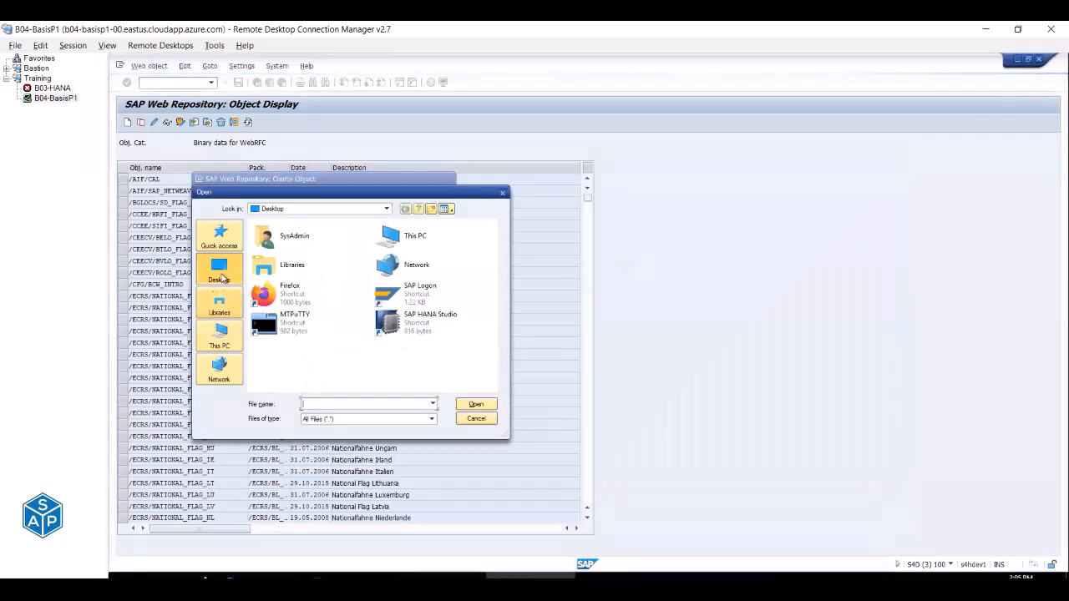
Import solutrix.jpg from This PC > Downloads in the Open dialog.
{"action": "left_click", "coordinate": [219, 304]}
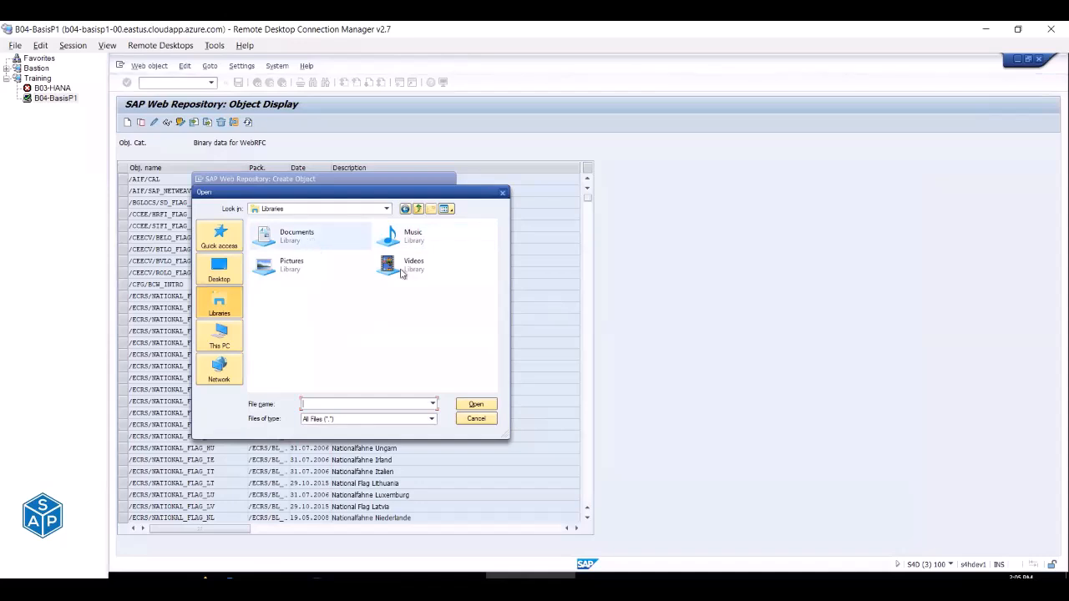
{"action": "left_click", "coordinate": [233, 338]}
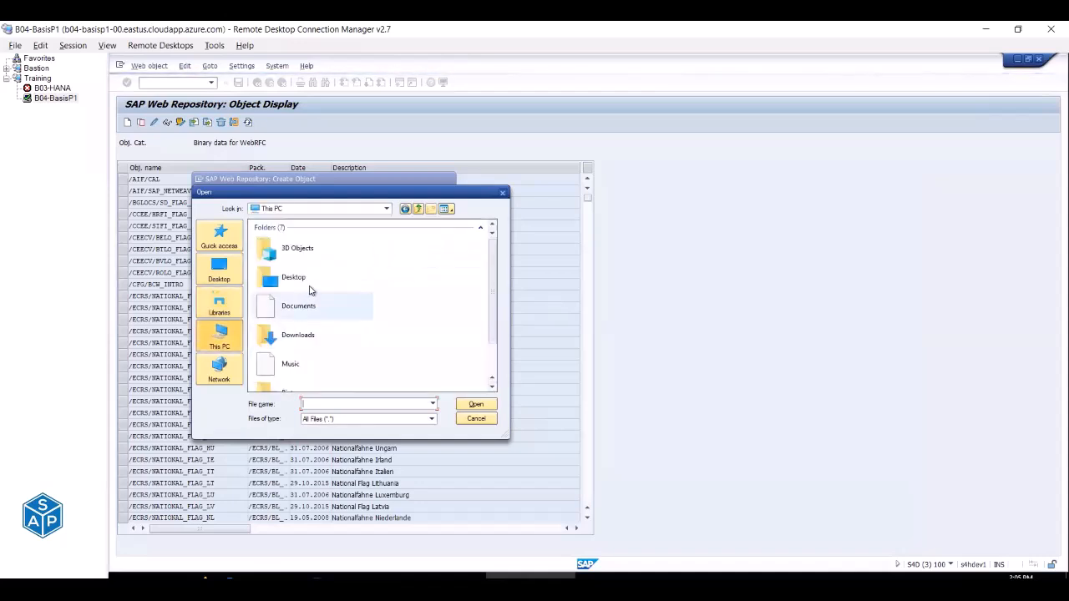
{"action": "double_click", "coordinate": [313, 336]}
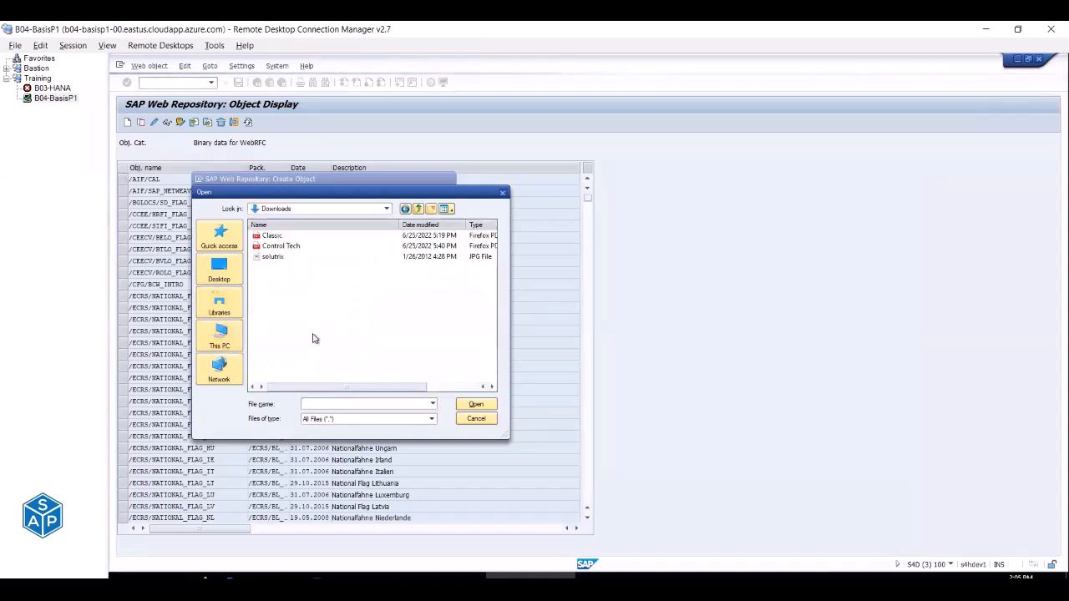
{"action": "double_click", "coordinate": [276, 256]}
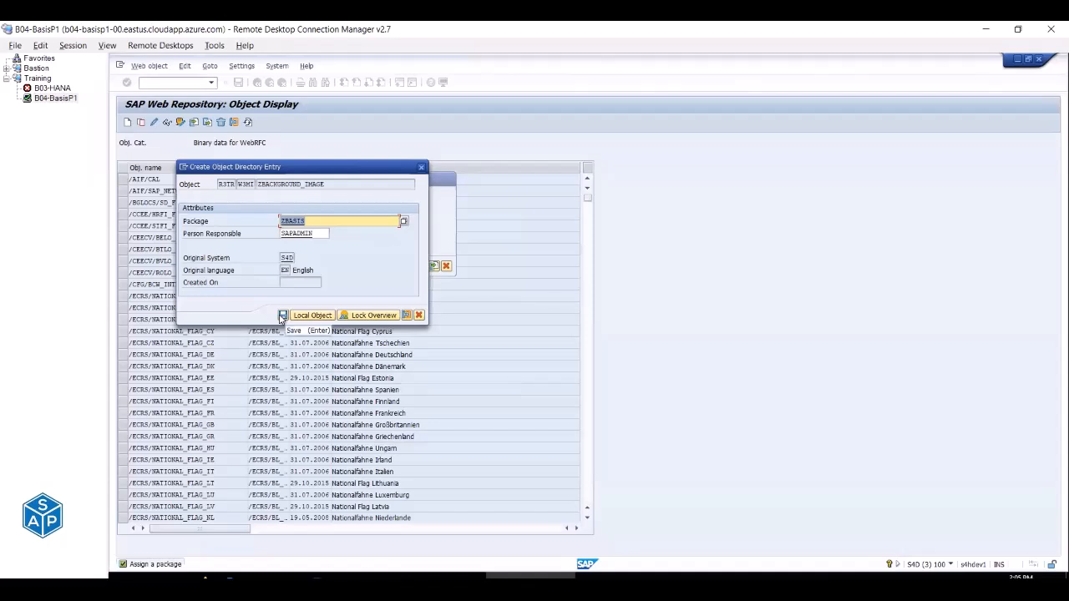
Save the entry with package ZBASIS and review request S4DK900008, BC: Login Screen Information.
{"action": "left_click", "coordinate": [282, 315]}
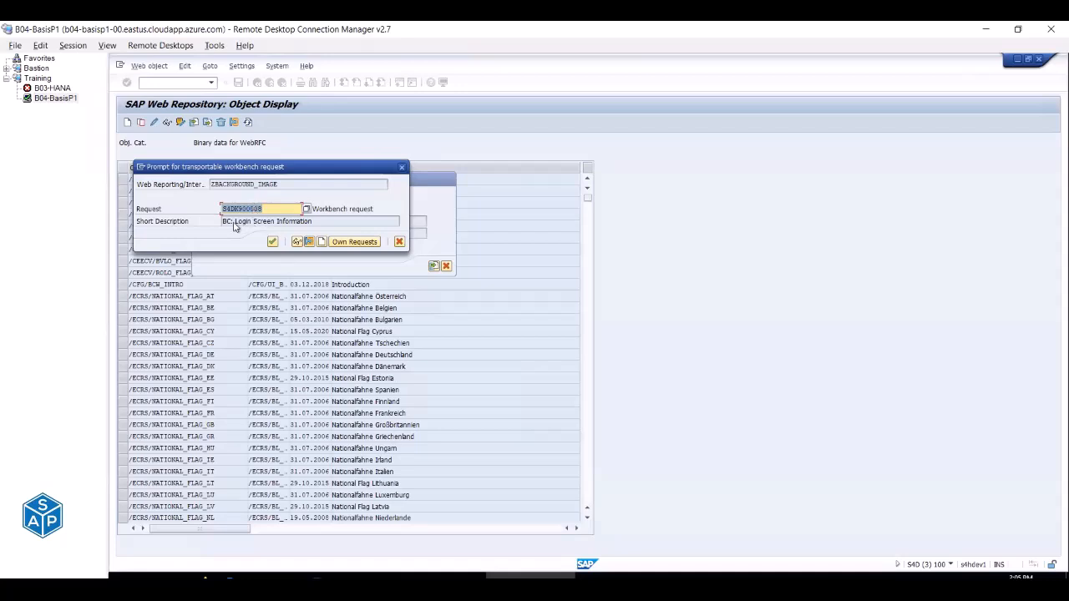
{"action": "left_click_drag", "start_coordinate": [235, 222], "coordinate": [314, 221]}
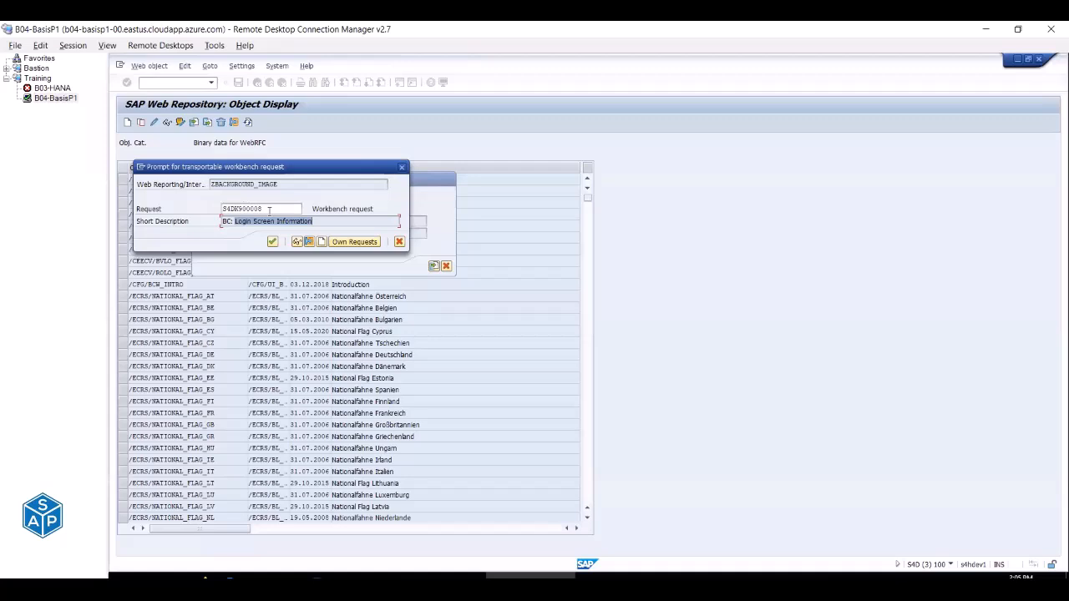
{"action": "double_click", "coordinate": [226, 207]}
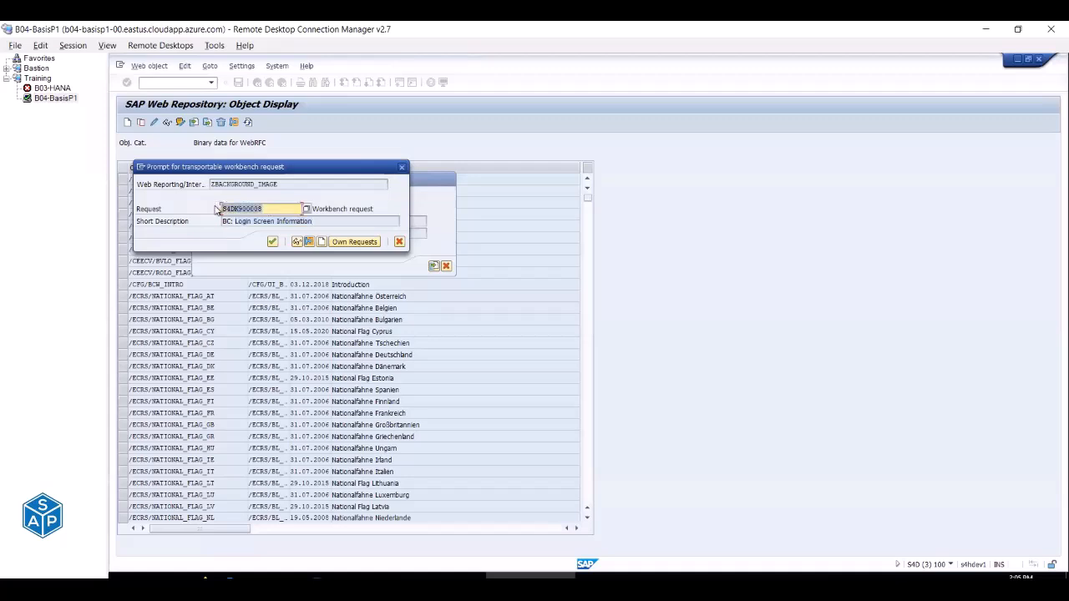
{"action": "left_click_drag", "start_coordinate": [328, 221], "coordinate": [211, 222]}
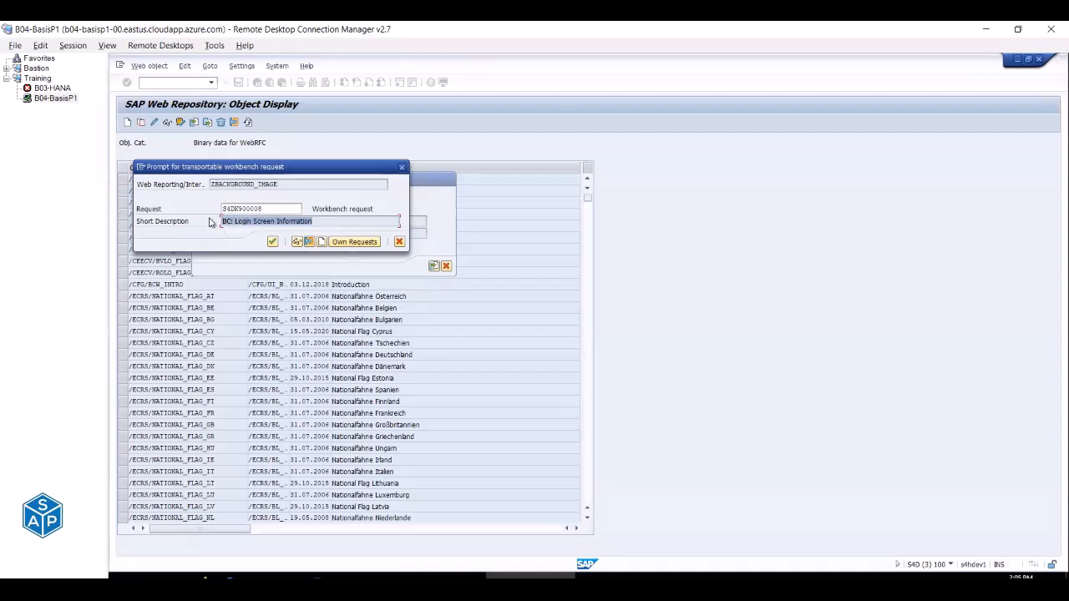
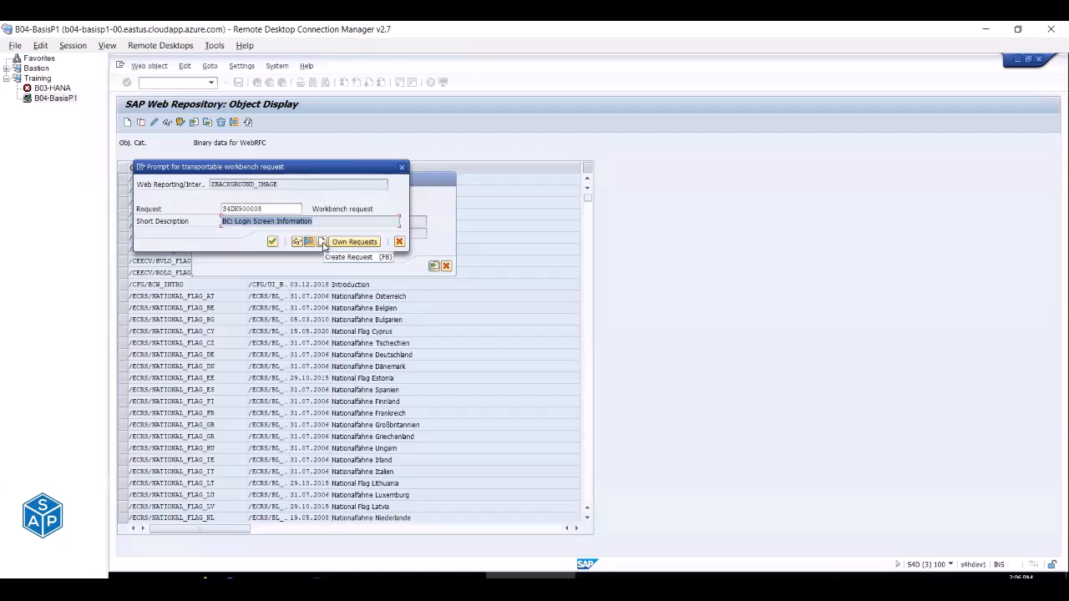
Record ZBACKGROUND_IMAGE on new workbench request S4DK900010, described 'BC: Logon Screen Image'.
{"action": "left_click", "coordinate": [322, 243]}
{"action": "key", "text": "alt+Tab"}
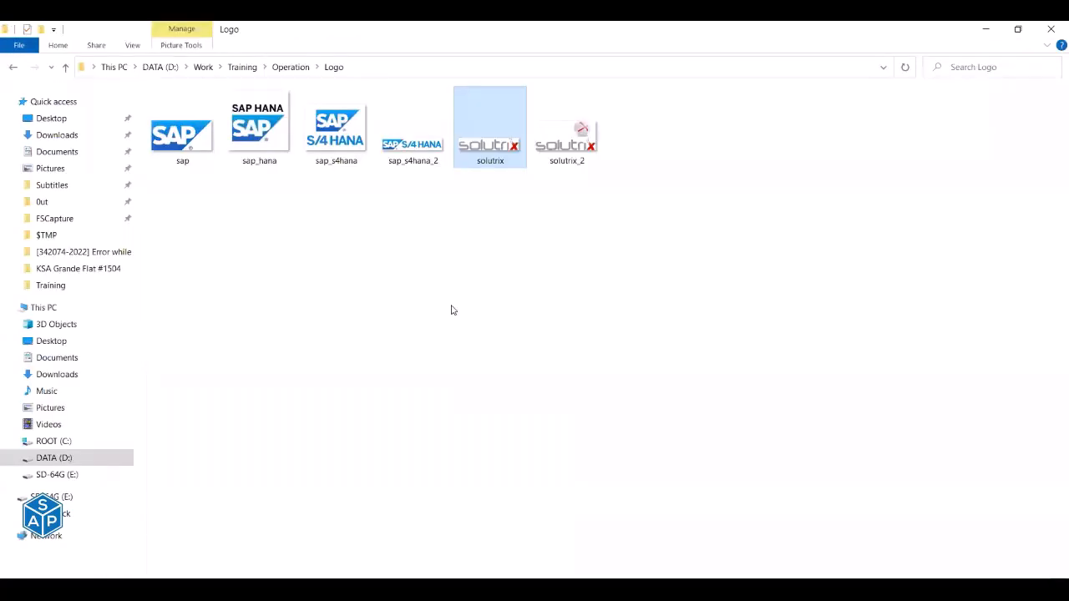
{"action": "key", "text": "alt+Tab"}
{"action": "key", "text": "alt+Tab"}
{"action": "key", "text": "alt+Tab"}
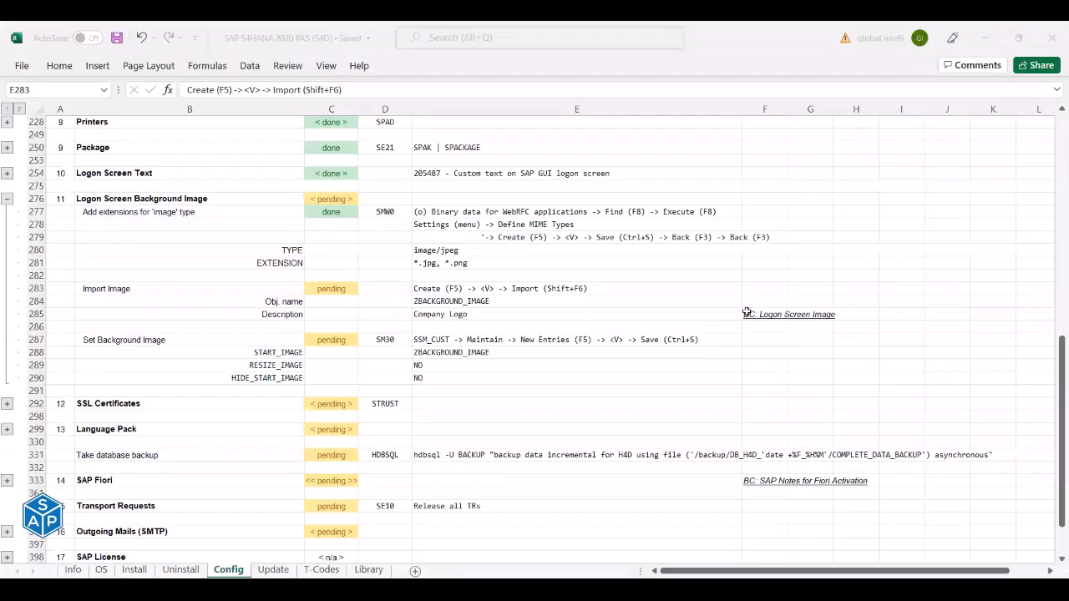
{"action": "left_click", "coordinate": [749, 314]}
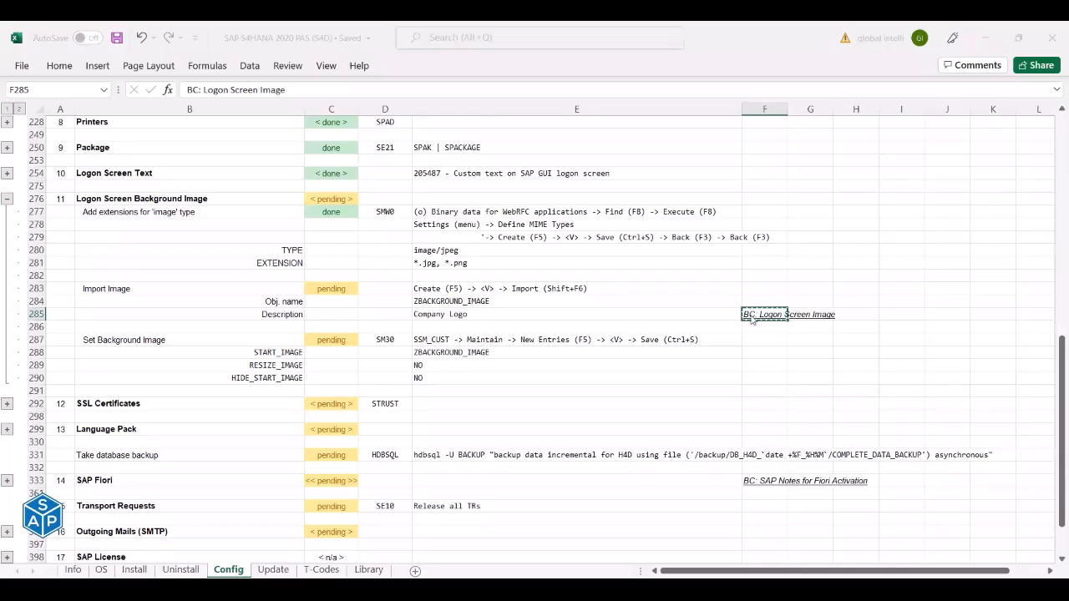
{"action": "key", "text": "alt+Tab"}
{"action": "key", "text": "ctrl+v"}
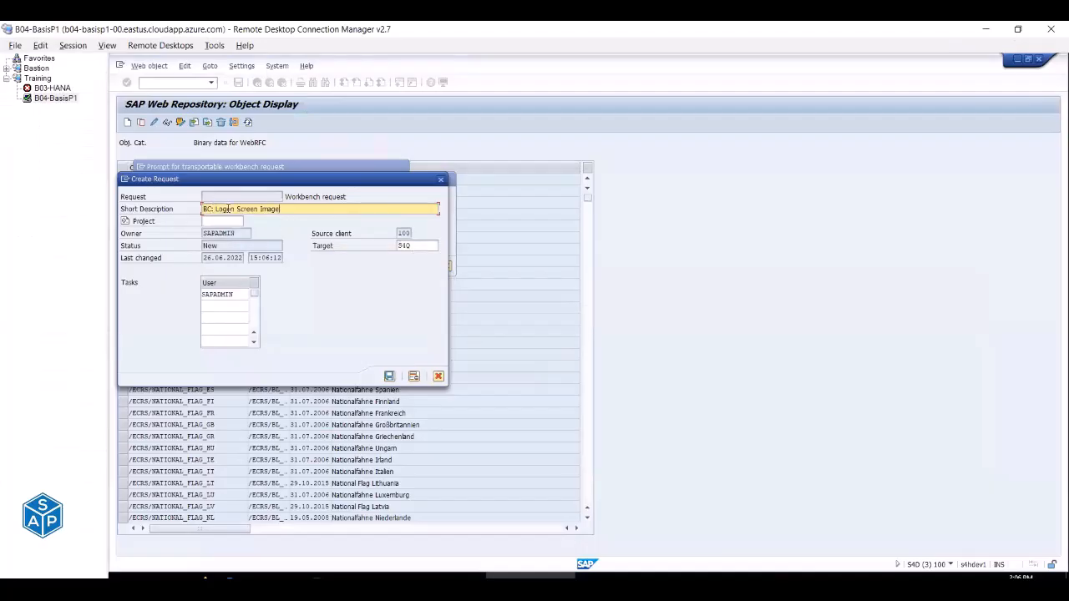
{"action": "left_click", "coordinate": [388, 377]}
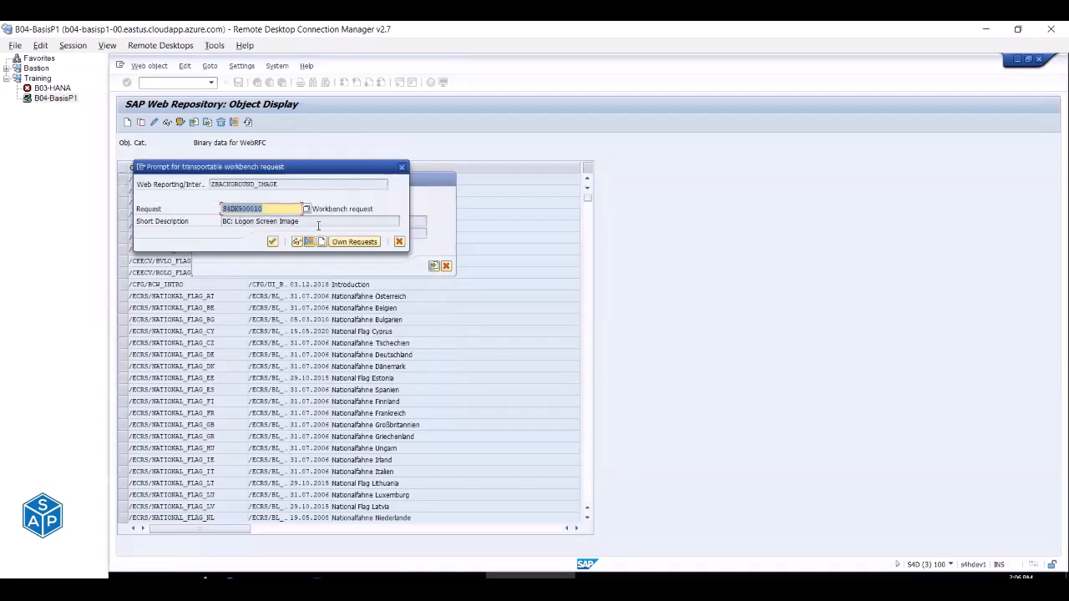
{"action": "left_click_drag", "start_coordinate": [234, 222], "coordinate": [299, 222]}
{"action": "left_click", "coordinate": [273, 241]}
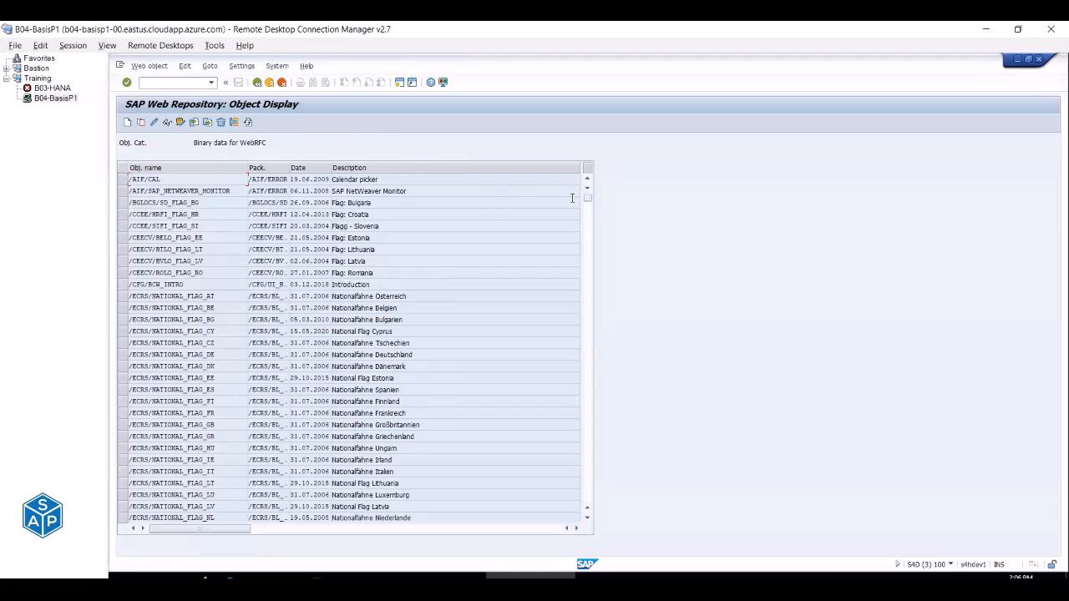
Find and select ZBACKGROUND_IMAGE in the SMW0 web repository object list.
{"action": "scroll", "coordinate": [590, 205], "scroll_direction": "down", "scroll_amount": 9}
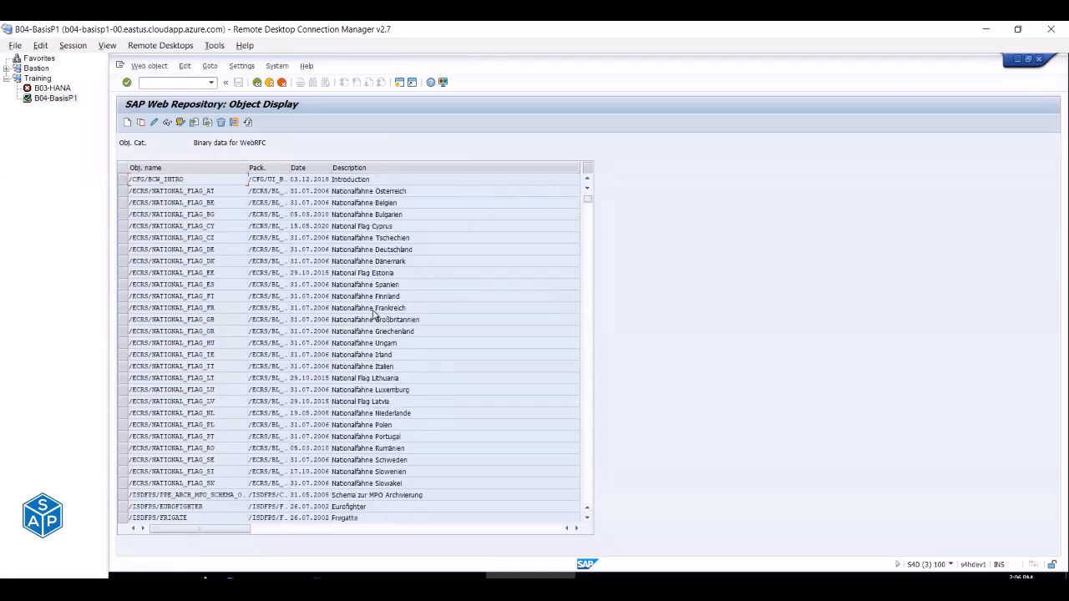
{"action": "scroll", "coordinate": [373, 312], "scroll_direction": "down", "scroll_amount": 15}
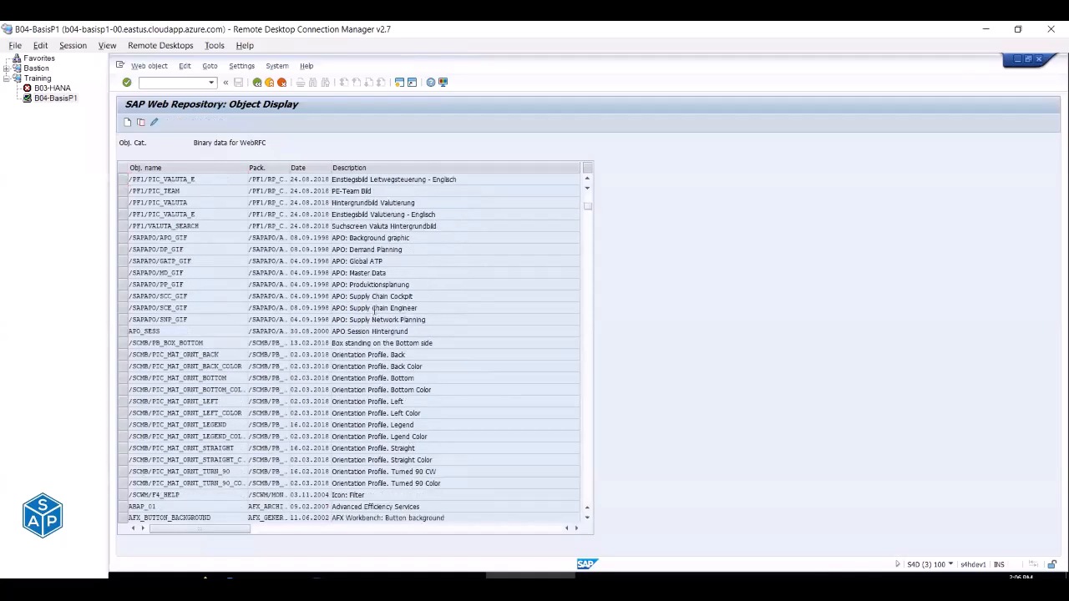
{"action": "scroll", "coordinate": [374, 311], "scroll_direction": "down", "scroll_amount": 15}
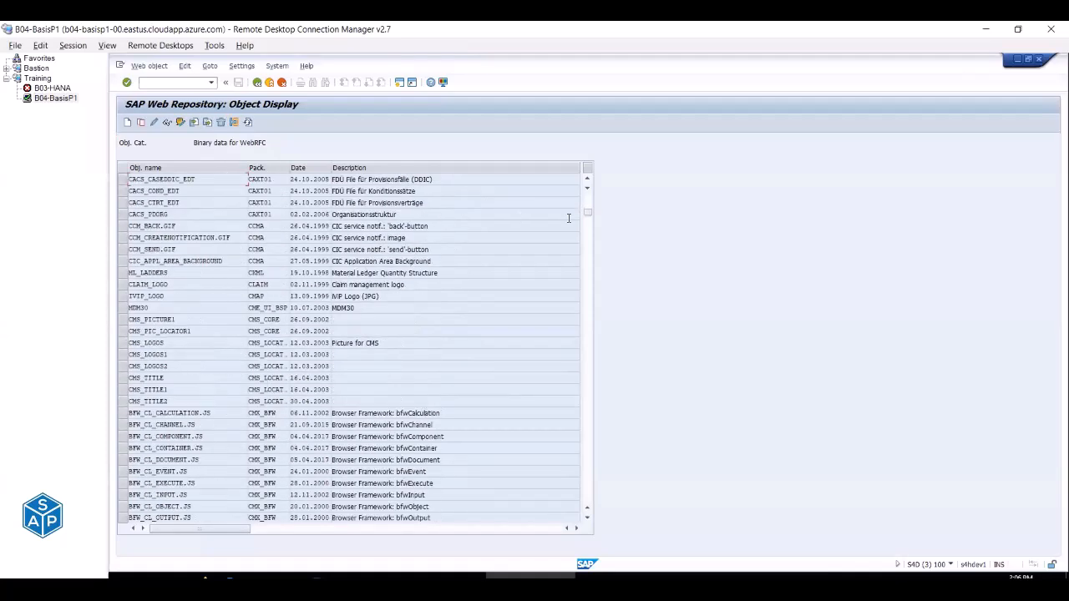
{"action": "left_click_drag", "start_coordinate": [589, 215], "coordinate": [589, 469]}
{"action": "scroll", "coordinate": [226, 309], "scroll_direction": "down", "scroll_amount": 10}
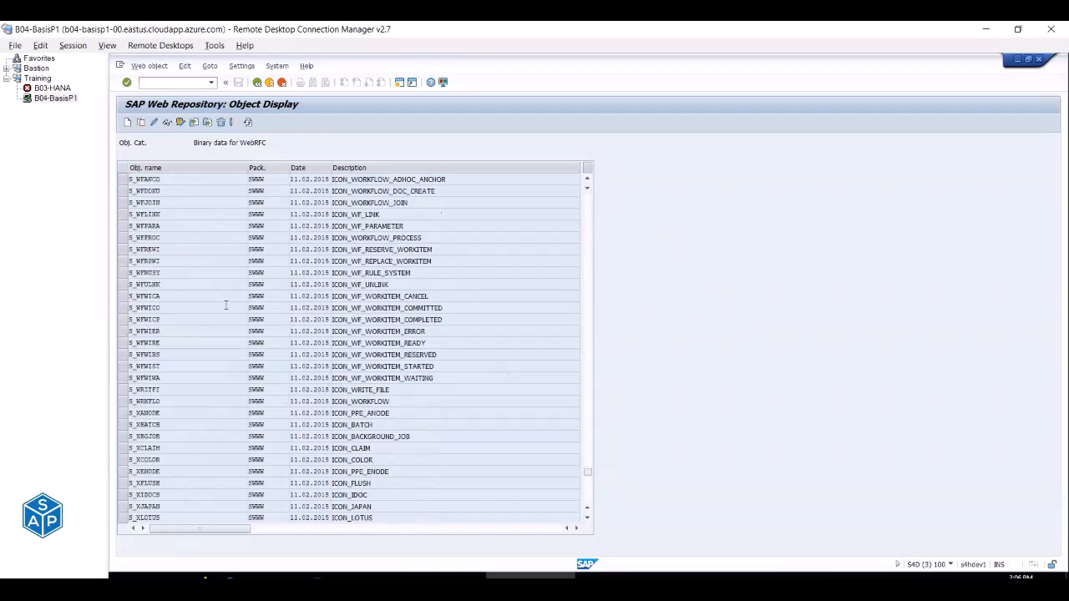
{"action": "scroll", "coordinate": [224, 311], "scroll_direction": "down", "scroll_amount": 15}
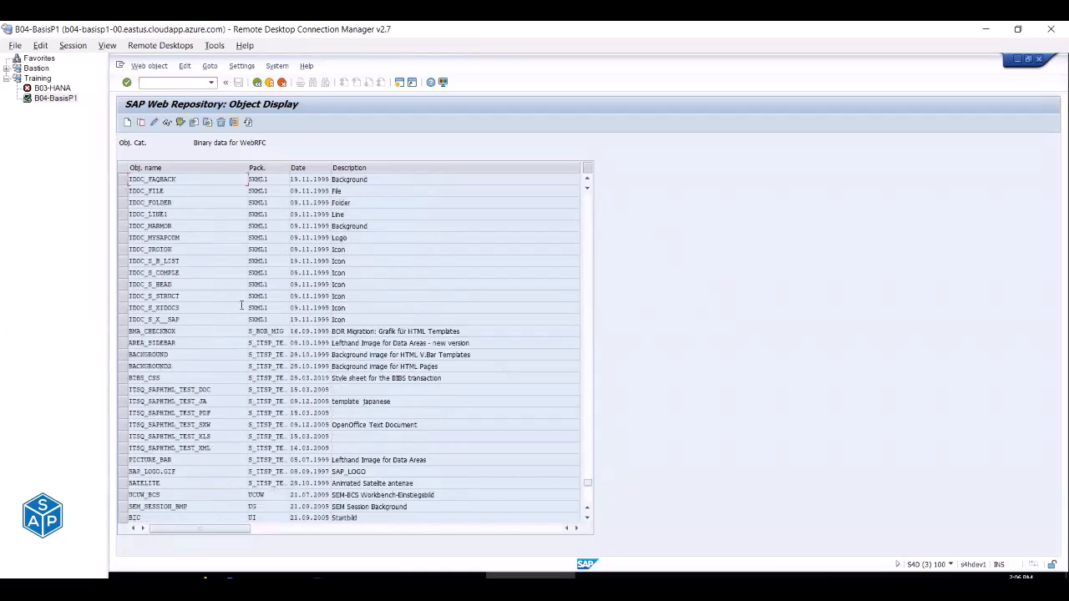
{"action": "scroll", "coordinate": [241, 306], "scroll_direction": "down", "scroll_amount": 20}
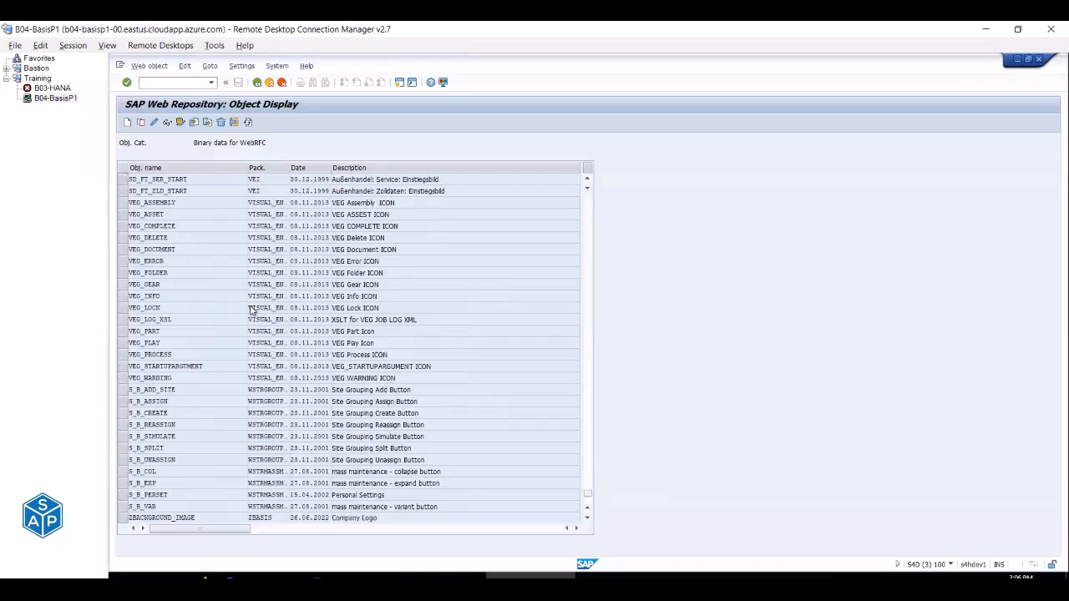
{"action": "scroll", "coordinate": [249, 311], "scroll_direction": "up", "scroll_amount": 3}
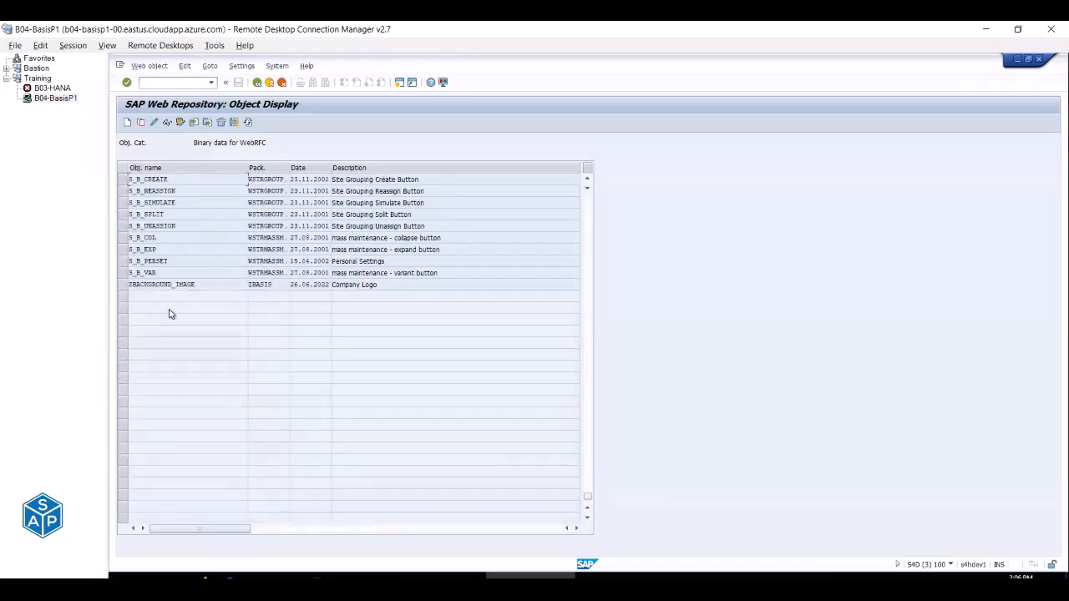
{"action": "left_click", "coordinate": [122, 284]}
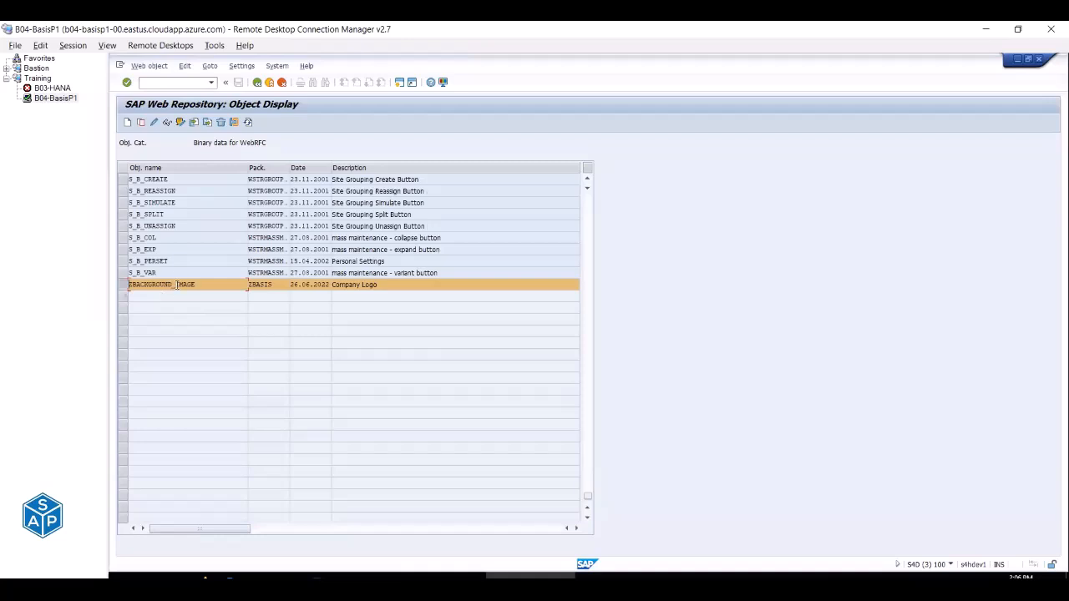
Mark the Import Image step as done in checklist cell C283.
{"action": "key", "text": "alt+Tab"}
{"action": "left_click", "coordinate": [324, 289]}
{"action": "type", "text": "done"}
{"action": "key", "text": "Return"}
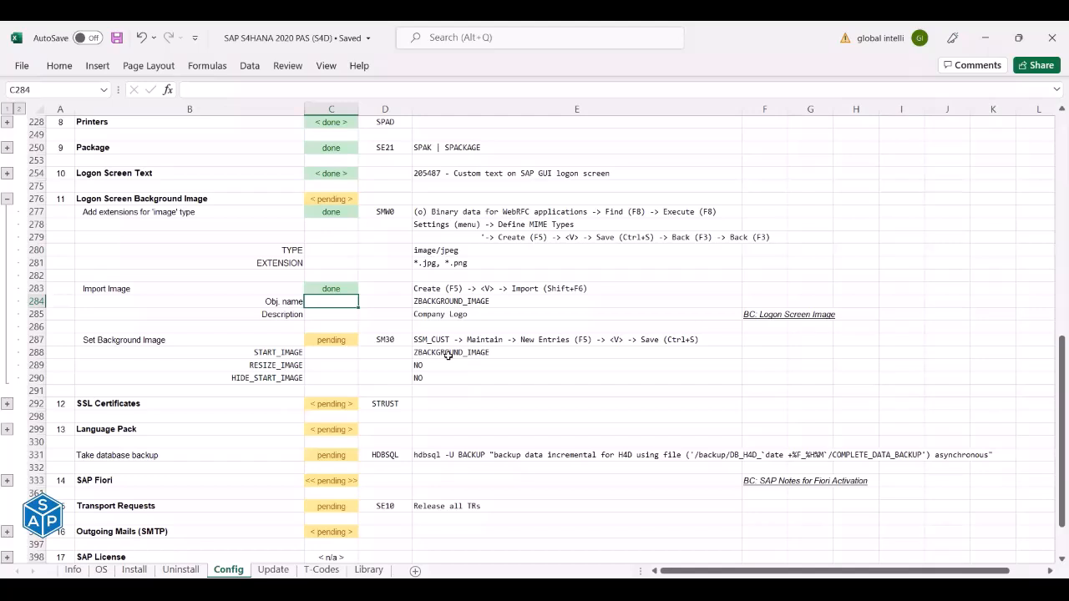
Run transaction /nSM30 using the code copied from the checklist.
{"action": "left_click", "coordinate": [378, 342]}
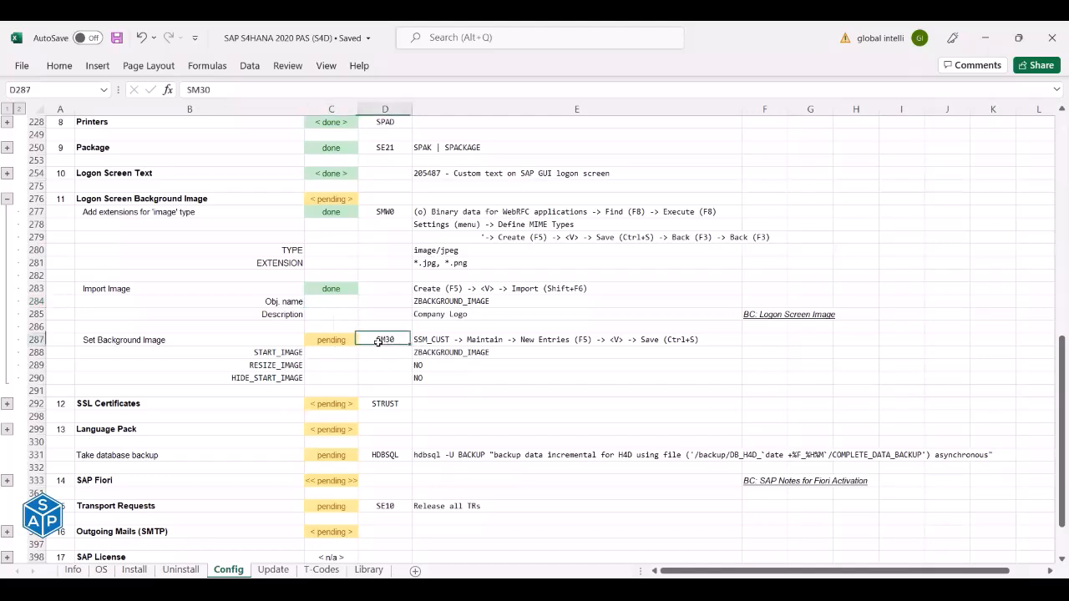
{"action": "key", "text": "ctrl+c"}
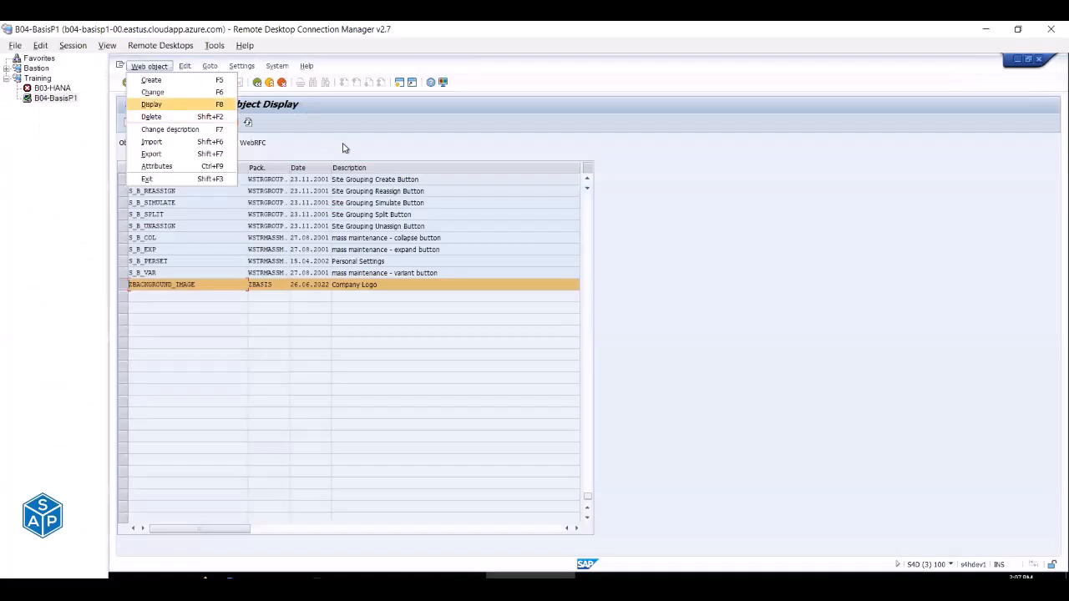
{"action": "left_click", "coordinate": [301, 136]}
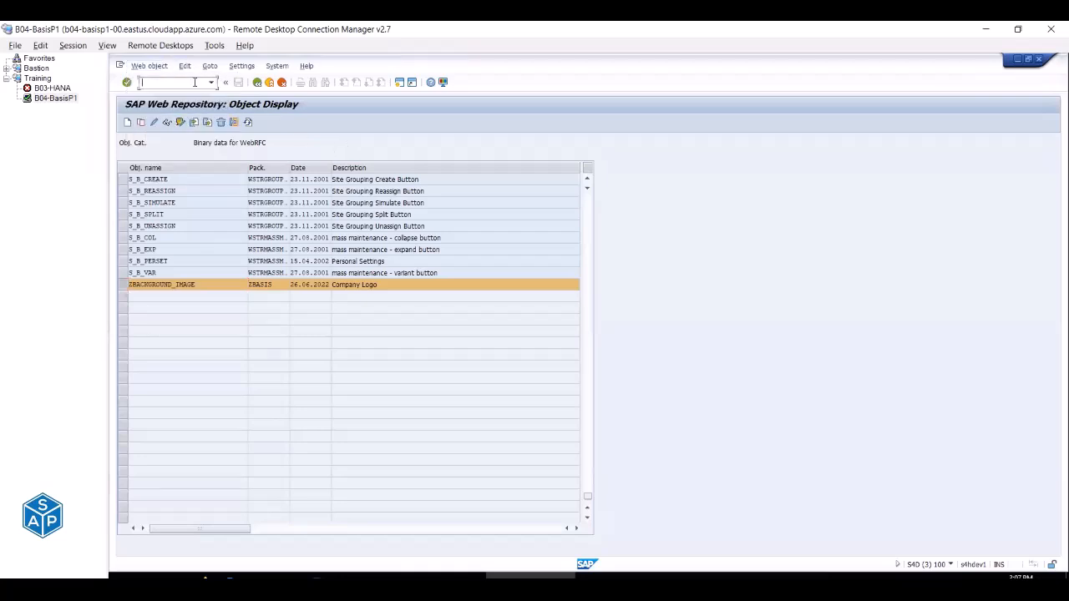
{"action": "type", "text": "/n"}
{"action": "key", "text": "ctrl+v"}
{"action": "key", "text": "Return"}
Open table SSM_CUST for maintenance and accept the cross-client warning.
{"action": "key", "text": "alt+Tab"}
{"action": "key", "text": "Right"}
{"action": "left_click_drag", "start_coordinate": [231, 90], "coordinate": [178, 90]}
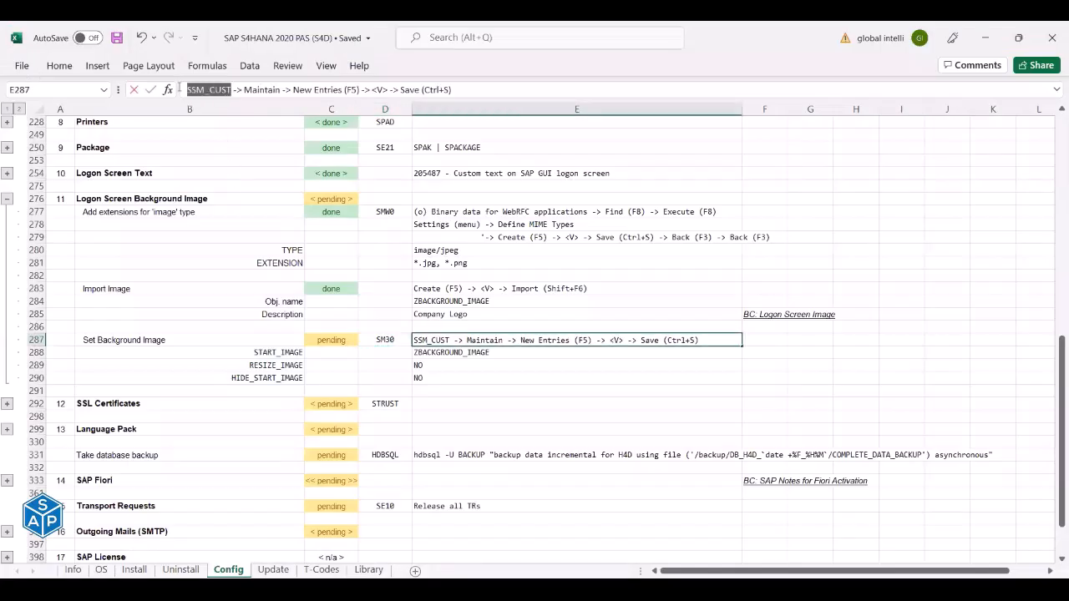
{"action": "key", "text": "Escape"}
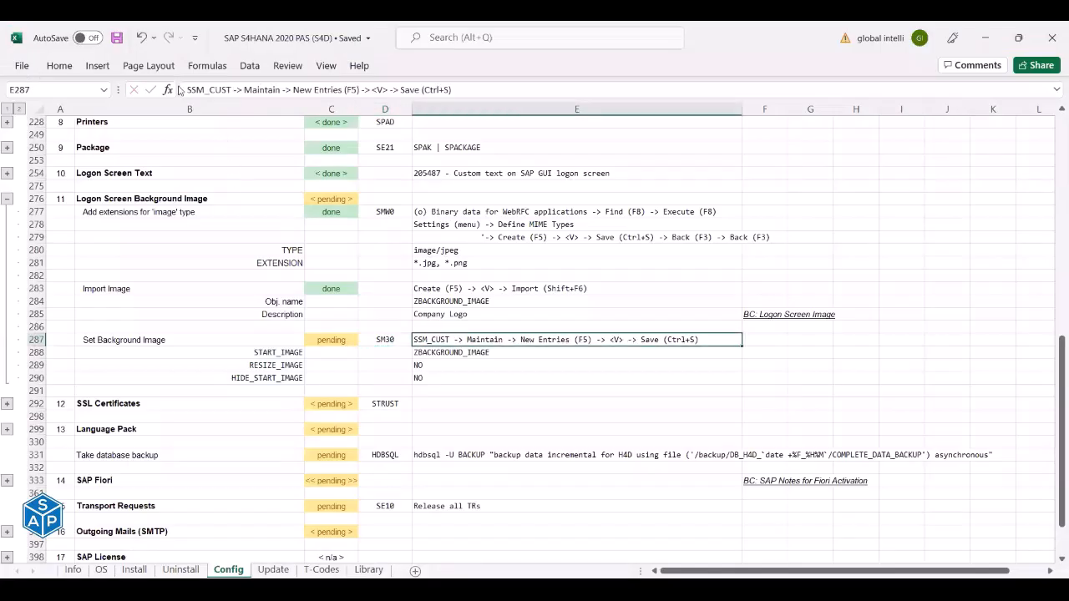
{"action": "key", "text": "alt+Tab"}
{"action": "key", "text": "ctrl+v"}
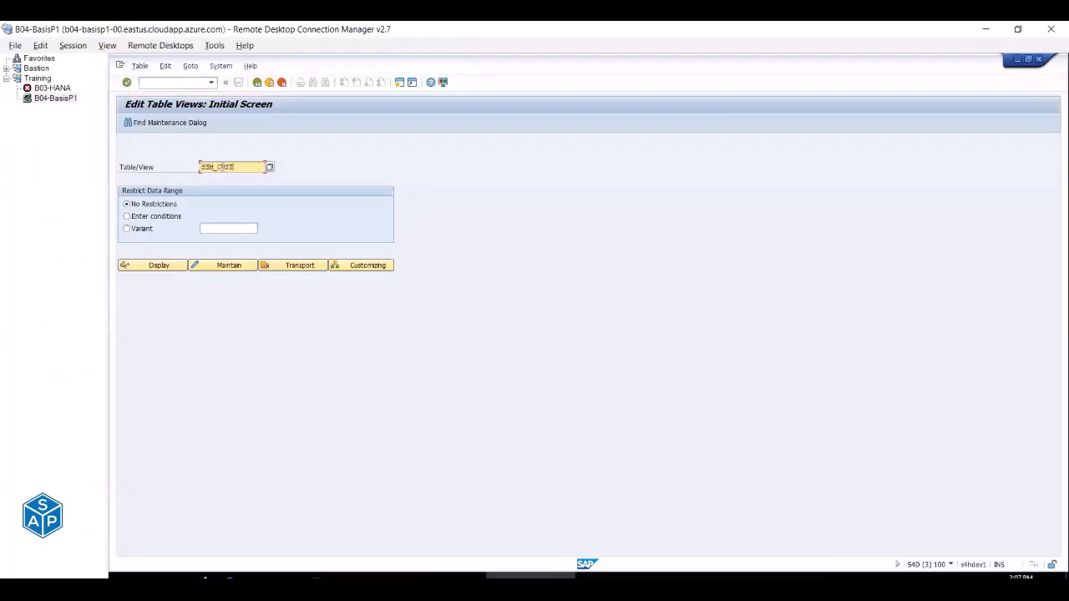
{"action": "key", "text": "alt+Tab"}
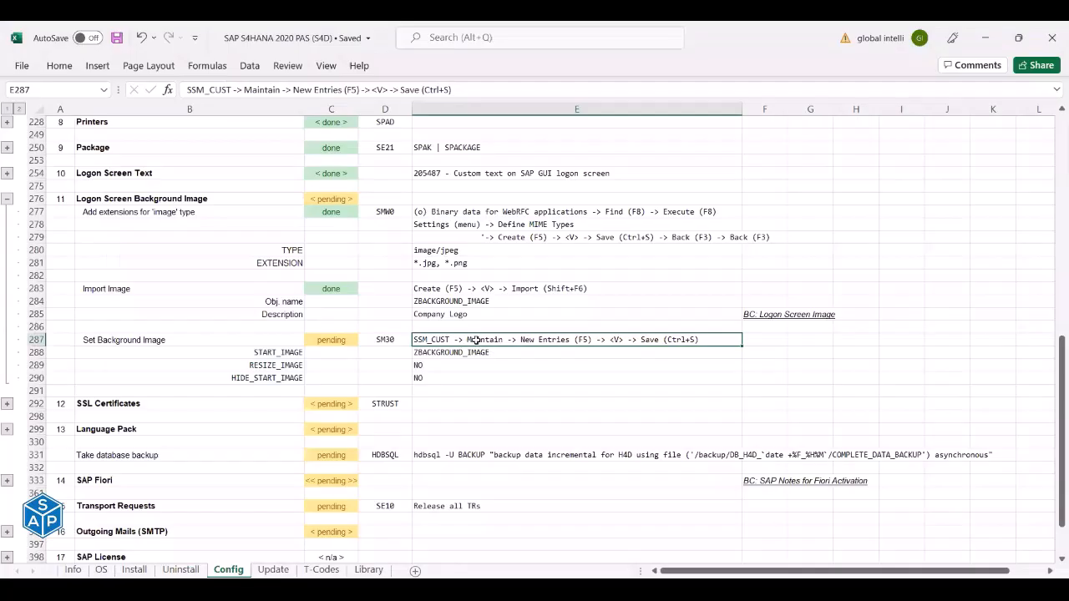
{"action": "key", "text": "alt+Tab"}
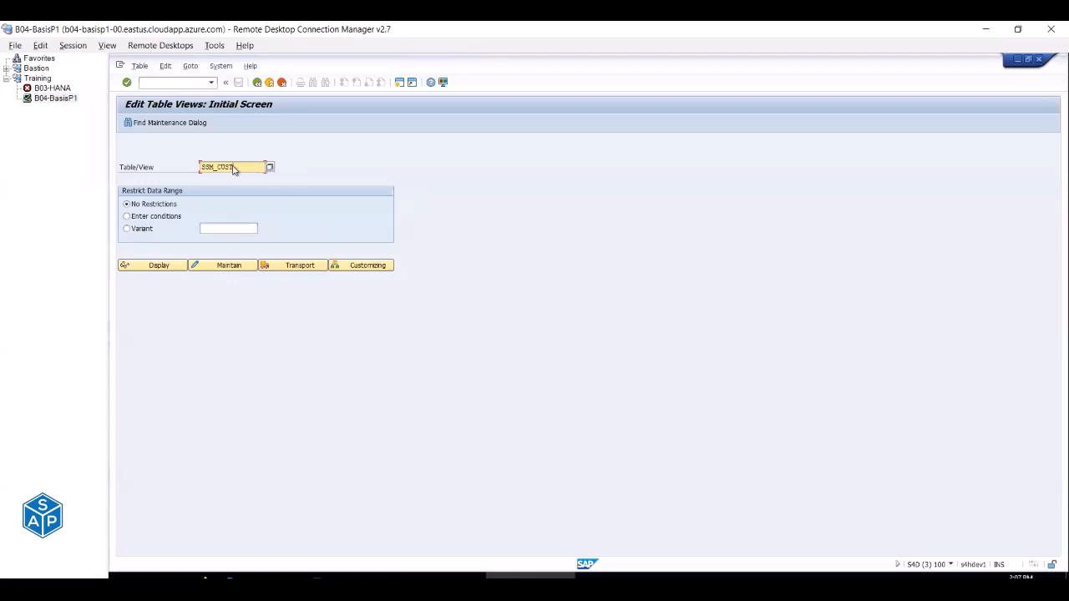
{"action": "left_click", "coordinate": [227, 267]}
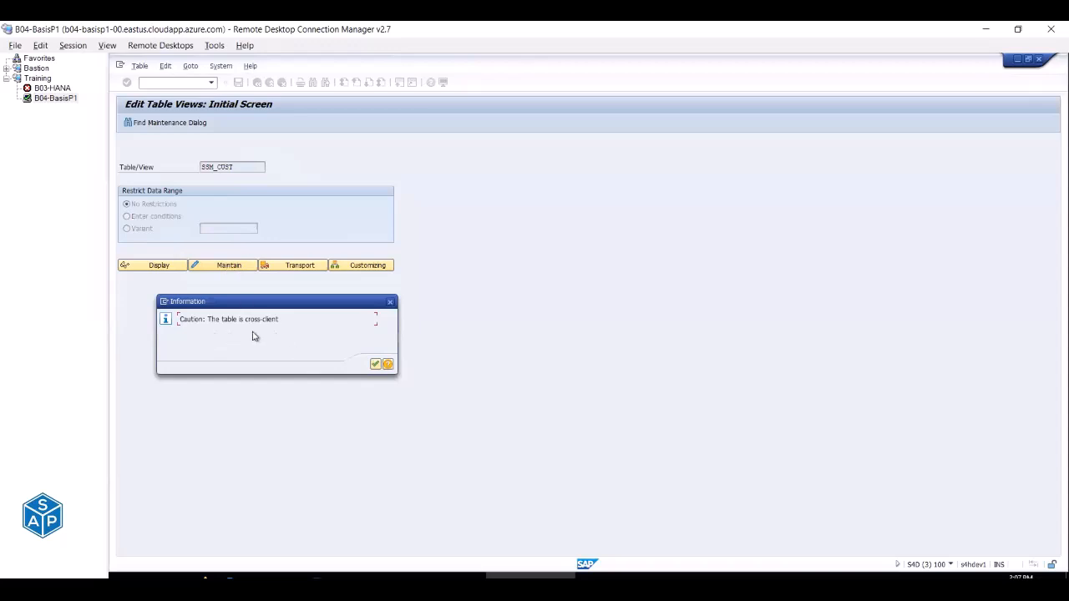
{"action": "left_click", "coordinate": [376, 365]}
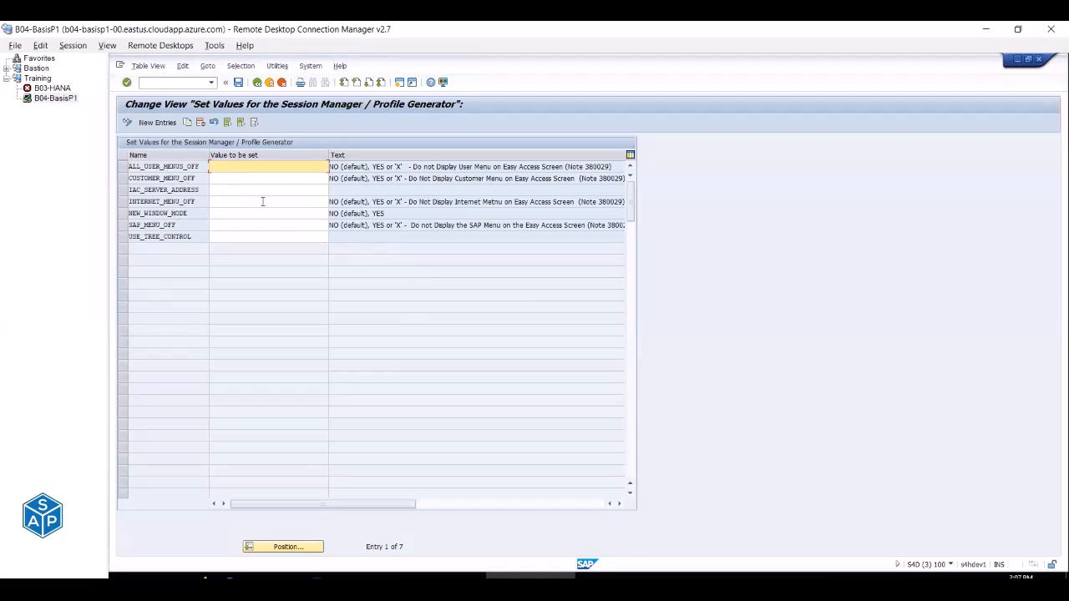
Add a new SSM_CUST entry START_IMAGE with value ZBACKGROUND_IMAGE.
{"action": "key", "text": "alt+Tab"}
{"action": "left_click", "coordinate": [156, 122]}
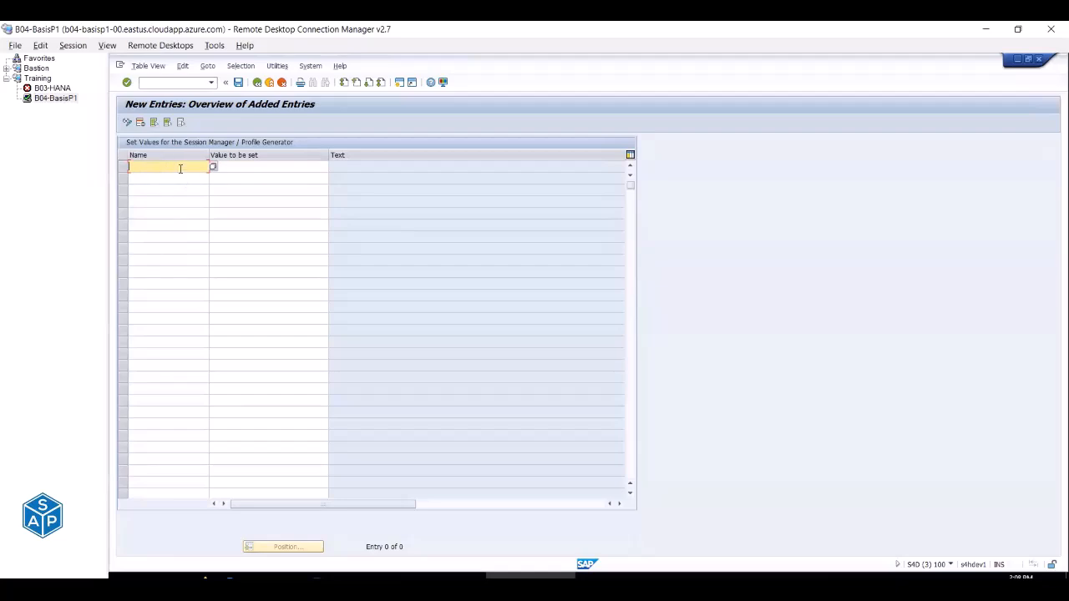
{"action": "key", "text": "alt+Tab"}
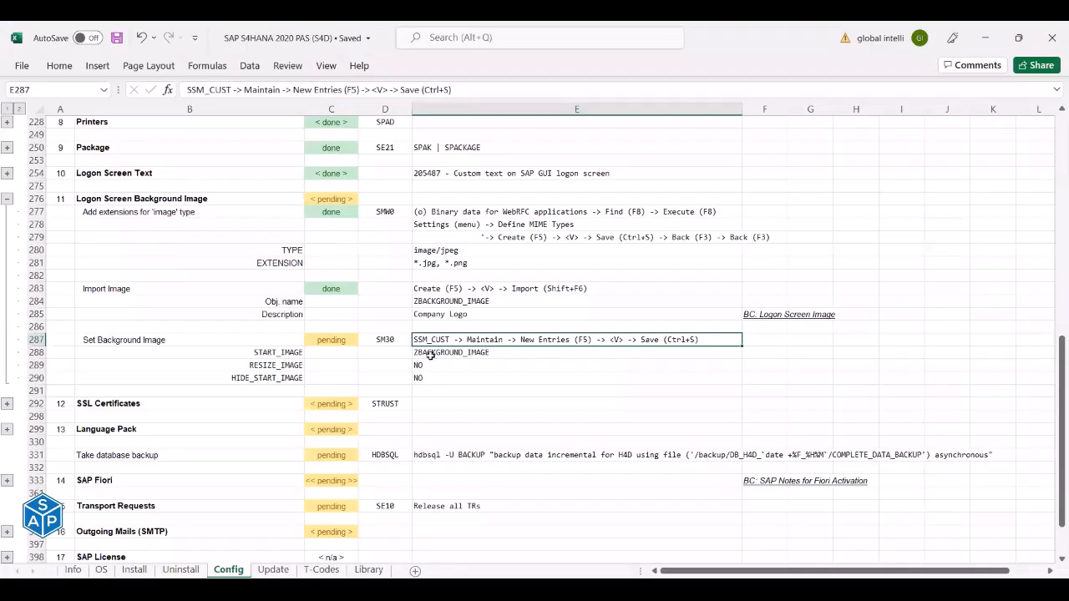
{"action": "left_click", "coordinate": [273, 352]}
{"action": "key", "text": "ctrl+c"}
{"action": "key", "text": "alt+Tab"}
{"action": "key", "text": "ctrl+v"}
{"action": "left_click", "coordinate": [242, 167]}
{"action": "key", "text": "alt+Tab"}
{"action": "left_click", "coordinate": [432, 351]}
{"action": "key", "text": "ctrl+c"}
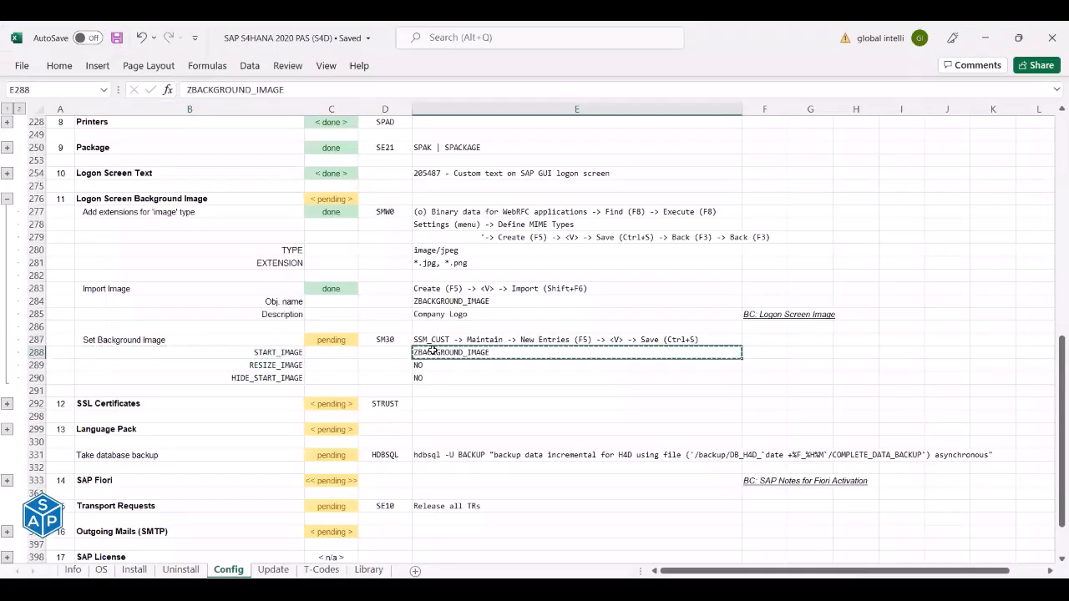
{"action": "key", "text": "alt+Tab"}
{"action": "key", "text": "ctrl+v"}
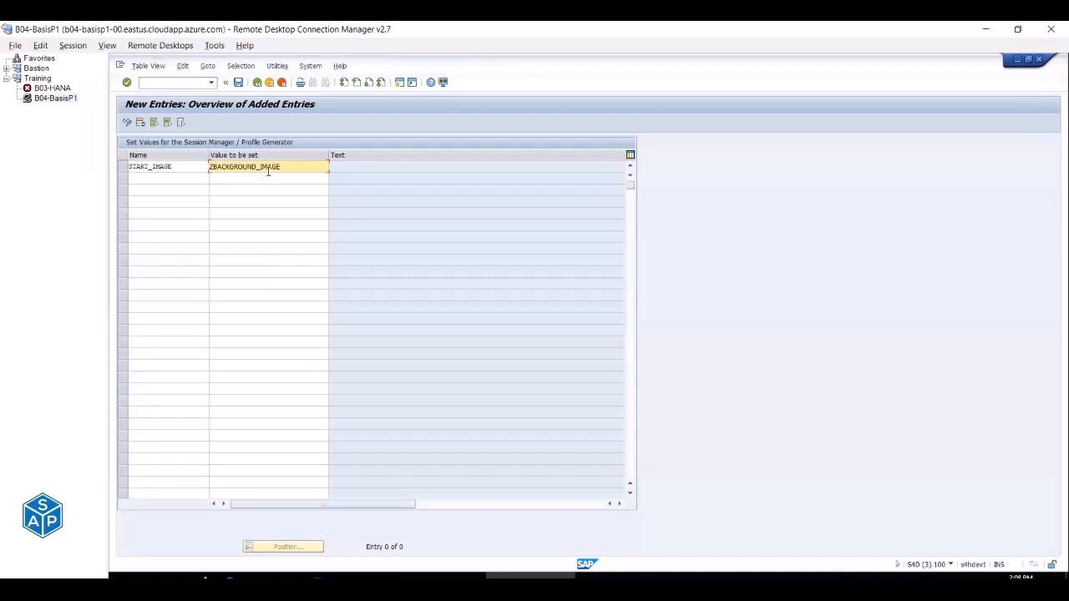
Add entry RESIZE_IMAGE with value NO.
{"action": "key", "text": "alt+Tab"}
{"action": "left_click", "coordinate": [282, 365]}
{"action": "key", "text": "ctrl+c"}
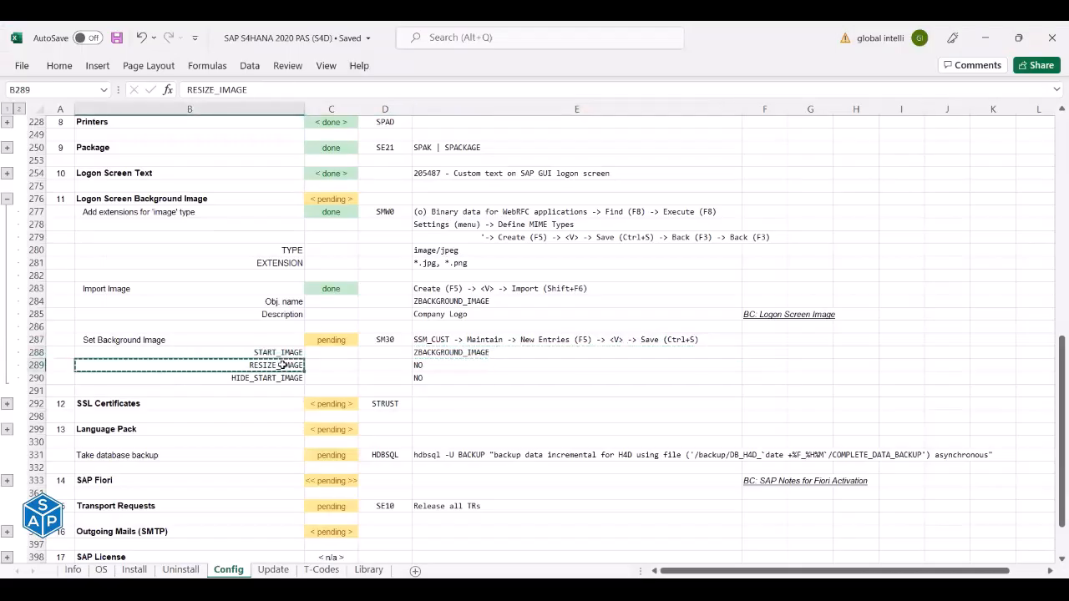
{"action": "key", "text": "alt+Tab"}
{"action": "left_click", "coordinate": [168, 180]}
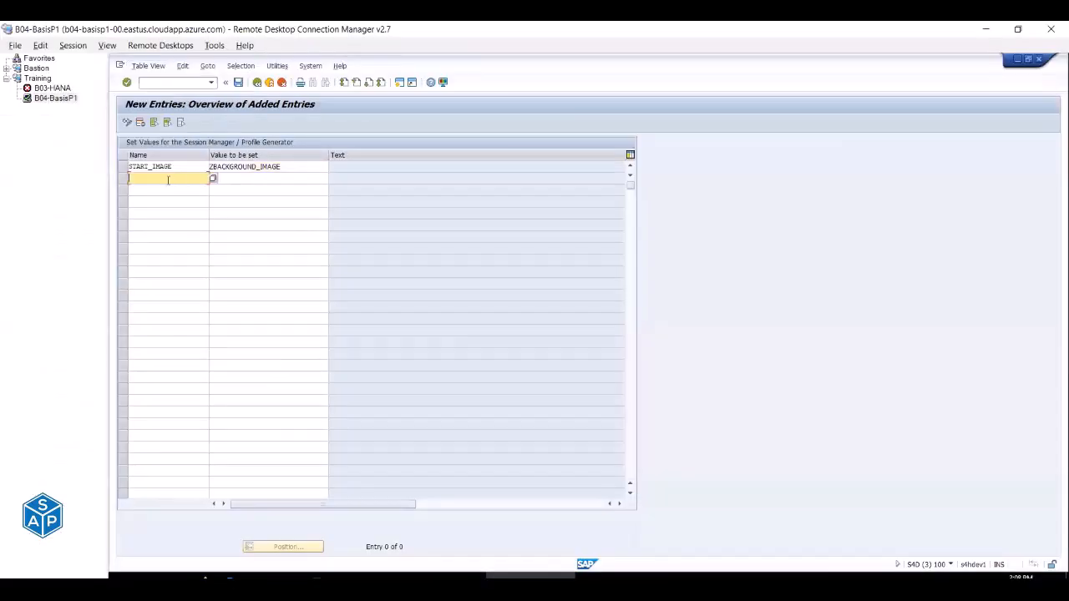
{"action": "key", "text": "ctrl+v"}
{"action": "key", "text": "Tab"}
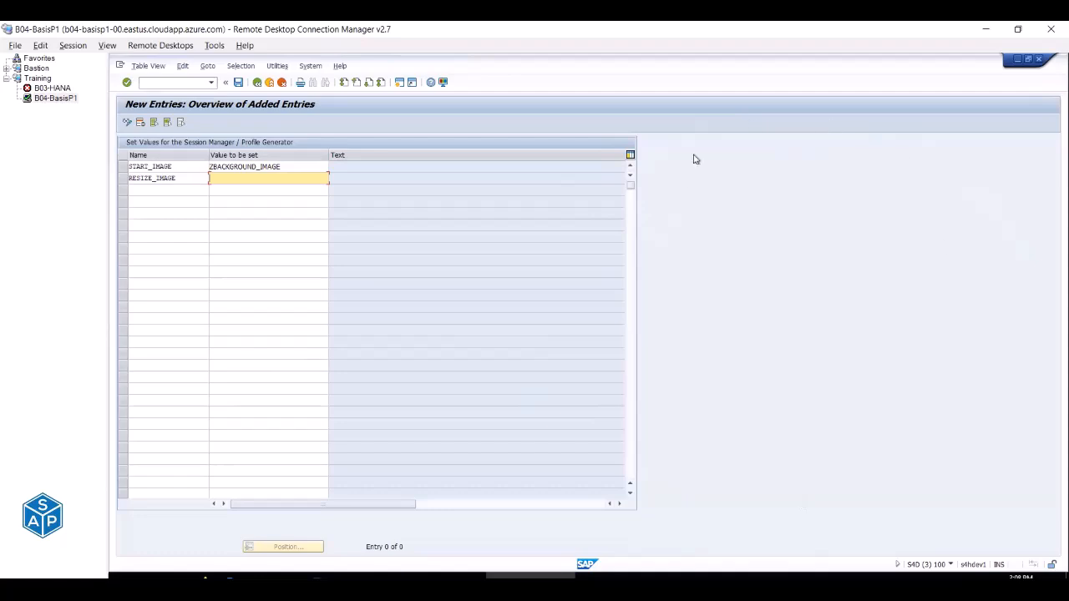
{"action": "key", "text": "alt+Tab"}
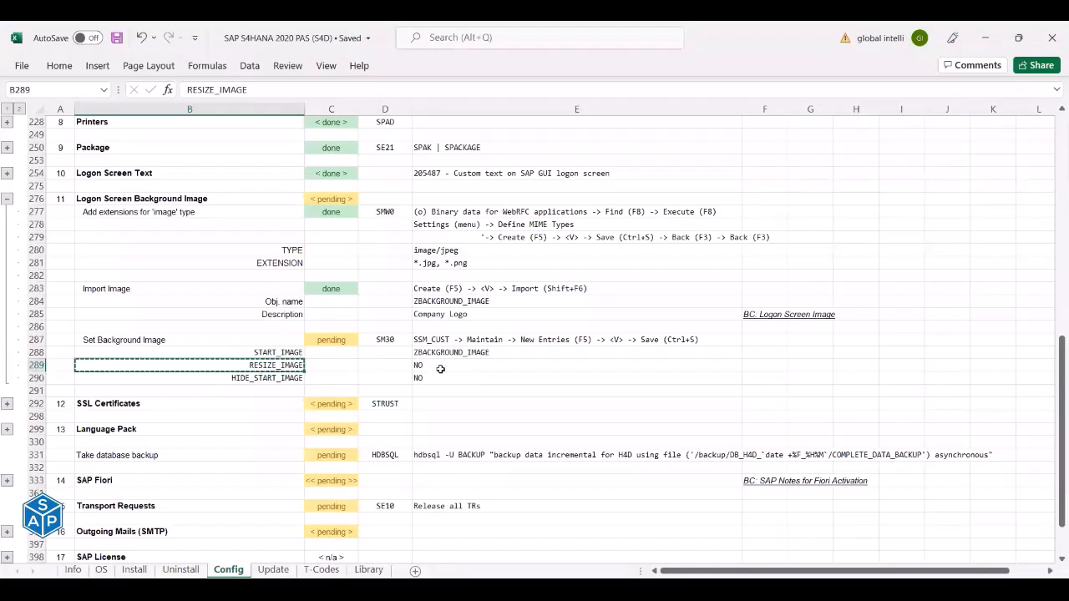
{"action": "left_click", "coordinate": [439, 368]}
{"action": "key", "text": "ctrl+c"}
{"action": "key", "text": "alt+Tab"}
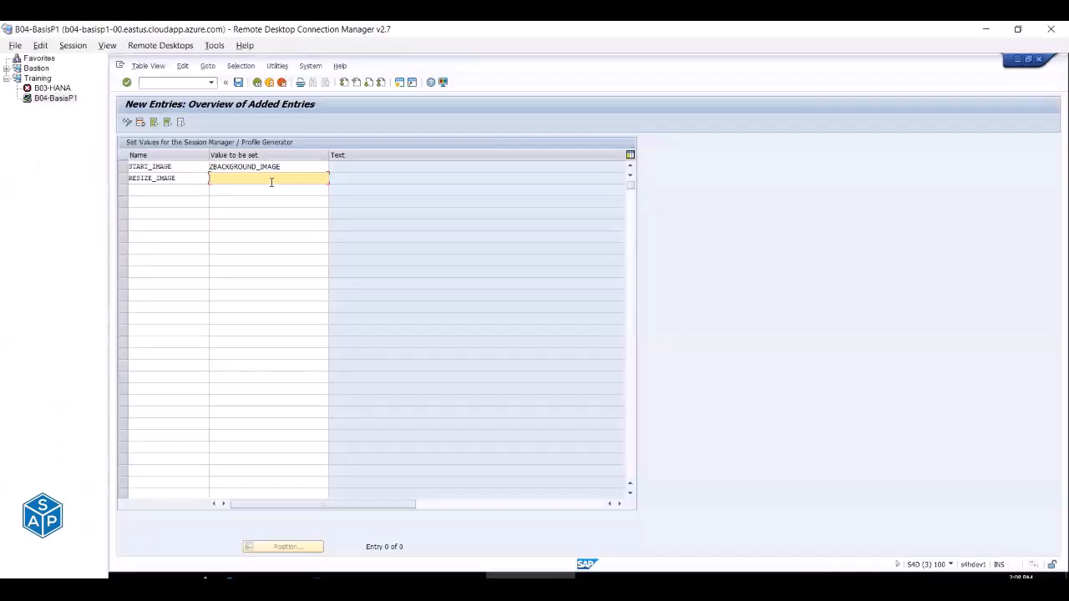
{"action": "key", "text": "ctrl+v"}
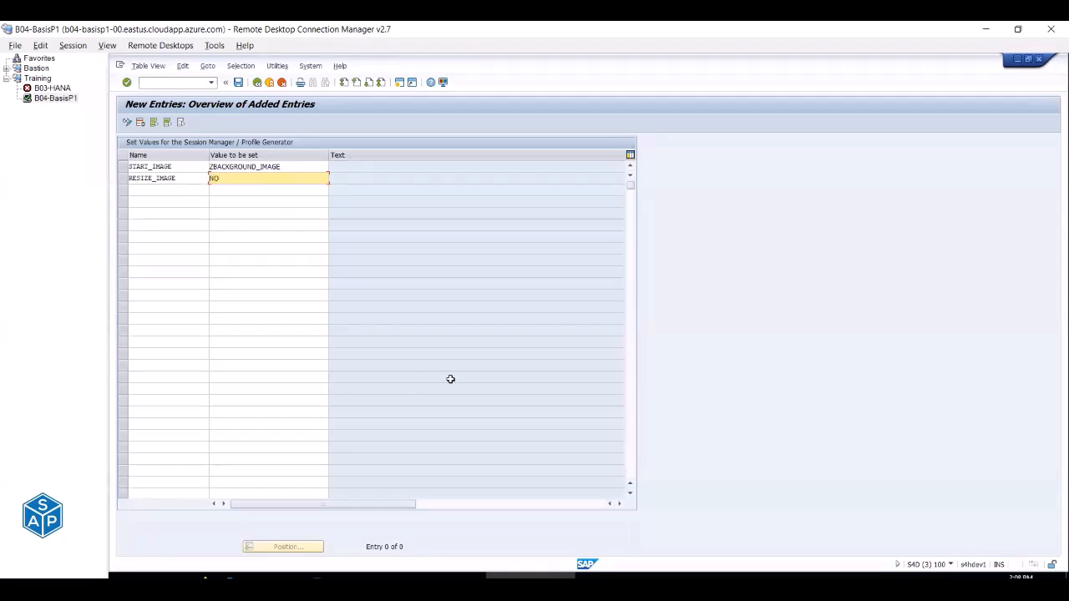
Add entry HIDE_START_IMAGE with value NO.
{"action": "key", "text": "alt+Tab"}
{"action": "left_click", "coordinate": [267, 378]}
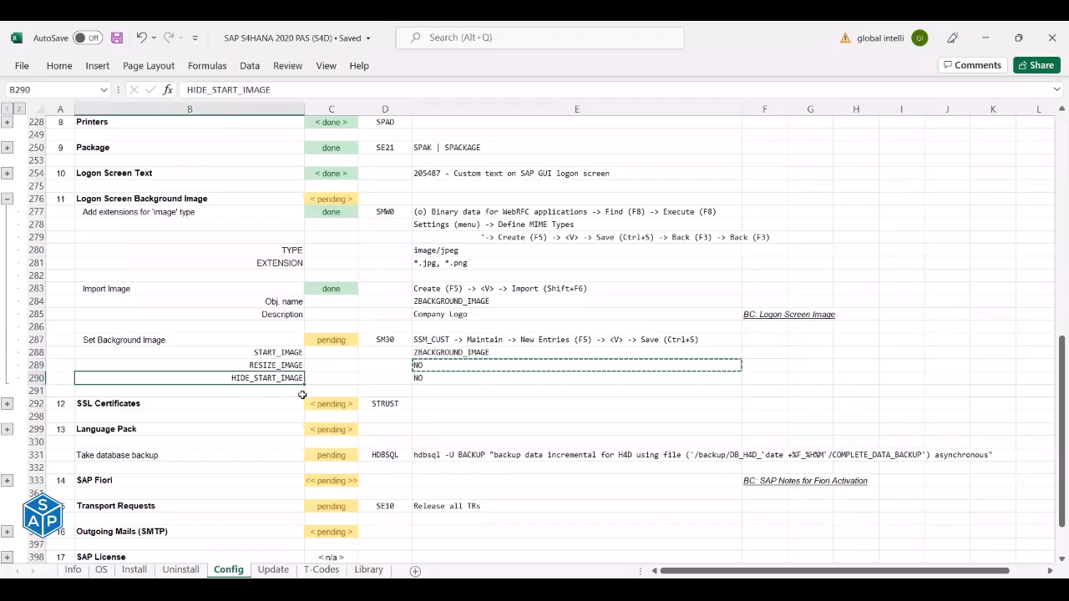
{"action": "key", "text": "ctrl+c"}
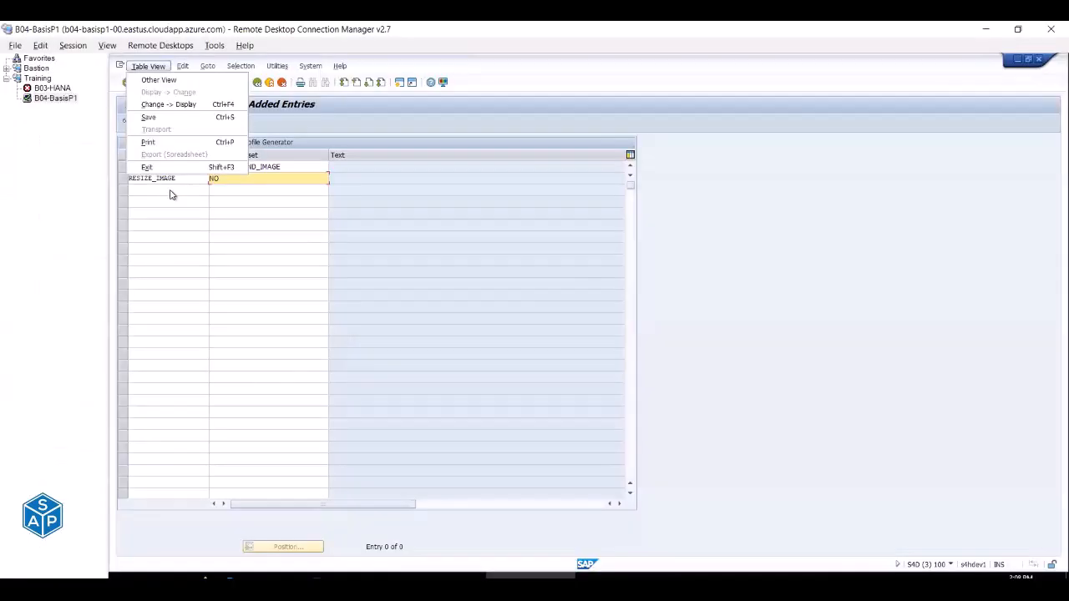
{"action": "left_click", "coordinate": [170, 190]}
{"action": "key", "text": "ctrl+v"}
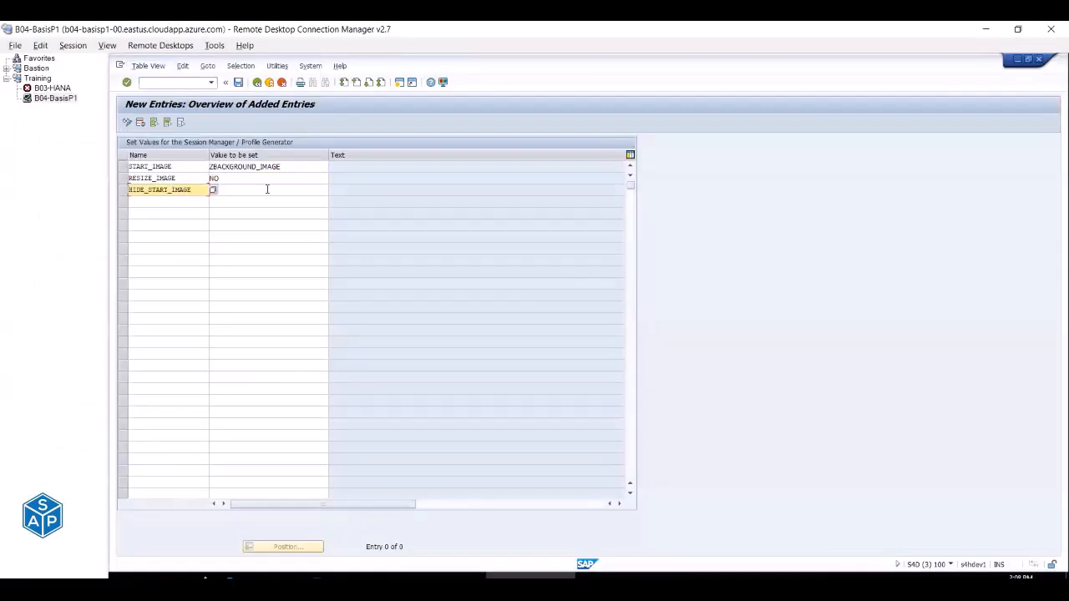
{"action": "left_click", "coordinate": [267, 189]}
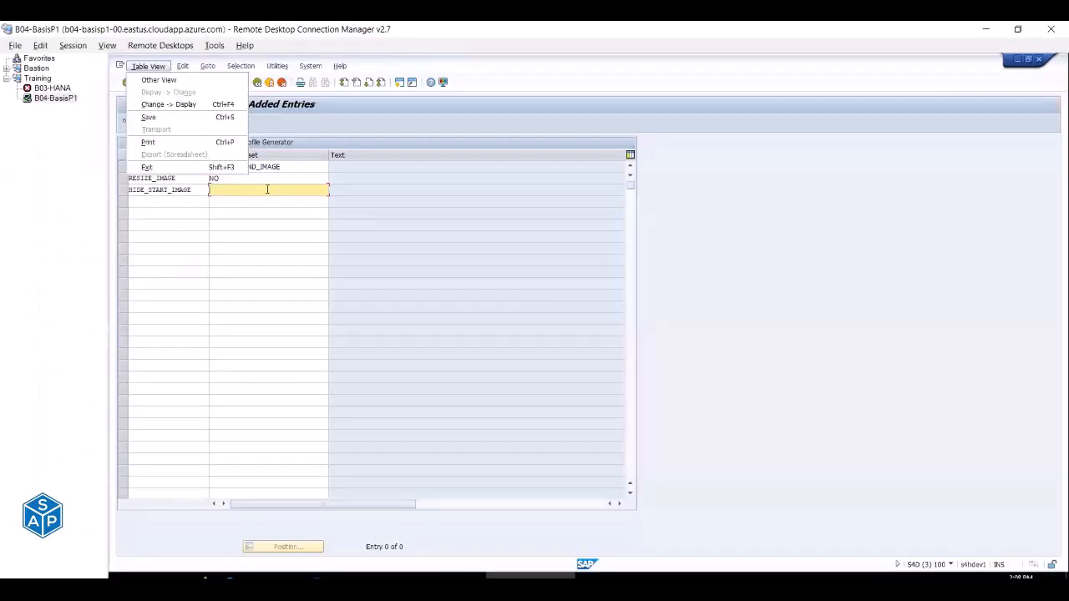
{"action": "left_click", "coordinate": [267, 190]}
{"action": "type", "text": "NO"}
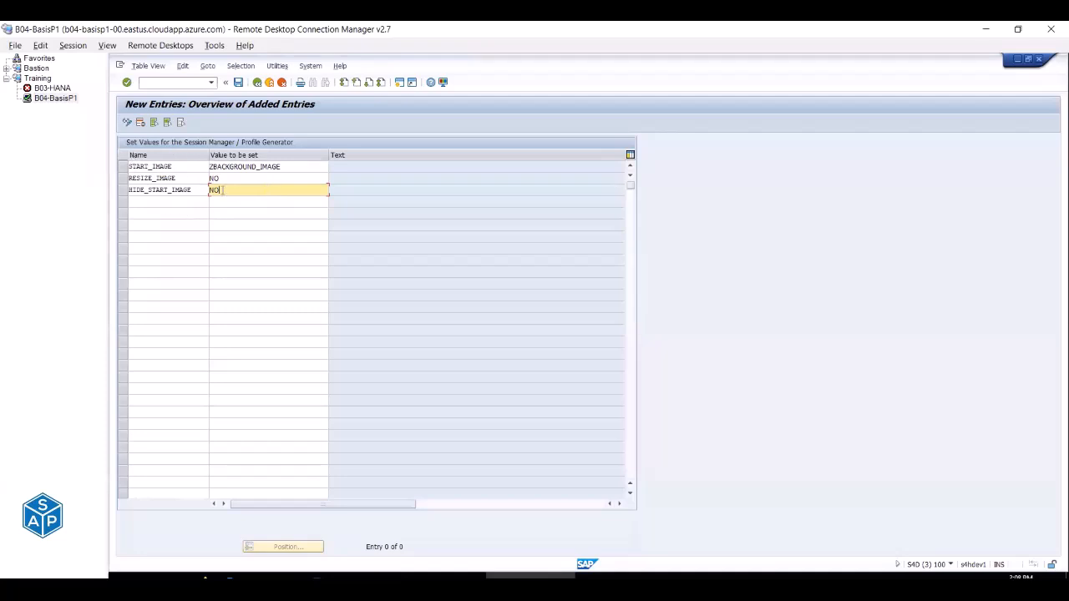
{"action": "key", "text": "alt+Tab"}
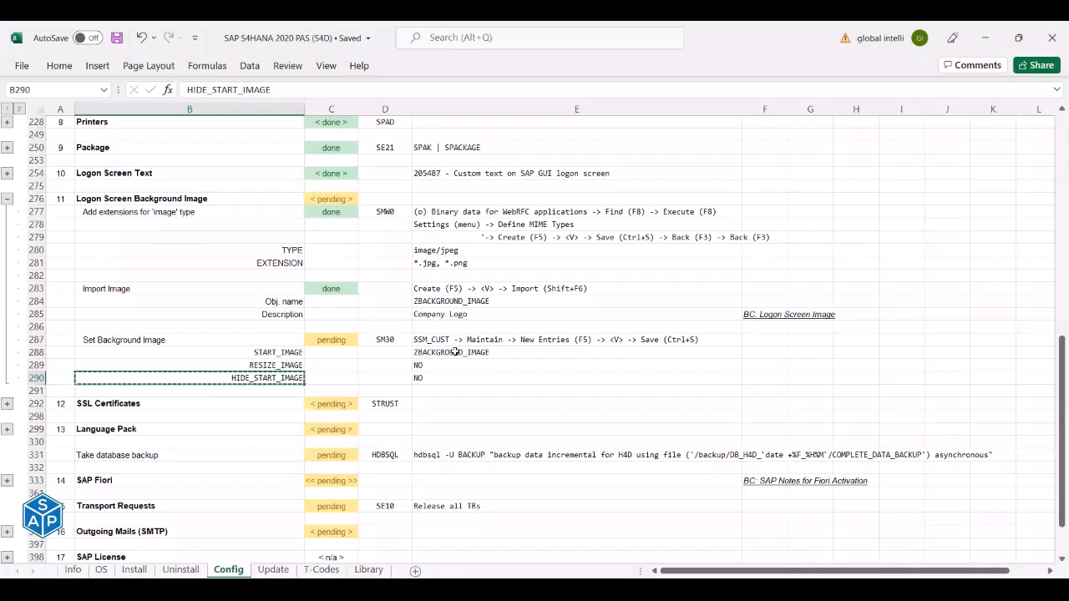
Save the three SSM_CUST entries to workbench request S4DK900010 'BC: Logon Screen Image'.
{"action": "key", "text": "alt+Tab"}
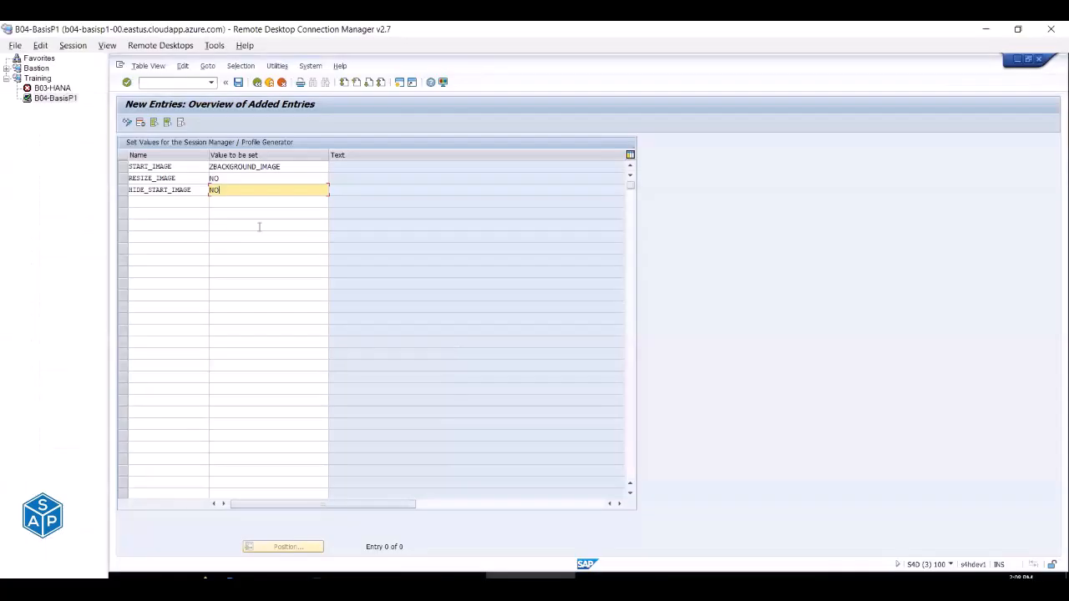
{"action": "left_click", "coordinate": [239, 85]}
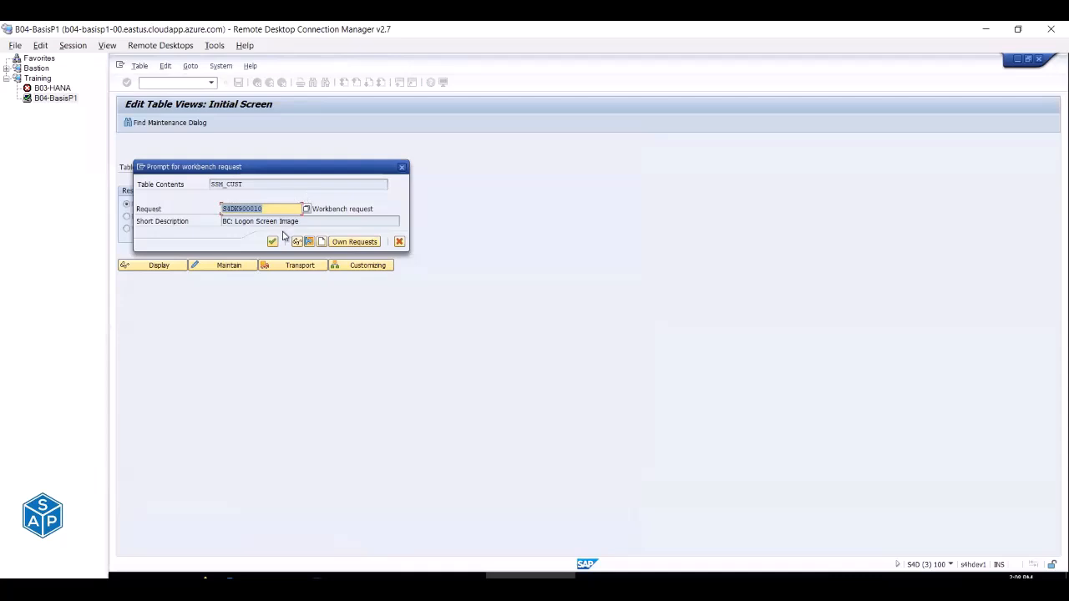
{"action": "left_click_drag", "start_coordinate": [311, 222], "coordinate": [221, 222]}
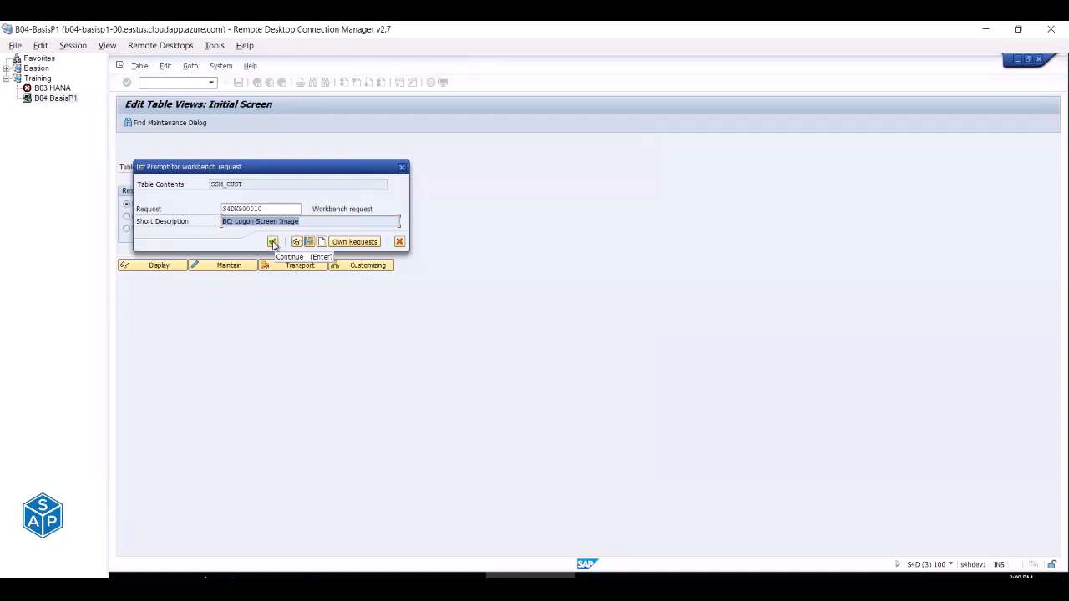
{"action": "left_click", "coordinate": [273, 243]}
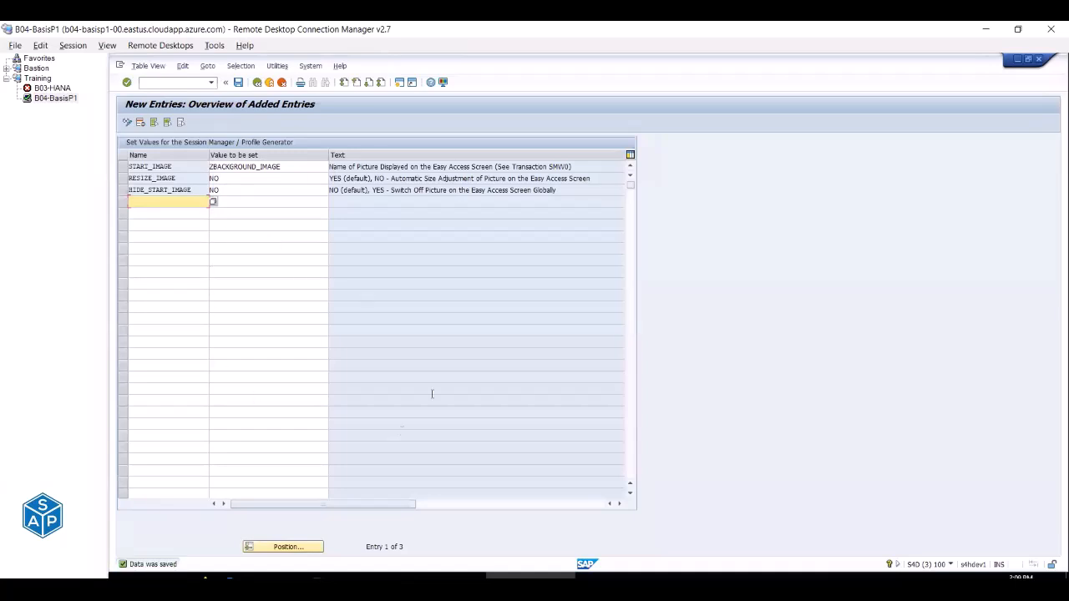
Enter done for Set Background Image in C287, completing the Logon Screen Background Image section.
{"action": "key", "text": "alt+Tab"}
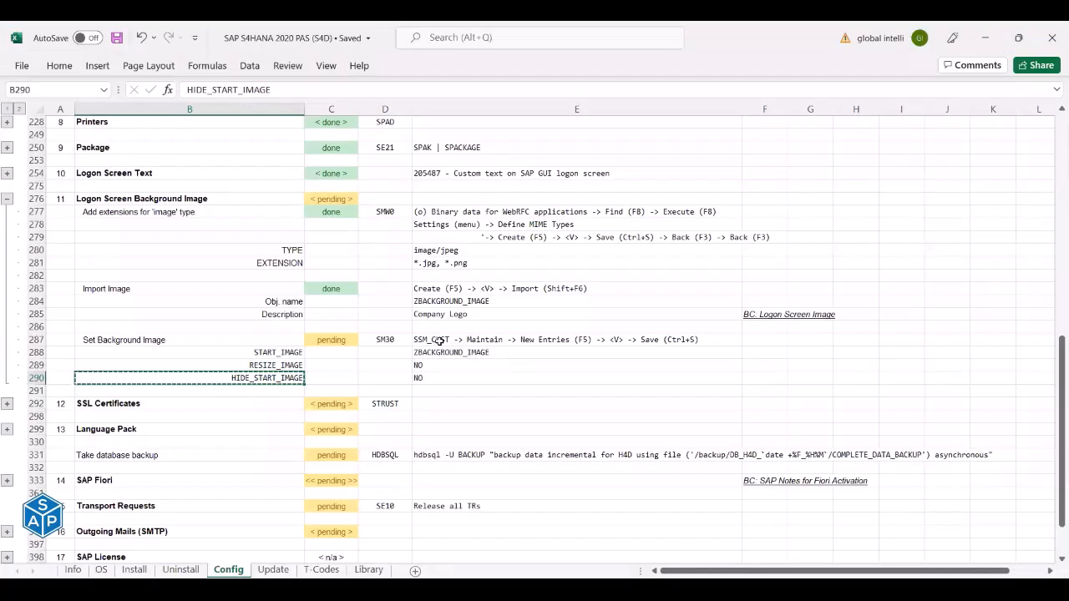
{"action": "left_click_drag", "start_coordinate": [189, 288], "coordinate": [746, 311]}
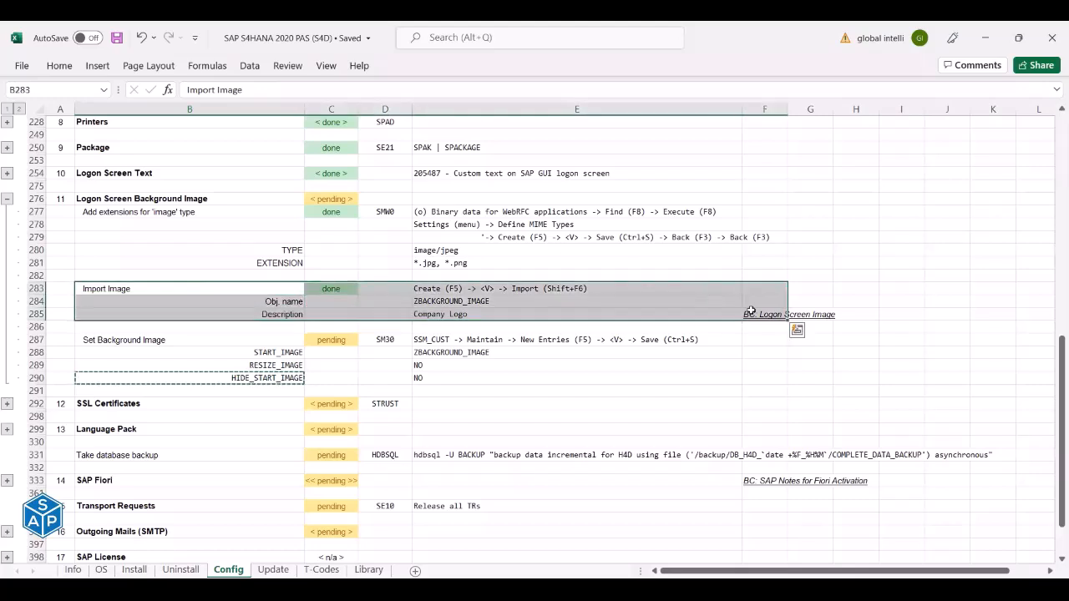
{"action": "left_click", "coordinate": [349, 340]}
{"action": "type", "text": "done"}
{"action": "key", "text": "Return"}
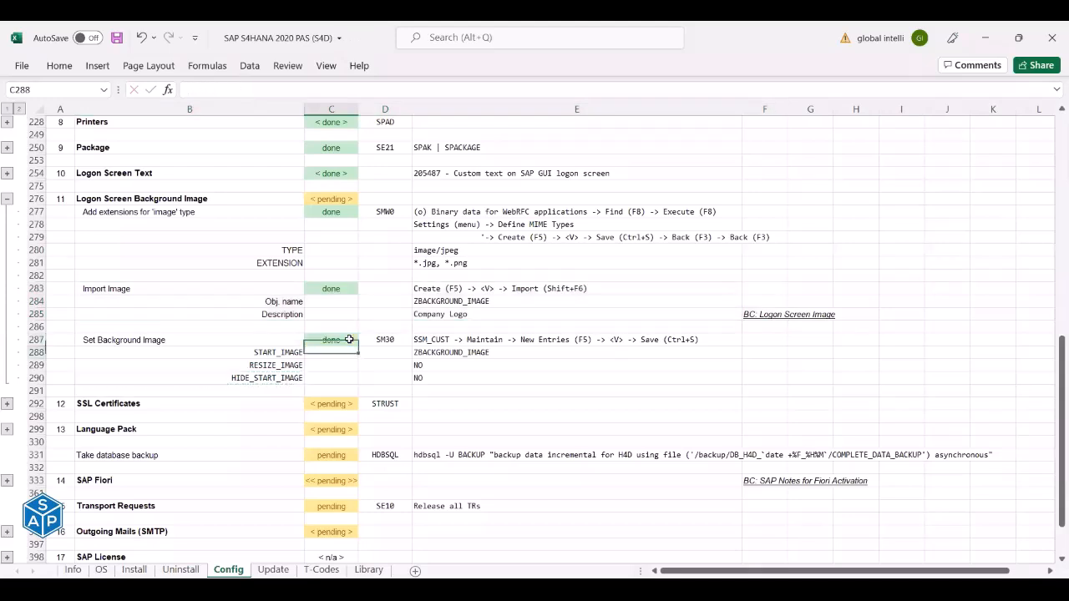
{"action": "left_click", "coordinate": [102, 198]}
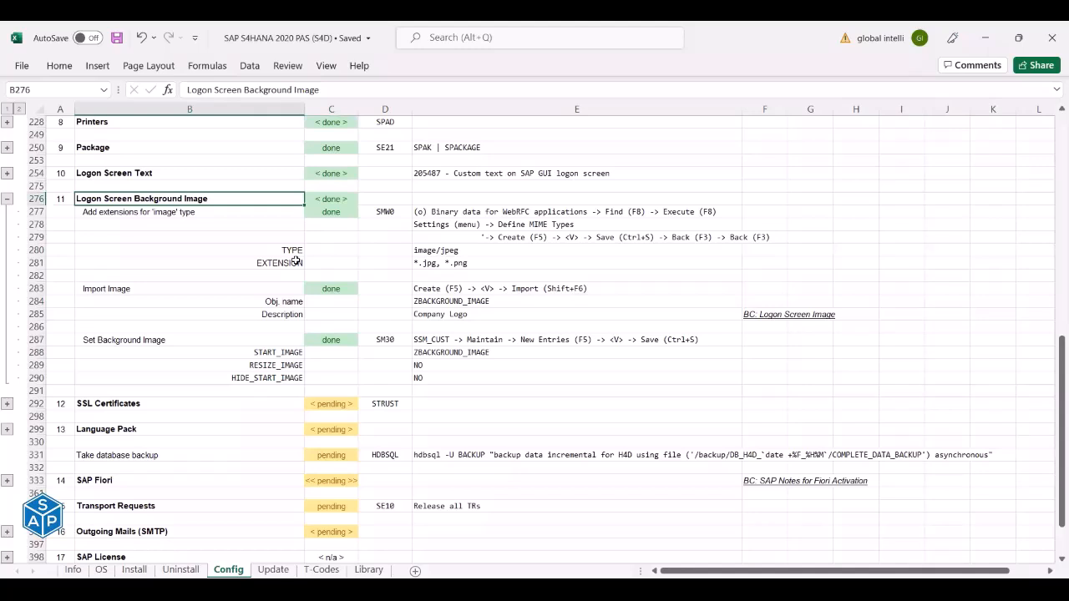
{"action": "key", "text": "alt+Tab"}
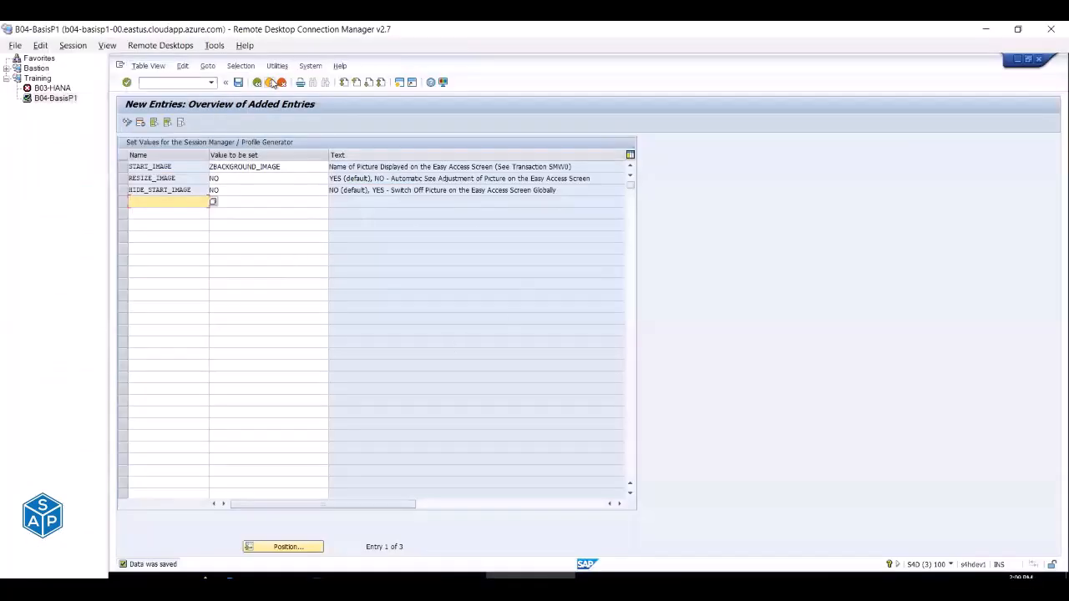
Go back twice to SAP Easy Access, then log off and confirm.
{"action": "left_click", "coordinate": [270, 82]}
{"action": "left_click", "coordinate": [269, 82]}
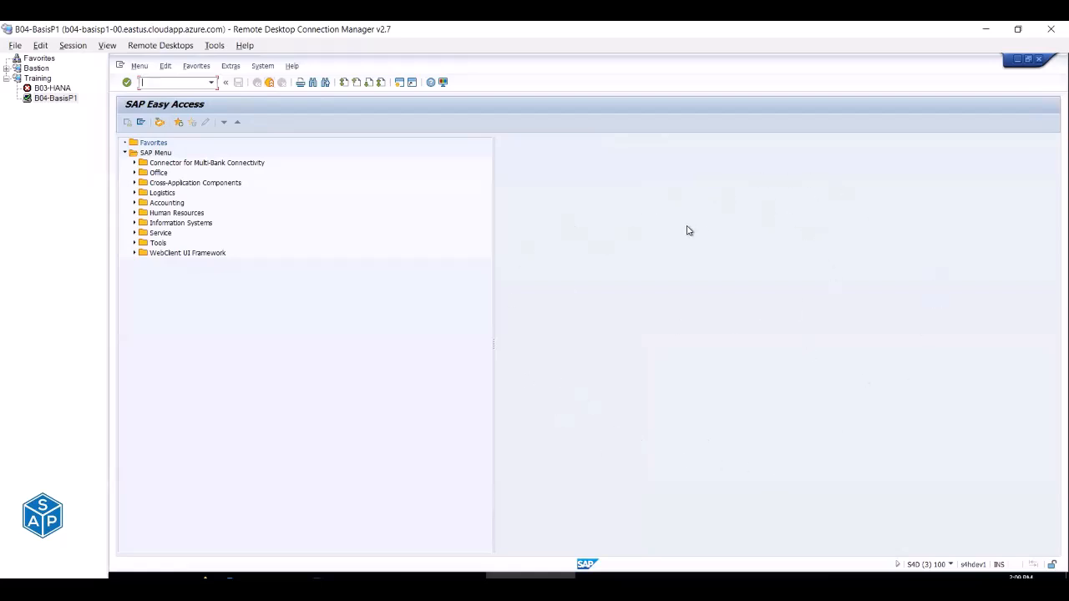
{"action": "left_click", "coordinate": [269, 83]}
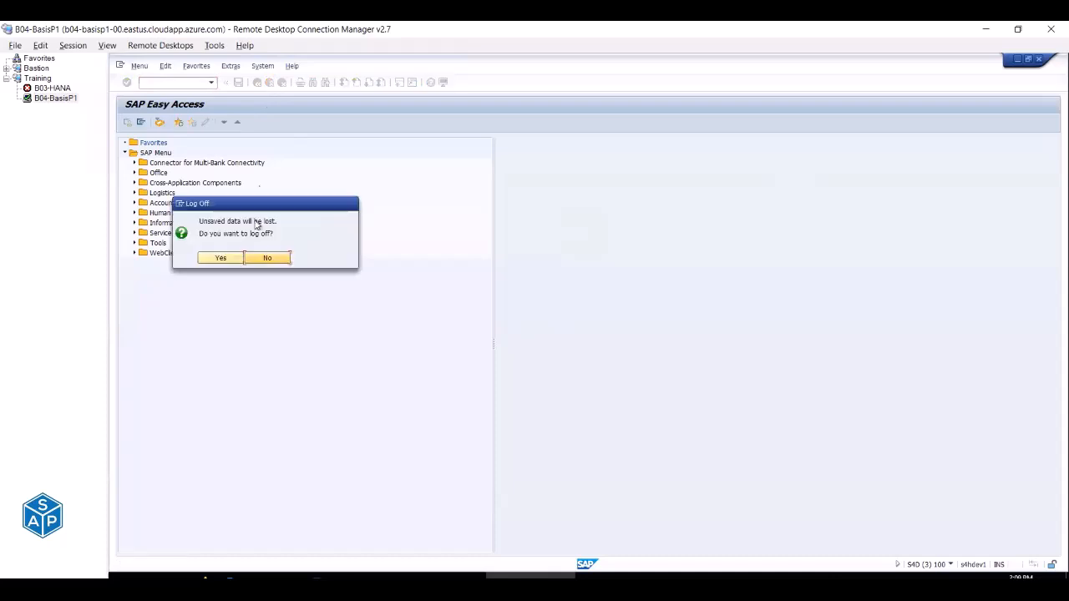
{"action": "left_click", "coordinate": [233, 258]}
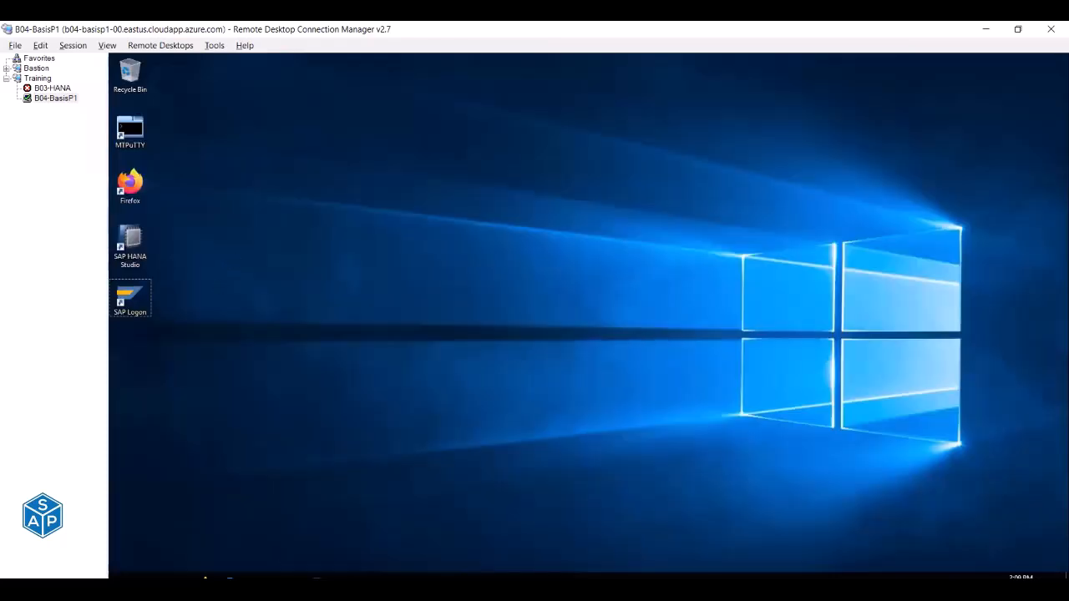
Log on to S/4HANA 2020 with the admin user ID and password to see the solutrix background.
{"action": "left_click", "coordinate": [440, 576]}
{"action": "double_click", "coordinate": [205, 136]}
{"action": "type", "text": "SAPADMIN"}
{"action": "key", "text": "Tab"}
{"action": "type", "text": "********"}
{"action": "key", "text": "Return"}
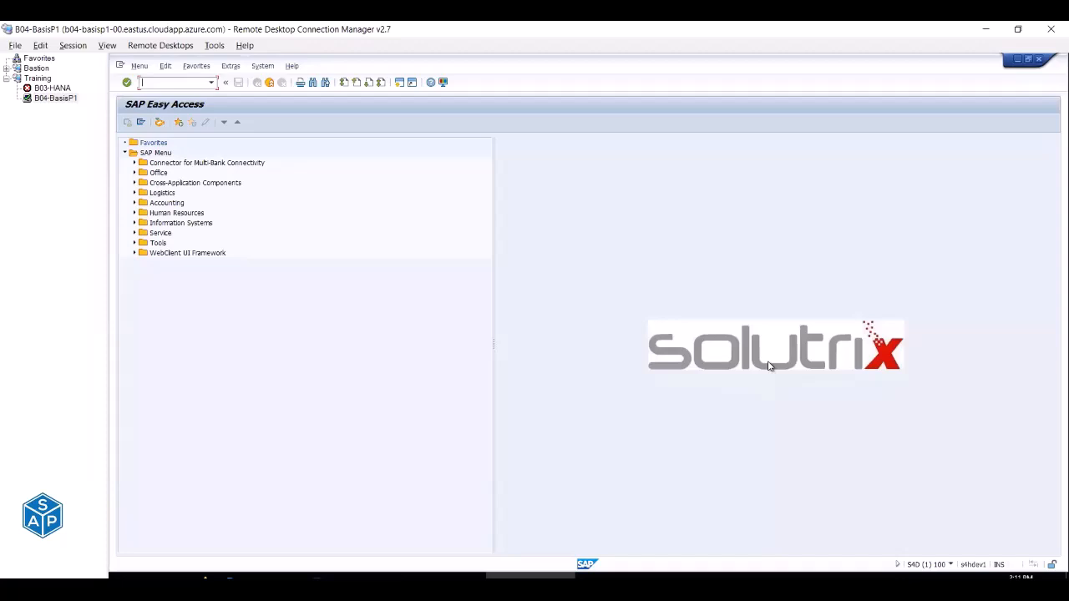
{"action": "key", "text": "alt+Tab"}
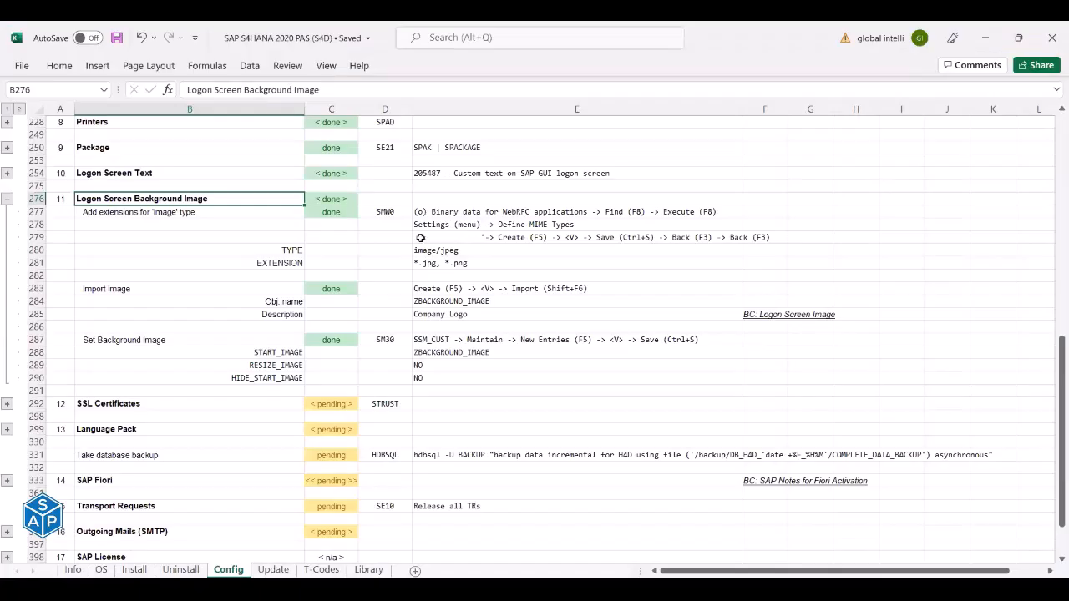
Collapse the Logon Screen Background Image group and select the SSL Certificates heading in B292.
{"action": "left_click", "coordinate": [8, 199]}
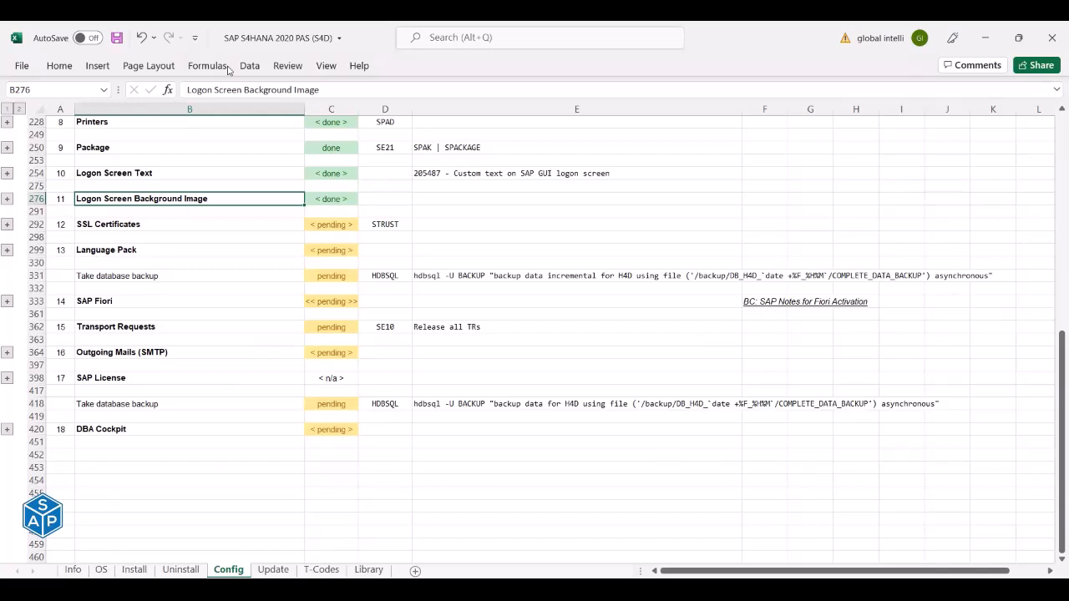
{"action": "key", "text": "alt+Tab"}
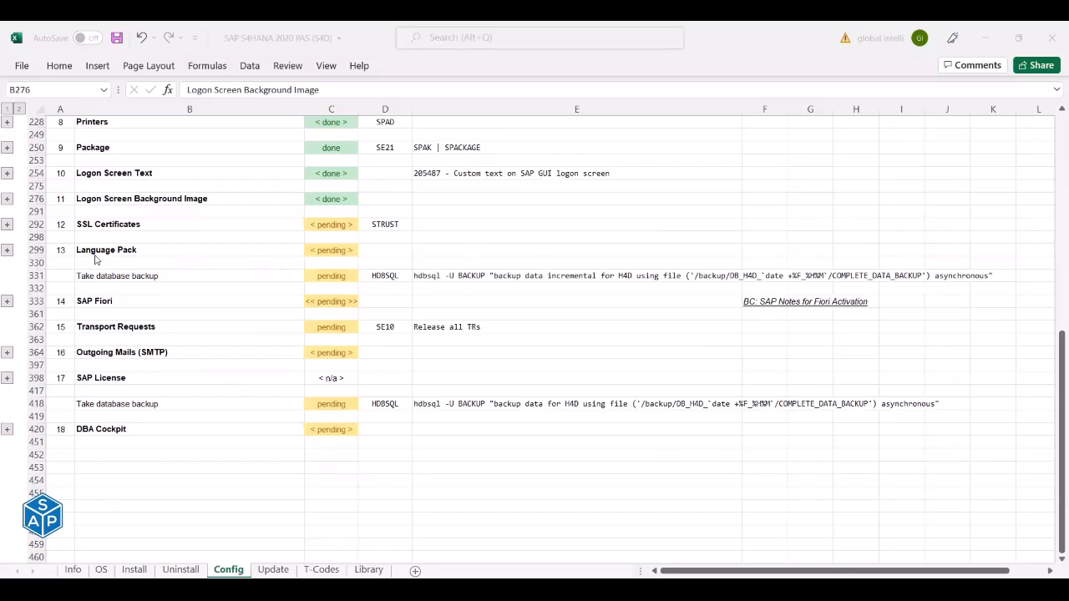
{"action": "key", "text": "alt+Tab"}
{"action": "left_click", "coordinate": [82, 224]}
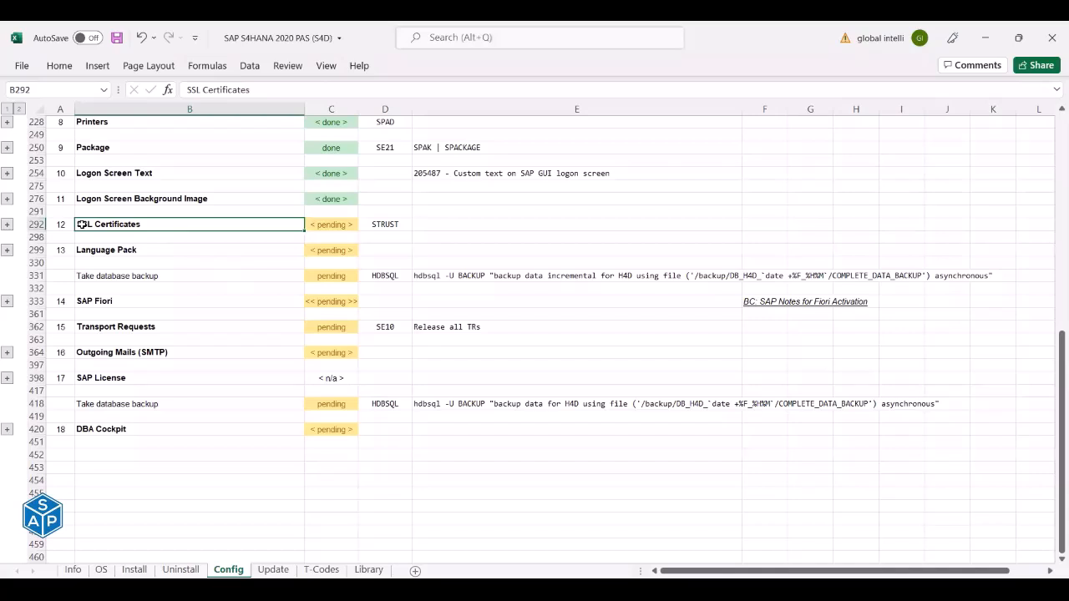
Expand the SSL Certificates group to reveal the Create PSE and Import Certificates steps.
{"action": "left_click", "coordinate": [6, 224]}
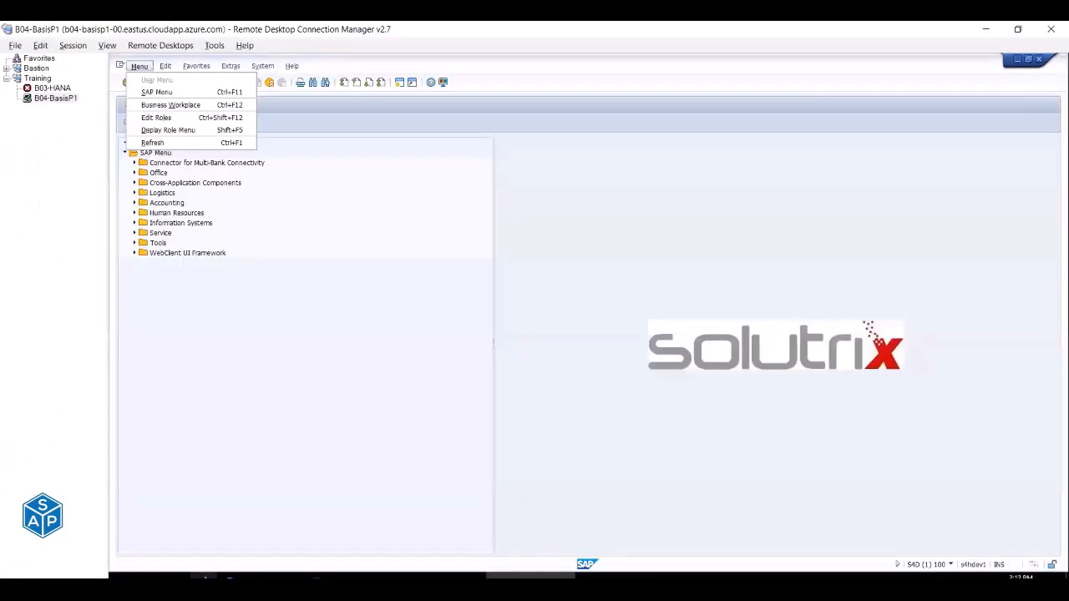
Open Firefox and load the Gate-E website from 'gate-e', scrolling through it.
{"action": "left_click", "coordinate": [205, 576]}
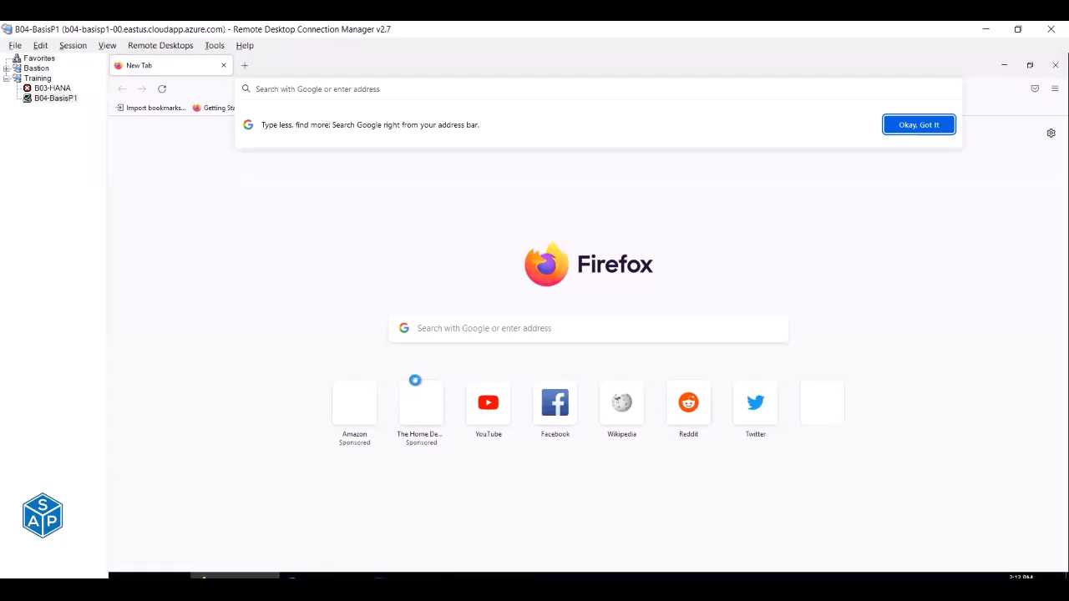
{"action": "type", "text": "gate"}
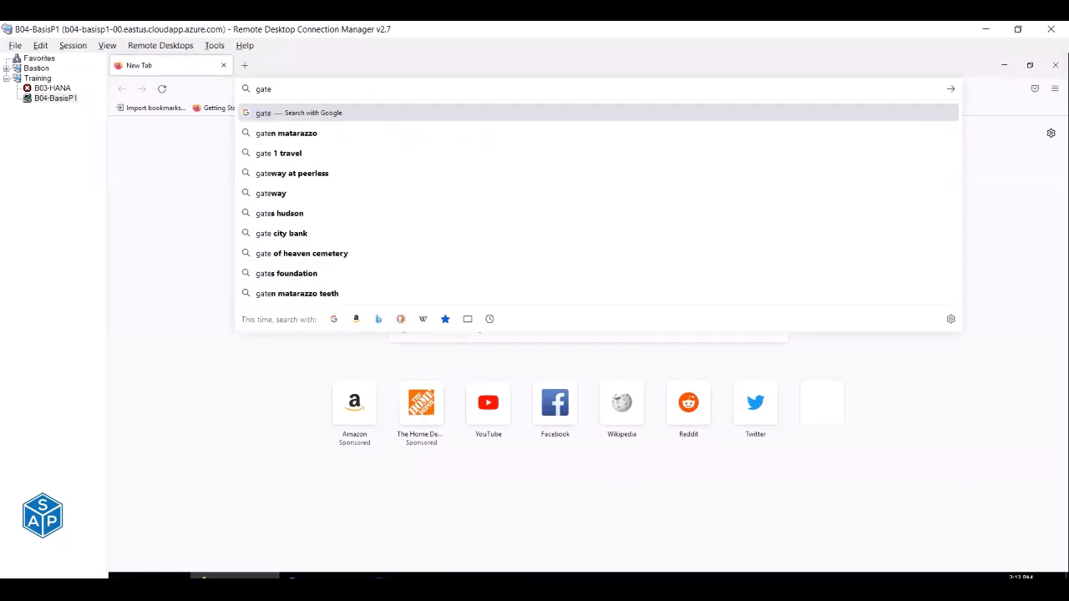
{"action": "type", "text": "-e"}
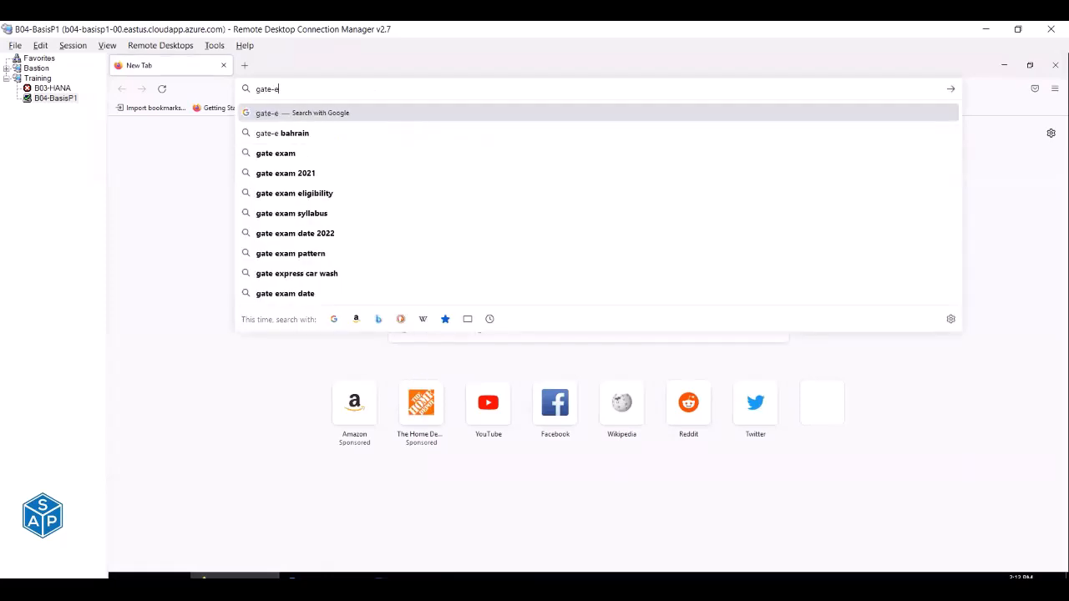
{"action": "key", "text": "ctrl+Return"}
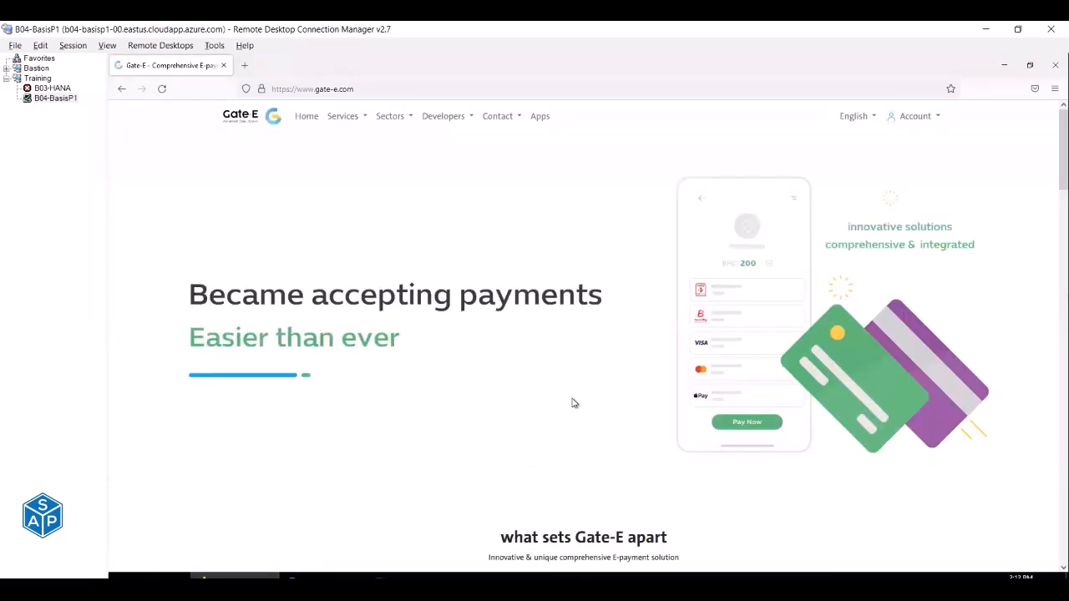
{"action": "scroll", "coordinate": [632, 365], "scroll_direction": "down", "scroll_amount": 5}
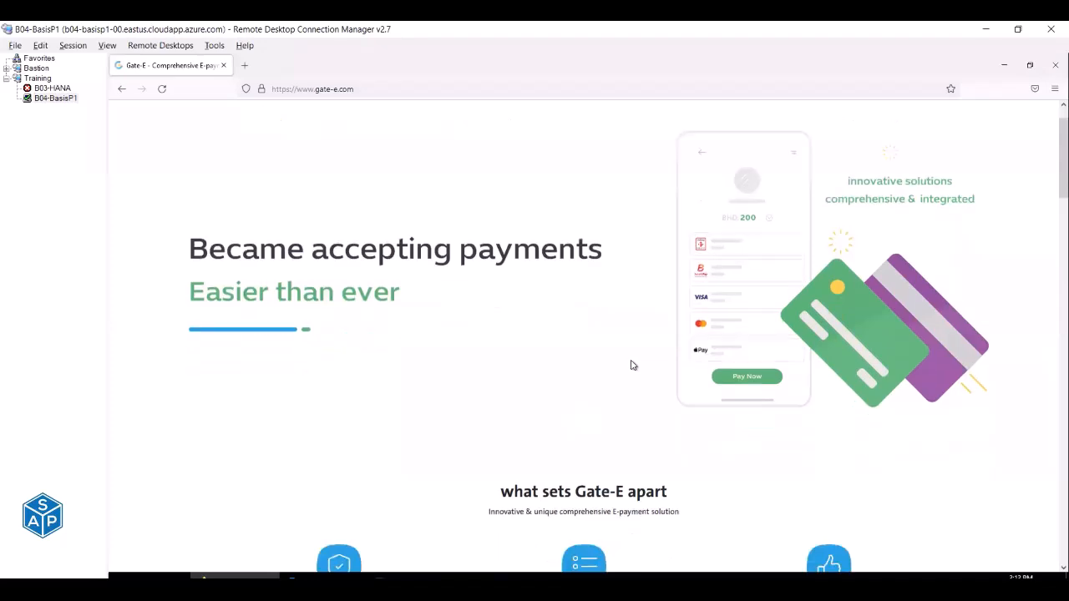
{"action": "scroll", "coordinate": [632, 364], "scroll_direction": "down", "scroll_amount": 8}
{"action": "scroll", "coordinate": [631, 364], "scroll_direction": "up", "scroll_amount": 14}
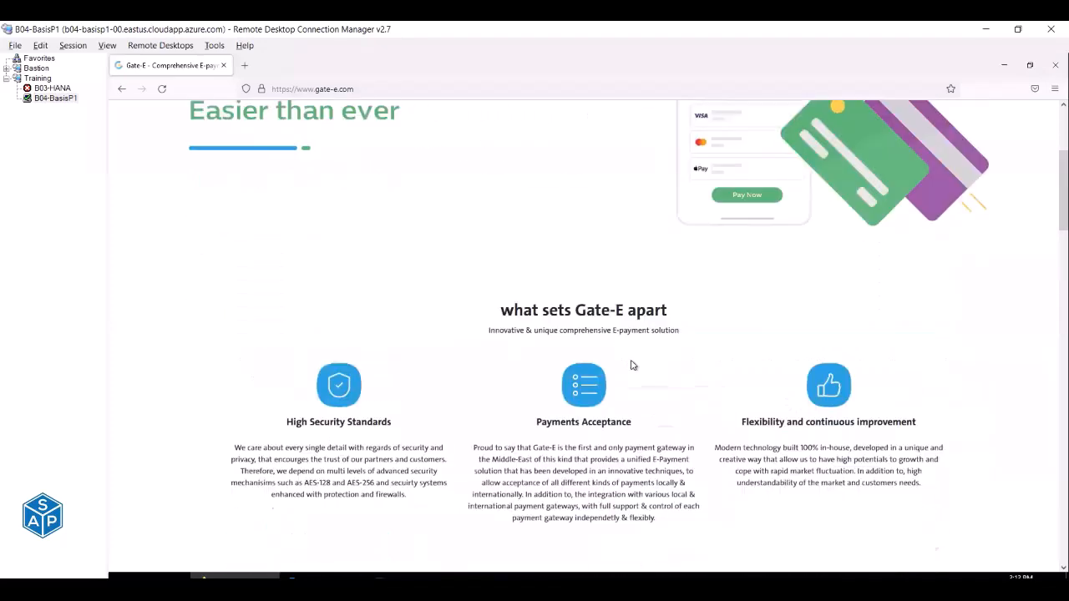
Replace the address with support.sap.com to load the SAP Support Portal.
{"action": "left_click", "coordinate": [325, 89]}
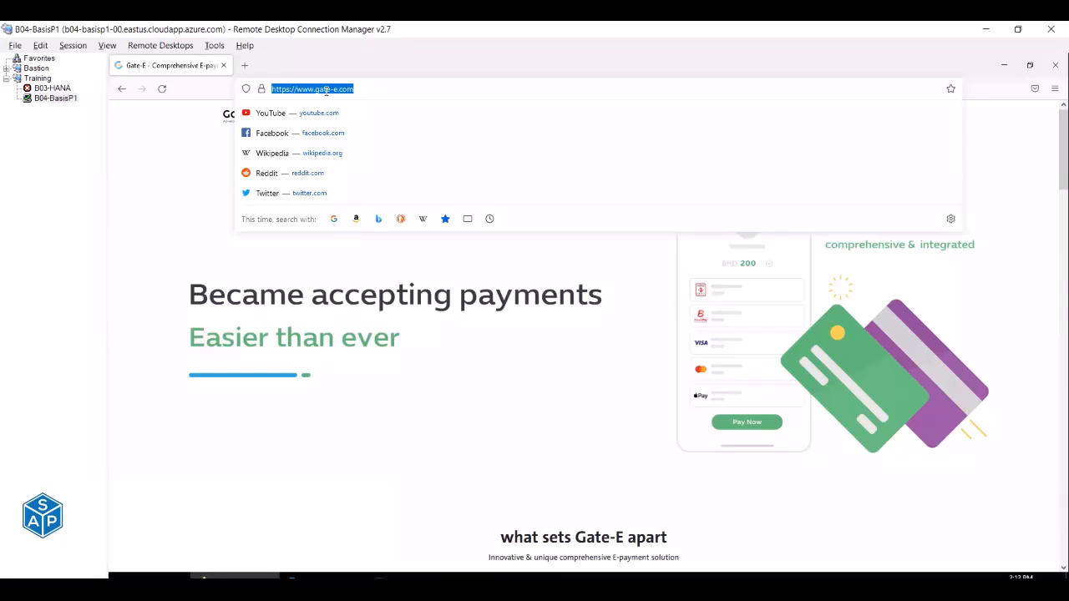
{"action": "type", "text": "supp"}
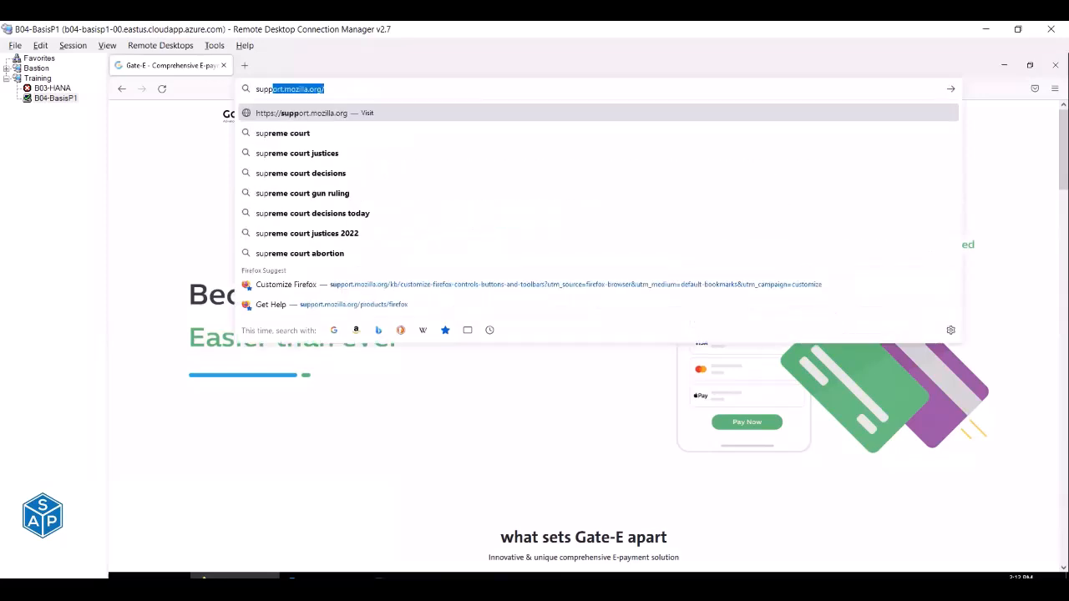
{"action": "type", "text": "ort.sap.co"}
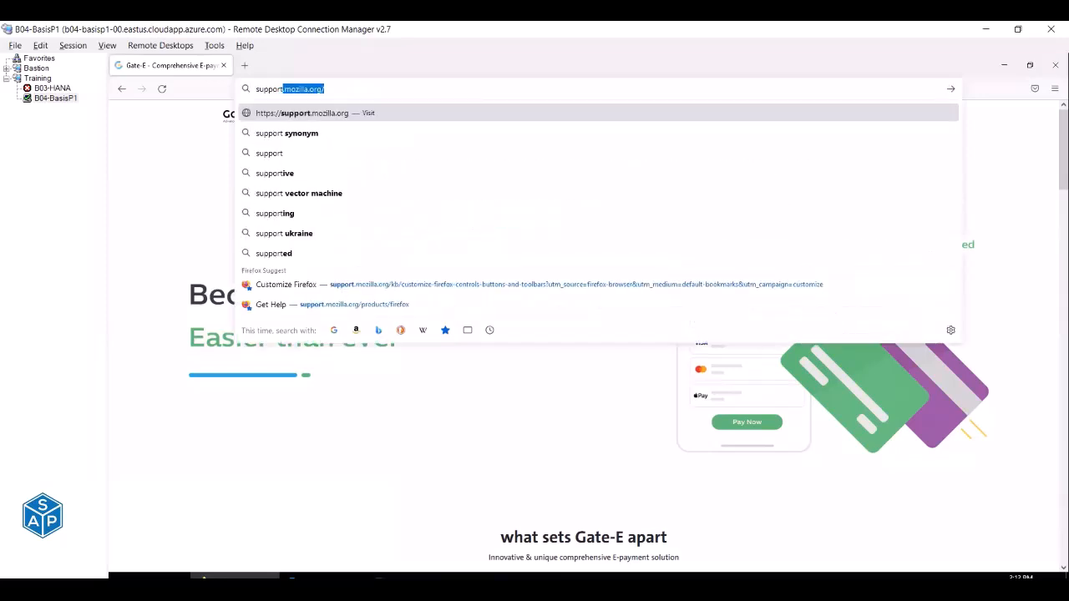
{"action": "type", "text": "m"}
{"action": "key", "text": "Return"}
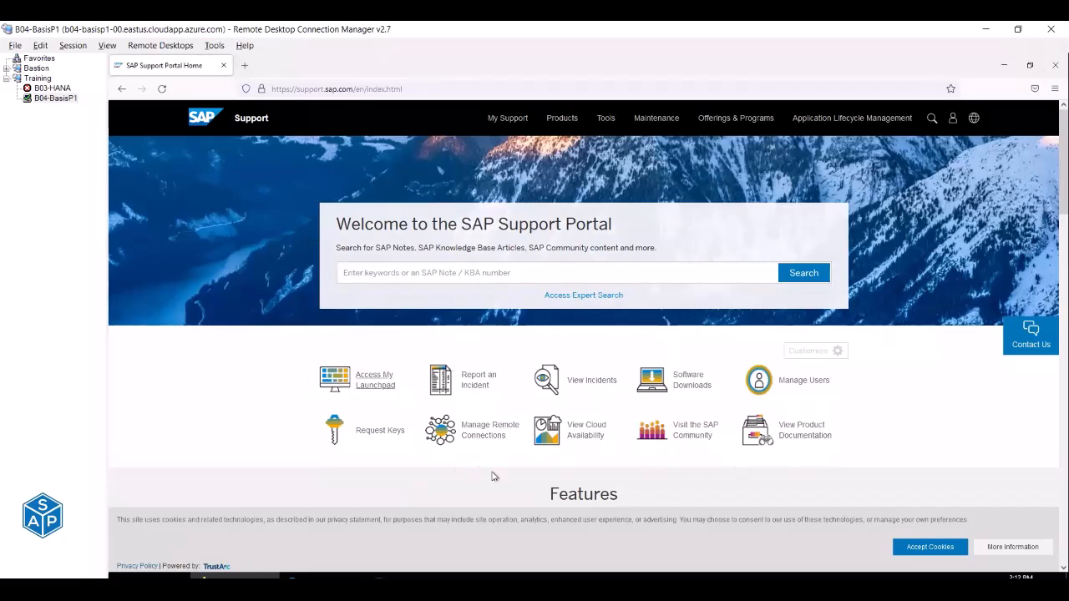
{"action": "left_click", "coordinate": [247, 89]}
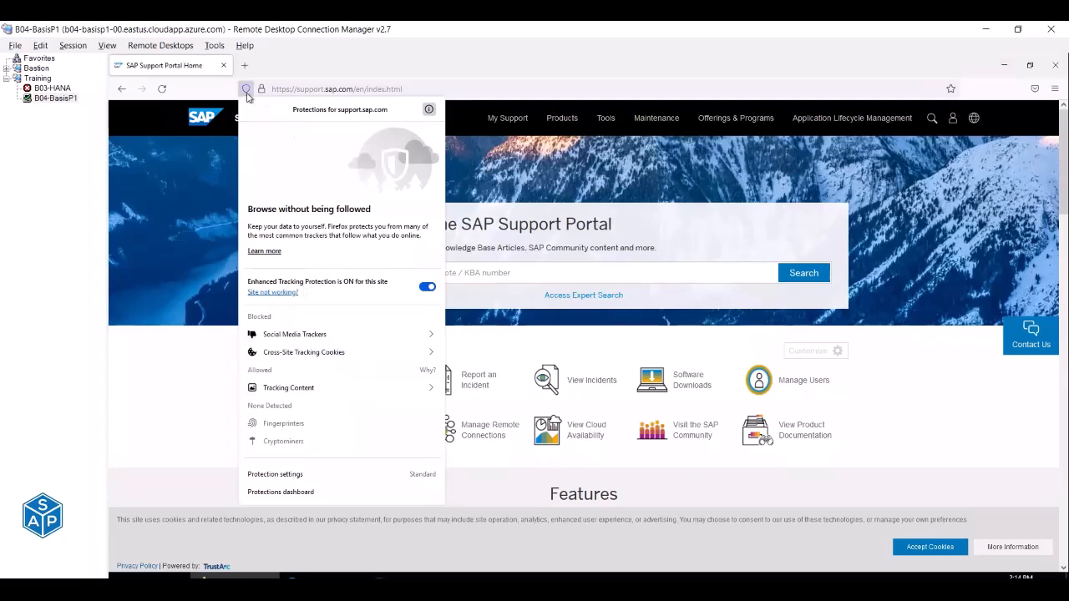
{"action": "left_click", "coordinate": [297, 67]}
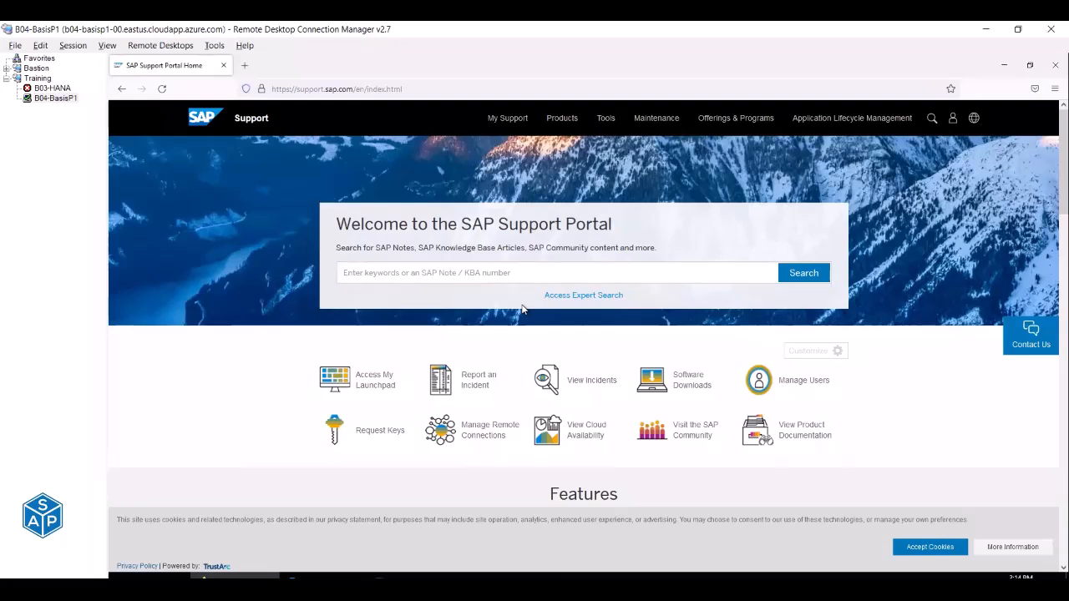
Go from the Support Portal to the Gmail sign-in page by entering 'gmail'.
{"action": "left_click", "coordinate": [311, 88]}
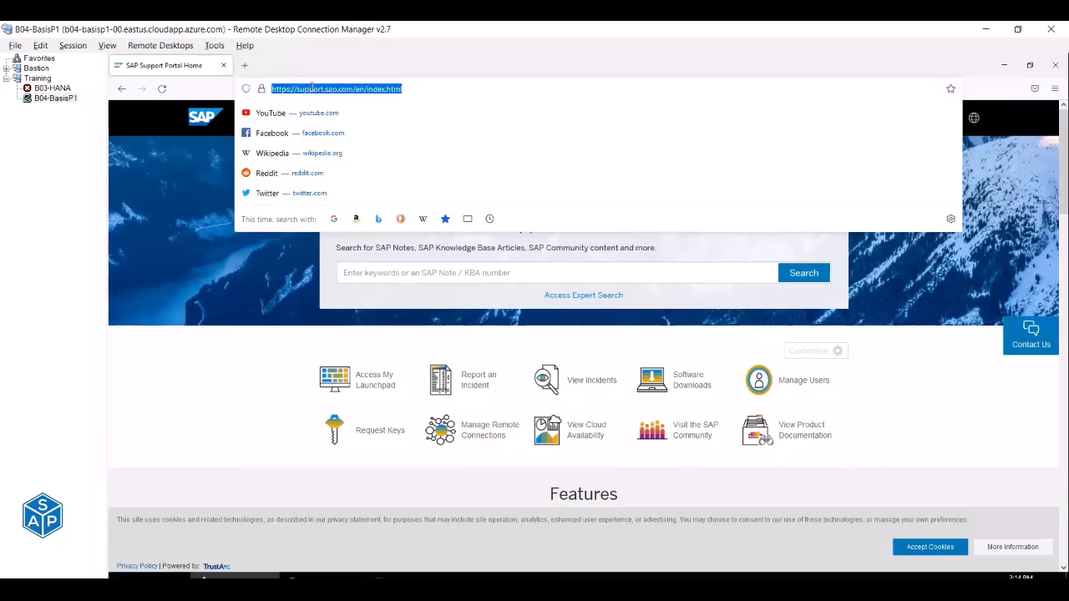
{"action": "type", "text": "gmail"}
{"action": "key", "text": "Return"}
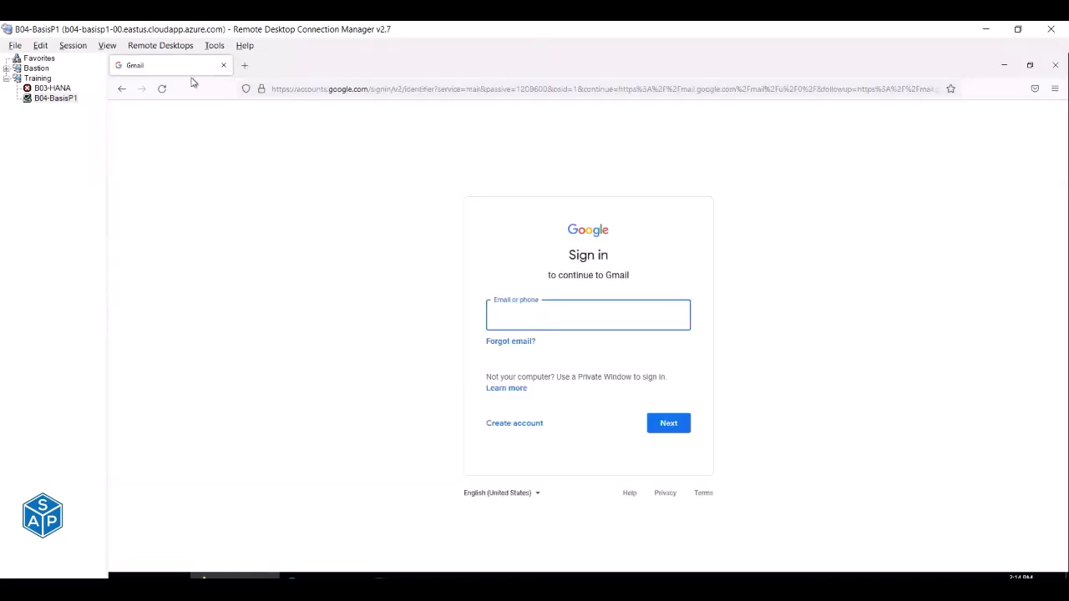
Check the sign-in page's tracking protection details, then dismiss them and the address suggestions.
{"action": "left_click", "coordinate": [245, 88]}
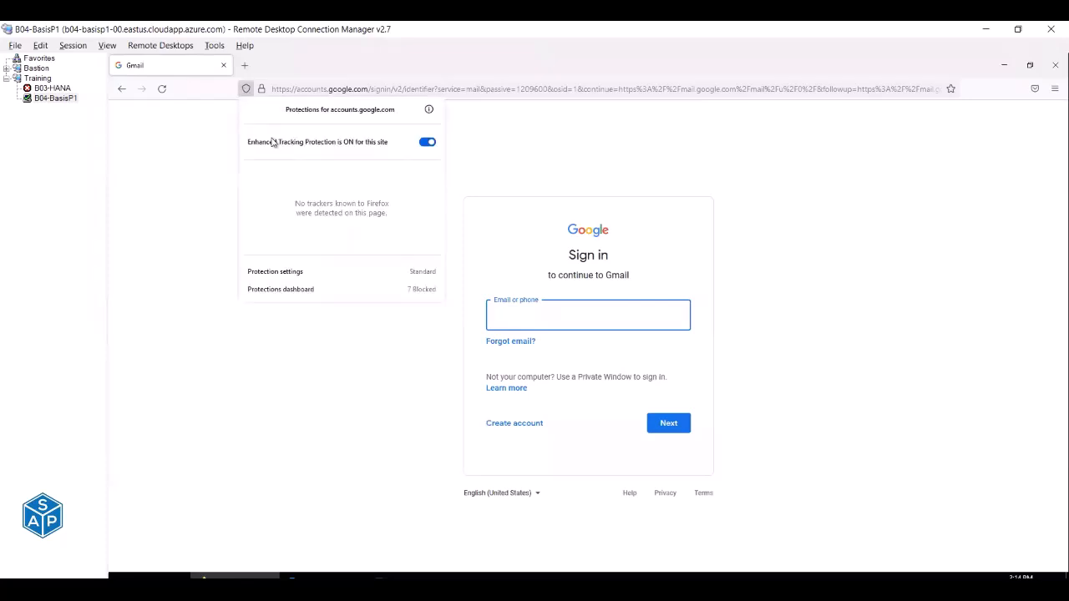
{"action": "left_click", "coordinate": [512, 156]}
{"action": "left_click", "coordinate": [512, 156]}
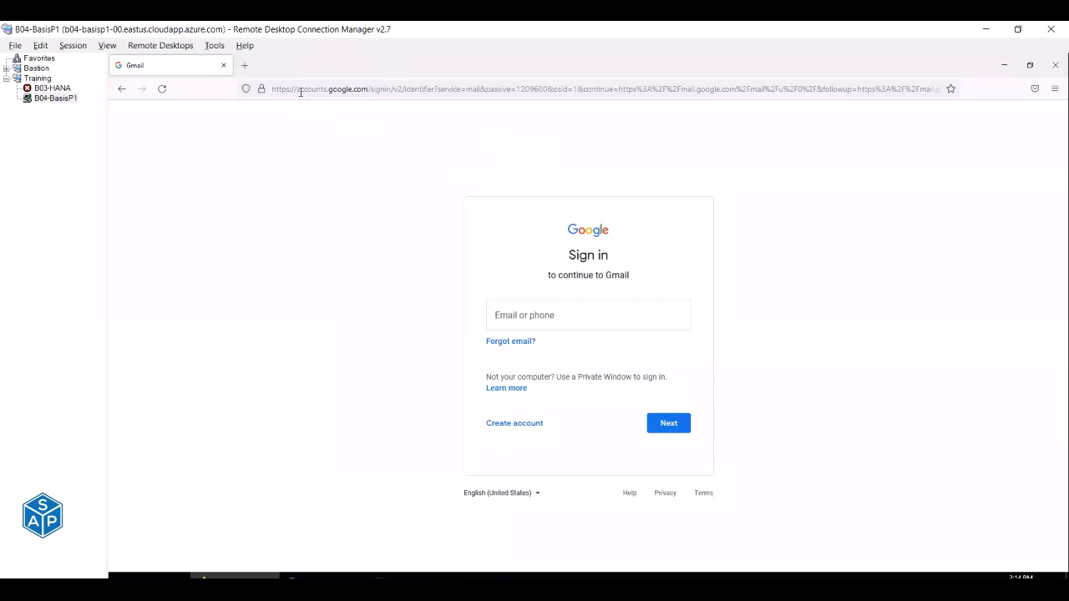
{"action": "left_click", "coordinate": [300, 89]}
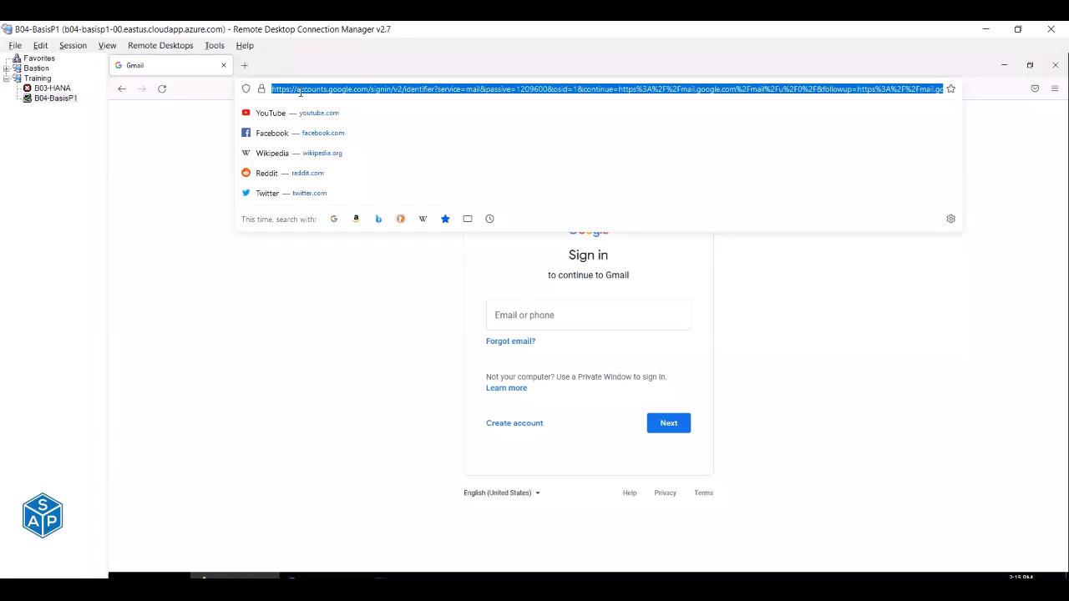
{"action": "left_click", "coordinate": [353, 293]}
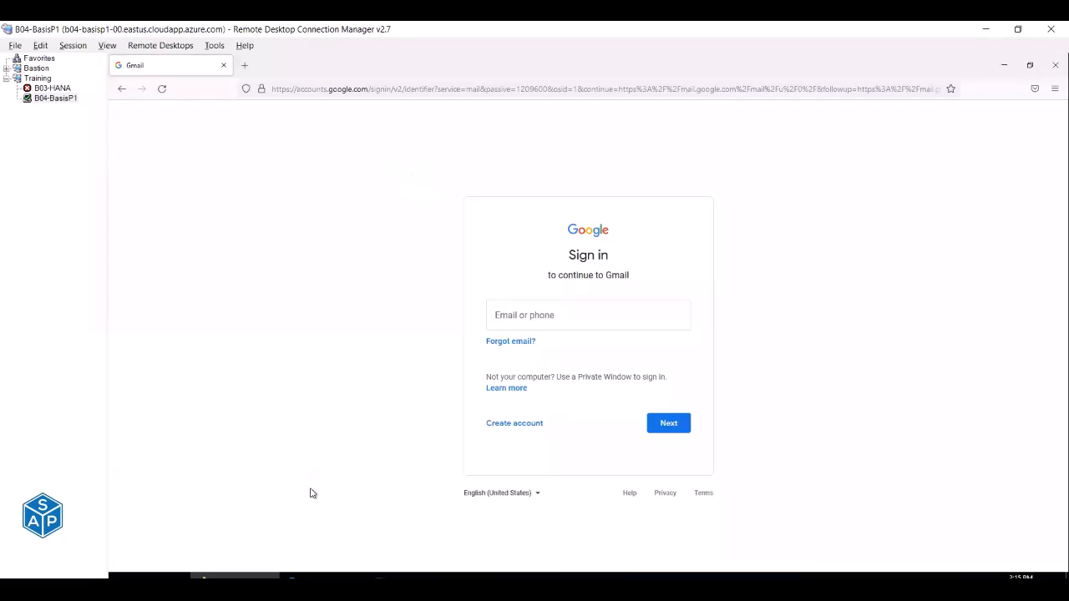
Bring the Excel Config sheet forward to review the pending SSL Certificates steps, then switch away.
{"action": "mouse_move", "coordinate": [324, 576]}
{"action": "key", "text": "alt+Tab"}
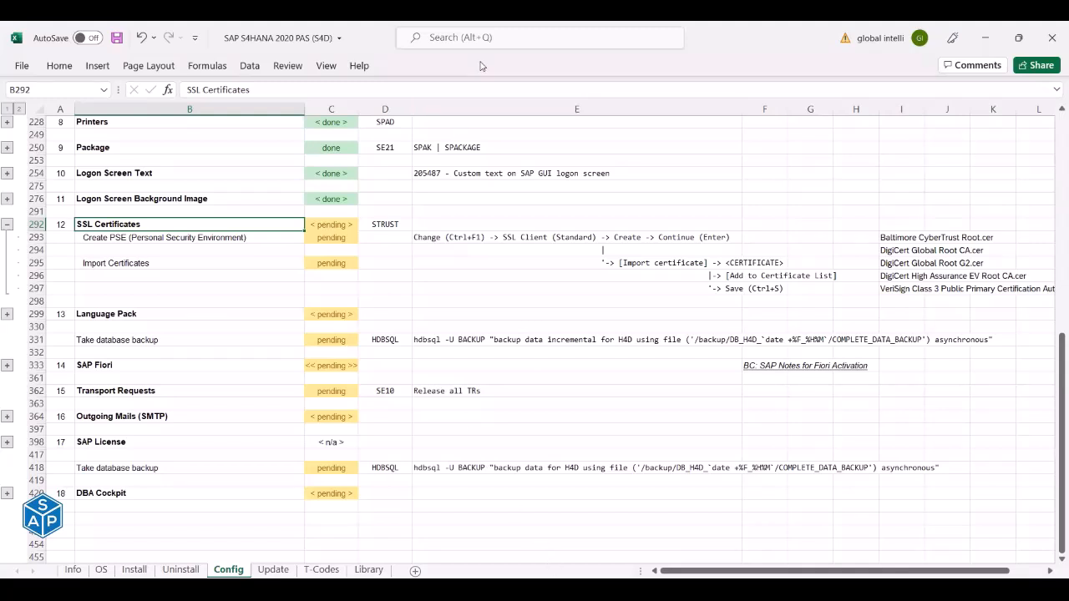
{"action": "key", "text": "alt+Tab"}
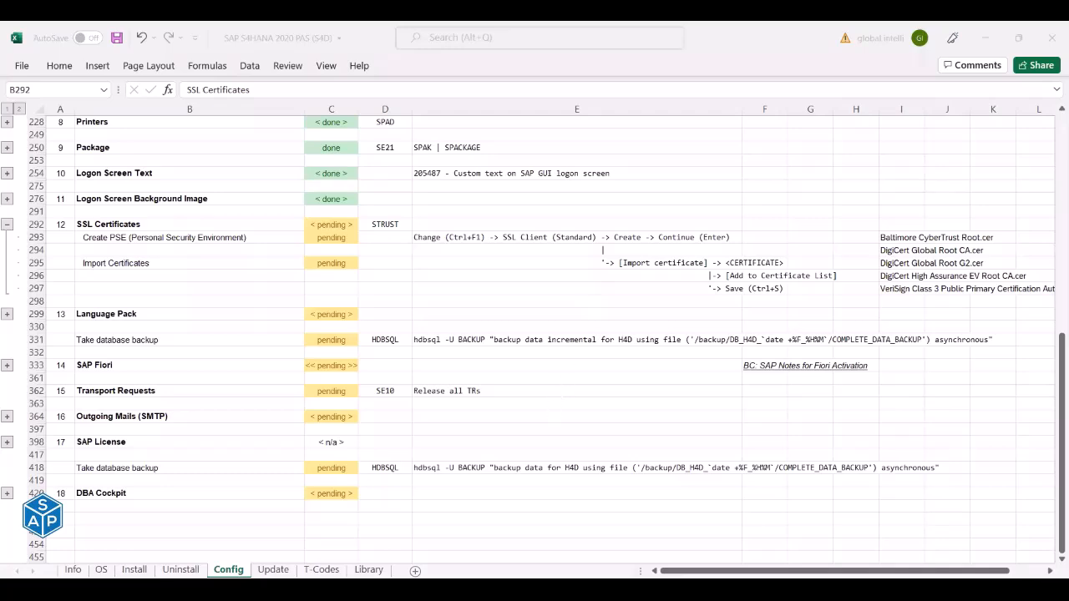
In the S4D terminal, stop the process watch and log out from s4dadm to root.
{"action": "key", "text": "alt+Tab"}
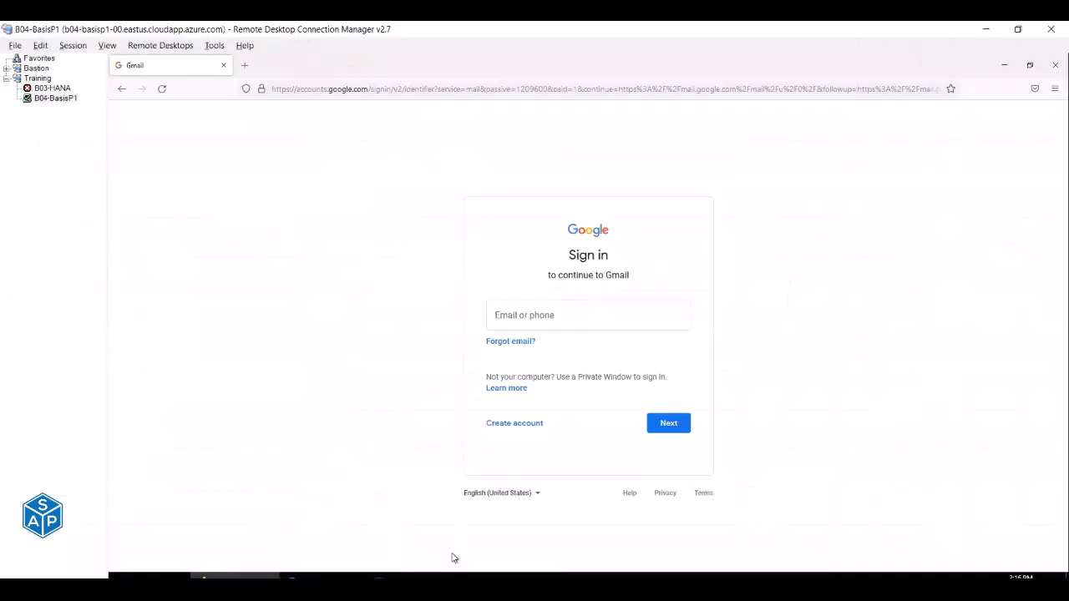
{"action": "left_click", "coordinate": [414, 576]}
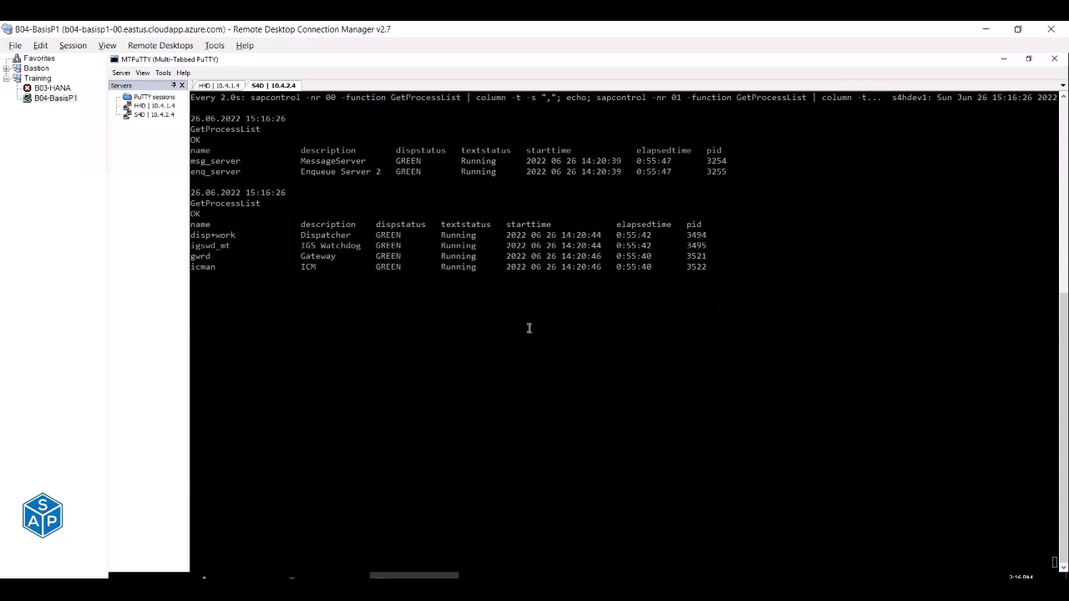
{"action": "key", "text": "ctrl+c"}
{"action": "type", "text": "c"}
{"action": "key", "text": "ctrl+d"}
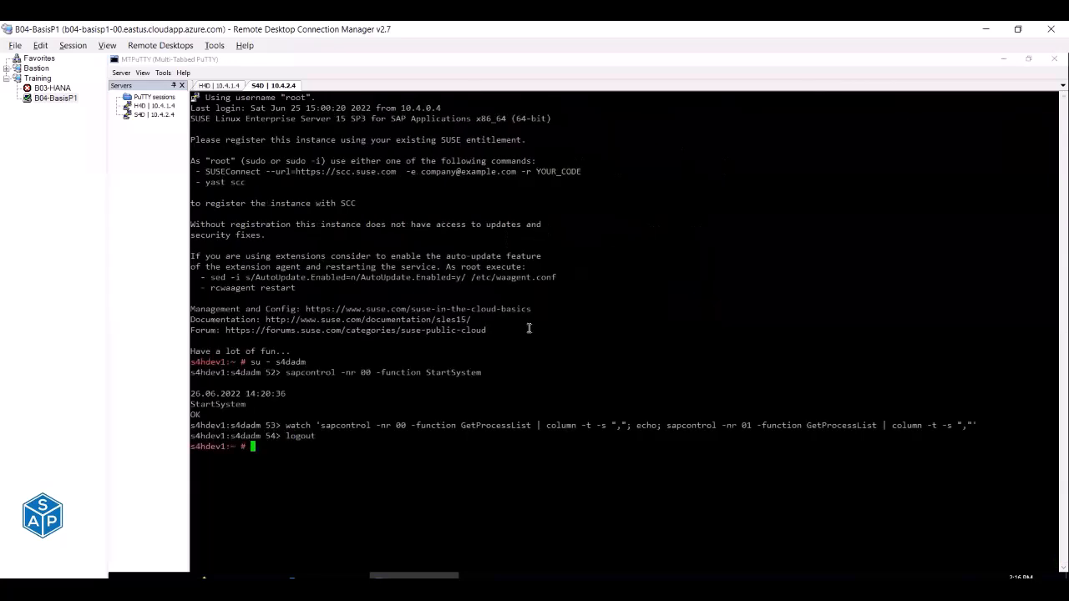
Change into /pkgs/SWPM20SP07_7/ and list the installer folder's contents.
{"action": "type", "text": "cd /pkgs/support_packages/"}
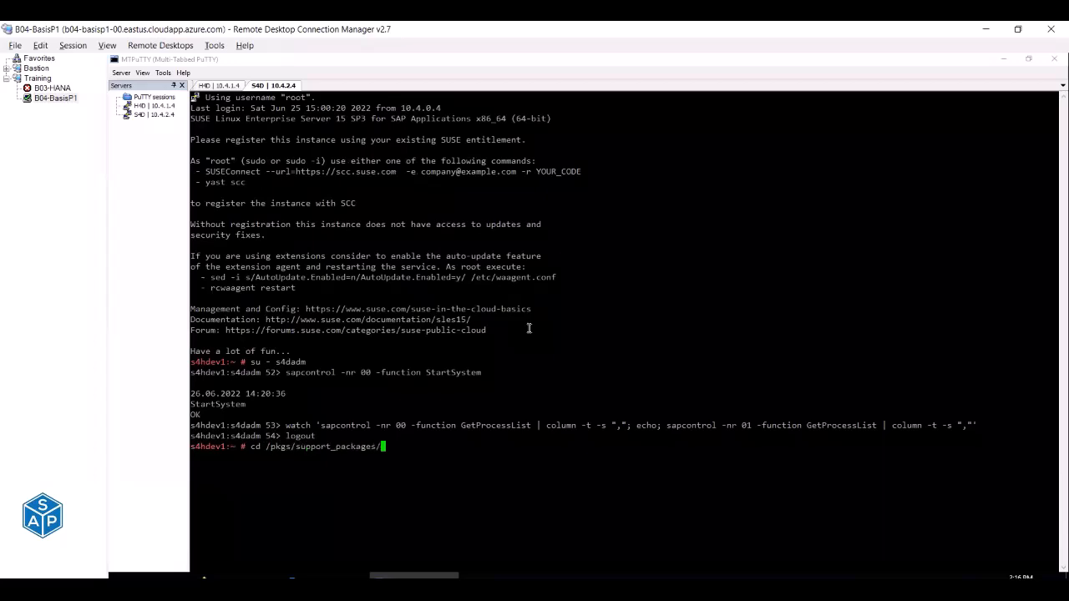
{"action": "key", "text": "BackSpace"}
{"action": "key", "text": "BackSpace"}
{"action": "key", "text": "BackSpace"}
{"action": "key", "text": "BackSpace"}
{"action": "key", "text": "BackSpace"}
{"action": "key", "text": "BackSpace"}
{"action": "key", "text": "BackSpace"}
{"action": "key", "text": "BackSpace"}
{"action": "key", "text": "BackSpace"}
{"action": "key", "text": "BackSpace"}
{"action": "key", "text": "BackSpace"}
{"action": "key", "text": "BackSpace"}
{"action": "key", "text": "BackSpace"}
{"action": "key", "text": "BackSpace"}
{"action": "key", "text": "BackSpace"}
{"action": "key", "text": "BackSpace"}
{"action": "key", "text": "BackSpace"}
{"action": "type", "text": "S"}
{"action": "key", "text": "Tab"}
{"action": "key", "text": "Return"}
{"action": "type", "text": "ls"}
{"action": "key", "text": "Return"}
Run ./sapinst and select the browser GUI address it prints.
{"action": "type", "text": "./sapin"}
{"action": "key", "text": "Tab"}
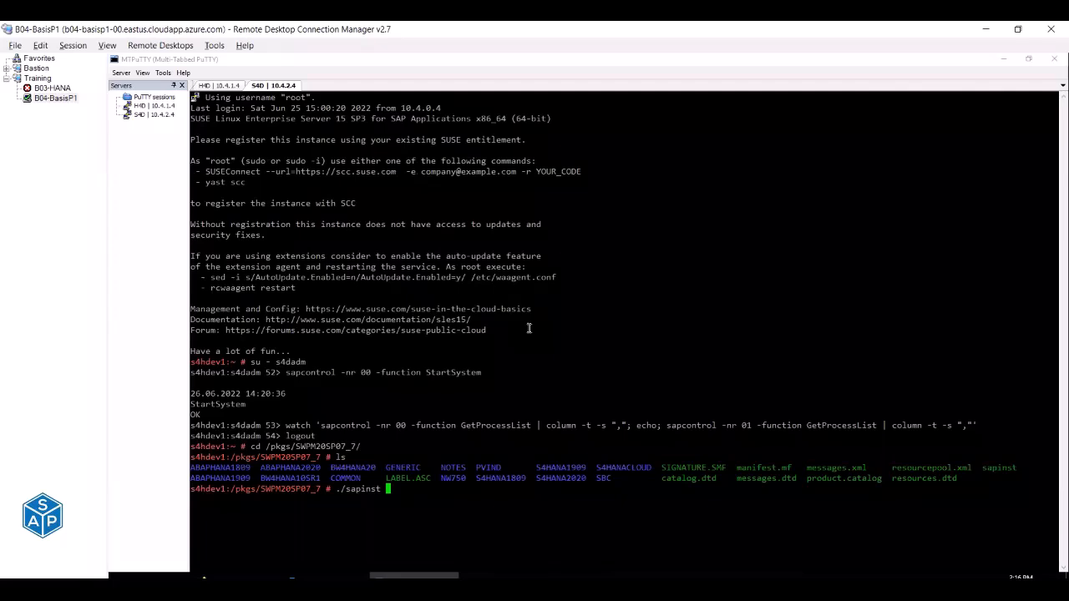
{"action": "key", "text": "Return"}
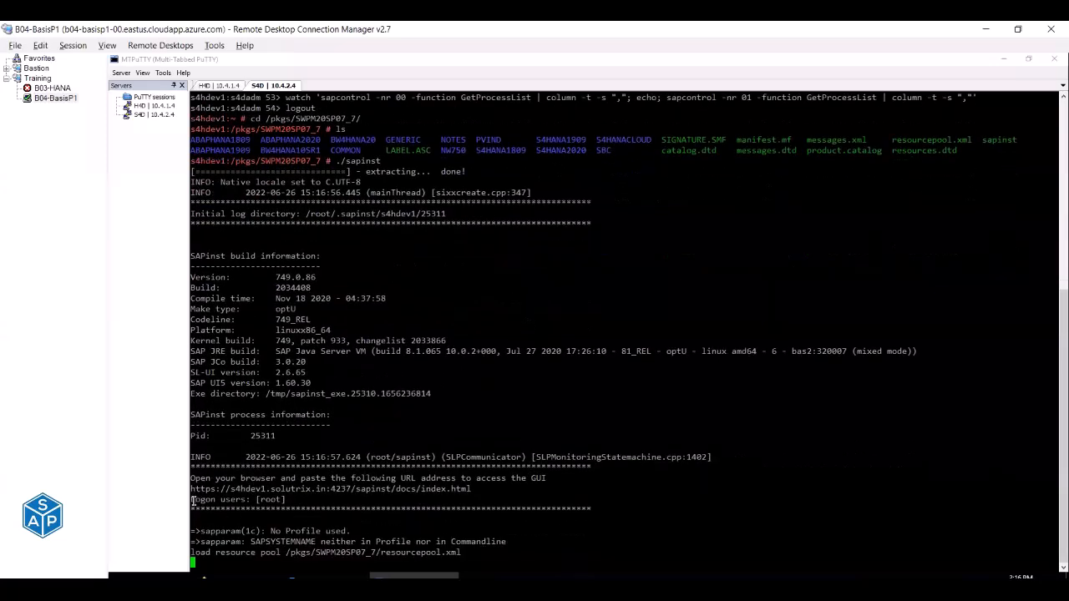
{"action": "left_click_drag", "start_coordinate": [191, 490], "coordinate": [471, 491]}
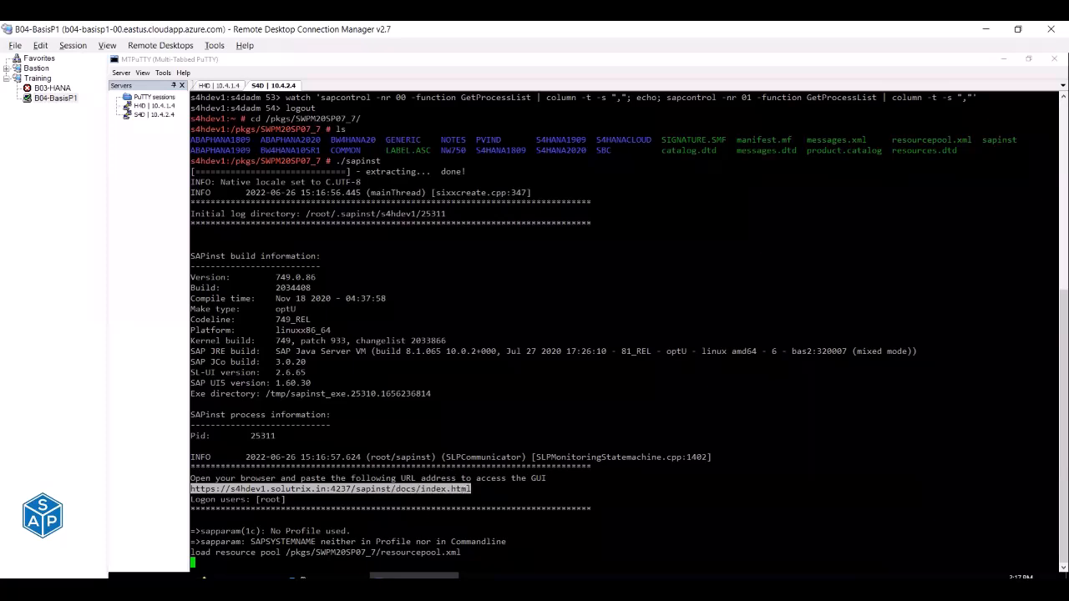
Load the copied installer GUI address in Firefox and sign in to Software Provisioning Manager as root.
{"action": "left_click", "coordinate": [322, 575]}
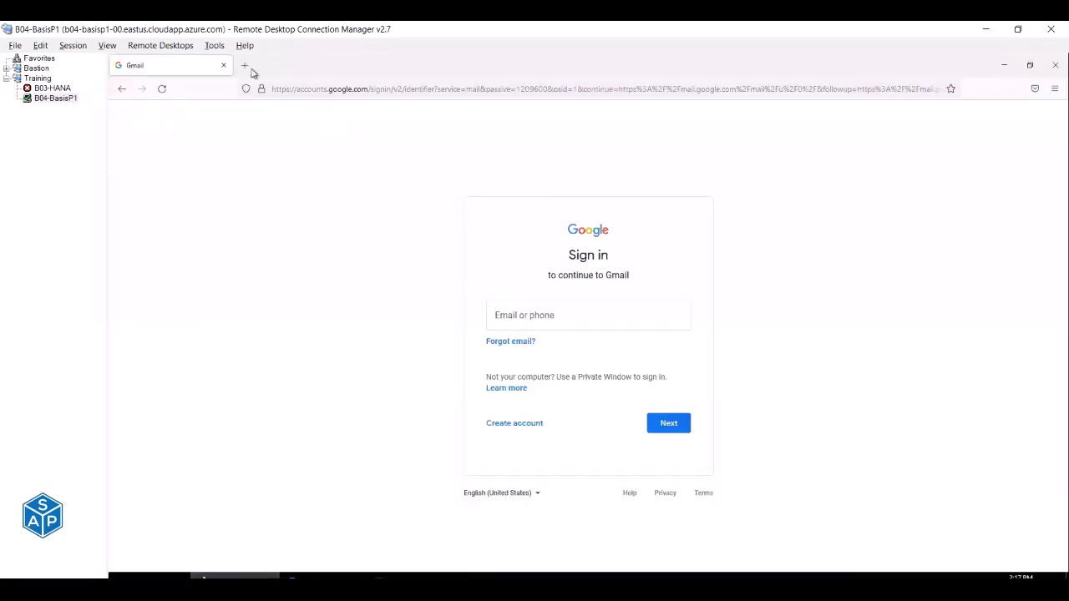
{"action": "left_click", "coordinate": [311, 90]}
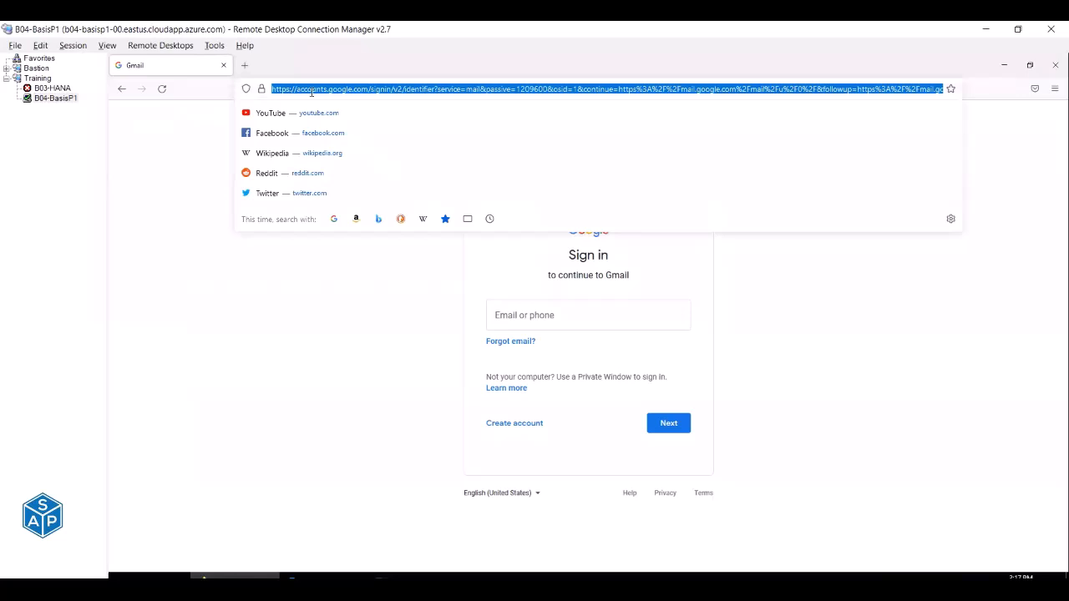
{"action": "key", "text": "ctrl+v"}
{"action": "key", "text": "Return"}
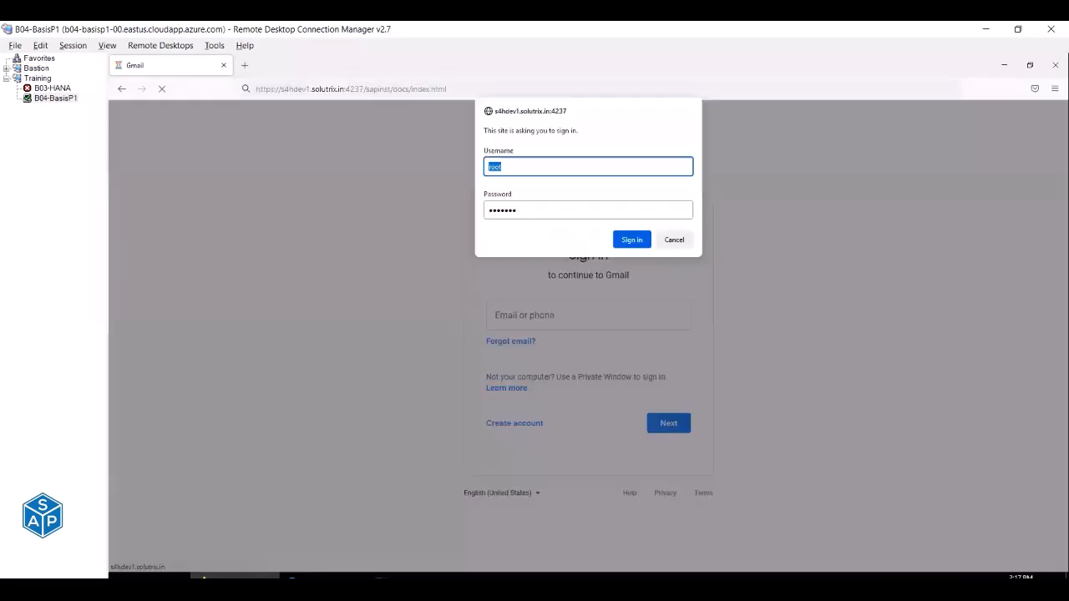
{"action": "left_click", "coordinate": [673, 240]}
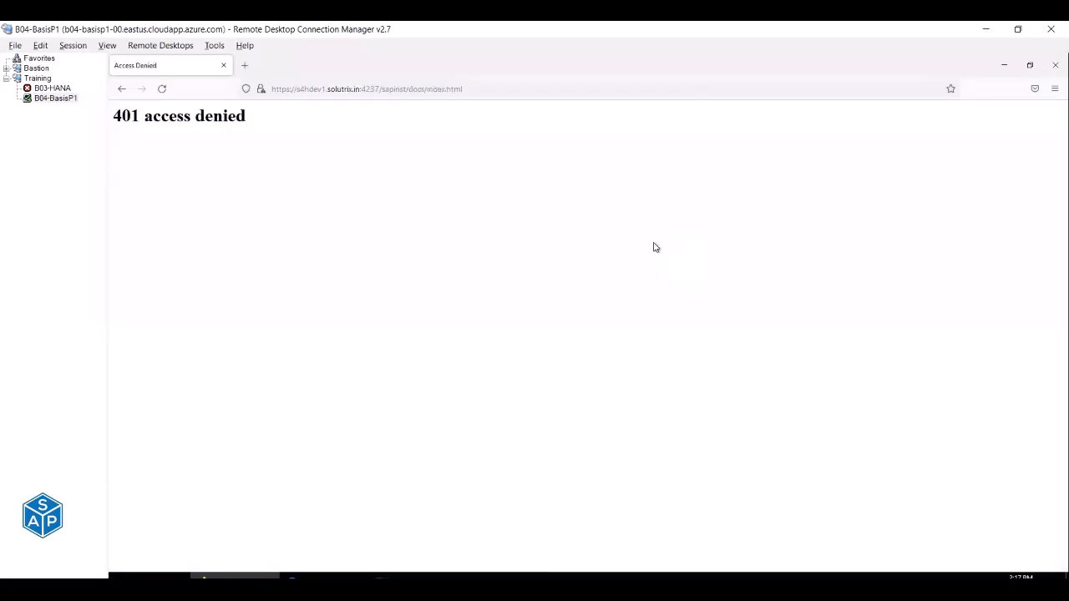
{"action": "left_click", "coordinate": [244, 67]}
{"action": "key", "text": "ctrl+v"}
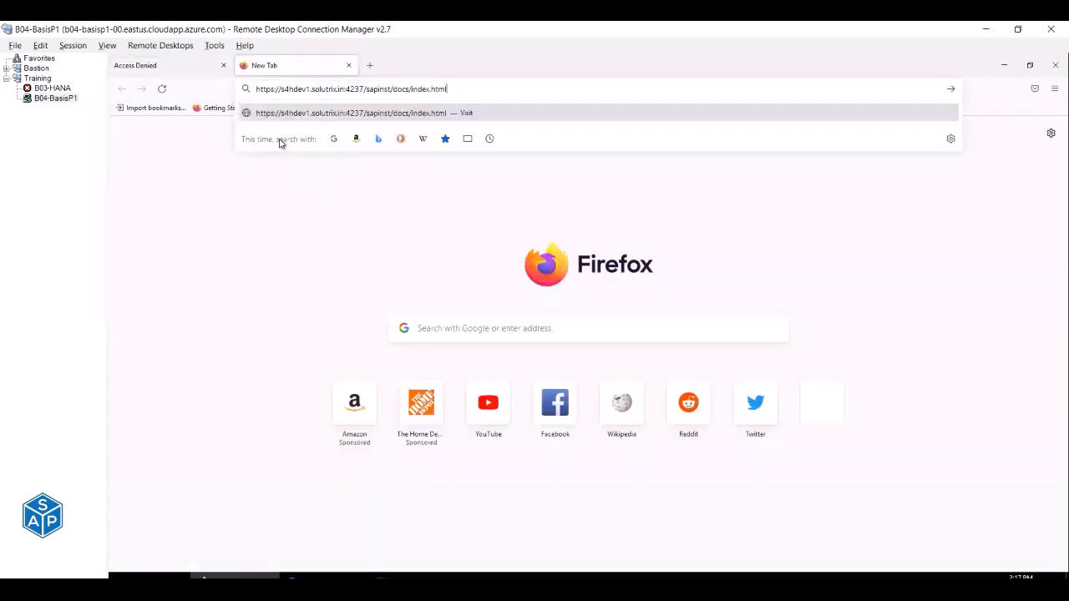
{"action": "left_click", "coordinate": [223, 65]}
{"action": "key", "text": "Return"}
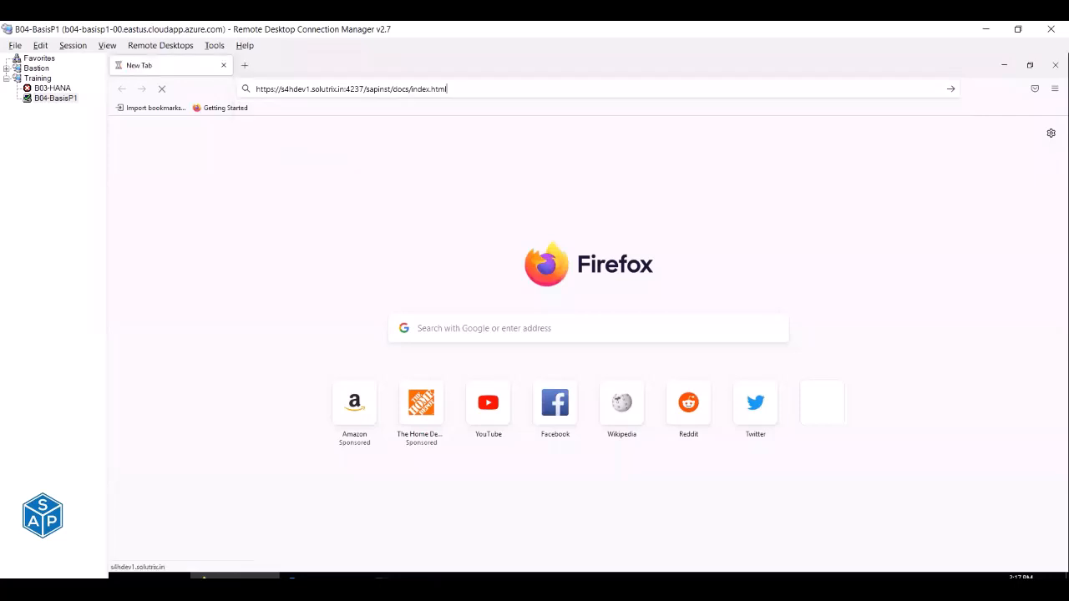
{"action": "left_click", "coordinate": [632, 259]}
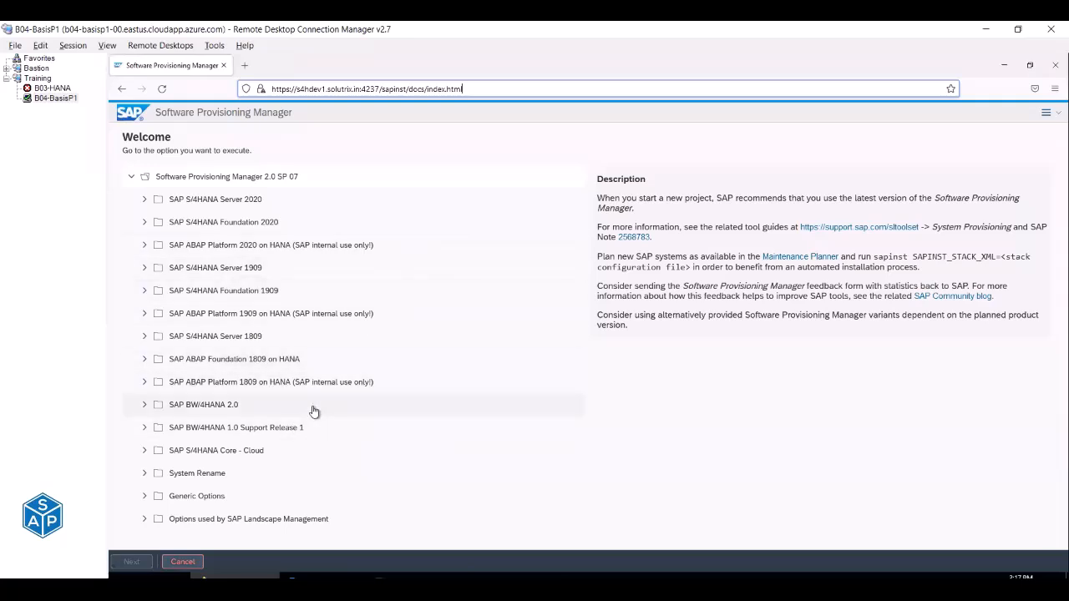
Cancel the installer from its options menu and confirm exiting.
{"action": "left_click", "coordinate": [1046, 113]}
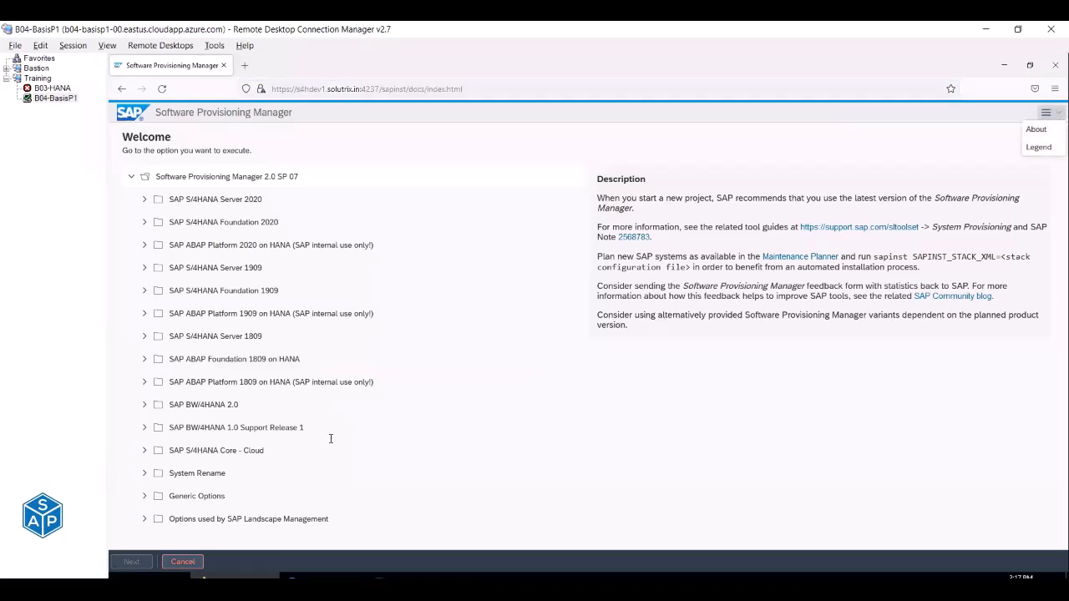
{"action": "left_click", "coordinate": [171, 565]}
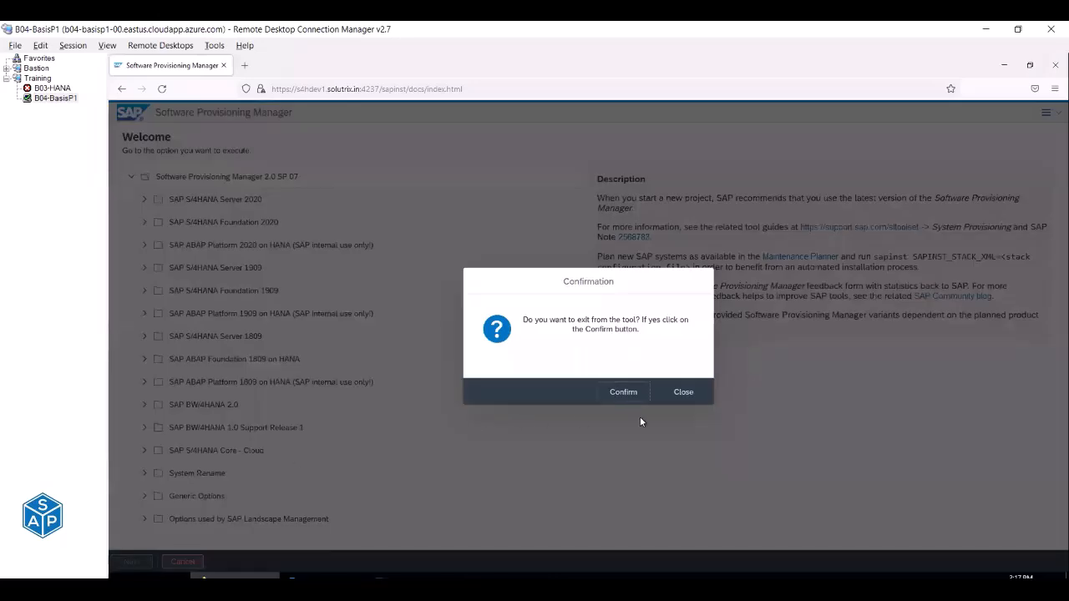
{"action": "left_click", "coordinate": [633, 396]}
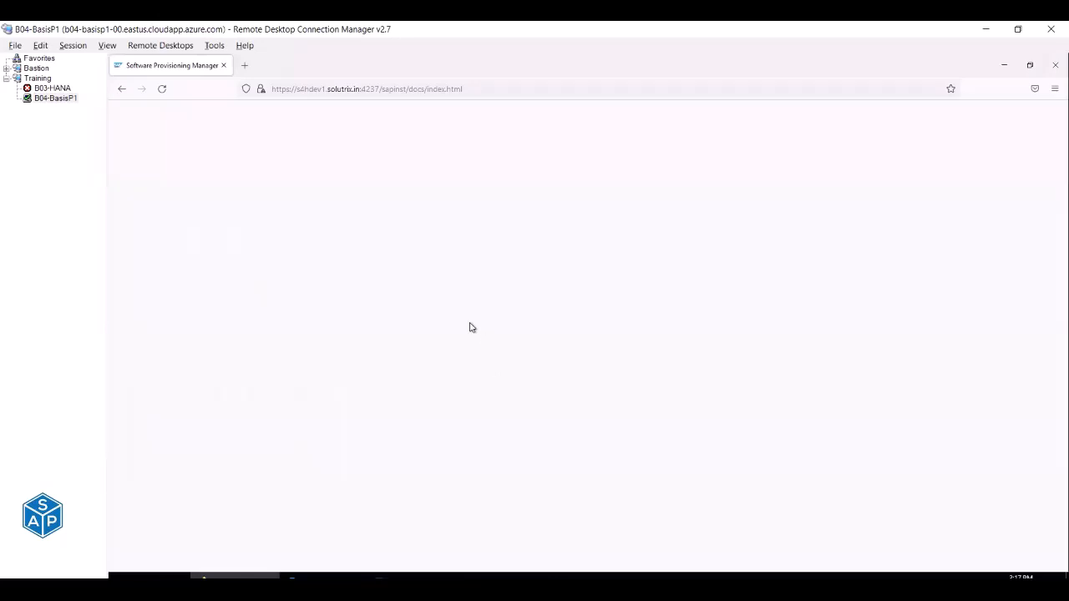
Close the installer browser and interrupt sapinst with repeated Ctrl+C until it terminates.
{"action": "left_click", "coordinate": [1054, 65]}
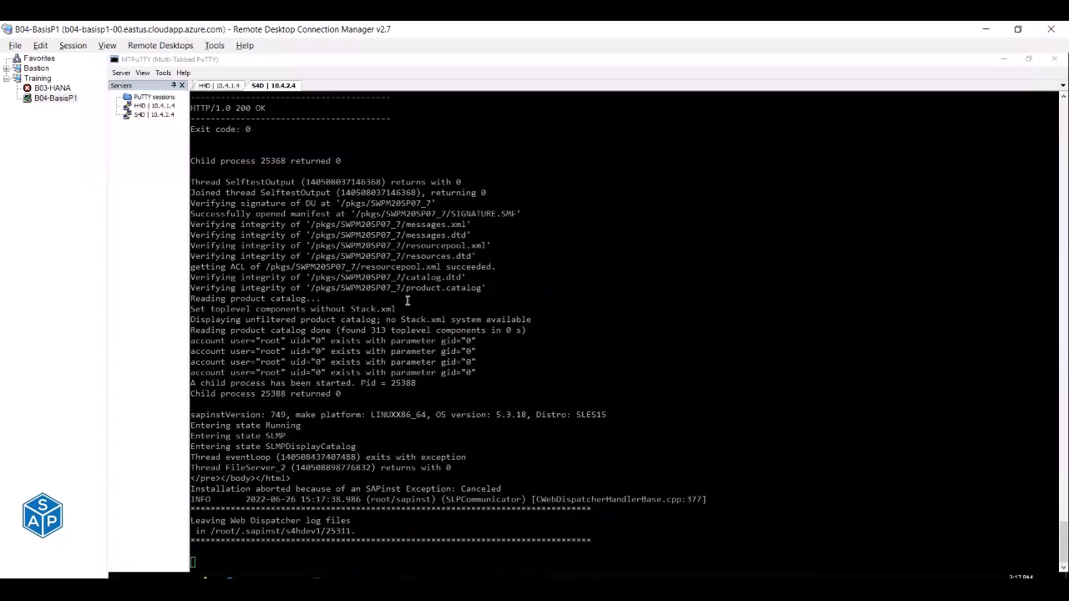
{"action": "key", "text": "ctrl+c"}
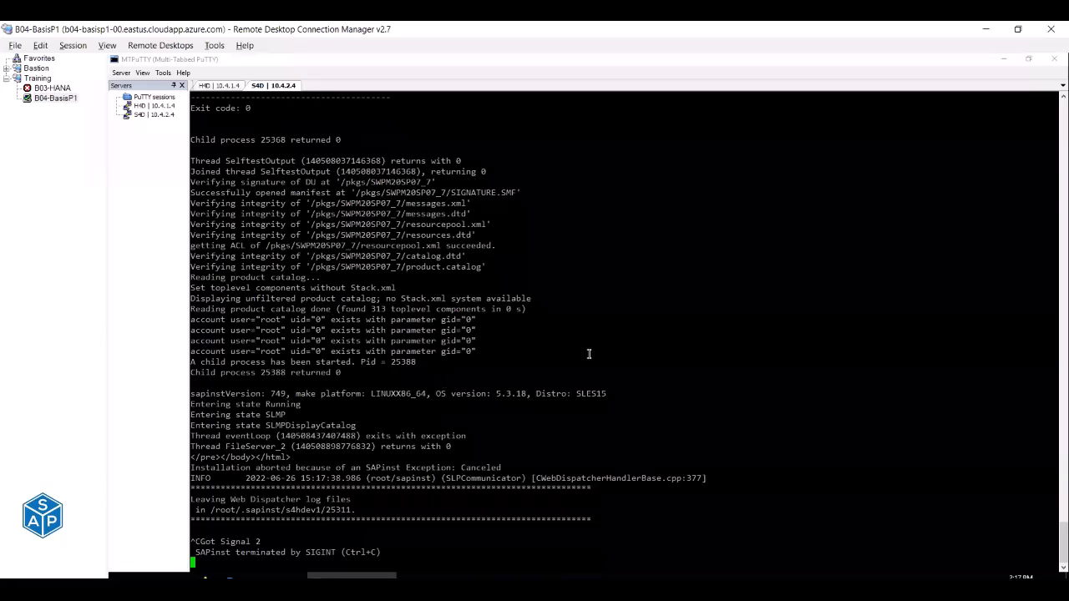
{"action": "key", "text": "Return"}
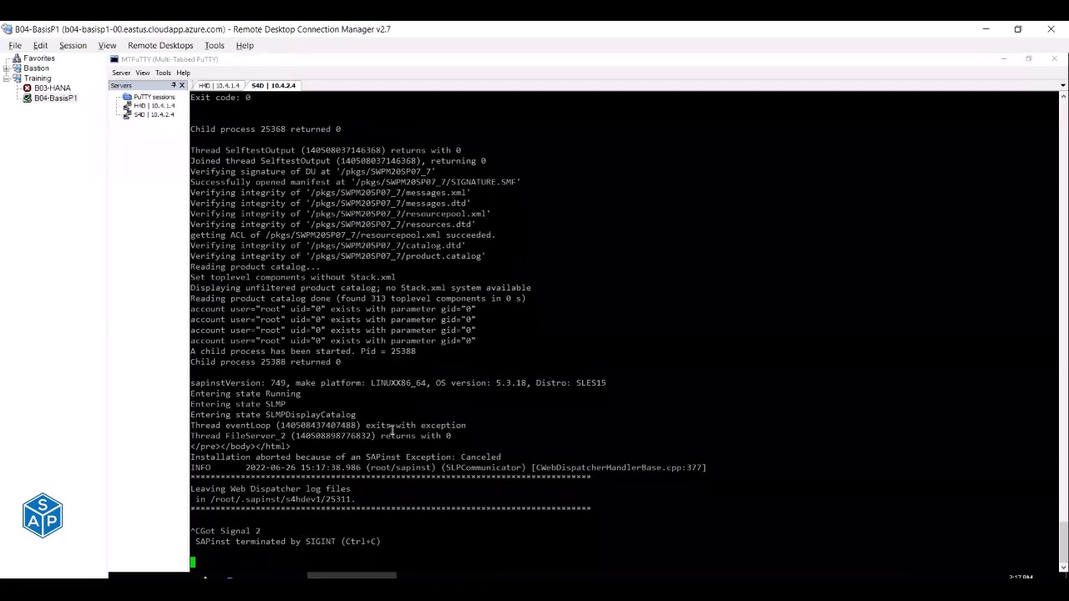
{"action": "key", "text": "ctrl+c"}
{"action": "key", "text": "Return"}
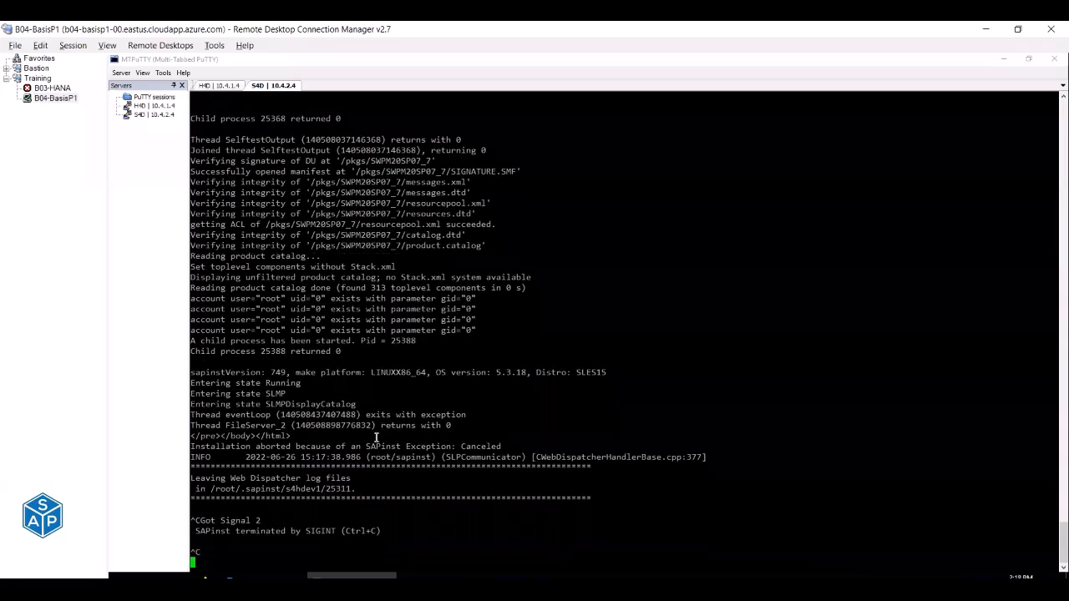
{"action": "key", "text": "Return"}
{"action": "key", "text": "Return"}
{"action": "key", "text": "Return"}
{"action": "key", "text": "Return"}
{"action": "key", "text": "Return"}
{"action": "key", "text": "ctrl+c"}
{"action": "key", "text": "ctrl+c"}
{"action": "key", "text": "ctrl+c"}
{"action": "key", "text": "ctrl+c"}
{"action": "key", "text": "ctrl+c"}
{"action": "key", "text": "ctrl+c"}
{"action": "key", "text": "ctrl+c"}
{"action": "key", "text": "Return"}
{"action": "key", "text": "Return"}
{"action": "key", "text": "Return"}
{"action": "key", "text": "Return"}
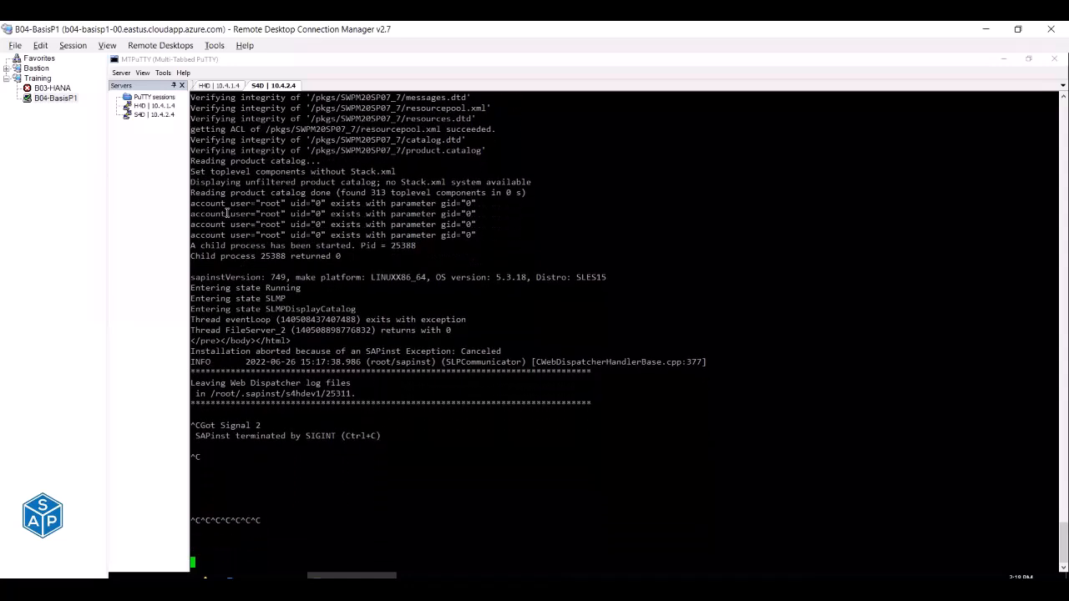
{"action": "right_click", "coordinate": [269, 88]}
In a duplicated S4D session, list sapinst processes with ps -ef | grep sapinst and kill 25310.
{"action": "left_click", "coordinate": [301, 107]}
{"action": "type", "text": "ps -ef | "}
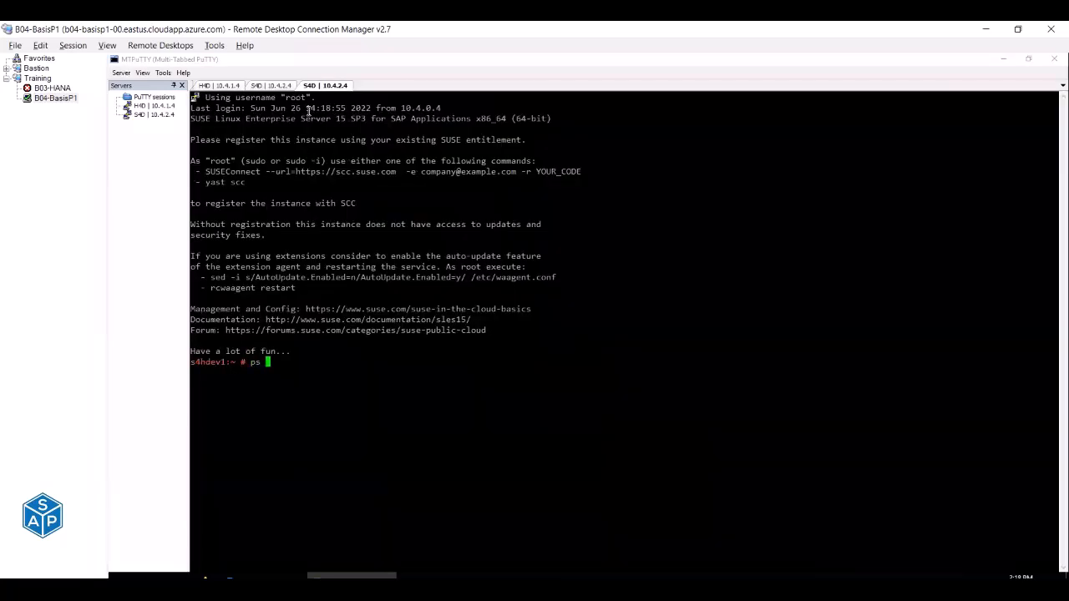
{"action": "type", "text": "grep sapinst"}
{"action": "key", "text": "Return"}
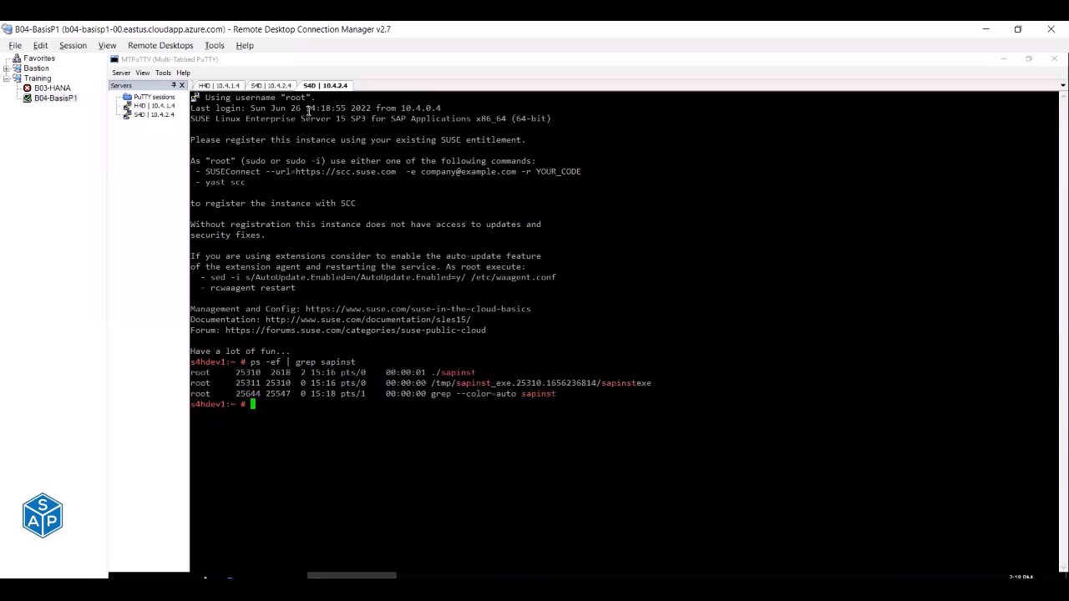
{"action": "double_click", "coordinate": [242, 371]}
{"action": "type", "text": "kill"}
{"action": "right_click", "coordinate": [419, 450]}
{"action": "key", "text": "Return"}
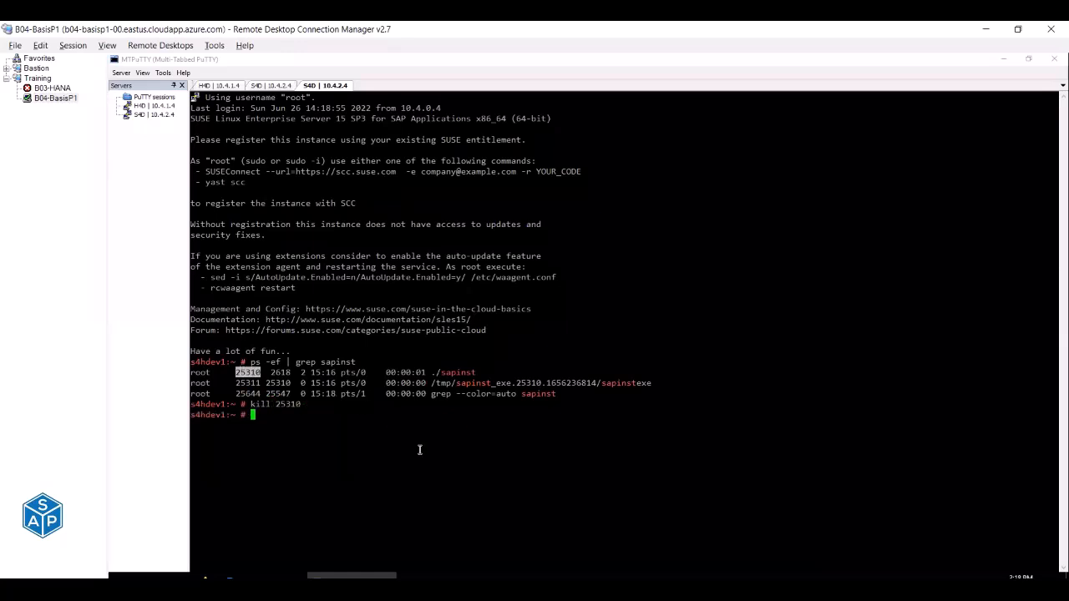
In the original session, return home and switch to s4dadm with su - s4dadm.
{"action": "left_click", "coordinate": [275, 85]}
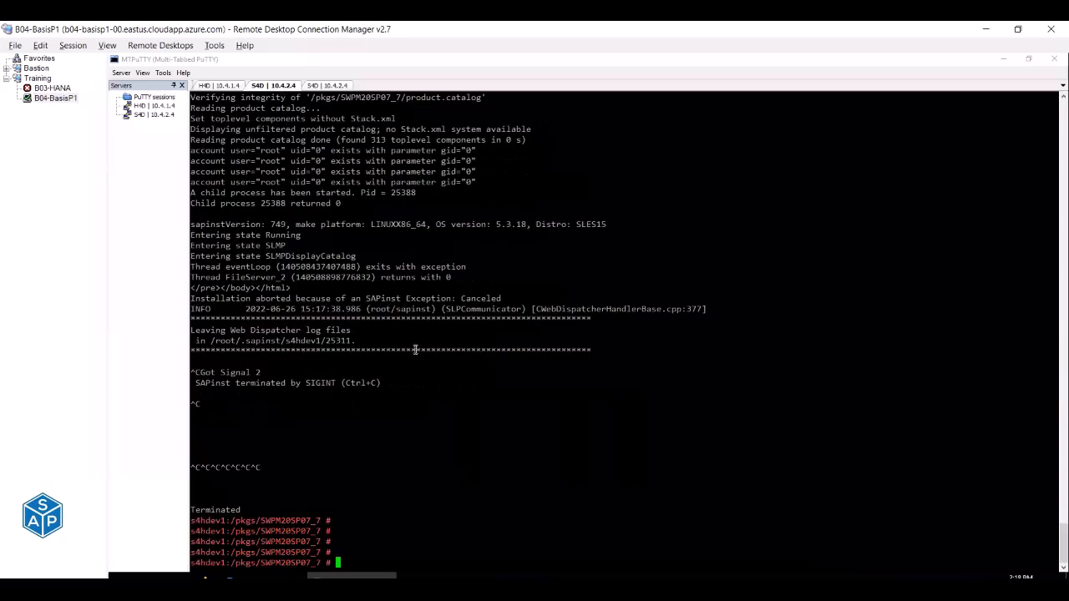
{"action": "type", "text": "cd"}
{"action": "key", "text": "Return"}
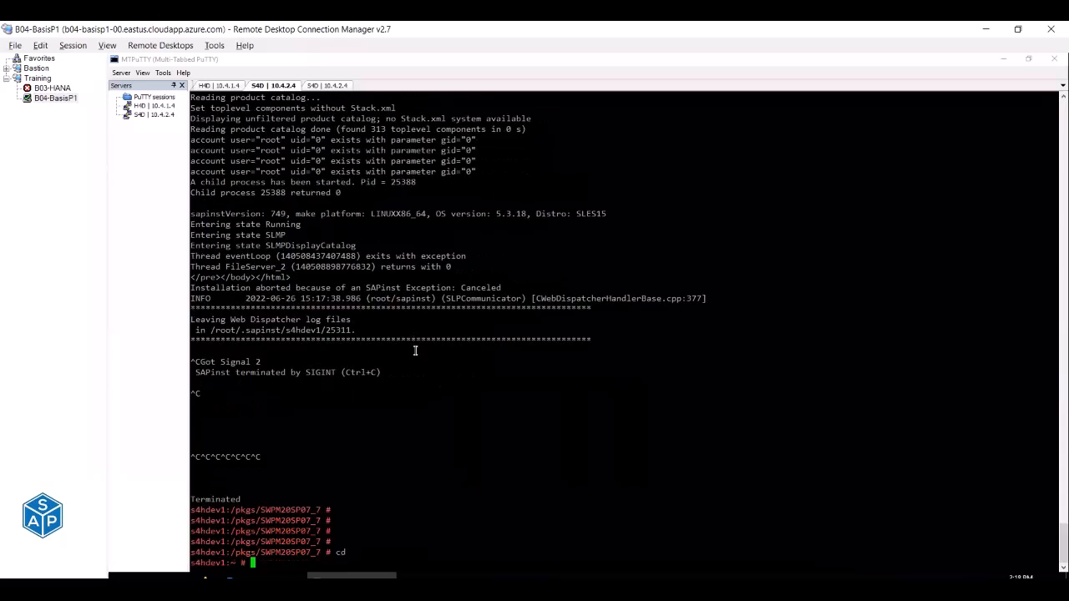
{"action": "type", "text": "./sapinst"}
{"action": "key", "text": "BackSpace"}
{"action": "key", "text": "BackSpace"}
{"action": "key", "text": "BackSpace"}
{"action": "key", "text": "BackSpace"}
{"action": "key", "text": "BackSpace"}
{"action": "key", "text": "BackSpace"}
{"action": "key", "text": "BackSpace"}
{"action": "key", "text": "BackSpace"}
{"action": "key", "text": "BackSpace"}
{"action": "key", "text": "BackSpace"}
{"action": "type", "text": "su - s4dadm"}
{"action": "key", "text": "Return"}
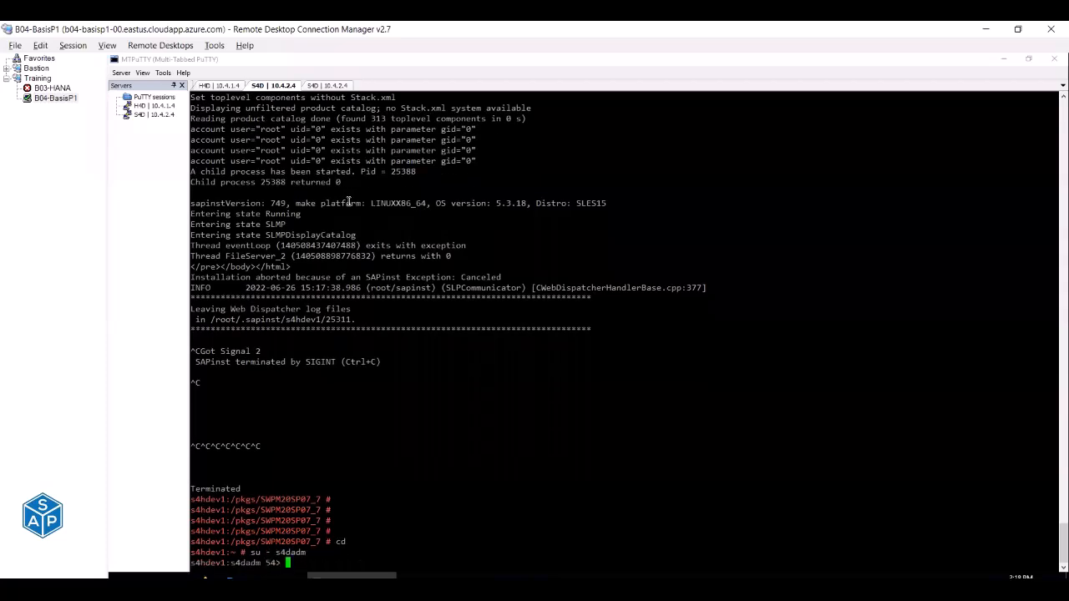
{"action": "key", "text": "ctrl+l"}
In the duplicated root session, recheck the processes and run killall sapinst.
{"action": "left_click", "coordinate": [325, 87]}
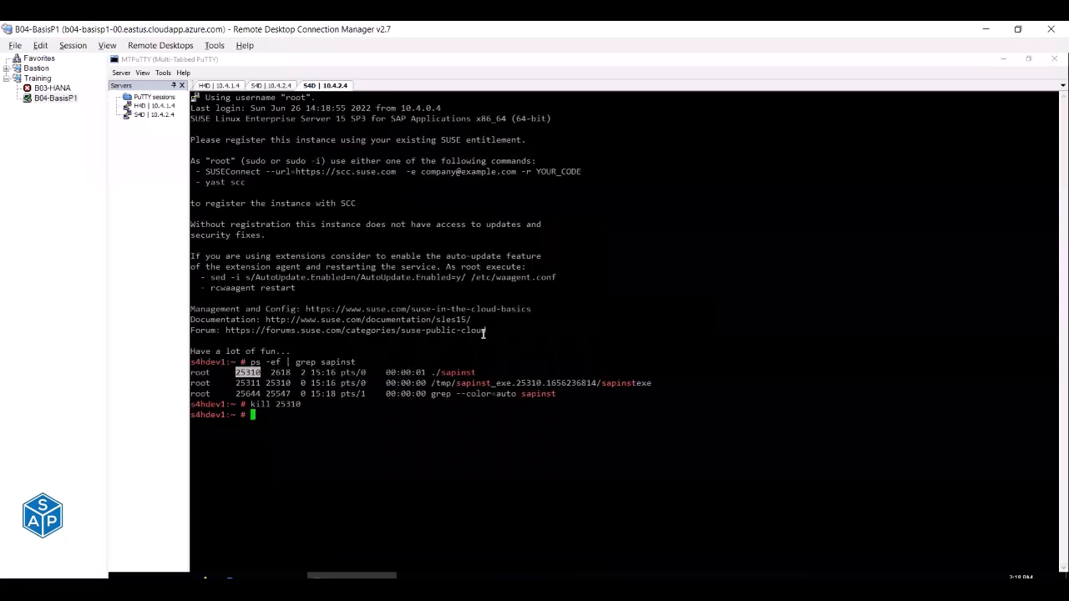
{"action": "key", "text": "Up"}
{"action": "key", "text": "Up"}
{"action": "key", "text": "Return"}
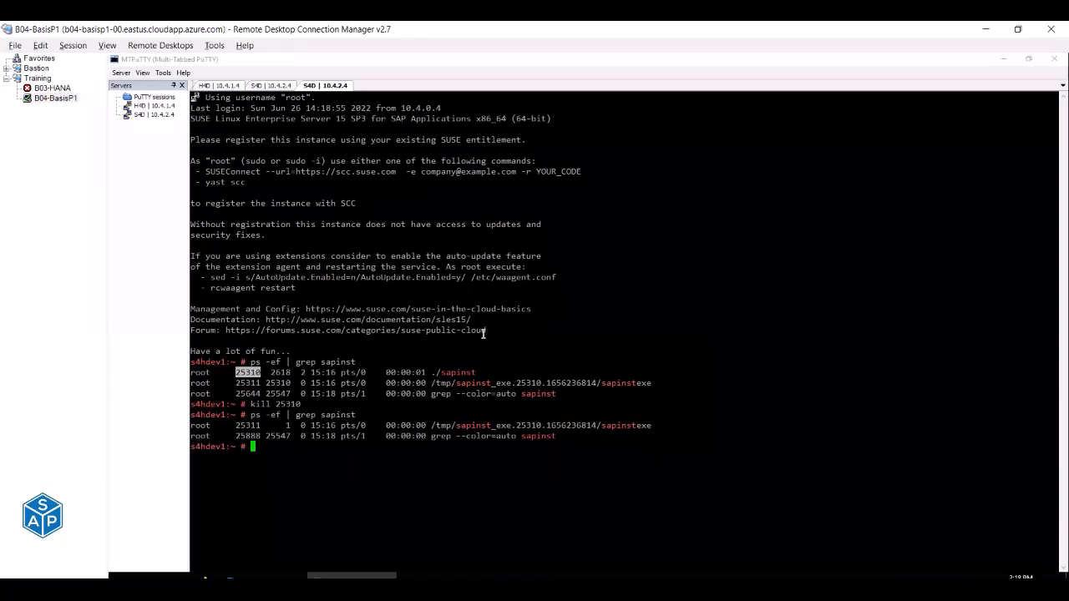
{"action": "type", "text": "killall"}
{"action": "double_click", "coordinate": [453, 372]}
{"action": "right_click", "coordinate": [453, 372]}
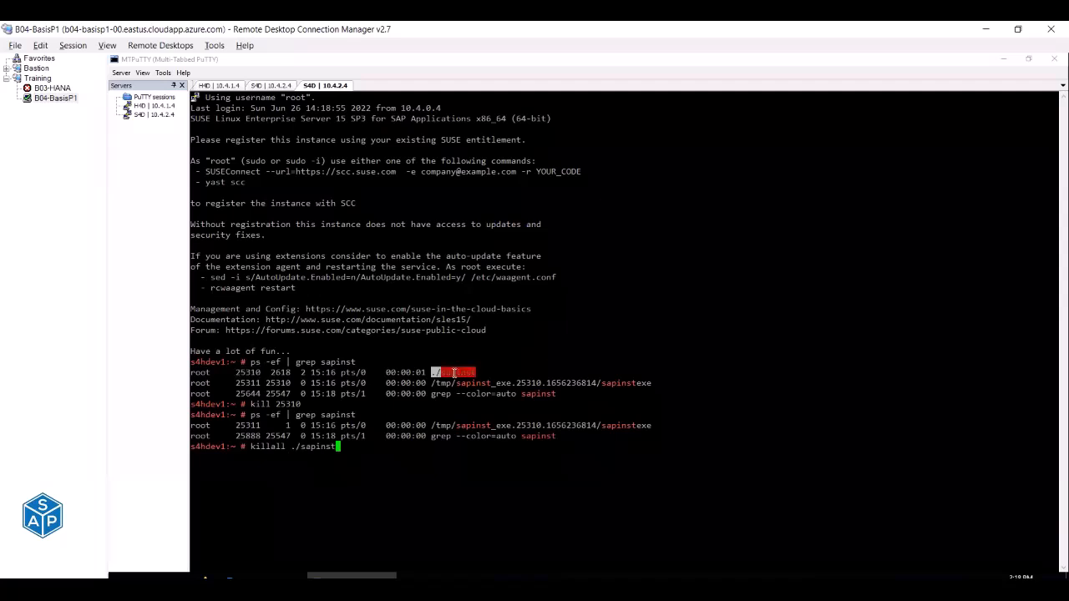
{"action": "key", "text": "Left"}
{"action": "key", "text": "Left"}
{"action": "key", "text": "Left"}
{"action": "key", "text": "Left"}
{"action": "key", "text": "Left"}
{"action": "key", "text": "Left"}
{"action": "key", "text": "Left"}
{"action": "key", "text": "Left"}
{"action": "key", "text": "BackSpace"}
{"action": "key", "text": "Delete"}
{"action": "key", "text": "Return"}
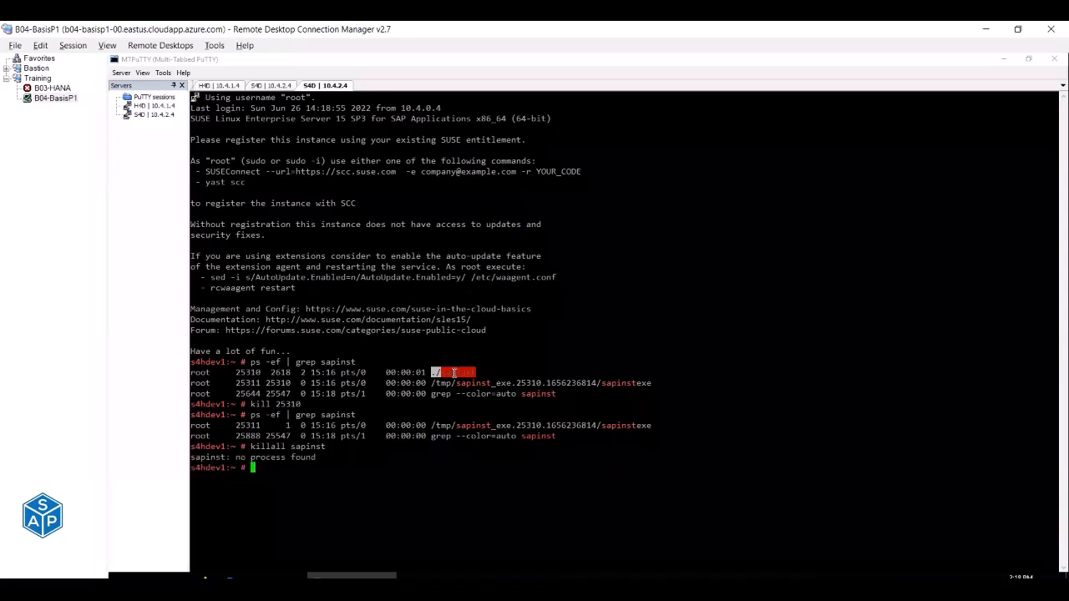
Run killall sapinstexe, verify no sapinst processes remain, and close the duplicated session.
{"action": "key", "text": "Up"}
{"action": "key", "text": "Up"}
{"action": "key", "text": "Return"}
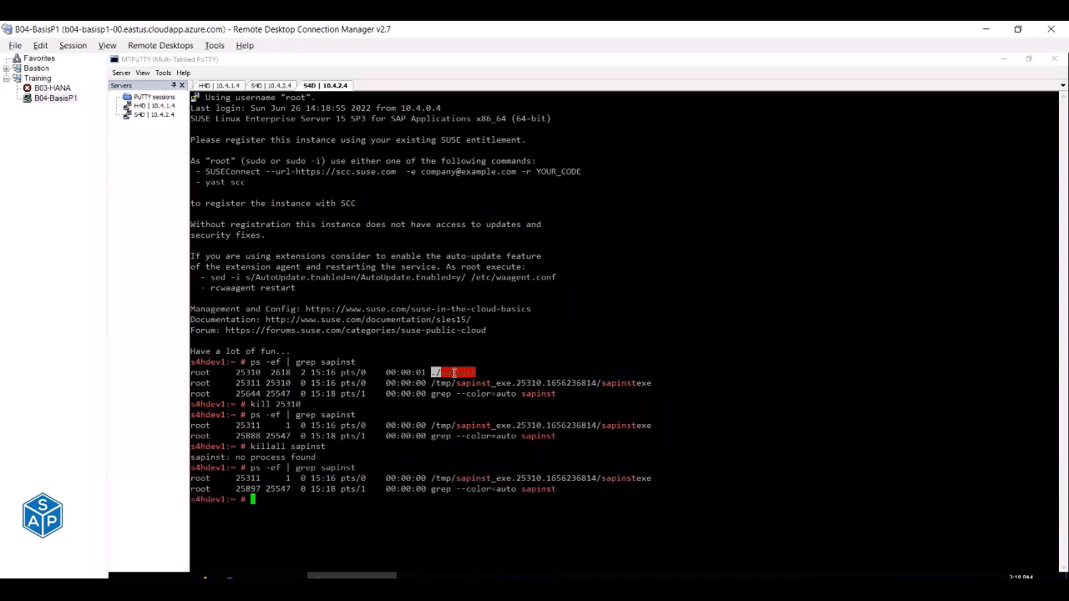
{"action": "key", "text": "Up"}
{"action": "key", "text": "Up"}
{"action": "type", "text": "exe"}
{"action": "key", "text": "Return"}
{"action": "key", "text": "Up"}
{"action": "key", "text": "Up"}
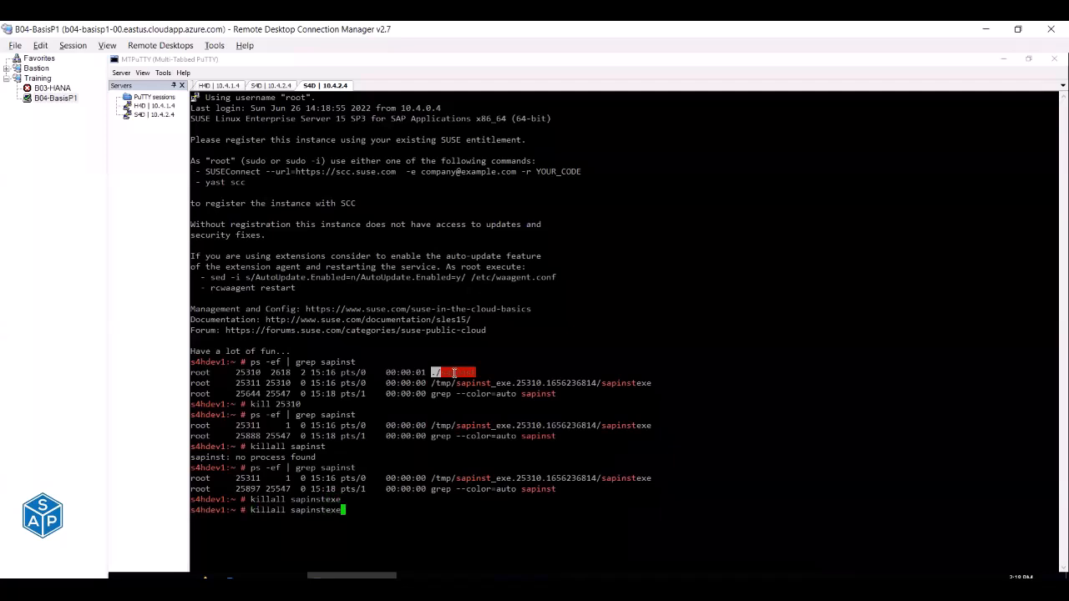
{"action": "key", "text": "Return"}
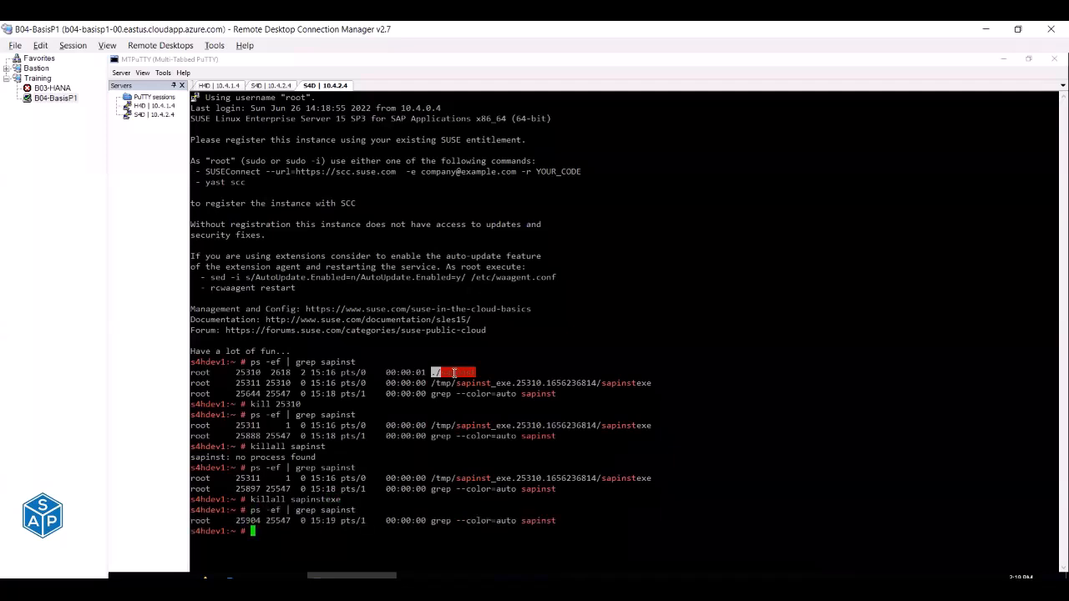
{"action": "key", "text": "ctrl+l"}
{"action": "key", "text": "ctrl+d"}
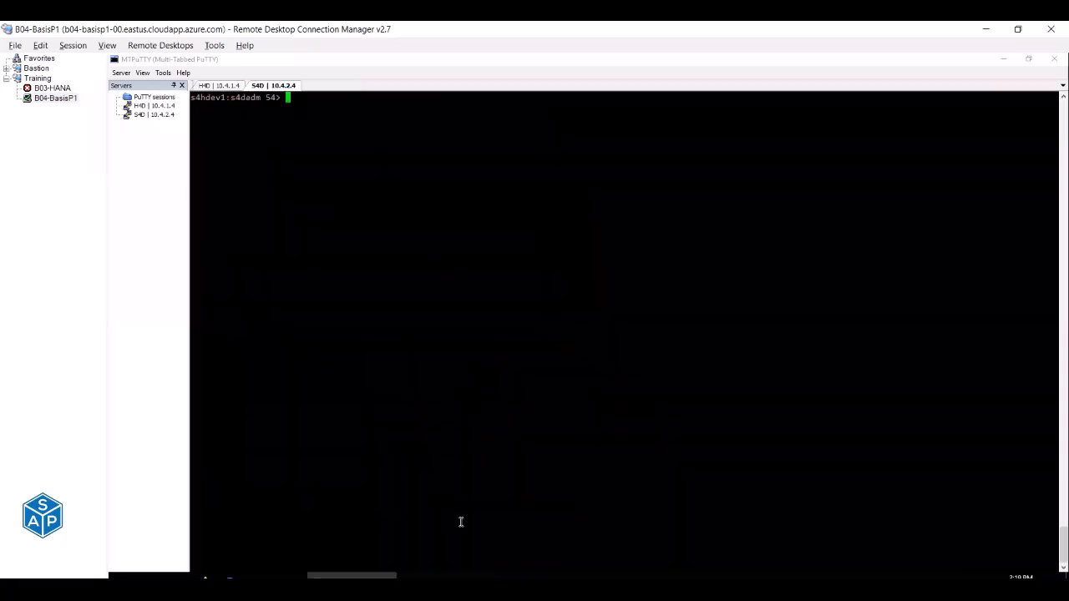
{"action": "mouse_move", "coordinate": [530, 575]}
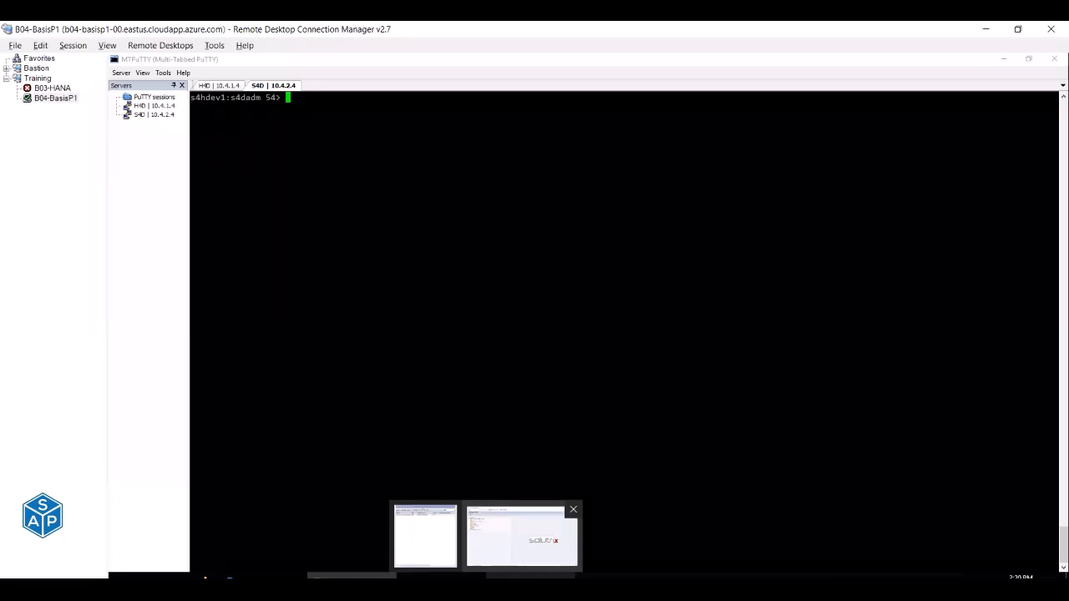
{"action": "mouse_move", "coordinate": [283, 576]}
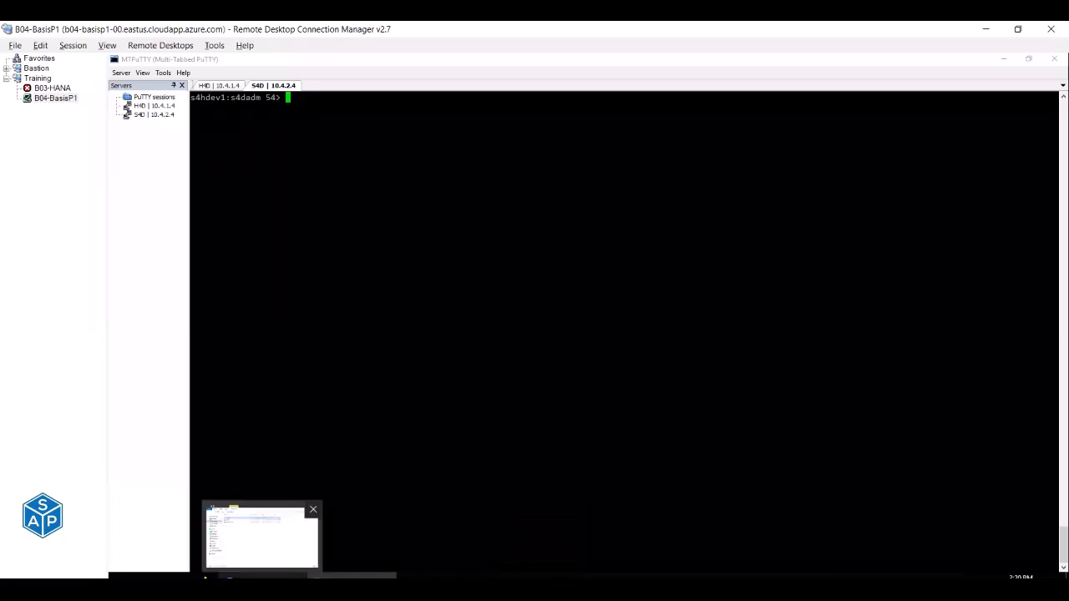
Search Azure for 'certific', open the empty App Service Certificates list, and start a new certificate.
{"action": "left_click", "coordinate": [260, 536]}
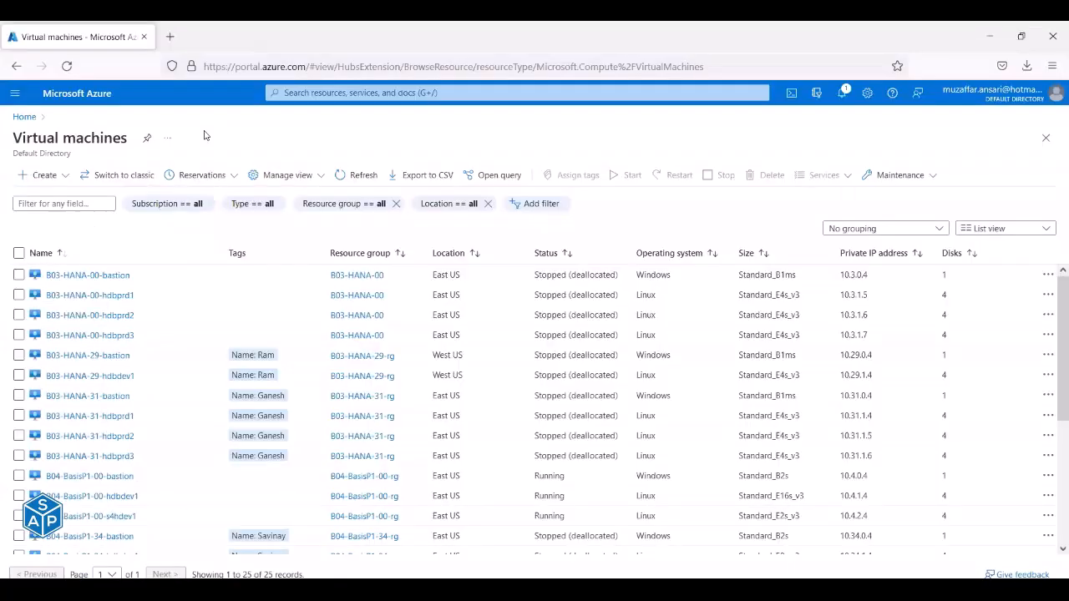
{"action": "middle_click", "coordinate": [24, 117]}
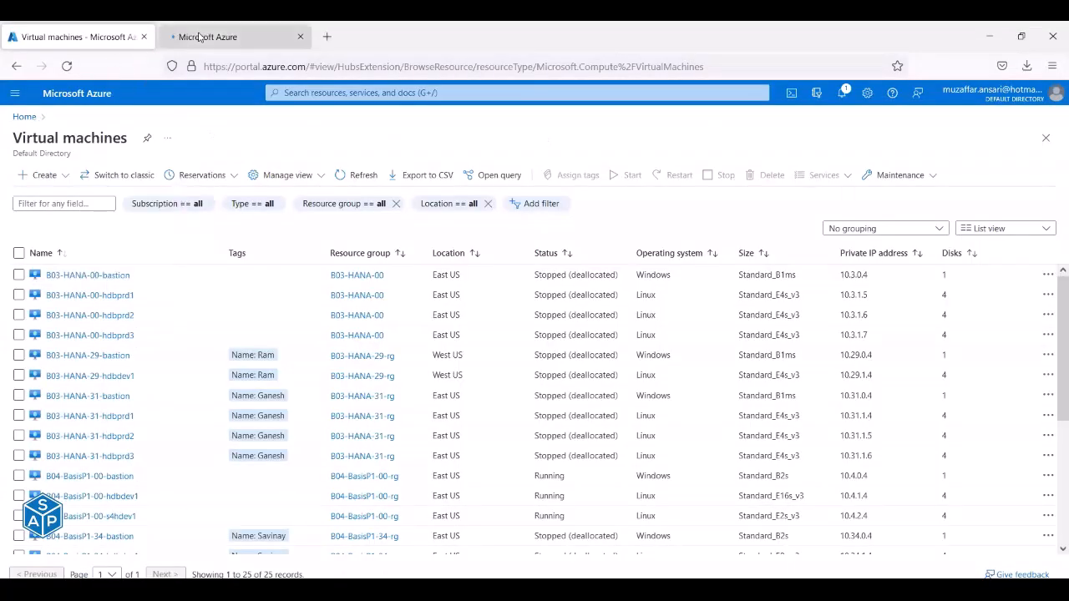
{"action": "left_click", "coordinate": [198, 37]}
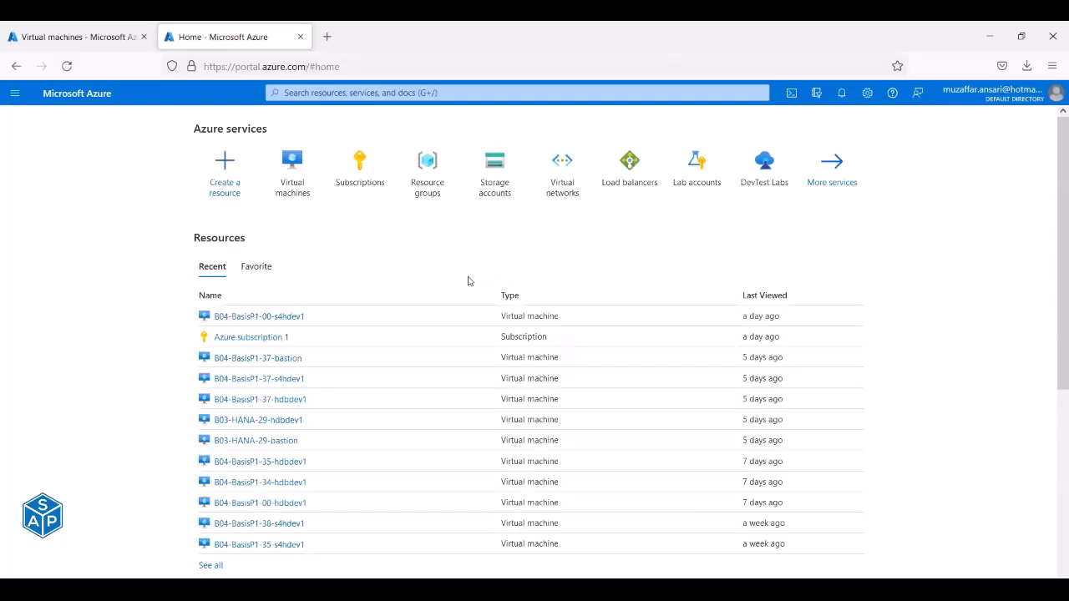
{"action": "left_click", "coordinate": [301, 92]}
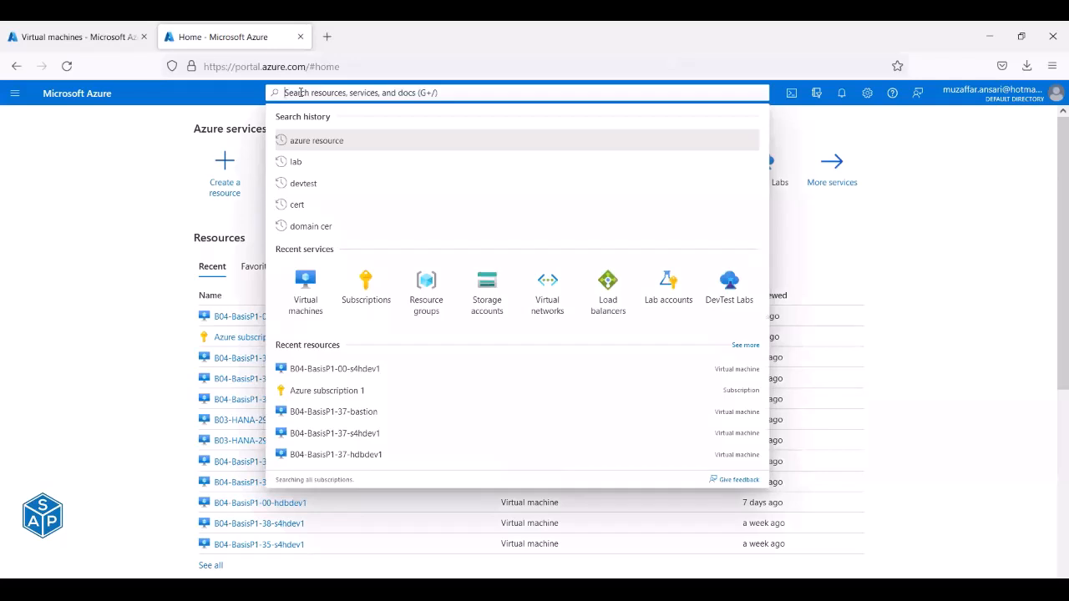
{"action": "type", "text": "certific"}
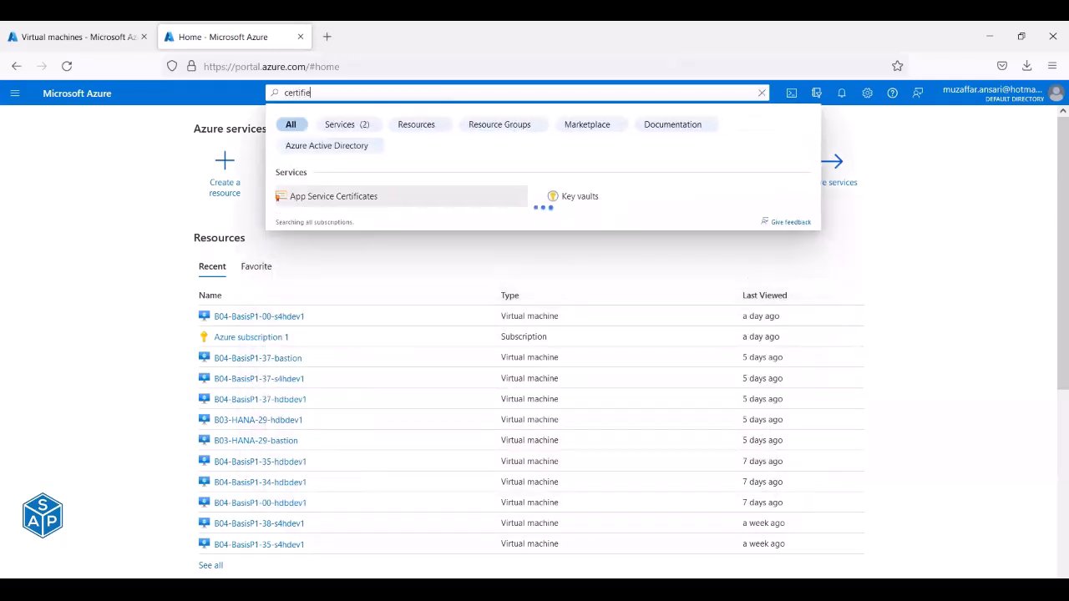
{"action": "left_click", "coordinate": [330, 198]}
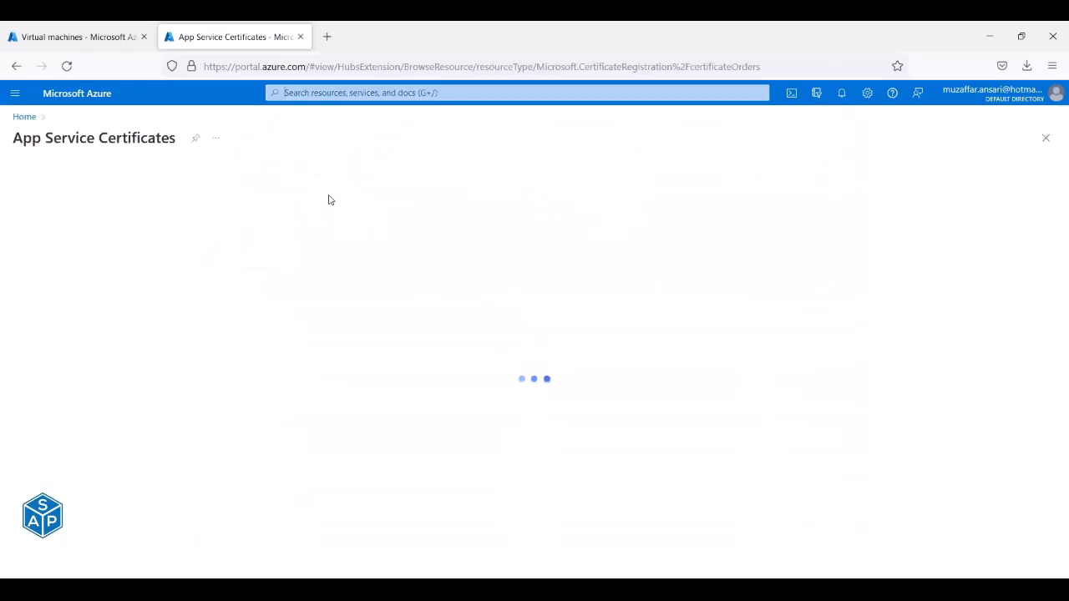
{"action": "left_click_drag", "start_coordinate": [436, 393], "coordinate": [543, 392]}
{"action": "left_click", "coordinate": [652, 400]}
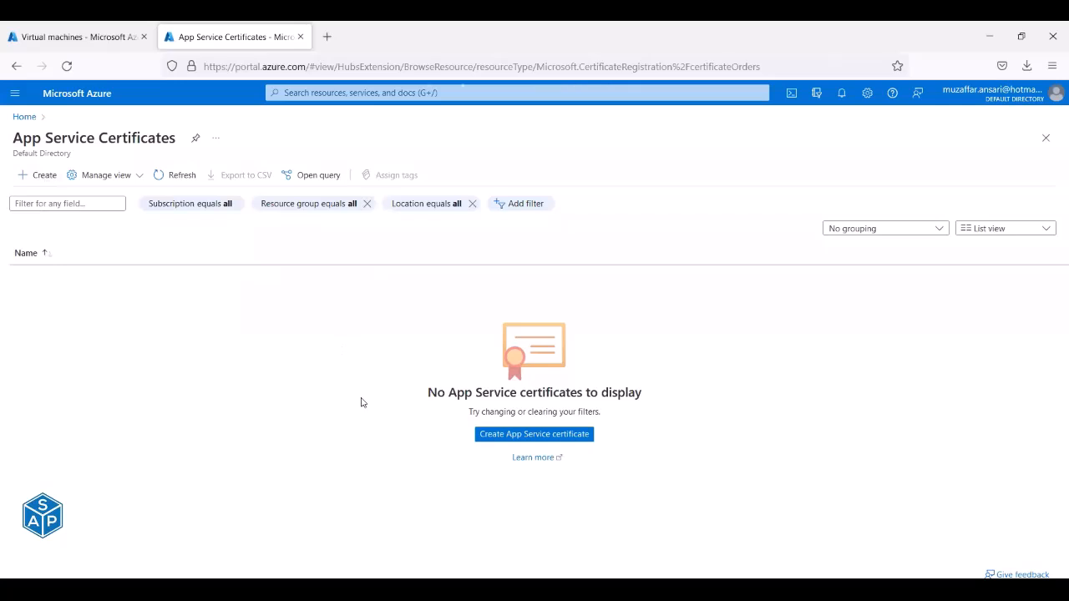
{"action": "left_click", "coordinate": [505, 433]}
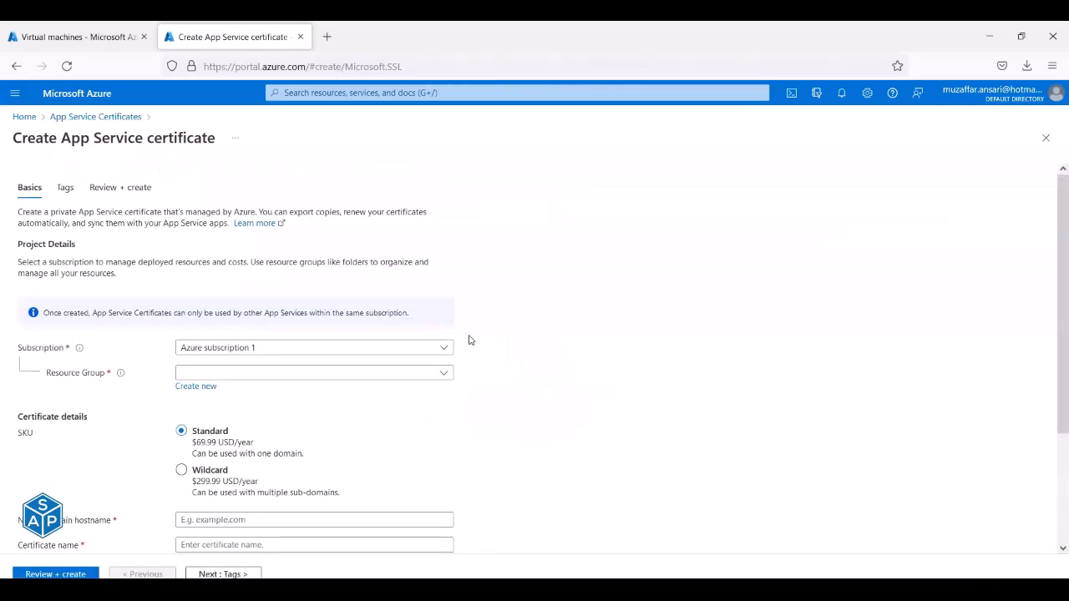
Look over the Resource Group list, hostname and certificate name fields without entering any values.
{"action": "scroll", "coordinate": [468, 339], "scroll_direction": "down", "scroll_amount": 3}
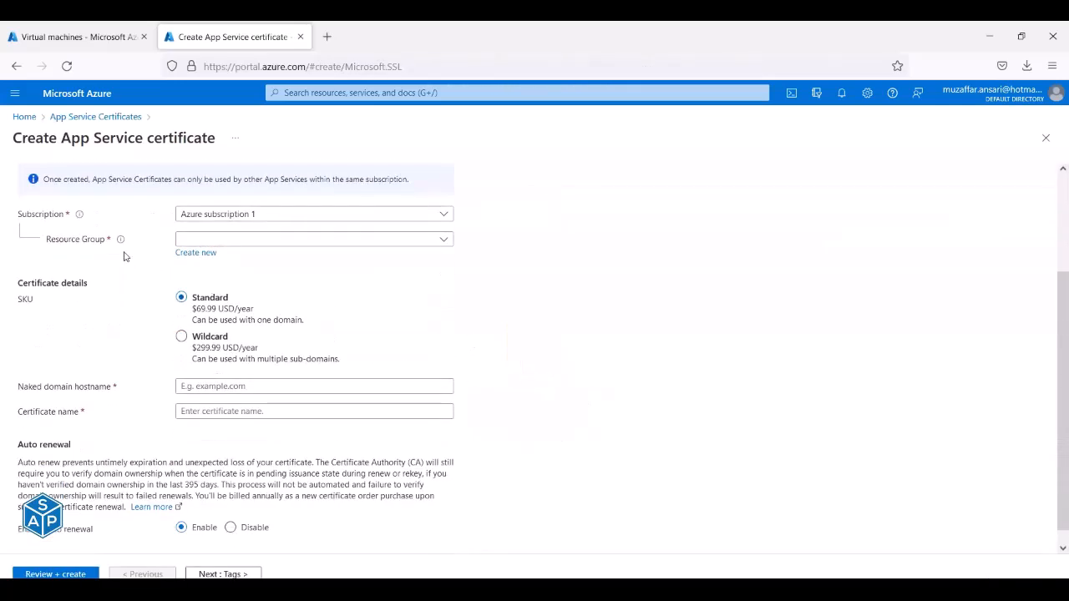
{"action": "left_click", "coordinate": [229, 240]}
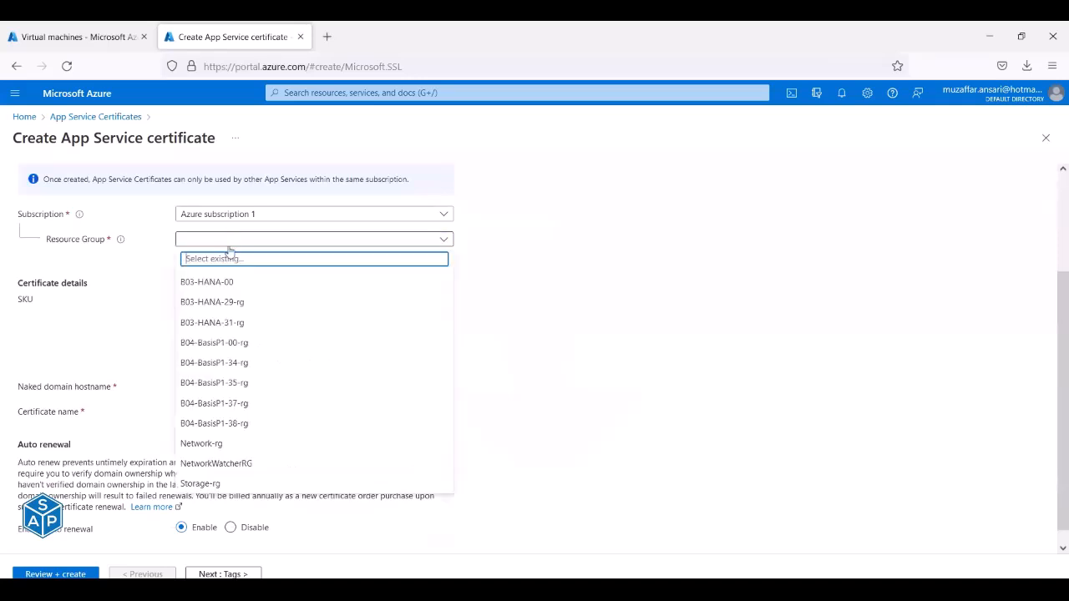
{"action": "left_click", "coordinate": [523, 276]}
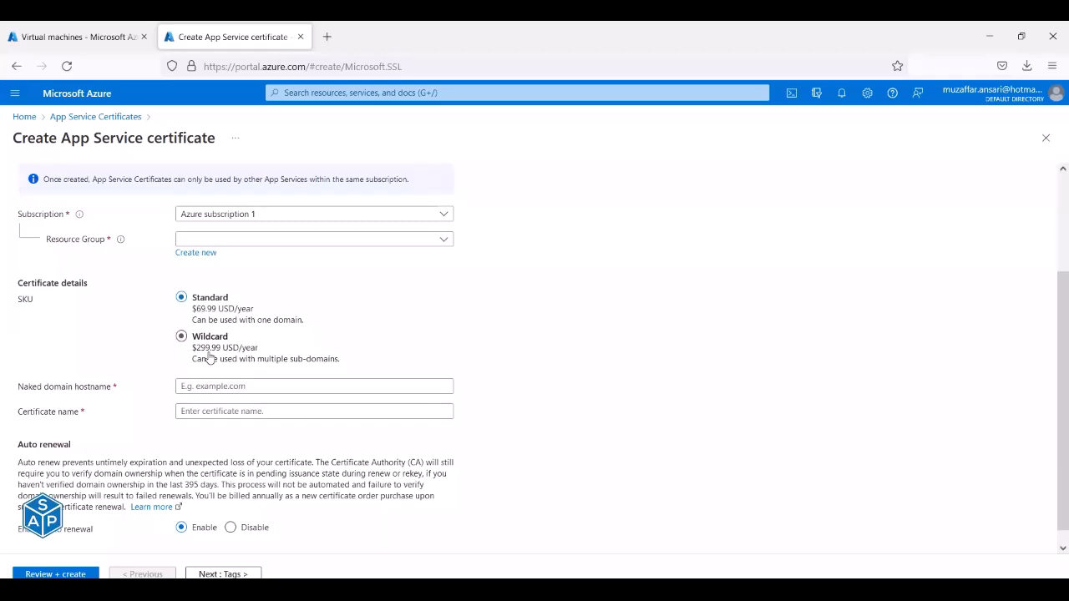
{"action": "left_click", "coordinate": [177, 386]}
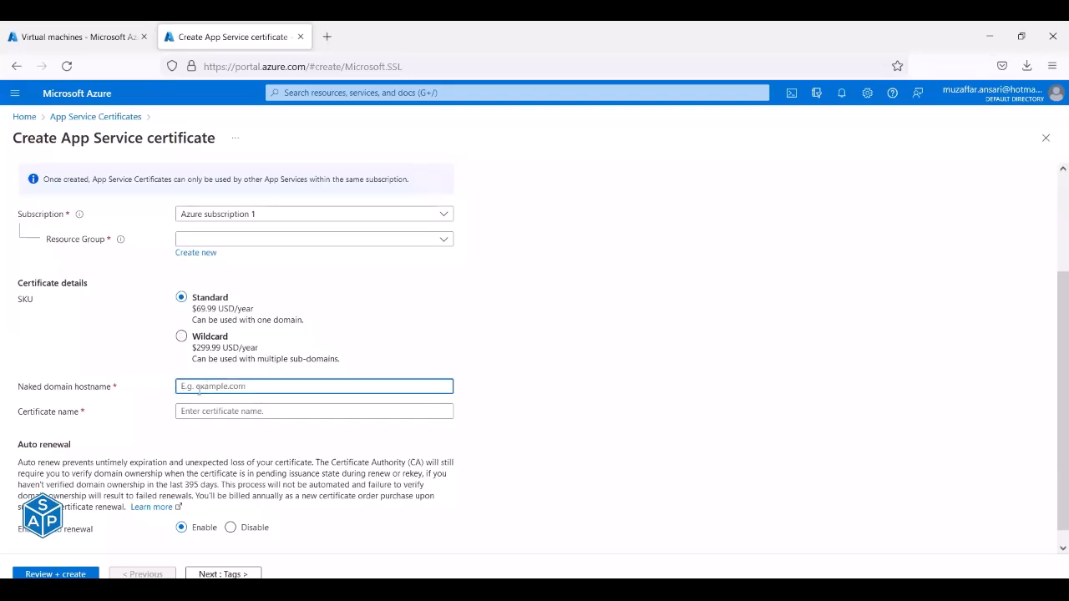
{"action": "left_click", "coordinate": [212, 410]}
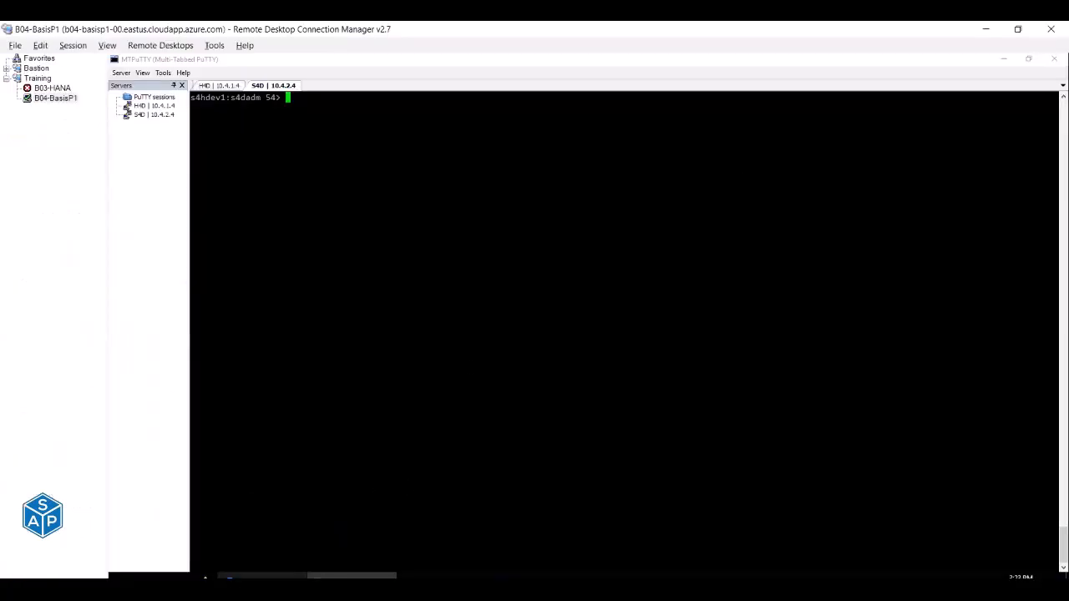
In File Explorer, browse from Training into Reference and back, then open the Operation folder.
{"action": "left_click", "coordinate": [226, 595]}
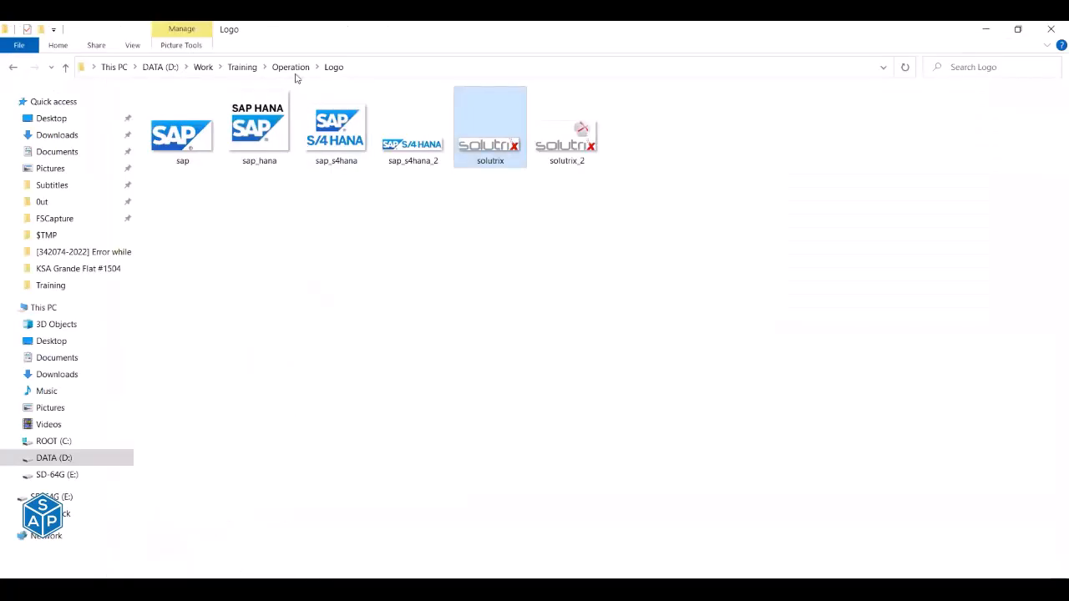
{"action": "left_click", "coordinate": [294, 74]}
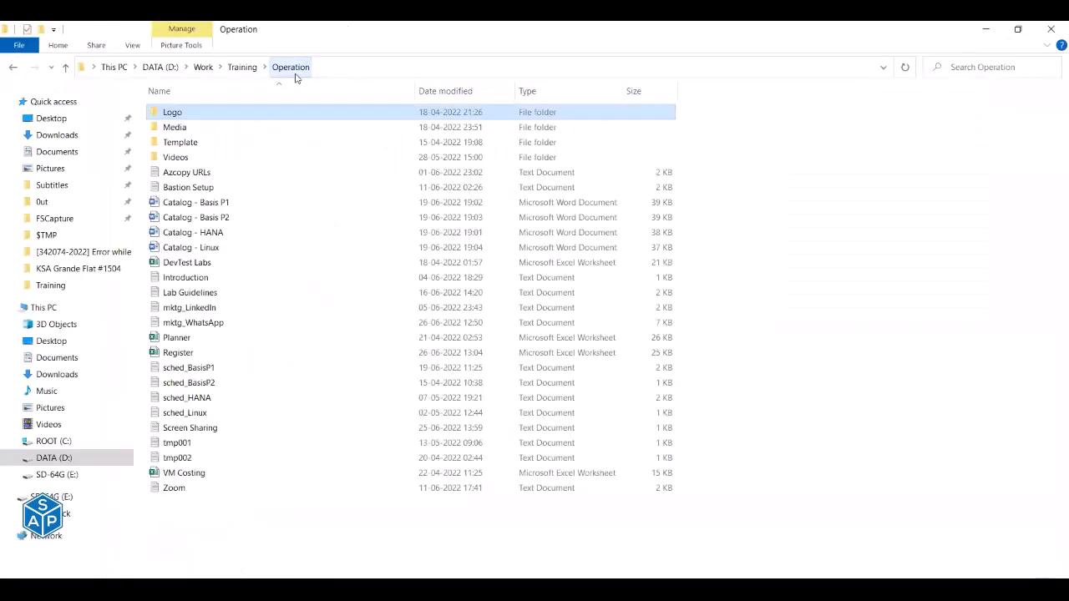
{"action": "left_click", "coordinate": [242, 67]}
{"action": "double_click", "coordinate": [182, 174]}
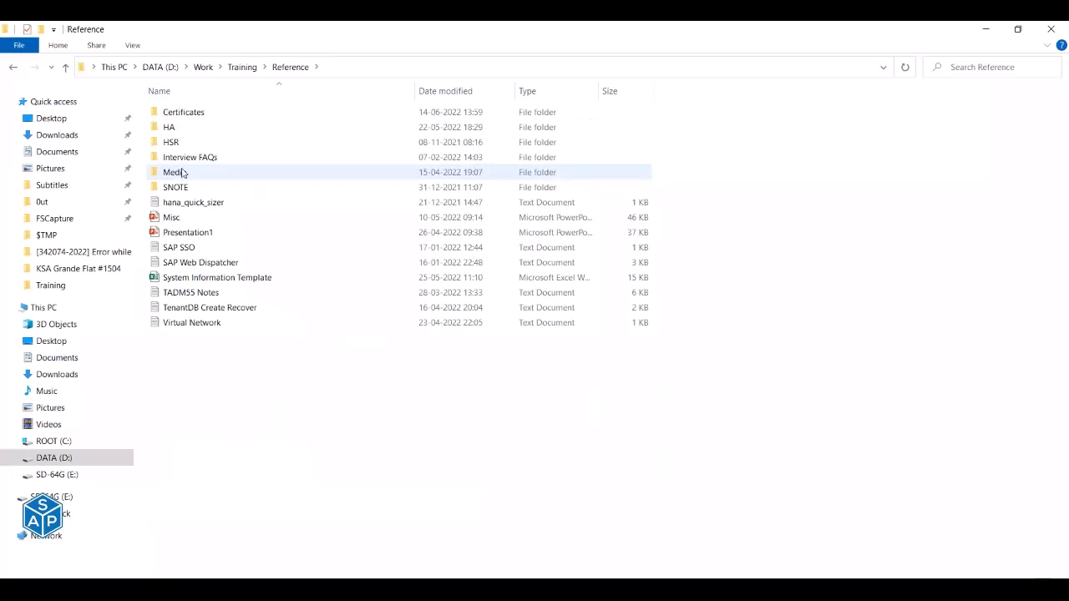
{"action": "left_click", "coordinate": [14, 68]}
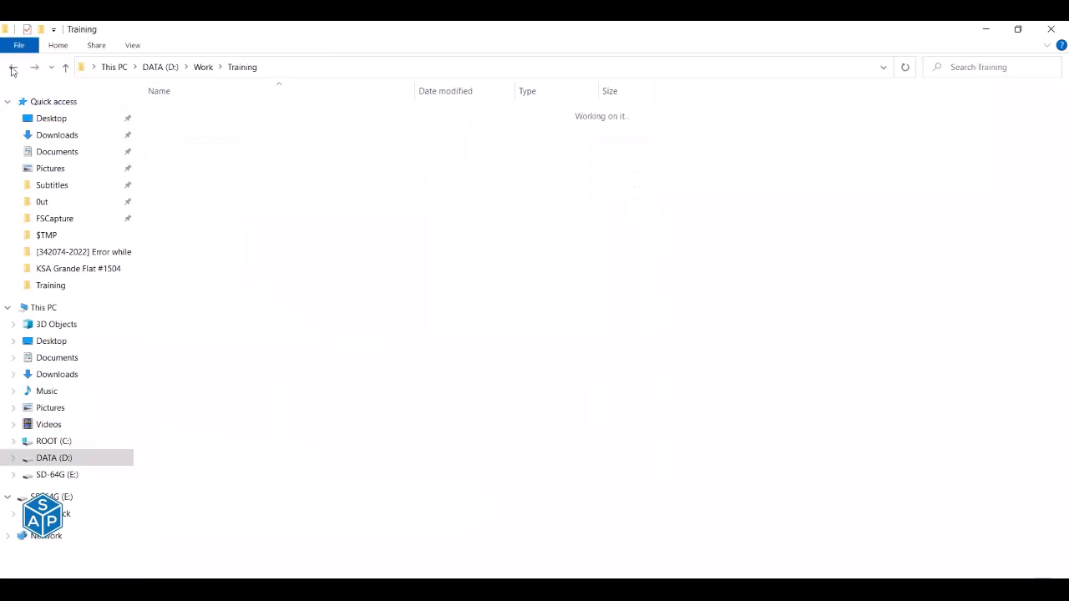
{"action": "left_click", "coordinate": [161, 161]}
{"action": "left_click", "coordinate": [164, 160]}
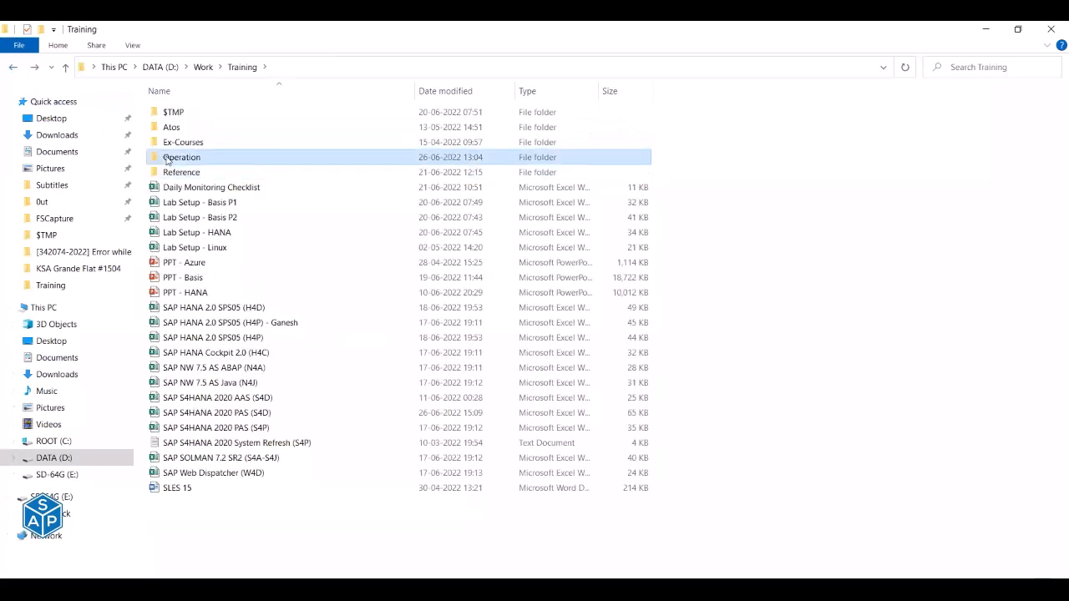
{"action": "key", "text": "Escape"}
{"action": "double_click", "coordinate": [167, 160]}
Move the Logo folder from Operation into Reference, refresh, and open the Certificates folder.
{"action": "left_click", "coordinate": [172, 117]}
{"action": "left_click", "coordinate": [241, 67]}
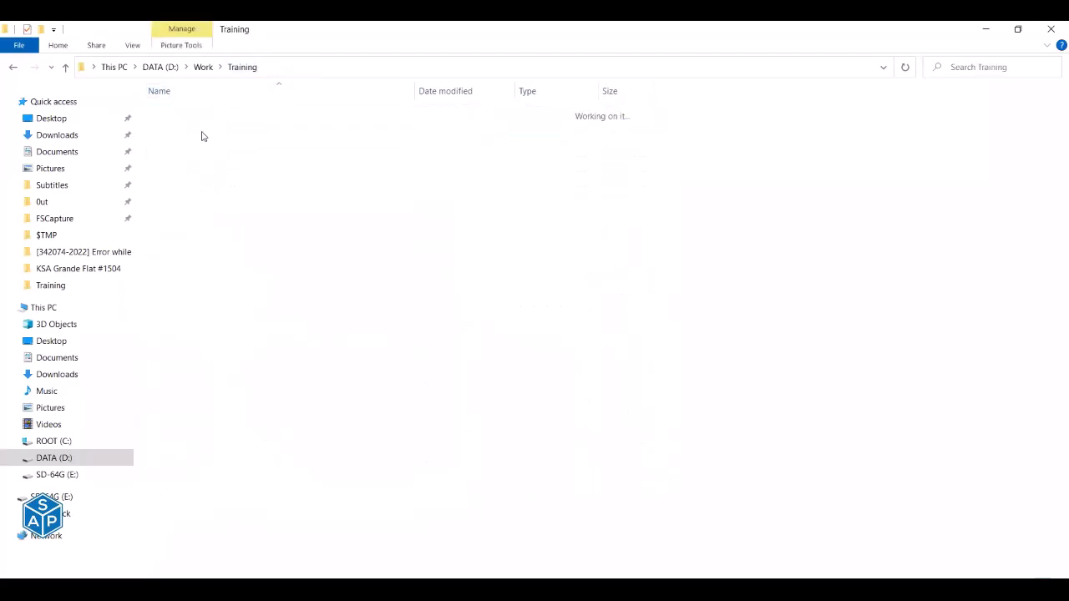
{"action": "double_click", "coordinate": [186, 172]}
{"action": "key", "text": "ctrl+v"}
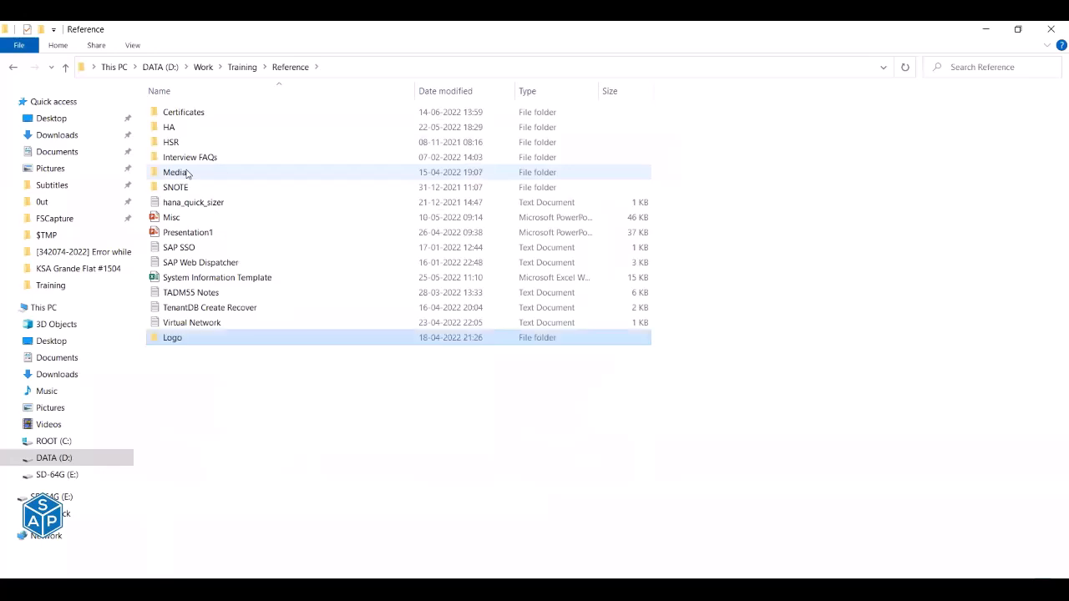
{"action": "right_click", "coordinate": [270, 395]}
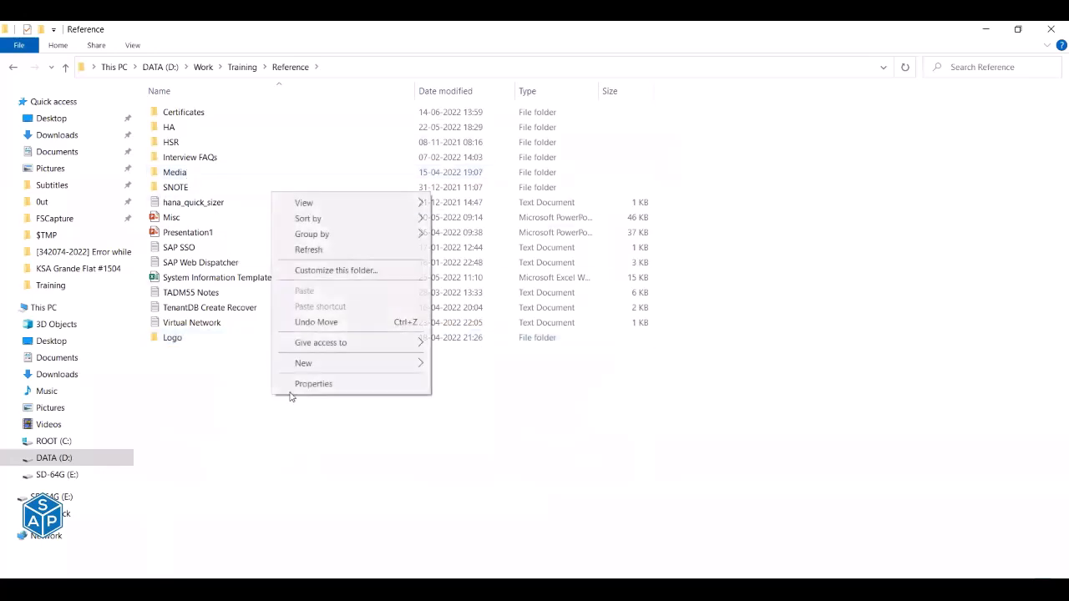
{"action": "left_click", "coordinate": [305, 251]}
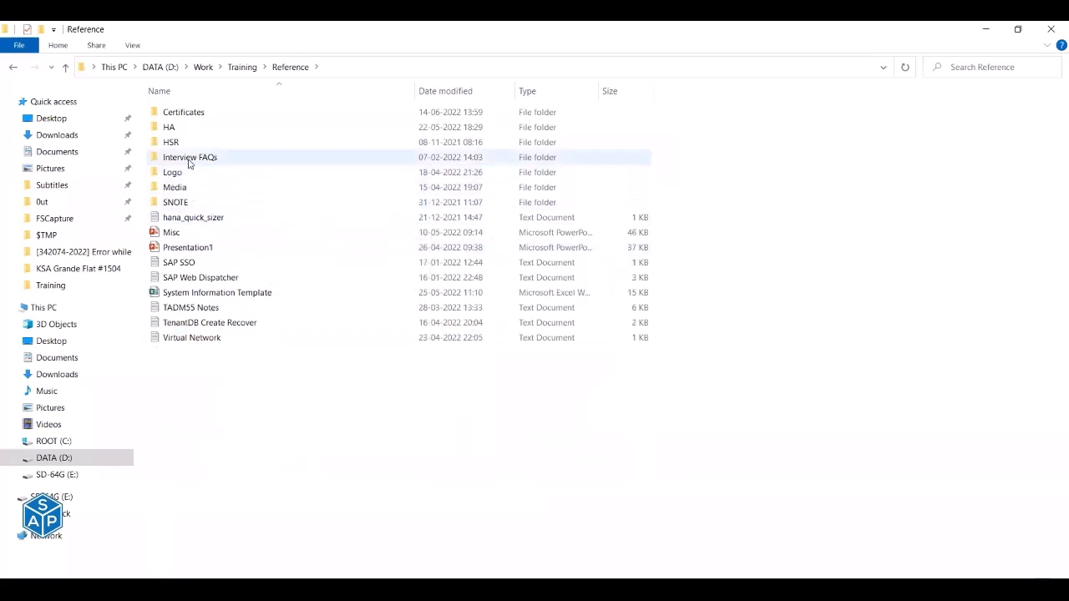
{"action": "double_click", "coordinate": [191, 114]}
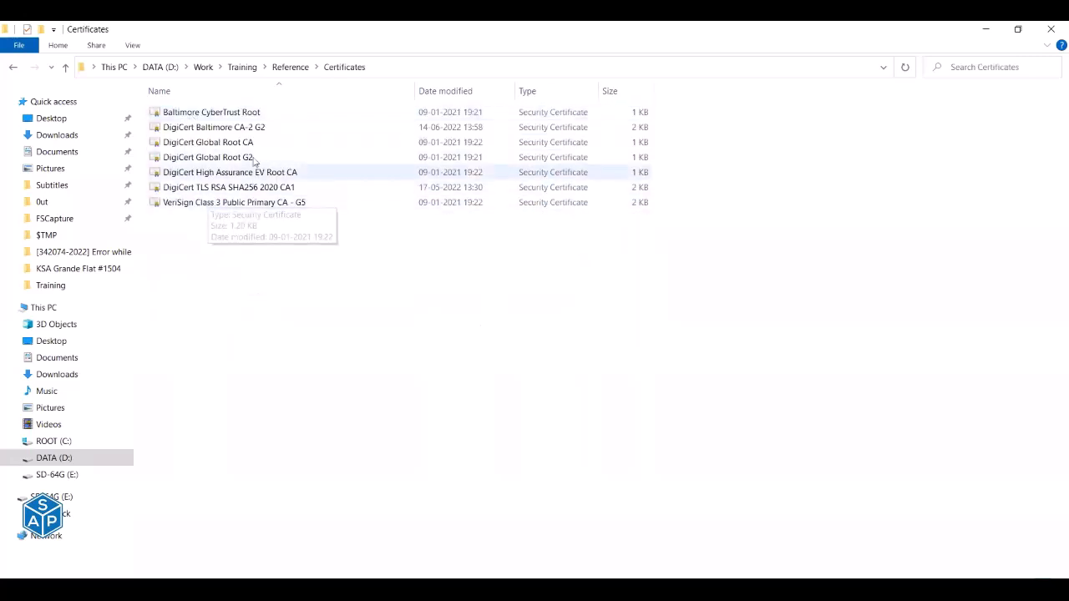
Inspect the Baltimore CyberTrust Root certificate details, then select the four lower certificate files.
{"action": "double_click", "coordinate": [220, 113]}
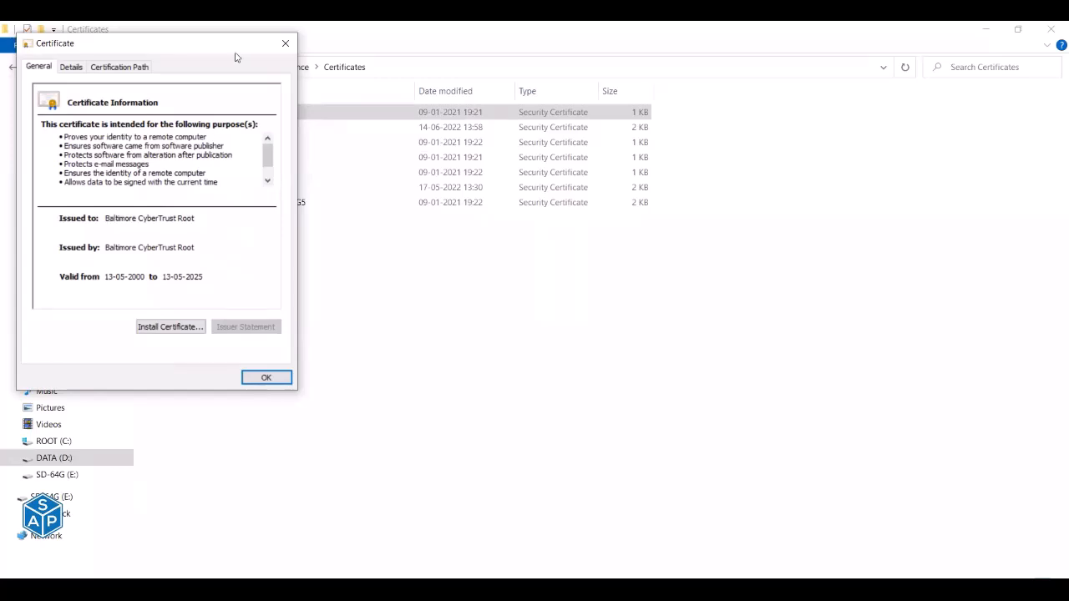
{"action": "left_click", "coordinate": [285, 42]}
{"action": "left_click_drag", "start_coordinate": [287, 290], "coordinate": [168, 112]}
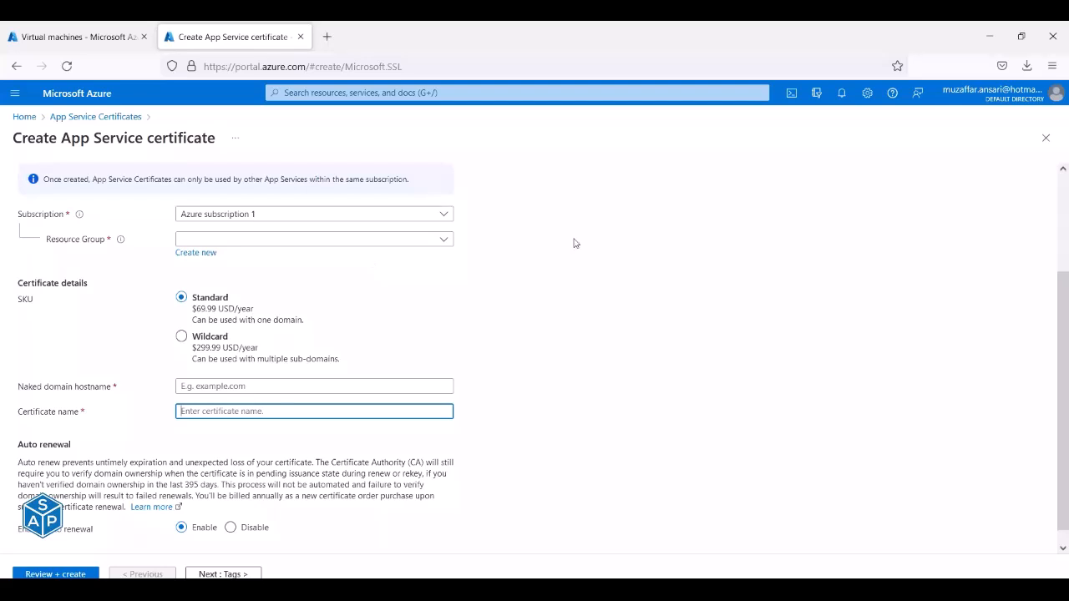
Abandon the Create App Service certificate form, close its tab, and return to the remote desktop.
{"action": "left_click", "coordinate": [1046, 138]}
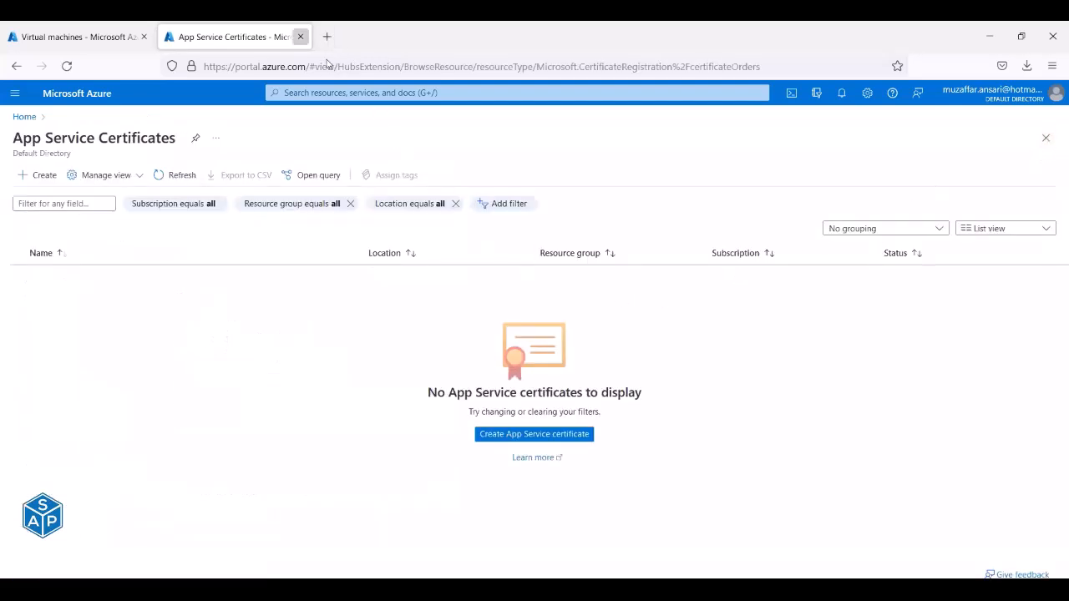
{"action": "left_click", "coordinate": [301, 37]}
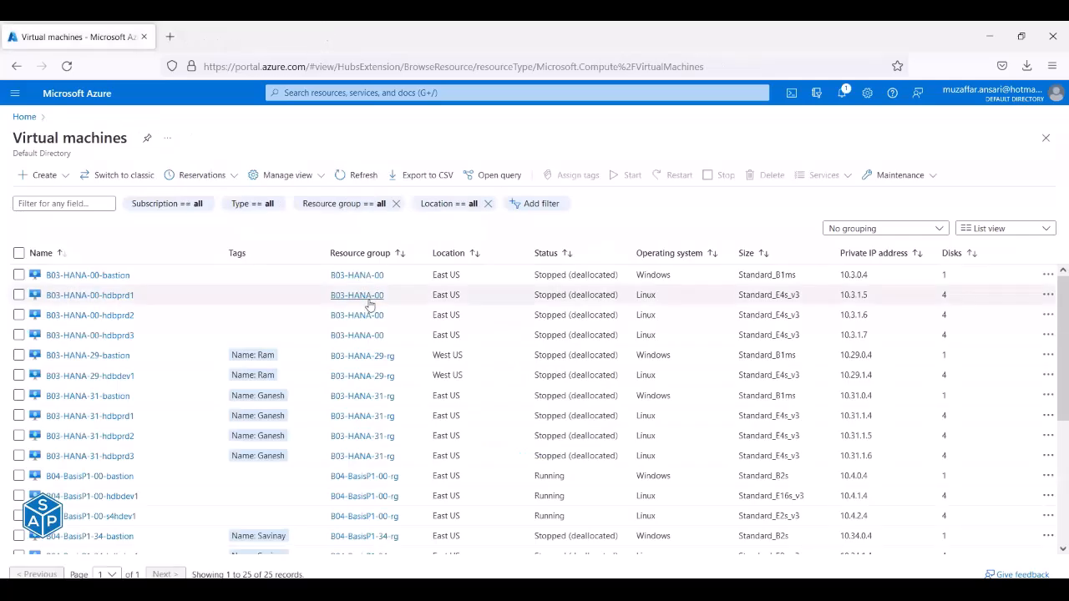
{"action": "key", "text": "alt+Tab"}
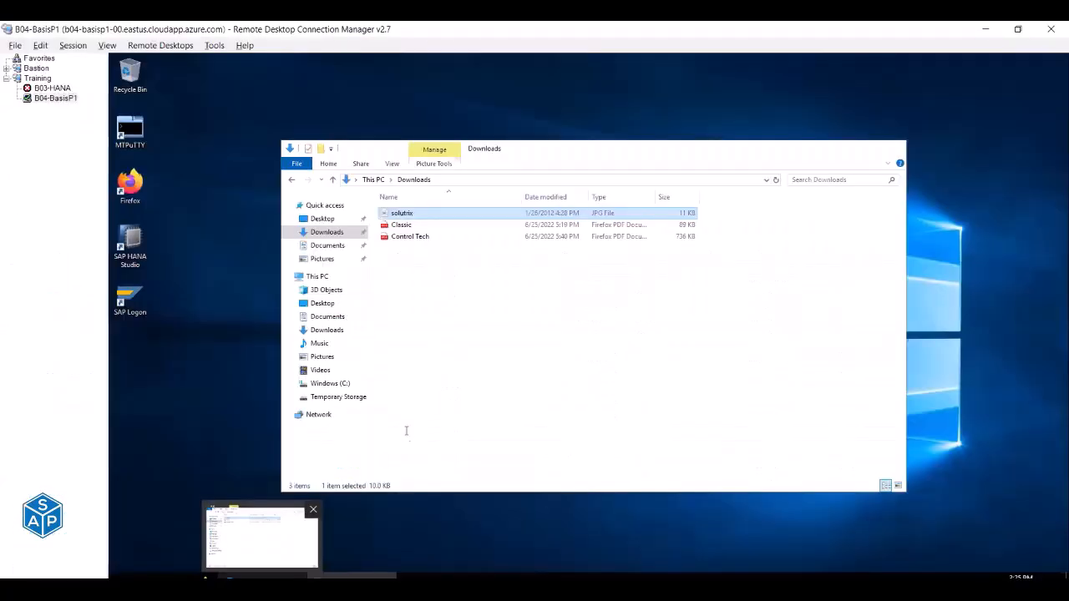
Review the five certificate file names in I293:I297 of the Excel checklist, including DigiCert Global Root G2.cer.
{"action": "key", "text": "alt+Tab"}
{"action": "key", "text": "alt+Tab"}
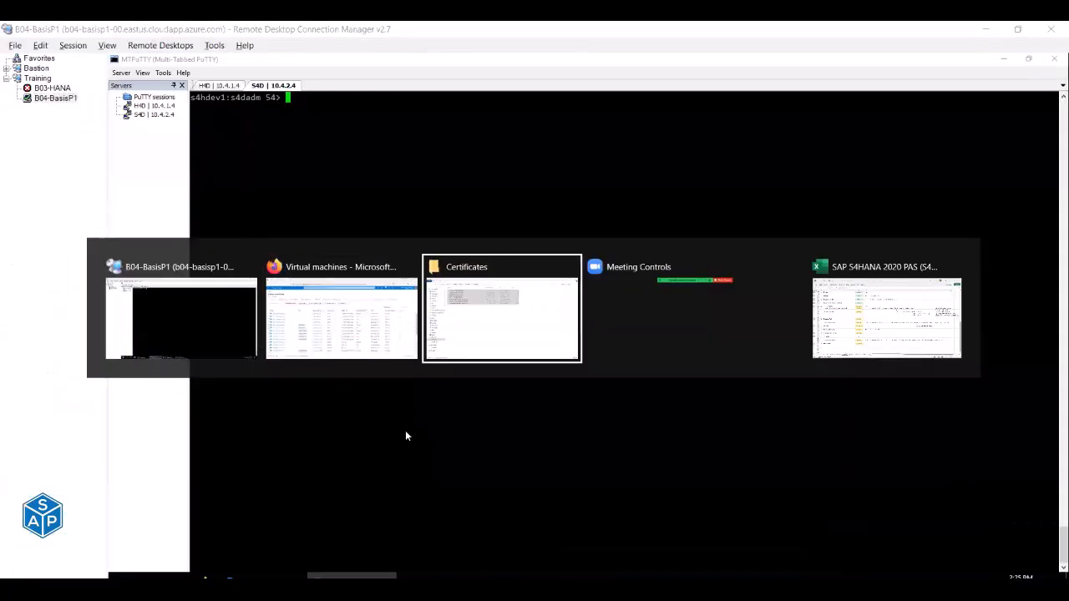
{"action": "key", "text": "alt+Tab"}
{"action": "key", "text": "alt+Tab"}
{"action": "key", "text": "alt+Tab"}
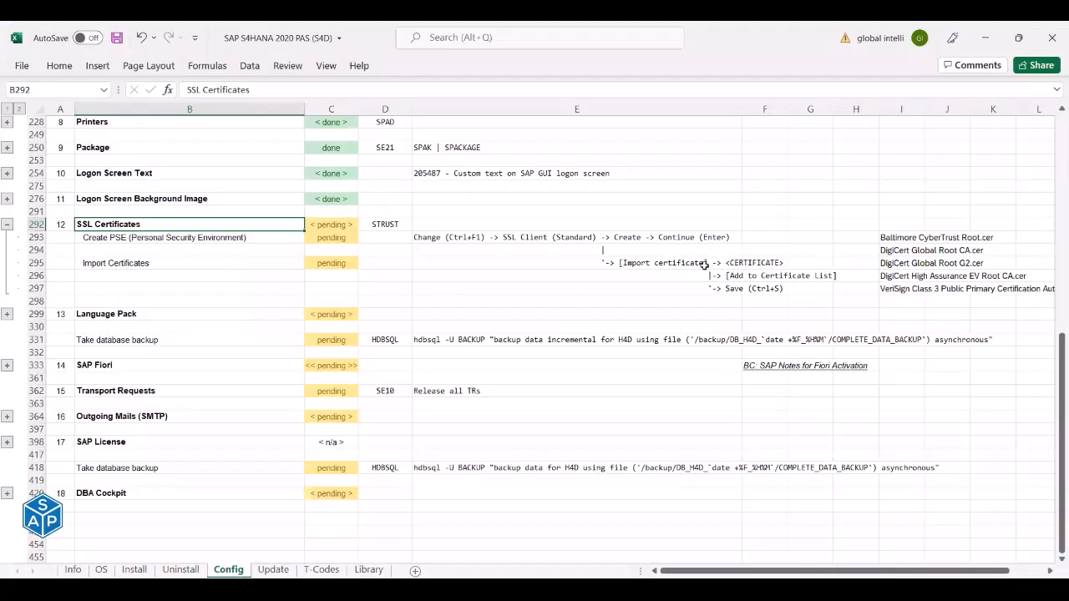
{"action": "left_click_drag", "start_coordinate": [885, 239], "coordinate": [896, 297]}
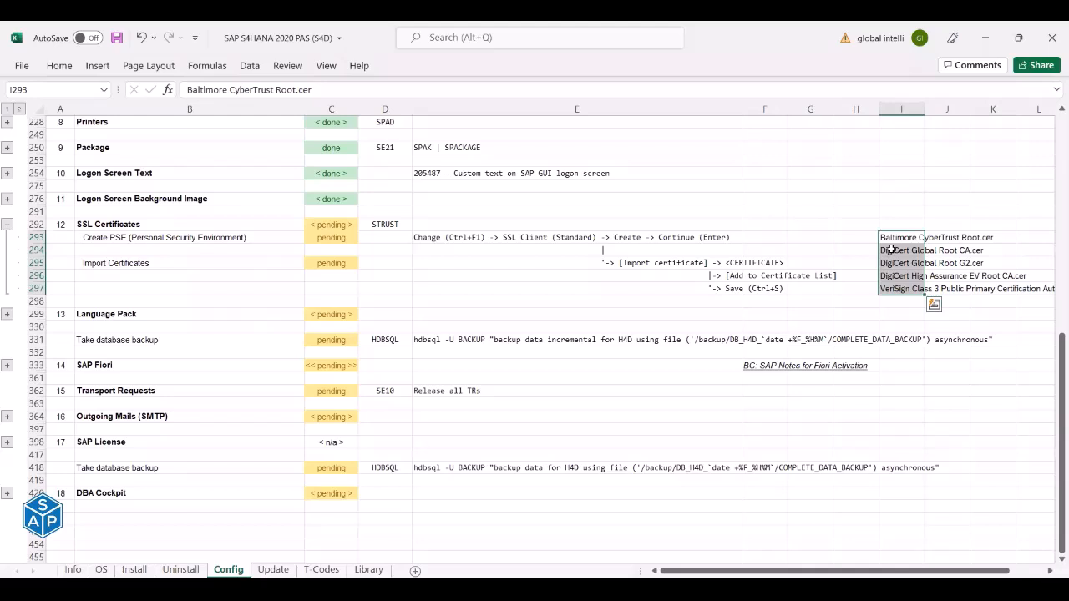
{"action": "left_click", "coordinate": [900, 263]}
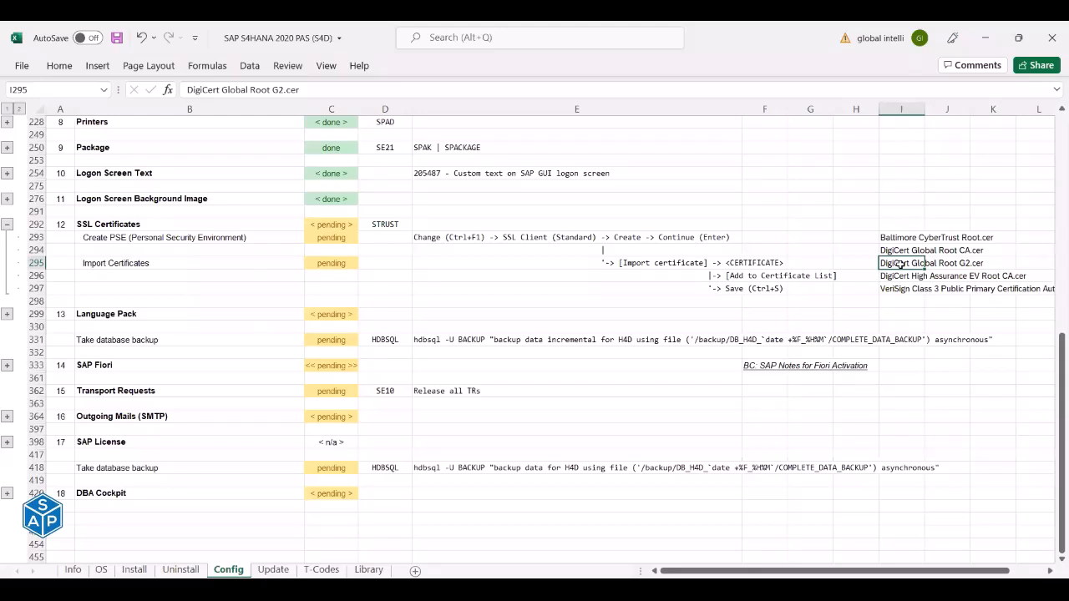
{"action": "key", "text": "alt+Tab"}
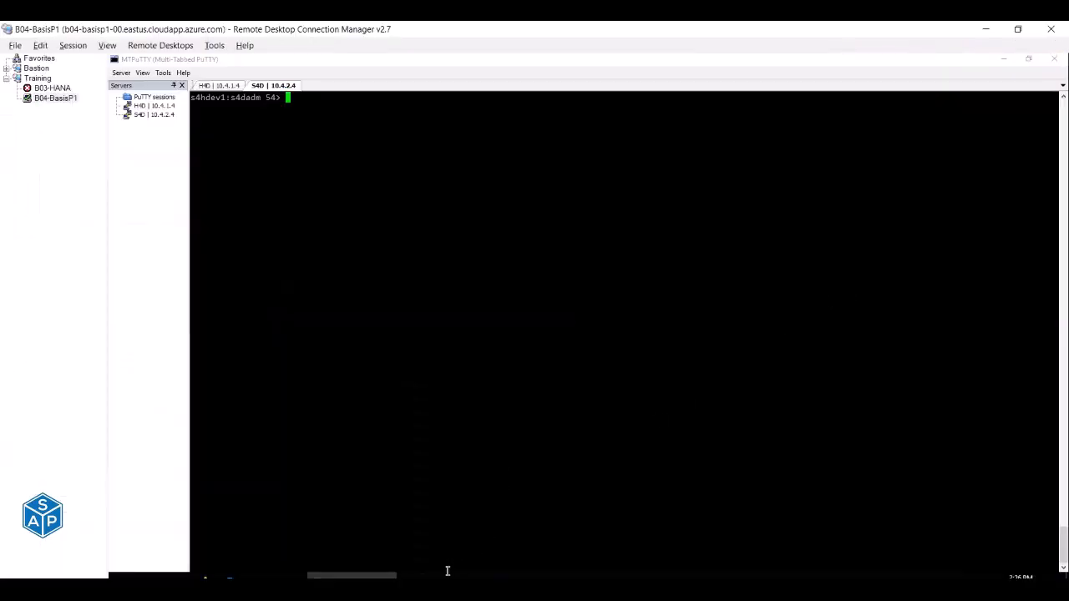
In SM59, start a new RFC destination under HTTP Connections to External Server.
{"action": "left_click", "coordinate": [504, 577]}
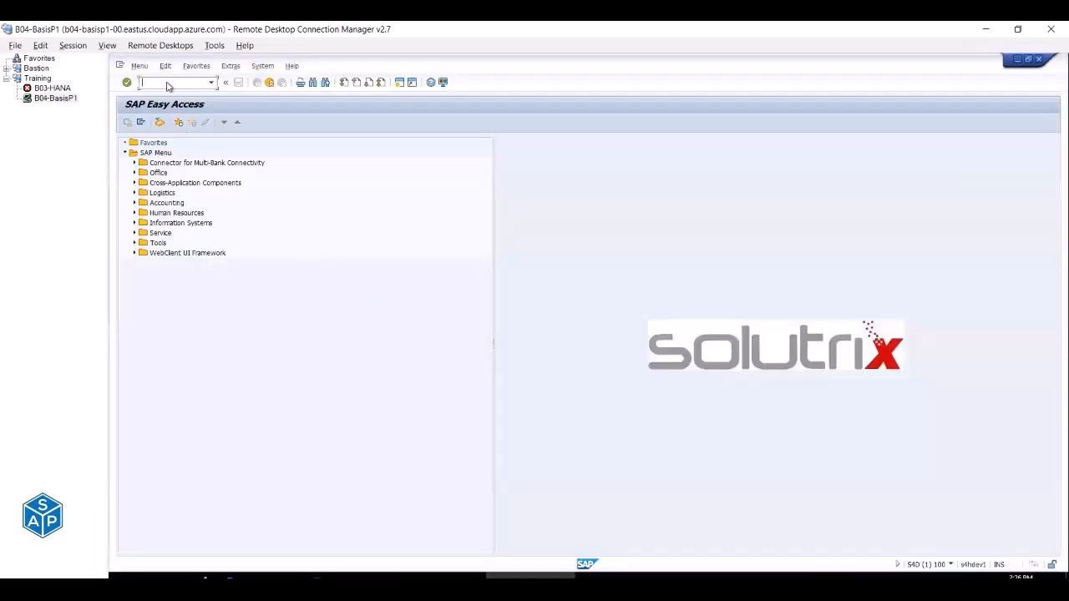
{"action": "type", "text": "sm59"}
{"action": "key", "text": "Return"}
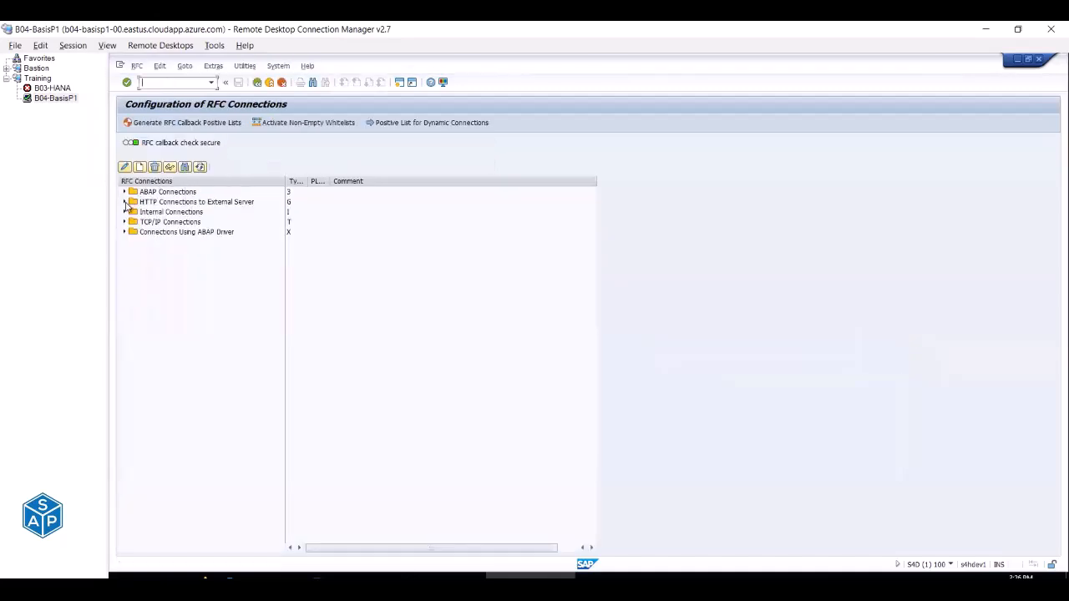
{"action": "left_click", "coordinate": [125, 202]}
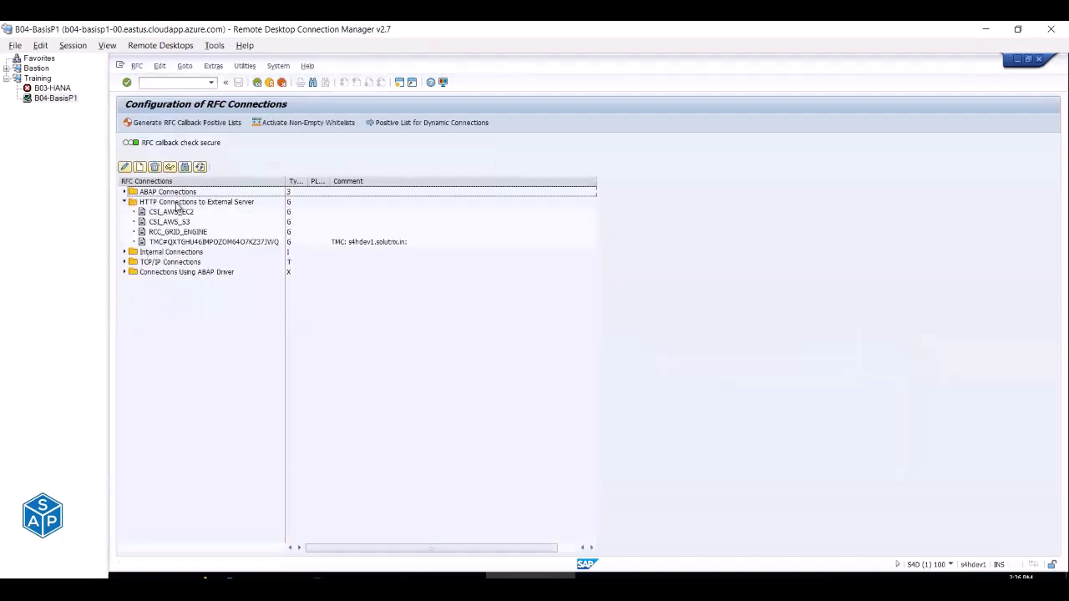
{"action": "left_click", "coordinate": [177, 203]}
{"action": "left_click", "coordinate": [141, 168]}
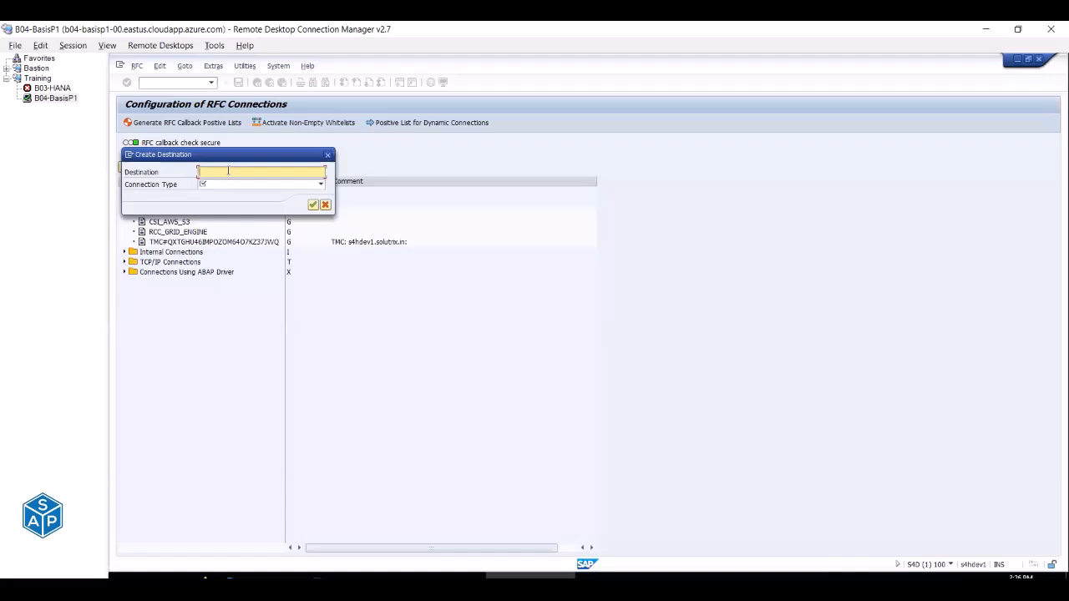
Create destination TEST_CERT with connection type G, HTTP connection to external server.
{"action": "type", "text": "HTTP"}
{"action": "key", "text": "BackSpace"}
{"action": "key", "text": "BackSpace"}
{"action": "key", "text": "BackSpace"}
{"action": "key", "text": "BackSpace"}
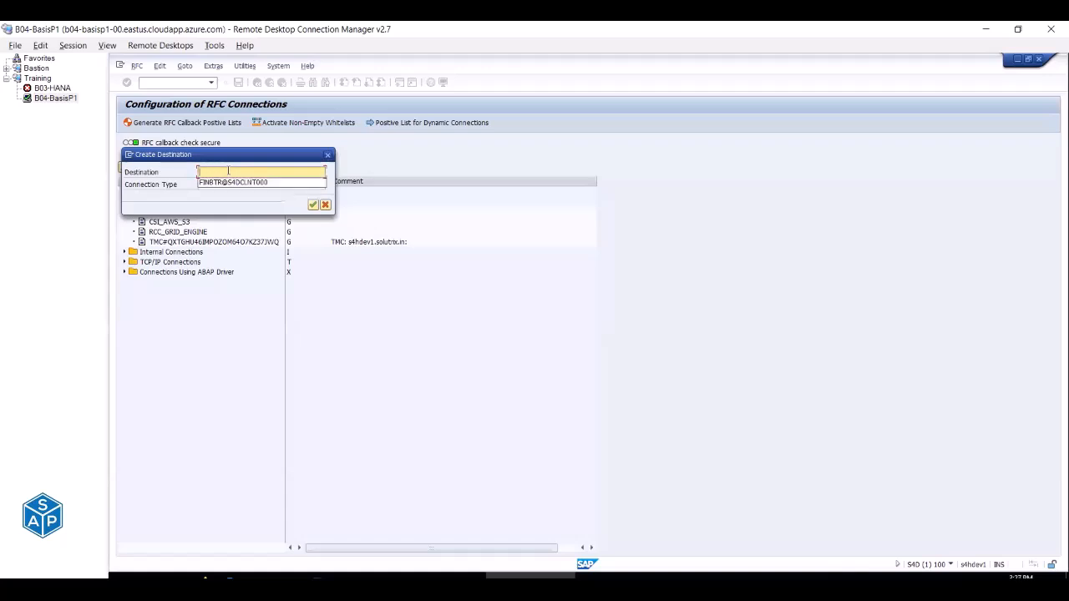
{"action": "type", "text": "CERT"}
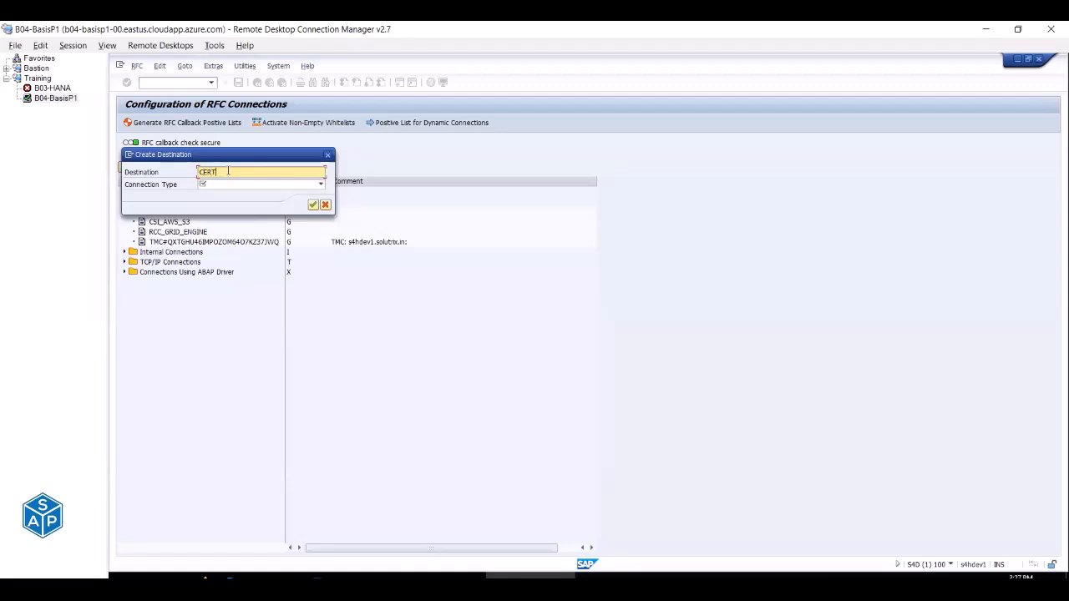
{"action": "type", "text": "_T"}
{"action": "key", "text": "BackSpace"}
{"action": "key", "text": "BackSpace"}
{"action": "key", "text": "BackSpace"}
{"action": "type", "text": "T"}
{"action": "key", "text": "Home"}
{"action": "type", "text": "TEST_"}
{"action": "left_click", "coordinate": [242, 186]}
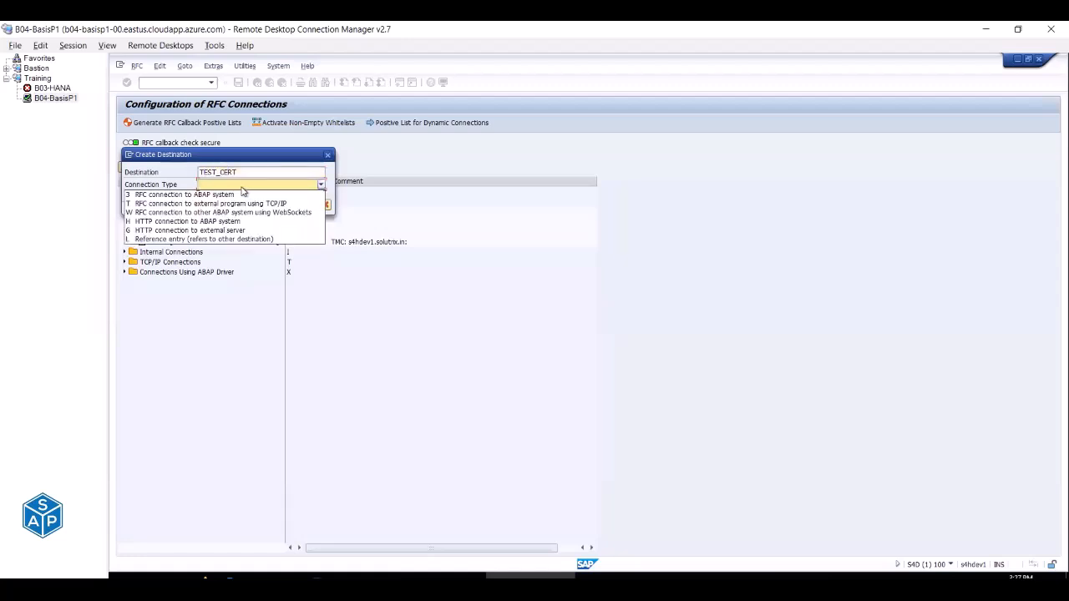
{"action": "left_click", "coordinate": [228, 232]}
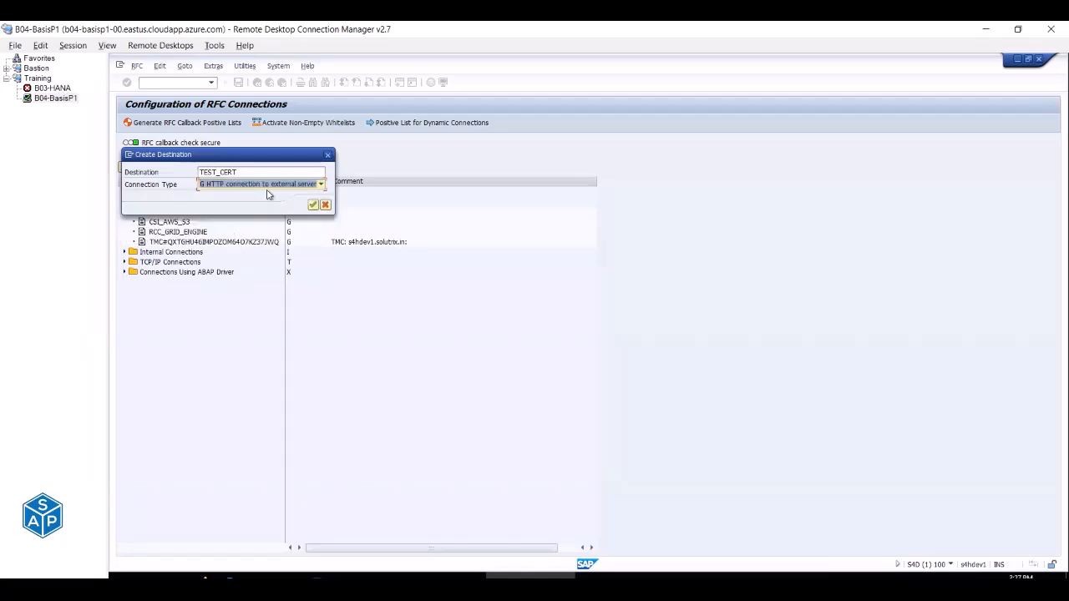
{"action": "left_click", "coordinate": [316, 207]}
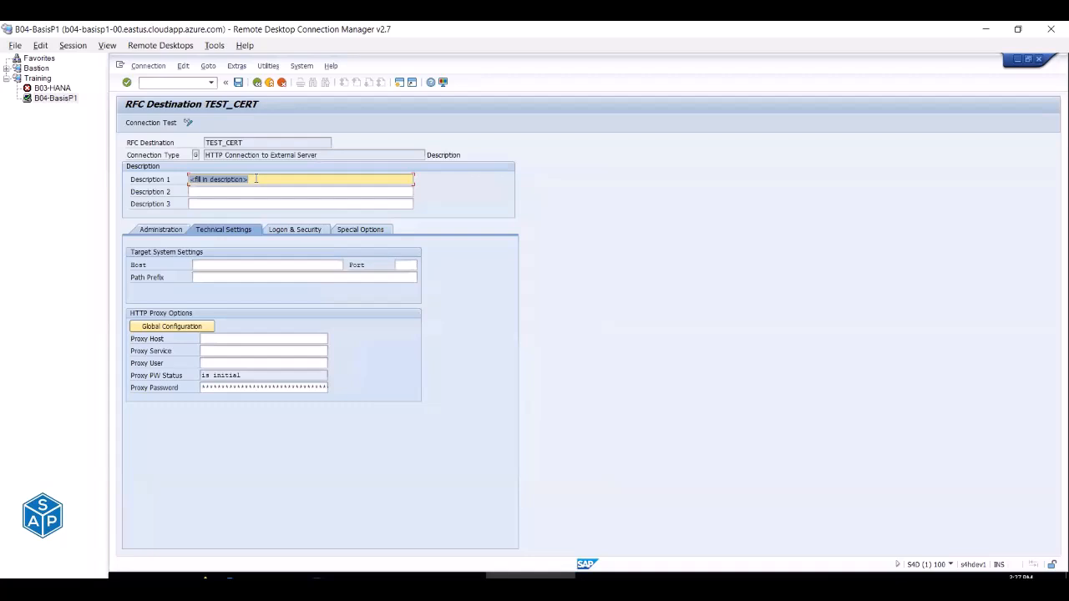
Set TEST_CERT's host to support.sap.com and port to 443, and save it.
{"action": "left_click", "coordinate": [251, 268]}
{"action": "type", "text": "sup"}
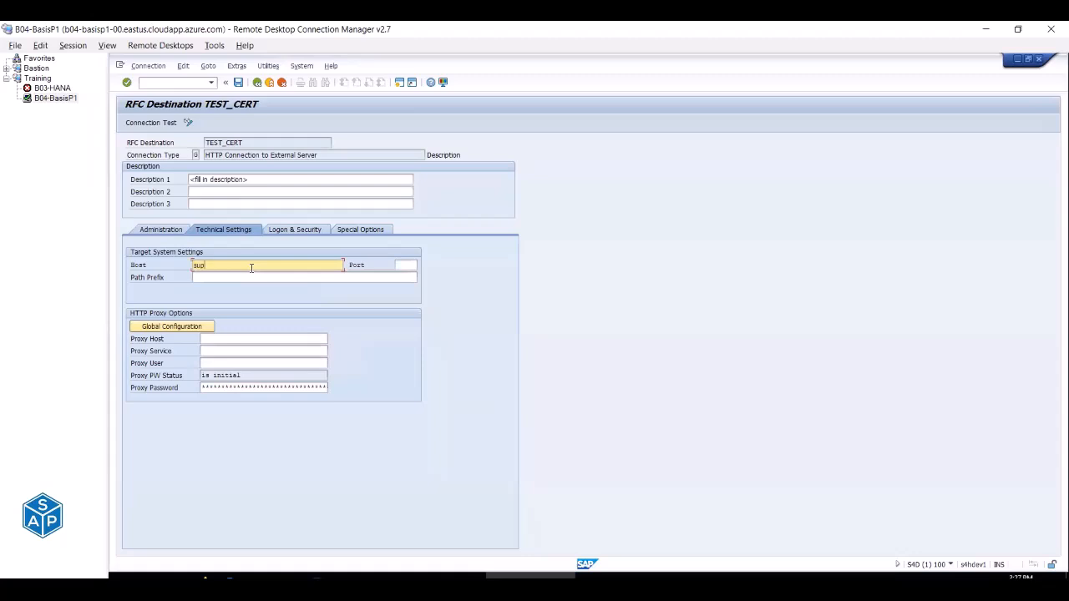
{"action": "type", "text": "port.sap.com"}
{"action": "left_click", "coordinate": [397, 268]}
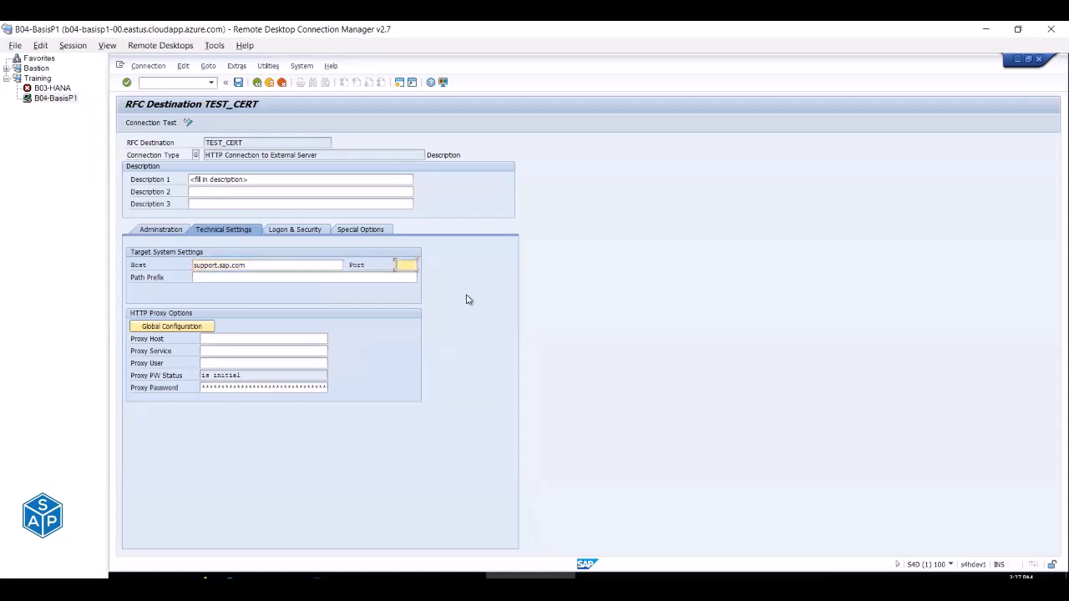
{"action": "type", "text": "443"}
{"action": "left_click", "coordinate": [238, 83]}
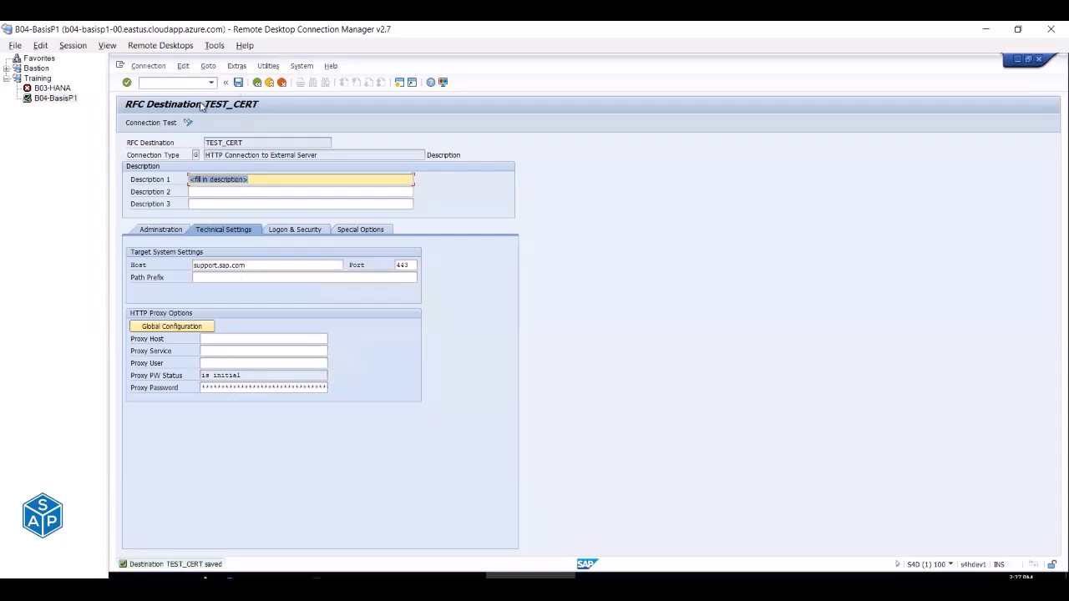
Run the TEST_CERT connection test and review the broken-connection error and its help.
{"action": "left_click", "coordinate": [161, 123]}
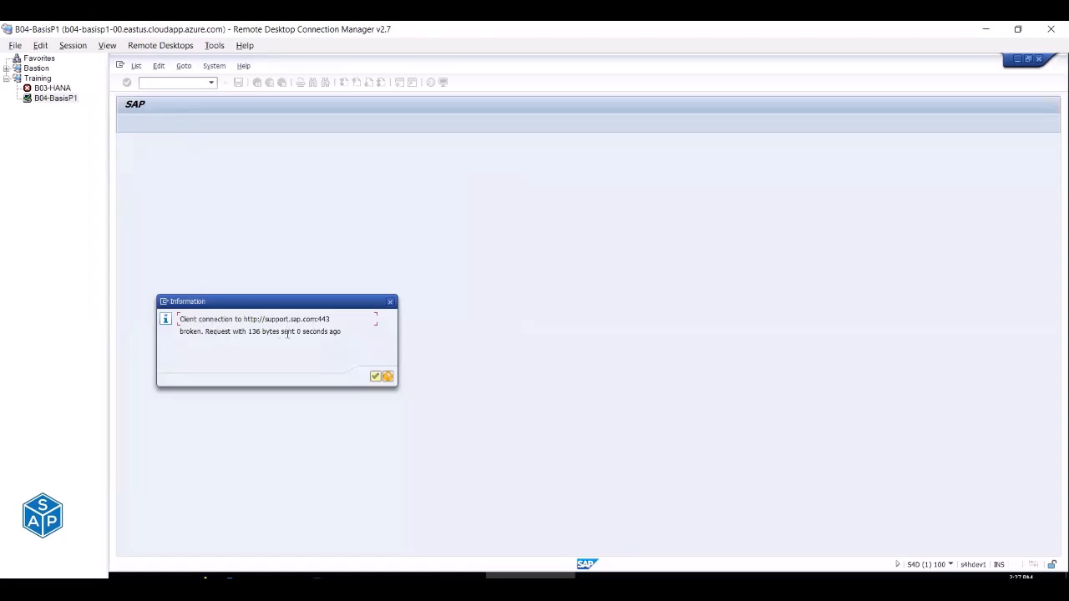
{"action": "left_click", "coordinate": [387, 377]}
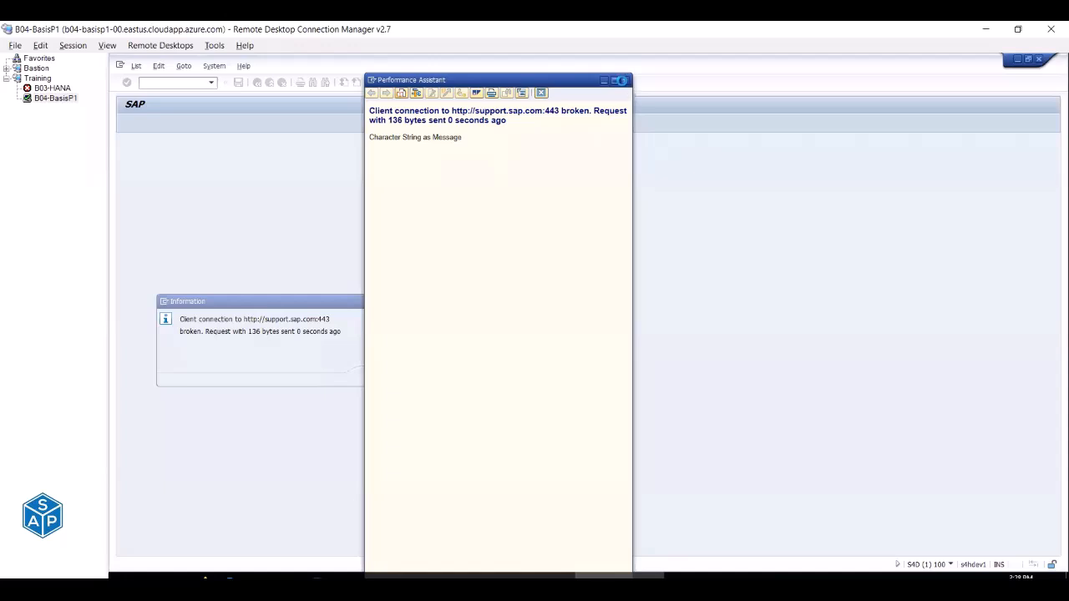
{"action": "left_click", "coordinate": [625, 80]}
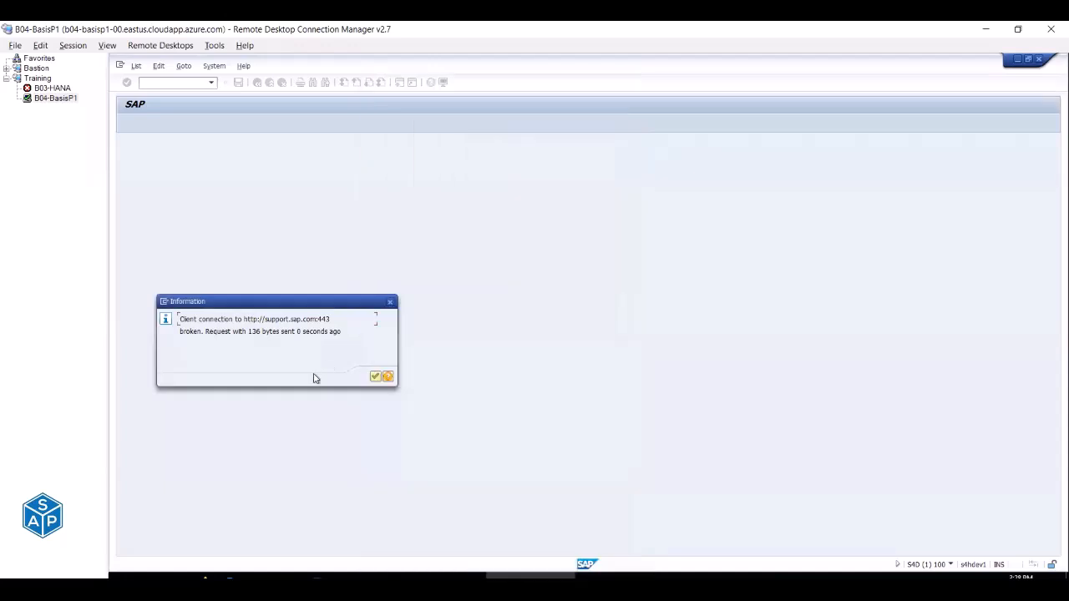
{"action": "left_click", "coordinate": [375, 377]}
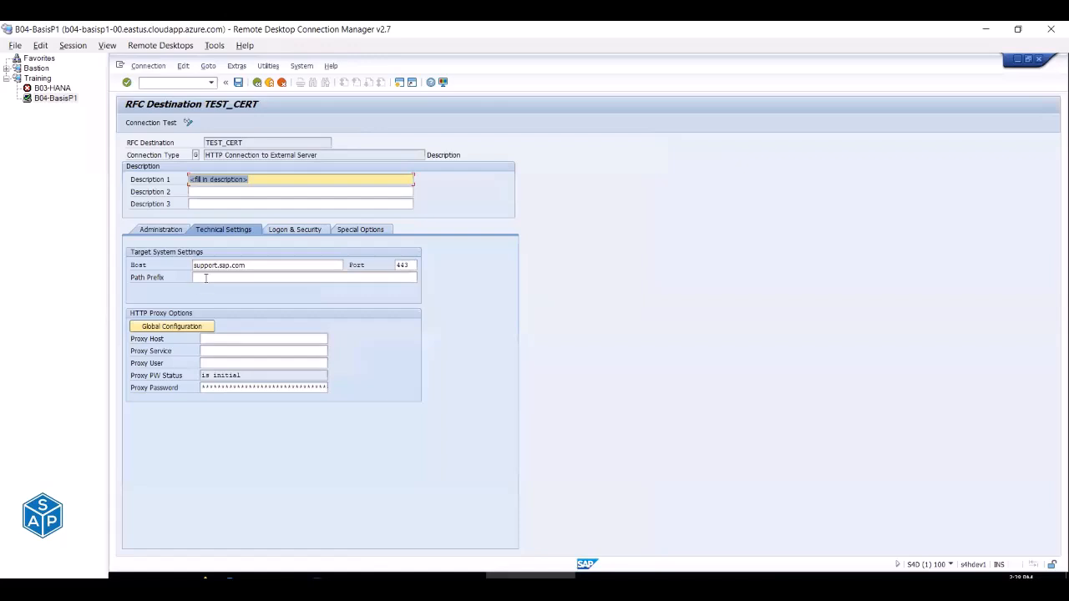
{"action": "left_click", "coordinate": [216, 278]}
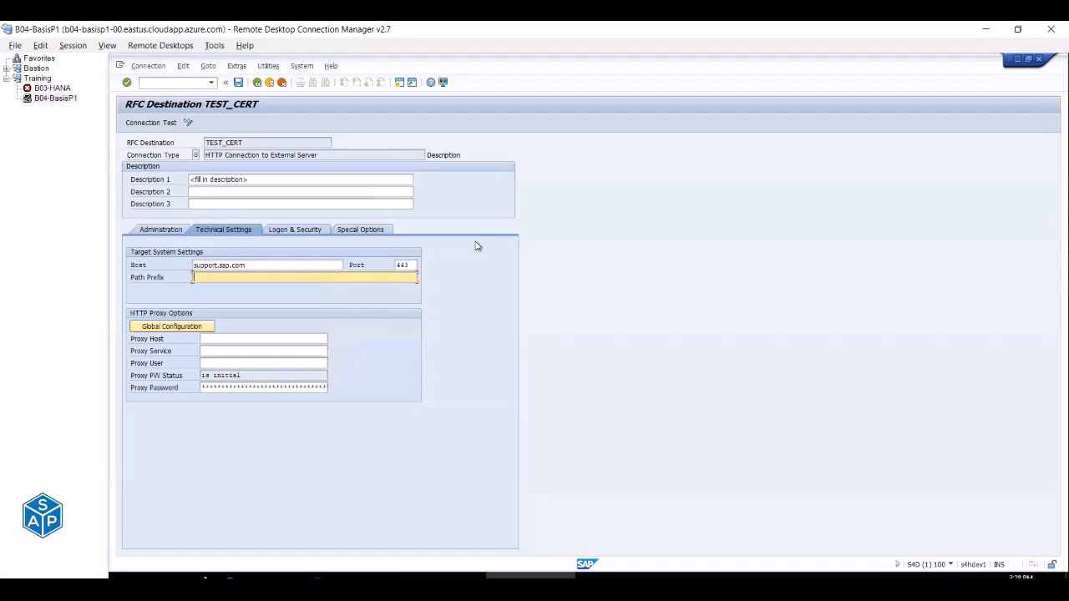
{"action": "left_click", "coordinate": [665, 52]}
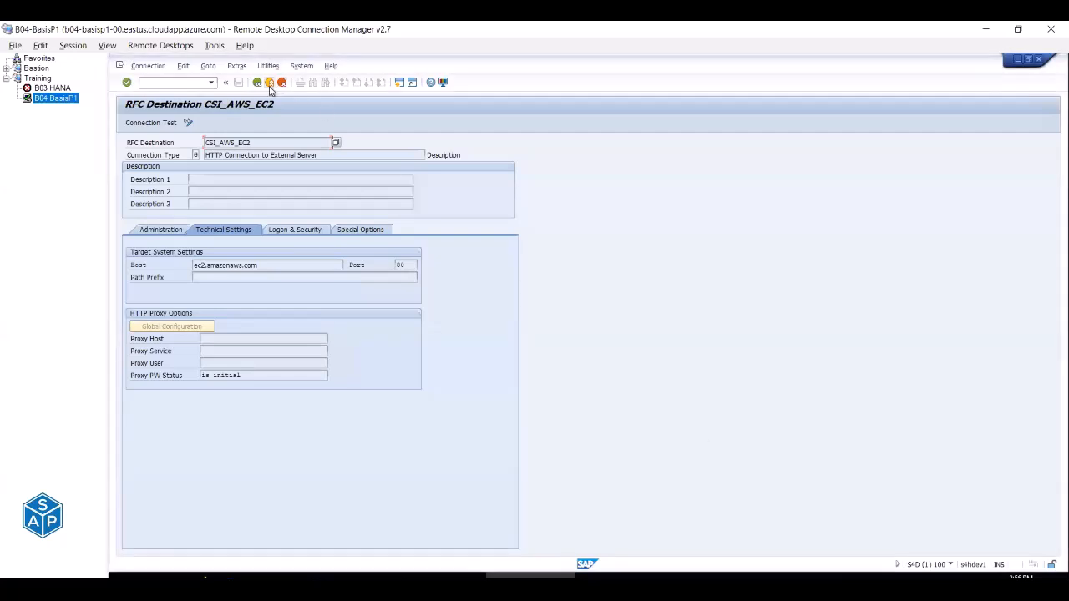
Go back to SM59 and expand HTTP Connections to External Server.
{"action": "left_click", "coordinate": [269, 83]}
{"action": "left_click", "coordinate": [269, 83]}
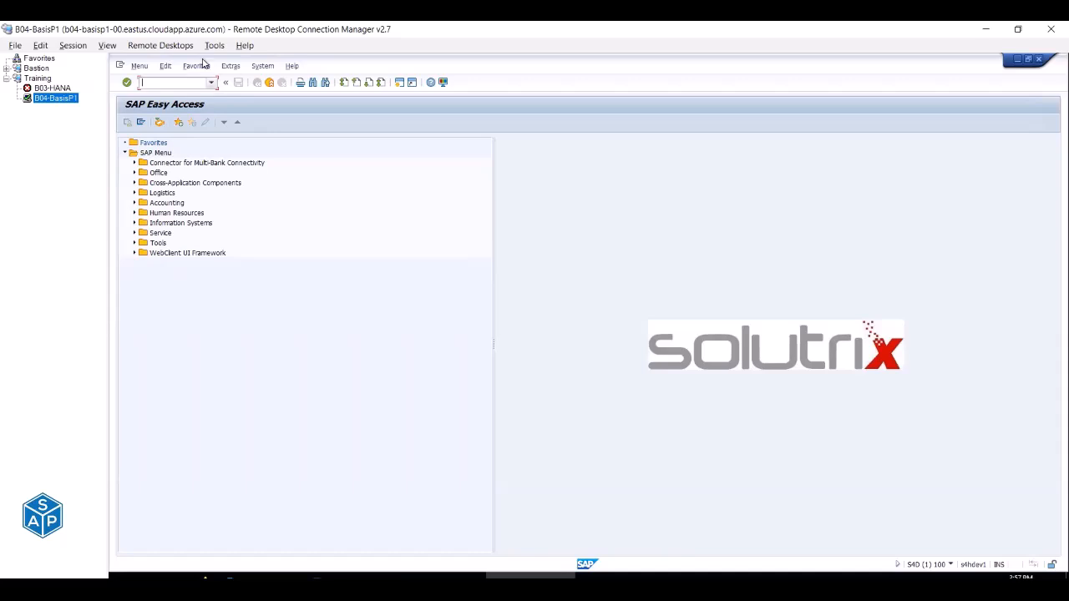
{"action": "left_click", "coordinate": [176, 82]}
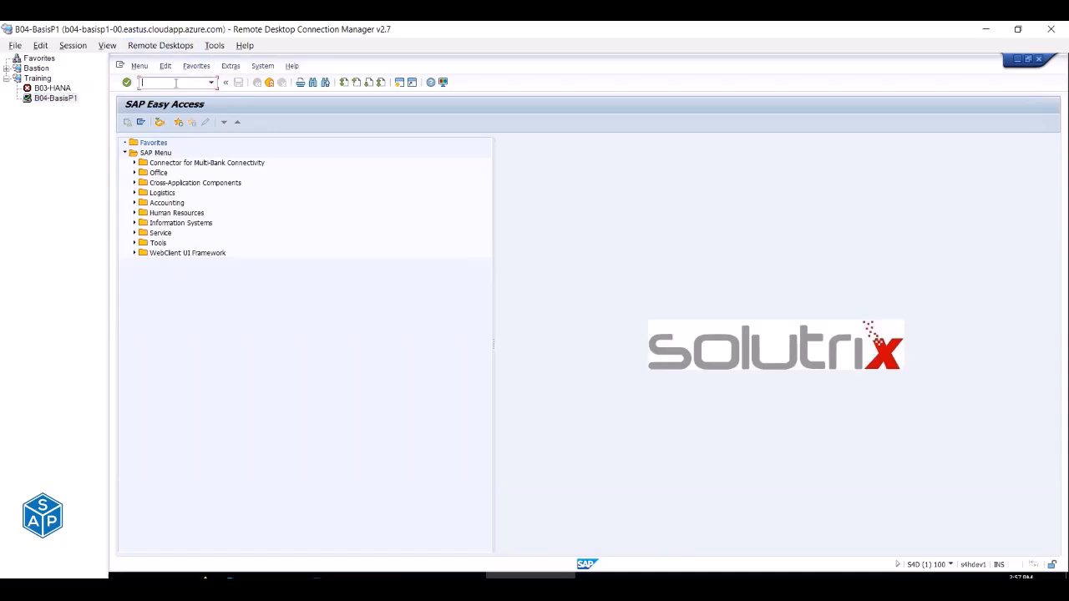
{"action": "type", "text": "sm59"}
{"action": "key", "text": "Return"}
{"action": "left_click", "coordinate": [124, 203]}
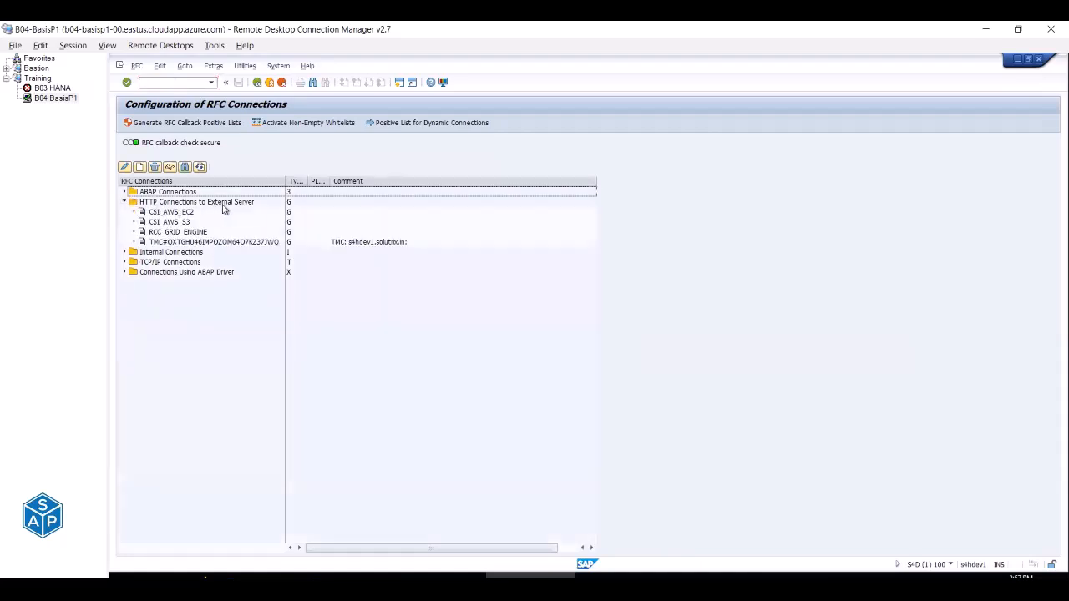
Open destination CSI_AWS_EC2 and run its connection test.
{"action": "left_click", "coordinate": [185, 214]}
{"action": "left_click", "coordinate": [182, 223]}
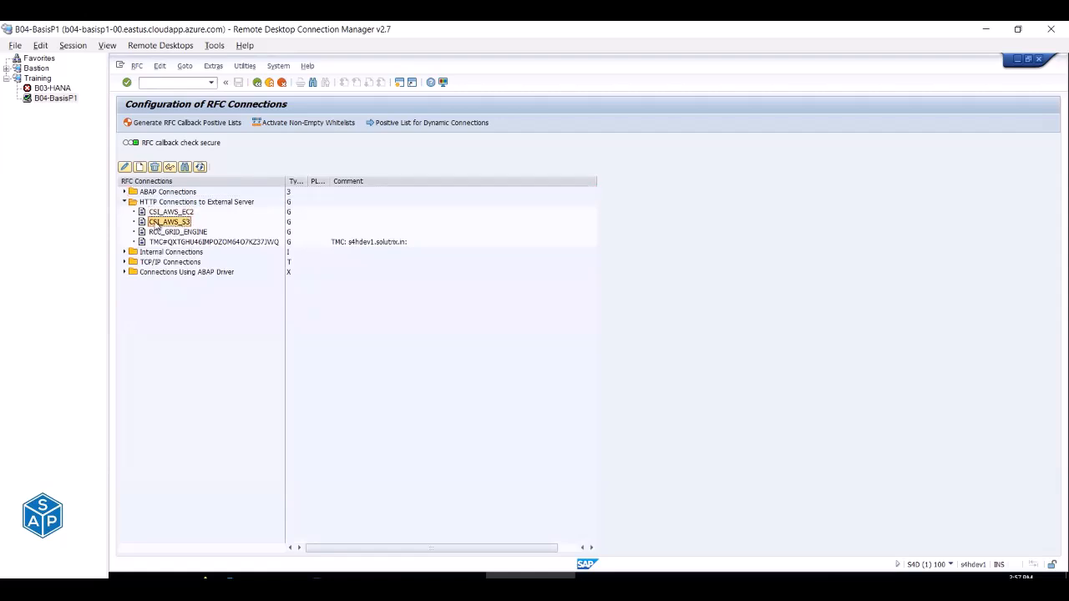
{"action": "left_click", "coordinate": [167, 214]}
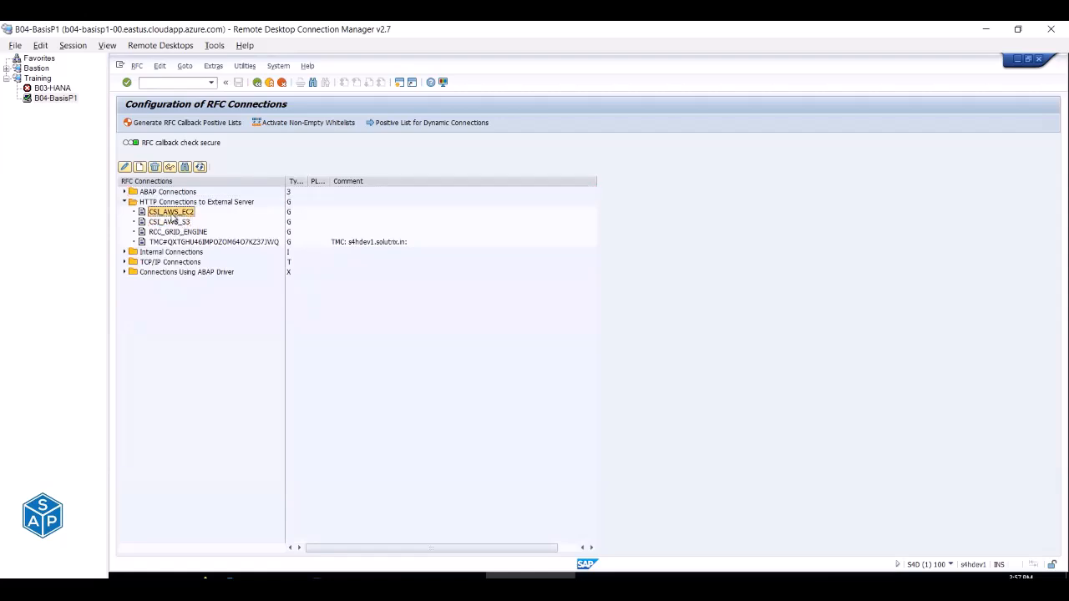
{"action": "left_click", "coordinate": [186, 223]}
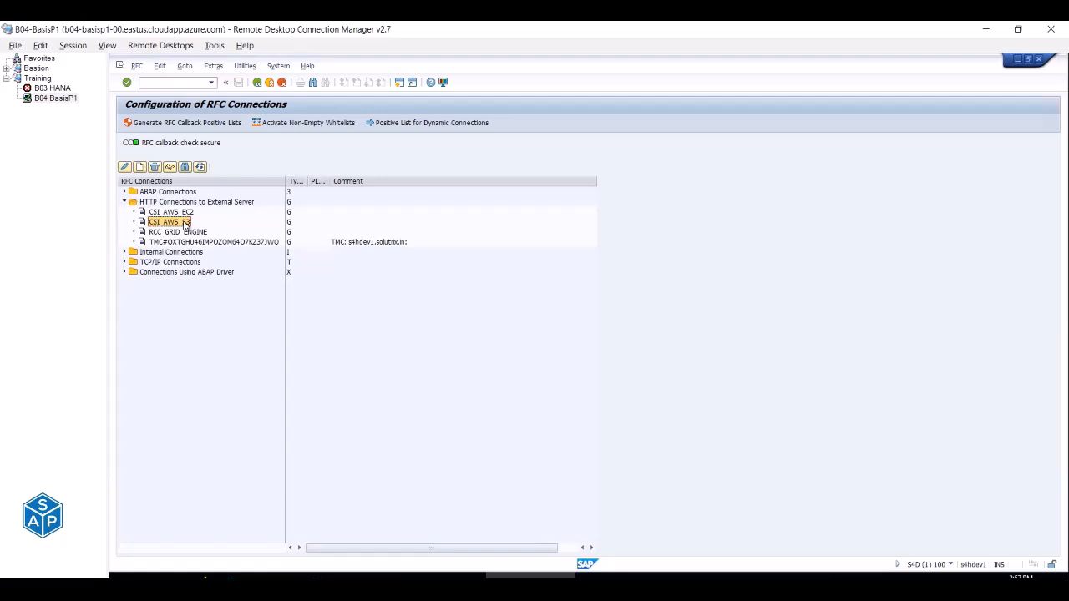
{"action": "left_click", "coordinate": [191, 212]}
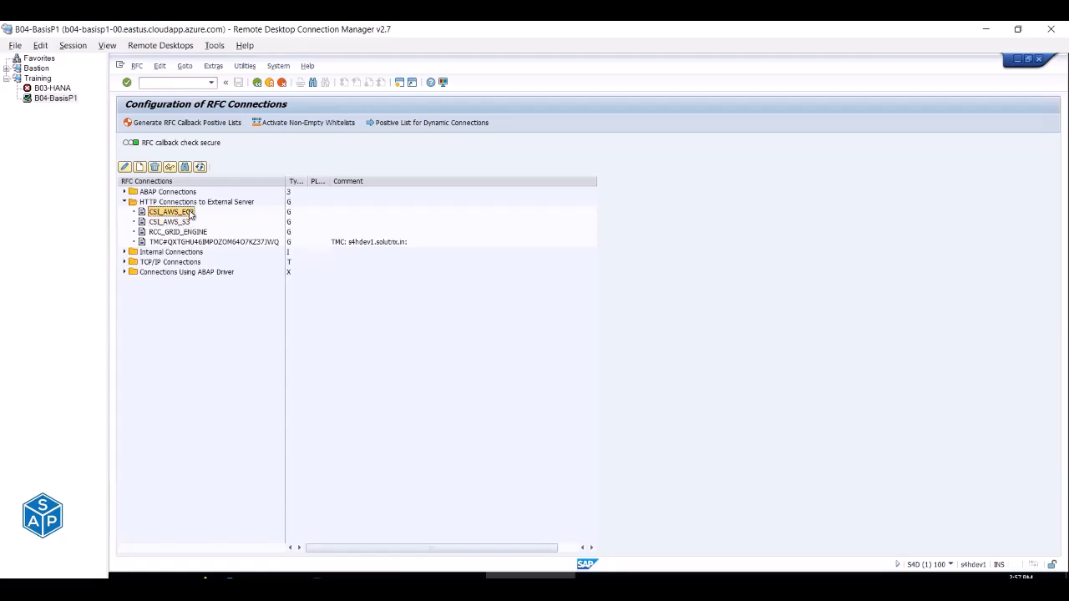
{"action": "left_click", "coordinate": [184, 224]}
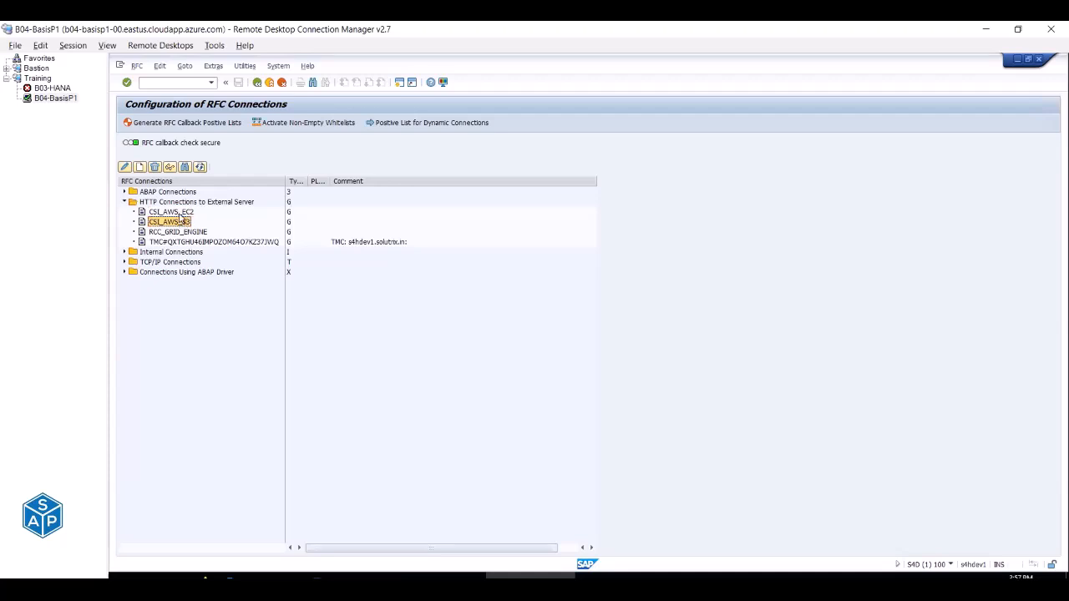
{"action": "double_click", "coordinate": [181, 212]}
{"action": "left_click", "coordinate": [162, 125]}
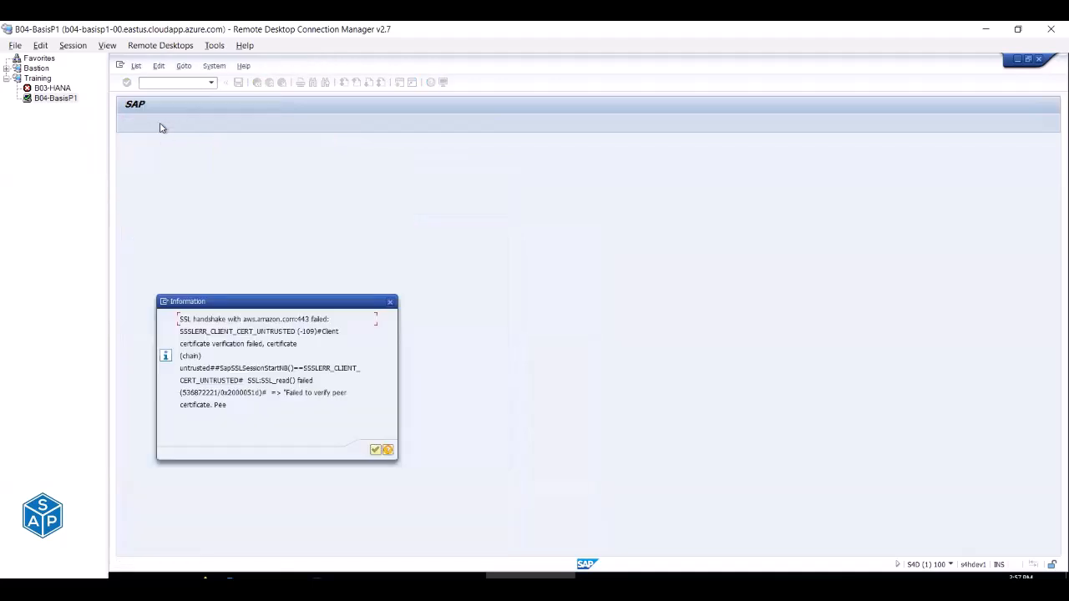
Review the CSI_AWS_EC2 SSL handshake error lines and help, then dismiss the message.
{"action": "left_click_drag", "start_coordinate": [178, 319], "coordinate": [332, 319]}
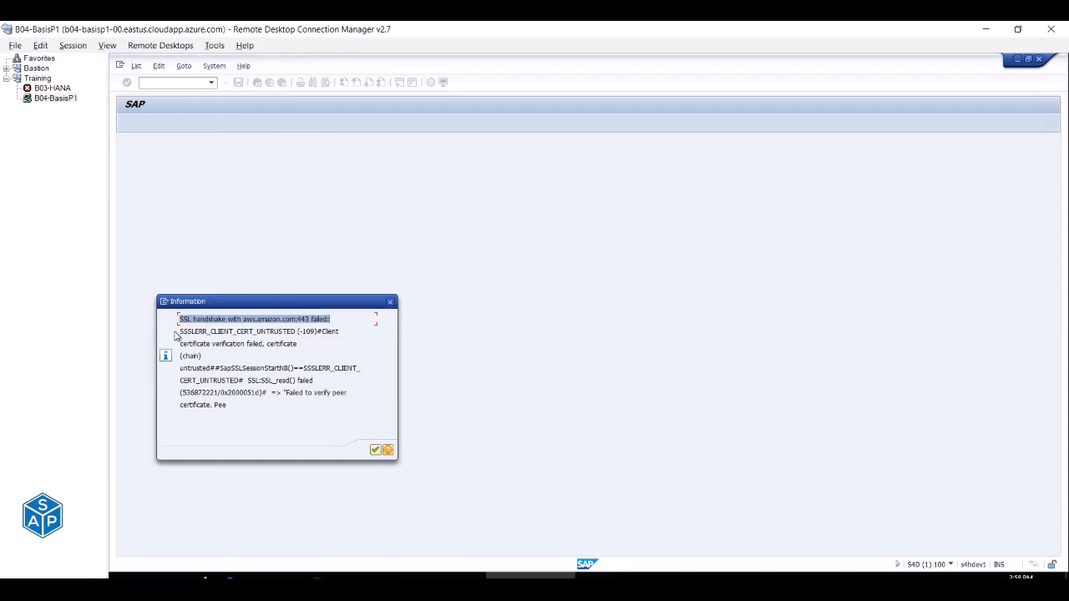
{"action": "left_click_drag", "start_coordinate": [179, 331], "coordinate": [298, 334]}
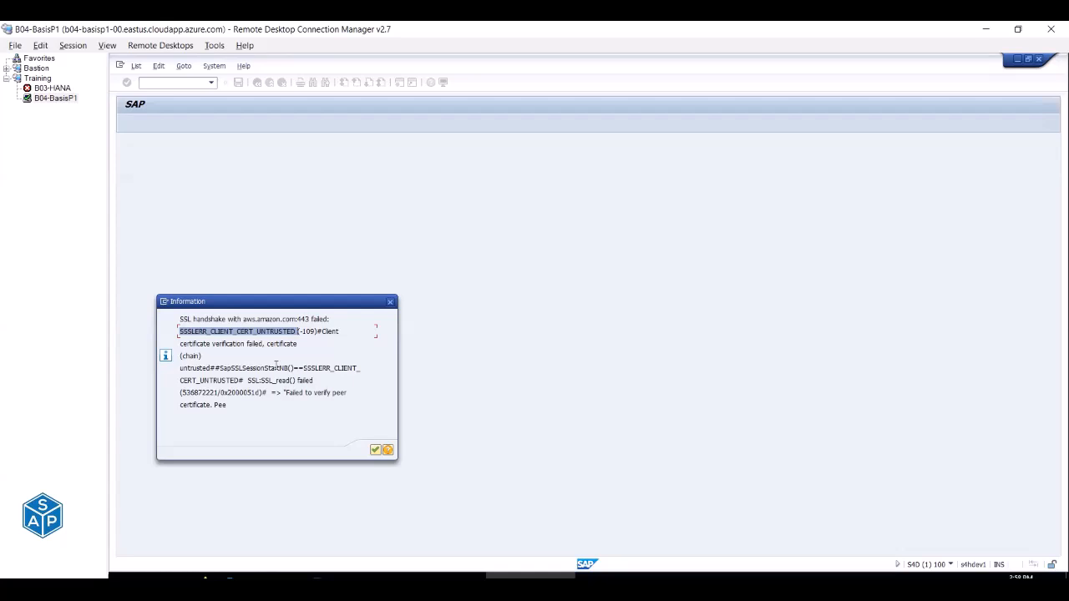
{"action": "left_click_drag", "start_coordinate": [180, 343], "coordinate": [297, 343]}
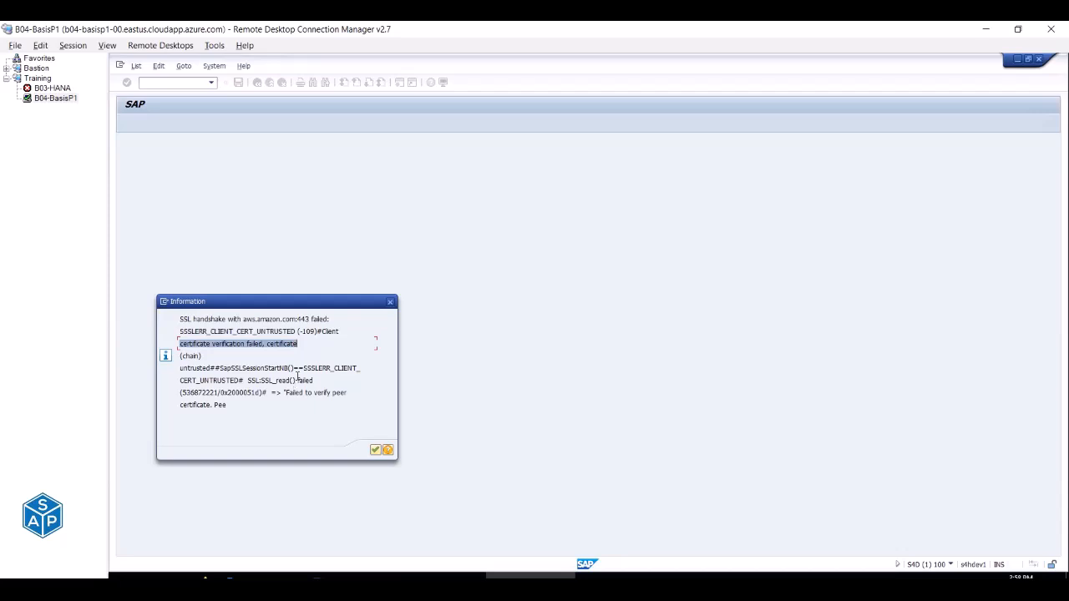
{"action": "left_click_drag", "start_coordinate": [298, 380], "coordinate": [314, 381]}
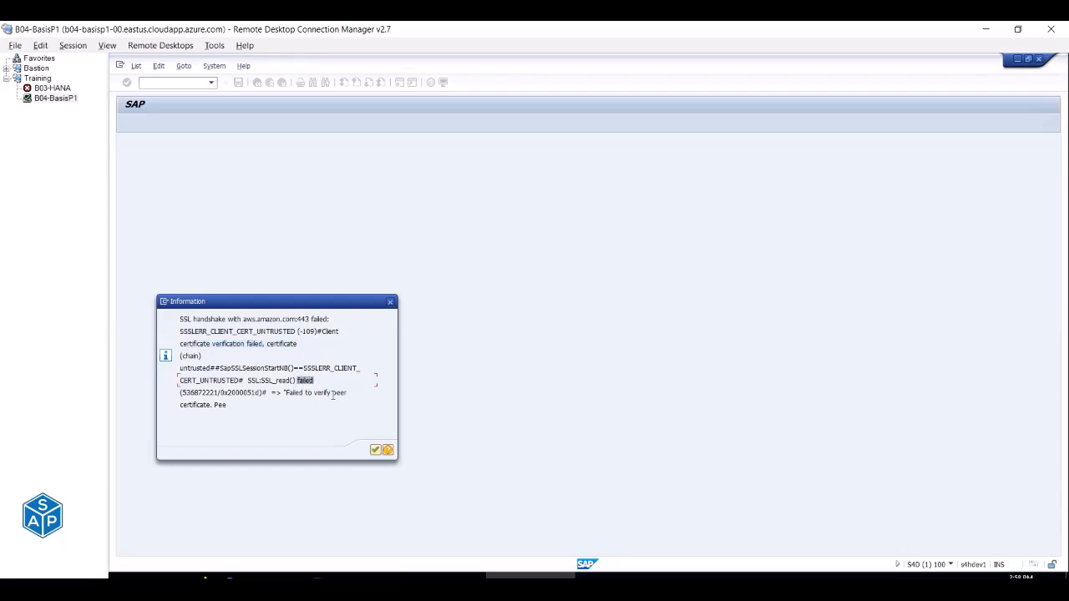
{"action": "left_click", "coordinate": [388, 451]}
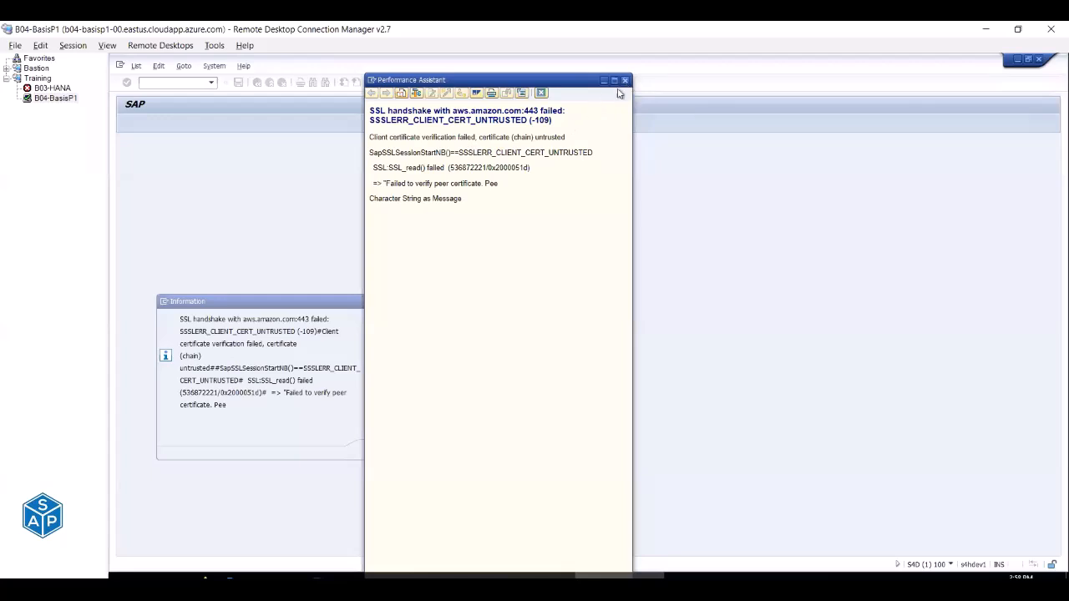
{"action": "left_click", "coordinate": [625, 80]}
{"action": "left_click", "coordinate": [375, 449]}
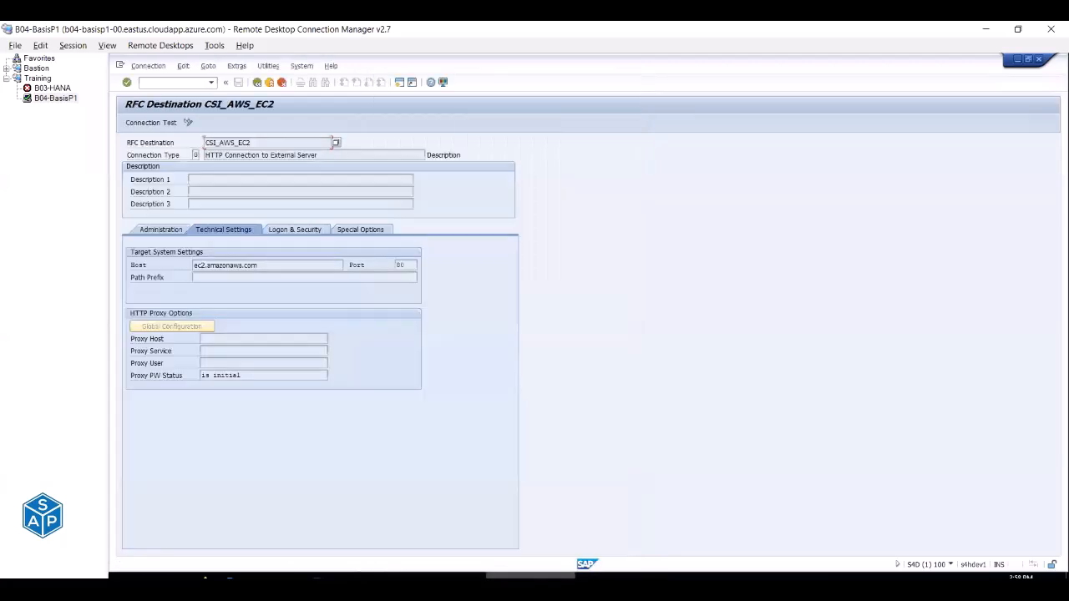
{"action": "left_click", "coordinate": [531, 588]}
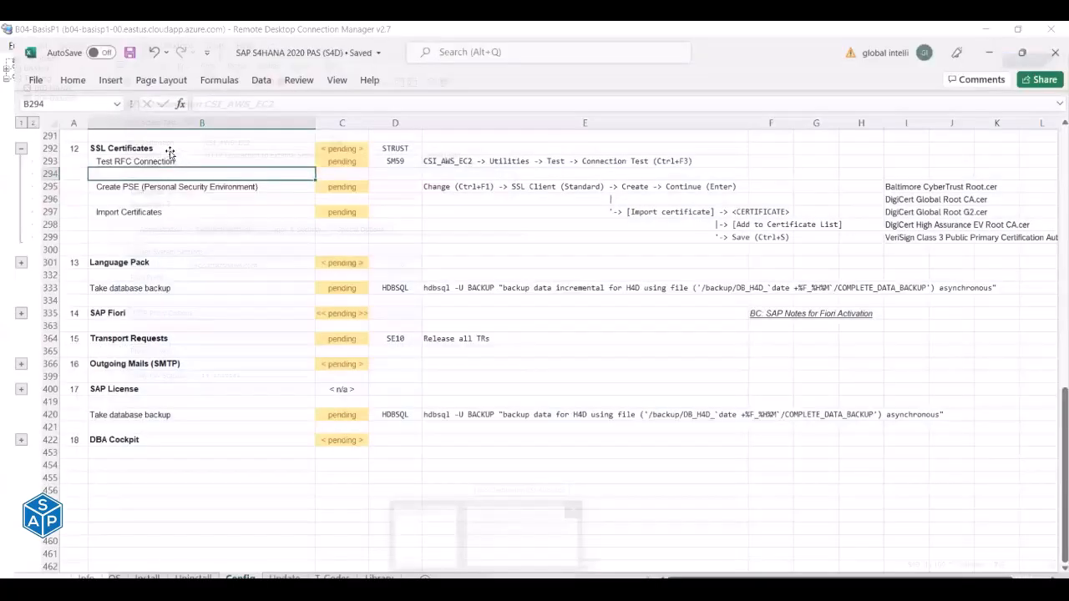
Check the Test RFC Connection row, then copy CSI_AWS_EC2's connection type text from SAP.
{"action": "left_click", "coordinate": [167, 149]}
{"action": "left_click", "coordinate": [382, 148]}
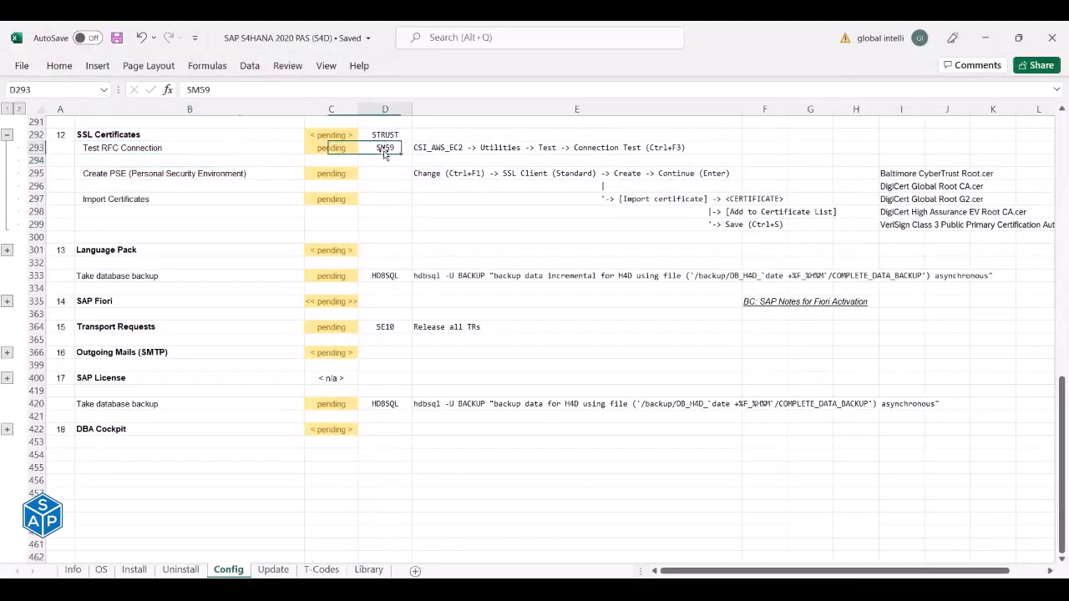
{"action": "left_click", "coordinate": [432, 148]}
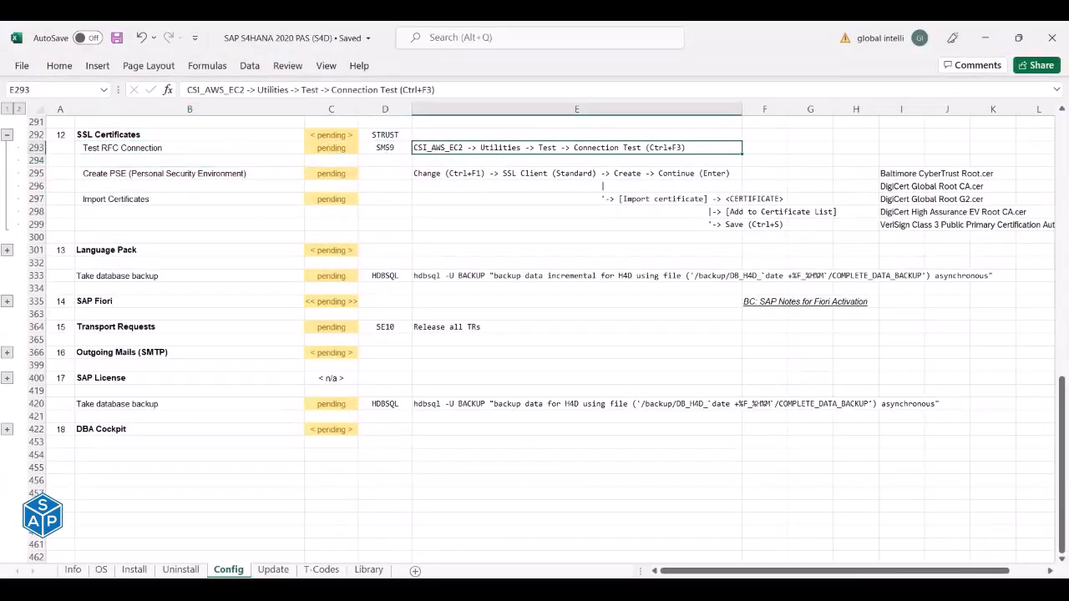
{"action": "left_click", "coordinate": [570, 589]}
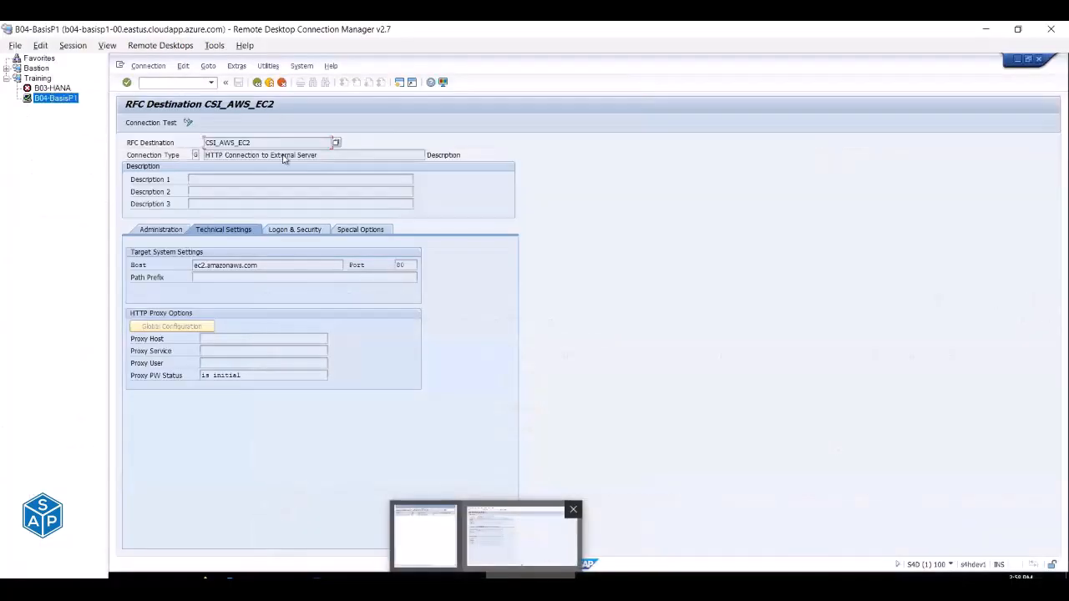
{"action": "left_click", "coordinate": [258, 83]}
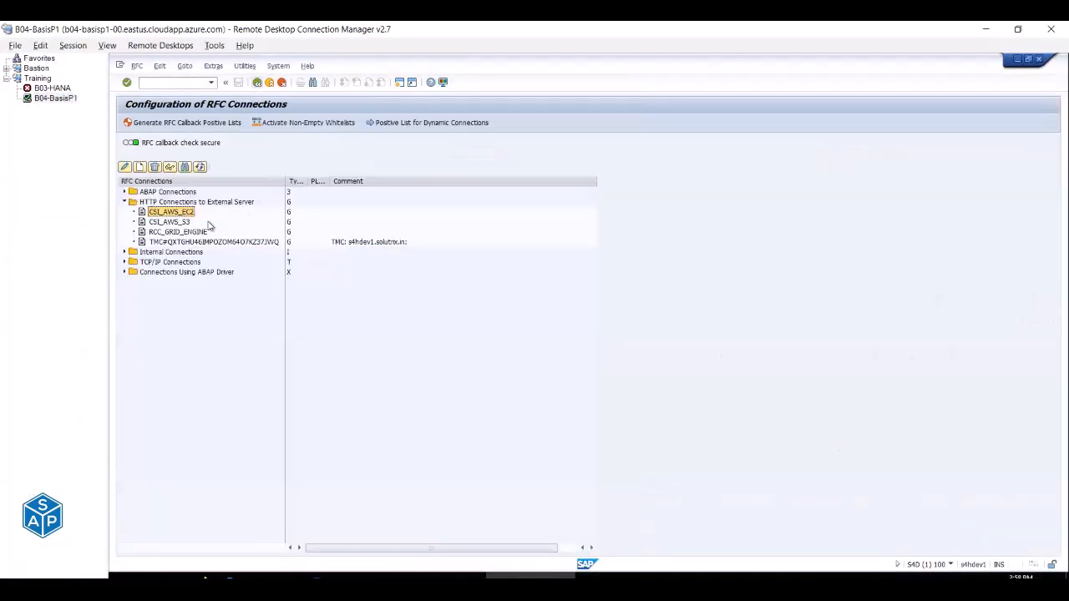
{"action": "left_click", "coordinate": [156, 203]}
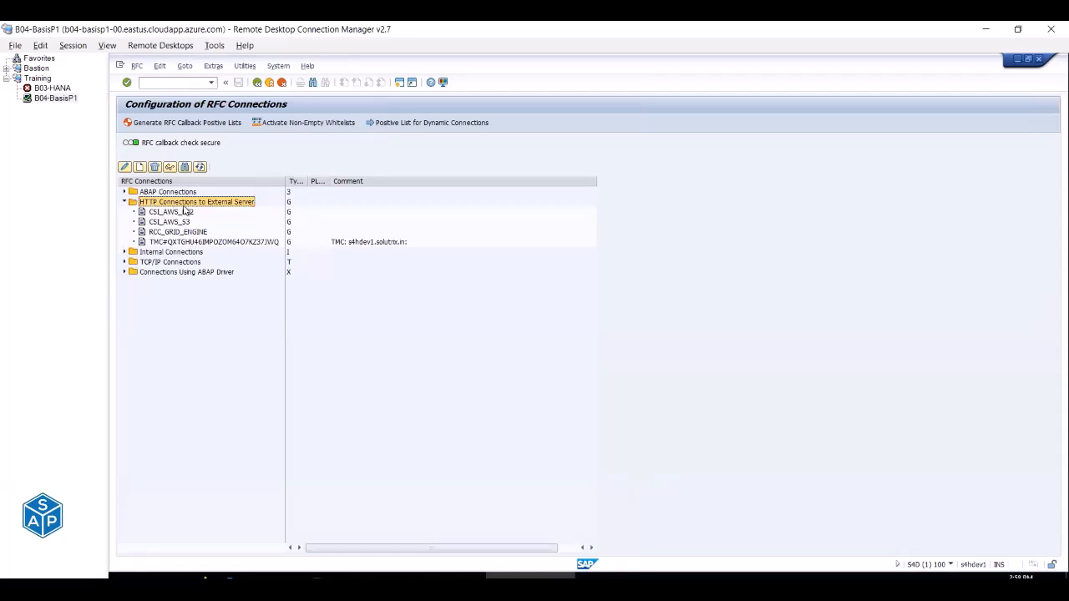
{"action": "double_click", "coordinate": [189, 205]}
{"action": "double_click", "coordinate": [180, 213]}
{"action": "left_click_drag", "start_coordinate": [320, 156], "coordinate": [204, 157]}
{"action": "key", "text": "ctrl+c"}
{"action": "left_click", "coordinate": [204, 157]}
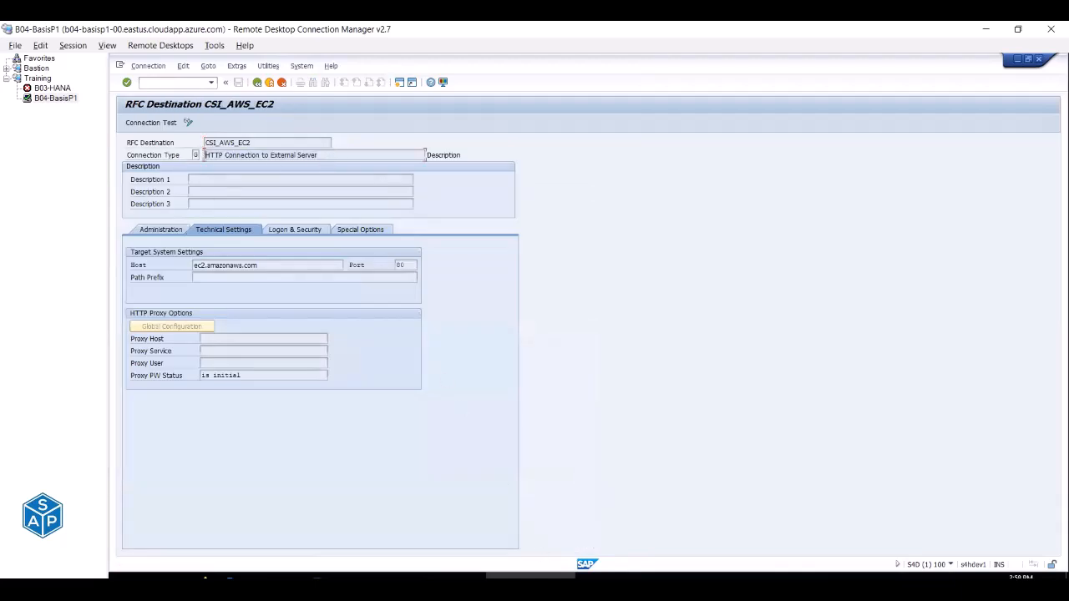
Prefix E293's path with 'HTTP Connection to External Server ->' and save the workbook.
{"action": "mouse_move", "coordinate": [531, 576]}
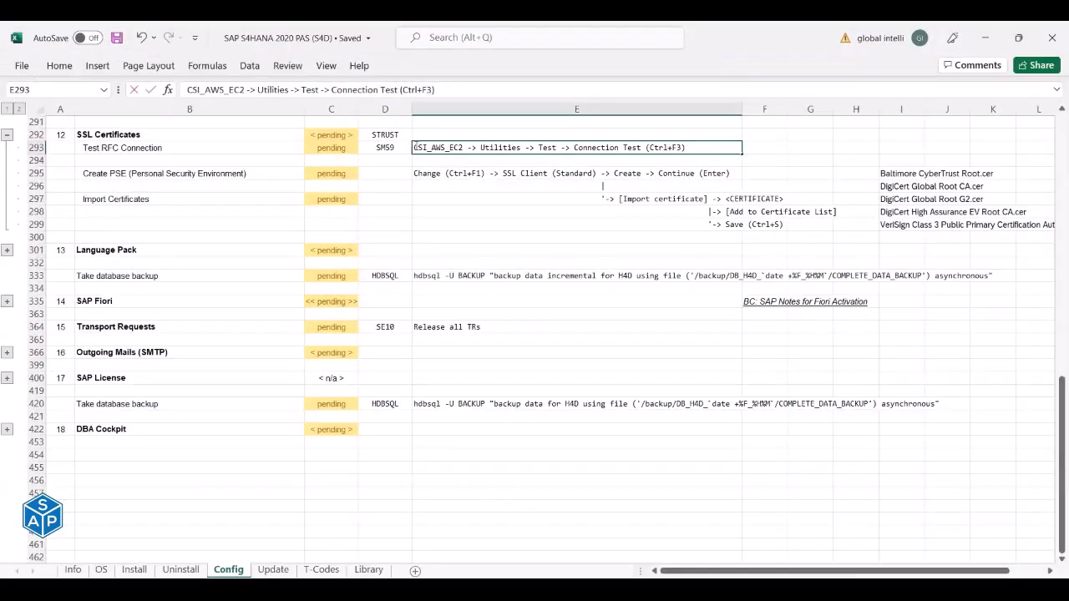
{"action": "key", "text": "ctrl+v"}
{"action": "type", "text": "->"}
{"action": "key", "text": "Return"}
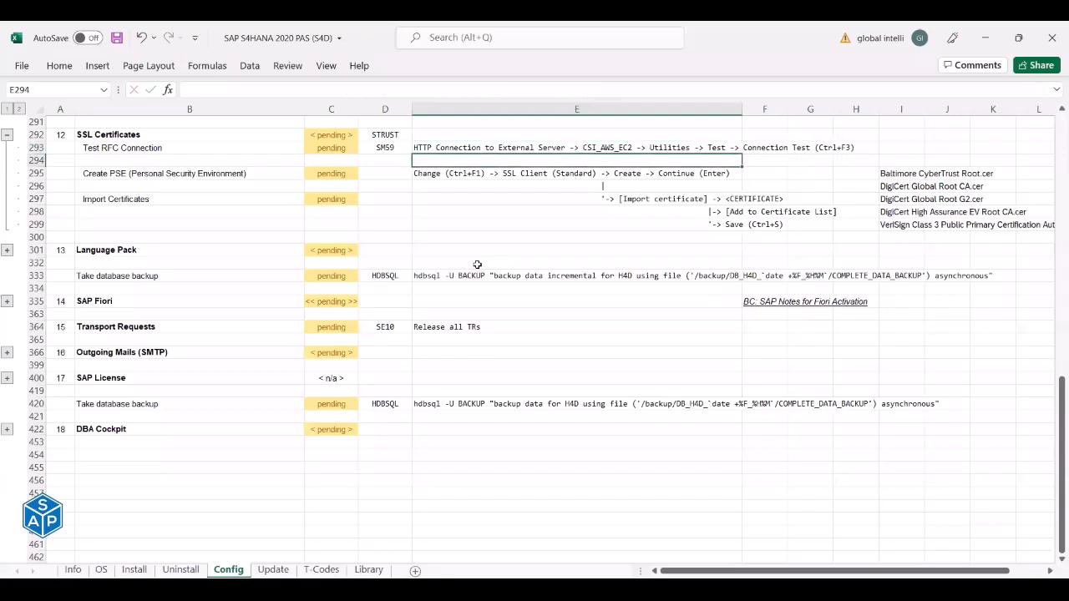
{"action": "key", "text": "ctrl+s"}
Remove 'Utilities -> Test -> ' from the E293 path.
{"action": "left_click", "coordinate": [394, 149]}
{"action": "left_click", "coordinate": [446, 149]}
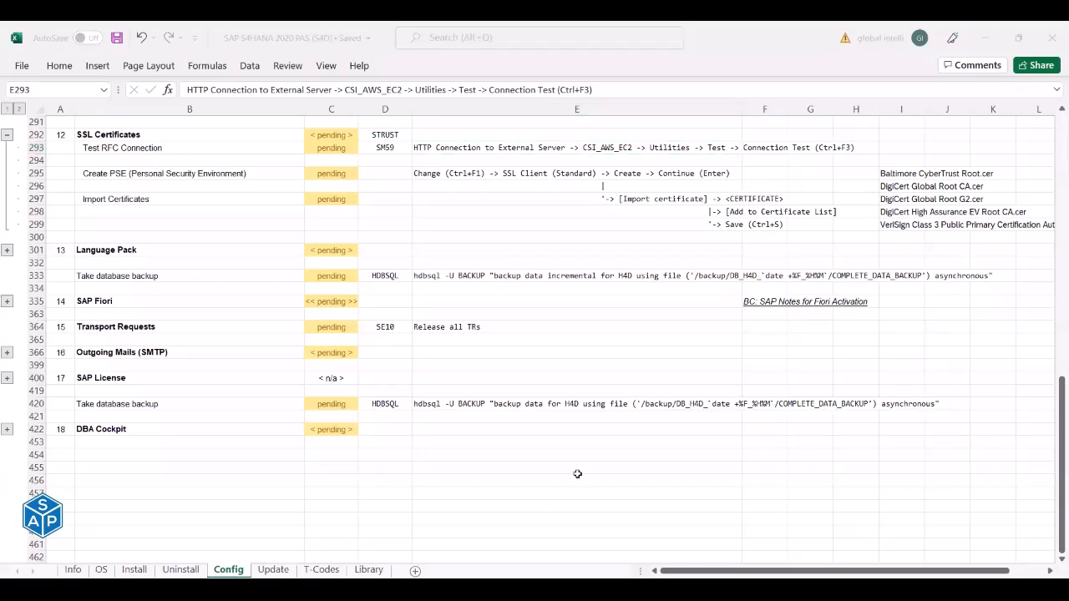
{"action": "key", "text": "alt+Tab"}
{"action": "key", "text": "alt+Tab"}
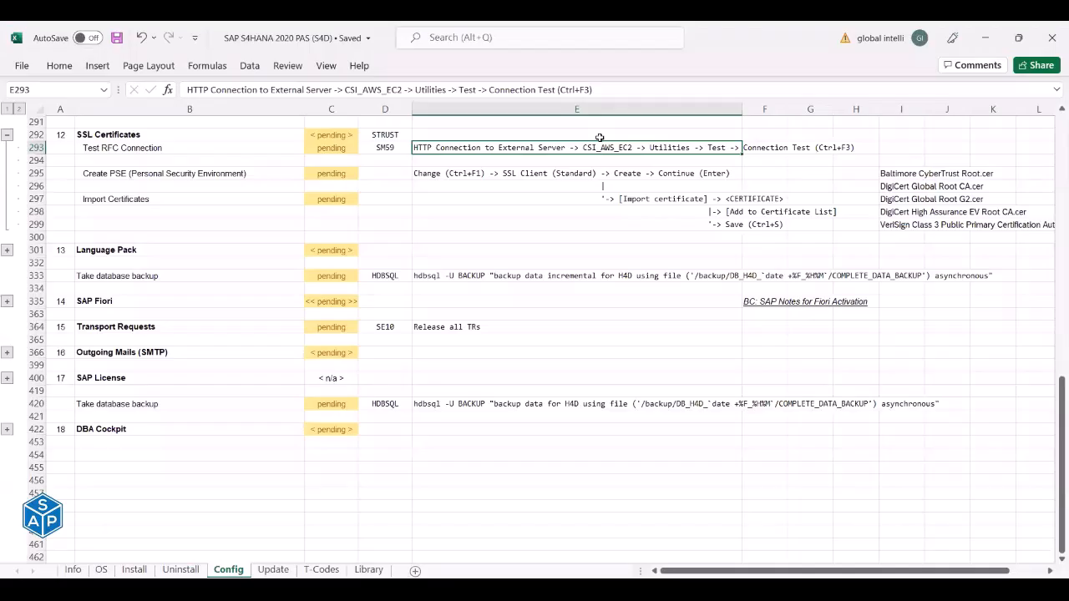
{"action": "key", "text": "alt+Tab"}
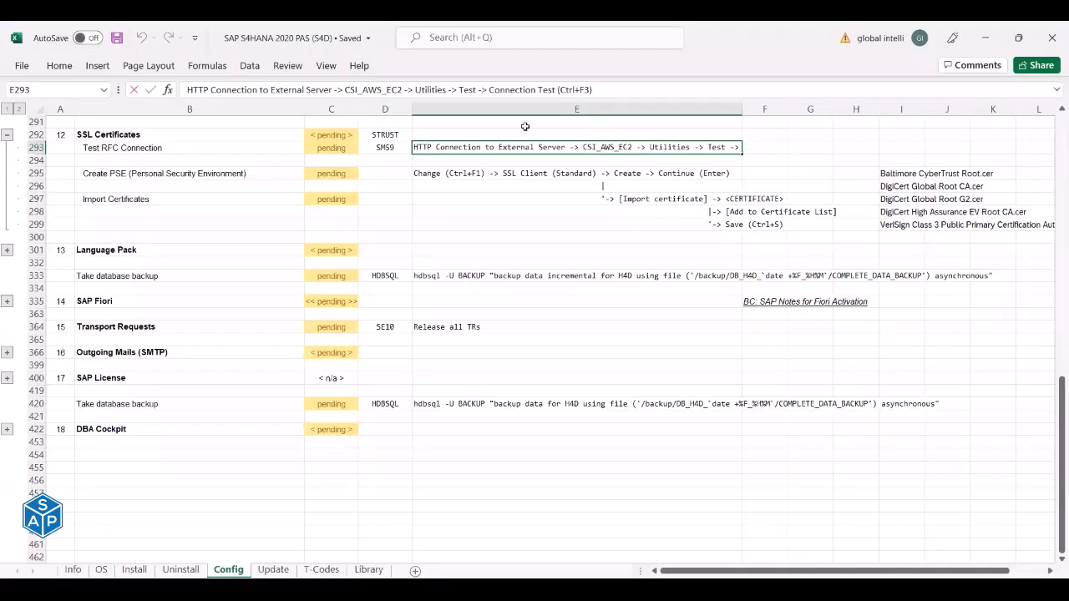
{"action": "key", "text": "shift+Right"}
{"action": "key", "text": "shift+Right"}
{"action": "key", "text": "shift+Right"}
{"action": "key", "text": "shift+Right"}
{"action": "key", "text": "shift+Right"}
{"action": "key", "text": "shift+Right"}
{"action": "key", "text": "shift+Right"}
{"action": "key", "text": "shift+Right"}
{"action": "key", "text": "shift+Right"}
{"action": "key", "text": "shift+Right"}
{"action": "key", "text": "shift+Right"}
{"action": "key", "text": "shift+Right"}
{"action": "key", "text": "shift+Right"}
{"action": "key", "text": "shift+Right"}
{"action": "key", "text": "shift+Right"}
{"action": "key", "text": "shift+Right"}
{"action": "key", "text": "shift+Right"}
{"action": "key", "text": "shift+Right"}
{"action": "key", "text": "shift+Right"}
{"action": "key", "text": "shift+Right"}
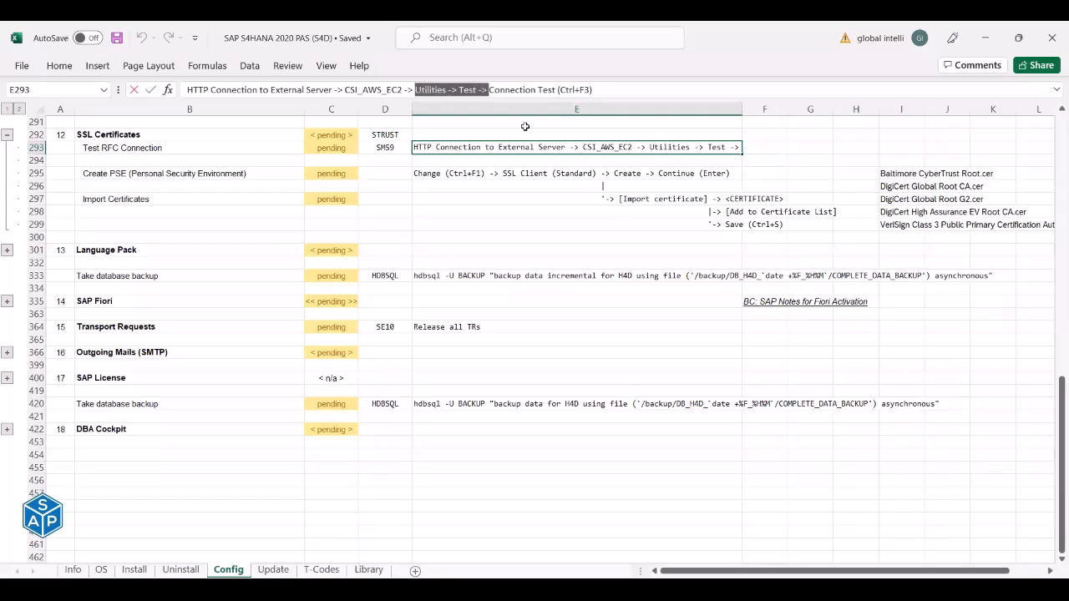
{"action": "key", "text": "Delete"}
{"action": "key", "text": "Return"}
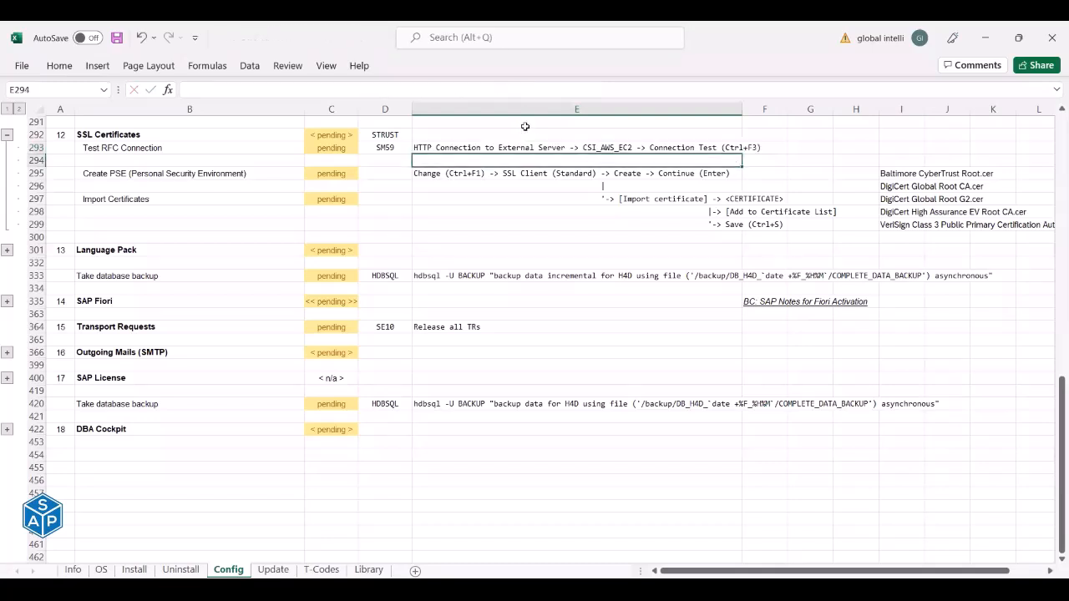
{"action": "key", "text": "alt+Tab"}
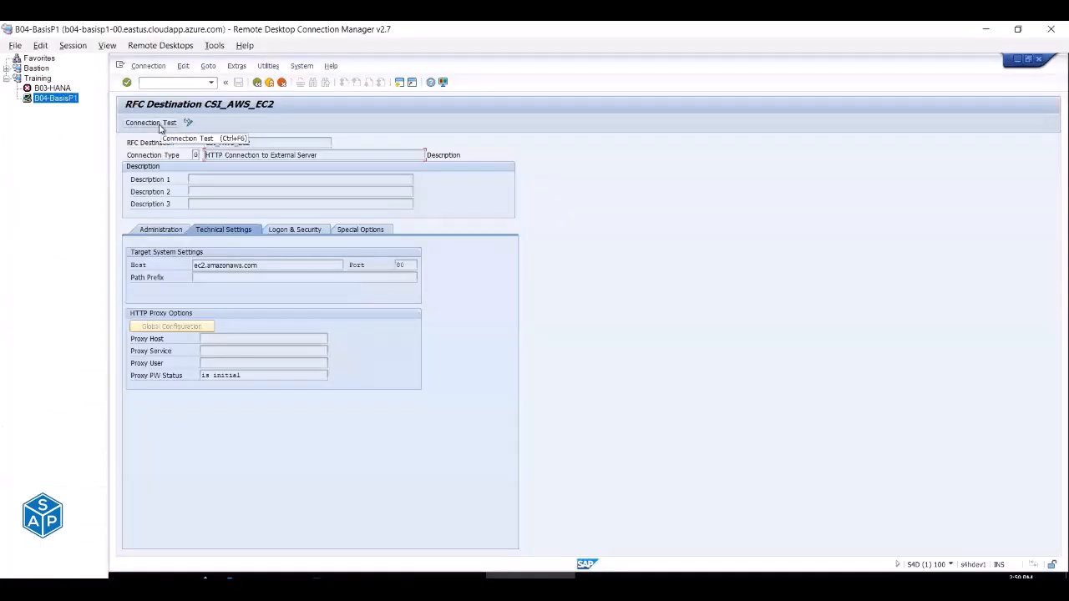
Correct the E293 shortcut from Ctrl+F3 to Ctrl+F6.
{"action": "key", "text": "alt+Tab"}
{"action": "left_click", "coordinate": [614, 149]}
{"action": "left_click", "coordinate": [515, 90]}
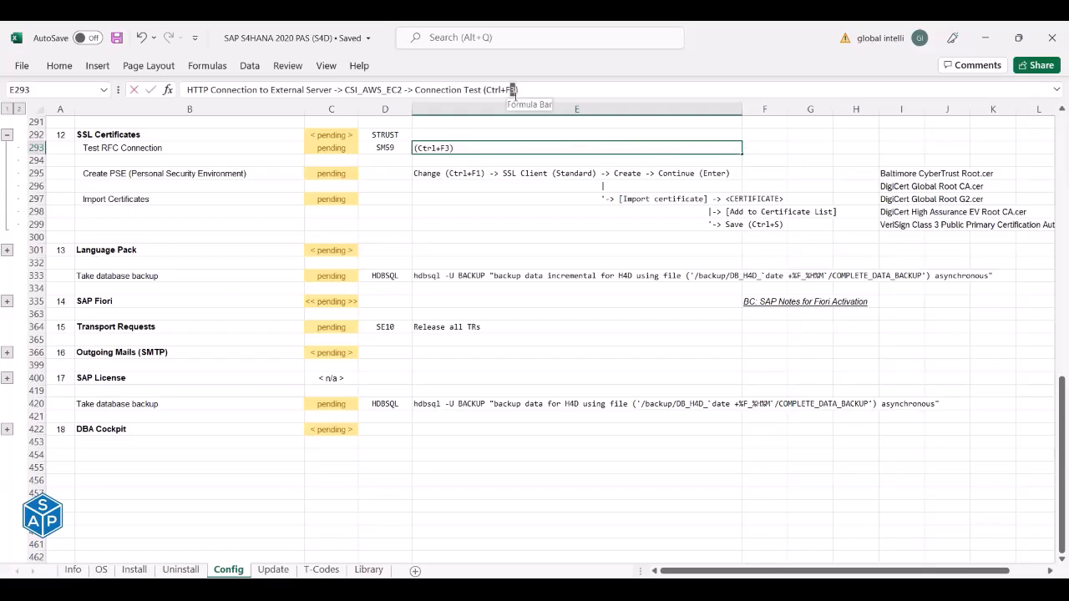
{"action": "key", "text": "BackSpace"}
{"action": "type", "text": "6"}
{"action": "key", "text": "Return"}
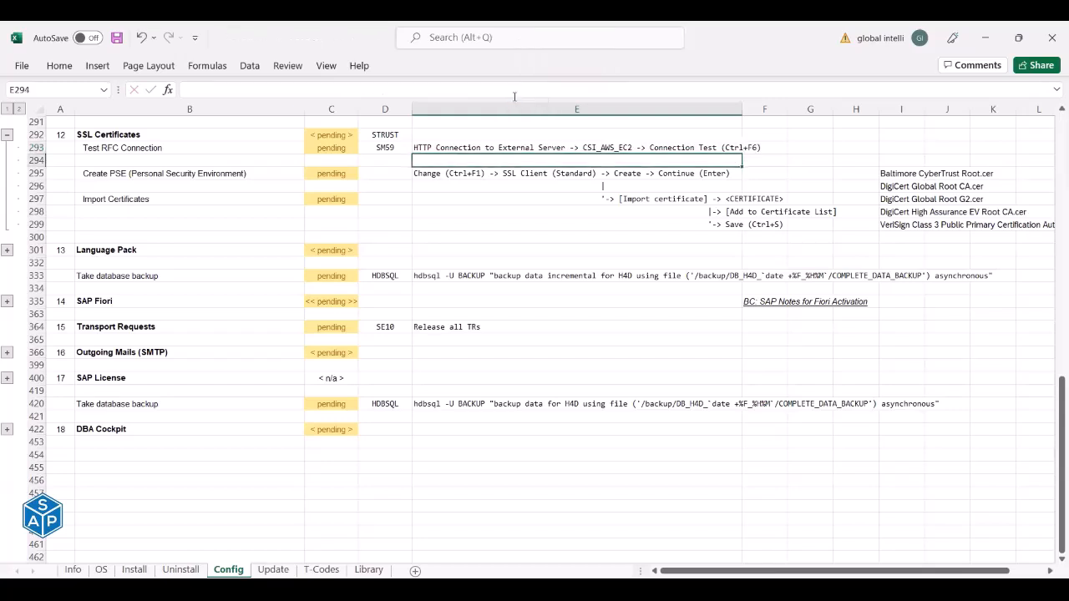
Confirm the Connection Test shortcut in SM59 and rerun the CSI_AWS_EC2 test.
{"action": "key", "text": "alt+Tab"}
{"action": "left_click", "coordinate": [276, 69]}
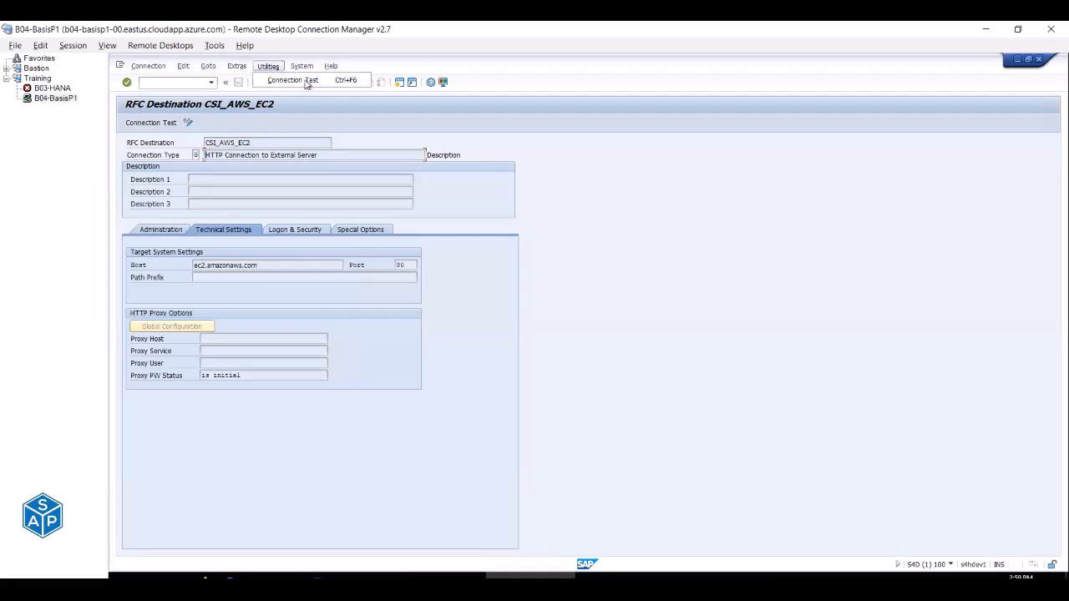
{"action": "left_click", "coordinate": [349, 84]}
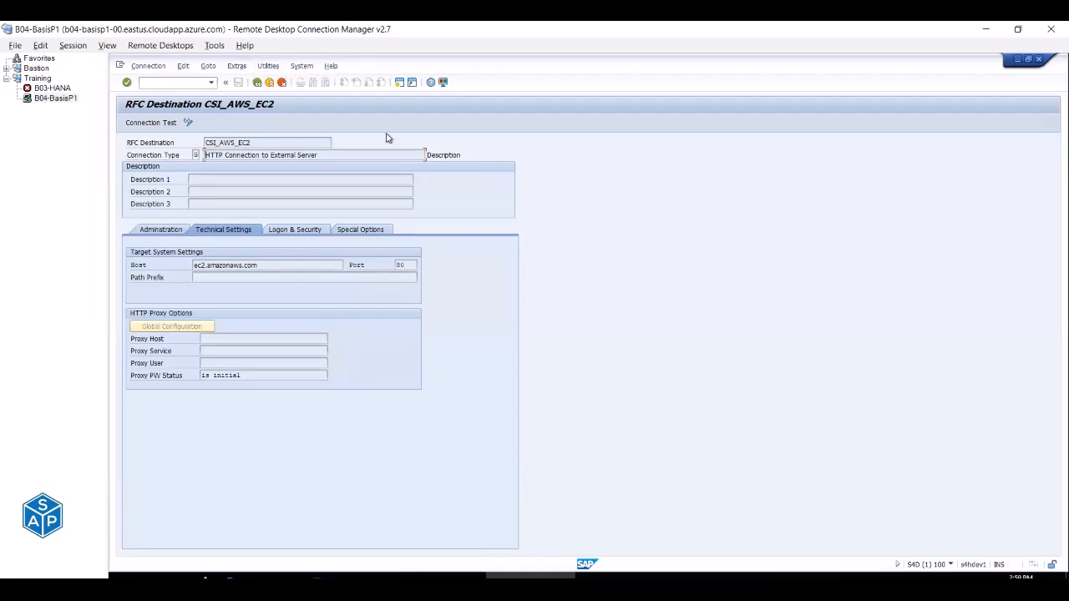
{"action": "left_click", "coordinate": [152, 124]}
{"action": "left_click", "coordinate": [376, 450]}
{"action": "left_click", "coordinate": [269, 84]}
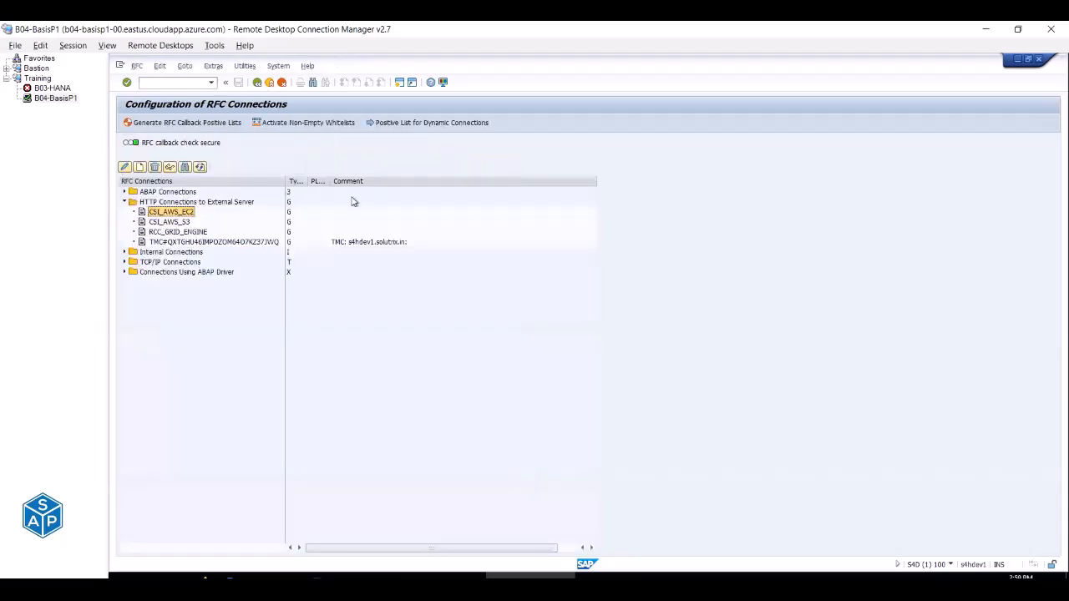
Mark the Test RFC Connection status in C293 as done.
{"action": "key", "text": "alt+Tab"}
{"action": "left_click", "coordinate": [322, 147]}
{"action": "type", "text": "dn"}
{"action": "key", "text": "BackSpace"}
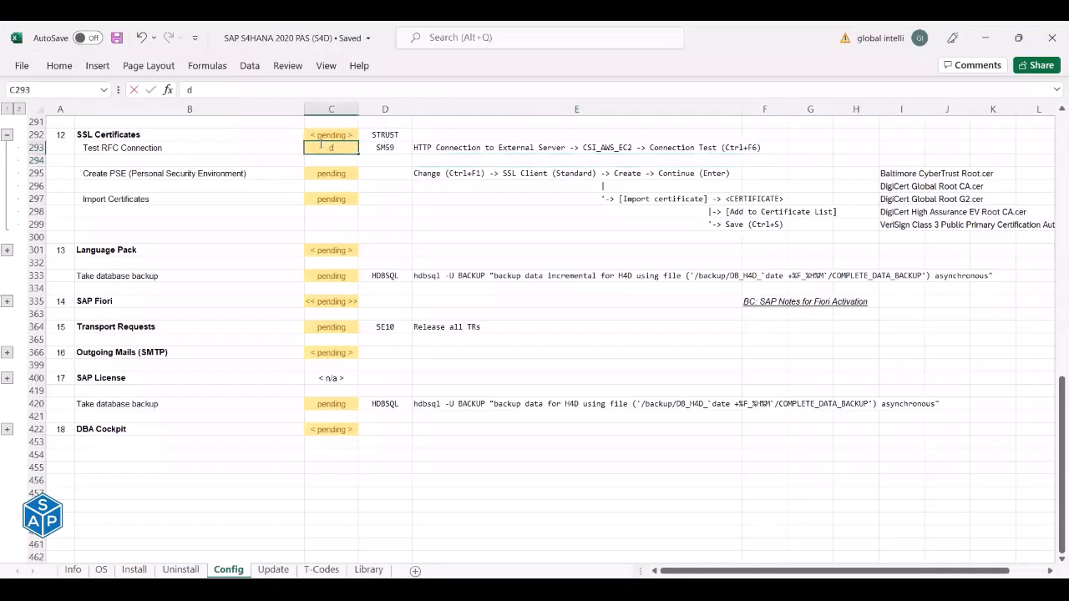
{"action": "type", "text": "oen"}
{"action": "key", "text": "Return"}
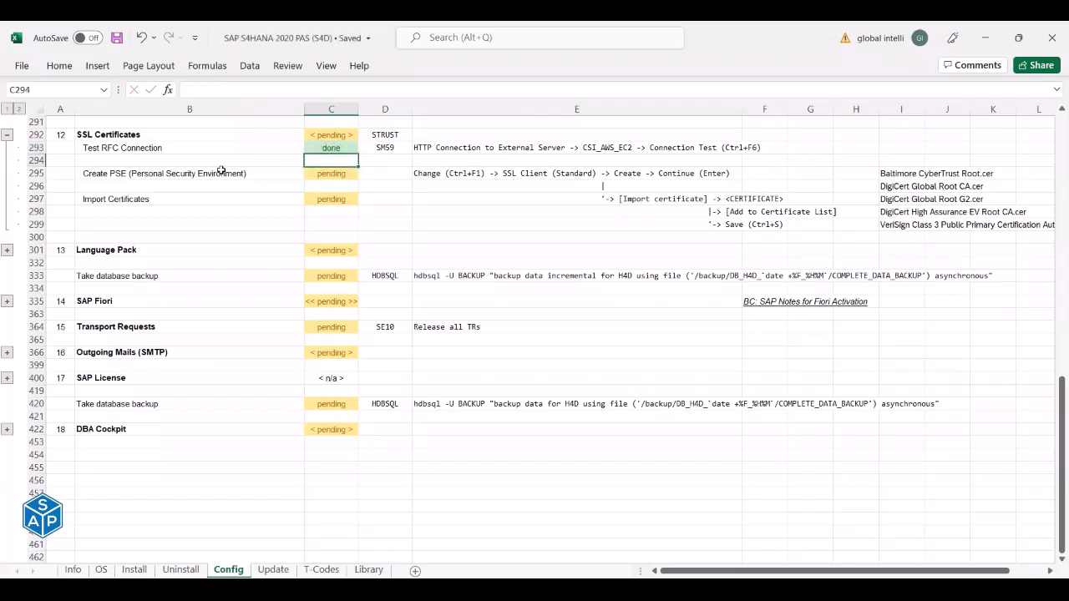
Start typing 'strust' into D295 beside the Create PSE step, then cancel the entry.
{"action": "left_click", "coordinate": [221, 173]}
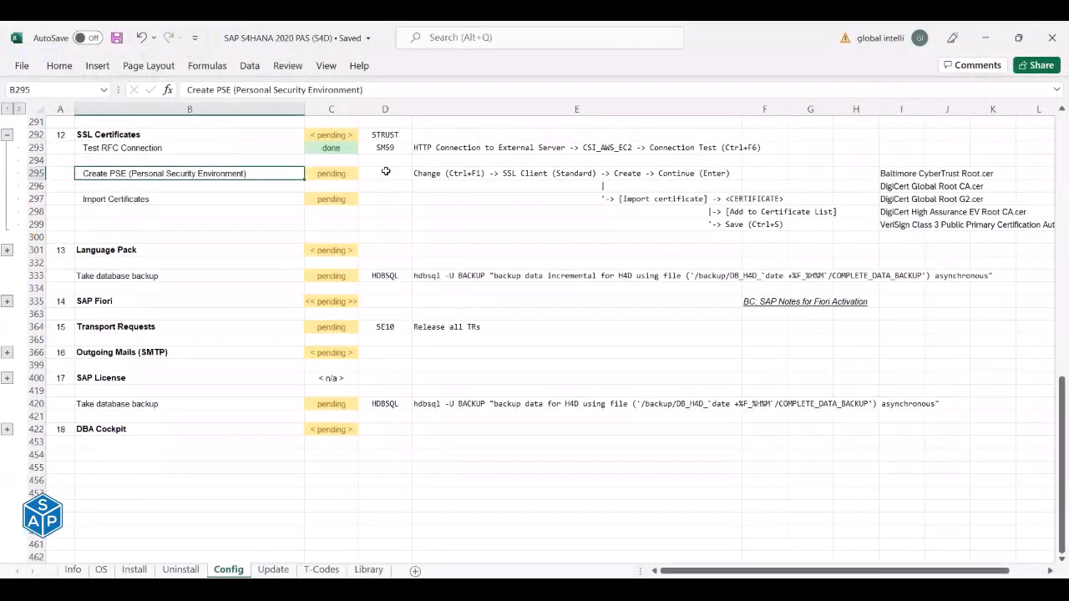
{"action": "left_click", "coordinate": [386, 134]}
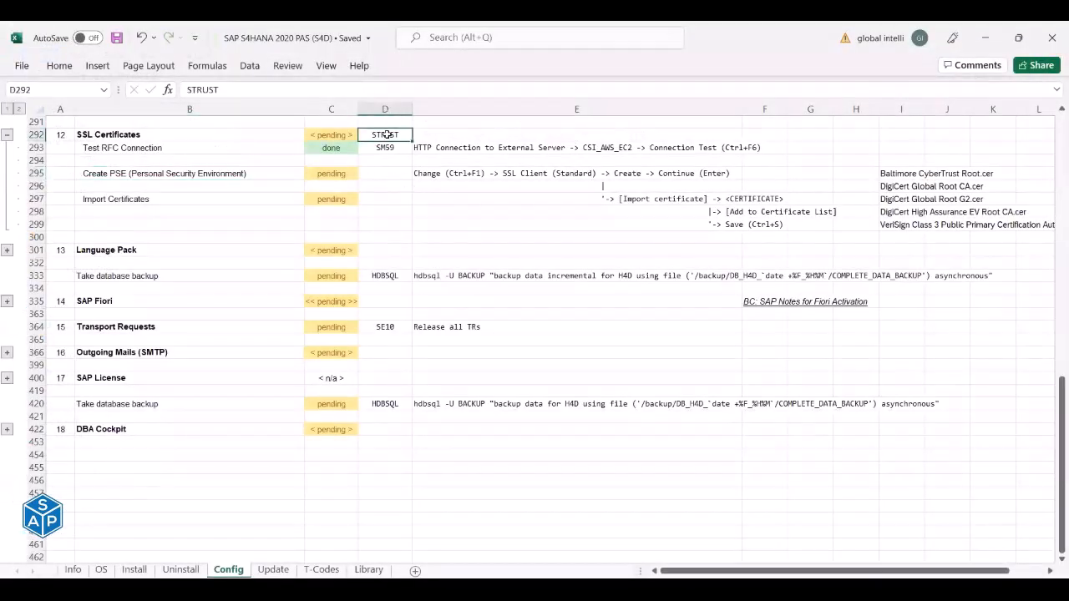
{"action": "left_click", "coordinate": [380, 173]}
{"action": "type", "text": "s"}
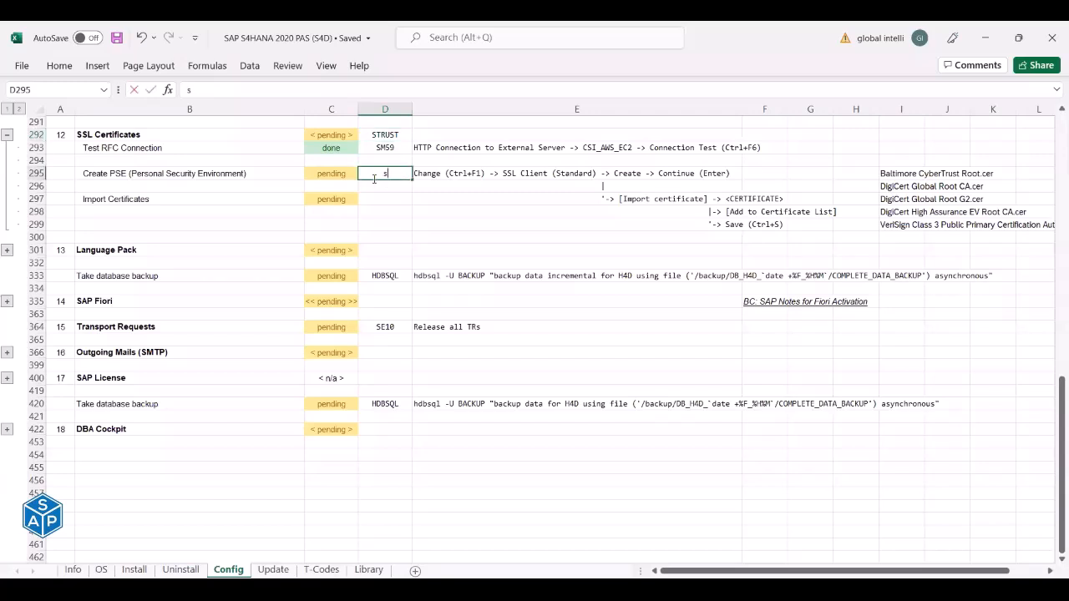
{"action": "type", "text": "trust"}
{"action": "key", "text": "Escape"}
Copy STRUST from D292 into D295, then clear it from the SSL Certificates header cell.
{"action": "left_click", "coordinate": [389, 139]}
{"action": "key", "text": "ctrl+c"}
{"action": "left_click", "coordinate": [386, 174]}
{"action": "right_click", "coordinate": [385, 174]}
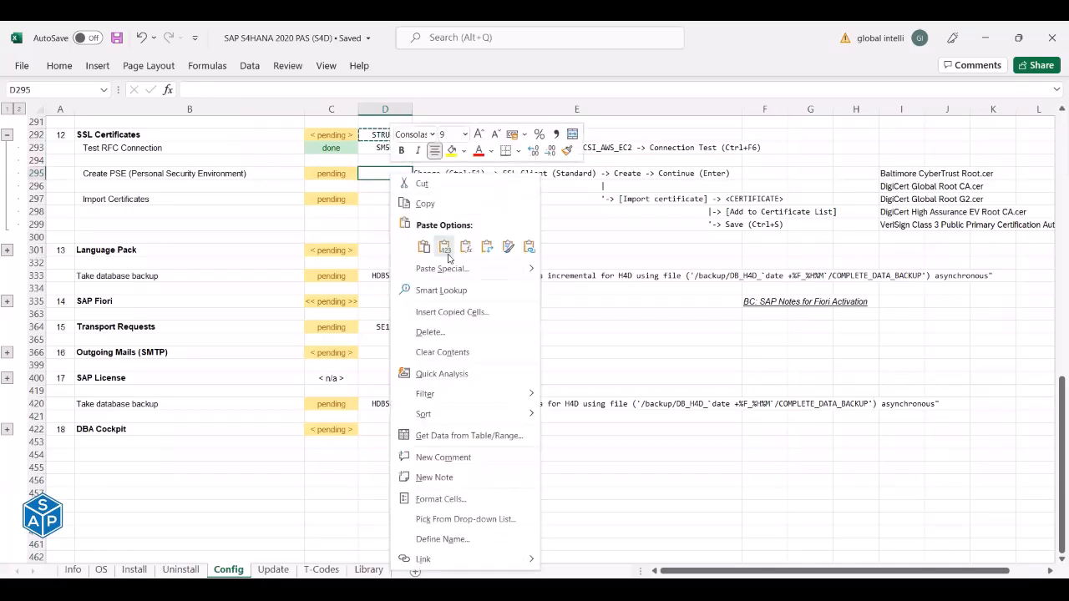
{"action": "left_click", "coordinate": [443, 246]}
{"action": "left_click", "coordinate": [392, 136]}
{"action": "key", "text": "Delete"}
{"action": "left_click", "coordinate": [389, 173]}
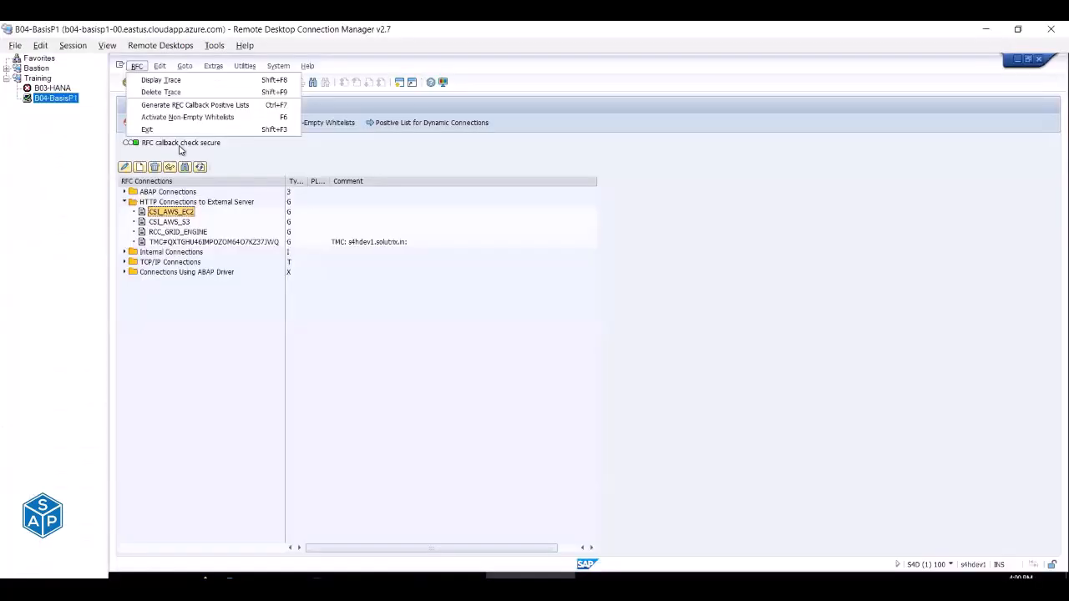
{"action": "left_click", "coordinate": [185, 244]}
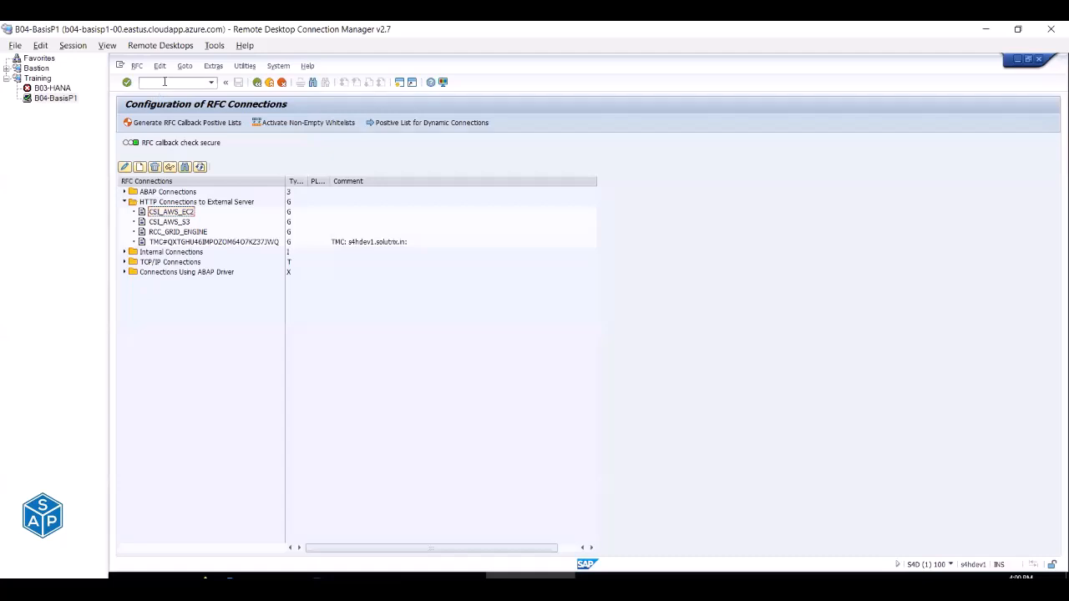
Run /nsm59, then check the Create PSE path in Excel cell E295.
{"action": "left_click", "coordinate": [166, 81]}
{"action": "type", "text": "/nsm59"}
{"action": "key", "text": "Return"}
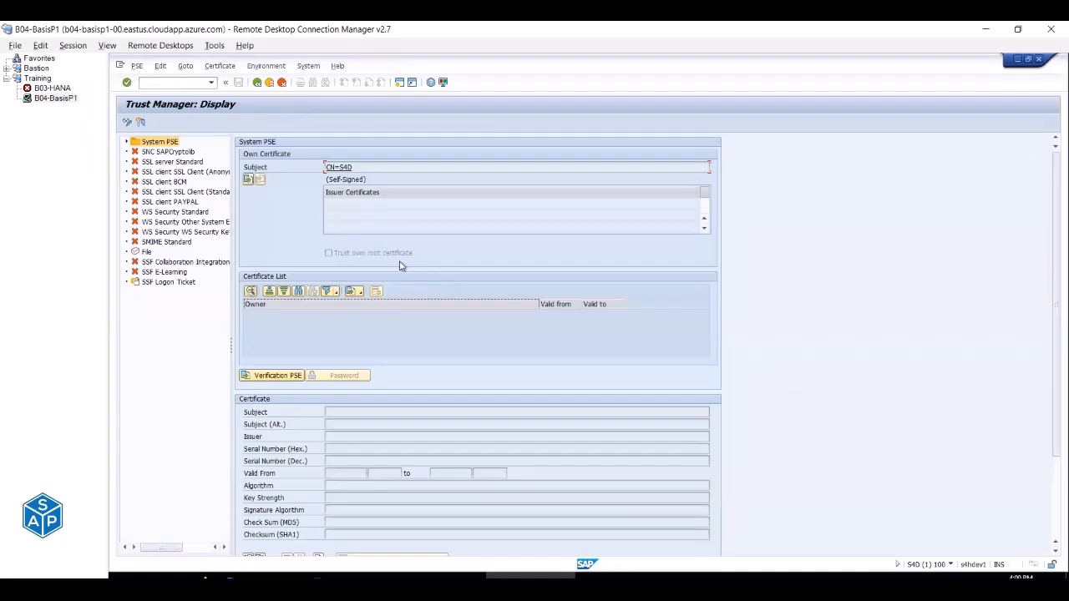
{"action": "key", "text": "alt+Tab"}
{"action": "left_click", "coordinate": [436, 180]}
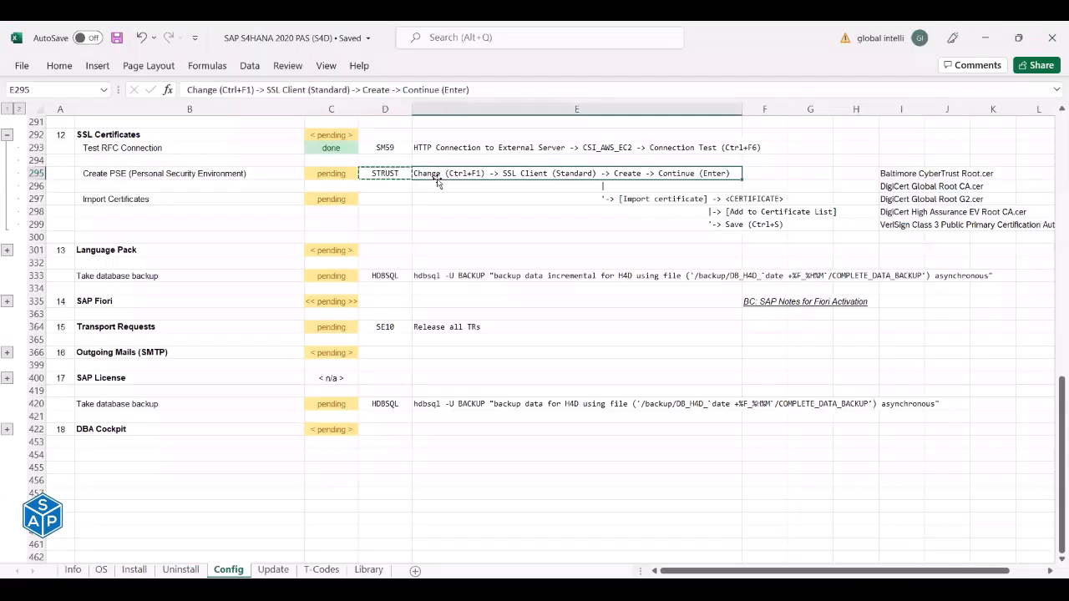
{"action": "key", "text": "alt+Tab"}
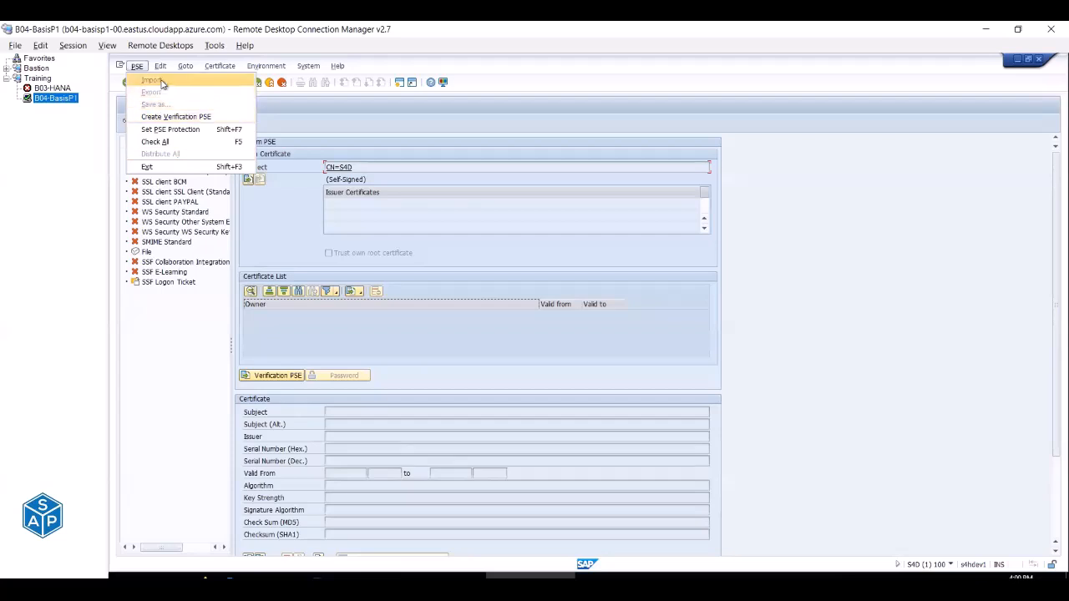
{"action": "left_click", "coordinate": [150, 357]}
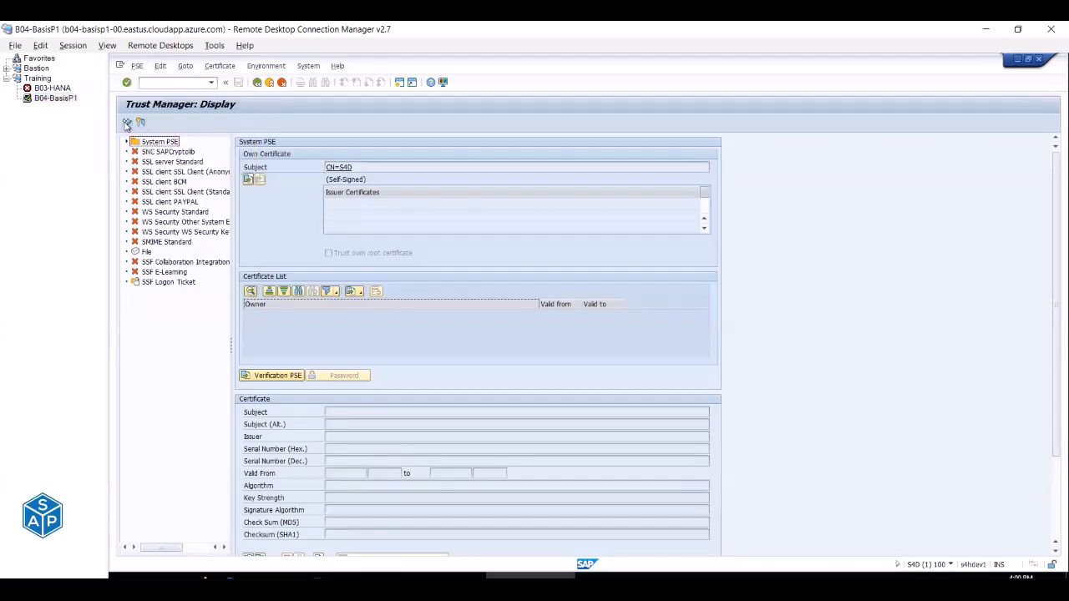
Put Trust Manager into change mode and select the SSL client SSL Client (Standard) node.
{"action": "left_click", "coordinate": [127, 123]}
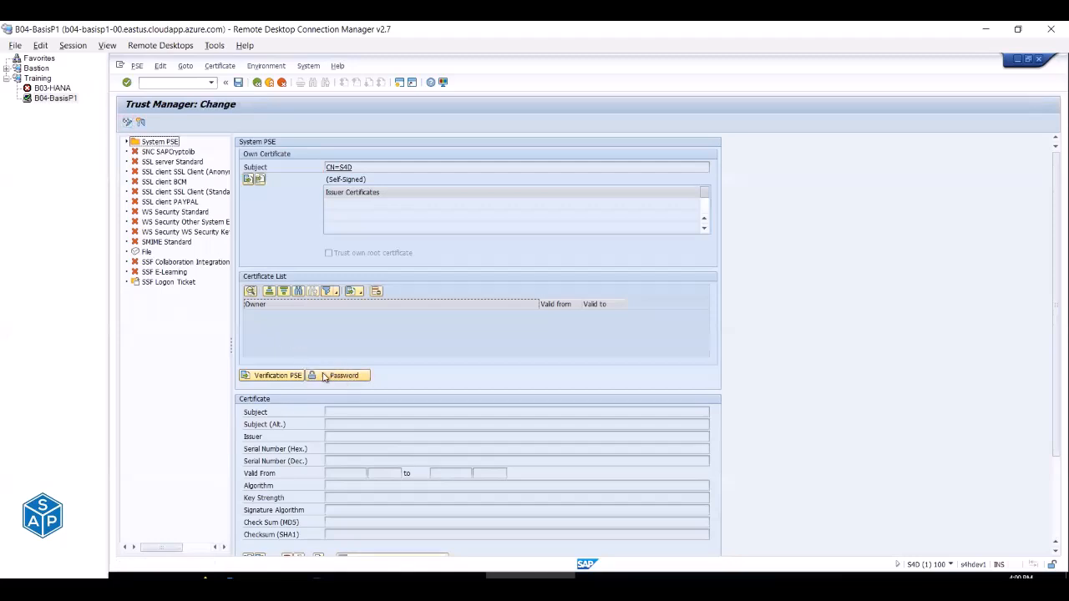
{"action": "left_click", "coordinate": [127, 123]}
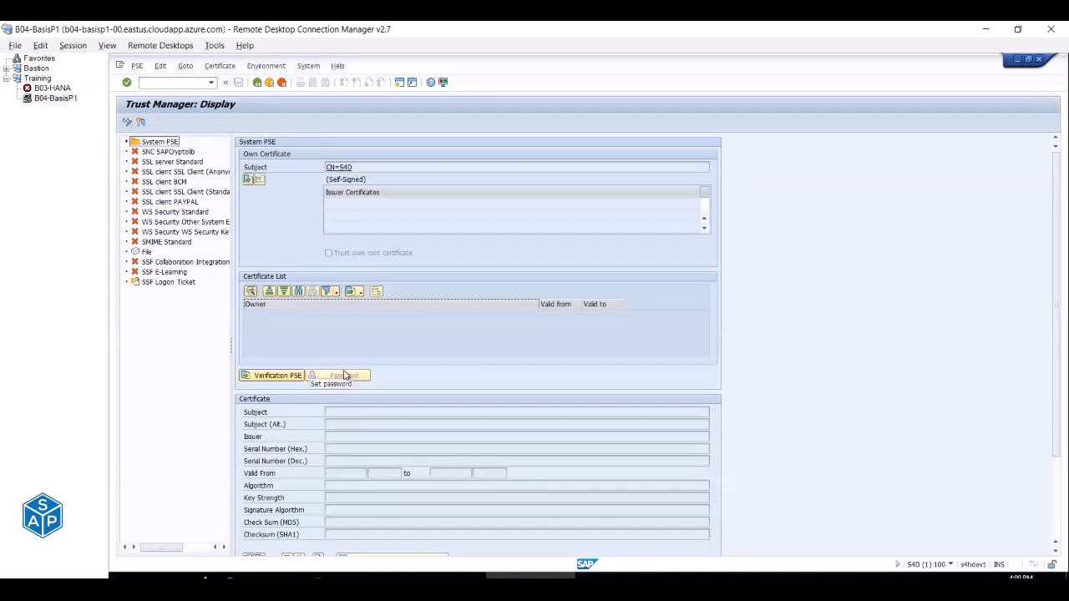
{"action": "left_click", "coordinate": [126, 123]}
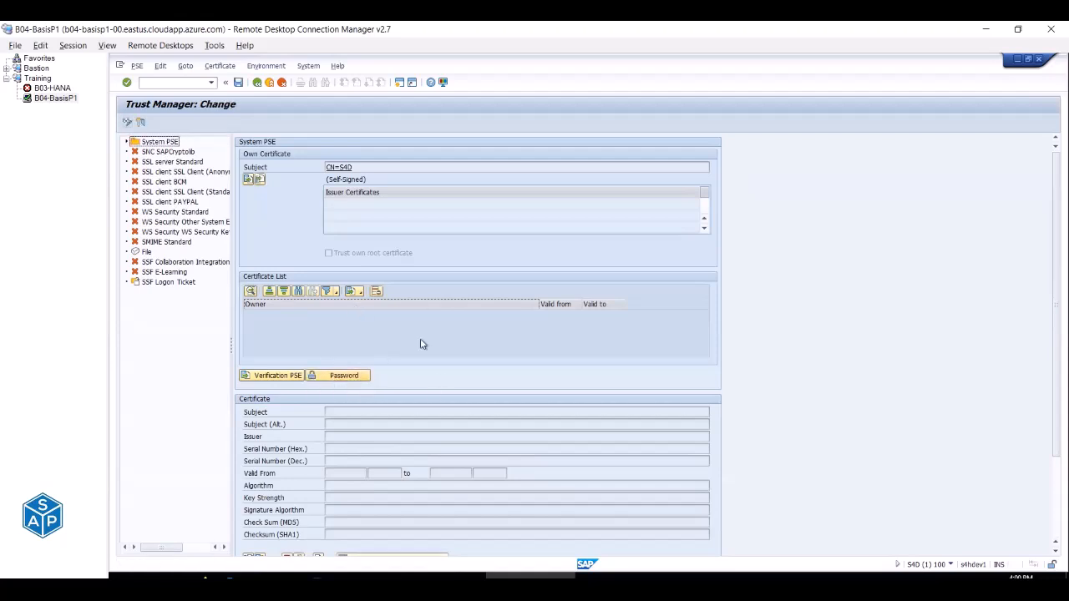
{"action": "key", "text": "alt+Tab"}
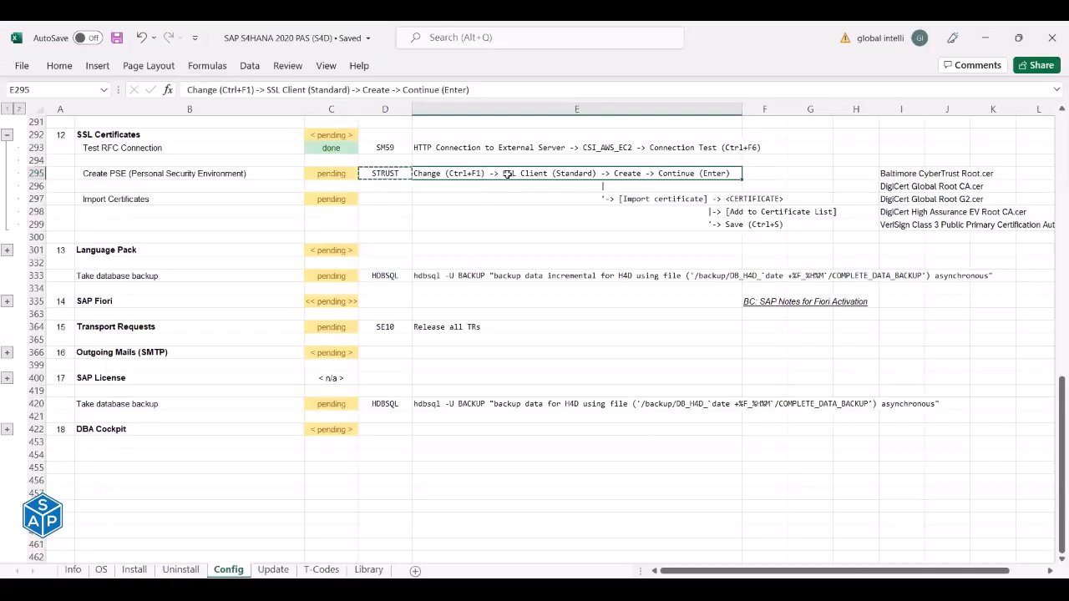
{"action": "key", "text": "alt+Tab"}
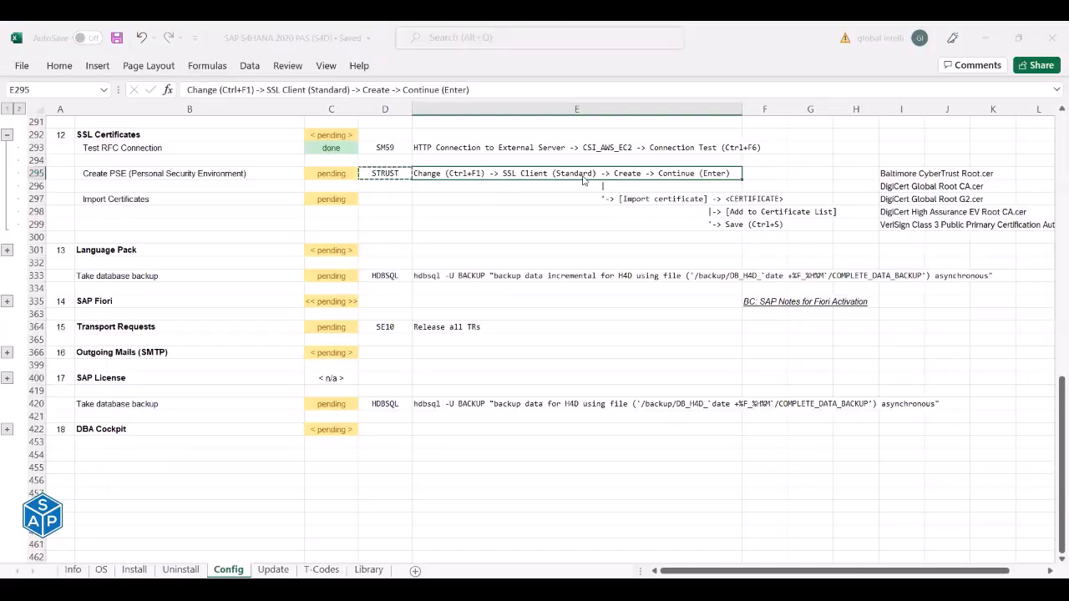
{"action": "left_click", "coordinate": [168, 300]}
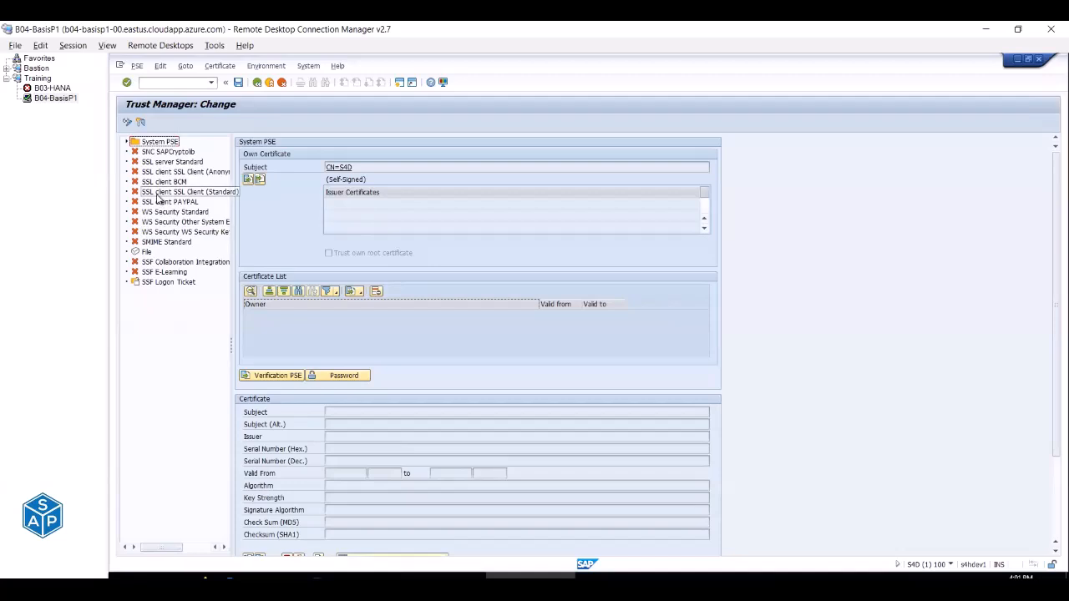
{"action": "left_click", "coordinate": [157, 194]}
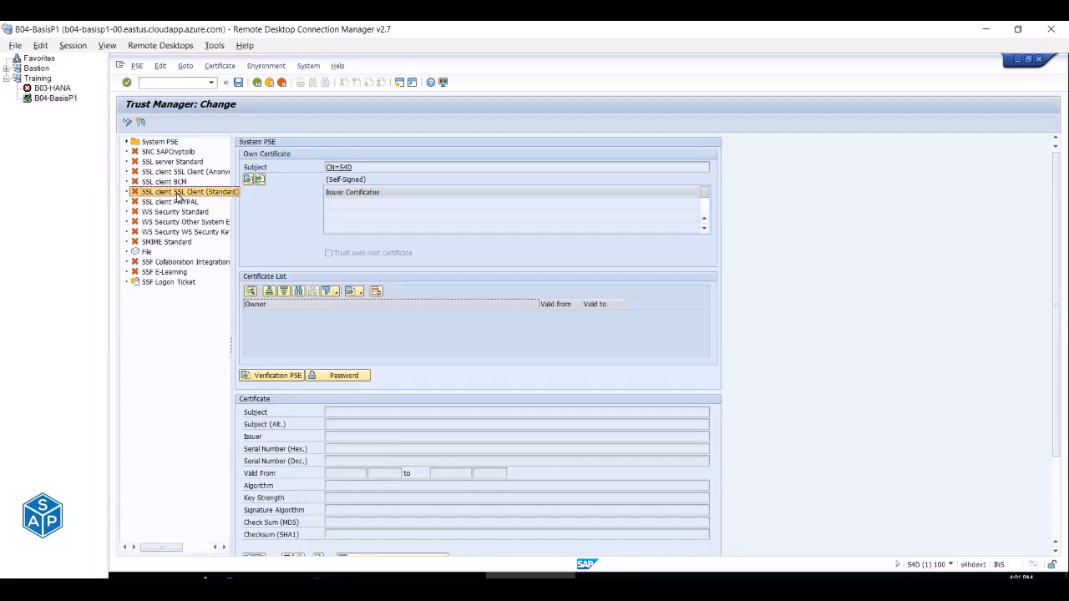
{"action": "key", "text": "alt+Tab"}
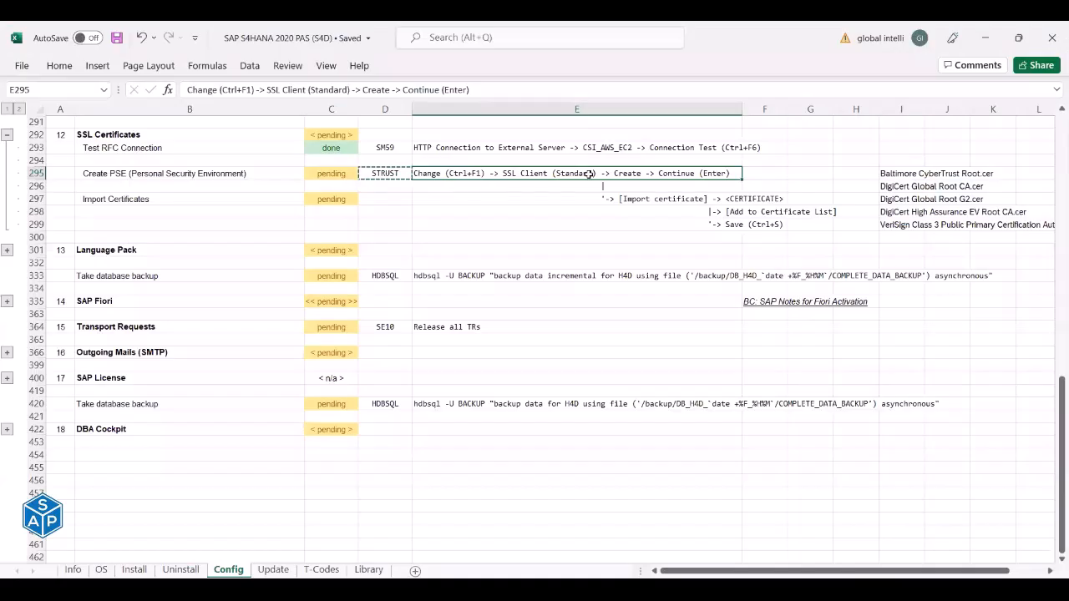
Reword the E295 step to read 'SSL client SSL Client (Standard)'.
{"action": "left_click", "coordinate": [282, 91]}
{"action": "left_click_drag", "start_coordinate": [266, 90], "coordinate": [309, 91]}
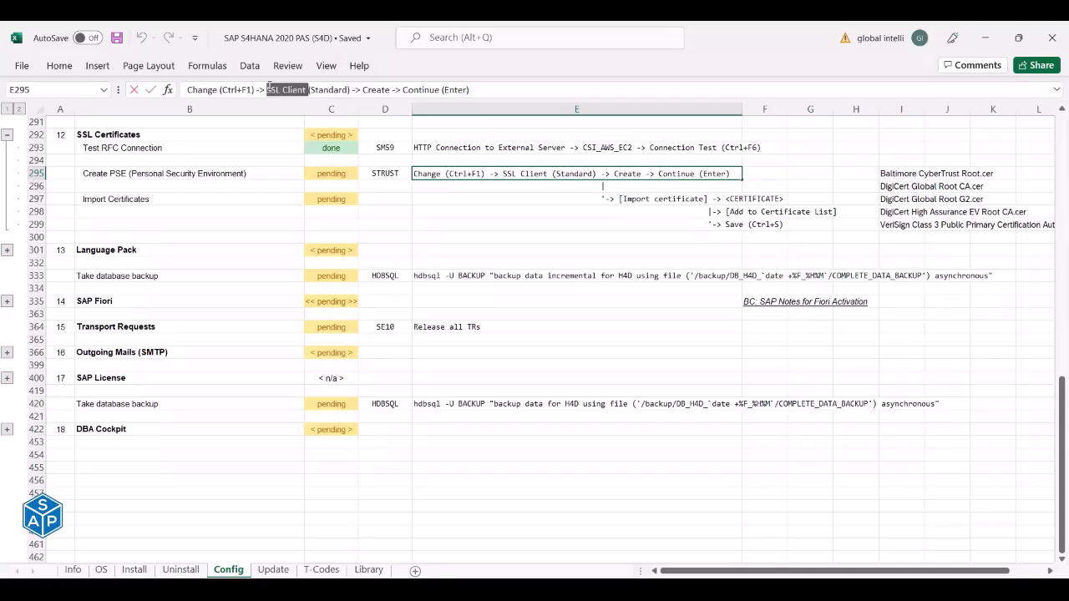
{"action": "left_click", "coordinate": [267, 89]}
{"action": "key", "text": "ctrl+v"}
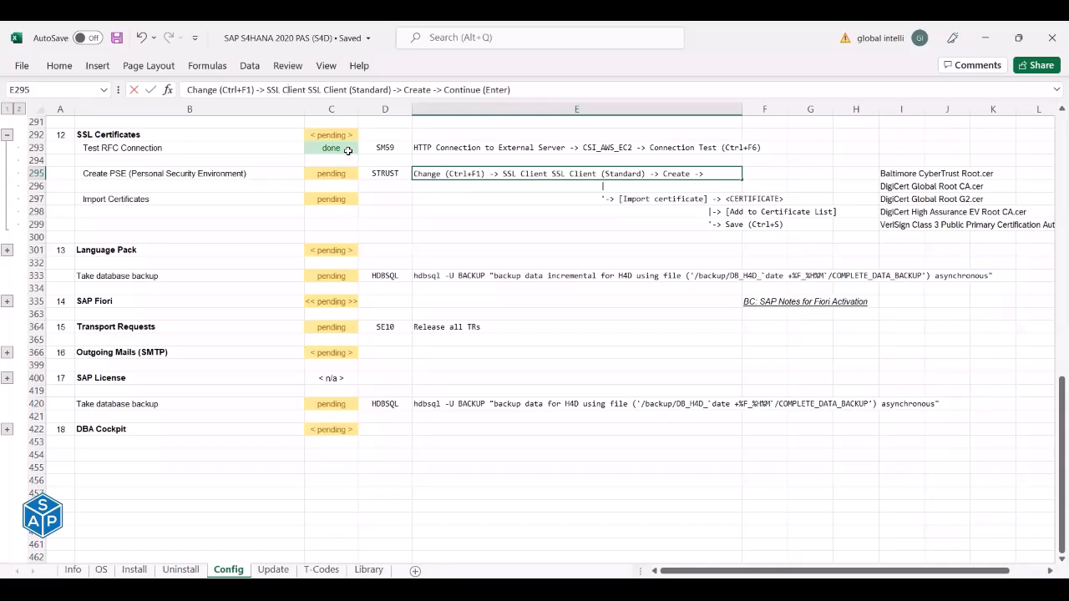
{"action": "key", "text": "shift+Left"}
{"action": "type", "text": "c"}
{"action": "key", "text": "ctrl+Return"}
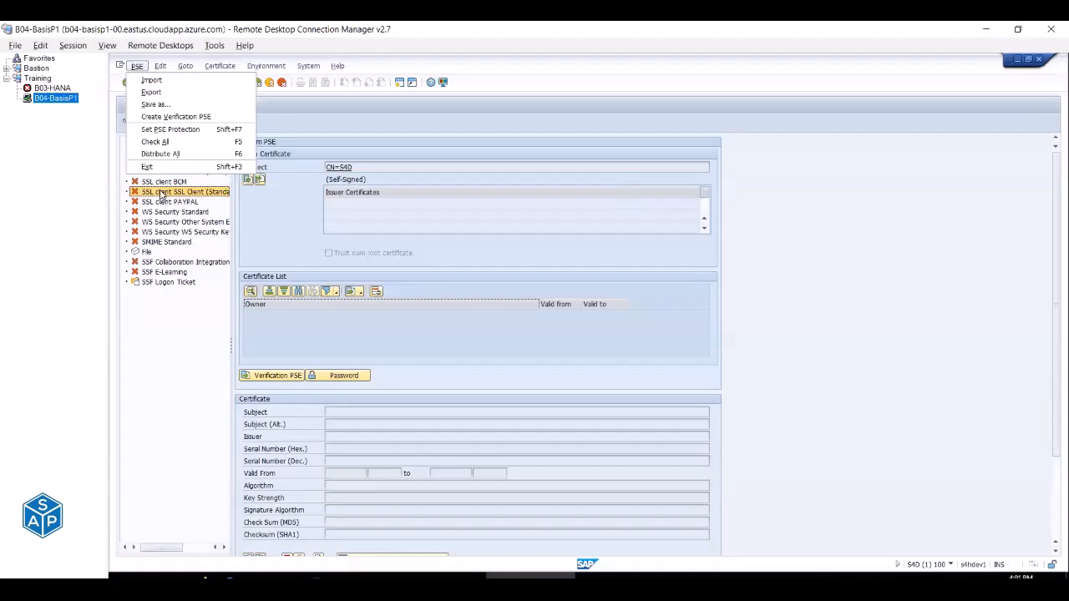
{"action": "left_click", "coordinate": [164, 194]}
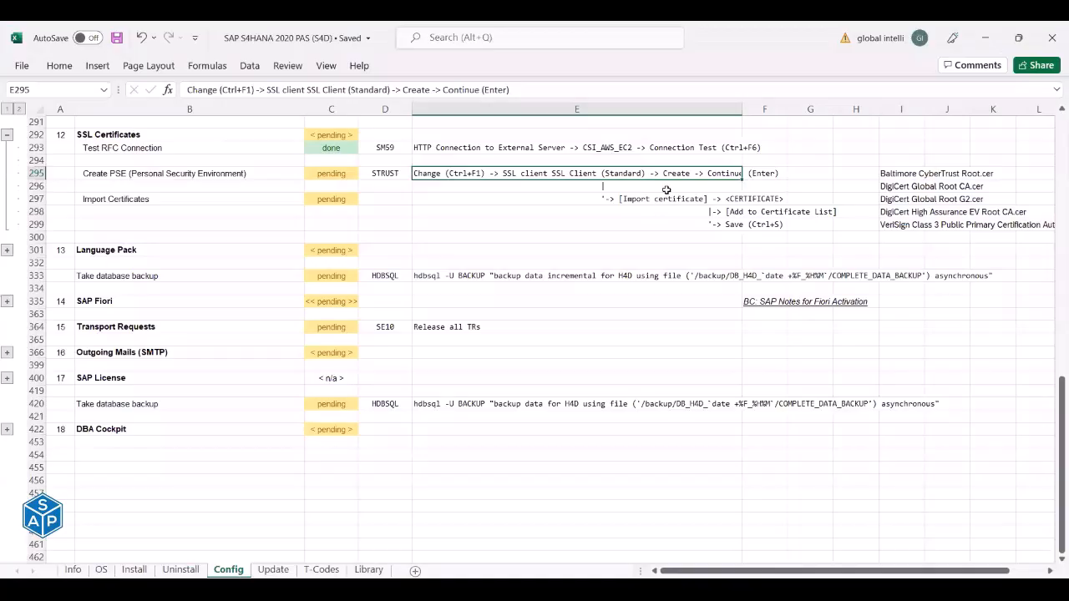
Add '[Rt. Clk.]' after (Standard) in E295 and save the workbook.
{"action": "left_click", "coordinate": [392, 89]}
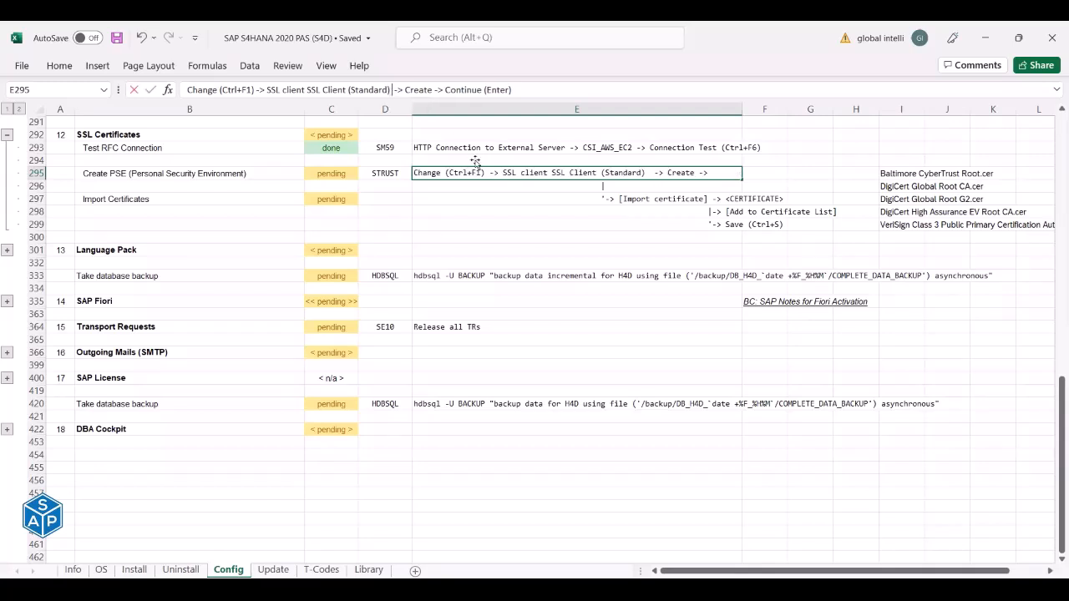
{"action": "type", "text": "Rt. Cl"}
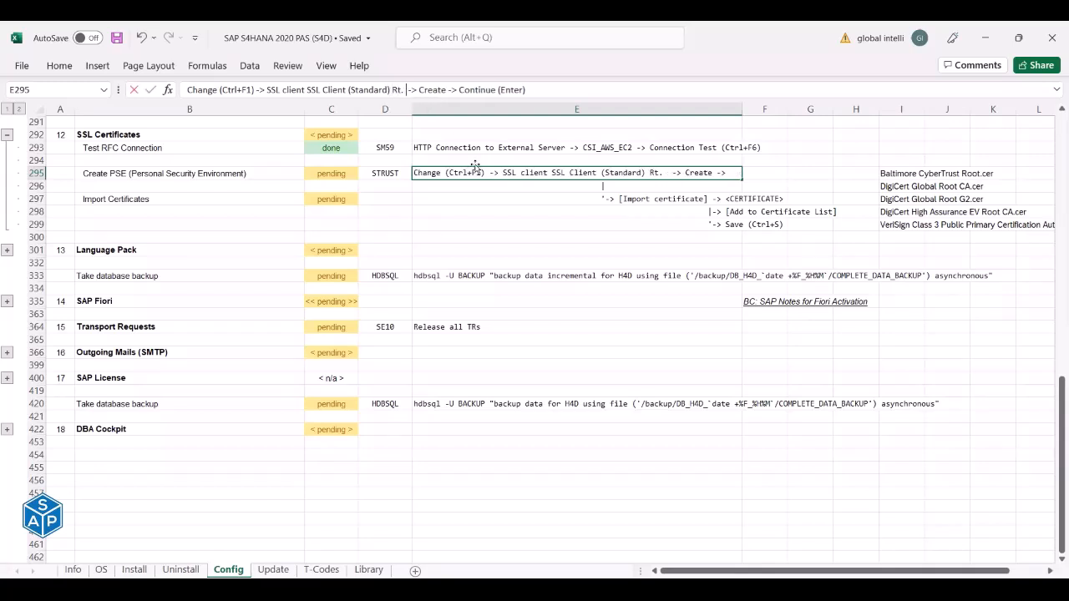
{"action": "type", "text": "k."}
{"action": "key", "text": "Return"}
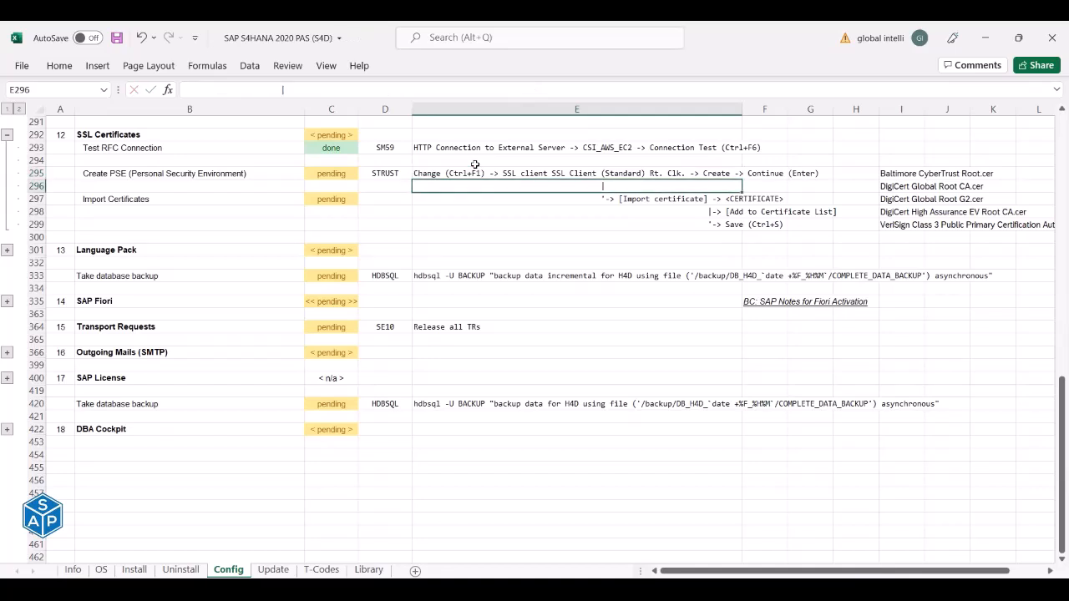
{"action": "key", "text": "ctrl+s"}
{"action": "left_click", "coordinate": [596, 173]}
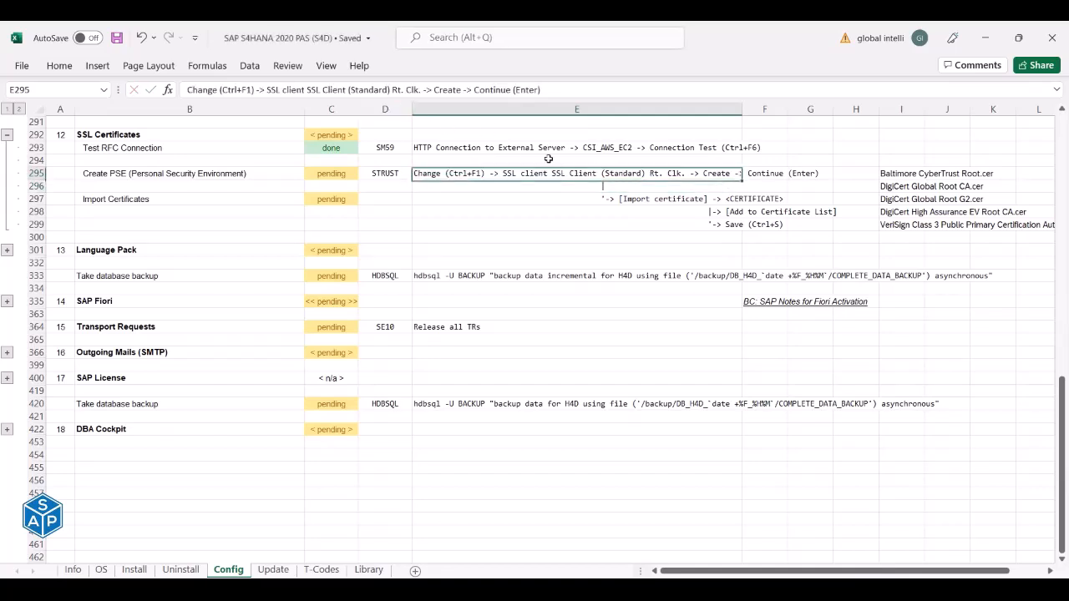
{"action": "left_click", "coordinate": [393, 89]}
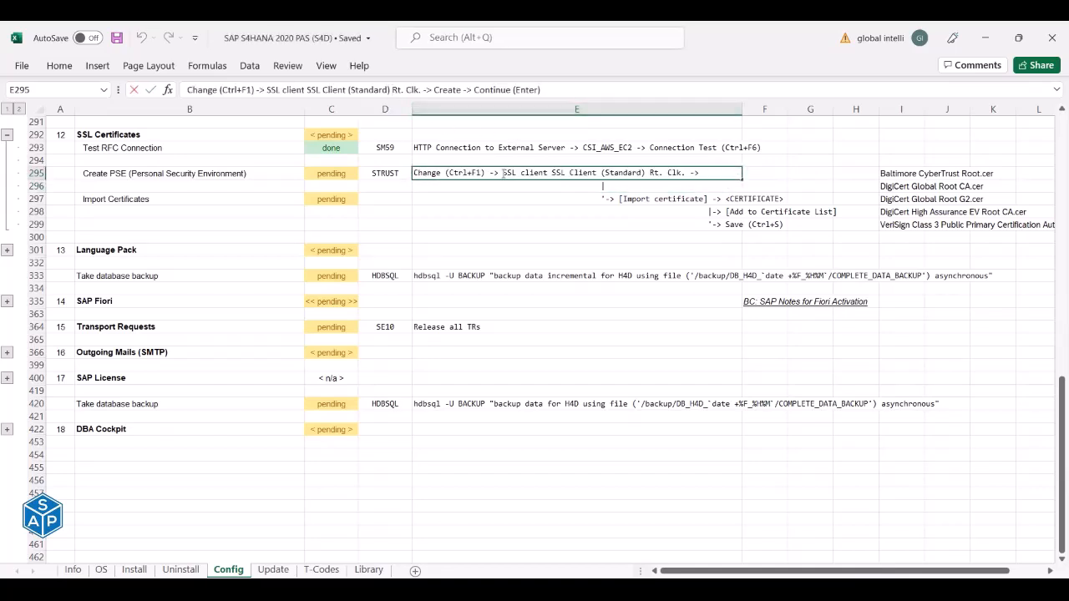
{"action": "type", "text": "["}
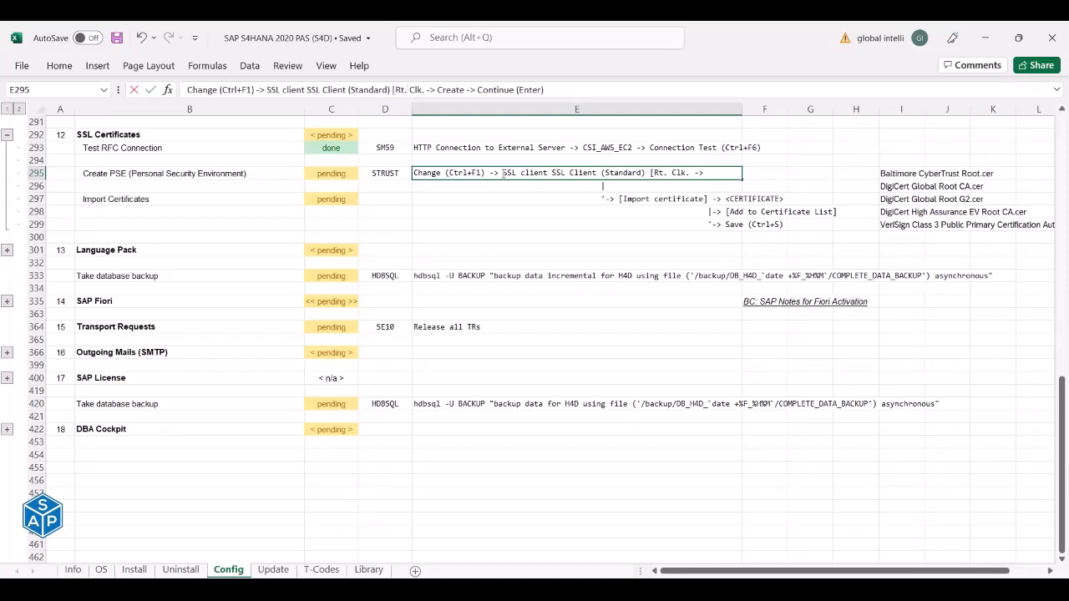
{"action": "type", "text": "]"}
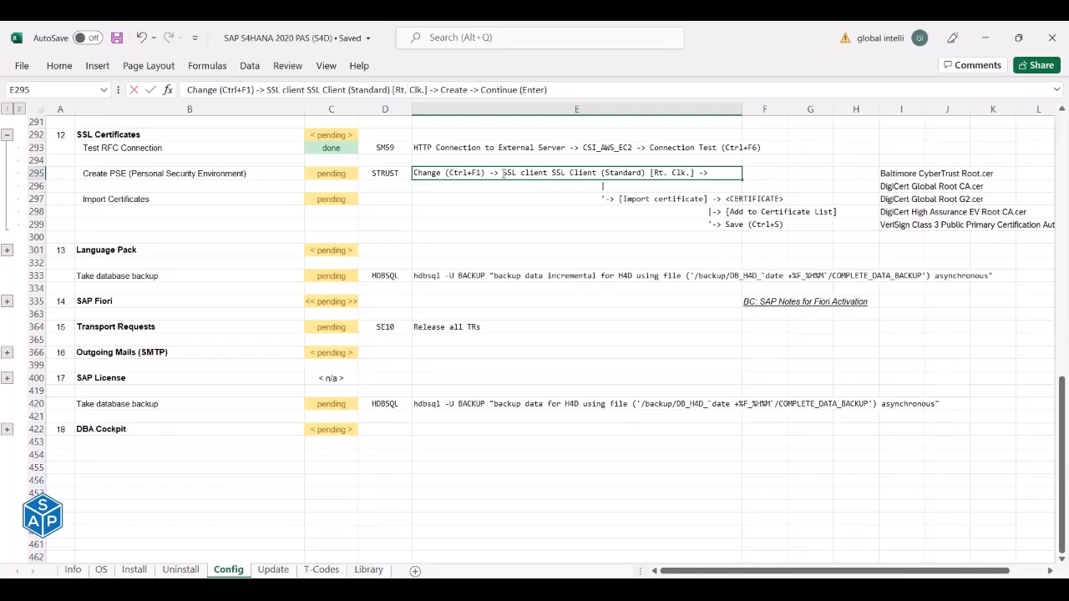
{"action": "key", "text": "Return"}
{"action": "key", "text": "ctrl+s"}
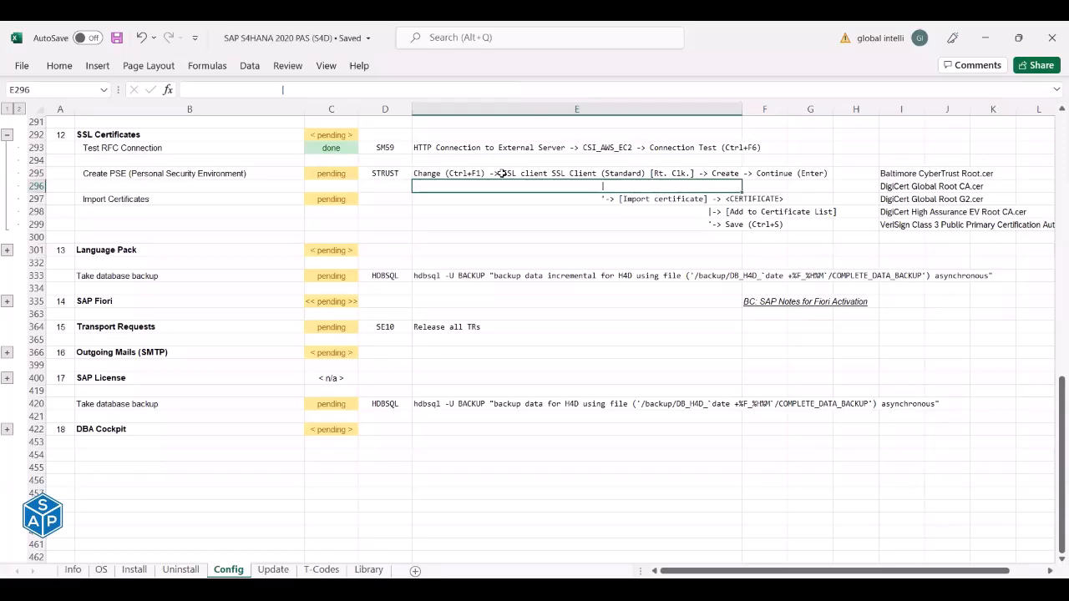
{"action": "left_click", "coordinate": [500, 174]}
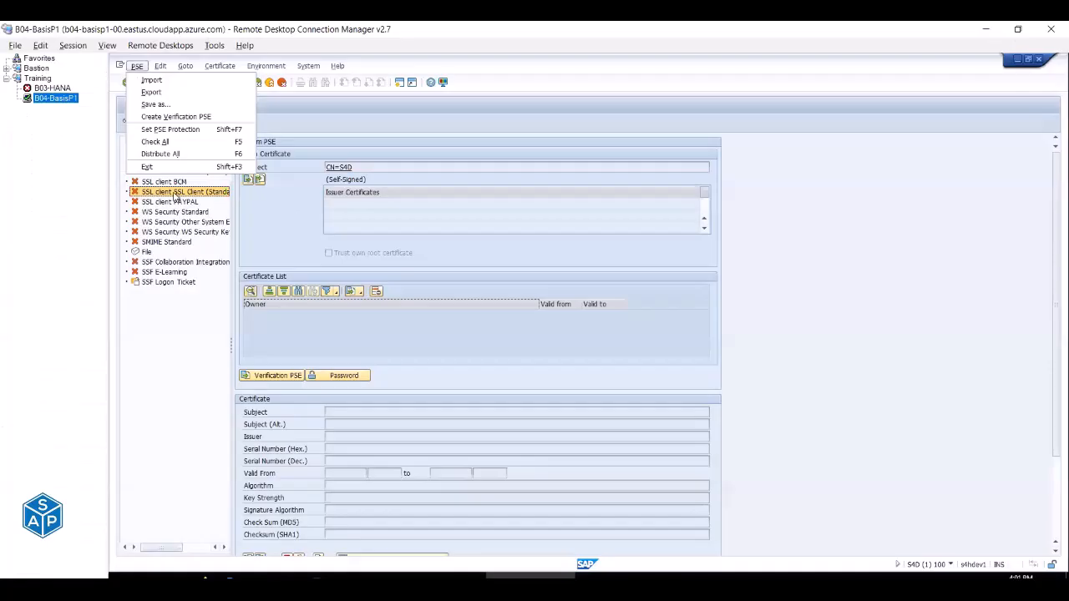
Create an RSA 2048 / SHA256 PSE for the SSL client SSL Client (Standard) node.
{"action": "right_click", "coordinate": [187, 194]}
{"action": "left_click", "coordinate": [202, 201]}
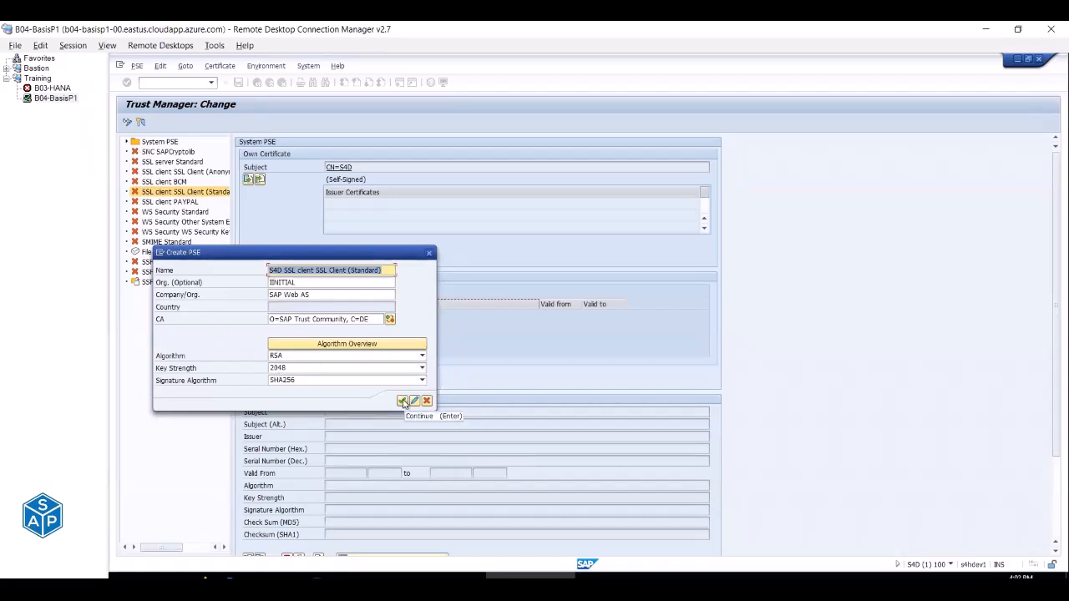
{"action": "left_click", "coordinate": [402, 402]}
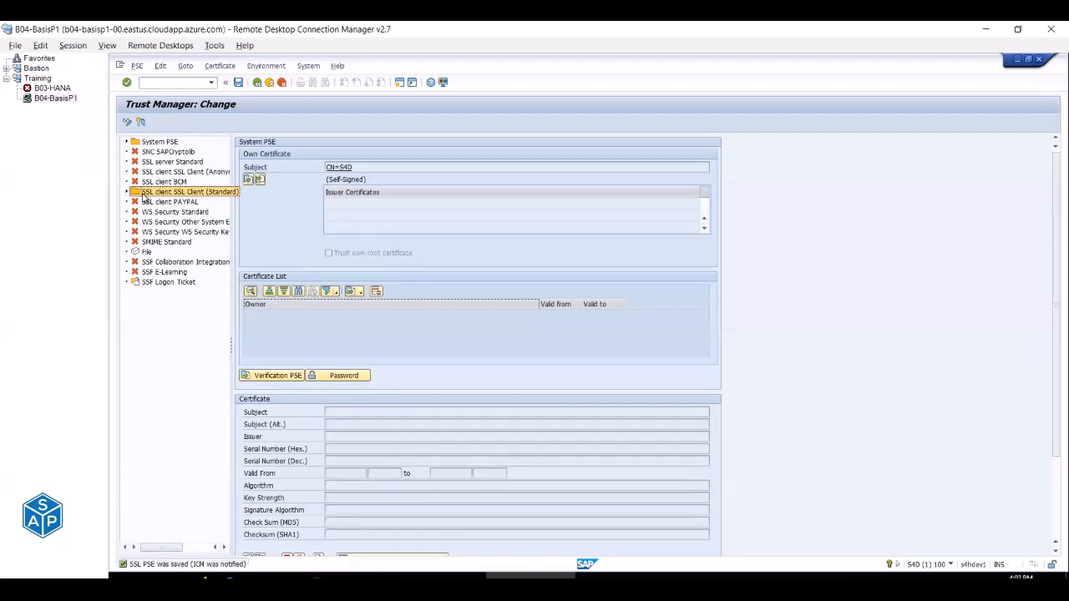
{"action": "key", "text": "alt+Tab"}
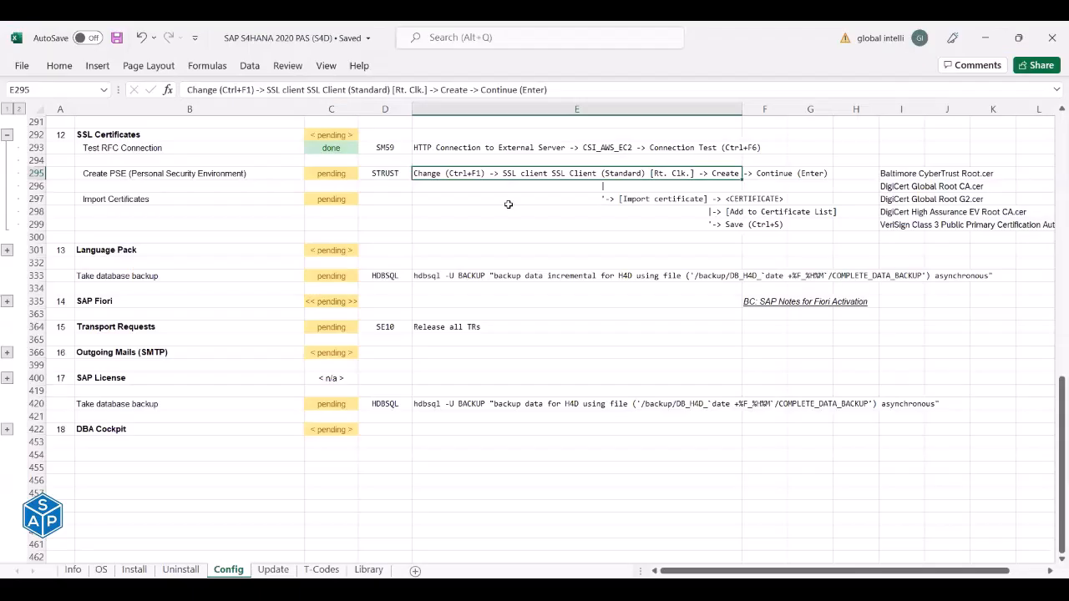
{"action": "left_click", "coordinate": [138, 174]}
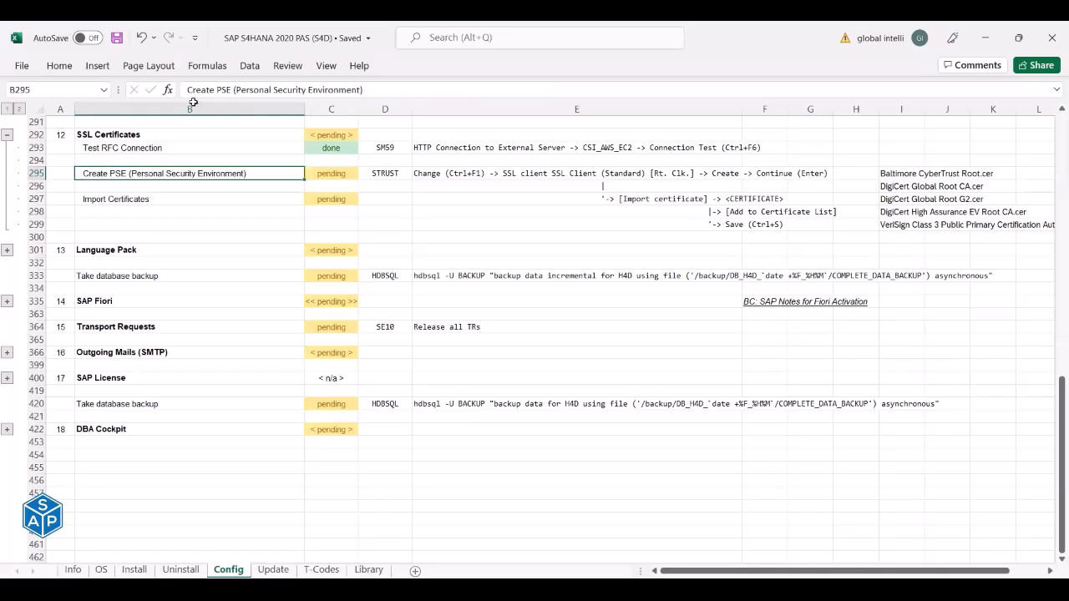
{"action": "key", "text": "alt+Tab"}
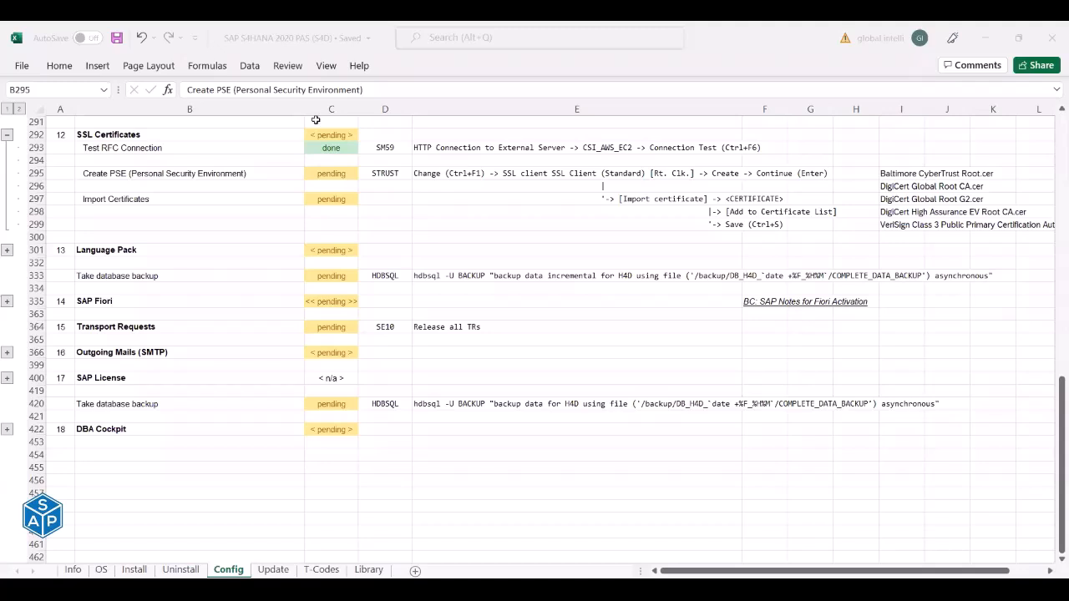
Review the Create PSE and Import Certificates checklist steps and the listed root certificate file names.
{"action": "left_click", "coordinate": [193, 102]}
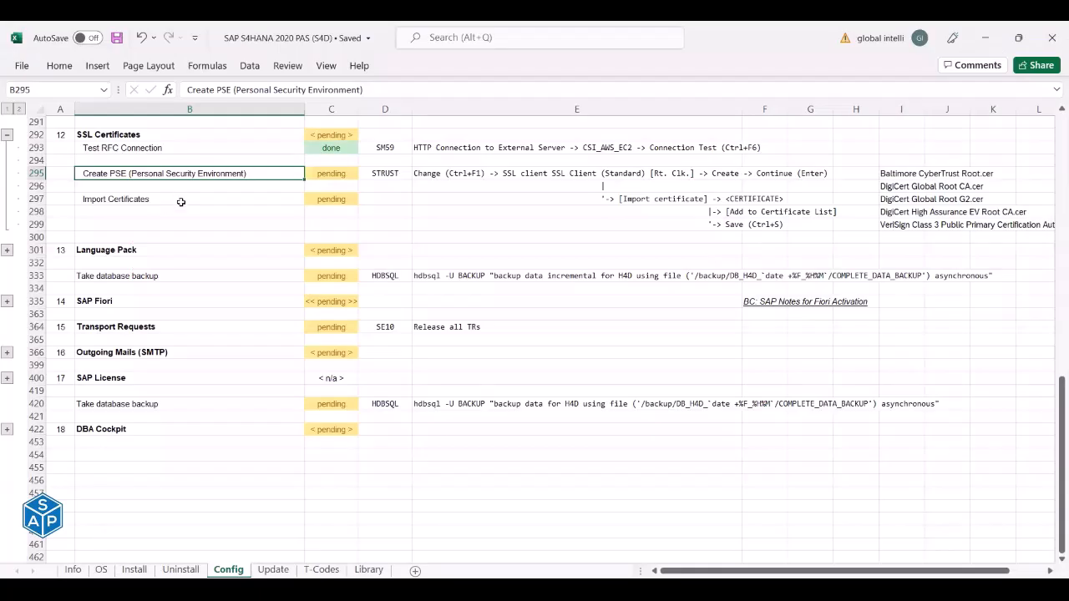
{"action": "left_click", "coordinate": [180, 199]}
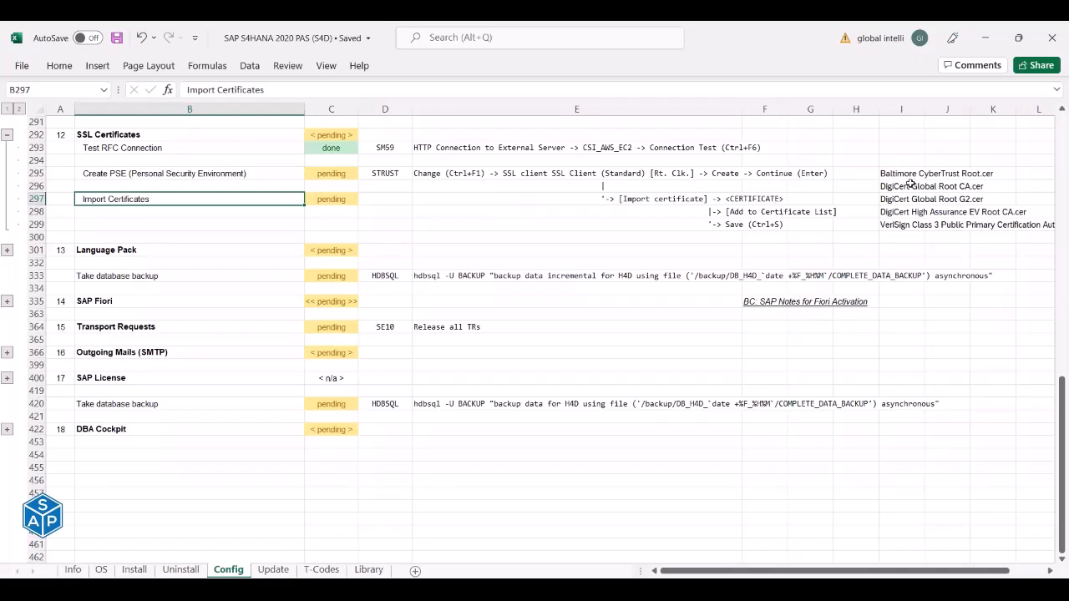
{"action": "left_click_drag", "start_coordinate": [902, 172], "coordinate": [902, 219]}
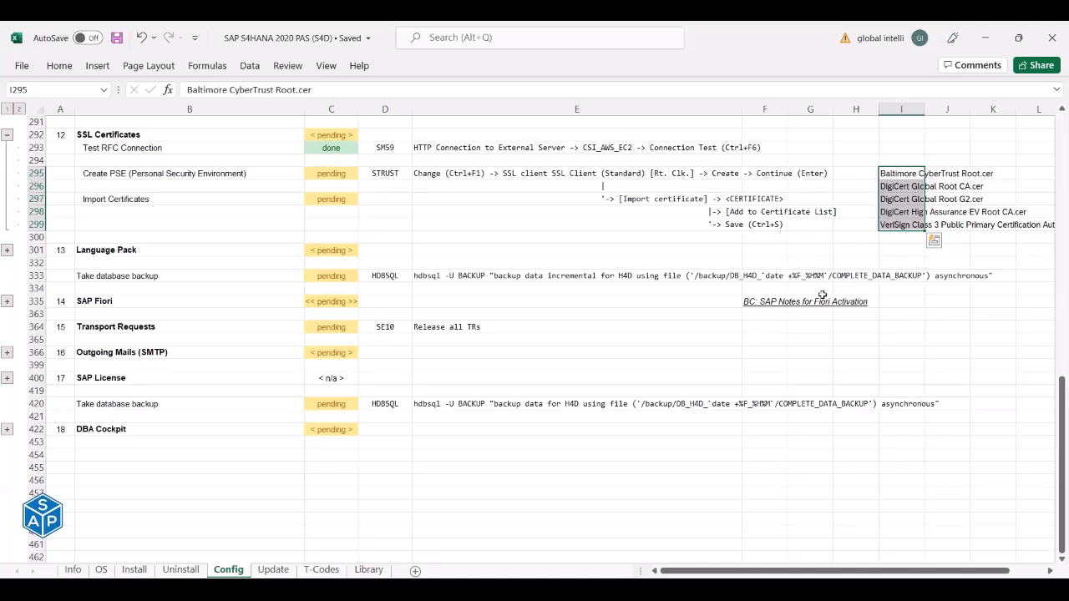
Close the AWS folder window and copy the file name Amazon Root CA 1 from Certificates.
{"action": "key", "text": "alt+Tab"}
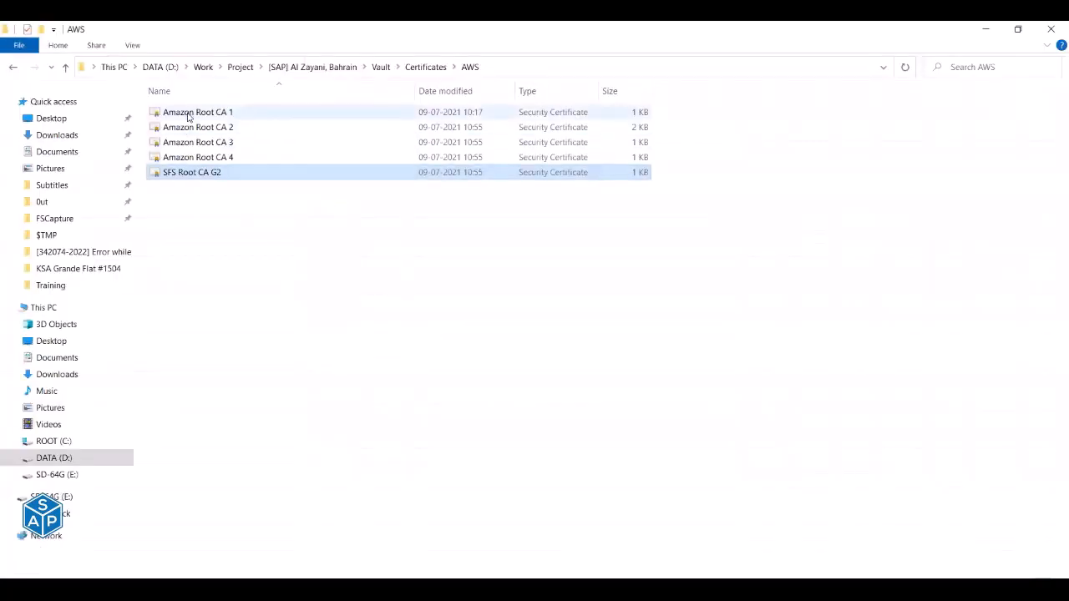
{"action": "left_click", "coordinate": [1052, 31]}
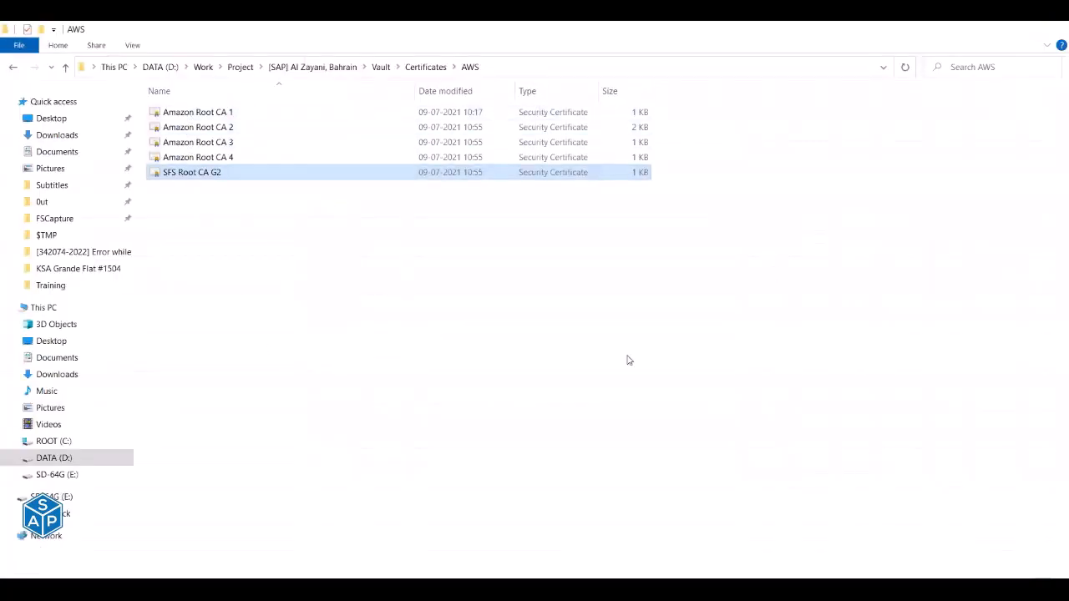
{"action": "key", "text": "alt+Tab"}
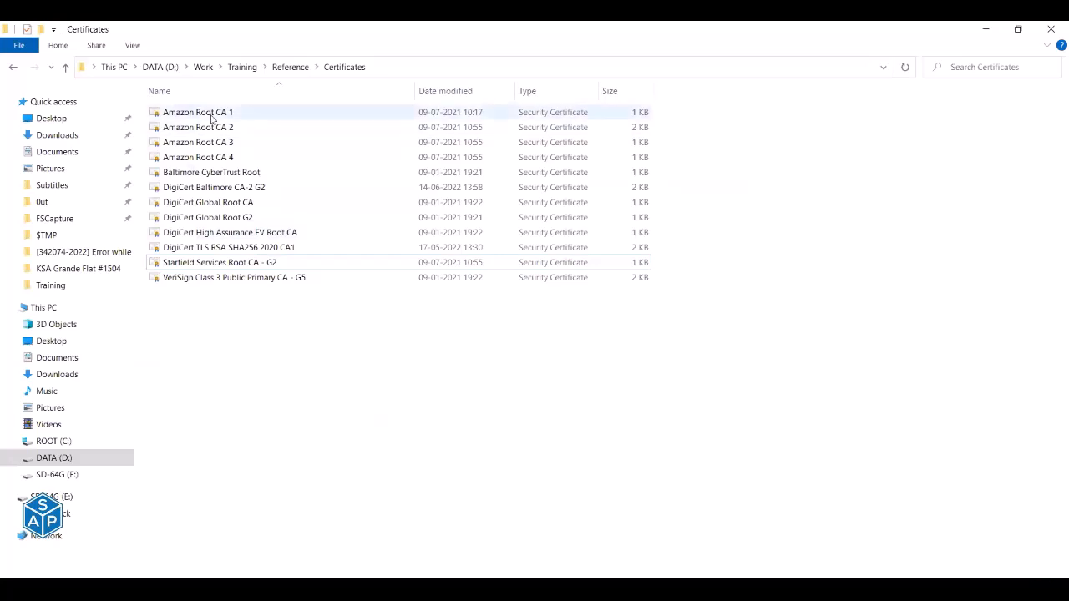
{"action": "left_click", "coordinate": [211, 117]}
{"action": "left_click", "coordinate": [212, 117]}
{"action": "key", "text": "ctrl+c"}
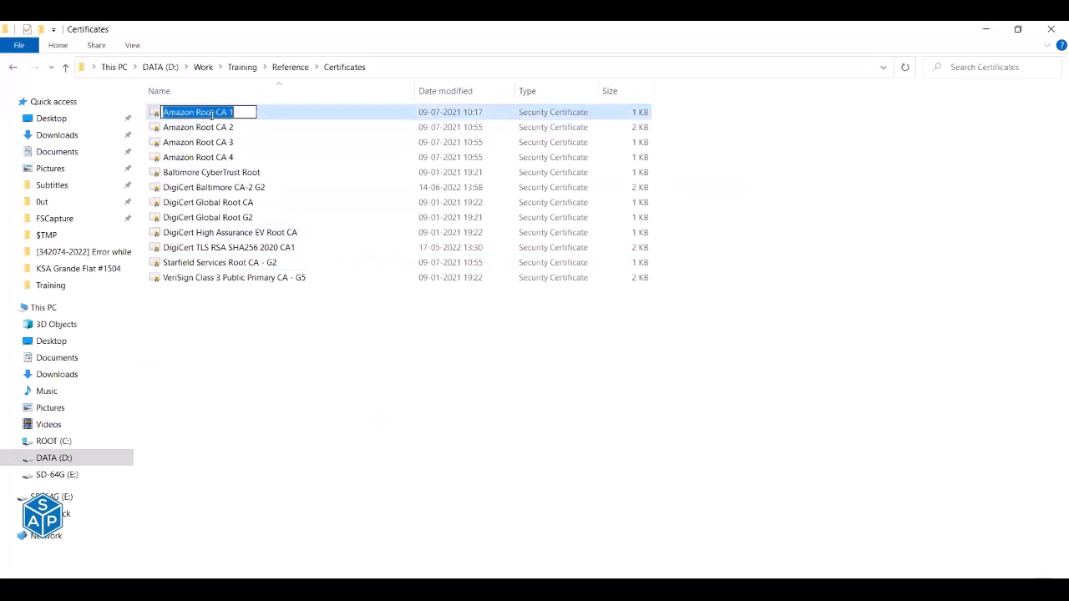
{"action": "key", "text": "Escape"}
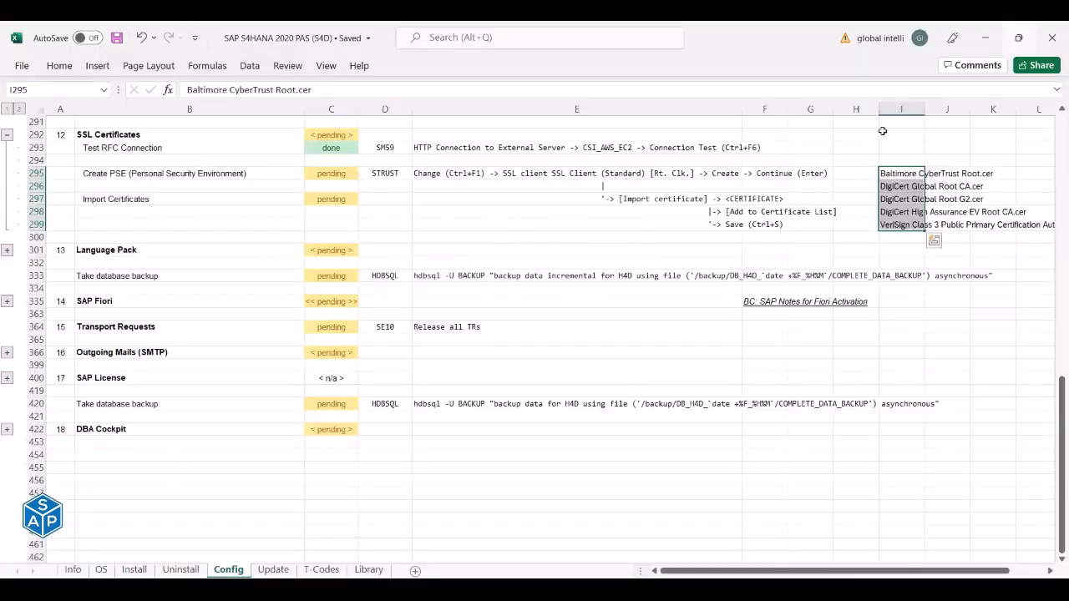
Fill I291:I294 with Amazon Root CA 1 through Amazon Root CA 4 and save the workbook.
{"action": "left_click", "coordinate": [894, 123]}
{"action": "double_click", "coordinate": [894, 123]}
{"action": "key", "text": "ctrl+v"}
{"action": "key", "text": "Return"}
{"action": "key", "text": "ctrl+v"}
{"action": "key", "text": "Return"}
{"action": "type", "text": "2"}
{"action": "key", "text": "BackSpace"}
{"action": "key", "text": "ctrl+v"}
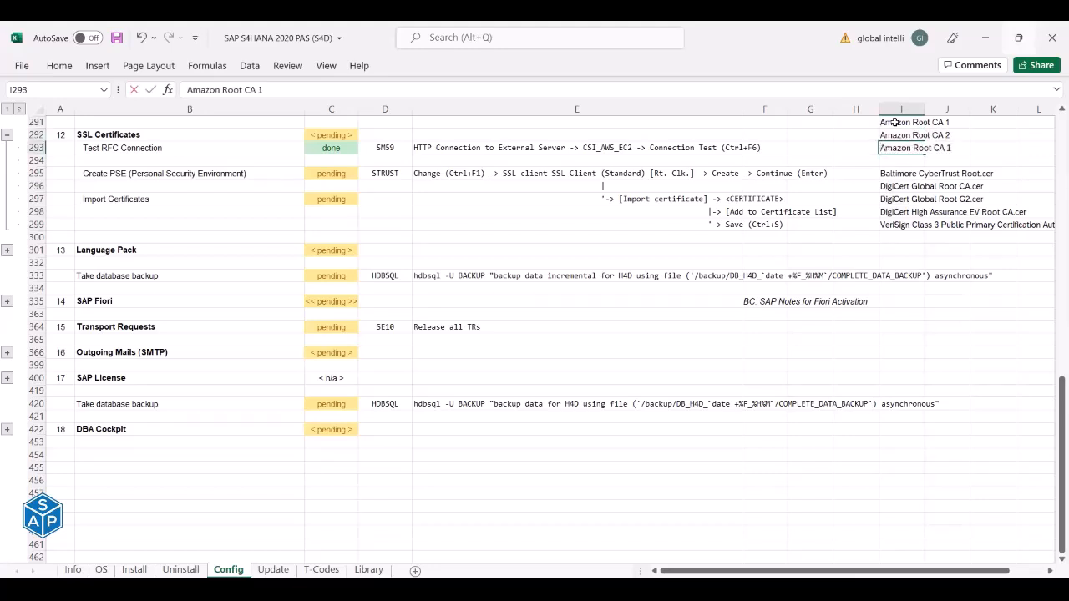
{"action": "key", "text": "BackSpace"}
{"action": "type", "text": "3"}
{"action": "key", "text": "Return"}
{"action": "key", "text": "ctrl+v"}
{"action": "key", "text": "BackSpace"}
{"action": "type", "text": "4"}
{"action": "key", "text": "Return"}
{"action": "key", "text": "ctrl+s"}
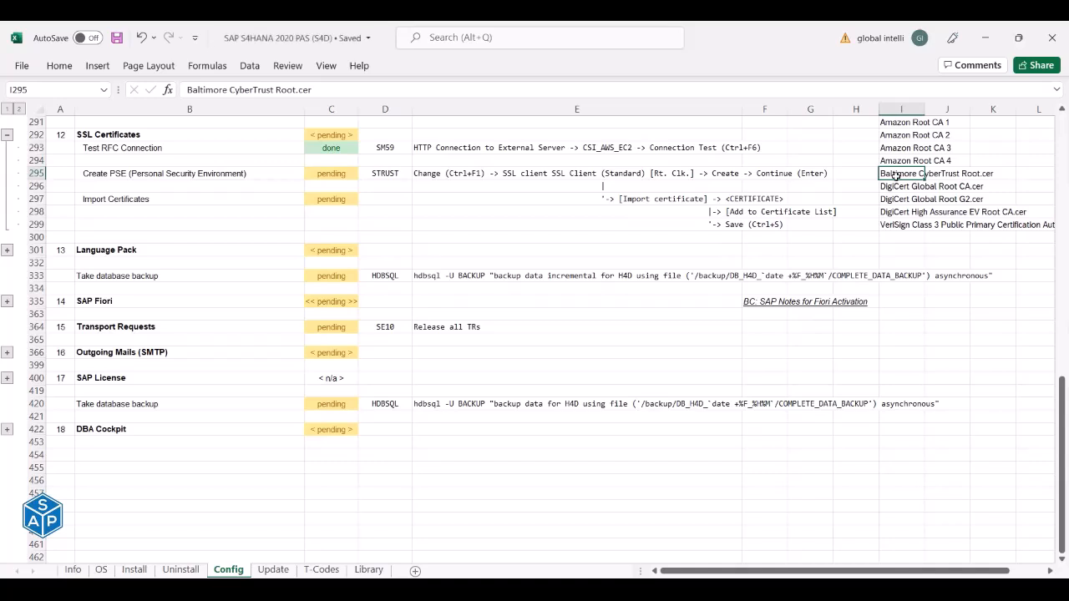
Mark the Create PSE step 'done' and review the Import Certificates step in E297.
{"action": "left_click_drag", "start_coordinate": [890, 172], "coordinate": [897, 224]}
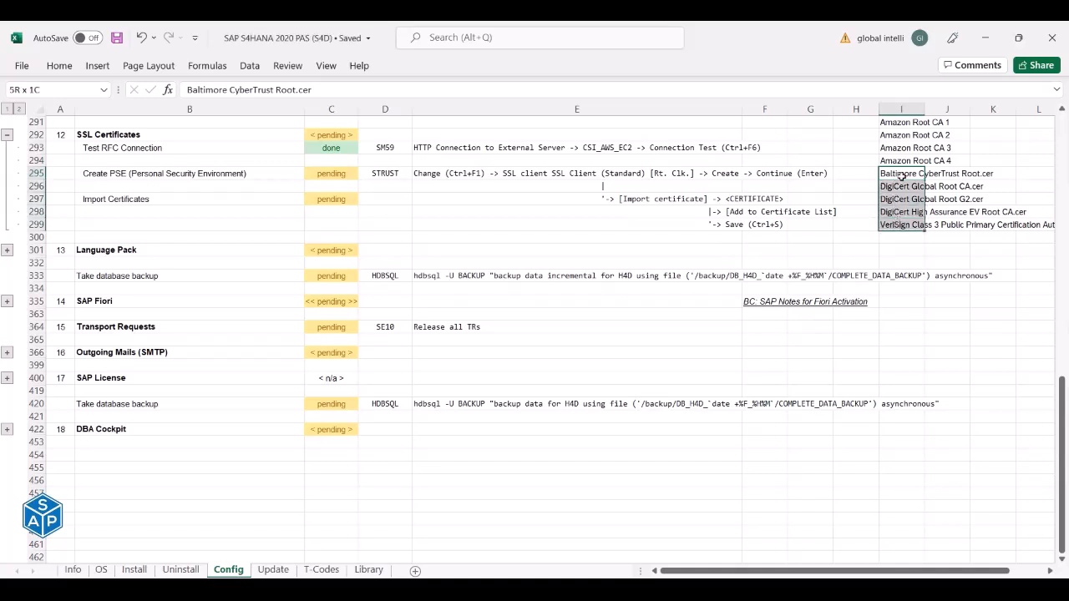
{"action": "left_click", "coordinate": [901, 125]}
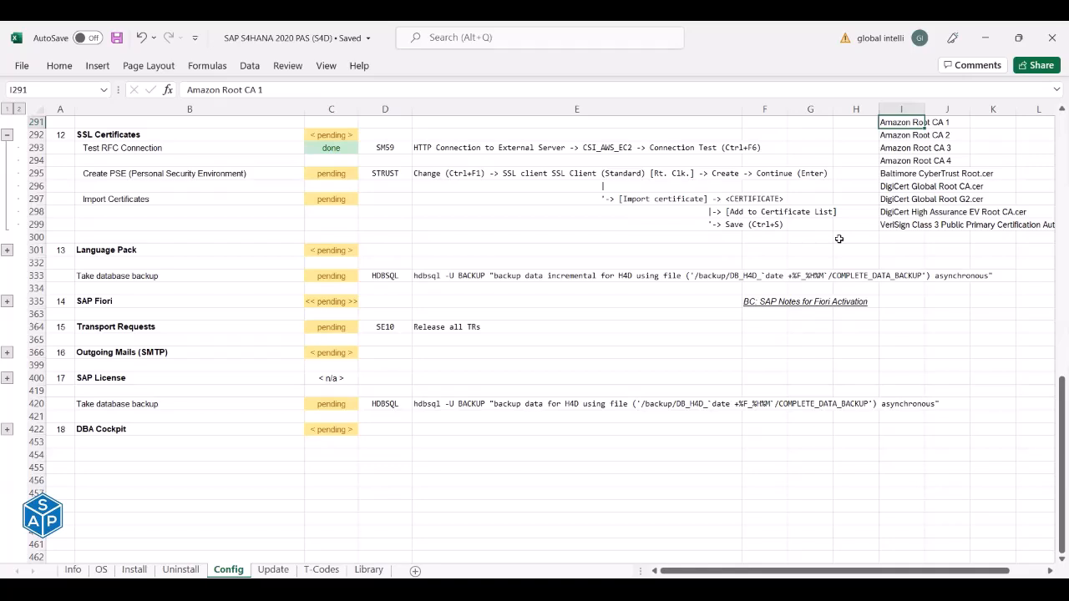
{"action": "left_click_drag", "start_coordinate": [890, 124], "coordinate": [890, 155]}
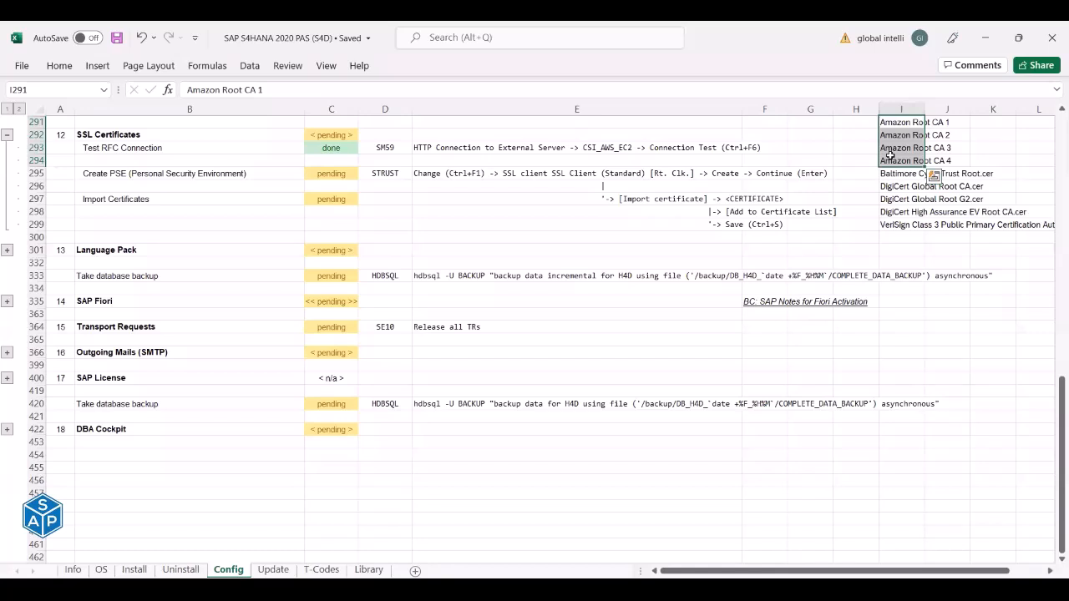
{"action": "left_click", "coordinate": [393, 174]}
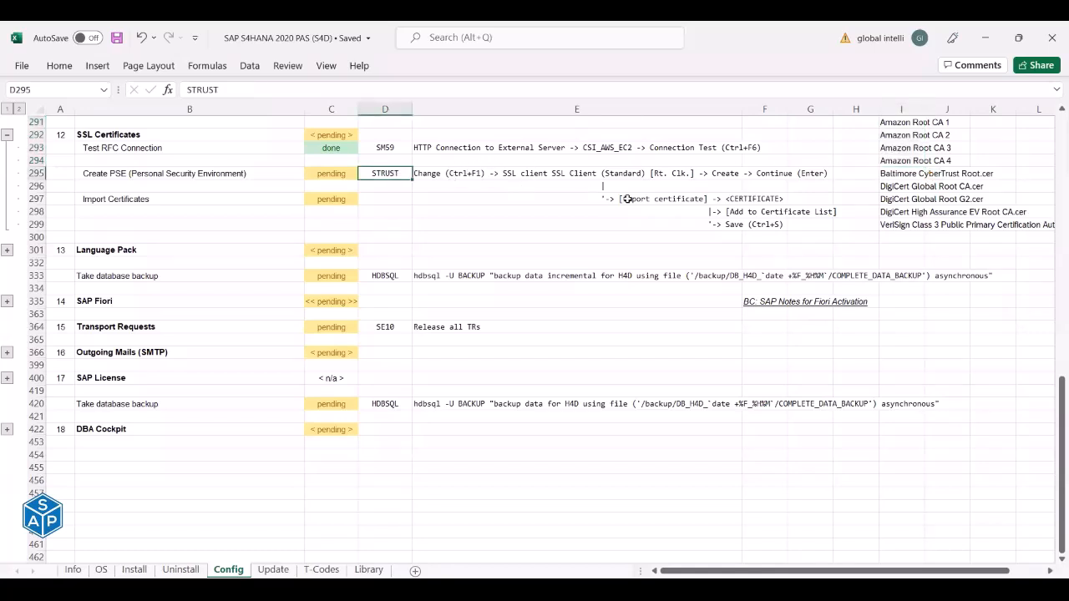
{"action": "left_click", "coordinate": [314, 174]}
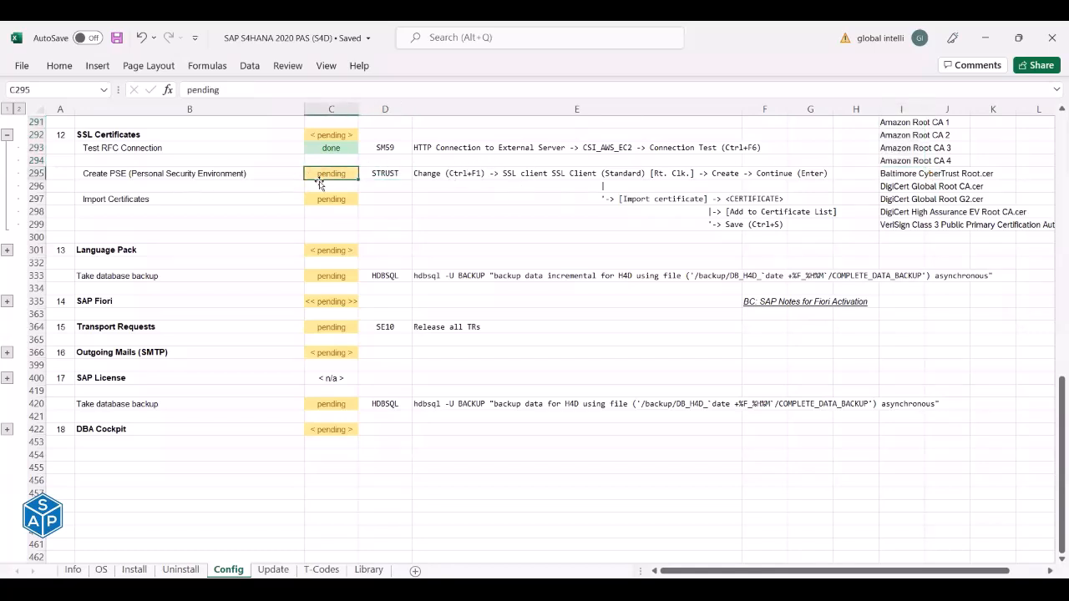
{"action": "type", "text": "done"}
{"action": "key", "text": "Return"}
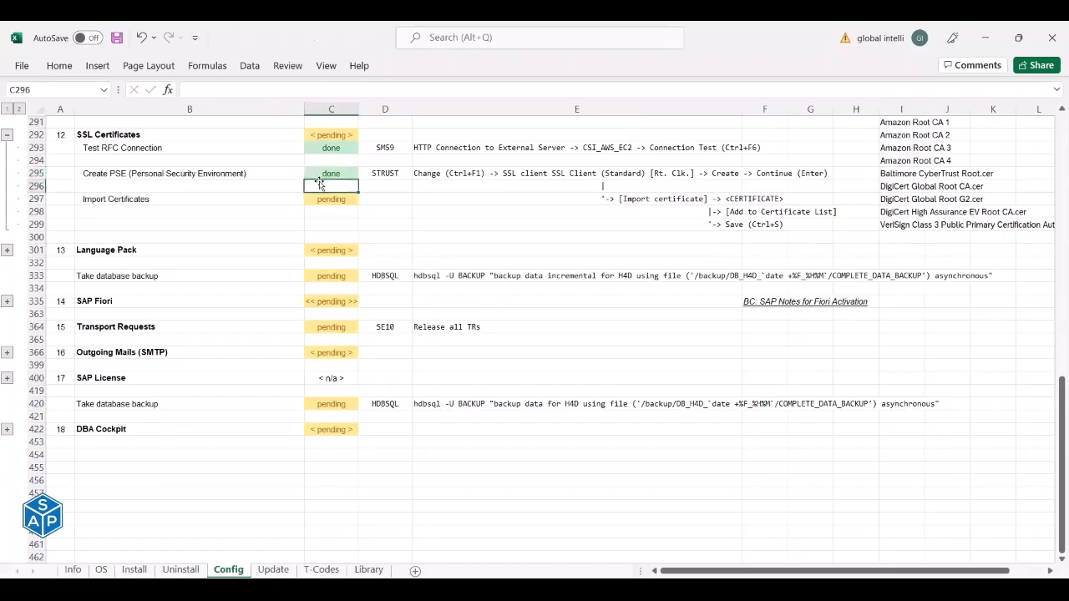
{"action": "left_click", "coordinate": [332, 200]}
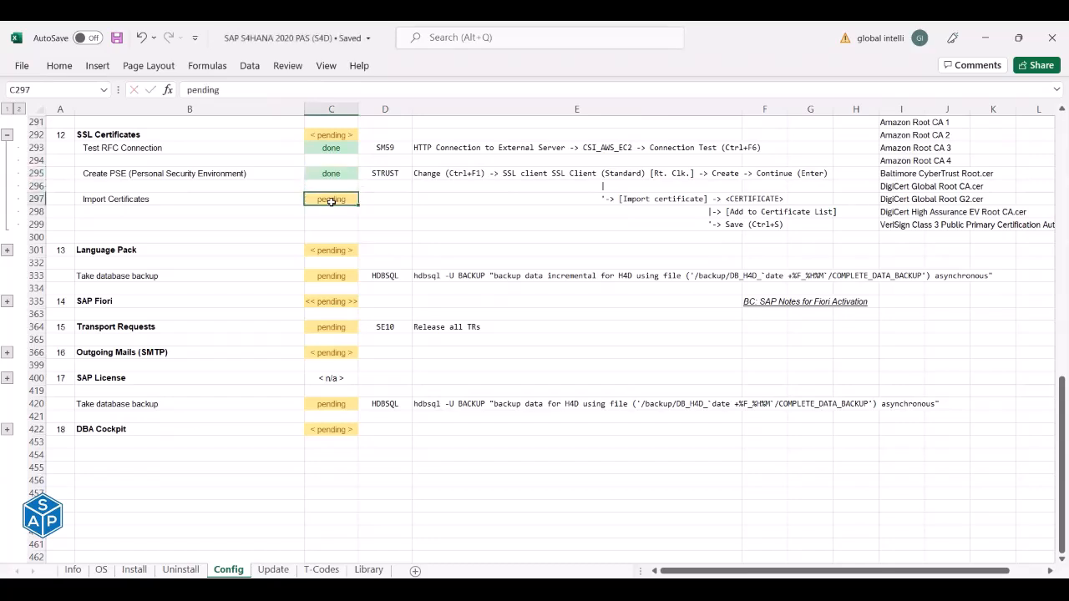
{"action": "left_click", "coordinate": [566, 203]}
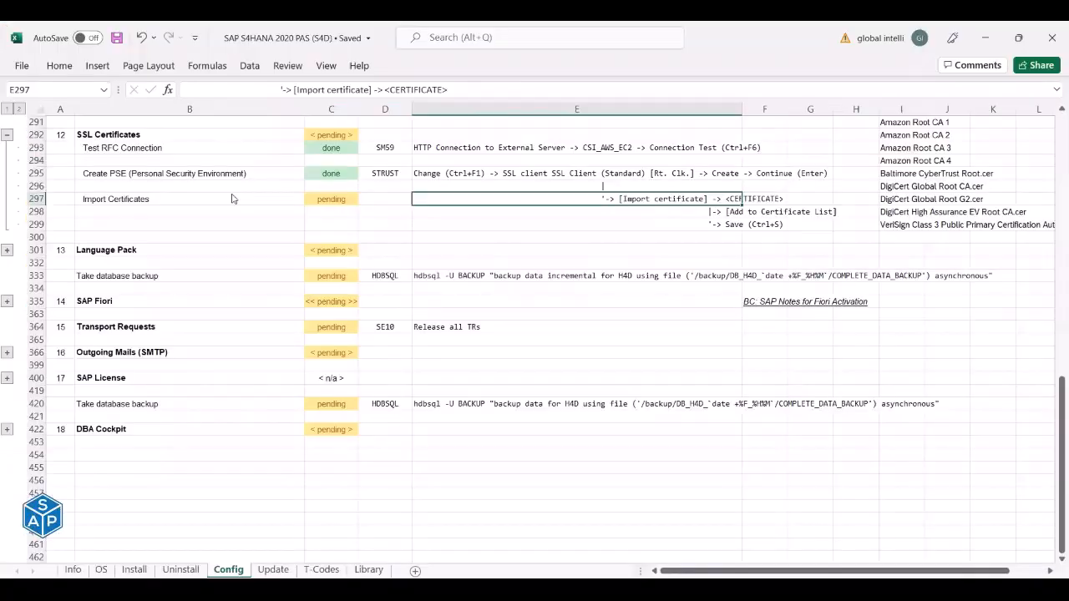
In STRUST, expand the SSL client SSL Client (Standard) PSE and start a certificate import.
{"action": "key", "text": "alt+Tab"}
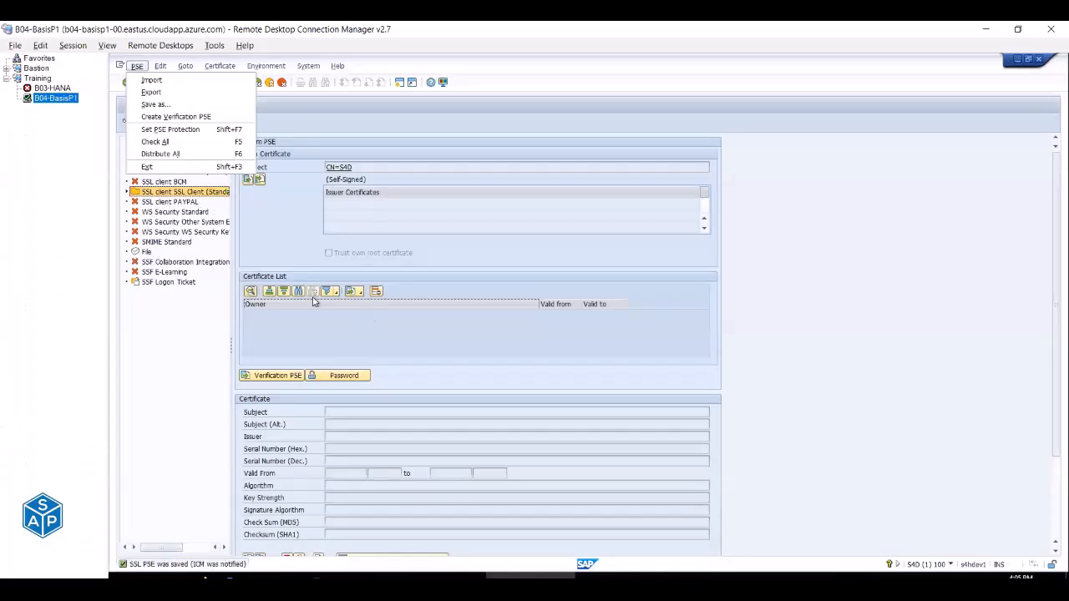
{"action": "left_click", "coordinate": [191, 193]}
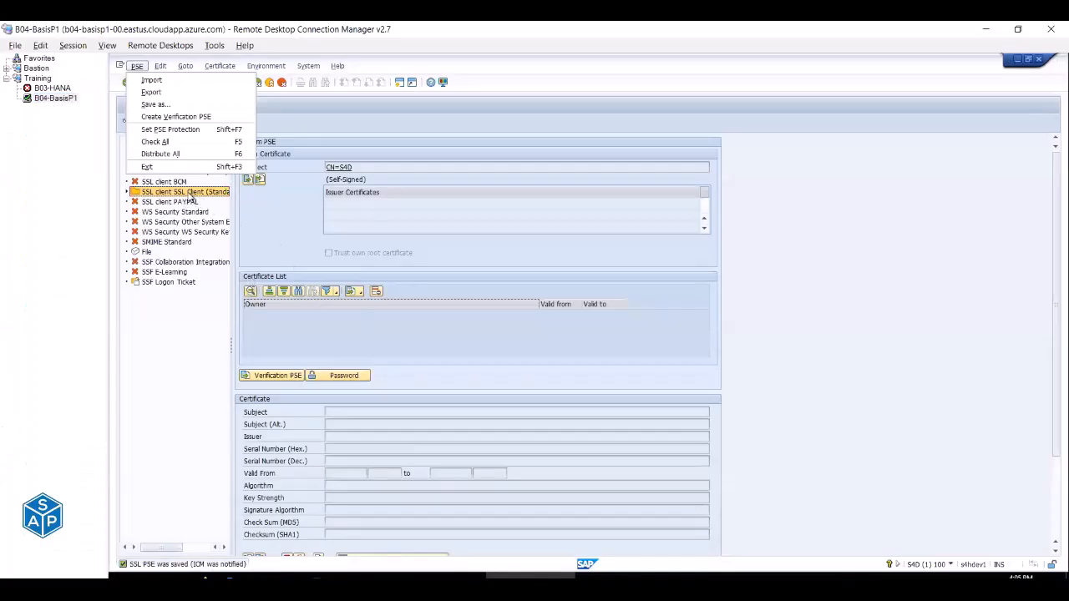
{"action": "left_click", "coordinate": [128, 192]}
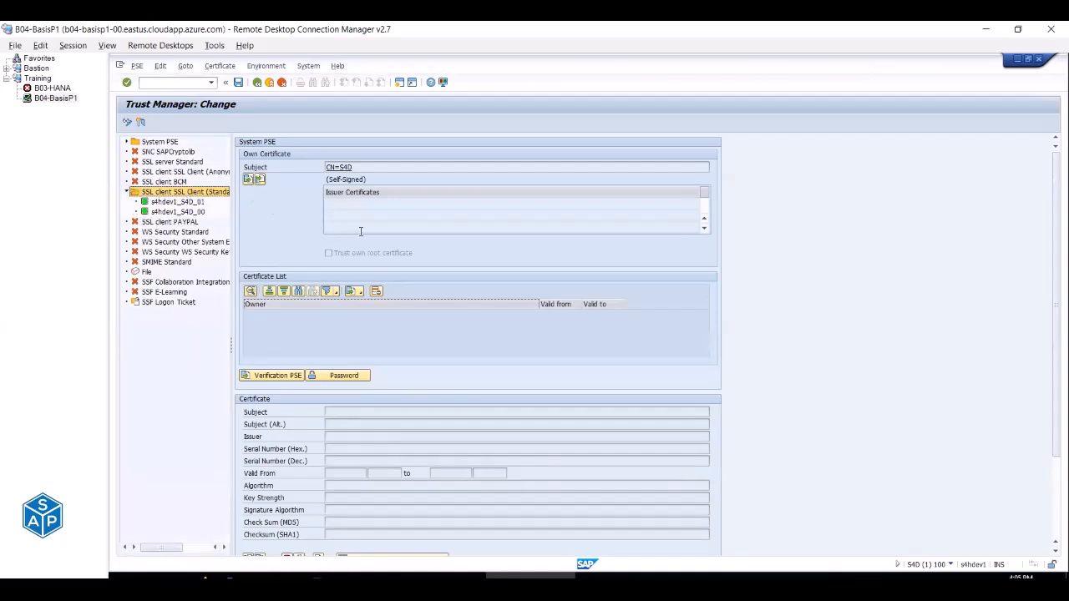
{"action": "scroll", "coordinate": [360, 231], "scroll_direction": "down", "scroll_amount": 2}
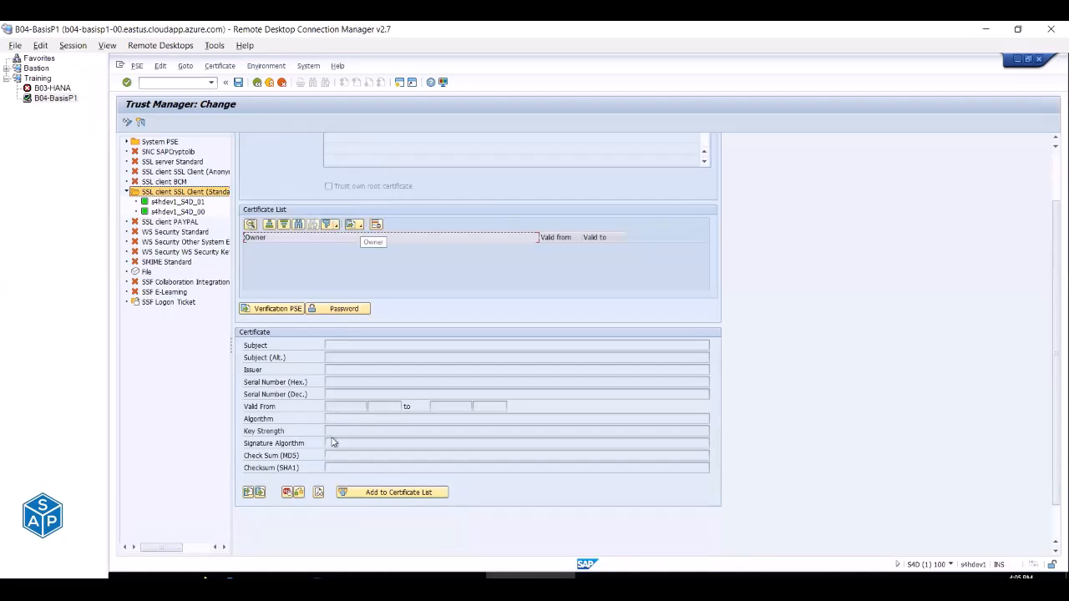
{"action": "left_click", "coordinate": [248, 494]}
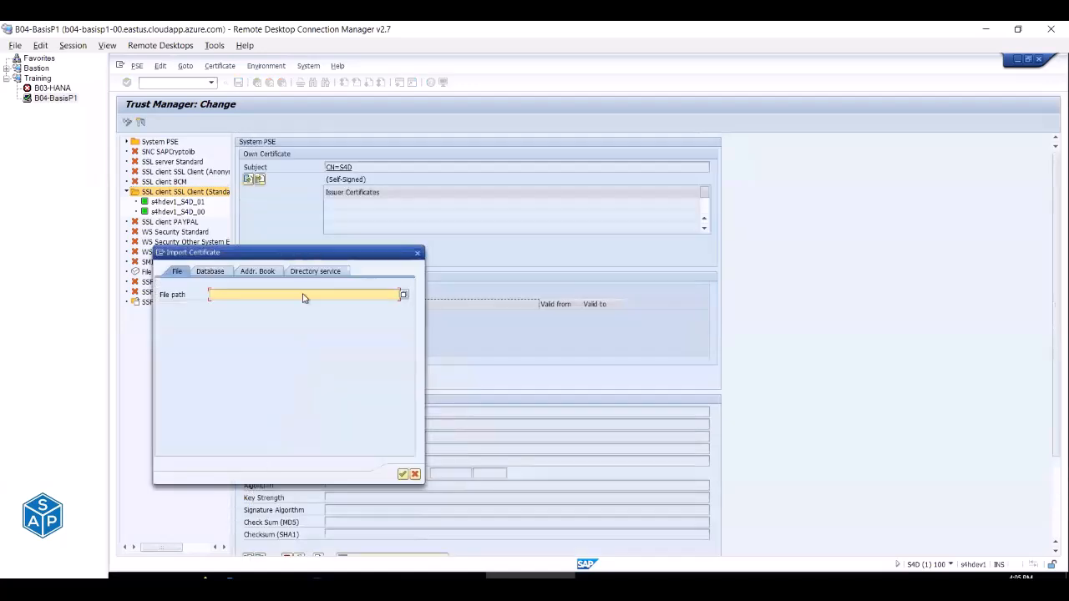
Check where the certificate files are, then close the remote Downloads folder window.
{"action": "left_click", "coordinate": [403, 294]}
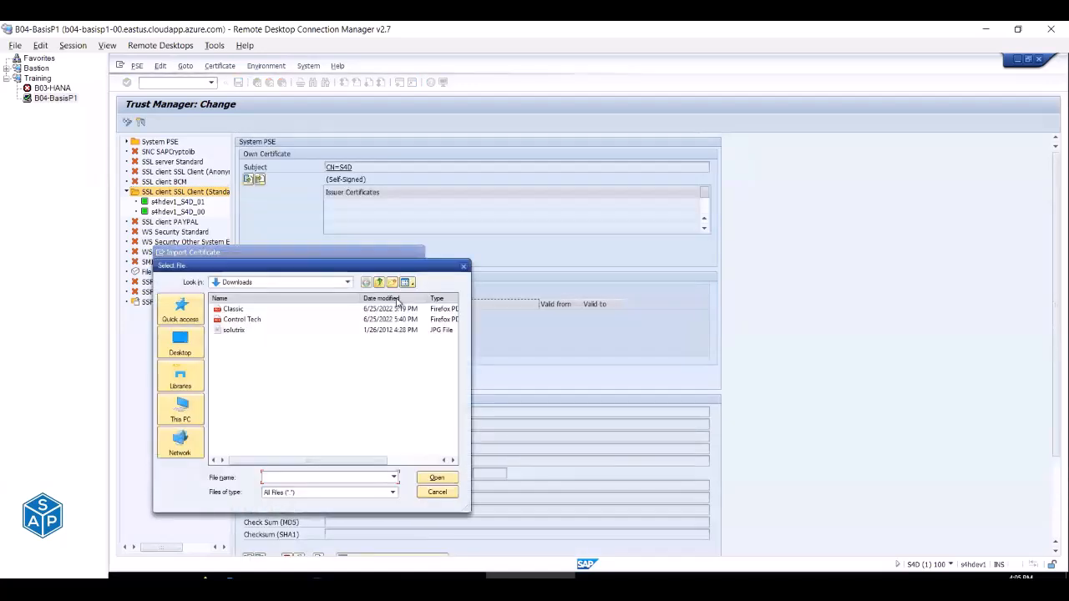
{"action": "left_click", "coordinate": [347, 282]}
{"action": "left_click", "coordinate": [443, 274]}
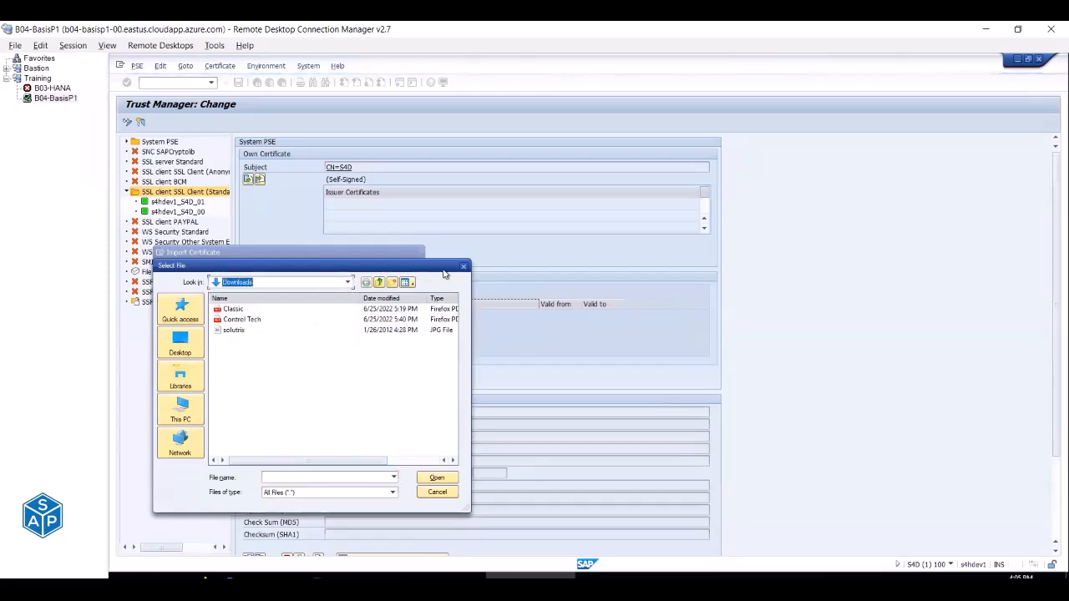
{"action": "left_click", "coordinate": [437, 492]}
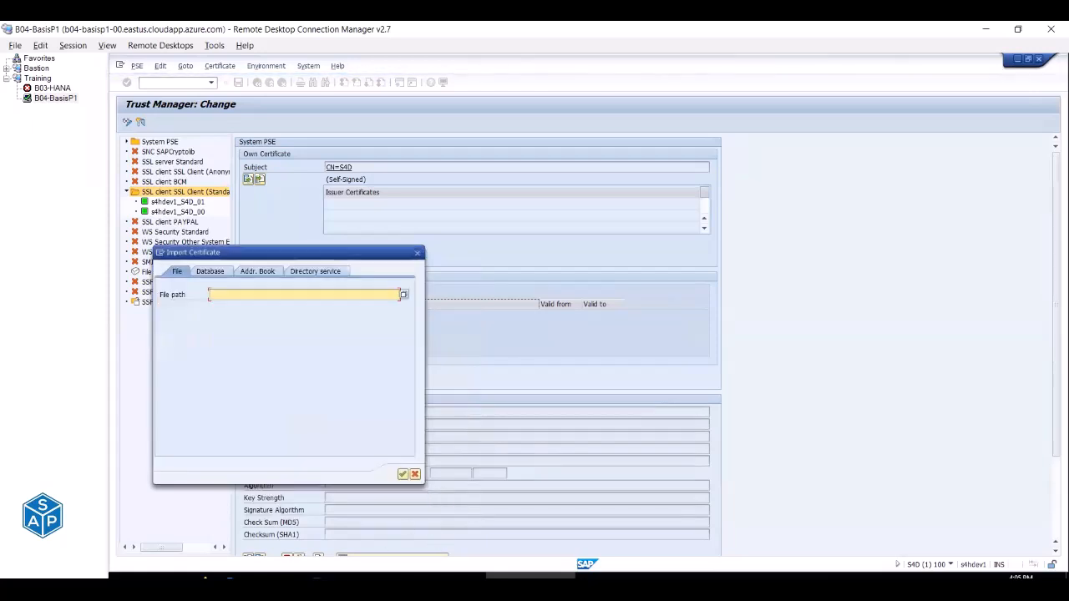
{"action": "left_click", "coordinate": [261, 587]}
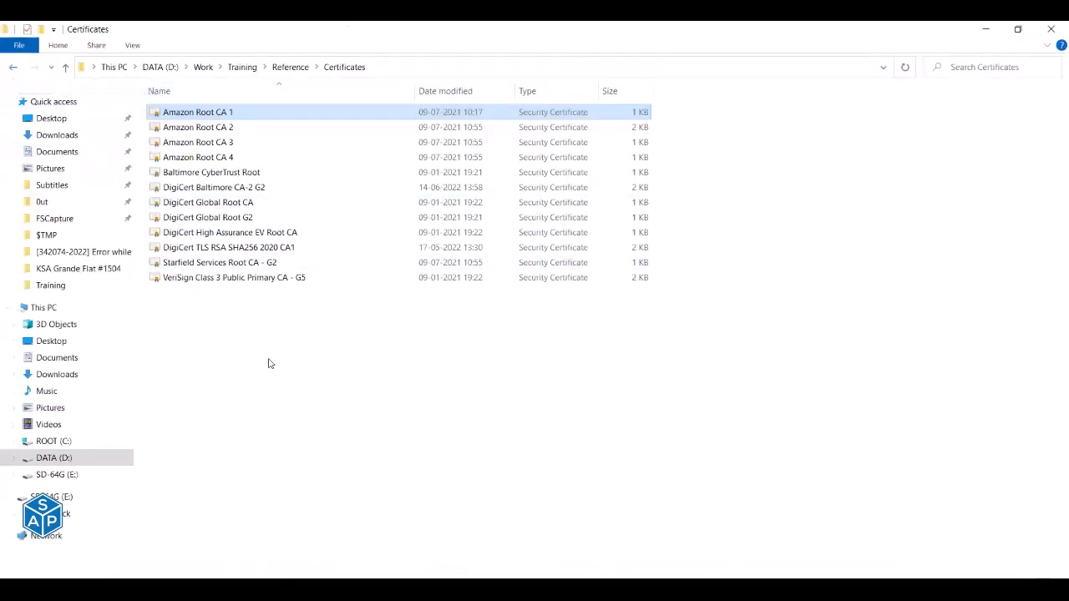
{"action": "key", "text": "ctrl+a"}
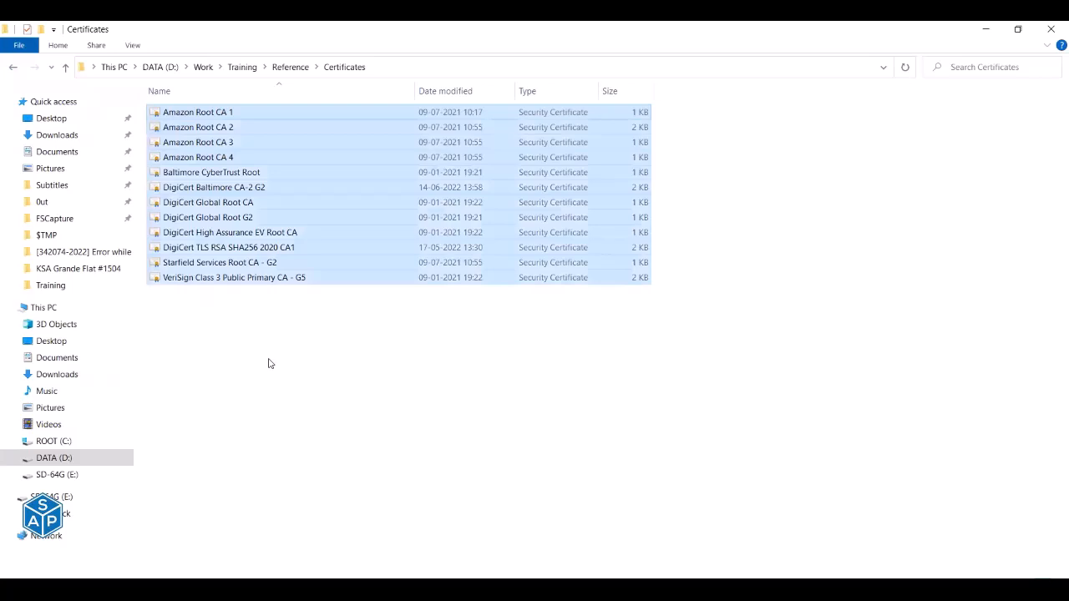
{"action": "left_click", "coordinate": [289, 67]}
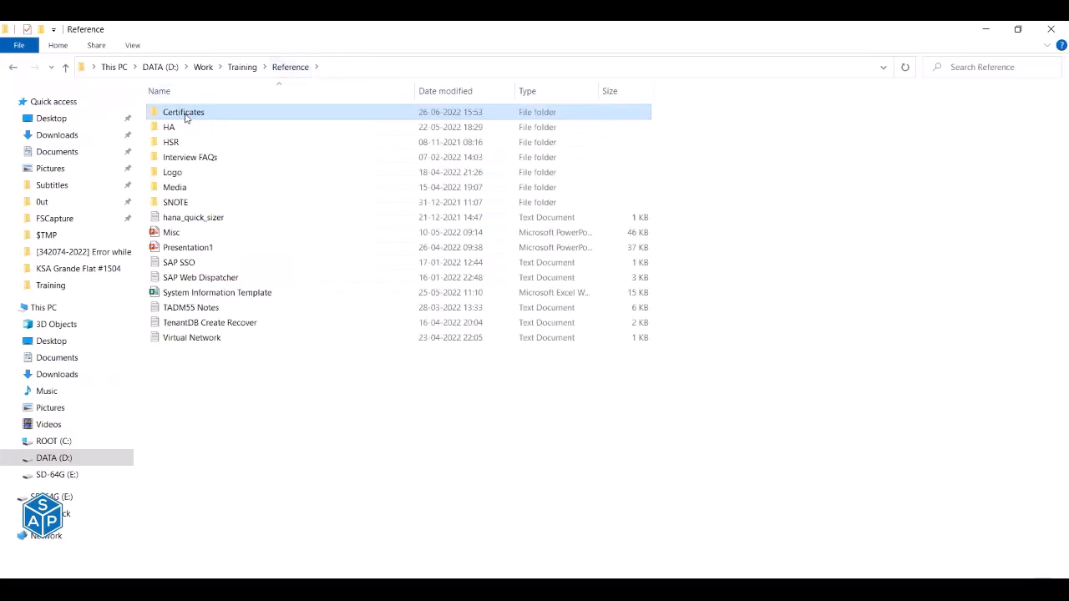
{"action": "left_click", "coordinate": [269, 589]}
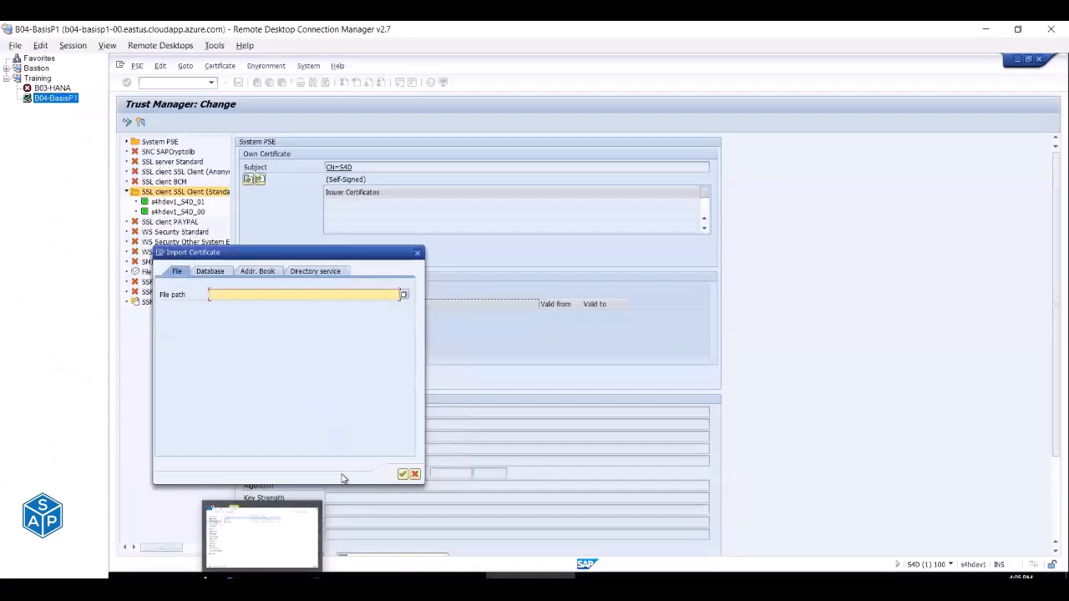
{"action": "left_click", "coordinate": [263, 578]}
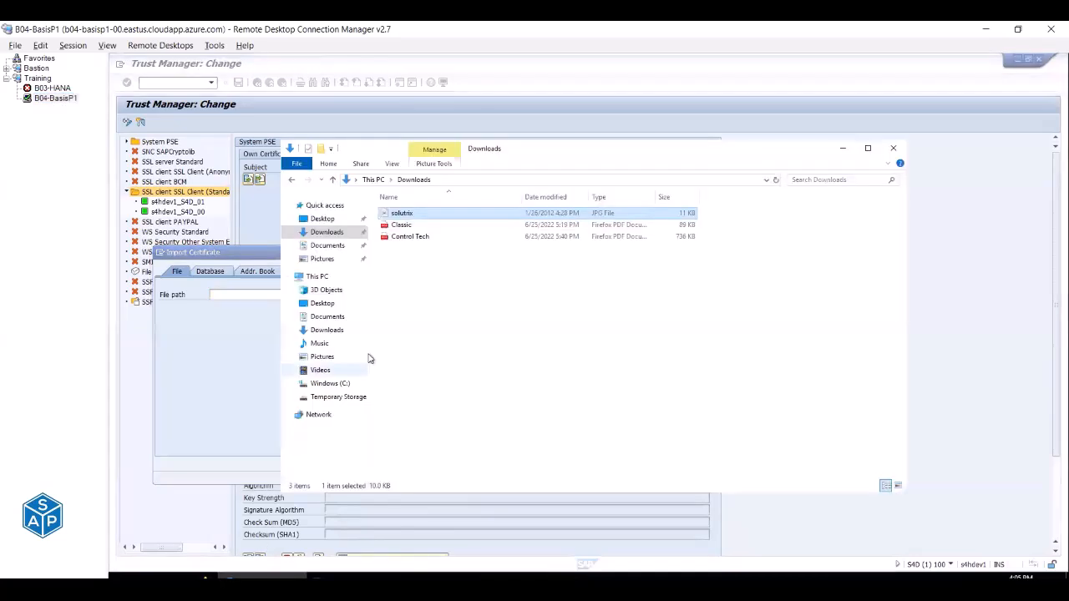
{"action": "left_click", "coordinate": [490, 325]}
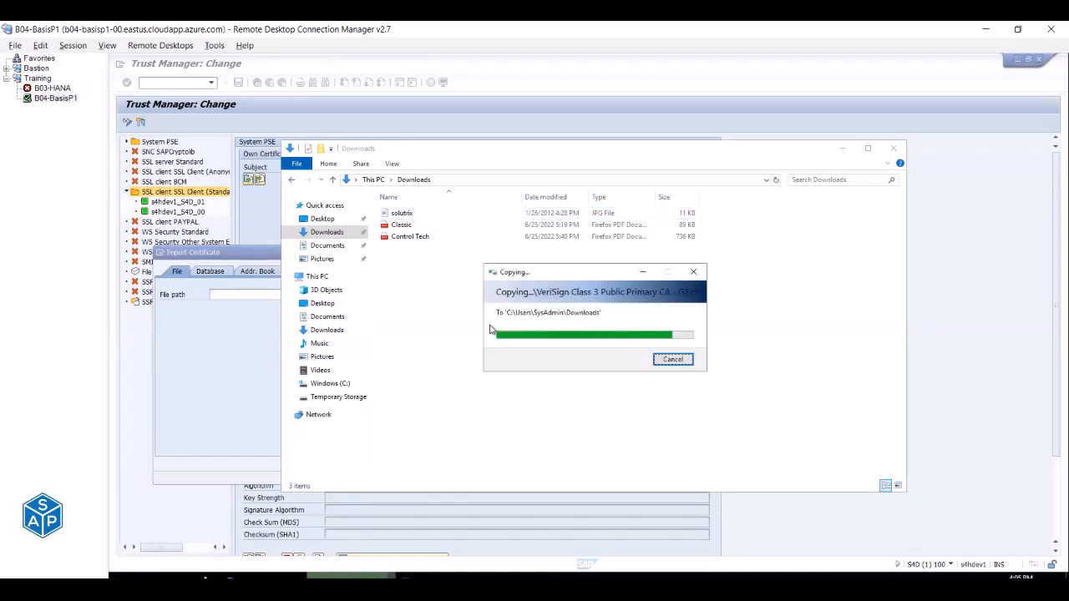
{"action": "left_click", "coordinate": [839, 150]}
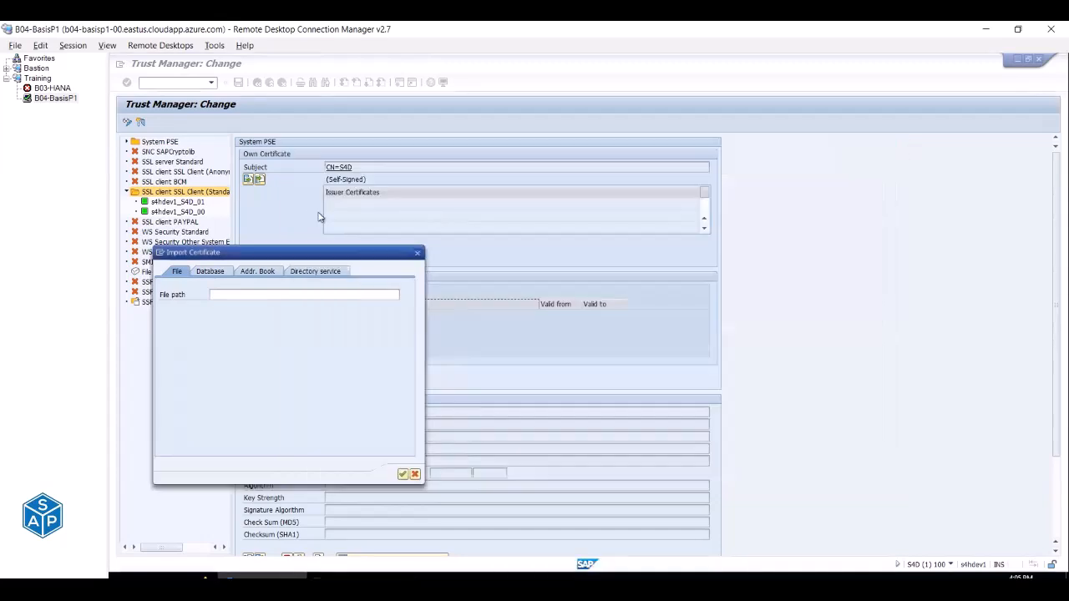
Import Certificates\Amazon Root CA 1 and allow SAP to read the file.
{"action": "left_click", "coordinate": [404, 295]}
{"action": "double_click", "coordinate": [261, 310]}
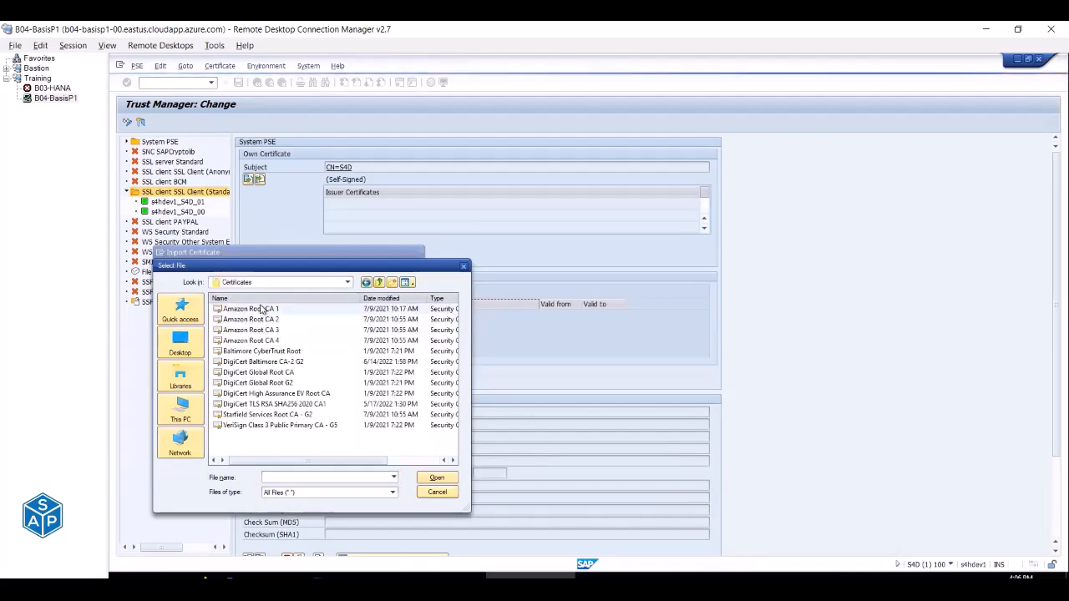
{"action": "left_click", "coordinate": [259, 309]}
{"action": "left_click", "coordinate": [434, 478]}
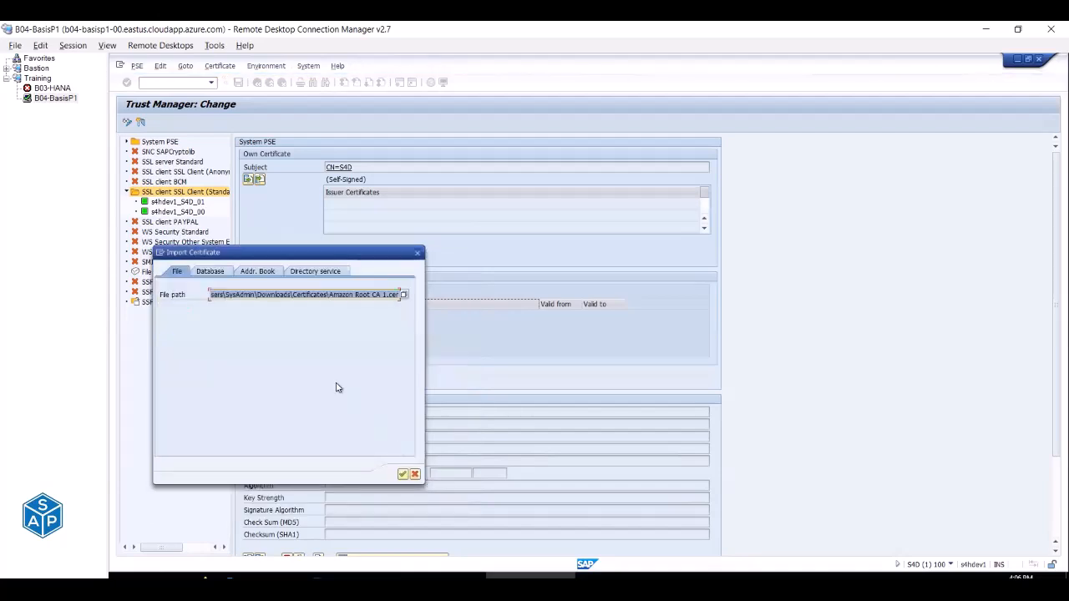
{"action": "left_click", "coordinate": [402, 475]}
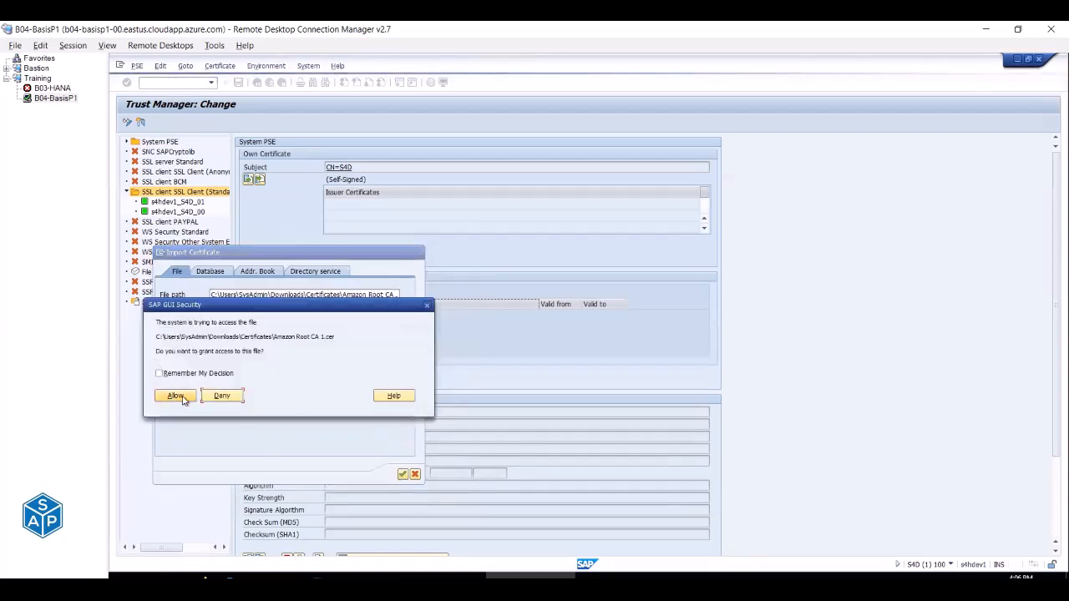
{"action": "left_click", "coordinate": [176, 396]}
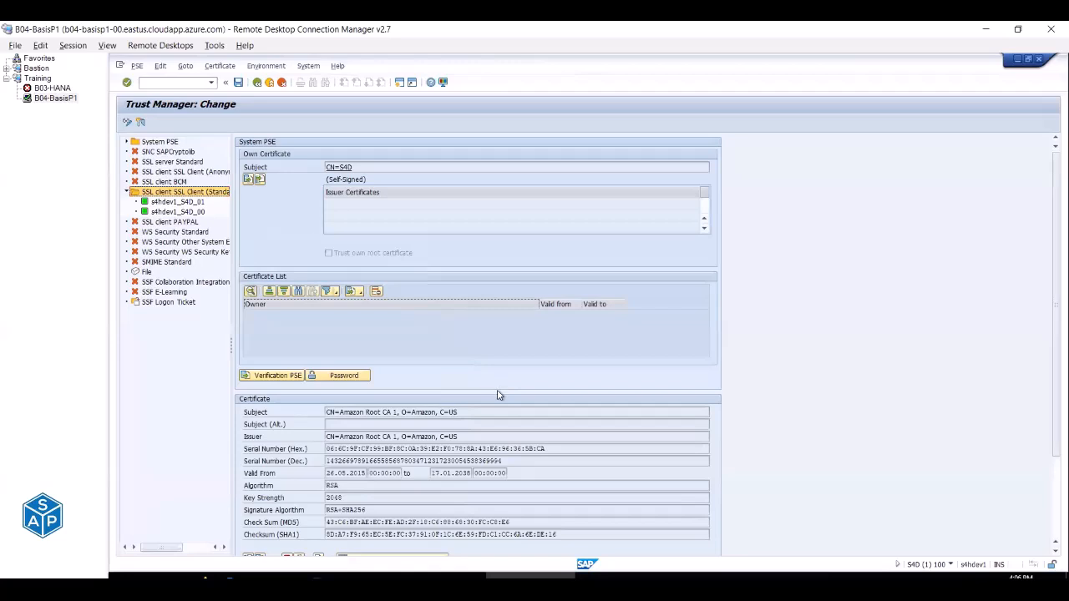
{"action": "scroll", "coordinate": [498, 394], "scroll_direction": "down", "scroll_amount": 1}
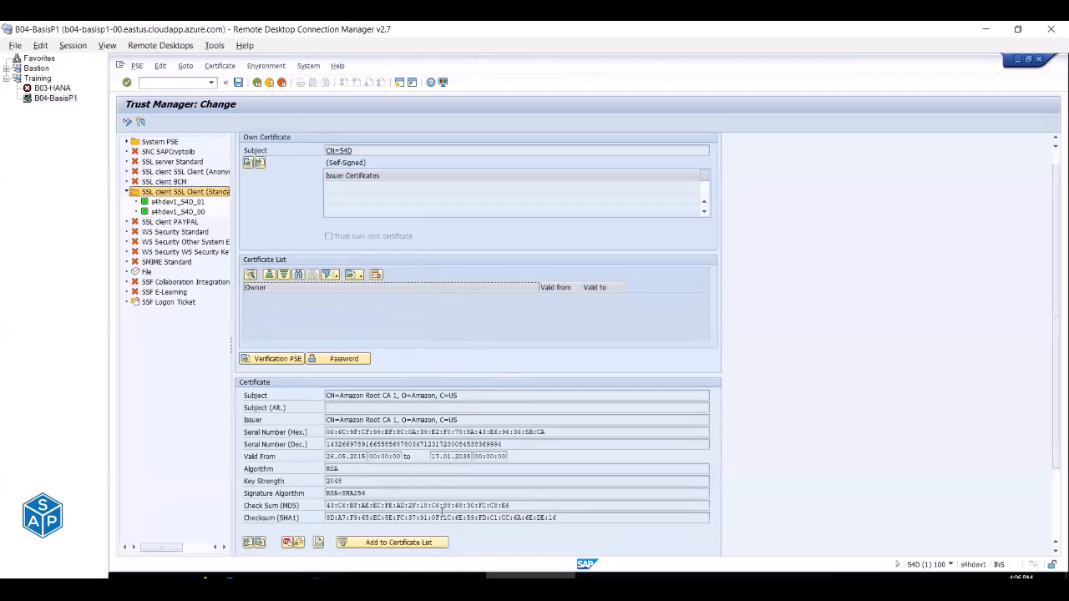
{"action": "left_click_drag", "start_coordinate": [326, 396], "coordinate": [451, 397]}
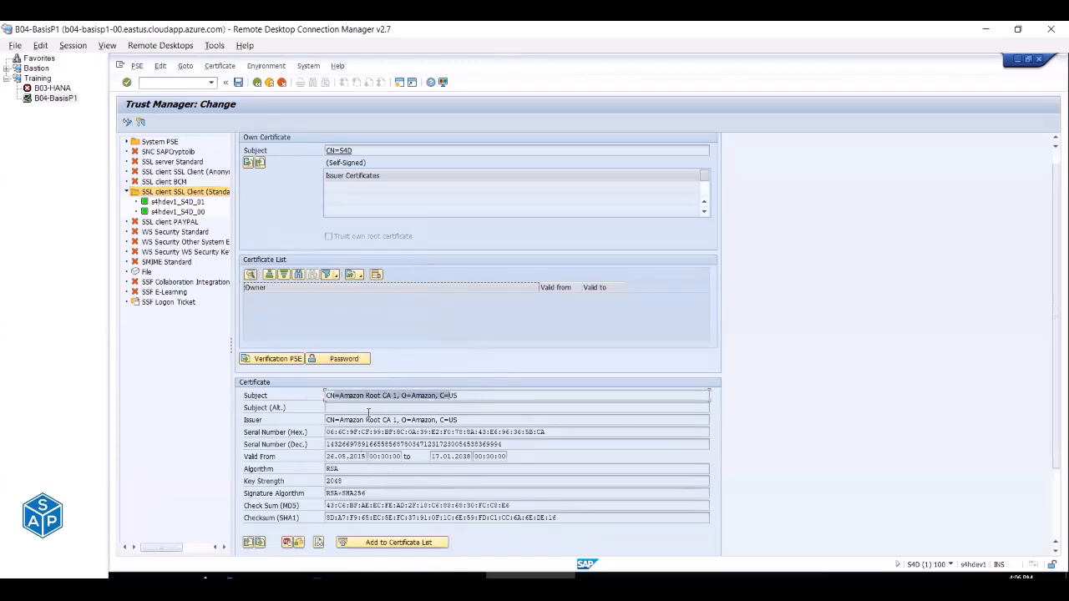
{"action": "left_click_drag", "start_coordinate": [326, 420], "coordinate": [457, 420]}
{"action": "left_click_drag", "start_coordinate": [327, 432], "coordinate": [440, 431]}
{"action": "left_click_drag", "start_coordinate": [331, 444], "coordinate": [437, 445]}
{"action": "left_click_drag", "start_coordinate": [333, 456], "coordinate": [366, 456]}
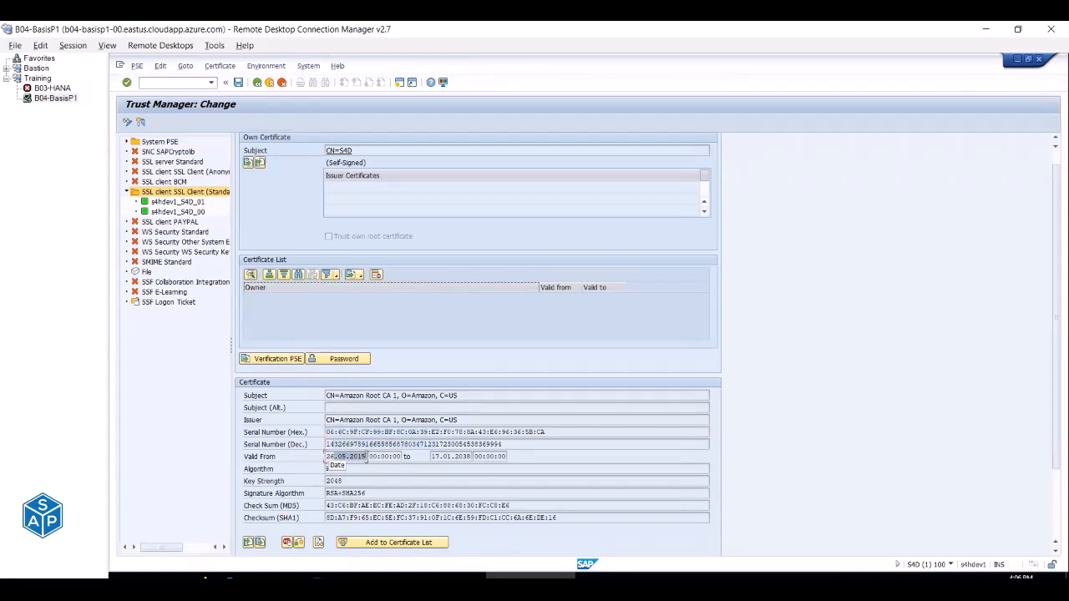
{"action": "left_click_drag", "start_coordinate": [432, 456], "coordinate": [473, 455]}
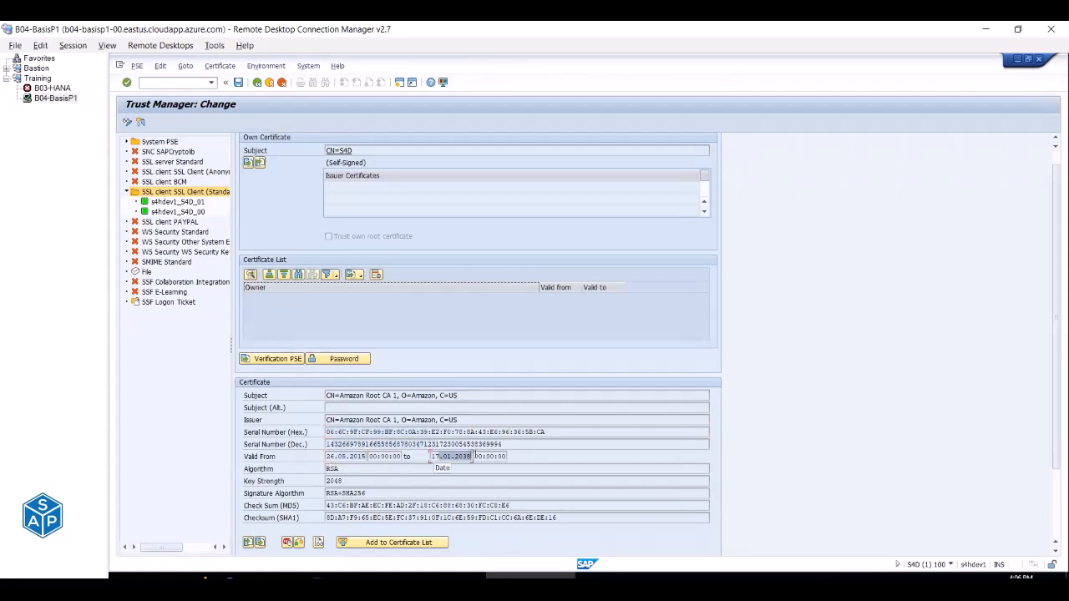
{"action": "mouse_move", "coordinate": [324, 468]}
{"action": "left_mouse_down"}
{"action": "mouse_move", "coordinate": [340, 469]}
{"action": "mouse_move", "coordinate": [322, 481]}
{"action": "left_mouse_up"}
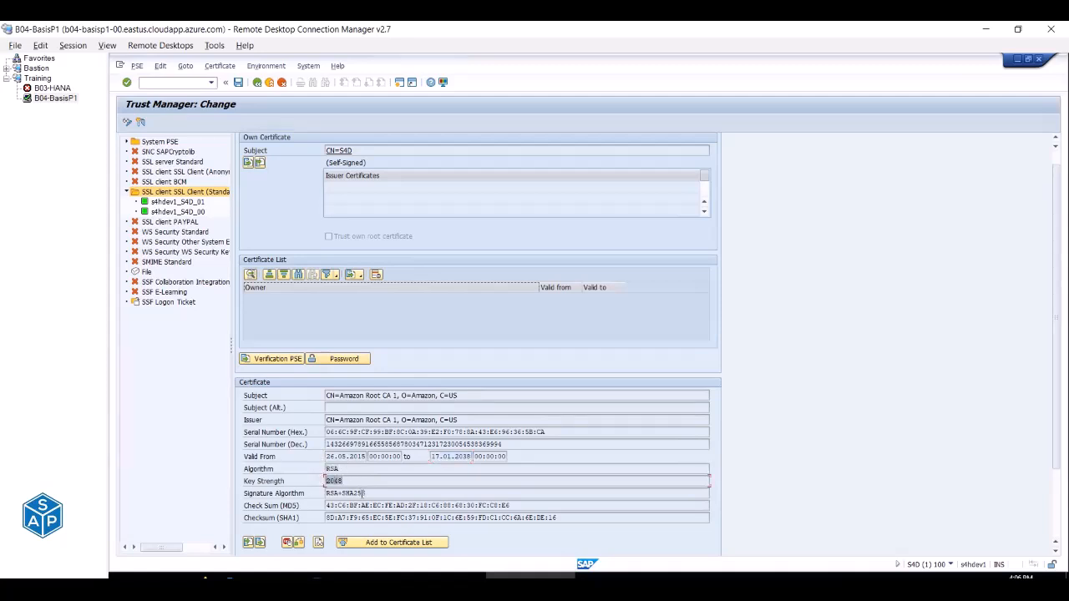
{"action": "scroll", "coordinate": [367, 424], "scroll_direction": "down", "scroll_amount": 1}
{"action": "scroll", "coordinate": [367, 424], "scroll_direction": "down", "scroll_amount": 1}
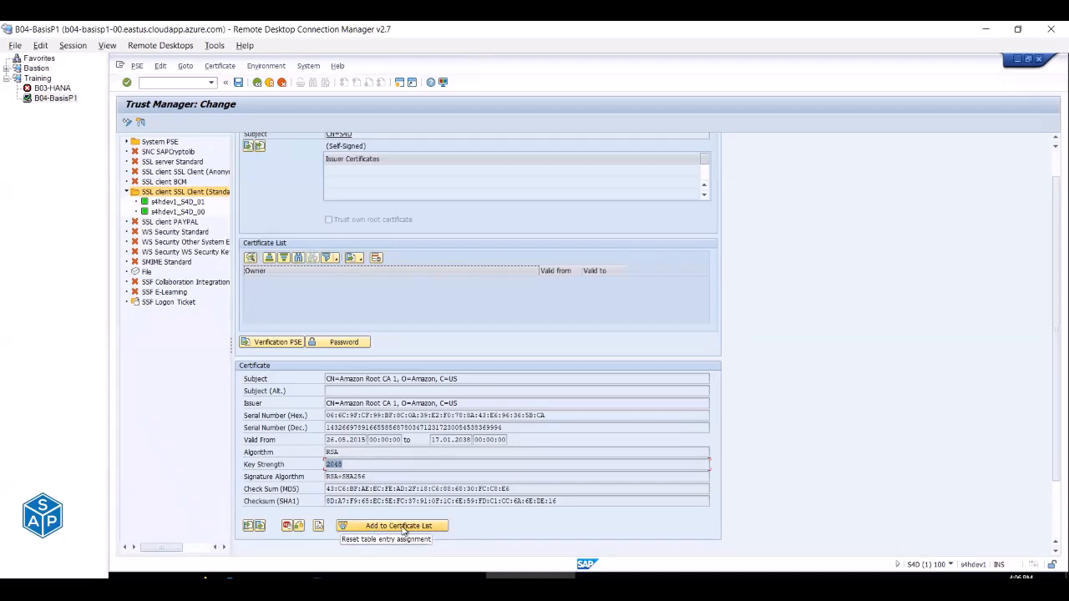
{"action": "key", "text": "alt+Tab"}
{"action": "key", "text": "alt+Tab"}
{"action": "key", "text": "alt+Tab"}
{"action": "key", "text": "alt+Tab"}
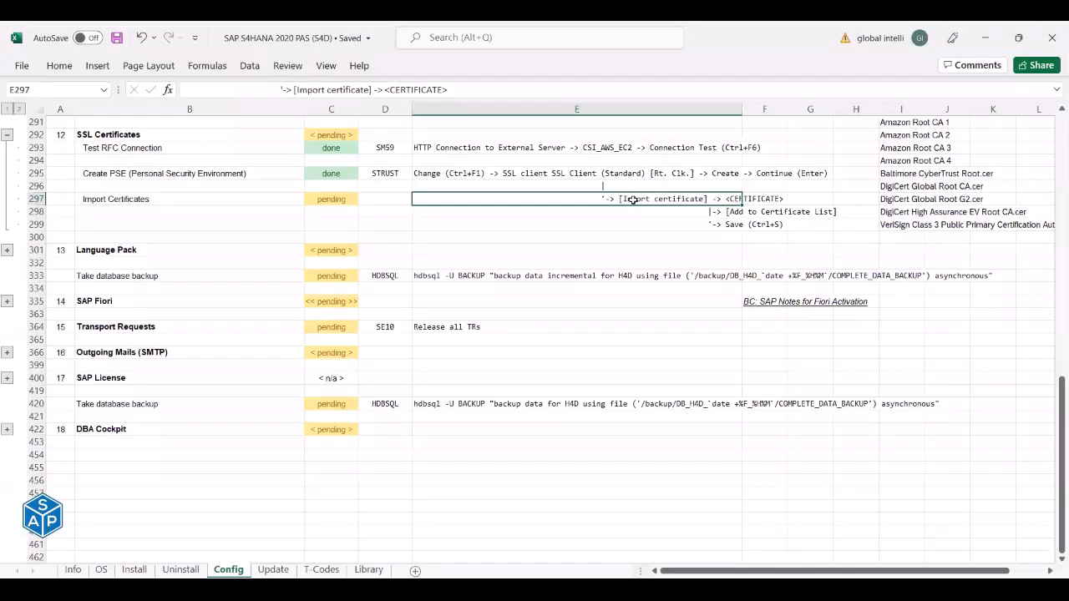
{"action": "left_click", "coordinate": [732, 214]}
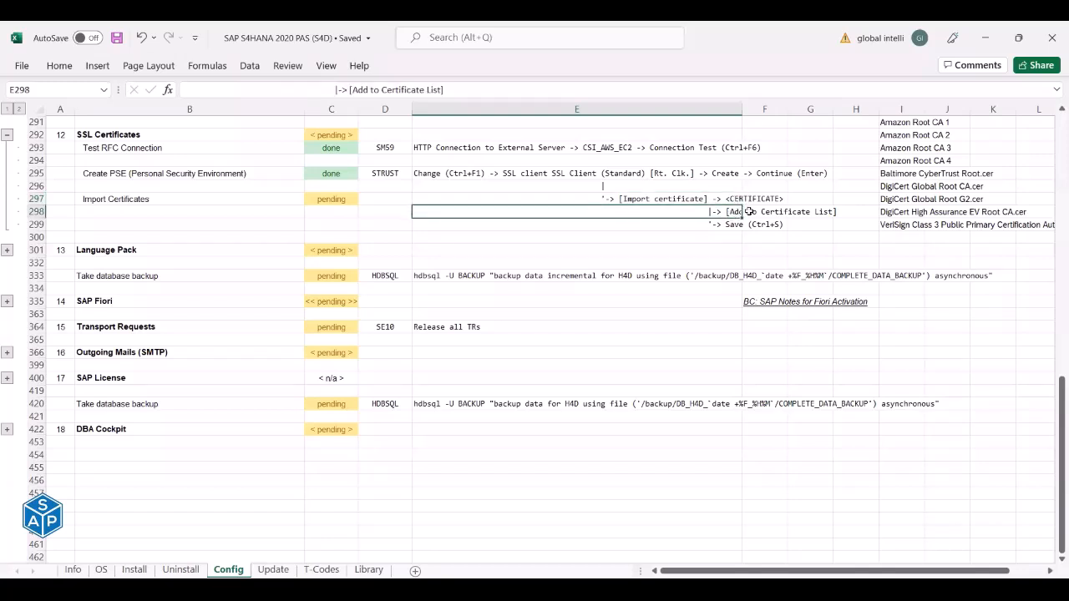
{"action": "left_click_drag", "start_coordinate": [718, 211], "coordinate": [818, 212]}
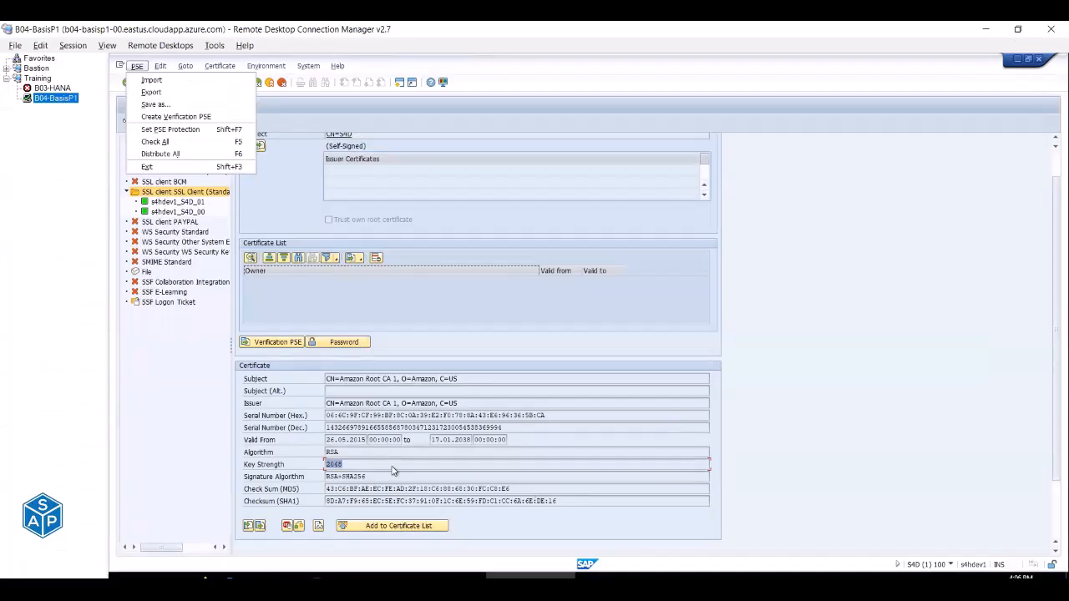
Add Amazon Root CA 1 to the SSL client Standard certificate list and save the PSE.
{"action": "left_click", "coordinate": [313, 289]}
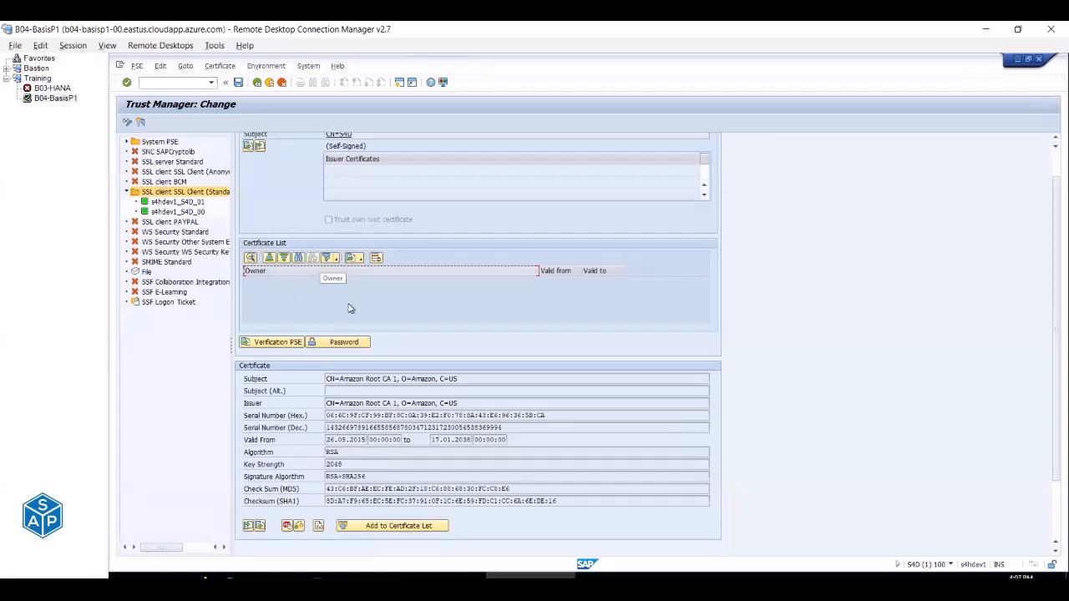
{"action": "left_click", "coordinate": [388, 527]}
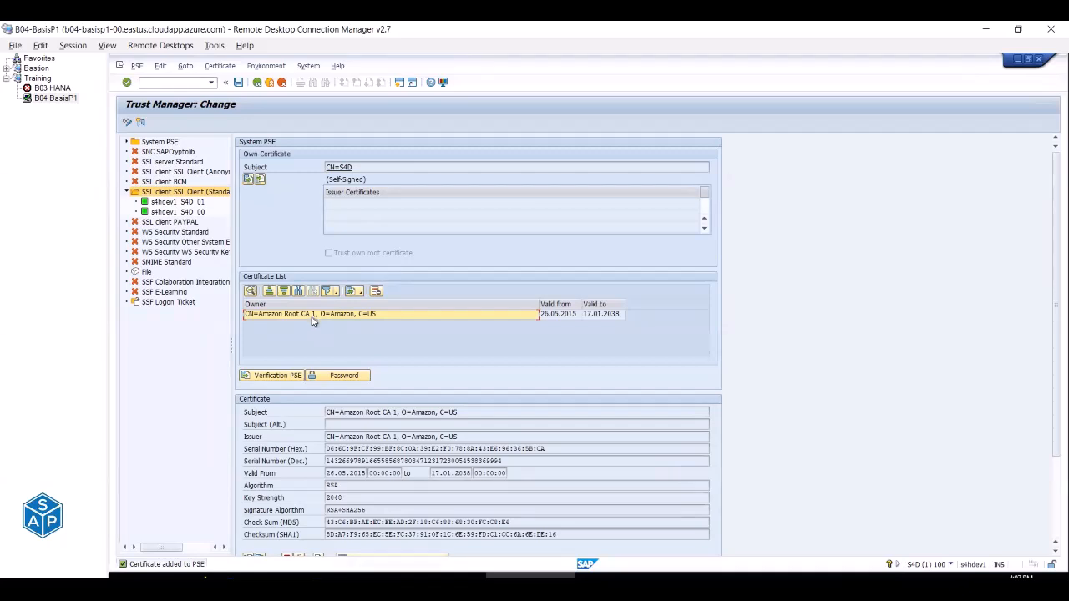
{"action": "key", "text": "alt+Tab"}
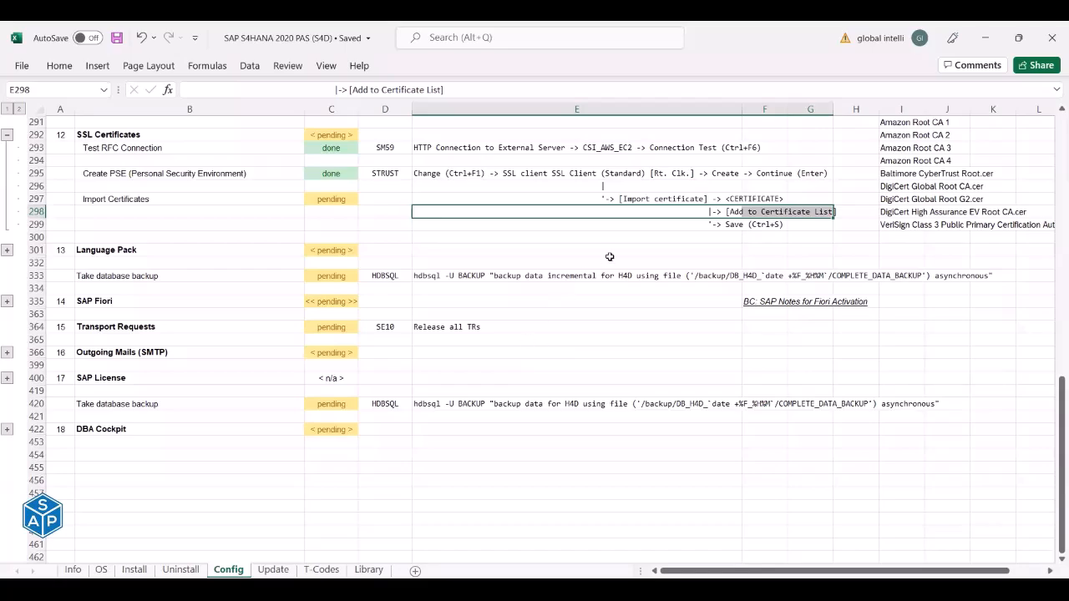
{"action": "key", "text": "alt+Tab"}
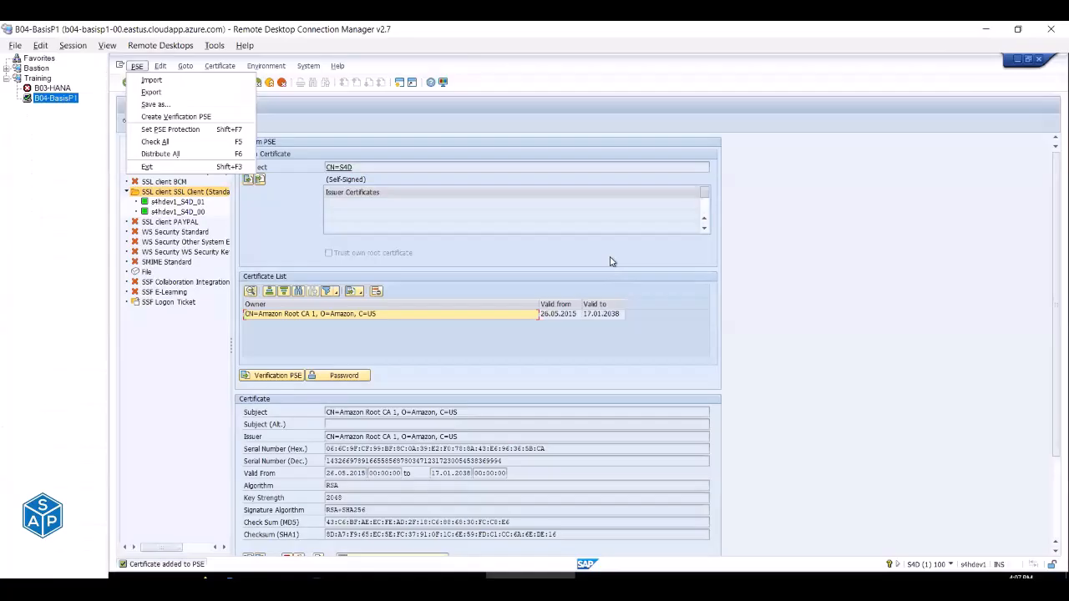
{"action": "left_click", "coordinate": [492, 258]}
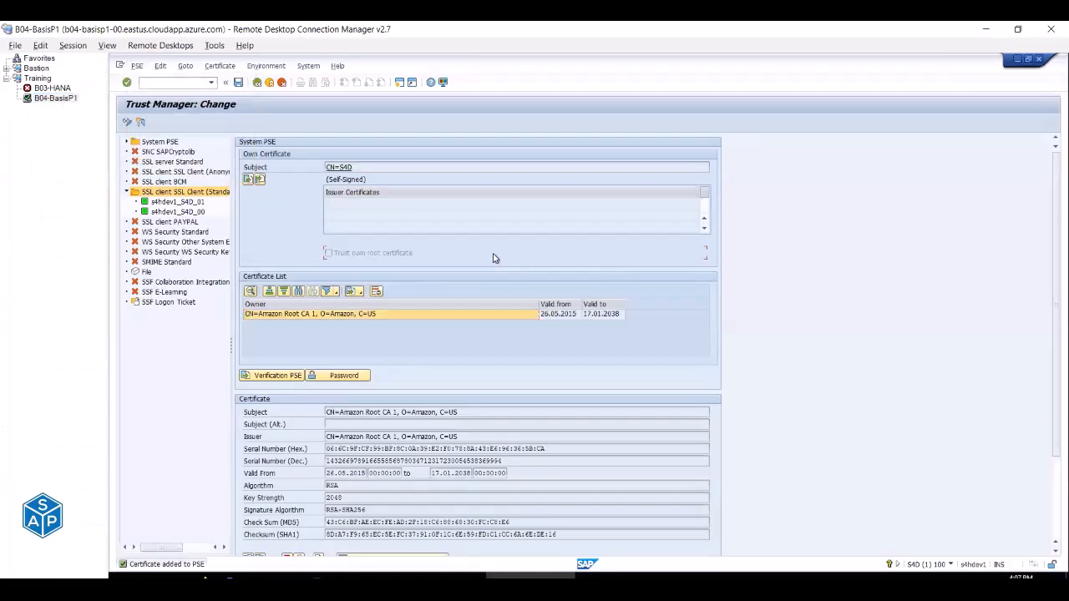
{"action": "left_click", "coordinate": [239, 84]}
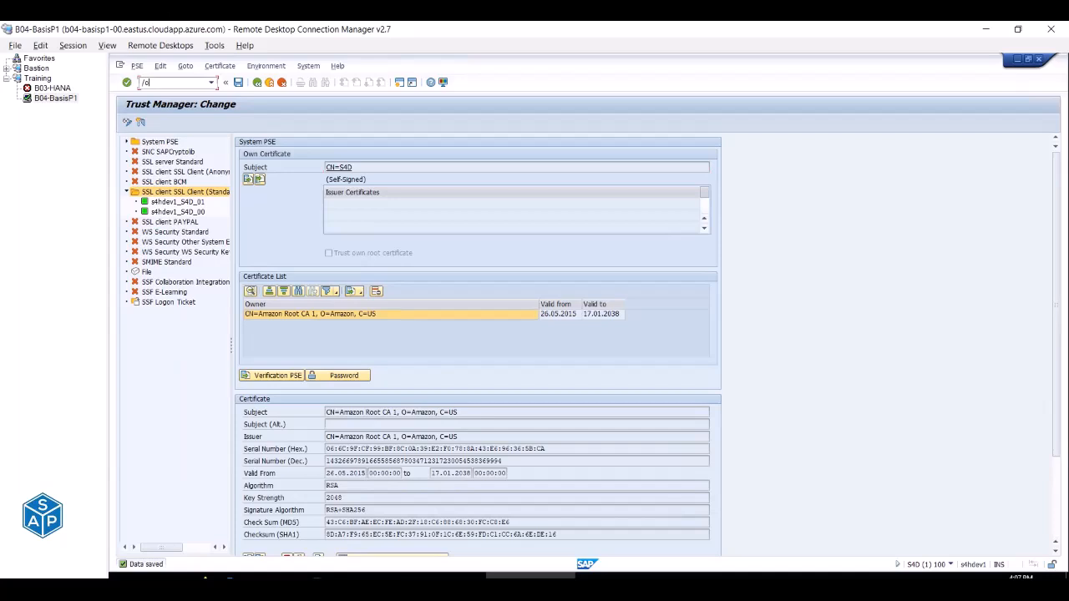
Open CSI_AWS_EC2 under HTTP Connections to External Server and run its connection test.
{"action": "key", "text": "Return"}
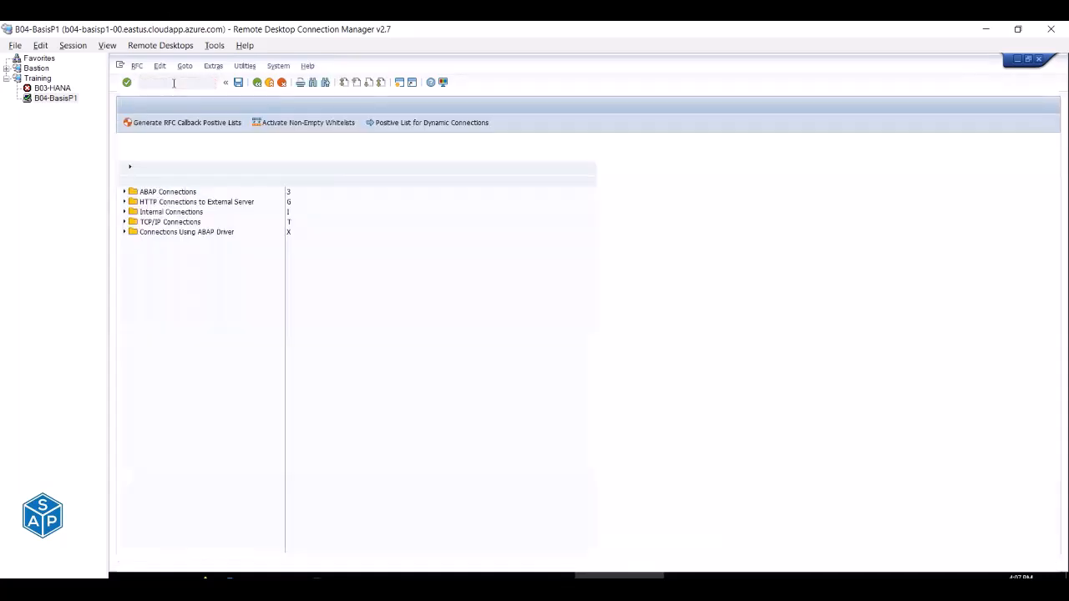
{"action": "left_click", "coordinate": [123, 203]}
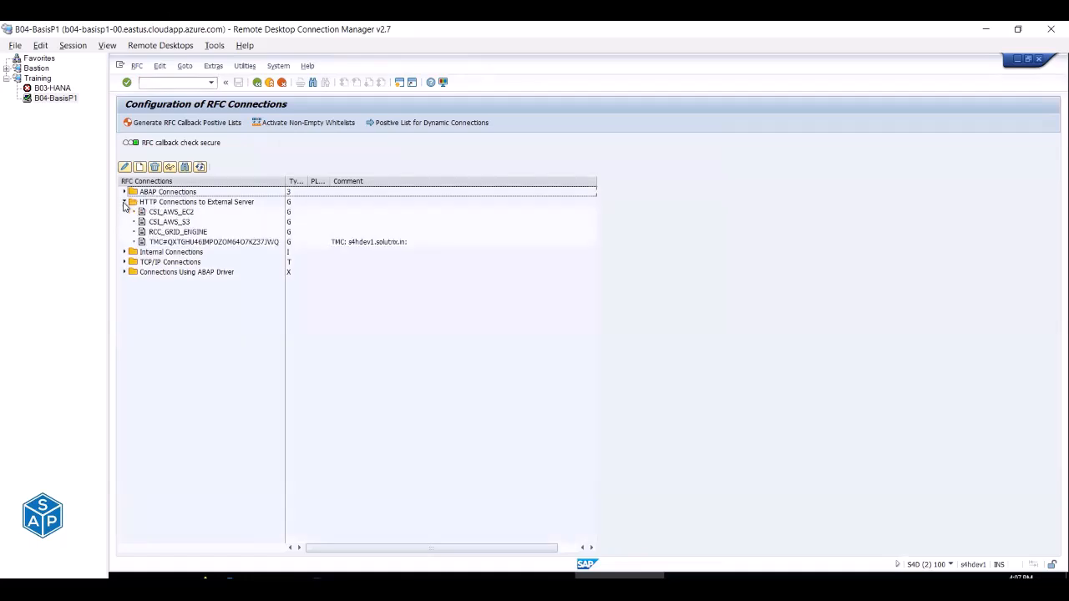
{"action": "double_click", "coordinate": [172, 212]}
{"action": "left_click", "coordinate": [147, 124]}
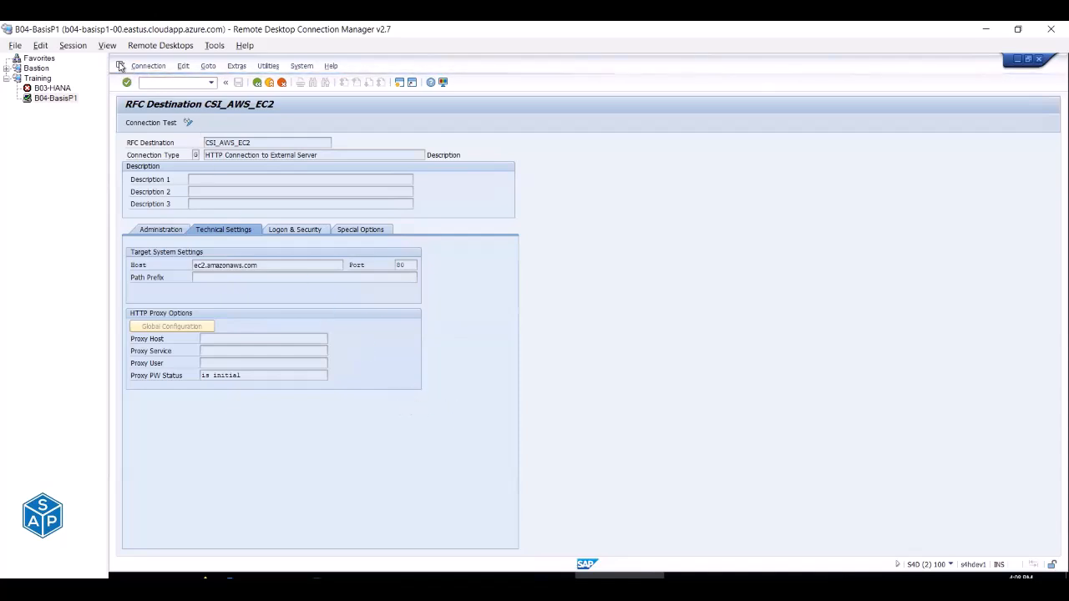
In a new session, test CSI_AWS_S3 in SM59 and close its SSL handshake error.
{"action": "left_click", "coordinate": [119, 65]}
{"action": "left_click", "coordinate": [150, 153]}
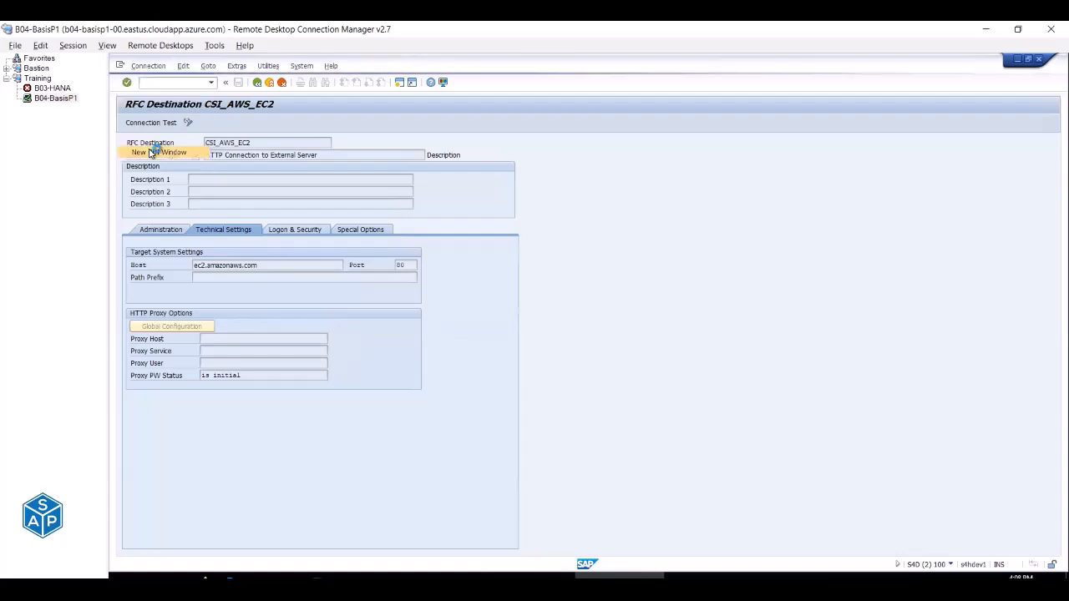
{"action": "type", "text": "sm59"}
{"action": "key", "text": "Return"}
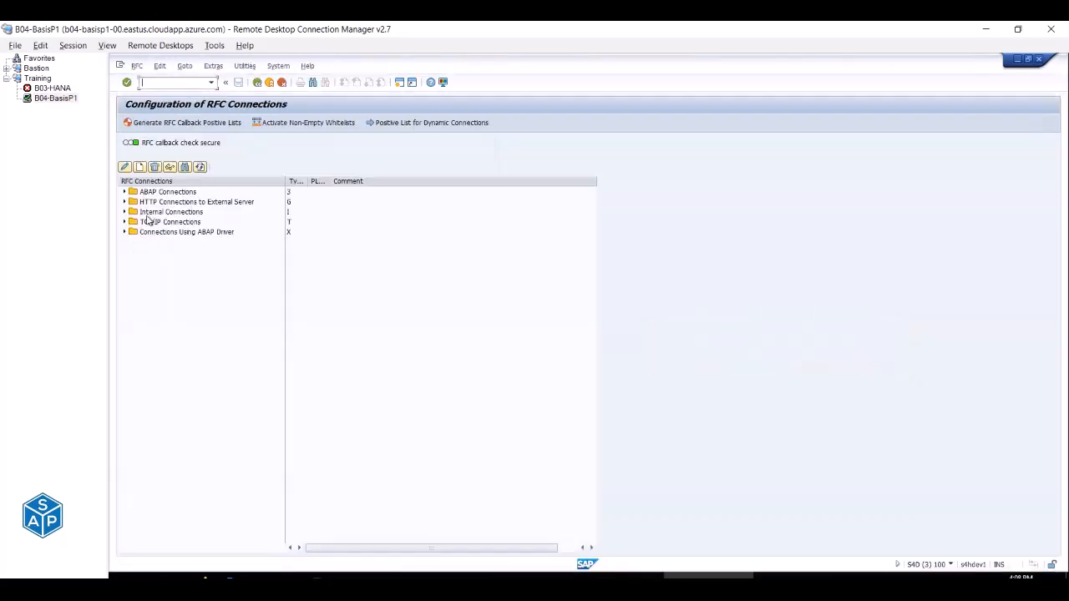
{"action": "left_click", "coordinate": [124, 202]}
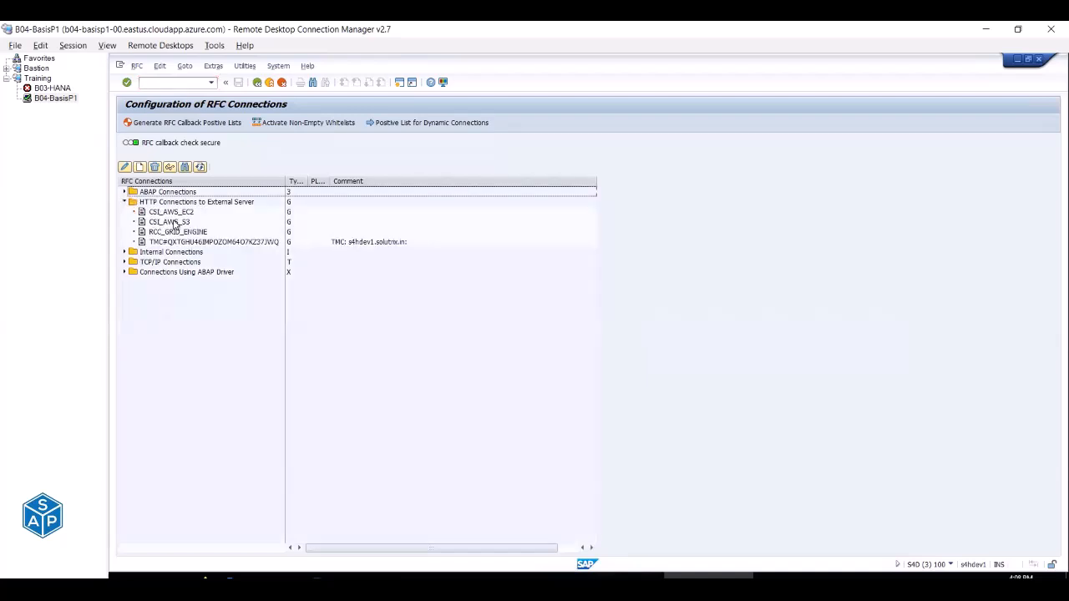
{"action": "double_click", "coordinate": [171, 222]}
{"action": "left_click", "coordinate": [150, 123]}
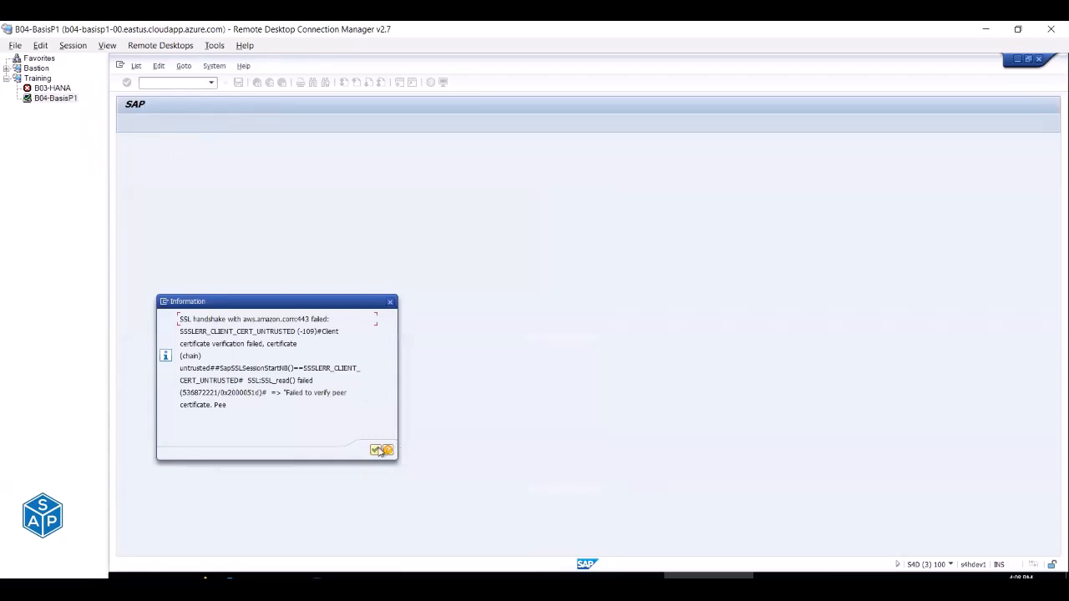
{"action": "left_click", "coordinate": [374, 451]}
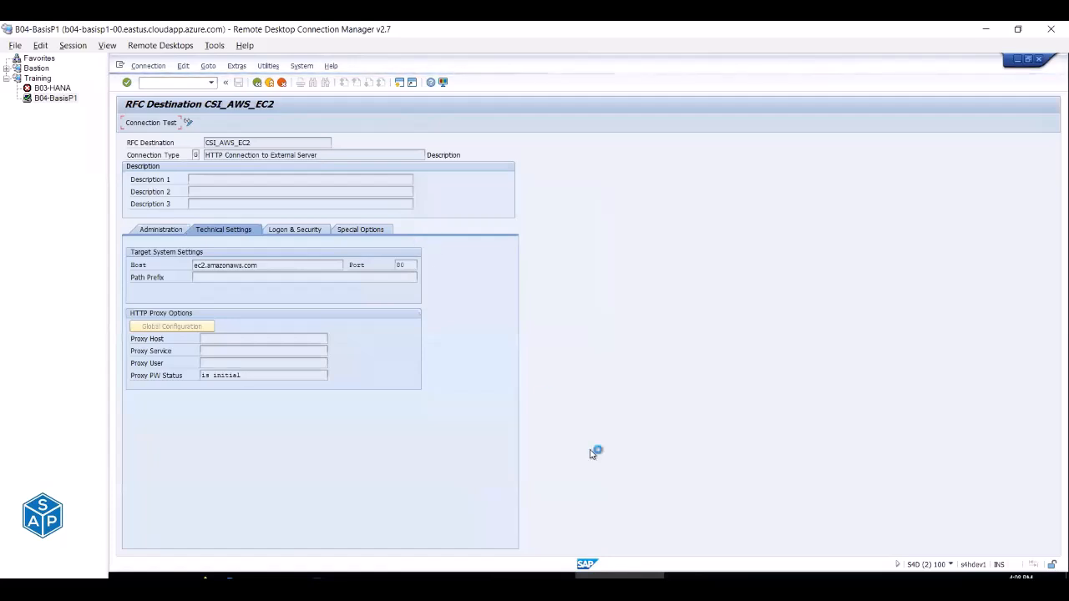
Rerun SM59, test CSI_AWS_EC2, close its SSL handshake error and back out.
{"action": "left_click", "coordinate": [119, 65]}
{"action": "left_click", "coordinate": [142, 165]}
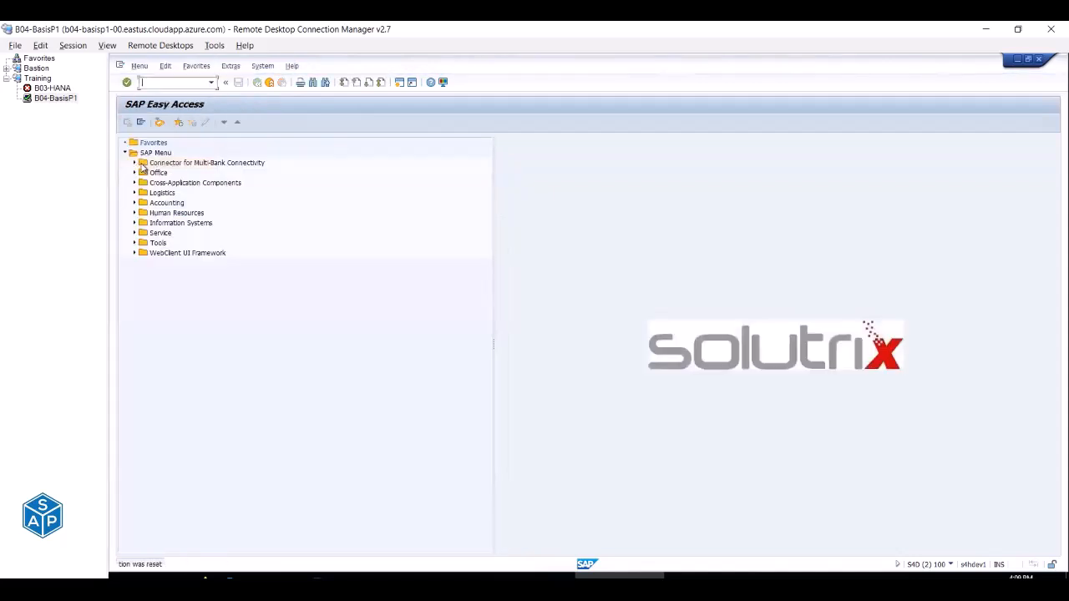
{"action": "left_click", "coordinate": [212, 82]}
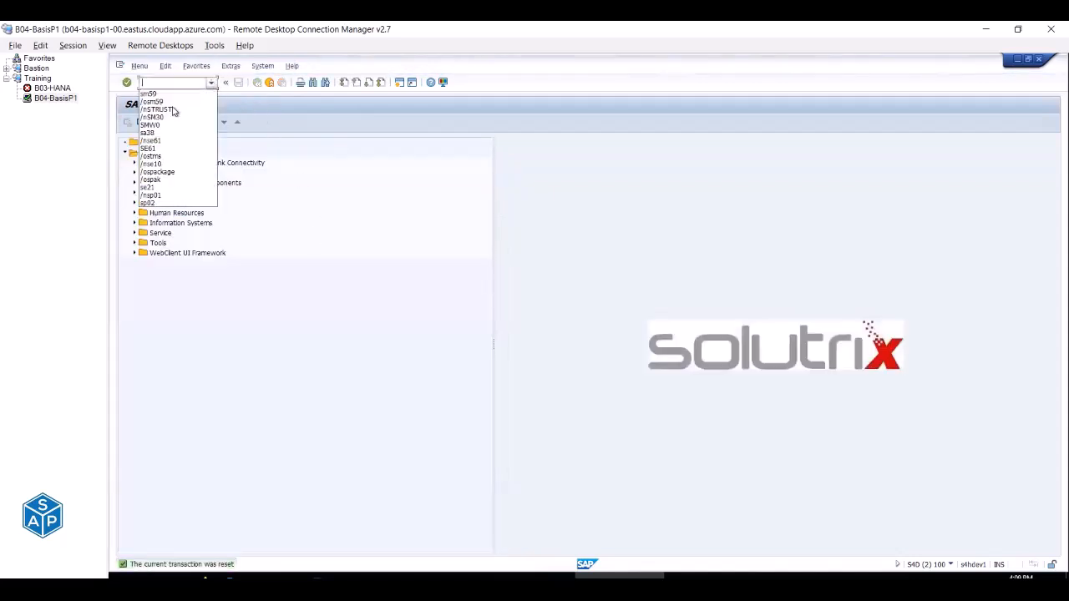
{"action": "left_click", "coordinate": [159, 94]}
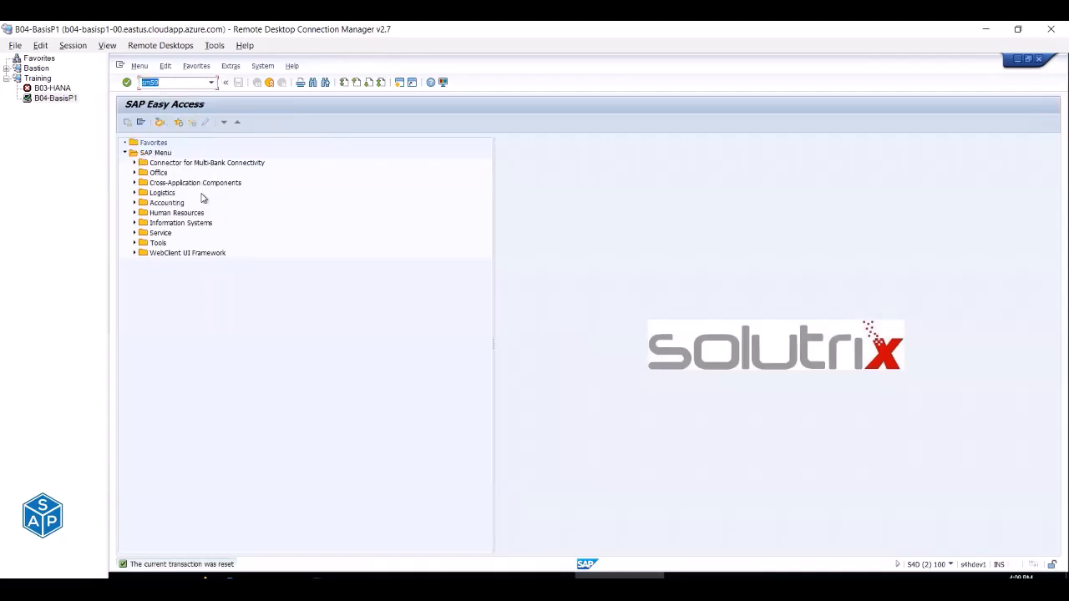
{"action": "key", "text": "Return"}
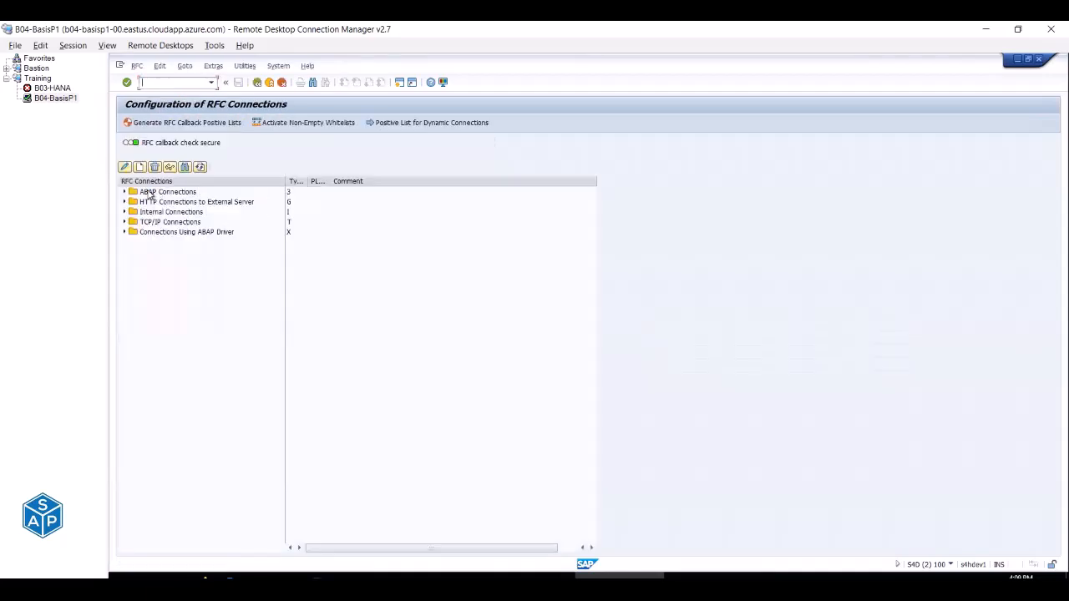
{"action": "left_click", "coordinate": [123, 192]}
{"action": "left_click", "coordinate": [123, 192]}
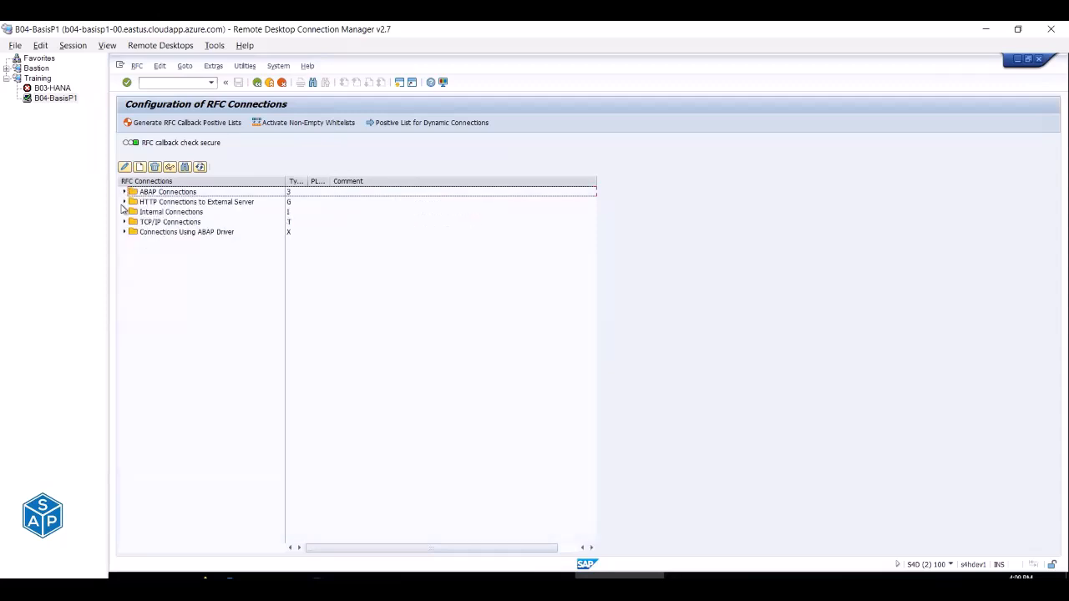
{"action": "left_click", "coordinate": [123, 202]}
{"action": "double_click", "coordinate": [165, 212]}
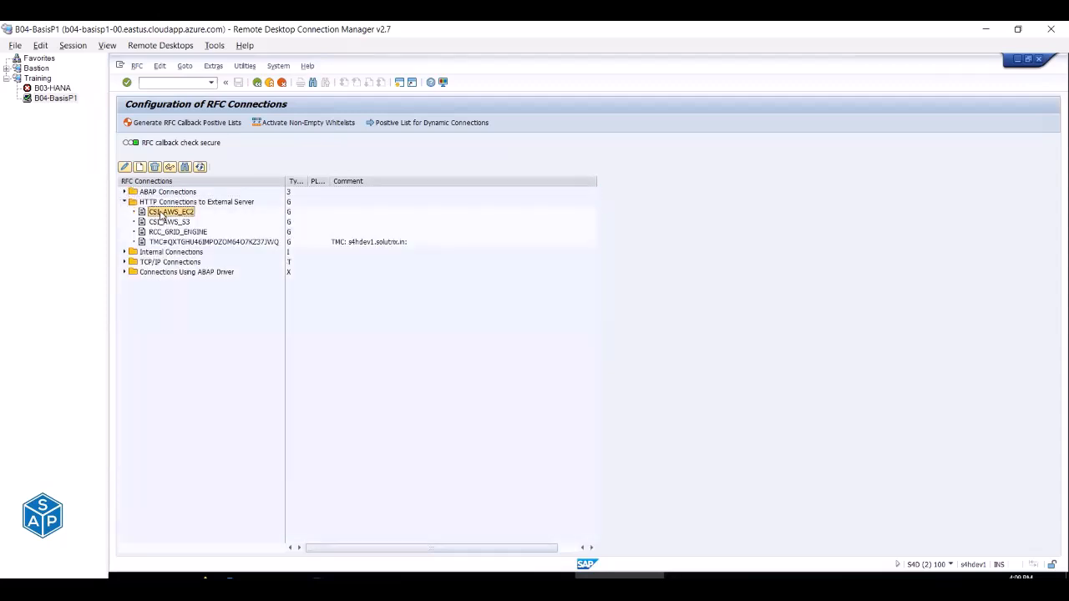
{"action": "left_click", "coordinate": [145, 124]}
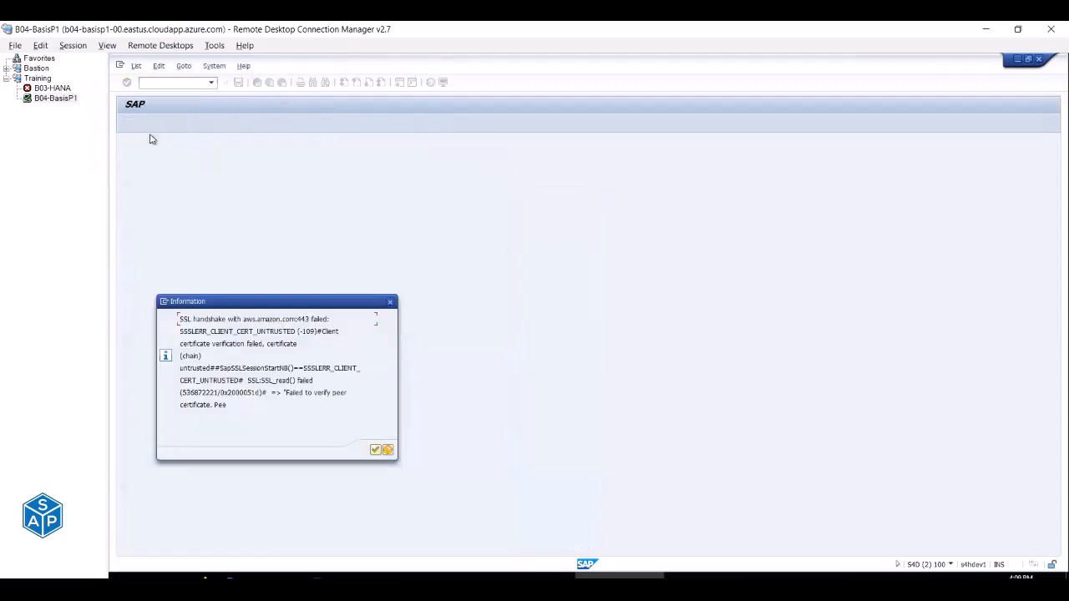
{"action": "key", "text": "Return"}
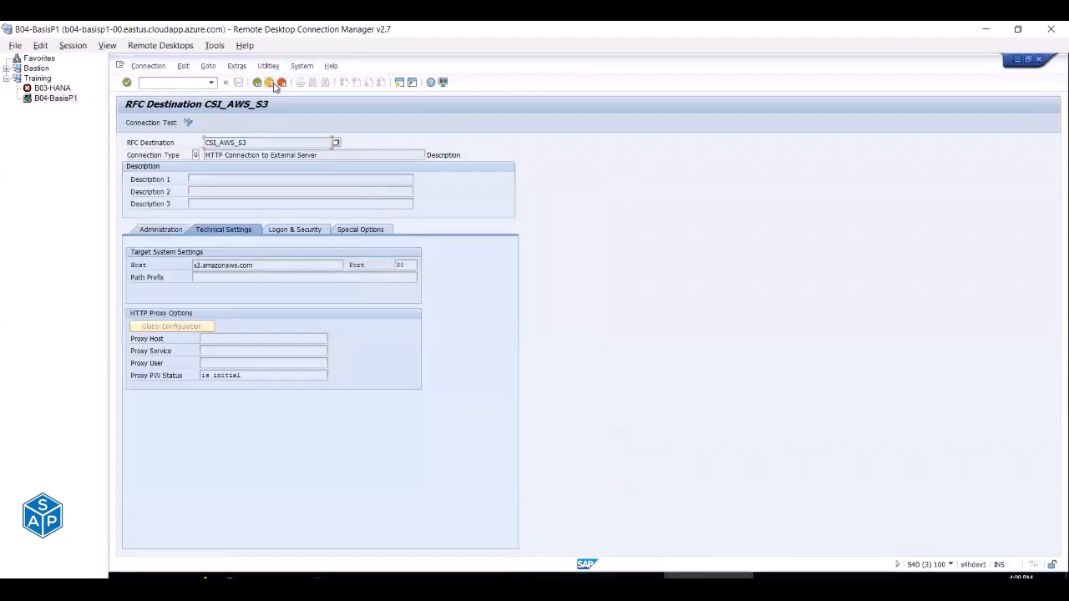
{"action": "left_click", "coordinate": [269, 83]}
{"action": "left_click", "coordinate": [270, 83]}
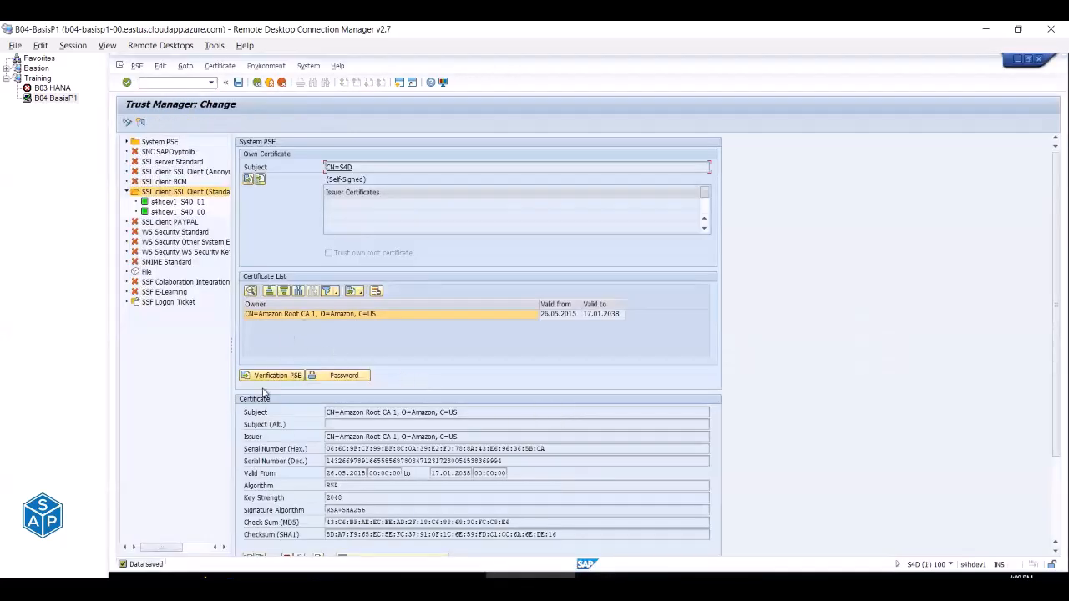
Import Amazon Root CA 2.cer, add it to the PSE certificate list and save.
{"action": "scroll", "coordinate": [265, 521], "scroll_direction": "down", "scroll_amount": 1}
{"action": "left_click", "coordinate": [249, 543]}
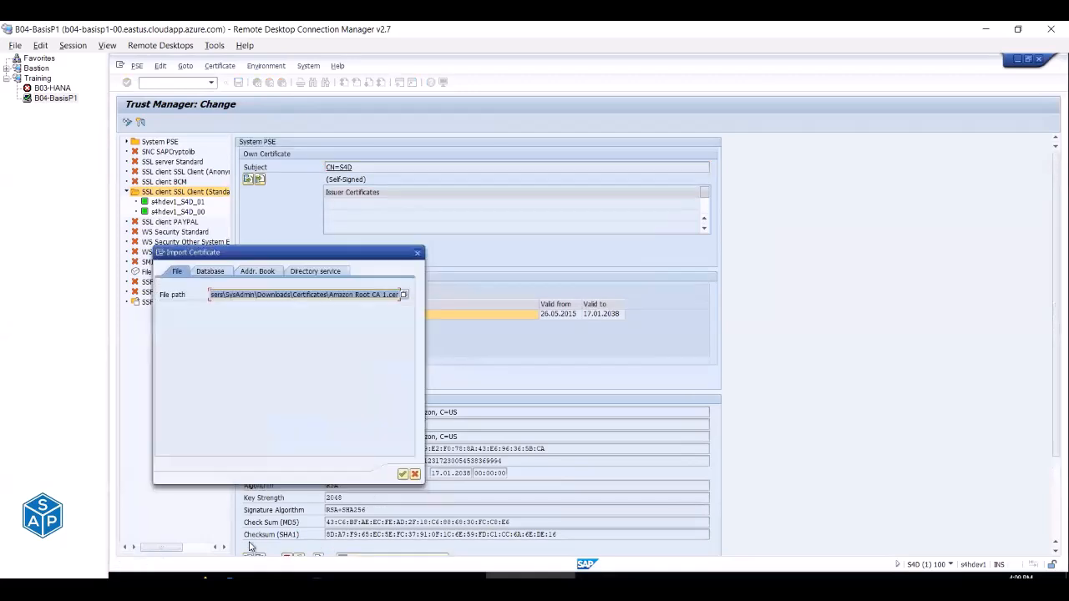
{"action": "left_click", "coordinate": [404, 297]}
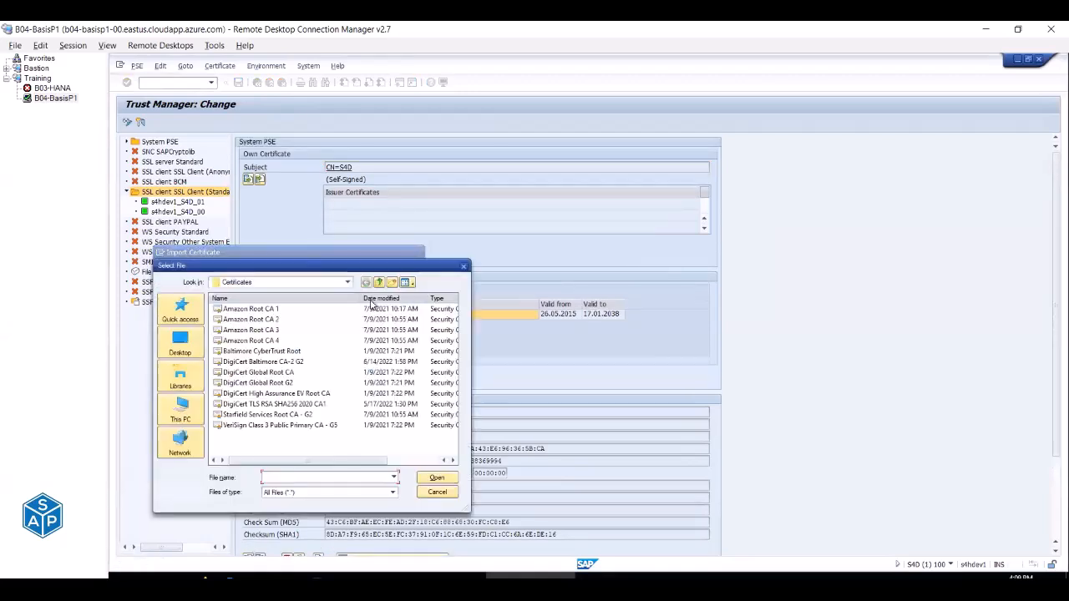
{"action": "double_click", "coordinate": [279, 320]}
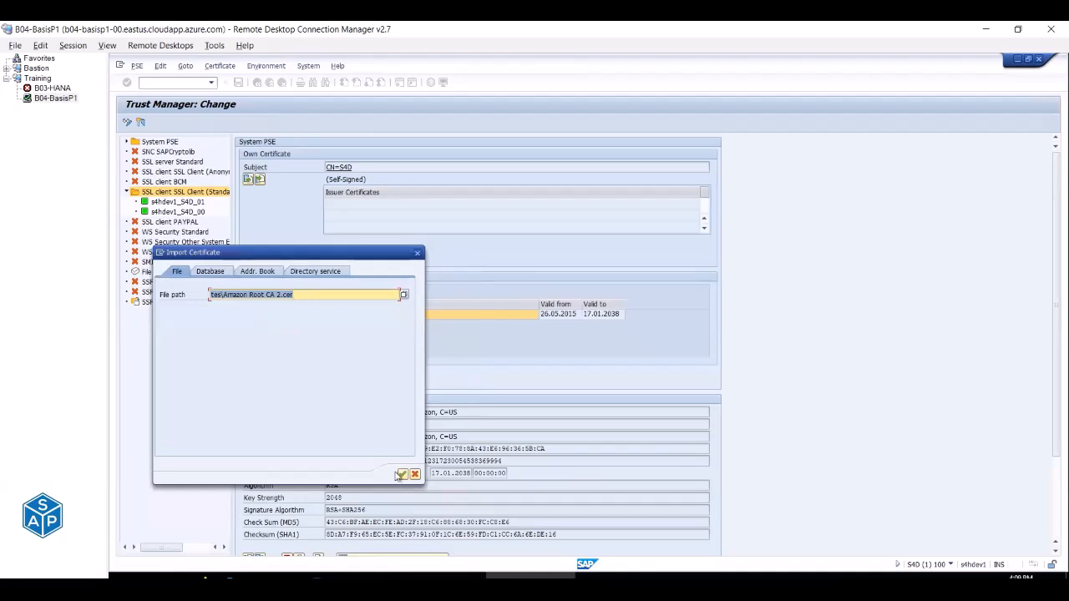
{"action": "left_click", "coordinate": [402, 475]}
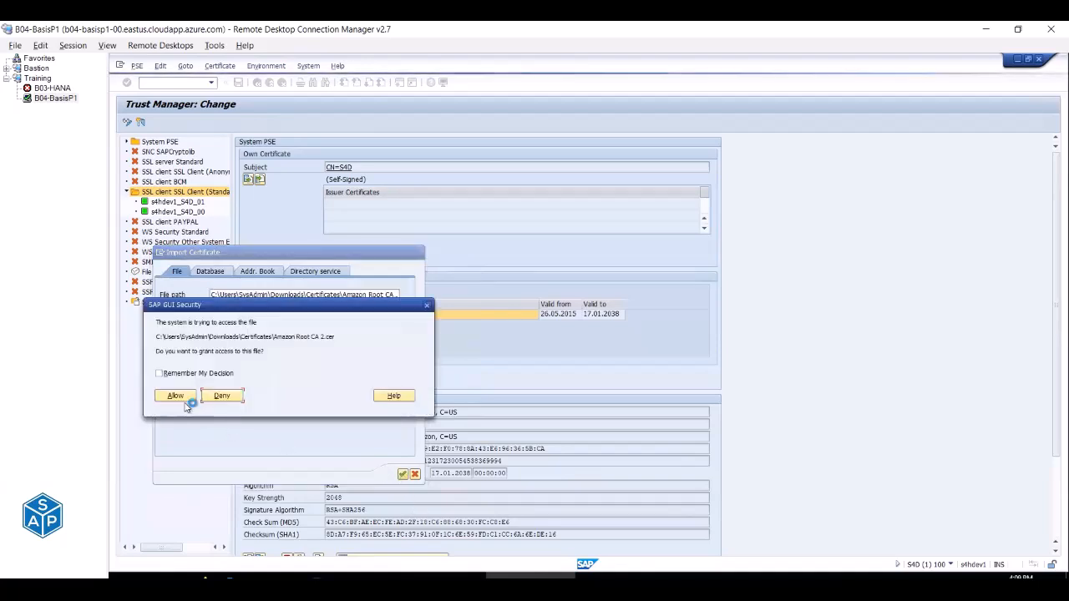
{"action": "left_click", "coordinate": [180, 400]}
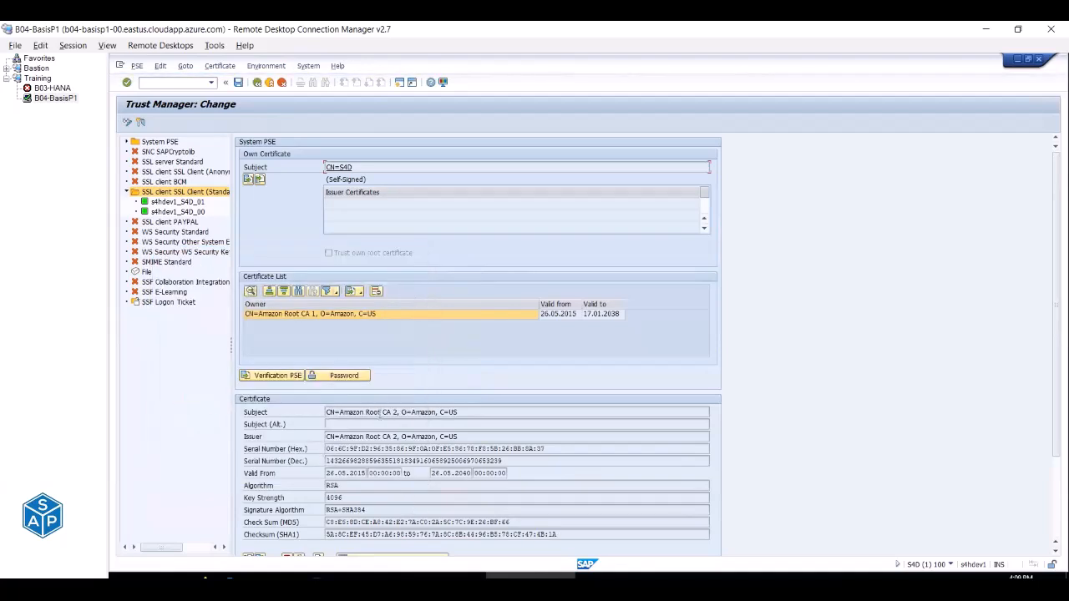
{"action": "left_click_drag", "start_coordinate": [385, 412], "coordinate": [398, 413]}
{"action": "scroll", "coordinate": [392, 451], "scroll_direction": "down", "scroll_amount": 1}
{"action": "left_click", "coordinate": [380, 535]}
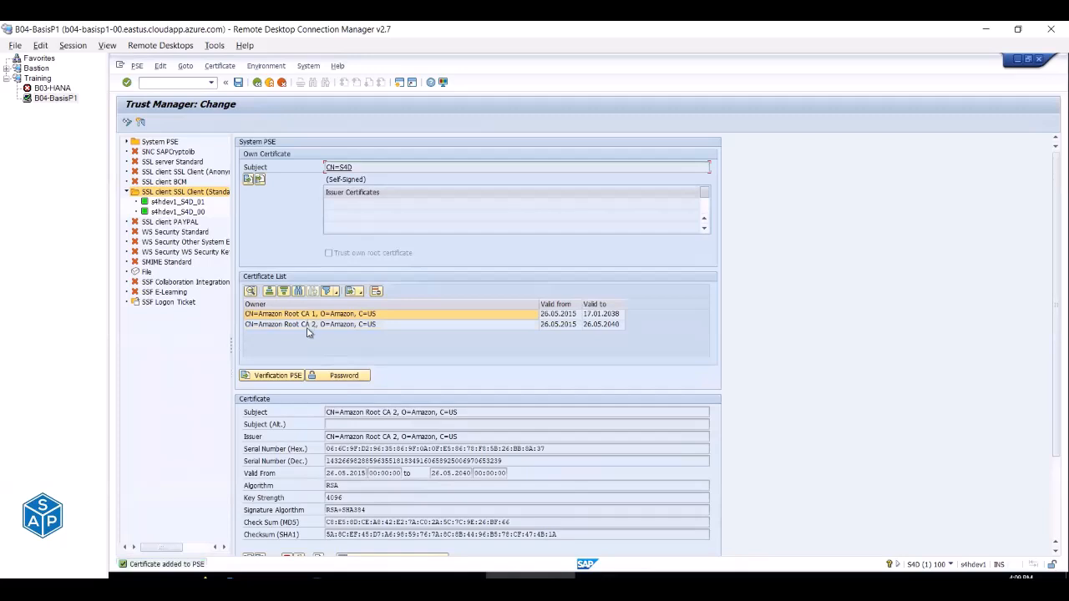
{"action": "left_click", "coordinate": [238, 82]}
Reopen CSI_AWS_EC2 and retest it; the SSL handshake still fails.
{"action": "left_click", "coordinate": [257, 83]}
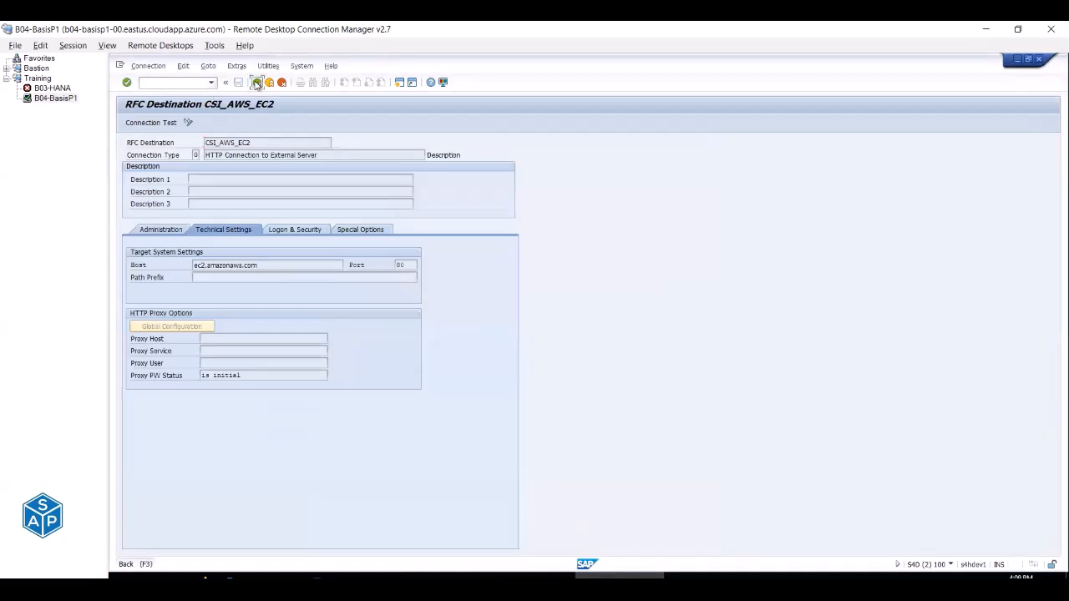
{"action": "left_click", "coordinate": [257, 83]}
{"action": "double_click", "coordinate": [169, 214]}
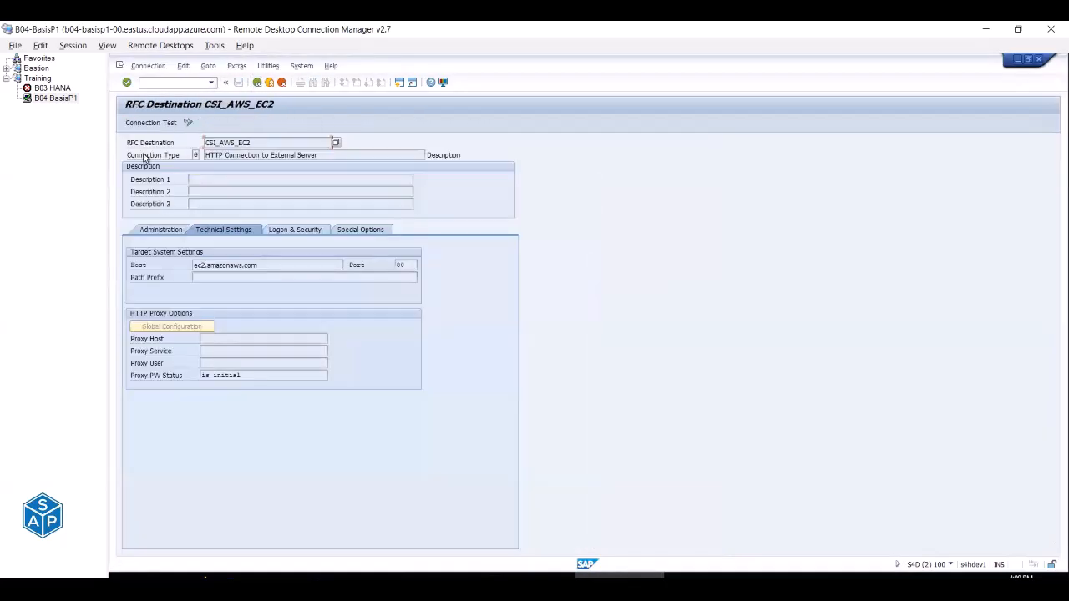
{"action": "left_click", "coordinate": [143, 125]}
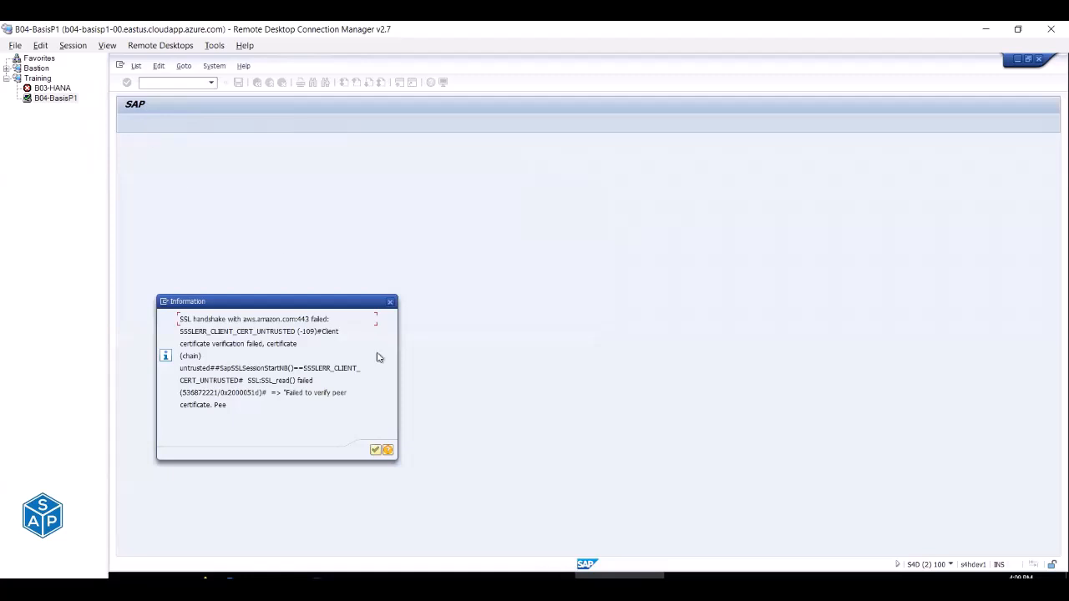
{"action": "key", "text": "Return"}
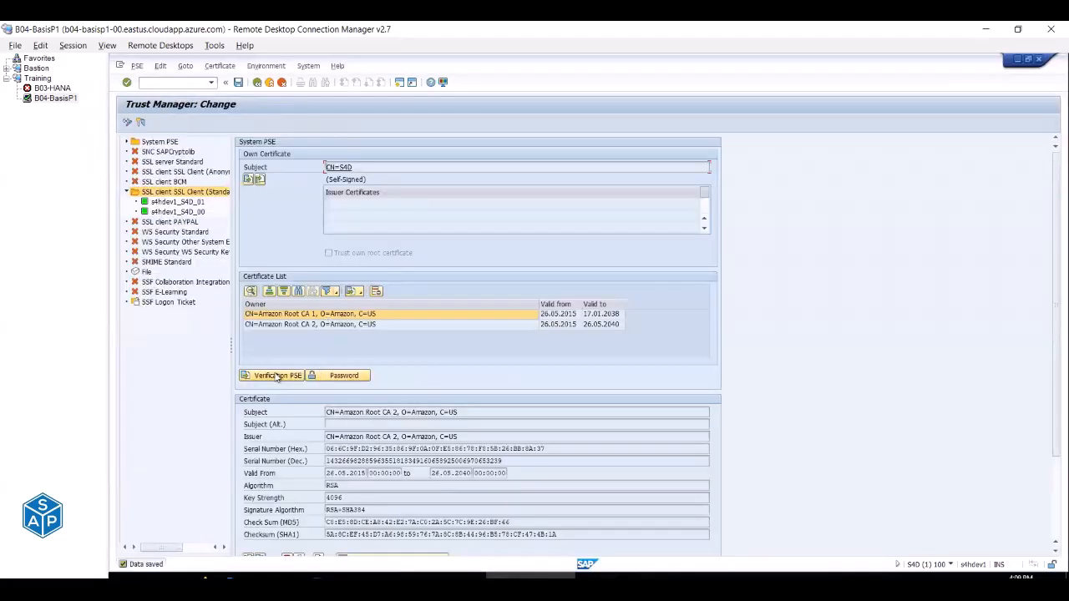
Import the Amazon Root CA 3 certificate file into the SSL client Standard PSE.
{"action": "scroll", "coordinate": [276, 378], "scroll_direction": "down", "scroll_amount": 1}
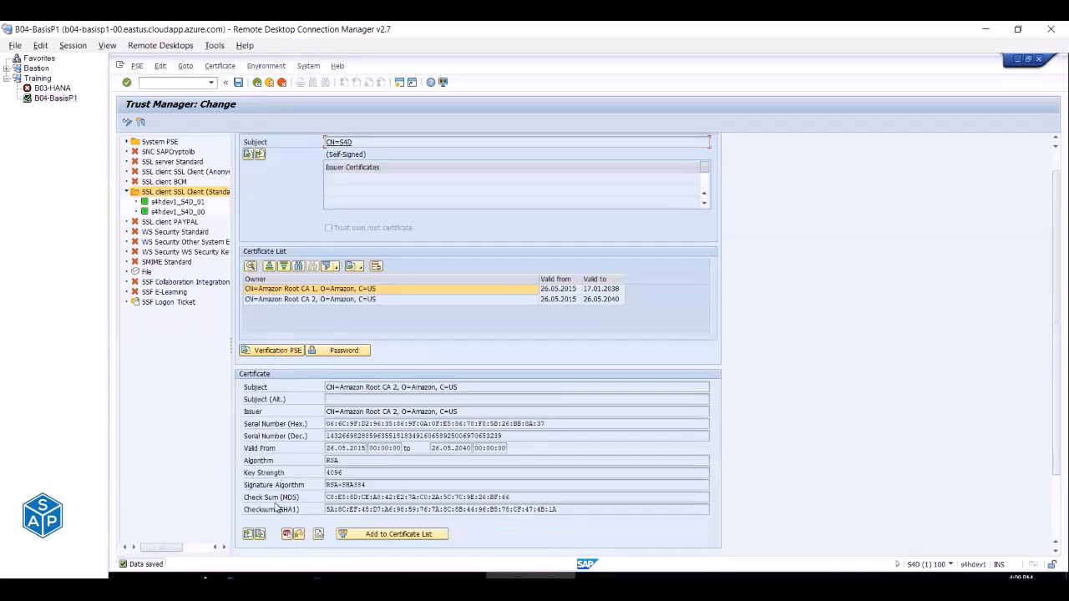
{"action": "left_click", "coordinate": [248, 534]}
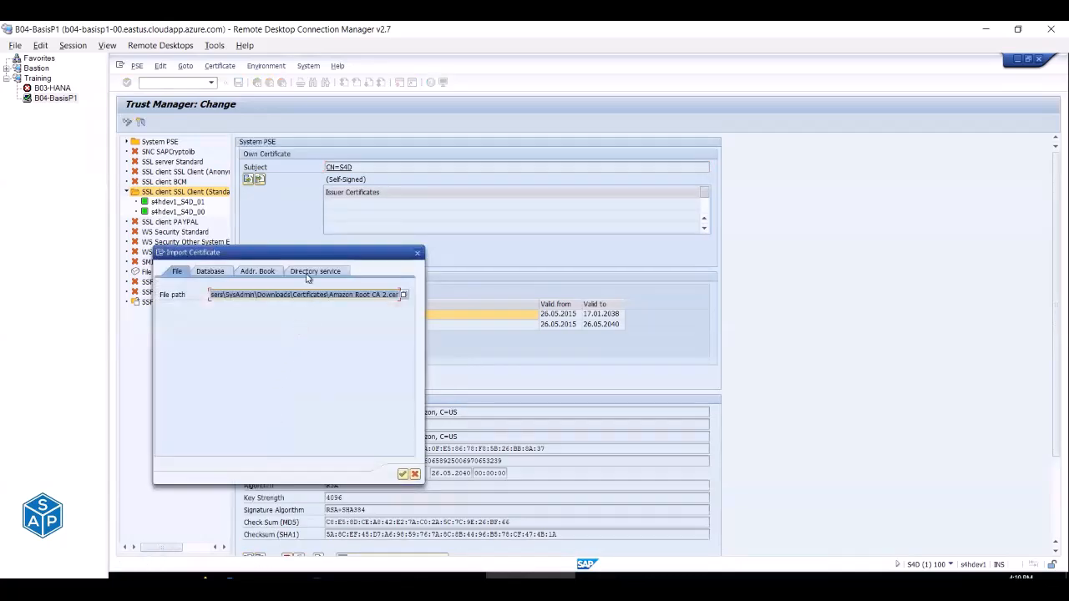
{"action": "left_click", "coordinate": [403, 295]}
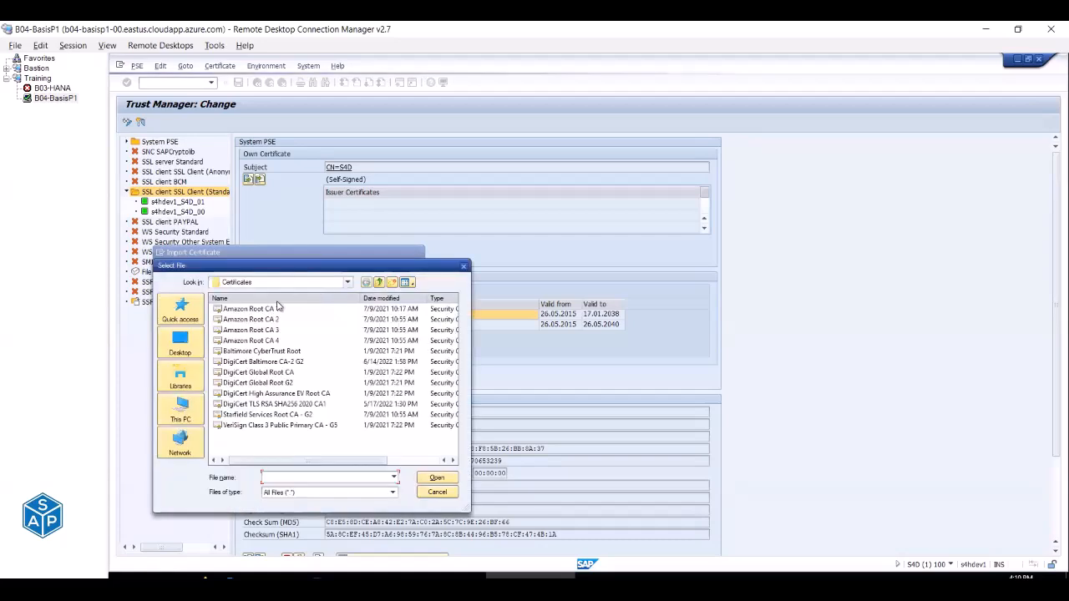
{"action": "double_click", "coordinate": [273, 331]}
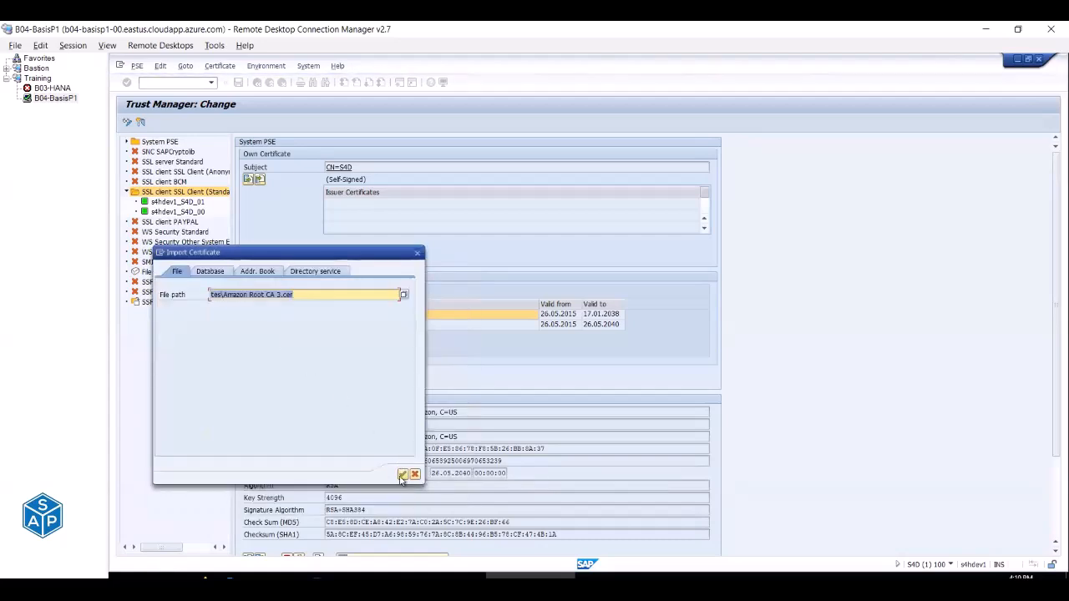
{"action": "left_click", "coordinate": [403, 475]}
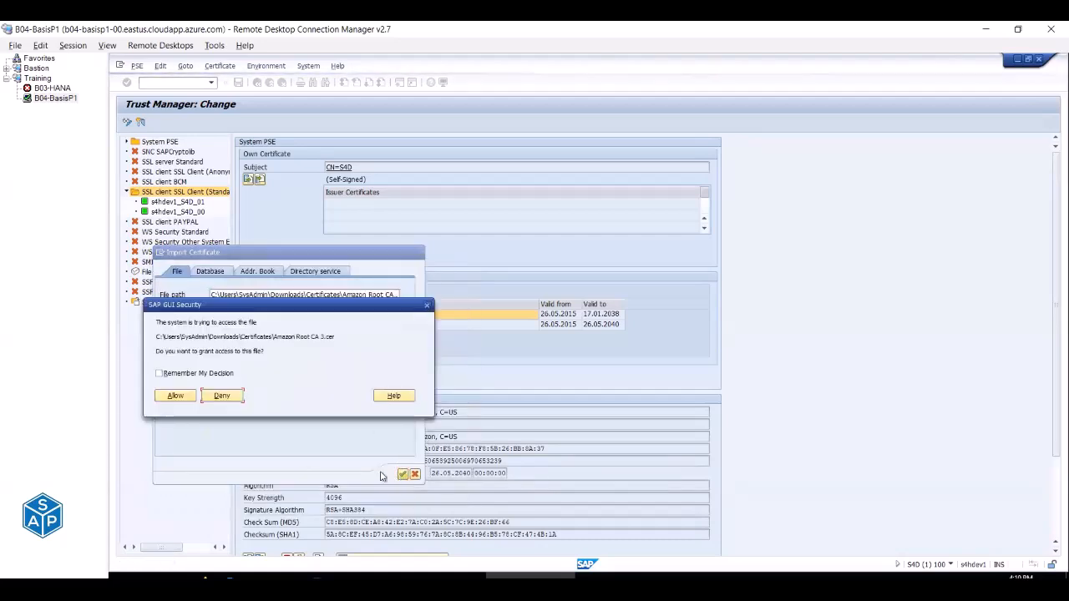
{"action": "left_click", "coordinate": [175, 395]}
Add Amazon Root CA 3 to the certificate list, save, and retest CSI_AWS_EC2.
{"action": "left_click_drag", "start_coordinate": [379, 413], "coordinate": [414, 417]}
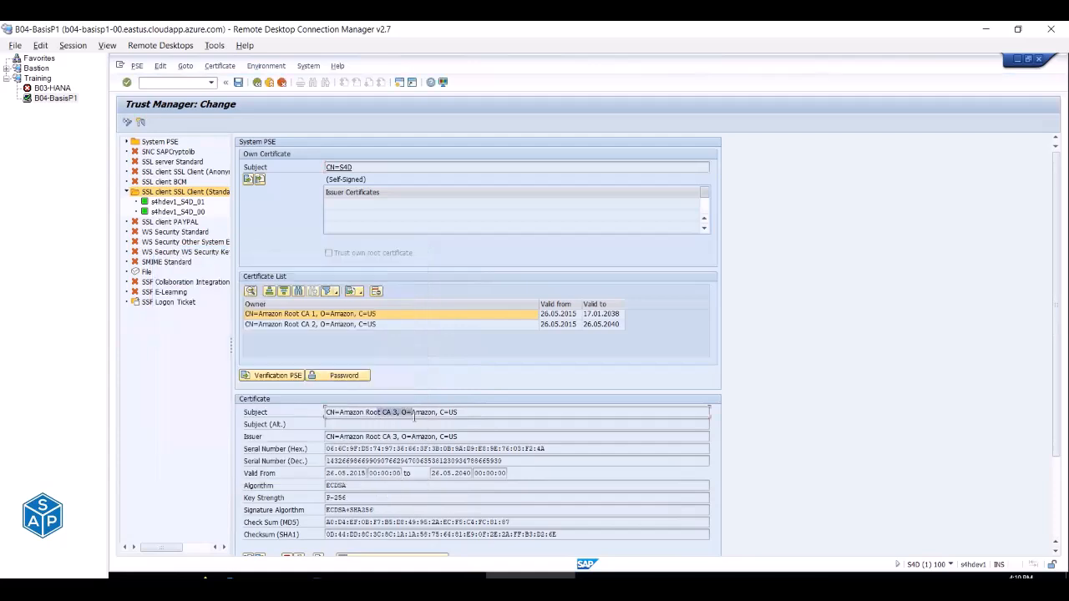
{"action": "scroll", "coordinate": [316, 531], "scroll_direction": "down", "scroll_amount": 1}
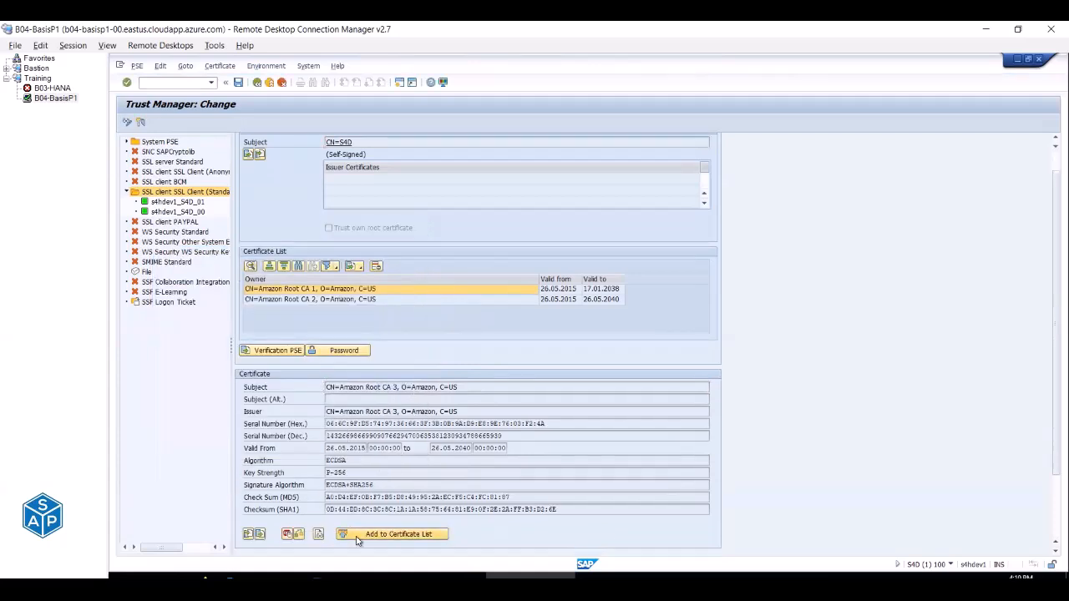
{"action": "left_click", "coordinate": [359, 535]}
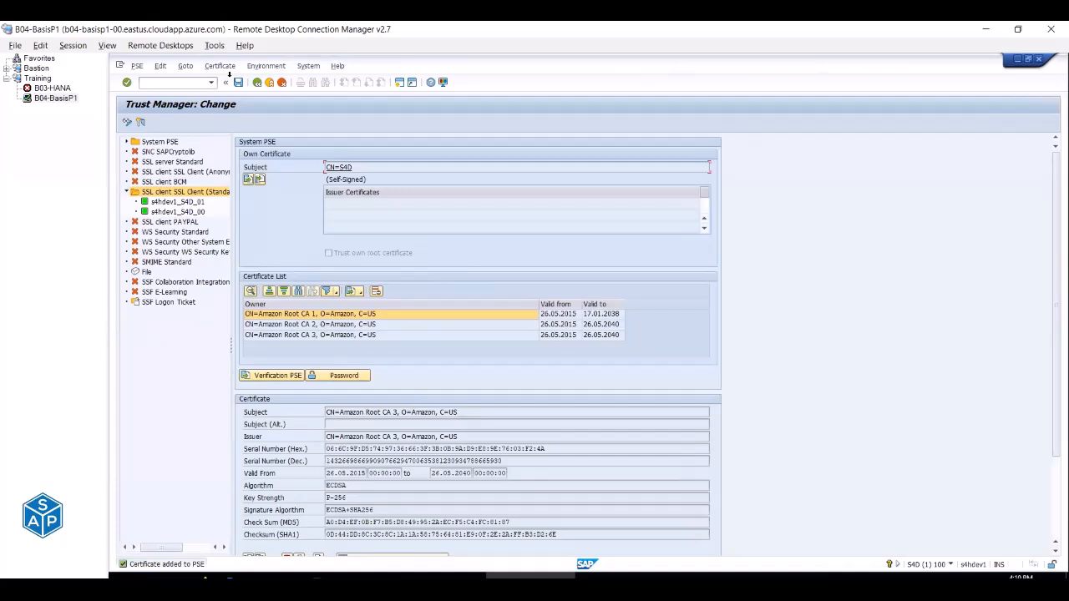
{"action": "left_click", "coordinate": [238, 82]}
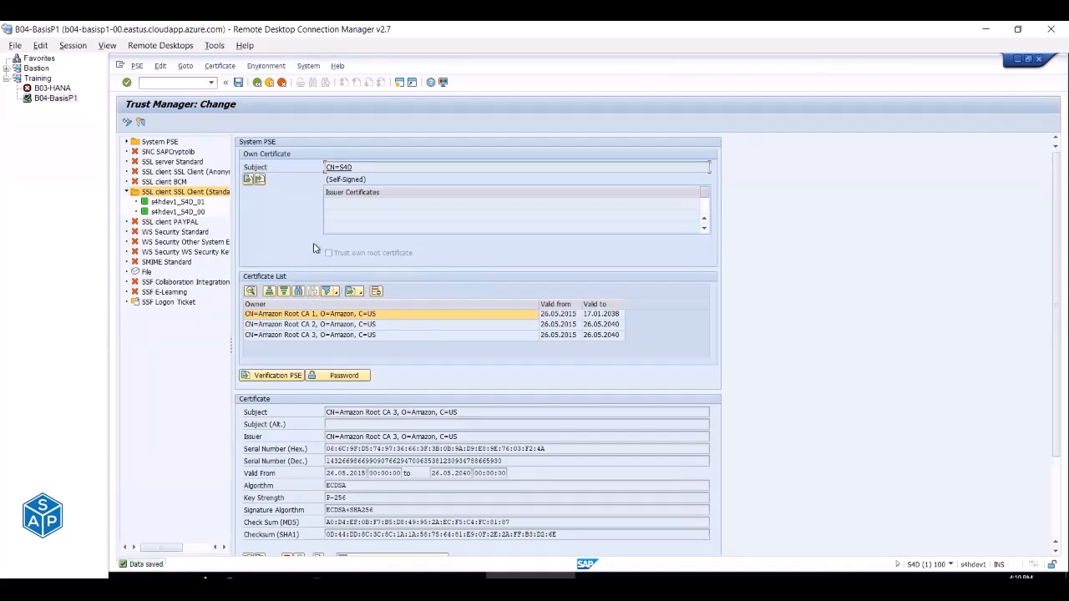
{"action": "left_click", "coordinate": [615, 576]}
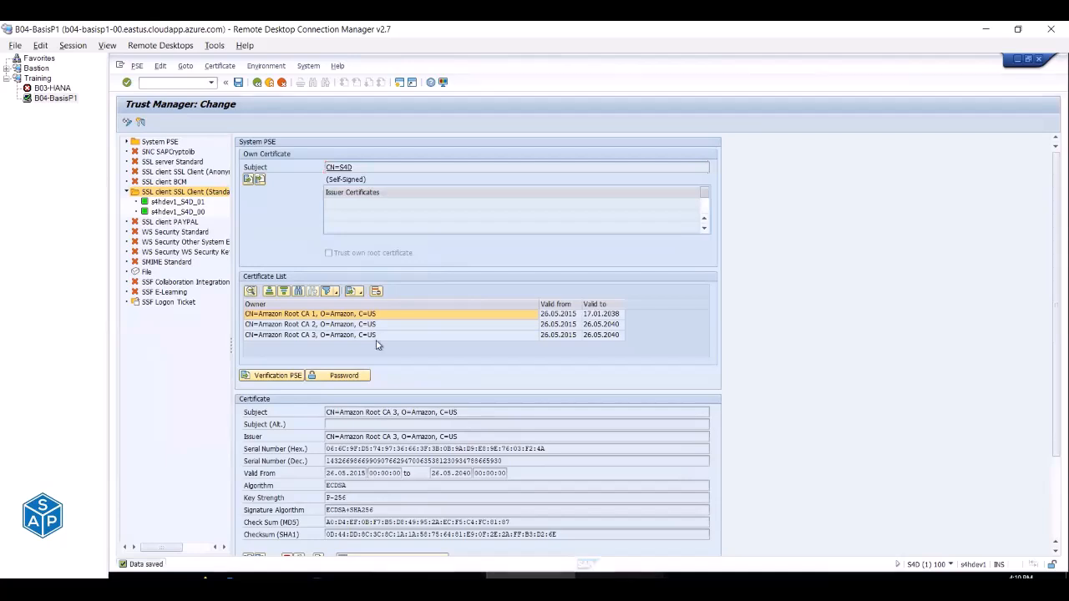
{"action": "left_click", "coordinate": [150, 123]}
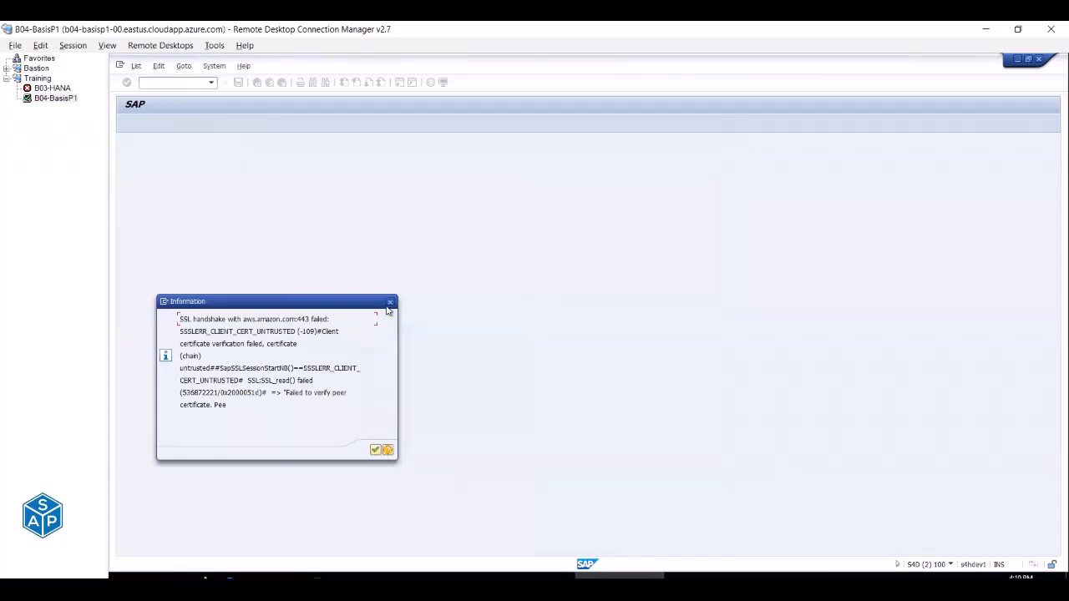
Import Amazon Root CA 4 into the PSE, add it to the certificate list and save.
{"action": "left_click", "coordinate": [390, 302]}
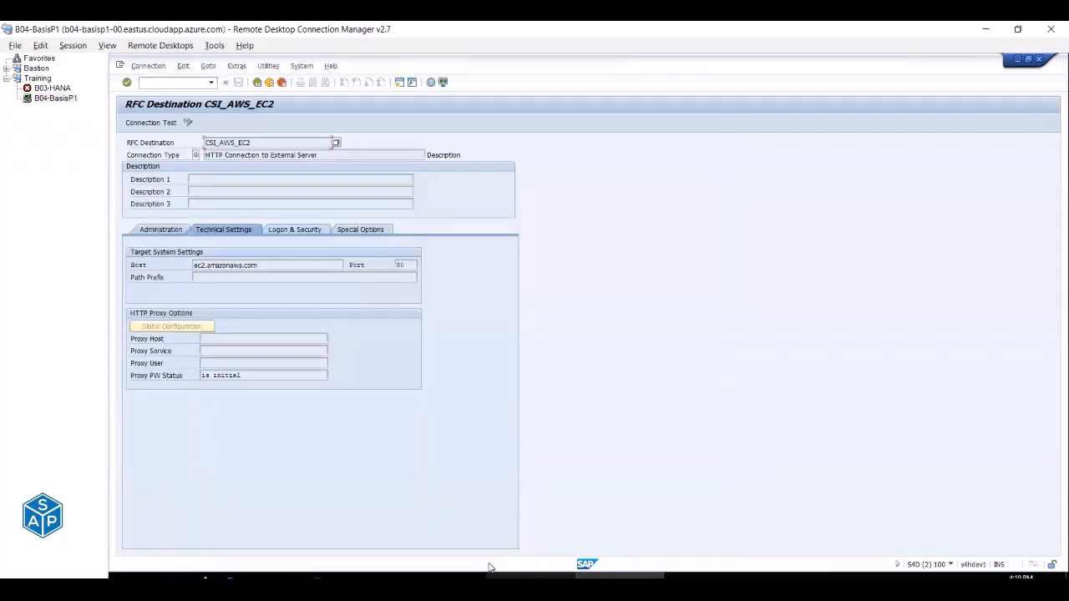
{"action": "left_click", "coordinate": [531, 576]}
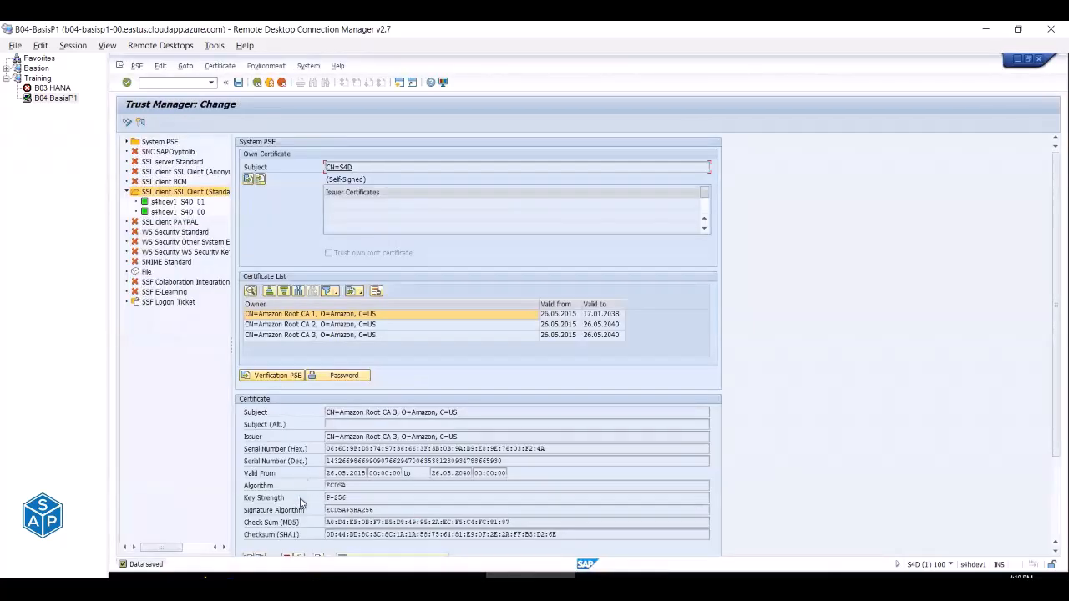
{"action": "scroll", "coordinate": [302, 478], "scroll_direction": "down", "scroll_amount": 1}
{"action": "left_click", "coordinate": [247, 536]}
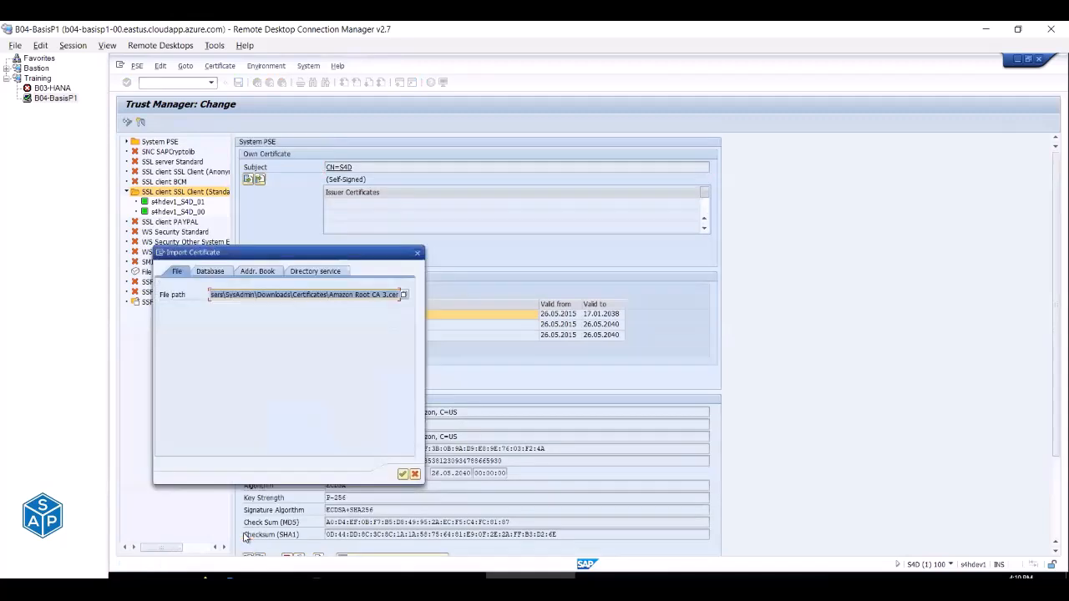
{"action": "left_click", "coordinate": [403, 294]}
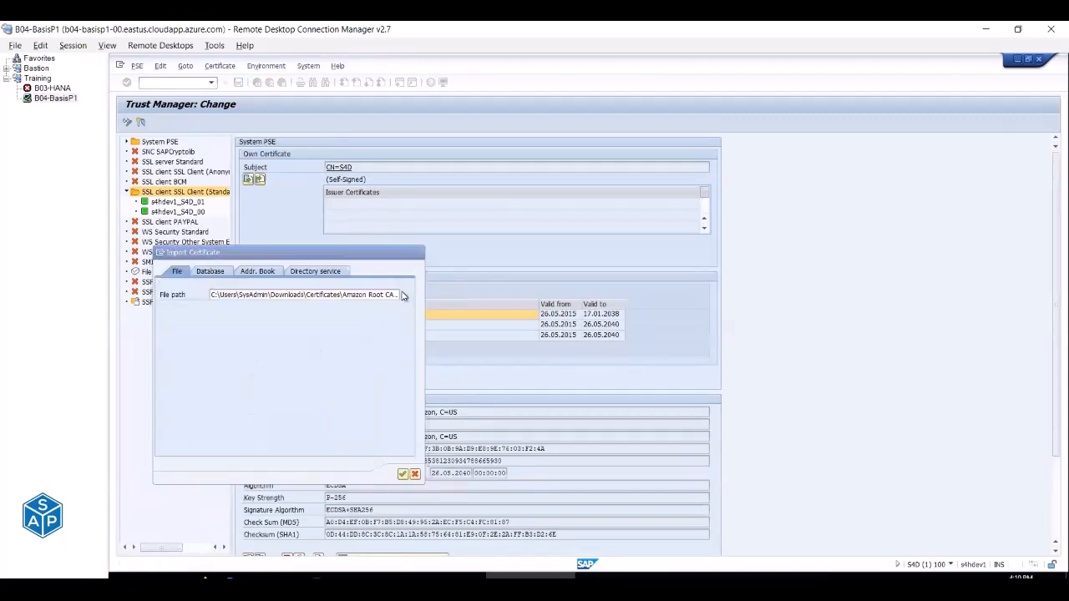
{"action": "double_click", "coordinate": [250, 341]}
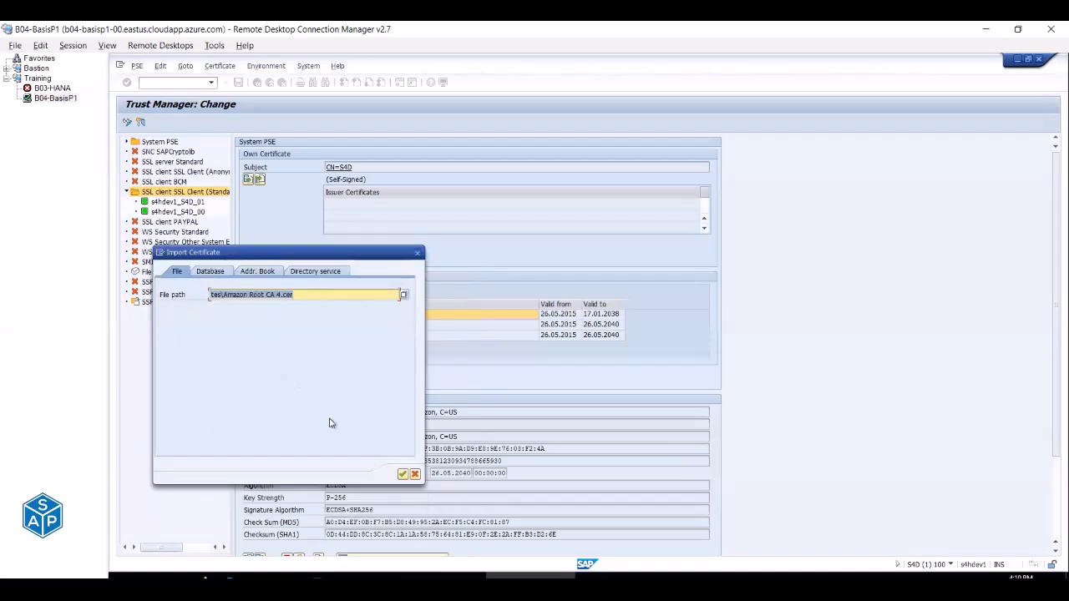
{"action": "left_click", "coordinate": [401, 474]}
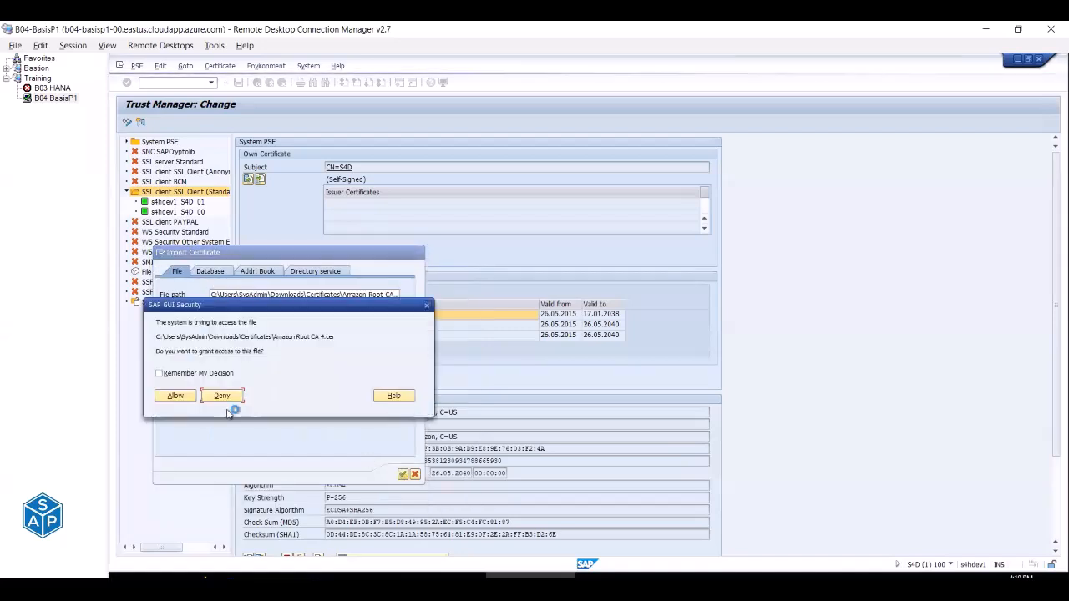
{"action": "left_click", "coordinate": [190, 398]}
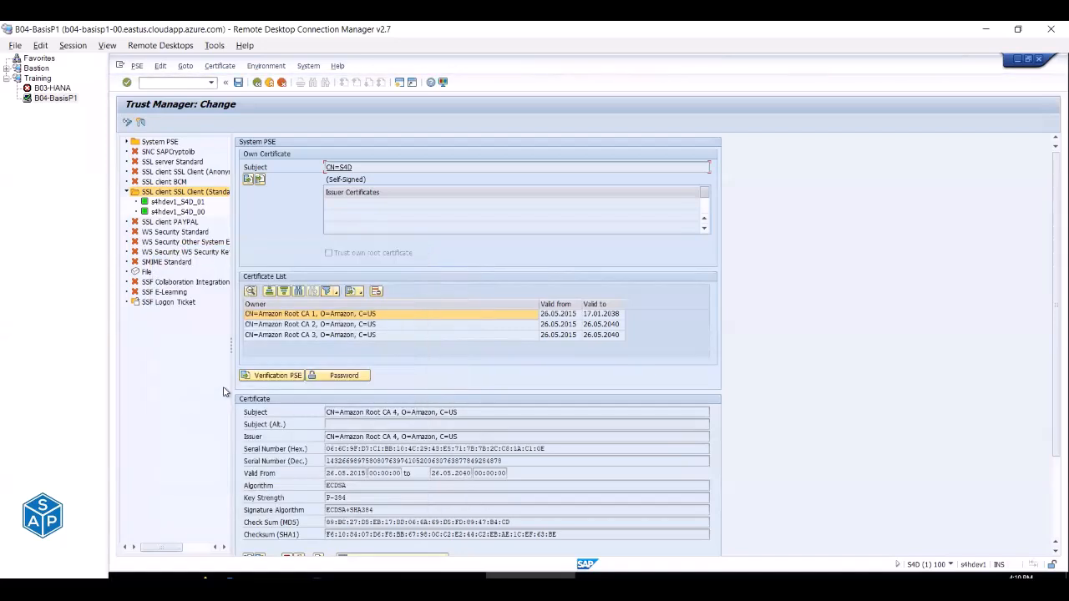
{"action": "scroll", "coordinate": [344, 410], "scroll_direction": "down", "scroll_amount": 1}
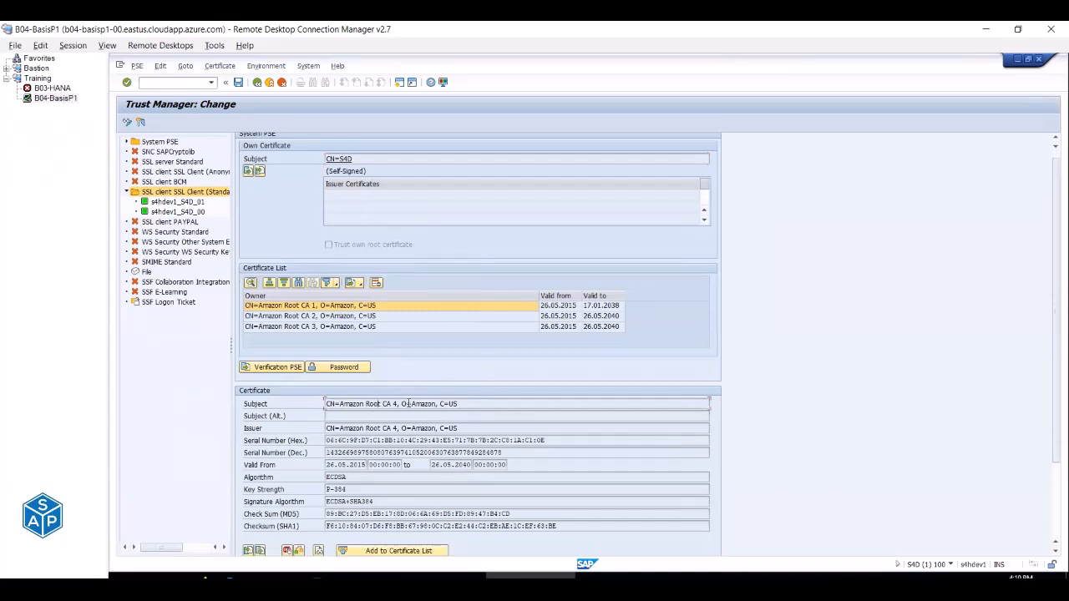
{"action": "left_click", "coordinate": [394, 550]}
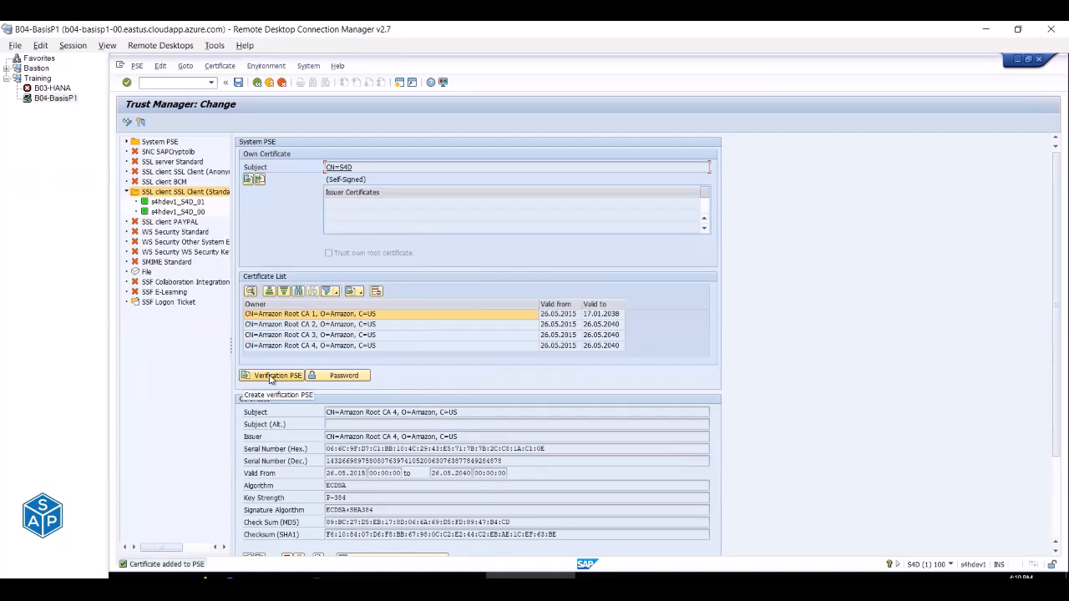
{"action": "left_click", "coordinate": [238, 84]}
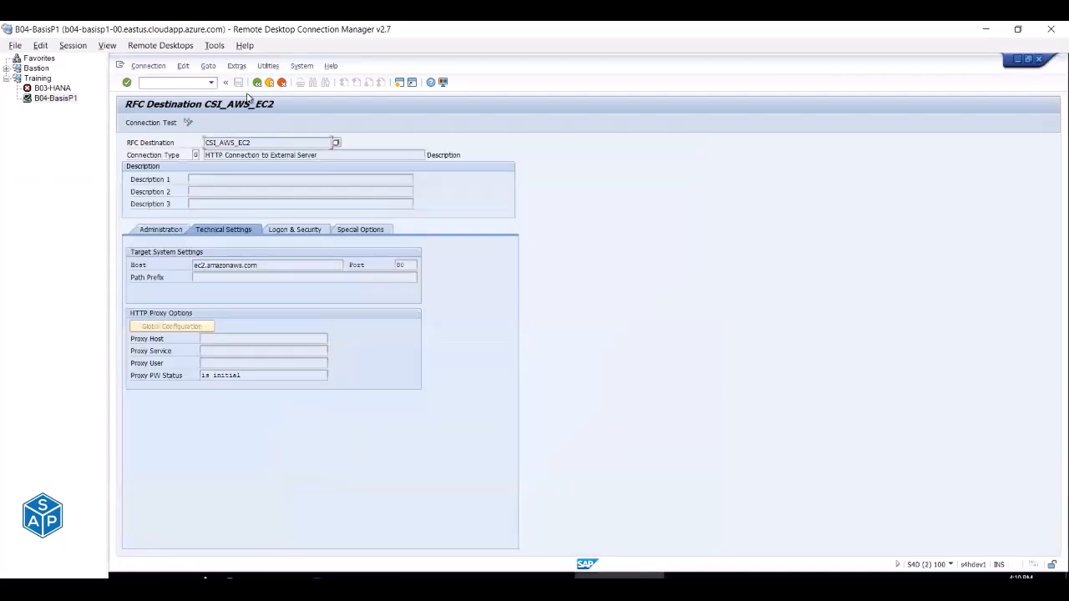
Retest CSI_AWS_EC2, close its SSL handshake error and back out to the main menu.
{"action": "left_click", "coordinate": [151, 123]}
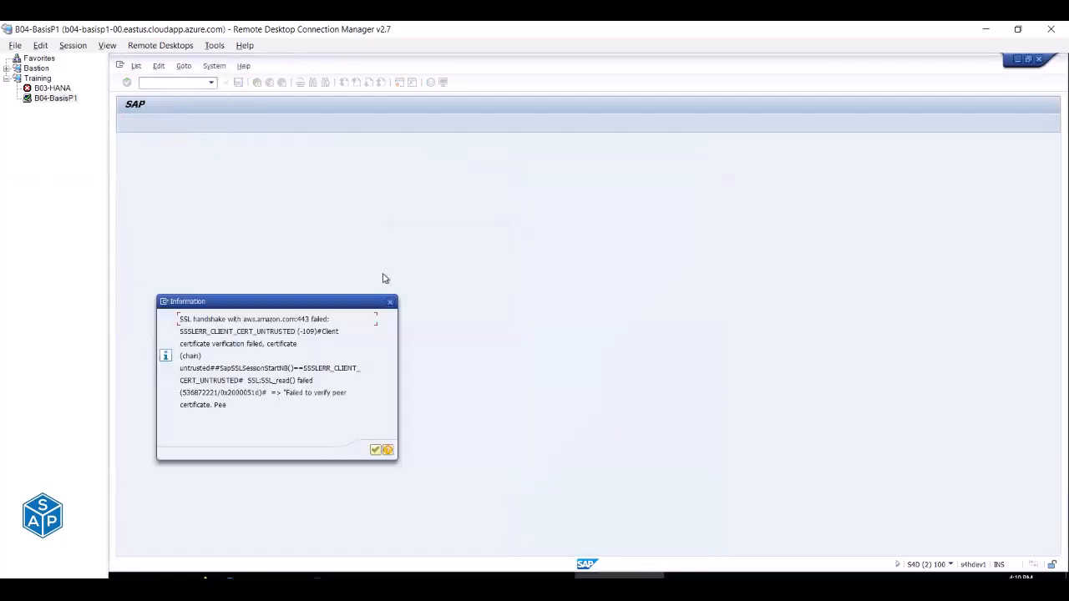
{"action": "key", "text": "Return"}
{"action": "left_click", "coordinate": [268, 82]}
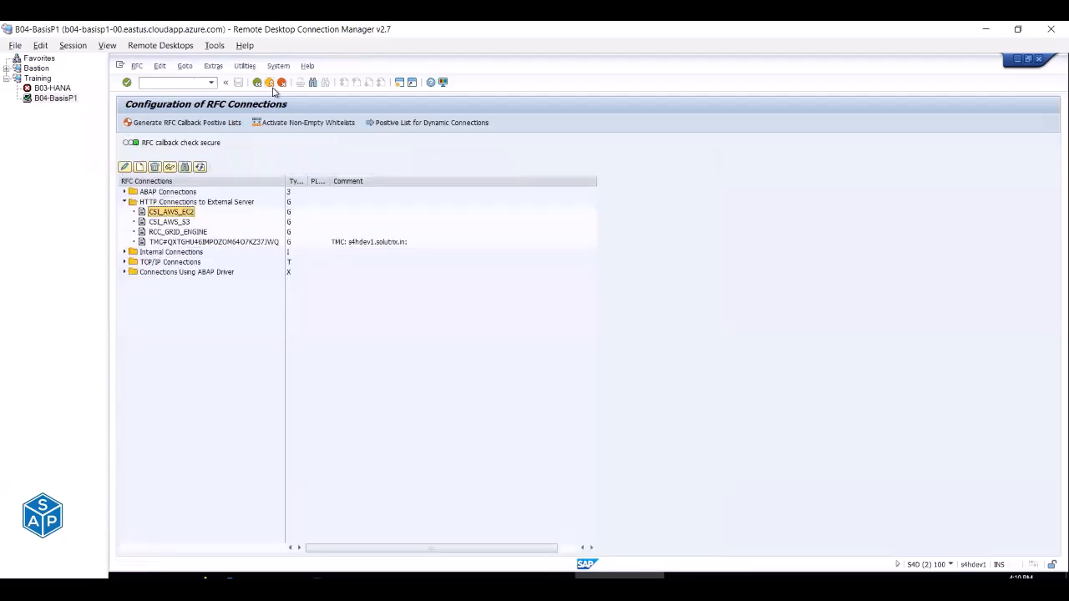
{"action": "left_click", "coordinate": [269, 82]}
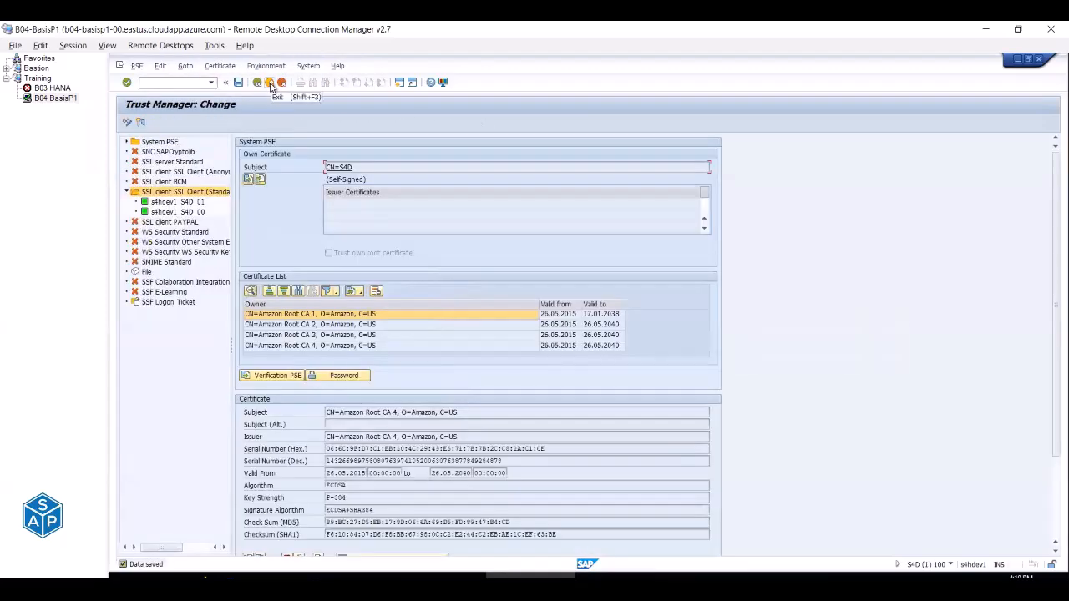
{"action": "left_click", "coordinate": [269, 81]}
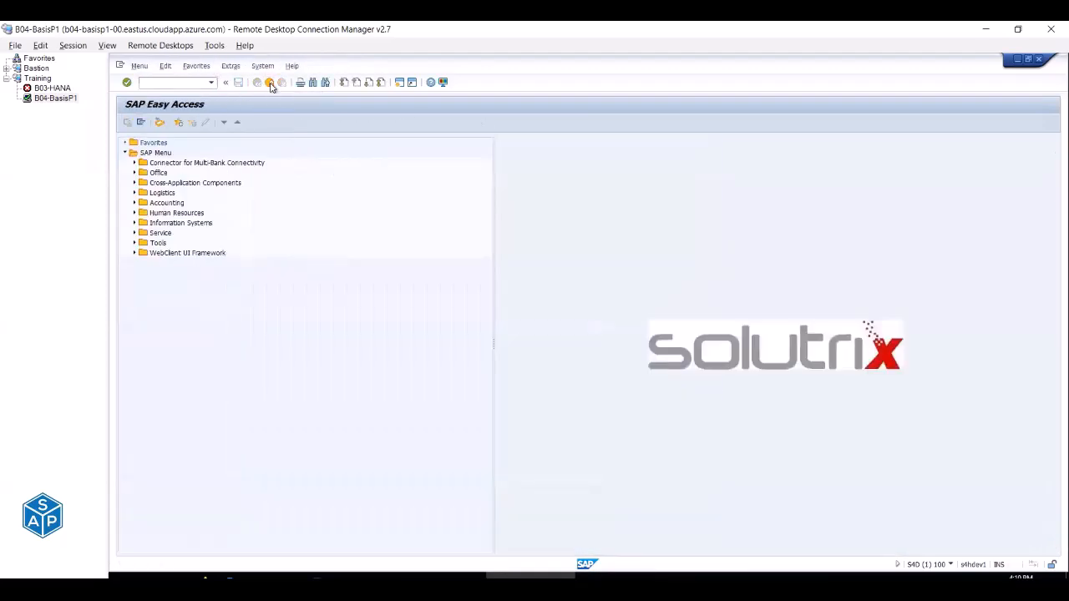
{"action": "left_click", "coordinate": [268, 82]}
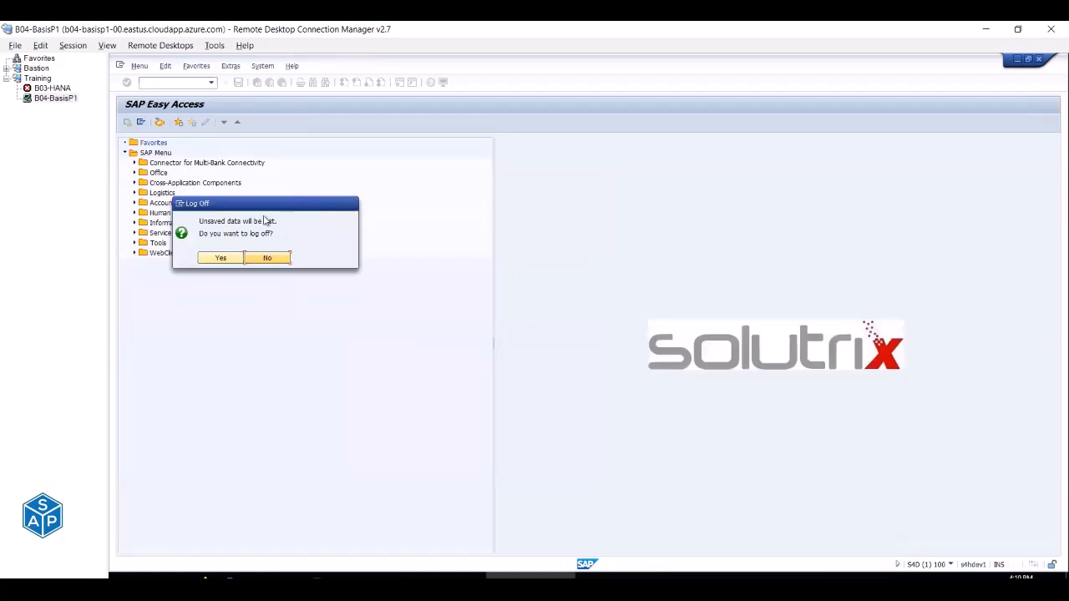
Decline logging off and reopen STRUST from the command history.
{"action": "left_click", "coordinate": [268, 258]}
{"action": "key", "text": "Down"}
{"action": "key", "text": "Down"}
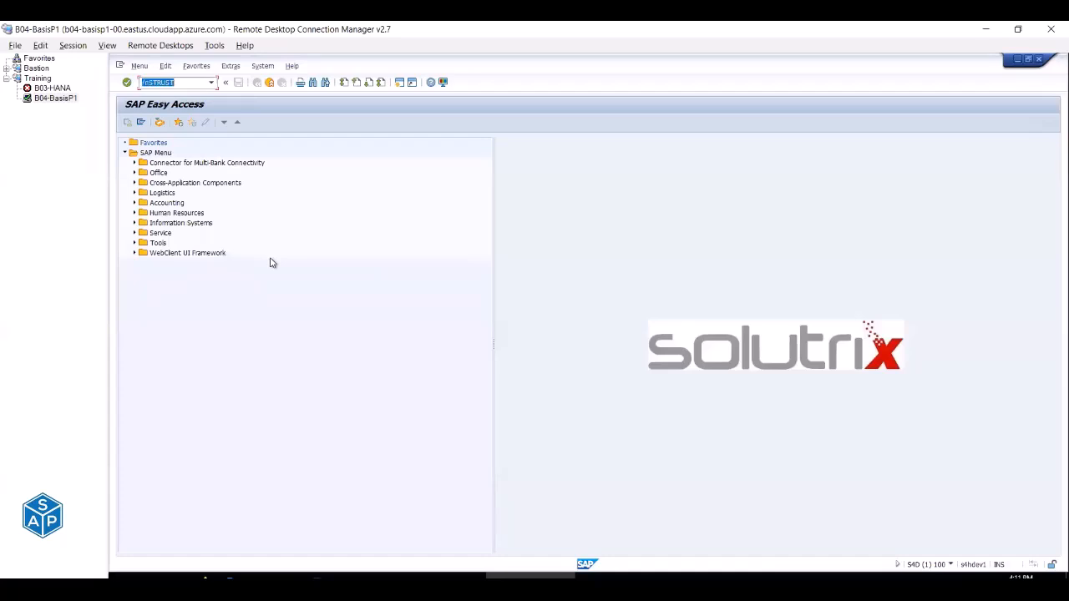
{"action": "key", "text": "Return"}
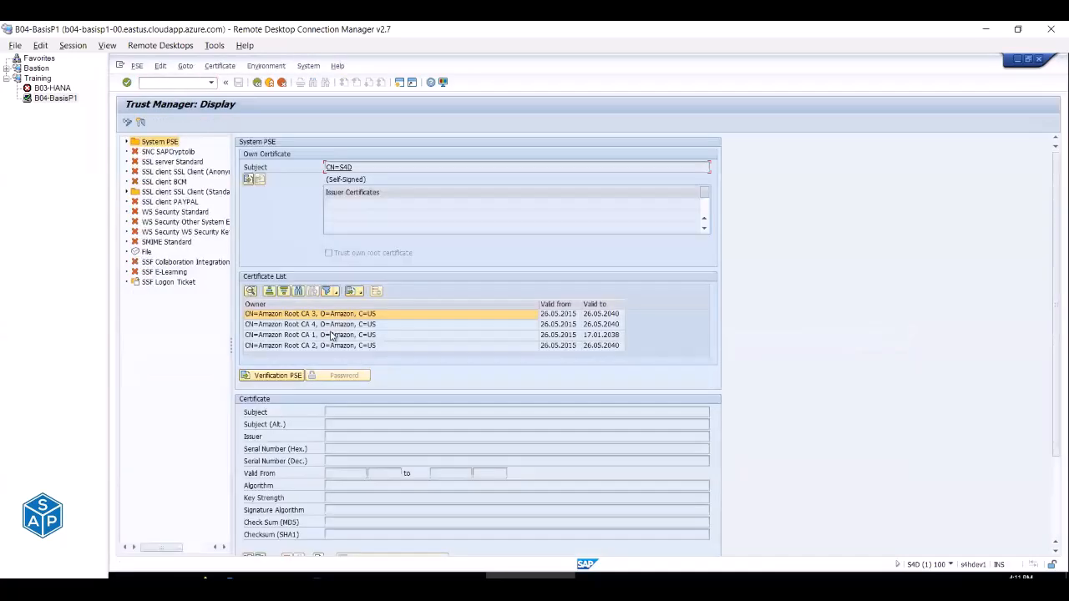
Open the System PSE in Trust Manager and switch to change mode.
{"action": "left_click", "coordinate": [178, 192]}
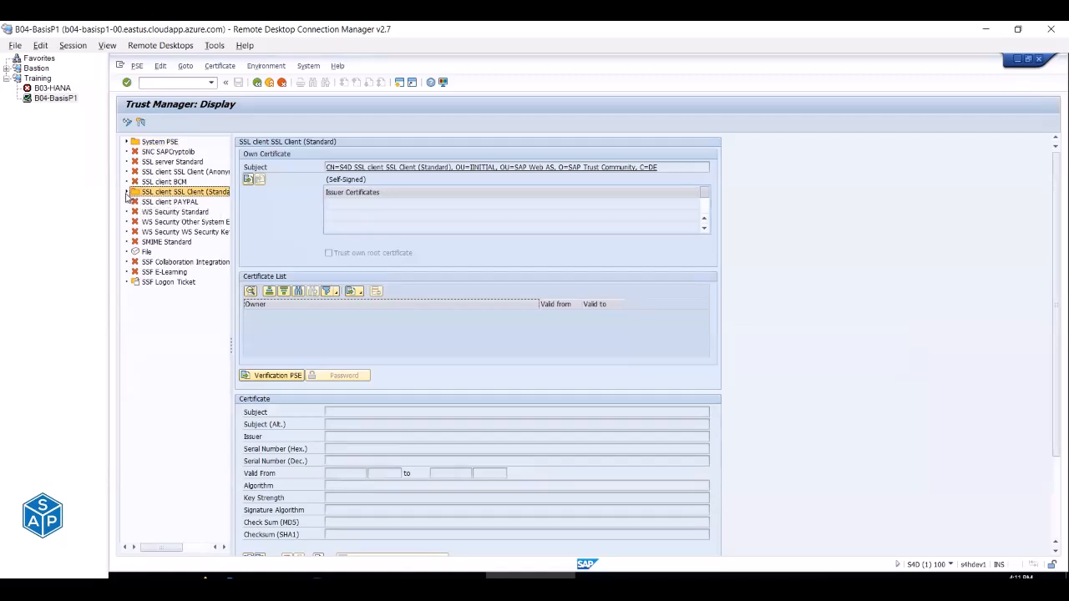
{"action": "left_click", "coordinate": [126, 192]}
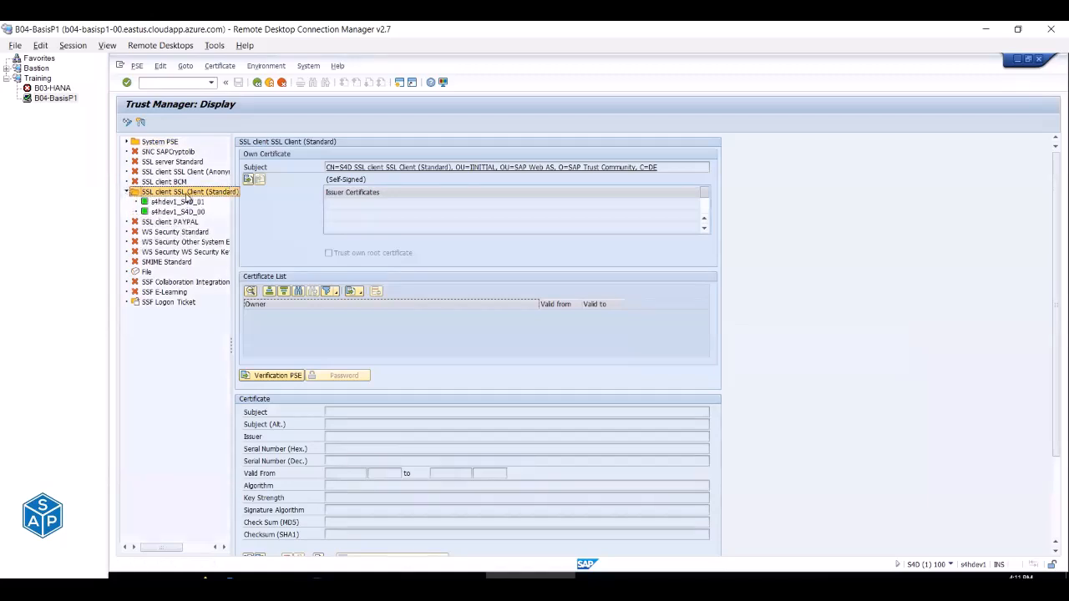
{"action": "left_click", "coordinate": [162, 143]}
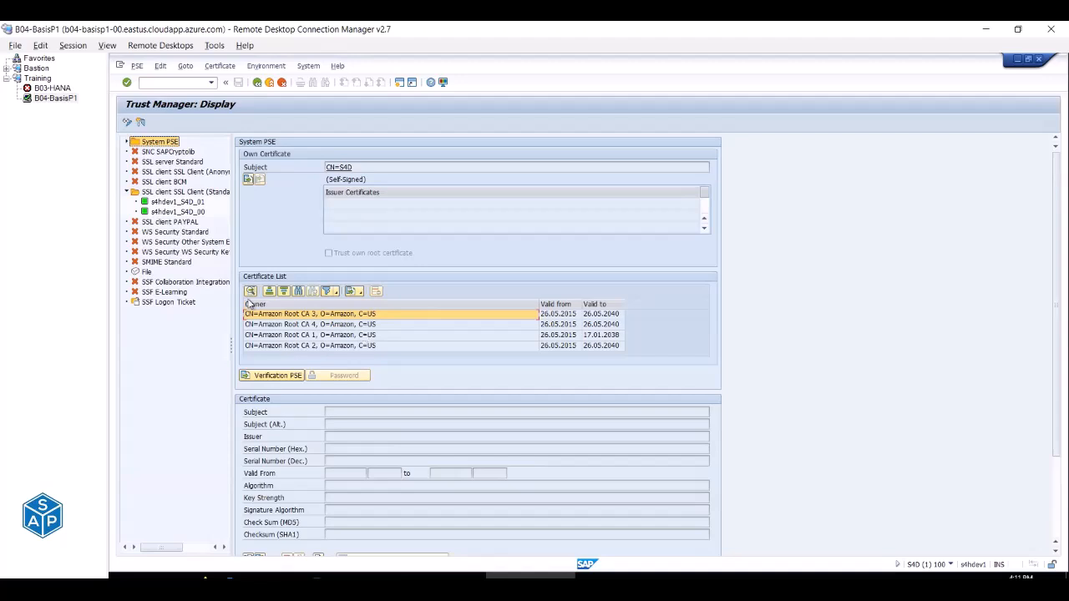
{"action": "left_click", "coordinate": [128, 122]}
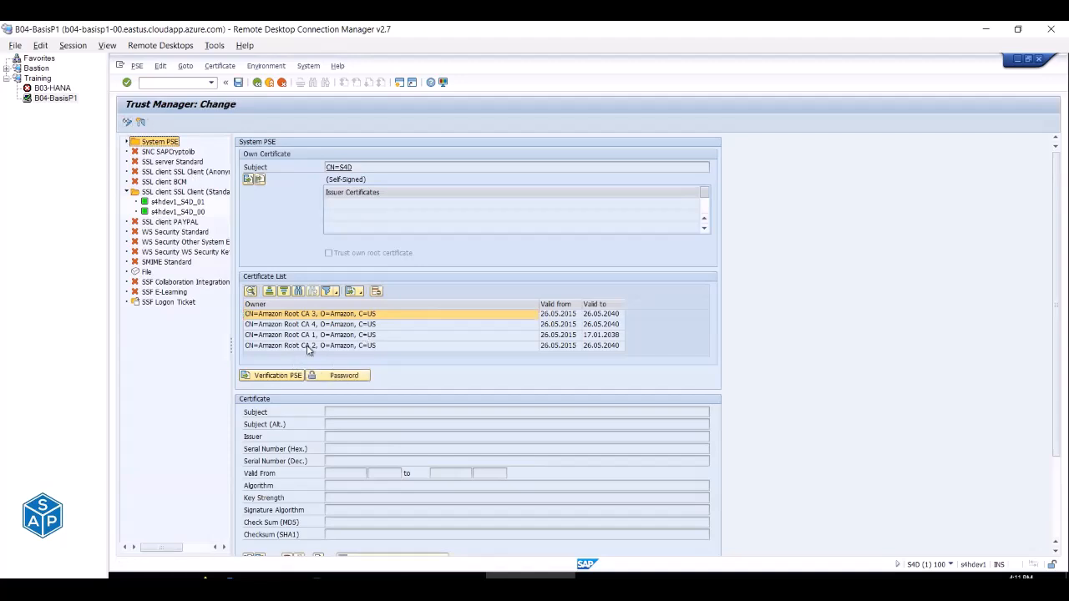
Delete Amazon Root CA 2, 1, 4 and 3 from the System PSE certificate list and save.
{"action": "left_click", "coordinate": [306, 346]}
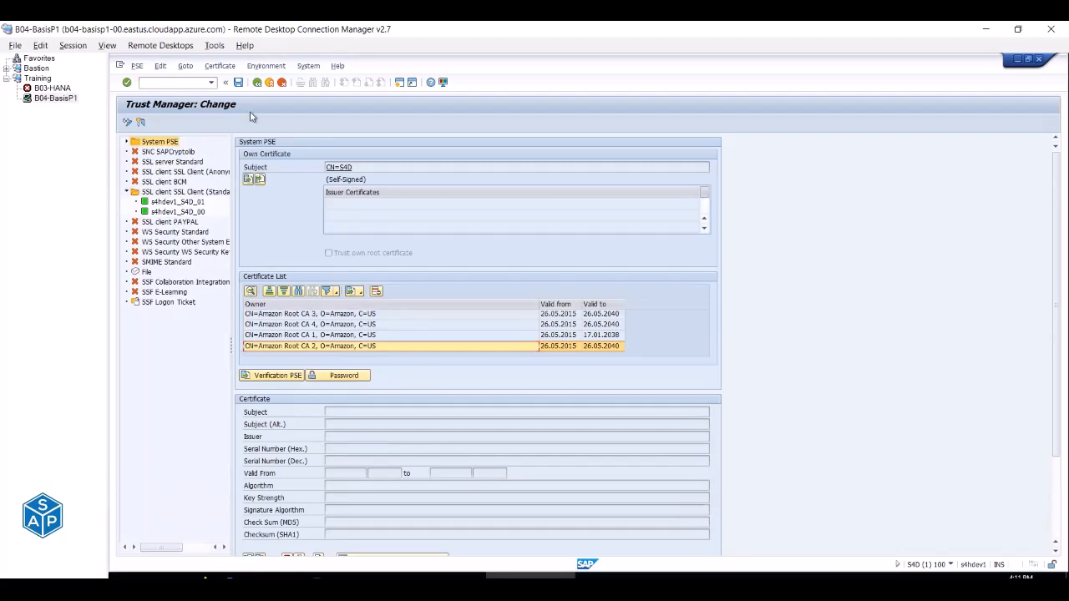
{"action": "right_click", "coordinate": [330, 349]}
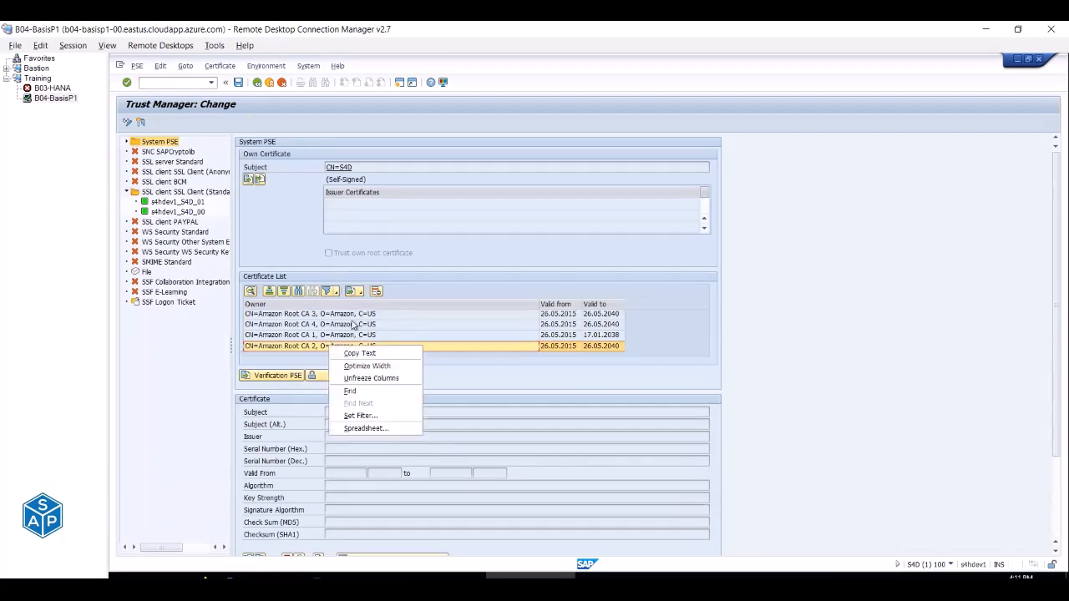
{"action": "left_click", "coordinate": [420, 298]}
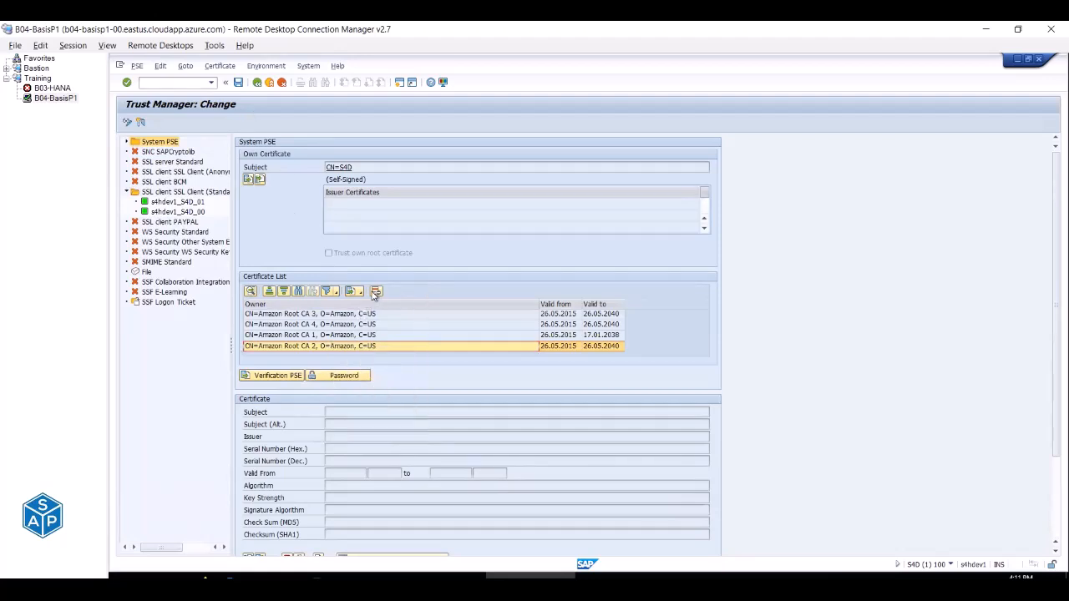
{"action": "left_click", "coordinate": [376, 292]}
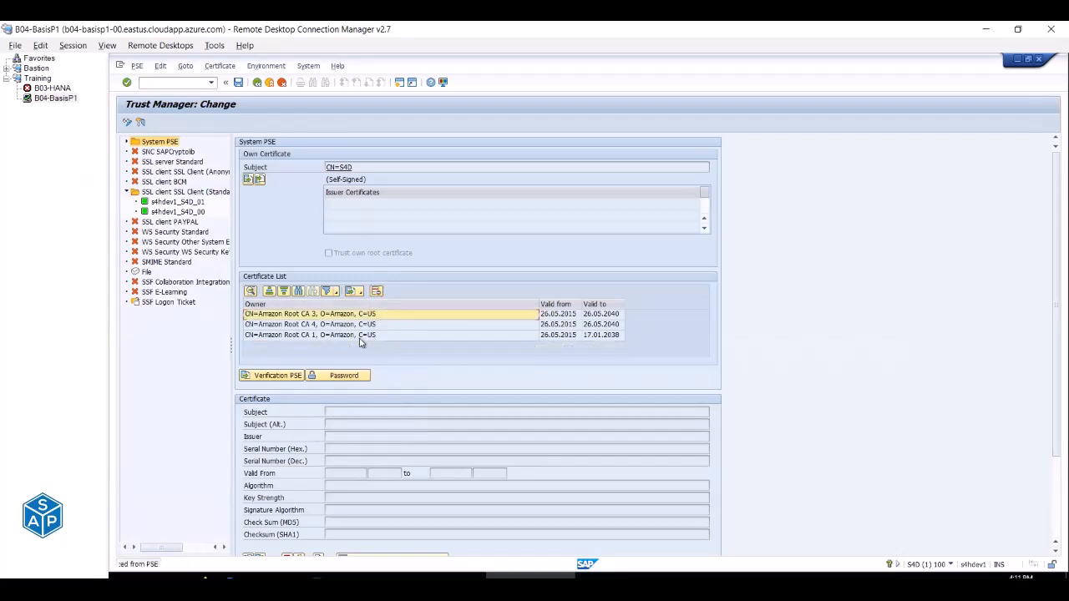
{"action": "left_click", "coordinate": [375, 294]}
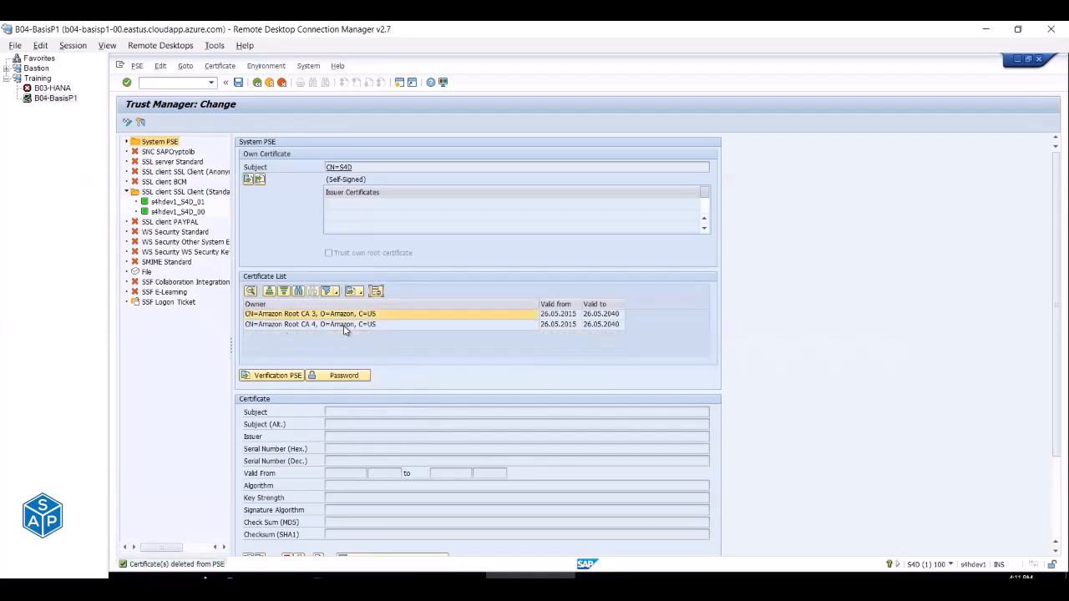
{"action": "left_click", "coordinate": [376, 293]}
{"action": "left_click", "coordinate": [376, 292]}
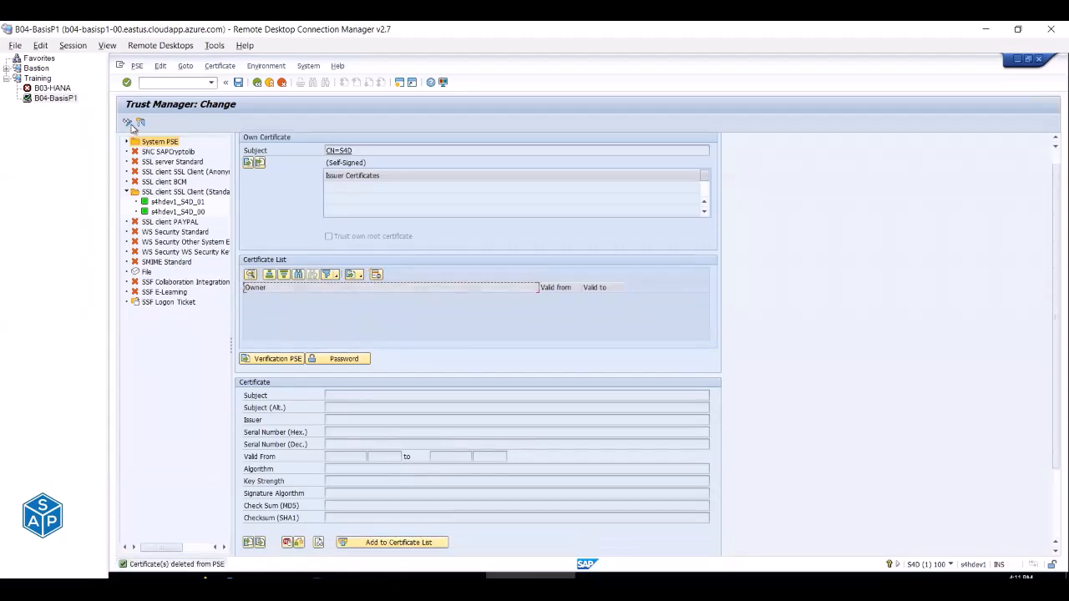
{"action": "left_click", "coordinate": [238, 83]}
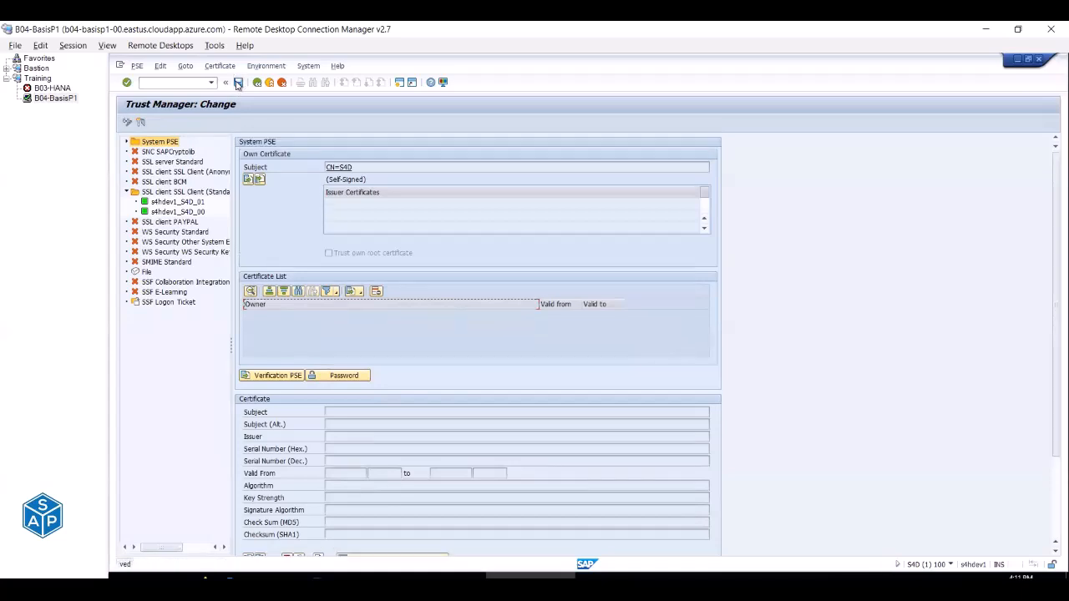
Import Amazon Root CA 1.cer into the SSL client Standard PSE, add it to the certificate list, and save.
{"action": "double_click", "coordinate": [173, 192]}
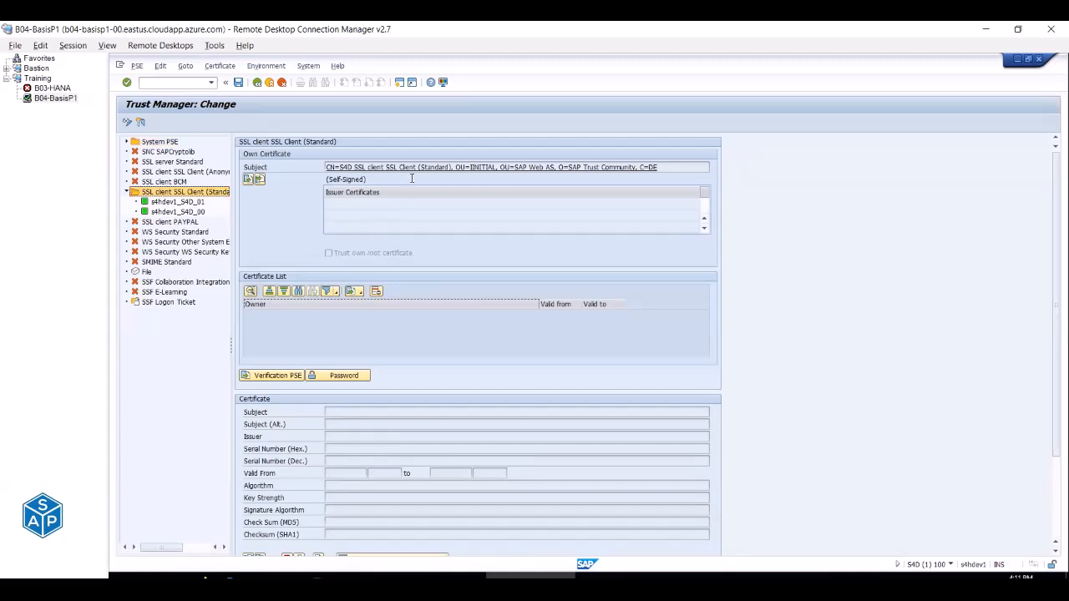
{"action": "left_click_drag", "start_coordinate": [678, 167], "coordinate": [324, 167]}
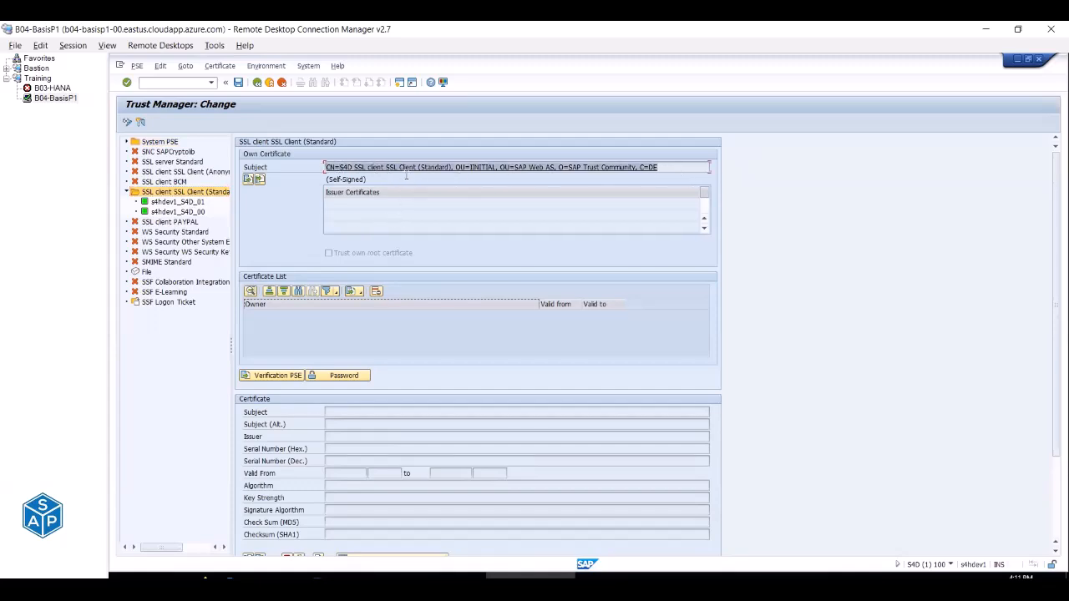
{"action": "scroll", "coordinate": [286, 497], "scroll_direction": "down", "scroll_amount": 1}
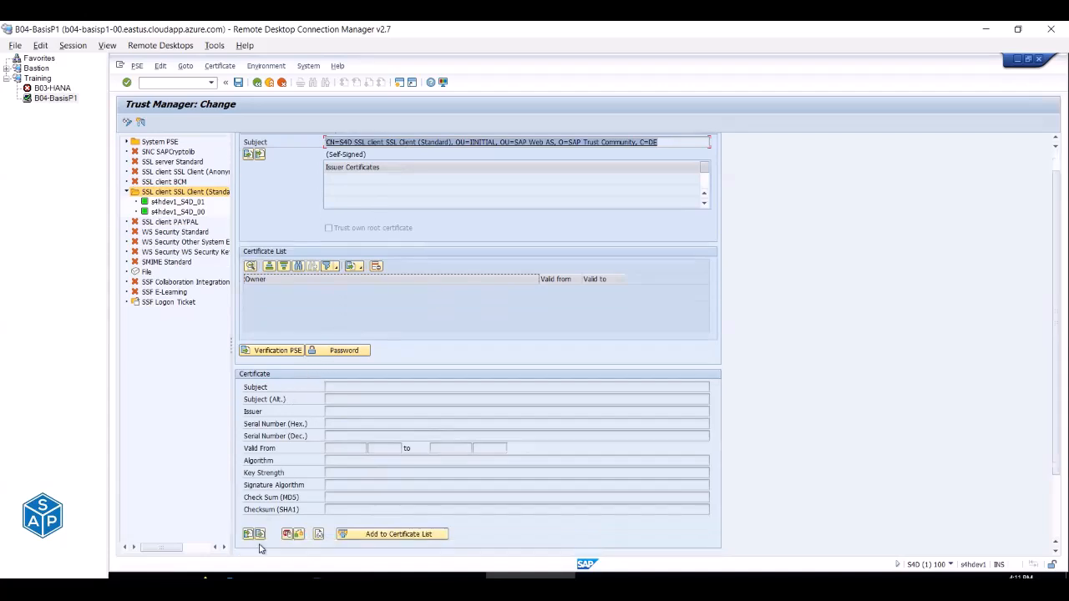
{"action": "left_click", "coordinate": [247, 534]}
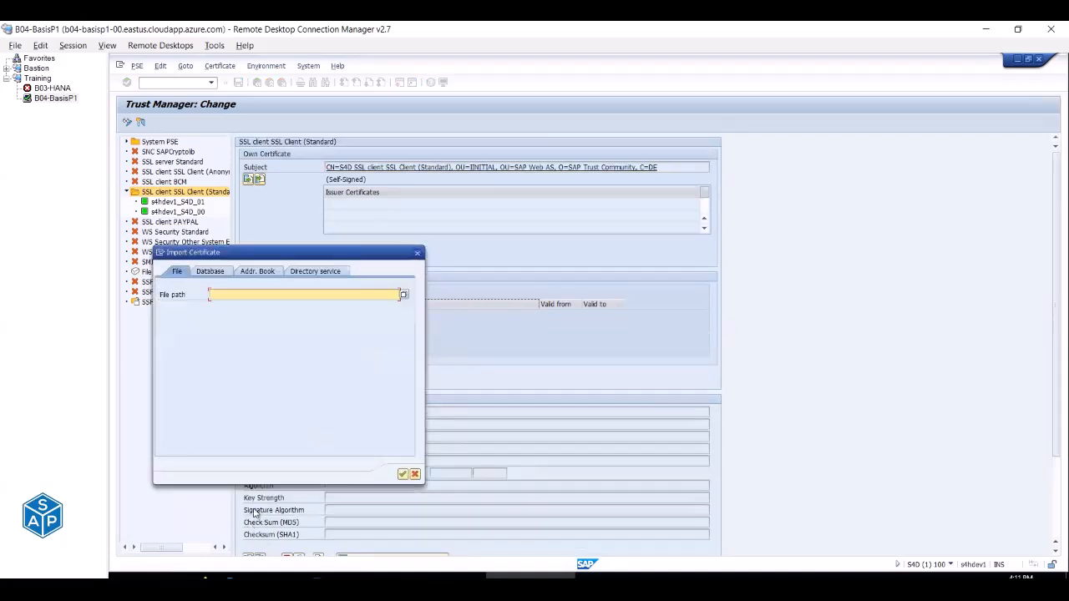
{"action": "left_click", "coordinate": [404, 296]}
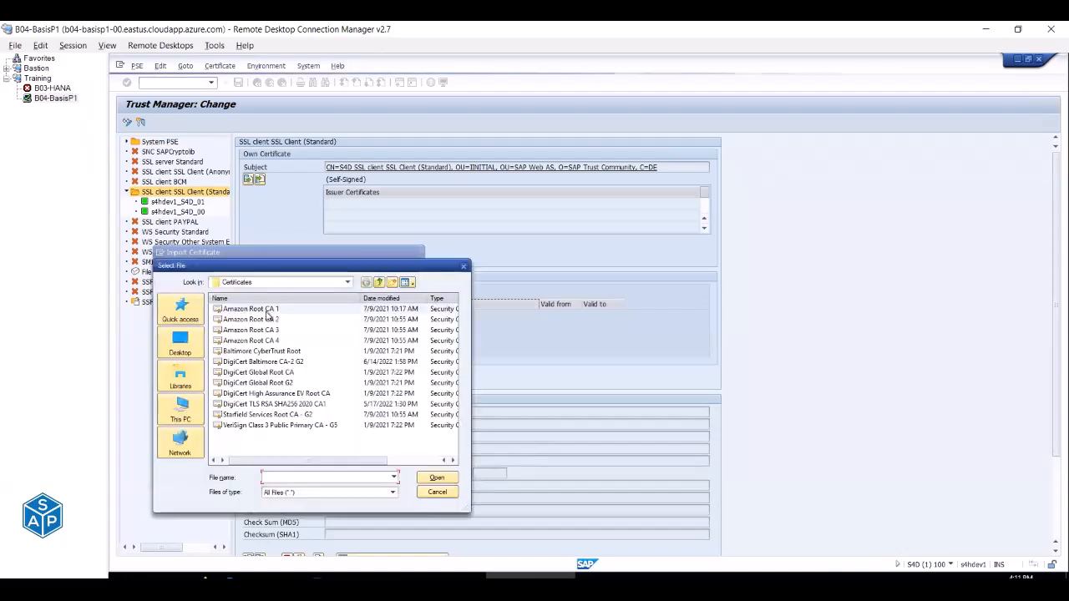
{"action": "double_click", "coordinate": [268, 310]}
{"action": "left_click", "coordinate": [402, 474]}
{"action": "left_click", "coordinate": [176, 395]}
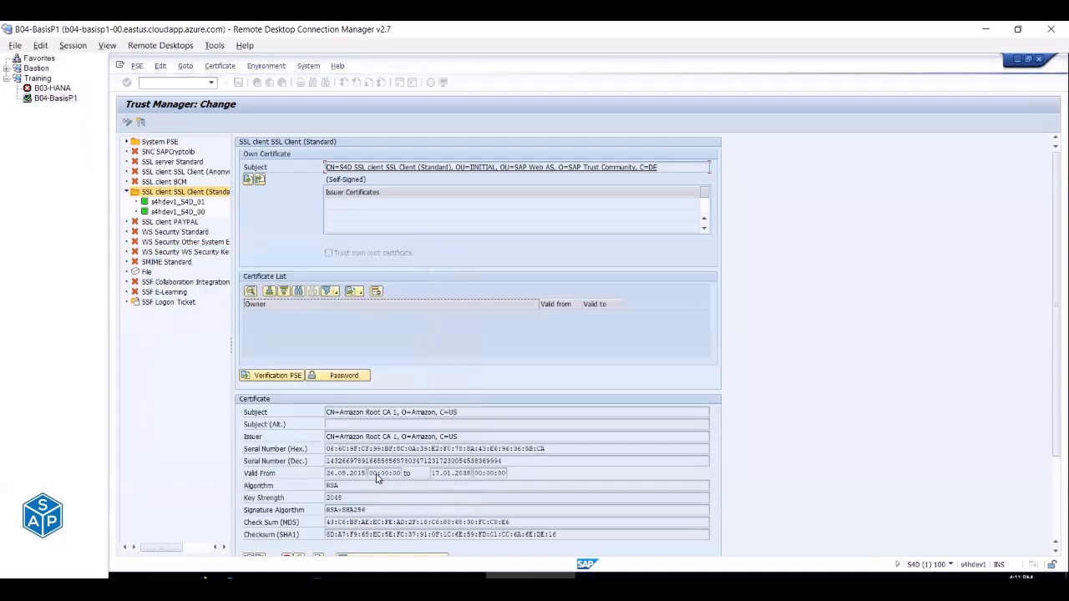
{"action": "scroll", "coordinate": [398, 457], "scroll_direction": "down", "scroll_amount": 1}
{"action": "left_click", "coordinate": [353, 536]}
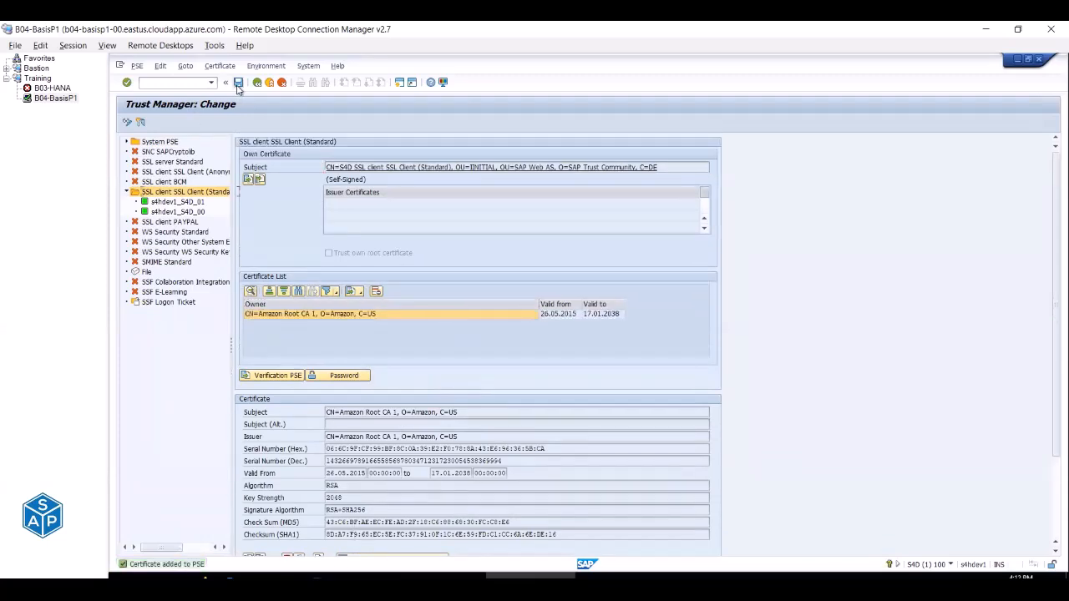
{"action": "left_click", "coordinate": [238, 83]}
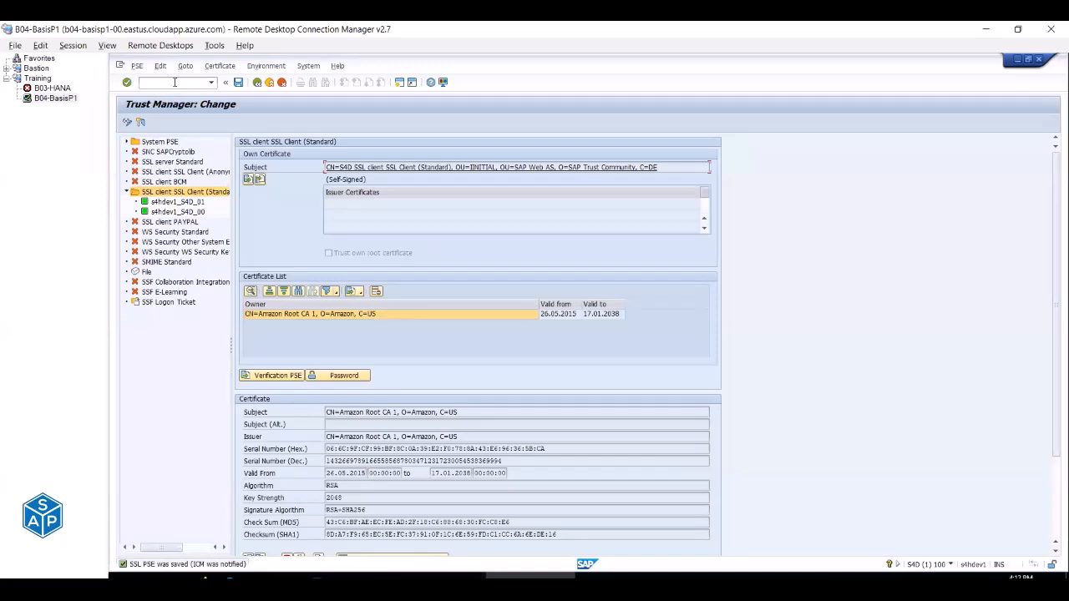
In SM59, run the connection test on HTTP destination CSI_AWS_EC2, getting status 200 OK.
{"action": "key", "text": "Down"}
{"action": "key", "text": "Down"}
{"action": "key", "text": "Return"}
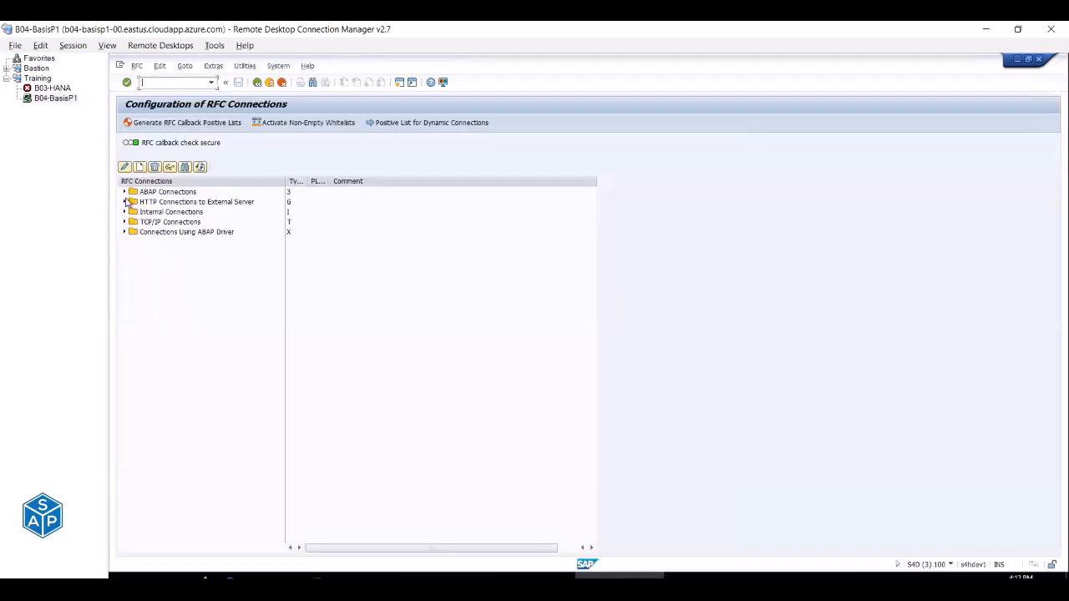
{"action": "left_click", "coordinate": [124, 202]}
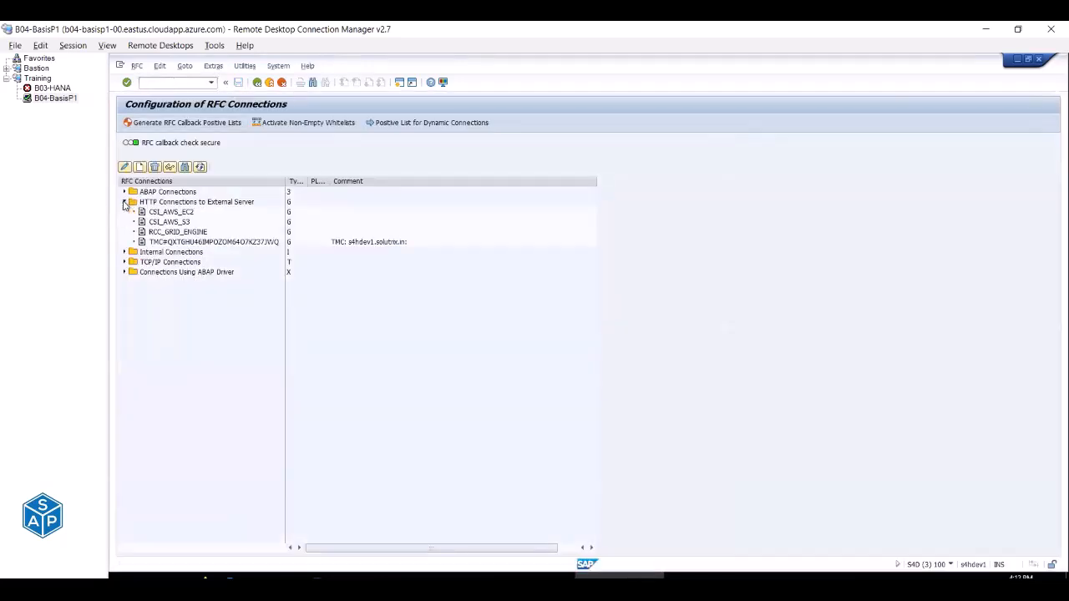
{"action": "double_click", "coordinate": [180, 216]}
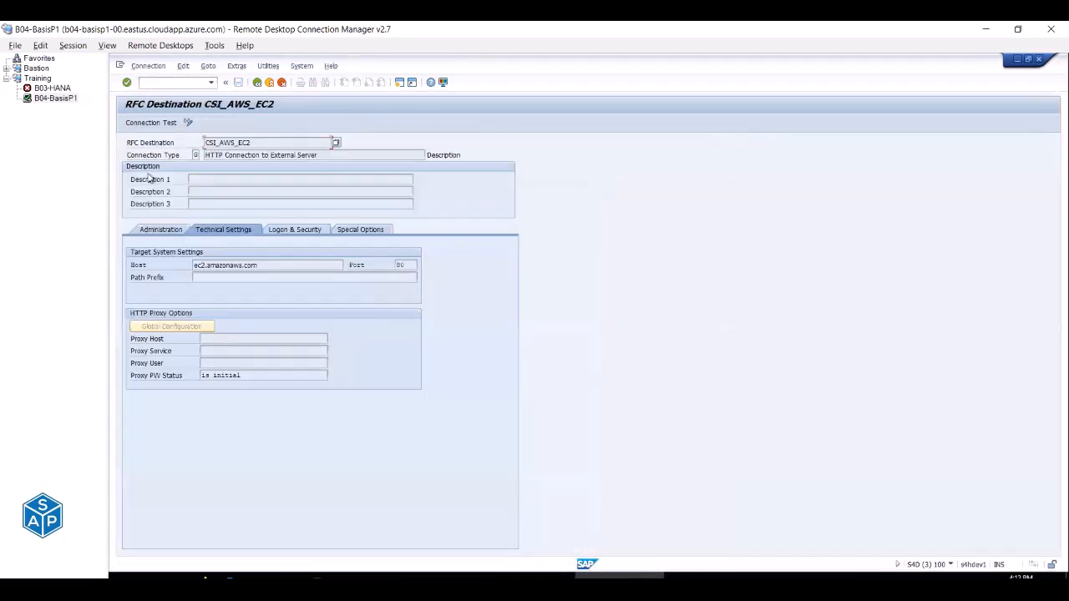
{"action": "left_click", "coordinate": [151, 123]}
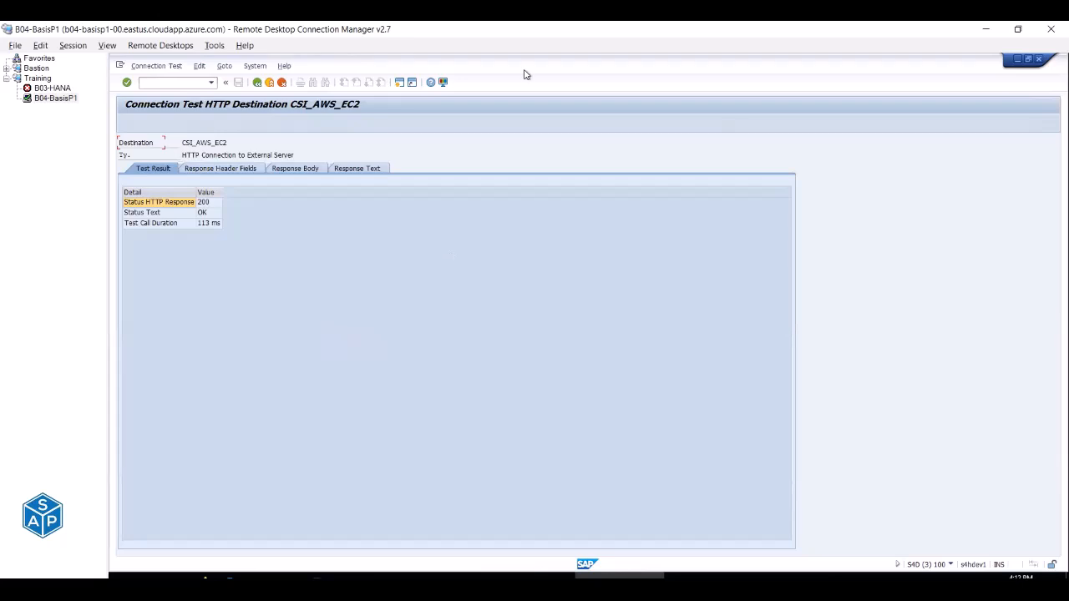
{"action": "key", "text": "alt+Tab"}
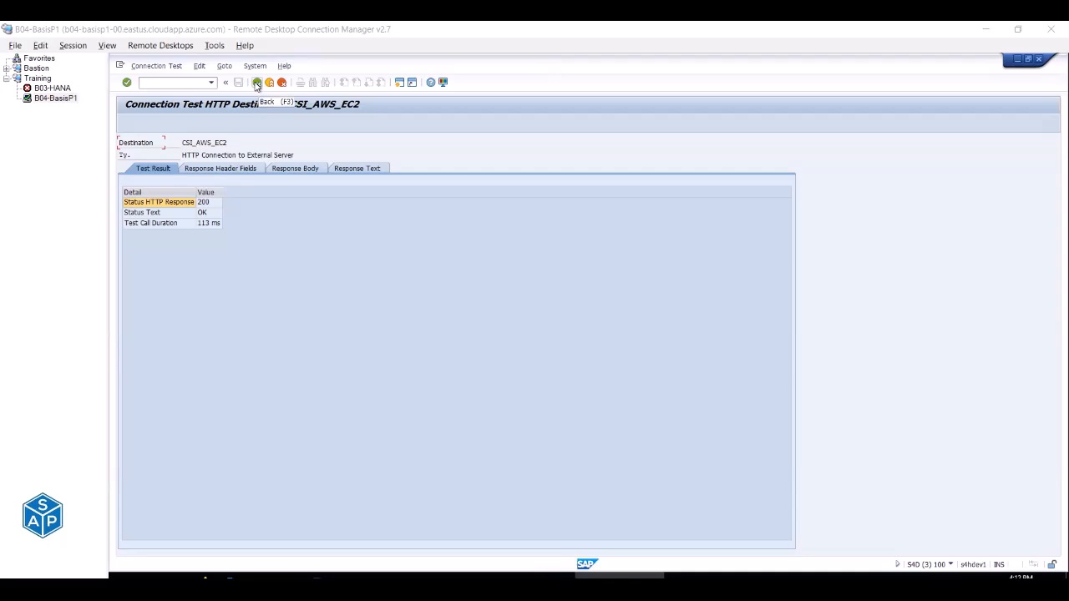
Run the connection test on destination CSI_AWS_S3, getting 200 OK in 69 ms.
{"action": "left_click", "coordinate": [256, 83]}
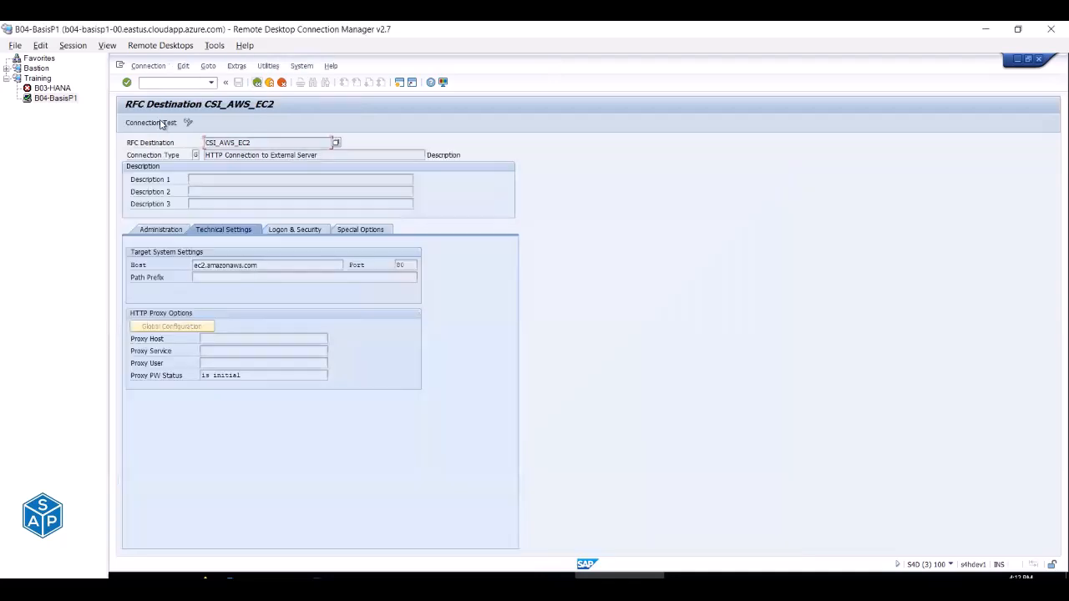
{"action": "left_click", "coordinate": [258, 83]}
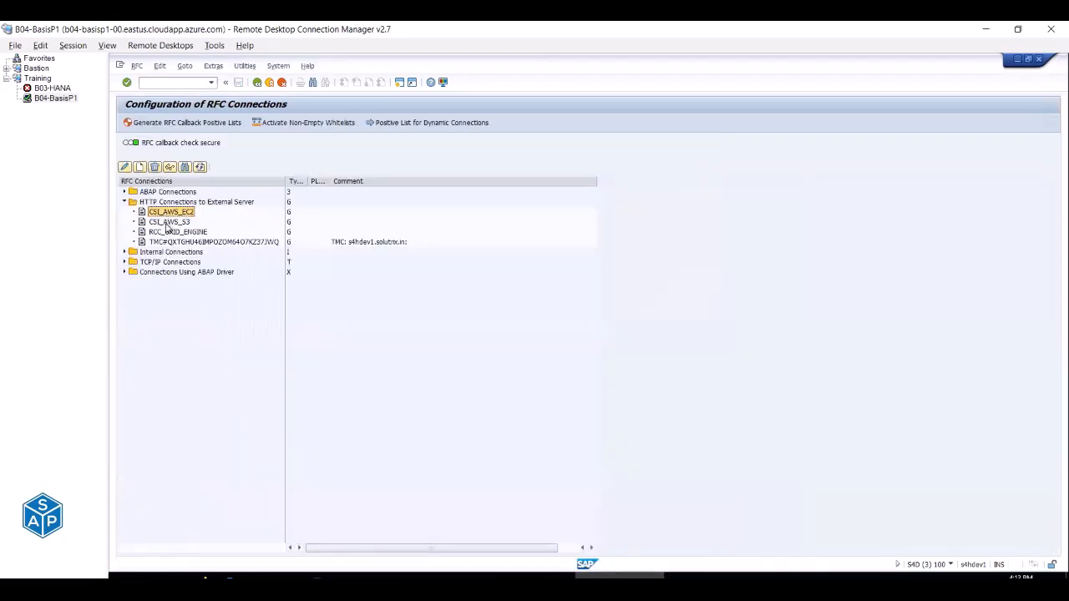
{"action": "double_click", "coordinate": [168, 223]}
{"action": "left_click", "coordinate": [167, 123]}
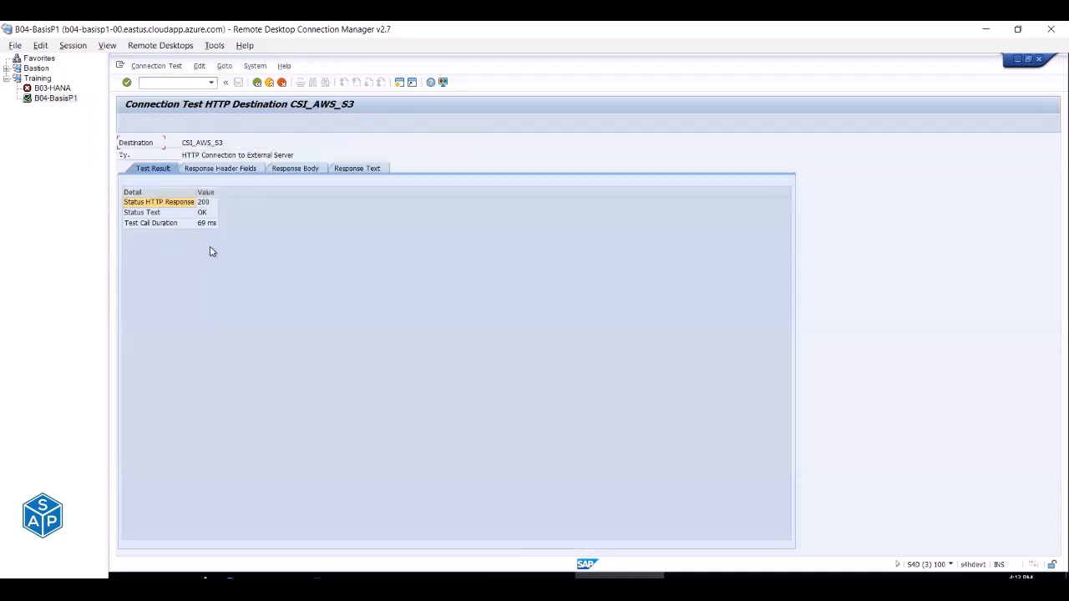
{"action": "left_click", "coordinate": [257, 81]}
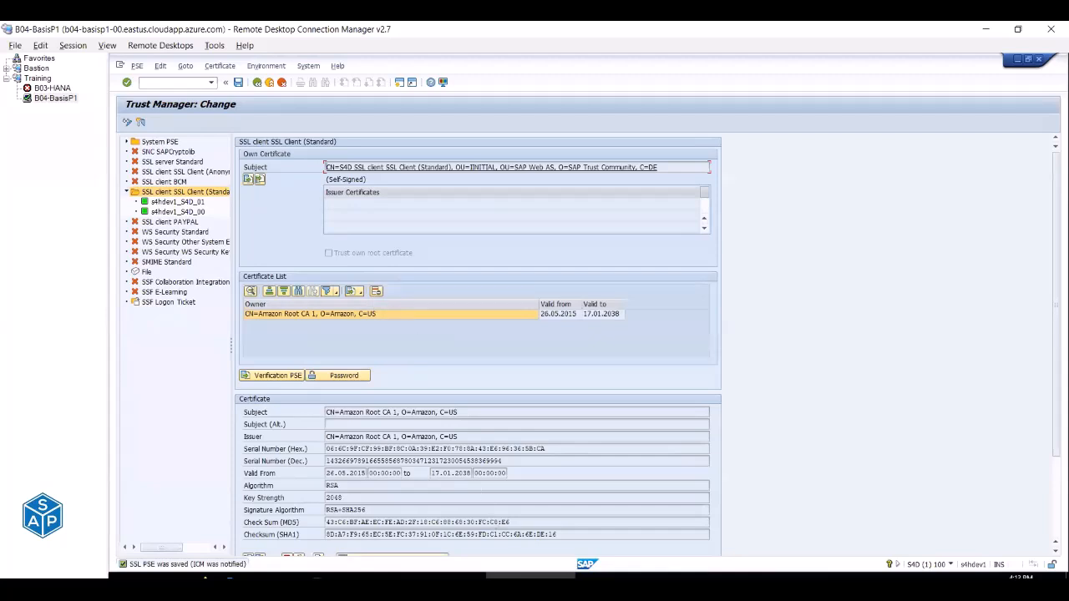
In the Excel Config sheet, review the root CA names in I291–I299 and start editing cell I294.
{"action": "left_click", "coordinate": [531, 582]}
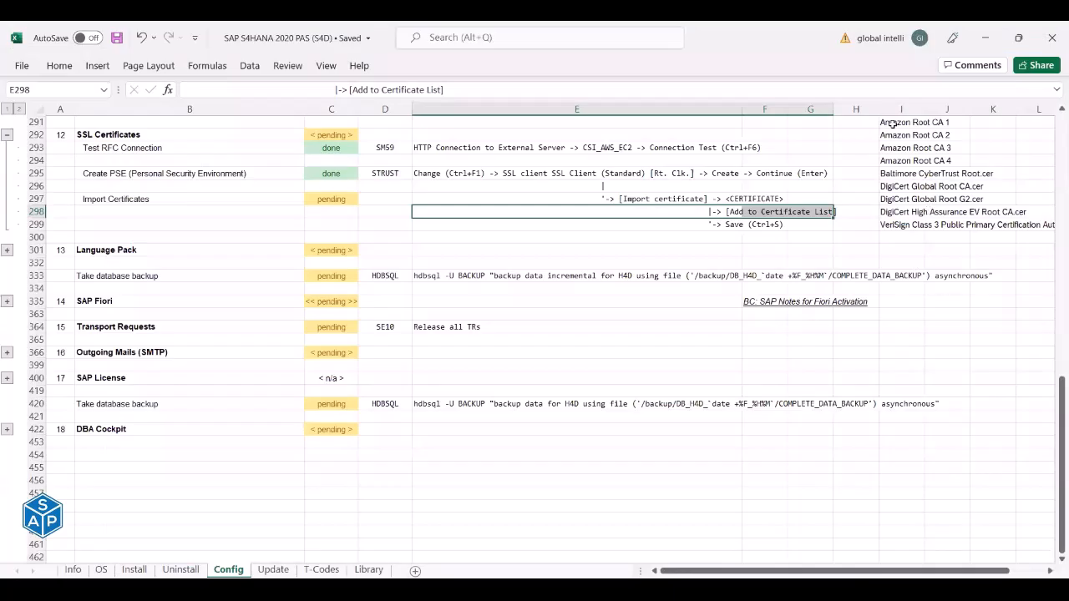
{"action": "left_click_drag", "start_coordinate": [891, 124], "coordinate": [895, 157]}
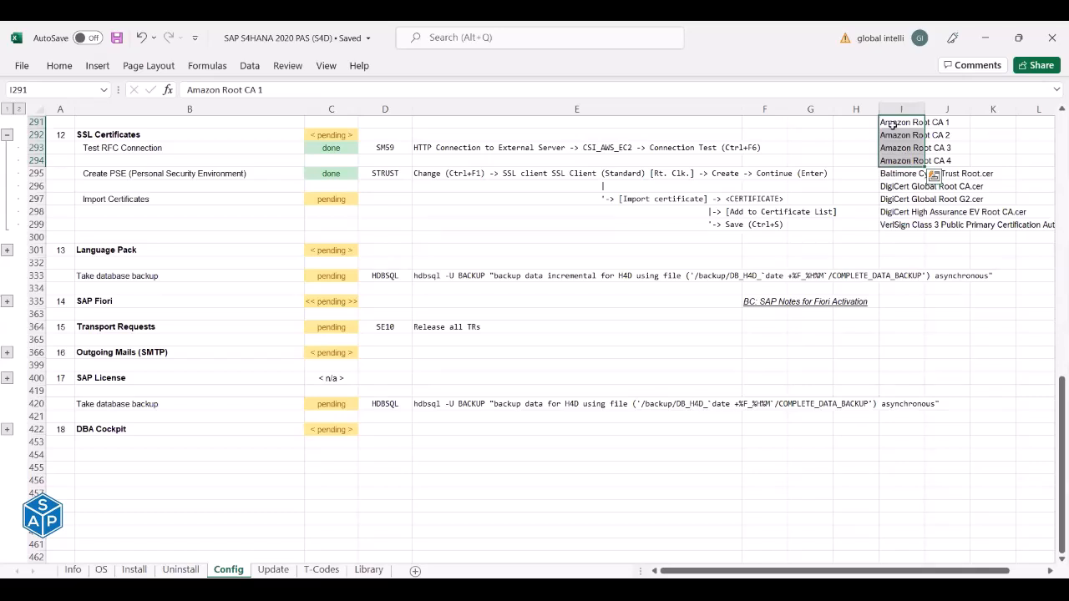
{"action": "left_click_drag", "start_coordinate": [898, 172], "coordinate": [906, 224]}
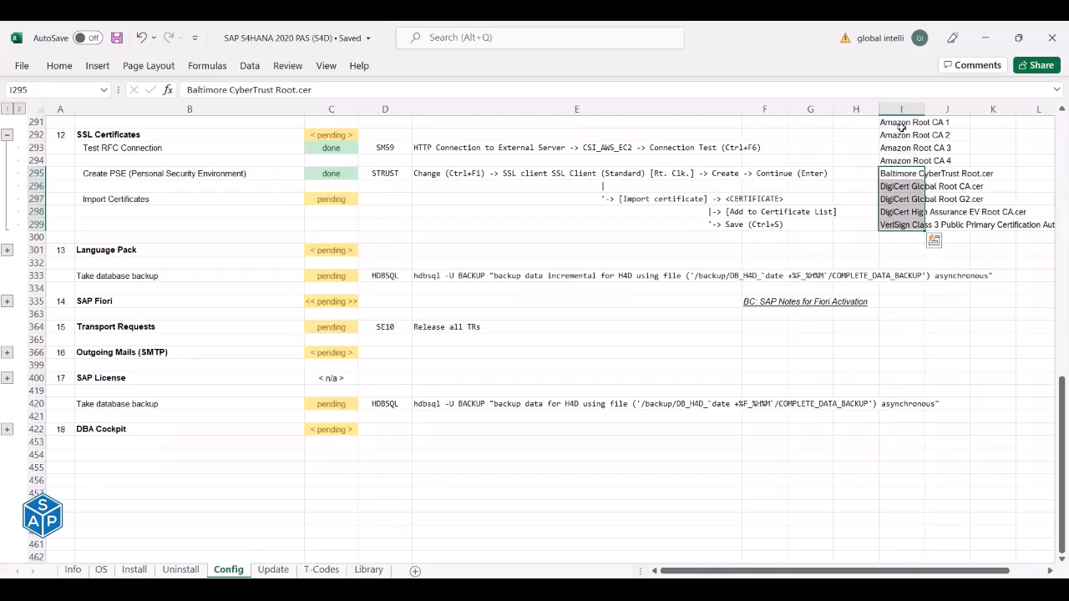
{"action": "left_click_drag", "start_coordinate": [894, 123], "coordinate": [912, 225]}
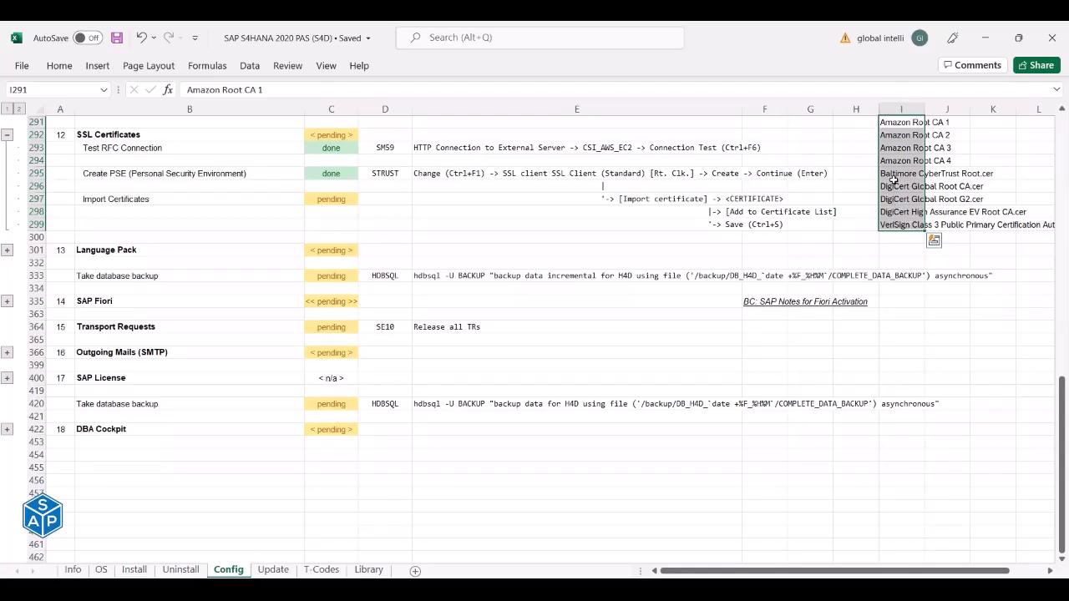
{"action": "left_click_drag", "start_coordinate": [893, 179], "coordinate": [896, 222]}
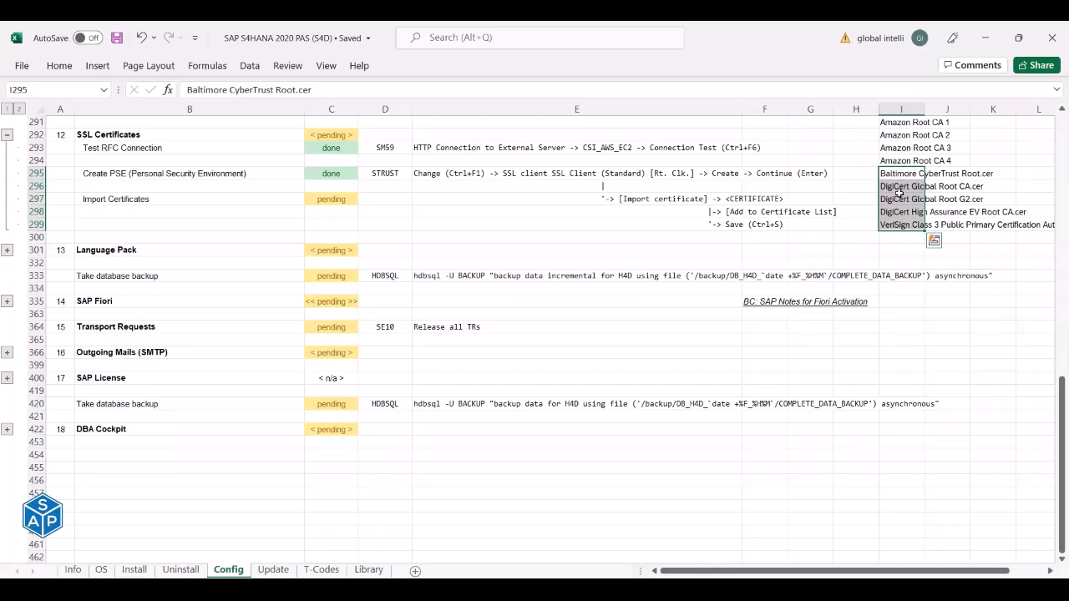
{"action": "left_click", "coordinate": [895, 122]}
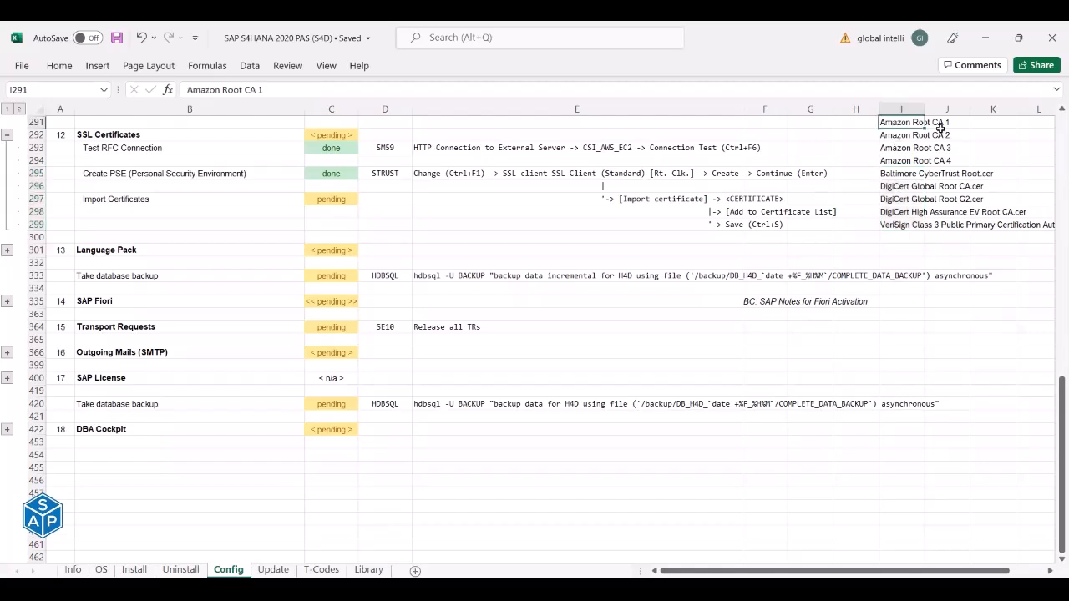
{"action": "left_click", "coordinate": [901, 162]}
{"action": "left_click", "coordinate": [314, 88]}
{"action": "key", "text": "Escape"}
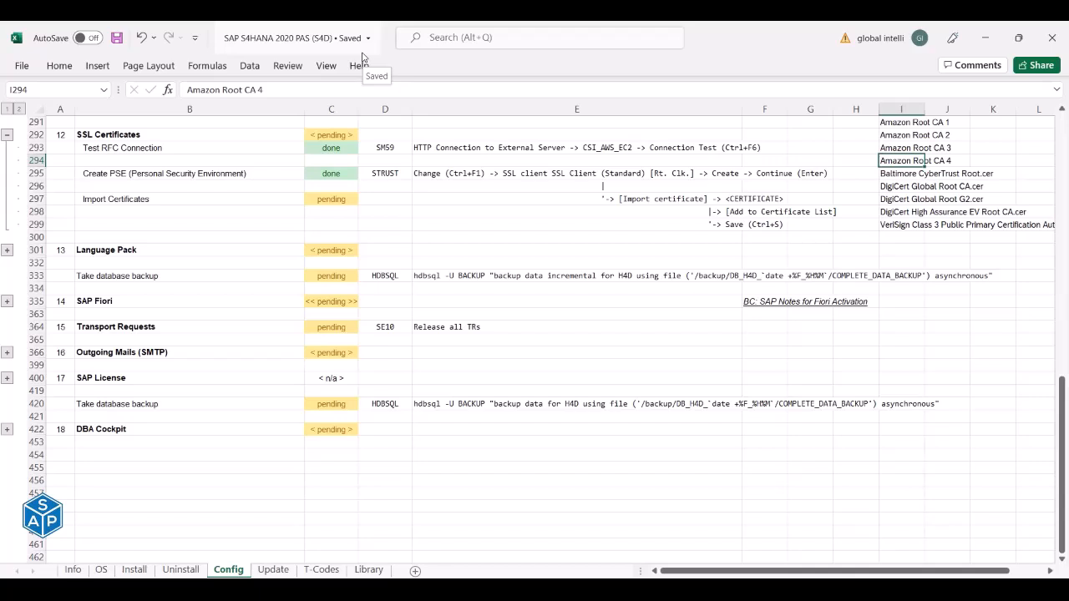
Change I294 to 'Amazon Root CA', clear I291–I293, and save the workbook.
{"action": "key", "text": "F2"}
{"action": "key", "text": "BackSpace"}
{"action": "key", "text": "Return"}
{"action": "key", "text": "Up"}
{"action": "key", "text": "Up"}
{"action": "key", "text": "Up"}
{"action": "key", "text": "Up"}
{"action": "key", "text": "shift+Down"}
{"action": "key", "text": "shift+Down"}
{"action": "key", "text": "ctrl+c"}
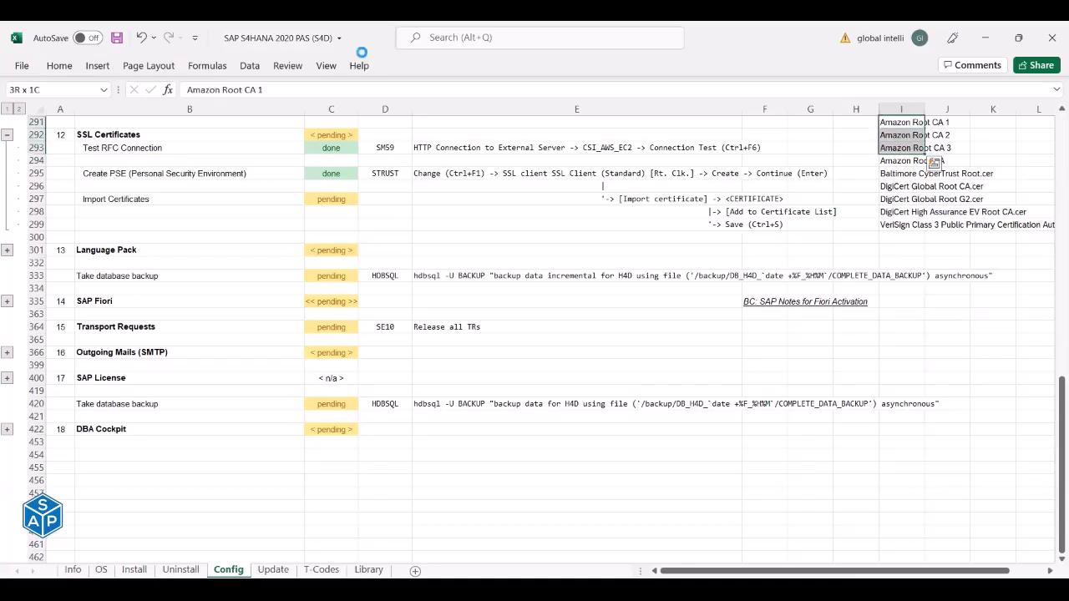
{"action": "key", "text": "Delete"}
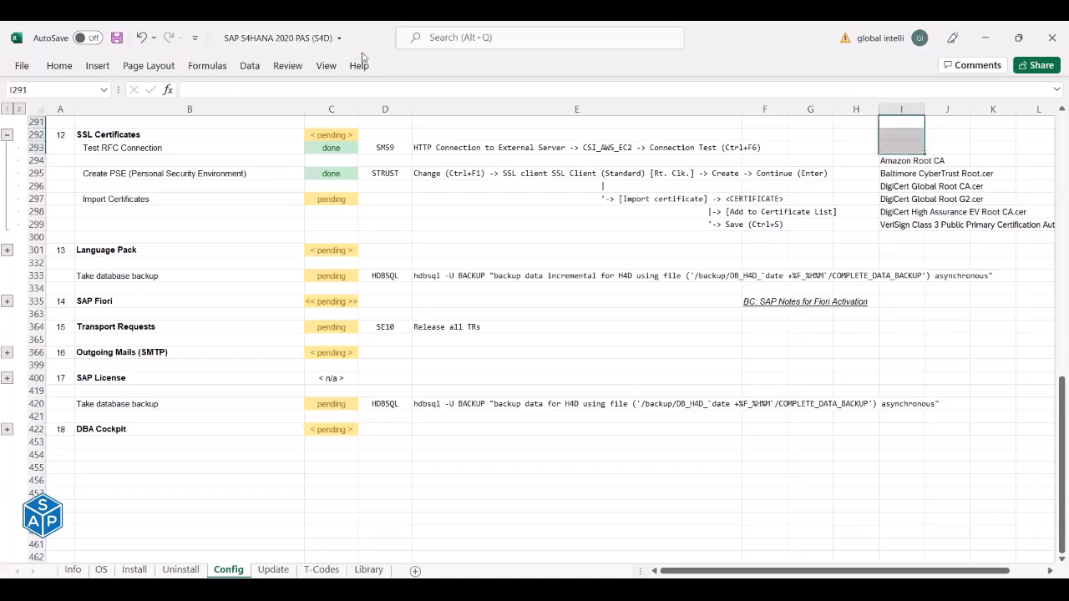
{"action": "left_click", "coordinate": [903, 162]}
{"action": "key", "text": "ctrl+s"}
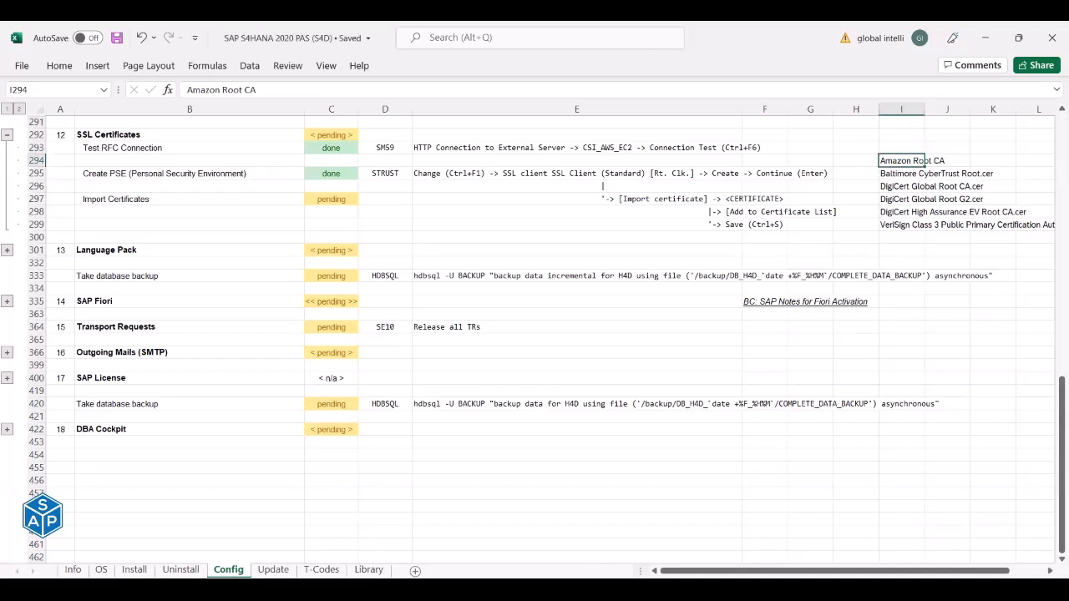
{"action": "key", "text": "alt+Tab"}
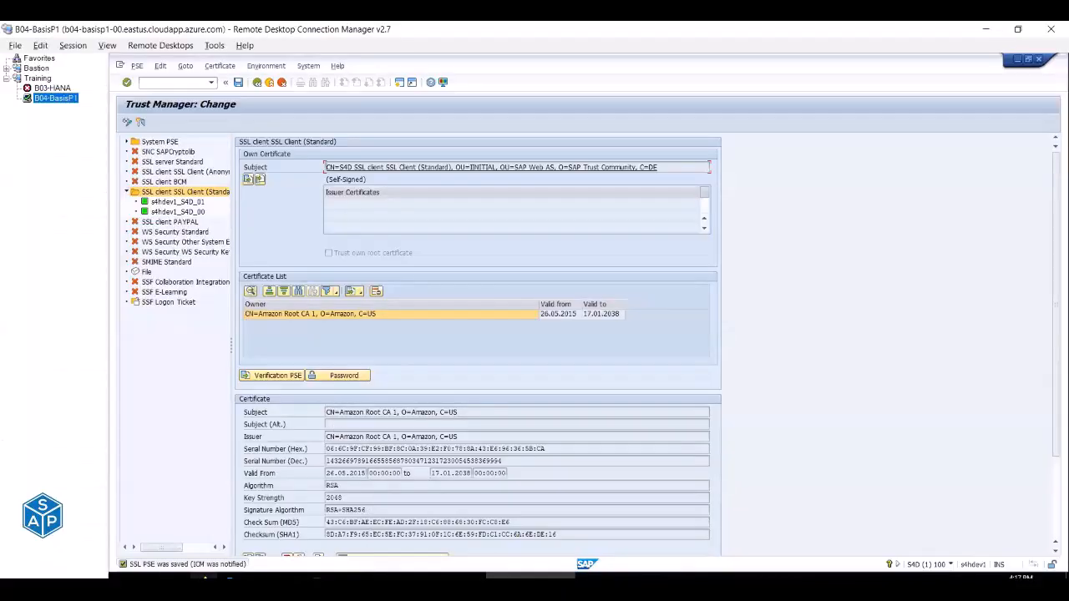
In the remote Downloads\Certificates folder, delete Amazon Root CA 2–4 and rename Amazon Root CA 1 to Amazon Root CA.
{"action": "left_click", "coordinate": [531, 576]}
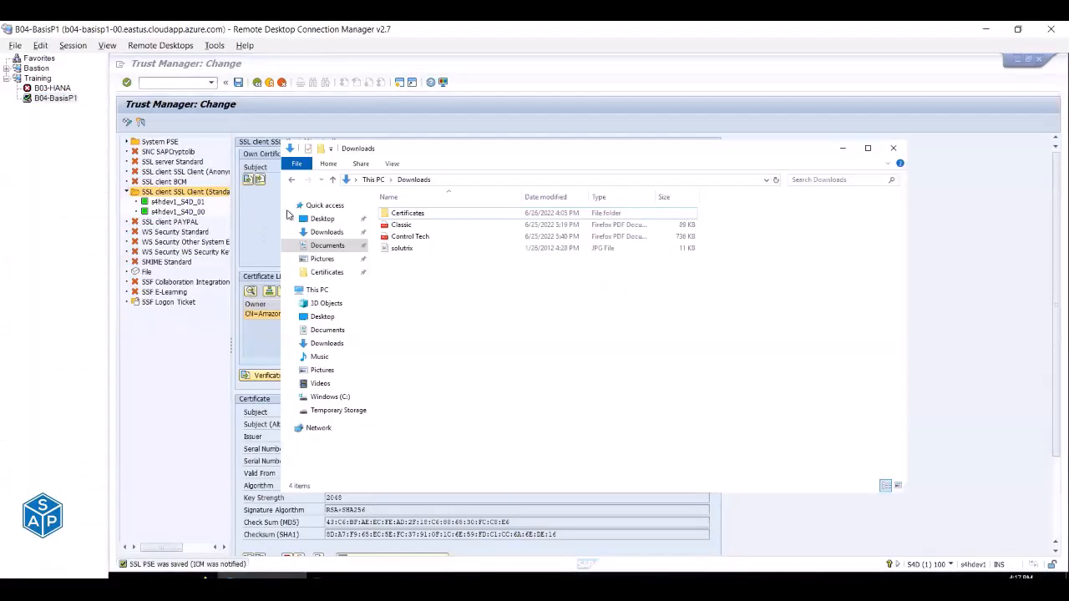
{"action": "double_click", "coordinate": [417, 217]}
{"action": "left_click", "coordinate": [455, 225]}
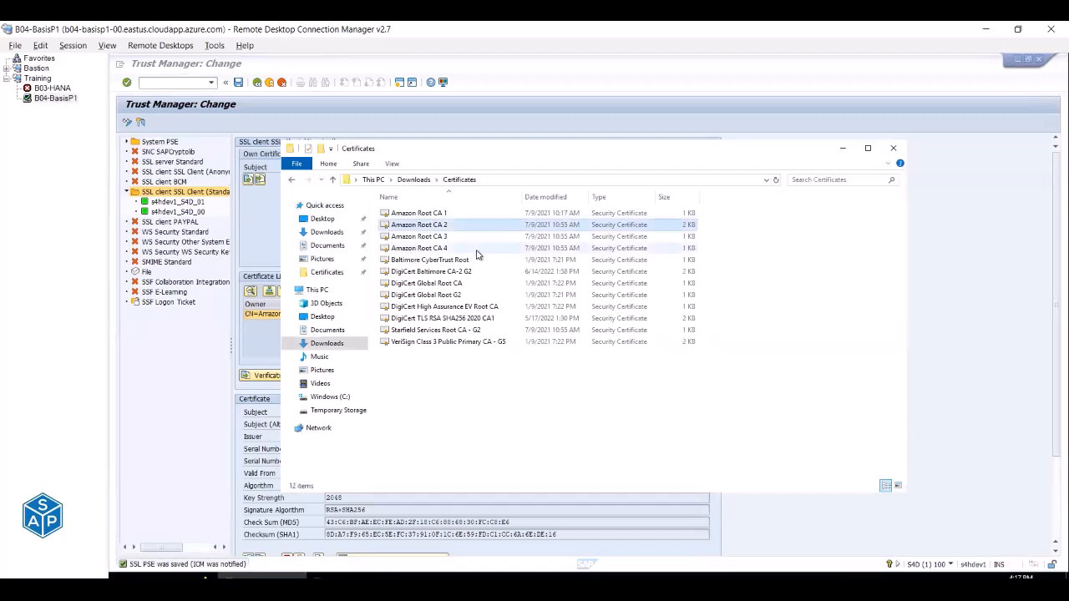
{"action": "key", "text": "shift+Down"}
{"action": "key", "text": "shift+Down"}
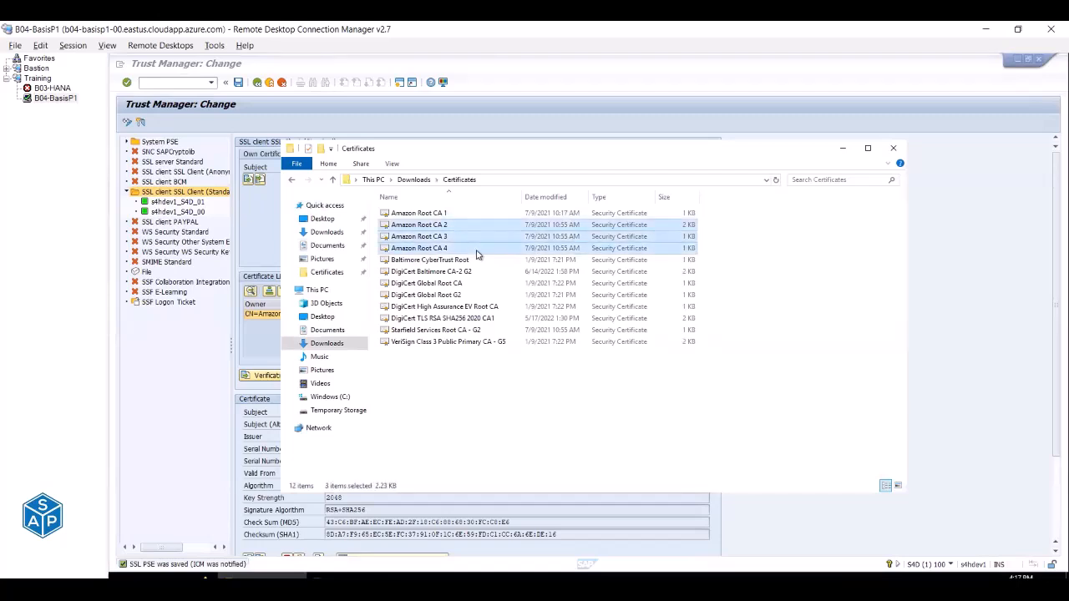
{"action": "key", "text": "Delete"}
{"action": "left_click", "coordinate": [446, 213]}
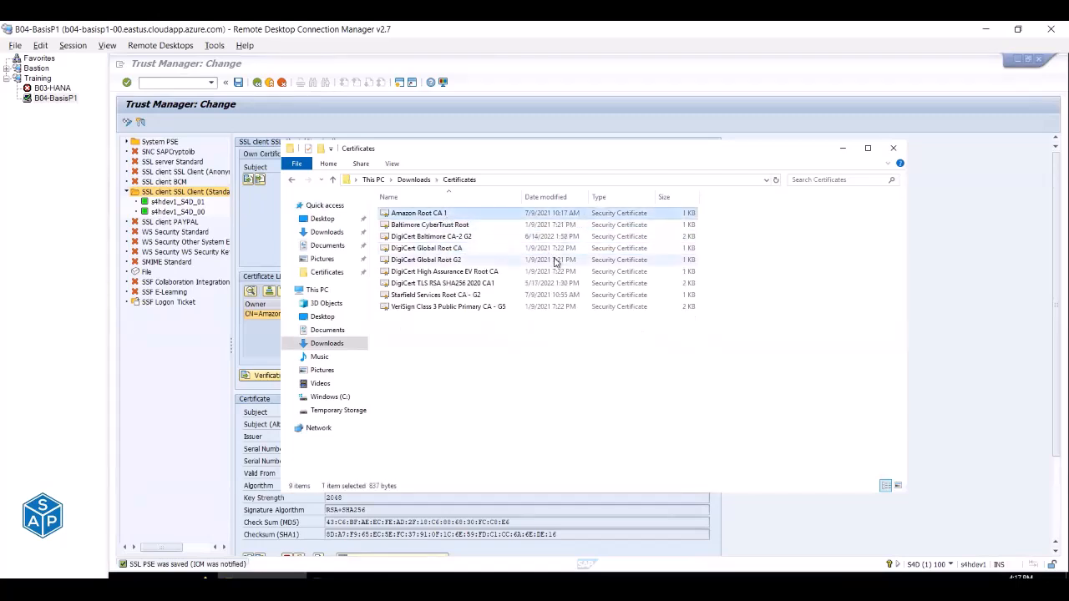
{"action": "key", "text": "F2"}
{"action": "key", "text": "End"}
{"action": "key", "text": "BackSpace"}
{"action": "key", "text": "Return"}
In the local Certificates folder, rename Amazon Root CA 1 to Amazon Root CA and check the nine certificates.
{"action": "mouse_move", "coordinate": [260, 576]}
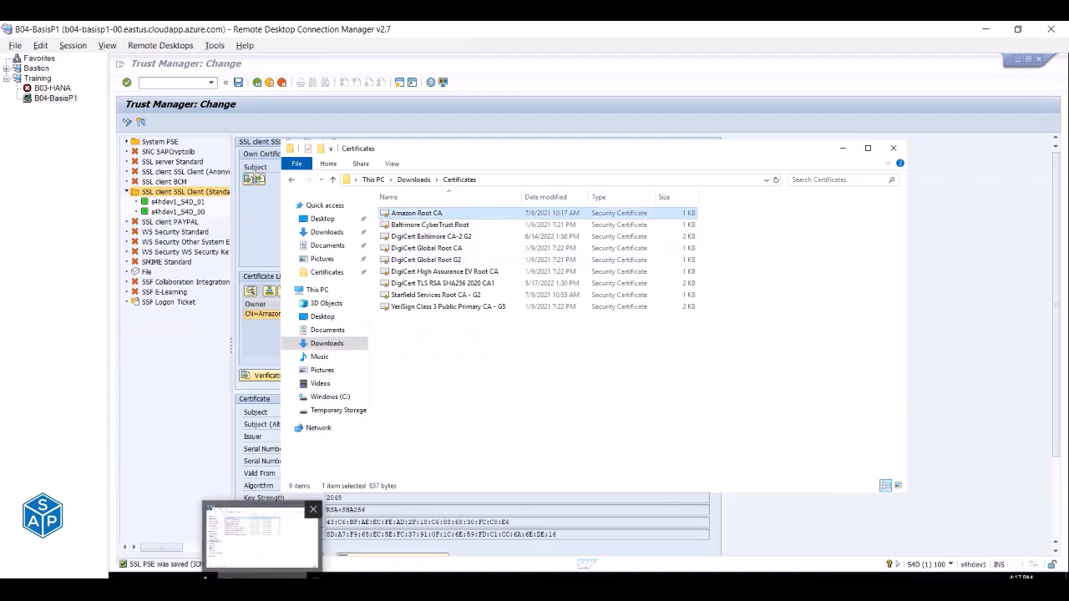
{"action": "left_click", "coordinate": [261, 534]}
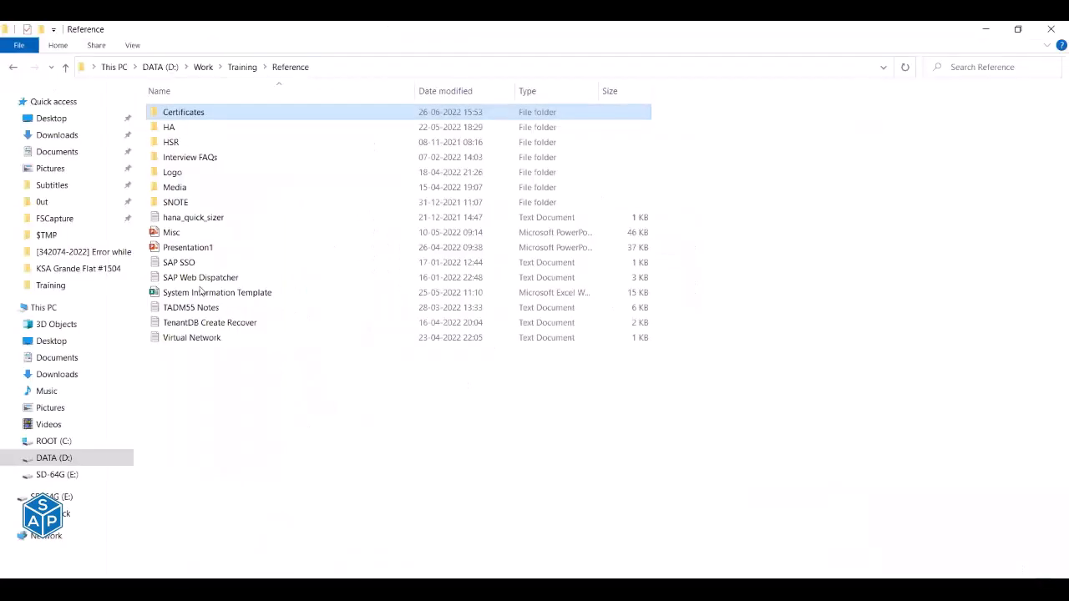
{"action": "double_click", "coordinate": [191, 115]}
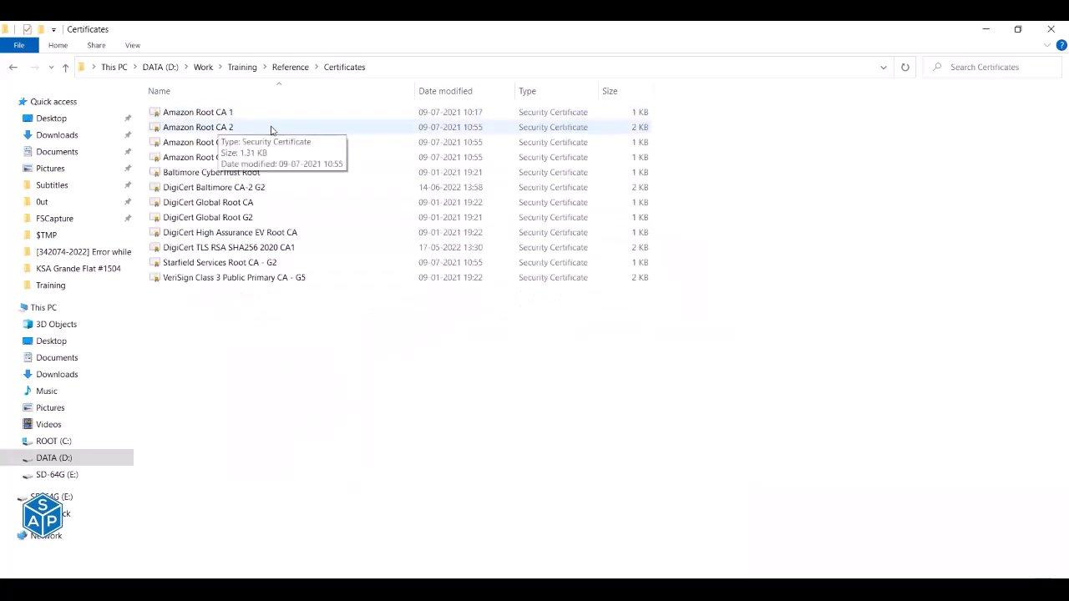
{"action": "left_click", "coordinate": [241, 114]}
{"action": "left_click", "coordinate": [240, 115]}
{"action": "left_click", "coordinate": [241, 112]}
{"action": "key", "text": "BackSpace"}
{"action": "key", "text": "BackSpace"}
{"action": "key", "text": "Return"}
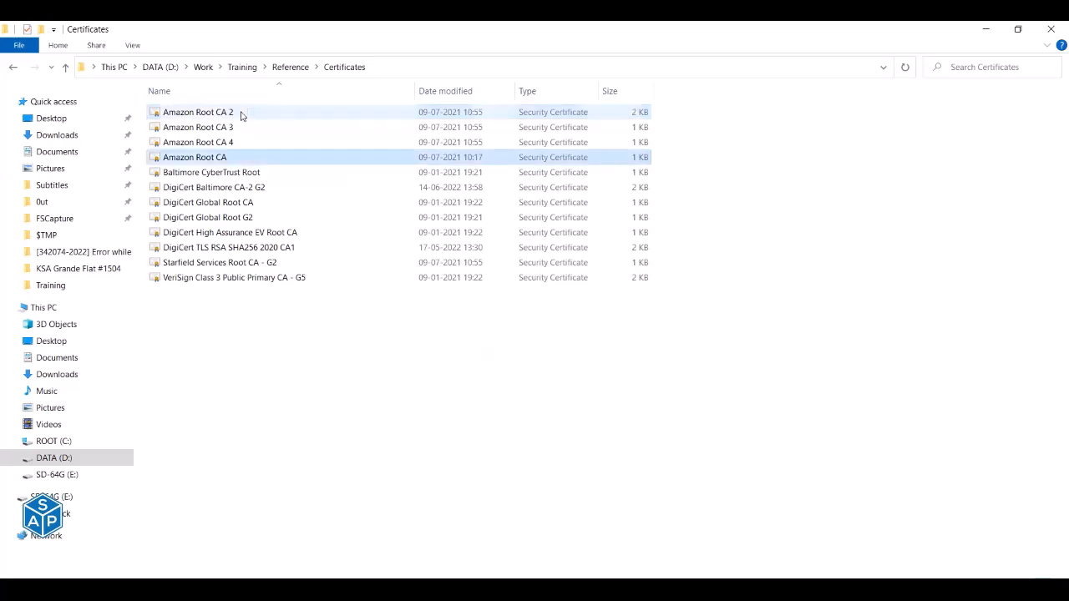
{"action": "left_click", "coordinate": [273, 334]}
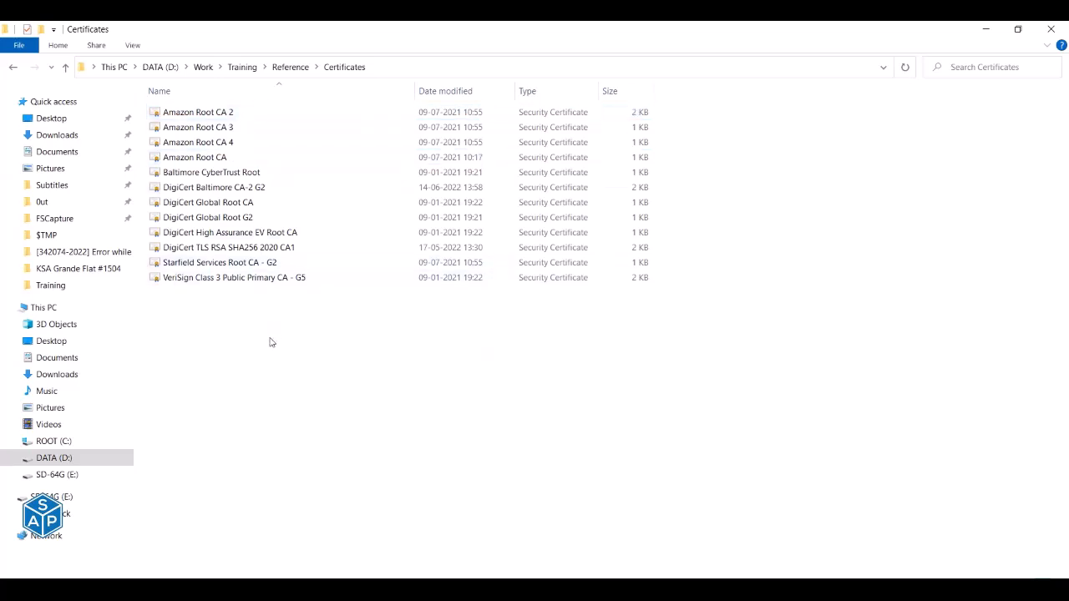
{"action": "left_click_drag", "start_coordinate": [264, 336], "coordinate": [210, 157]}
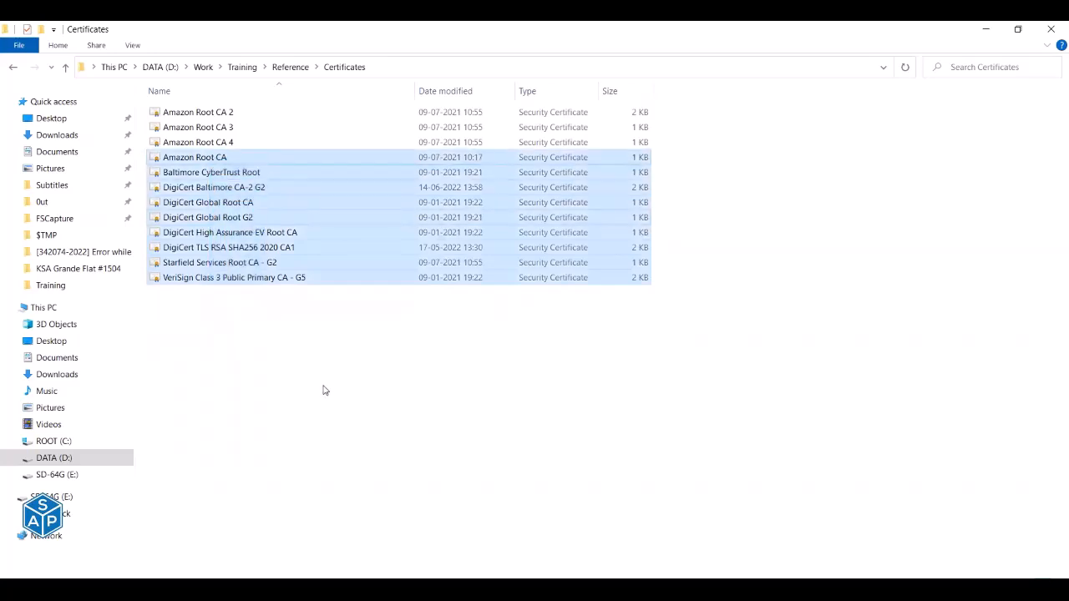
{"action": "left_click", "coordinate": [325, 390]}
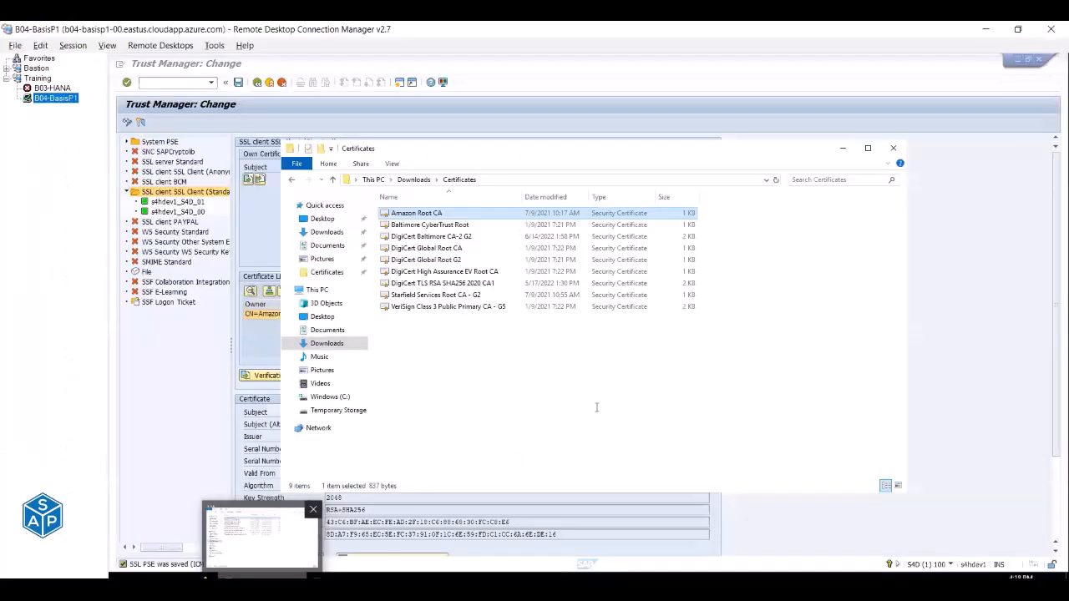
Undo the rename in Explorer to restore Amazon Root CA 1, and minimize the folder window.
{"action": "left_click", "coordinate": [598, 411]}
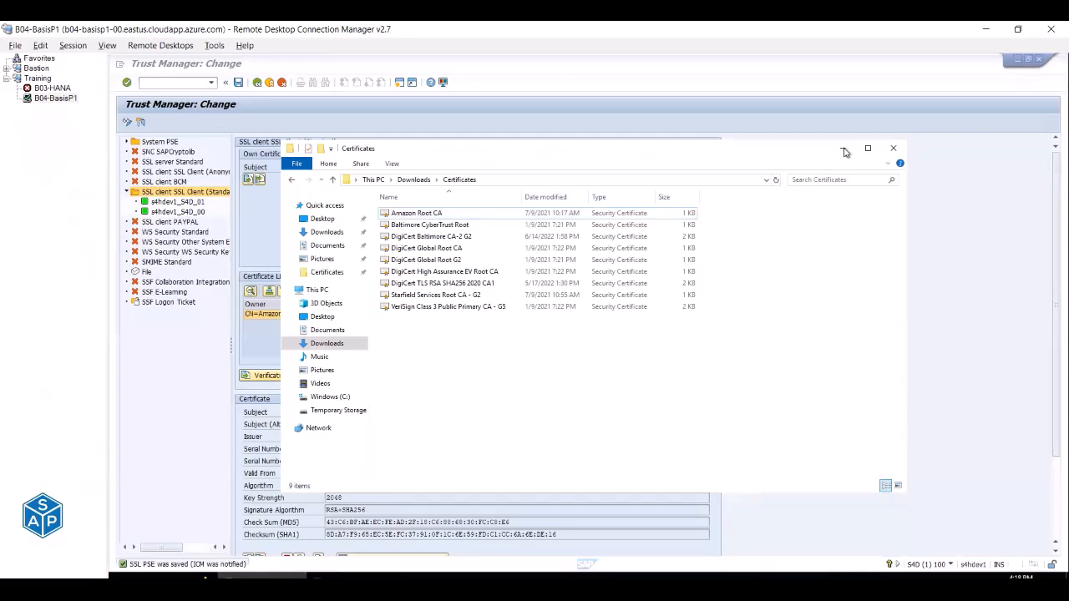
{"action": "right_click", "coordinate": [487, 374]}
{"action": "left_click", "coordinate": [534, 475]}
{"action": "left_click", "coordinate": [842, 148]}
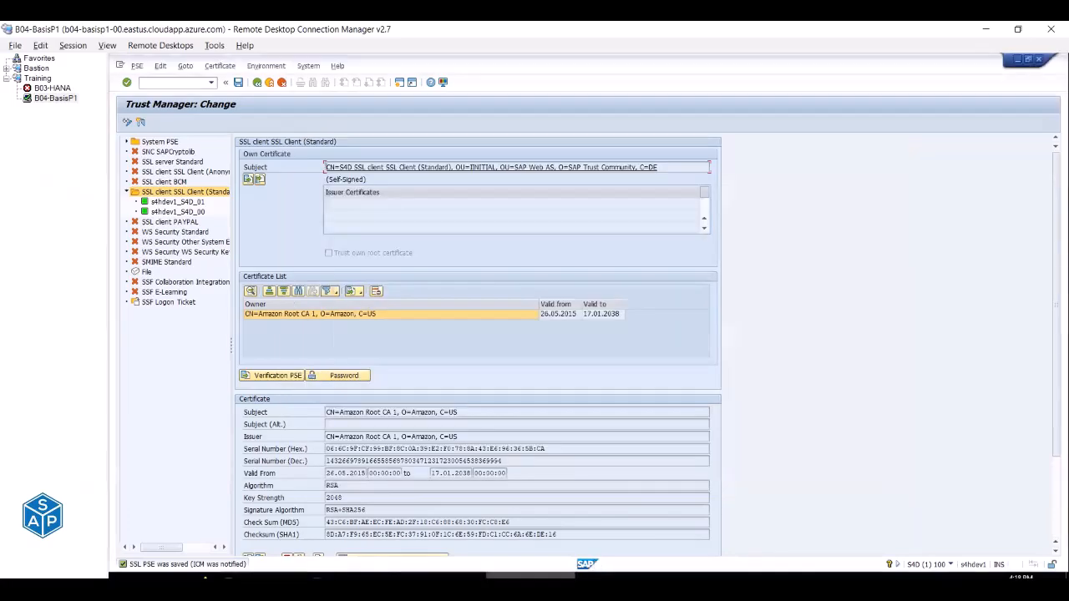
In the Excel checklist, paste certificate names into column I, then undo the paste.
{"action": "mouse_move", "coordinate": [530, 588]}
{"action": "left_click", "coordinate": [505, 536]}
{"action": "key", "text": "Up"}
{"action": "key", "text": "Up"}
{"action": "key", "text": "Up"}
{"action": "key", "text": "ctrl+v"}
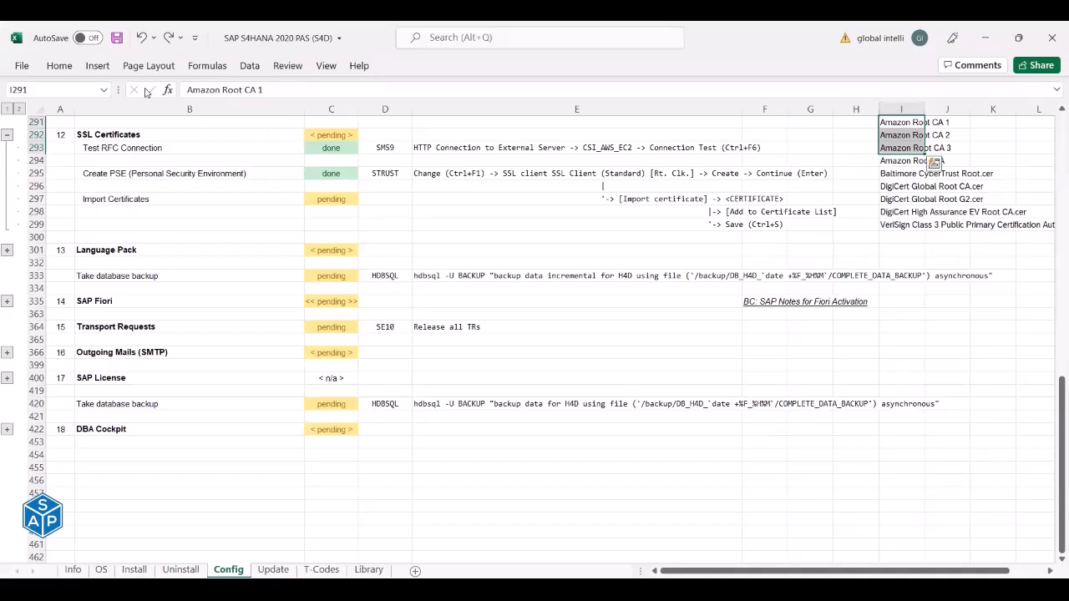
{"action": "key", "text": "Down"}
{"action": "key", "text": "Down"}
{"action": "key", "text": "Down"}
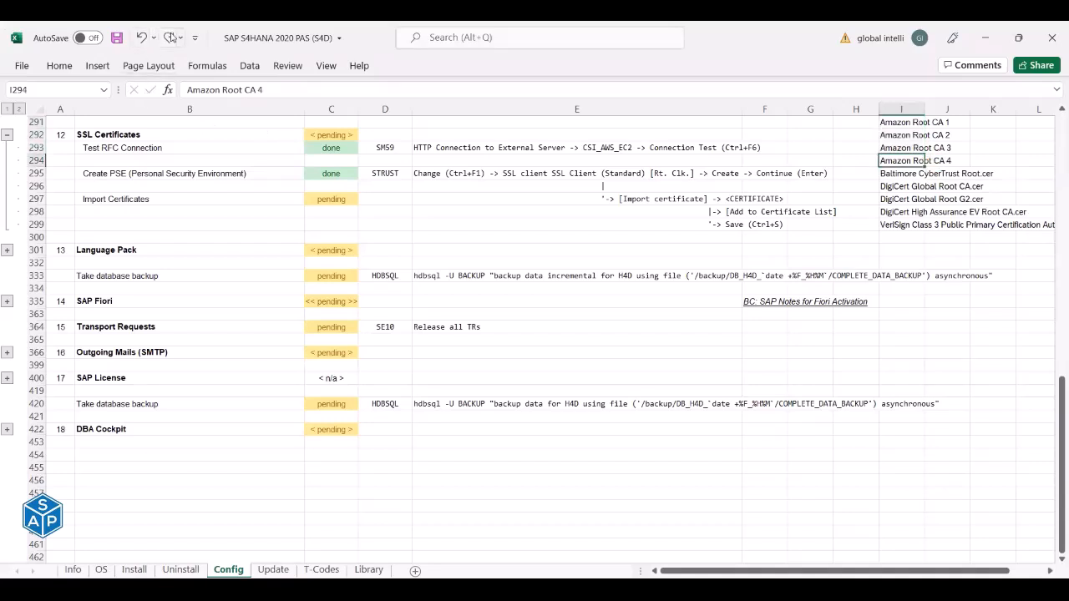
{"action": "left_click", "coordinate": [168, 37]}
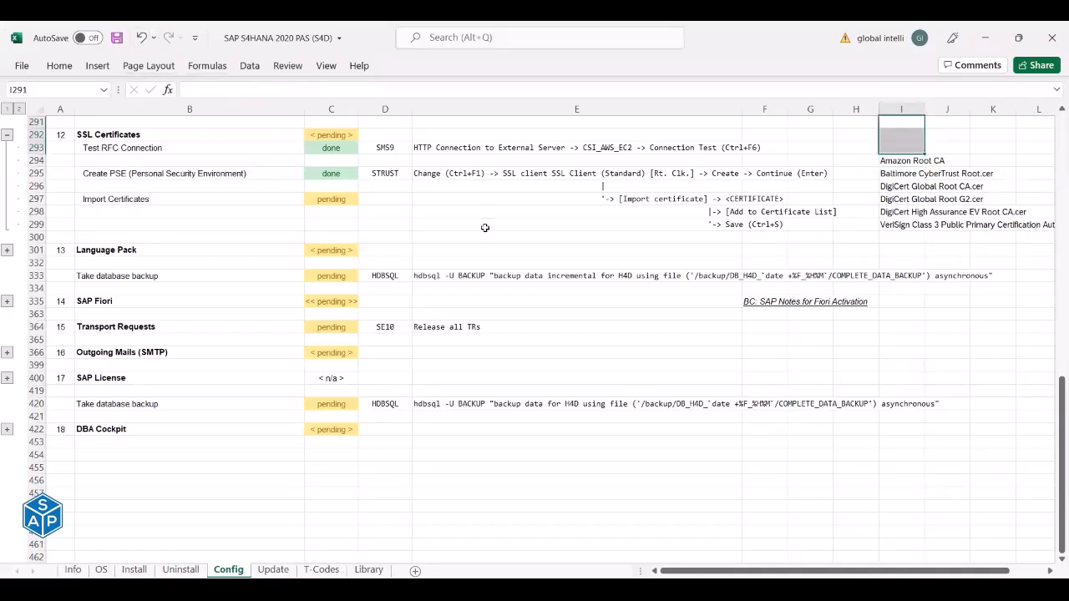
Change cell I294 to 'Amazon Root CA 1' and save the workbook.
{"action": "left_click", "coordinate": [890, 163]}
{"action": "left_click", "coordinate": [514, 87]}
{"action": "type", "text": "1"}
{"action": "key", "text": "Return"}
{"action": "key", "text": "ctrl+s"}
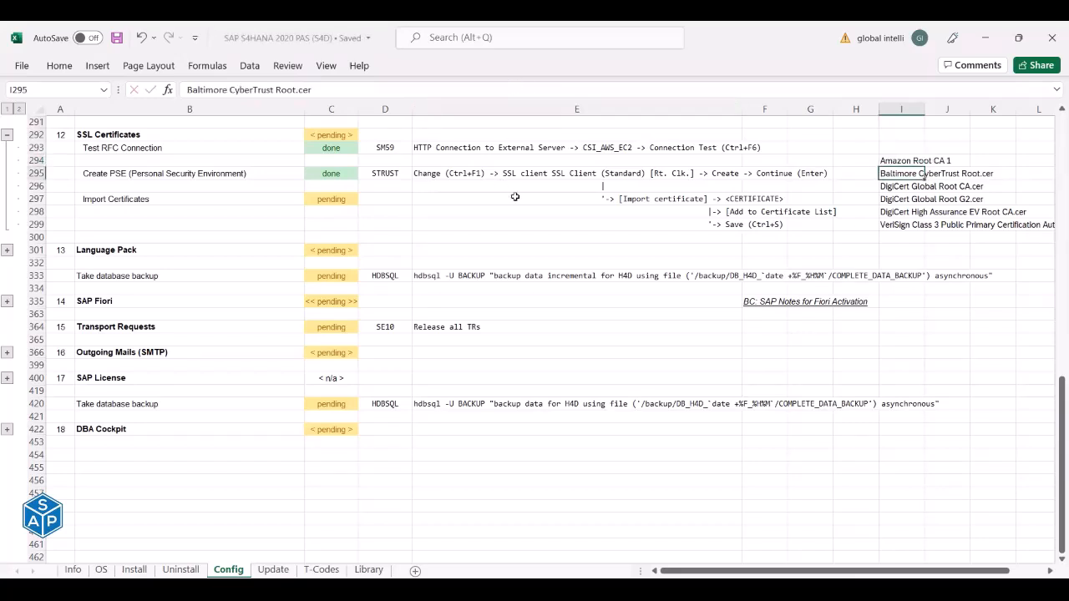
{"action": "left_click", "coordinate": [902, 161]}
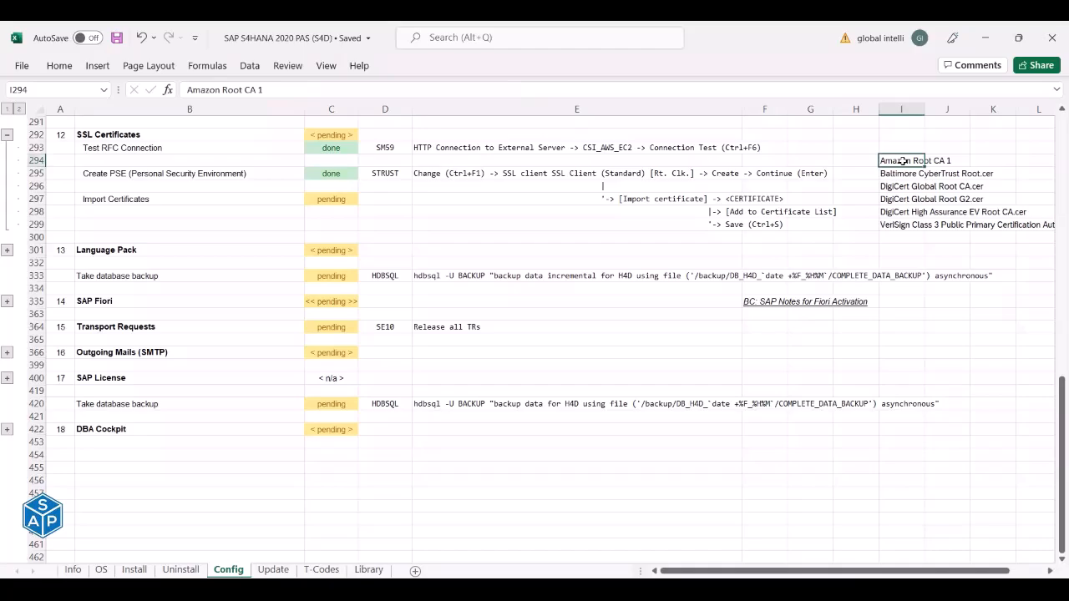
{"action": "key", "text": "alt+Tab"}
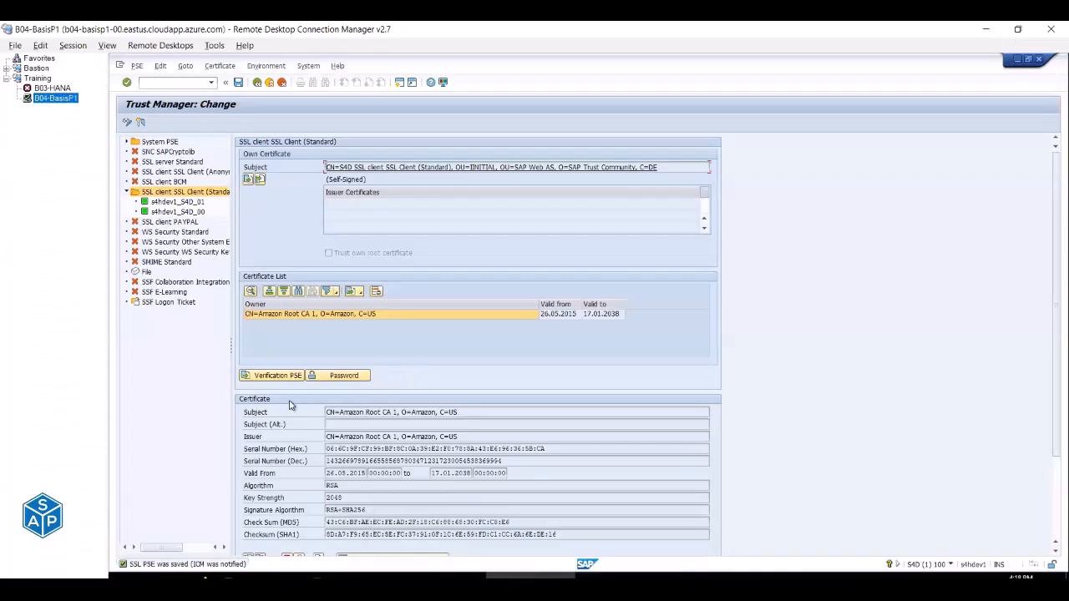
Import the Baltimore CyberTrust Root certificate file into the SSL client Standard PSE, allowing file access.
{"action": "key", "text": "alt+Tab"}
{"action": "left_click", "coordinate": [905, 174]}
{"action": "key", "text": "alt+Tab"}
{"action": "scroll", "coordinate": [254, 512], "scroll_direction": "down", "scroll_amount": 1}
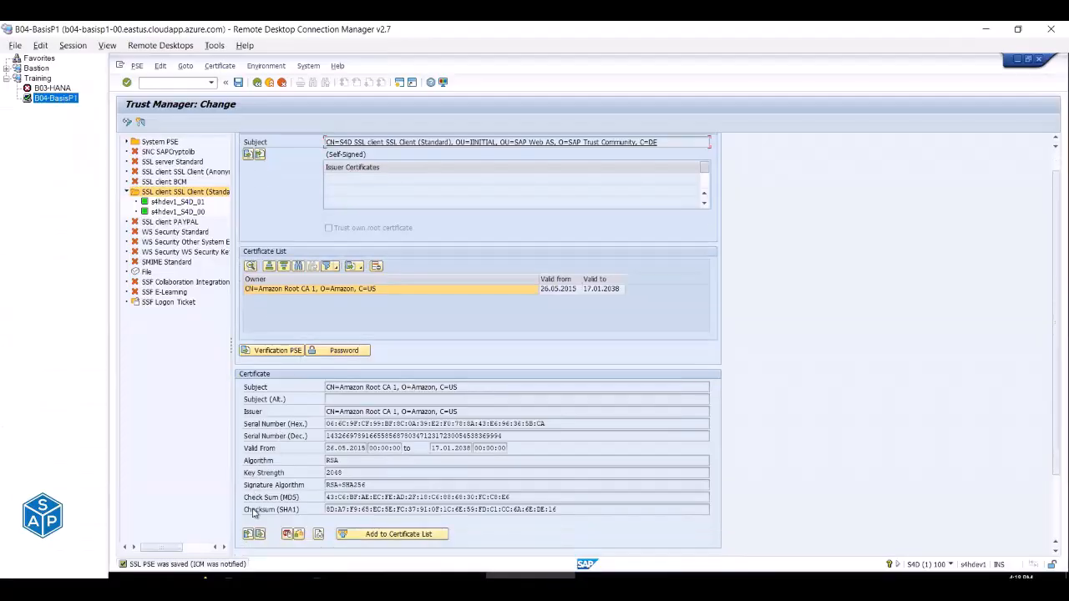
{"action": "left_click", "coordinate": [248, 535]}
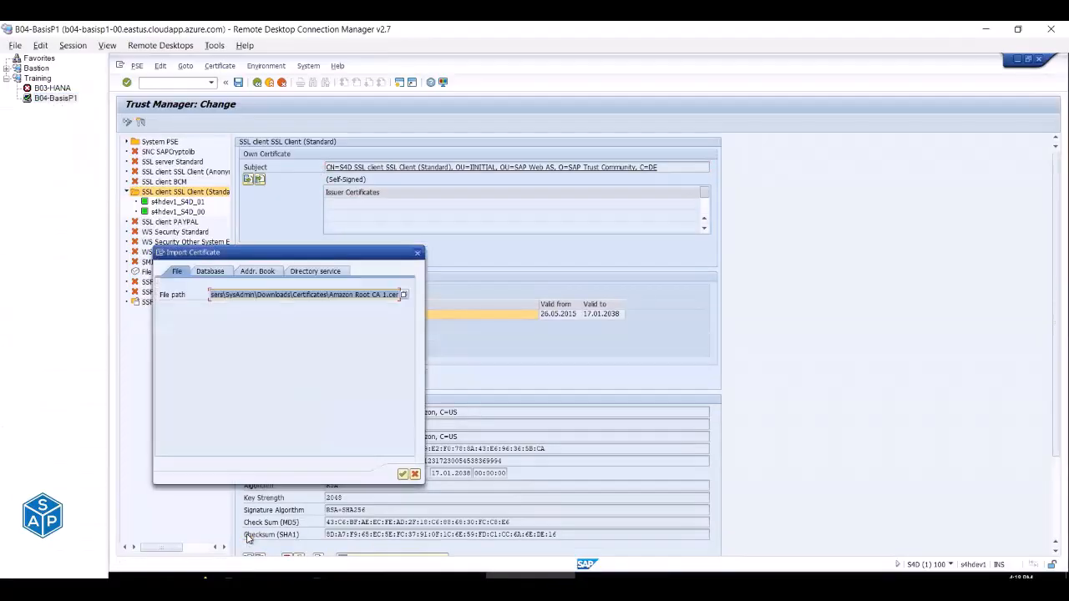
{"action": "left_click", "coordinate": [403, 296]}
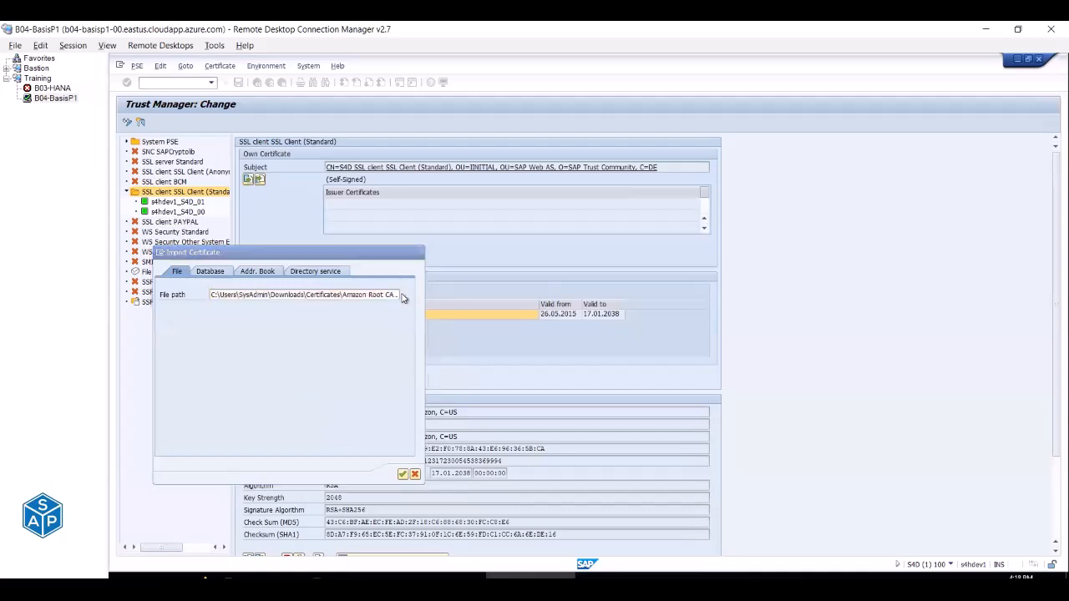
{"action": "left_click", "coordinate": [288, 320]}
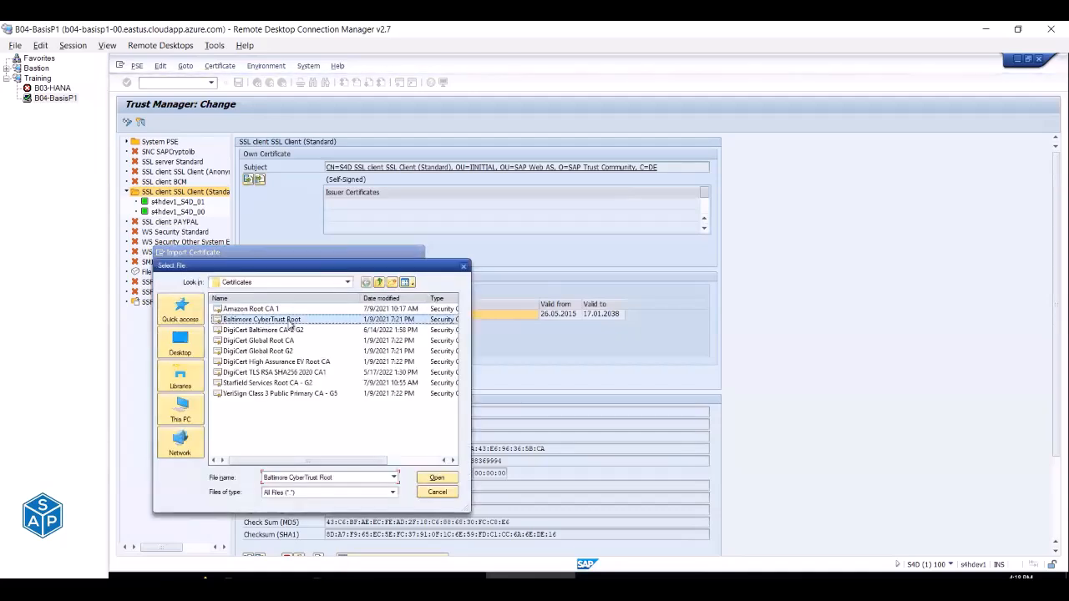
{"action": "key", "text": "alt+Tab"}
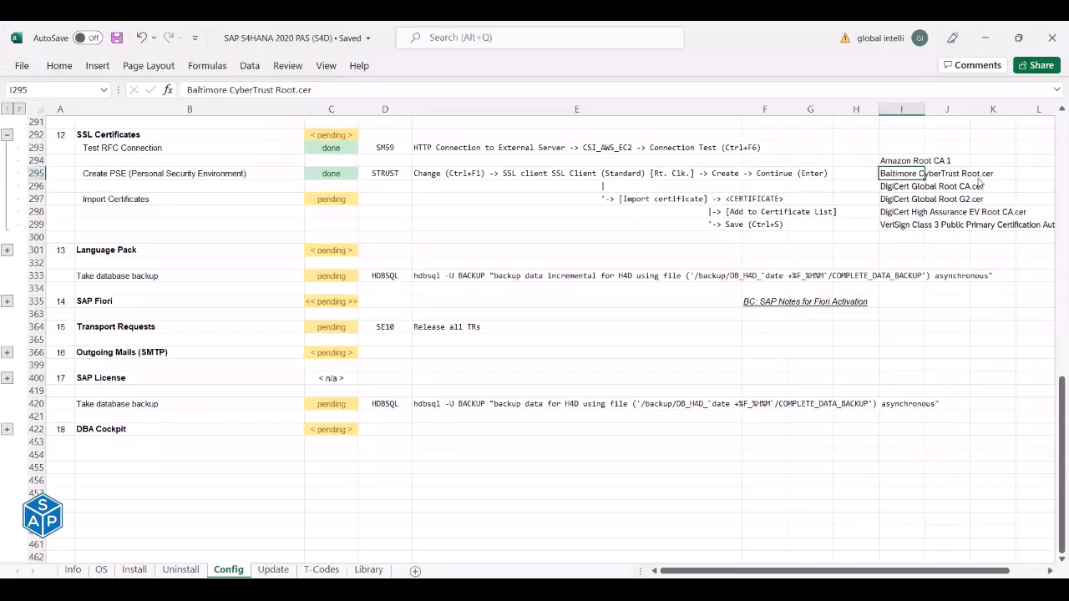
{"action": "key", "text": "alt+Tab"}
{"action": "left_click", "coordinate": [435, 479]}
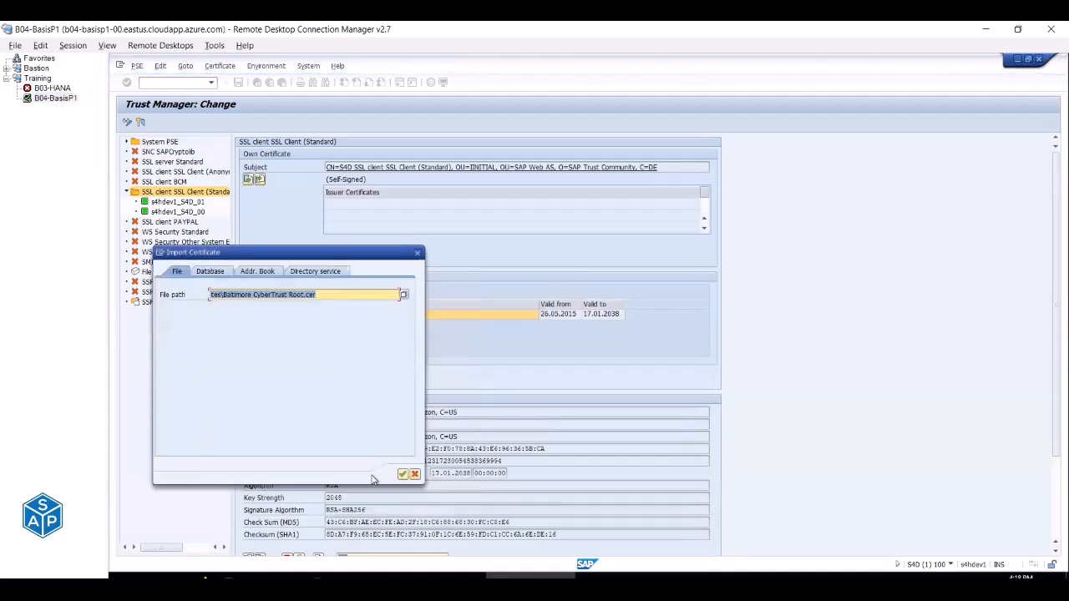
{"action": "left_click", "coordinate": [401, 473]}
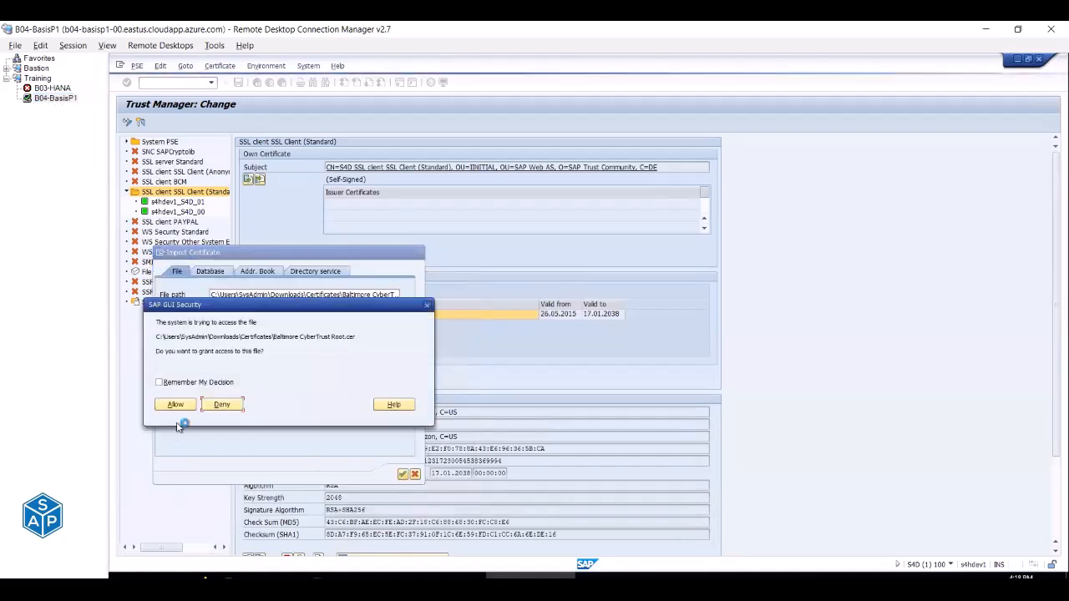
{"action": "left_click", "coordinate": [173, 406]}
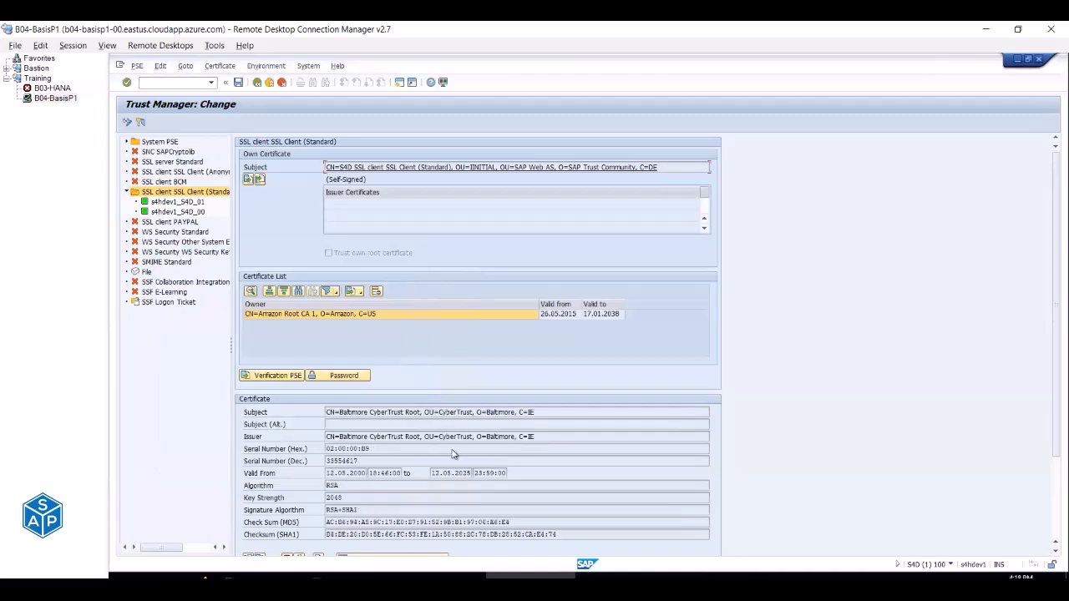
Check the Baltimore certificate's subject, serial number, RSA algorithm and MD5 checksum, then add it to the certificate list.
{"action": "left_click_drag", "start_coordinate": [330, 405], "coordinate": [515, 404]}
{"action": "scroll", "coordinate": [371, 434], "scroll_direction": "down", "scroll_amount": 1}
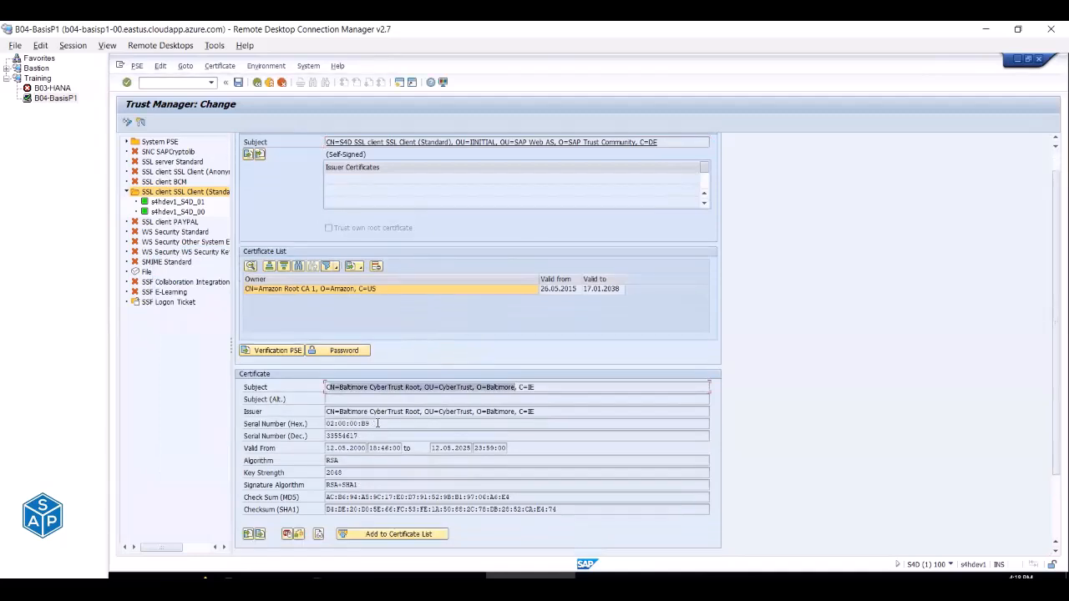
{"action": "left_click_drag", "start_coordinate": [378, 423], "coordinate": [318, 423]}
{"action": "left_click_drag", "start_coordinate": [342, 460], "coordinate": [314, 464]}
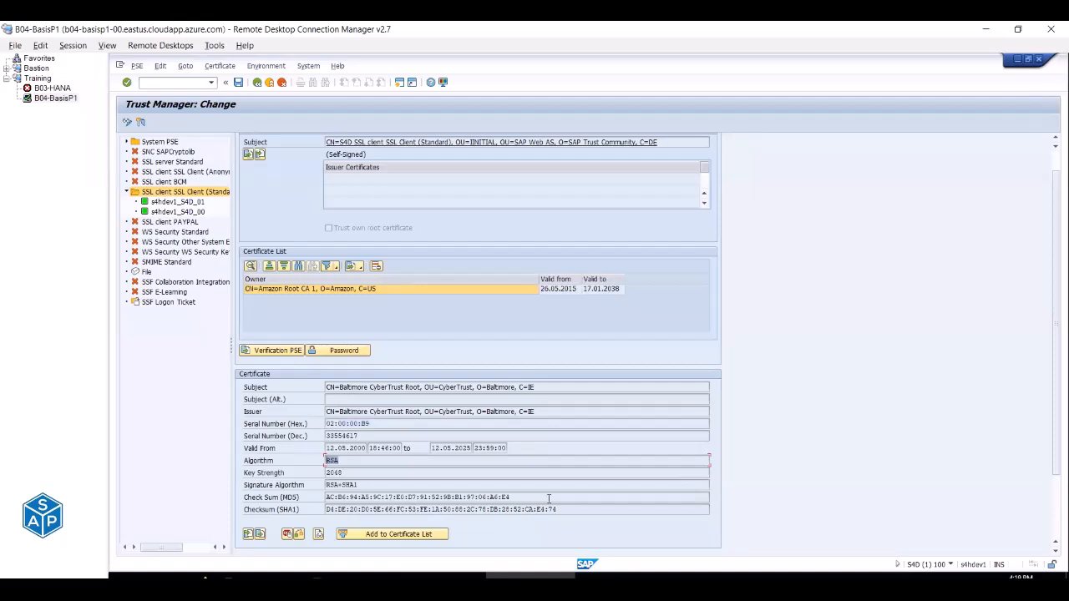
{"action": "left_click_drag", "start_coordinate": [511, 497], "coordinate": [324, 498]}
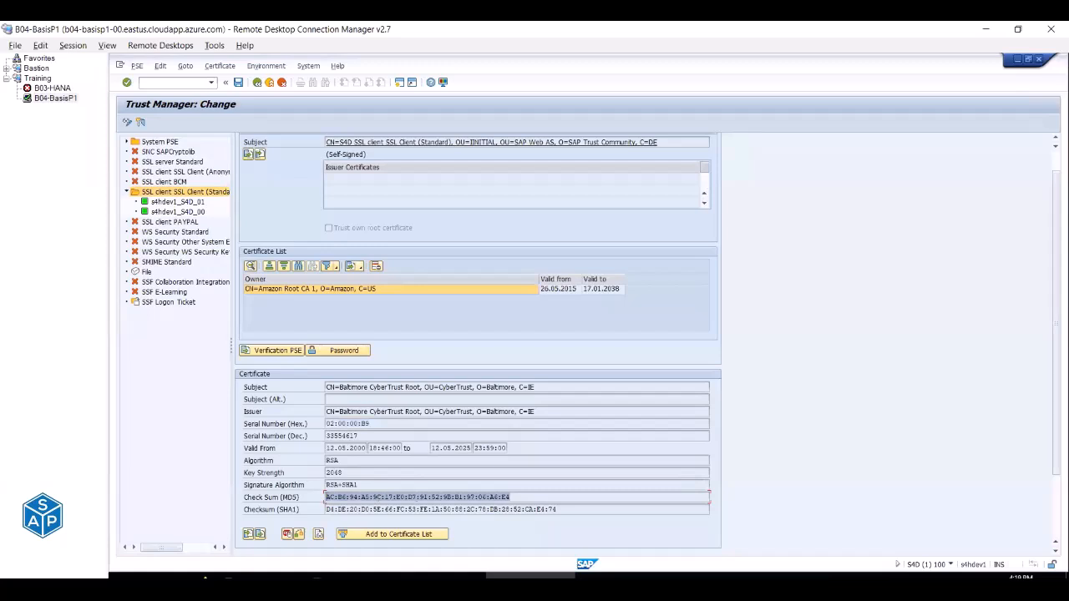
{"action": "left_click_drag", "start_coordinate": [339, 387], "coordinate": [422, 387]}
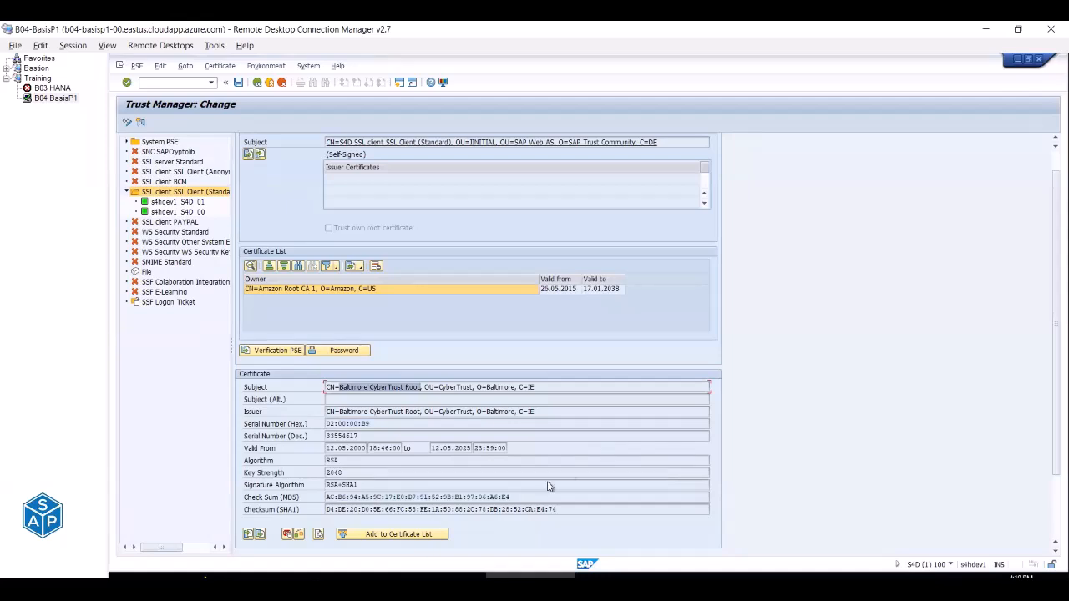
{"action": "left_click", "coordinate": [409, 535]}
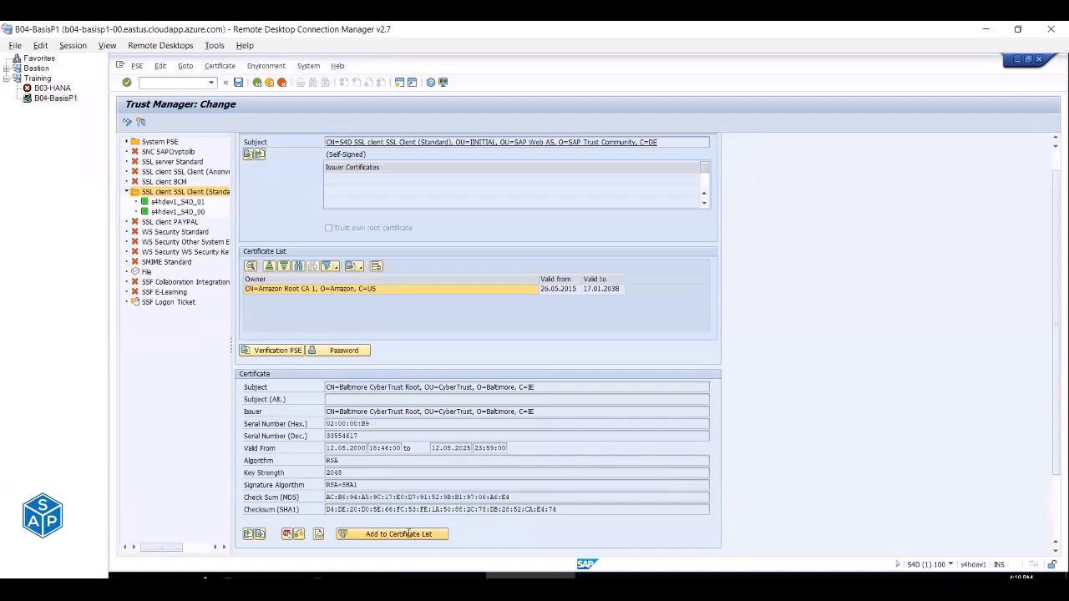
{"action": "left_click", "coordinate": [281, 327]}
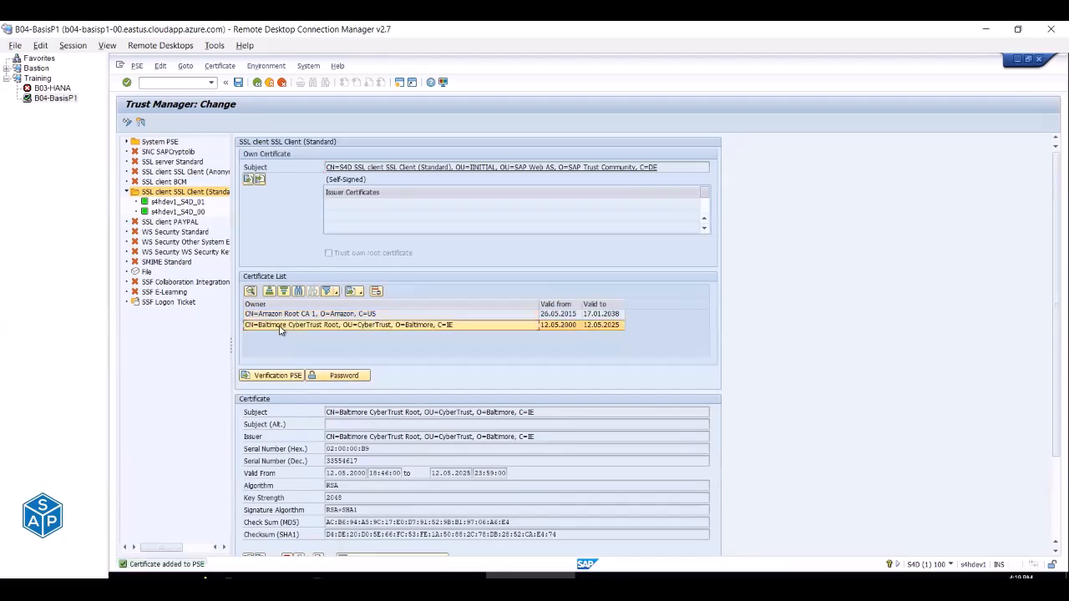
{"action": "scroll", "coordinate": [247, 552], "scroll_direction": "down", "scroll_amount": 1}
Import DigiCert Global Root CA.cer and add it as the third certificate in the list.
{"action": "left_click", "coordinate": [248, 551]}
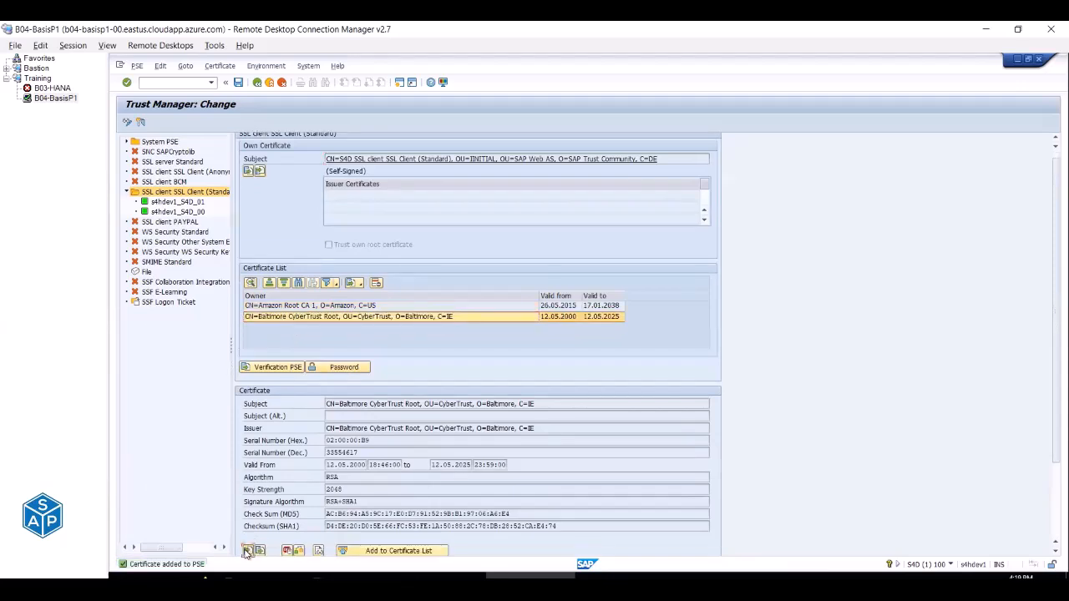
{"action": "left_click", "coordinate": [403, 297]}
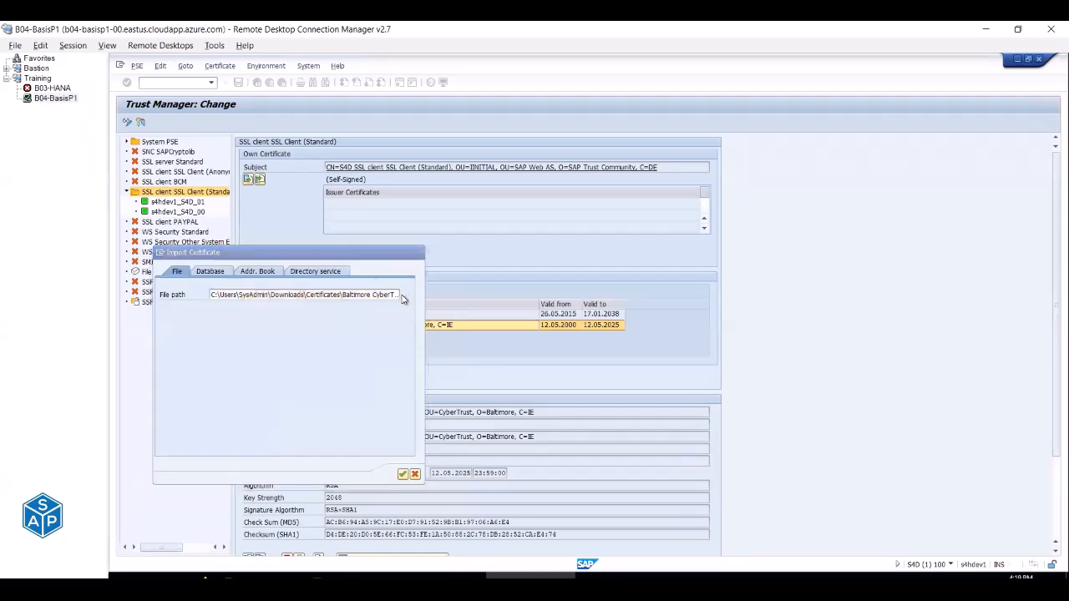
{"action": "key", "text": "alt+Tab"}
{"action": "left_click", "coordinate": [895, 186]}
{"action": "key", "text": "alt+Tab"}
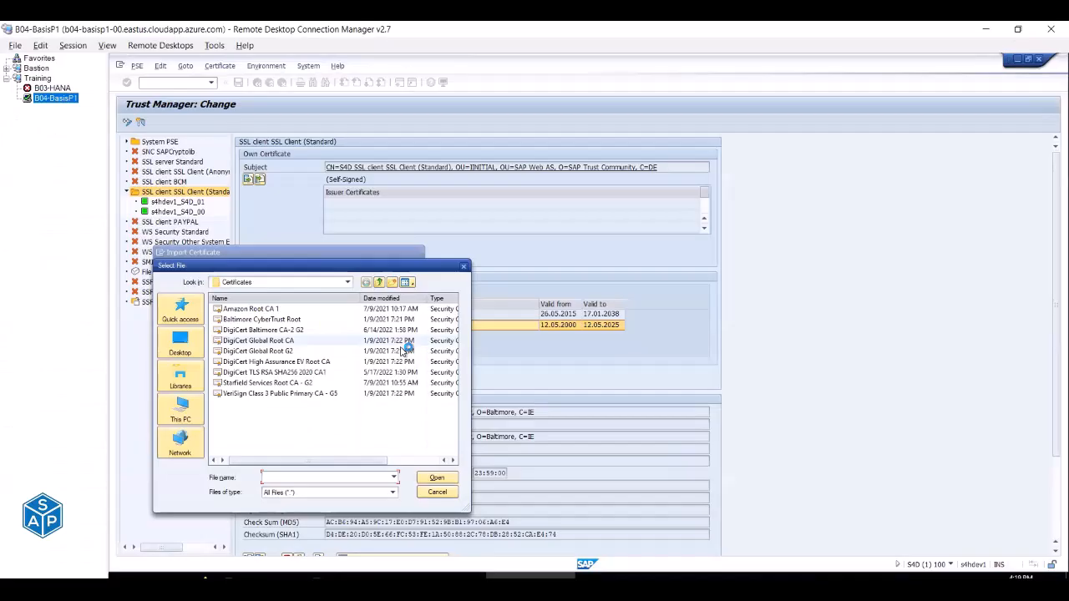
{"action": "double_click", "coordinate": [288, 341]}
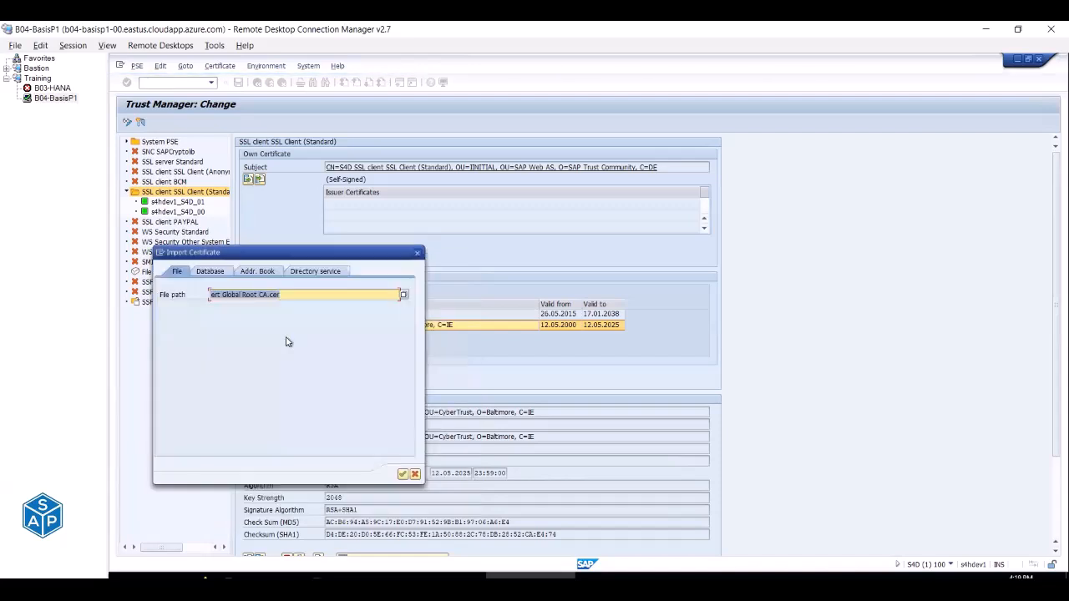
{"action": "left_click", "coordinate": [402, 474]}
{"action": "left_click", "coordinate": [173, 396]}
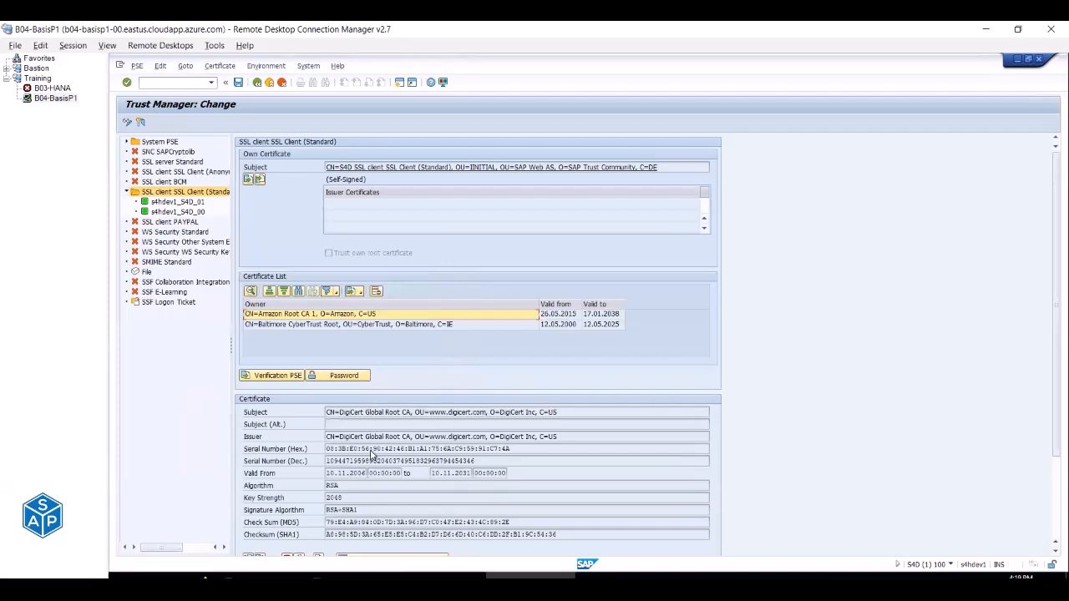
{"action": "scroll", "coordinate": [371, 451], "scroll_direction": "down", "scroll_amount": 1}
{"action": "left_click", "coordinate": [370, 551]}
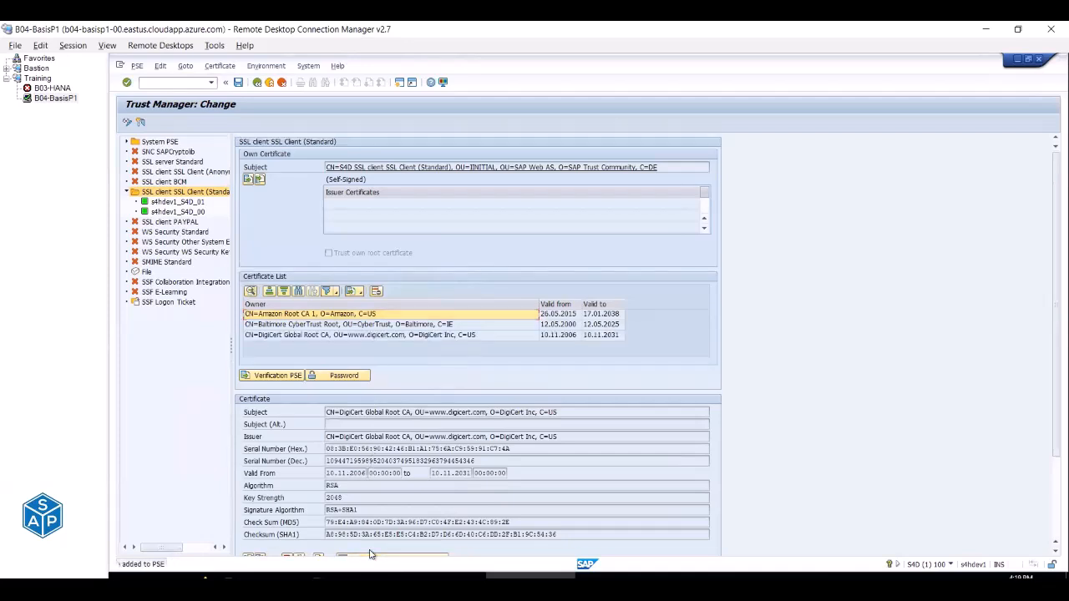
{"action": "scroll", "coordinate": [279, 512], "scroll_direction": "down", "scroll_amount": 2}
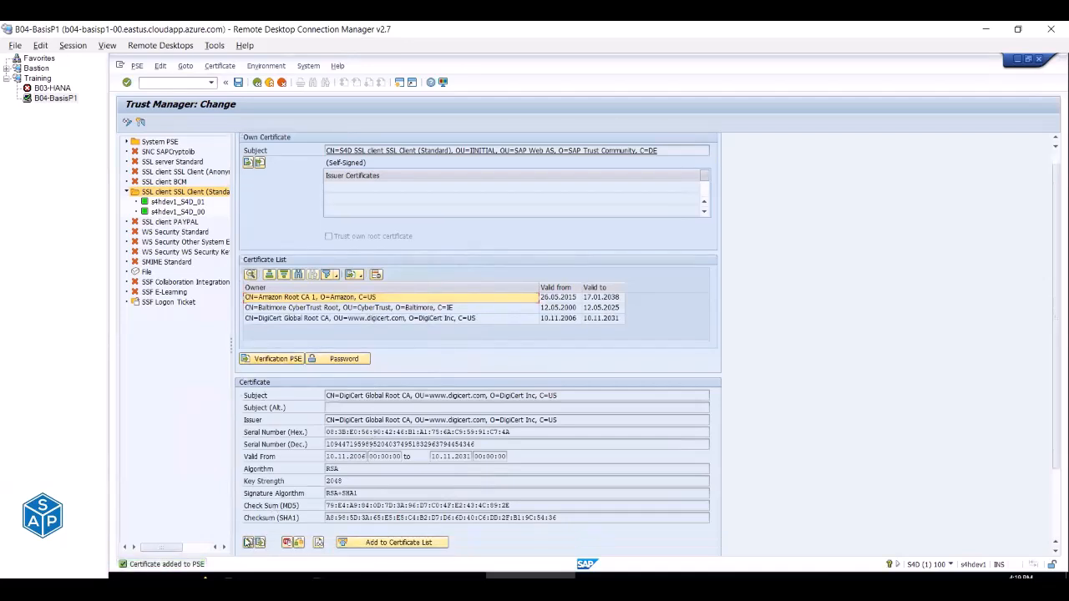
{"action": "left_click", "coordinate": [249, 543]}
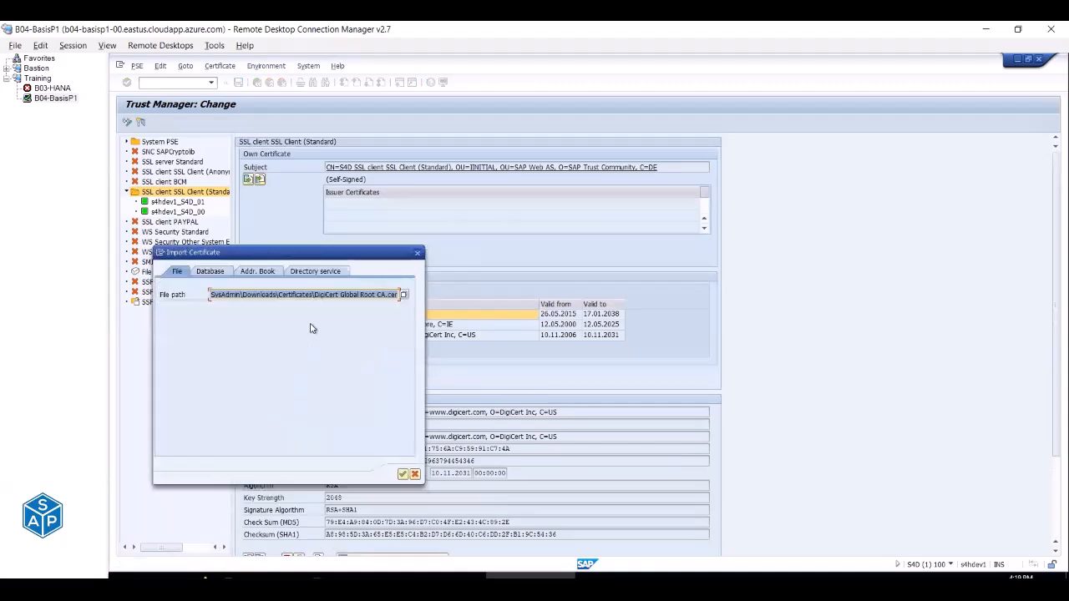
Import DigiCert Global Root G2.cer and add it to the SSL client Standard PSE certificate list.
{"action": "left_click", "coordinate": [405, 295]}
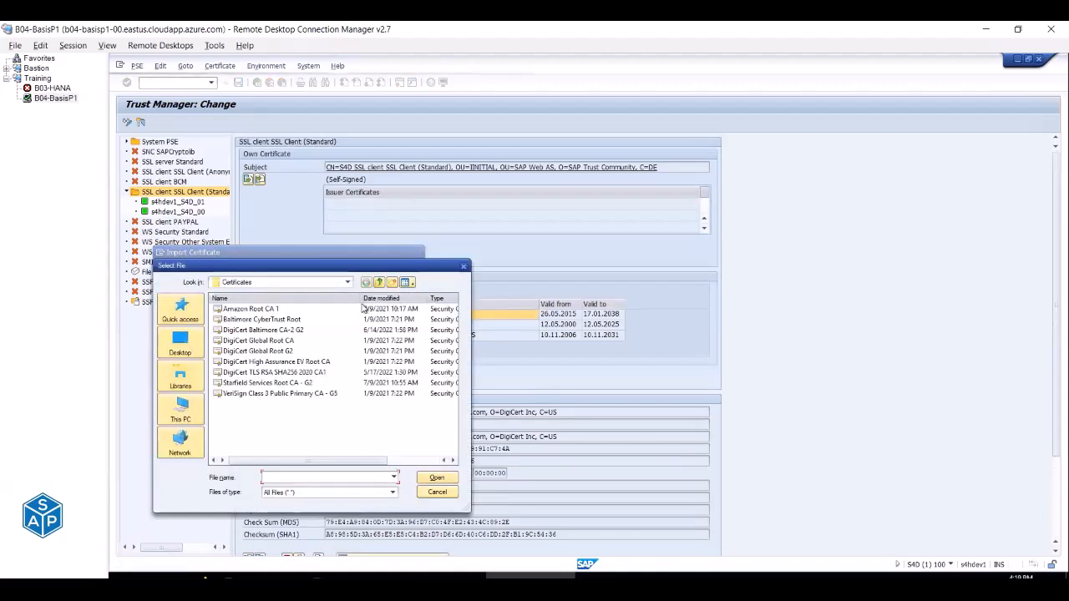
{"action": "double_click", "coordinate": [288, 351]}
{"action": "key", "text": "alt+Tab"}
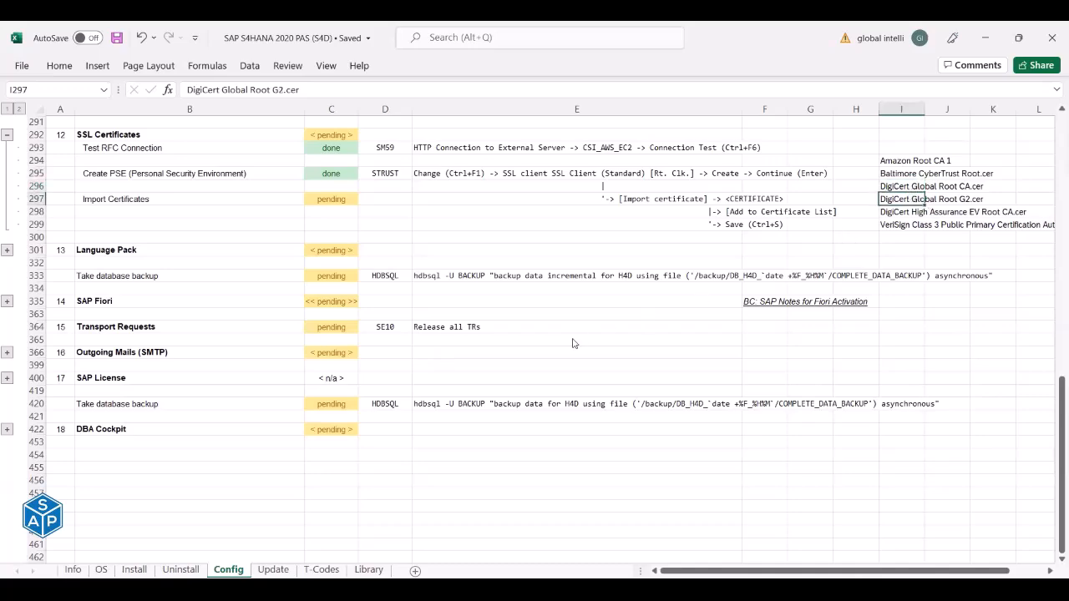
{"action": "key", "text": "alt+Tab"}
{"action": "left_click", "coordinate": [403, 473]}
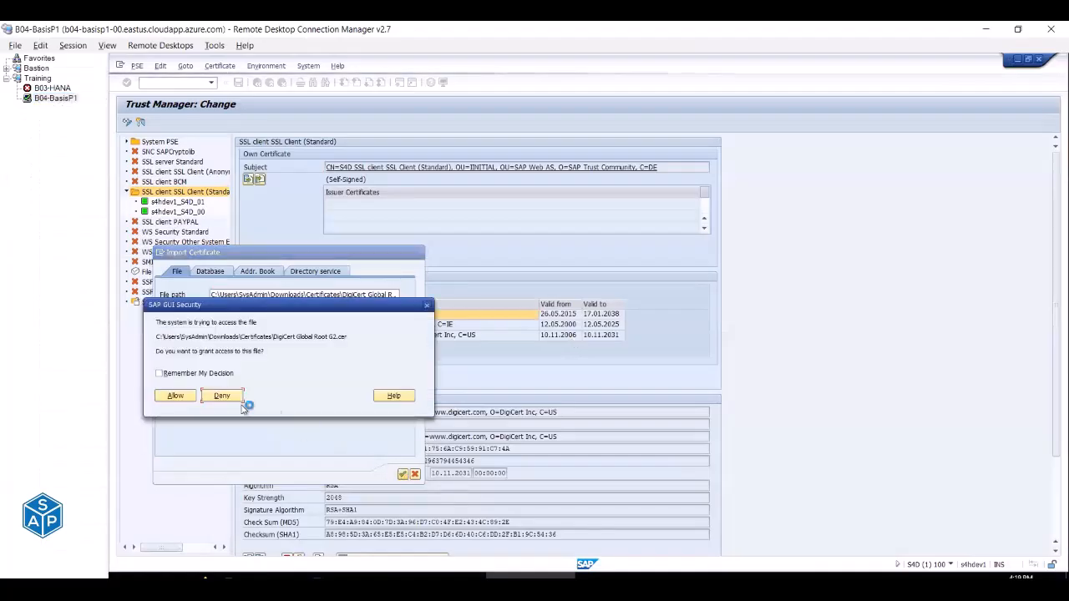
{"action": "left_click", "coordinate": [176, 395]}
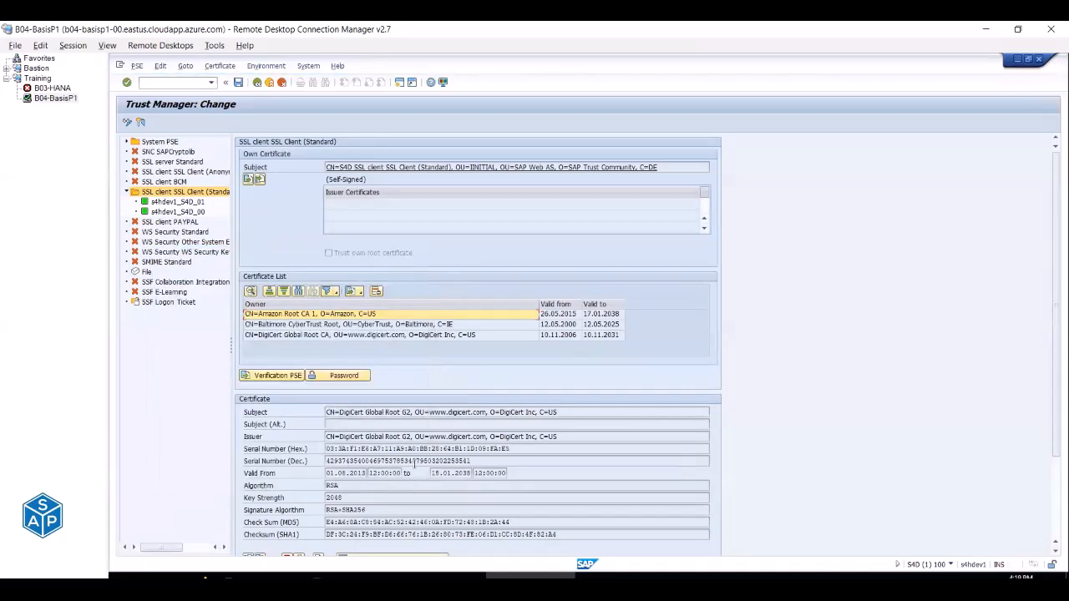
{"action": "left_click", "coordinate": [427, 535]}
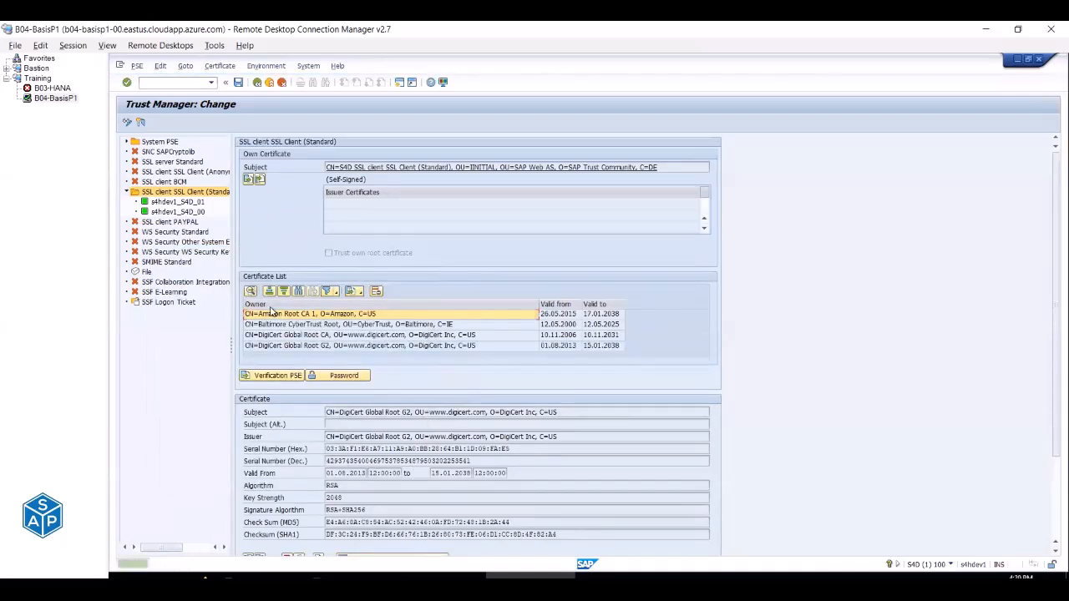
Review the certificate names in the Excel checklist's column I, starting from Amazon Root CA 1.
{"action": "key", "text": "alt+Tab"}
{"action": "left_click", "coordinate": [887, 164]}
{"action": "left_click", "coordinate": [885, 173]}
{"action": "left_click", "coordinate": [885, 186]}
{"action": "left_click", "coordinate": [885, 199]}
{"action": "left_click", "coordinate": [884, 212]}
{"action": "key", "text": "alt+Tab"}
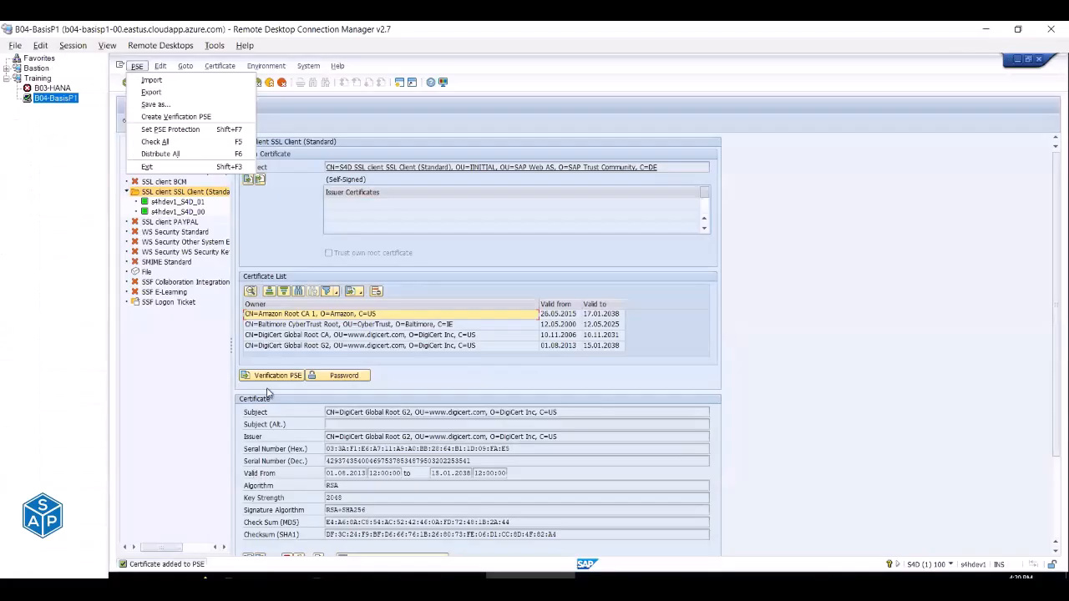
Import DigiCert High Assurance EV Root CA.cer and add it as the fifth PSE certificate.
{"action": "left_click", "coordinate": [249, 558]}
{"action": "left_click", "coordinate": [403, 295]}
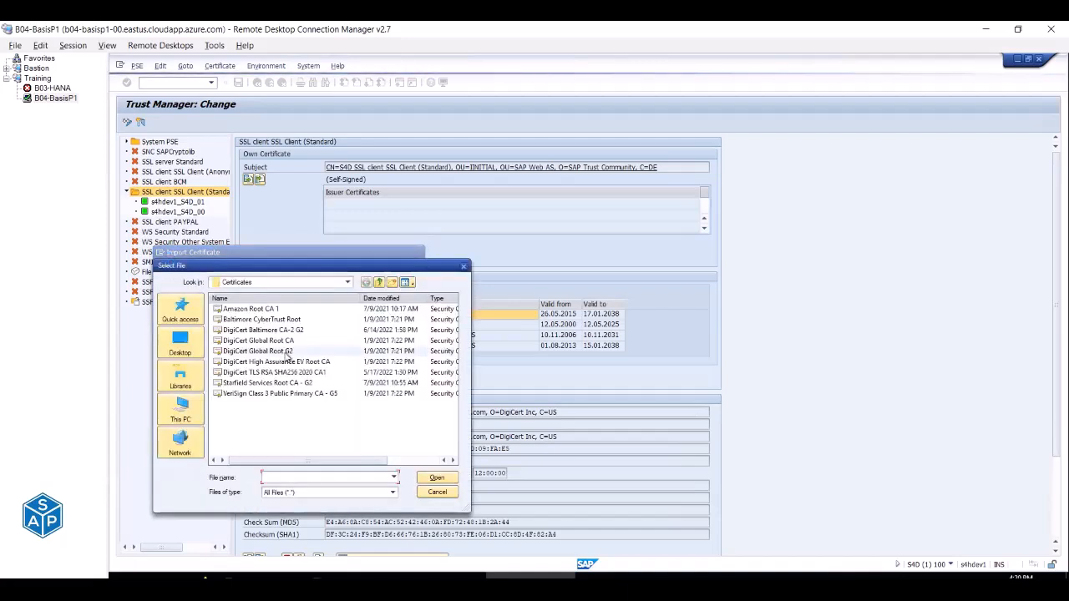
{"action": "left_click", "coordinate": [280, 362]}
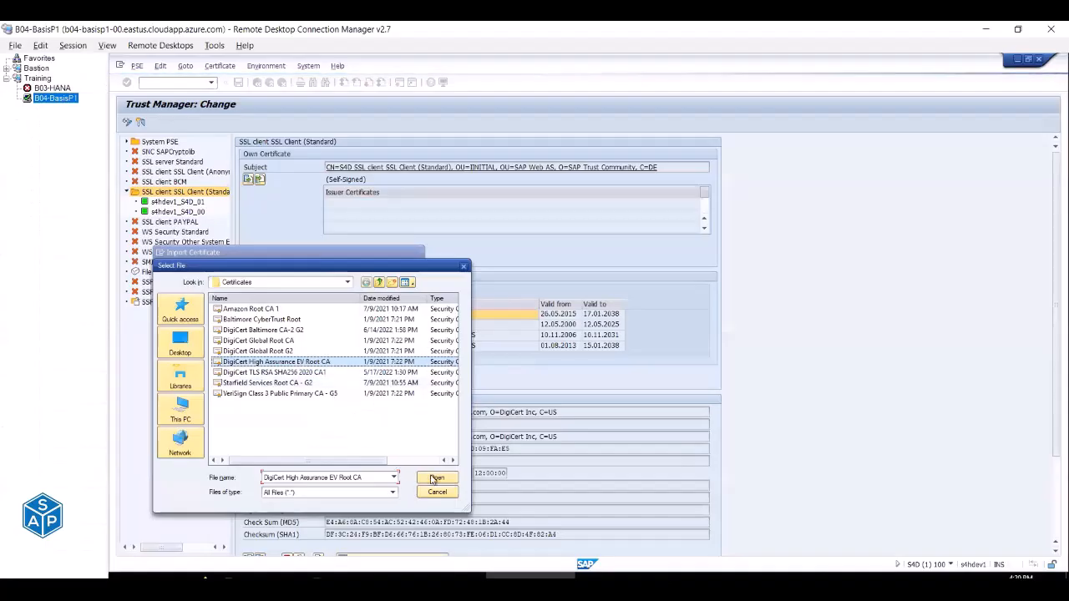
{"action": "left_click", "coordinate": [435, 478]}
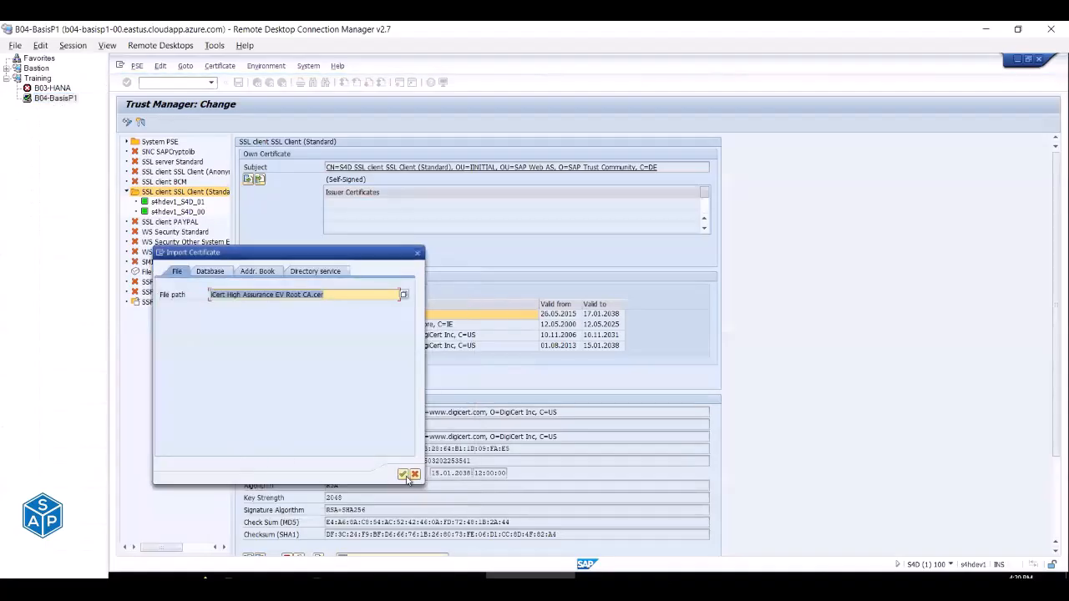
{"action": "left_click", "coordinate": [404, 476]}
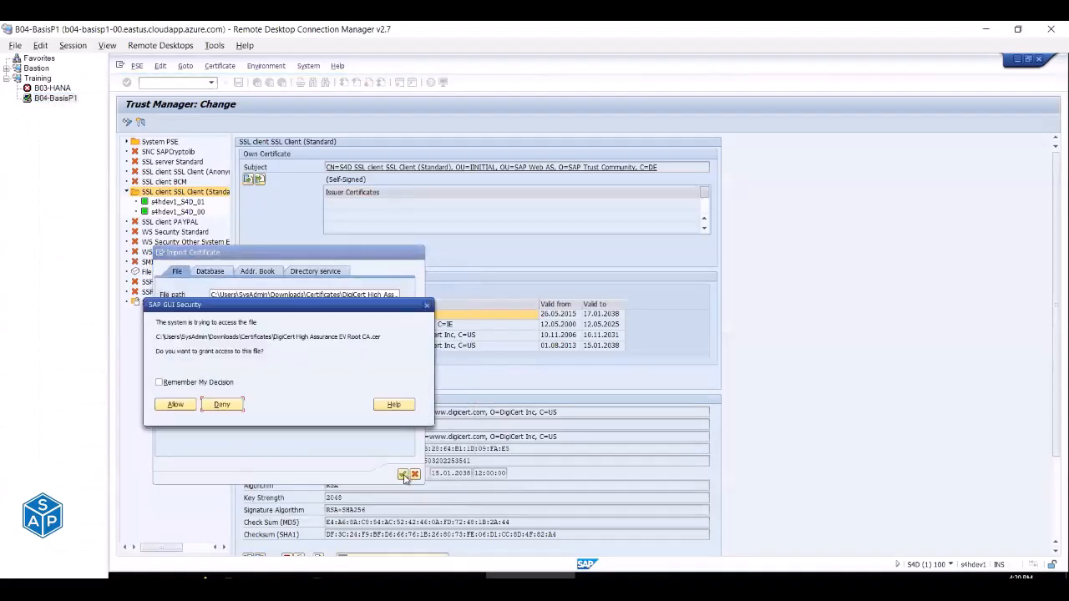
{"action": "left_click", "coordinate": [171, 405]}
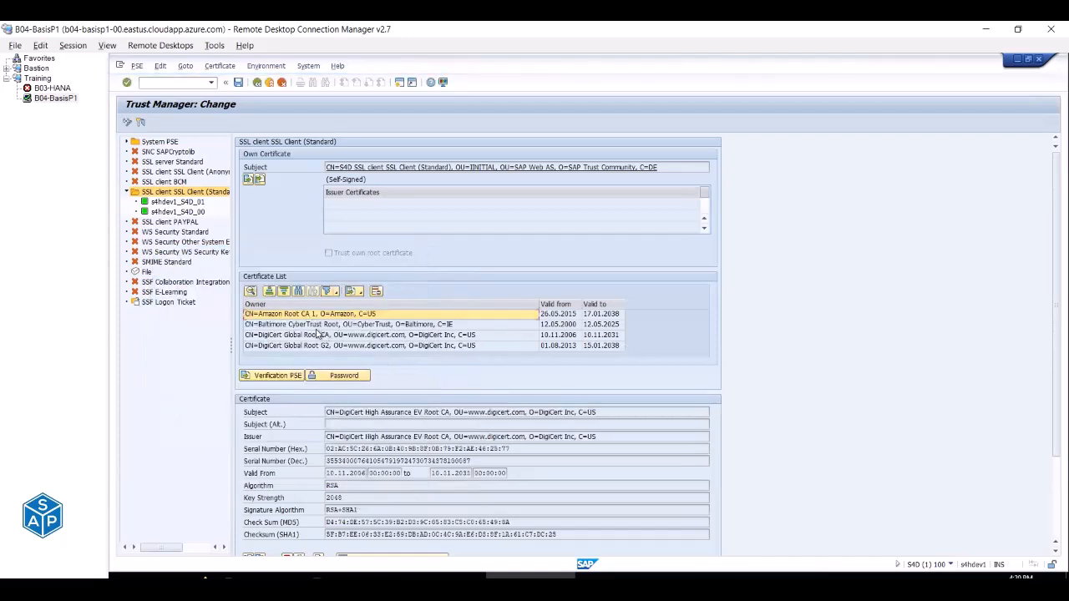
{"action": "scroll", "coordinate": [417, 543], "scroll_direction": "down", "scroll_amount": 1}
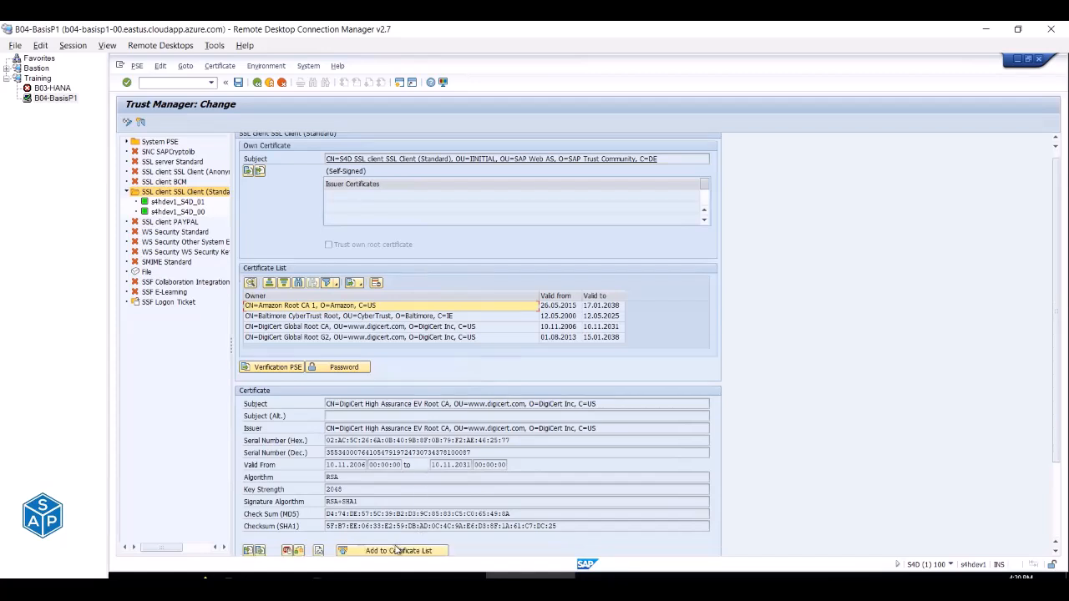
{"action": "left_click", "coordinate": [398, 551]}
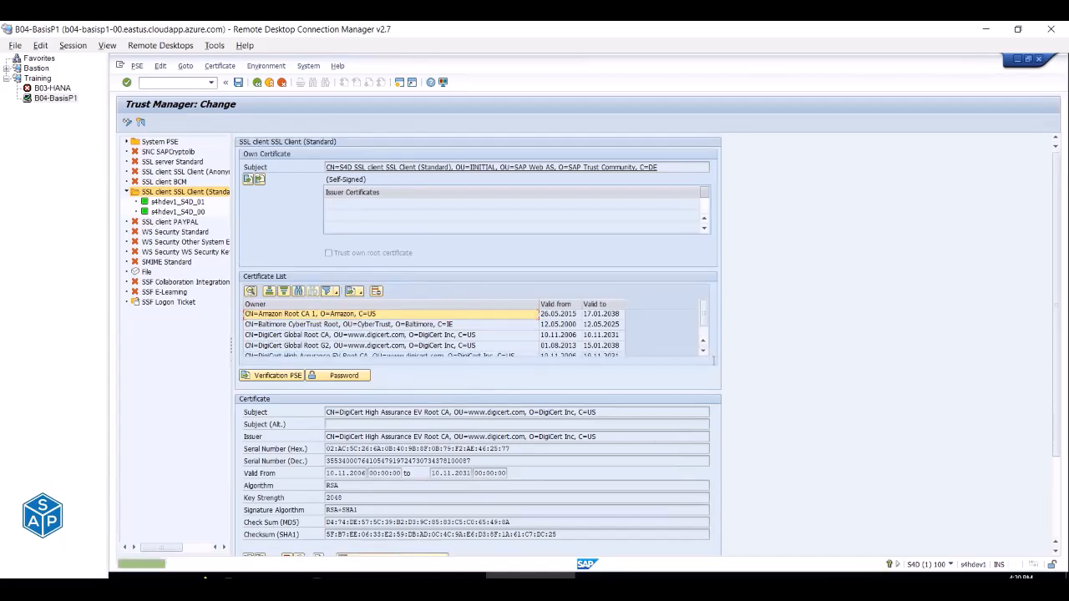
Look up the VeriSign certificate name in checklist cell I299.
{"action": "left_click", "coordinate": [703, 353]}
{"action": "key", "text": "alt+Tab"}
{"action": "left_click", "coordinate": [904, 226]}
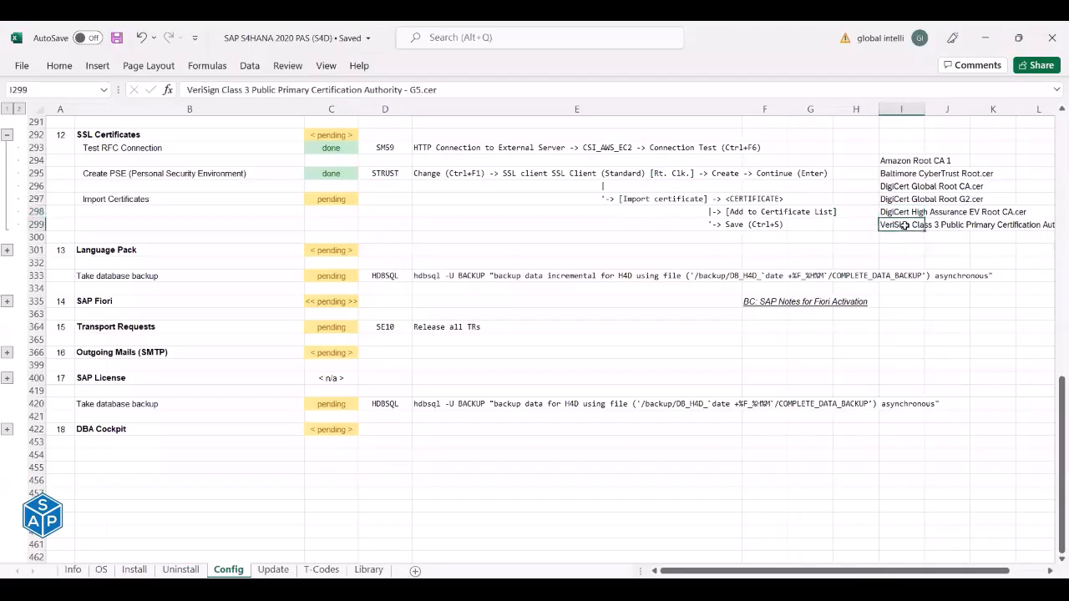
{"action": "key", "text": "alt+Tab"}
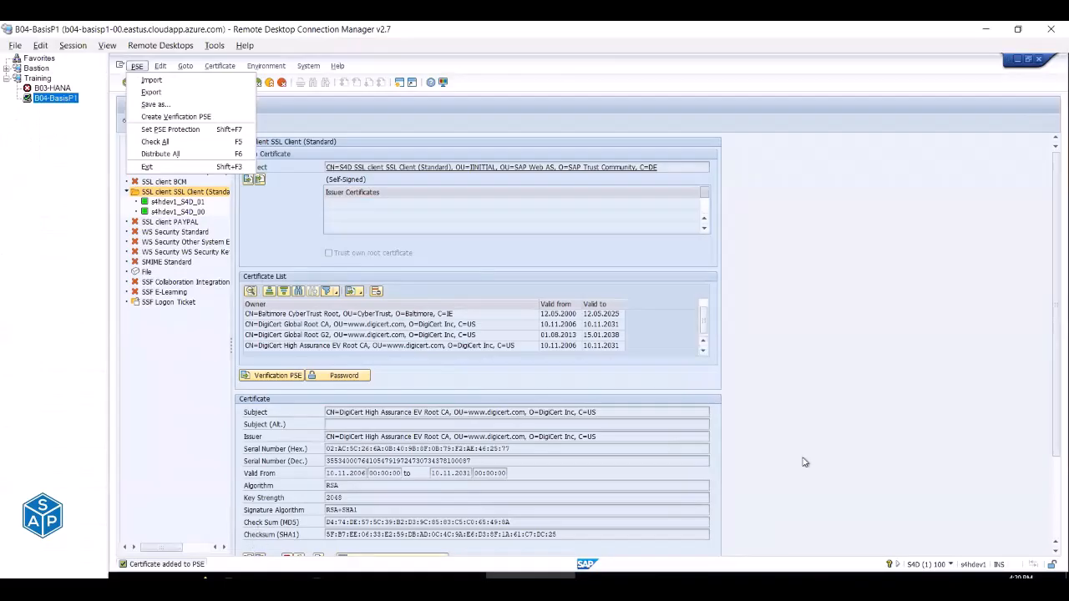
{"action": "left_click", "coordinate": [826, 457]}
{"action": "scroll", "coordinate": [827, 456], "scroll_direction": "down", "scroll_amount": 3}
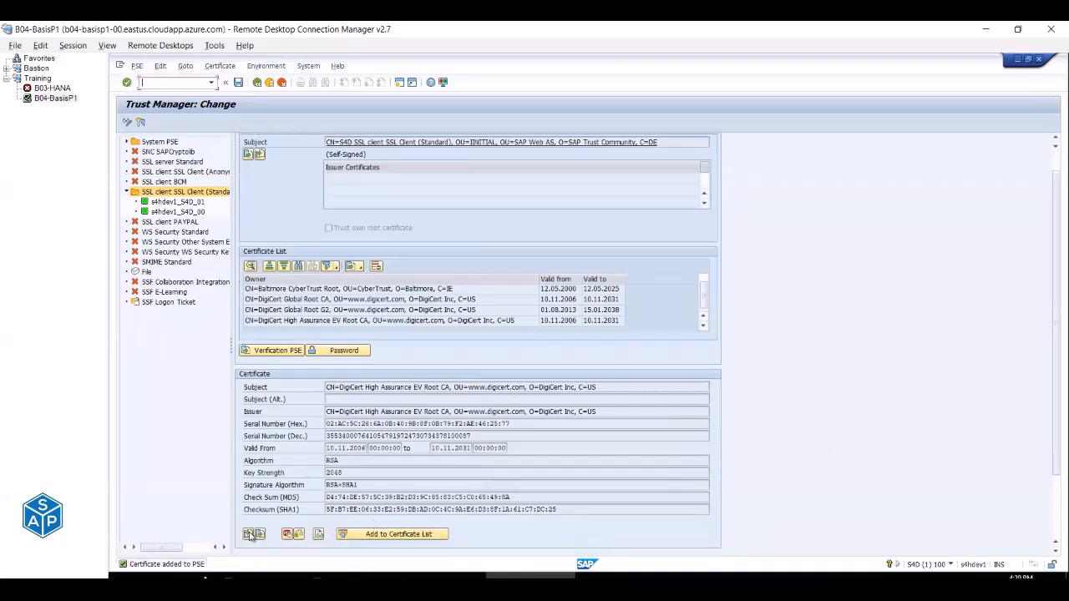
Import the VeriSign Class 3 G5 certificate file and add it to the PSE list.
{"action": "left_click", "coordinate": [249, 535]}
{"action": "left_click", "coordinate": [404, 295]}
{"action": "double_click", "coordinate": [346, 394]}
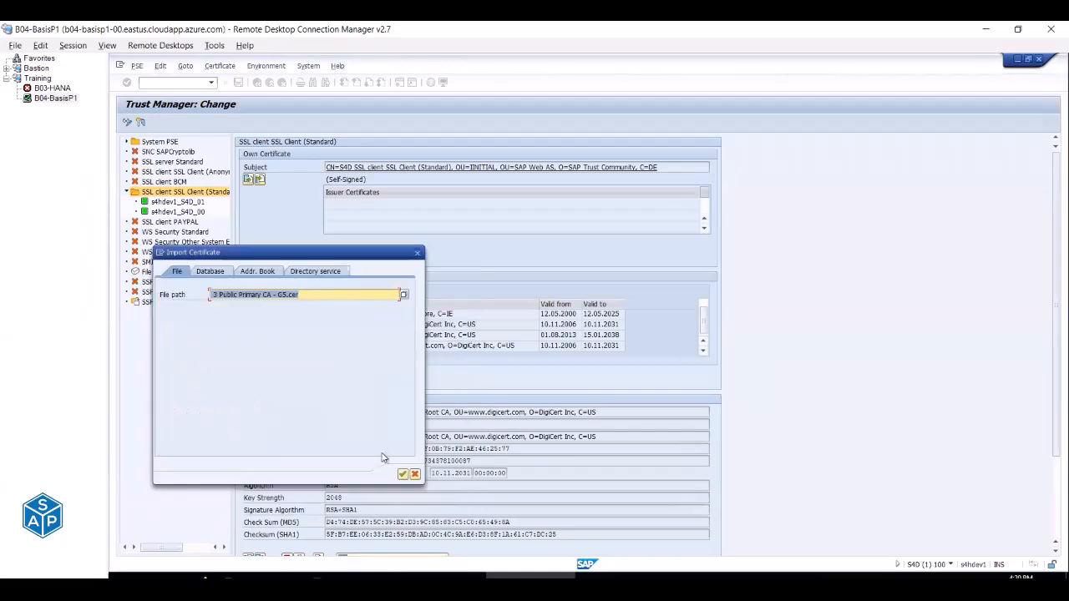
{"action": "left_click", "coordinate": [401, 473]}
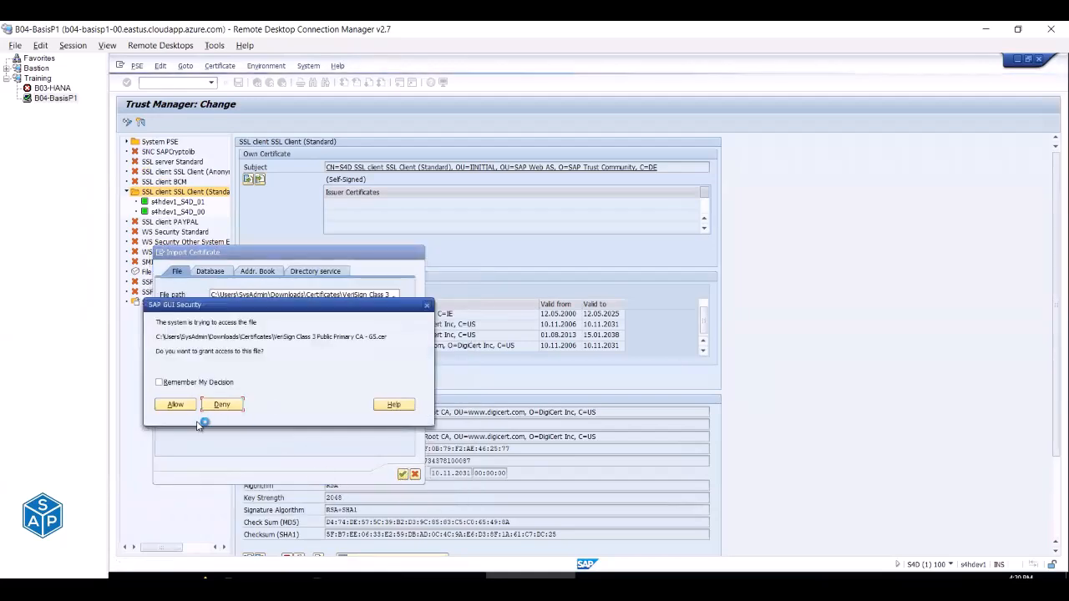
{"action": "left_click", "coordinate": [176, 404]}
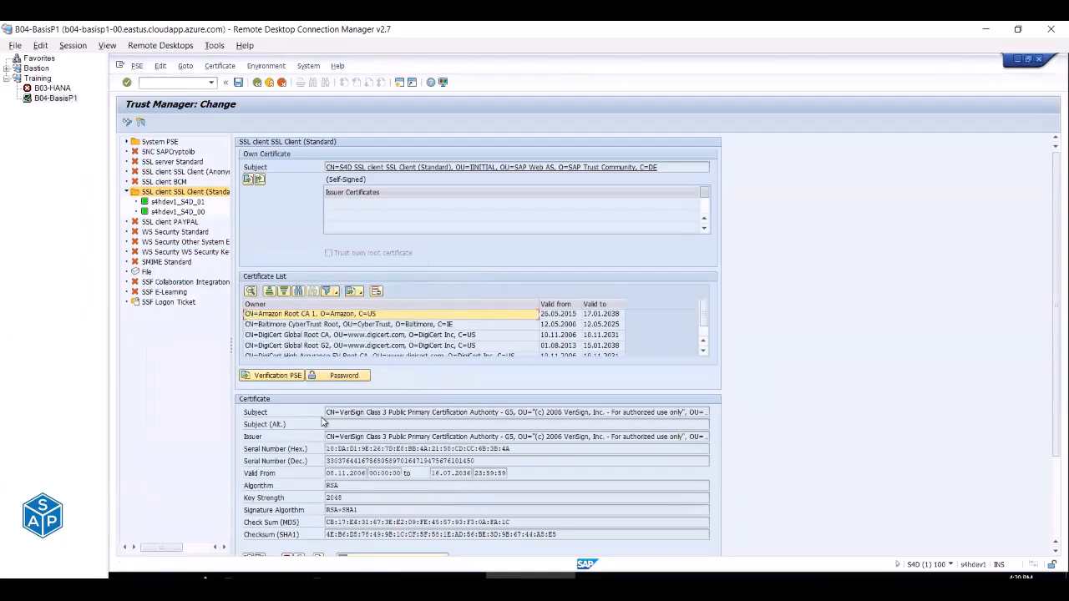
{"action": "scroll", "coordinate": [324, 422], "scroll_direction": "down", "scroll_amount": 2}
{"action": "left_click", "coordinate": [368, 526]}
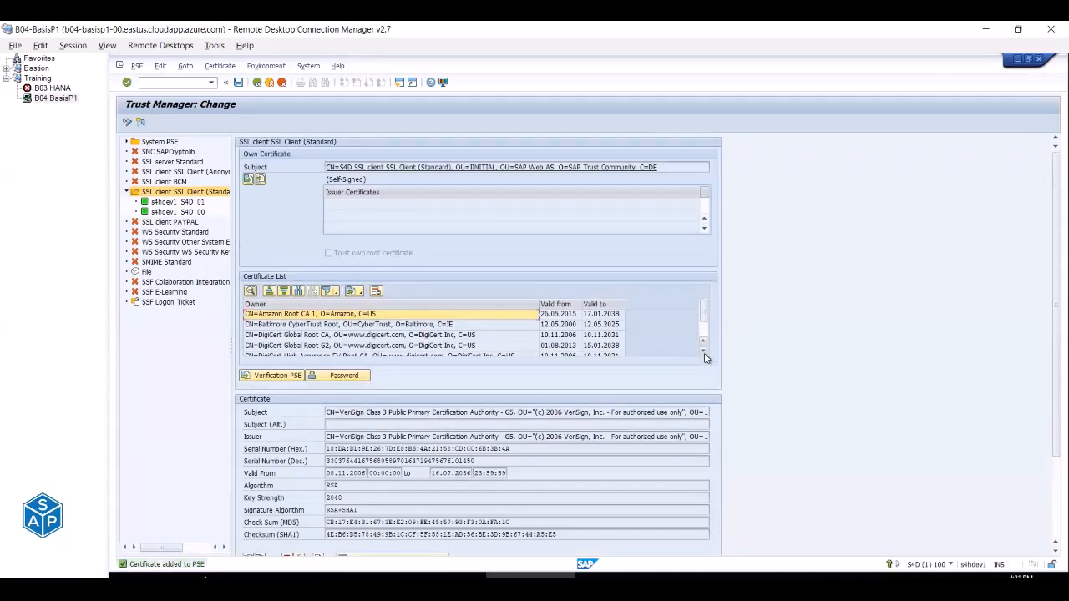
Verify the six listed certificates including VeriSign Class 3 G5, then save the SSL client PSE.
{"action": "left_click", "coordinate": [408, 325]}
{"action": "left_click", "coordinate": [409, 335]}
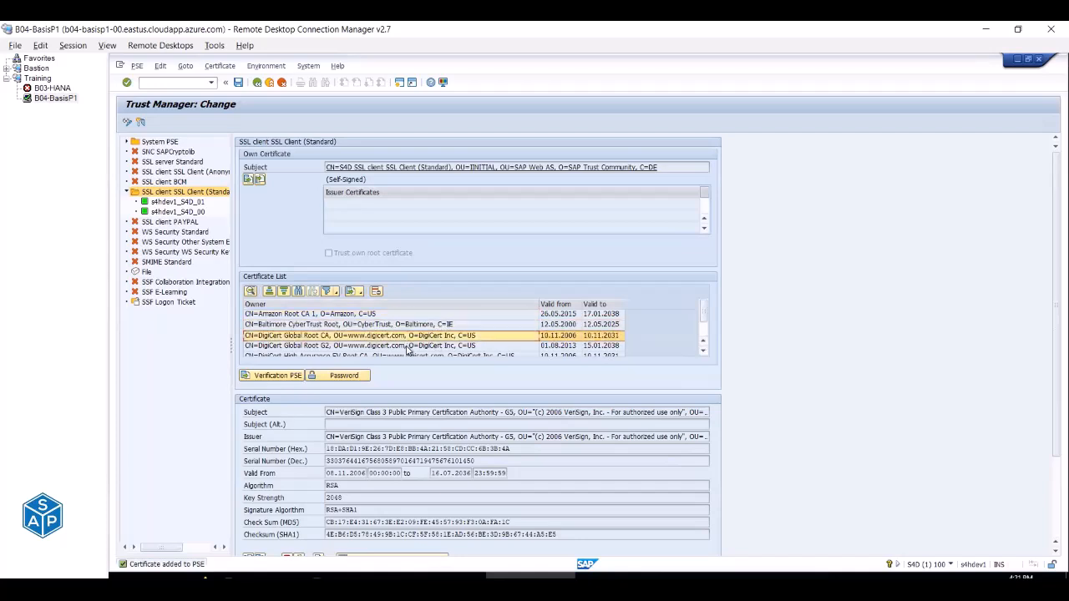
{"action": "left_click", "coordinate": [404, 355]}
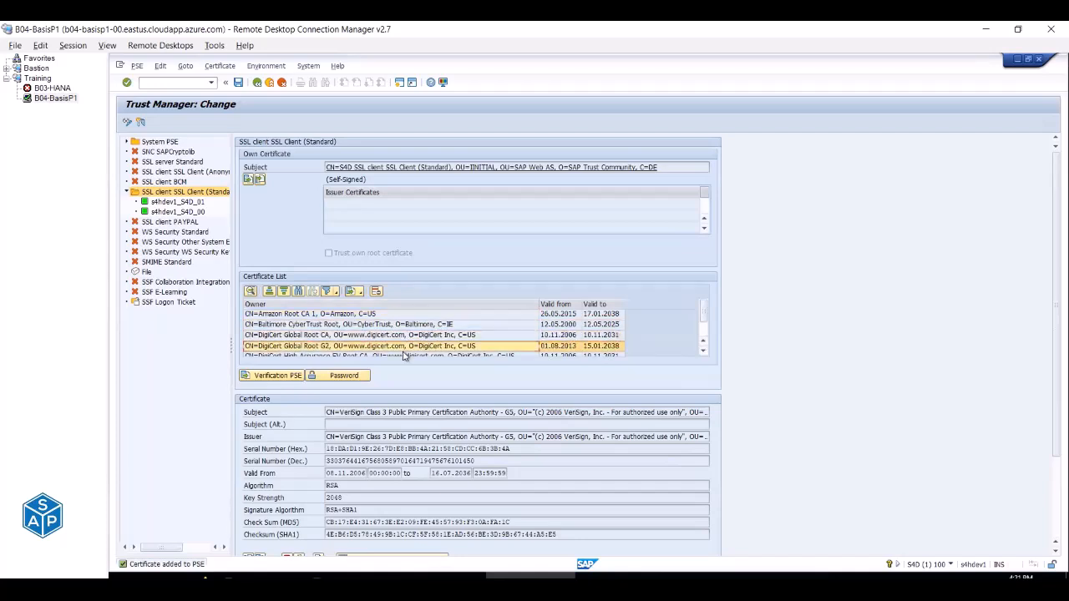
{"action": "left_click", "coordinate": [704, 351]}
{"action": "left_click", "coordinate": [704, 351]}
{"action": "left_click", "coordinate": [479, 347]}
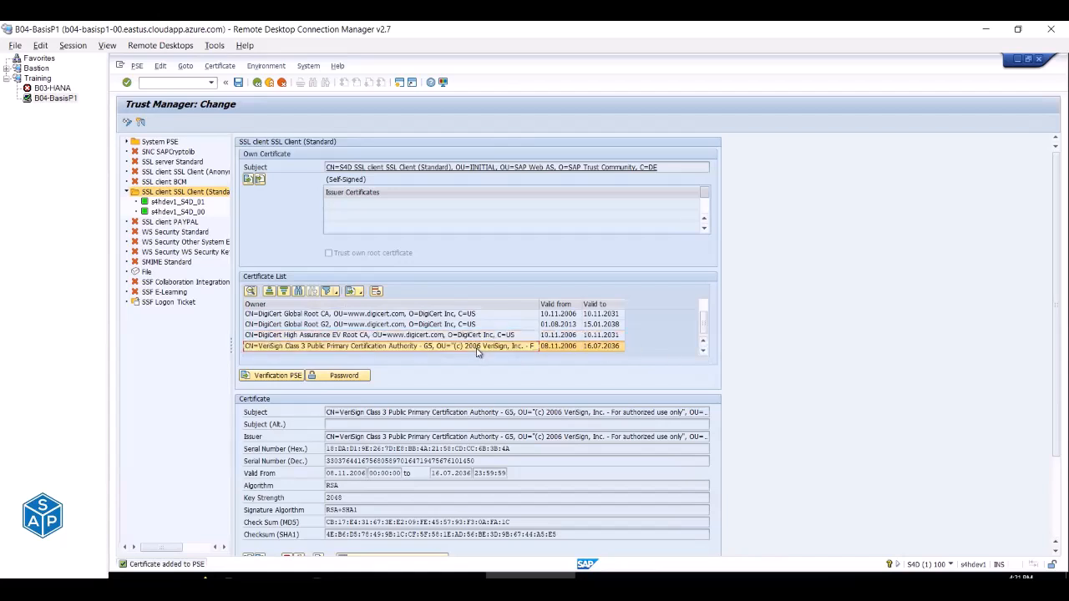
{"action": "left_click", "coordinate": [238, 82]}
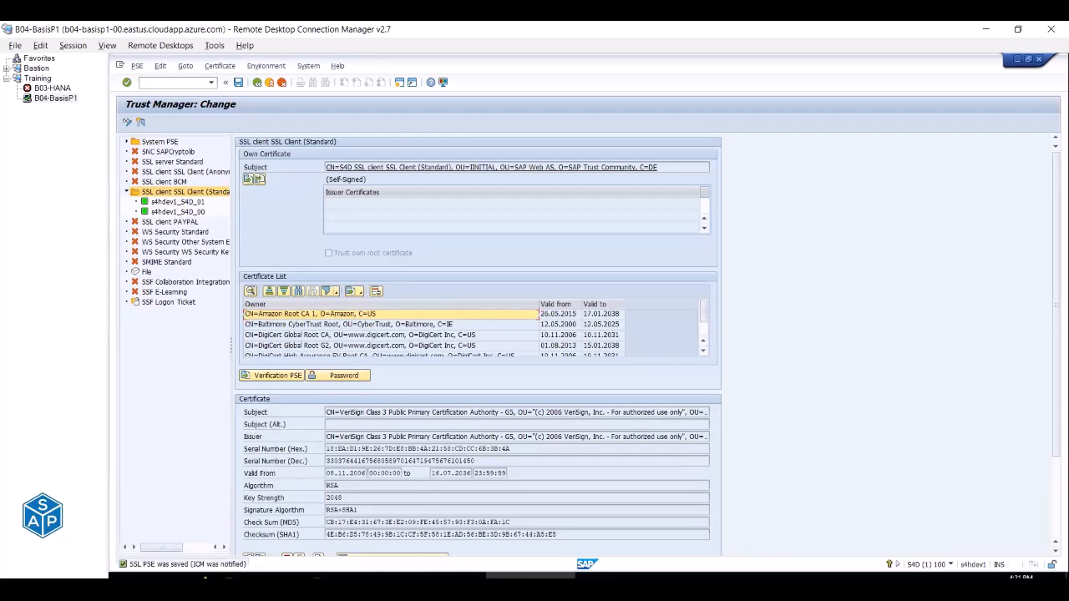
Enter 'done' in C297, collapse the SSL Certificates group, and save the workbook.
{"action": "left_click", "coordinate": [352, 576]}
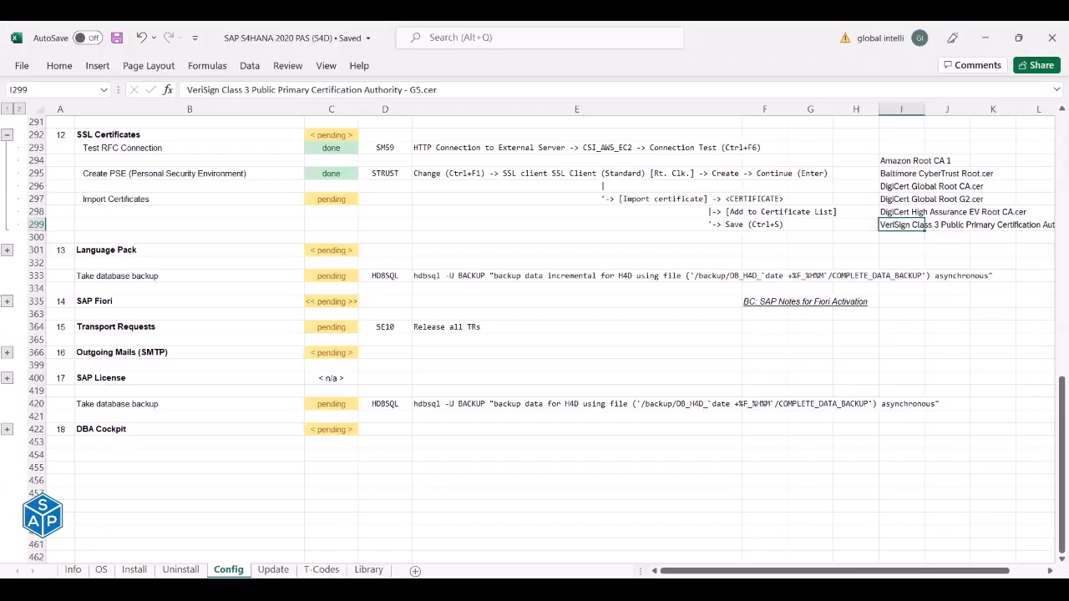
{"action": "left_click", "coordinate": [336, 198]}
{"action": "type", "text": "done"}
{"action": "key", "text": "Return"}
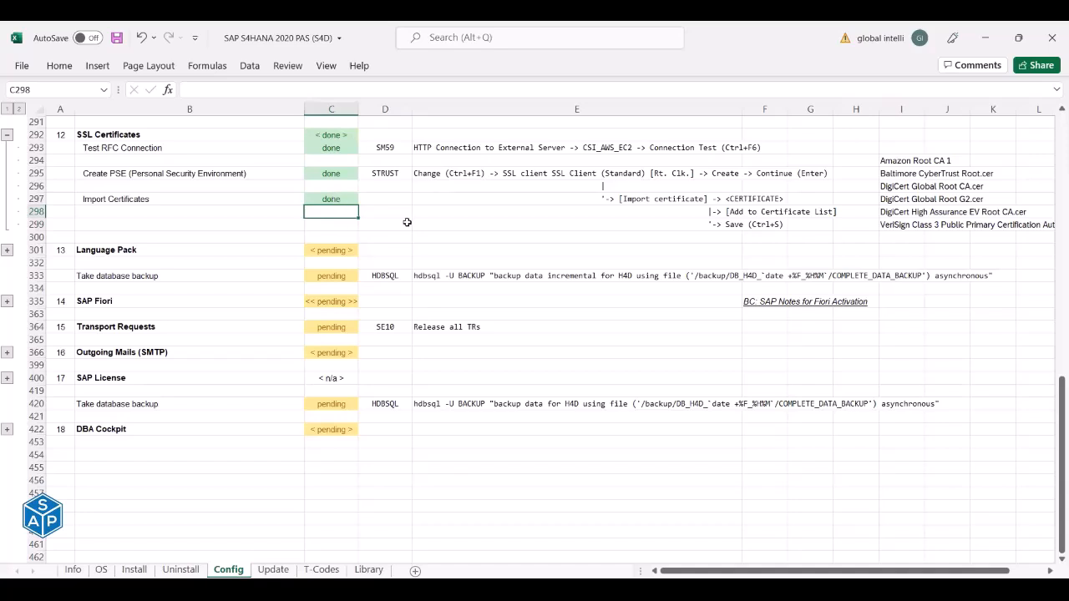
{"action": "left_click", "coordinate": [7, 135]}
{"action": "left_click", "coordinate": [118, 37]}
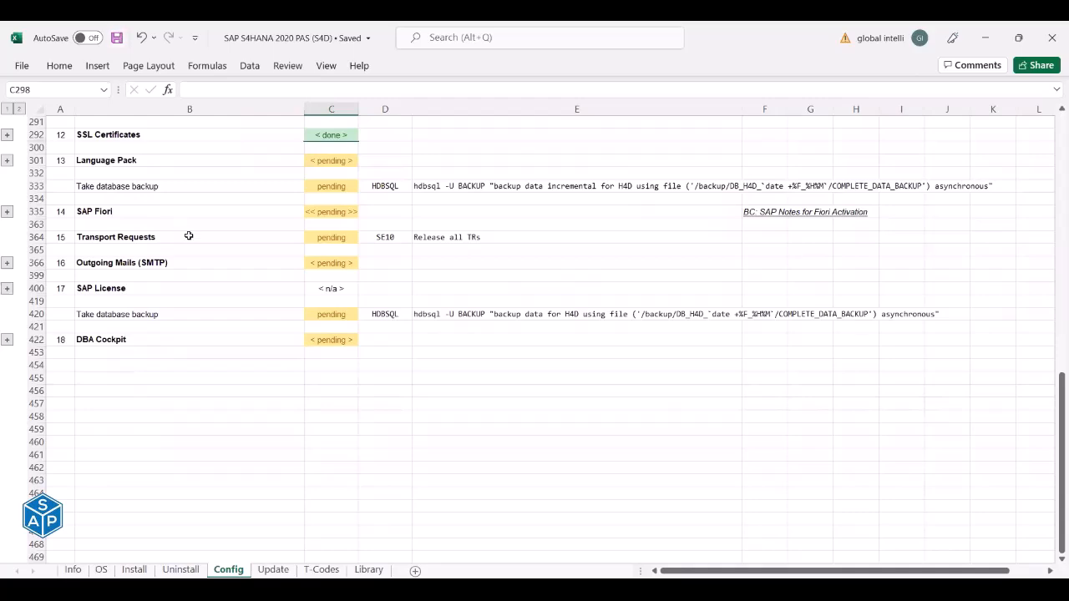
Insert a blank row at row 334.
{"action": "scroll", "coordinate": [189, 236], "scroll_direction": "up", "scroll_amount": 8}
{"action": "scroll", "coordinate": [189, 237], "scroll_direction": "up", "scroll_amount": 3}
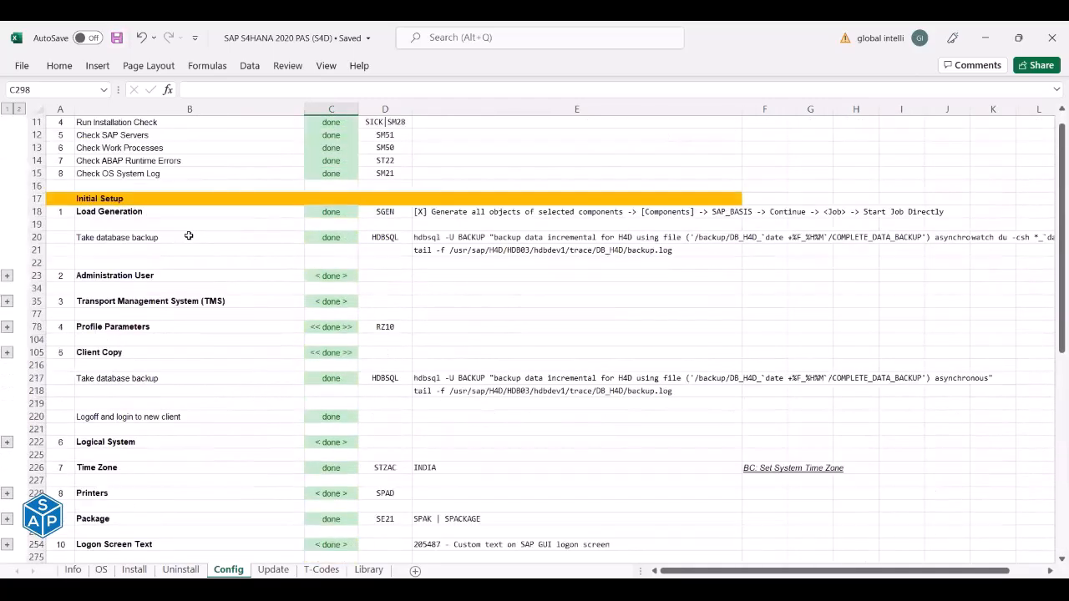
{"action": "scroll", "coordinate": [187, 235], "scroll_direction": "down", "scroll_amount": 8}
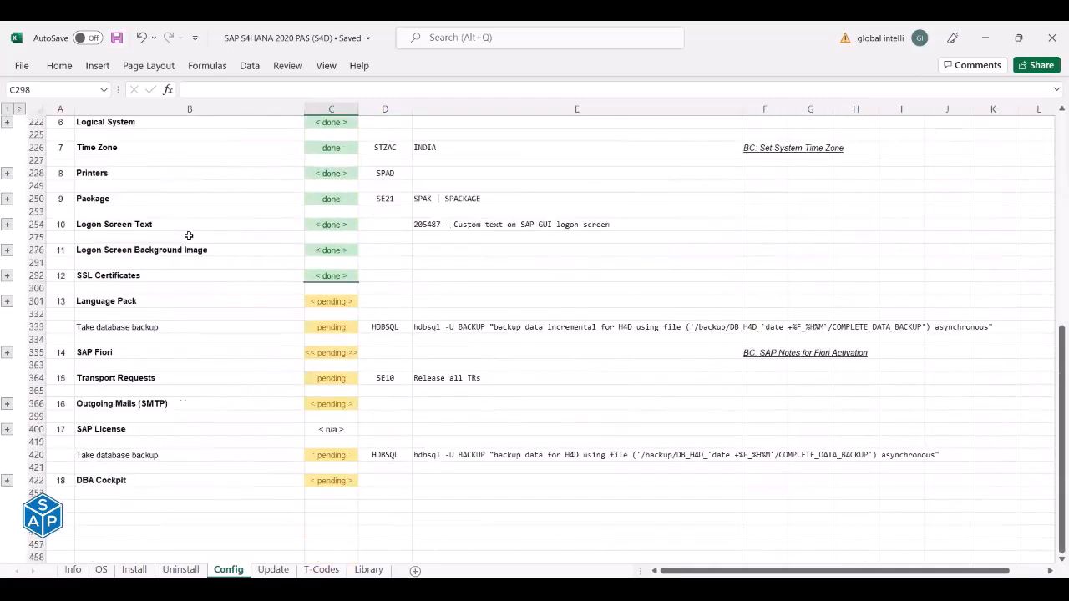
{"action": "right_click", "coordinate": [37, 339]}
{"action": "left_click", "coordinate": [80, 211]}
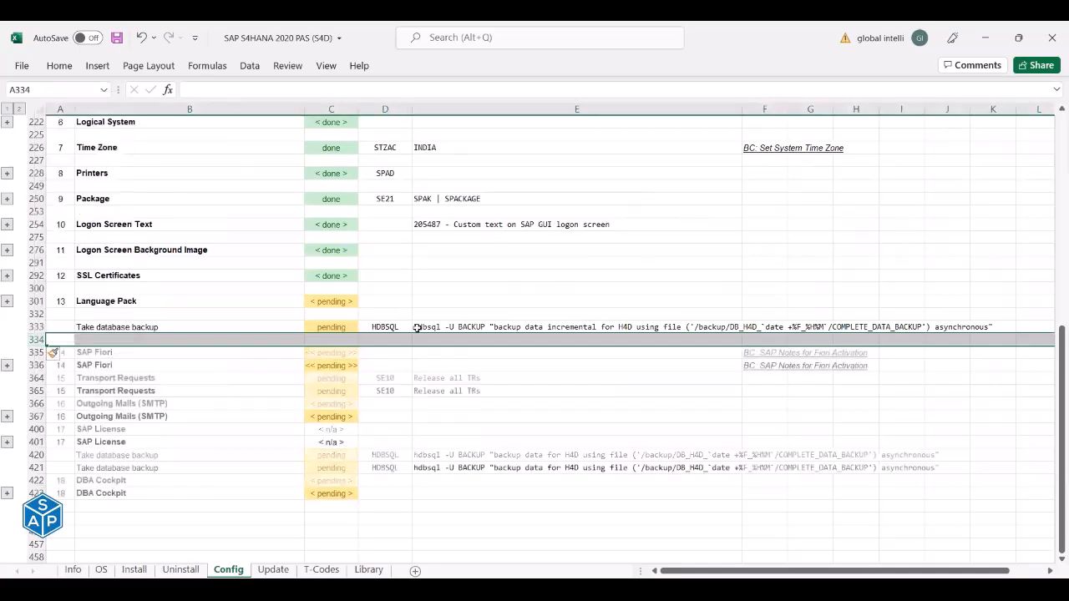
Copy the two backup commands from E217:E218.
{"action": "scroll", "coordinate": [418, 317], "scroll_direction": "up", "scroll_amount": 8}
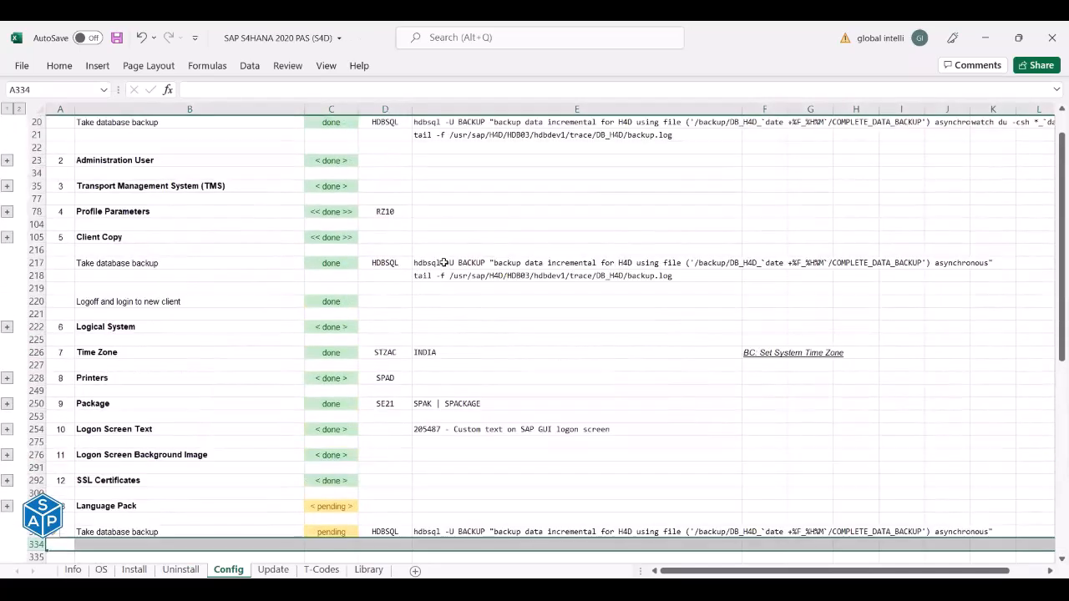
{"action": "left_click", "coordinate": [444, 262]}
{"action": "key", "text": "Down"}
{"action": "left_click", "coordinate": [444, 262]}
{"action": "type", "text": "hdbsql -U BACKUP \"backup data incremental for H4D using file ('/backup/DB_H4D_`date +%F_%H%M`/COMPLETE_DATA_BACKUP') asynchronous\" tail -f /usr/sap/H4D/HDB03/hdbdev1/trace/DB_H4D/backup.log"}
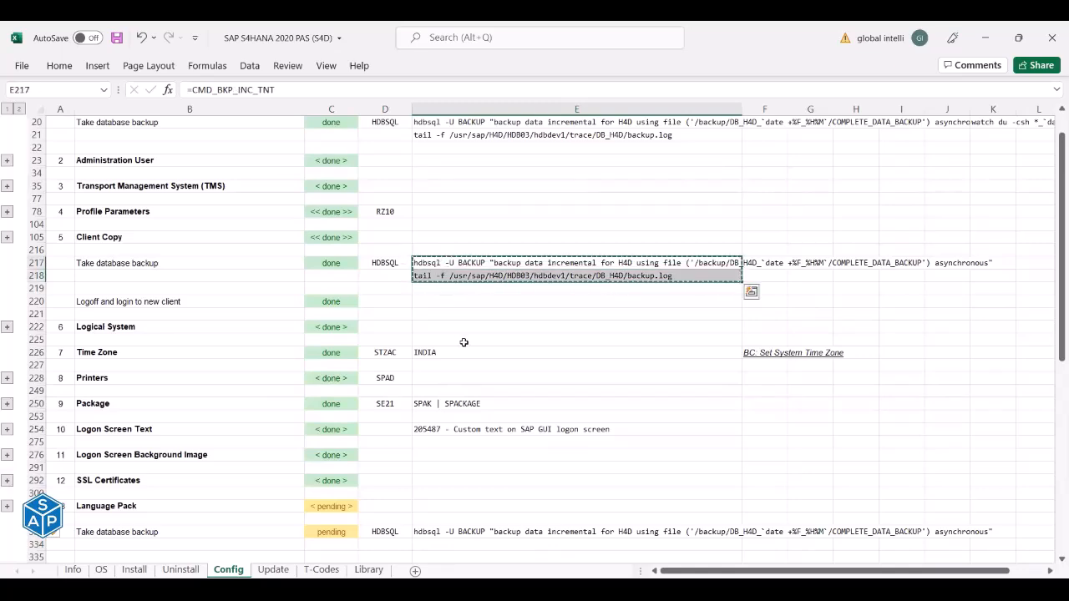
{"action": "scroll", "coordinate": [459, 343], "scroll_direction": "down", "scroll_amount": 5}
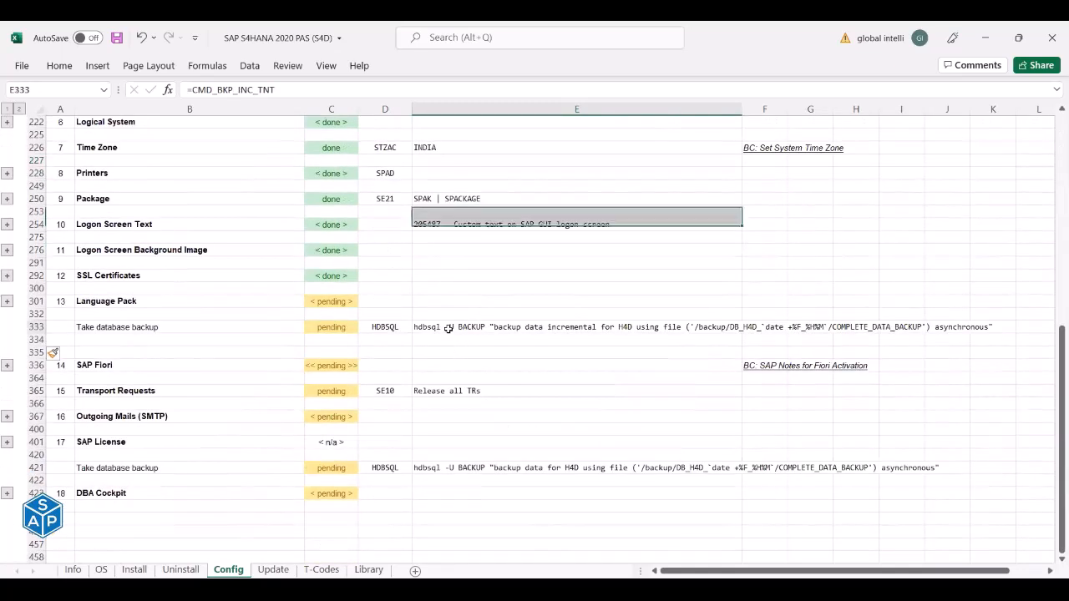
Paste the commands as values into E333:E334 and save the workbook.
{"action": "right_click", "coordinate": [448, 328]}
{"action": "left_click", "coordinate": [503, 268]}
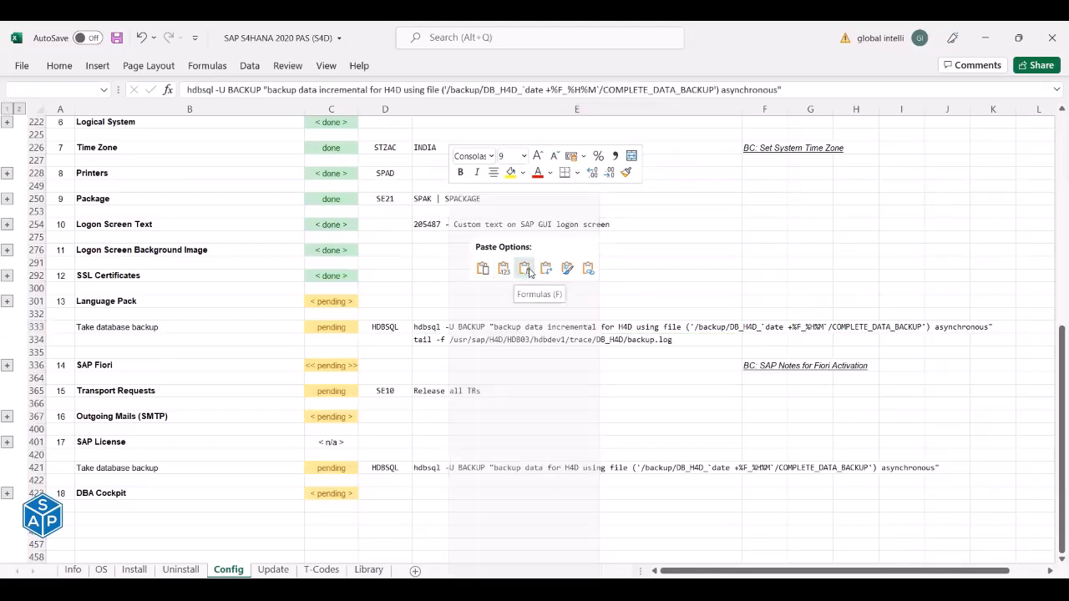
{"action": "left_click", "coordinate": [504, 268]}
{"action": "left_click", "coordinate": [465, 331]}
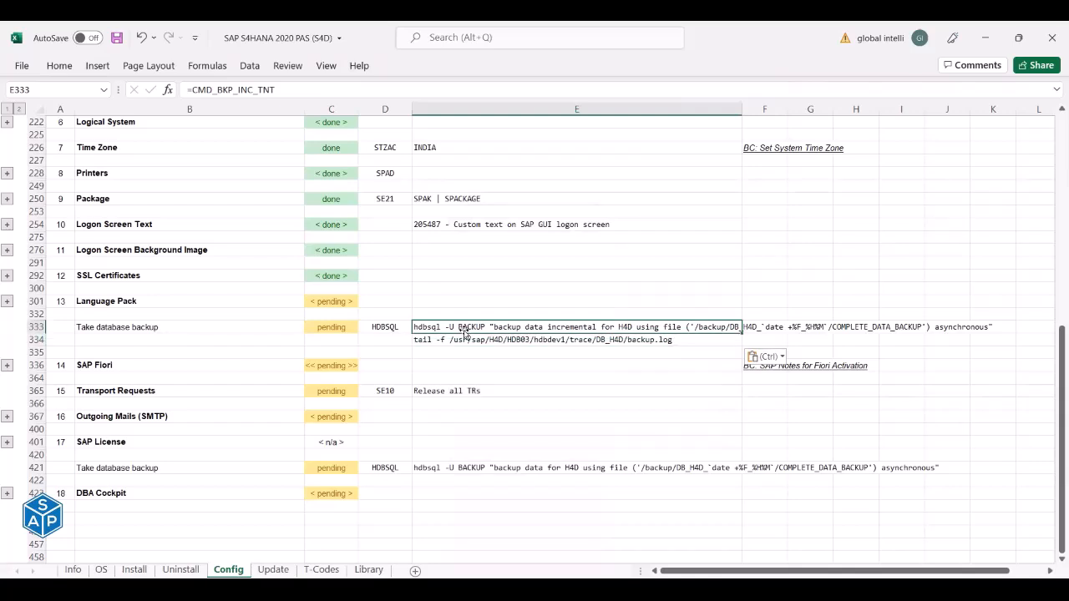
{"action": "left_click", "coordinate": [457, 341]}
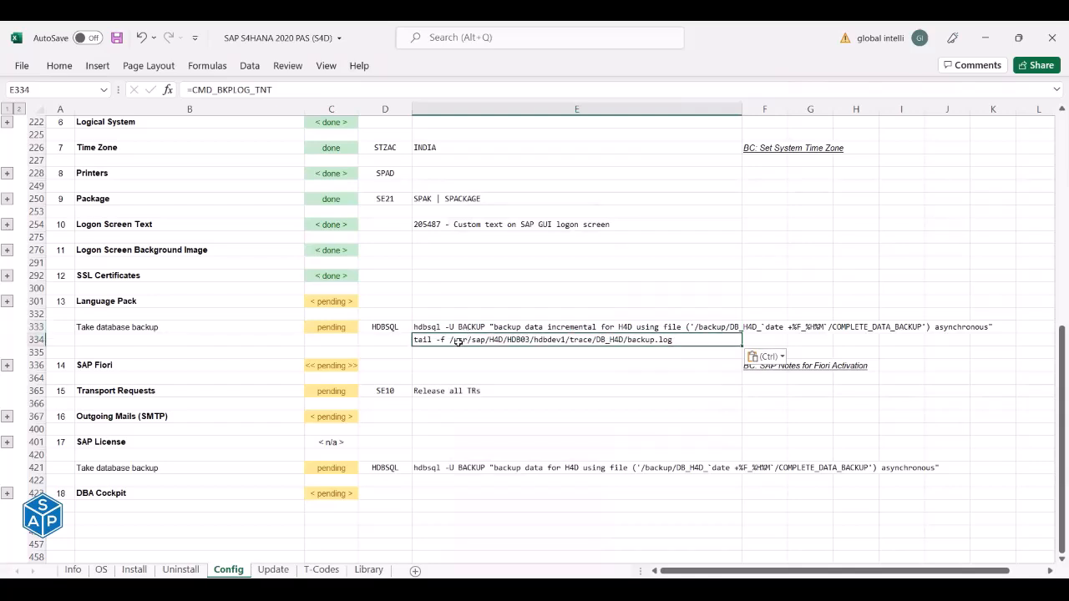
{"action": "key", "text": "ctrl+s"}
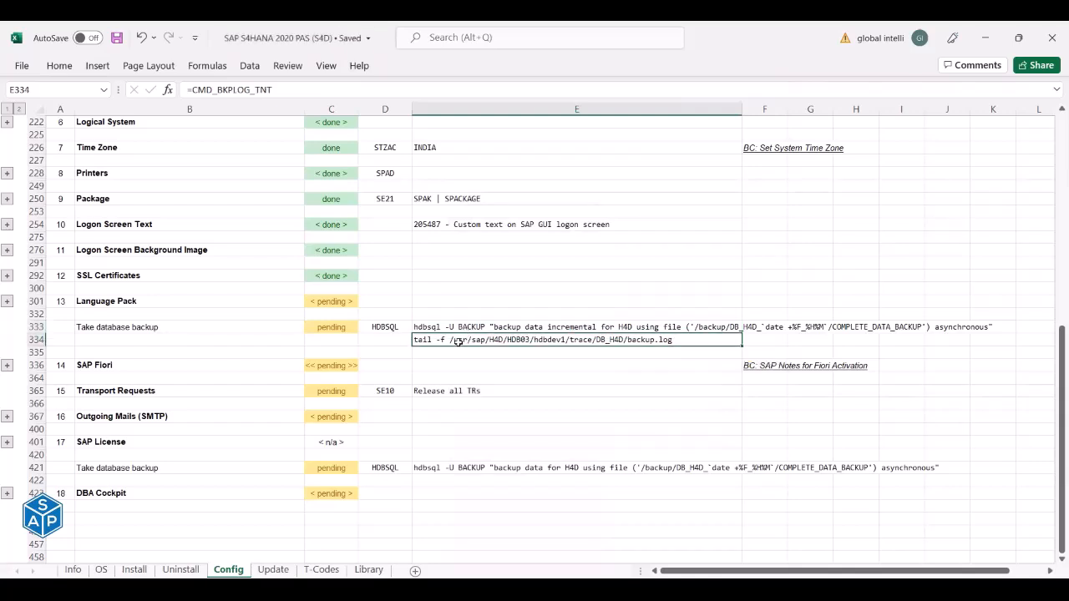
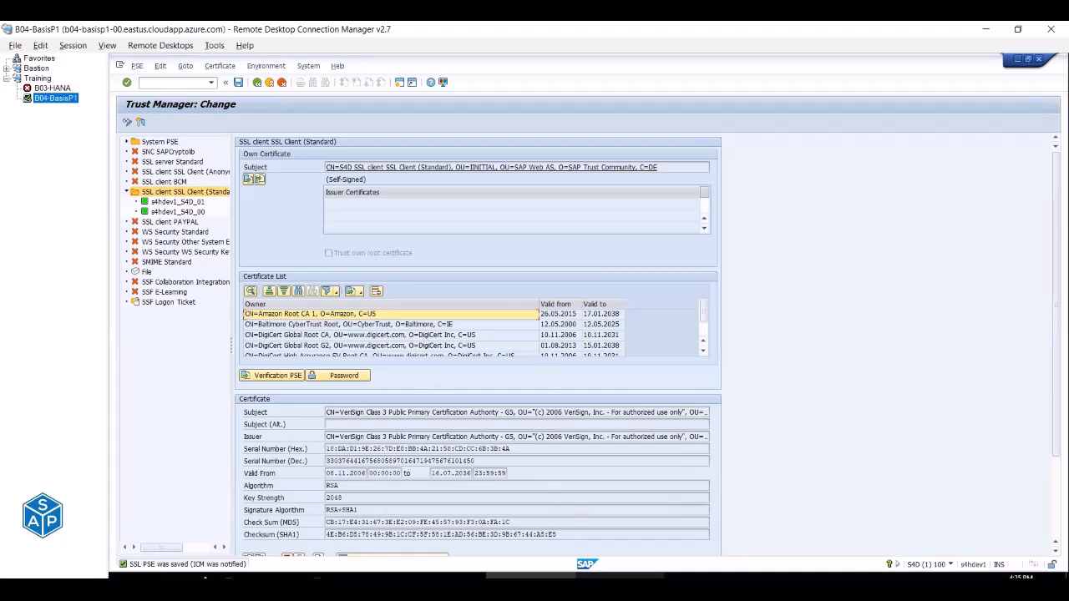
Leave the SAP Trust Manager remote session and bring the Excel Config checklist forward.
{"action": "mouse_move", "coordinate": [531, 587]}
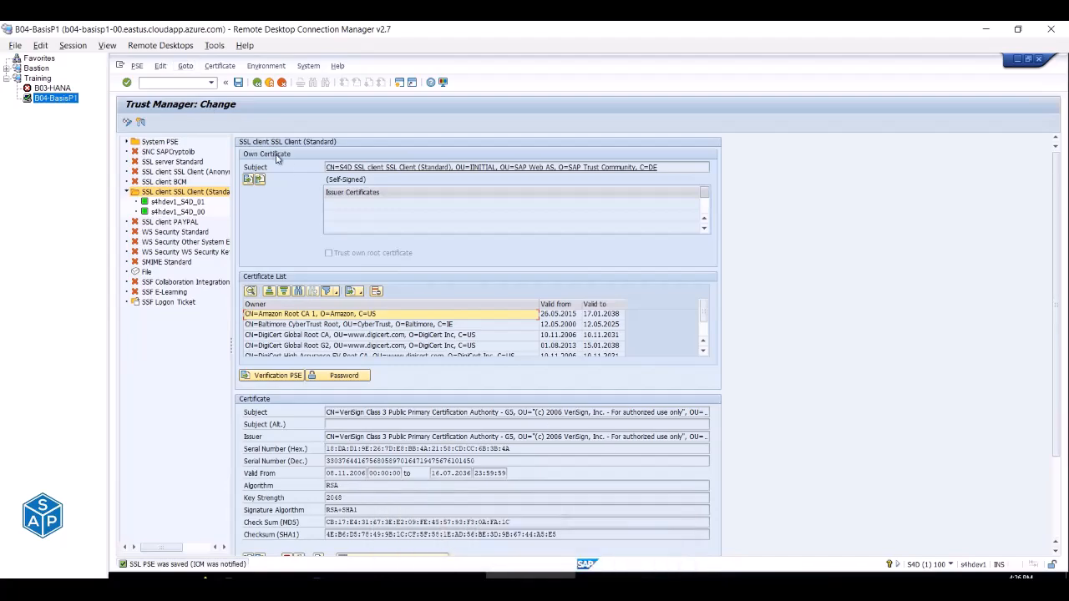
{"action": "key", "text": "alt+Tab"}
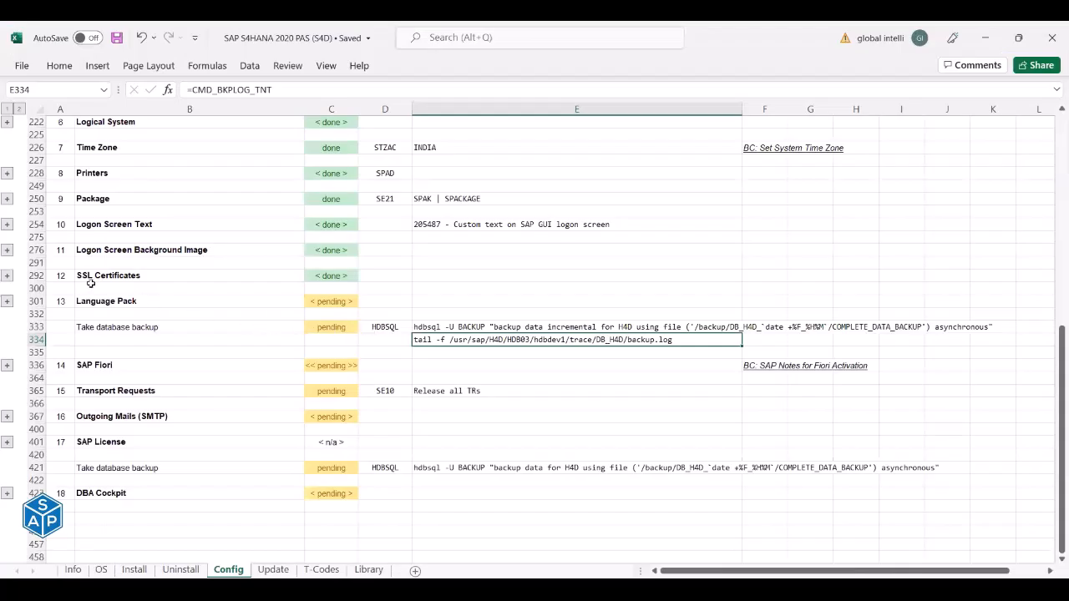
Expand the Language Pack row group to show its pending extract, add, import and monitor steps.
{"action": "left_click", "coordinate": [7, 277]}
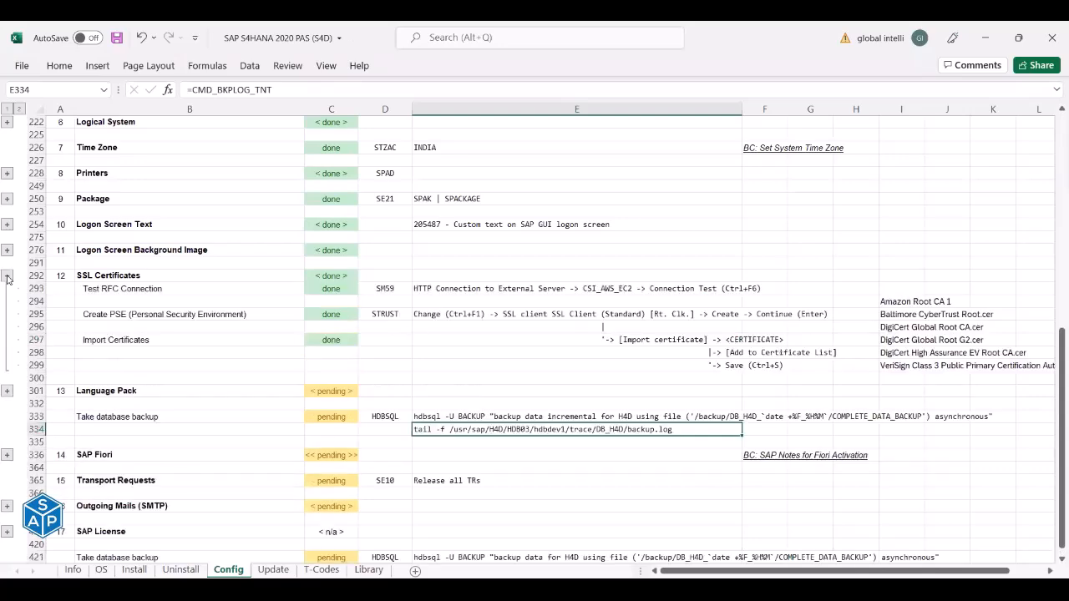
{"action": "left_click", "coordinate": [7, 276]}
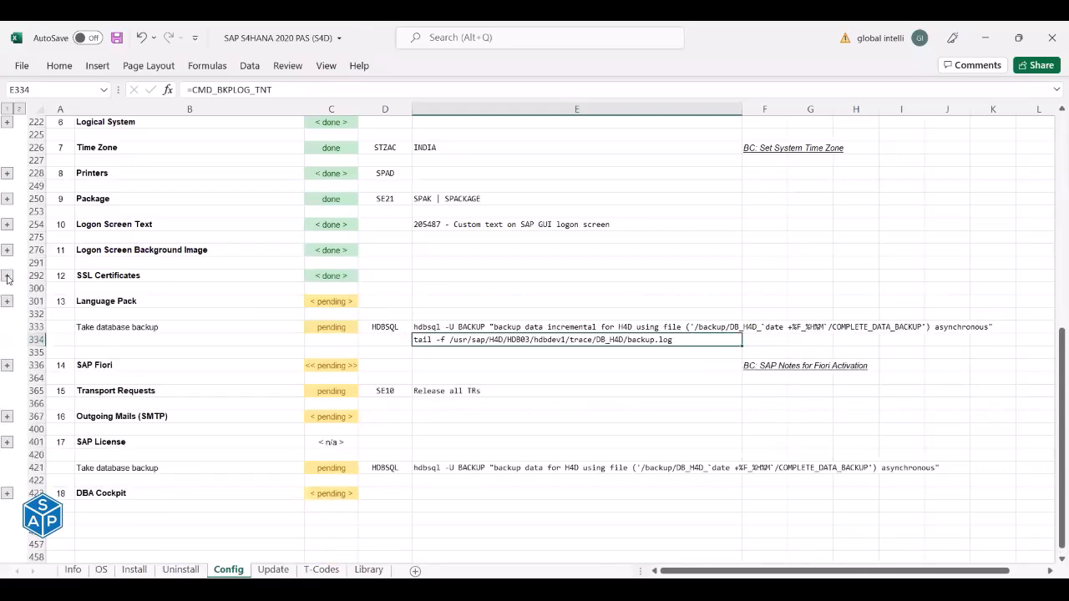
{"action": "left_click", "coordinate": [7, 301]}
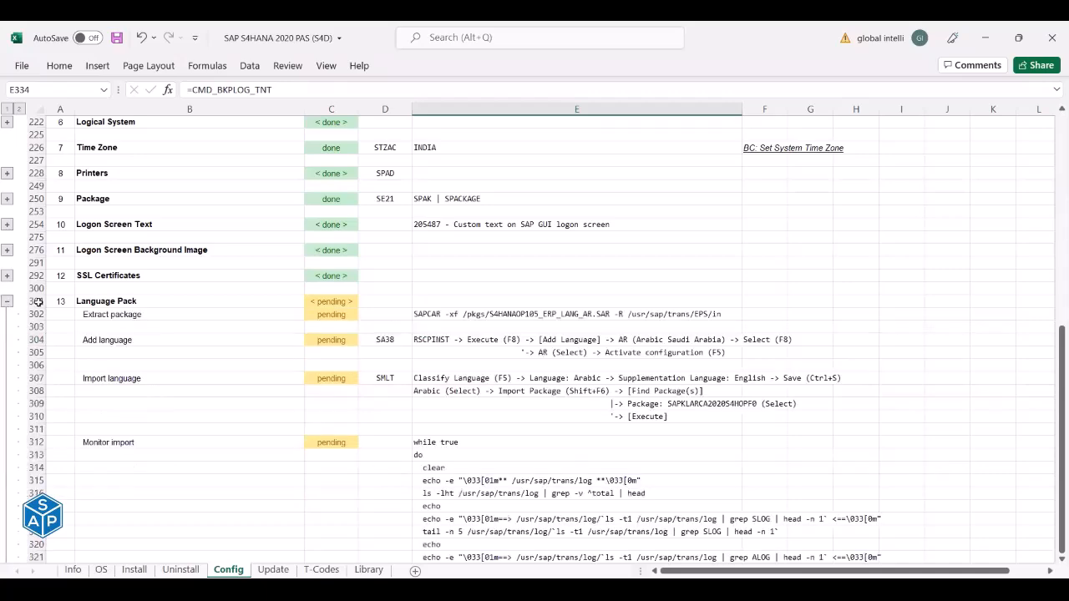
{"action": "scroll", "coordinate": [169, 237], "scroll_direction": "down", "scroll_amount": 3}
{"action": "left_click", "coordinate": [134, 172]}
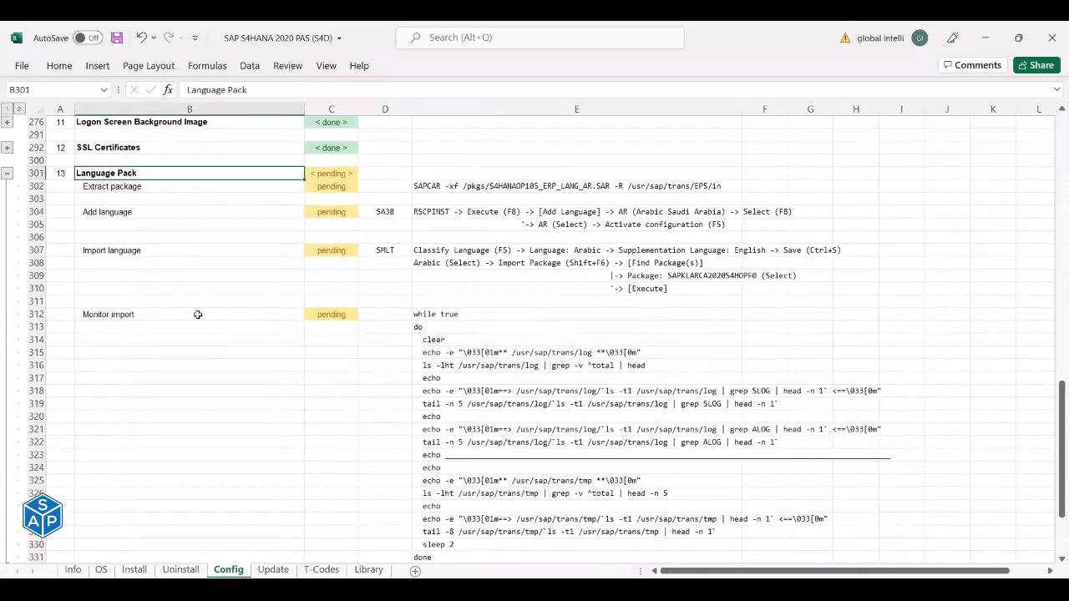
{"action": "scroll", "coordinate": [198, 314], "scroll_direction": "down", "scroll_amount": 1}
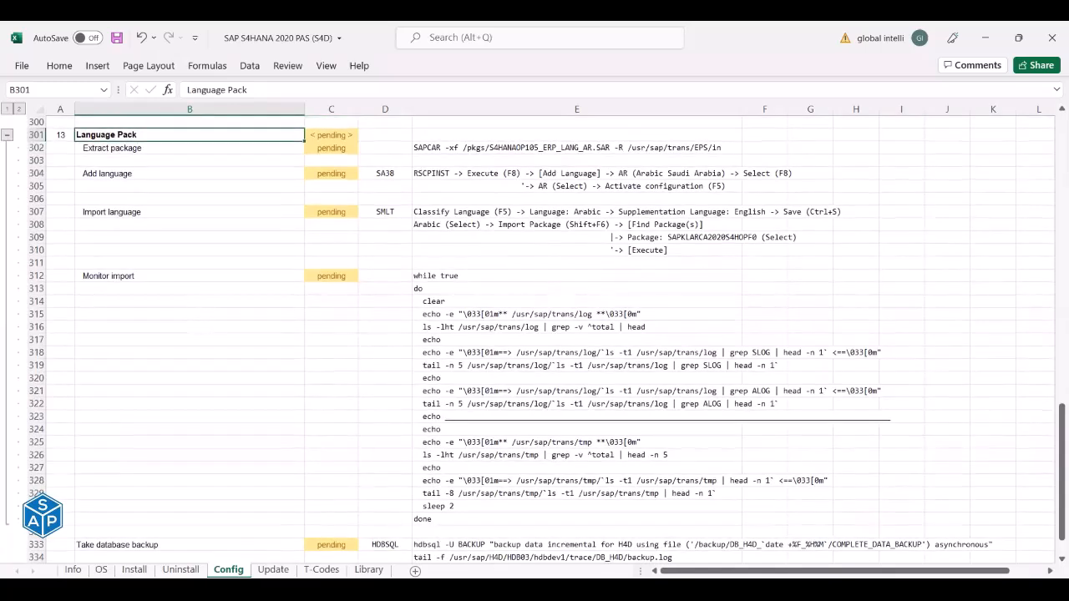
{"action": "mouse_move", "coordinate": [349, 574]}
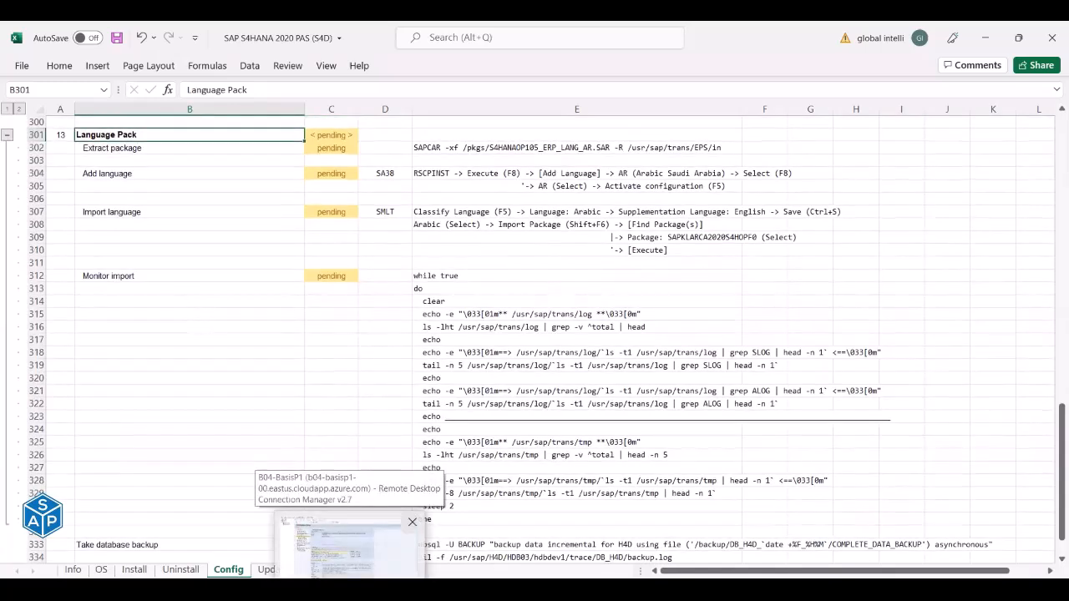
Exit the SAP session to the main menu and open the S/4HANA 2020 logon screen.
{"action": "left_click", "coordinate": [349, 547]}
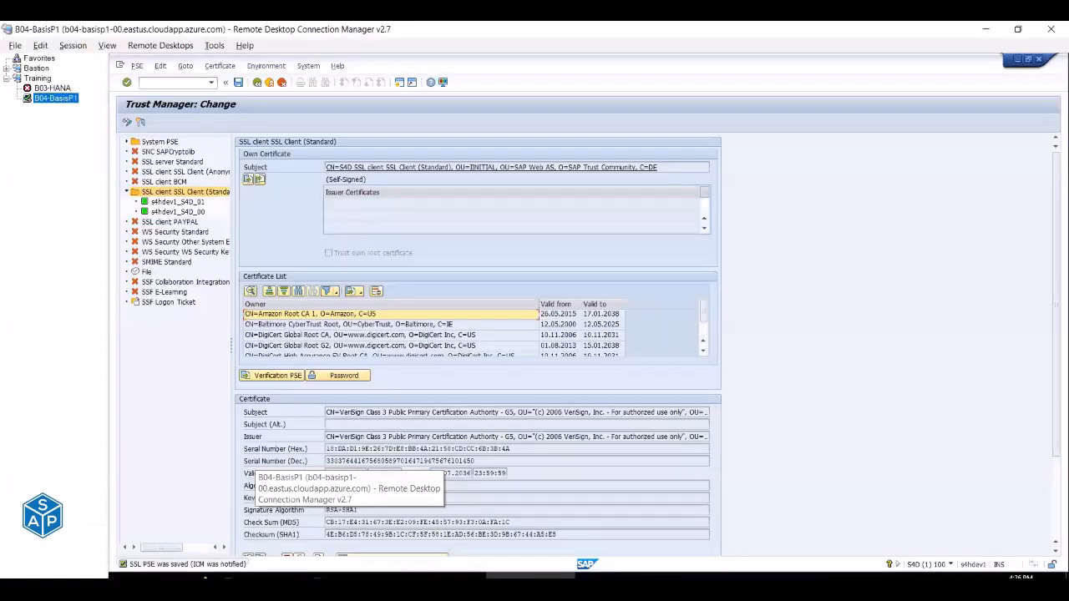
{"action": "left_click", "coordinate": [269, 82]}
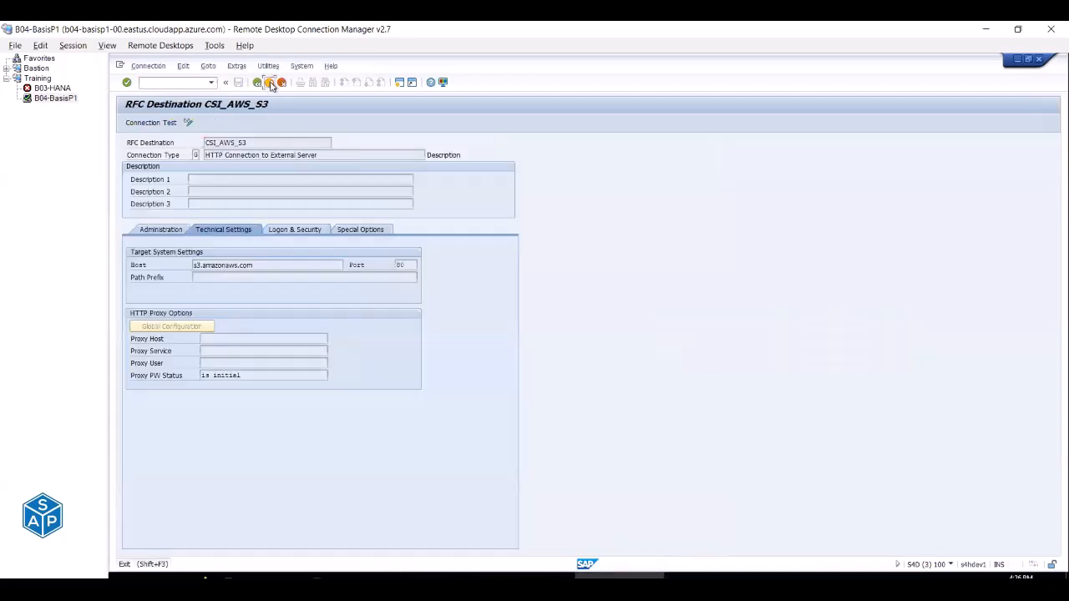
{"action": "left_click", "coordinate": [269, 82]}
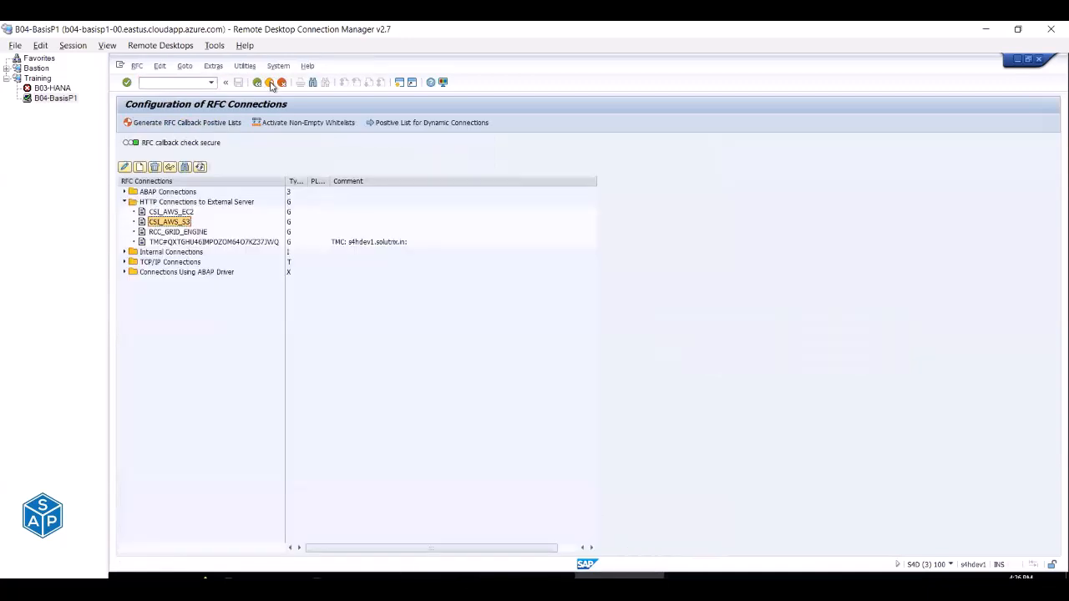
{"action": "left_click", "coordinate": [269, 83]}
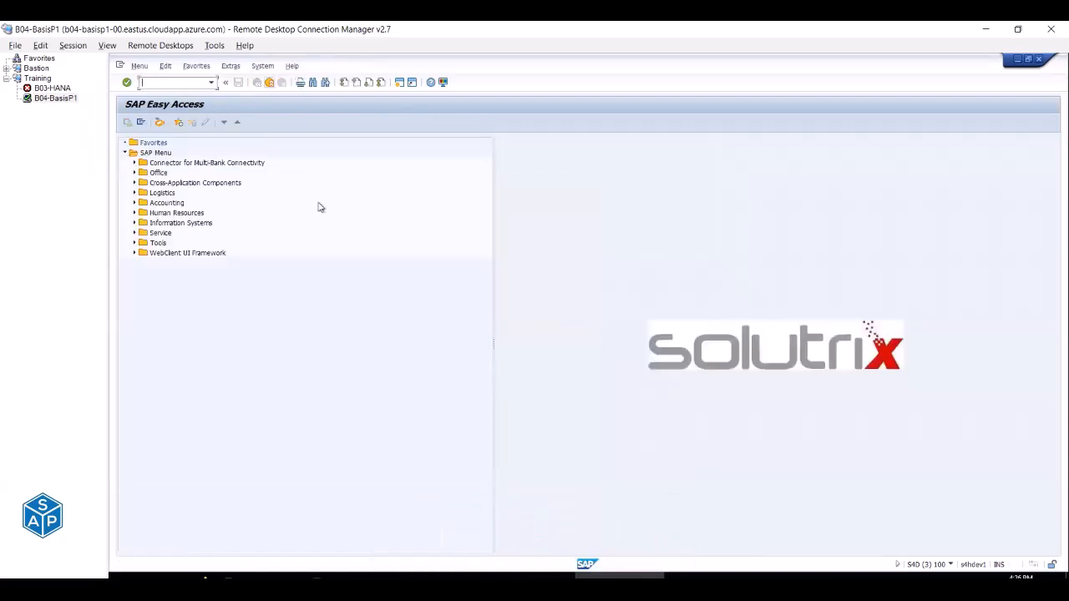
{"action": "left_click", "coordinate": [449, 574]}
{"action": "double_click", "coordinate": [176, 134]}
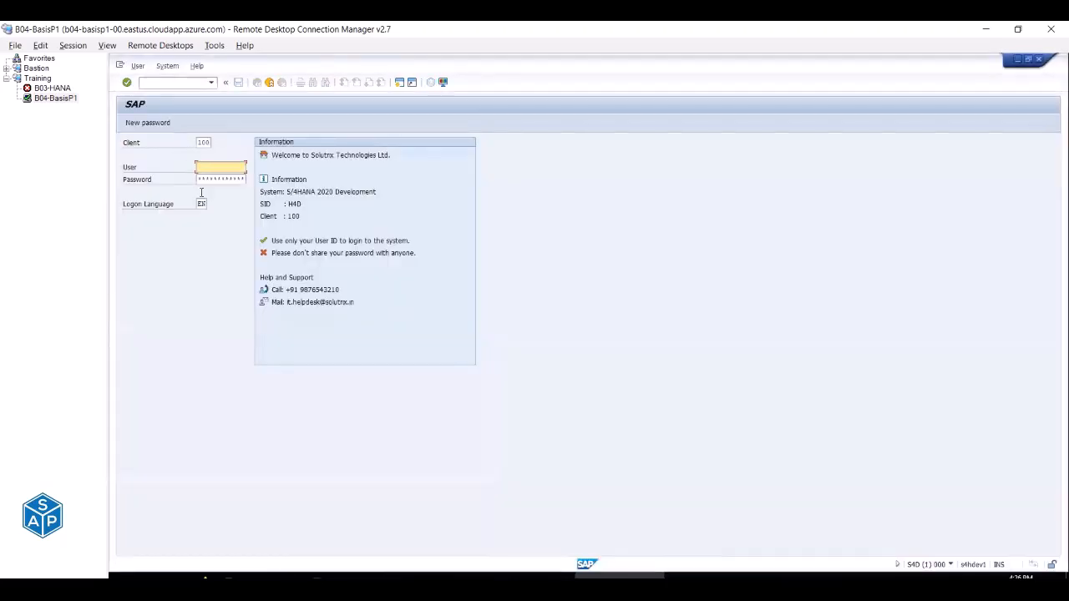
Log on to client 100 as the administrator user with its password and logon language DE.
{"action": "left_click", "coordinate": [201, 204]}
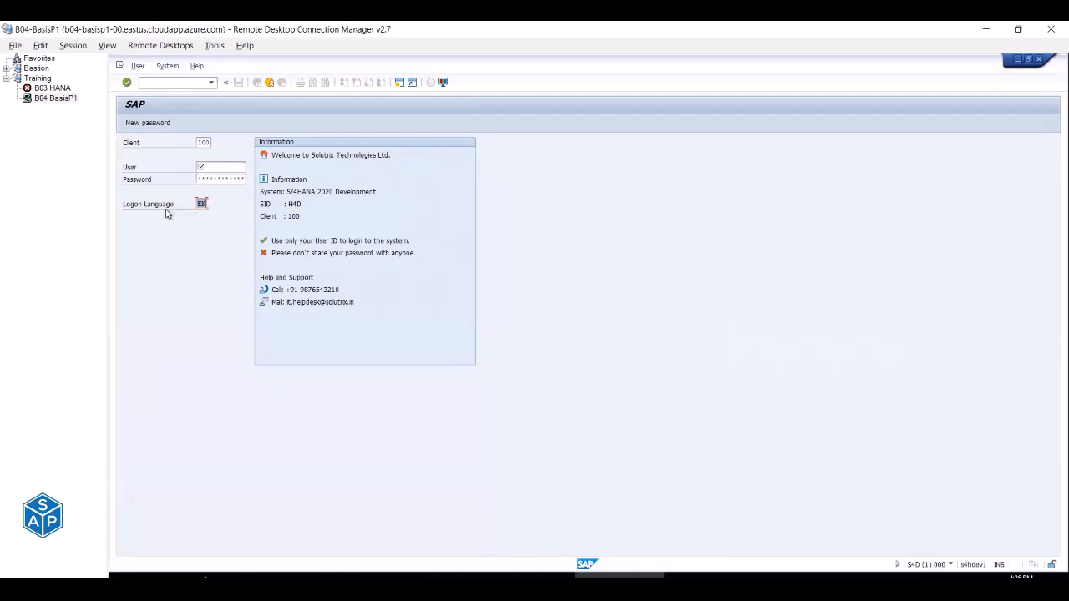
{"action": "left_click", "coordinate": [141, 210]}
{"action": "left_click", "coordinate": [210, 168]}
{"action": "key", "text": "BackSpace"}
{"action": "key", "text": "Down"}
{"action": "key", "text": "Tab"}
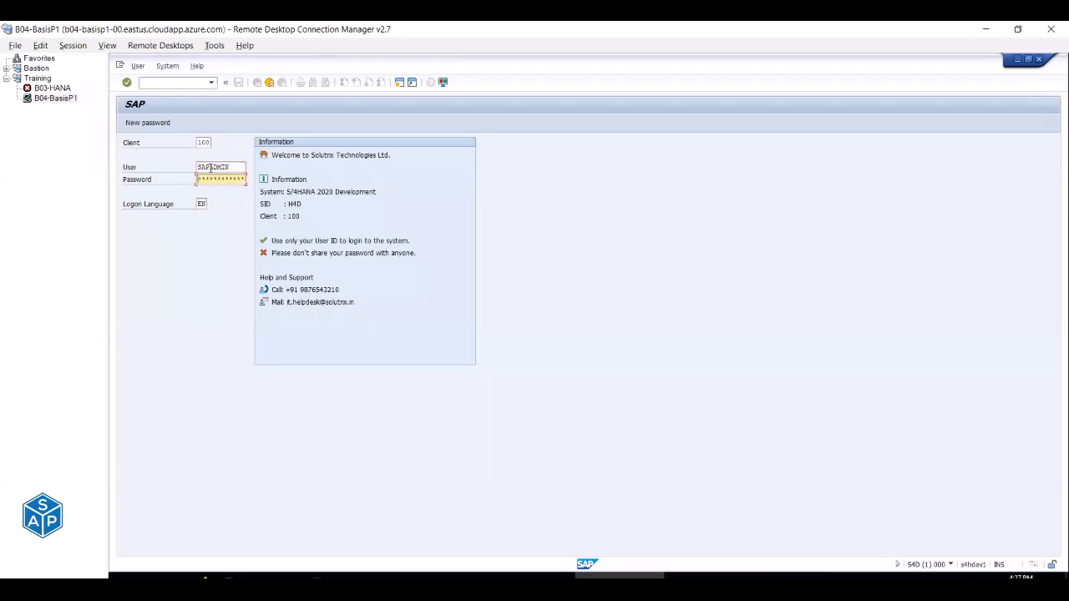
{"action": "type", "text": "********"}
{"action": "key", "text": "Tab"}
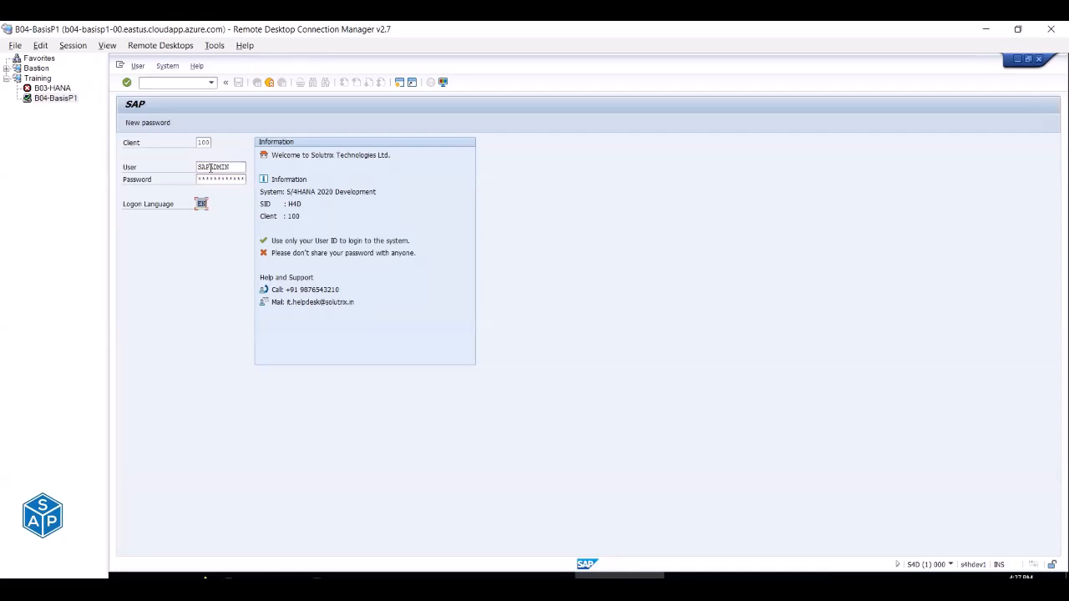
{"action": "type", "text": "DE"}
{"action": "key", "text": "Return"}
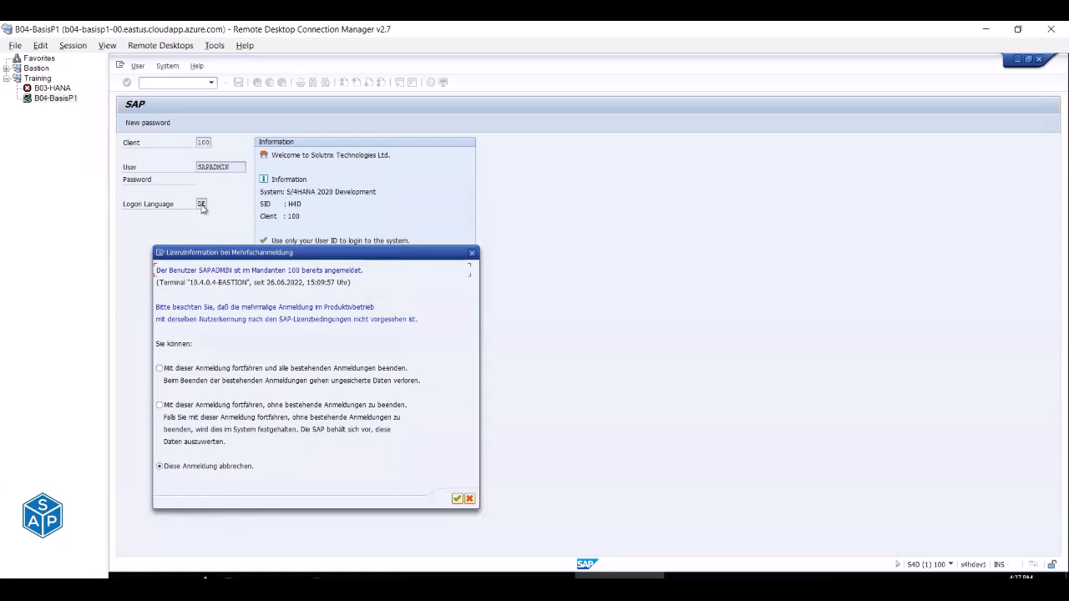
Continue without ending existing logons and dismiss the copyright notice.
{"action": "left_click", "coordinate": [174, 405]}
{"action": "left_click", "coordinate": [456, 499]}
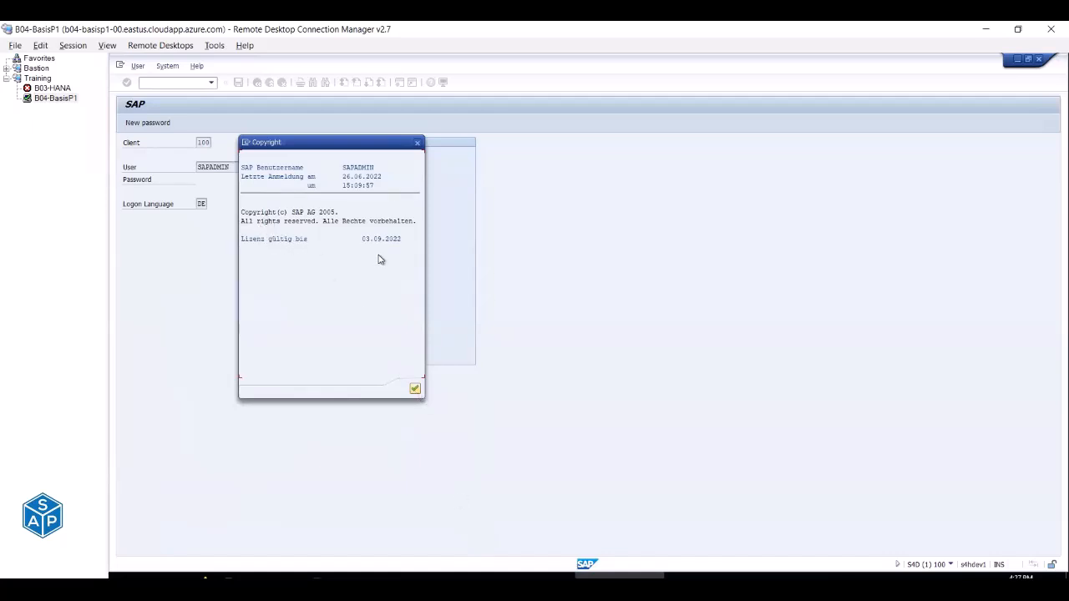
{"action": "left_click", "coordinate": [415, 388]}
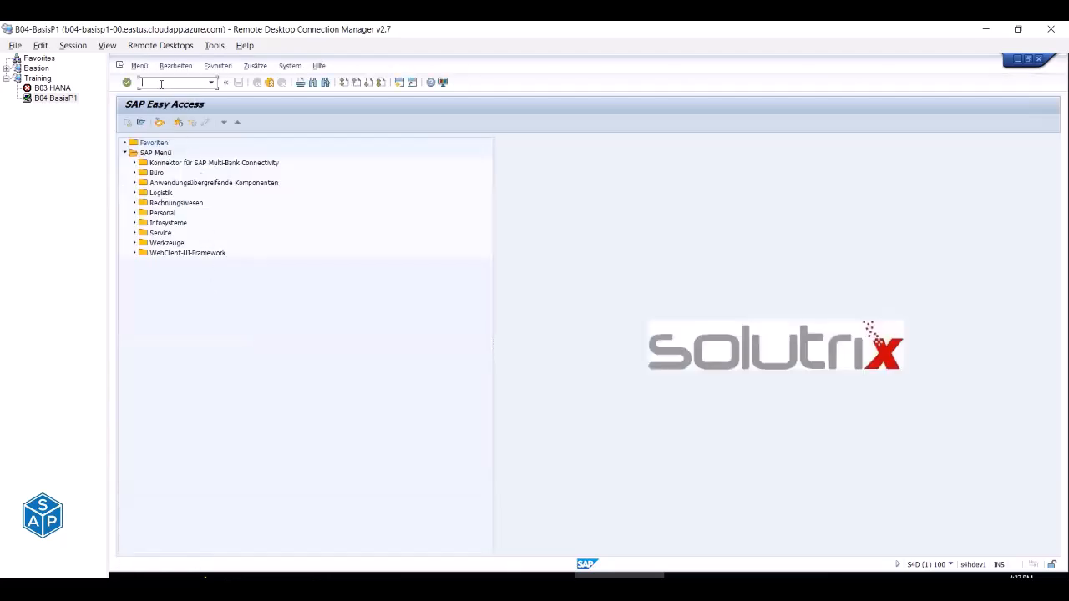
Check the 33 work processes in SM50, then return to the Easy Access menu.
{"action": "type", "text": "sm50"}
{"action": "key", "text": "Return"}
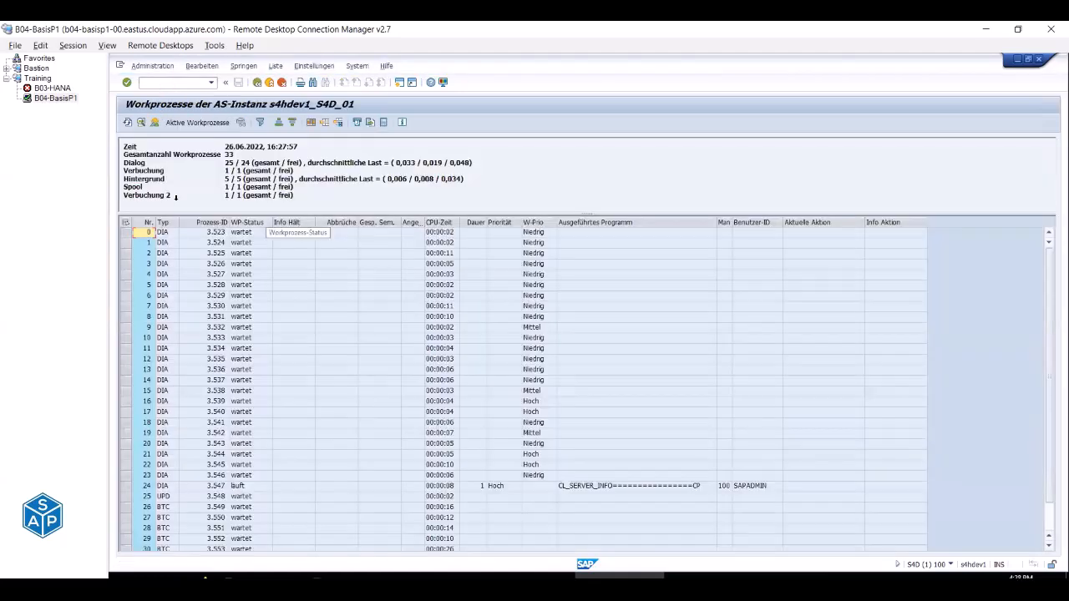
{"action": "left_click_drag", "start_coordinate": [124, 171], "coordinate": [168, 197]}
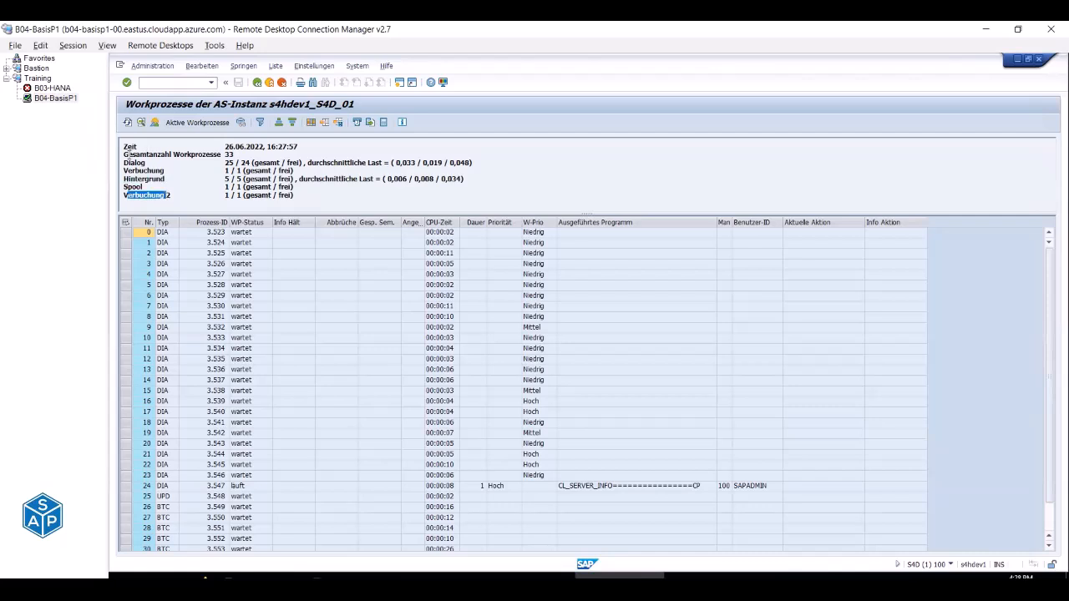
{"action": "left_click_drag", "start_coordinate": [123, 154], "coordinate": [220, 156]}
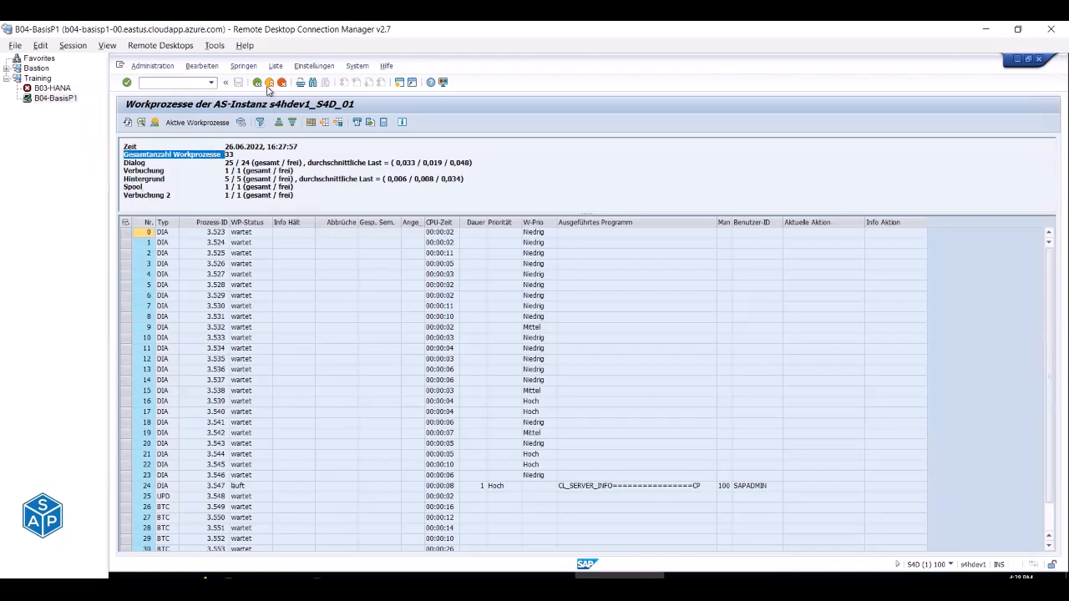
{"action": "left_click", "coordinate": [270, 85]}
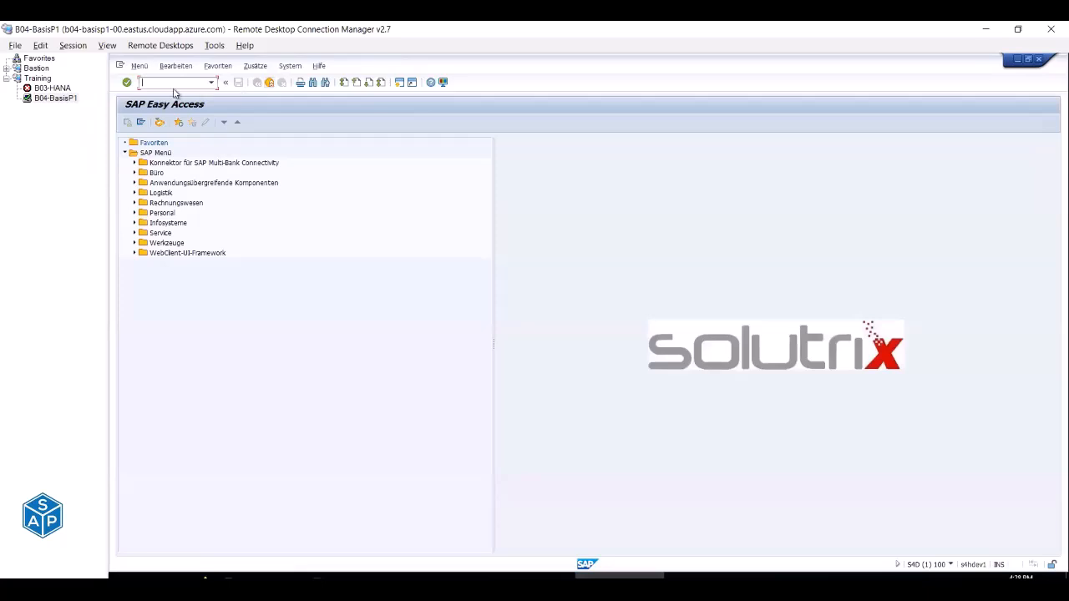
Log off the German session and launch SMLT language management.
{"action": "left_click", "coordinate": [270, 84]}
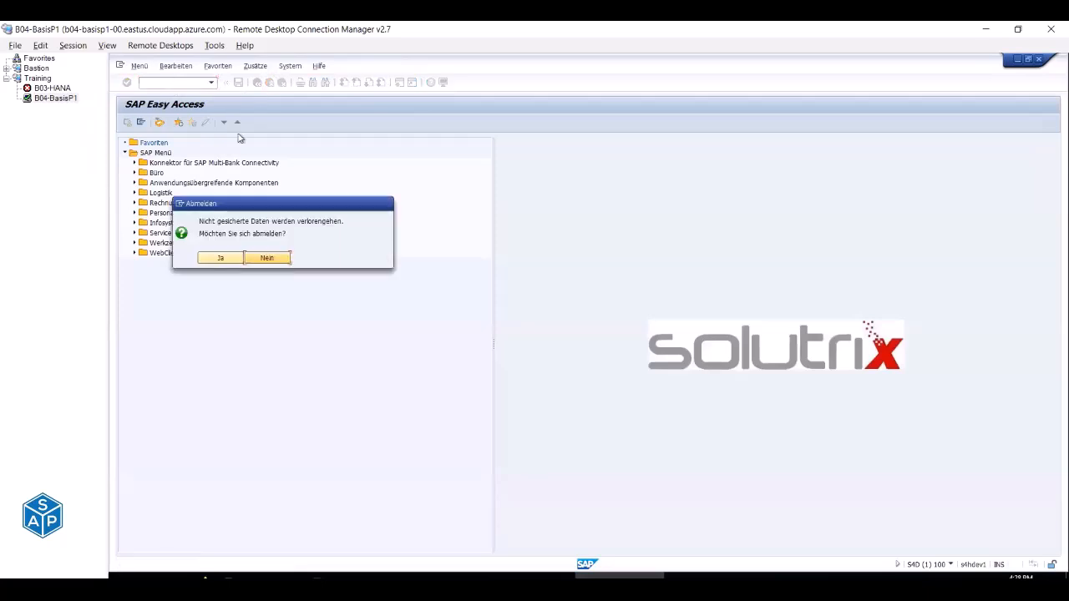
{"action": "left_click", "coordinate": [224, 259]}
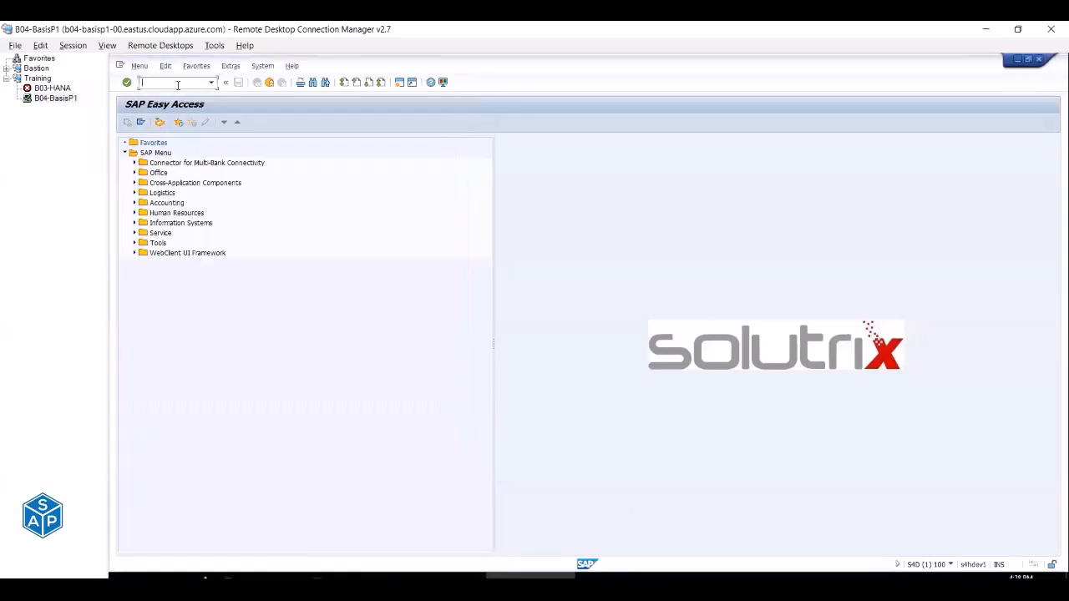
{"action": "type", "text": "smlt"}
{"action": "key", "text": "Return"}
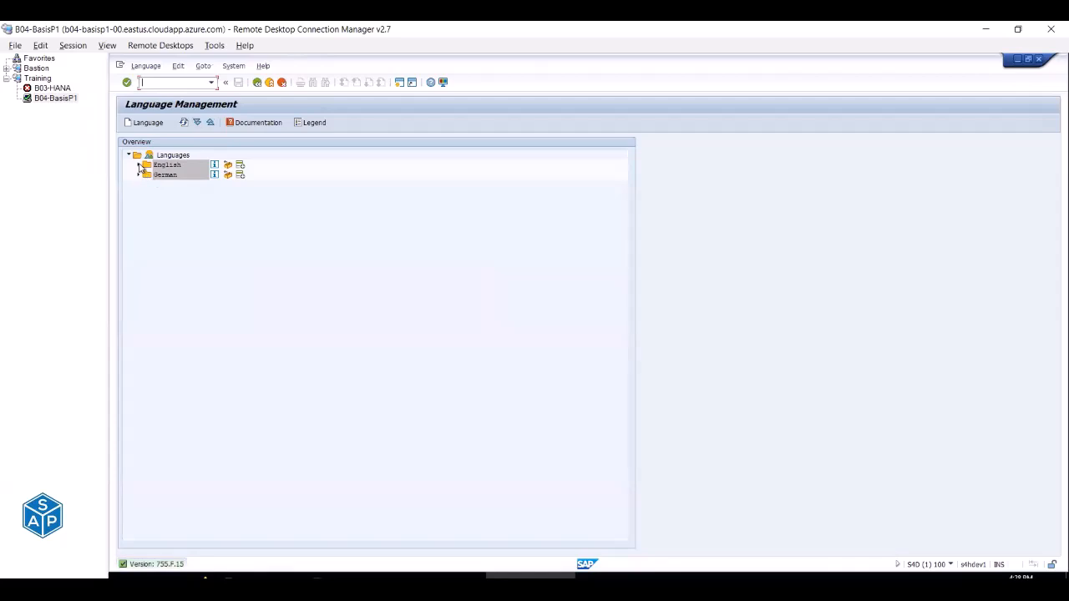
Verify English and German both show Imported completely in SMLT, then go to the Excel checklist.
{"action": "left_click", "coordinate": [139, 164]}
{"action": "left_click", "coordinate": [138, 185]}
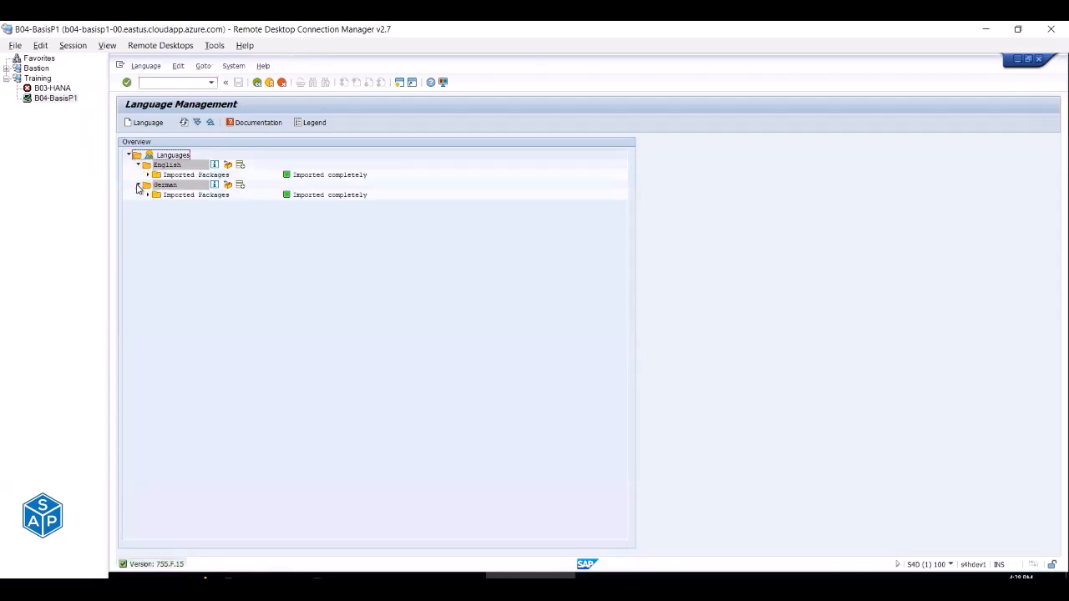
{"action": "left_click", "coordinate": [188, 175]}
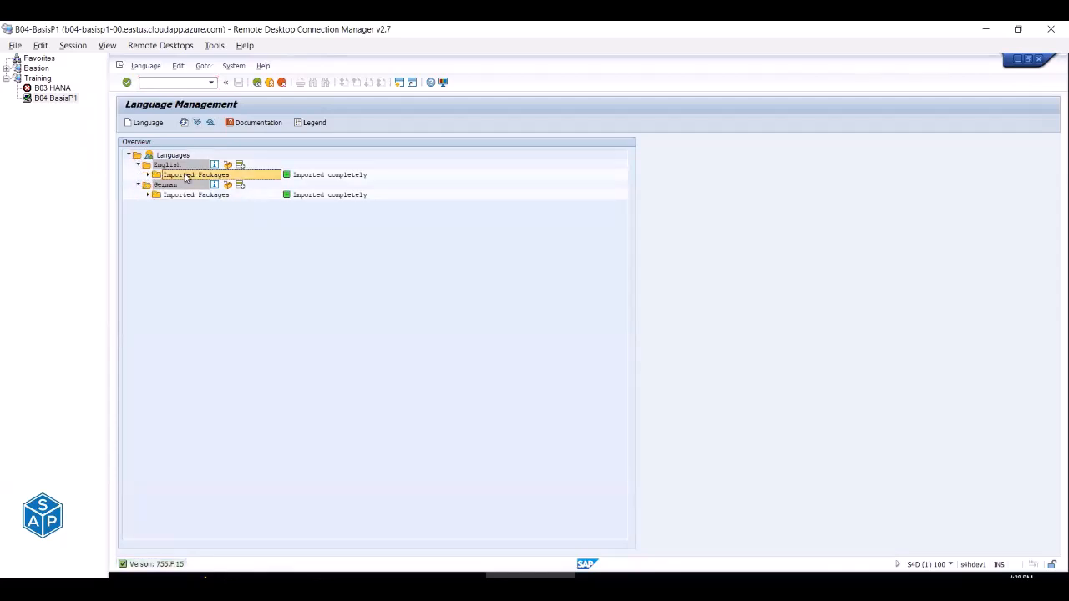
{"action": "left_click", "coordinate": [307, 177]}
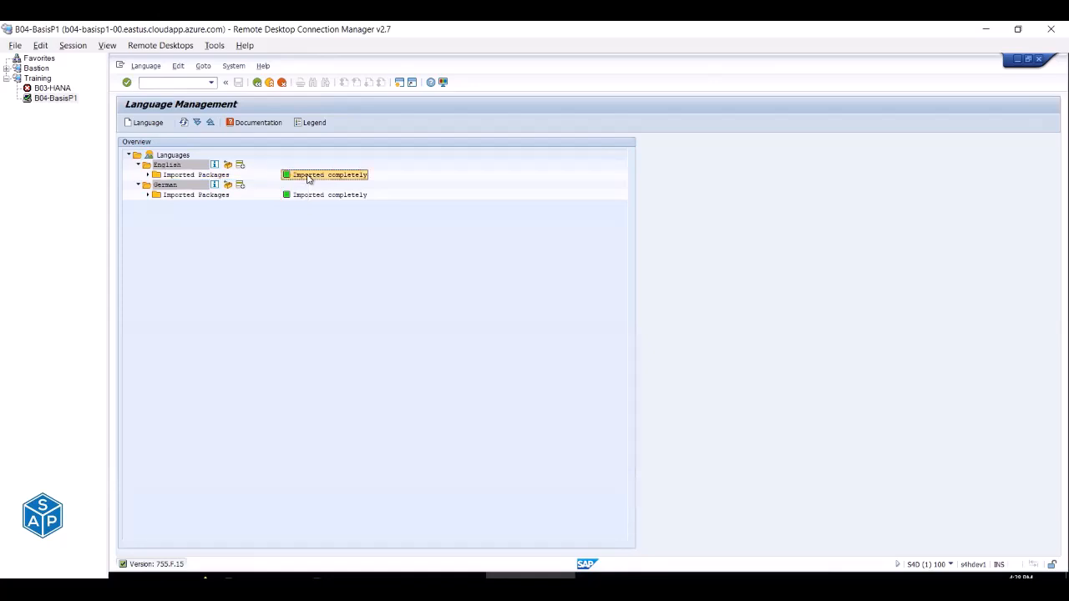
{"action": "left_click", "coordinate": [186, 197]}
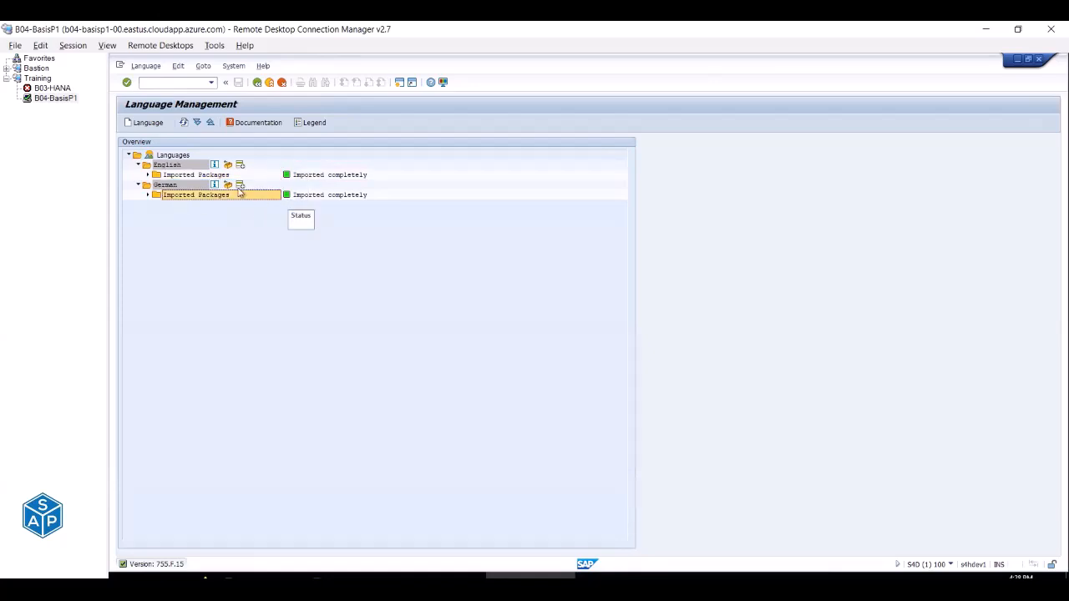
{"action": "left_click", "coordinate": [326, 197]}
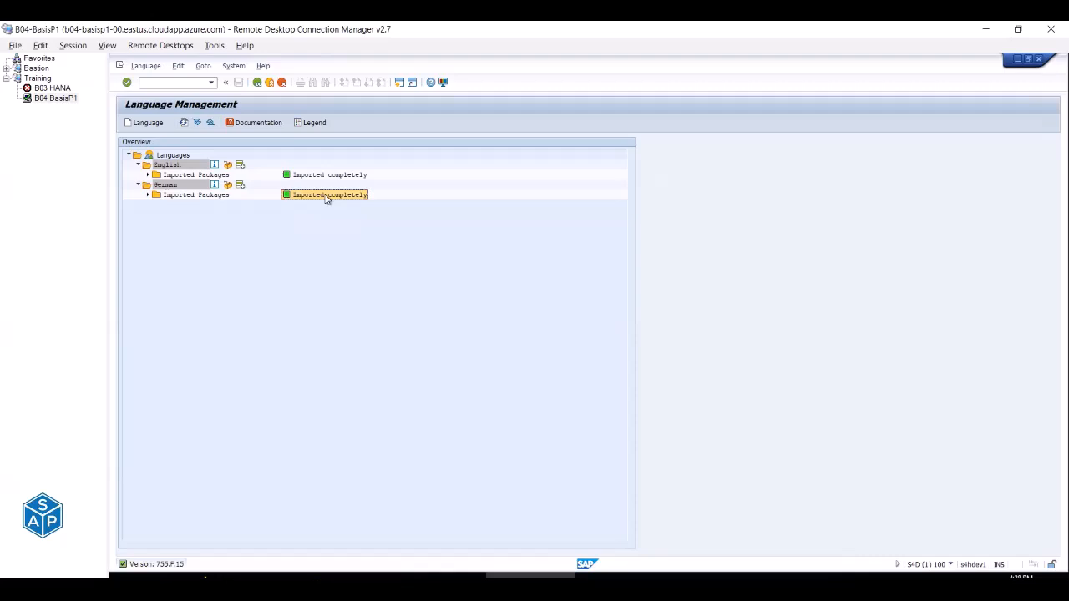
{"action": "left_click", "coordinate": [268, 83]}
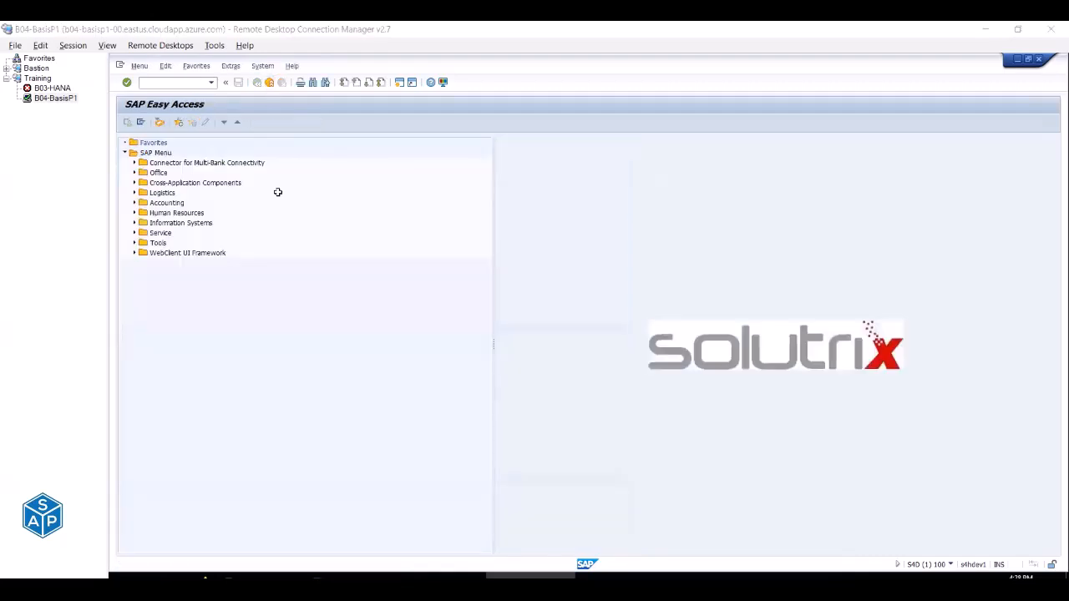
{"action": "key", "text": "alt+Tab"}
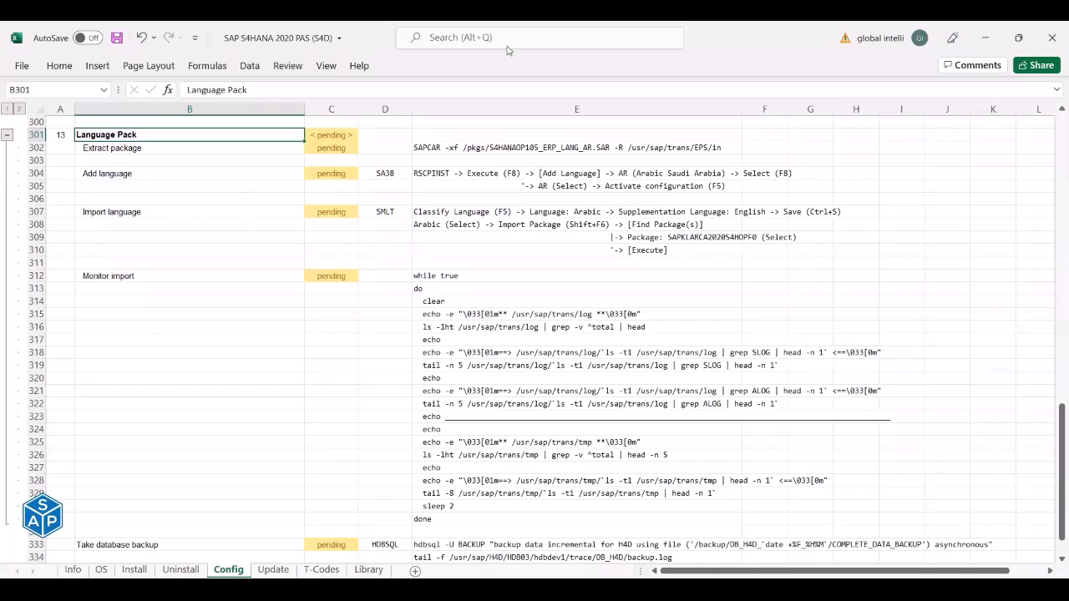
After seeing the Language Pack rows still pending, return to the SAP Easy Access session.
{"action": "key", "text": "alt+Tab"}
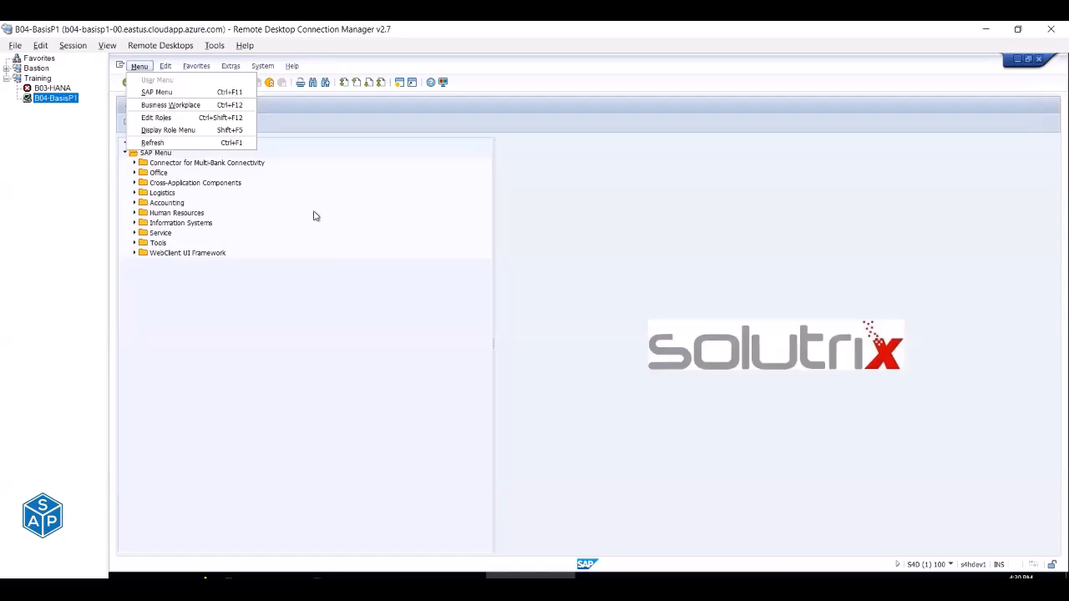
Close the SAP menu dropdown and bring the Firefox Azure Virtual machines list forward.
{"action": "left_click", "coordinate": [283, 340]}
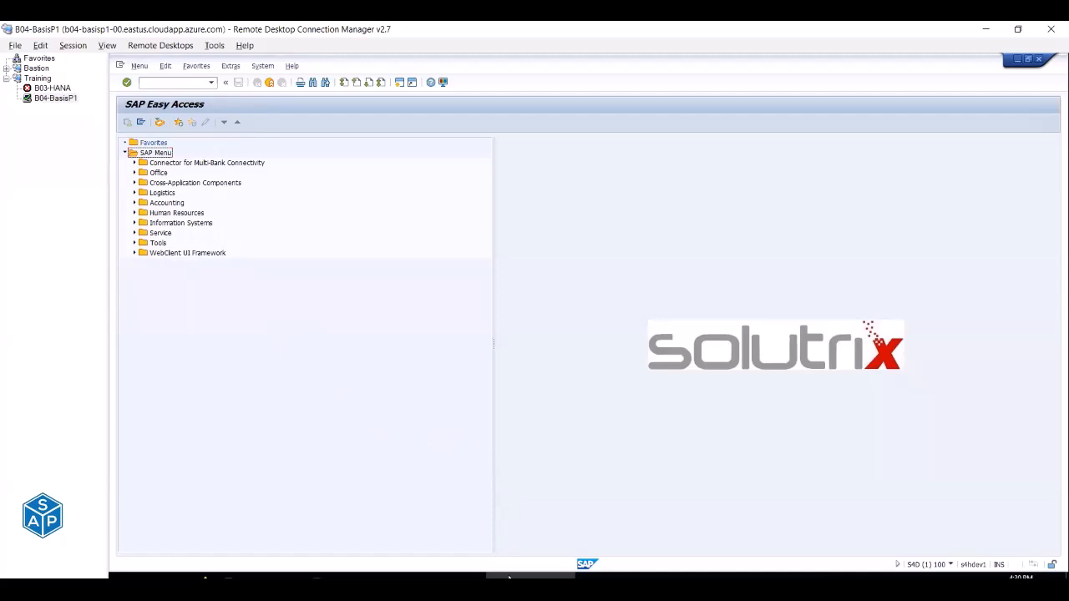
{"action": "mouse_move", "coordinate": [530, 576]}
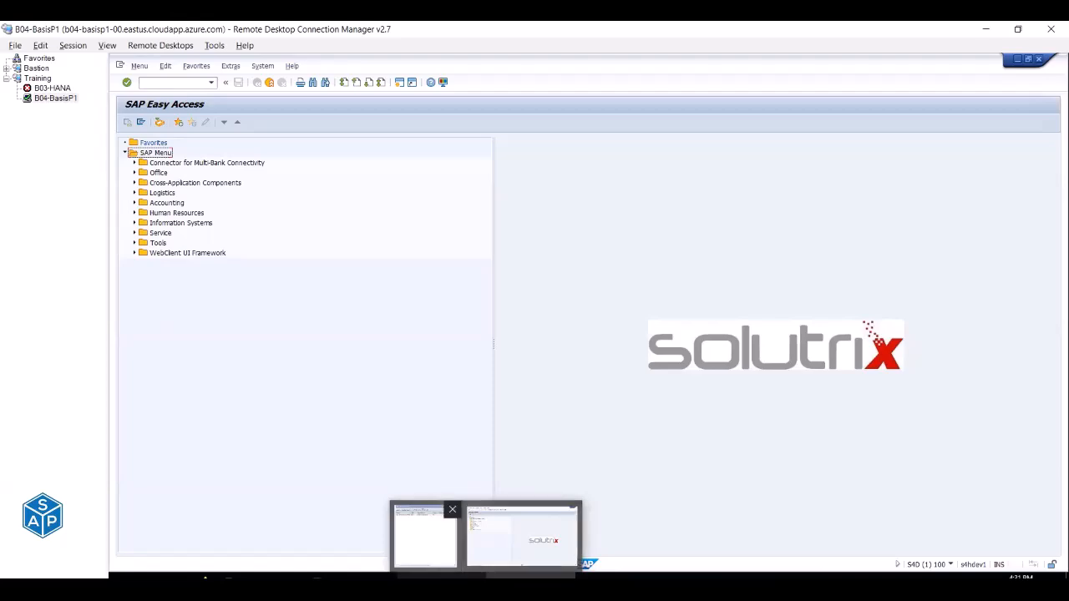
{"action": "left_click", "coordinate": [188, 532]}
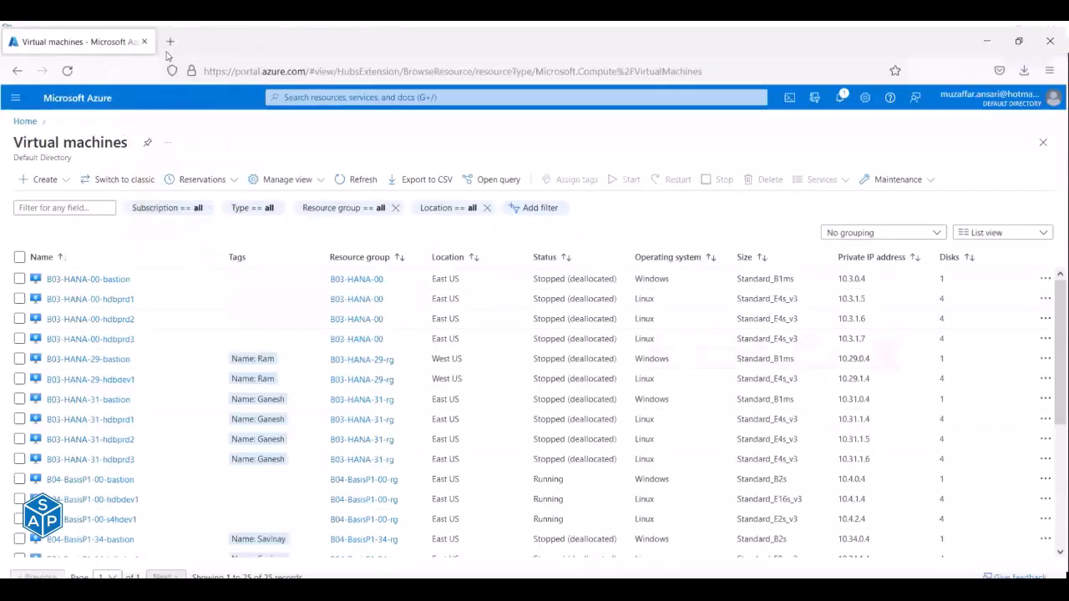
Open a new Firefox tab and go to the SAP ONE Support Launchpad Software Downloads address.
{"action": "left_click", "coordinate": [170, 38]}
{"action": "type", "text": "s"}
{"action": "key", "text": "BackSpace"}
{"action": "key", "text": "BackSpace"}
{"action": "type", "text": "su"}
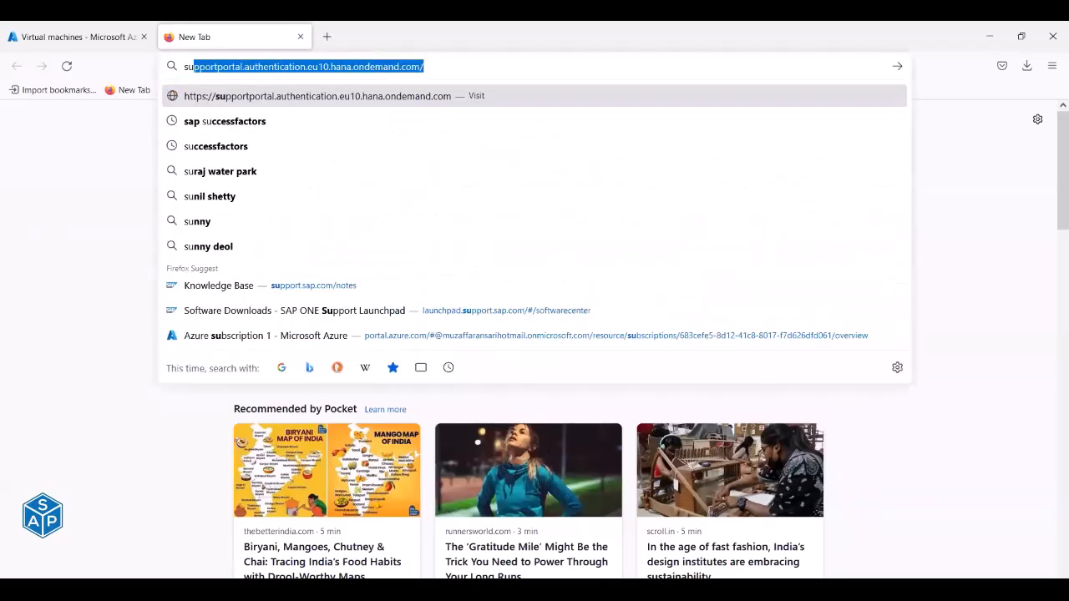
{"action": "key", "text": "Down"}
{"action": "key", "text": "Down"}
{"action": "key", "text": "Down"}
{"action": "key", "text": "Down"}
{"action": "key", "text": "Down"}
{"action": "key", "text": "Down"}
{"action": "key", "text": "Down"}
{"action": "key", "text": "Down"}
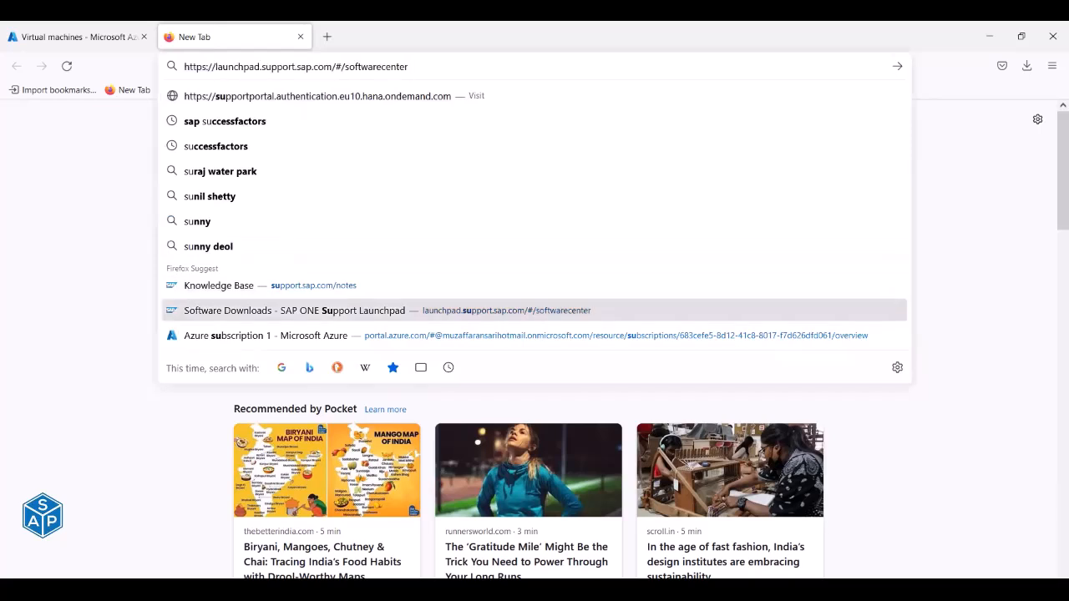
{"action": "key", "text": "Return"}
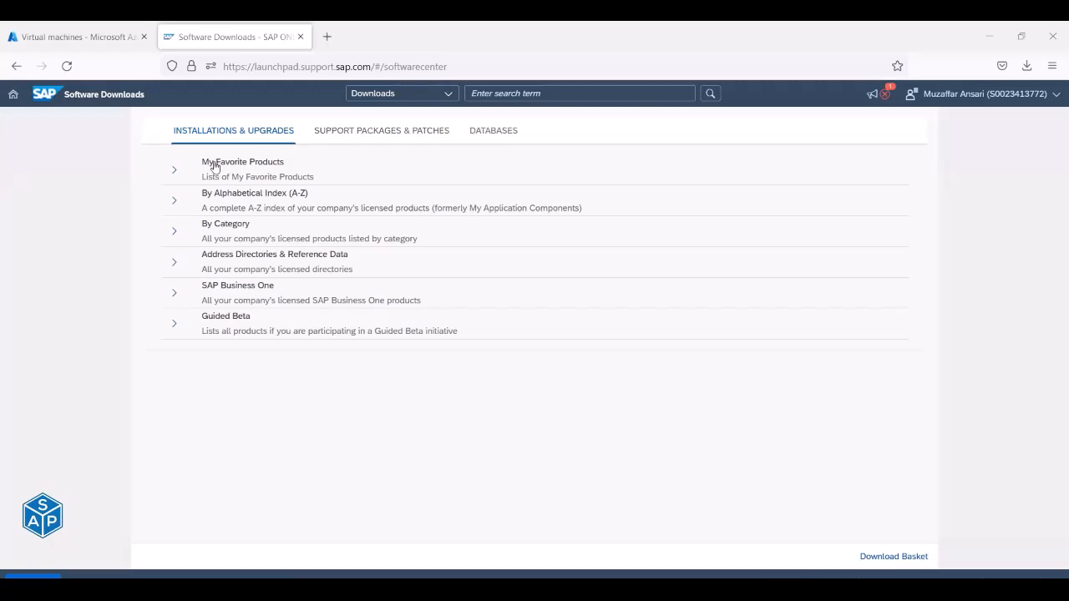
Expand the Installations & Upgrades By Alphabetical Index (A-Z) and scroll through its letters.
{"action": "left_click", "coordinate": [173, 203]}
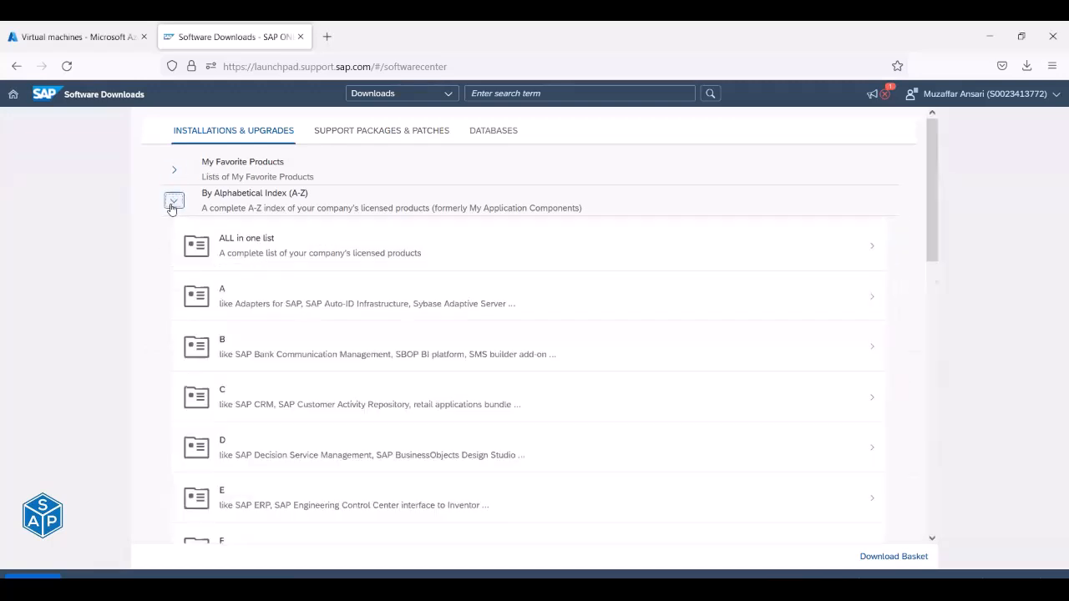
{"action": "scroll", "coordinate": [174, 222], "scroll_direction": "down", "scroll_amount": 3}
{"action": "scroll", "coordinate": [196, 317], "scroll_direction": "down", "scroll_amount": 4}
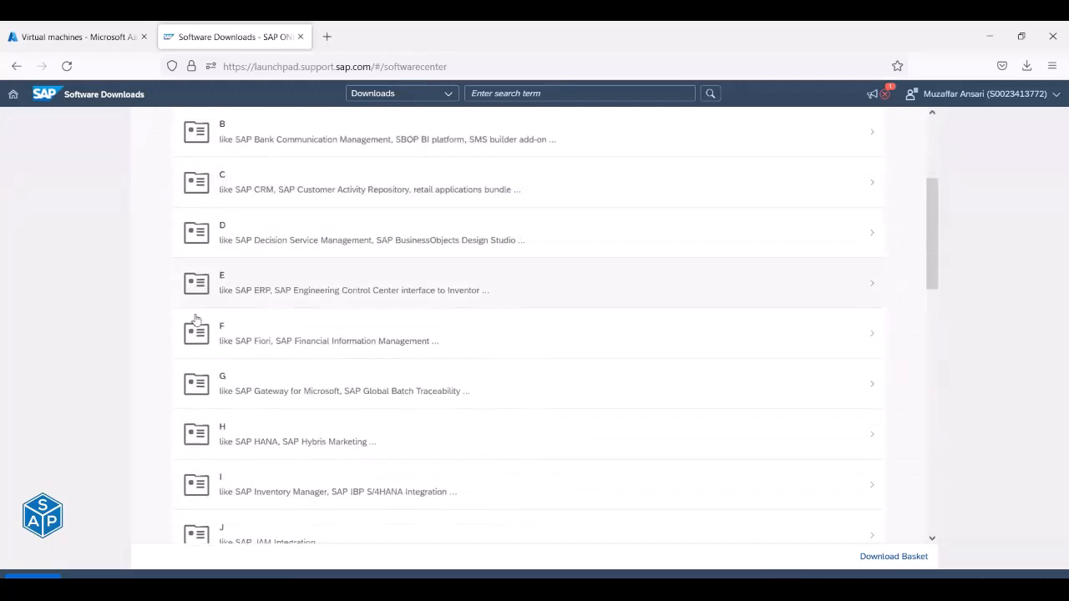
{"action": "scroll", "coordinate": [197, 327], "scroll_direction": "down", "scroll_amount": 2}
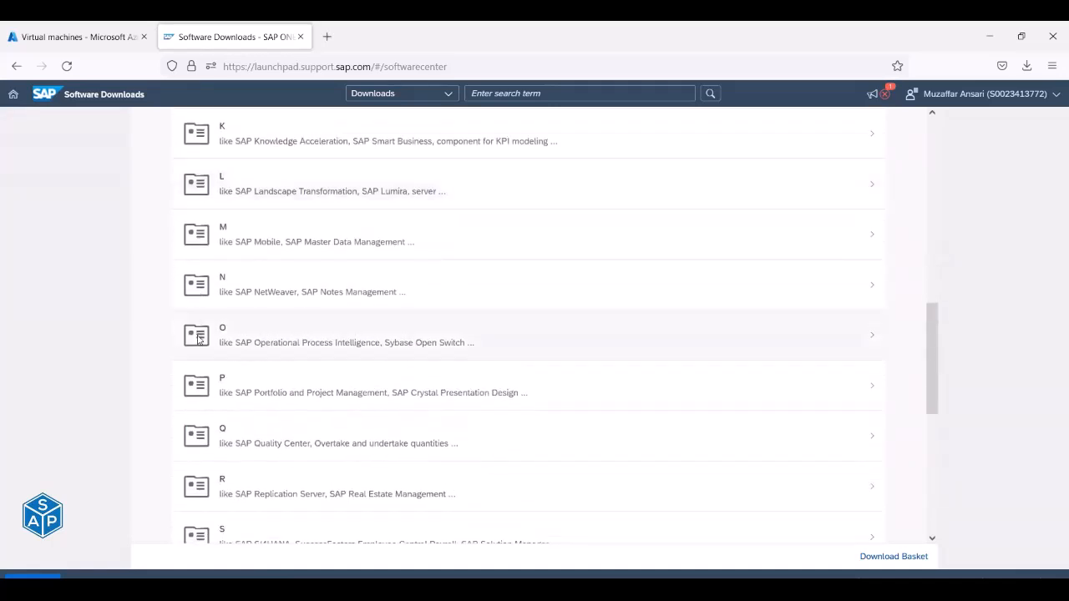
{"action": "scroll", "coordinate": [198, 338], "scroll_direction": "down", "scroll_amount": 3}
Pick letter S and open the SAP S/4HANA downloads, listing releases 1709 through 2021.
{"action": "left_click", "coordinate": [243, 343]}
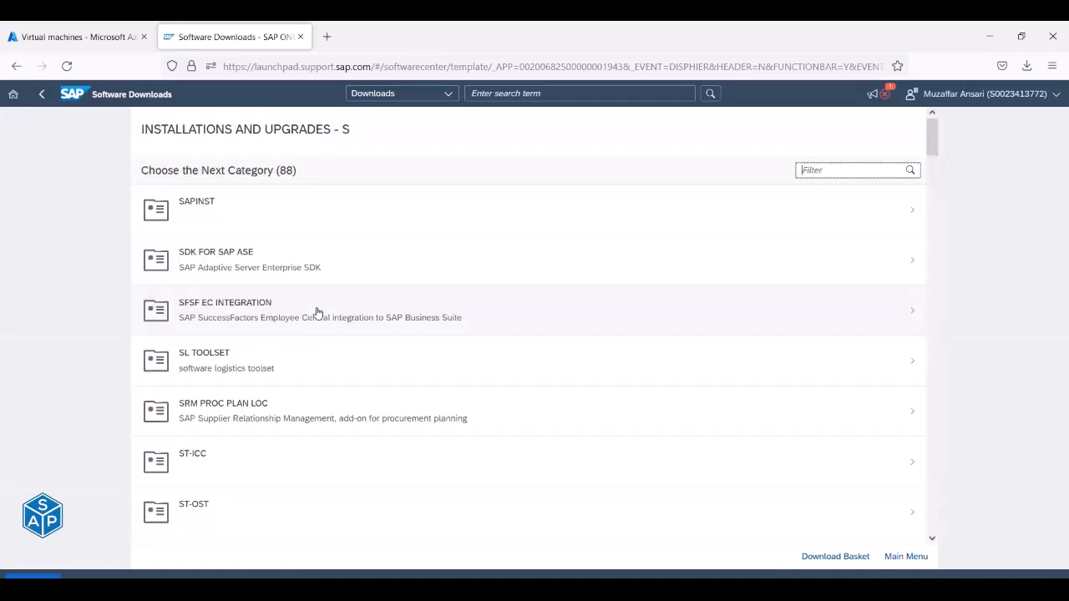
{"action": "scroll", "coordinate": [318, 313], "scroll_direction": "down", "scroll_amount": 9}
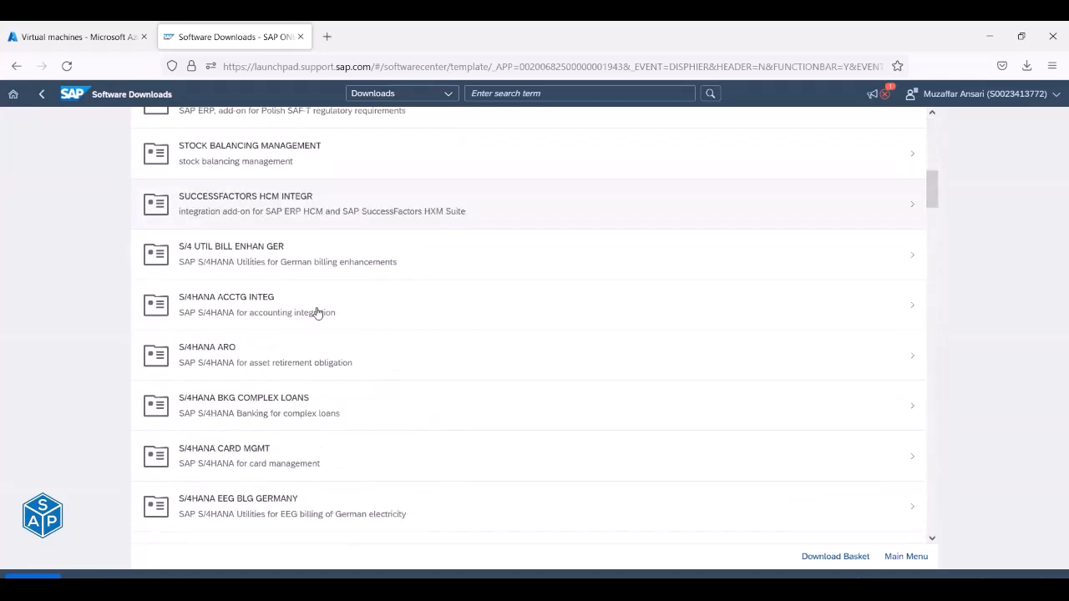
{"action": "scroll", "coordinate": [318, 313], "scroll_direction": "down", "scroll_amount": 10}
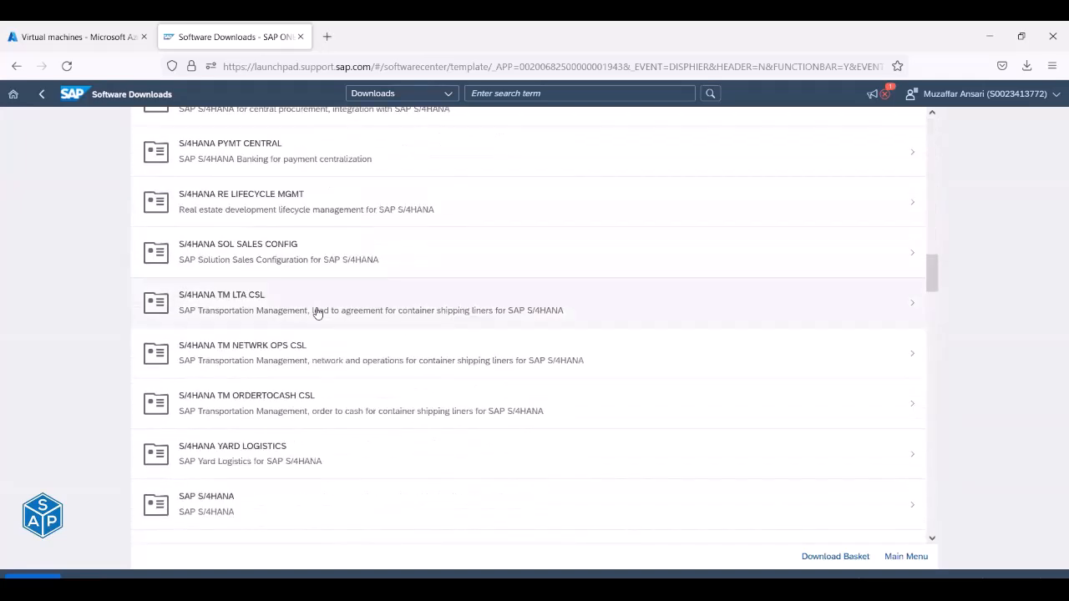
{"action": "left_click", "coordinate": [227, 514]}
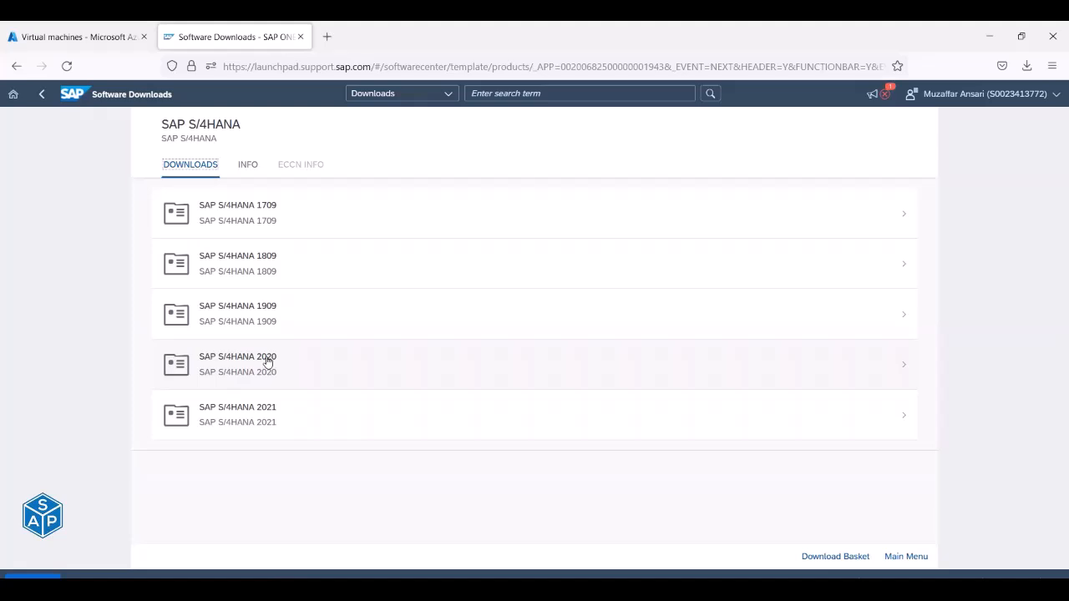
Open SAP S/4HANA 2020 and its Installation (Autom. Download) items-to-download list.
{"action": "left_click", "coordinate": [267, 360]}
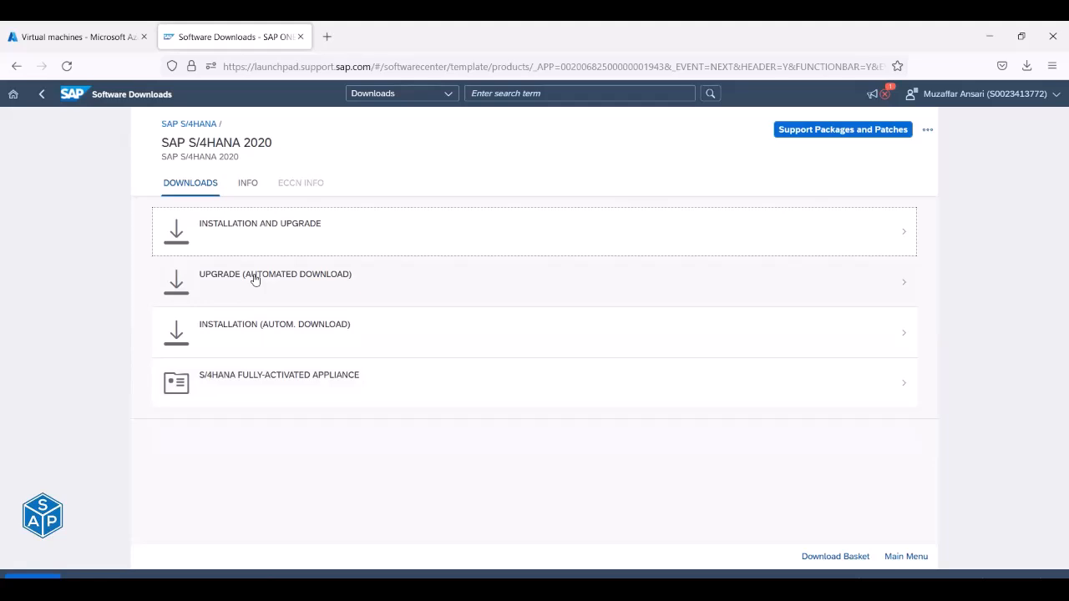
{"action": "left_click_drag", "start_coordinate": [199, 325], "coordinate": [351, 334]}
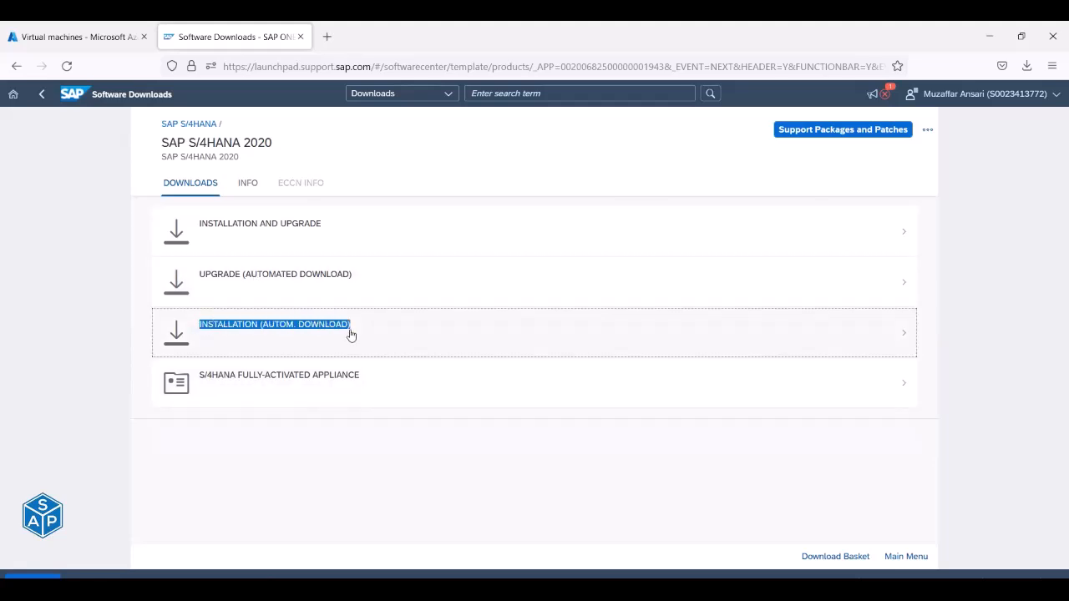
{"action": "left_click", "coordinate": [281, 328]}
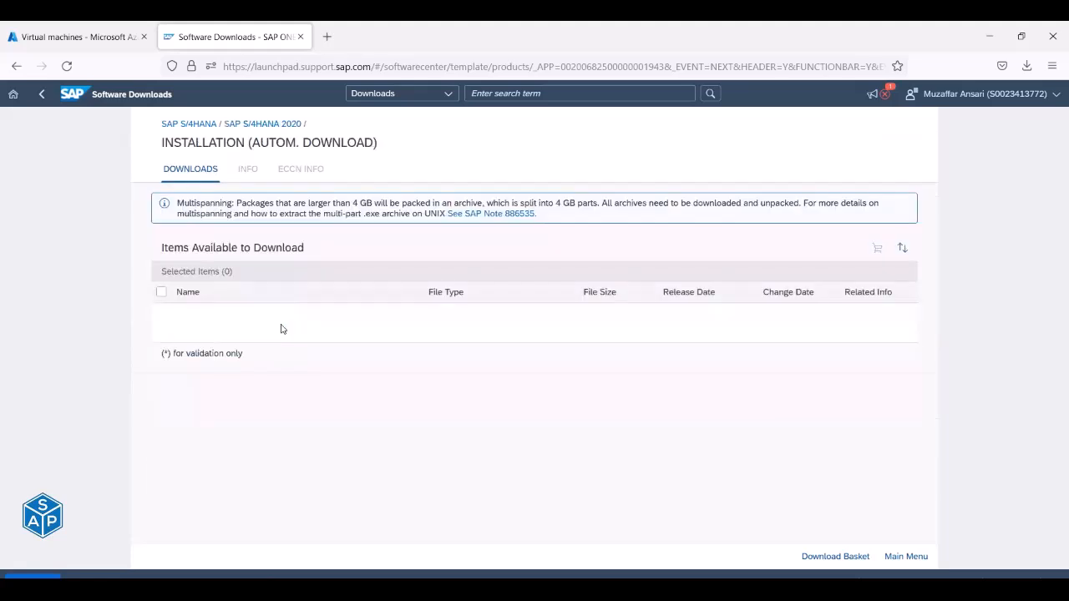
{"action": "scroll", "coordinate": [281, 328], "scroll_direction": "down", "scroll_amount": 1}
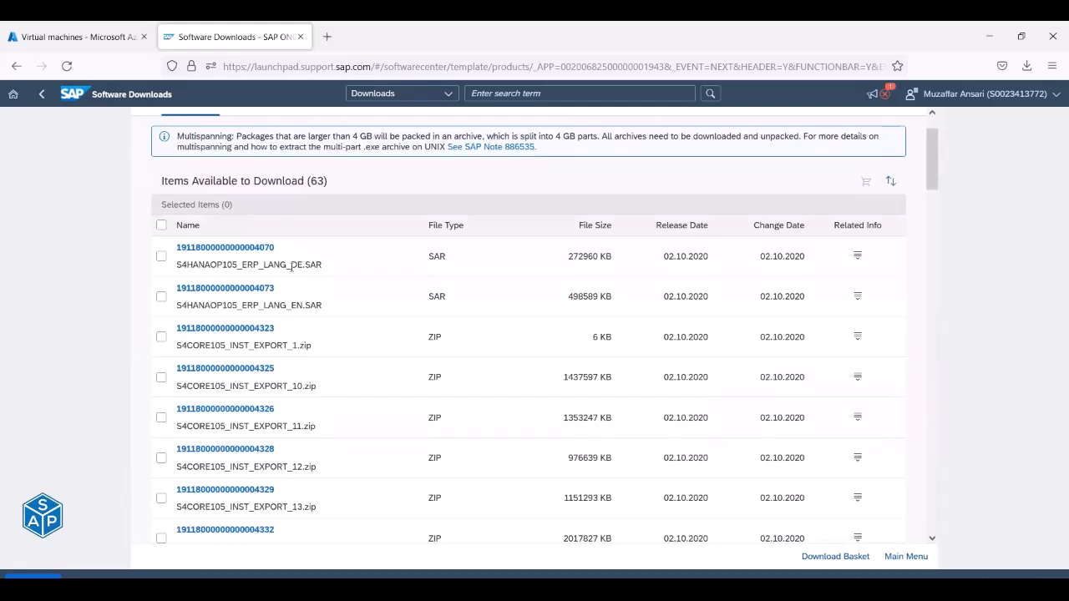
{"action": "left_click_drag", "start_coordinate": [240, 264], "coordinate": [290, 264]}
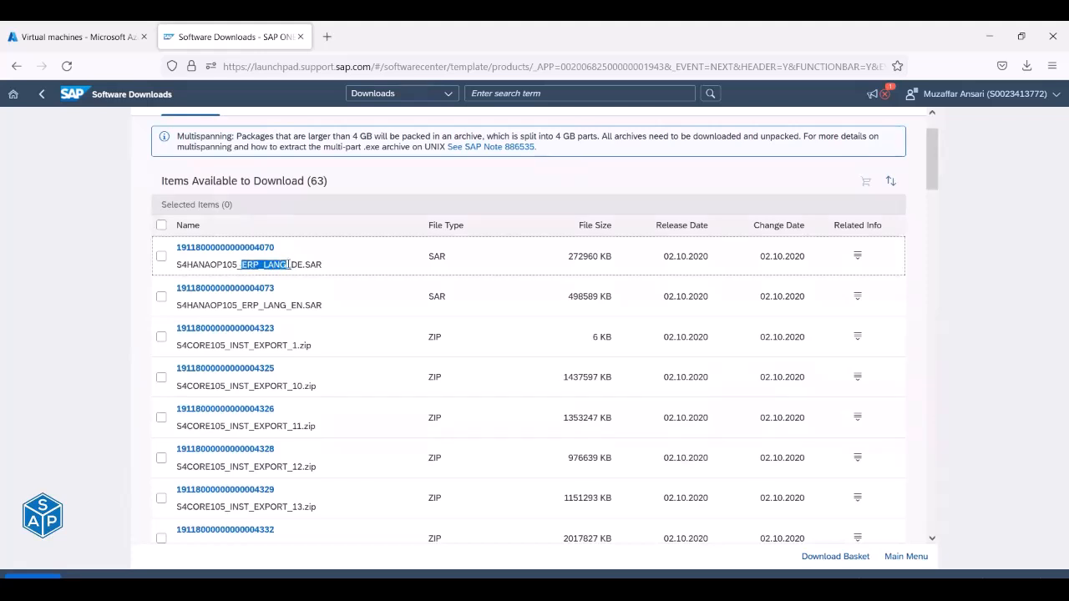
{"action": "left_click_drag", "start_coordinate": [290, 264], "coordinate": [303, 265]}
{"action": "left_click_drag", "start_coordinate": [291, 306], "coordinate": [302, 305]}
{"action": "scroll", "coordinate": [302, 306], "scroll_direction": "down", "scroll_amount": 1}
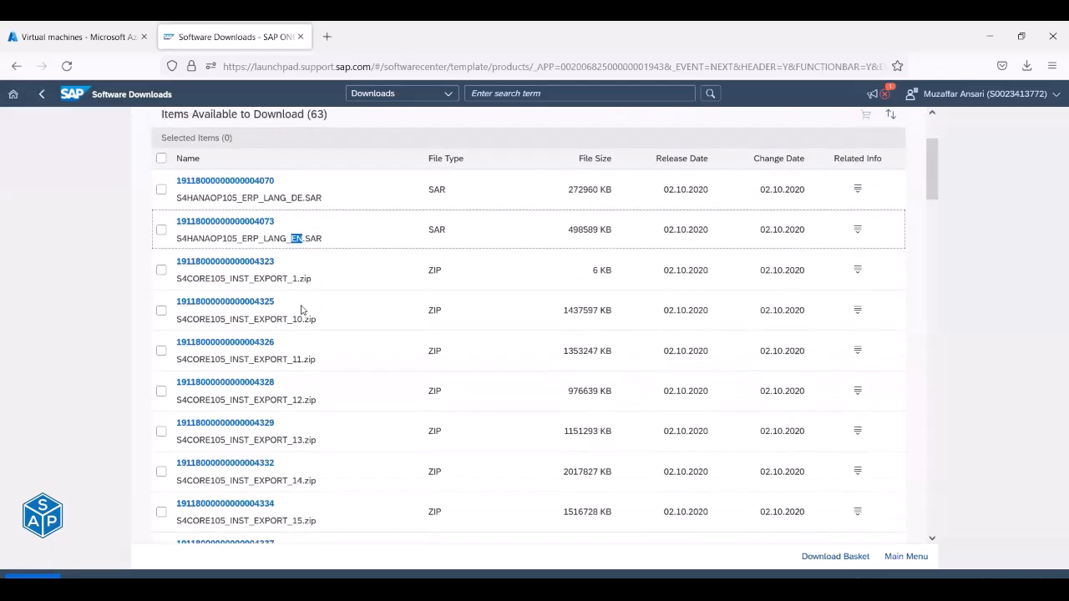
{"action": "scroll", "coordinate": [302, 310], "scroll_direction": "up", "scroll_amount": 2}
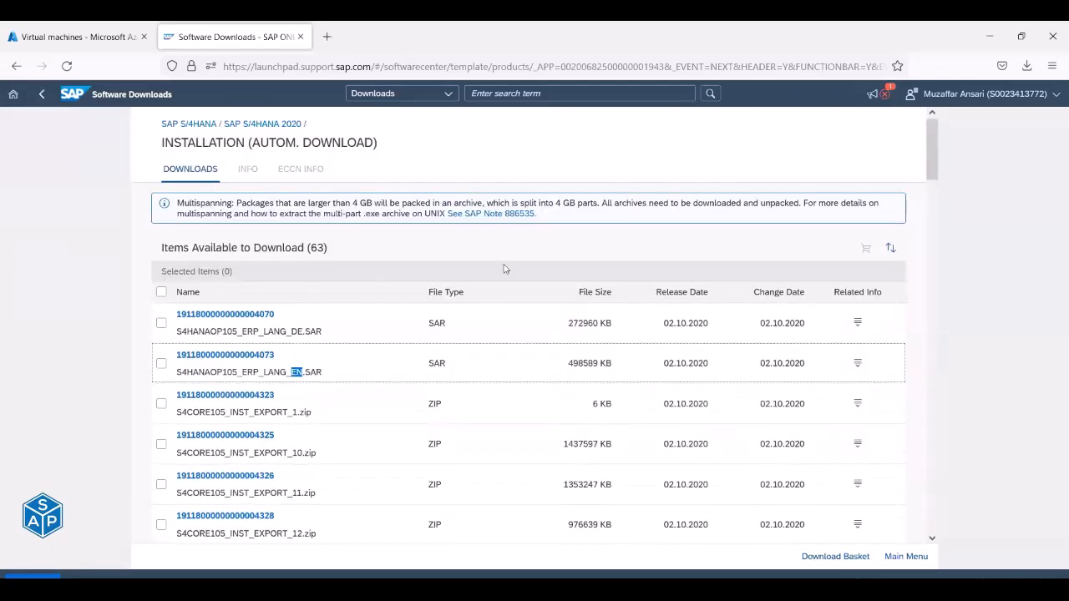
{"action": "left_click", "coordinate": [866, 250]}
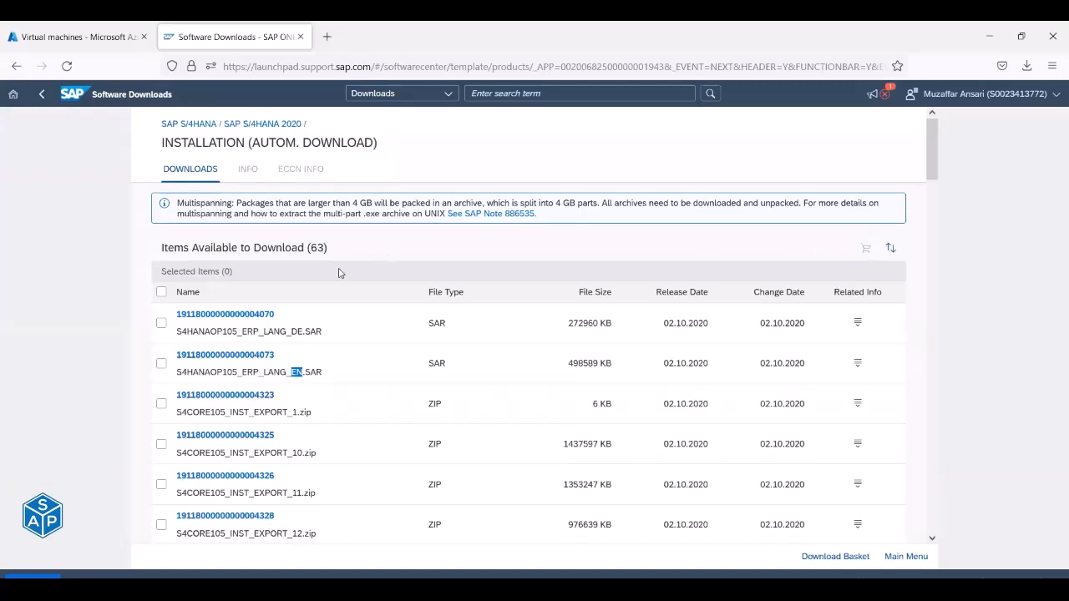
{"action": "scroll", "coordinate": [339, 273], "scroll_direction": "down", "scroll_amount": 3}
{"action": "scroll", "coordinate": [339, 273], "scroll_direction": "down", "scroll_amount": 3}
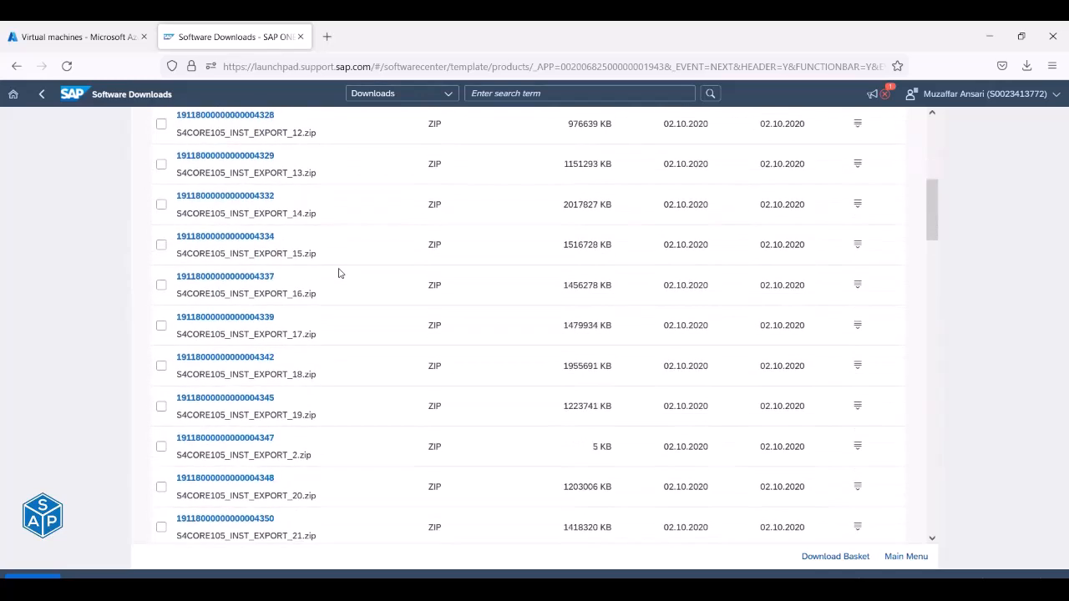
{"action": "scroll", "coordinate": [339, 273], "scroll_direction": "up", "scroll_amount": 6}
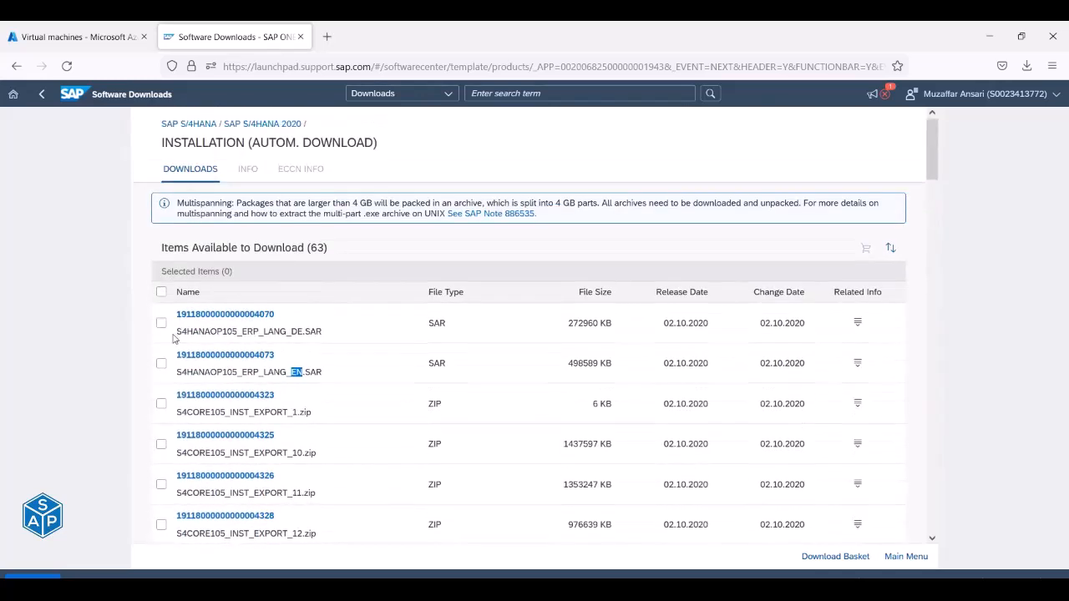
{"action": "left_click_drag", "start_coordinate": [177, 330], "coordinate": [291, 334]}
{"action": "key", "text": "ctrl+c"}
{"action": "left_click", "coordinate": [509, 93]}
{"action": "key", "text": "ctrl+v"}
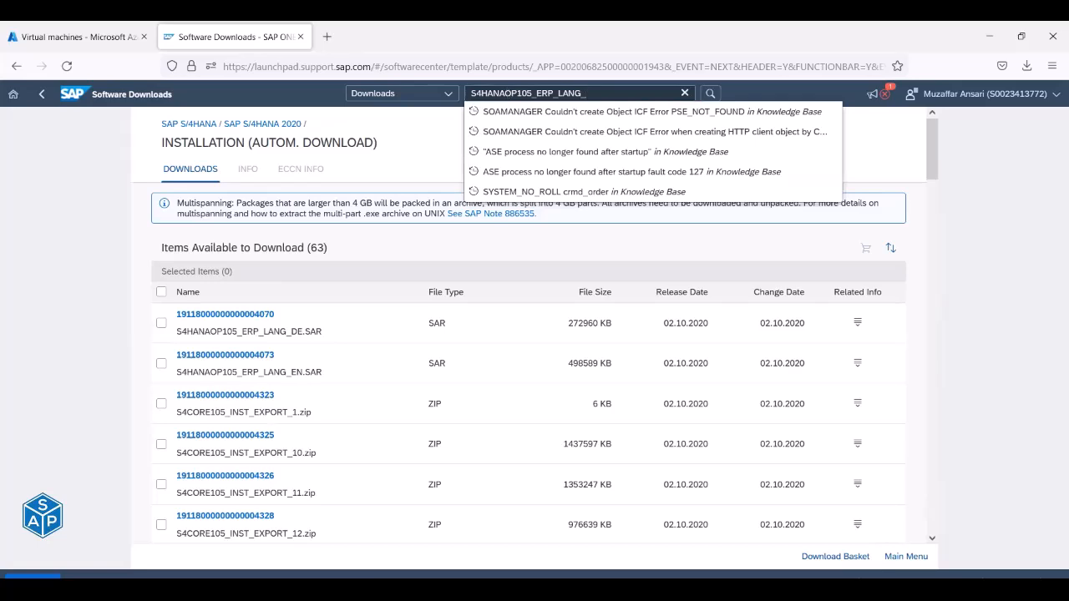
{"action": "key", "text": "Return"}
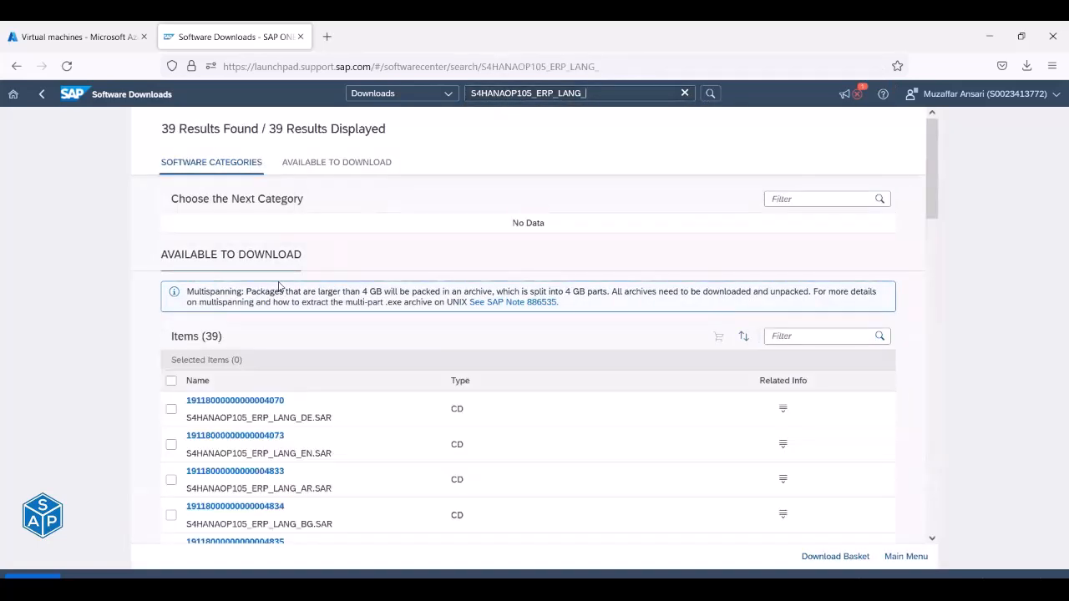
{"action": "scroll", "coordinate": [279, 286], "scroll_direction": "down", "scroll_amount": 4}
{"action": "left_click_drag", "start_coordinate": [300, 226], "coordinate": [313, 264]}
{"action": "left_click_drag", "start_coordinate": [305, 297], "coordinate": [314, 298]}
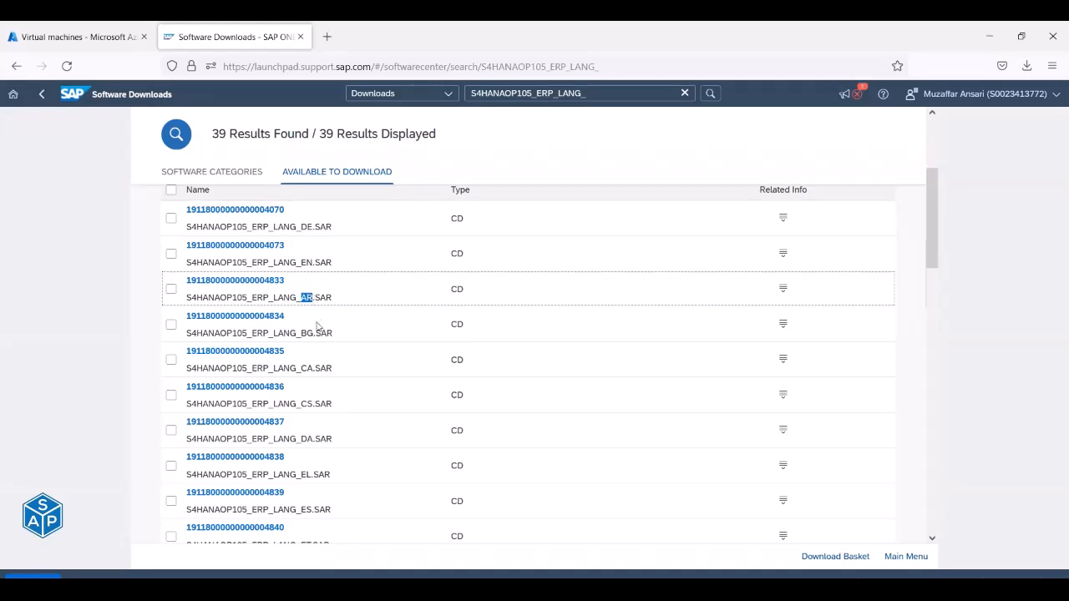
{"action": "left_click_drag", "start_coordinate": [302, 333], "coordinate": [313, 439]}
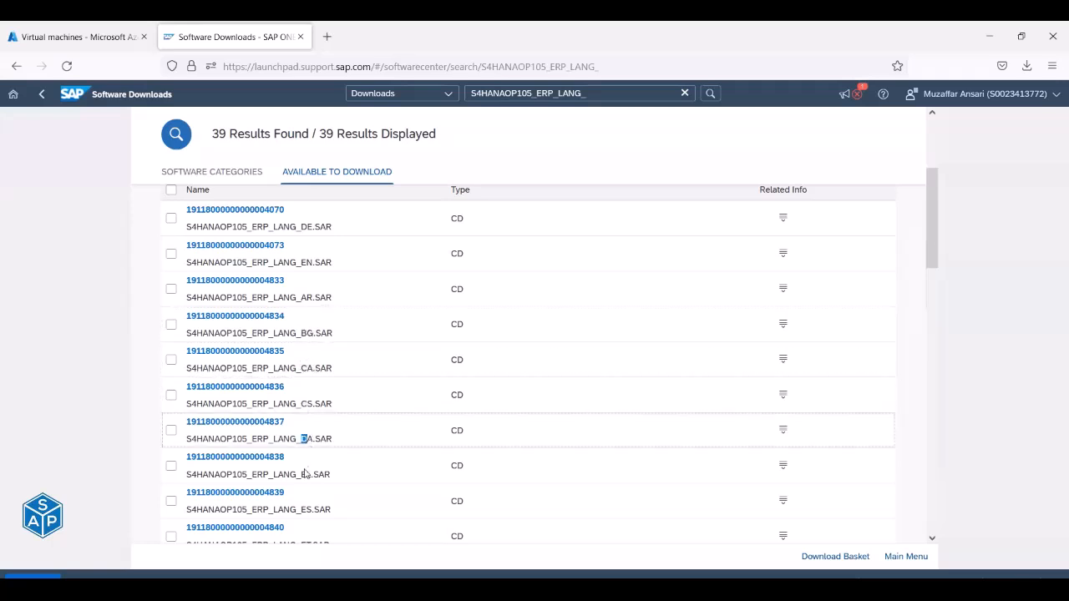
{"action": "left_click_drag", "start_coordinate": [301, 474], "coordinate": [312, 509]}
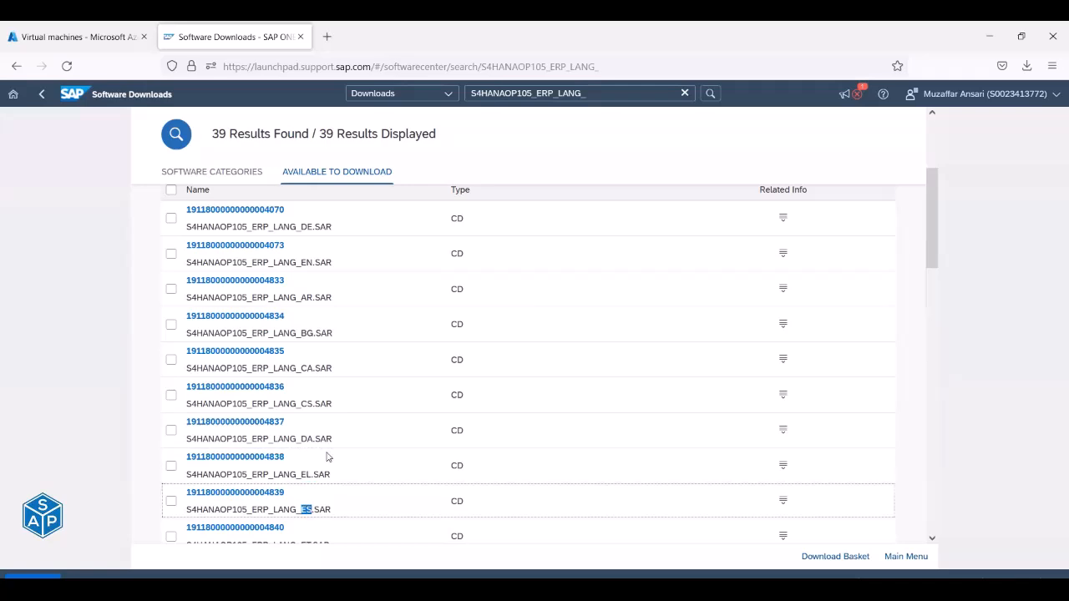
{"action": "scroll", "coordinate": [327, 456], "scroll_direction": "down", "scroll_amount": 2}
{"action": "scroll", "coordinate": [327, 455], "scroll_direction": "down", "scroll_amount": 5}
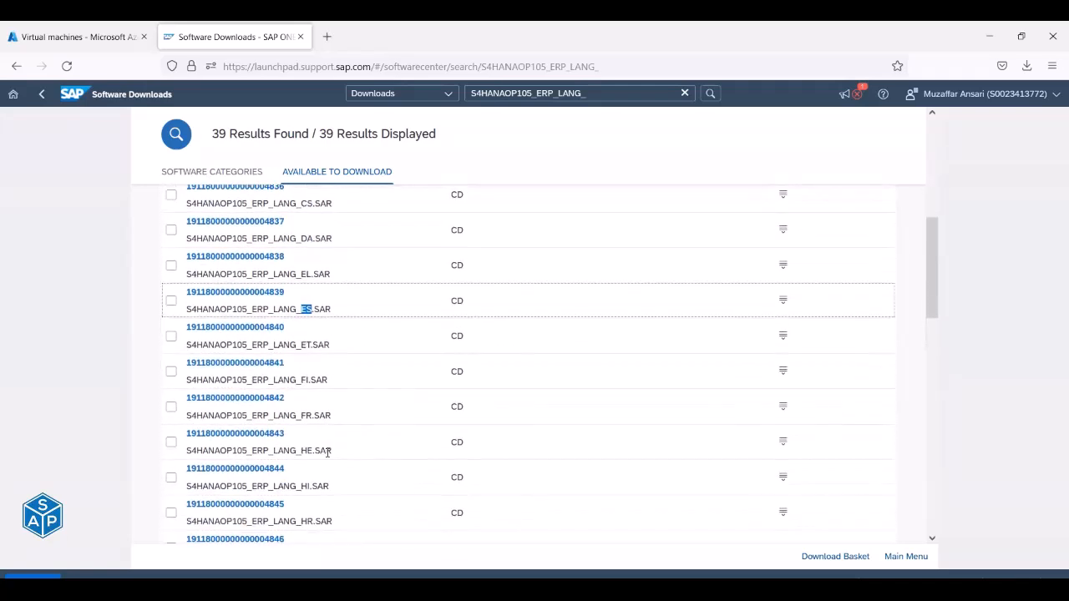
{"action": "scroll", "coordinate": [326, 456], "scroll_direction": "down", "scroll_amount": 10}
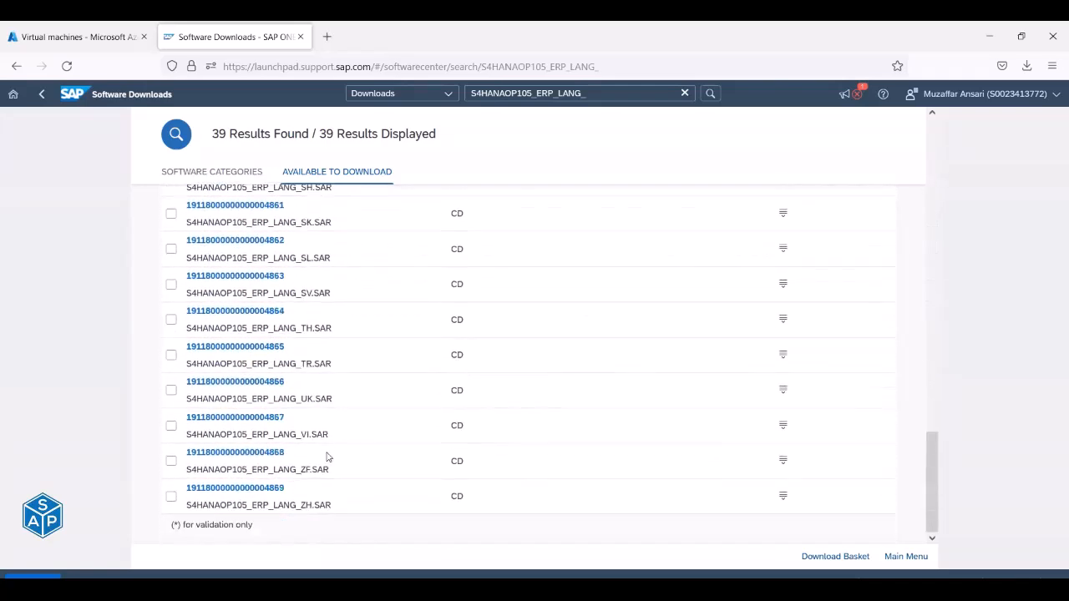
{"action": "scroll", "coordinate": [326, 455], "scroll_direction": "up", "scroll_amount": 9}
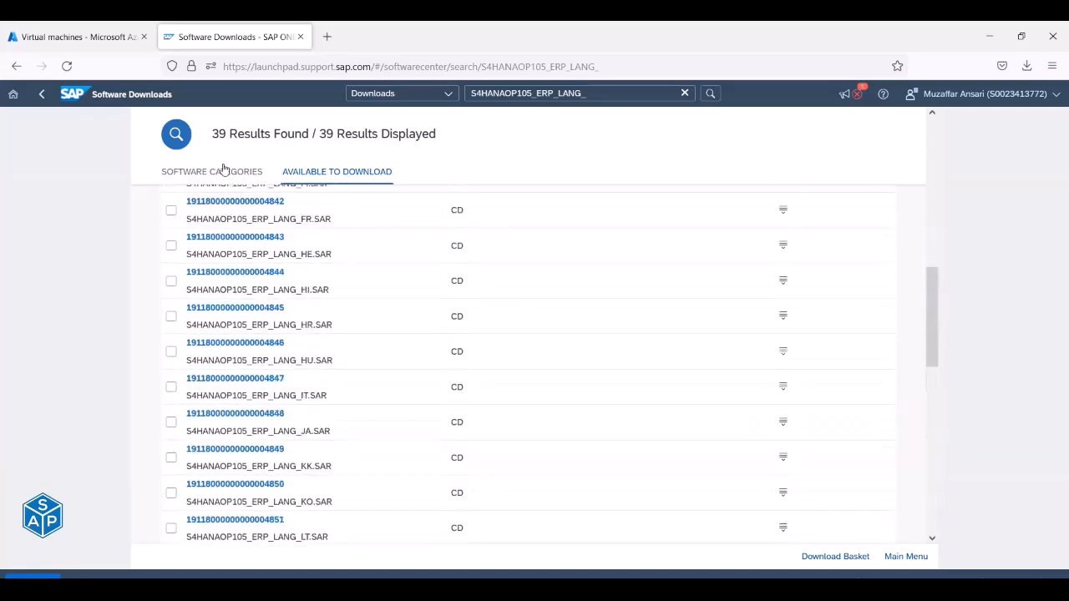
{"action": "left_click_drag", "start_coordinate": [213, 135], "coordinate": [309, 136]}
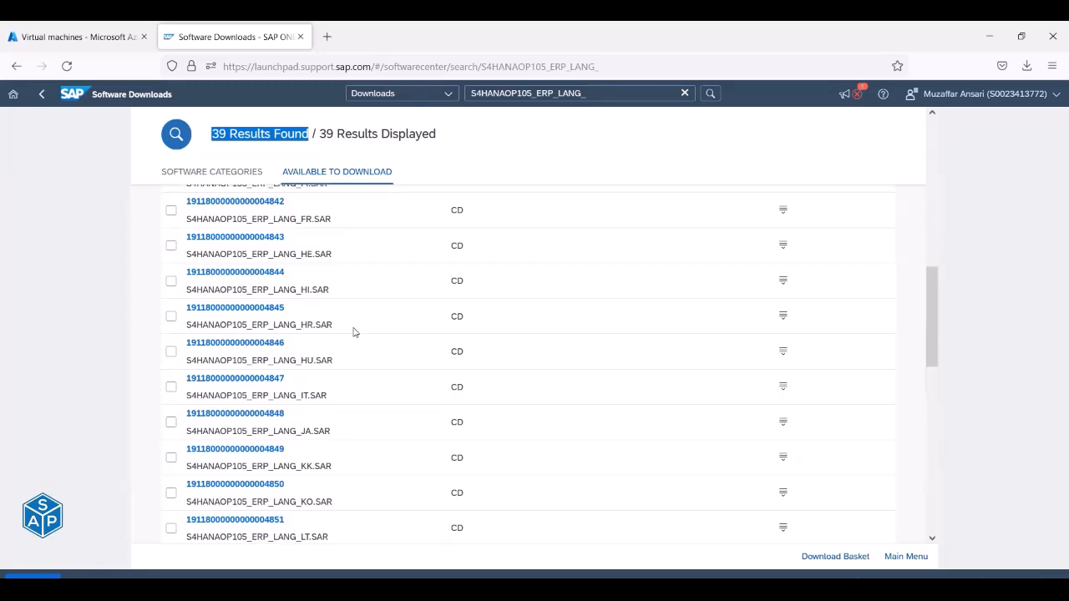
Browse the S4HANAOP105_ERP_LANG_ language-pack list past the UK, RU and JA packages.
{"action": "scroll", "coordinate": [353, 332], "scroll_direction": "down", "scroll_amount": 10}
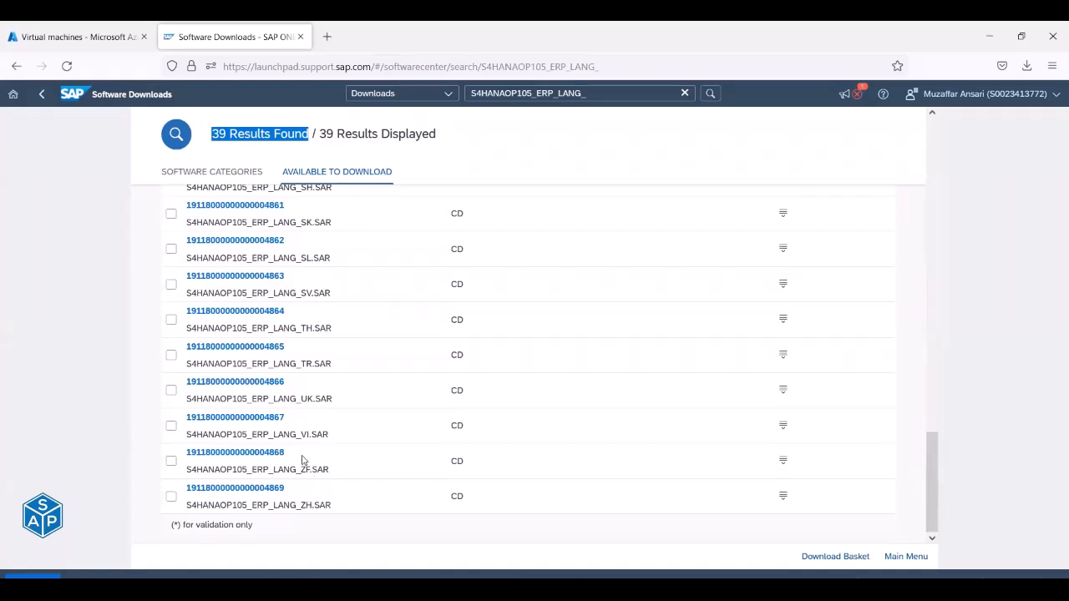
{"action": "left_click_drag", "start_coordinate": [301, 398], "coordinate": [314, 399]}
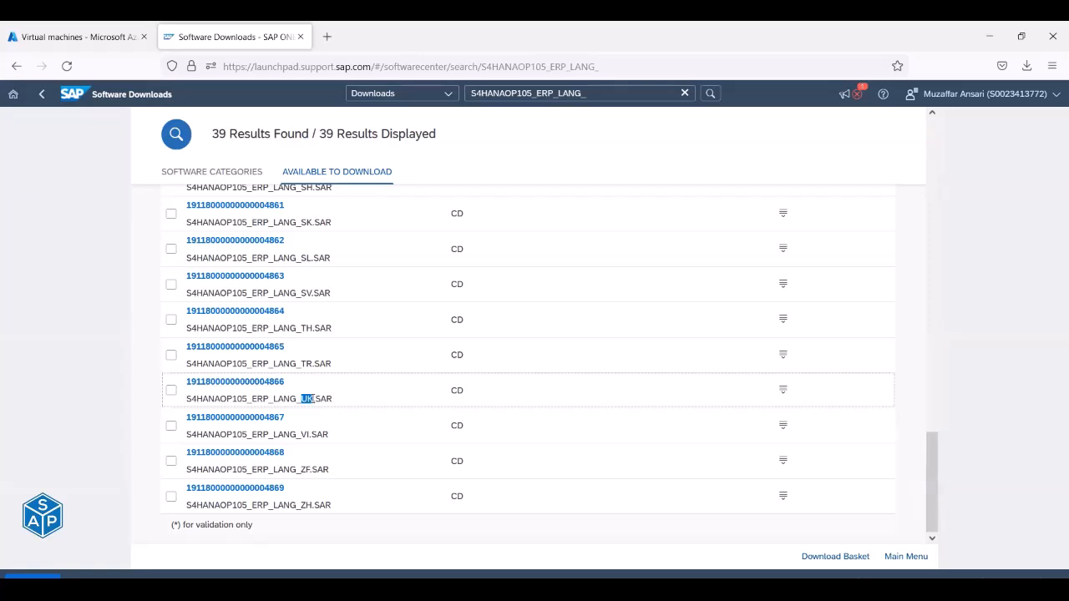
{"action": "scroll", "coordinate": [309, 384], "scroll_direction": "up", "scroll_amount": 3}
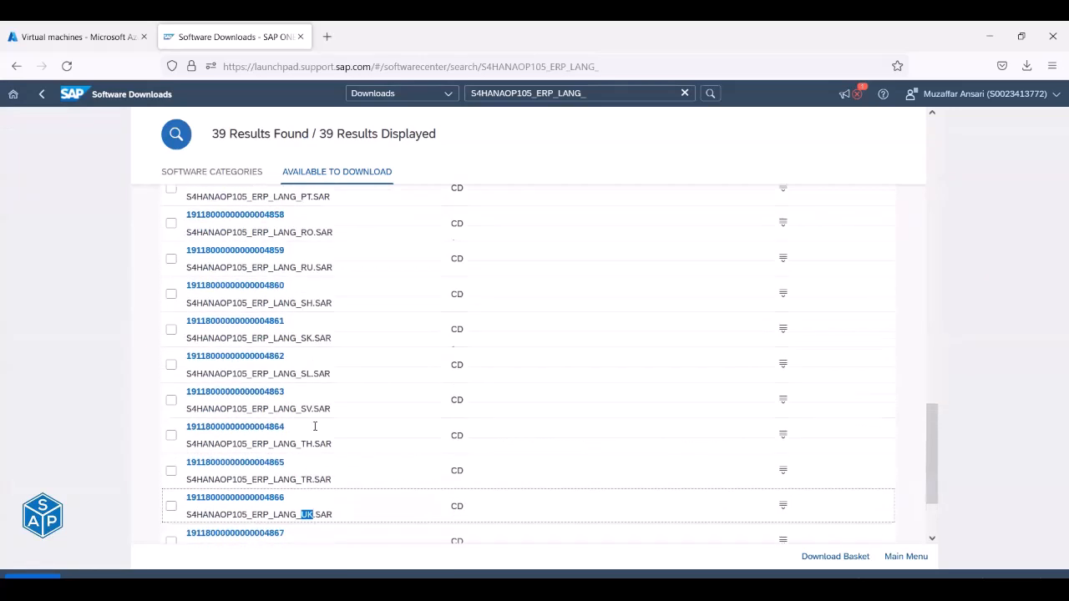
{"action": "left_click_drag", "start_coordinate": [303, 286], "coordinate": [313, 287]}
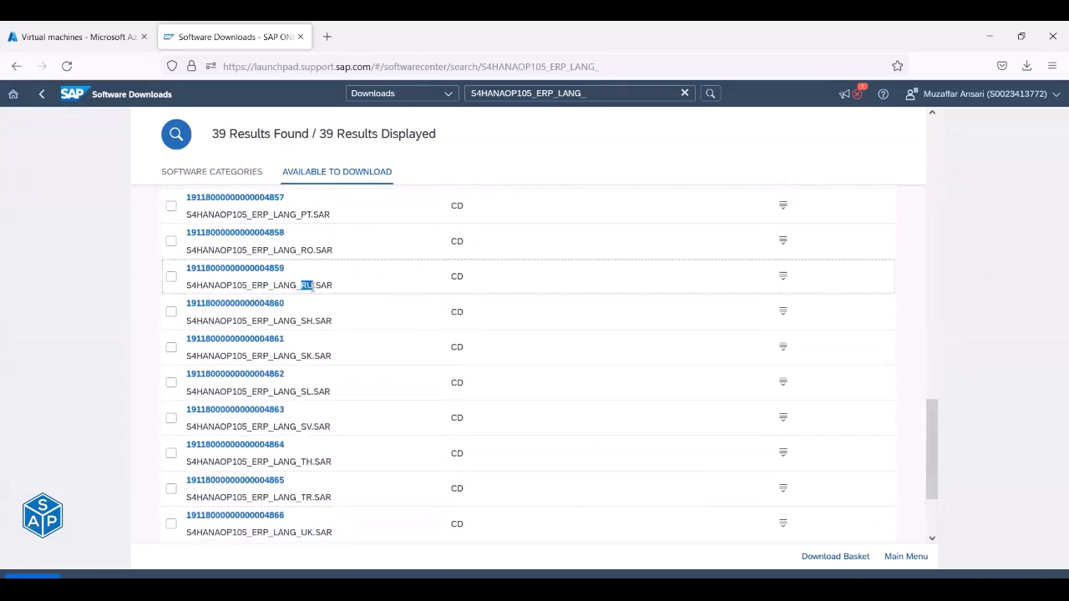
{"action": "scroll", "coordinate": [311, 286], "scroll_direction": "up", "scroll_amount": 6}
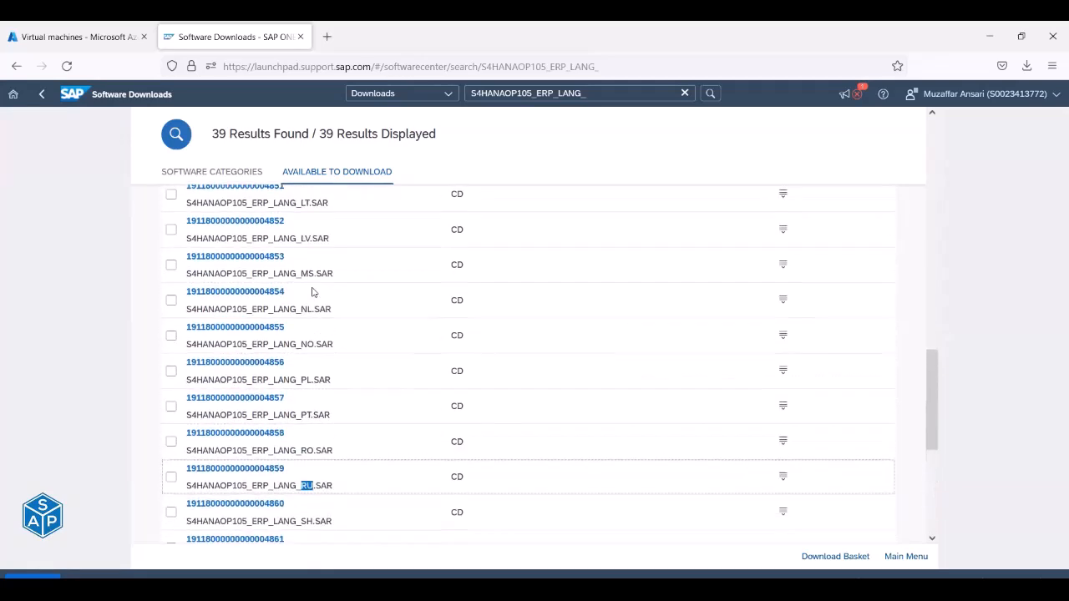
{"action": "scroll", "coordinate": [312, 300], "scroll_direction": "up", "scroll_amount": 3}
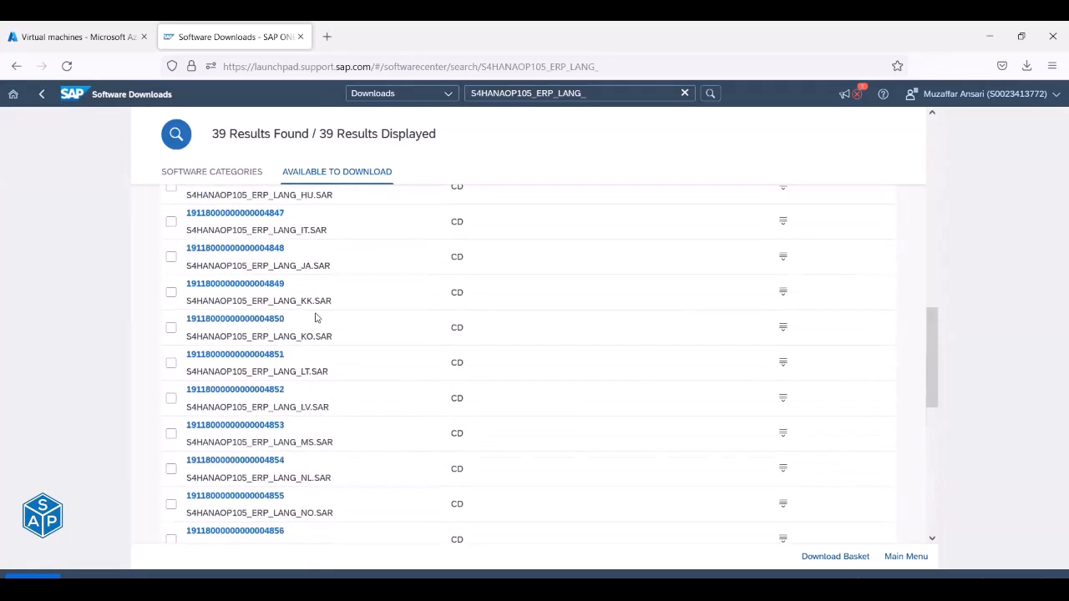
{"action": "left_click", "coordinate": [302, 296]}
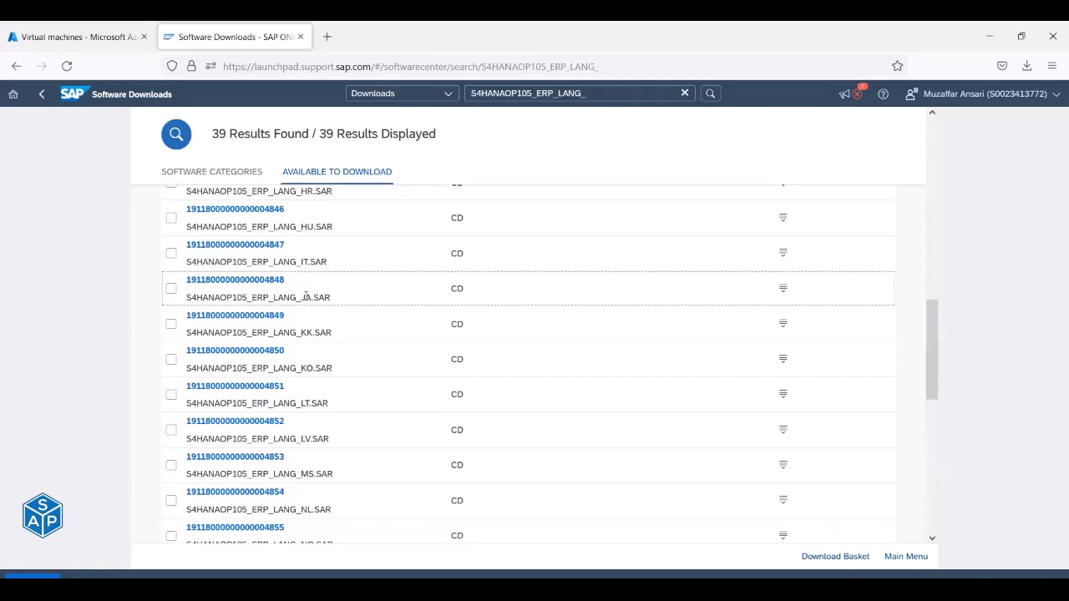
{"action": "scroll", "coordinate": [310, 297], "scroll_direction": "up", "scroll_amount": 4}
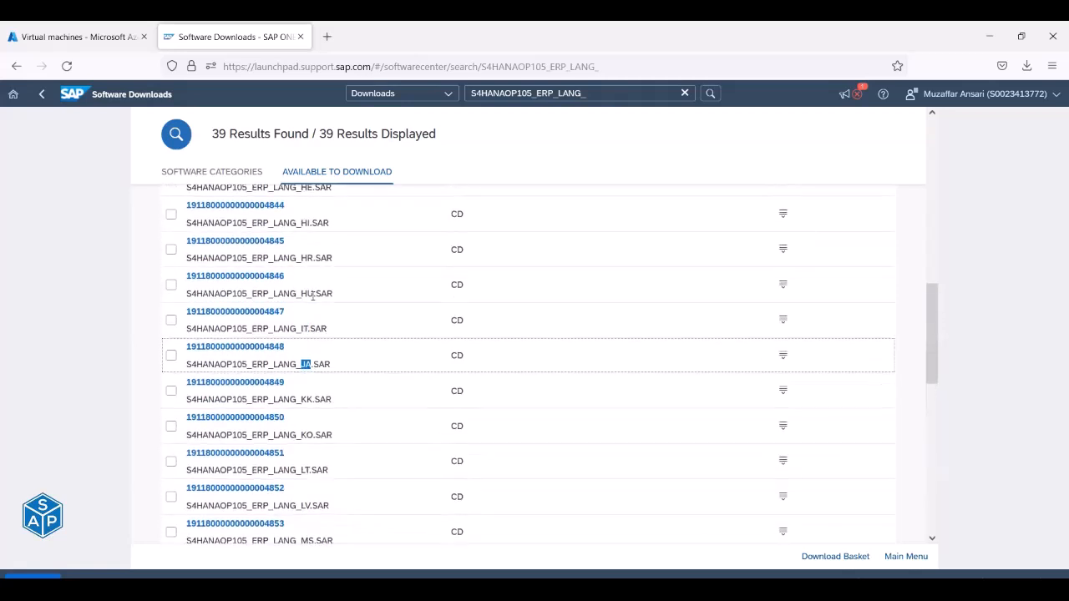
{"action": "scroll", "coordinate": [313, 302], "scroll_direction": "up", "scroll_amount": 3}
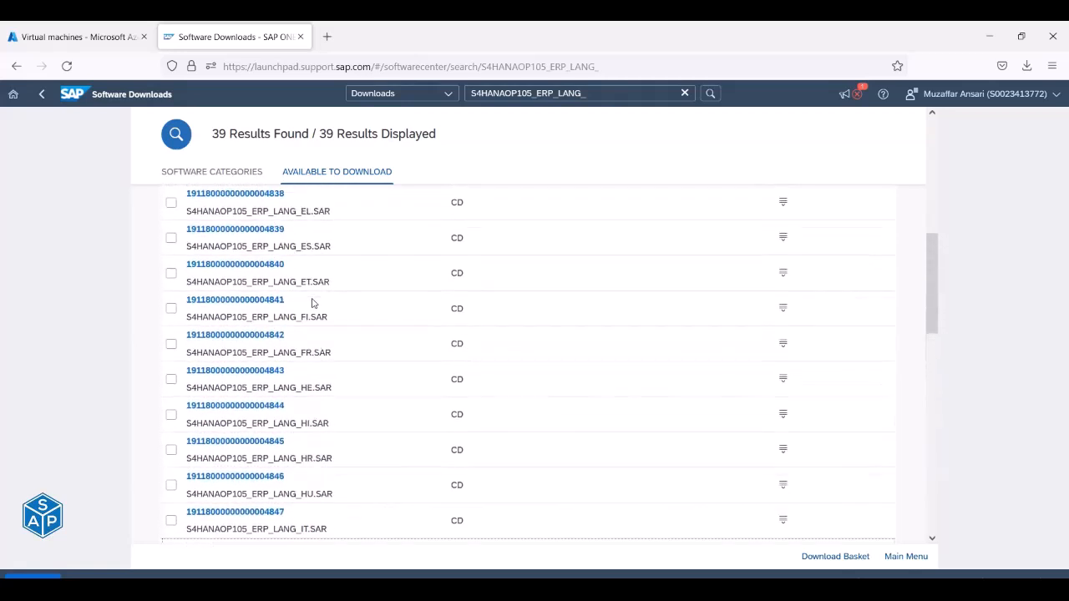
{"action": "scroll", "coordinate": [312, 302], "scroll_direction": "up", "scroll_amount": 5}
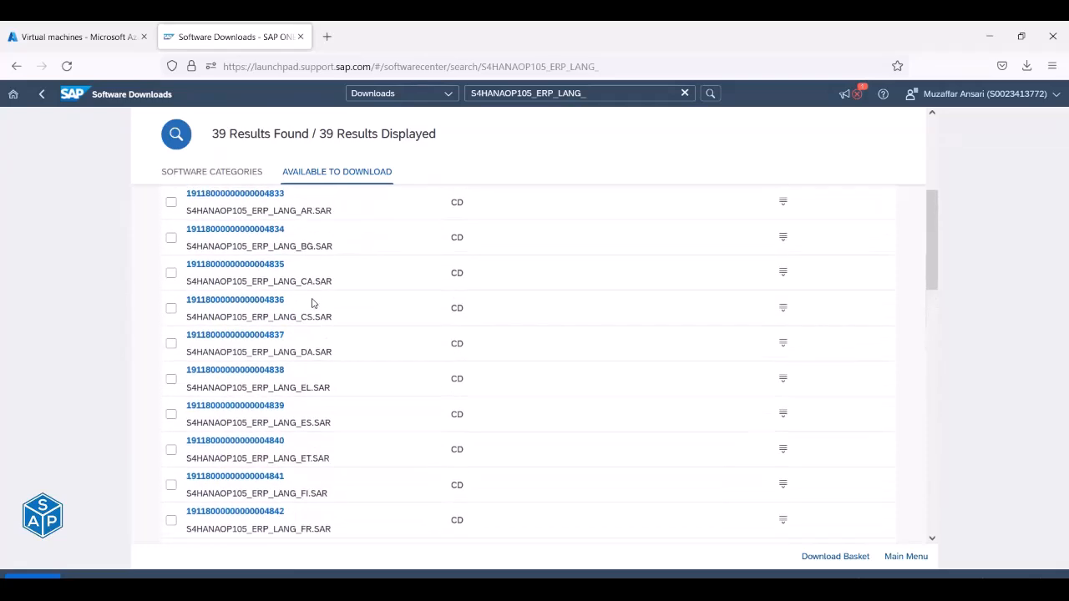
Locate and select the Arabic package file name S4HANAOP105_ERP_LANG_AR.SAR.
{"action": "scroll", "coordinate": [312, 298], "scroll_direction": "down", "scroll_amount": 20}
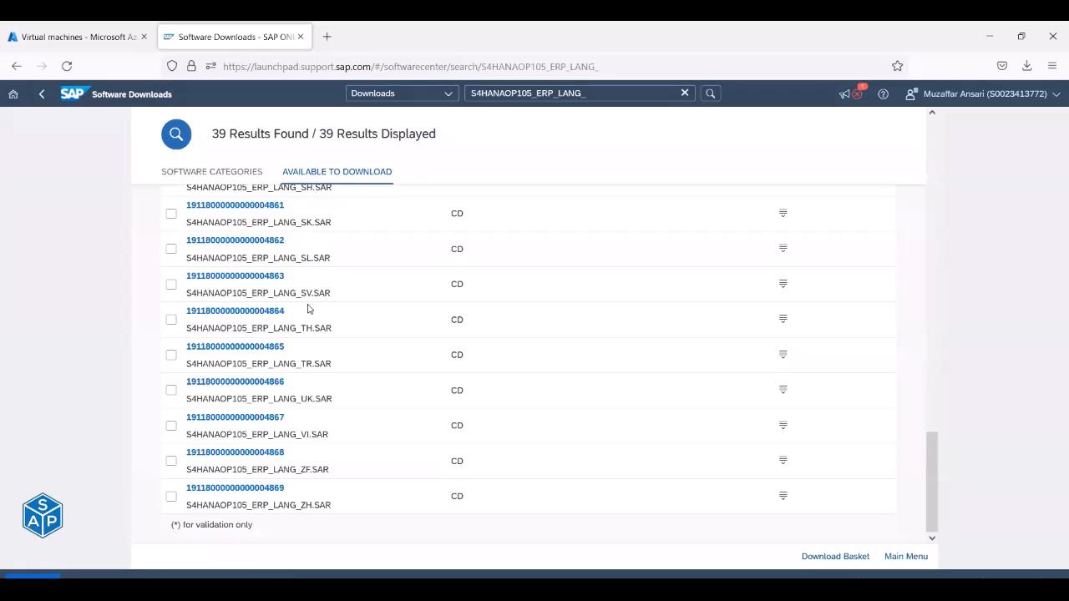
{"action": "scroll", "coordinate": [310, 303], "scroll_direction": "up", "scroll_amount": 15}
{"action": "scroll", "coordinate": [308, 307], "scroll_direction": "up", "scroll_amount": 5}
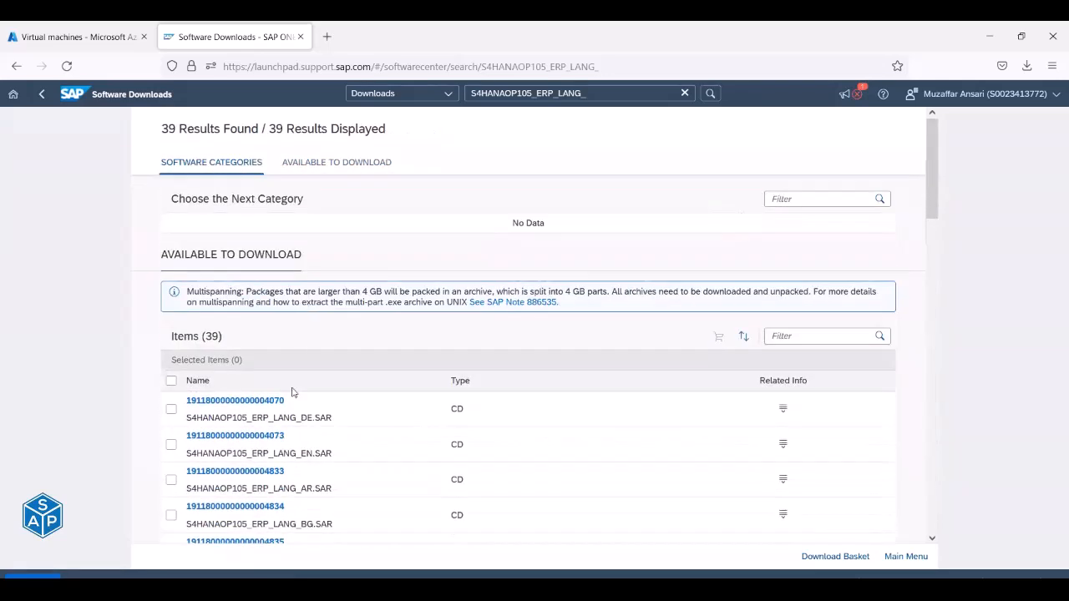
{"action": "scroll", "coordinate": [293, 393], "scroll_direction": "down", "scroll_amount": 3}
{"action": "left_click_drag", "start_coordinate": [186, 364], "coordinate": [338, 366]}
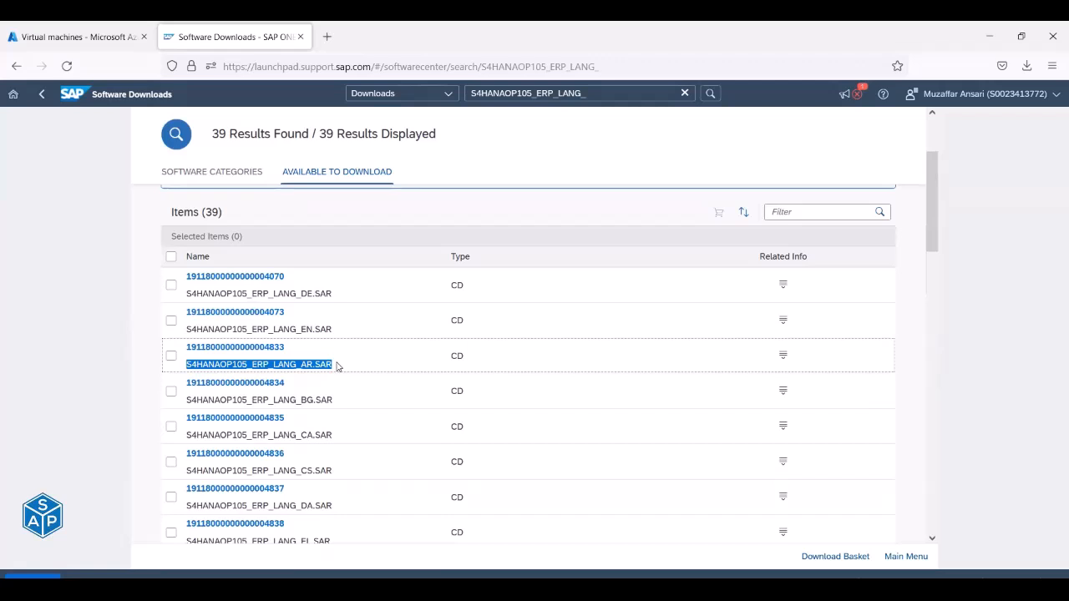
{"action": "left_click_drag", "start_coordinate": [296, 293], "coordinate": [313, 330]}
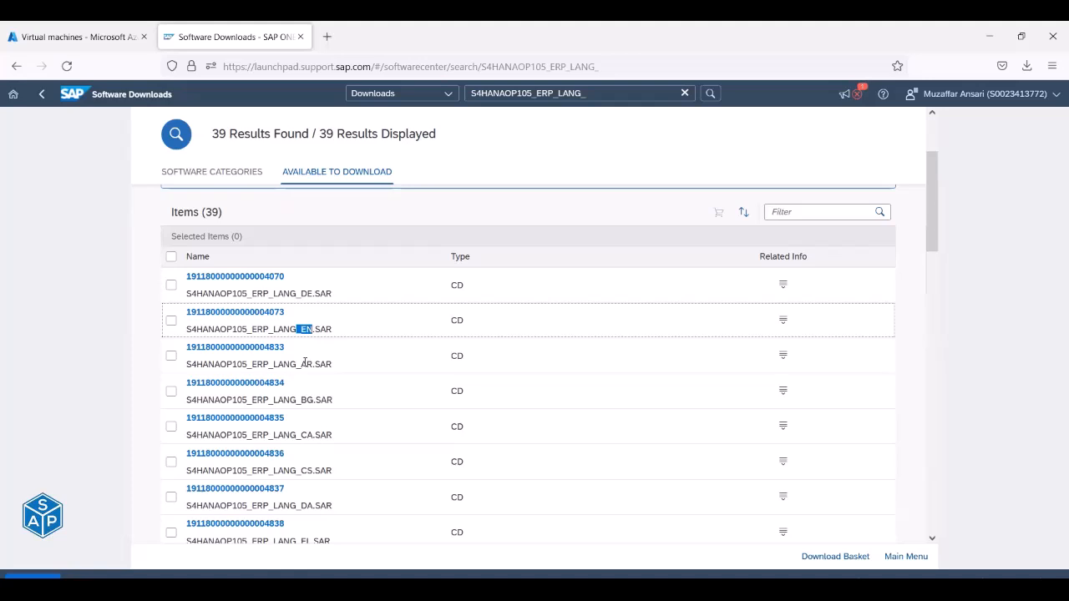
{"action": "left_click_drag", "start_coordinate": [295, 364], "coordinate": [310, 365]}
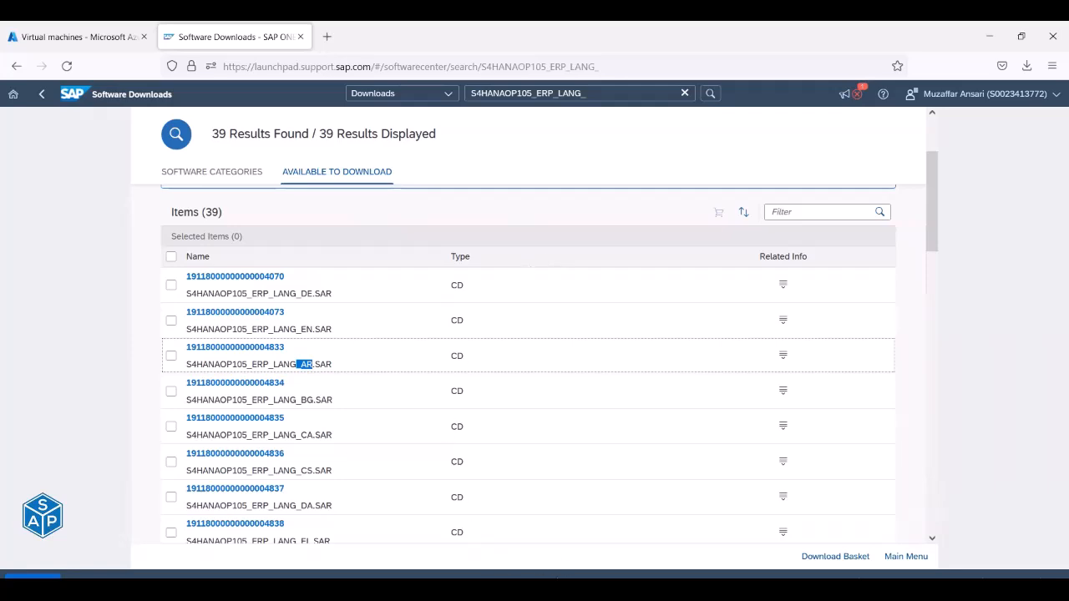
Confirm with cd /pkgs/ and ls that S4HANAOP105_ERP_LANG_AR.SAR is on the server.
{"action": "left_click", "coordinate": [472, 573]}
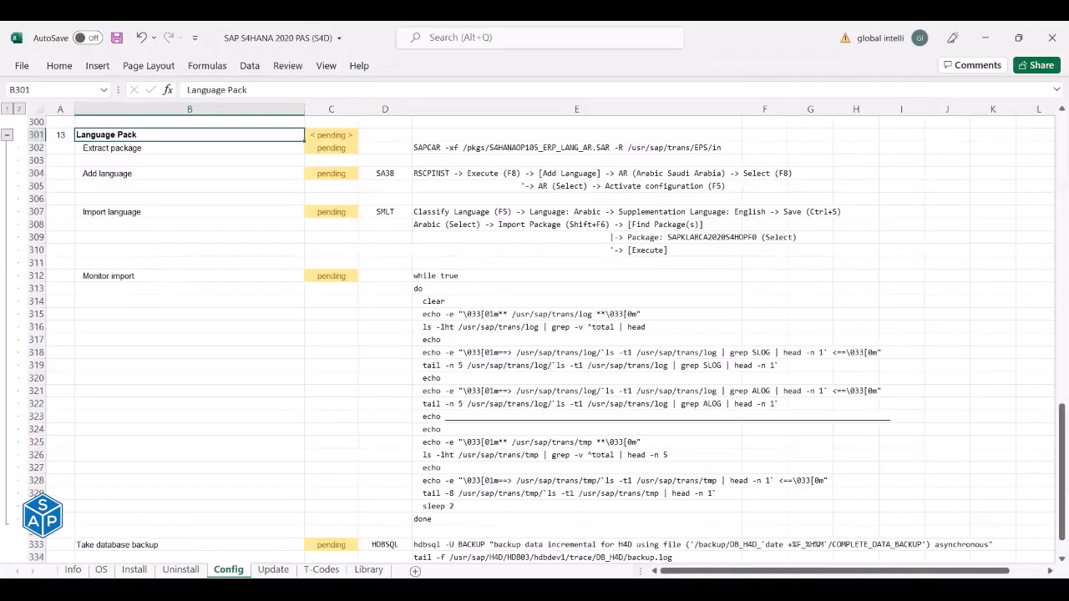
{"action": "left_click", "coordinate": [443, 585]}
{"action": "left_click", "coordinate": [364, 576]}
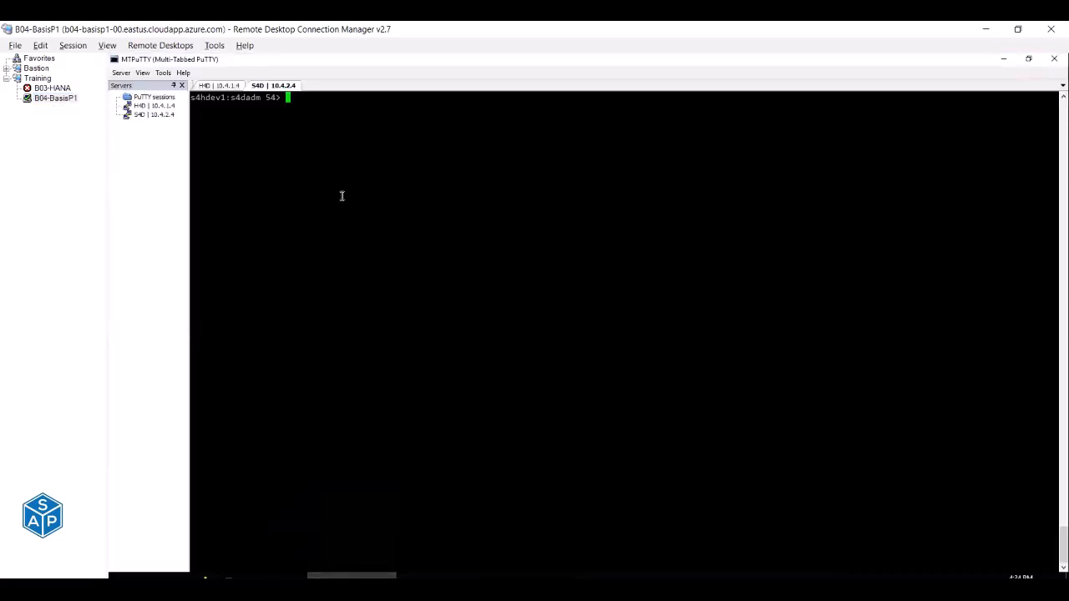
{"action": "type", "text": "cd /pkgs/"}
{"action": "key", "text": "Return"}
{"action": "type", "text": "ls"}
{"action": "key", "text": "Return"}
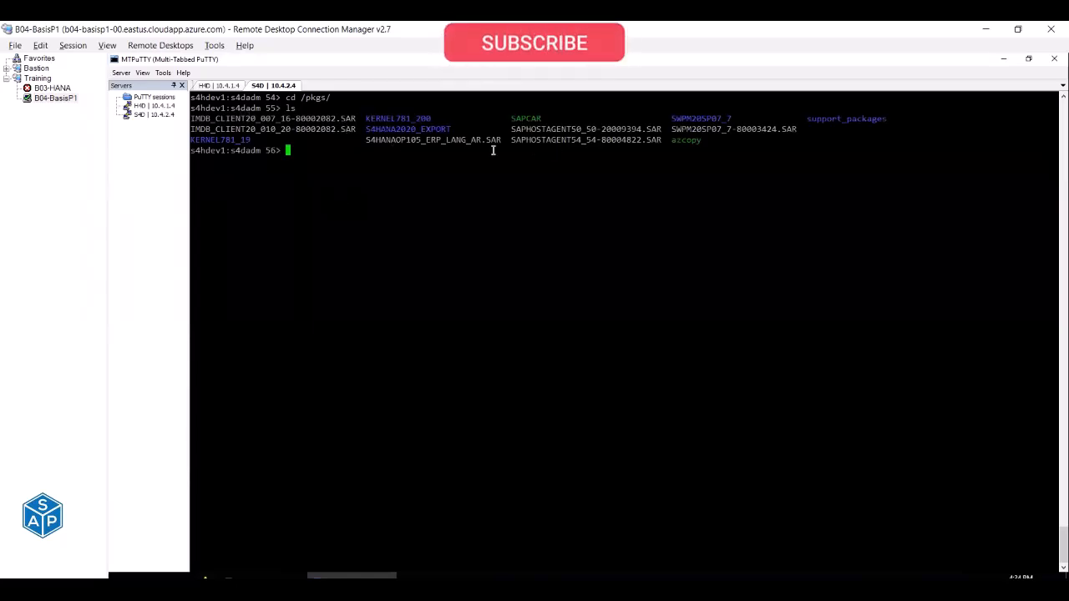
{"action": "double_click", "coordinate": [404, 139]}
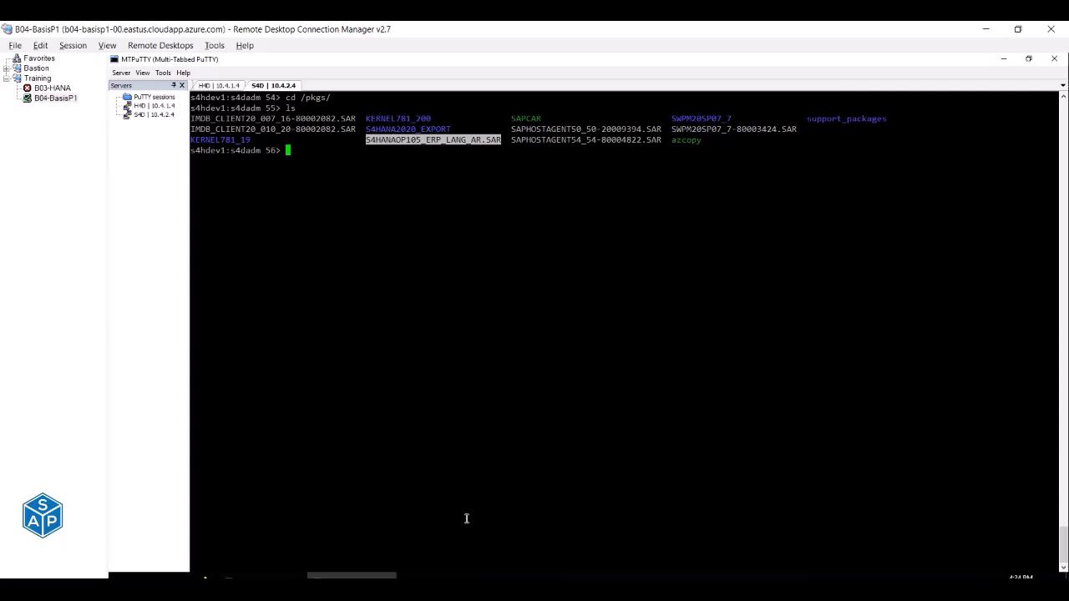
{"action": "left_click", "coordinate": [486, 589]}
{"action": "left_click", "coordinate": [501, 541]}
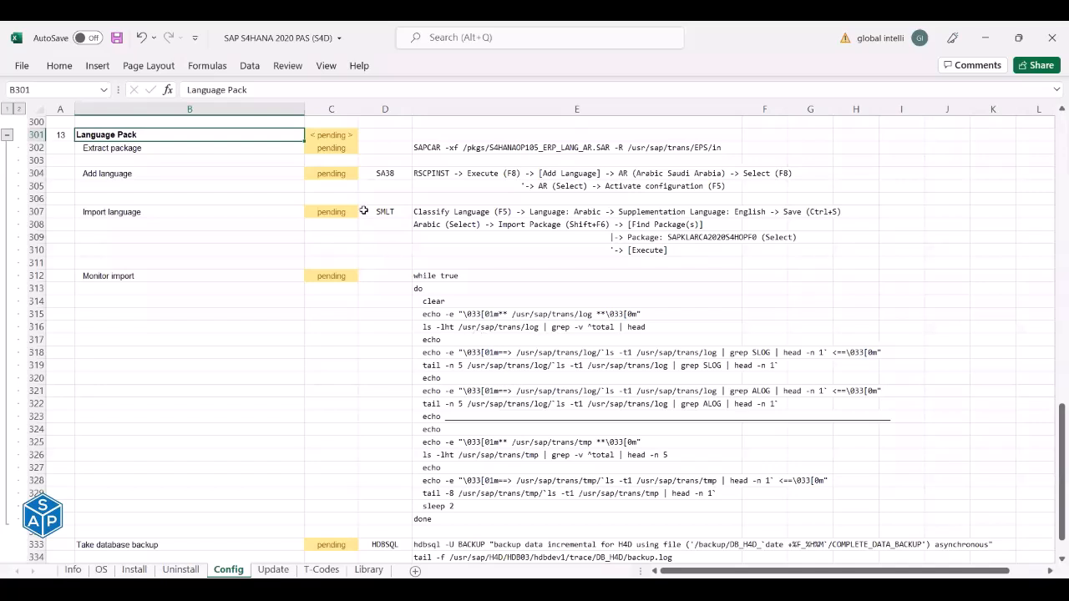
Copy the SAPCAR extract command from checklist cell E302 for the Extract package step.
{"action": "left_click", "coordinate": [164, 148]}
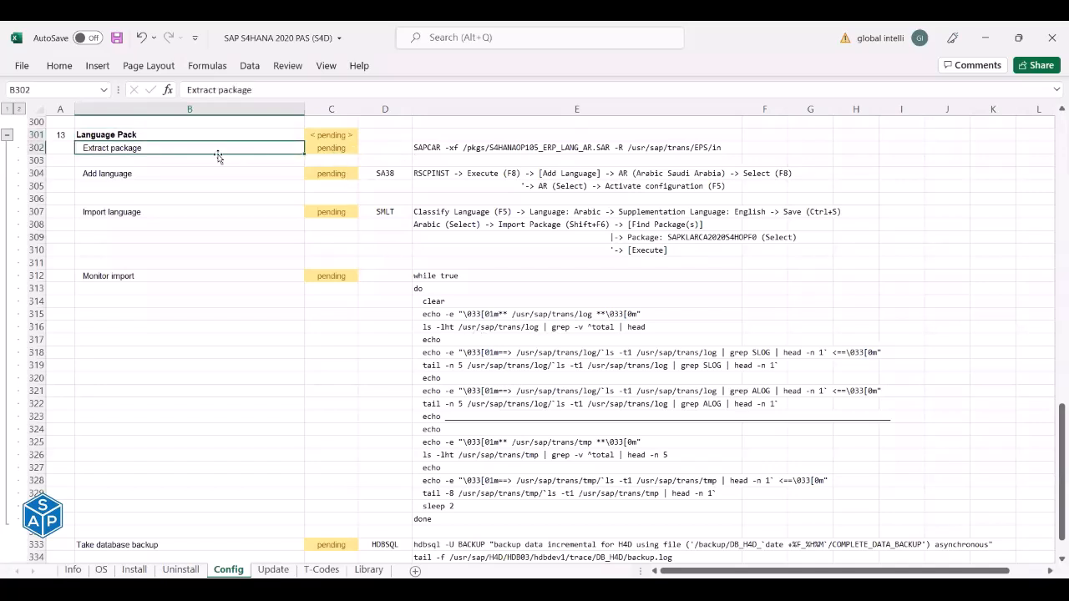
{"action": "left_click", "coordinate": [423, 147]}
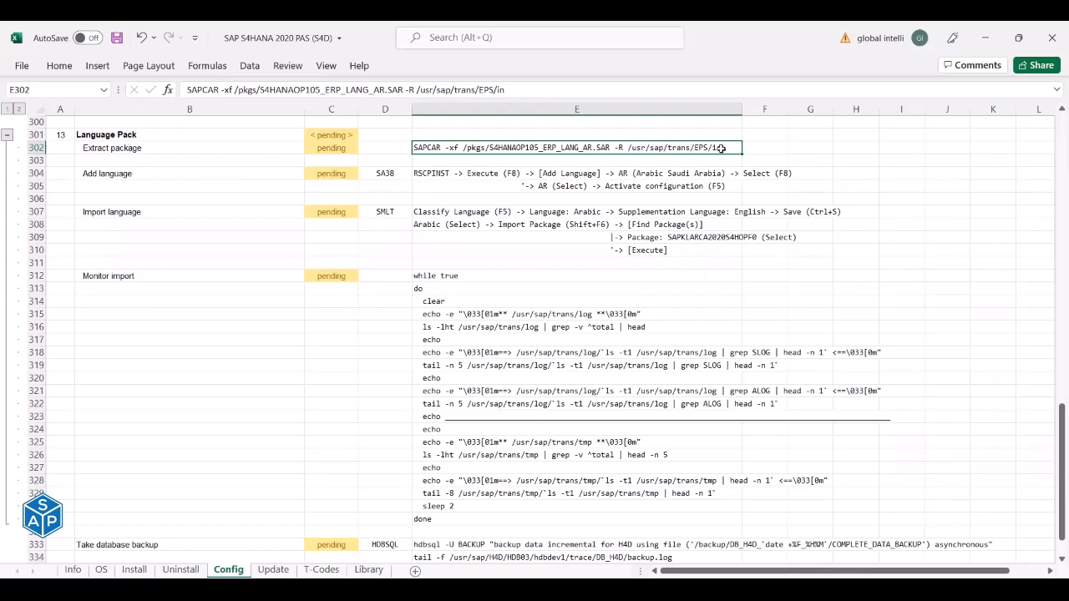
{"action": "key", "text": "ctrl+c"}
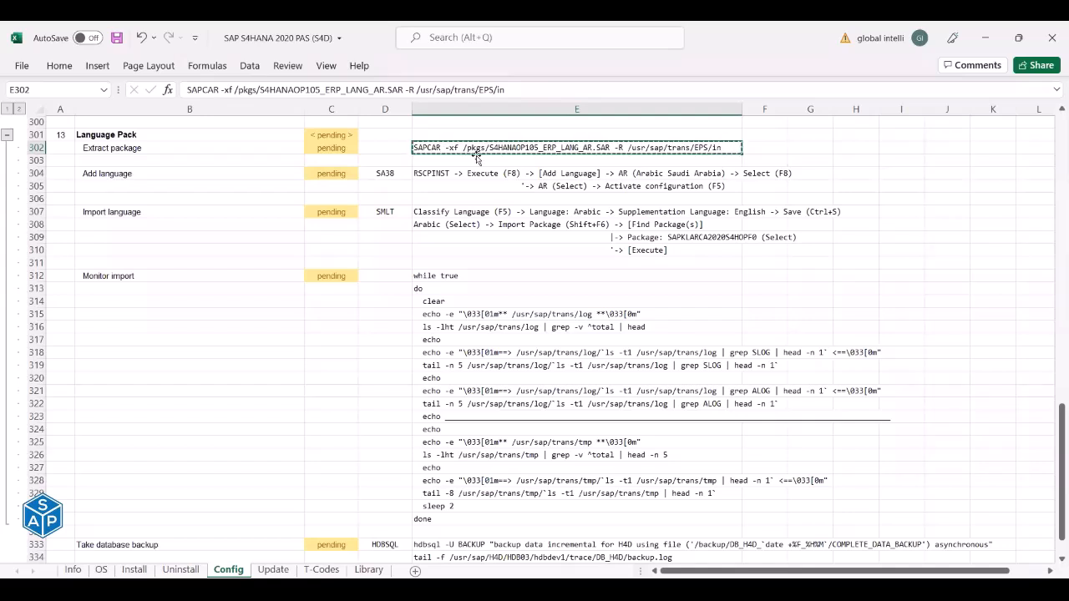
{"action": "key", "text": "alt+Tab"}
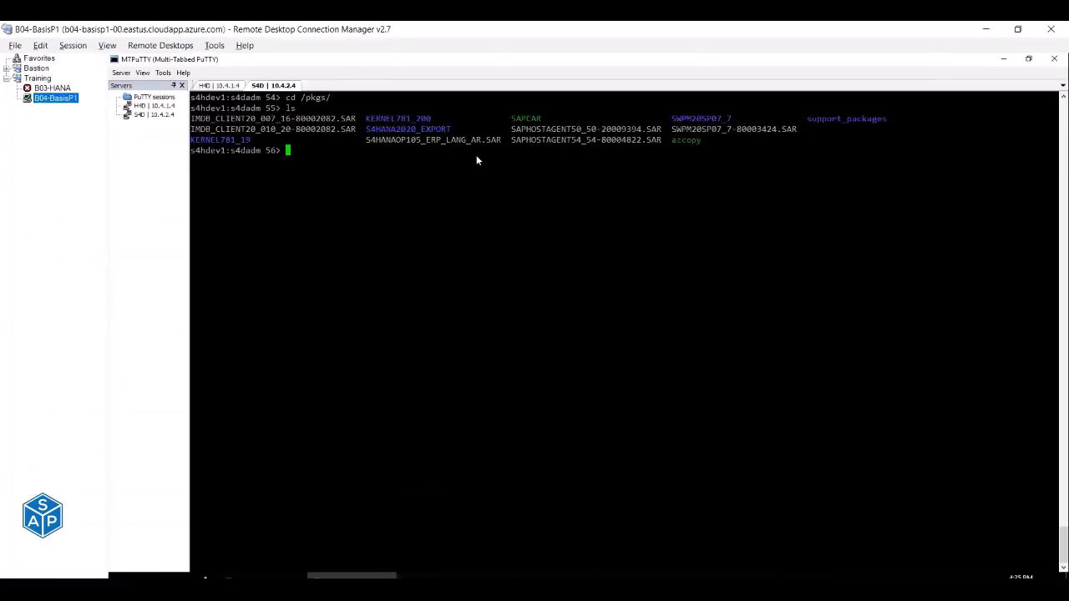
Extract S4HANAOP105_ERP_LANG_AR.SAR into /usr/sap/trans/EPS/in with the pasted SAPCAR command.
{"action": "left_click", "coordinate": [439, 187]}
{"action": "type", "text": "ls /usr/sap/trans/EPS/in"}
{"action": "key", "text": "Return"}
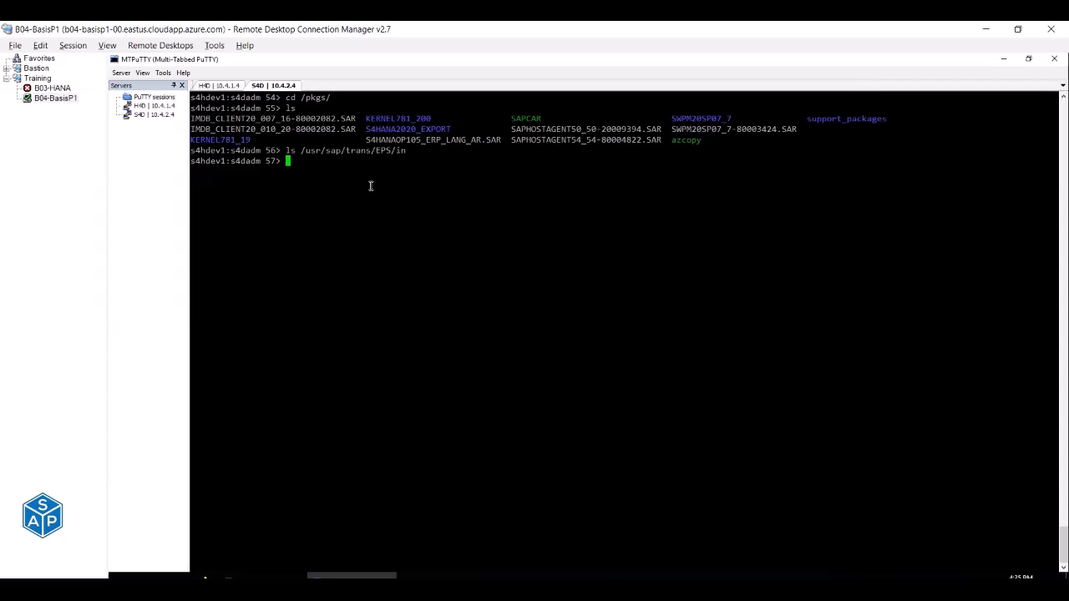
{"action": "type", "text": "ls"}
{"action": "key", "text": "Return"}
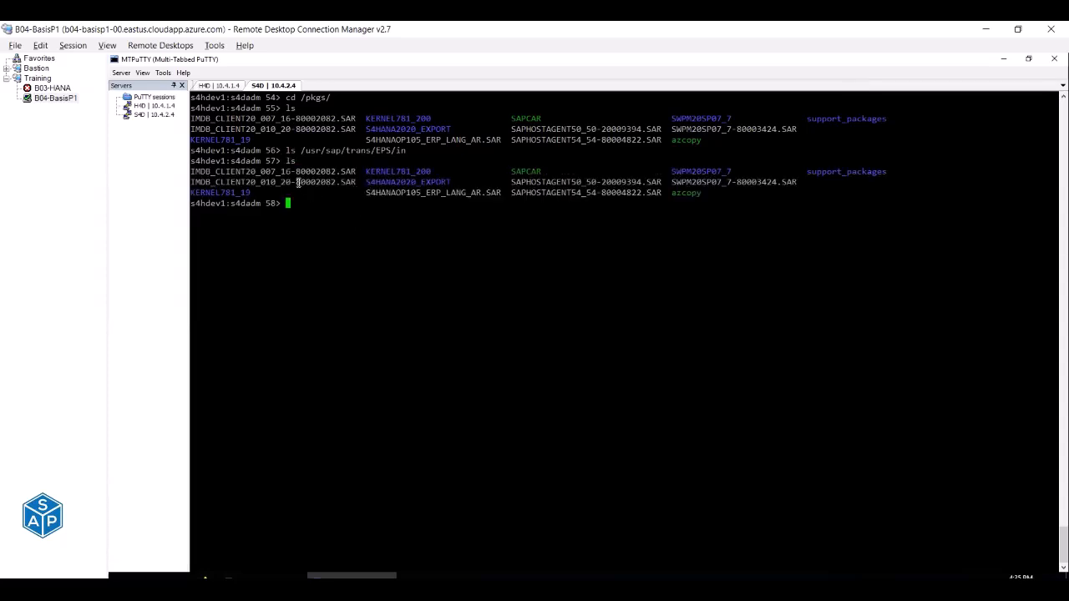
{"action": "right_click", "coordinate": [366, 245]}
{"action": "key", "text": "Return"}
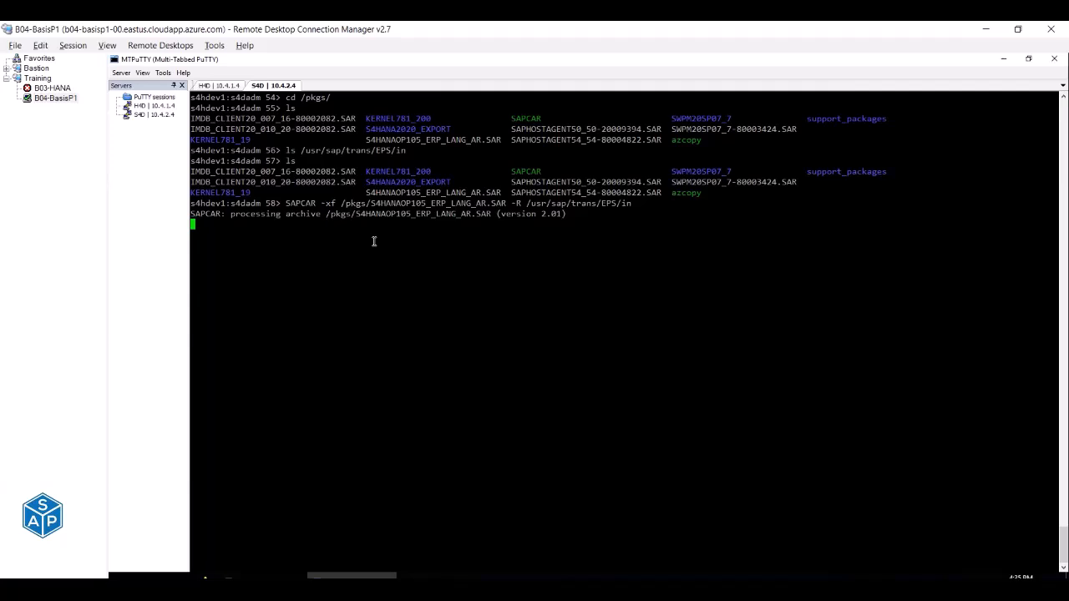
List /usr/sap/trans/EPS/in again to confirm the two extracted files.
{"action": "key", "text": "alt+Tab"}
{"action": "left_click", "coordinate": [328, 152]}
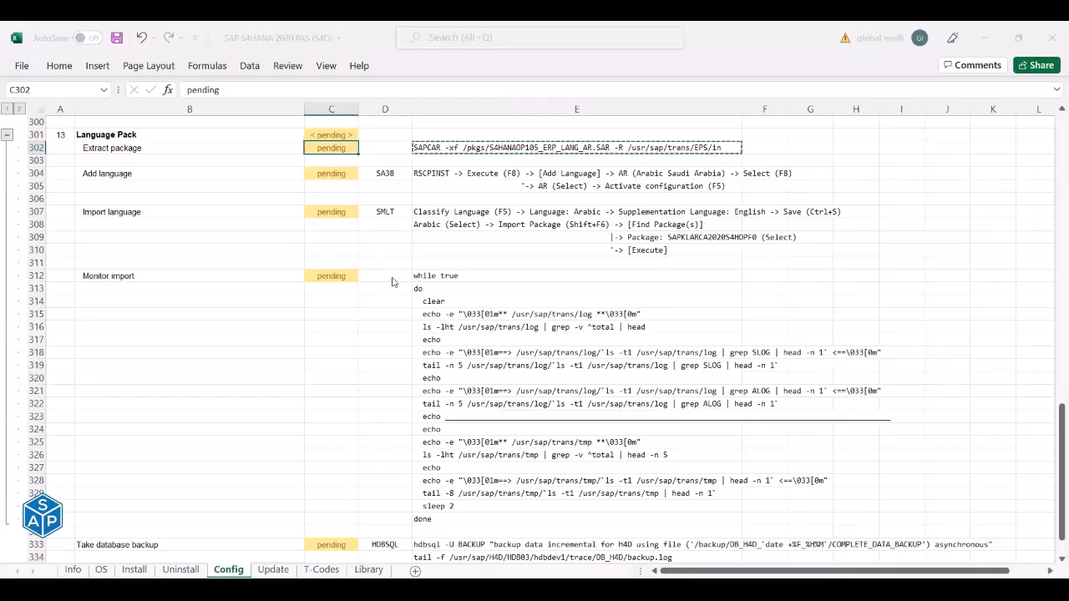
{"action": "key", "text": "alt+Tab"}
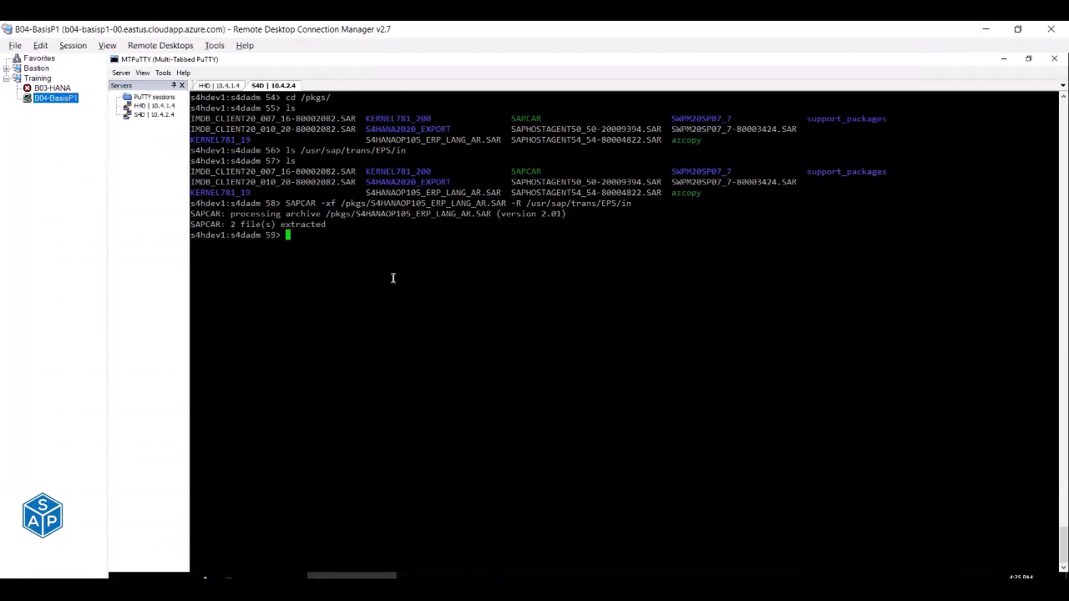
{"action": "key", "text": "Up"}
{"action": "key", "text": "Up"}
{"action": "key", "text": "Down"}
{"action": "left_click", "coordinate": [62, 98]}
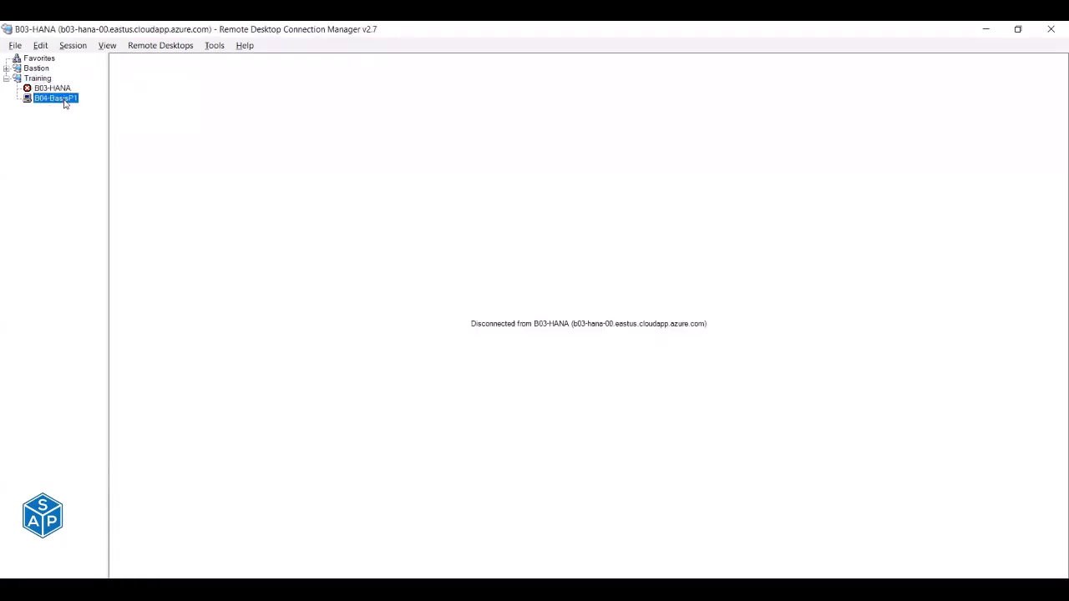
{"action": "key", "text": "Up"}
{"action": "key", "text": "Up"}
{"action": "key", "text": "Up"}
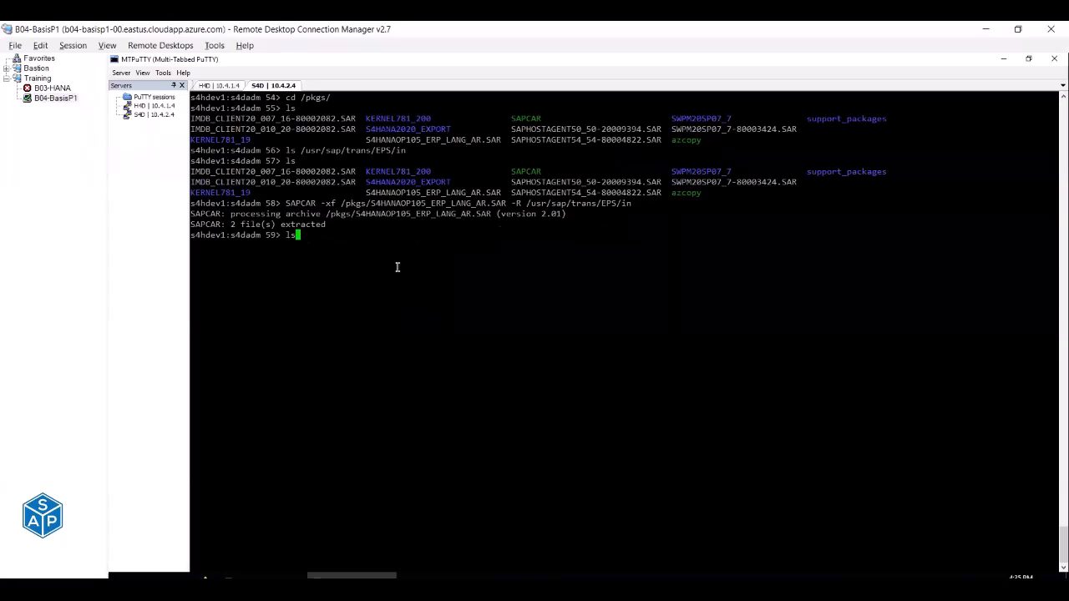
{"action": "key", "text": "Return"}
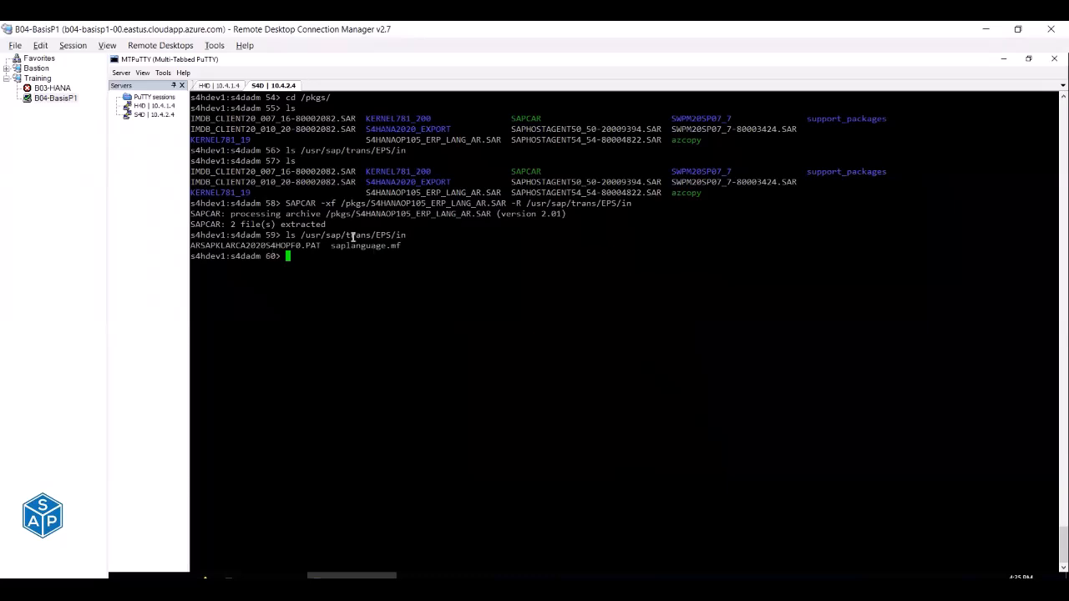
Mark the Extract package status in C302 as done and save the checklist.
{"action": "key", "text": "alt+Tab"}
{"action": "type", "text": "done"}
{"action": "key", "text": "Return"}
{"action": "key", "text": "ctrl+s"}
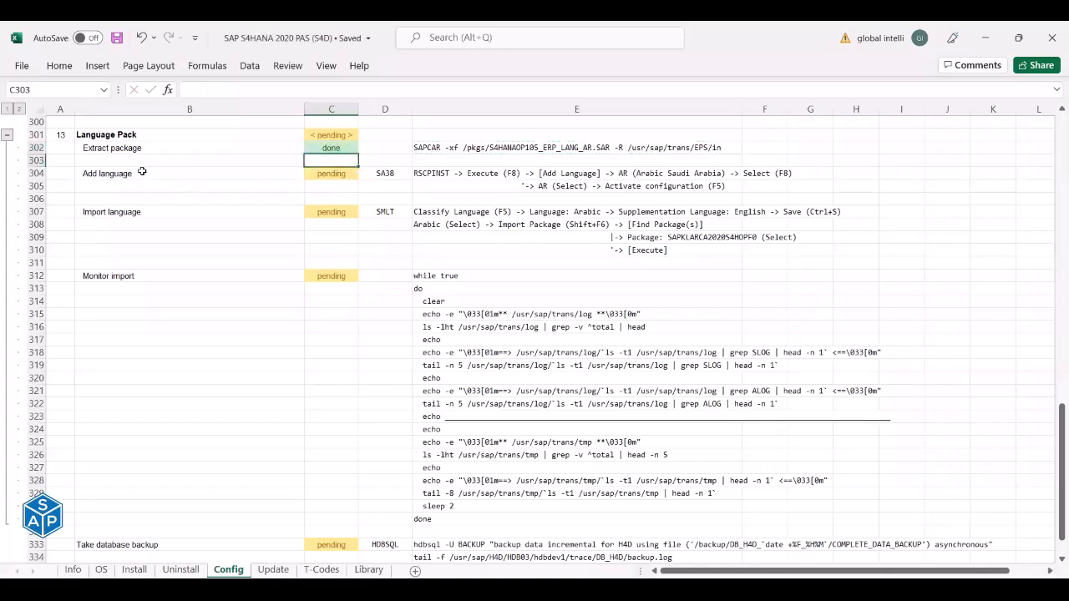
Read the Add language instructions in row 304: transaction SA38, program RSCPINST.
{"action": "left_click", "coordinate": [142, 171]}
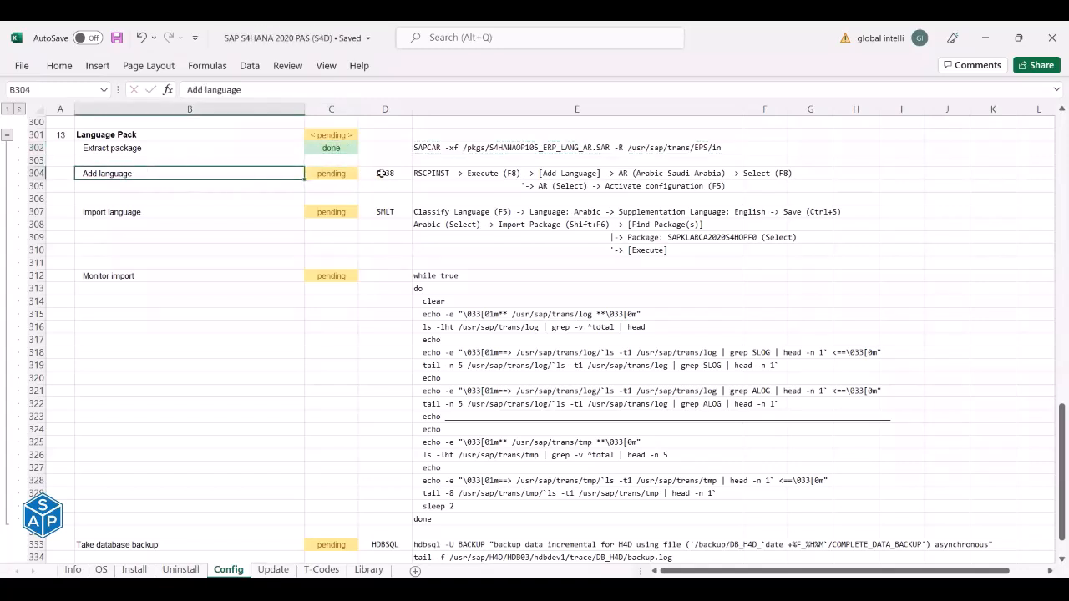
{"action": "left_click", "coordinate": [404, 173]}
{"action": "left_click", "coordinate": [423, 174]}
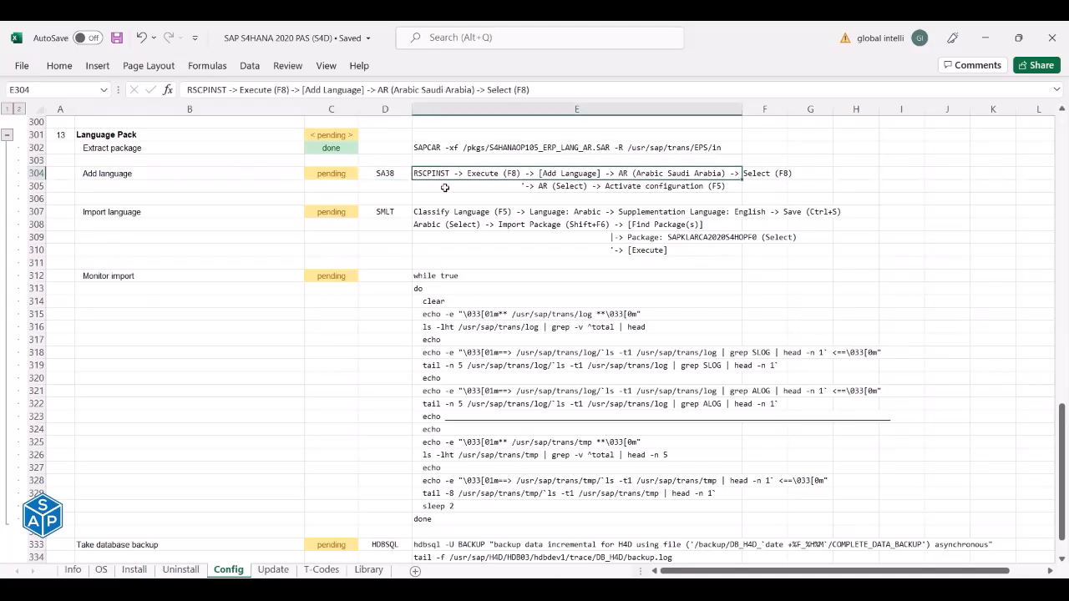
{"action": "left_click", "coordinate": [390, 175]}
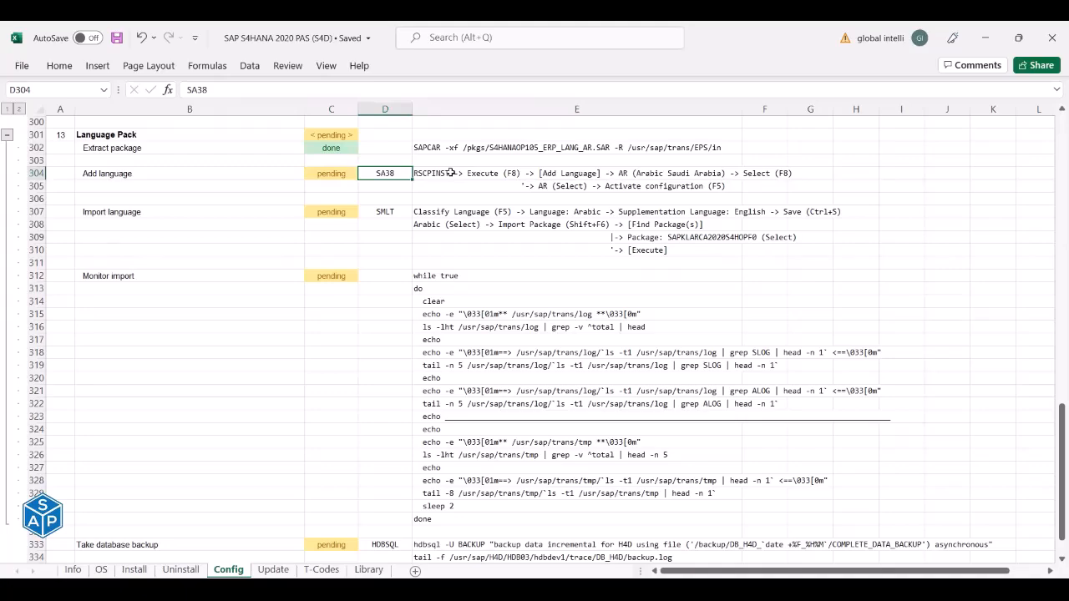
{"action": "key", "text": "alt+Tab"}
{"action": "left_click", "coordinate": [376, 574]}
Execute program RSCPINST in SA38, copying the name from checklist cell E304.
{"action": "left_click", "coordinate": [189, 83]}
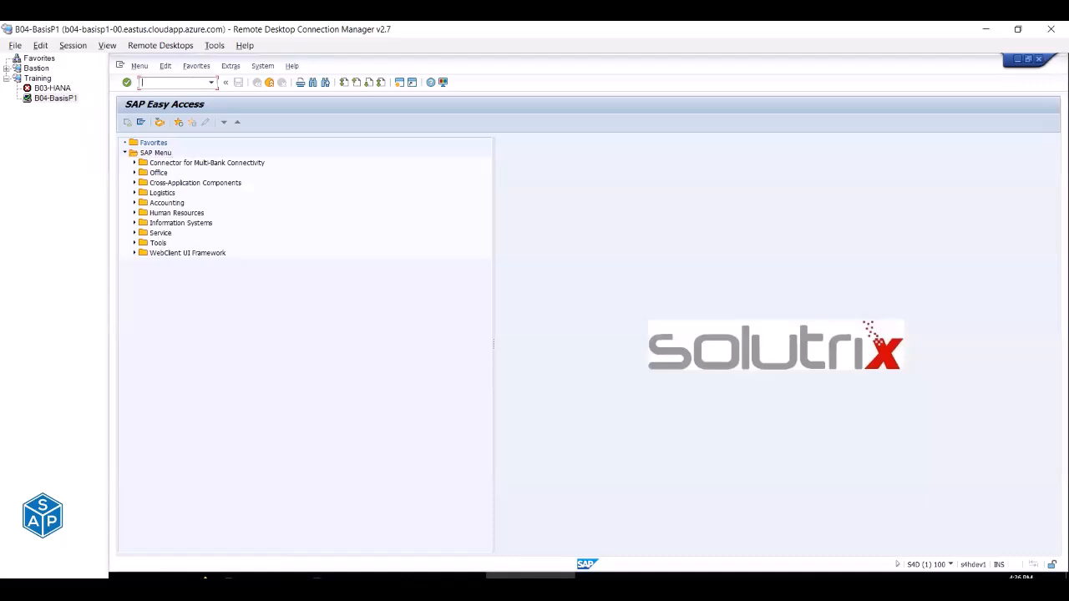
{"action": "key", "text": "Return"}
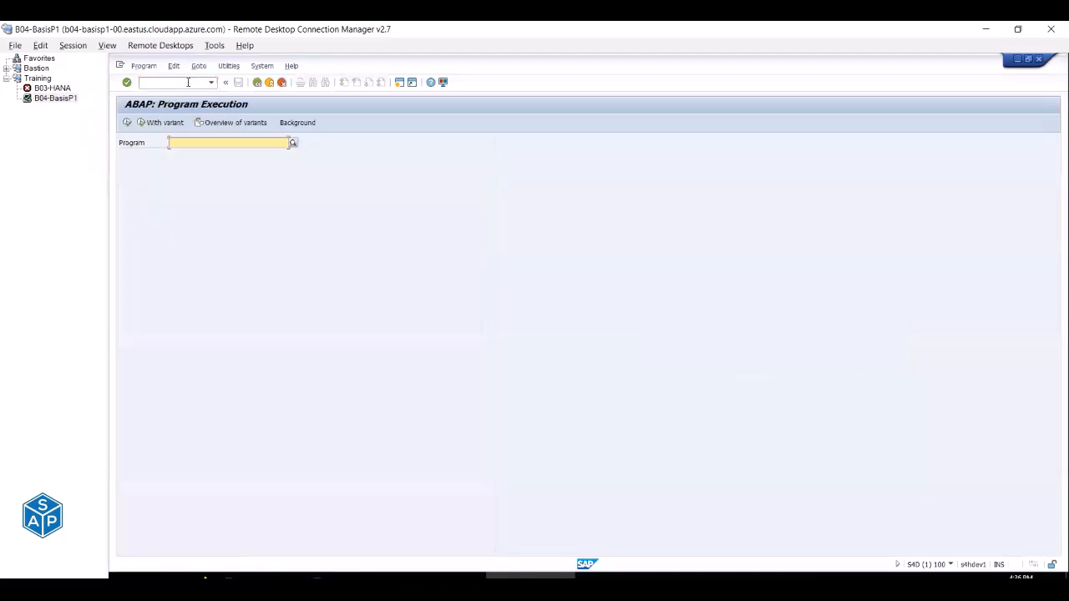
{"action": "left_click", "coordinate": [185, 142]}
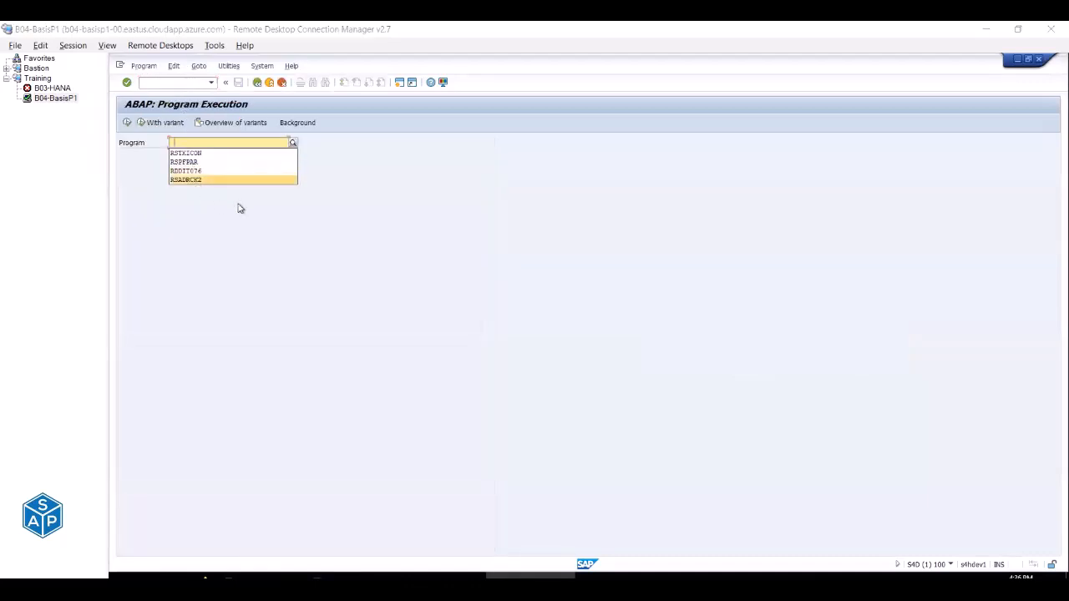
{"action": "key", "text": "alt+Tab"}
{"action": "left_click", "coordinate": [431, 174]}
{"action": "double_click", "coordinate": [210, 90]}
{"action": "key", "text": "ctrl+c"}
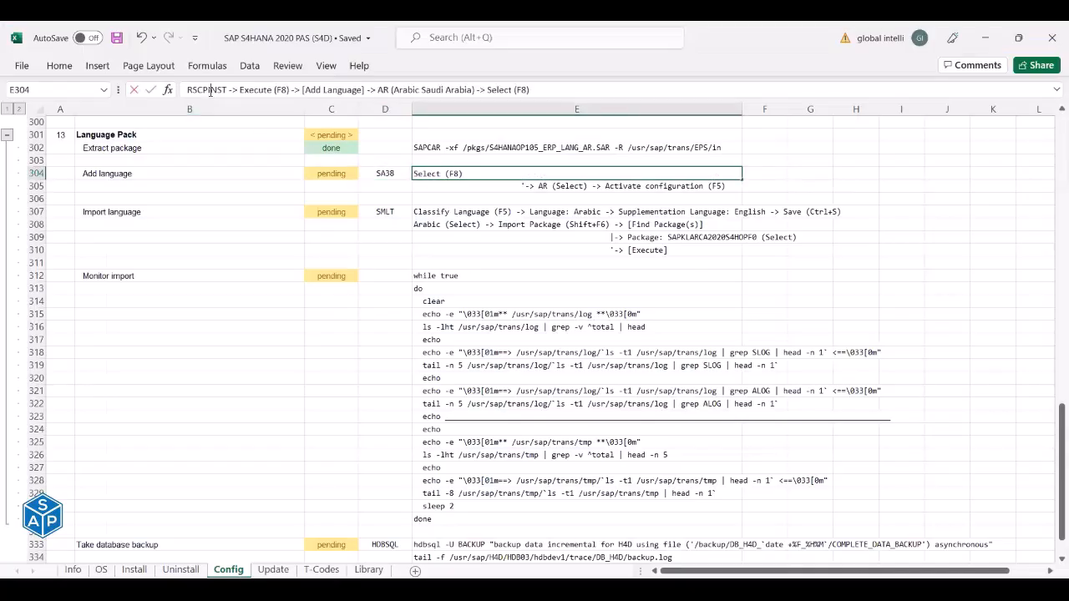
{"action": "key", "text": "alt+Tab"}
{"action": "left_click", "coordinate": [257, 141]}
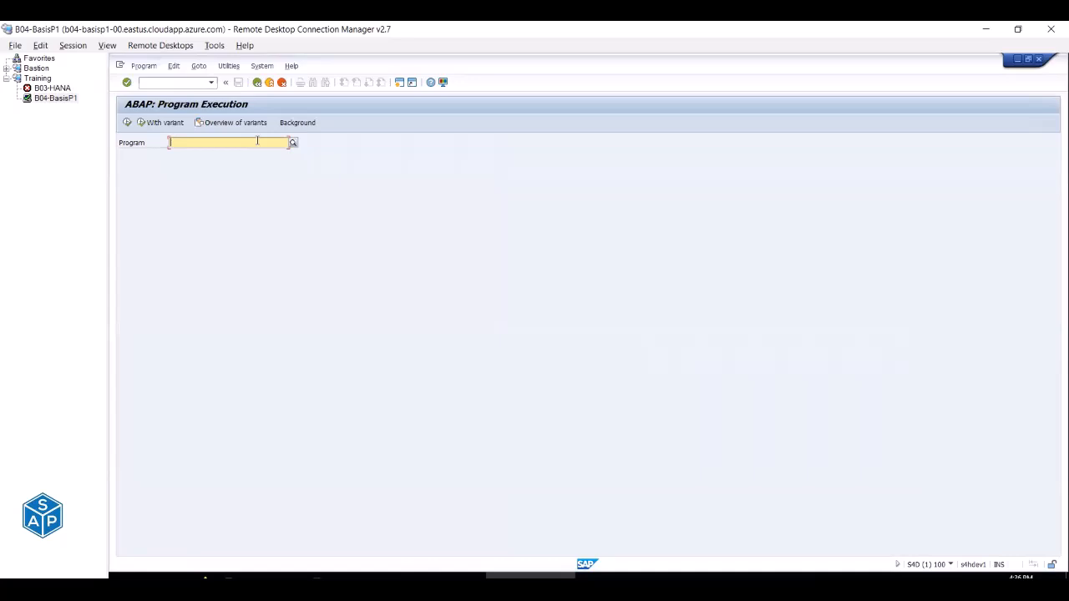
{"action": "key", "text": "ctrl+v"}
{"action": "left_click", "coordinate": [127, 123]}
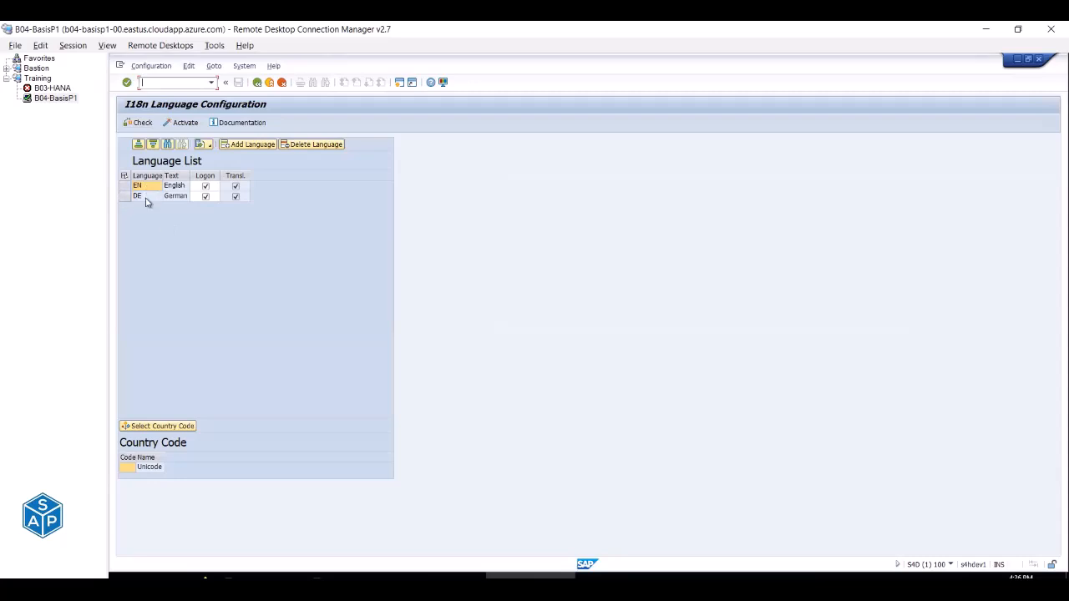
Open the Add Language selection list in the I18n configuration.
{"action": "key", "text": "alt+Tab"}
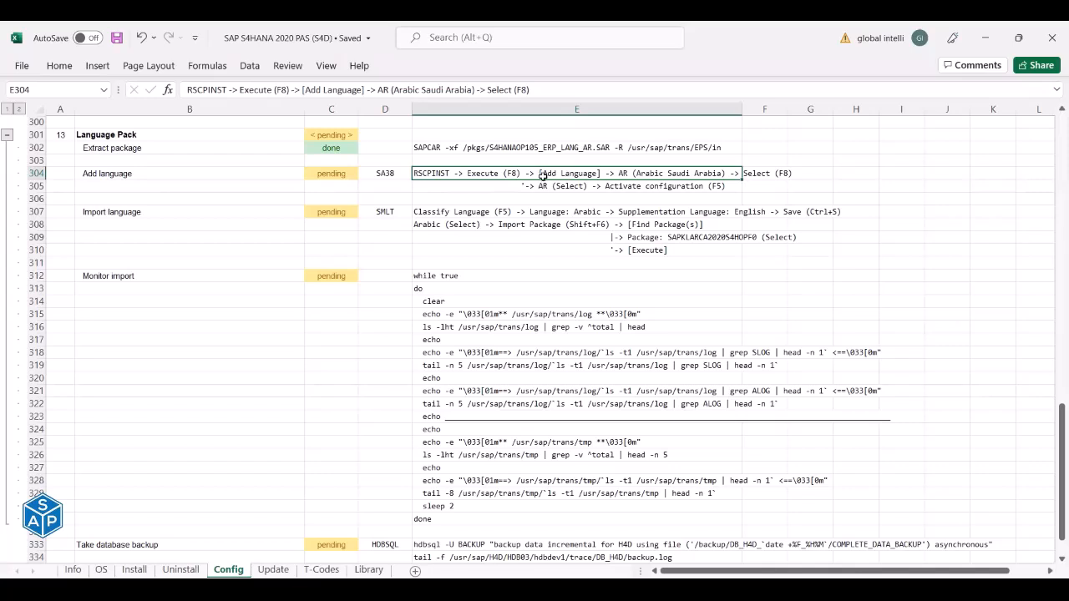
{"action": "key", "text": "alt+Tab"}
{"action": "left_click", "coordinate": [263, 147]}
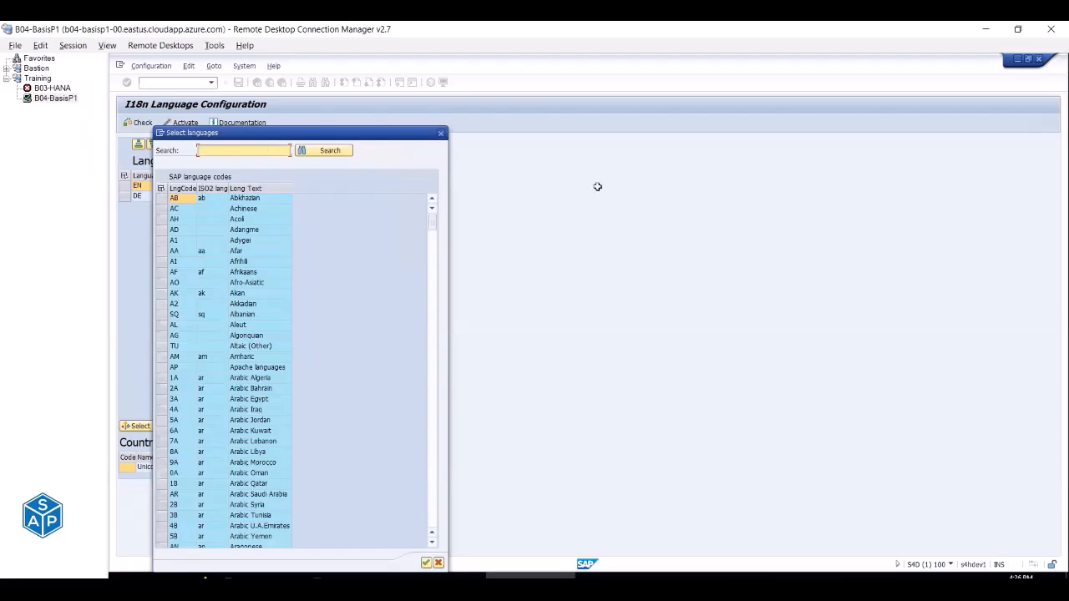
Select the AR Arabic (Saudi Arabia) row and confirm adding it.
{"action": "key", "text": "alt+Tab"}
{"action": "scroll", "coordinate": [180, 234], "scroll_direction": "down", "scroll_amount": 2}
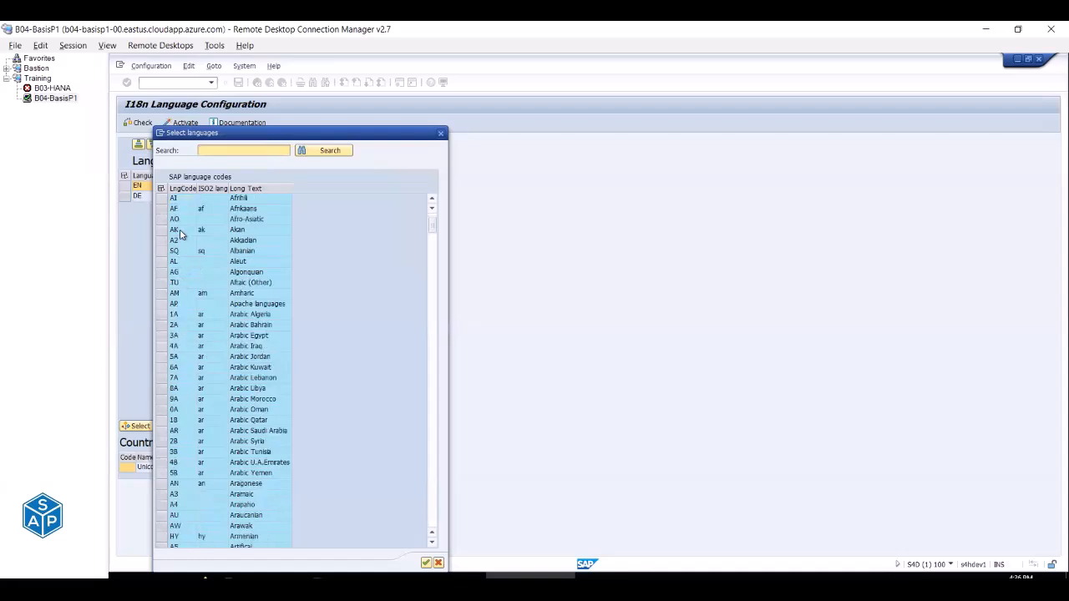
{"action": "left_click_drag", "start_coordinate": [163, 315], "coordinate": [171, 472]}
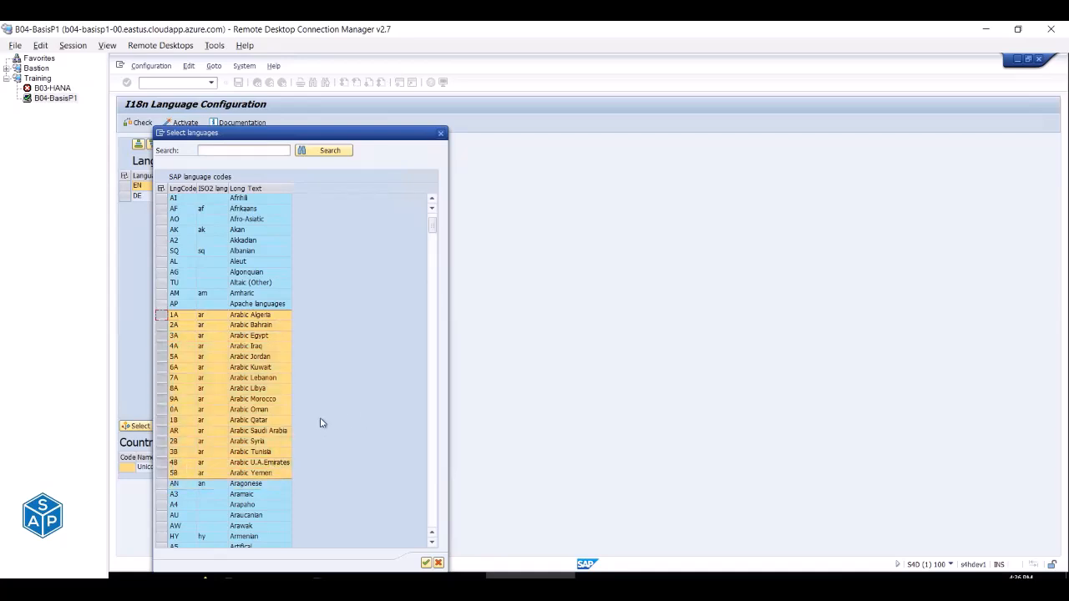
{"action": "left_click", "coordinate": [173, 433]}
{"action": "left_click", "coordinate": [162, 431]}
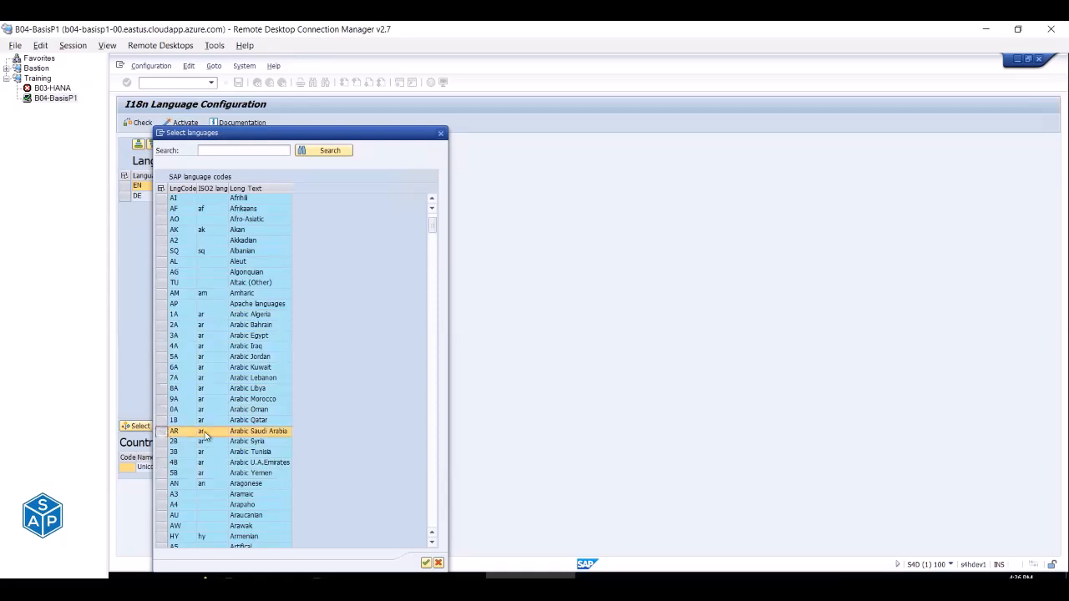
{"action": "left_click", "coordinate": [268, 431]}
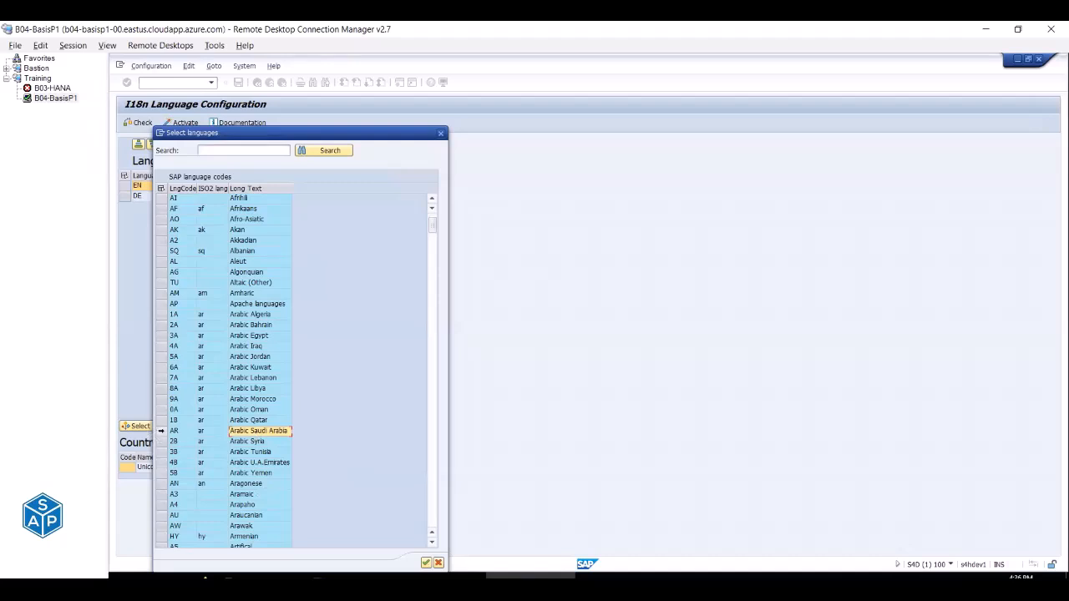
{"action": "left_click", "coordinate": [162, 431]}
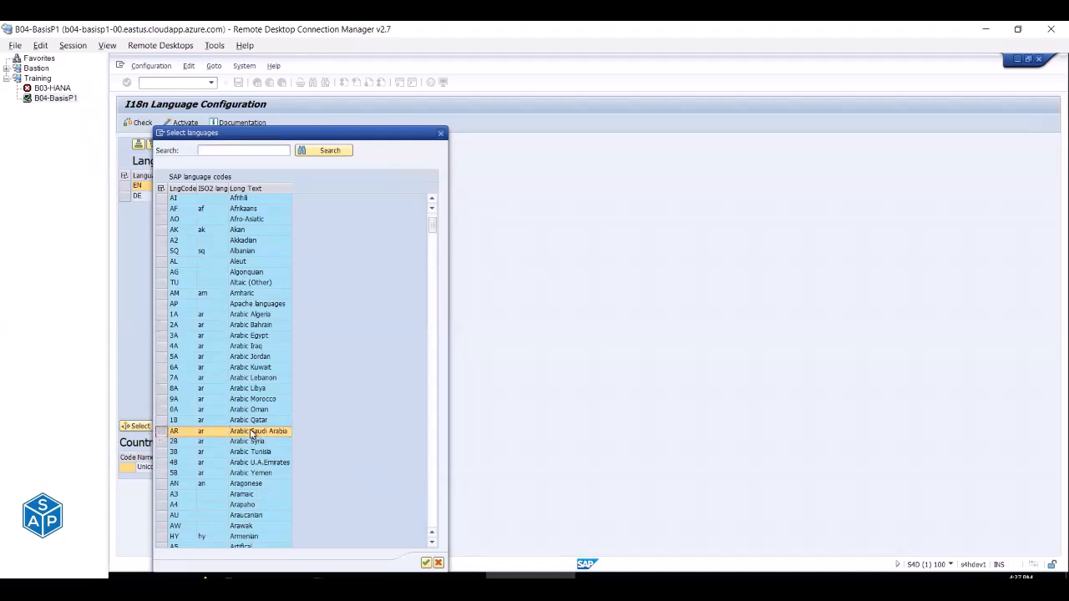
{"action": "left_click", "coordinate": [425, 564]}
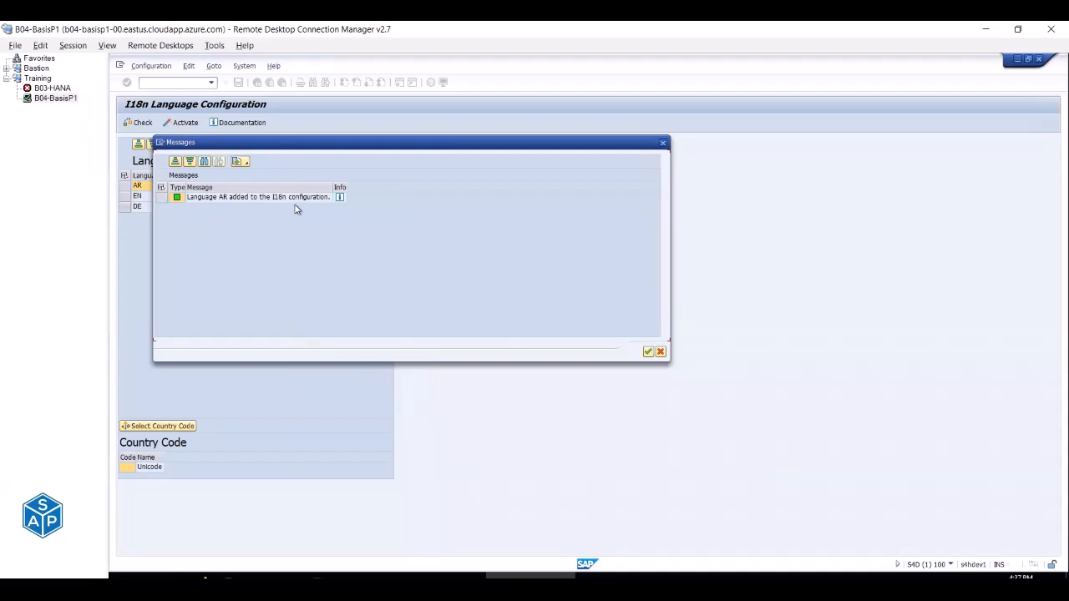
Close the 'language AR added' message and check the activation instruction in E305.
{"action": "left_click", "coordinate": [649, 352]}
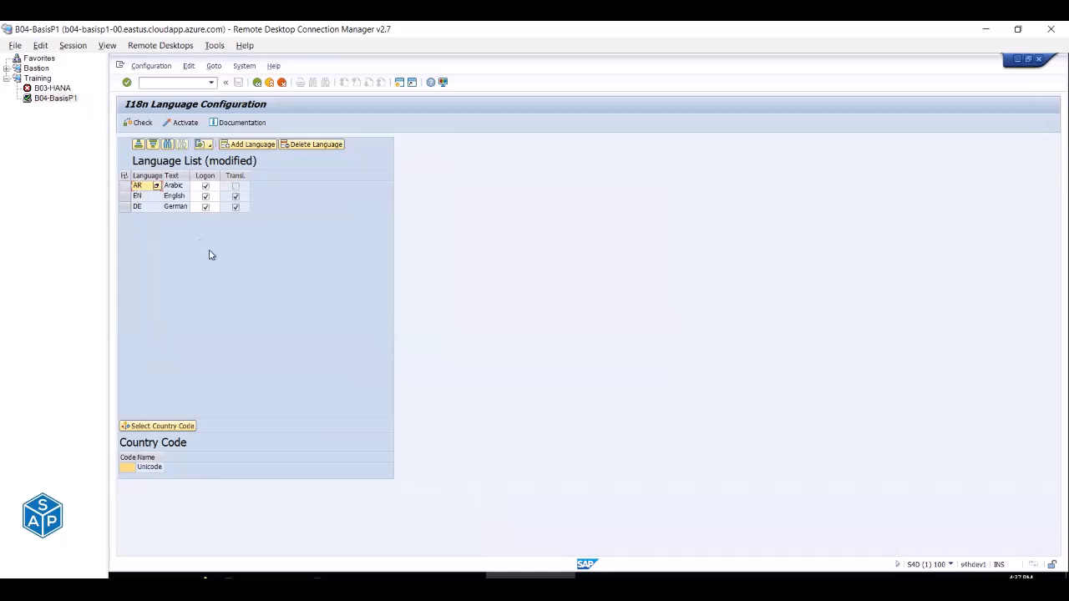
{"action": "key", "text": "alt+Tab"}
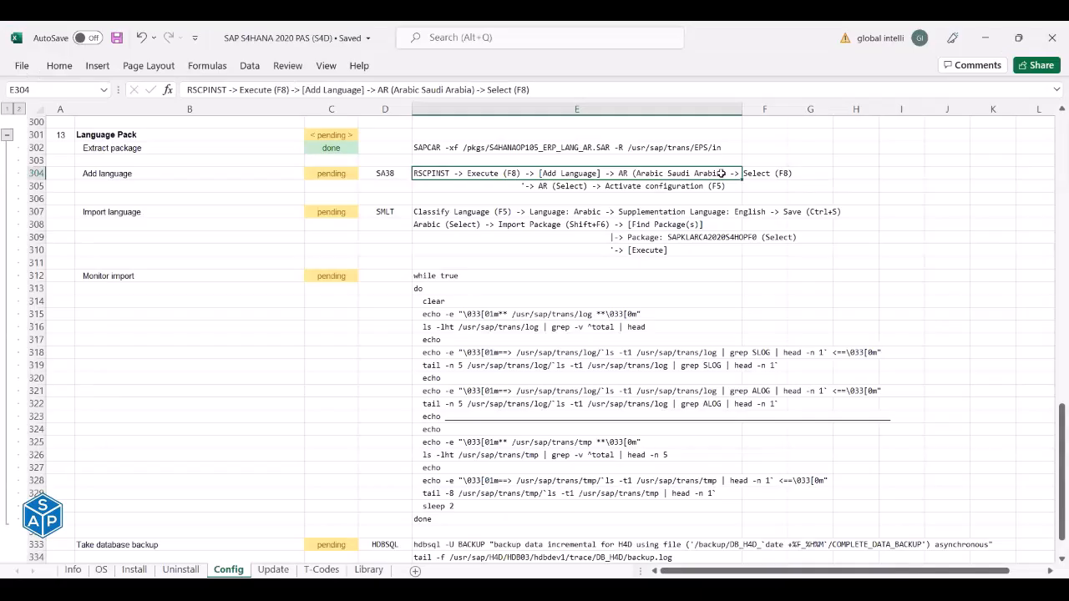
{"action": "left_click", "coordinate": [554, 187]}
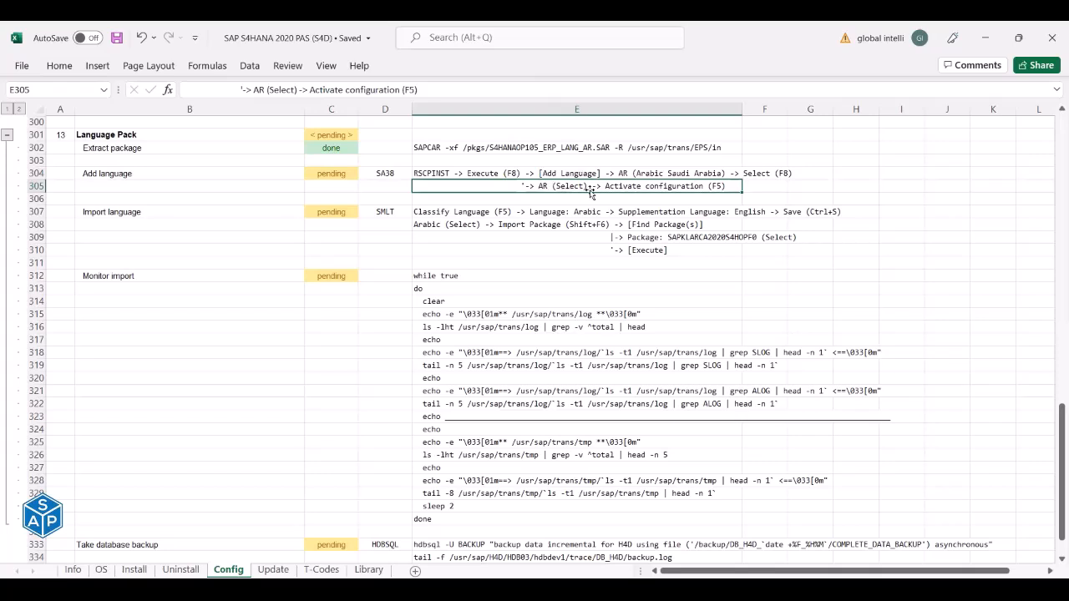
{"action": "key", "text": "alt+Tab"}
Activate the language configuration with Arabic, answering Yes and closing the messages.
{"action": "left_click", "coordinate": [125, 186]}
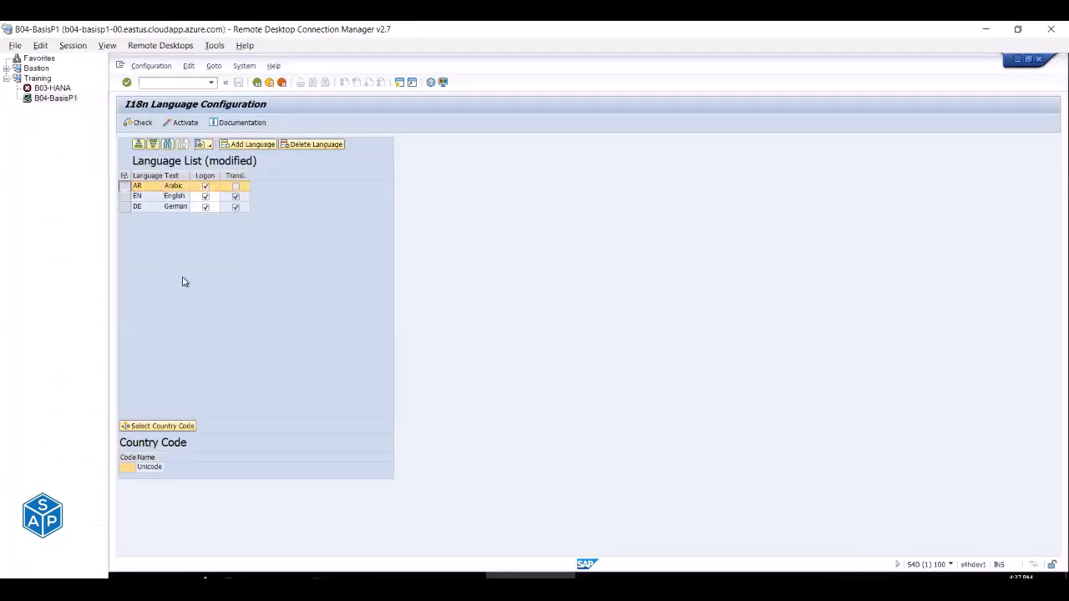
{"action": "key", "text": "alt+Tab"}
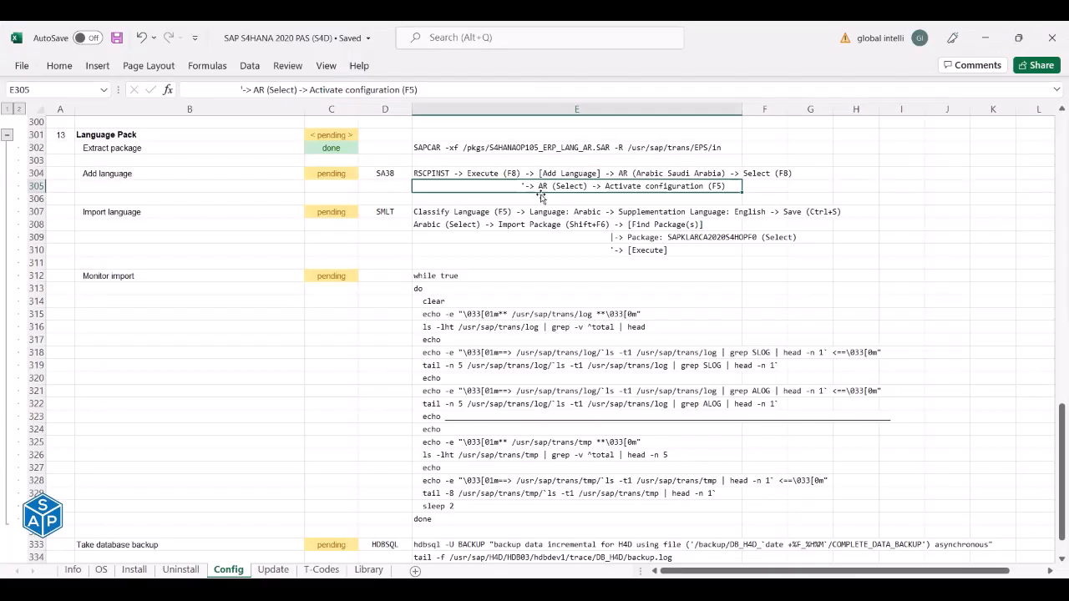
{"action": "key", "text": "alt+Tab"}
{"action": "key", "text": "alt+Tab"}
{"action": "key", "text": "alt+Tab"}
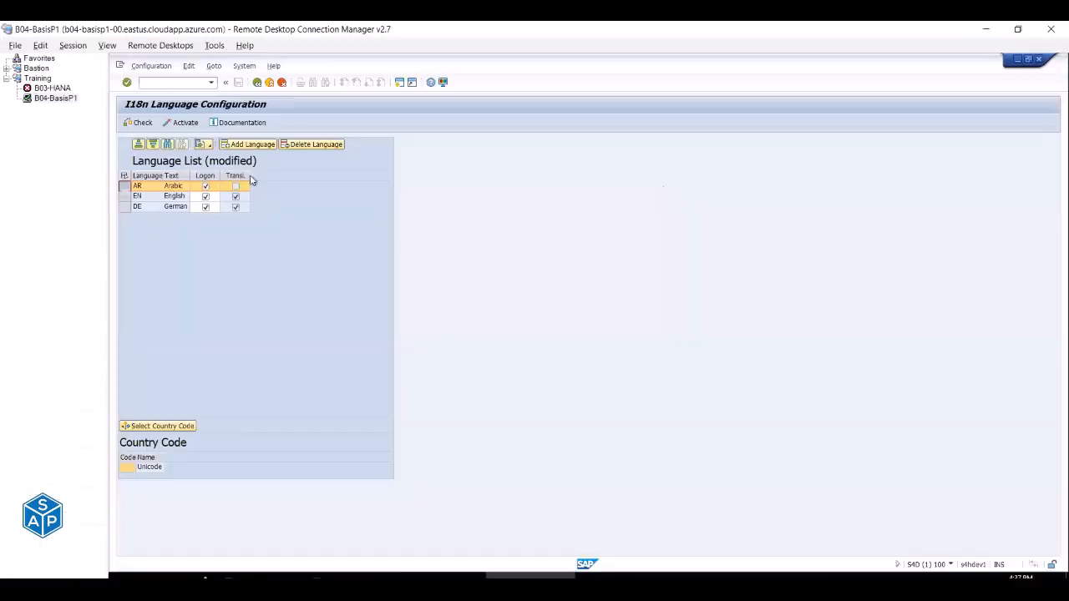
{"action": "left_click", "coordinate": [176, 123]}
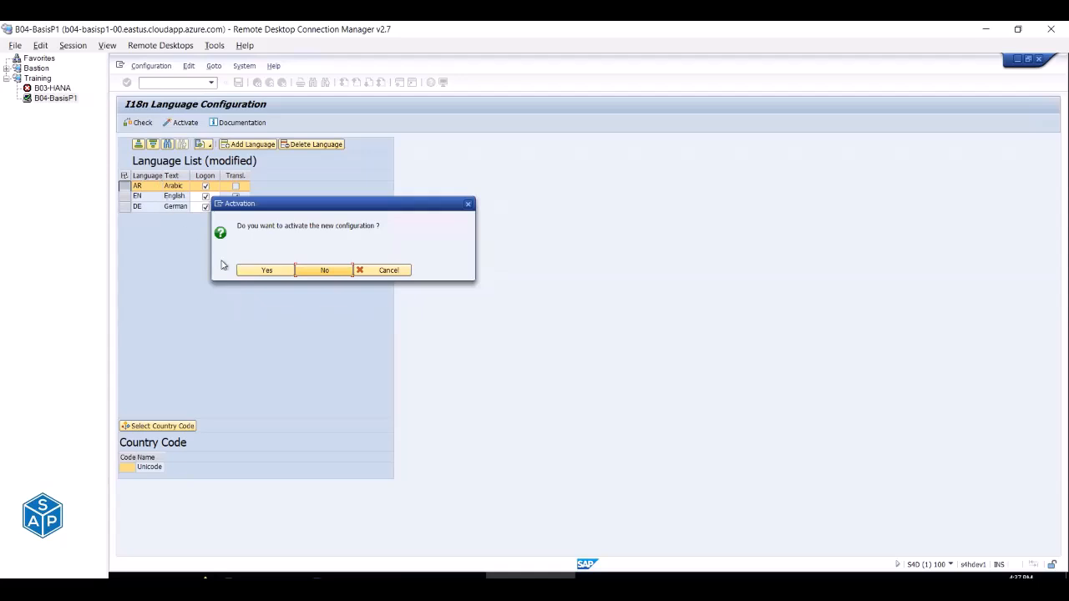
{"action": "left_click", "coordinate": [243, 272]}
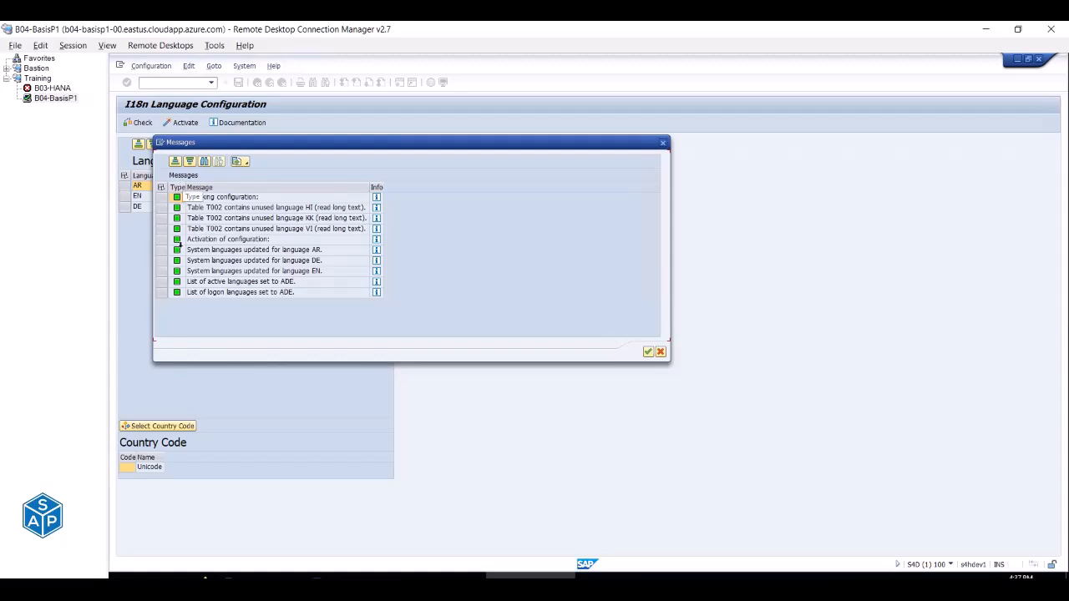
{"action": "left_click", "coordinate": [649, 353]}
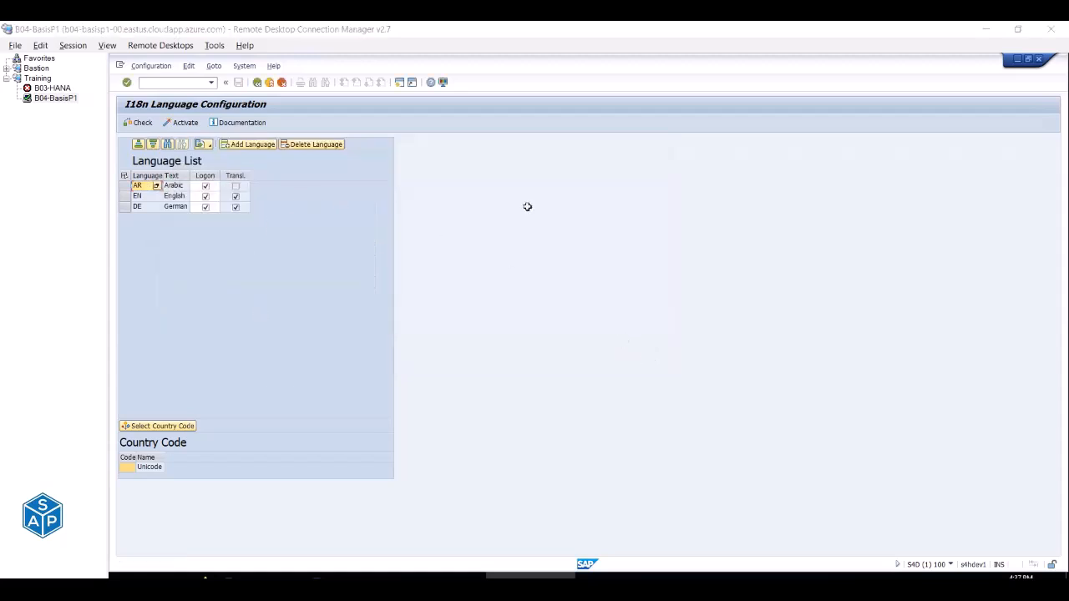
{"action": "key", "text": "alt+Tab"}
{"action": "left_click", "coordinate": [312, 172]}
Enter done as the Add language status in C304, then select the SMLT code in D307.
{"action": "type", "text": "done"}
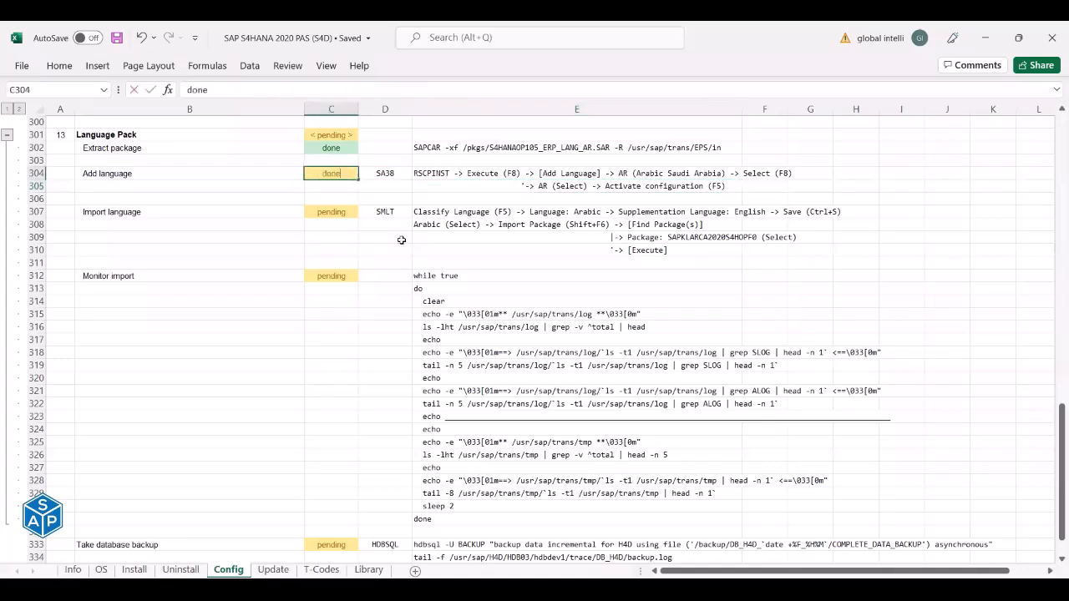
{"action": "key", "text": "Return"}
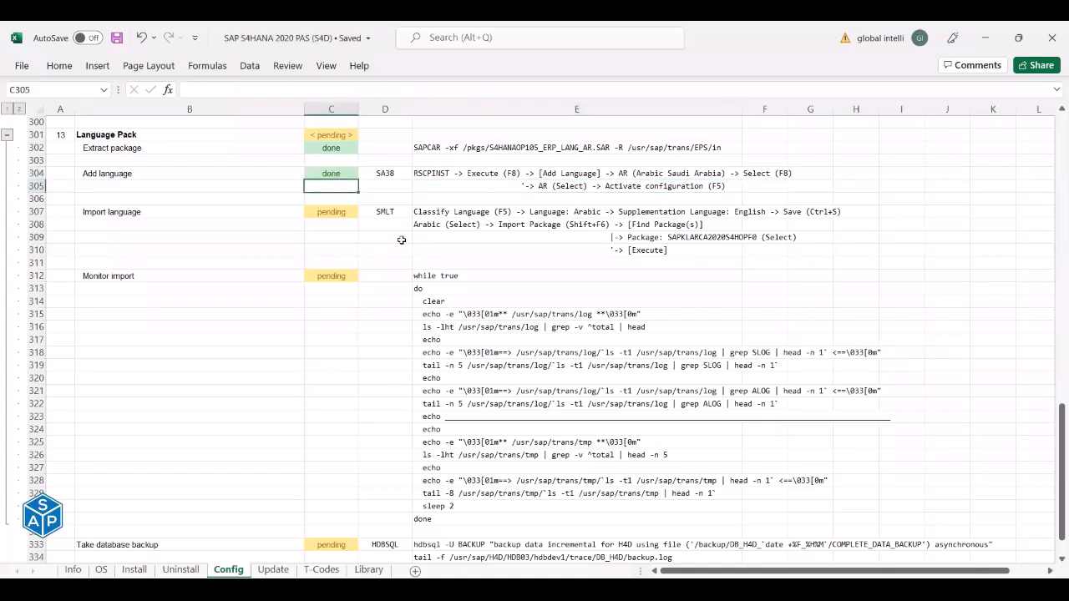
{"action": "left_click", "coordinate": [176, 215]}
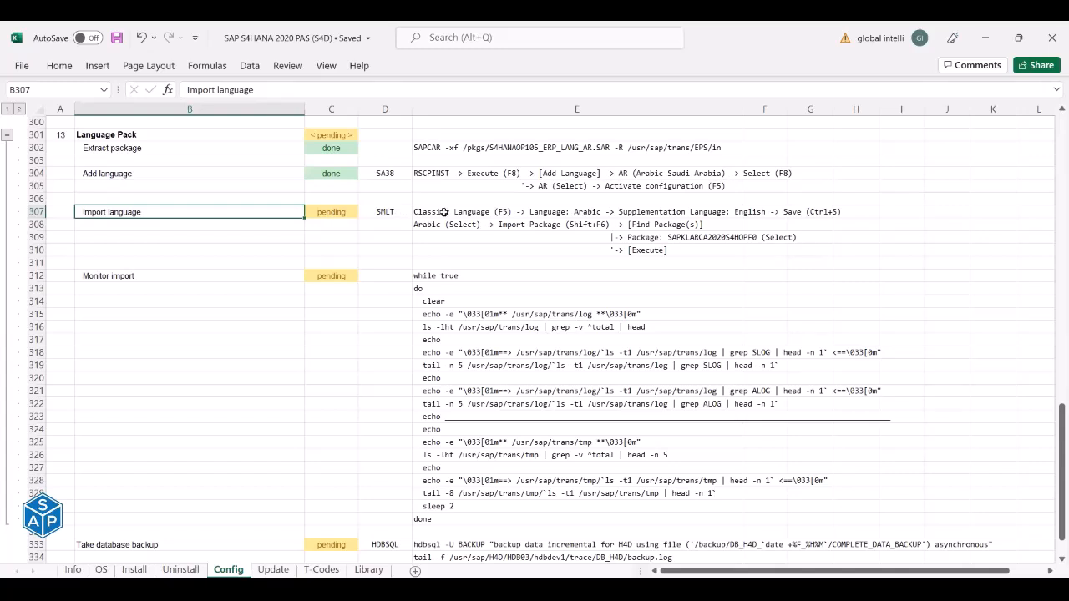
{"action": "left_click", "coordinate": [390, 212]}
Copy the SMLT code from the checklist and run /nSMLT in SAP.
{"action": "key", "text": "alt+Tab"}
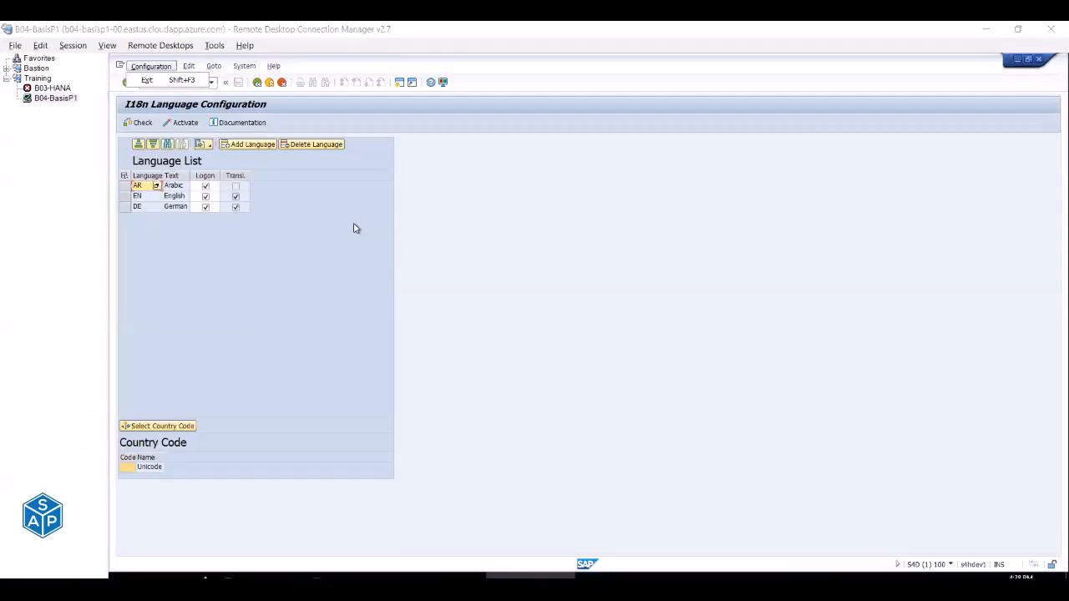
{"action": "key", "text": "alt+Tab"}
{"action": "key", "text": "ctrl+c"}
{"action": "key", "text": "alt+Tab"}
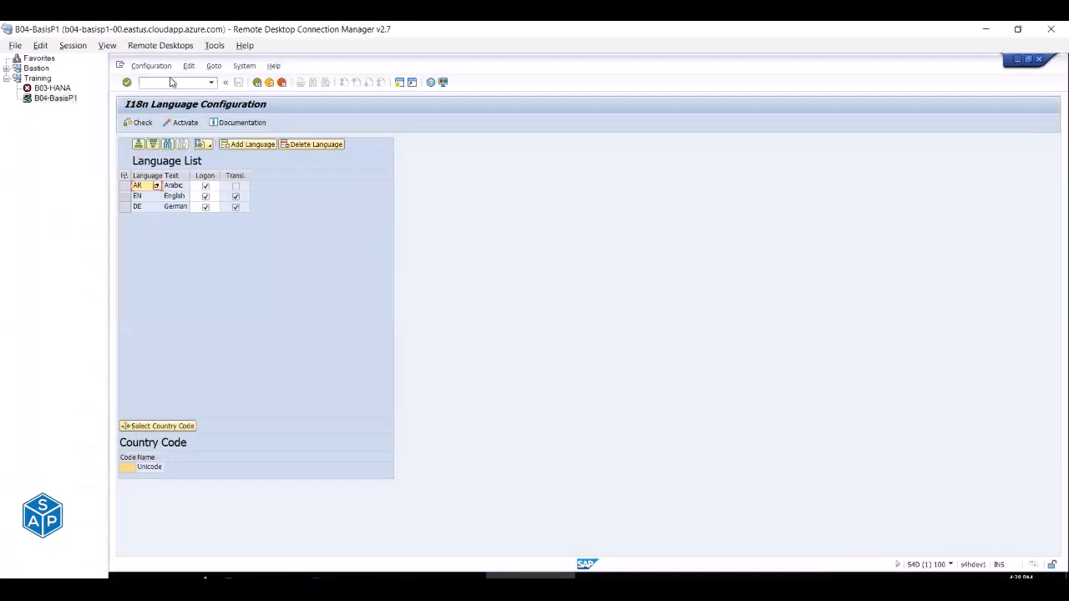
{"action": "type", "text": "/n"}
{"action": "key", "text": "ctrl+v"}
{"action": "key", "text": "Return"}
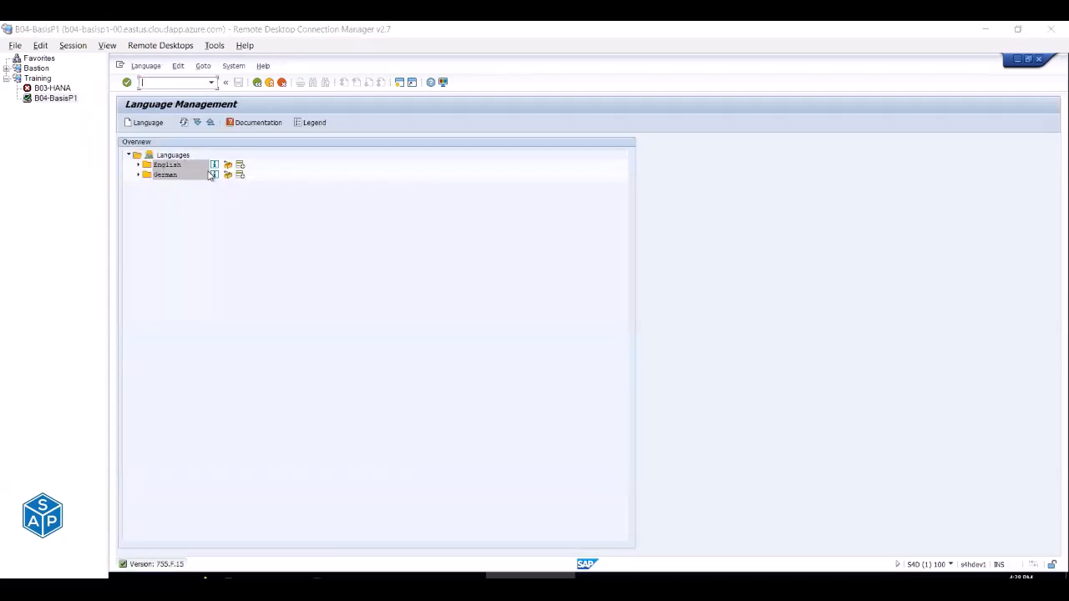
Start classifying a new language and choose Arabic as the language.
{"action": "key", "text": "alt+Tab"}
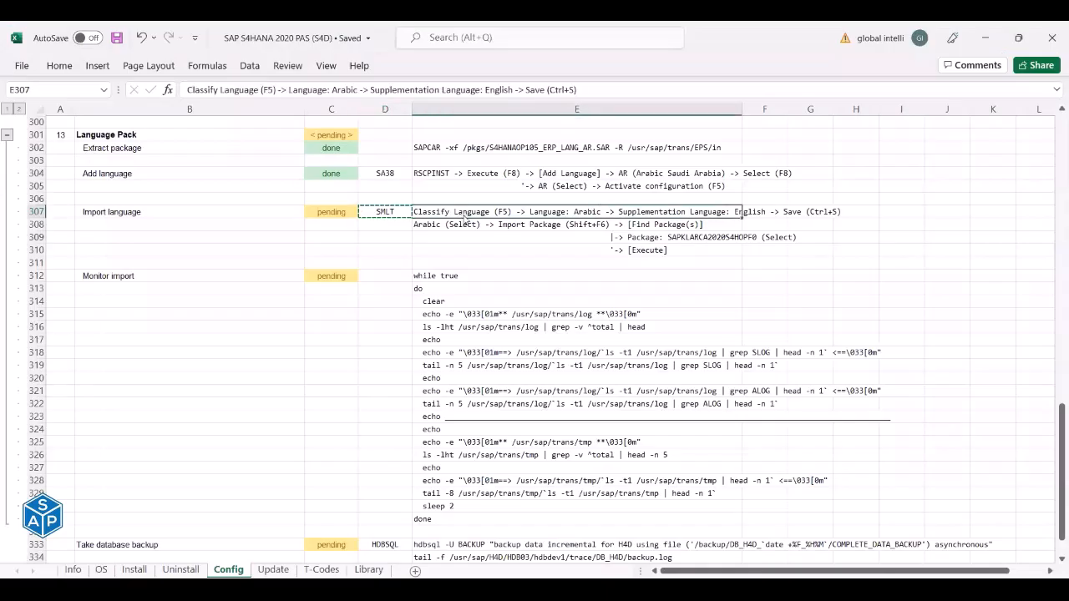
{"action": "key", "text": "alt+Tab"}
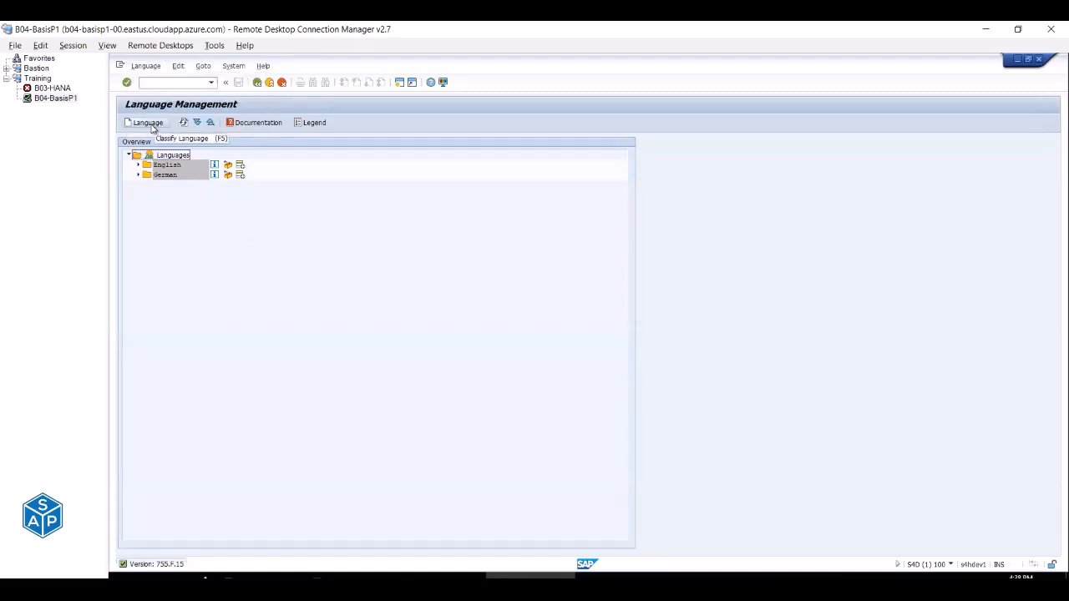
{"action": "left_click", "coordinate": [153, 126]}
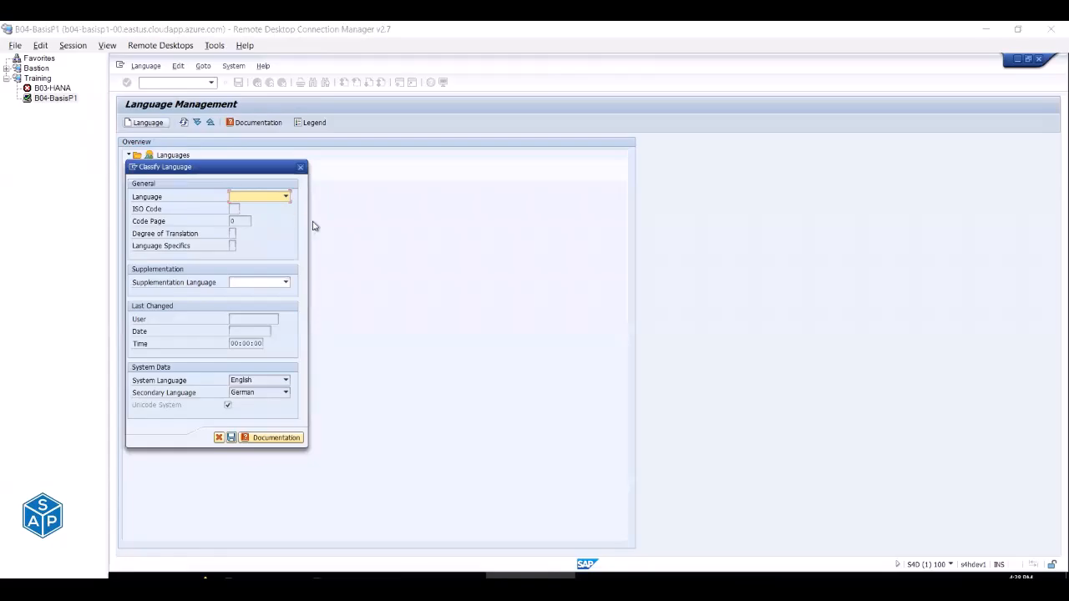
{"action": "key", "text": "alt+Tab"}
{"action": "key", "text": "alt+Tab"}
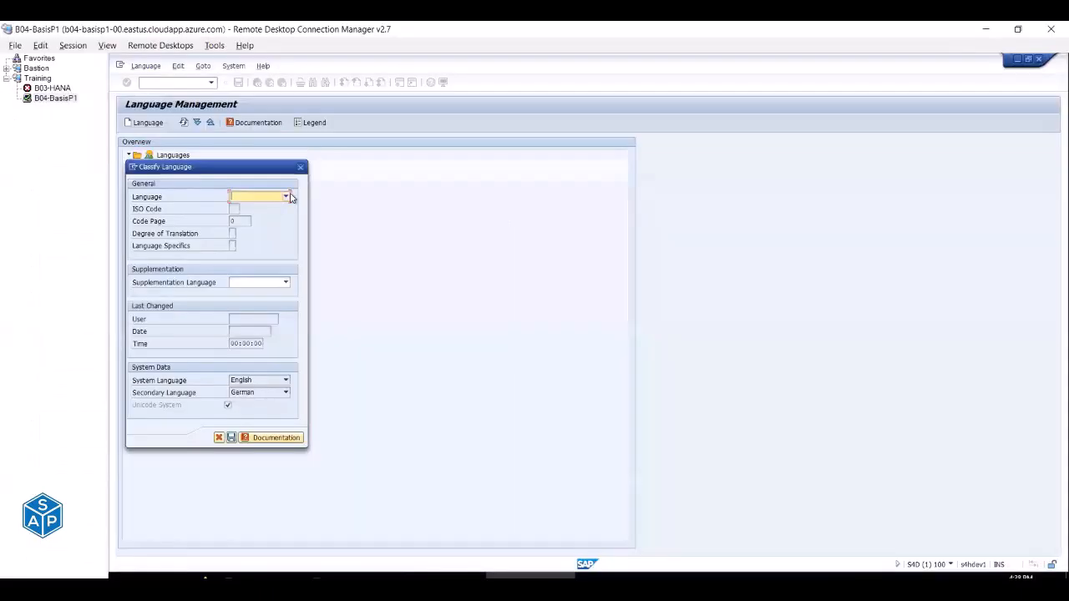
{"action": "left_click", "coordinate": [286, 197]}
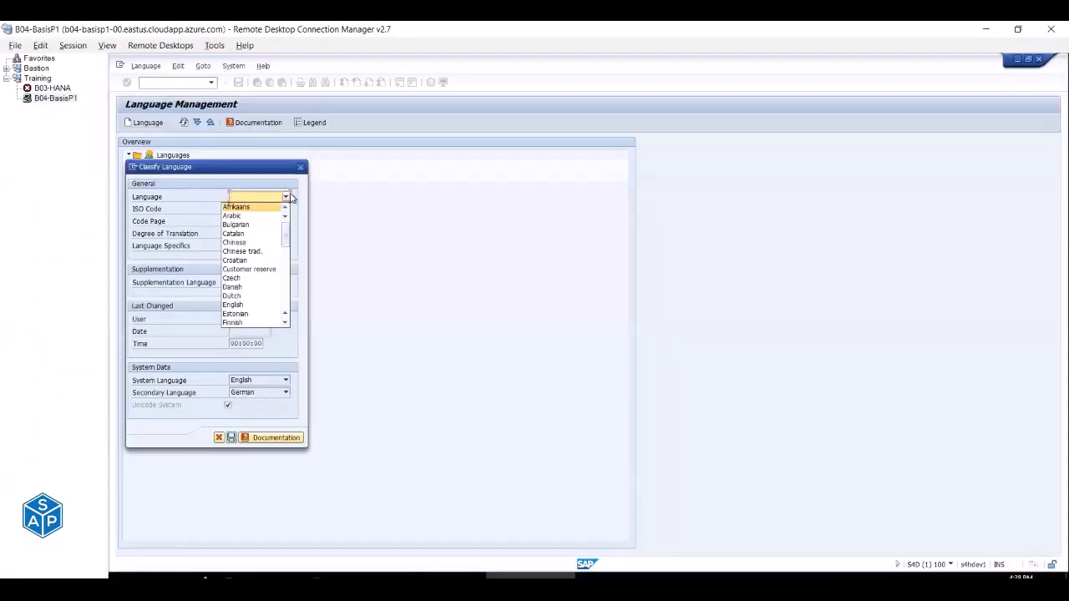
{"action": "left_click", "coordinate": [240, 218]}
{"action": "key", "text": "alt+Tab"}
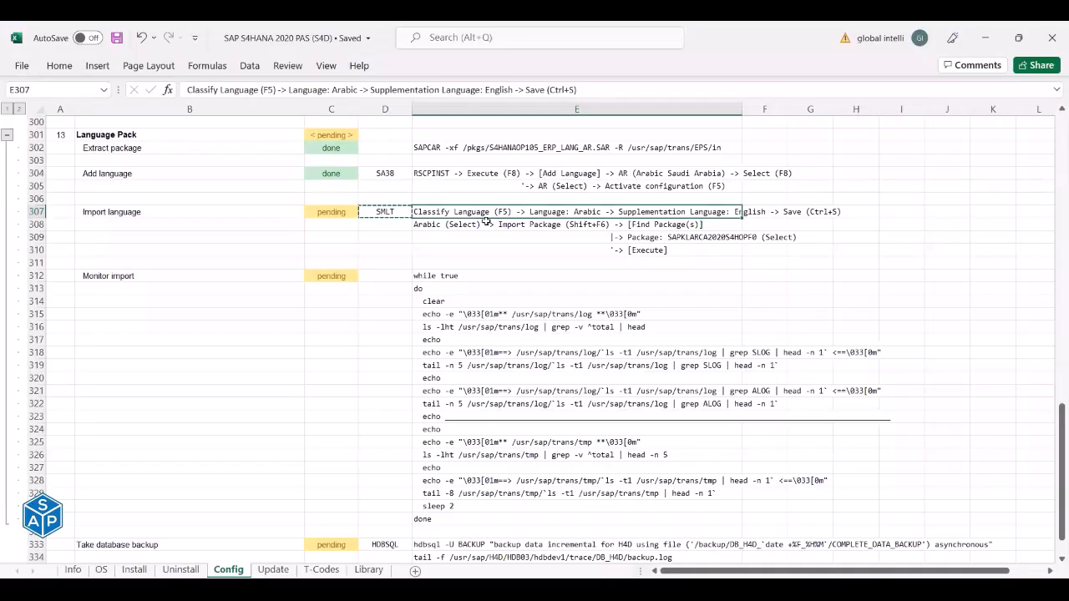
{"action": "key", "text": "alt+Tab"}
{"action": "left_click", "coordinate": [284, 283]}
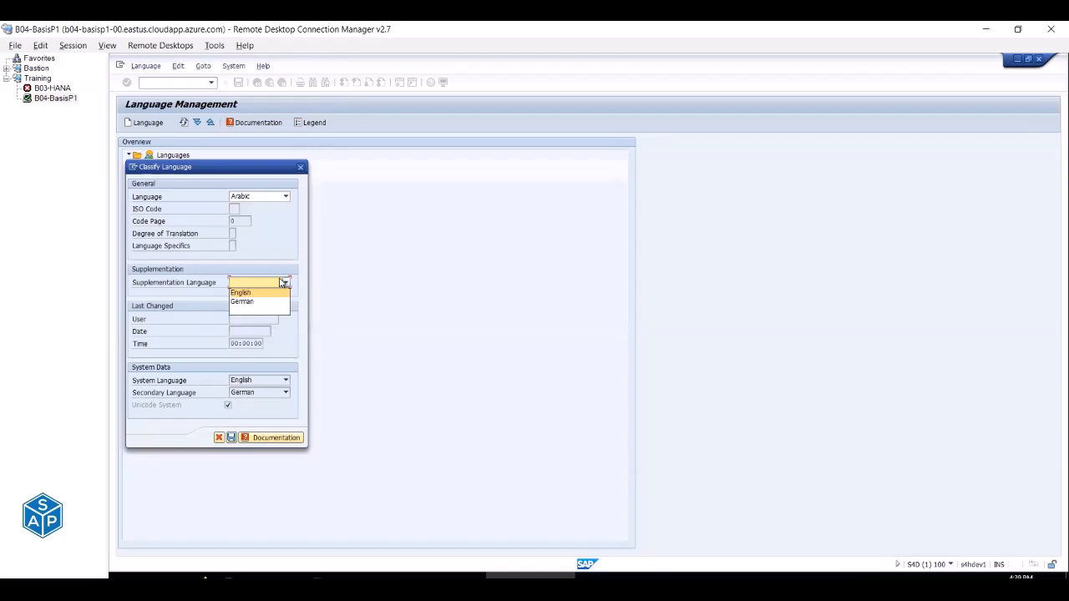
Choose English as Arabic's supplementation language in the Classify Language dialog.
{"action": "left_click", "coordinate": [240, 294]}
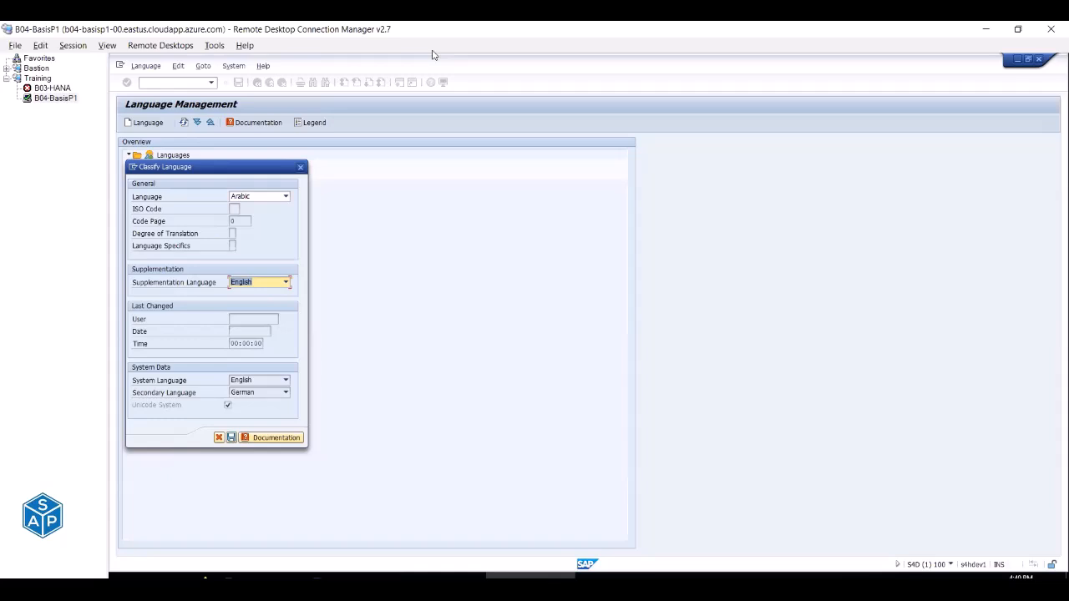
{"action": "left_click", "coordinate": [242, 284]}
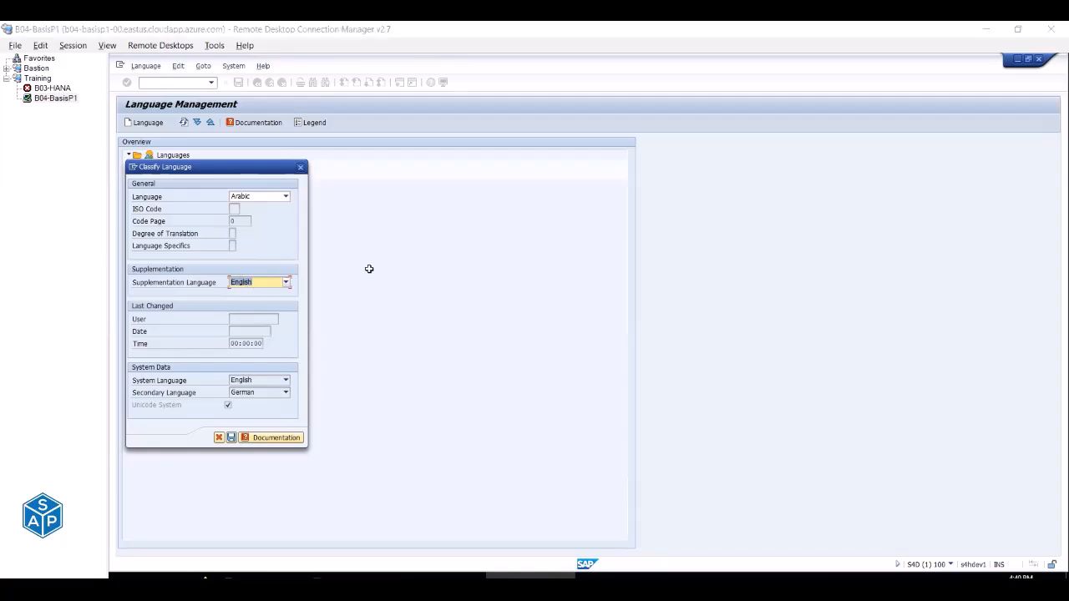
{"action": "key", "text": "alt+Tab"}
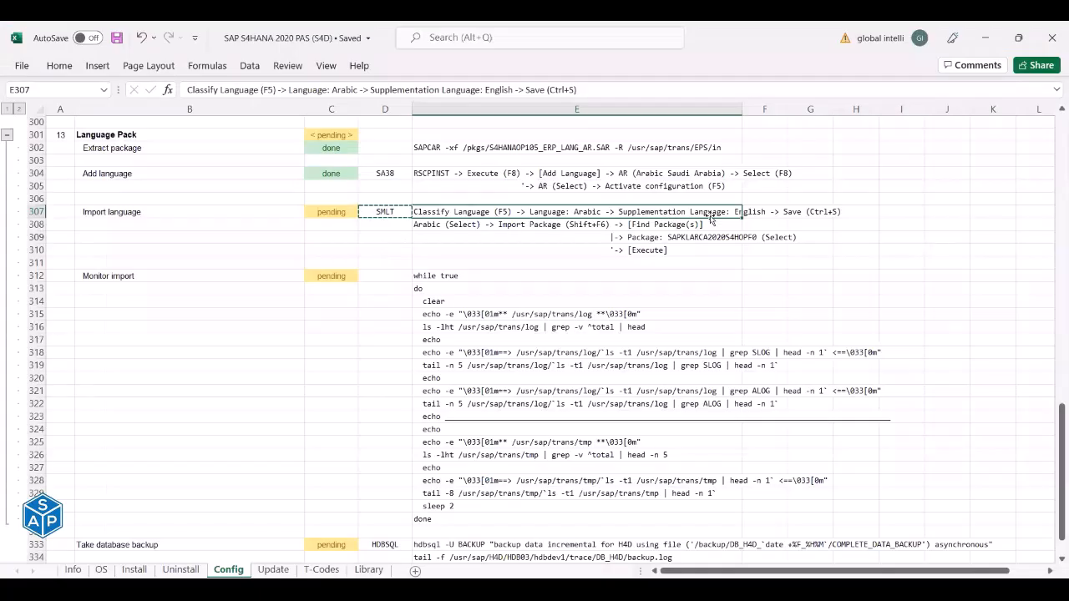
{"action": "key", "text": "alt+Tab"}
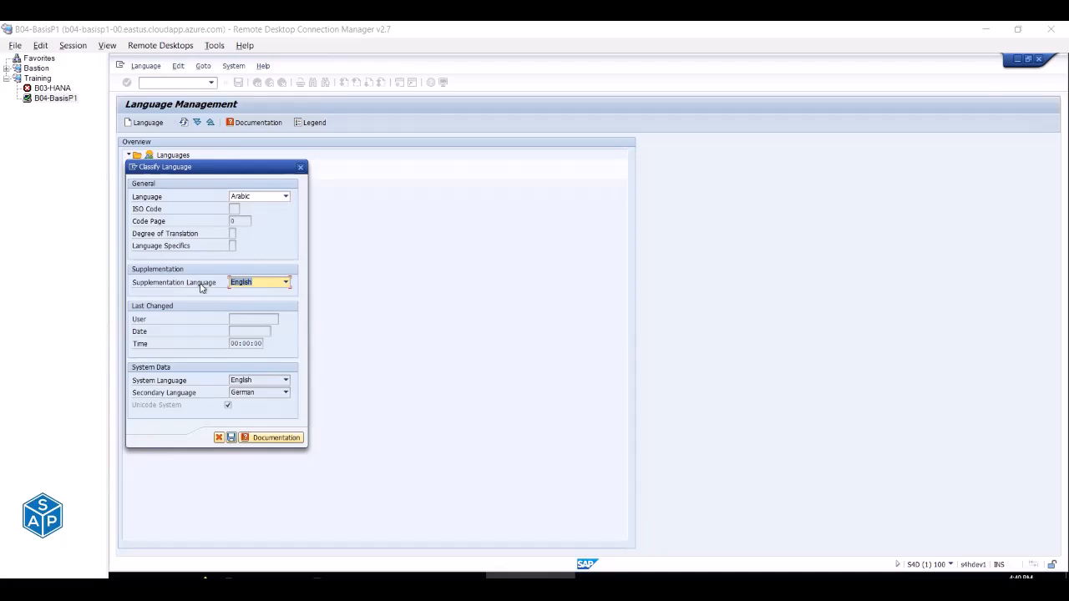
Save the Arabic classification, confirming the warning and the success message.
{"action": "left_click", "coordinate": [232, 437]}
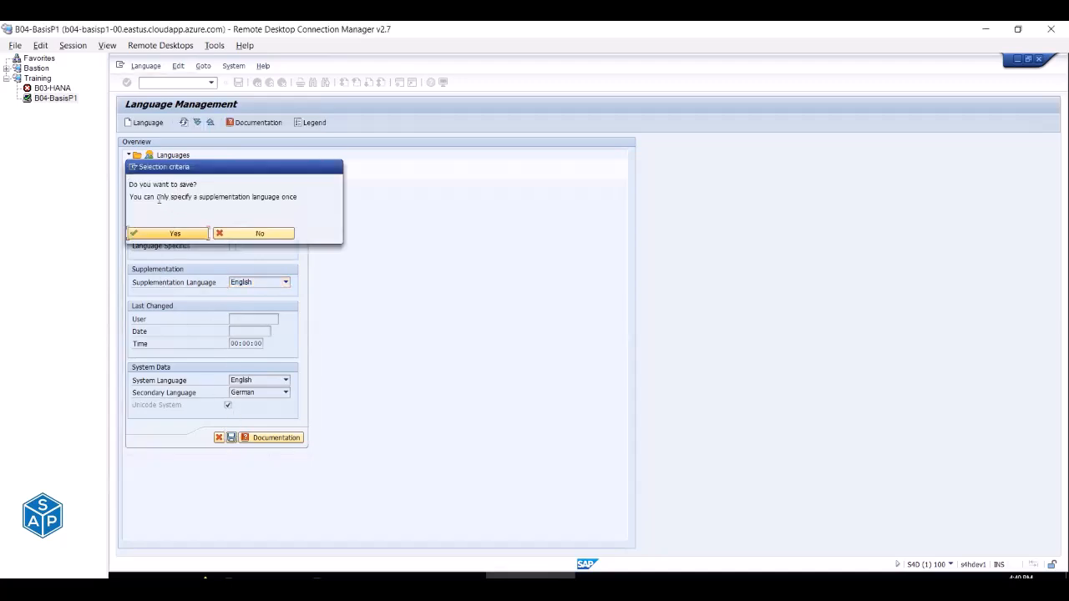
{"action": "left_click_drag", "start_coordinate": [209, 198], "coordinate": [301, 197]}
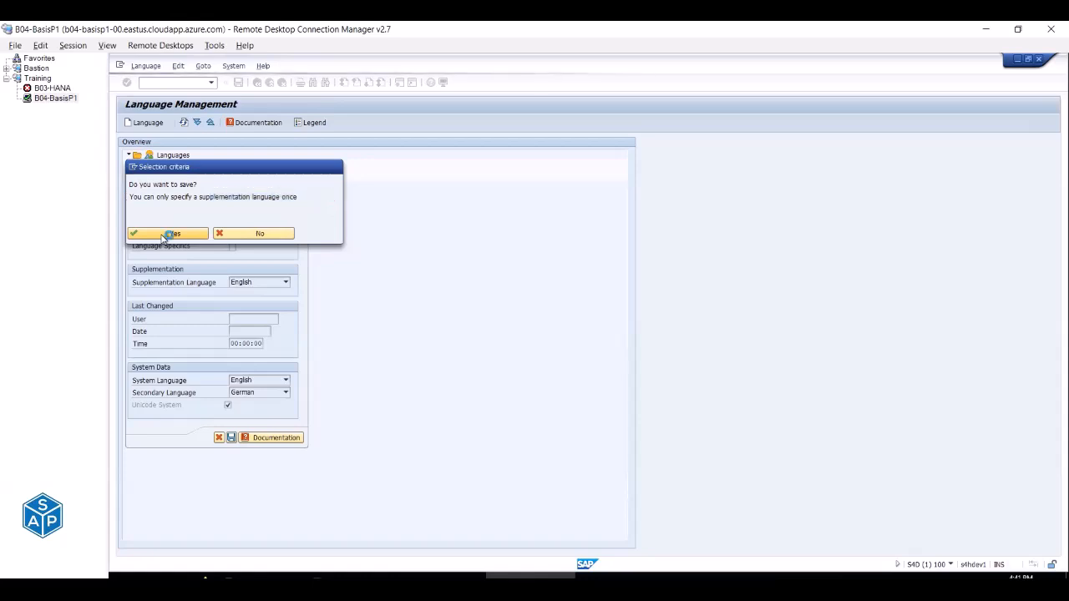
{"action": "left_click", "coordinate": [165, 236]}
{"action": "left_click_drag", "start_coordinate": [234, 321], "coordinate": [288, 321]}
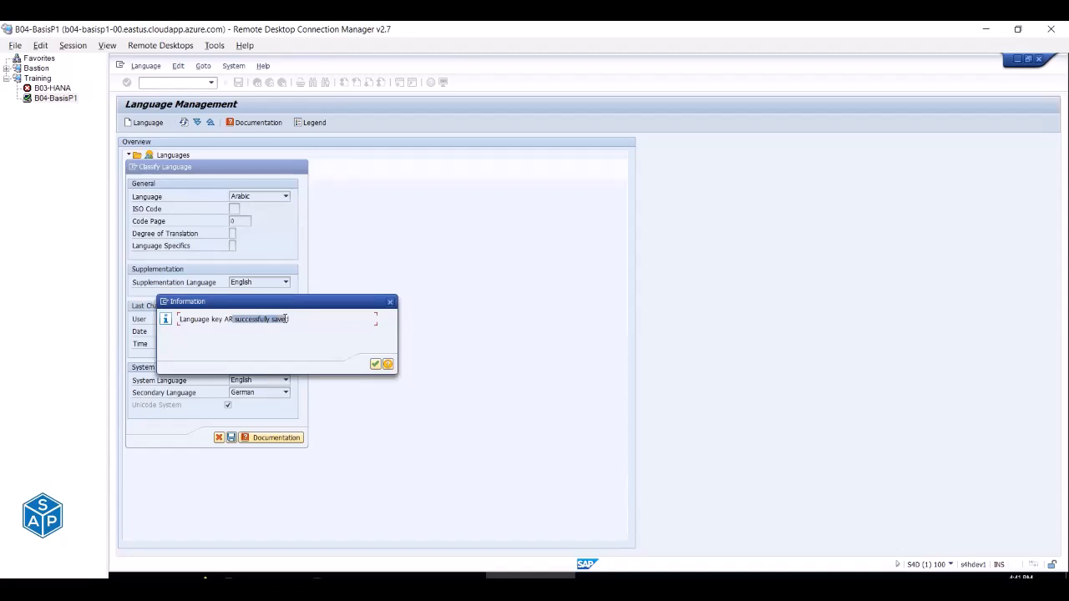
{"action": "left_click", "coordinate": [375, 365]}
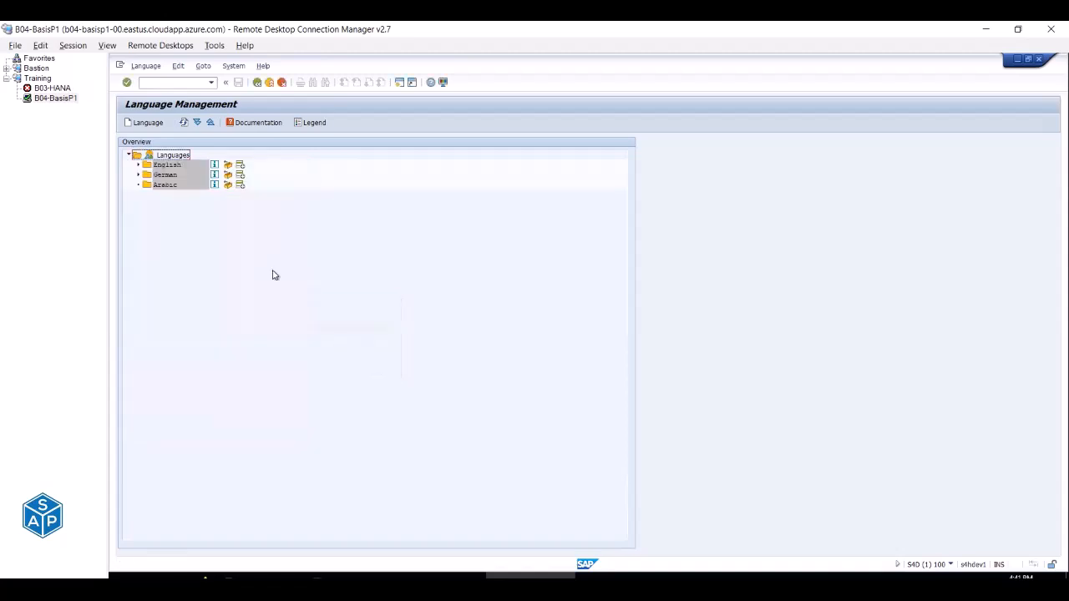
Expand German and English in the Languages tree and select the new Arabic entry.
{"action": "left_click", "coordinate": [138, 175]}
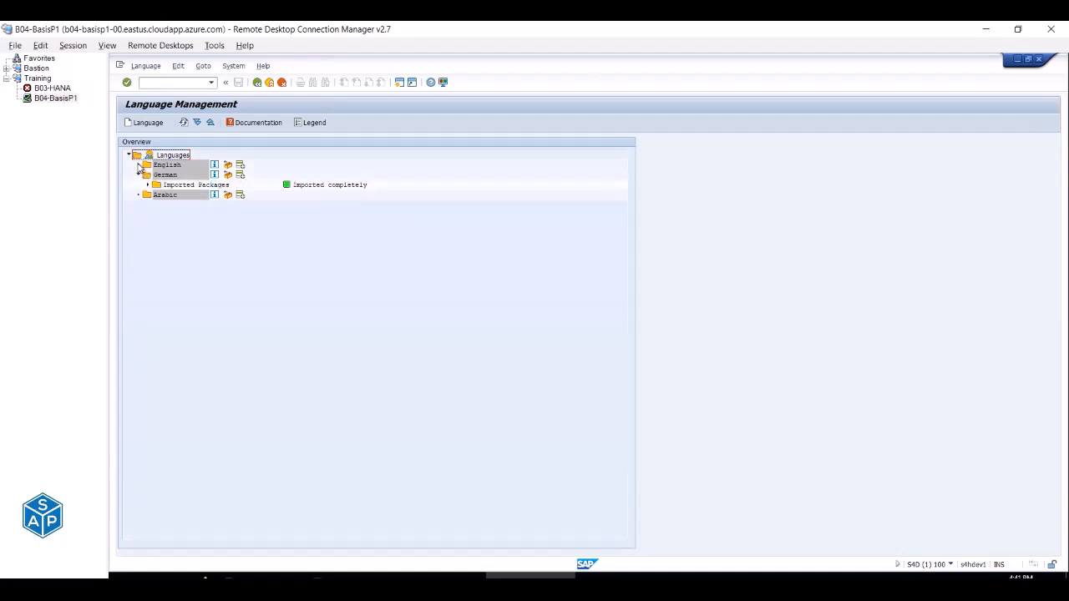
{"action": "left_click", "coordinate": [138, 165]}
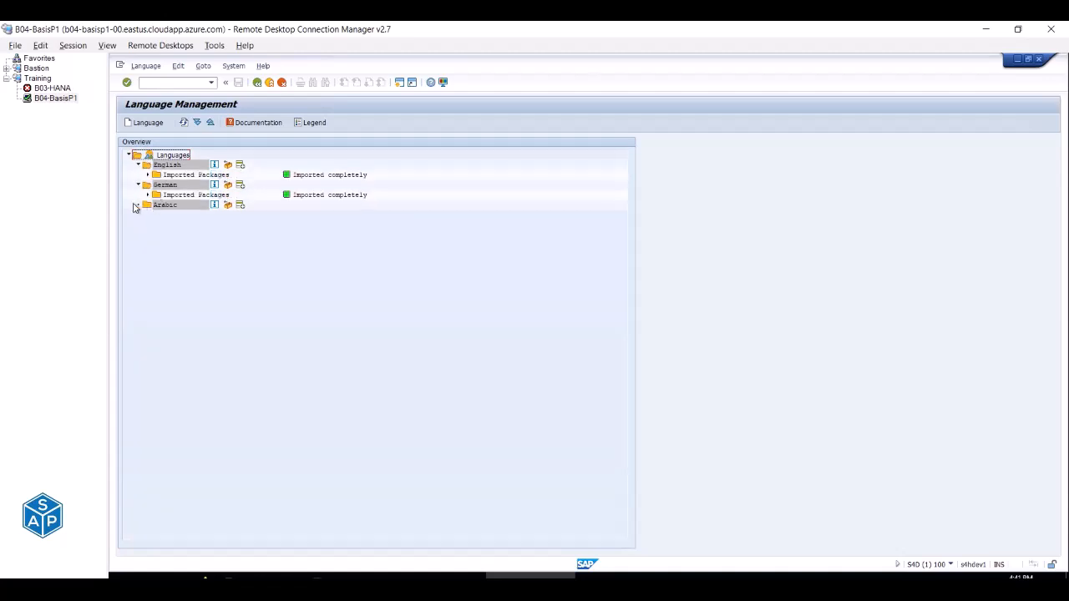
{"action": "left_click", "coordinate": [156, 209]}
{"action": "key", "text": "alt+Tab"}
{"action": "key", "text": "alt+Tab"}
{"action": "key", "text": "alt+Tab"}
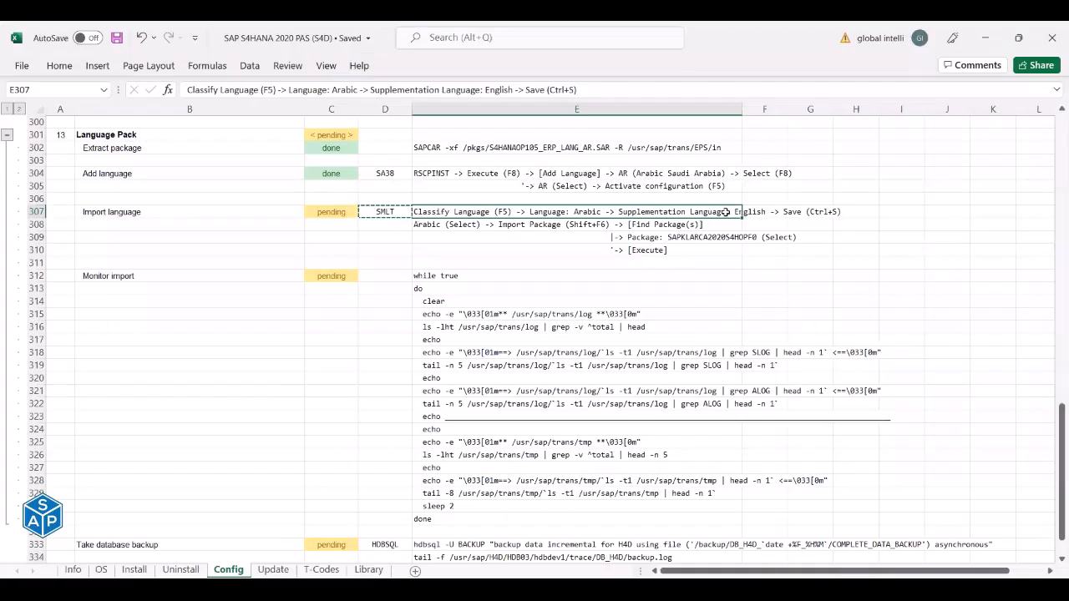
Start Import Package for Arabic and search the path for available packages.
{"action": "left_click", "coordinate": [451, 227]}
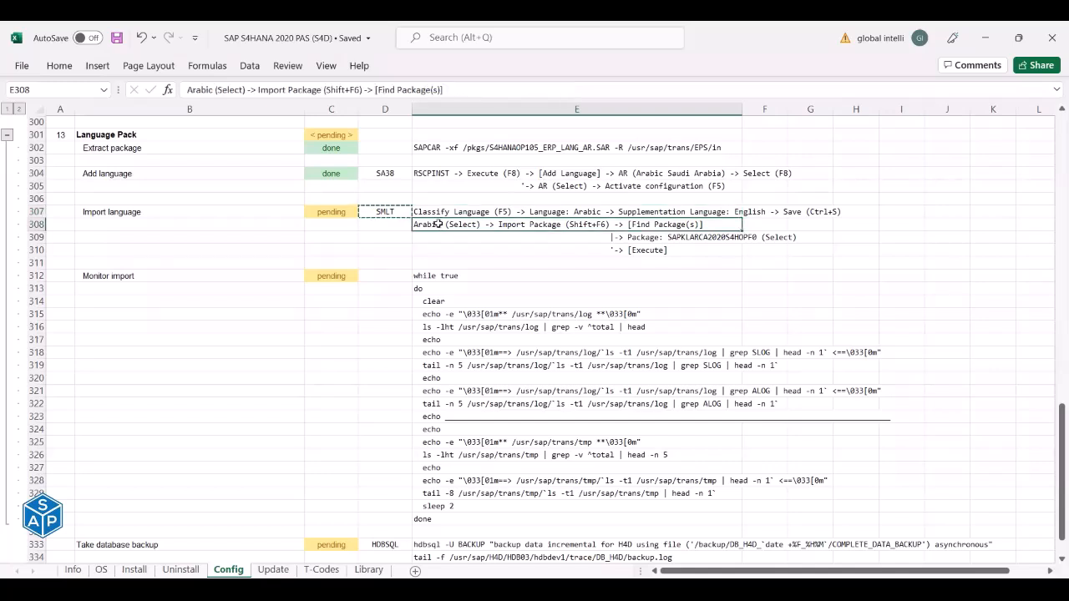
{"action": "key", "text": "alt+Tab"}
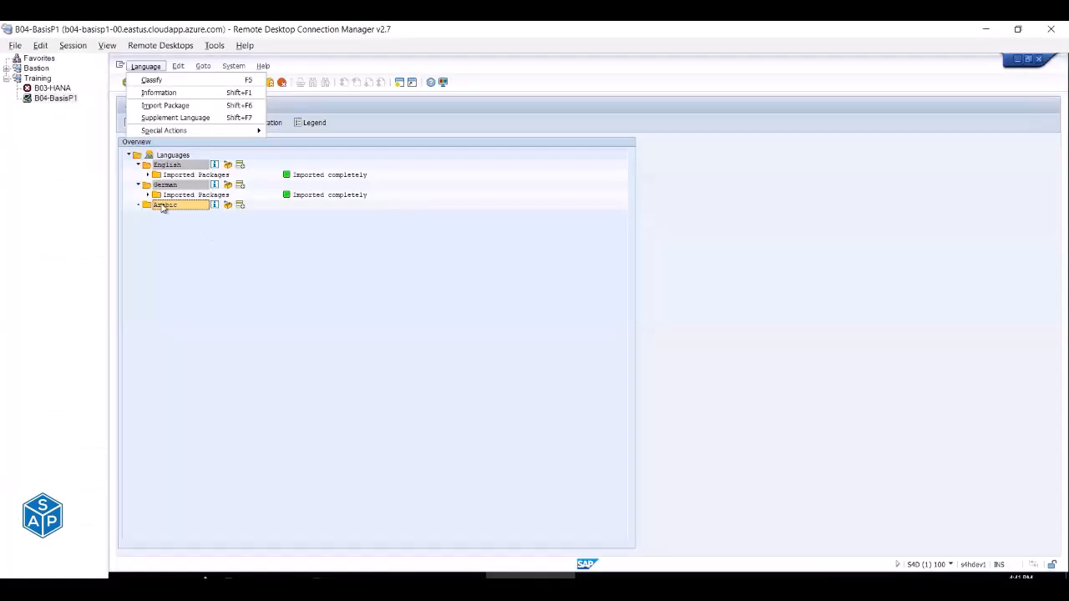
{"action": "key", "text": "alt+Tab"}
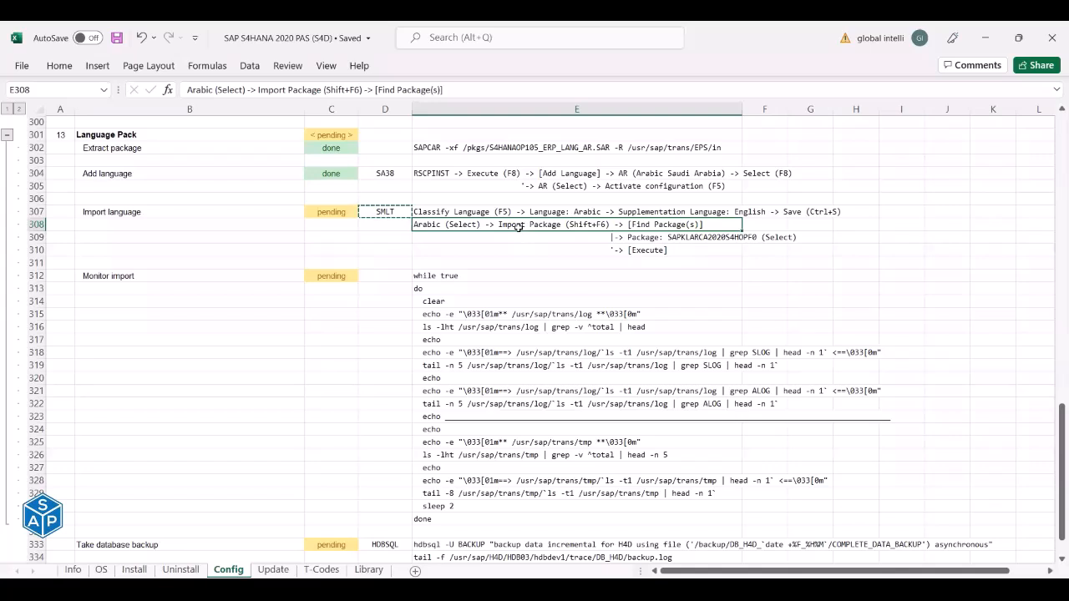
{"action": "key", "text": "alt+Tab"}
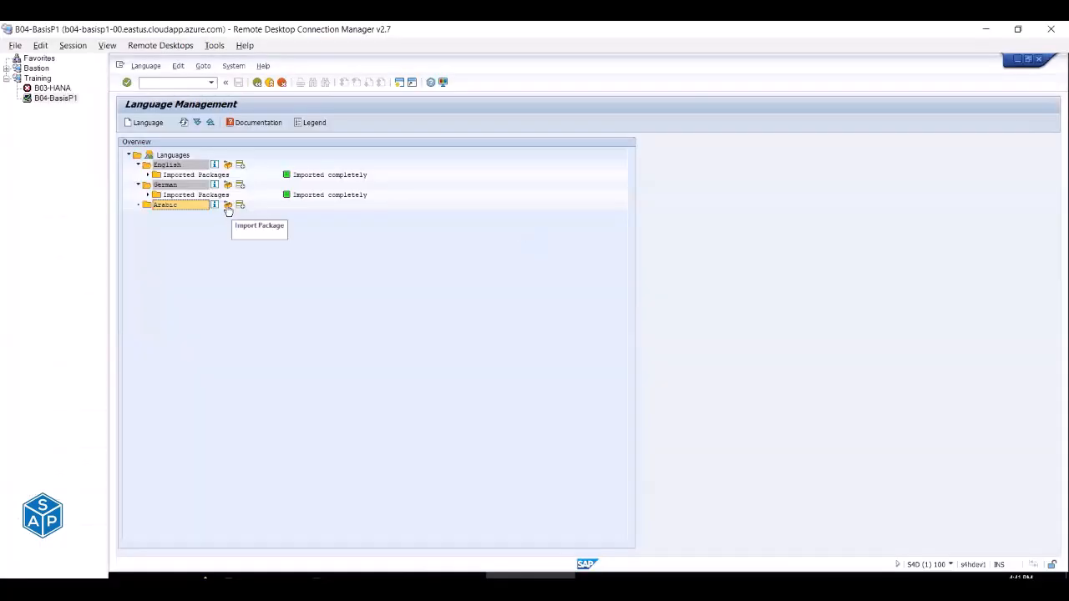
{"action": "left_click", "coordinate": [228, 209]}
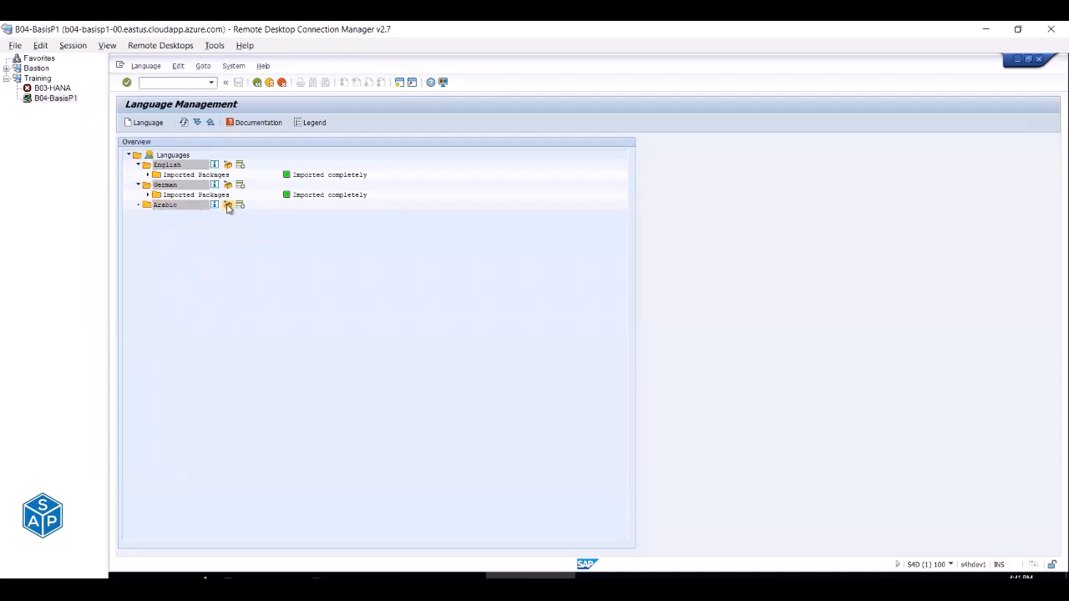
{"action": "key", "text": "alt+Tab"}
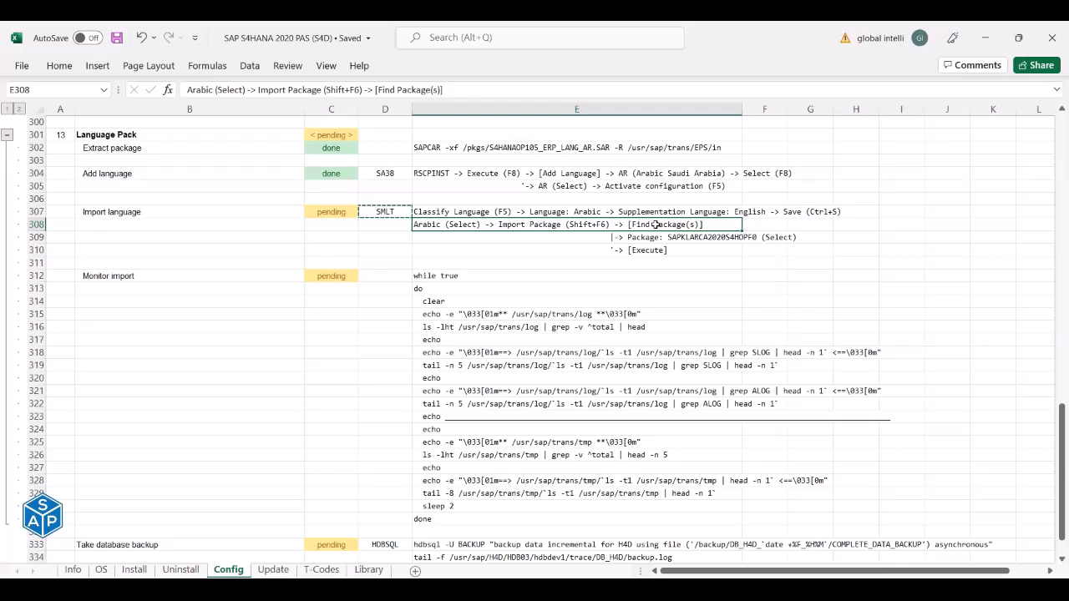
{"action": "key", "text": "alt+Tab"}
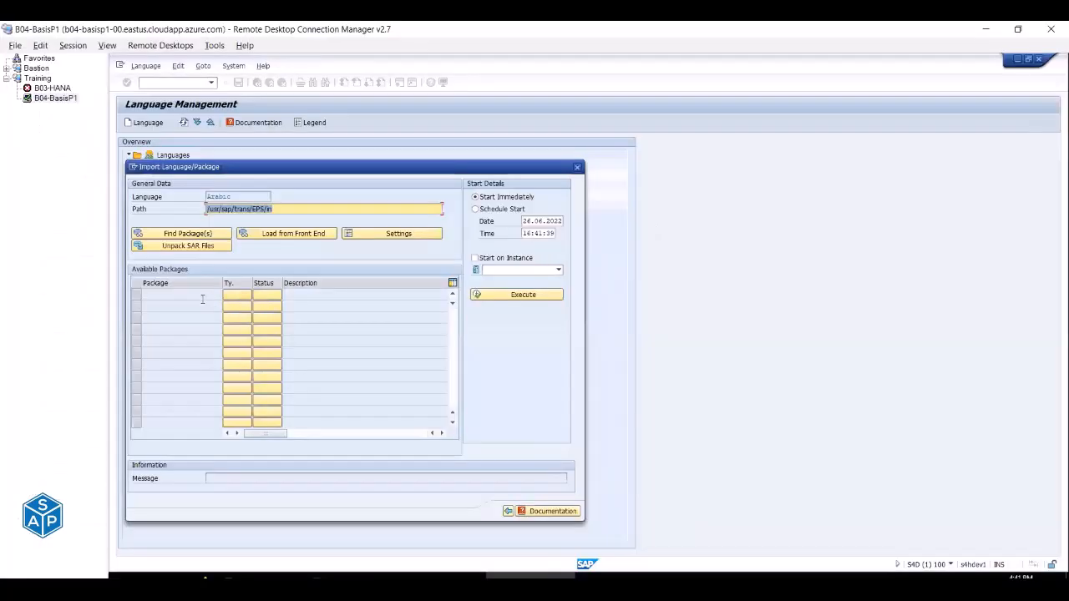
{"action": "left_click", "coordinate": [191, 234]}
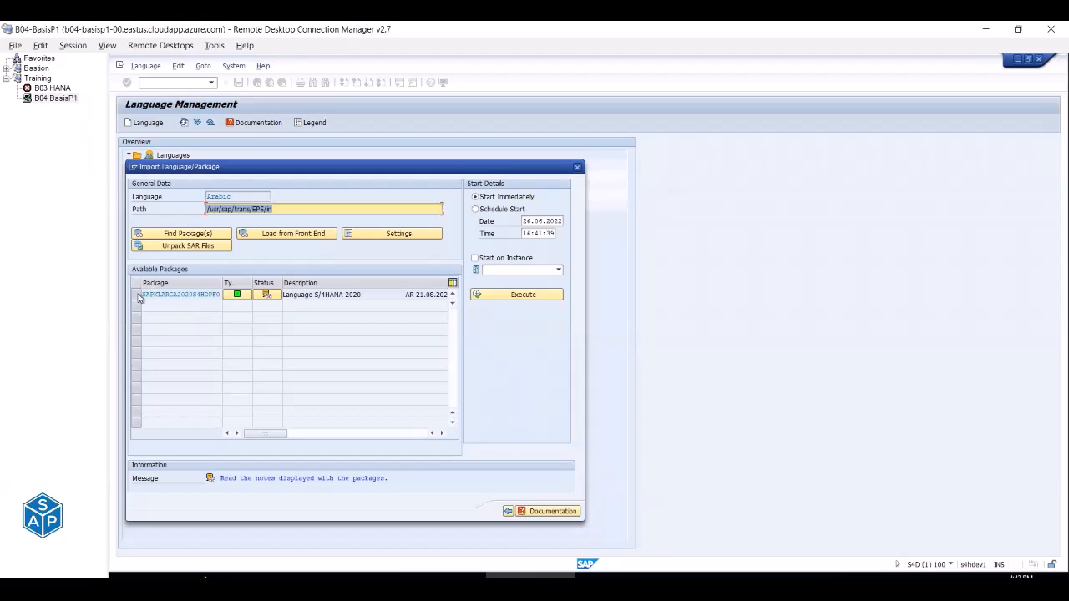
Select package SAPKLARCA2020S4HOPF0 after comparing its name with the checklist.
{"action": "left_click_drag", "start_coordinate": [154, 293], "coordinate": [235, 298]}
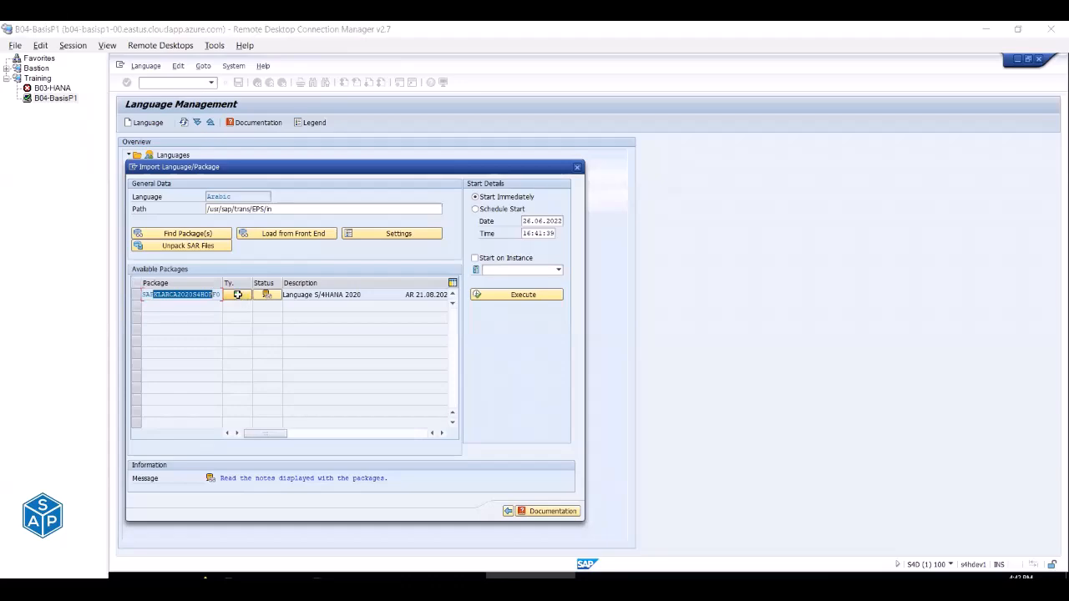
{"action": "key", "text": "alt+Tab"}
{"action": "left_click", "coordinate": [659, 237]}
{"action": "key", "text": "alt+Tab"}
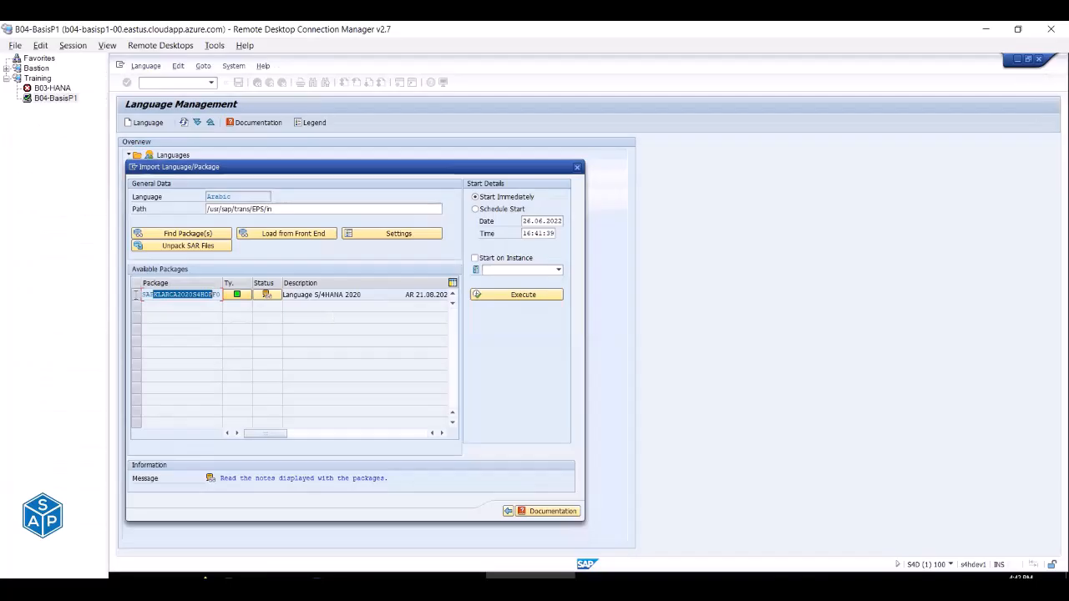
{"action": "left_click", "coordinate": [135, 296]}
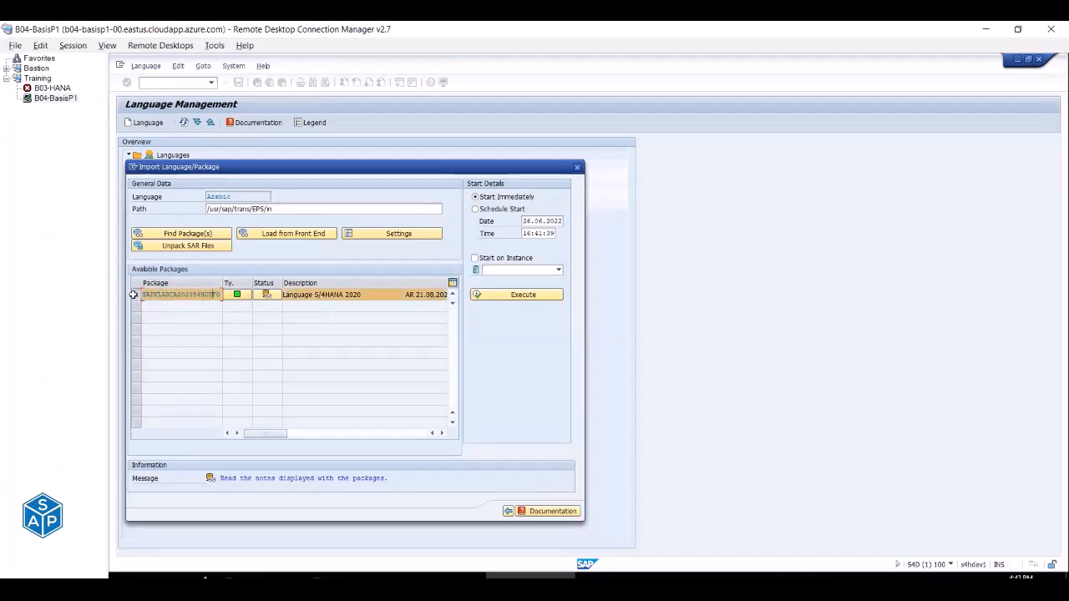
Execute the import, confirm Yes, dismiss the notice and close the import dialog.
{"action": "key", "text": "alt+Tab"}
{"action": "left_click", "coordinate": [643, 252]}
{"action": "key", "text": "alt+Tab"}
{"action": "left_click", "coordinate": [519, 296]}
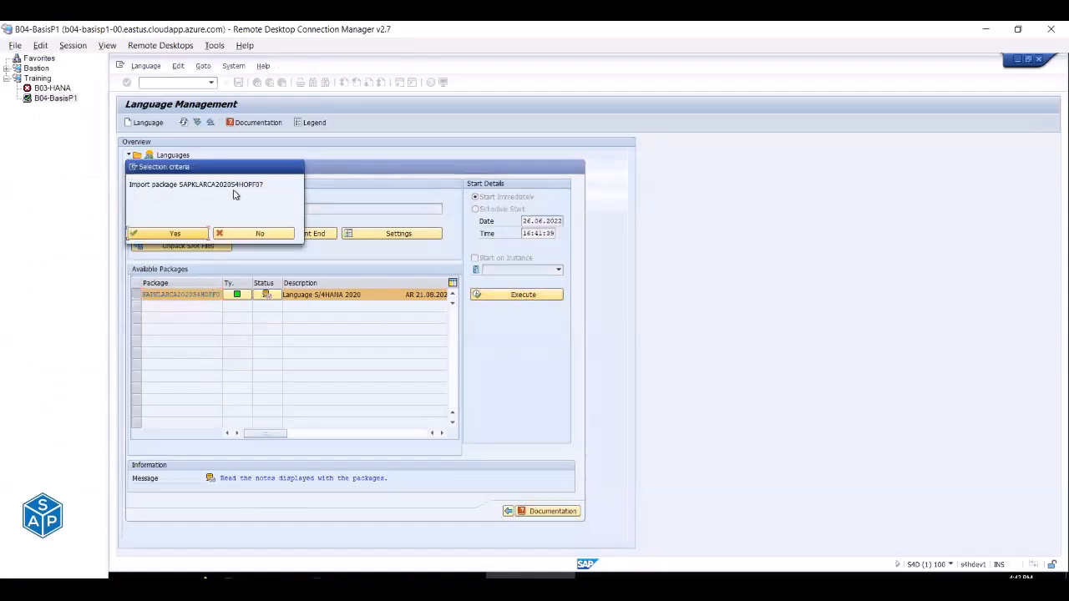
{"action": "left_click", "coordinate": [170, 235]}
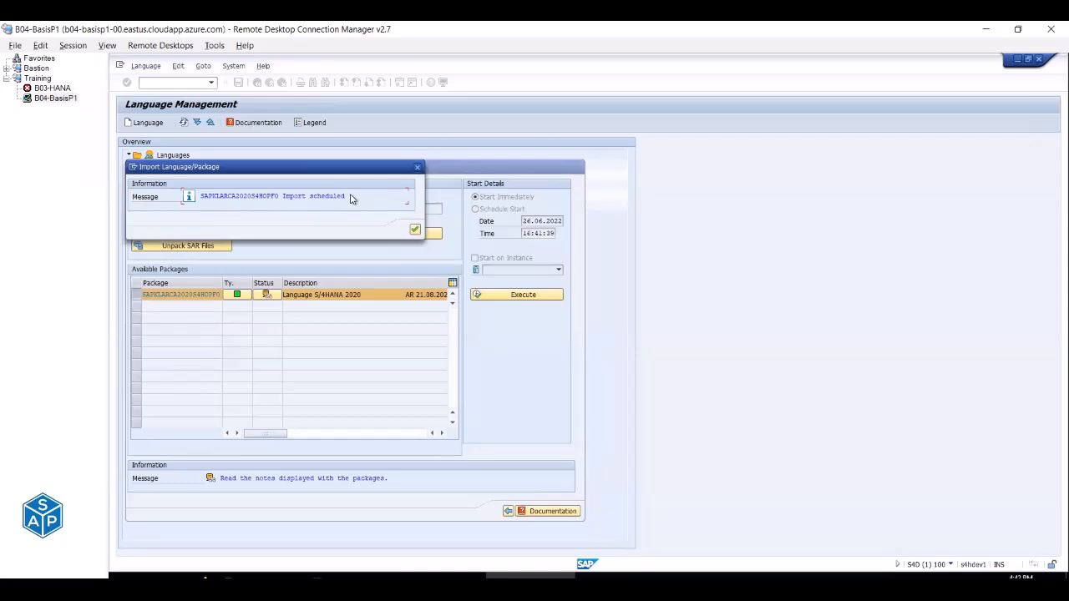
{"action": "left_click", "coordinate": [415, 229]}
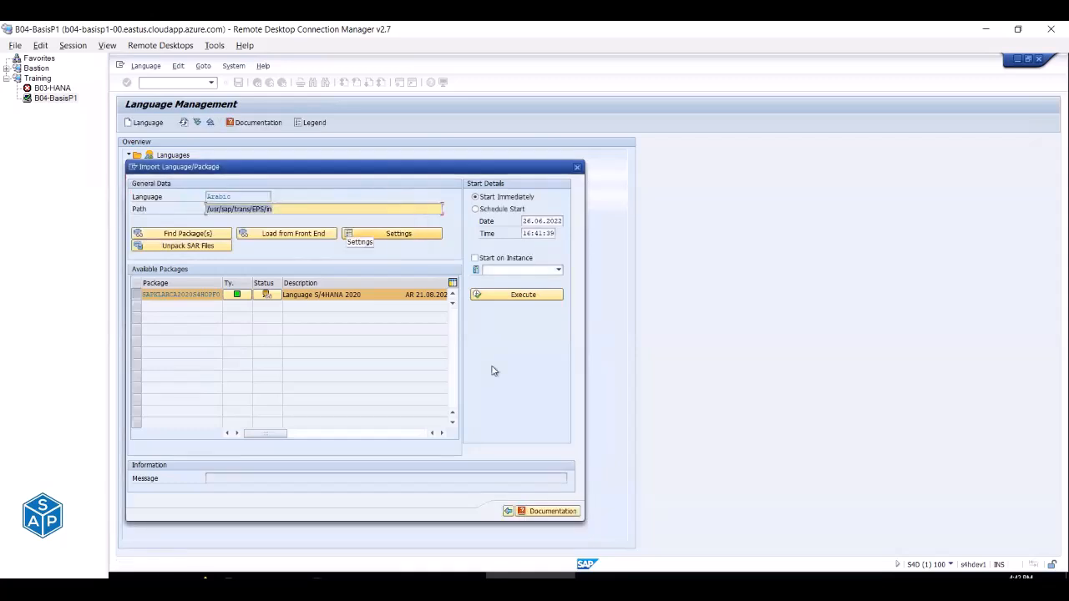
{"action": "left_click", "coordinate": [507, 511]}
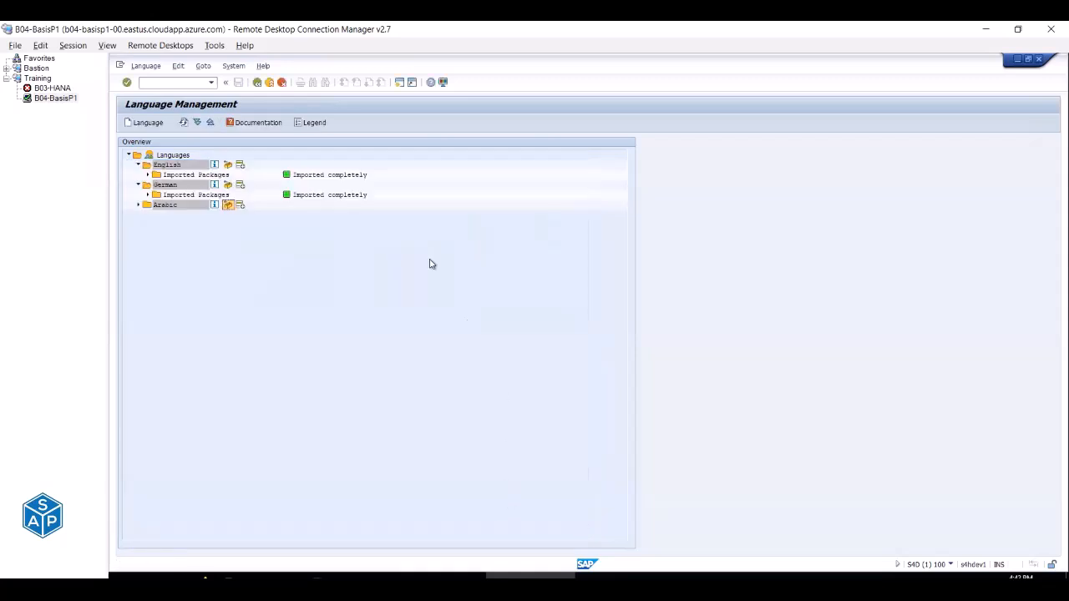
Expand Arabic's Imported Packages and view the package's transport logs.
{"action": "left_click", "coordinate": [140, 207]}
{"action": "left_click", "coordinate": [177, 217]}
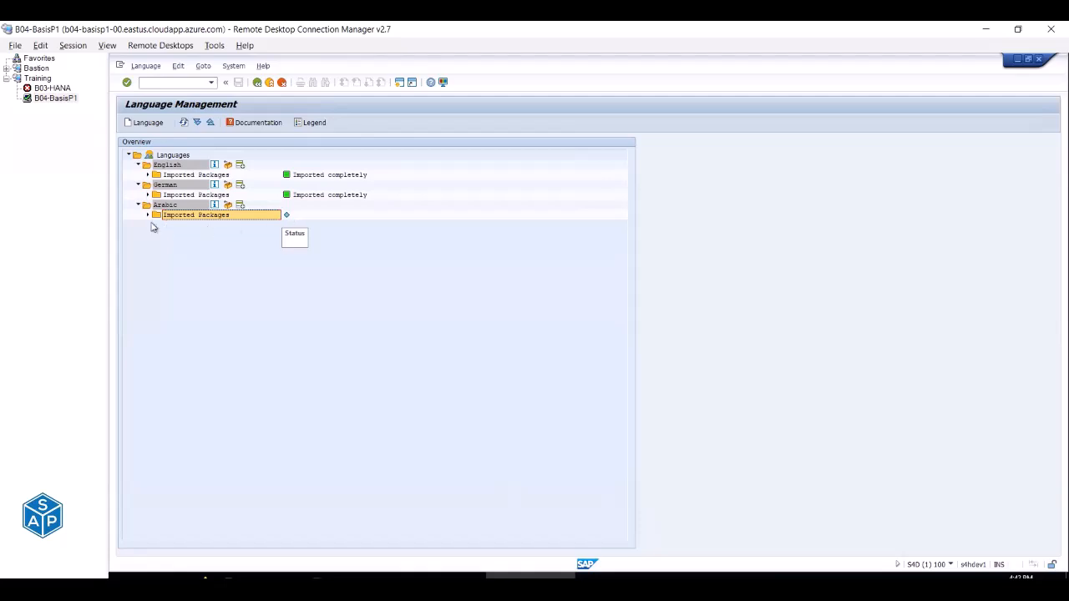
{"action": "left_click", "coordinate": [147, 216]}
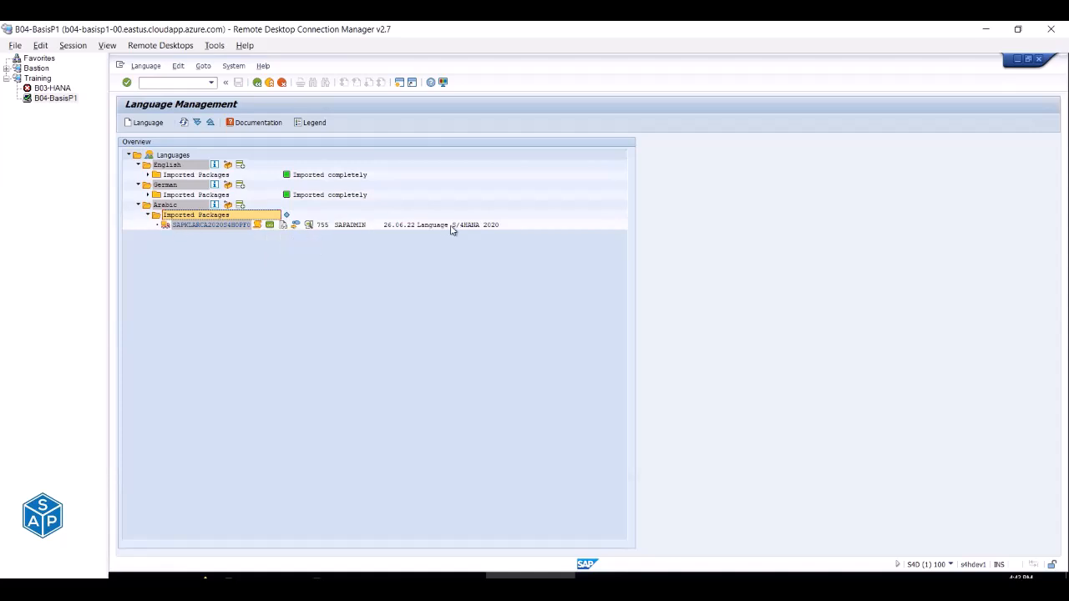
{"action": "left_click", "coordinate": [258, 227]}
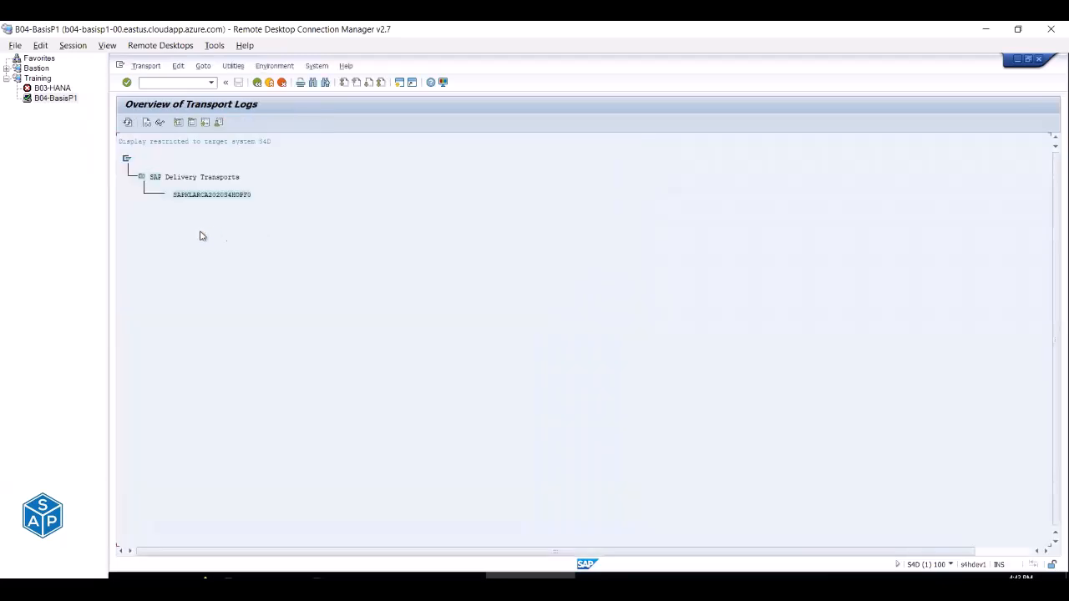
{"action": "left_click", "coordinate": [257, 82]}
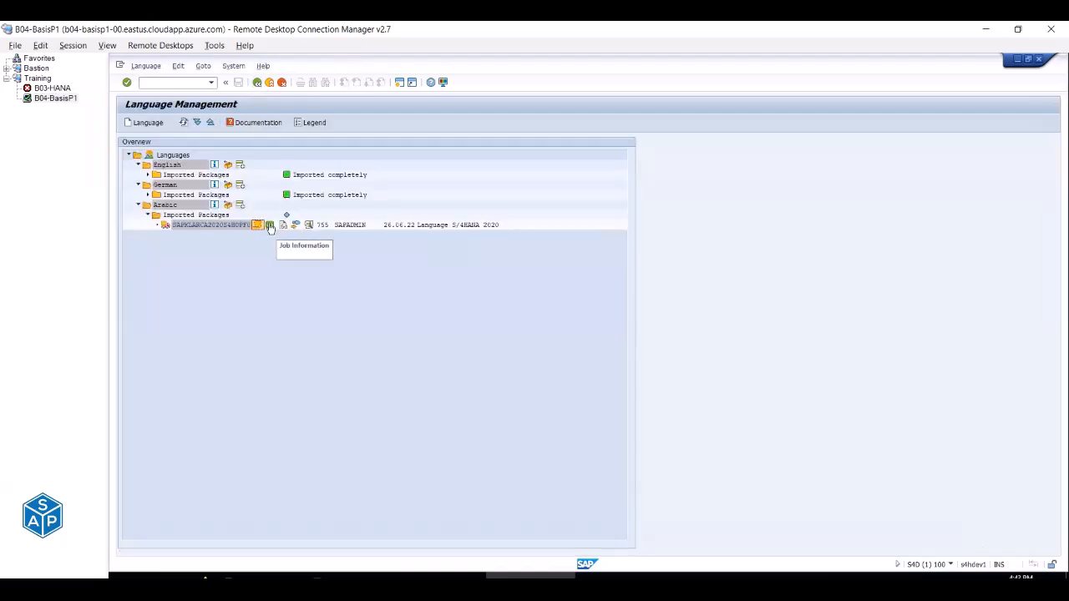
Open the import job's details and review its job log.
{"action": "left_click", "coordinate": [270, 227]}
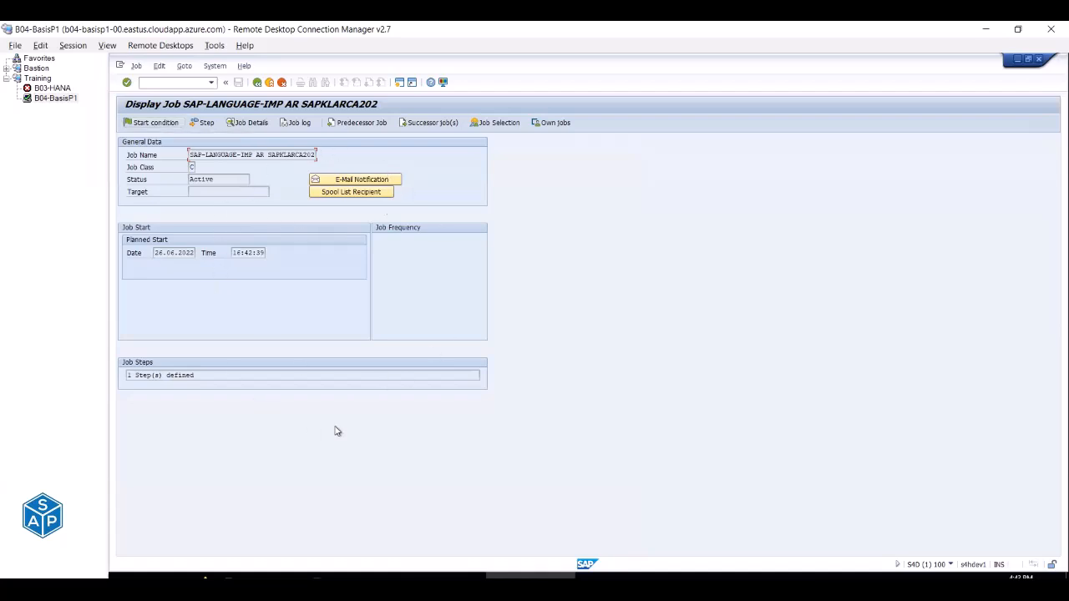
{"action": "left_click_drag", "start_coordinate": [190, 154], "coordinate": [311, 155]}
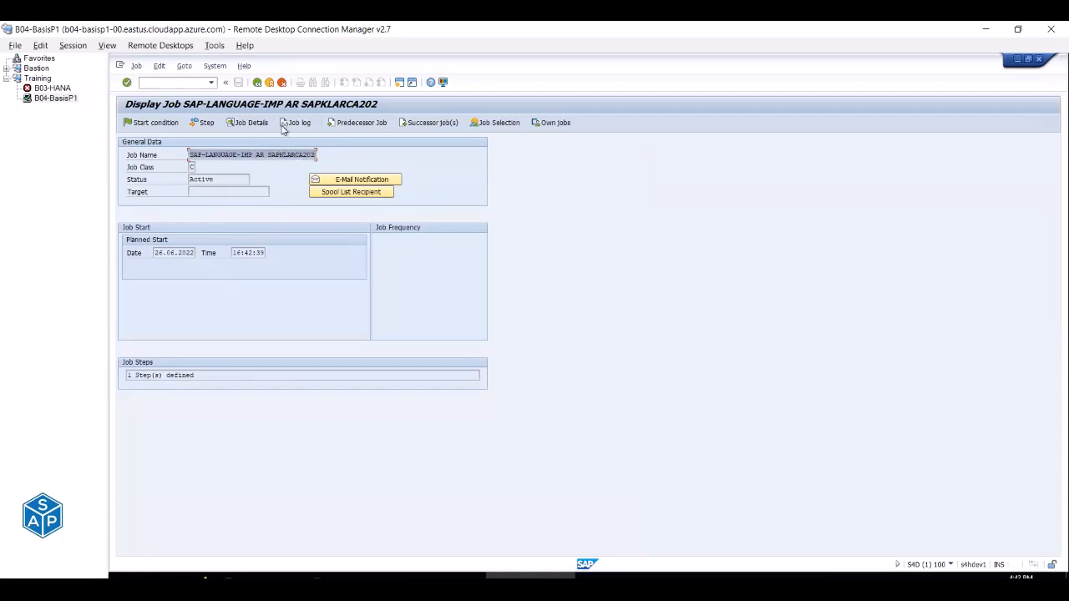
{"action": "left_click", "coordinate": [288, 123]}
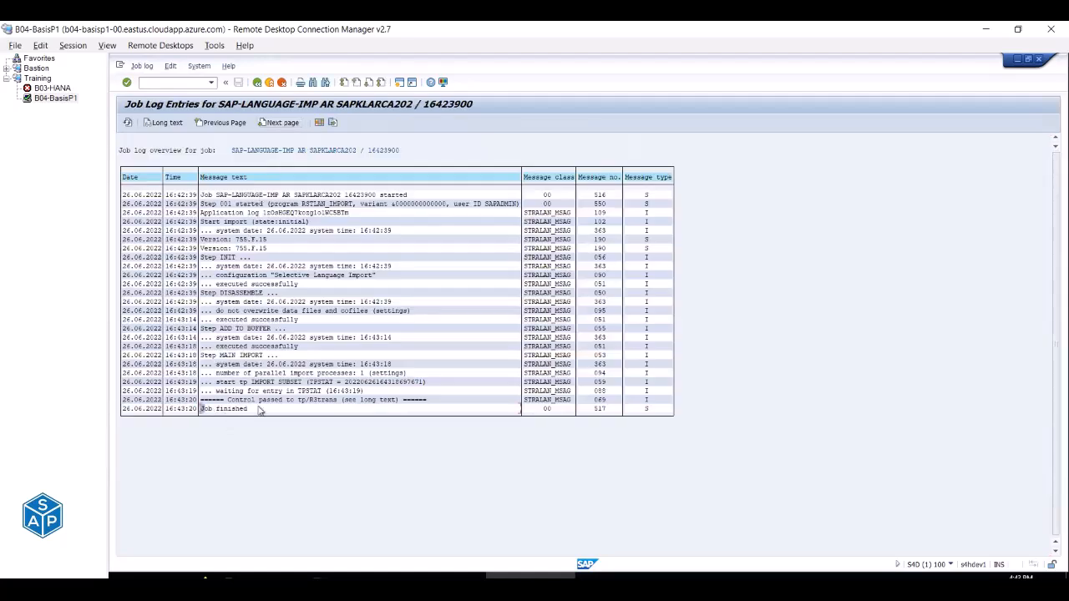
{"action": "left_click", "coordinate": [256, 83]}
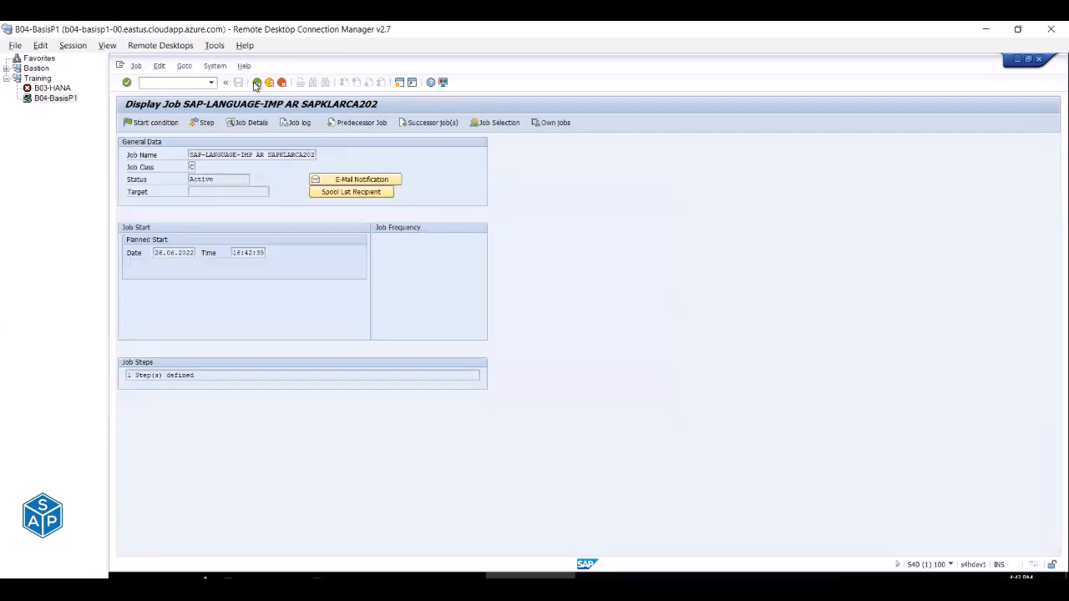
{"action": "left_click", "coordinate": [257, 83]}
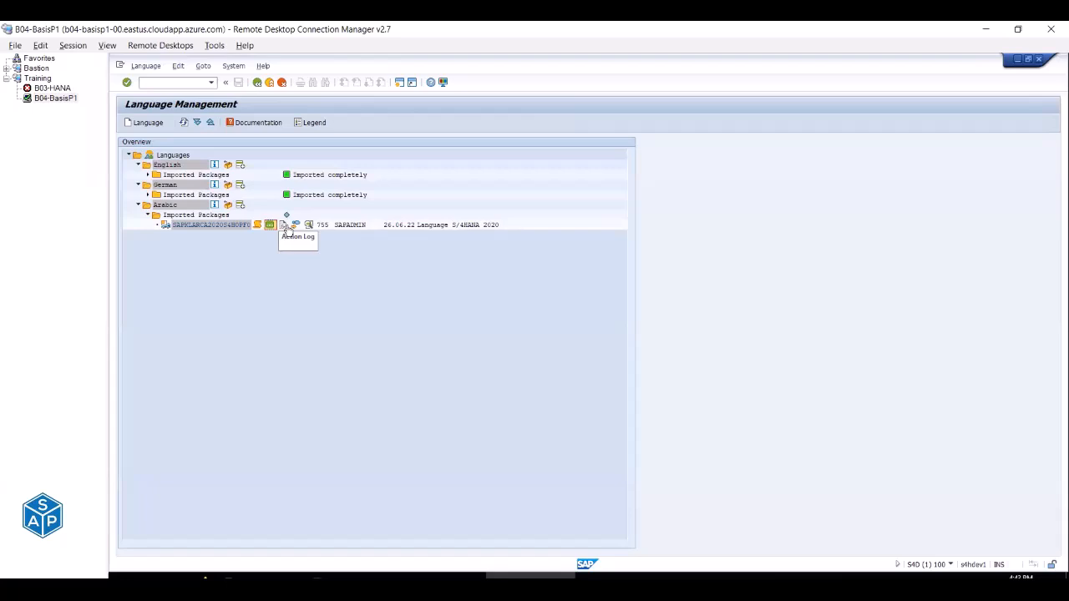
{"action": "left_click", "coordinate": [284, 225]}
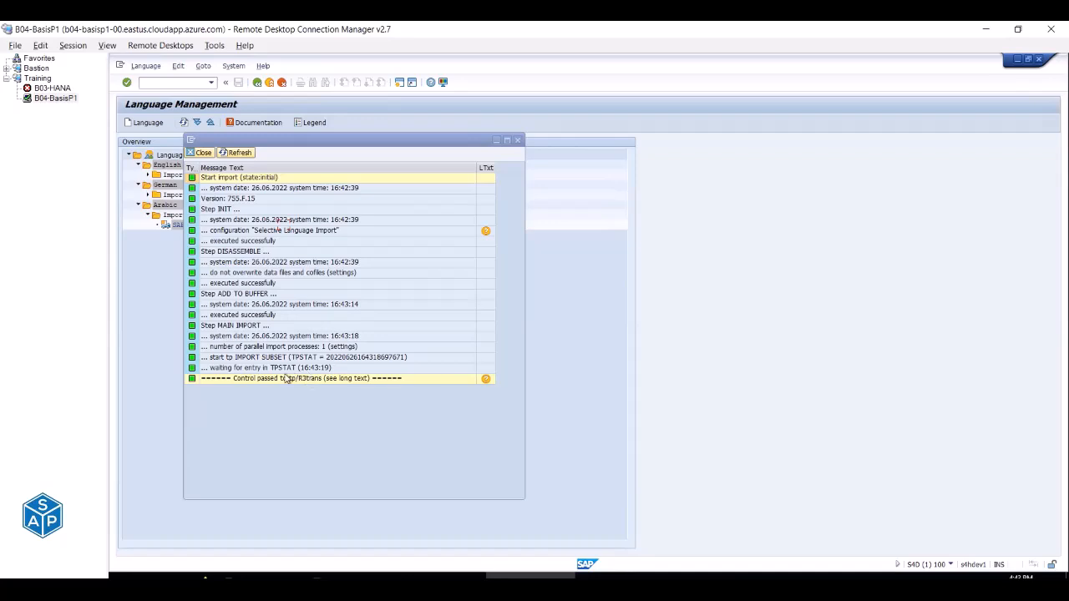
{"action": "left_click", "coordinate": [518, 142]}
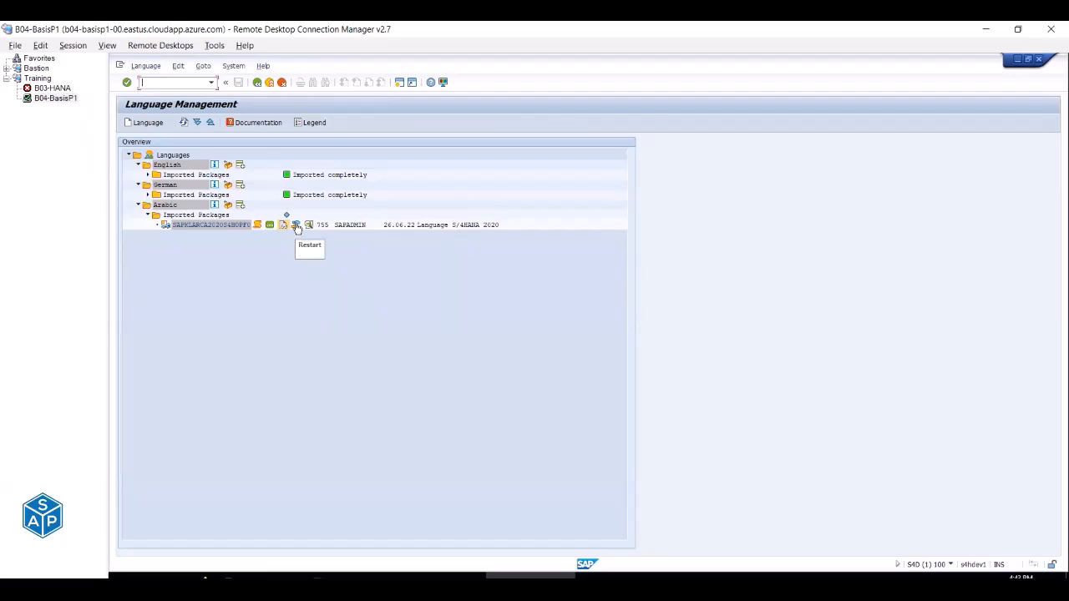
{"action": "left_click", "coordinate": [310, 225]}
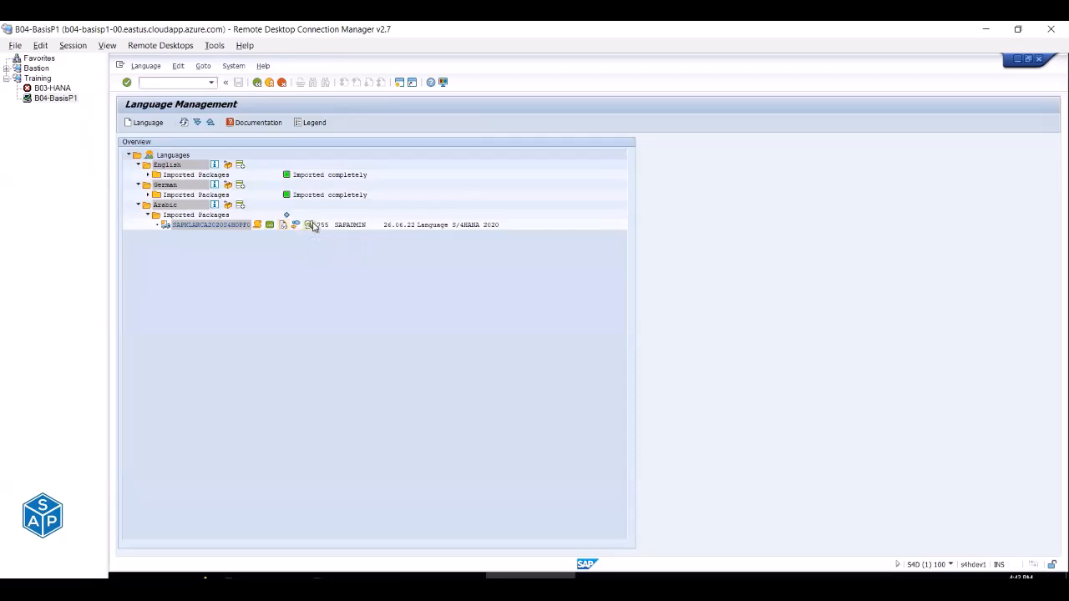
{"action": "scroll", "coordinate": [260, 292], "scroll_direction": "down", "scroll_amount": 15}
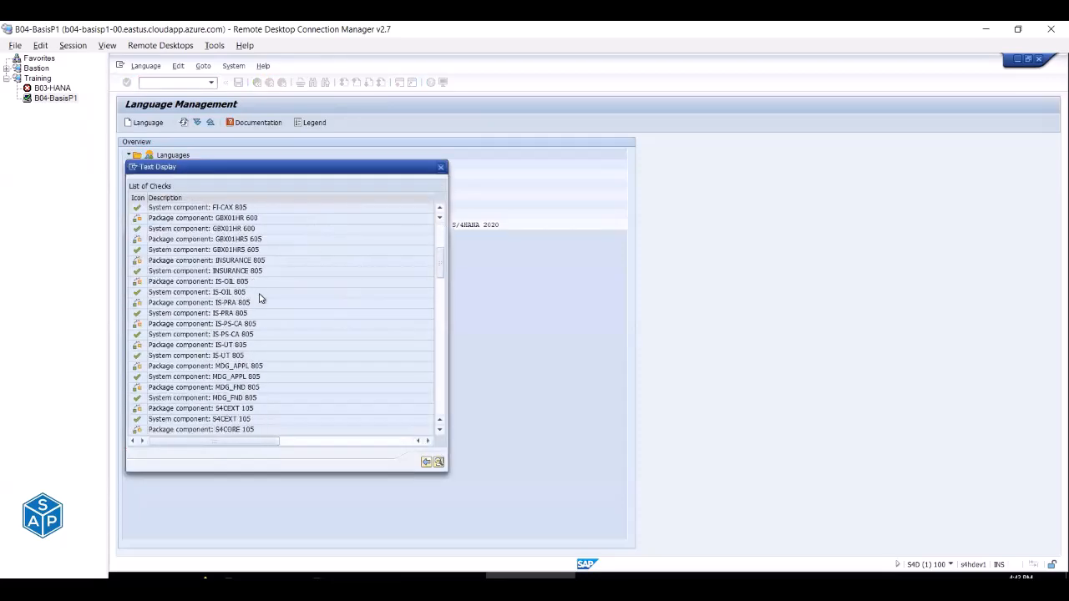
{"action": "scroll", "coordinate": [263, 302], "scroll_direction": "down", "scroll_amount": 5}
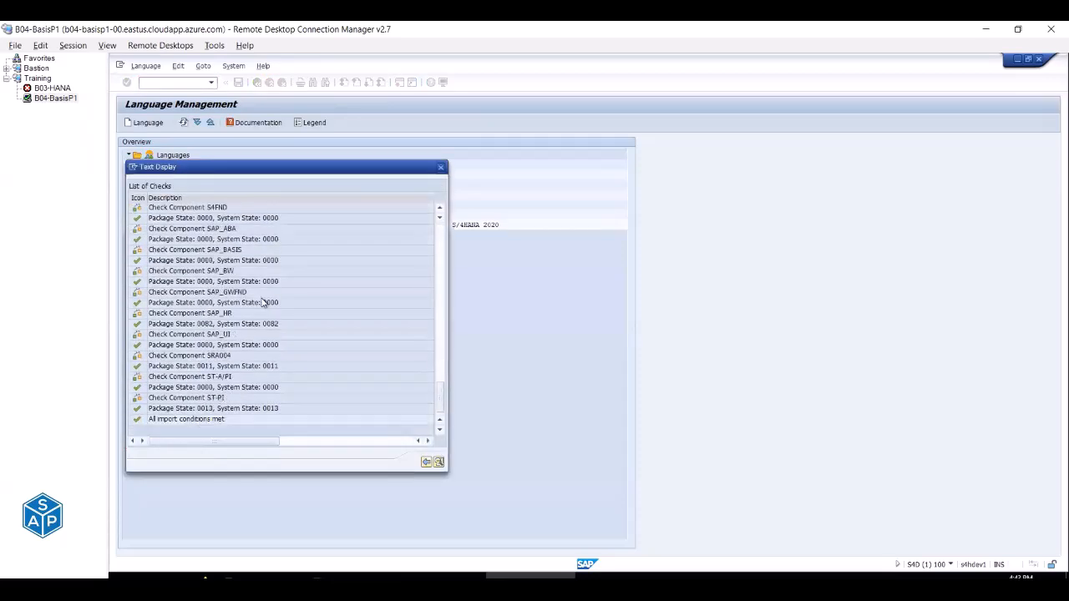
{"action": "left_click", "coordinate": [427, 462]}
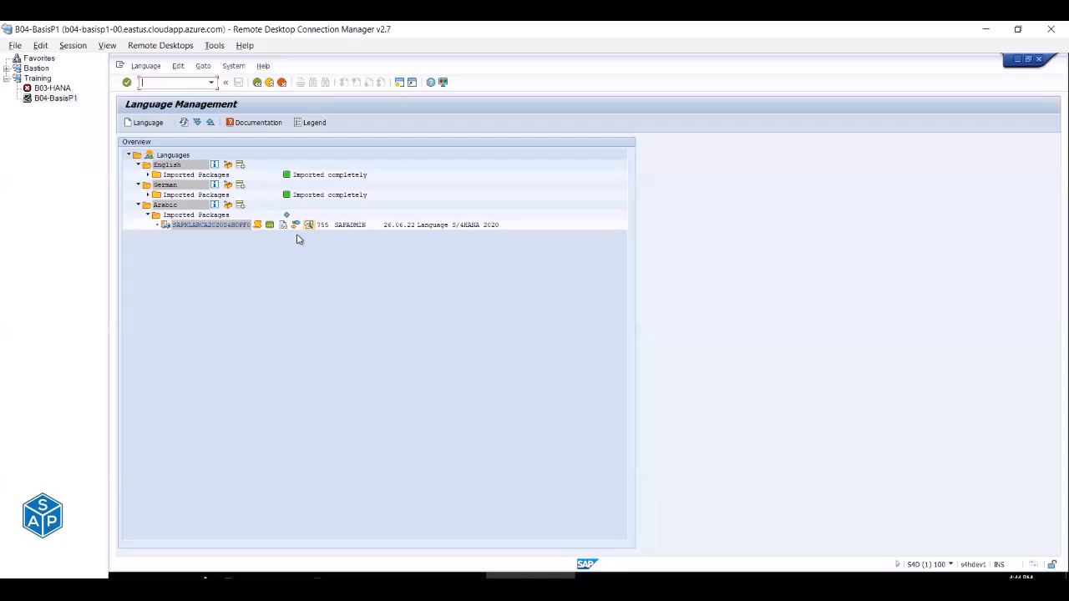
Copy the monitor script in E312:E331 from Excel and return to the server session.
{"action": "left_click", "coordinate": [509, 574]}
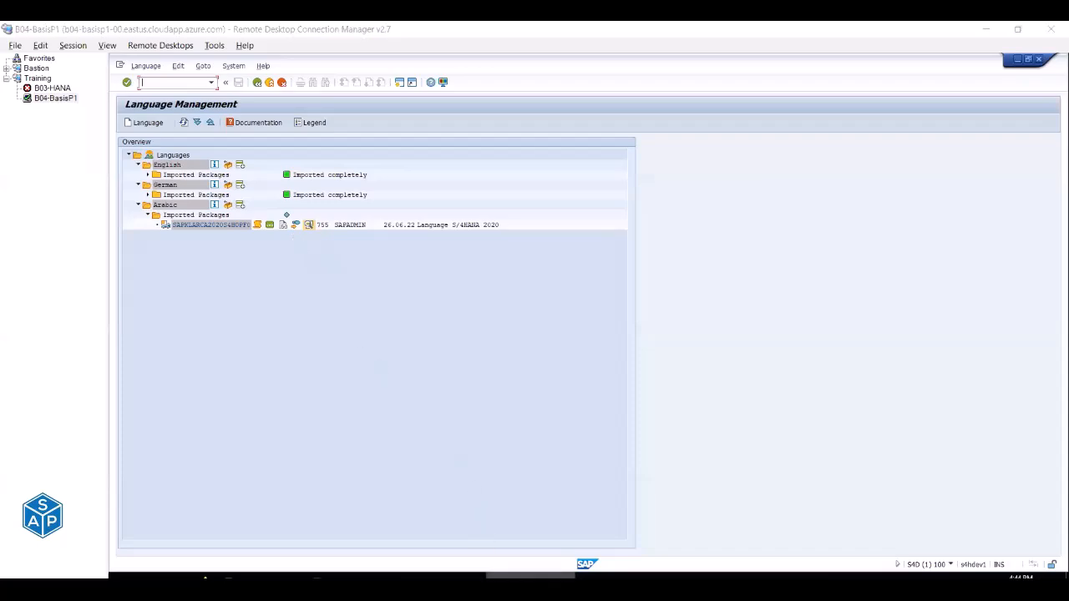
{"action": "left_click_drag", "start_coordinate": [438, 276], "coordinate": [457, 520]}
{"action": "key", "text": "ctrl+c"}
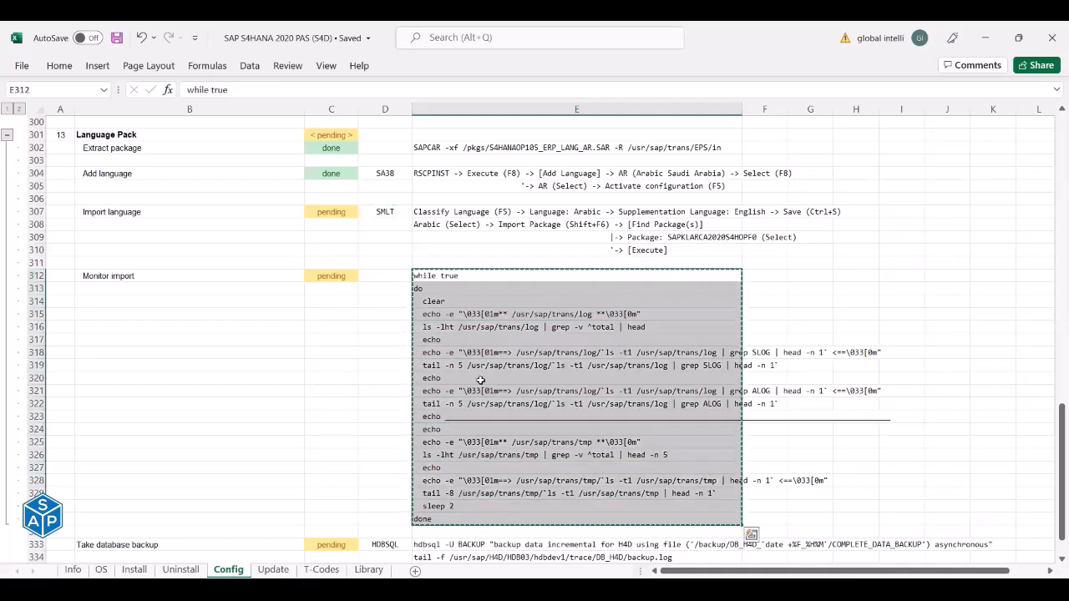
{"action": "key", "text": "alt+Tab"}
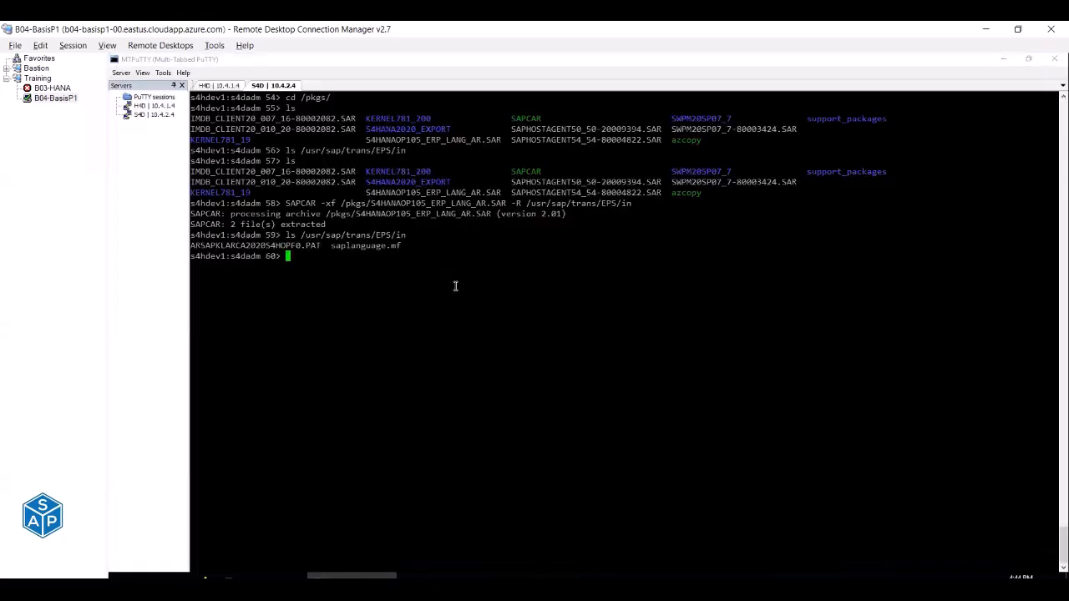
Clear the terminal, paste the monitor script and start the monitoring loop at the root prompt.
{"action": "key", "text": "ctrl+l"}
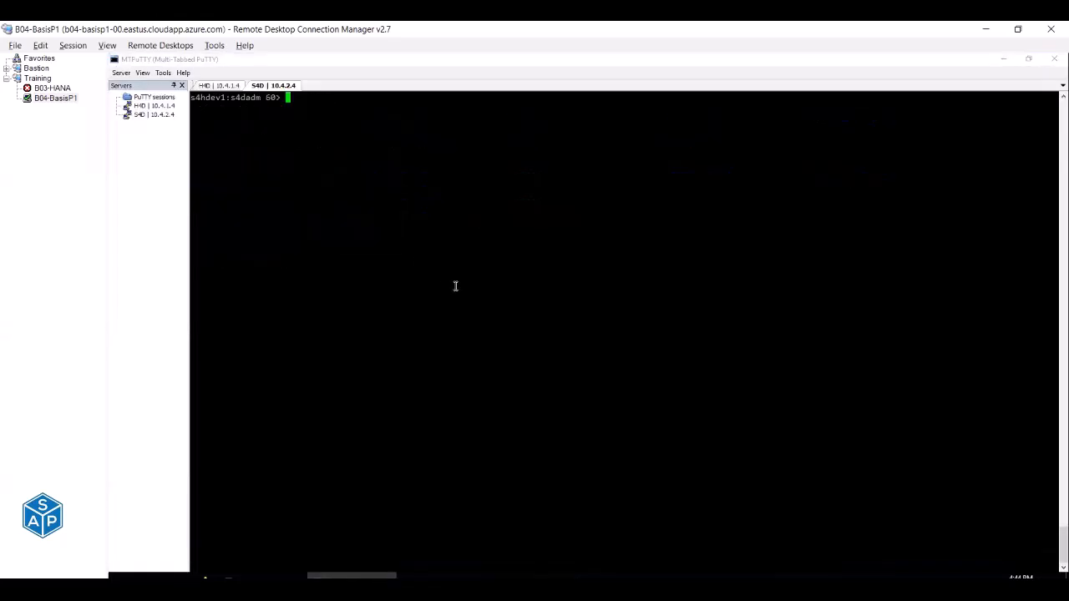
{"action": "right_click", "coordinate": [431, 179]}
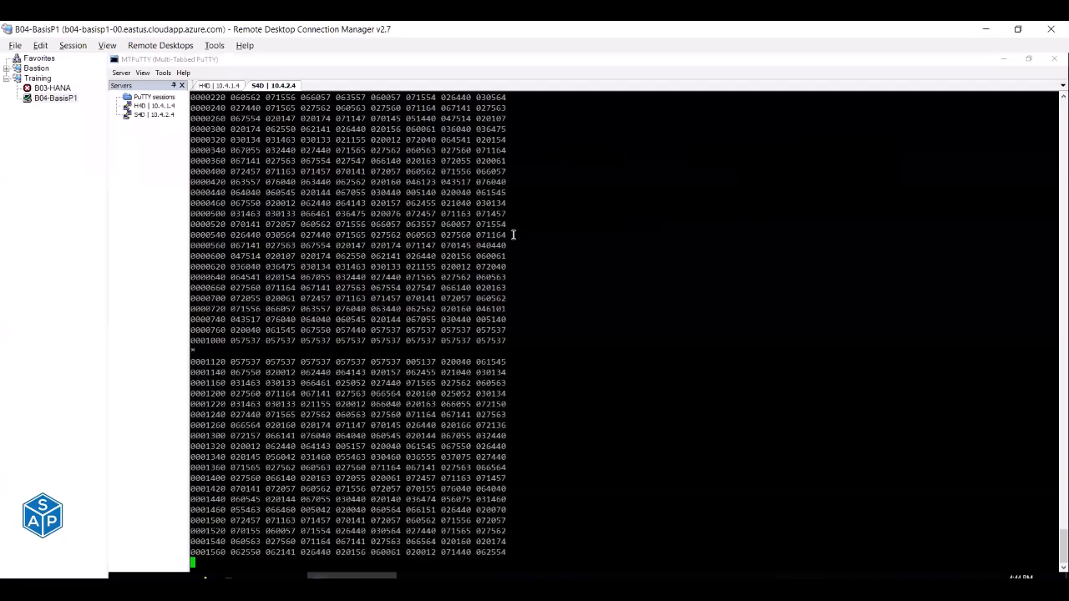
{"action": "scroll", "coordinate": [515, 236], "scroll_direction": "up", "scroll_amount": 7}
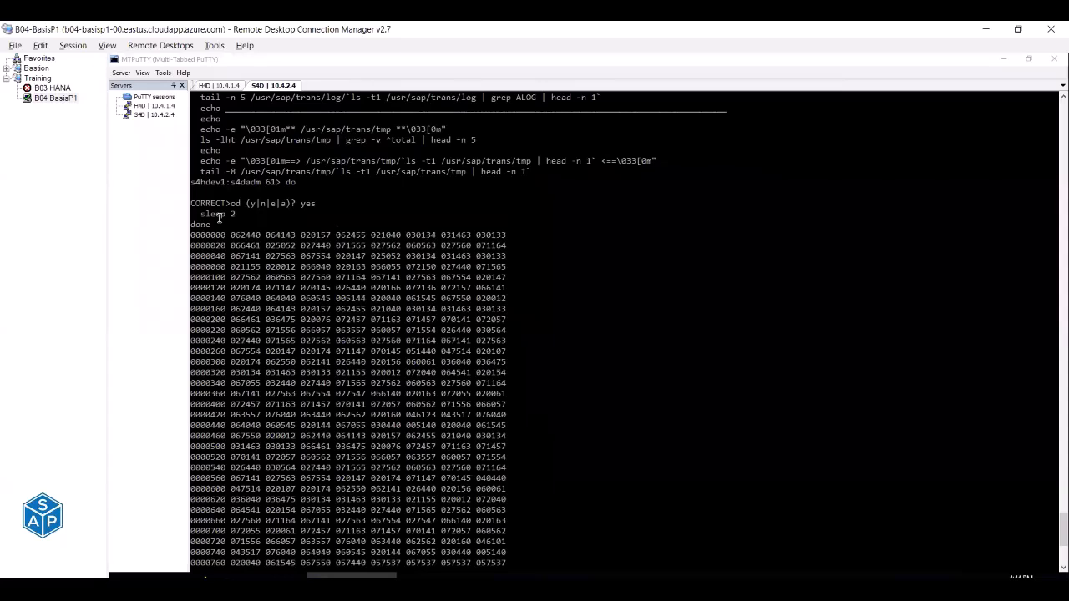
{"action": "key", "text": "ctrl+l"}
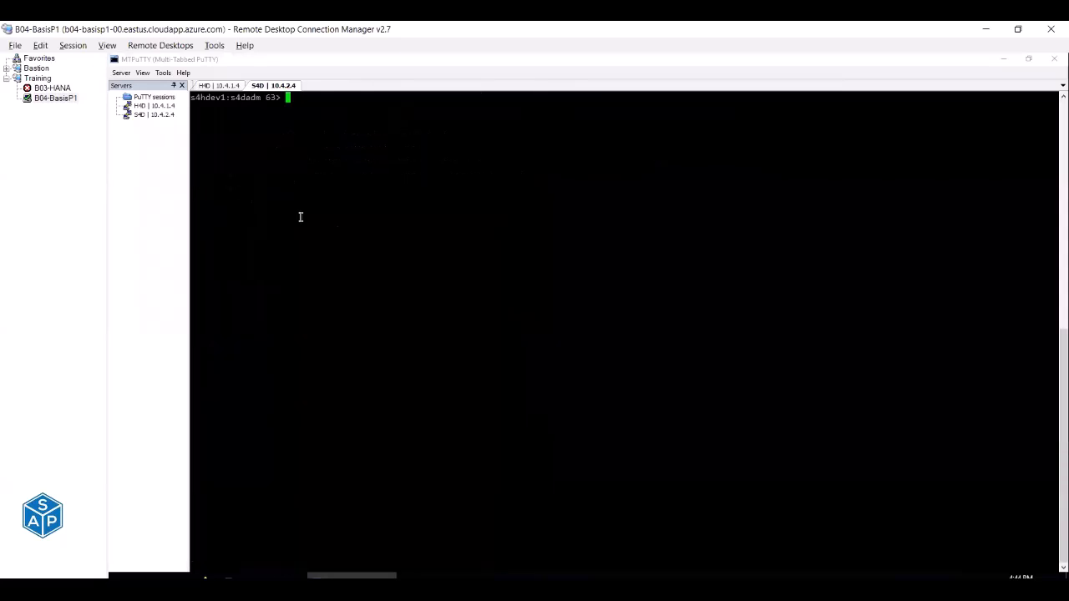
{"action": "key", "text": "ctrl+d"}
{"action": "key", "text": "Up"}
{"action": "key", "text": "Return"}
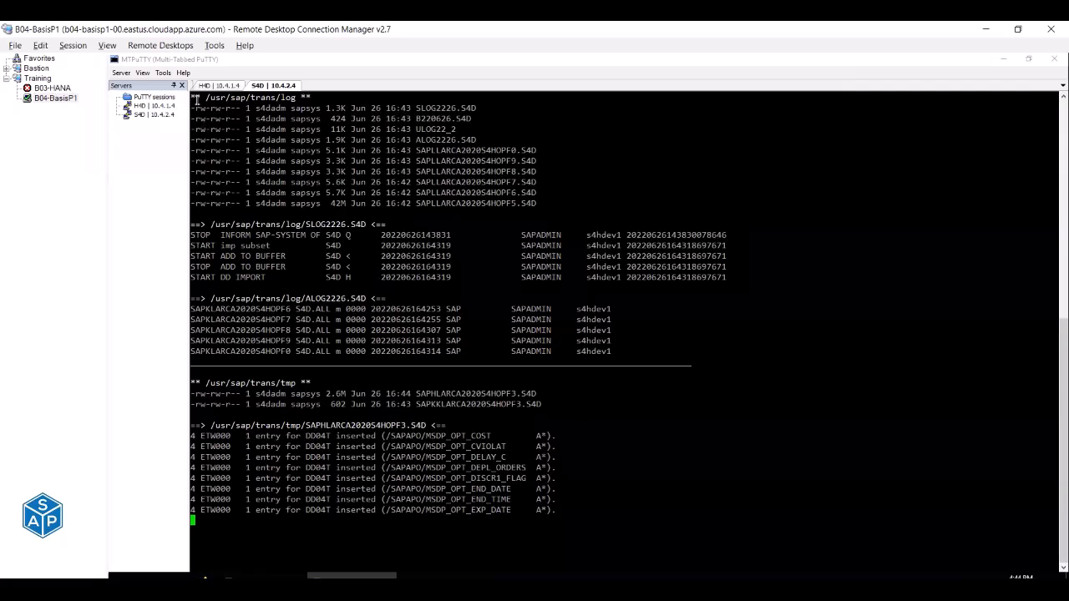
Highlight the /usr/sap/trans/log listing, its 16:42–16:43 timestamps and the SLOG2226 lines.
{"action": "left_click_drag", "start_coordinate": [206, 98], "coordinate": [292, 98]}
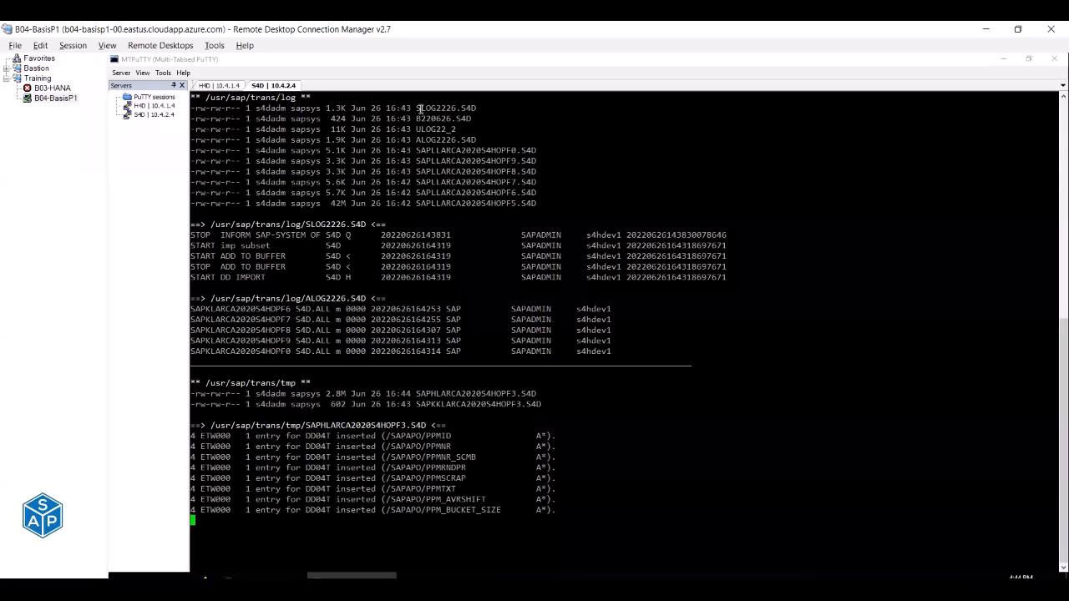
{"action": "left_click_drag", "start_coordinate": [415, 108], "coordinate": [552, 206]}
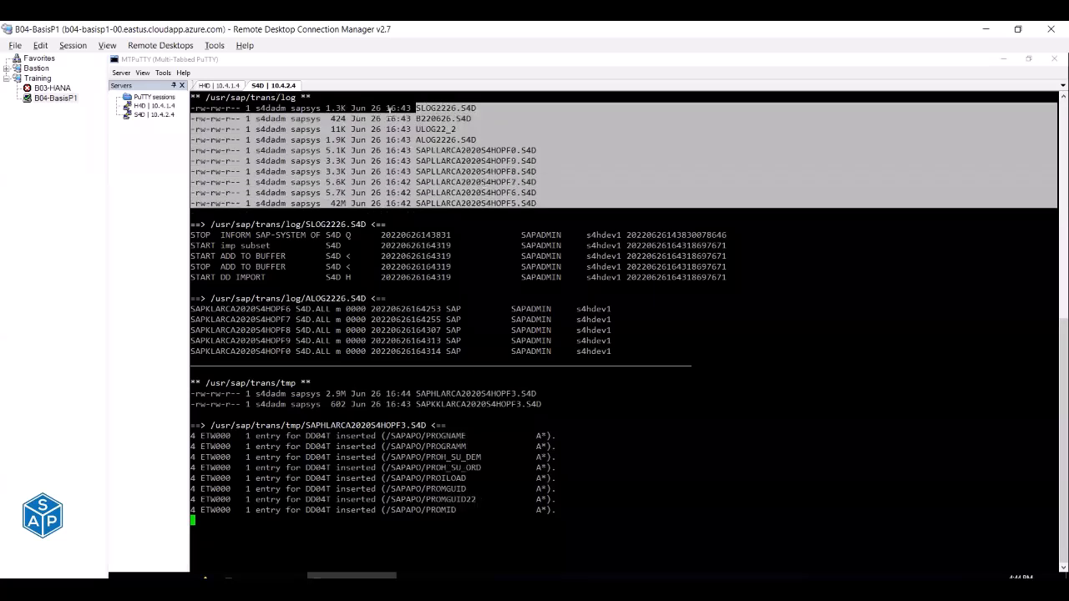
{"action": "left_click_drag", "start_coordinate": [364, 108], "coordinate": [395, 137]}
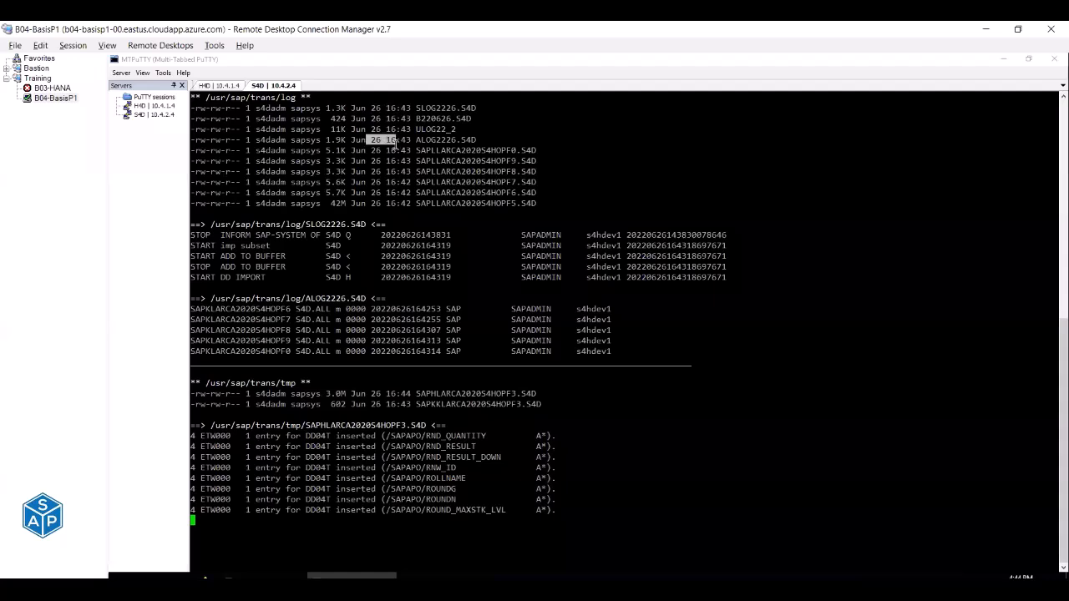
{"action": "left_click_drag", "start_coordinate": [371, 171], "coordinate": [418, 193]}
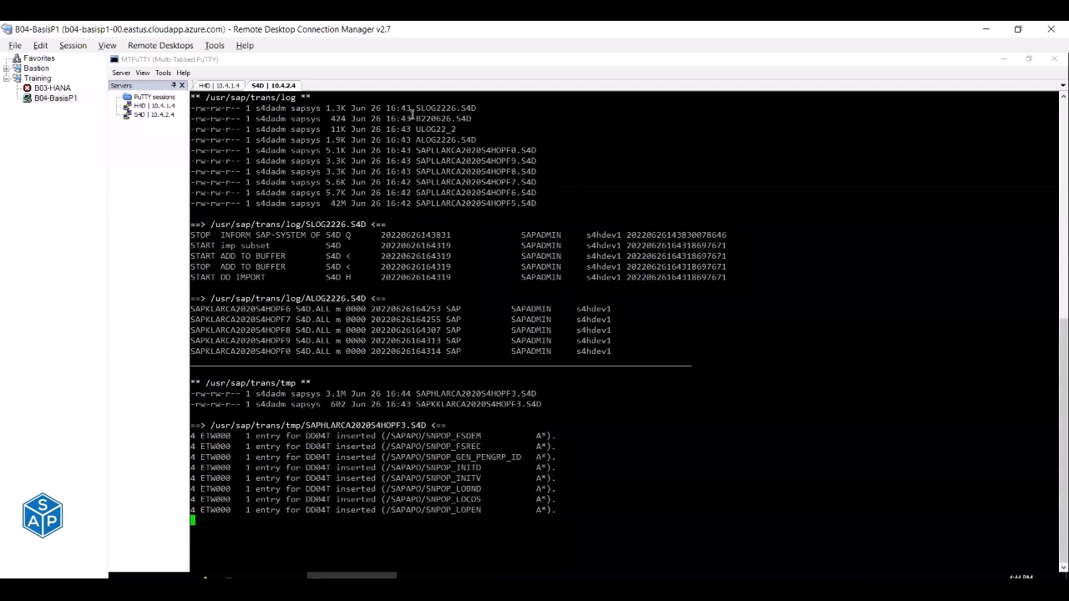
{"action": "left_click_drag", "start_coordinate": [383, 107], "coordinate": [416, 108]}
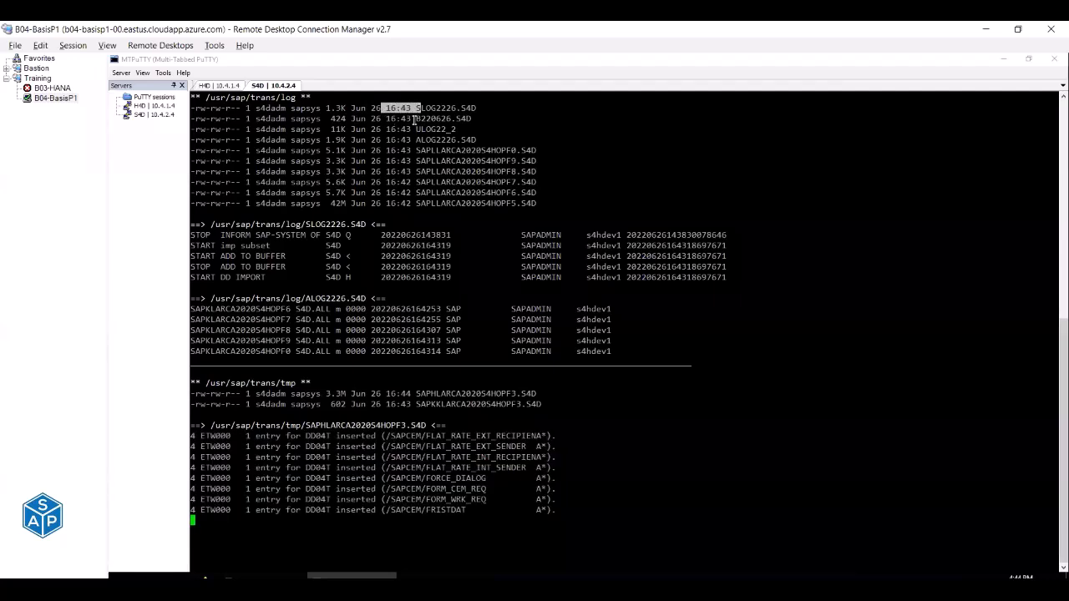
{"action": "left_click_drag", "start_coordinate": [383, 204], "coordinate": [412, 205]}
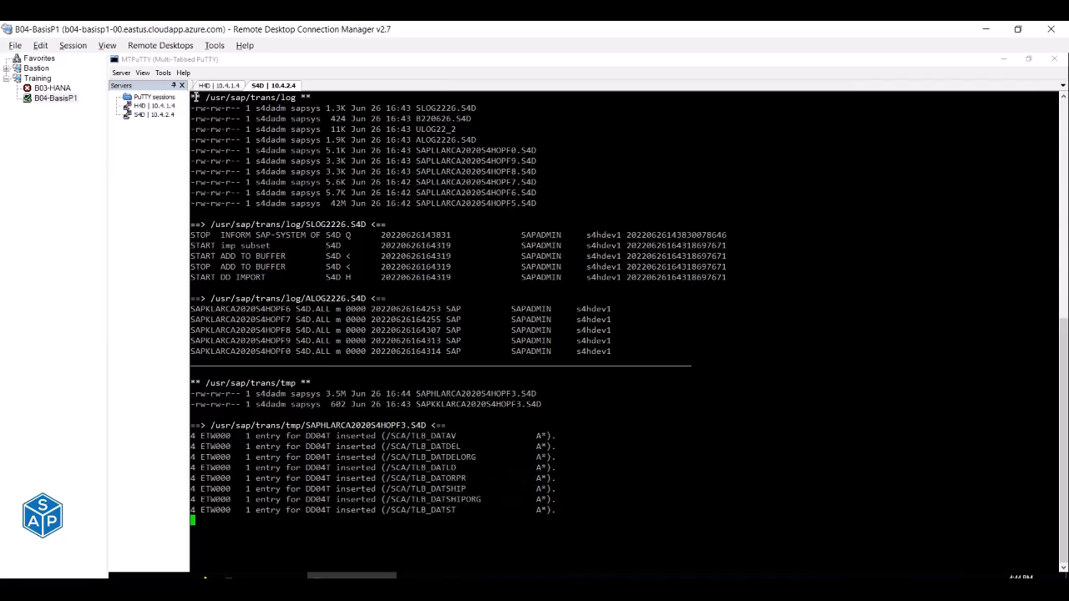
{"action": "left_click_drag", "start_coordinate": [194, 118], "coordinate": [488, 215]}
{"action": "double_click", "coordinate": [193, 224]}
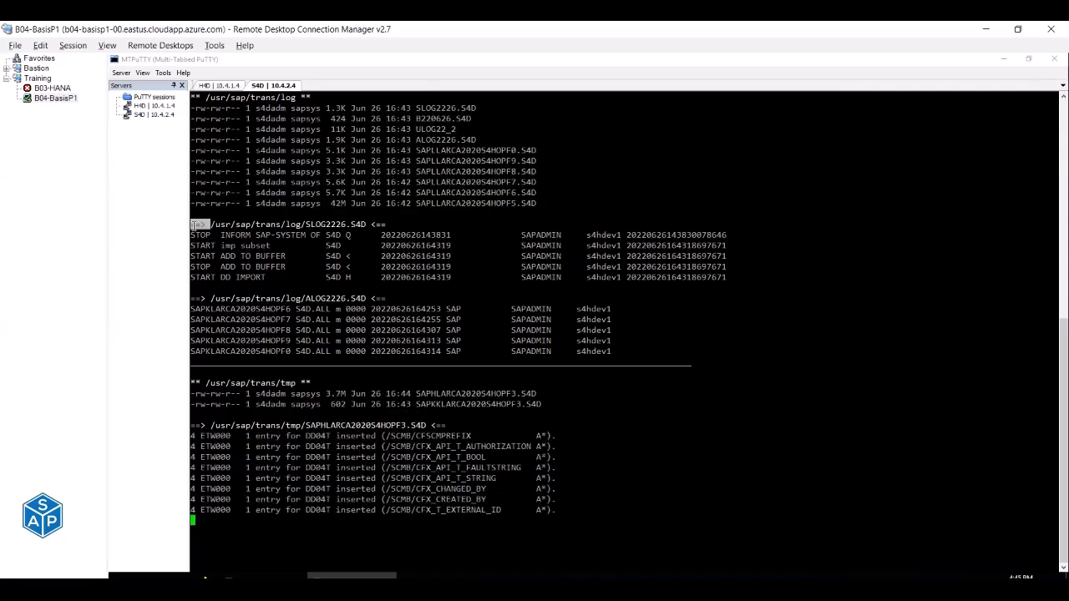
{"action": "left_click_drag", "start_coordinate": [211, 225], "coordinate": [365, 224]}
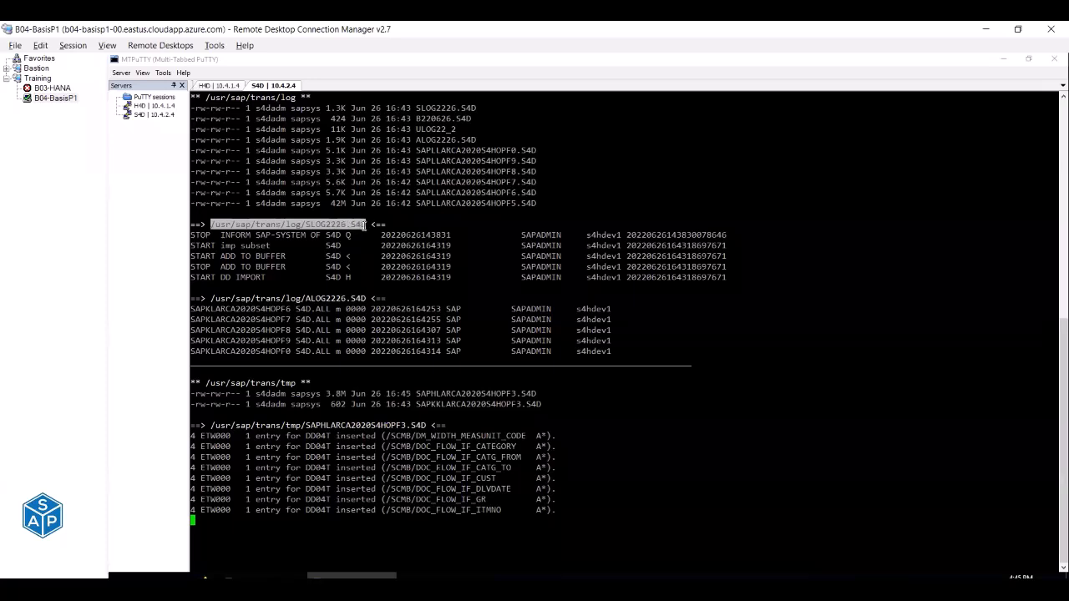
{"action": "left_click_drag", "start_coordinate": [192, 235], "coordinate": [749, 276]}
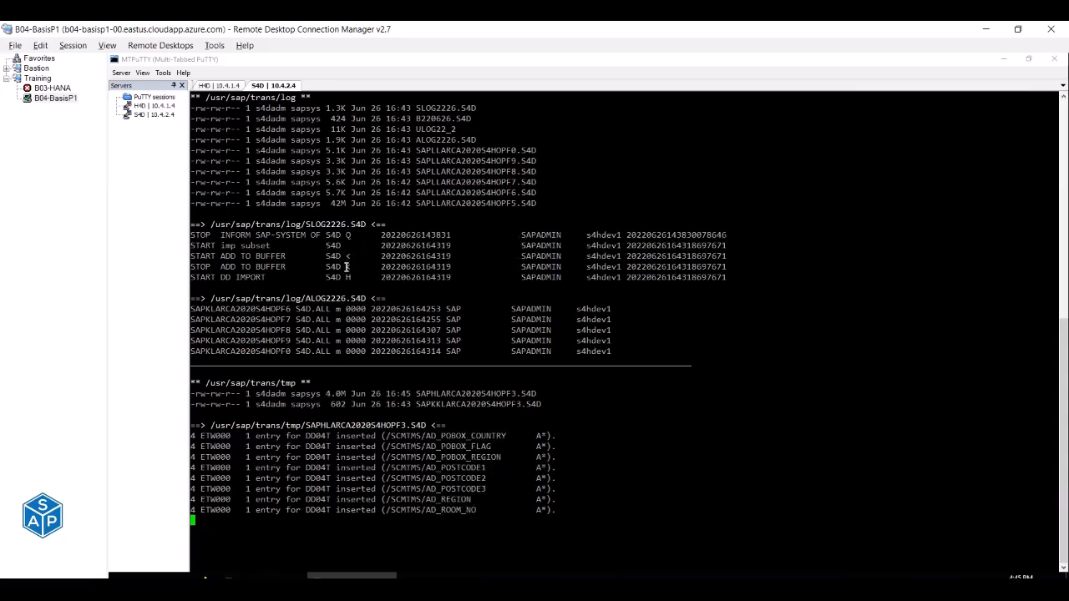
Highlight the ALOG2226 section, the /trans/tmp listing and the DD04T import entries.
{"action": "left_click_drag", "start_coordinate": [203, 298], "coordinate": [381, 298]}
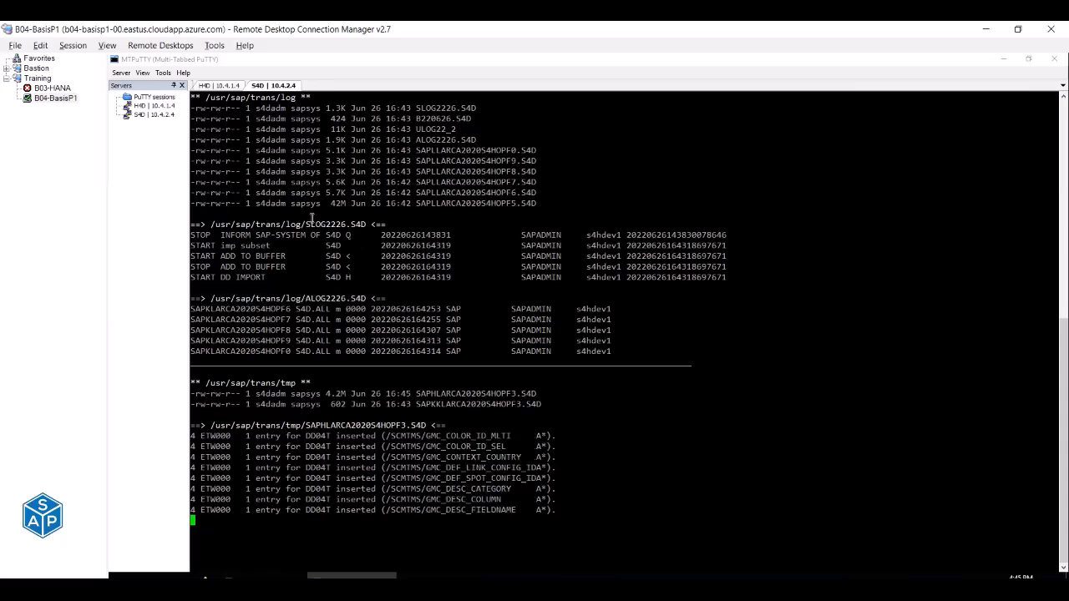
{"action": "left_click_drag", "start_coordinate": [302, 224], "coordinate": [345, 223]}
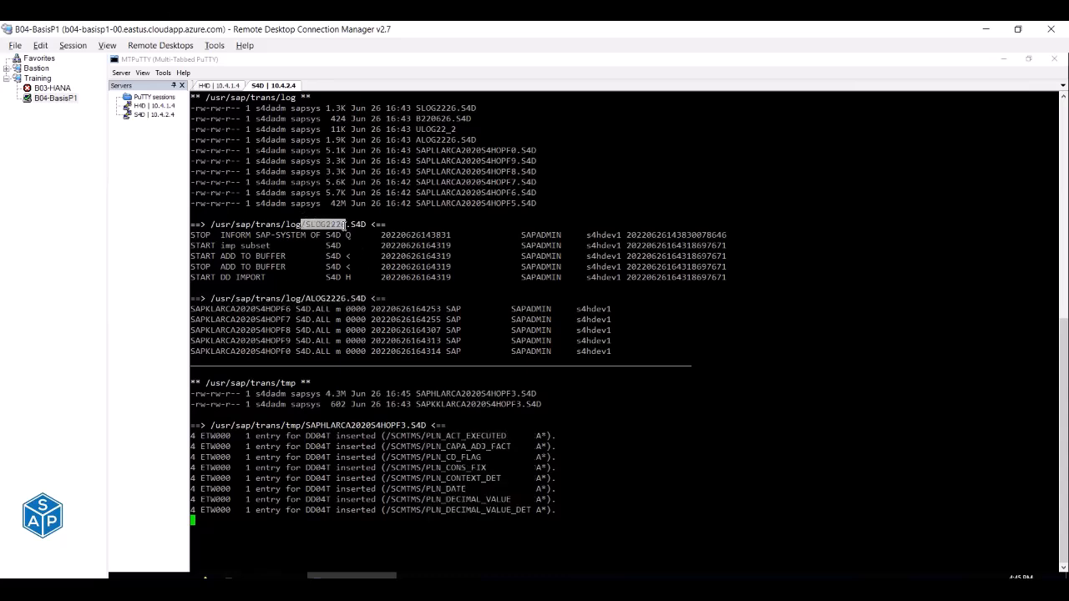
{"action": "left_click_drag", "start_coordinate": [306, 298], "coordinate": [344, 299]}
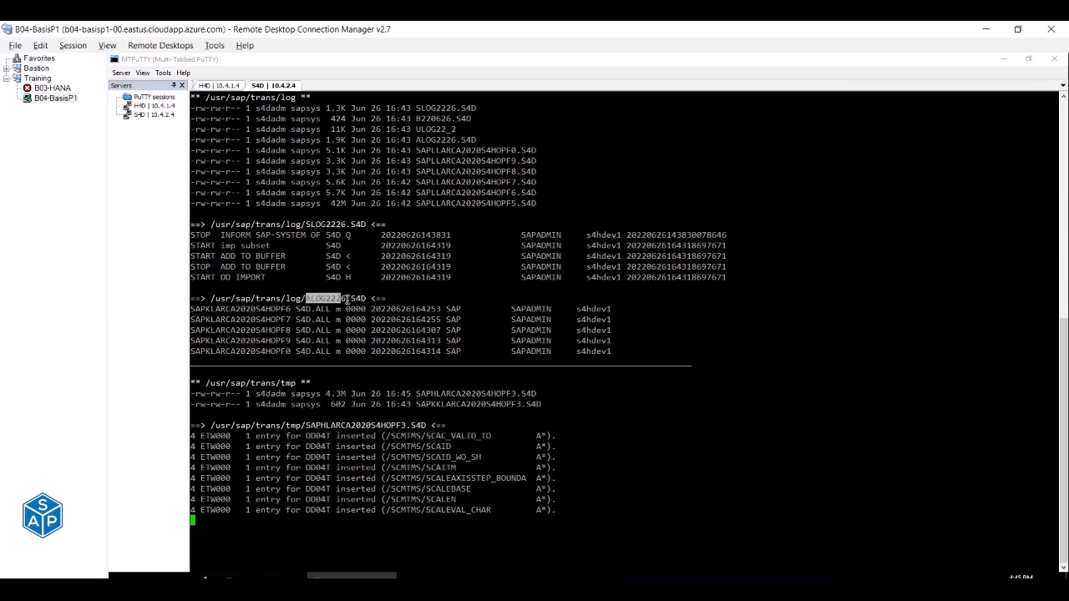
{"action": "left_click_drag", "start_coordinate": [192, 224], "coordinate": [600, 284]}
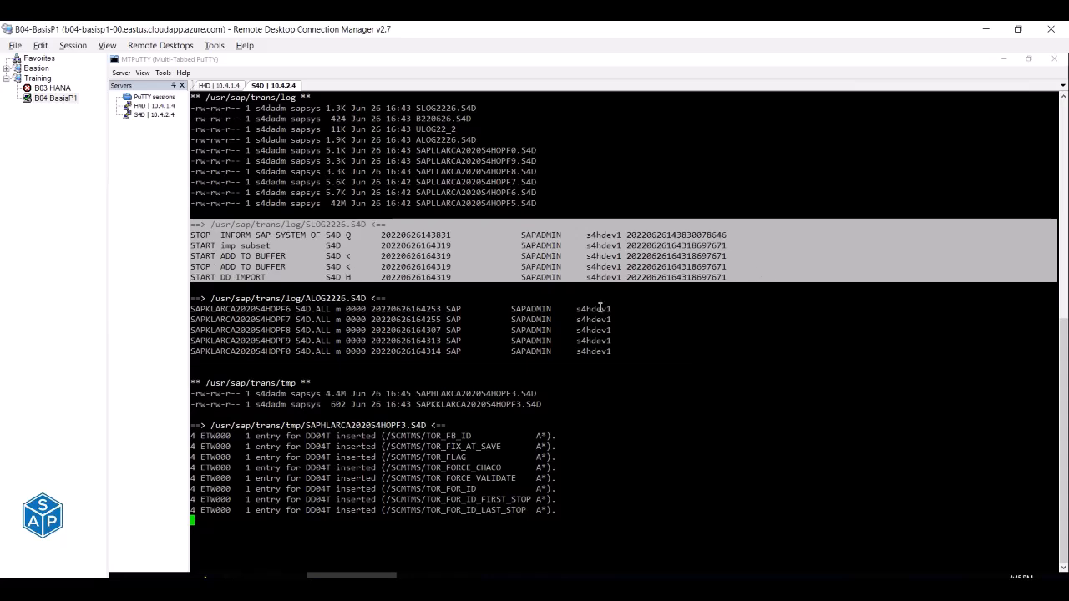
{"action": "left_click_drag", "start_coordinate": [194, 298], "coordinate": [616, 351]}
{"action": "left_click_drag", "start_coordinate": [259, 100], "coordinate": [294, 101]}
{"action": "left_click_drag", "start_coordinate": [248, 380], "coordinate": [298, 382]}
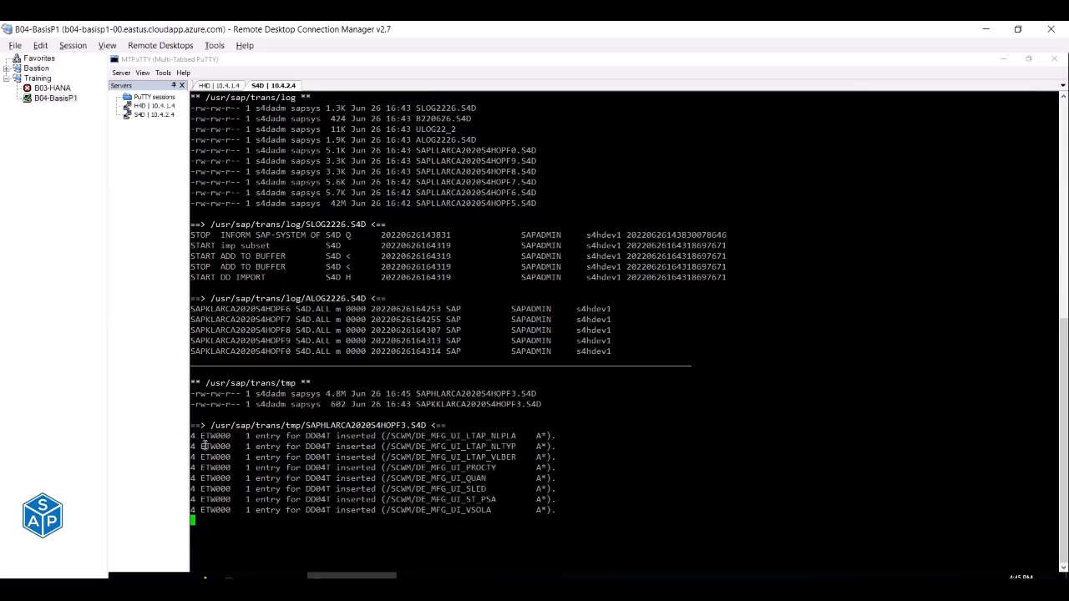
{"action": "left_click_drag", "start_coordinate": [195, 435], "coordinate": [564, 510]}
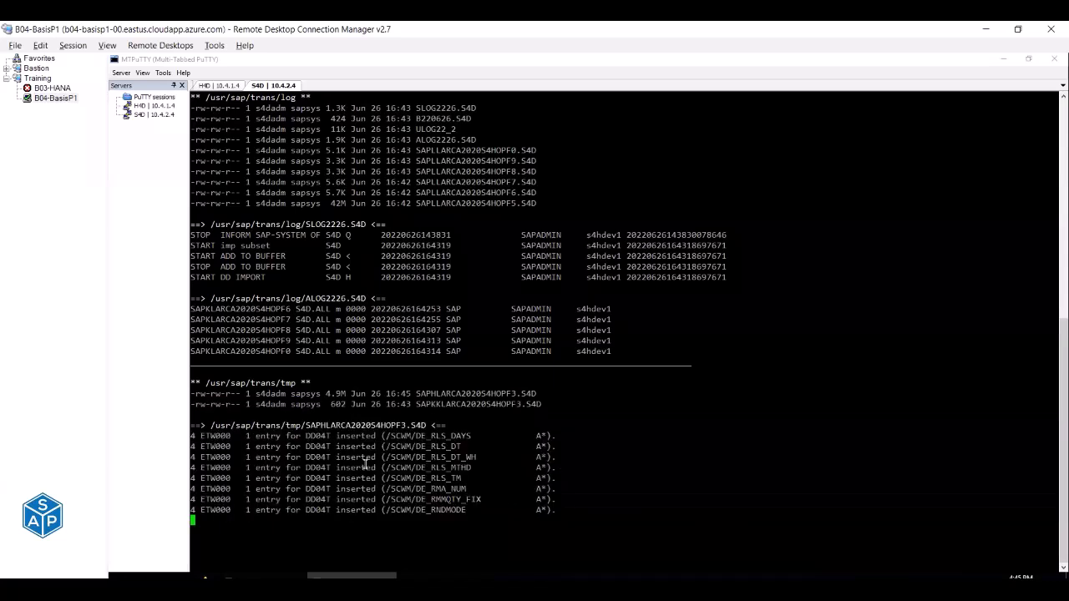
{"action": "left_click_drag", "start_coordinate": [306, 425], "coordinate": [401, 436]}
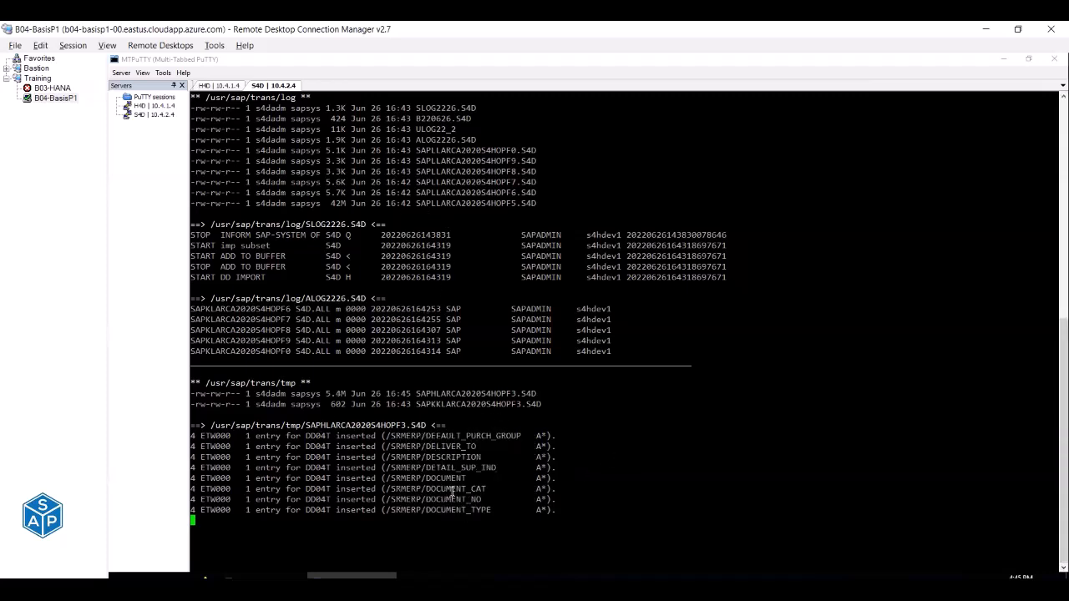
{"action": "left_click_drag", "start_coordinate": [451, 493], "coordinate": [359, 325]}
{"action": "left_click_drag", "start_coordinate": [277, 181], "coordinate": [479, 337]}
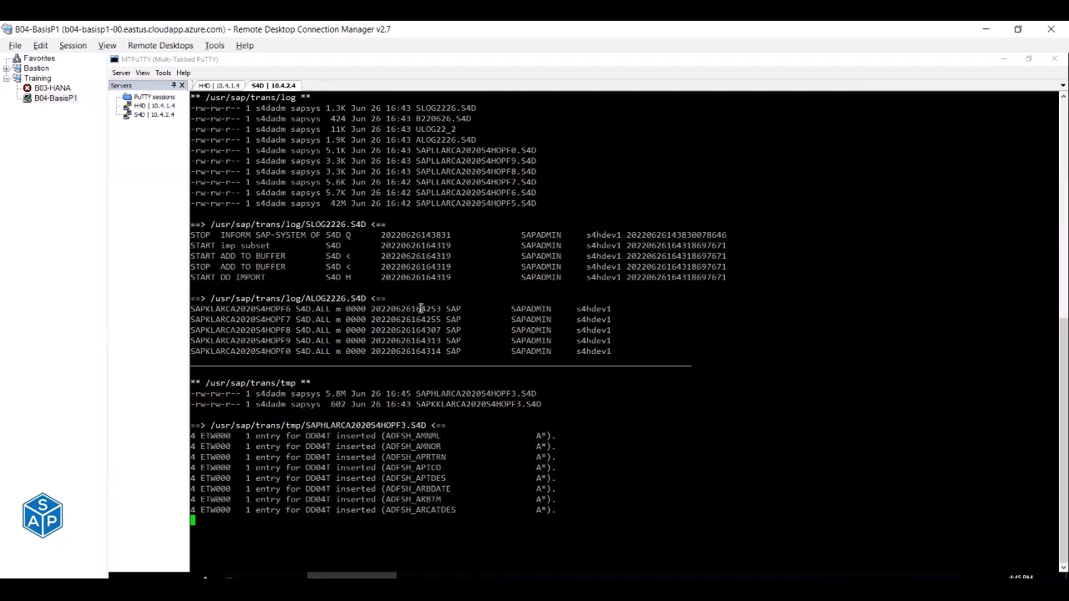
{"action": "mouse_move", "coordinate": [531, 575]}
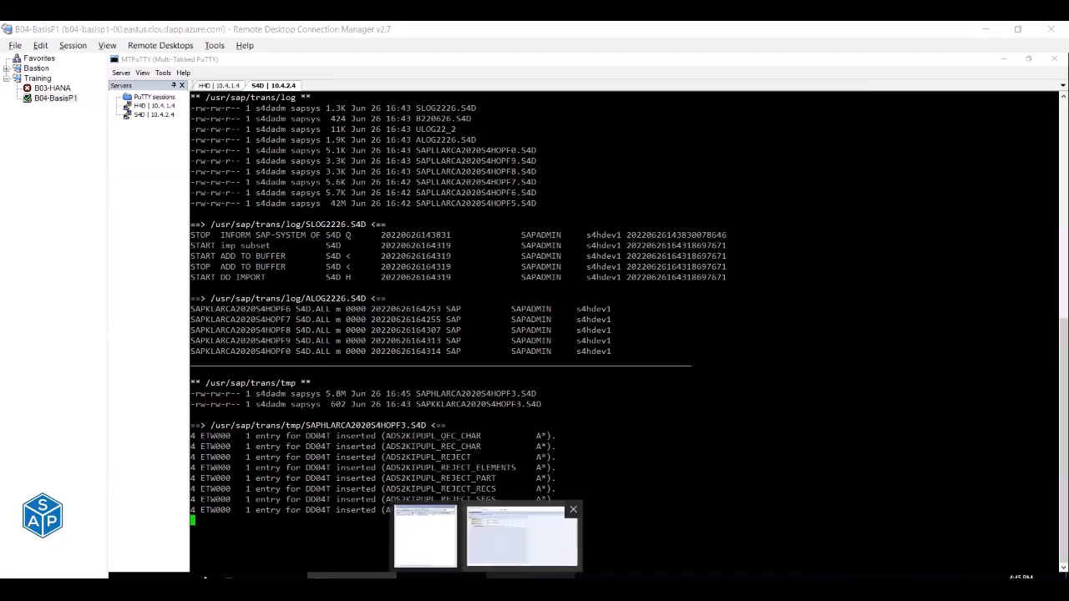
{"action": "left_click", "coordinate": [521, 536]}
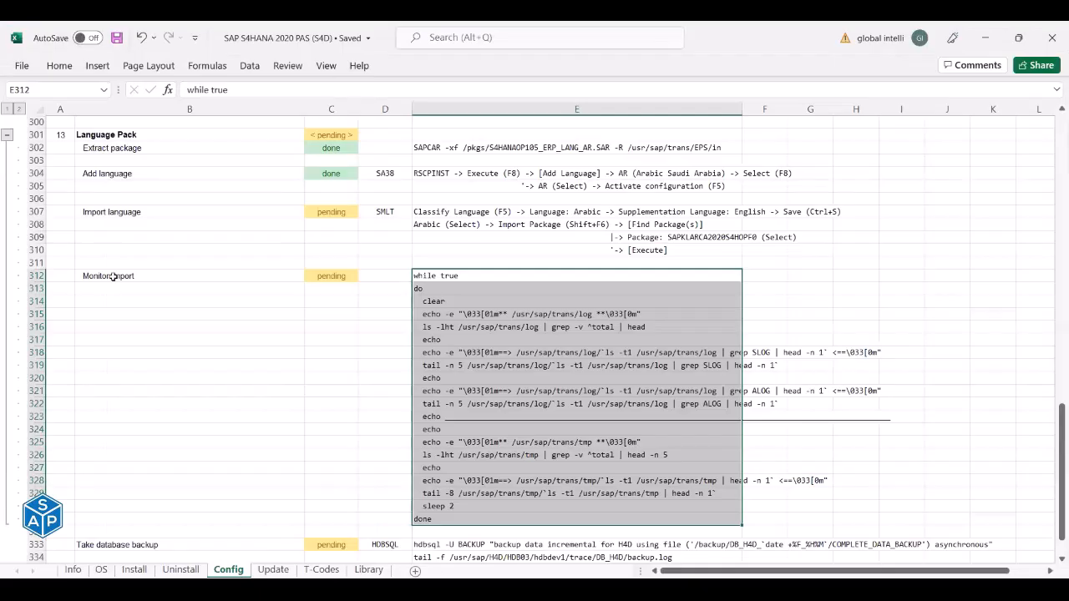
Set Import language status to done and Monitor import to in process.
{"action": "left_click", "coordinate": [331, 213]}
{"action": "type", "text": "done"}
{"action": "key", "text": "Return"}
{"action": "key", "text": "Return"}
{"action": "key", "text": "Return"}
{"action": "key", "text": "Return"}
{"action": "key", "text": "Return"}
{"action": "type", "text": "imp"}
{"action": "key", "text": "Escape"}
{"action": "type", "text": "in"}
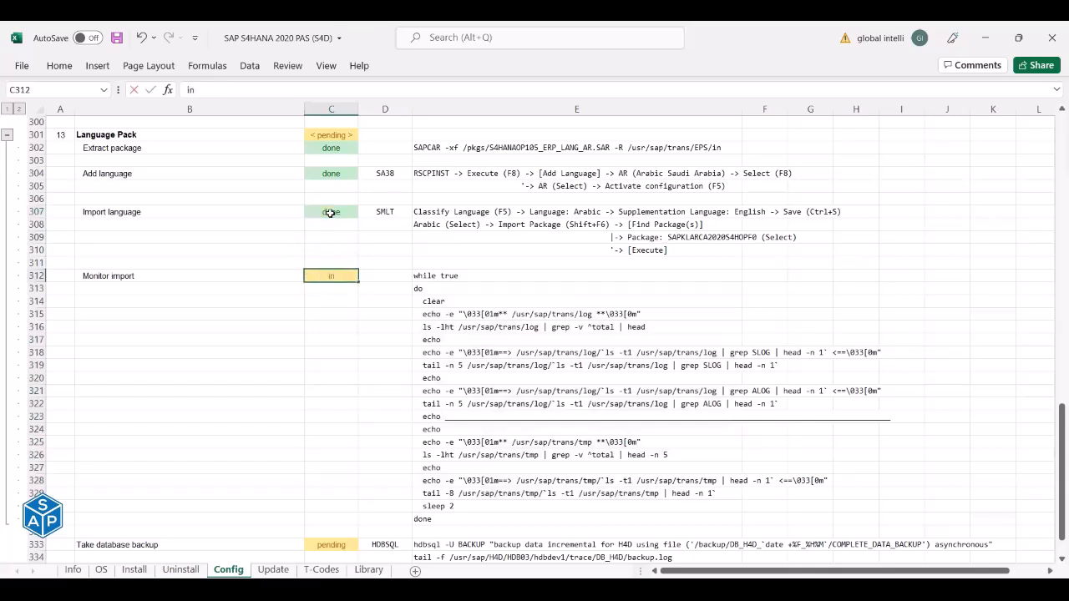
{"action": "type", "text": " process"}
{"action": "key", "text": "Return"}
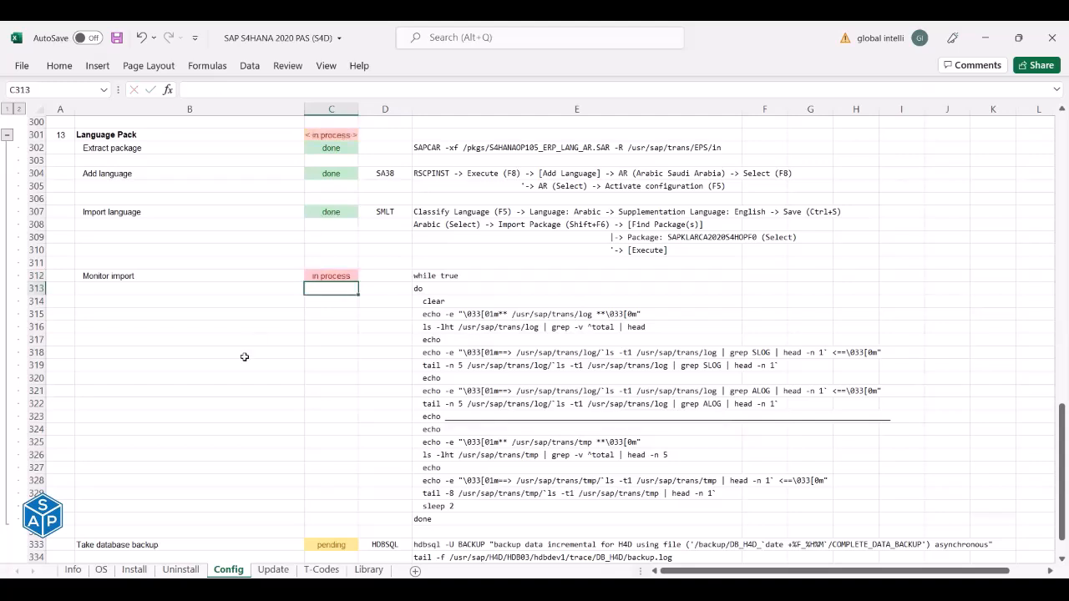
Collapse the Language Pack rows, select Take database backup, and save the workbook.
{"action": "scroll", "coordinate": [253, 363], "scroll_direction": "down", "scroll_amount": 1}
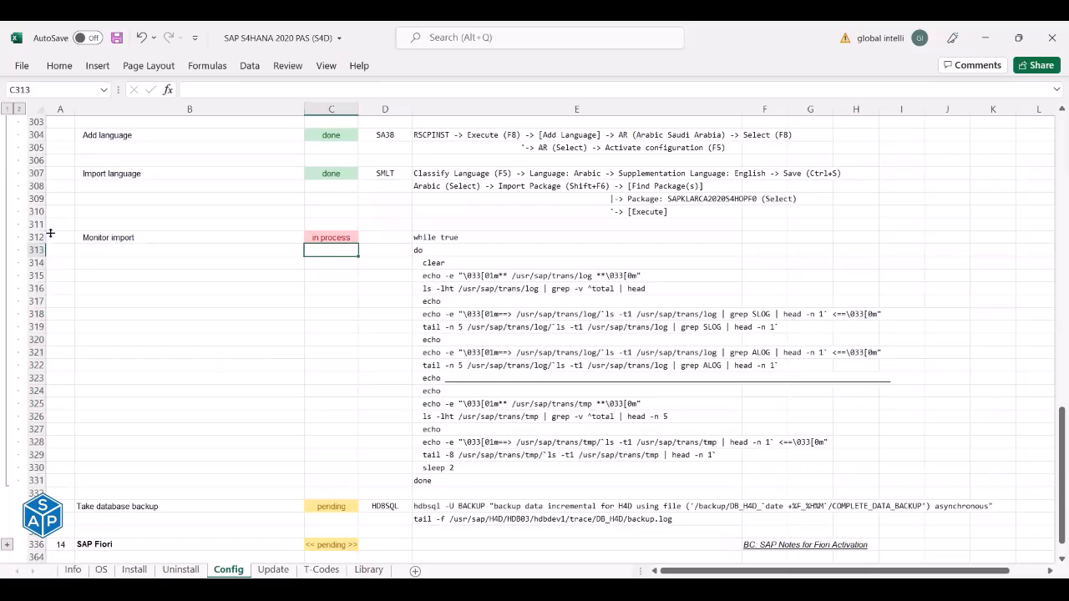
{"action": "scroll", "coordinate": [33, 185], "scroll_direction": "up", "scroll_amount": 1}
{"action": "left_click", "coordinate": [8, 135]}
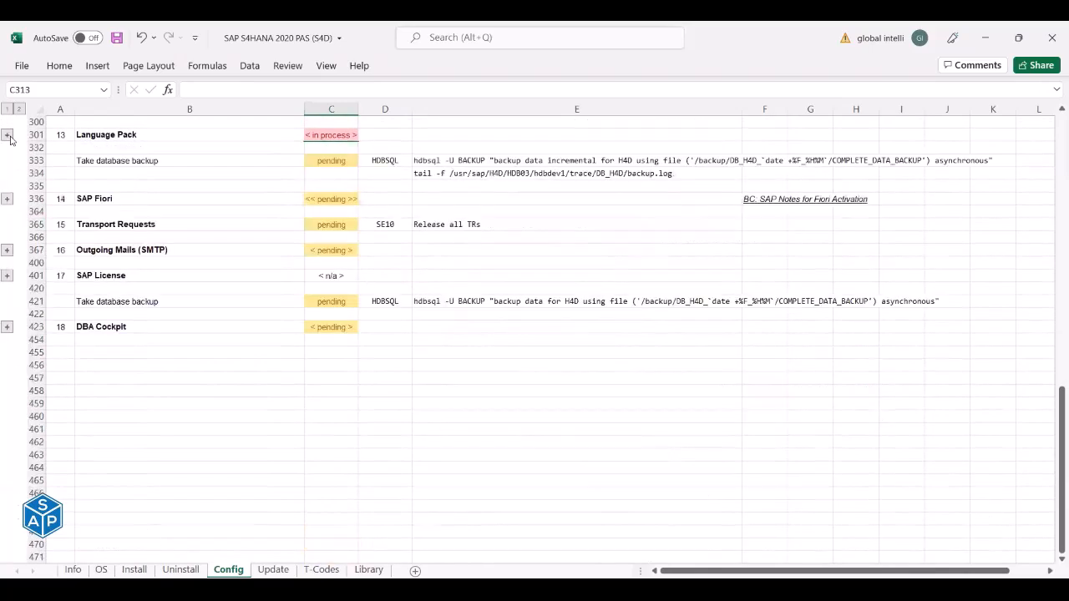
{"action": "left_click", "coordinate": [112, 162]}
{"action": "left_click", "coordinate": [118, 39]}
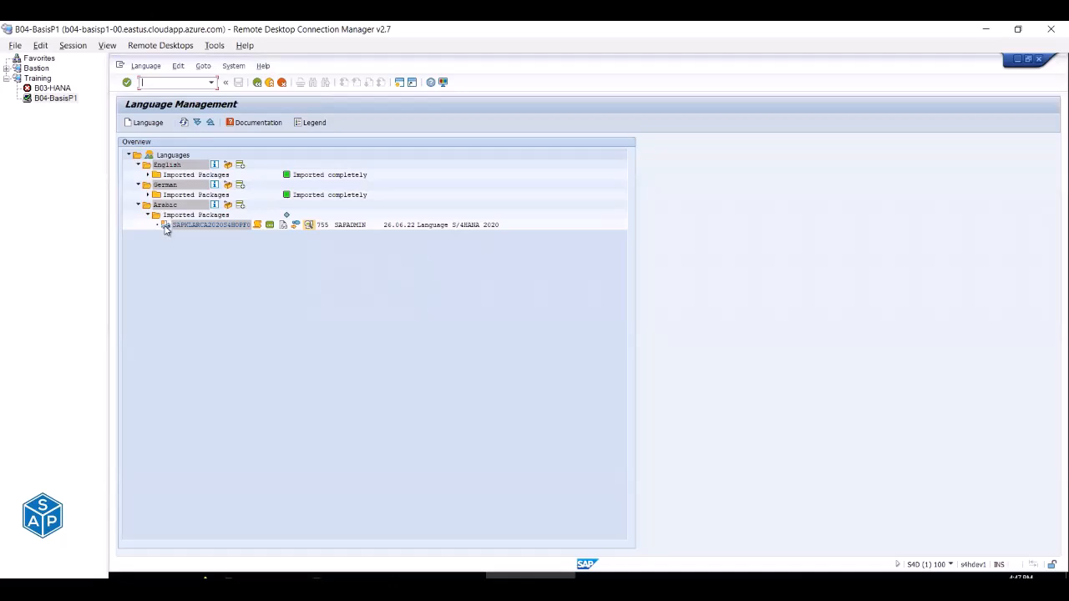
Expand German's Imported Packages, check the Arabic package status, then bring MTPuTTY forward.
{"action": "left_click", "coordinate": [147, 196]}
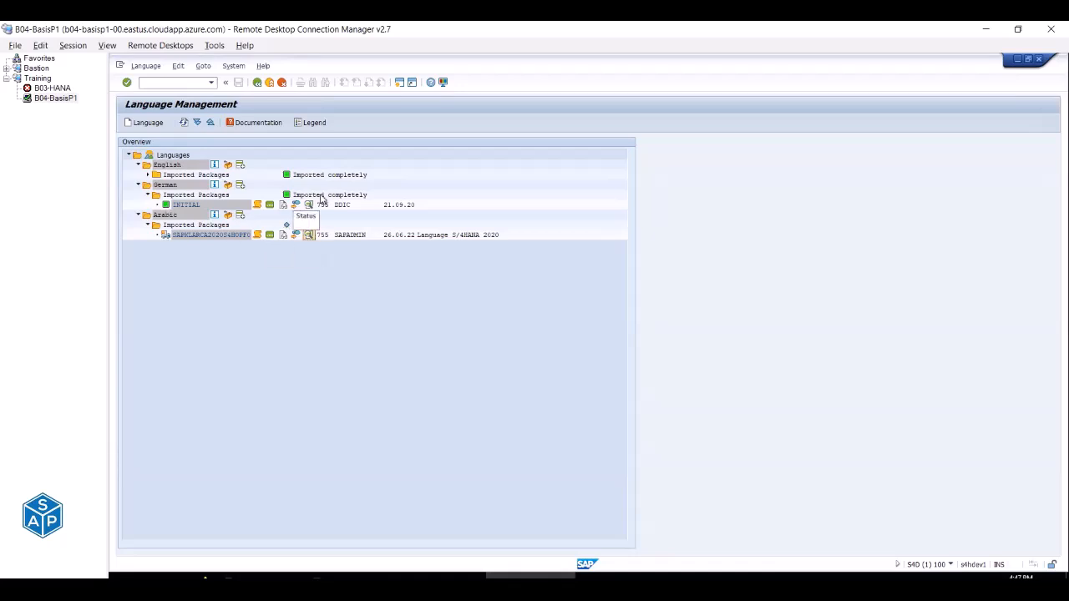
{"action": "left_click", "coordinate": [287, 226]}
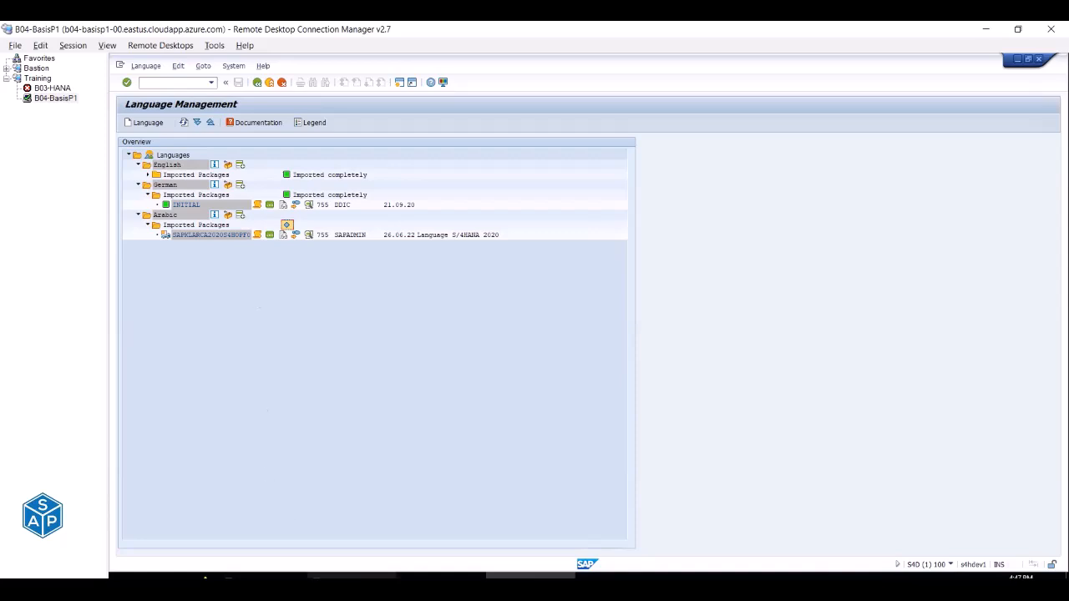
{"action": "left_click", "coordinate": [419, 575]}
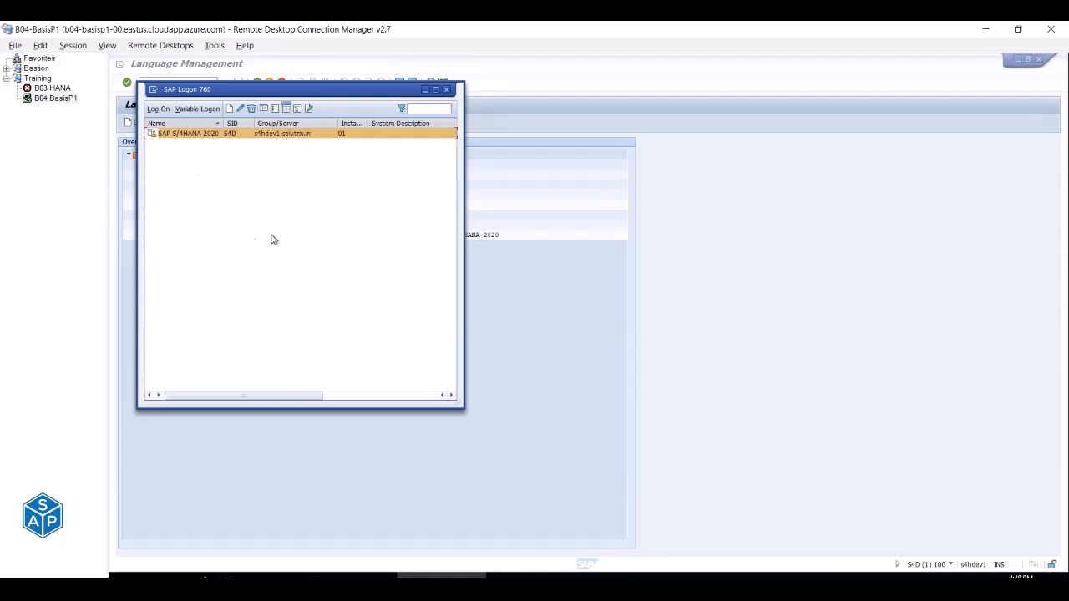
{"action": "left_click", "coordinate": [426, 91]}
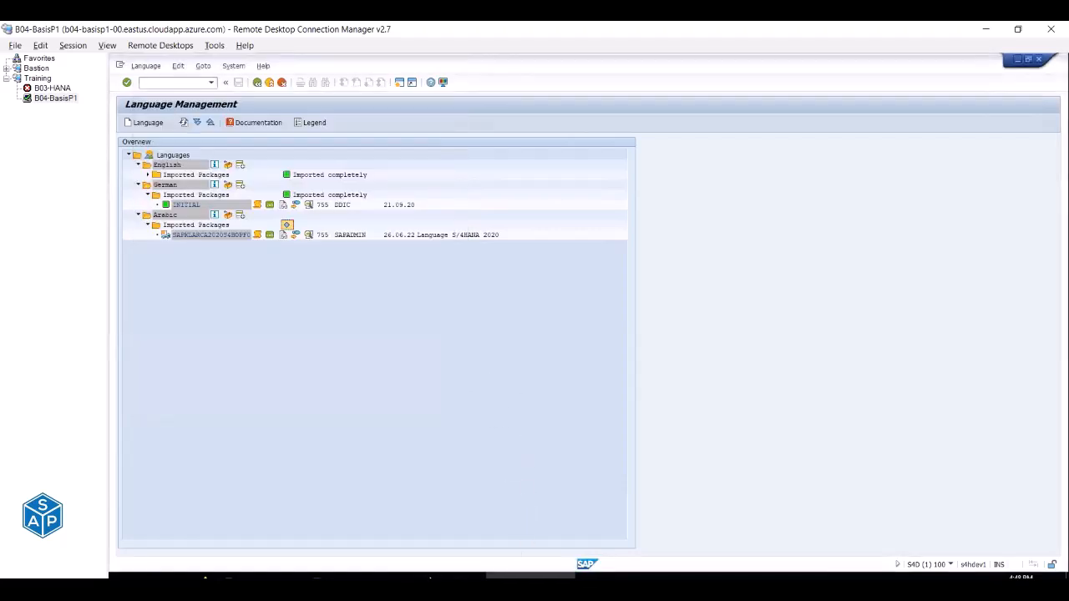
{"action": "left_click", "coordinate": [351, 576]}
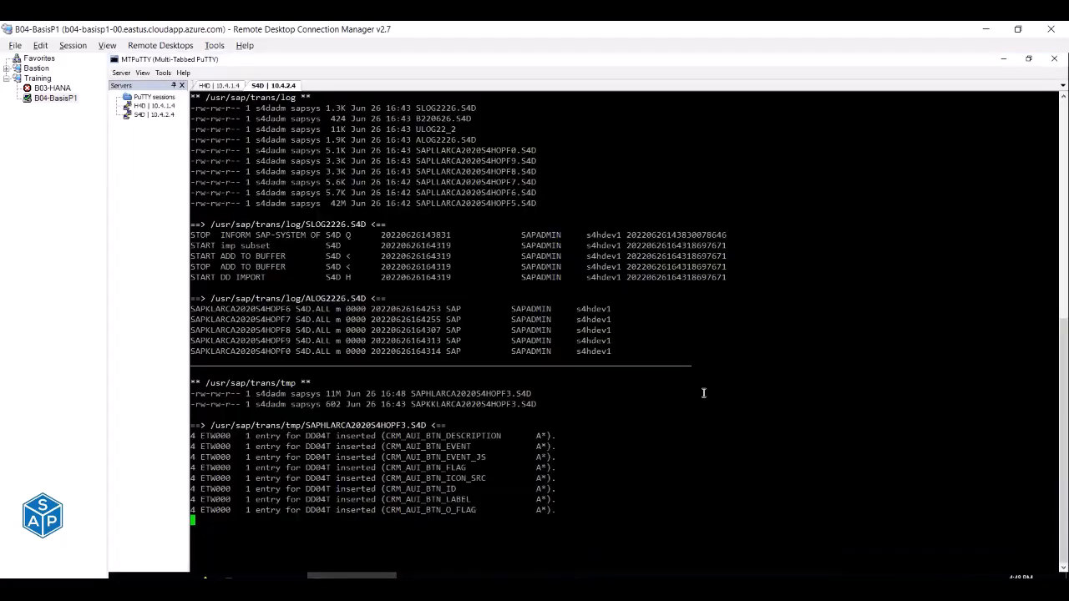
Highlight the newest DD04T log entries and the SAPHLARCA 2020 Arabic data file name.
{"action": "left_click_drag", "start_coordinate": [381, 435], "coordinate": [486, 510]}
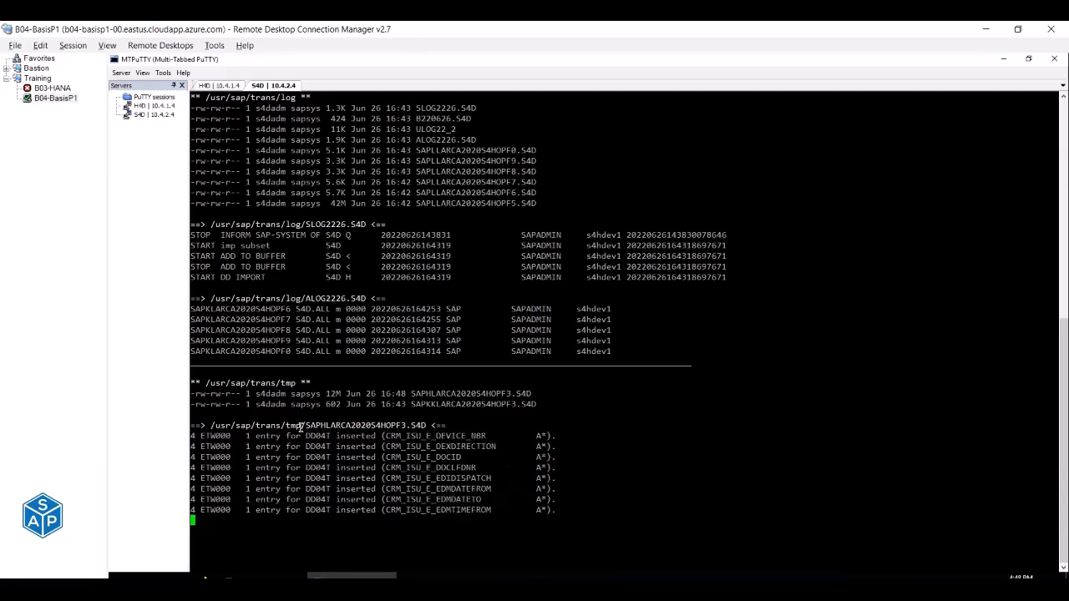
{"action": "left_click_drag", "start_coordinate": [306, 425], "coordinate": [331, 426]}
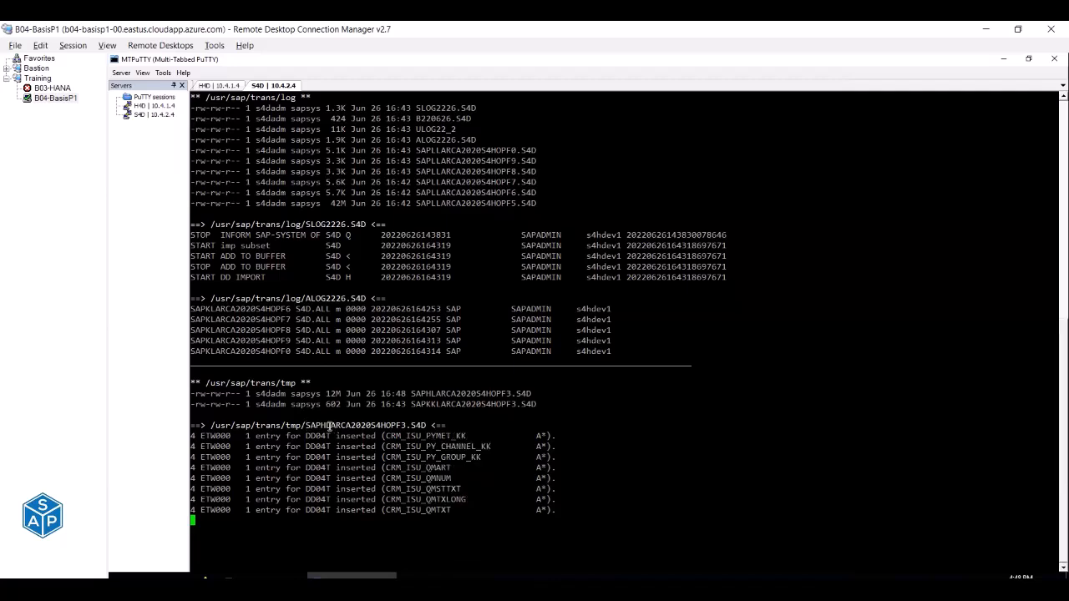
{"action": "double_click", "coordinate": [340, 424]}
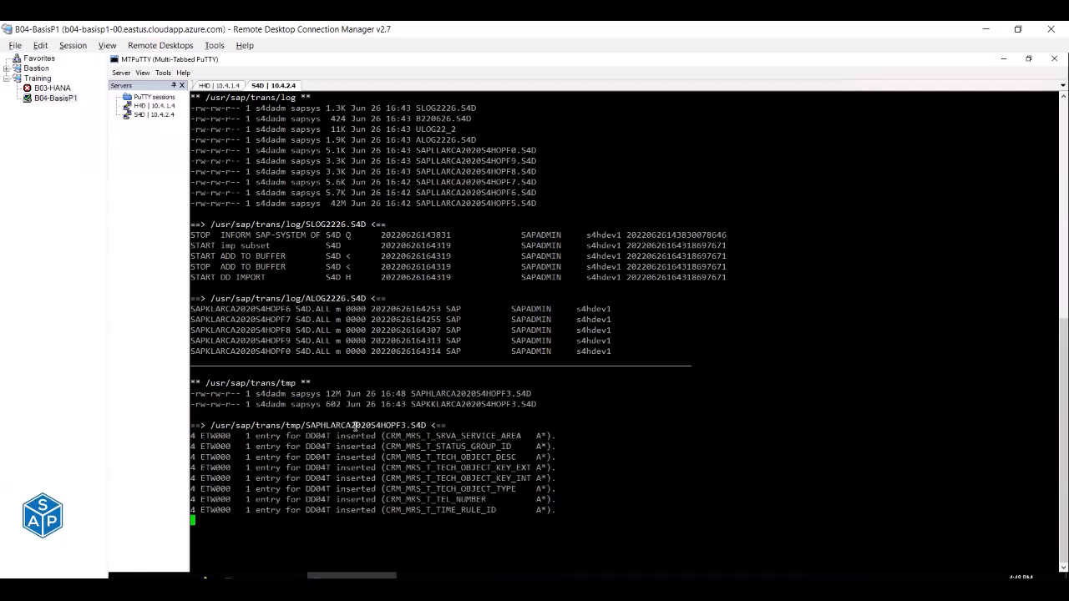
{"action": "left_click_drag", "start_coordinate": [351, 425], "coordinate": [406, 426]}
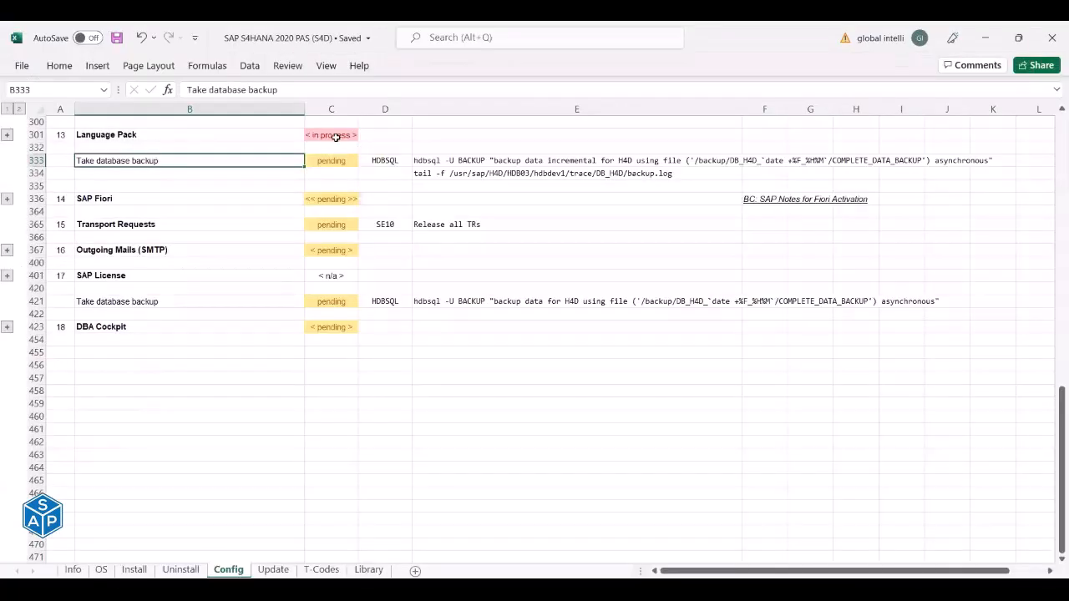
Cut the Outgoing Mails (SMTP) section, rows 367–400.
{"action": "left_click", "coordinate": [332, 136]}
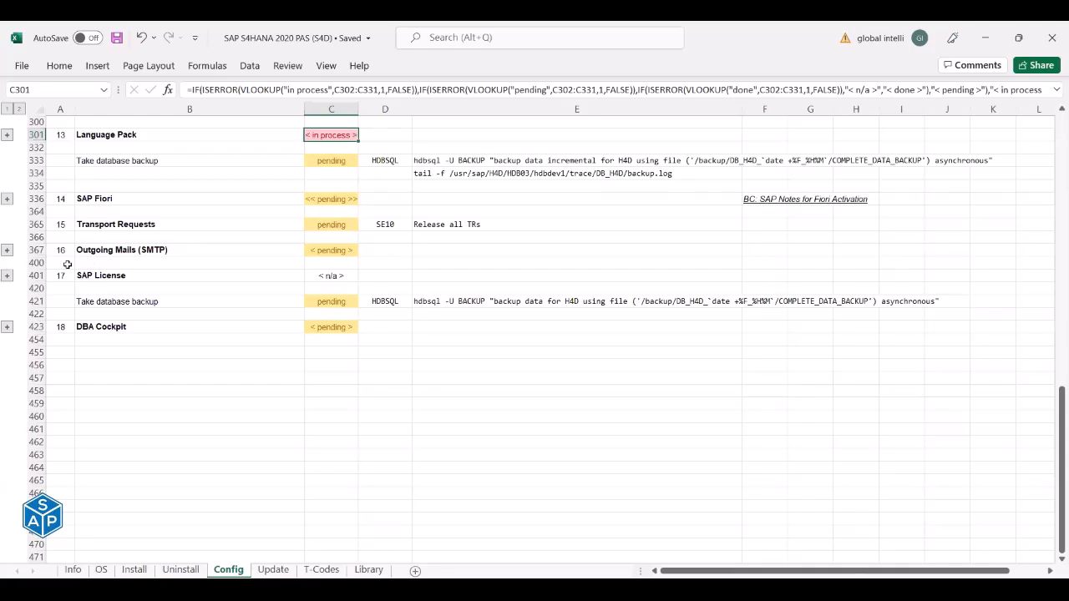
{"action": "left_click", "coordinate": [7, 250]}
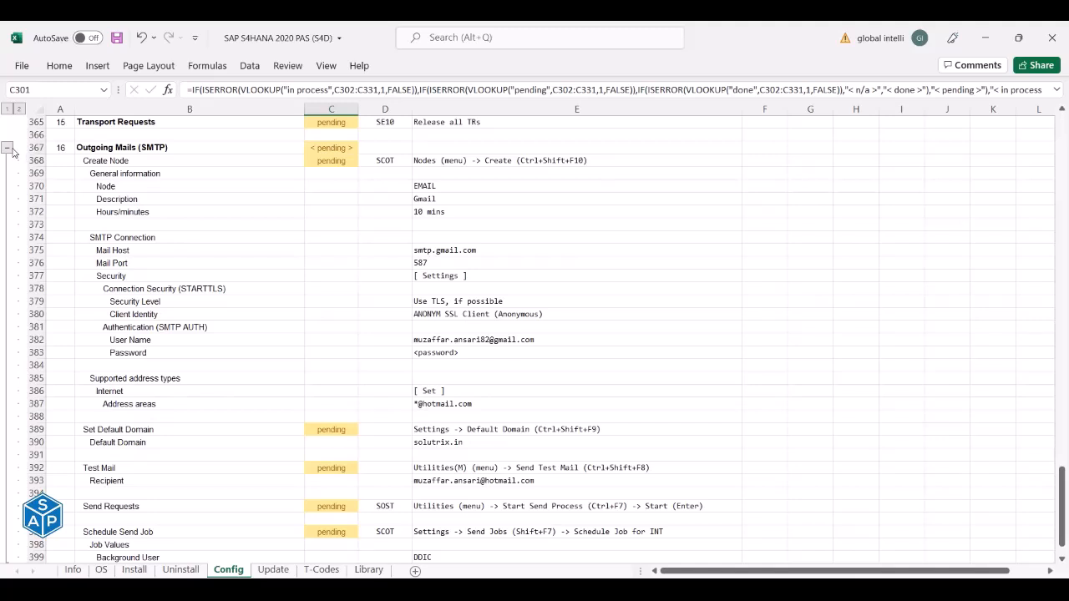
{"action": "left_click", "coordinate": [6, 148]}
{"action": "left_click", "coordinate": [35, 147]}
{"action": "left_click_drag", "start_coordinate": [36, 151], "coordinate": [34, 160]}
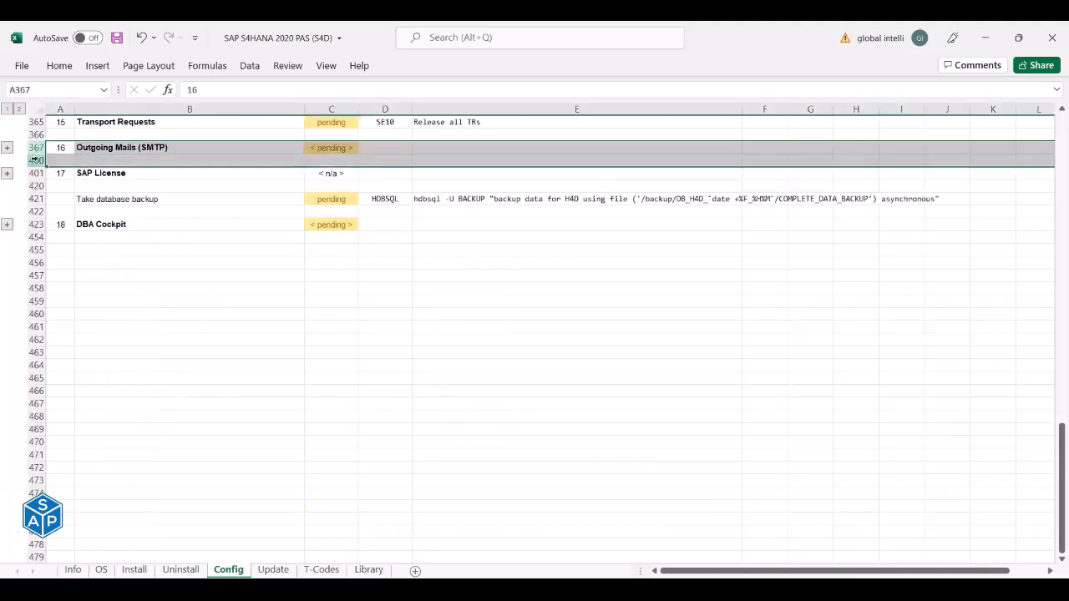
{"action": "key", "text": "ctrl+x"}
Insert the cut Outgoing Mails rows at row 336, above SAP Fiori.
{"action": "scroll", "coordinate": [34, 167], "scroll_direction": "up", "scroll_amount": 3}
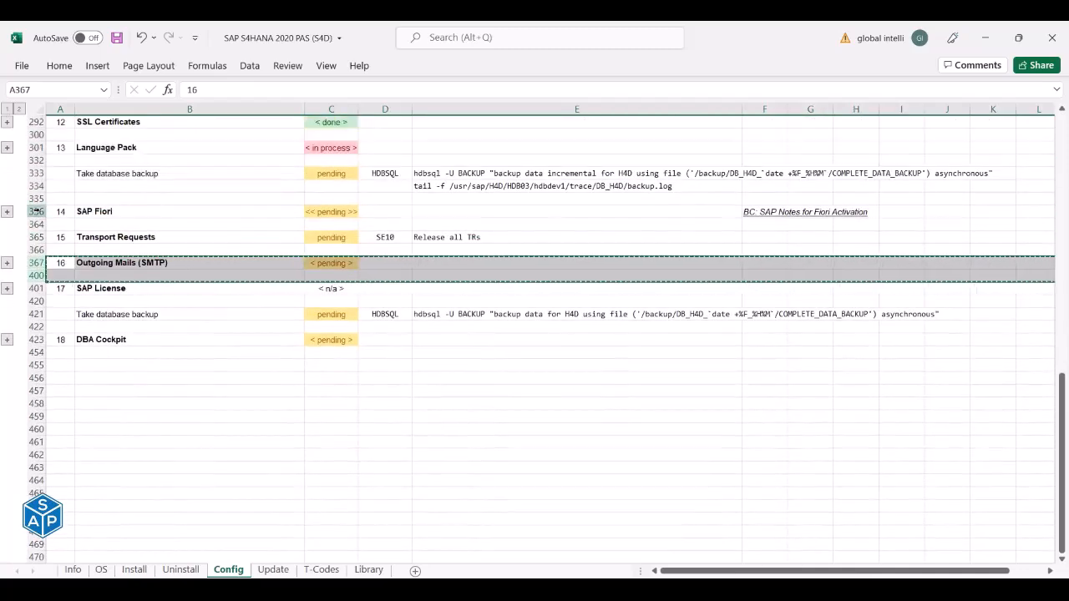
{"action": "left_click", "coordinate": [35, 211]}
{"action": "right_click", "coordinate": [36, 211]}
{"action": "left_click", "coordinate": [96, 327]}
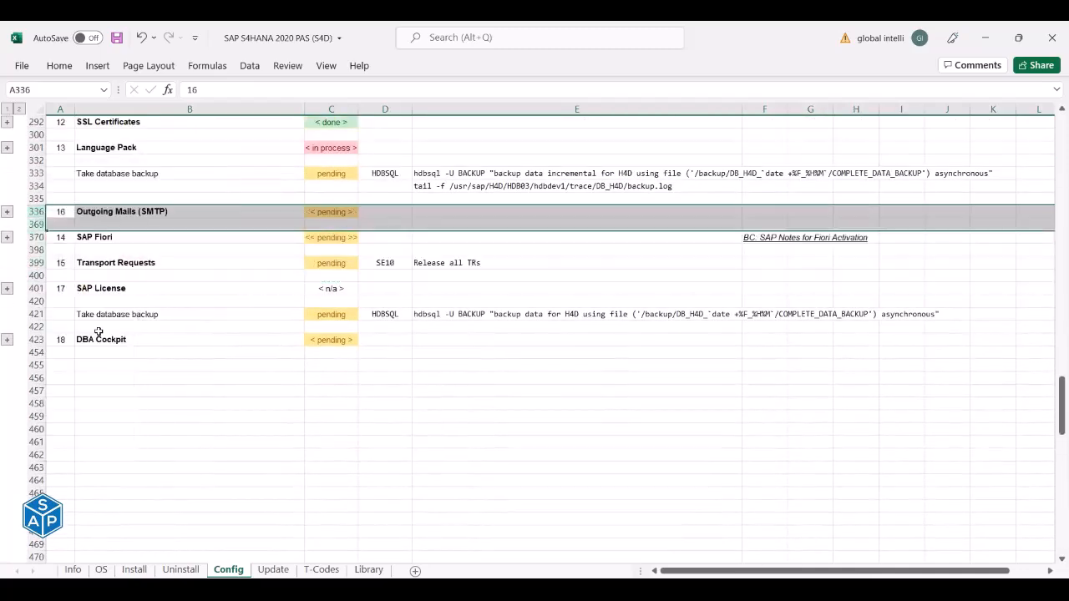
Renumber Outgoing Mails, SAP Fiori and Transport Requests as steps 14, 15 and 16.
{"action": "left_click", "coordinate": [61, 211]}
{"action": "type", "text": "14"}
{"action": "key", "text": "Return"}
{"action": "type", "text": "15"}
{"action": "key", "text": "Return"}
{"action": "key", "text": "Return"}
{"action": "type", "text": "16"}
{"action": "key", "text": "Return"}
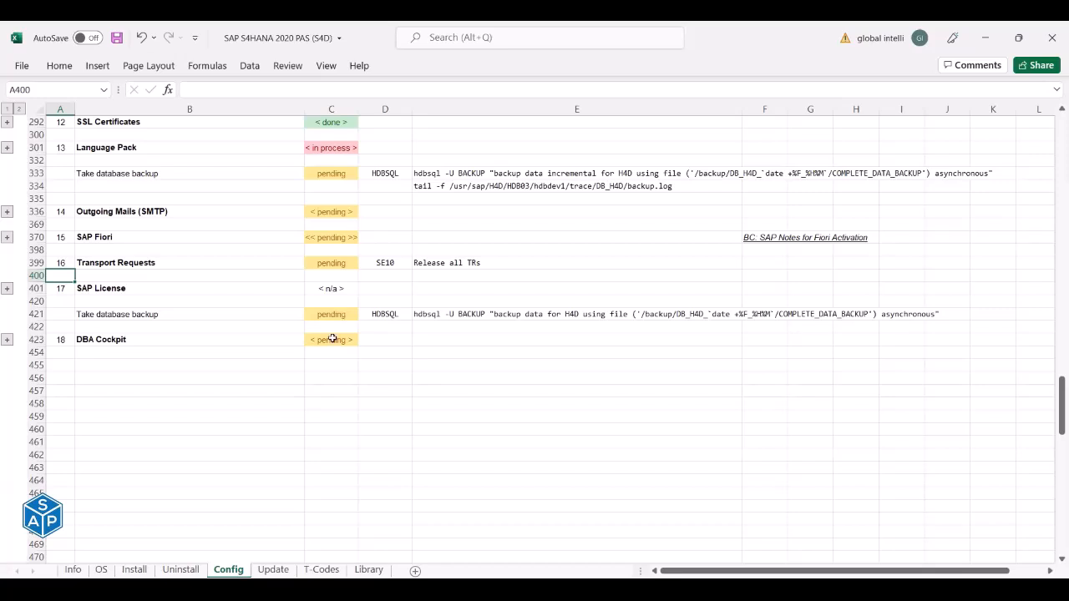
Insert a blank row at row 422, above DBA Cockpit.
{"action": "left_click", "coordinate": [36, 327]}
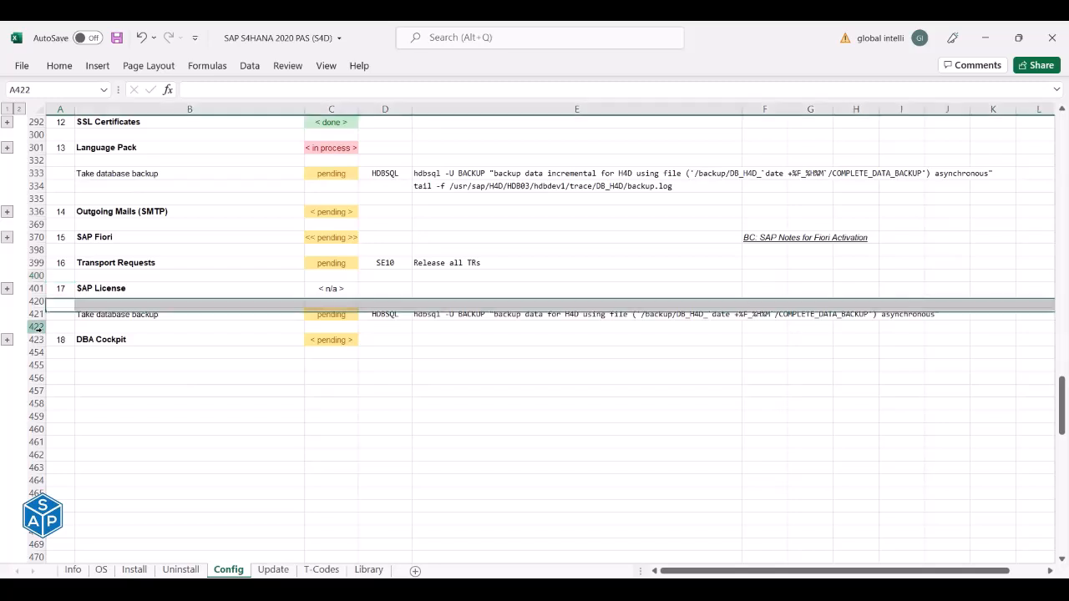
{"action": "right_click", "coordinate": [39, 328]}
{"action": "left_click", "coordinate": [79, 444]}
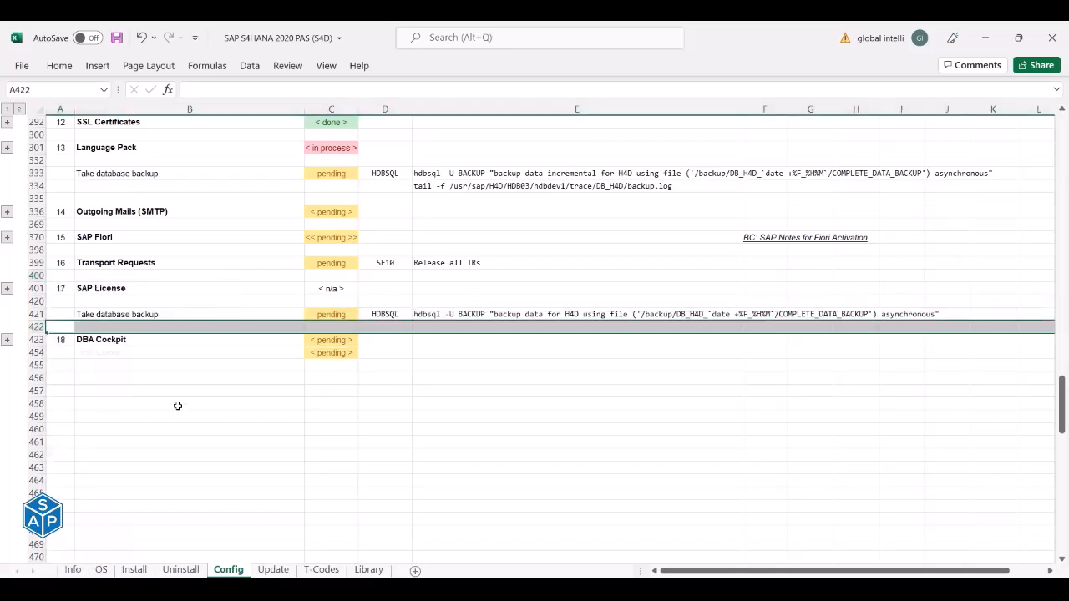
Copy the incremental backup and log-tail commands from E333:E334.
{"action": "left_click", "coordinate": [431, 174]}
{"action": "key", "text": "Down"}
{"action": "key", "text": "Up"}
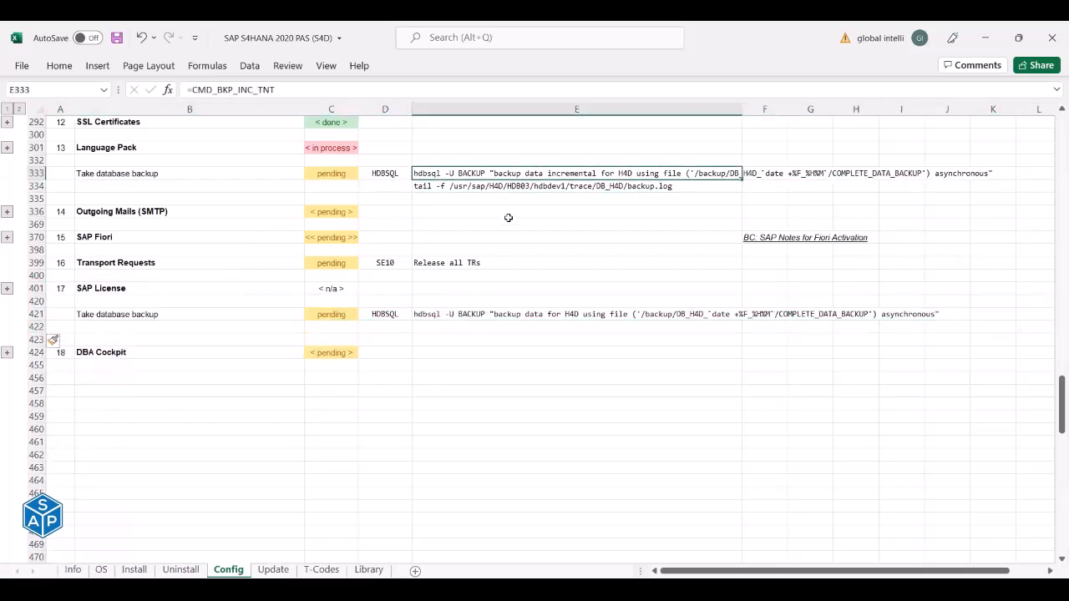
{"action": "key", "text": "Down"}
{"action": "key", "text": "Up"}
{"action": "key", "text": "Down"}
{"action": "key", "text": "Up"}
{"action": "key", "text": "shift+Down"}
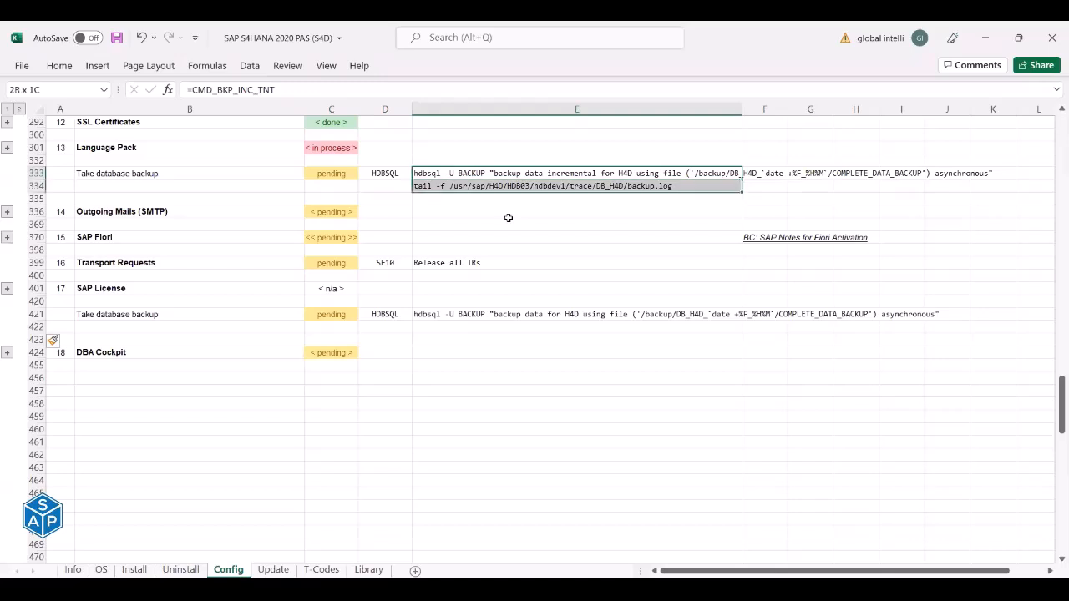
{"action": "key", "text": "ctrl+c"}
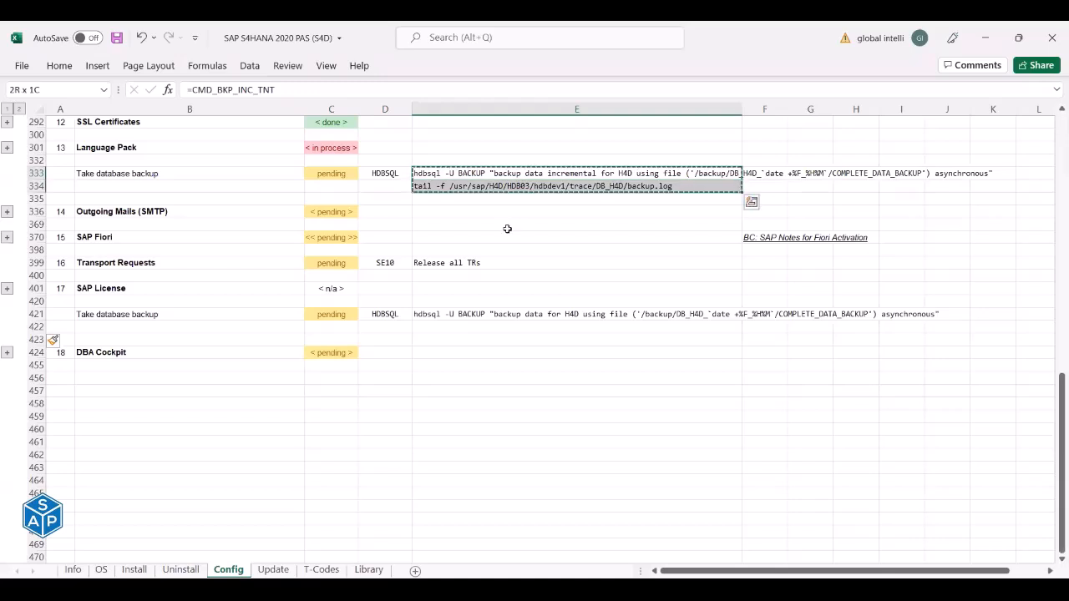
Paste the two backup commands into E421:E422 in the SAP License backup step.
{"action": "left_click", "coordinate": [499, 316]}
{"action": "right_click", "coordinate": [499, 317]}
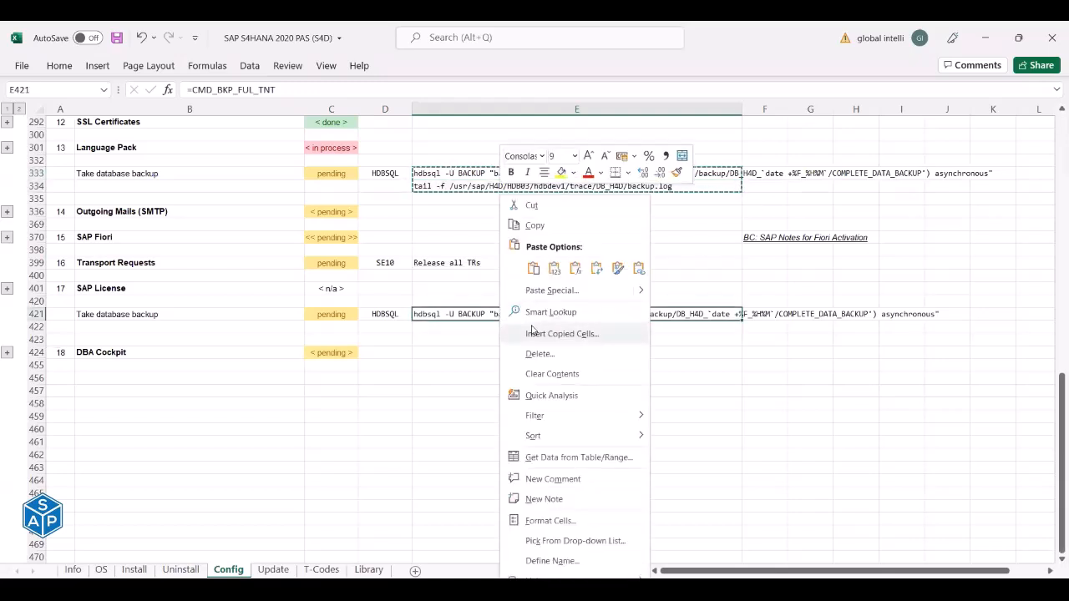
{"action": "left_click", "coordinate": [572, 269]}
{"action": "left_click", "coordinate": [463, 327]}
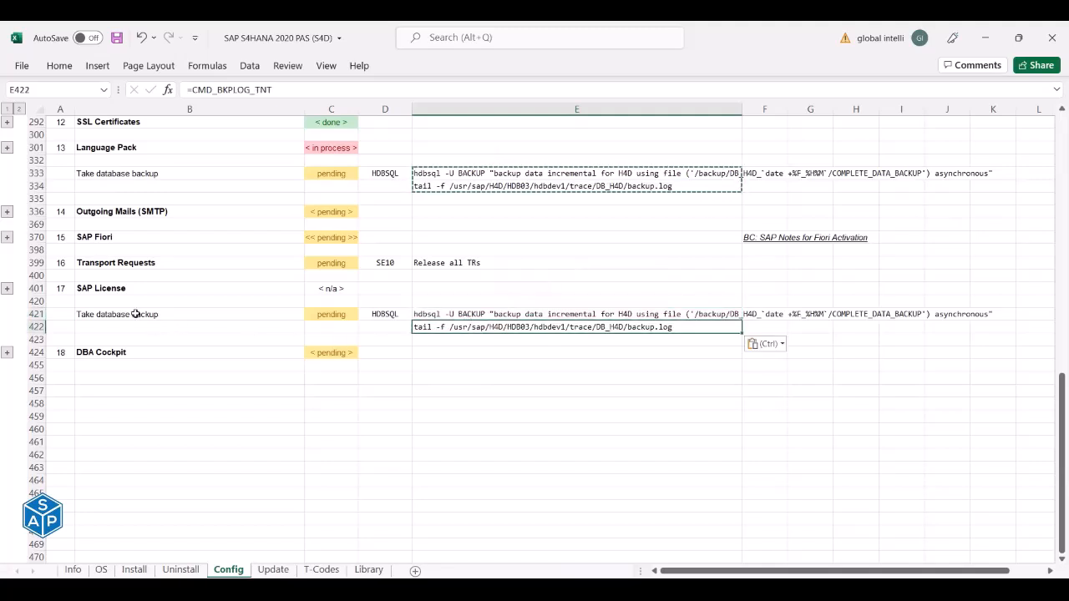
Save the install checklist workbook and return to the MTPuTTY import log.
{"action": "left_click", "coordinate": [347, 148]}
{"action": "left_click", "coordinate": [117, 39]}
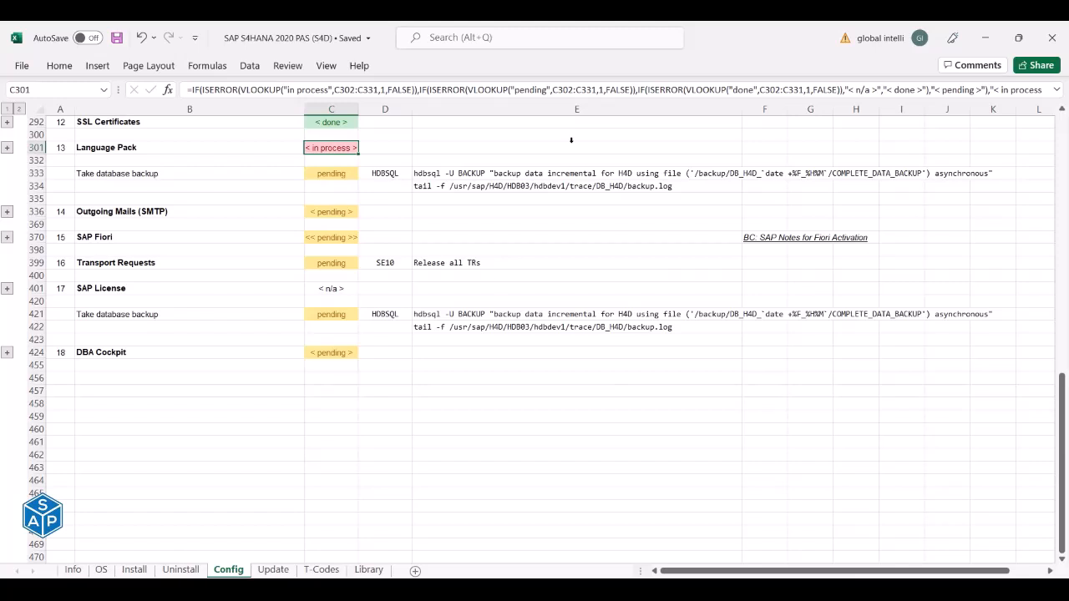
{"action": "key", "text": "alt+Tab"}
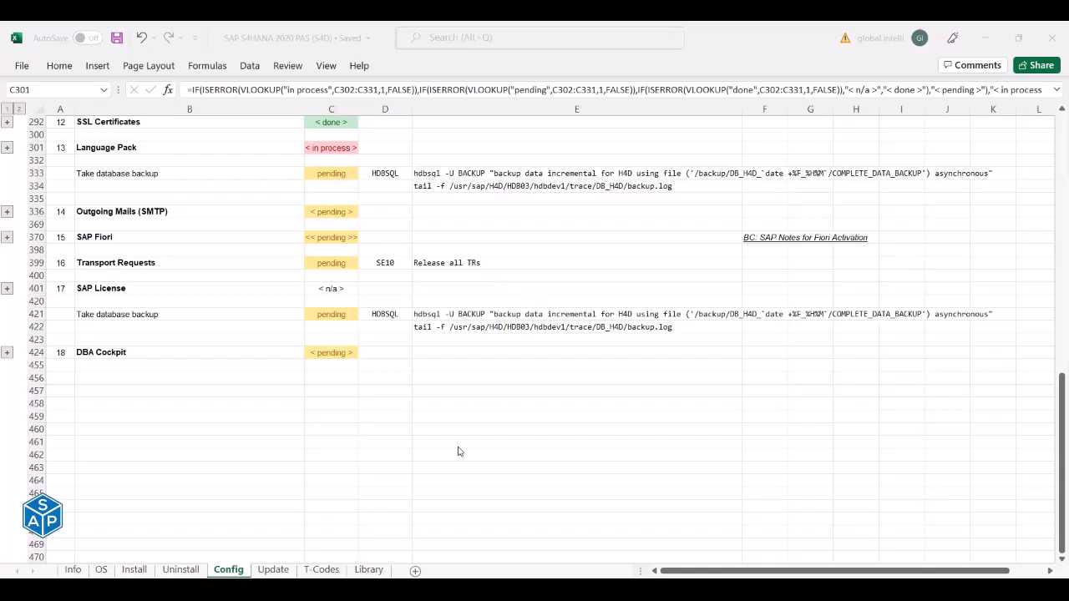
{"action": "key", "text": "alt+Tab"}
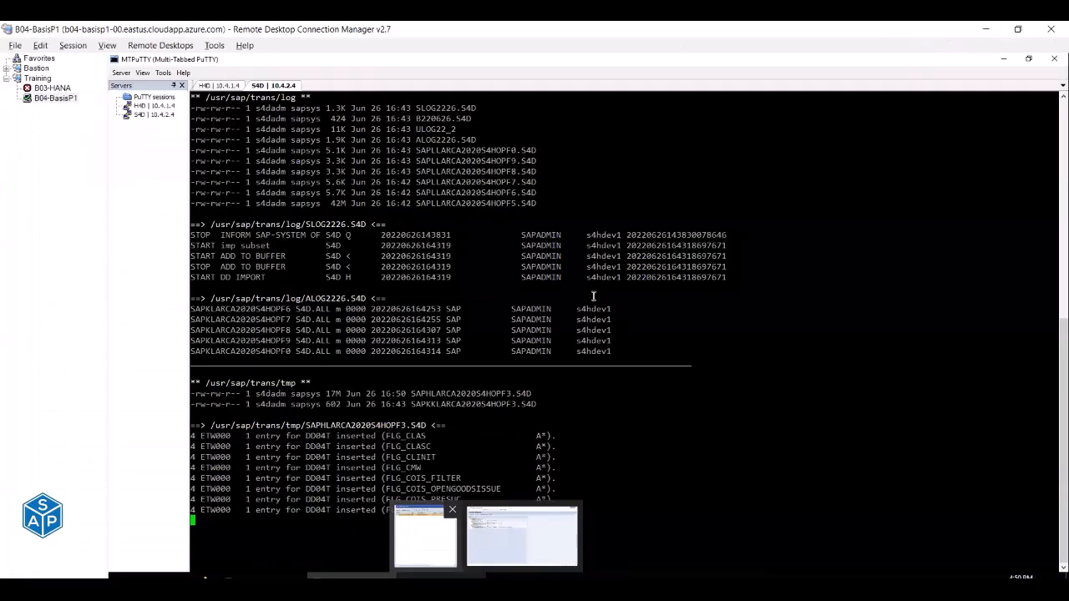